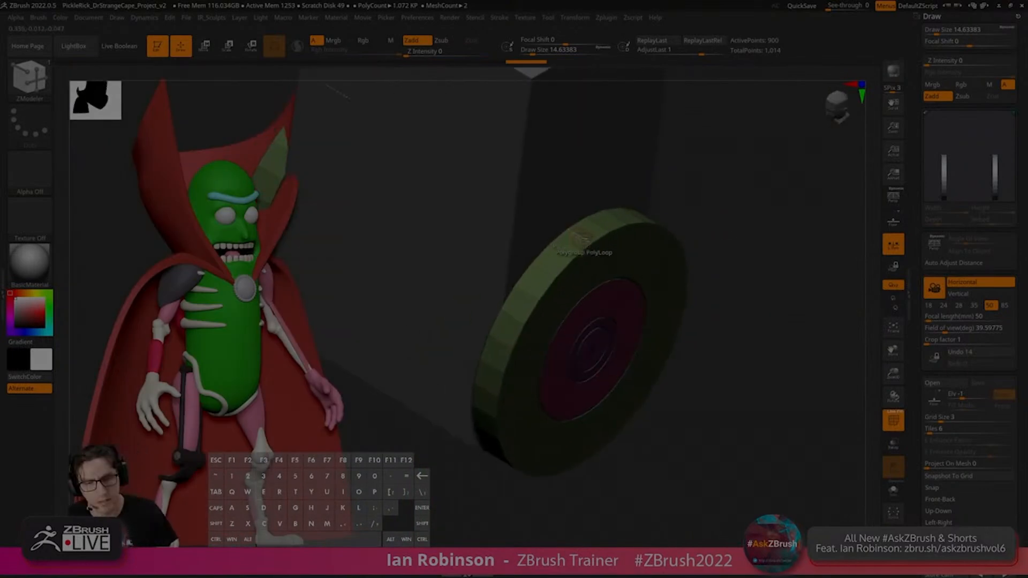
Assign alternating polygroups to the polygons around the disc's outer rim with ZModeler.
click(496, 262)
drag(496, 264, 506, 248)
key(space)
click(498, 251)
click(536, 204)
right_drag(536, 214, 584, 257)
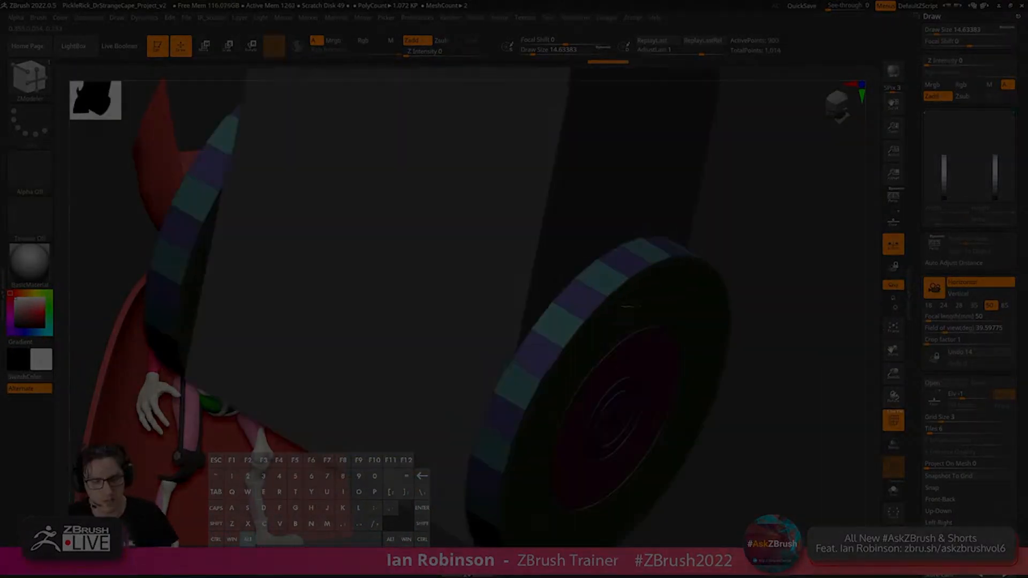
key(space)
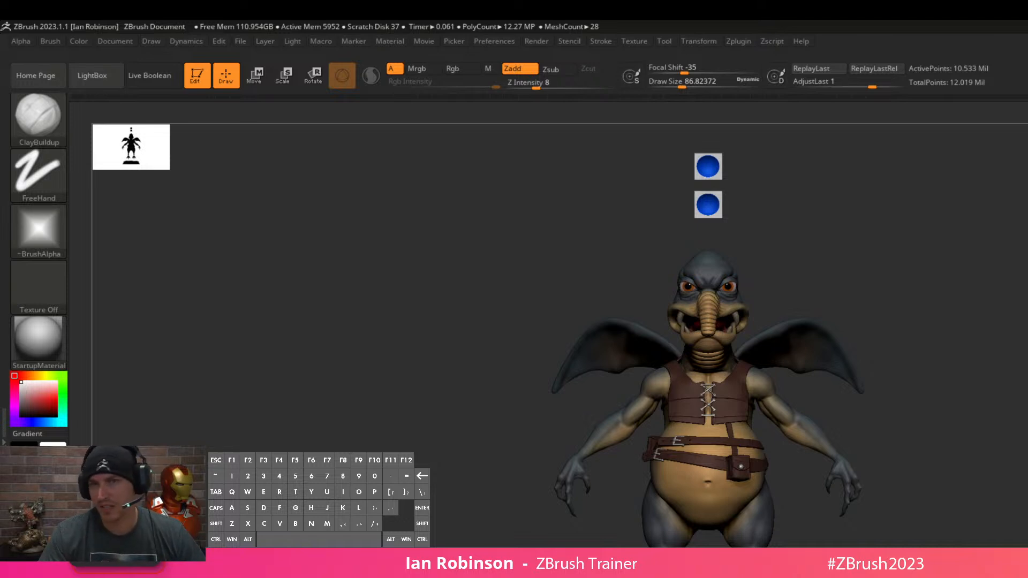
Inspect the winged creature from the front, side and three-quarter views, including a close look at its torso.
key(alt)
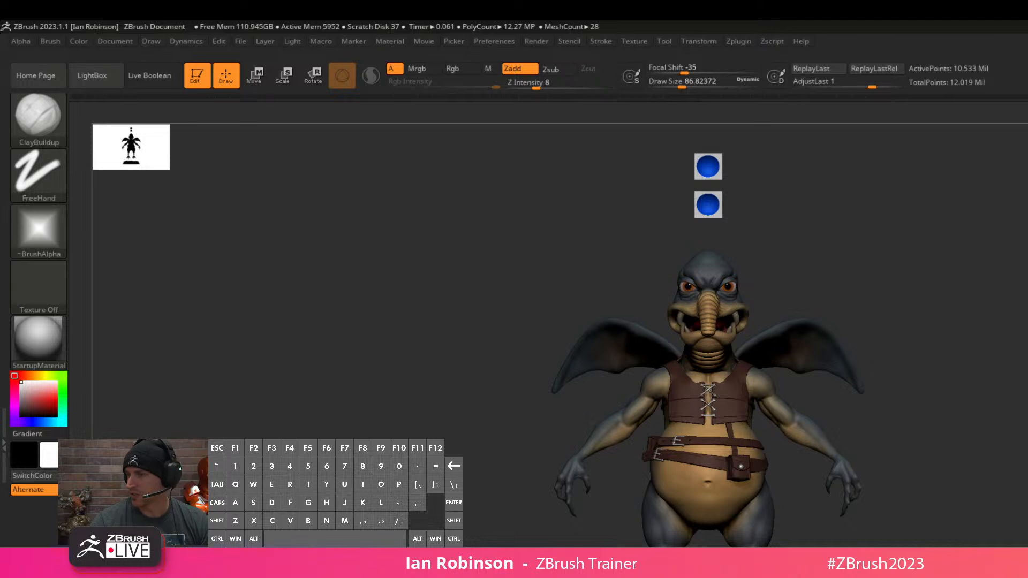
drag(1025, 375, 883, 504)
key(shift+f)
key(shift+f)
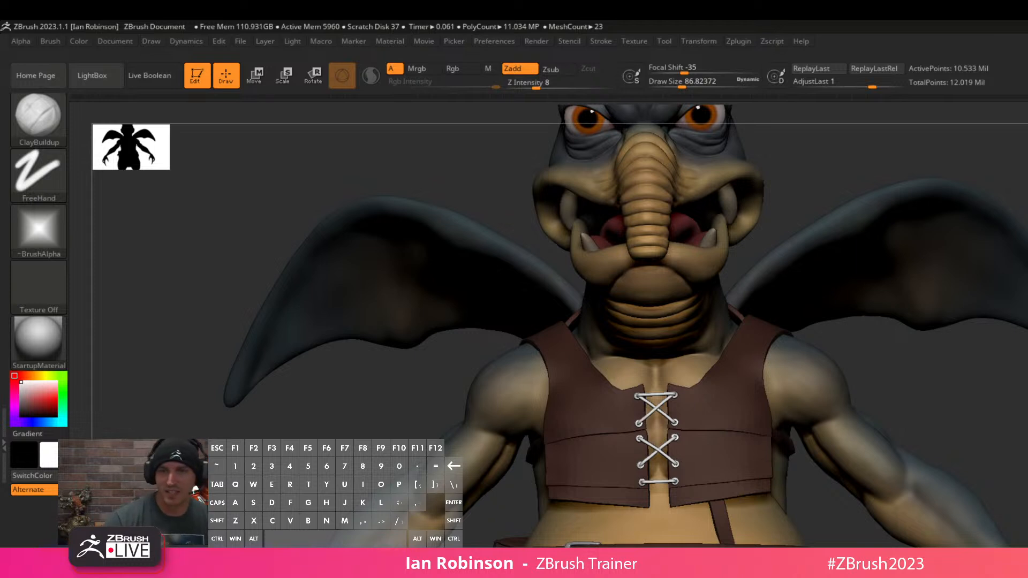
mouse_move(1007, 396)
ctrl+right_down()
mouse_move(1024, 343)
mouse_move(1012, 378)
ctrl+right_up()
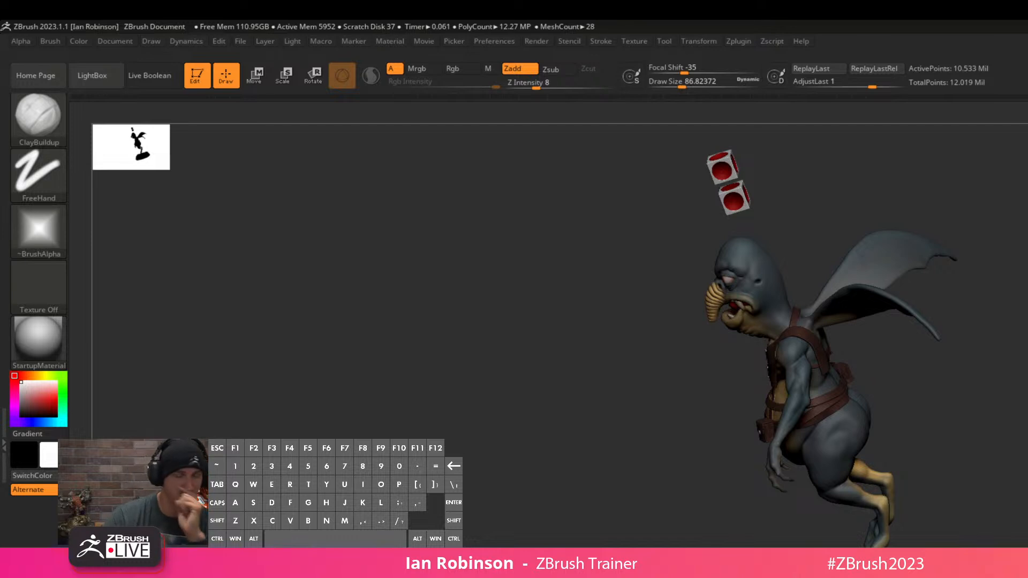
right_drag(1016, 381, 1011, 396)
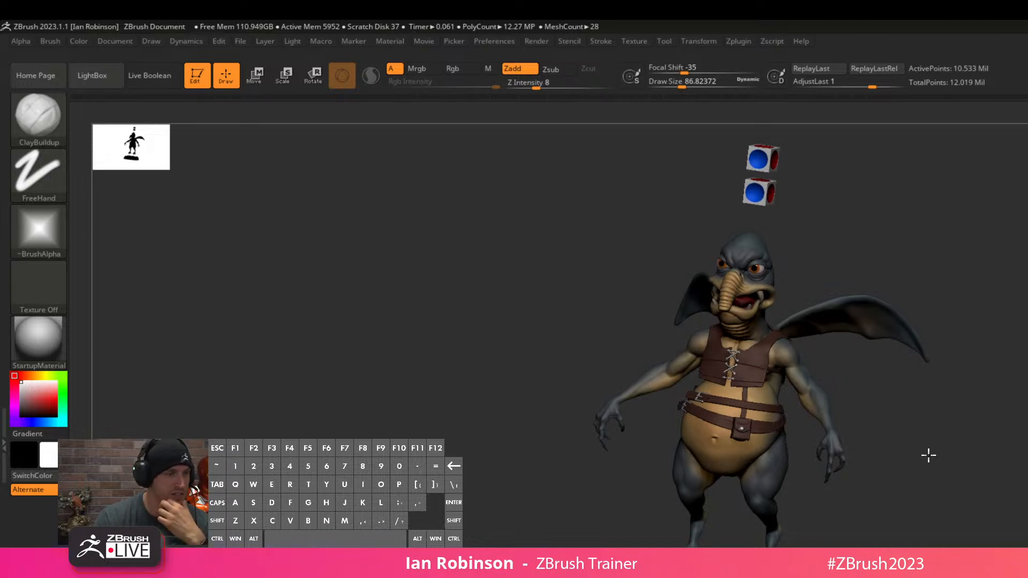
right_drag(927, 452, 915, 466)
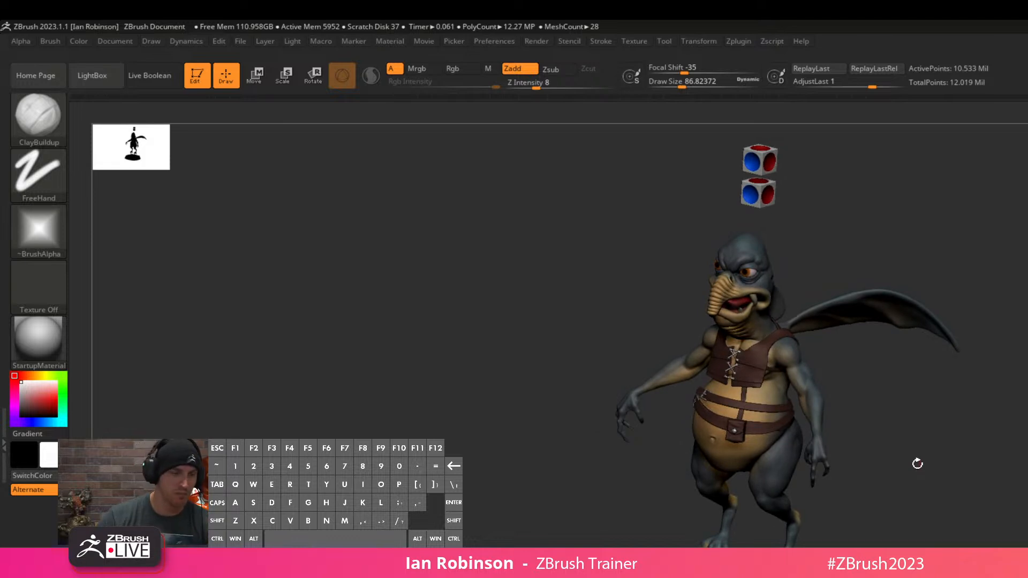
right_drag(916, 464, 909, 486)
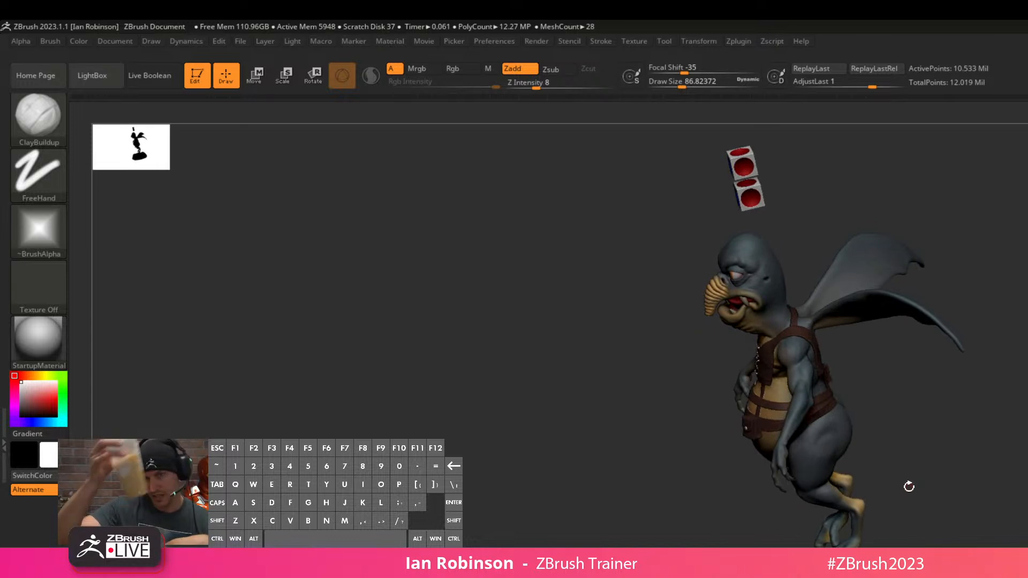
shift+right_drag(925, 535, 1000, 497)
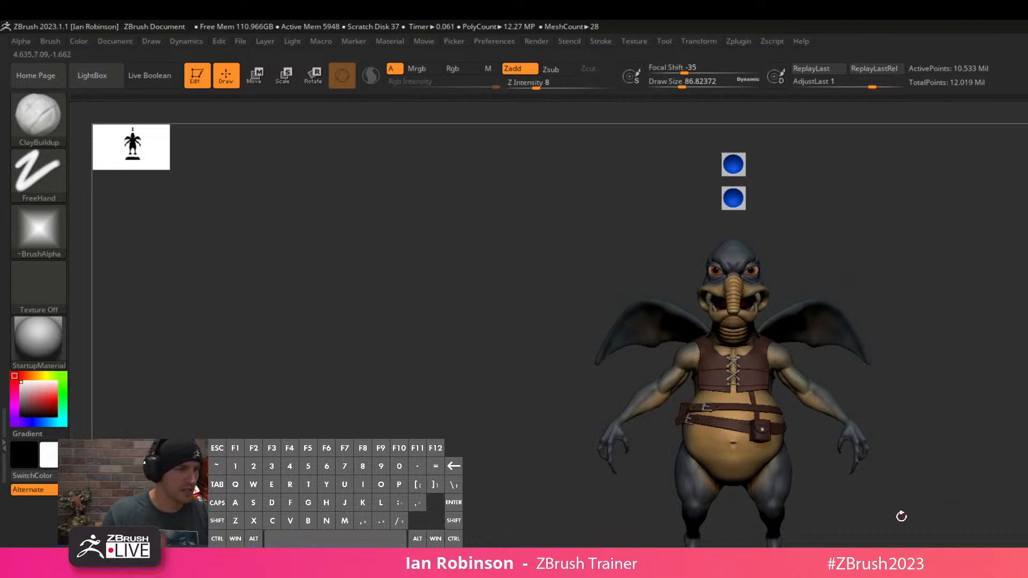
Leave a front-view snapshot of the creature on the canvas and place the live model beside it.
alt+right_drag(1006, 466, 873, 523)
drag(873, 523, 704, 523)
drag(736, 528, 916, 522)
drag(846, 498, 814, 495)
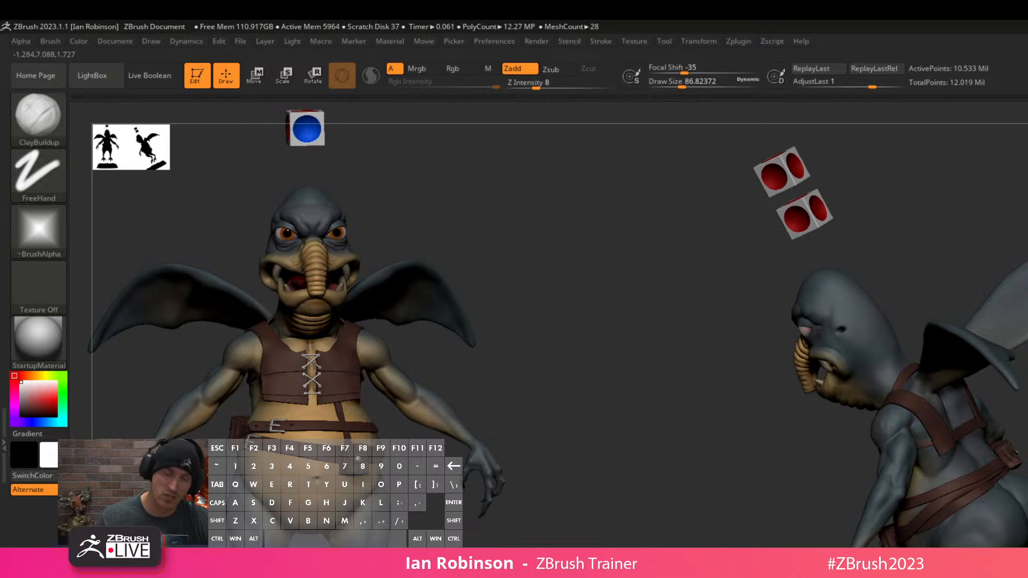
Examine the live creature's vest, belts, wings and back from several angles, comparing it with the front-view snapshot.
drag(664, 418, 771, 416)
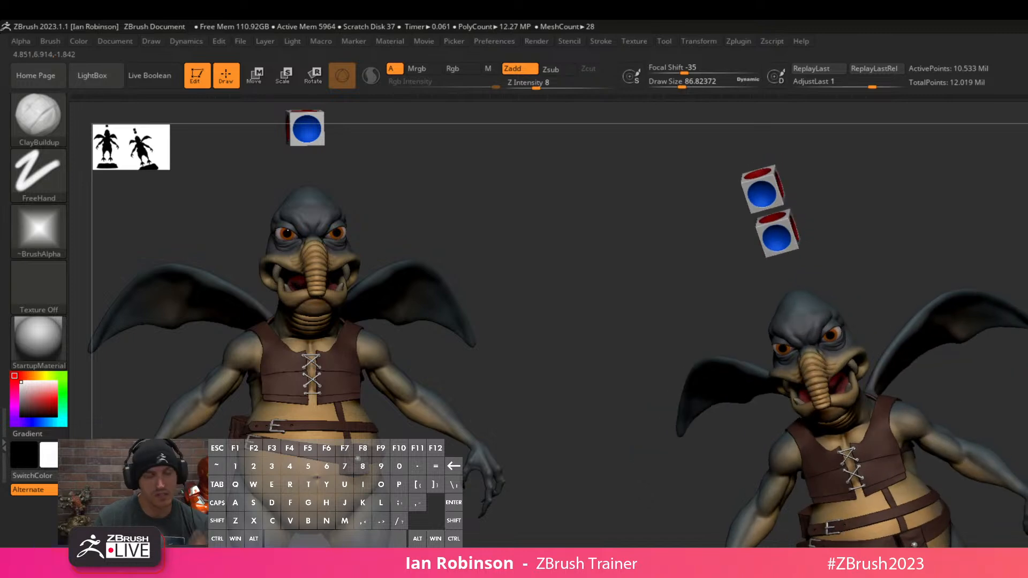
alt+drag(996, 485, 1015, 573)
alt+drag(1007, 268, 991, 396)
drag(964, 428, 857, 428)
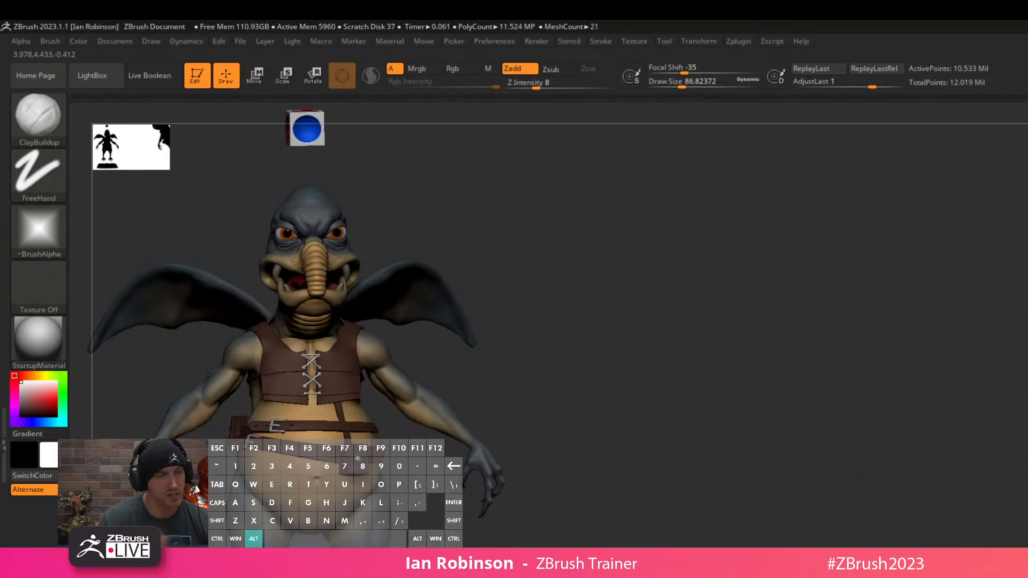
alt+drag(1001, 482, 902, 537)
alt+drag(1002, 455, 1004, 537)
alt+drag(1023, 400, 1003, 429)
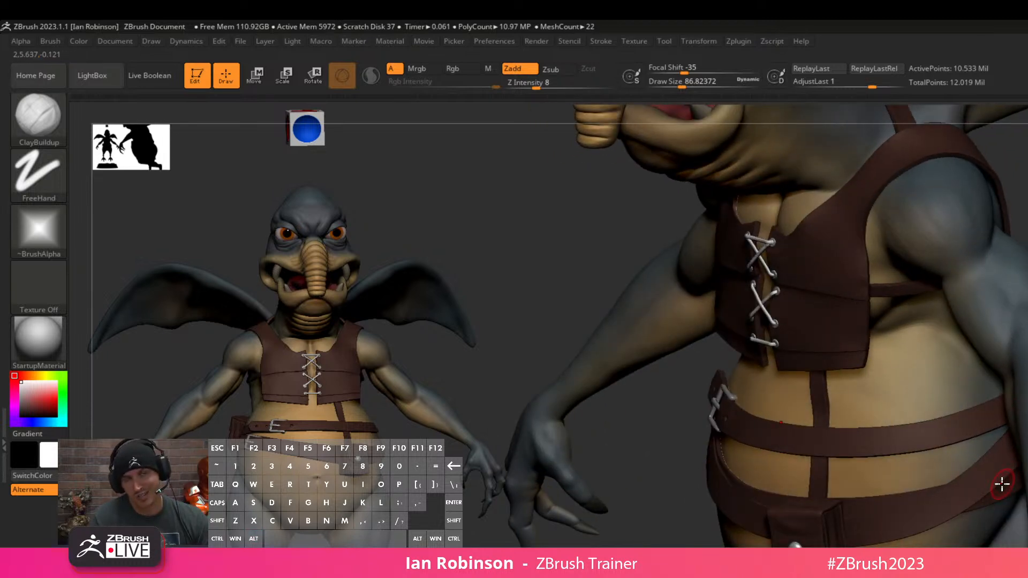
alt+drag(1014, 478, 869, 517)
alt+drag(964, 514, 964, 428)
shift+drag(631, 407, 754, 444)
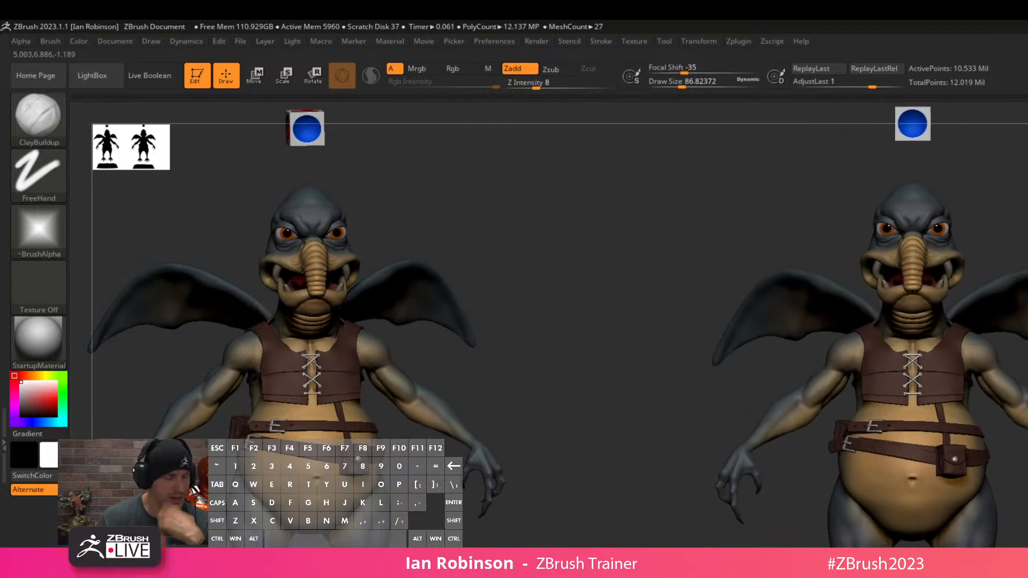
drag(685, 407, 562, 407)
alt+drag(857, 391, 665, 344)
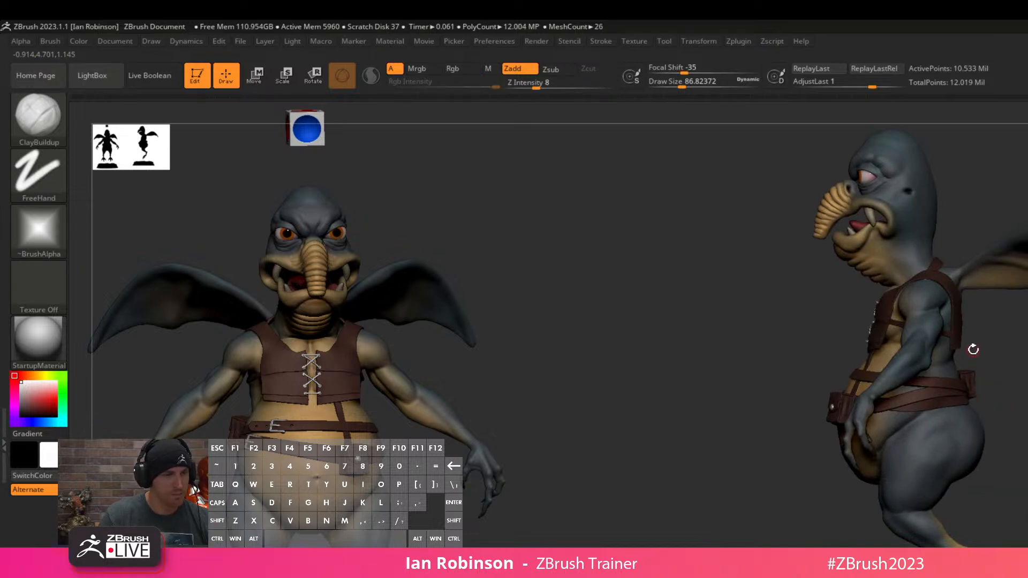
drag(1027, 375, 962, 351)
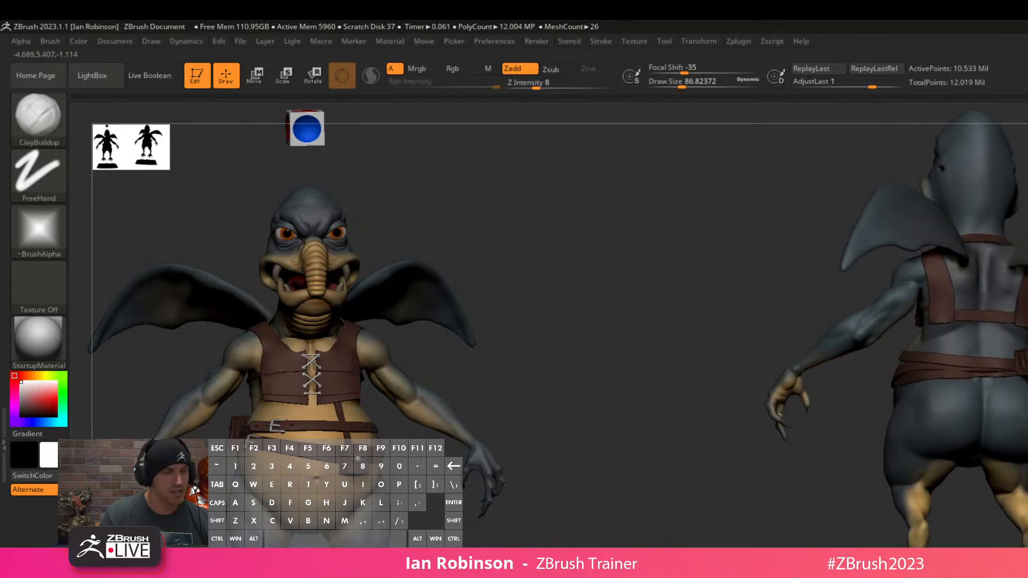
shift+drag(971, 496, 1015, 477)
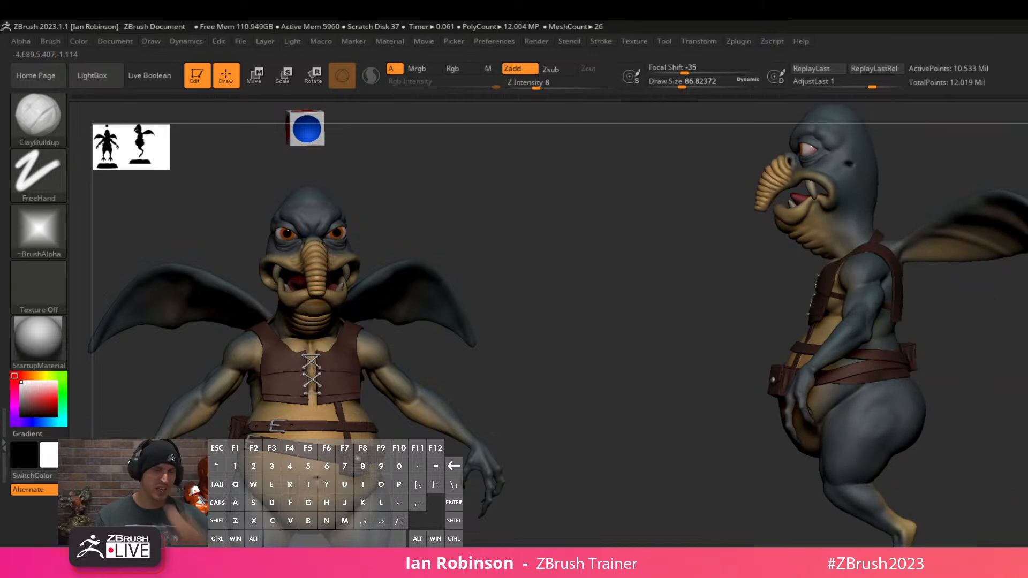
drag(991, 375, 964, 375)
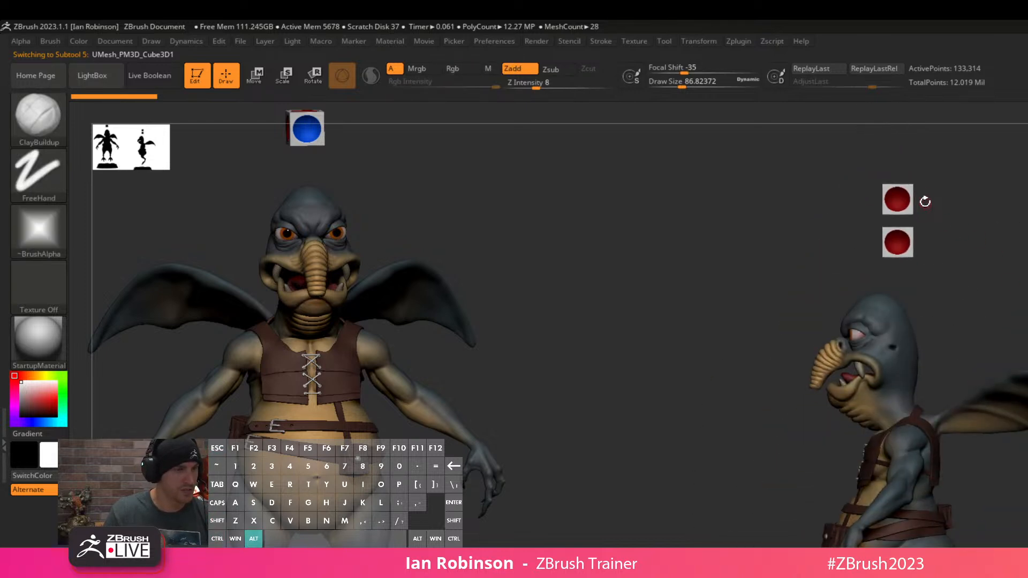
Select the two dice above the creature's head and group only them into a subtool folder named Die.
key(w)
ctrl+shift+drag(1005, 174, 764, 341)
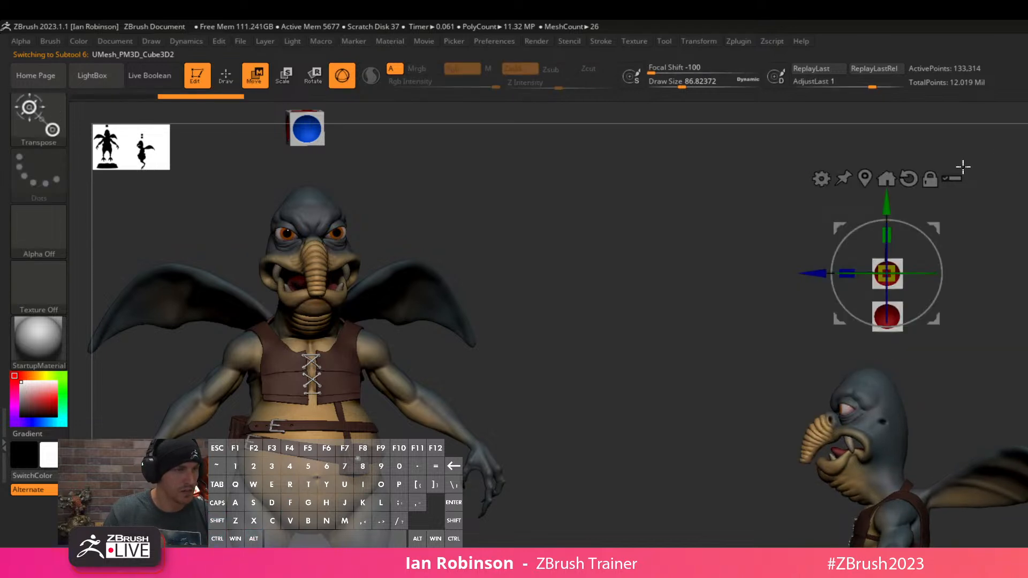
ctrl+shift+drag(1026, 190, 800, 343)
mouse_move(1016, 325)
mouse_down()
mouse_move(1026, 331)
mouse_move(1024, 348)
mouse_move(1020, 339)
mouse_up()
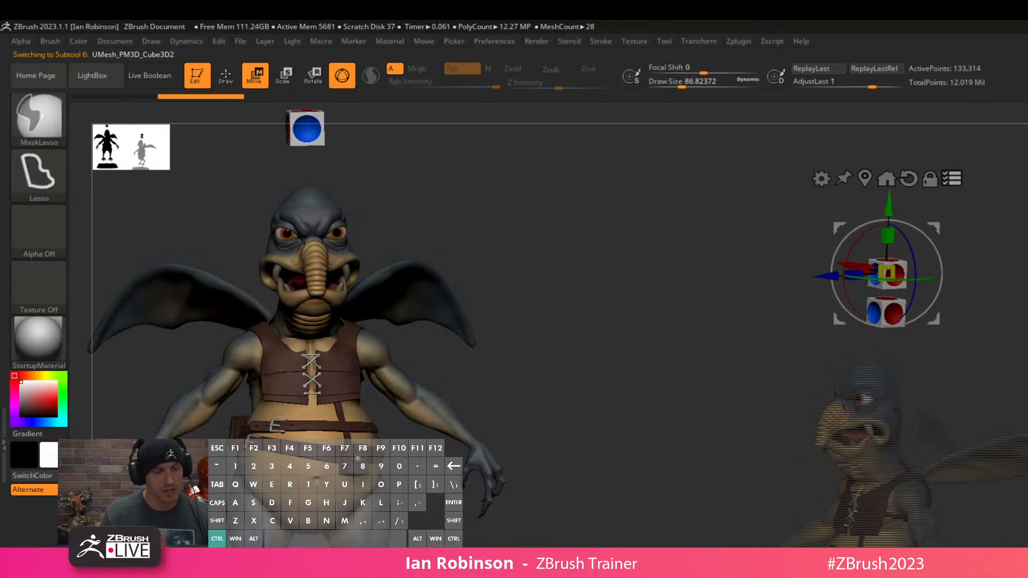
ctrl+click(1020, 423)
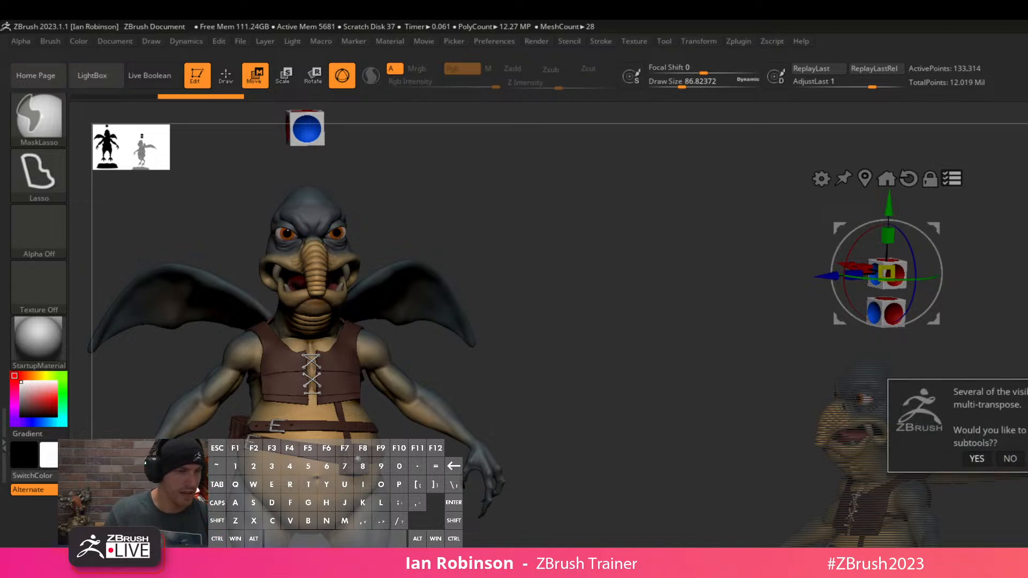
click(976, 459)
text(Die)
key(Return)
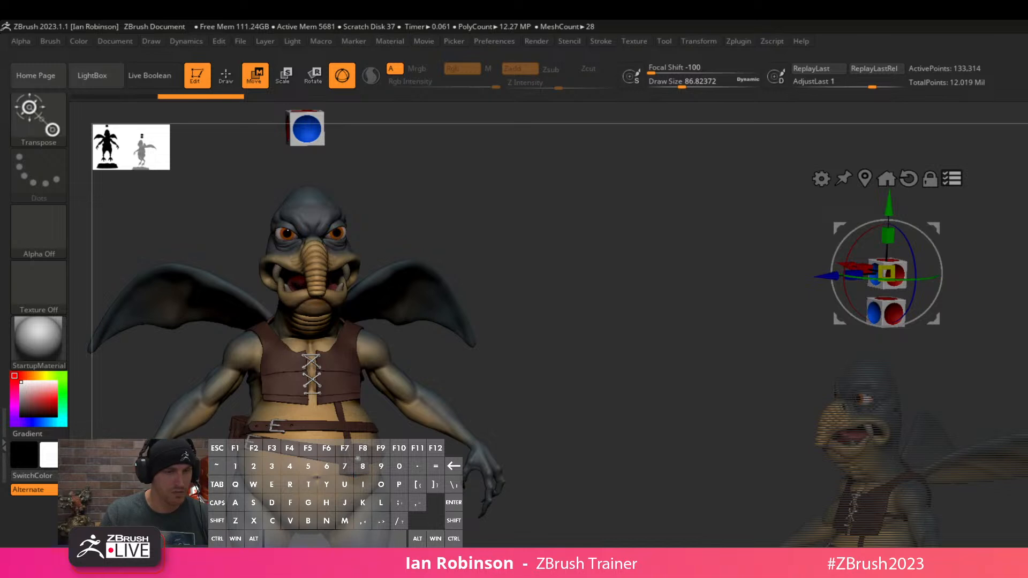
Hide the two dice above the creature's head.
key(q)
alt+drag(1007, 257, 994, 326)
key(shift+f)
key(shift+f)
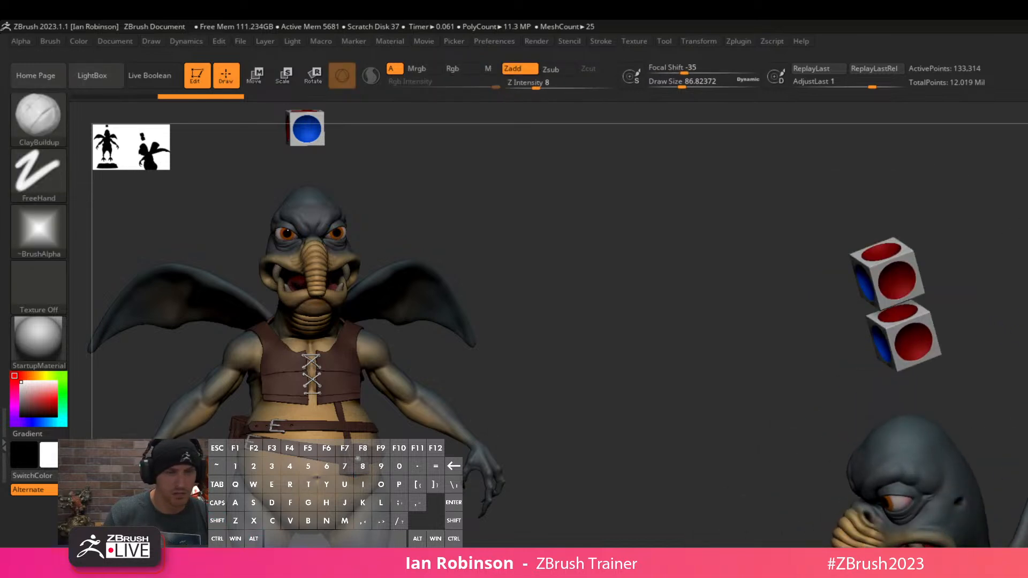
key(space)
key(Escape)
mouse_move(1001, 321)
mouse_down()
mouse_move(996, 300)
mouse_move(959, 286)
mouse_move(1004, 305)
mouse_up()
click(1026, 321)
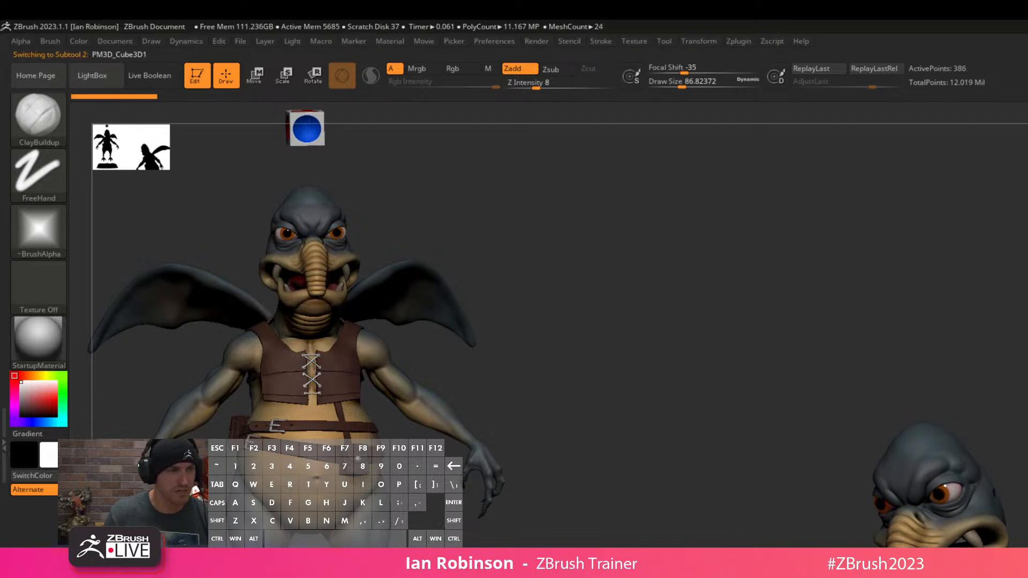
Save the creature model to disk.
drag(953, 300, 985, 301)
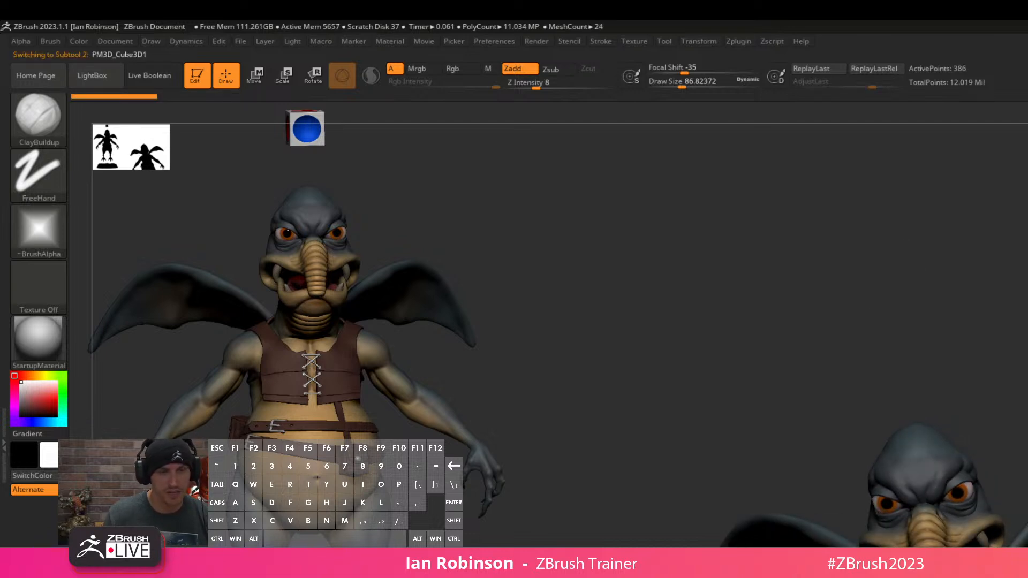
alt+drag(696, 375, 684, 286)
key(shift+f)
mouse_move(696, 321)
alt+mouse_down()
mouse_move(697, 369)
mouse_move(637, 369)
alt+mouse_up()
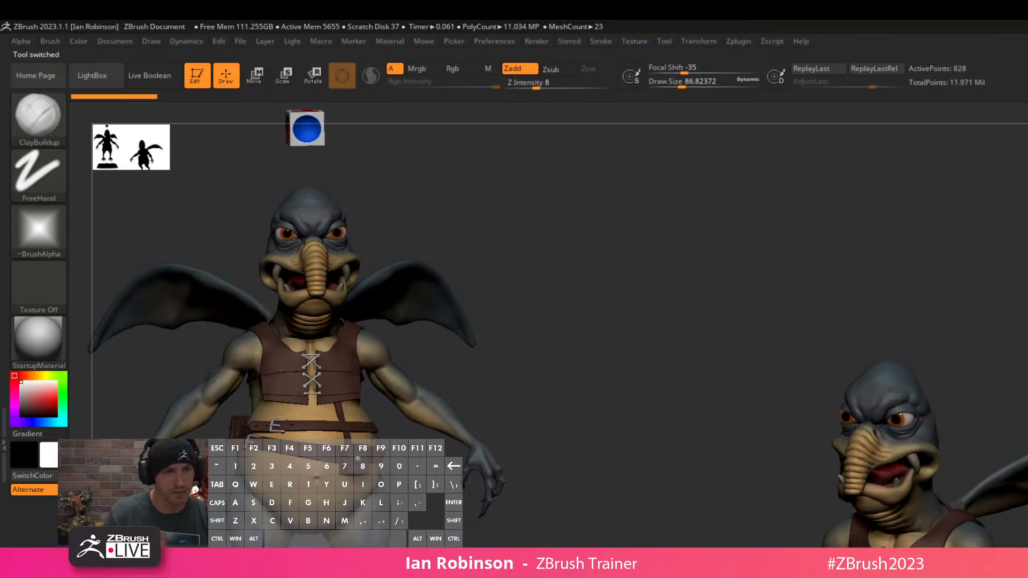
alt+drag(856, 375, 835, 327)
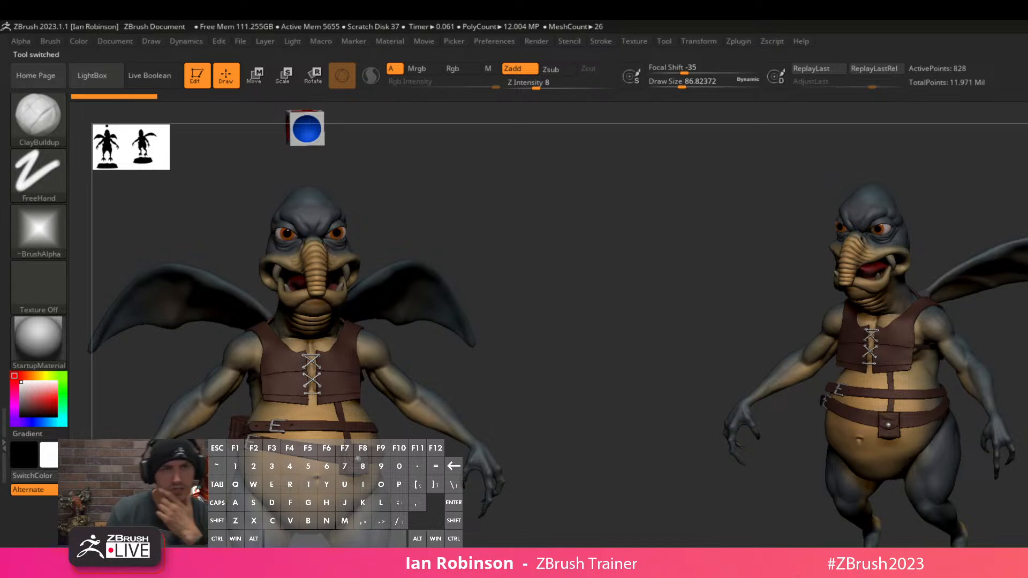
click(737, 41)
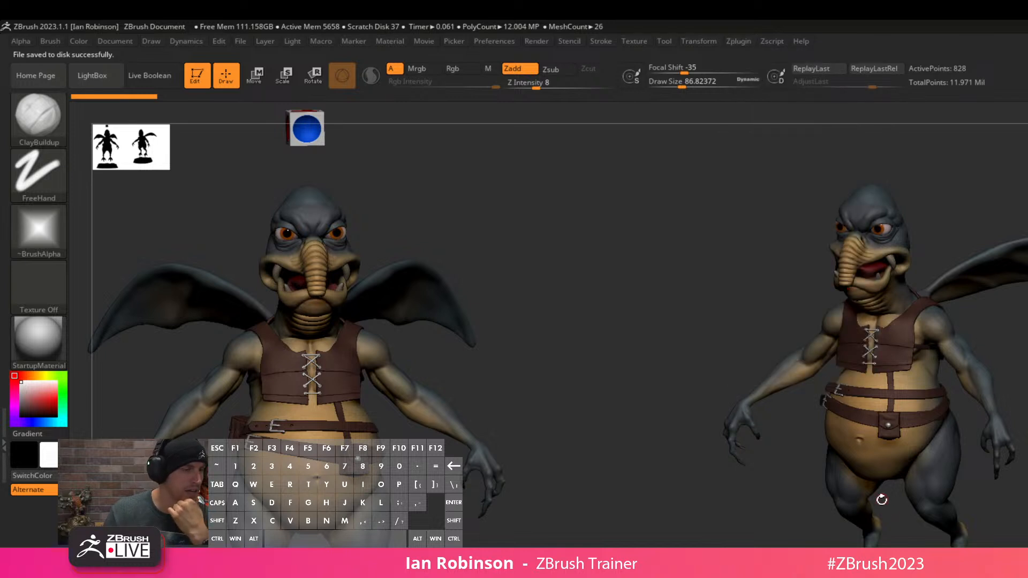
Make the Sand subtool active and combine the visible subtools into a single posing mesh with Transpose Master.
drag(877, 517, 771, 507)
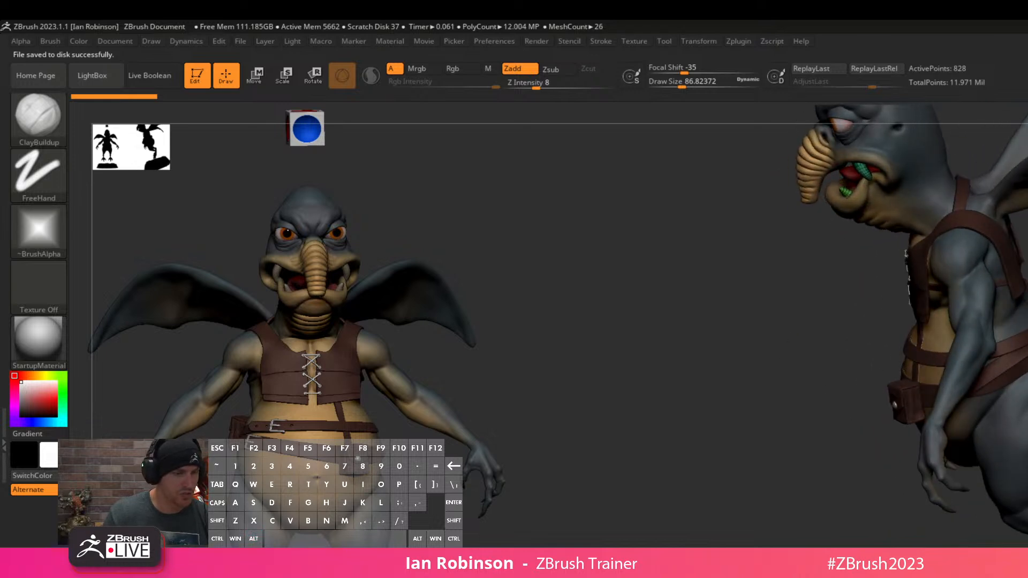
alt+click(771, 506)
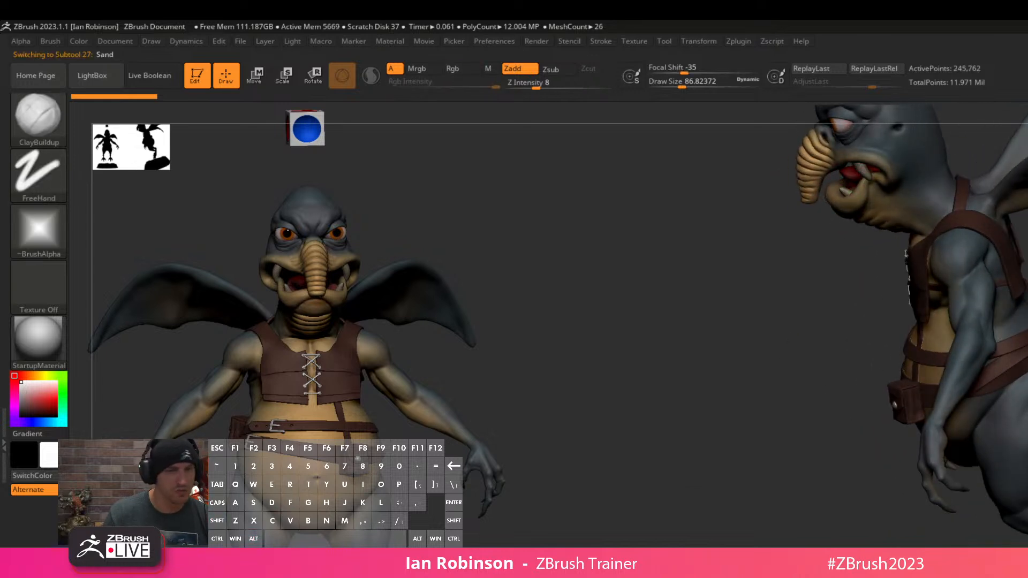
drag(771, 506, 878, 108)
click(750, 43)
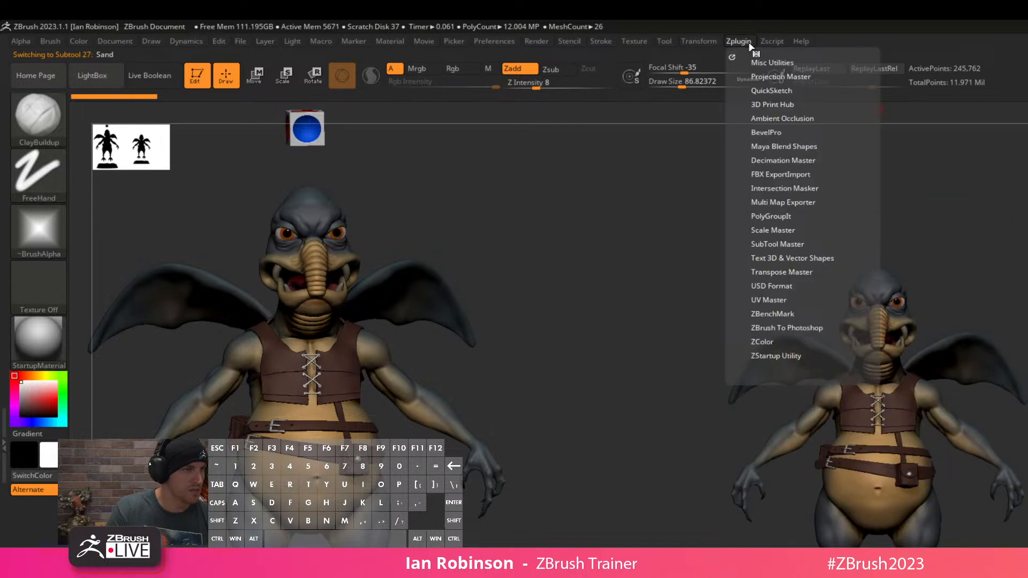
click(787, 272)
click(783, 295)
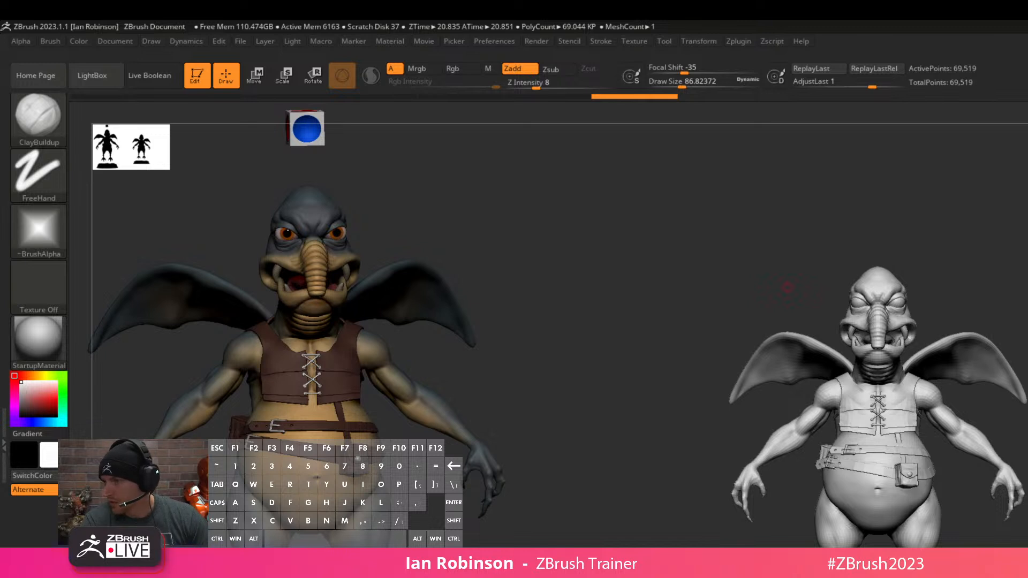
key(Escape)
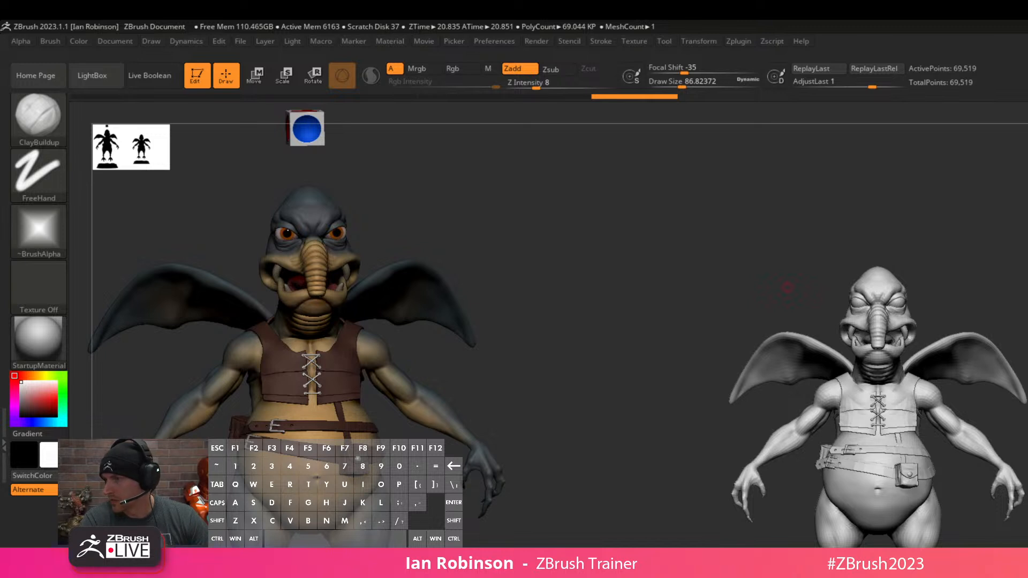
key(Escape)
key(super)
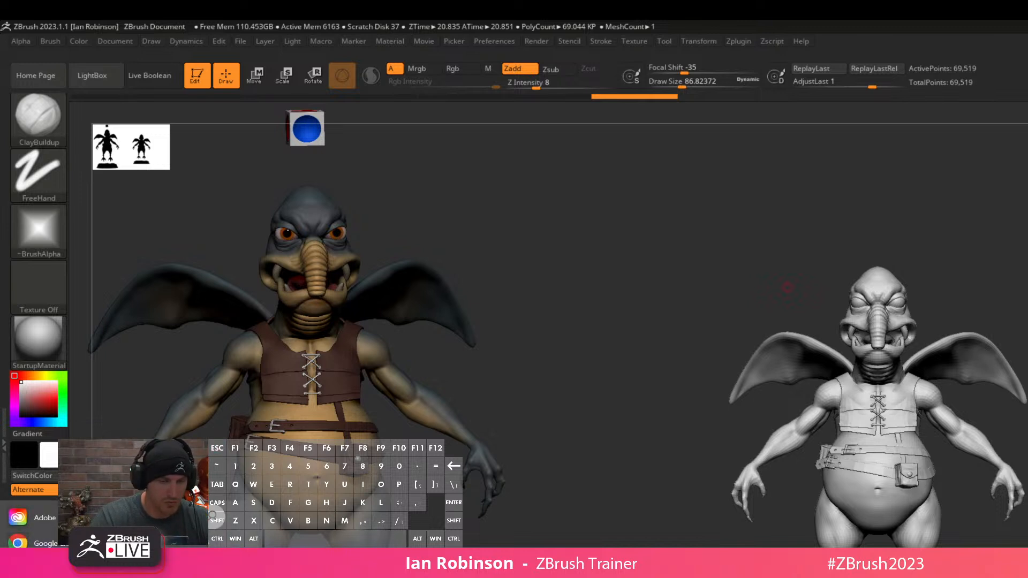
click(213, 515)
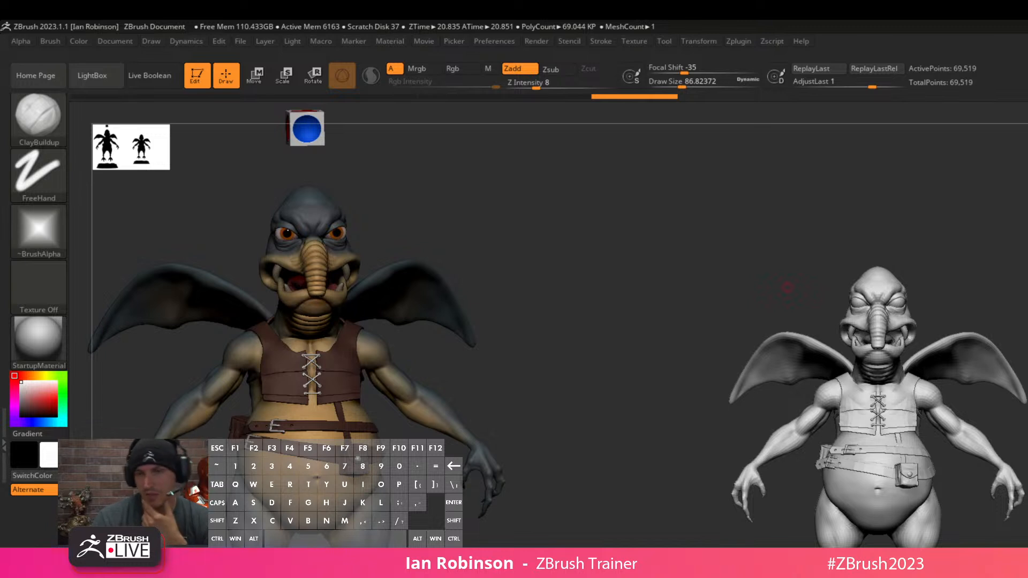
key(XF86AudioLowerVolume)
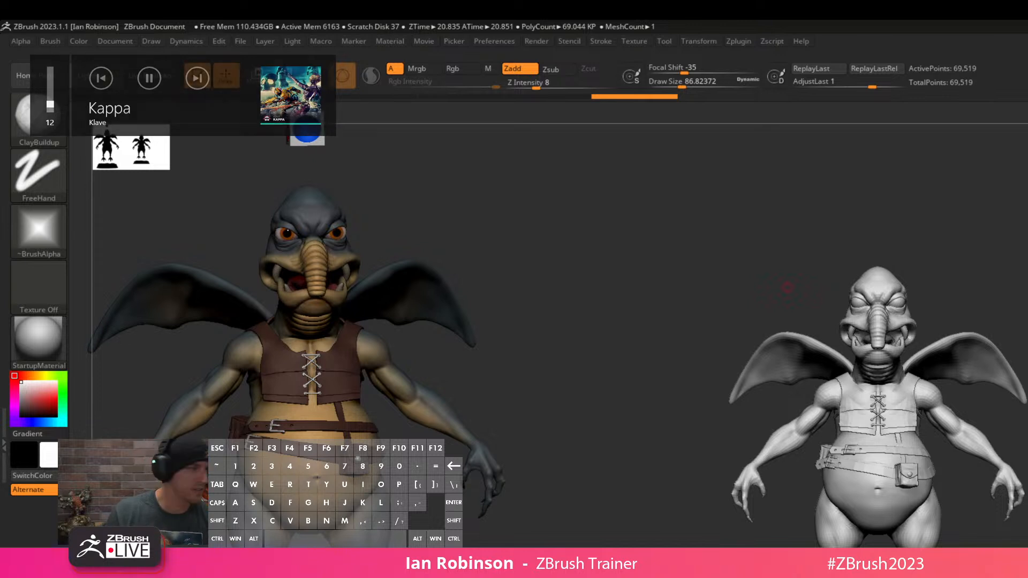
drag(788, 287, 726, 249)
mouse_move(726, 300)
alt+mouse_down()
mouse_move(724, 238)
mouse_move(664, 241)
mouse_move(723, 241)
mouse_move(720, 308)
alt+mouse_up()
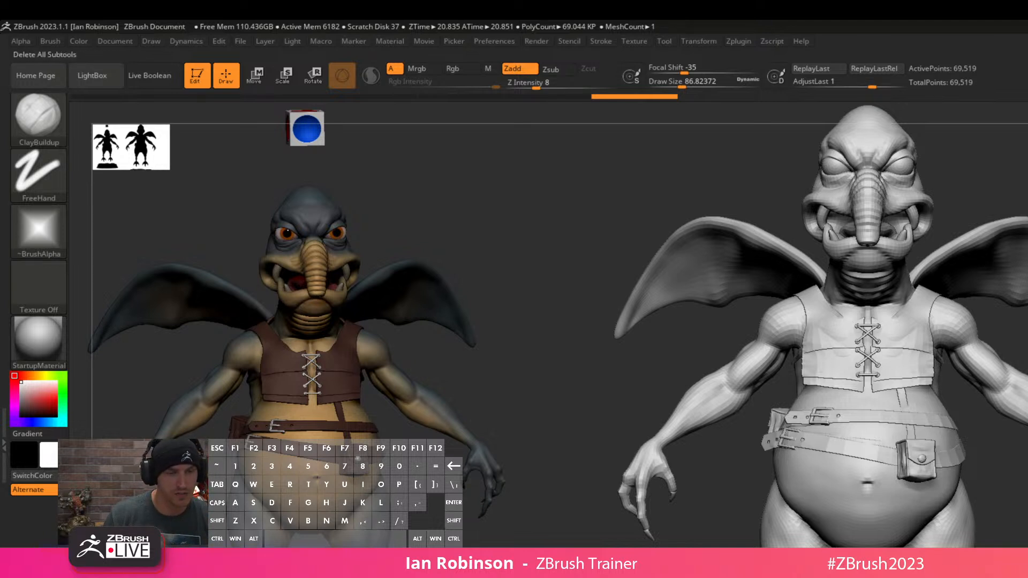
Return to the full-colour creature tool, append a Cube3D subtool, and make that cube the active subtool.
mouse_move(615, 332)
alt+mouse_down()
mouse_move(584, 300)
mouse_move(498, 332)
alt+mouse_up()
key(shift+f)
alt+drag(589, 321, 594, 364)
alt+drag(669, 364, 573, 209)
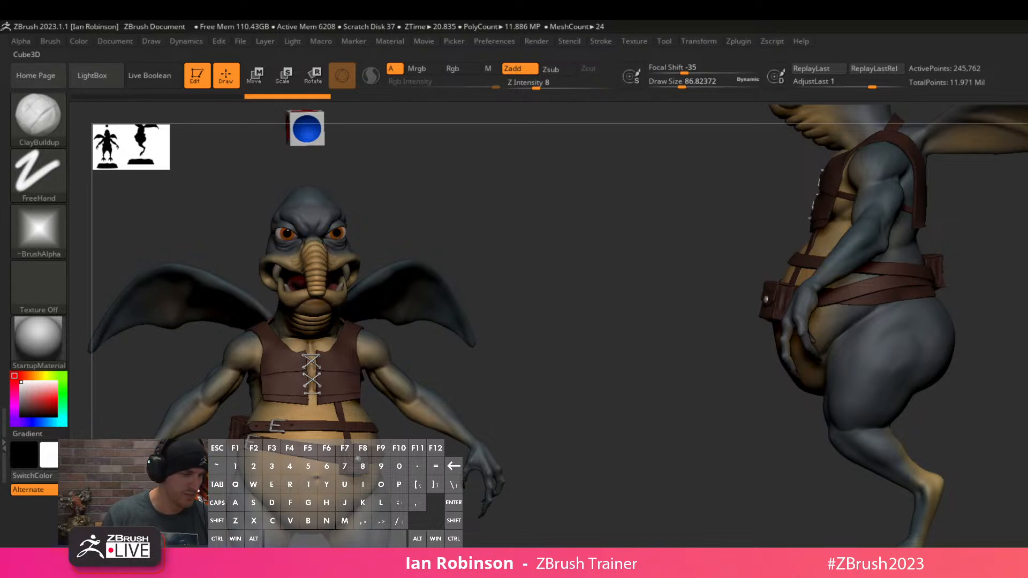
key(w)
mouse_move(717, 267)
alt+mouse_down()
mouse_move(713, 134)
mouse_move(707, 370)
mouse_move(868, 357)
alt+mouse_up()
drag(948, 292, 949, 484)
alt+drag(723, 225, 723, 354)
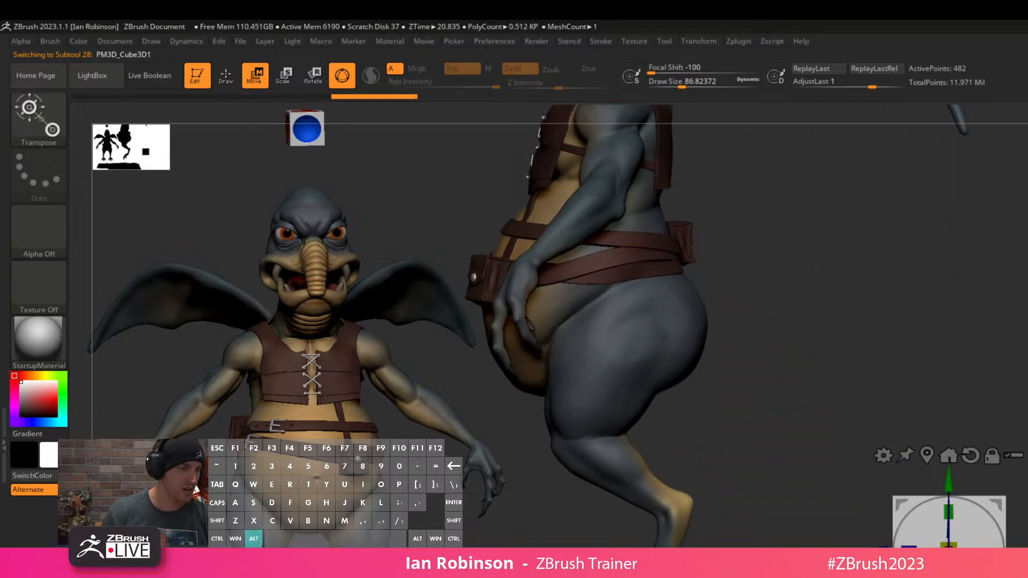
Show the polygon wireframe and reinitialize the cube as a QCube with a resolution of 1 in X, Y and Z.
key(shift+f)
drag(776, 300, 808, 337)
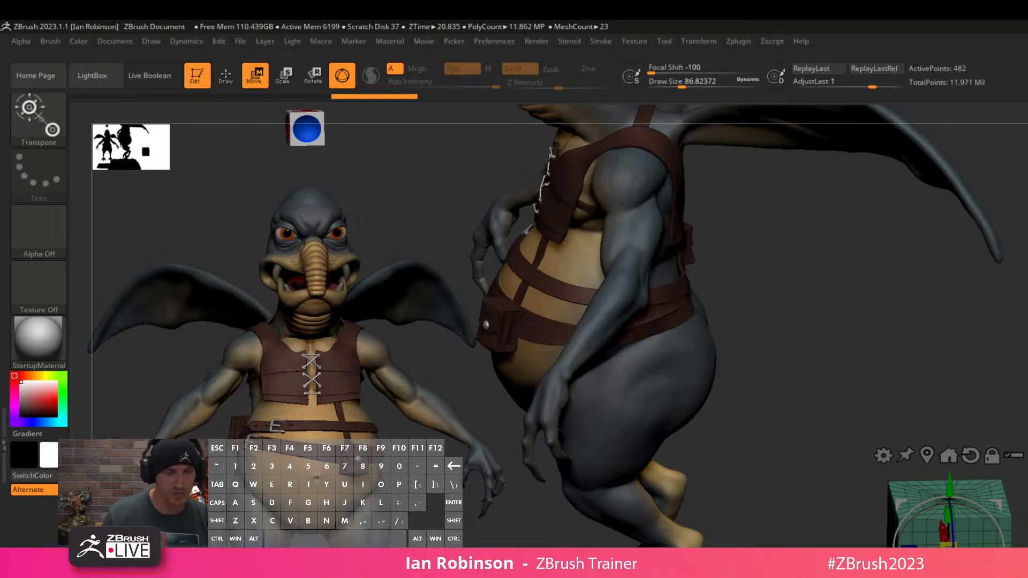
key(q)
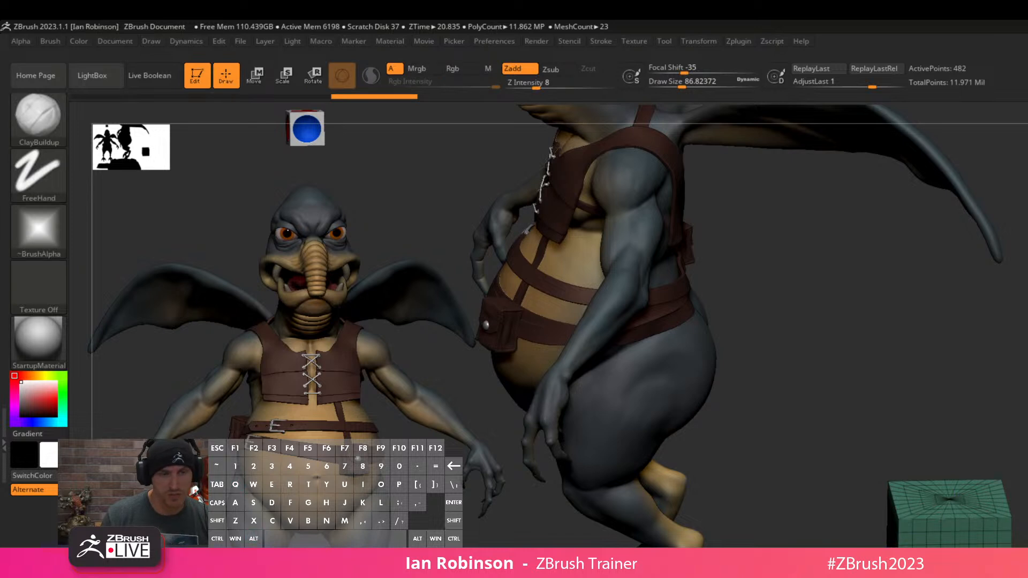
key(shift+f)
key(shift+f)
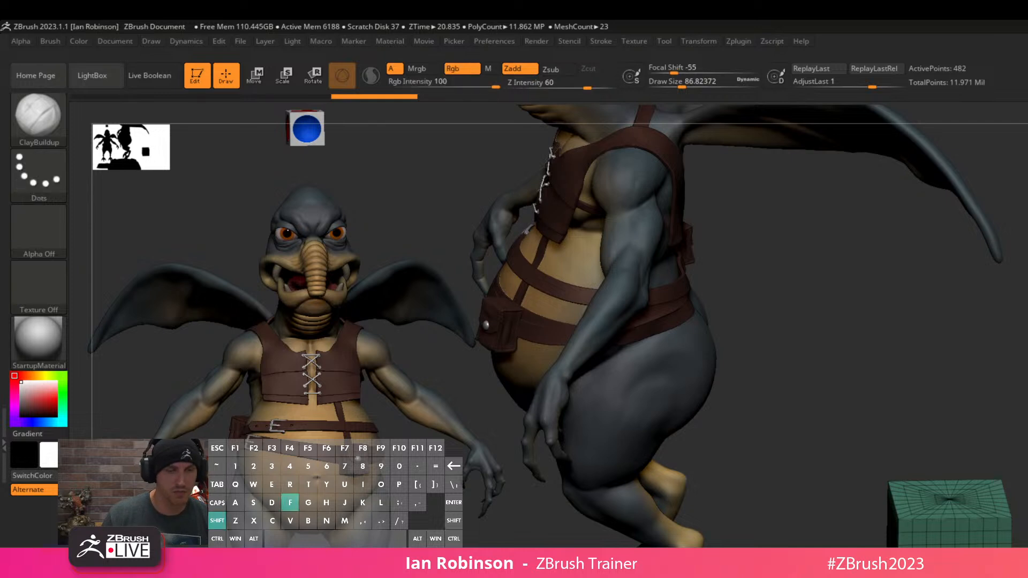
key(g)
key(Escape)
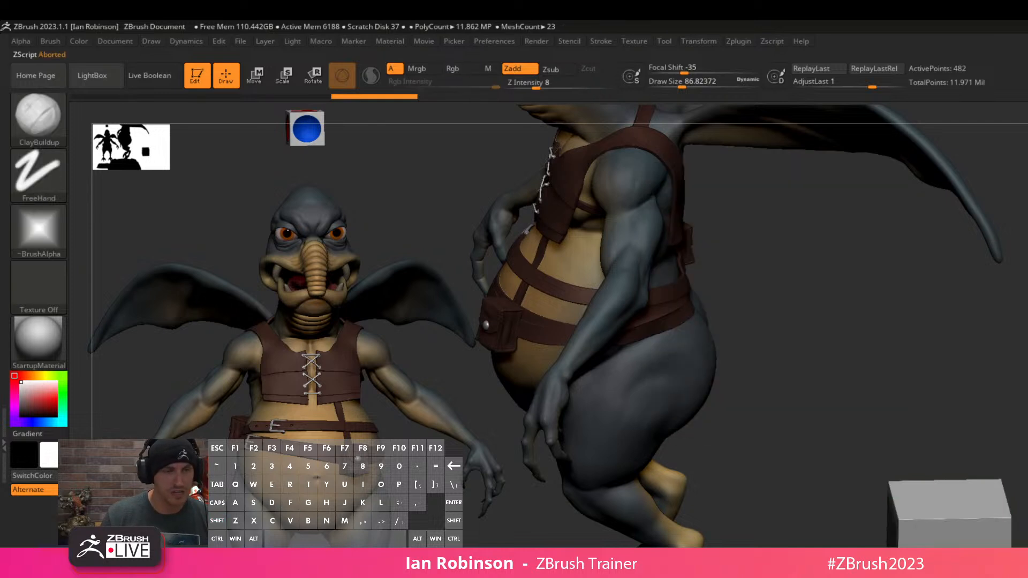
key(shift+f)
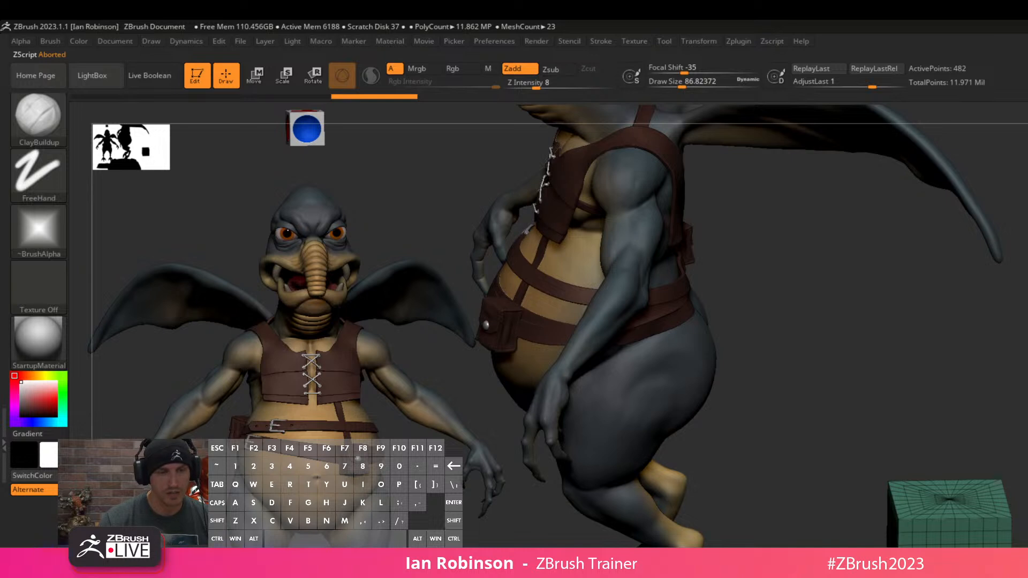
key(Delete)
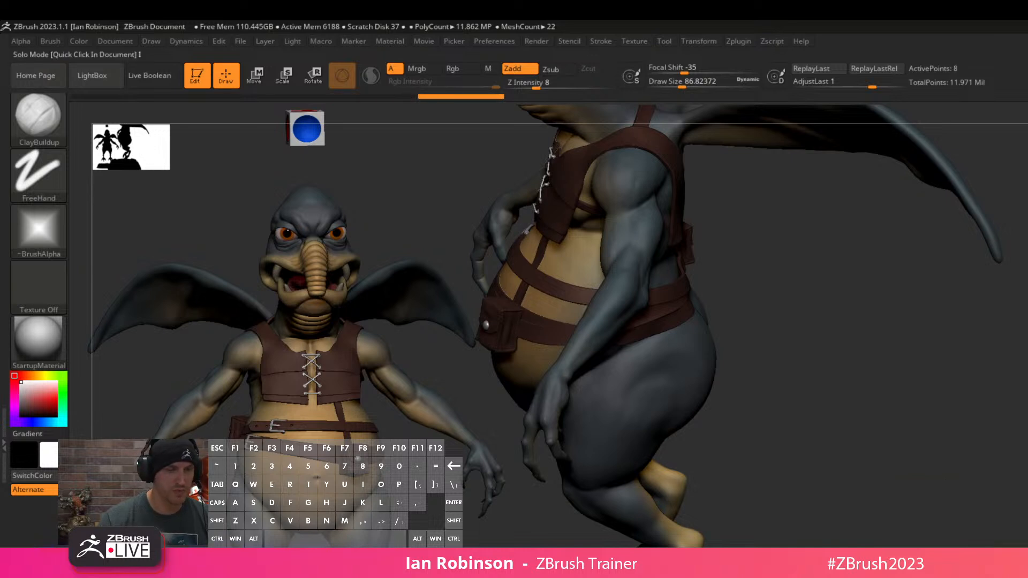
Isolate the cube in Solo mode and convert it to a PolyCube primitive with the gizmo pivot centred on it.
key(f)
alt+drag(1020, 423, 1026, 455)
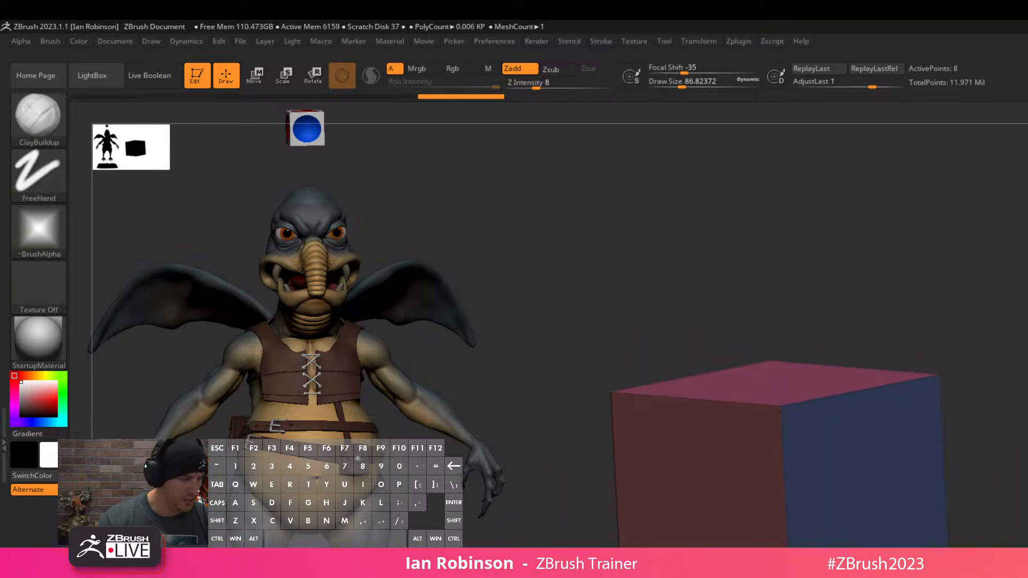
key(w)
alt+click(815, 431)
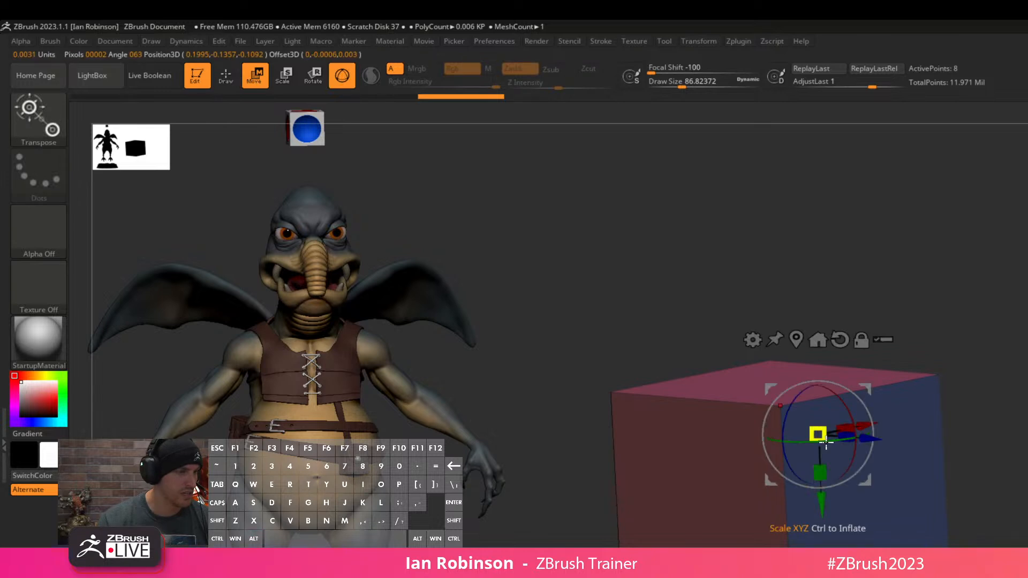
click(795, 341)
click(720, 395)
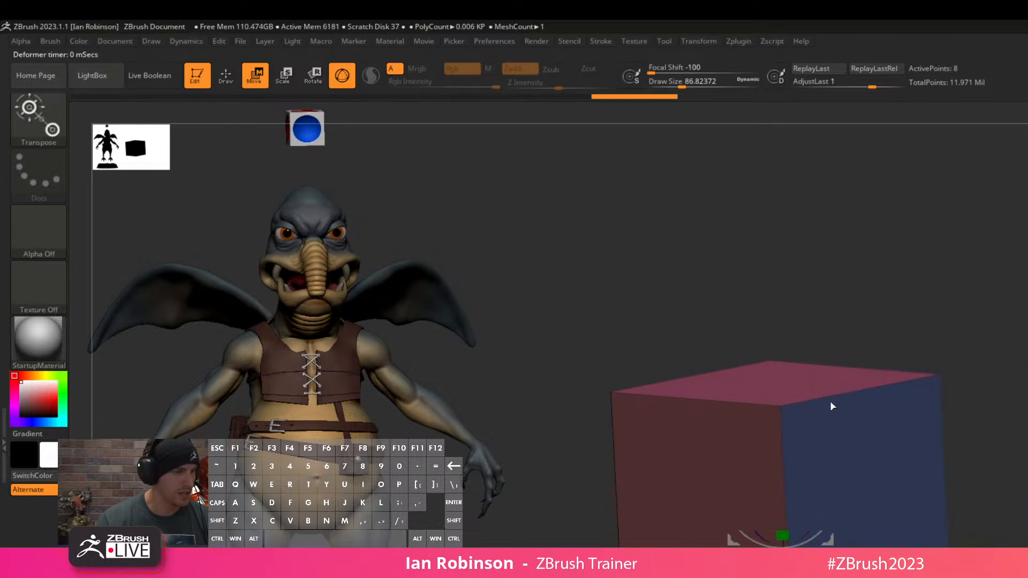
click(838, 397)
Reduce the PolyCube's resolution to two segments along one axis and one segment along the other two.
alt+drag(962, 509, 956, 479)
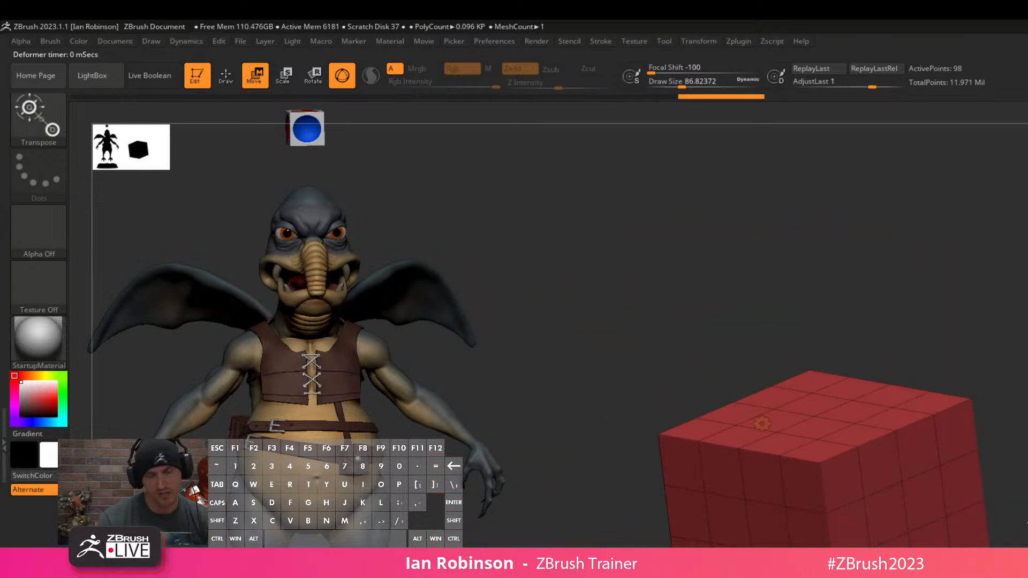
drag(957, 480, 996, 568)
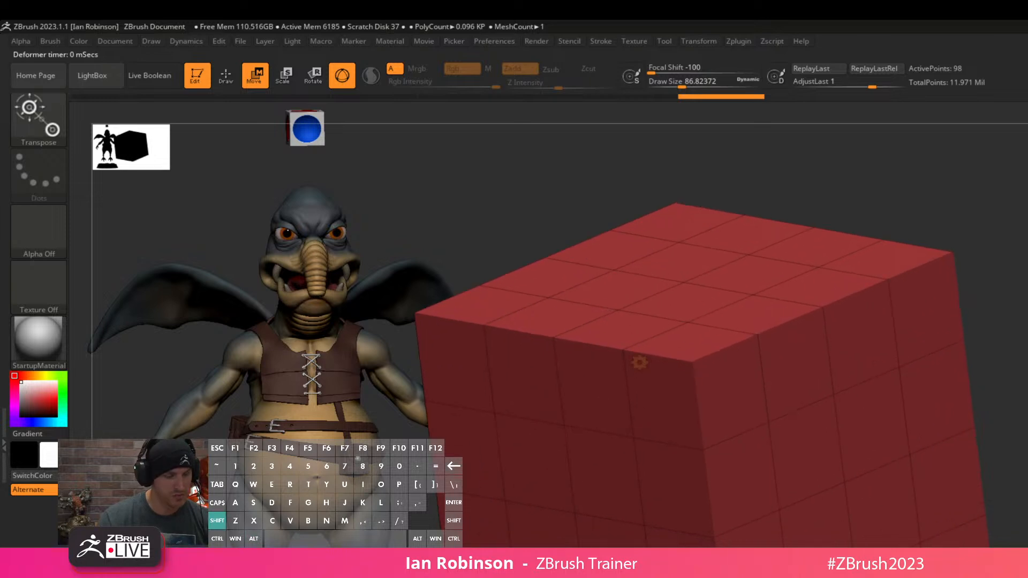
key(shift+m)
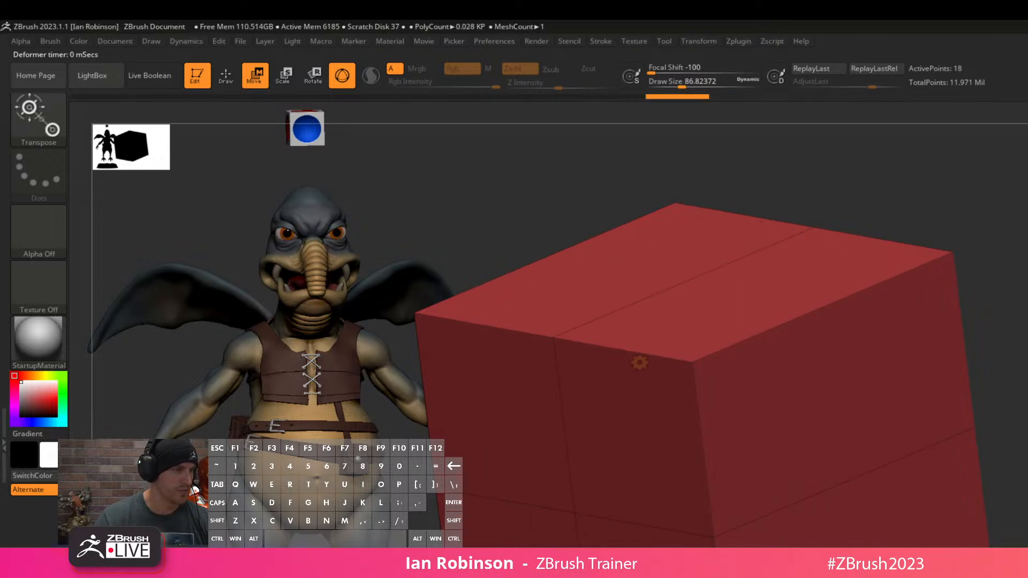
shift+drag(803, 160, 752, 187)
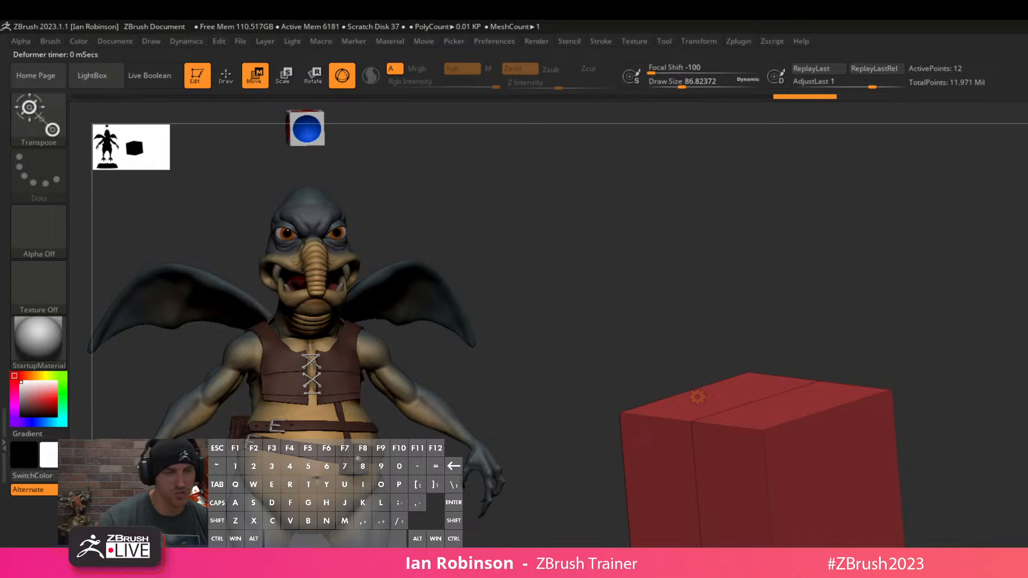
Show the other subtools again, return to the Gizmo 3D, and place the cube as a block against the end of the base.
alt+drag(1013, 363, 945, 374)
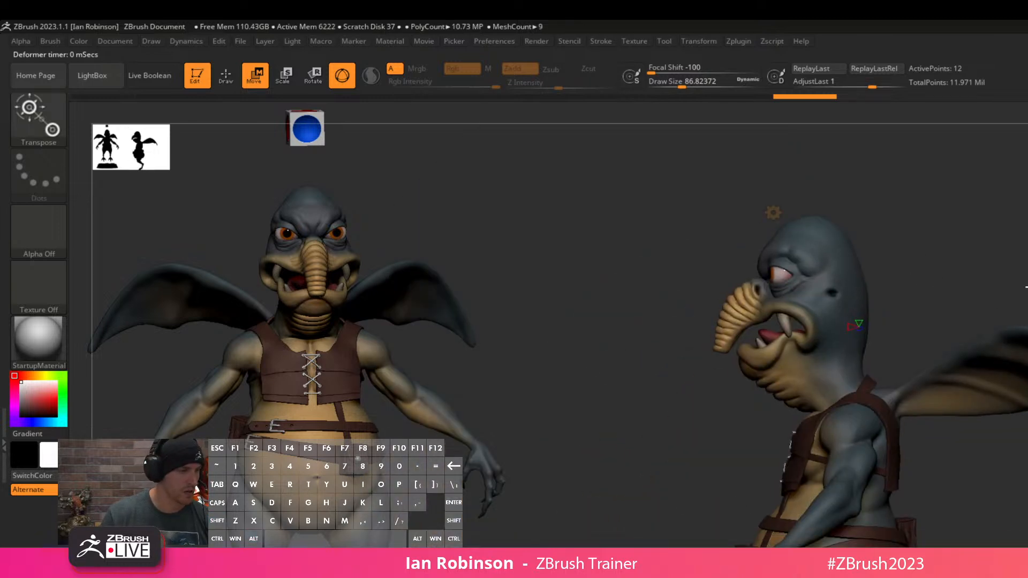
click(772, 213)
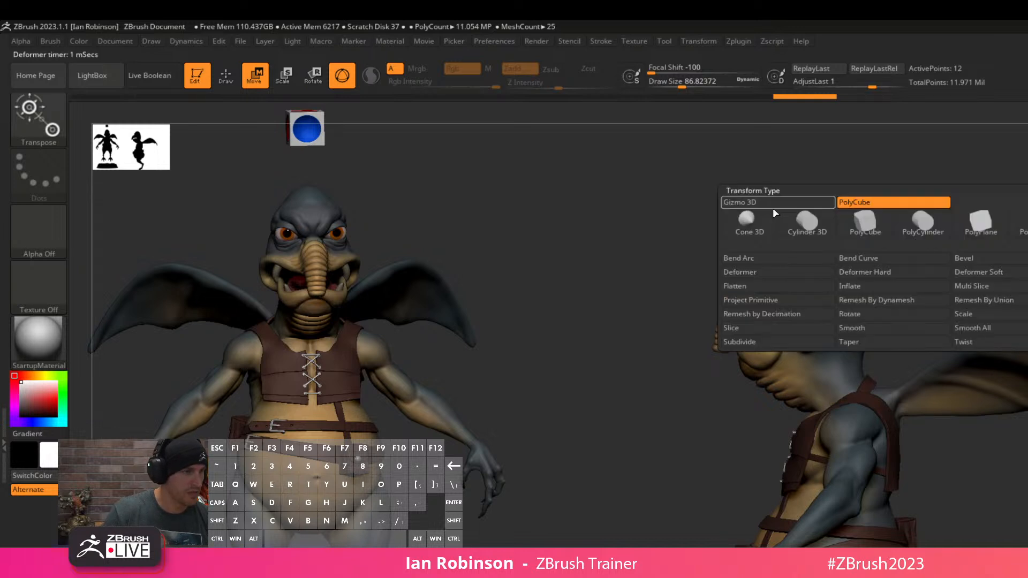
click(766, 209)
drag(912, 299, 942, 544)
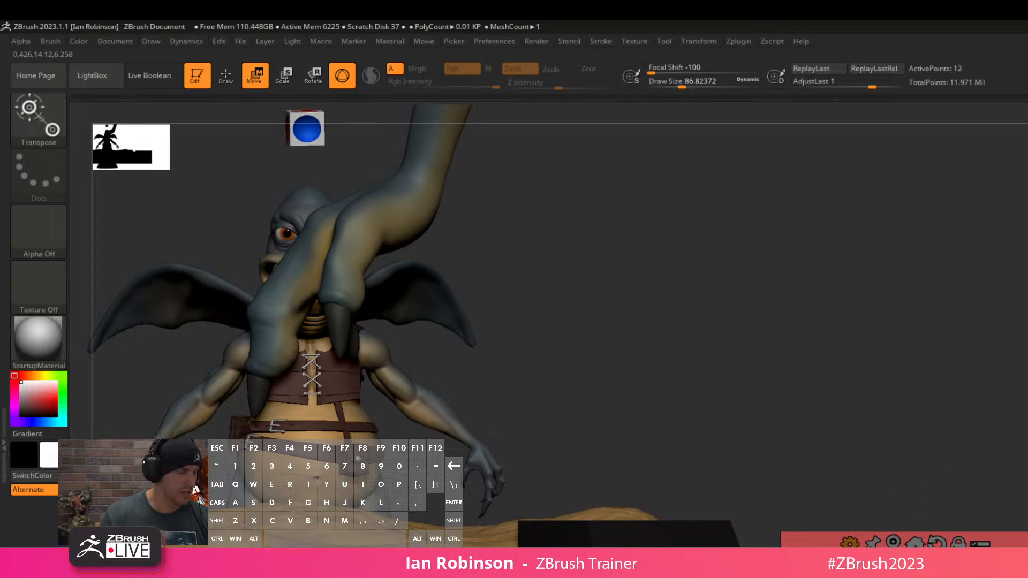
Return to draw mode and set ClipCurve as the active clipping brush.
key(q)
key(ctrl+shift)
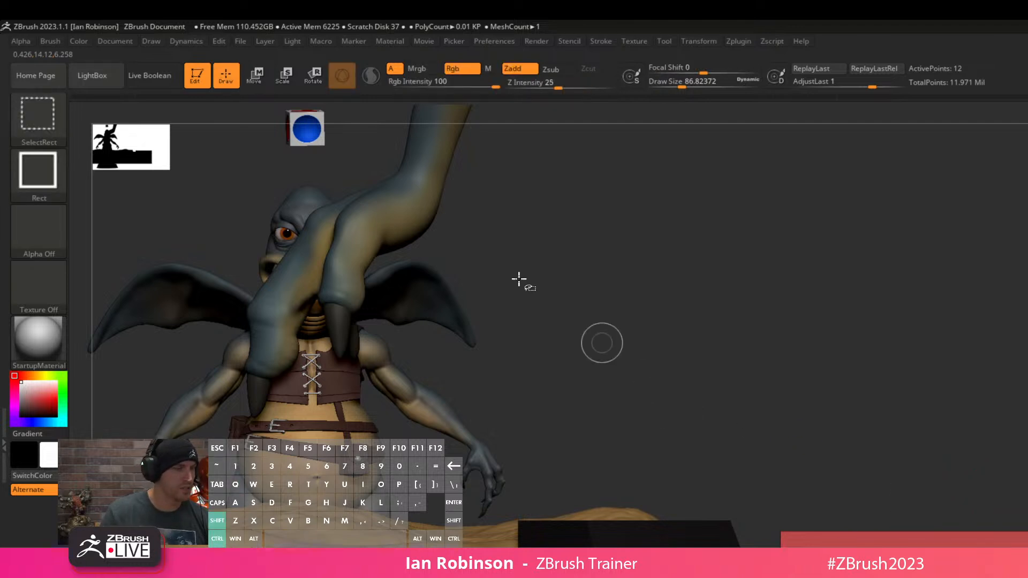
ctrl+shift+click(51, 130)
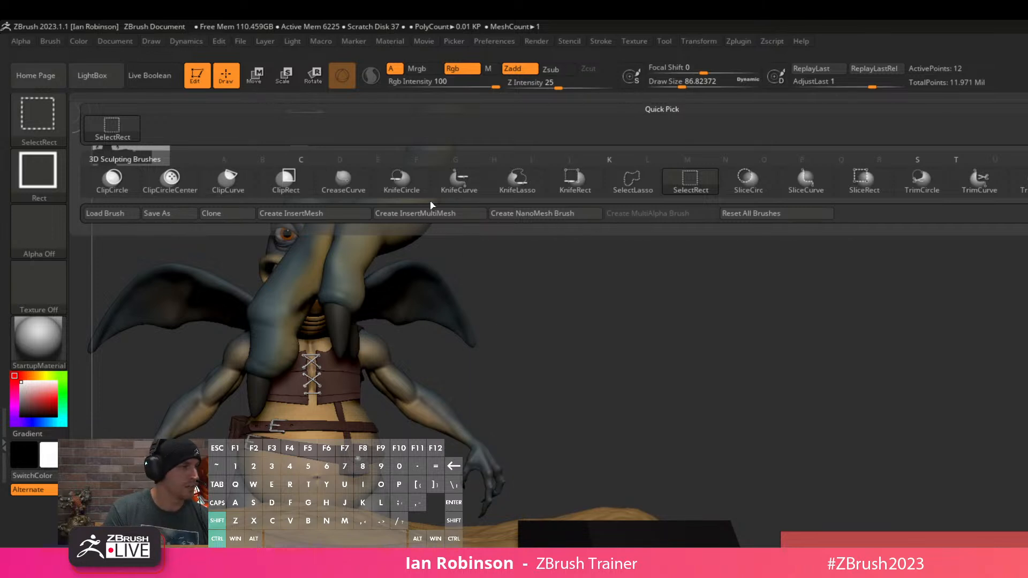
click(228, 180)
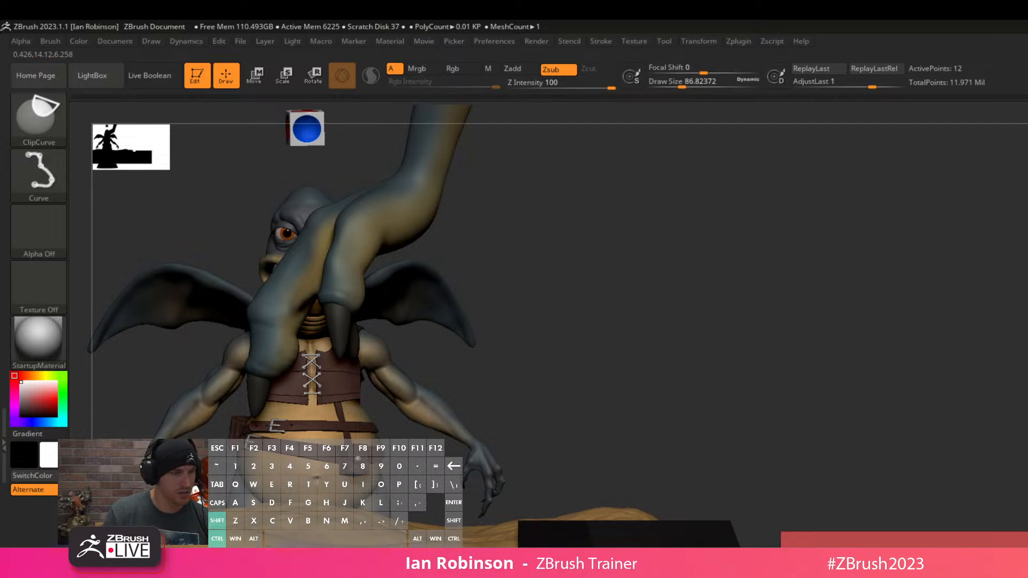
Examine from the side how the red block lines up with the slanted end of the base beneath the creature.
mouse_move(730, 340)
mouse_down()
mouse_move(1027, 352)
mouse_move(1024, 546)
mouse_up()
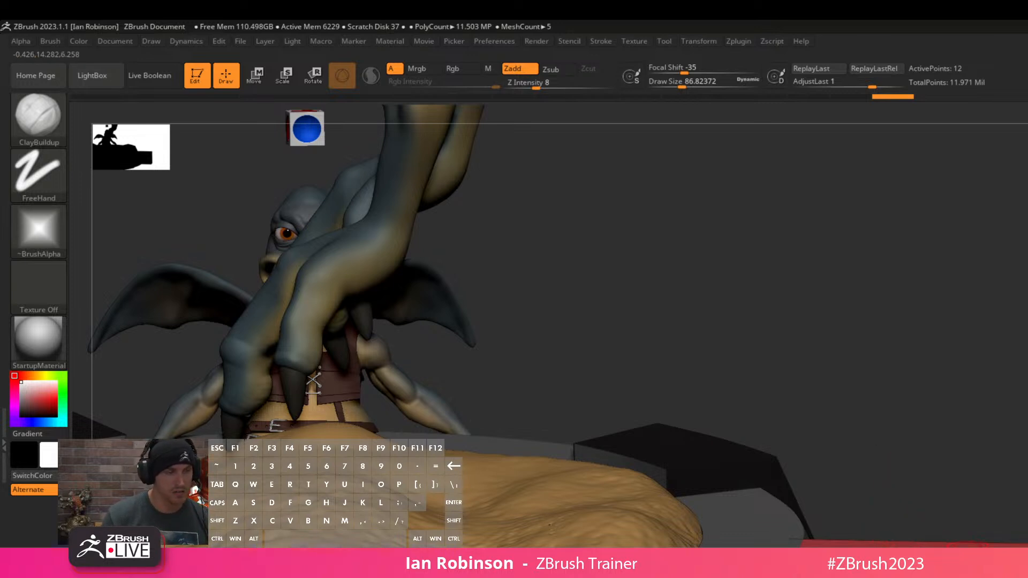
key(alt)
drag(750, 268, 750, 300)
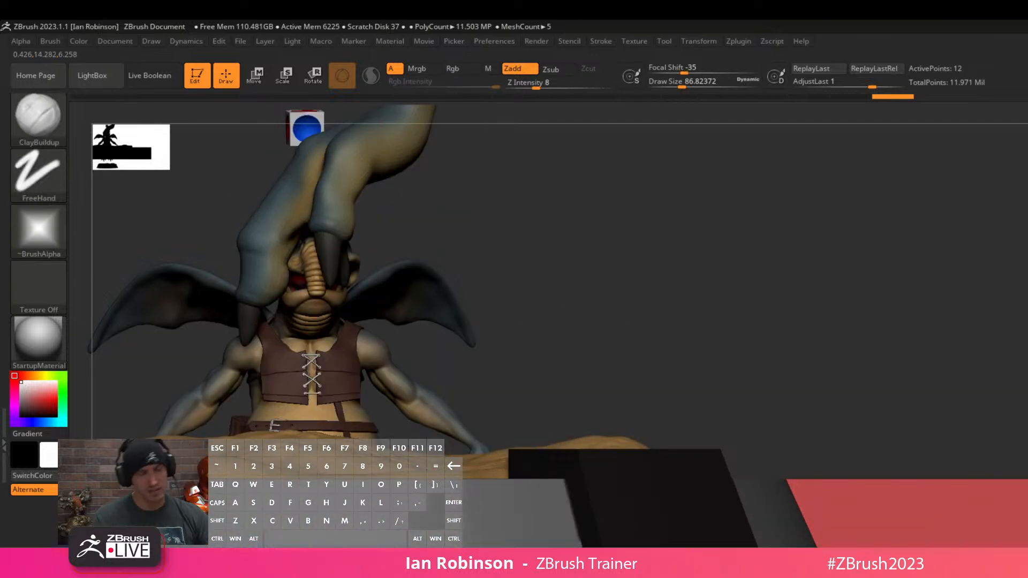
drag(944, 353, 949, 322)
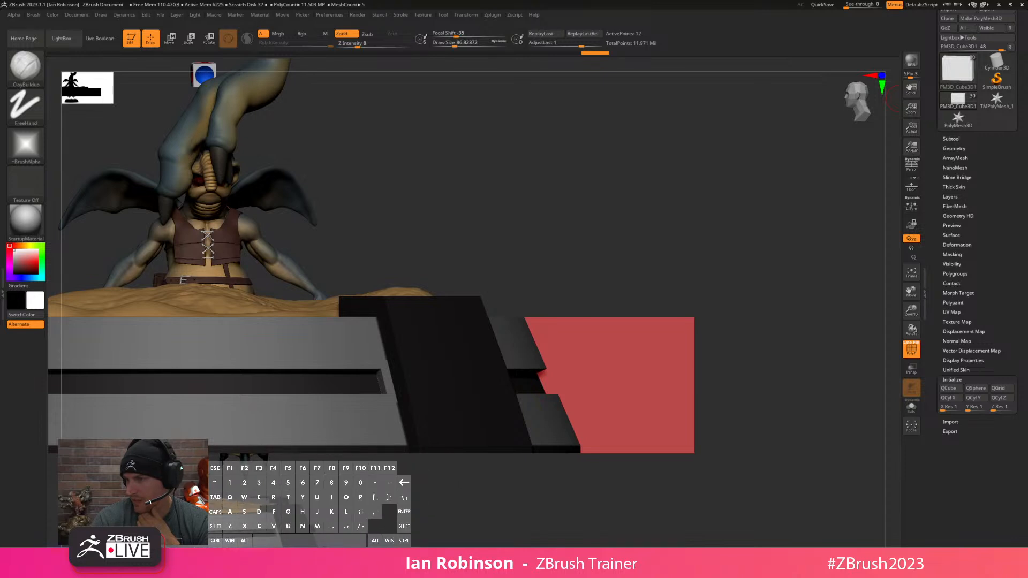
drag(652, 240, 661, 212)
drag(586, 214, 842, 203)
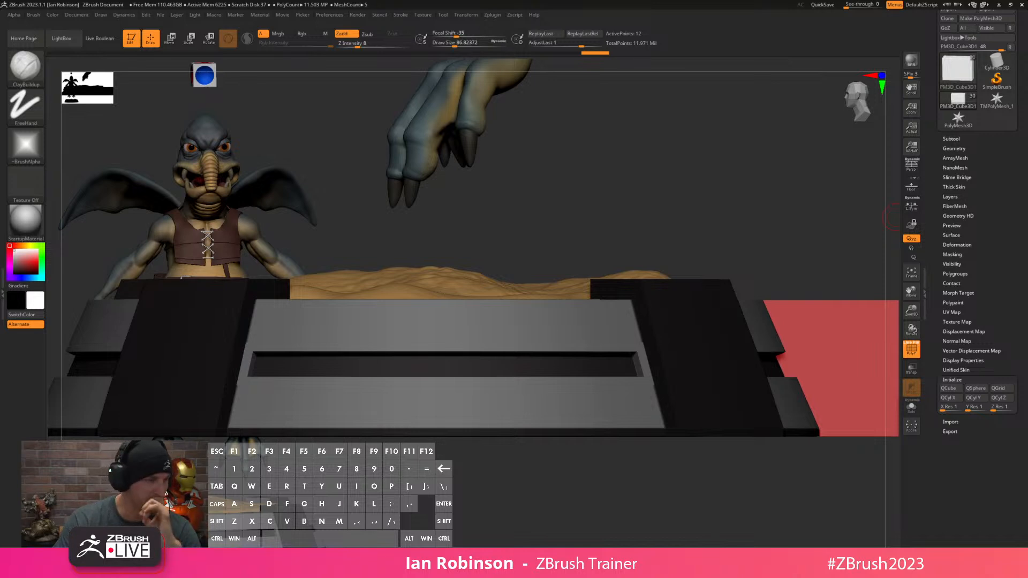
drag(637, 194, 720, 228)
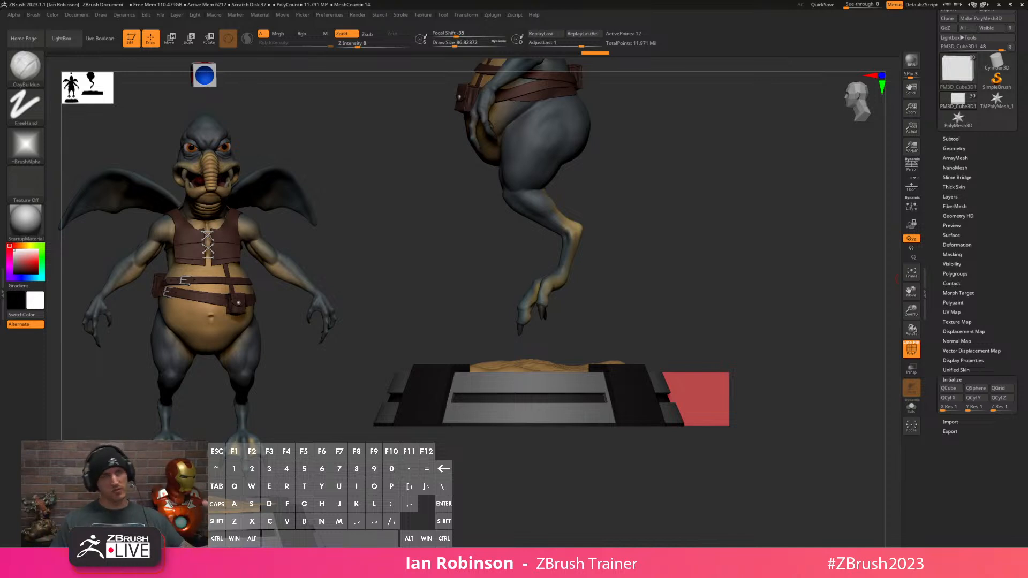
drag(691, 230, 756, 295)
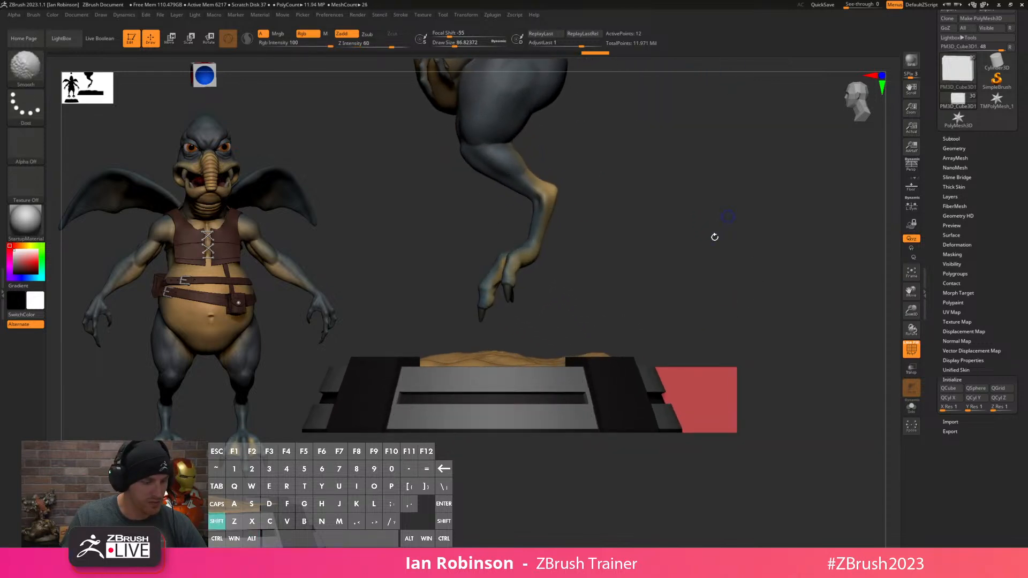
mouse_move(704, 270)
mouse_down()
mouse_move(732, 284)
mouse_move(735, 306)
mouse_move(769, 275)
mouse_move(794, 319)
mouse_move(787, 266)
mouse_move(719, 200)
mouse_move(716, 300)
mouse_move(728, 292)
mouse_move(722, 255)
mouse_up()
right_click(751, 260)
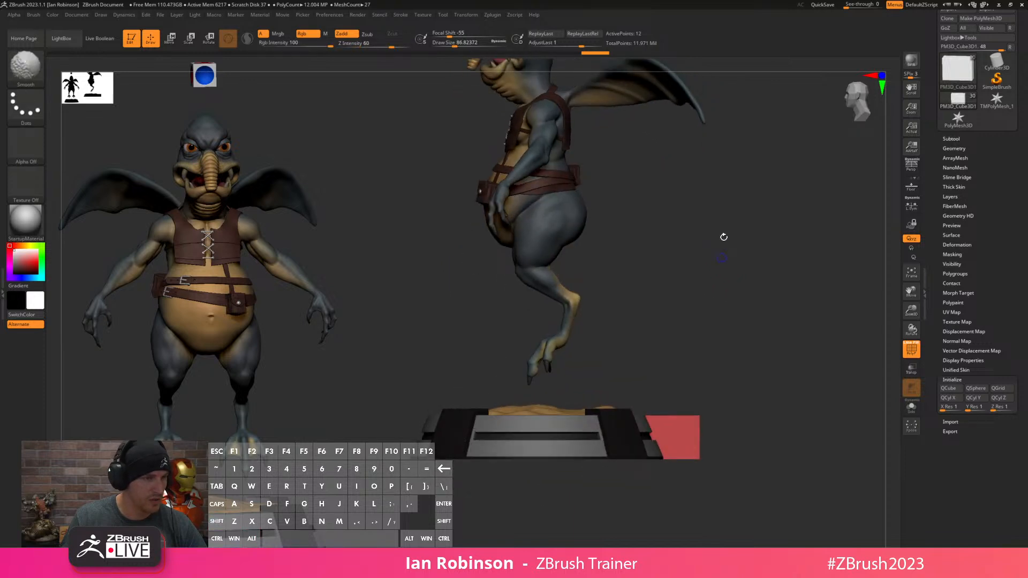
drag(732, 306, 745, 275)
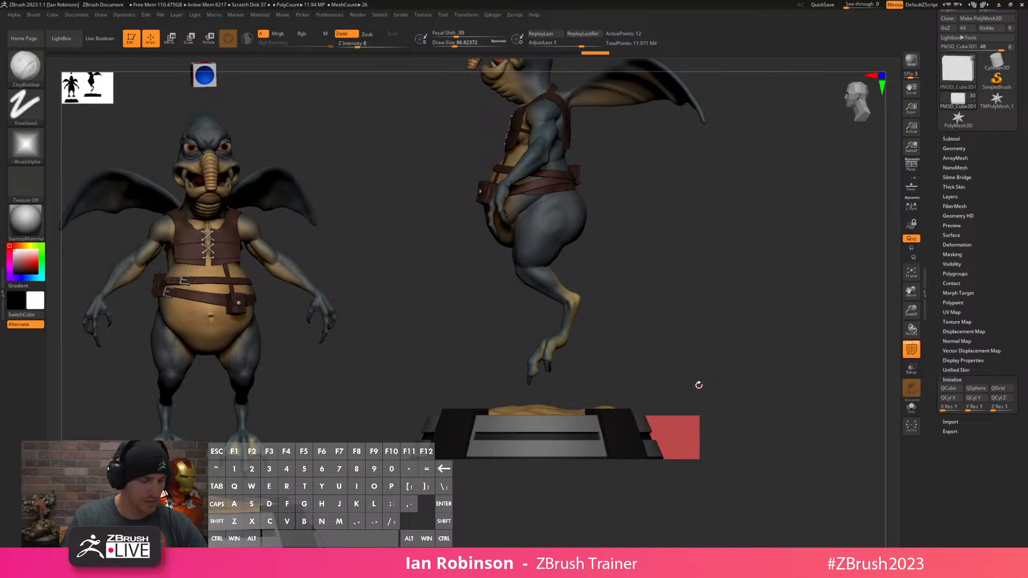
Switch to the ZModeler brush for editing the block at the end of the base.
key(b)
key(m)
key(i)
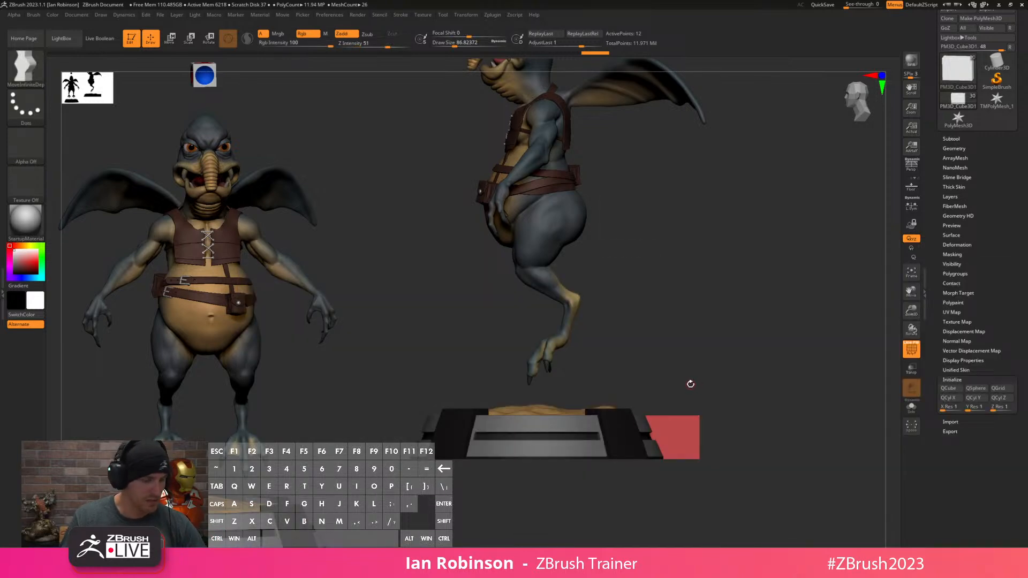
key(b)
key(m)
key(i)
key(b)
key(z)
key(m)
mouse_move(736, 321)
alt+mouse_down()
mouse_move(734, 351)
mouse_move(725, 314)
alt+mouse_up()
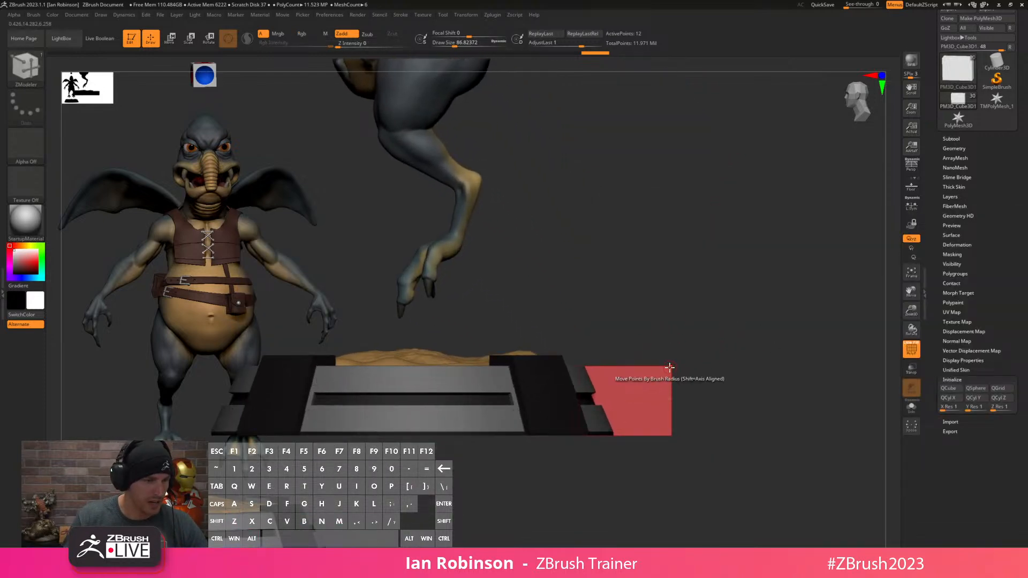
mouse_move(679, 348)
mouse_down()
mouse_move(716, 322)
mouse_move(737, 257)
mouse_move(647, 492)
mouse_move(662, 332)
mouse_move(729, 324)
mouse_up()
Try to scale the block's outer end vertically with the gizmo, and undo the change.
ctrl+click(719, 375)
mouse_move(723, 285)
ctrl+mouse_down()
mouse_move(699, 384)
mouse_move(649, 417)
mouse_move(666, 287)
ctrl+mouse_up()
key(w)
click(605, 329)
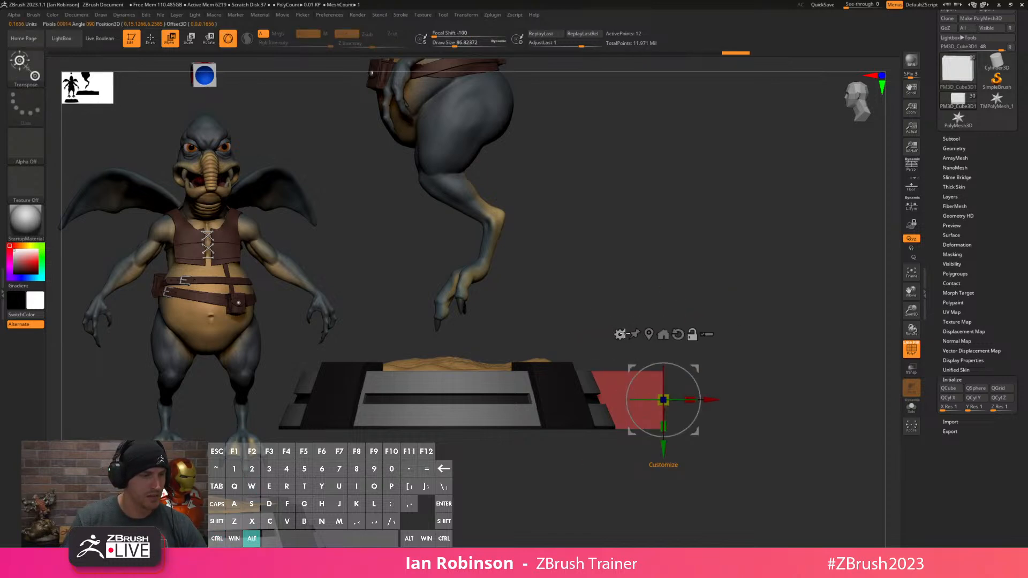
drag(664, 431, 668, 422)
key(ctrl+z)
key(q)
mouse_move(744, 294)
mouse_down()
mouse_move(732, 322)
mouse_move(744, 296)
mouse_move(767, 336)
mouse_move(745, 377)
mouse_up()
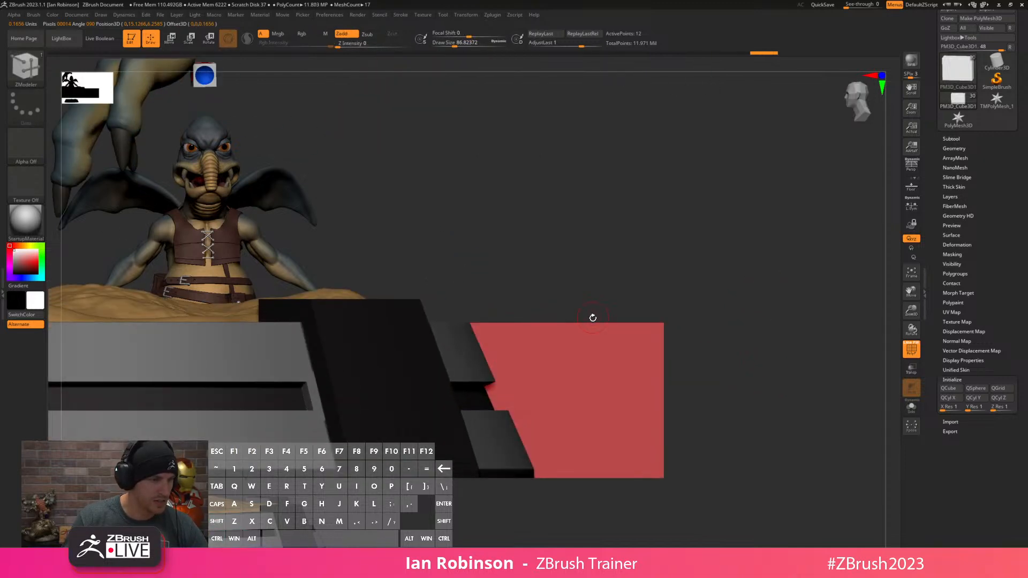
Set the ZModeler edge Insert target to Single EdgeLoop and insert one vertical loop near the middle of the red block.
key(space)
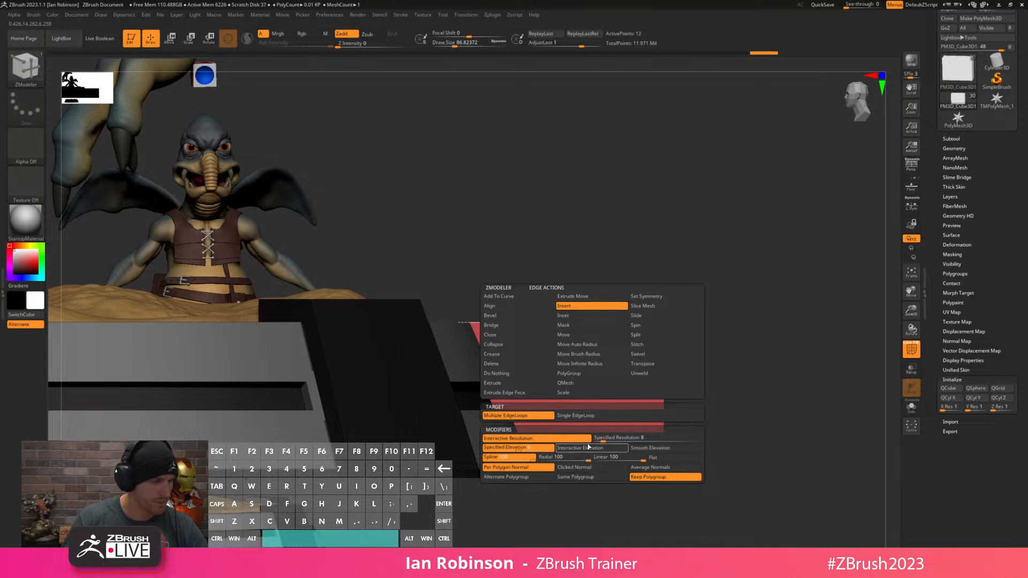
key(space)
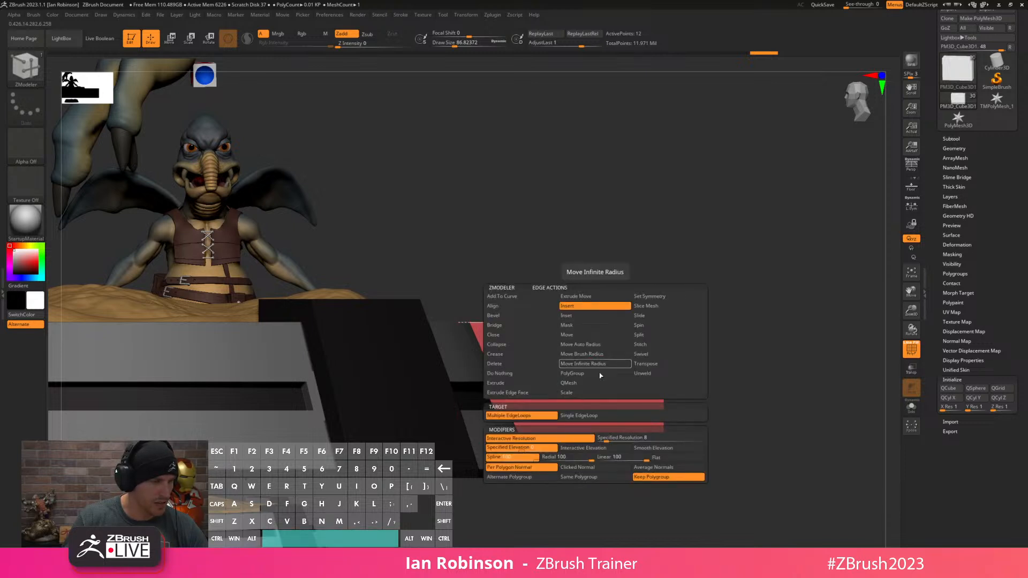
click(586, 415)
drag(574, 324, 574, 346)
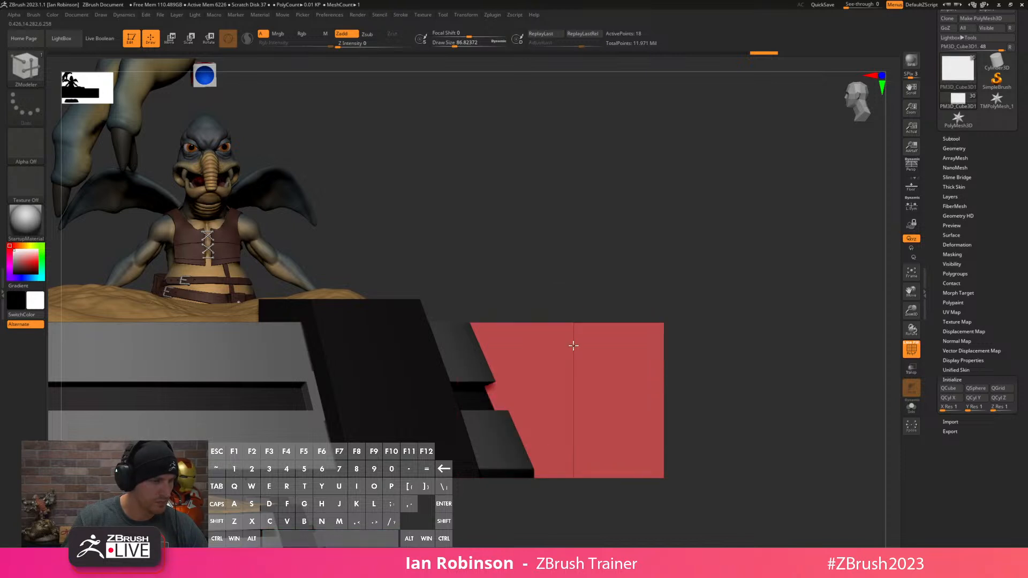
Mask part of the block and move its lower outer edge inward so the outer end slants toward the bottom.
drag(718, 282, 723, 275)
mouse_move(712, 414)
ctrl+alt+mouse_down()
mouse_move(625, 481)
mouse_move(702, 399)
mouse_move(699, 383)
mouse_move(659, 395)
ctrl+alt+mouse_up()
key(w)
key(q)
ctrl+drag(714, 287, 728, 277)
key(p)
mouse_move(632, 376)
ctrl+mouse_down()
mouse_move(662, 320)
mouse_move(694, 341)
mouse_move(668, 383)
mouse_move(681, 386)
ctrl+mouse_up()
key(w)
key(q)
mouse_move(737, 268)
mouse_down()
mouse_move(740, 304)
mouse_move(723, 271)
mouse_up()
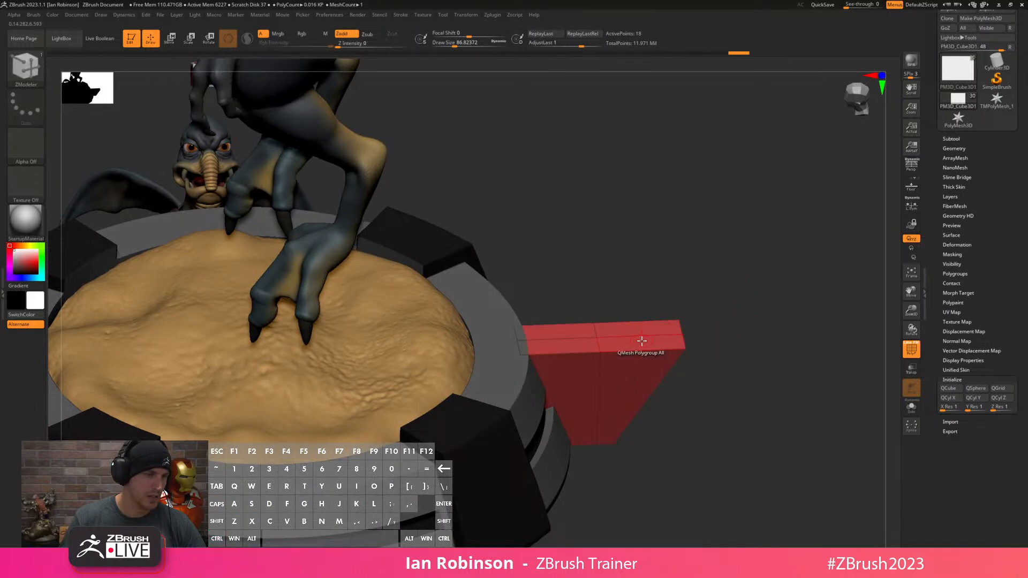
Extrude the outer half of the block's top face upward with QMesh, limiting the action to those polygons.
key(x)
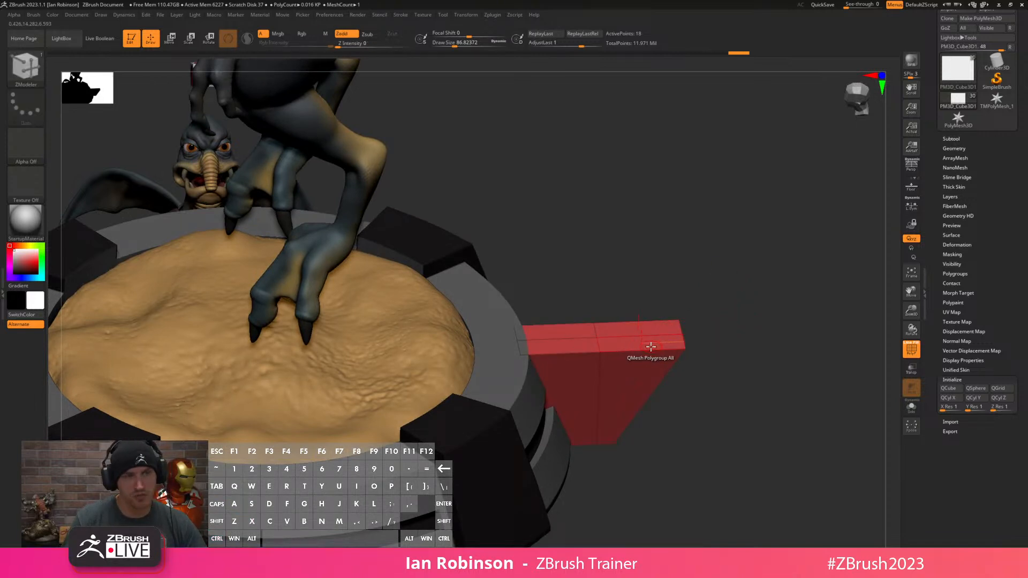
click(651, 345)
drag(714, 335, 636, 349)
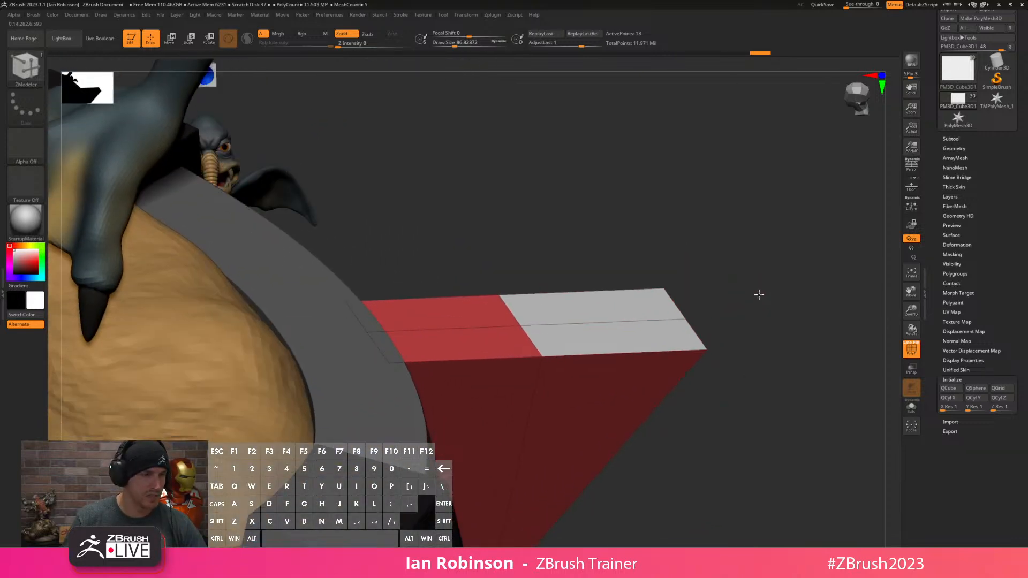
drag(759, 299, 664, 341)
key(space)
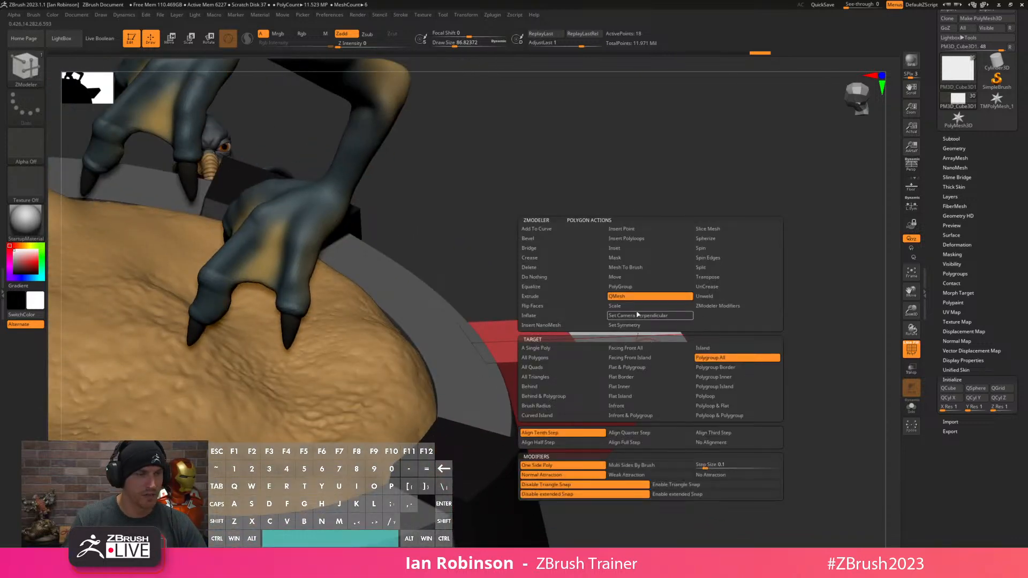
drag(678, 349, 723, 324)
Raise the extruded top to the creature's shoulder height, and extrude another segment angled toward its back.
key(w)
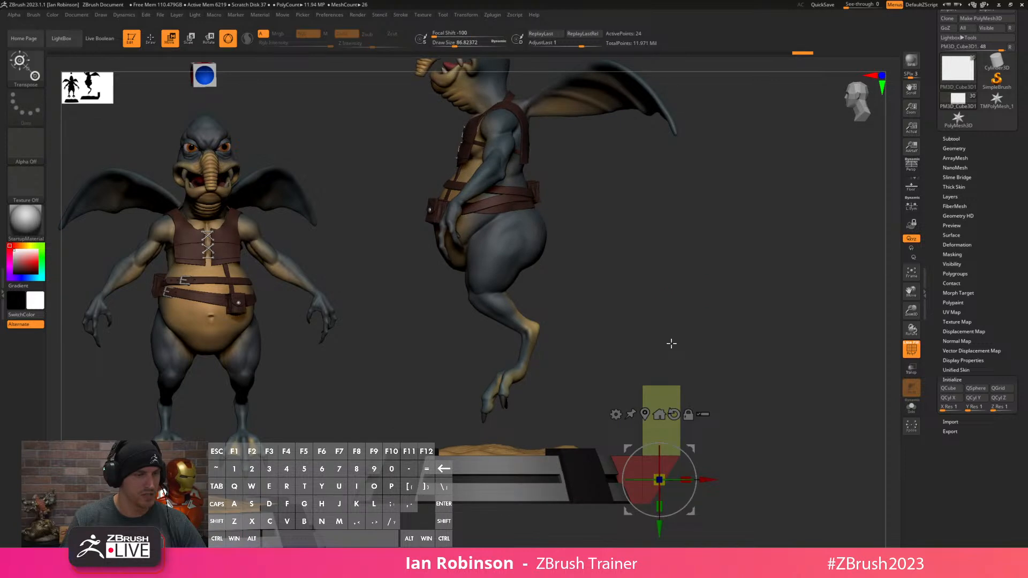
alt+click(645, 413)
drag(663, 424, 664, 258)
drag(700, 206, 683, 168)
drag(686, 249, 656, 183)
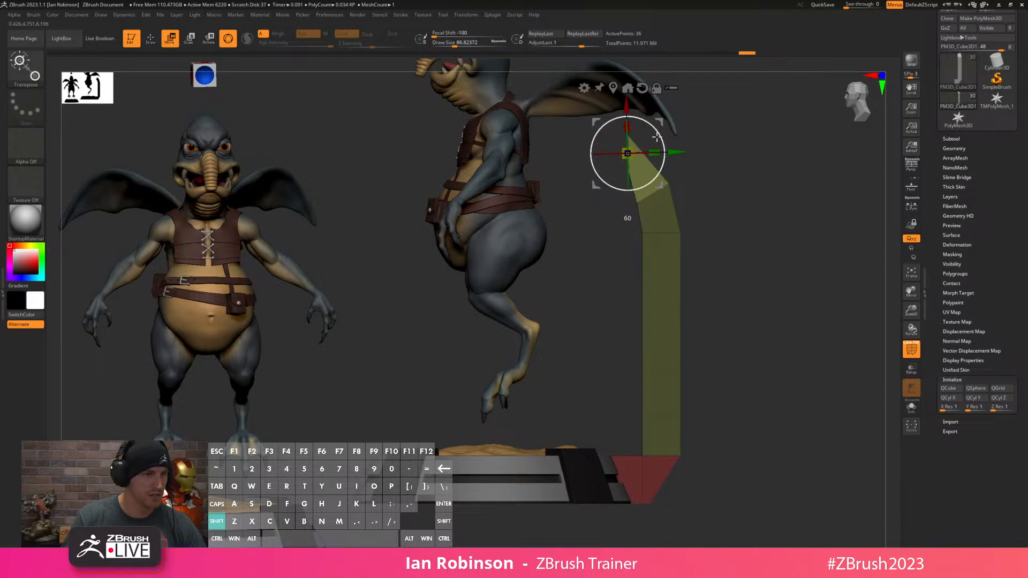
Extrude and rotate further segments so the arm bends over and ends horizontally at the creature's back.
drag(655, 135, 666, 155)
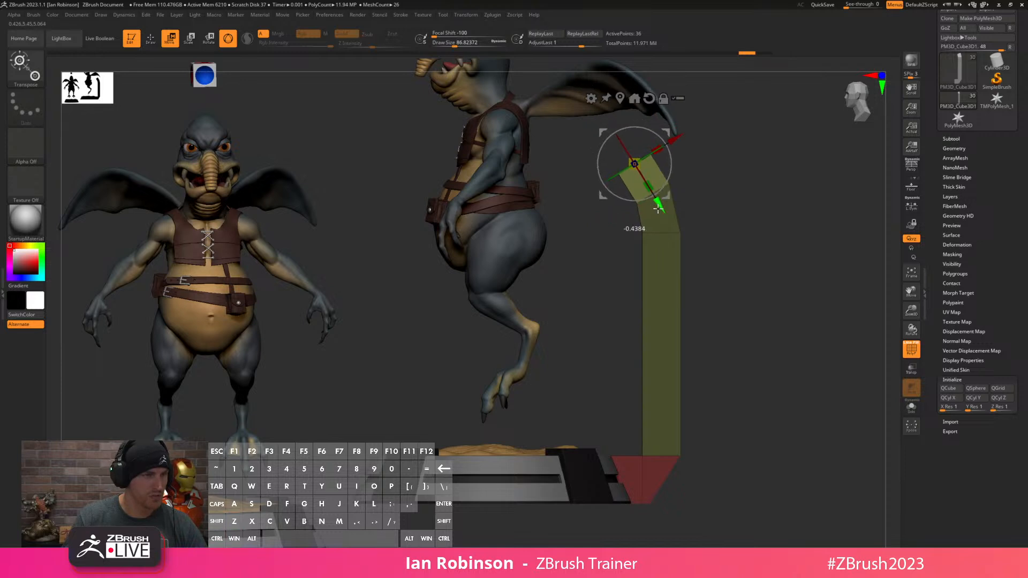
ctrl+drag(651, 188, 651, 188)
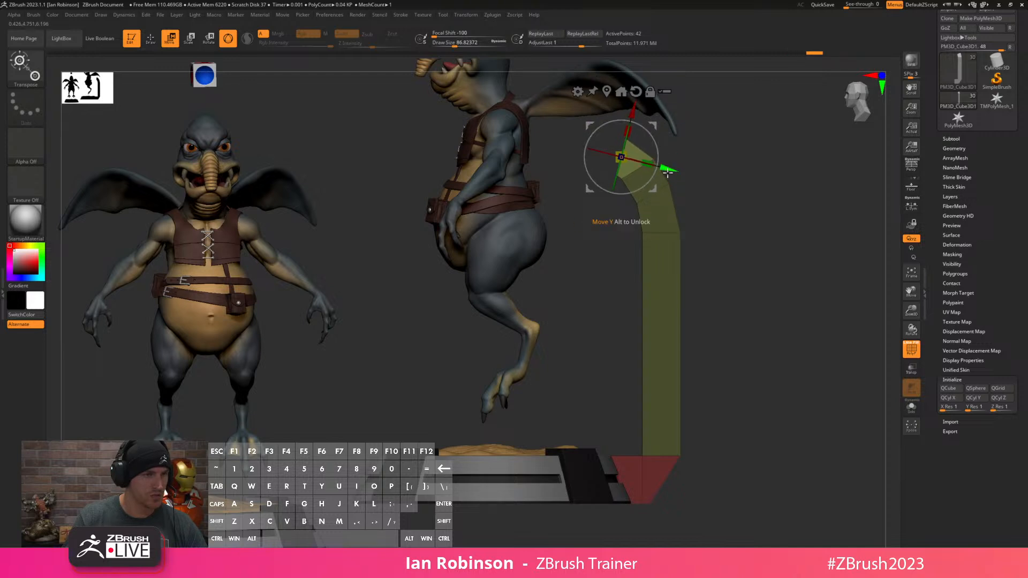
drag(660, 166, 582, 147)
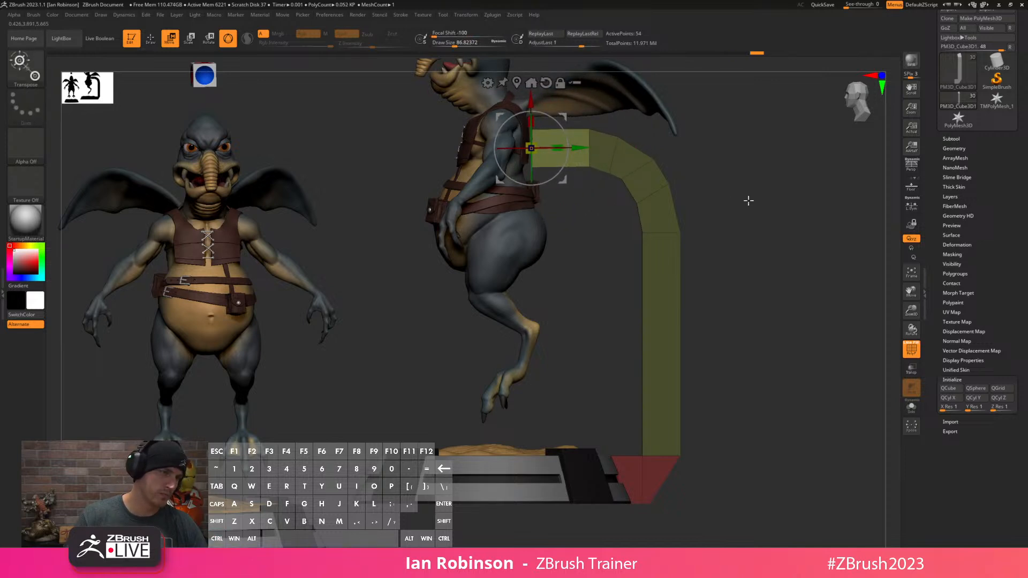
Mask everything except the red block's lower outer corner and move that corner outward.
key(q)
mouse_move(754, 214)
mouse_down()
mouse_move(789, 230)
mouse_move(759, 278)
mouse_move(782, 200)
mouse_move(777, 270)
mouse_move(792, 280)
mouse_move(796, 271)
mouse_move(797, 303)
mouse_move(731, 322)
mouse_up()
mouse_move(718, 365)
ctrl+mouse_down()
mouse_move(731, 358)
mouse_move(758, 382)
mouse_move(760, 337)
ctrl+mouse_up()
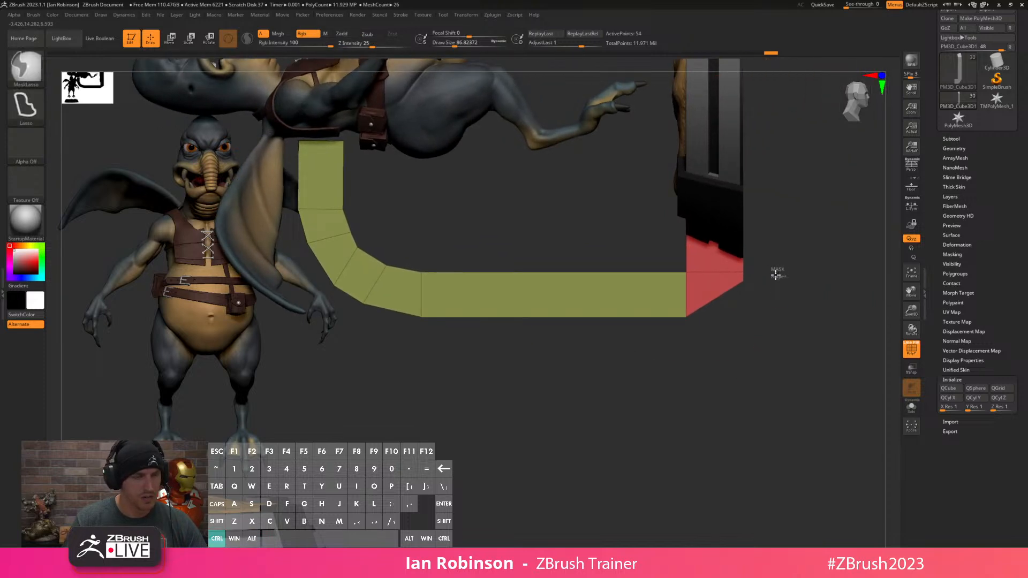
ctrl+click(792, 294)
key(w)
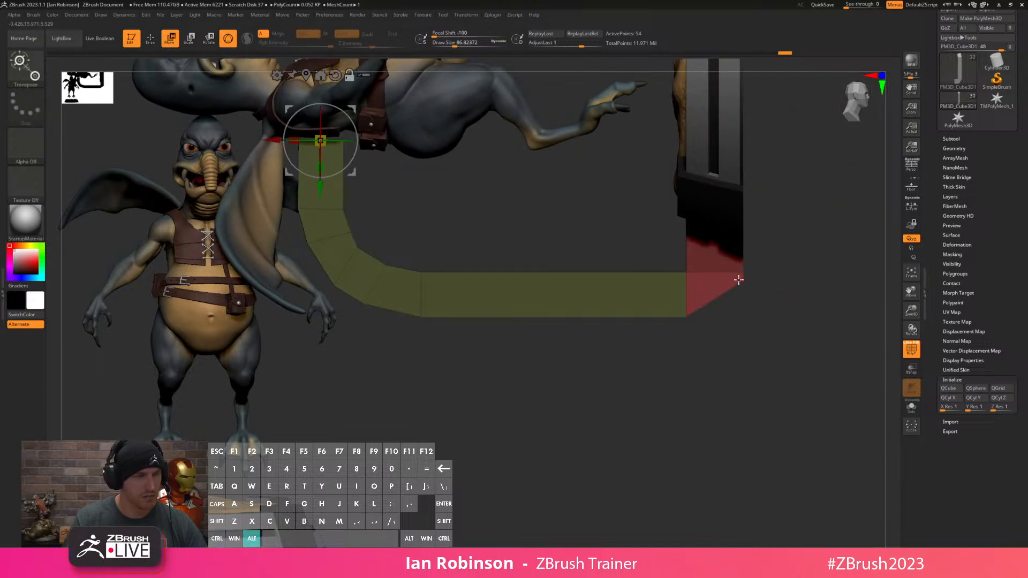
alt+click(306, 73)
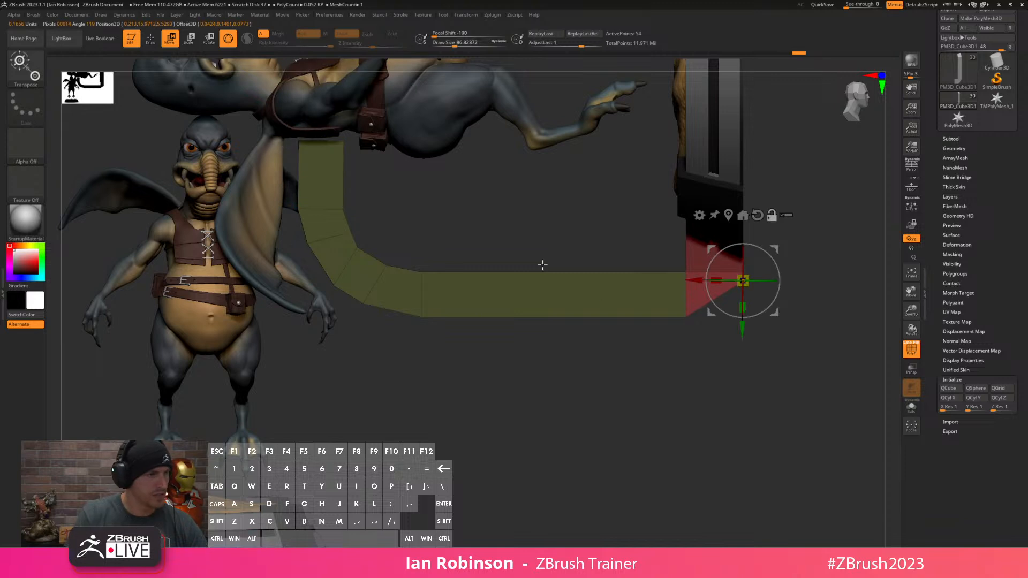
drag(743, 342, 742, 365)
key(q)
Regroup the arm's polygroups by normals.
mouse_move(780, 310)
mouse_down()
mouse_move(785, 319)
mouse_move(817, 275)
mouse_move(773, 301)
mouse_up()
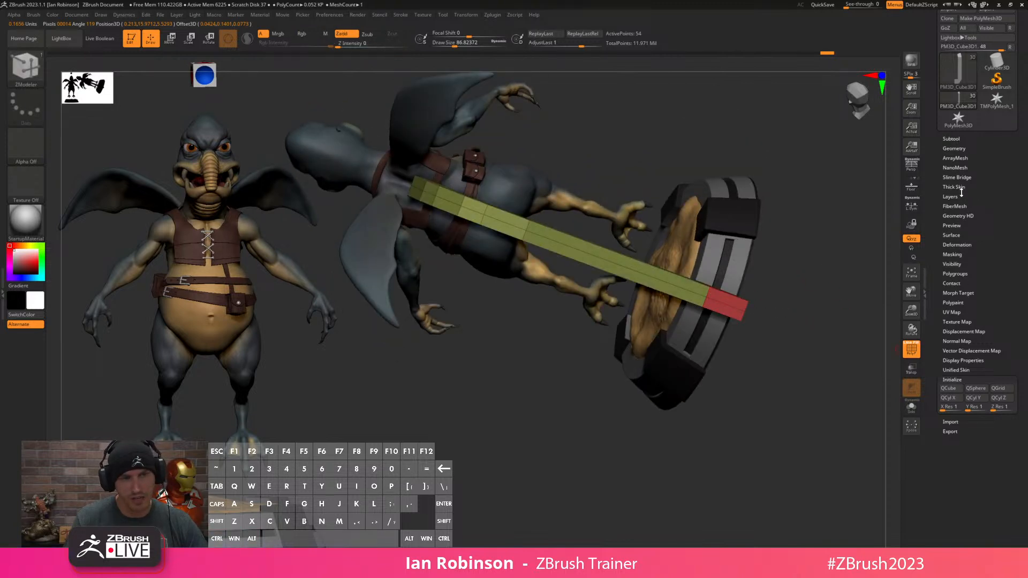
click(956, 273)
click(957, 363)
mouse_move(802, 290)
mouse_down()
mouse_move(790, 331)
mouse_move(808, 311)
mouse_move(794, 308)
mouse_up()
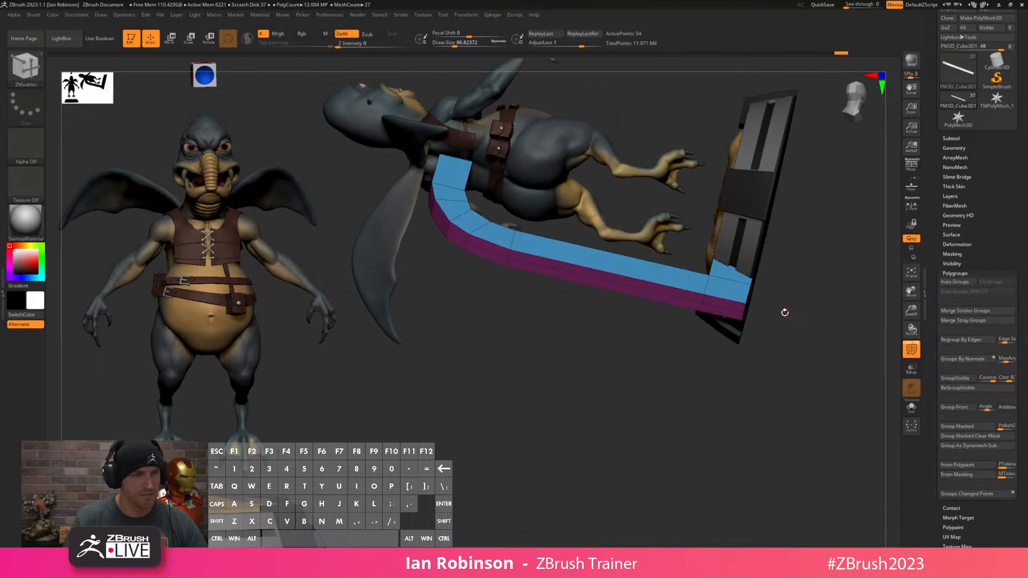
Make the arm thinner by pushing its outer face inward with QMesh on Polygroup All.
key(space)
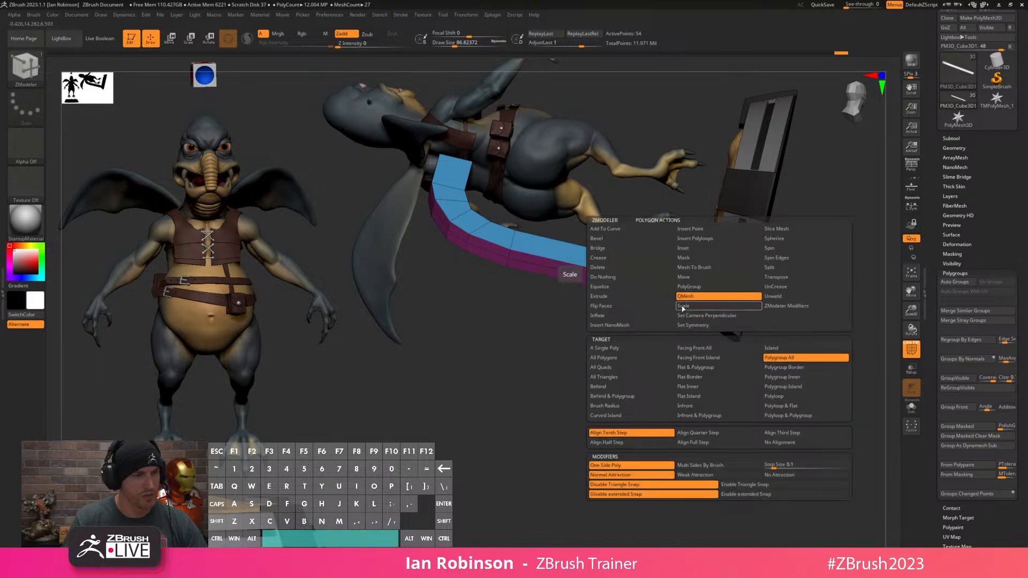
click(695, 298)
drag(711, 302, 721, 293)
key(ctrl+z)
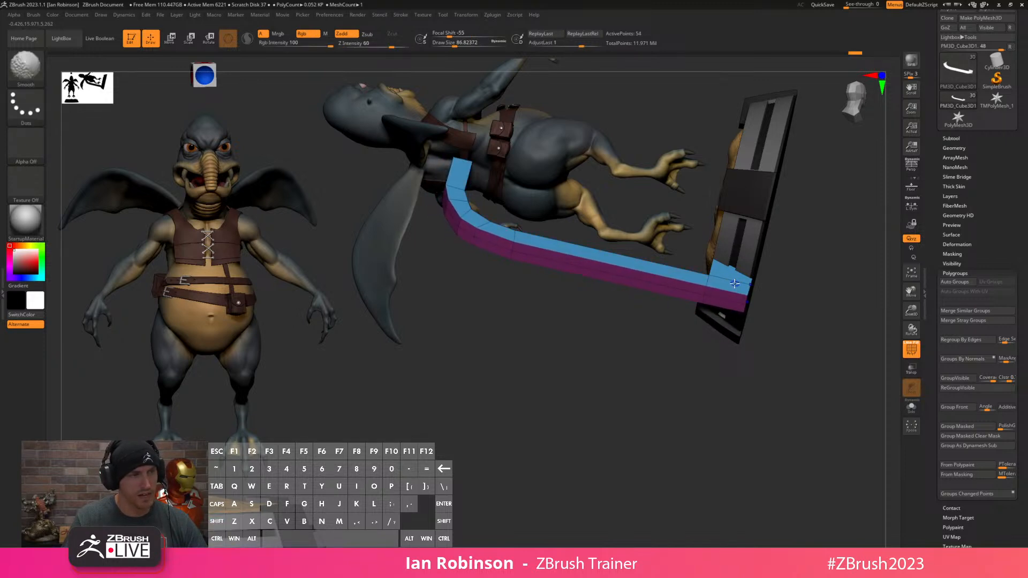
Reposition the points along the arm's bend with the ZModeler brush to even out the spacing and curvature of its segments.
drag(838, 325, 849, 262)
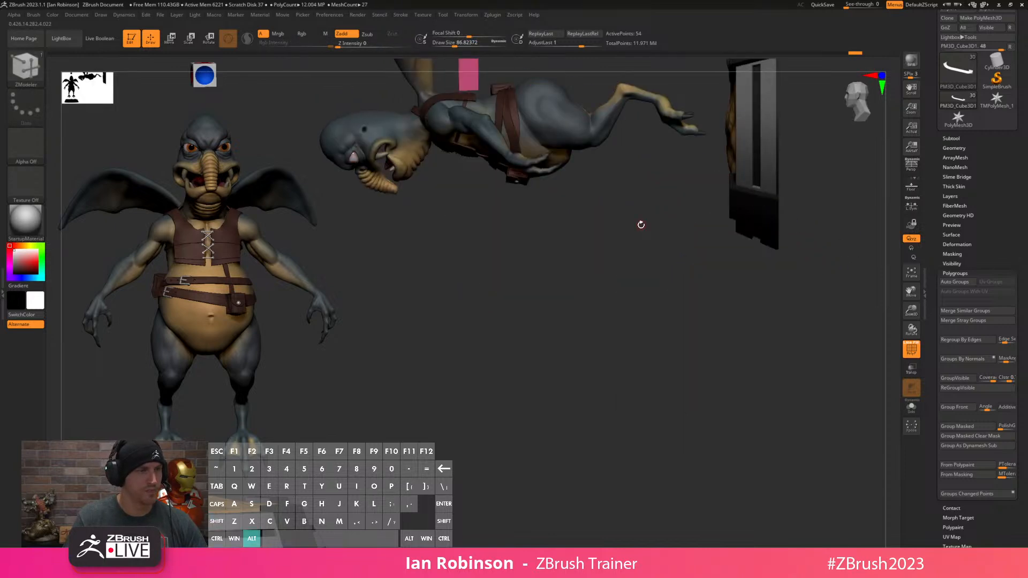
alt+drag(649, 211, 615, 326)
alt+drag(609, 174, 602, 216)
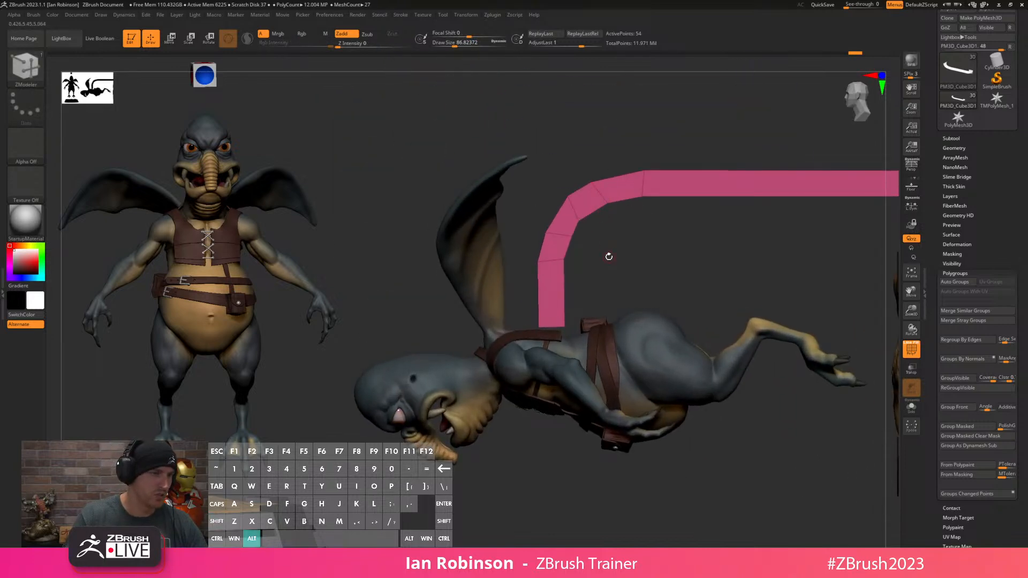
alt+drag(603, 253, 615, 279)
alt+drag(676, 212, 620, 258)
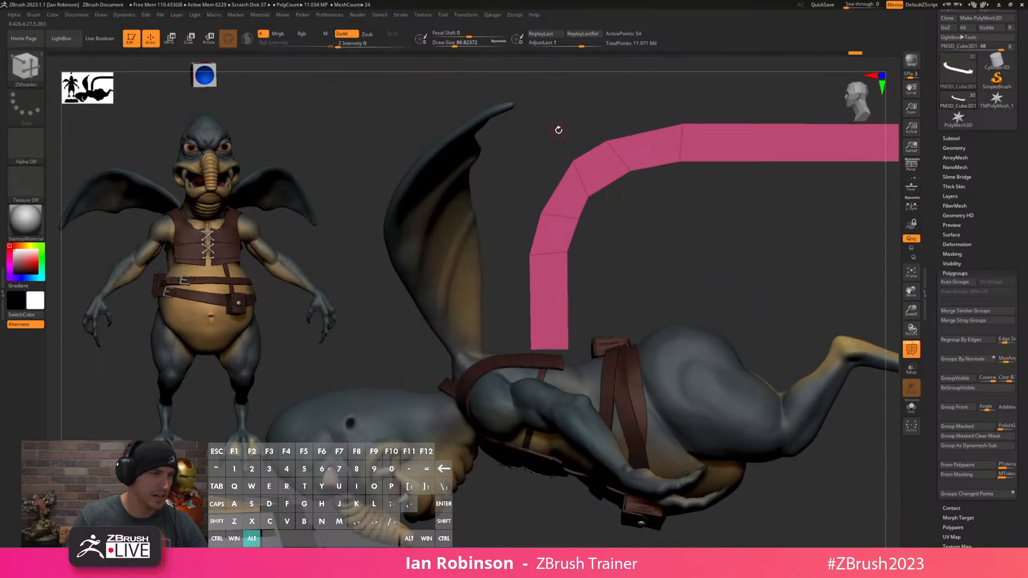
alt+drag(558, 134, 563, 154)
alt+drag(746, 230, 672, 334)
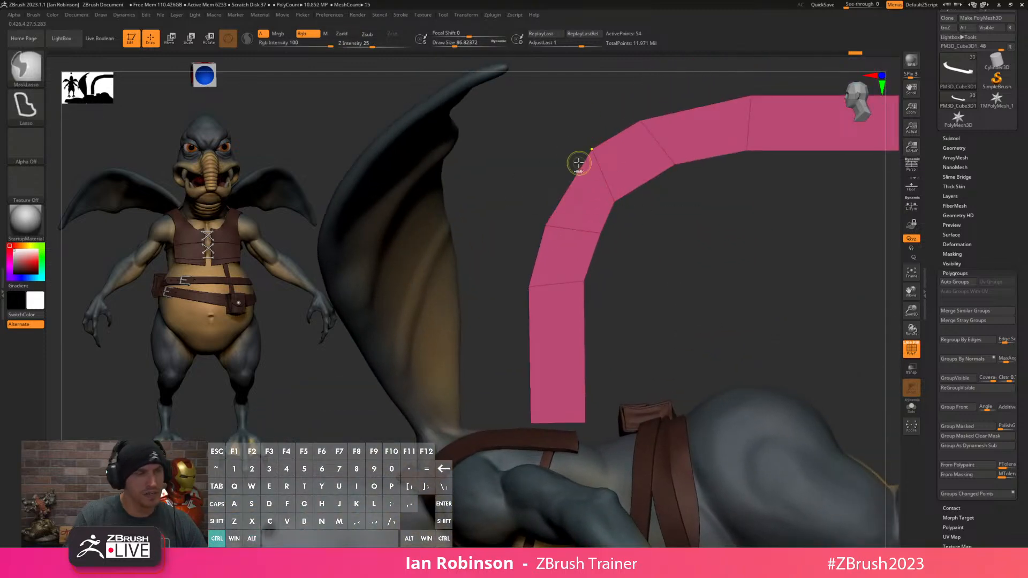
key(b)
key(z)
key(m)
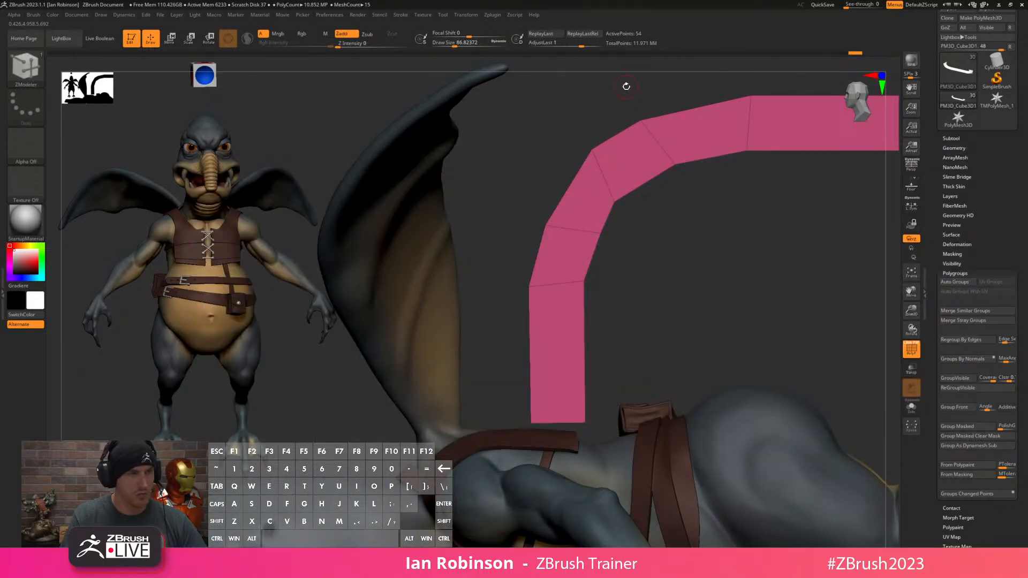
key(space)
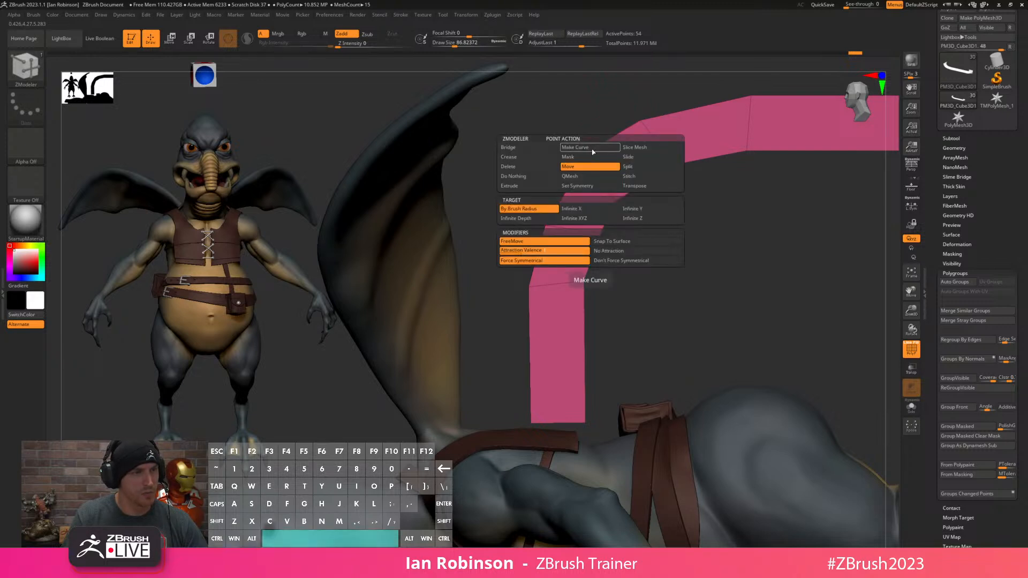
click(570, 177)
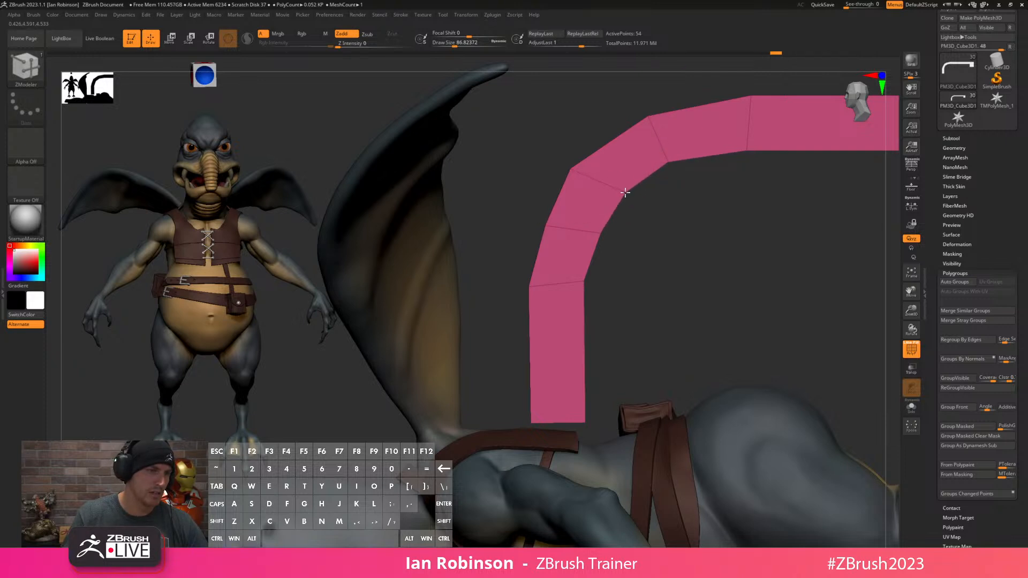
click(603, 180)
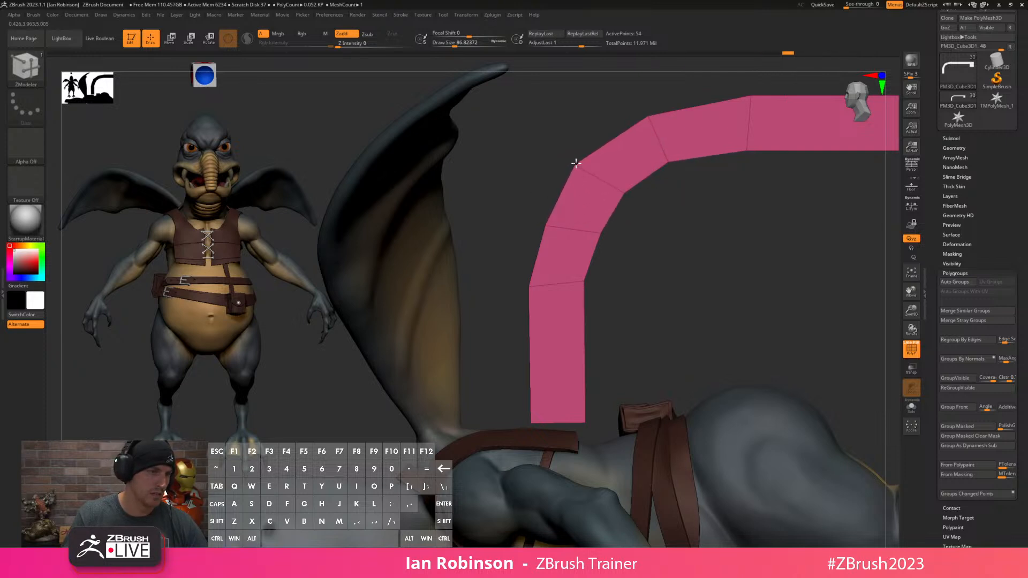
click(582, 288)
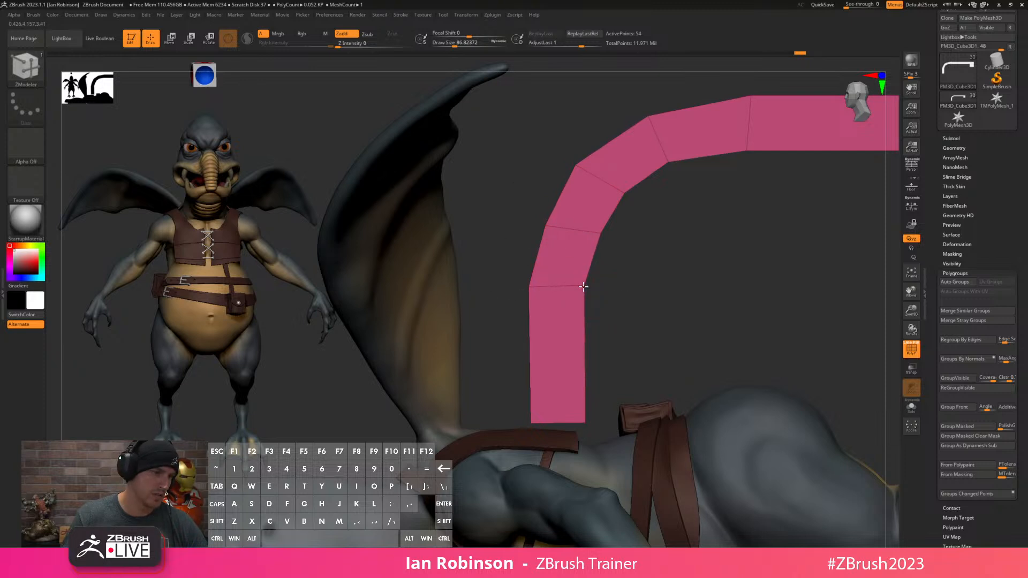
Isolate the arm in Solo mode and frame its upper end from the side for transforming.
drag(661, 257, 796, 271)
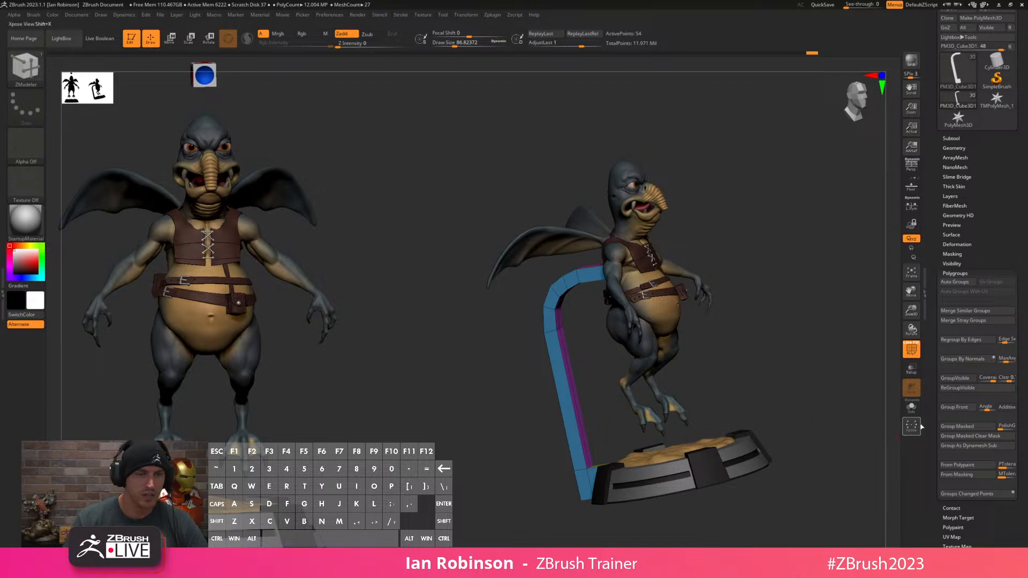
click(911, 408)
shift+drag(707, 291, 653, 321)
key(w)
alt+drag(705, 252, 626, 327)
Place the gizmo on the lower corner of the arm's free end, then on the upper corner where the bend begins.
alt+click(560, 327)
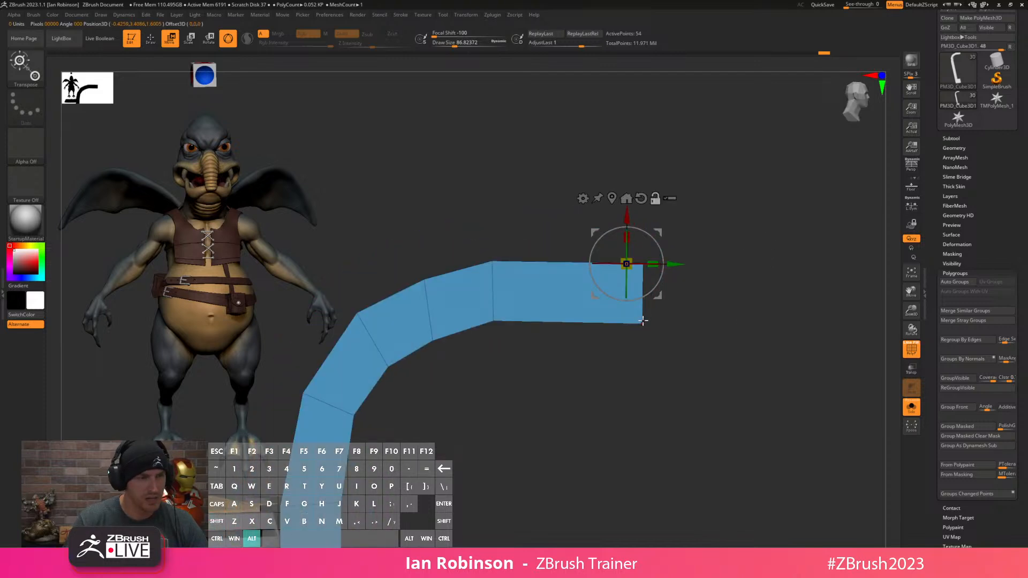
click(655, 193)
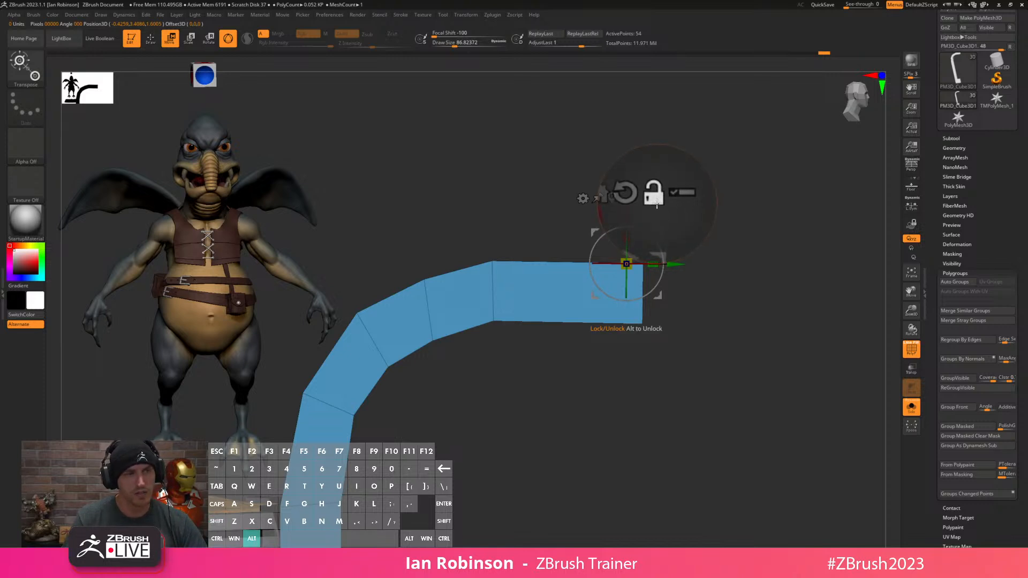
key(alt)
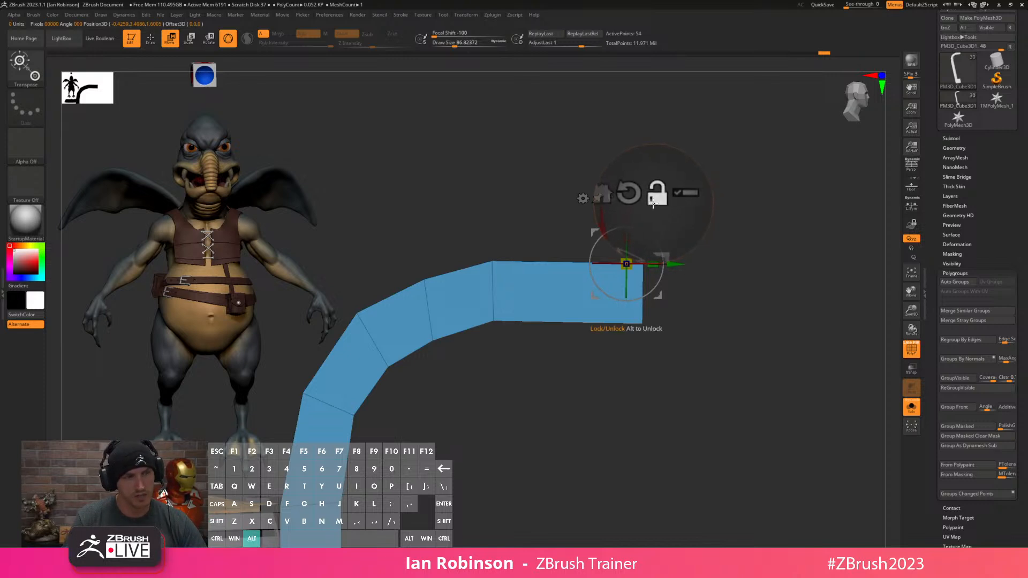
key(alt)
alt+click(642, 324)
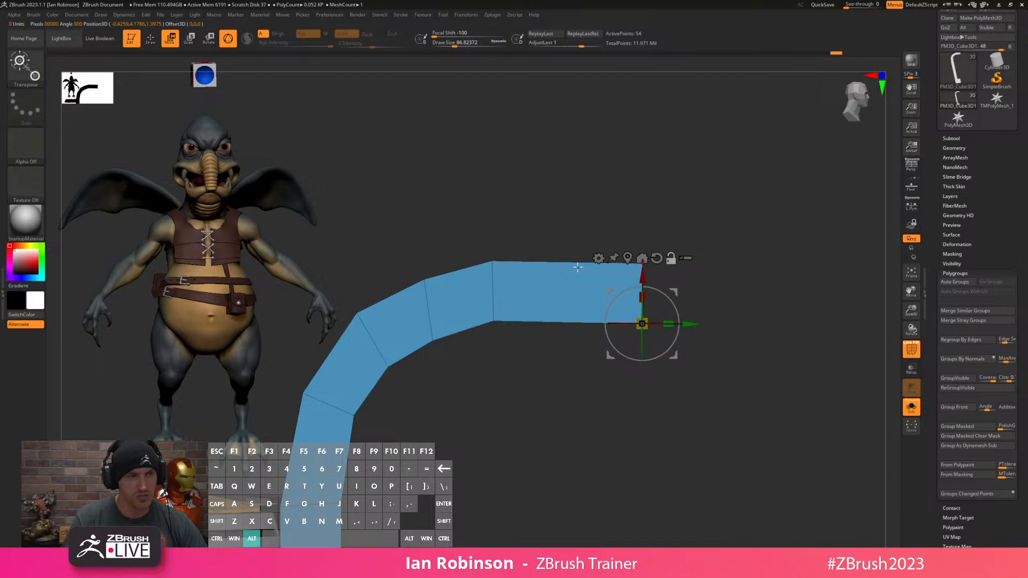
alt+click(495, 261)
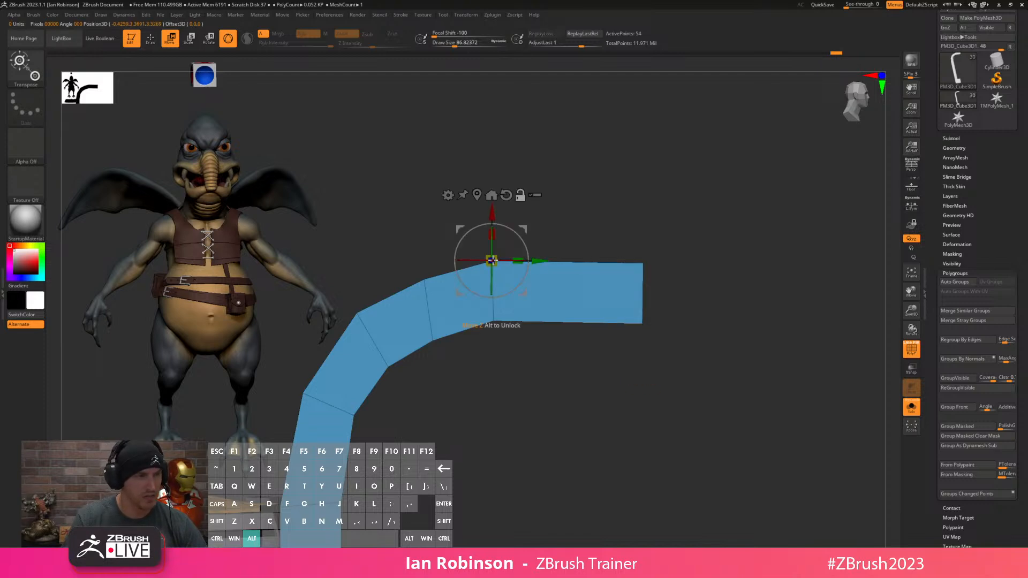
alt+drag(664, 220, 739, 211)
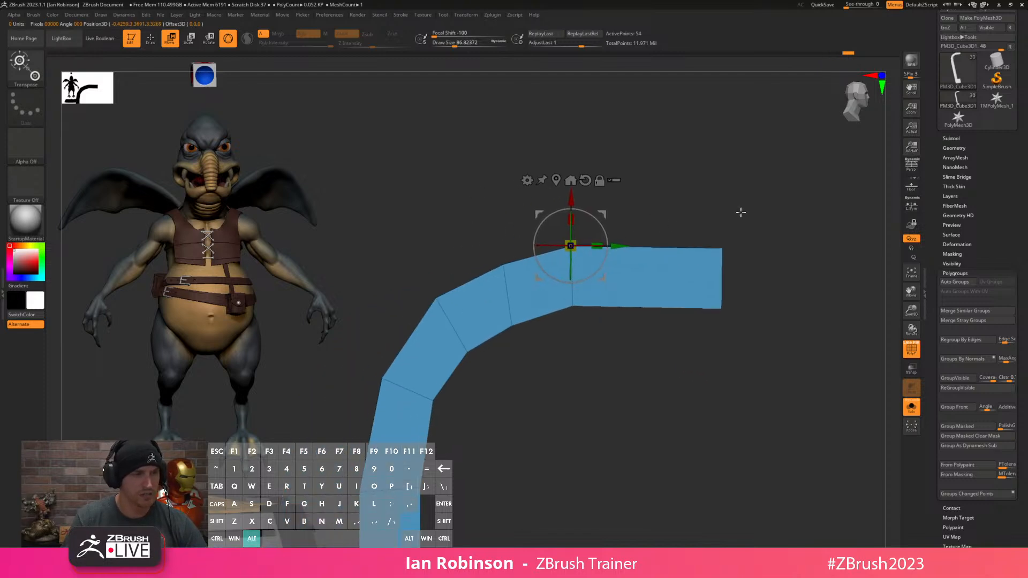
Place the gizmo on the upper corner of the arm's free end and reset its orientation.
alt+click(725, 246)
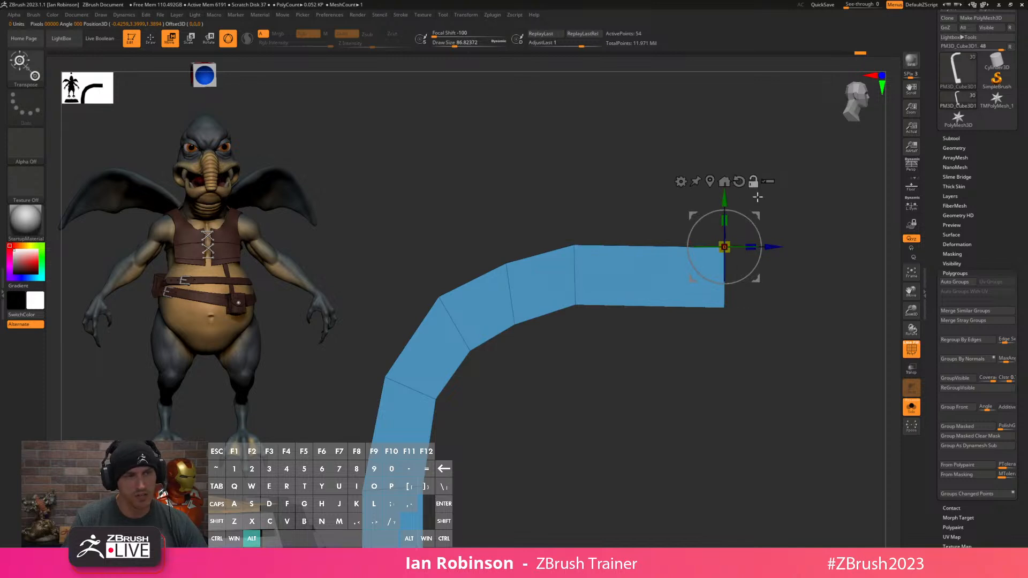
drag(804, 229, 747, 183)
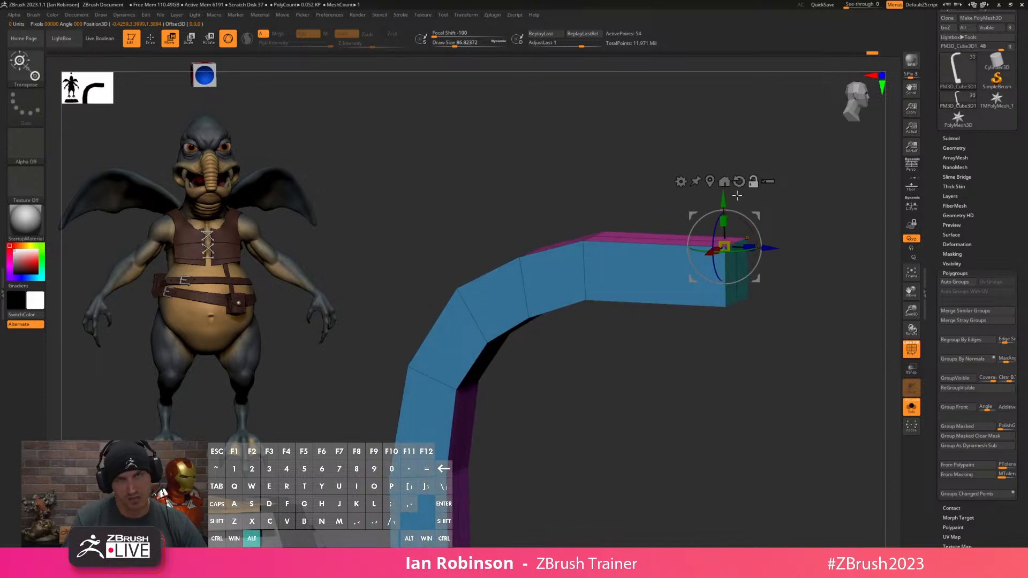
click(739, 183)
Lasso a mask across the arm so only the edge loop where the straight end meets the bend stays unmasked.
mouse_move(808, 204)
ctrl+mouse_down()
mouse_move(712, 359)
mouse_move(661, 298)
mouse_move(656, 262)
ctrl+mouse_up()
mouse_move(599, 192)
ctrl+mouse_down()
mouse_move(564, 390)
mouse_move(585, 156)
ctrl+mouse_up()
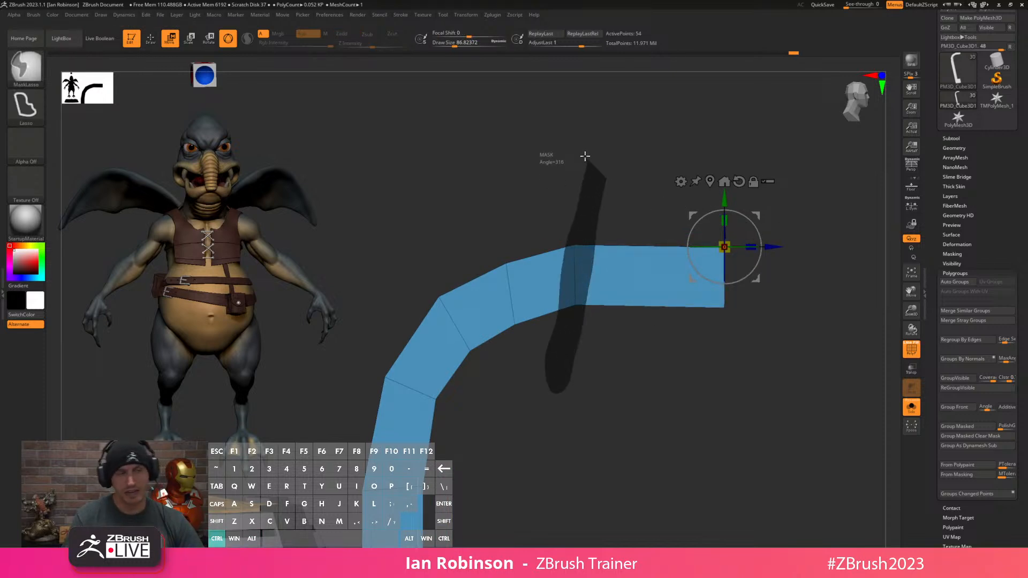
key(alt)
key(alt)
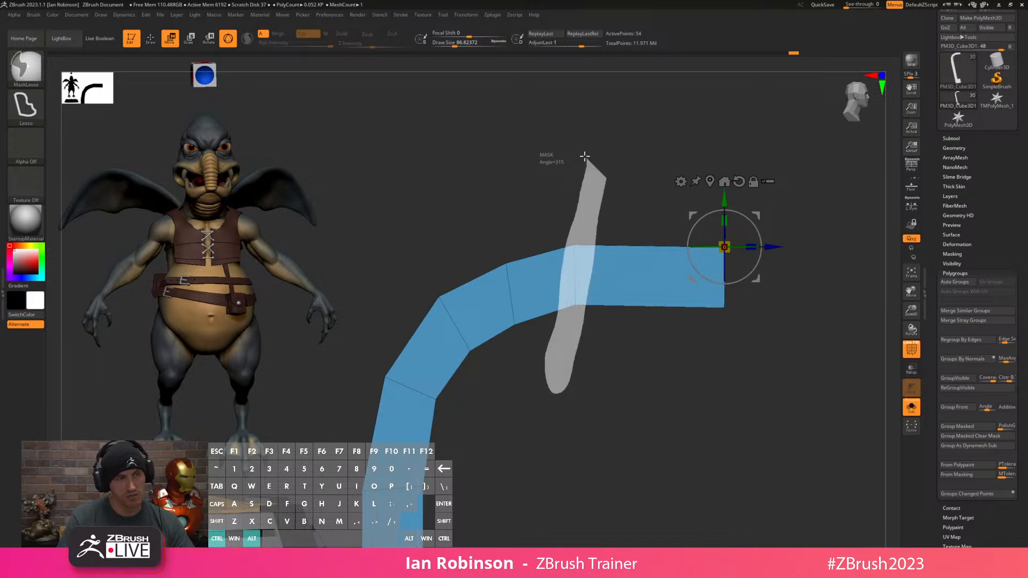
ctrl+drag(584, 156, 586, 158)
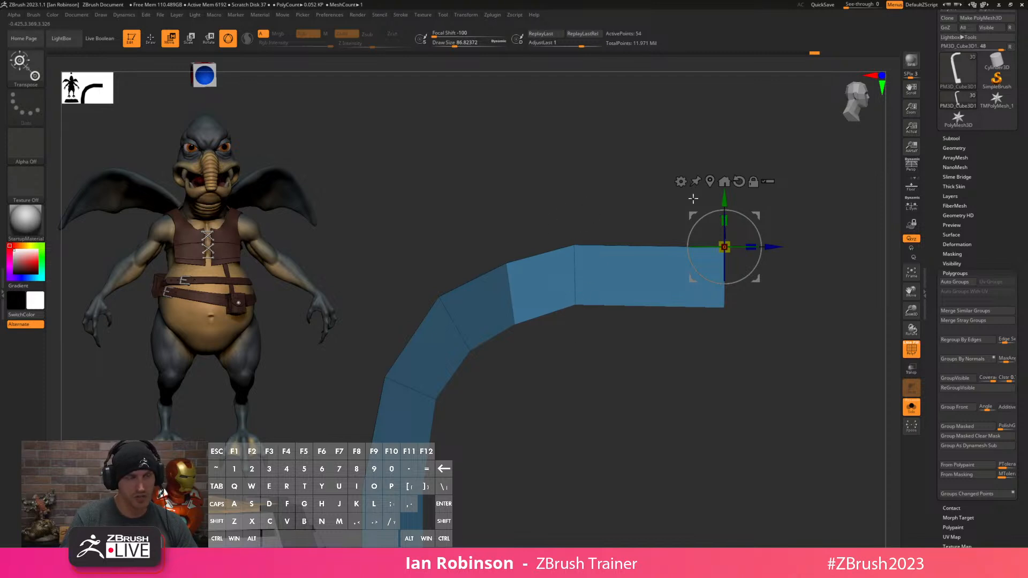
Center the gizmo on the unmasked edge loop and clear the arm's mask.
key(alt)
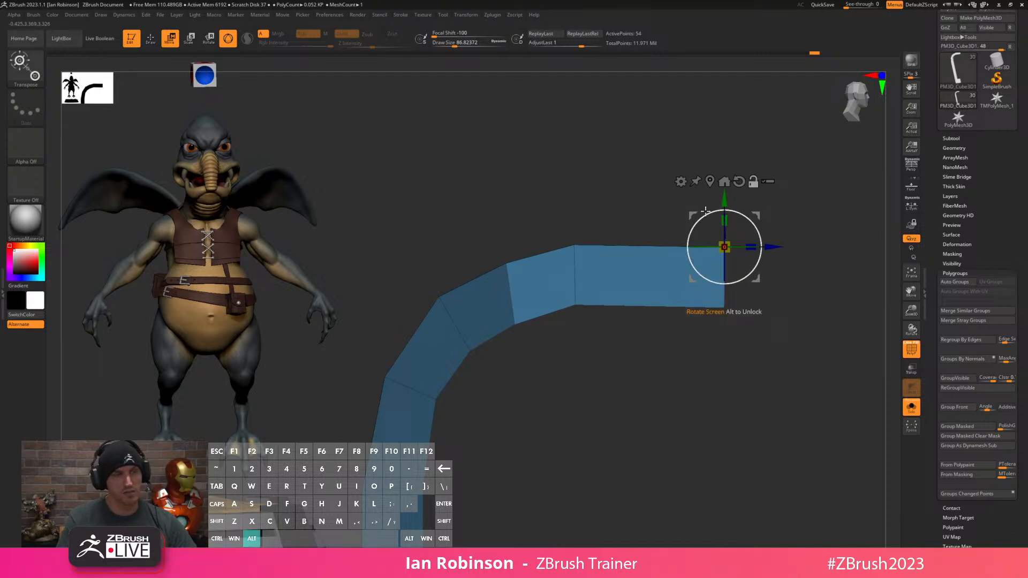
alt+click(710, 181)
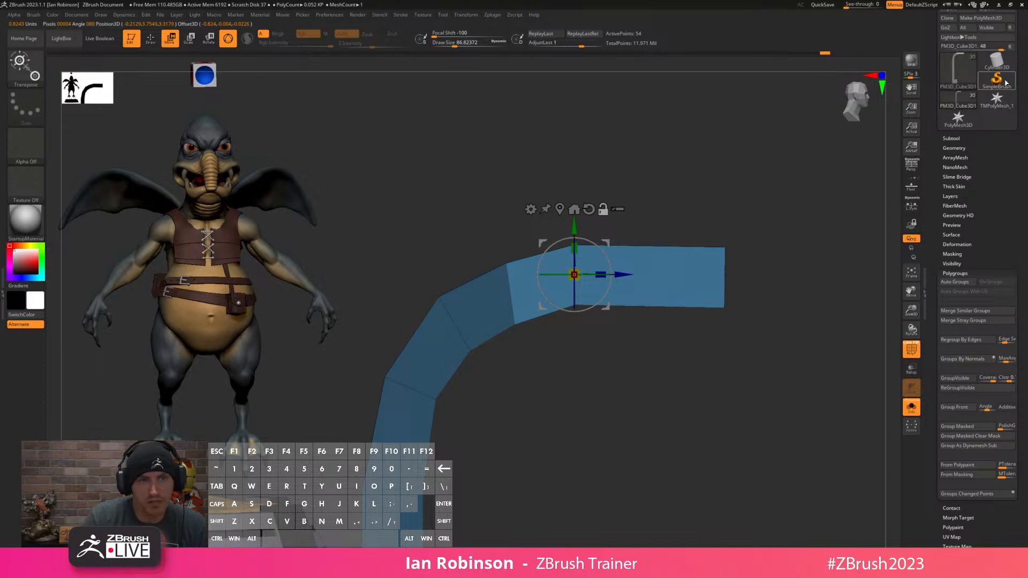
scroll(956, 35, up, 2)
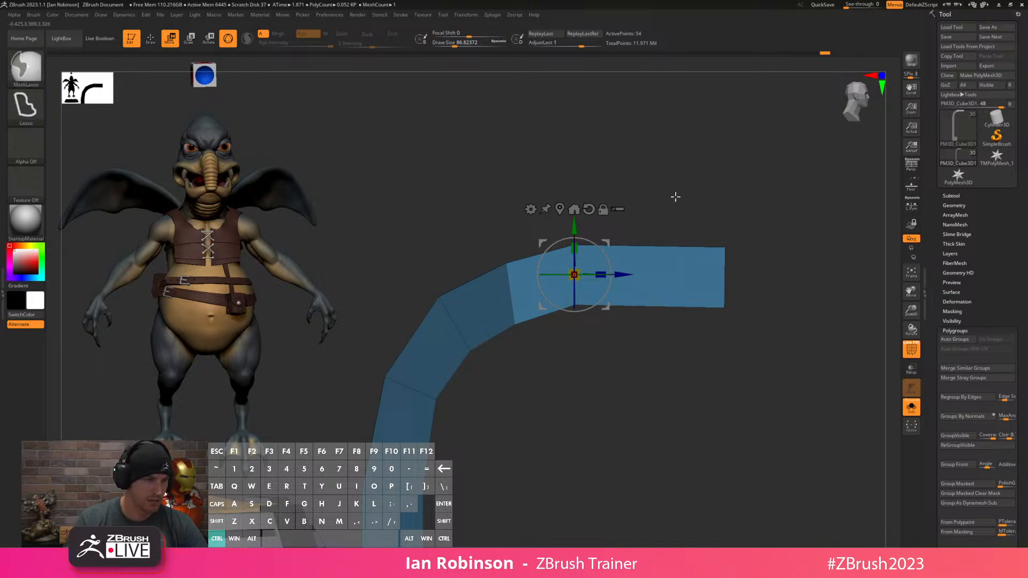
ctrl+click(673, 217)
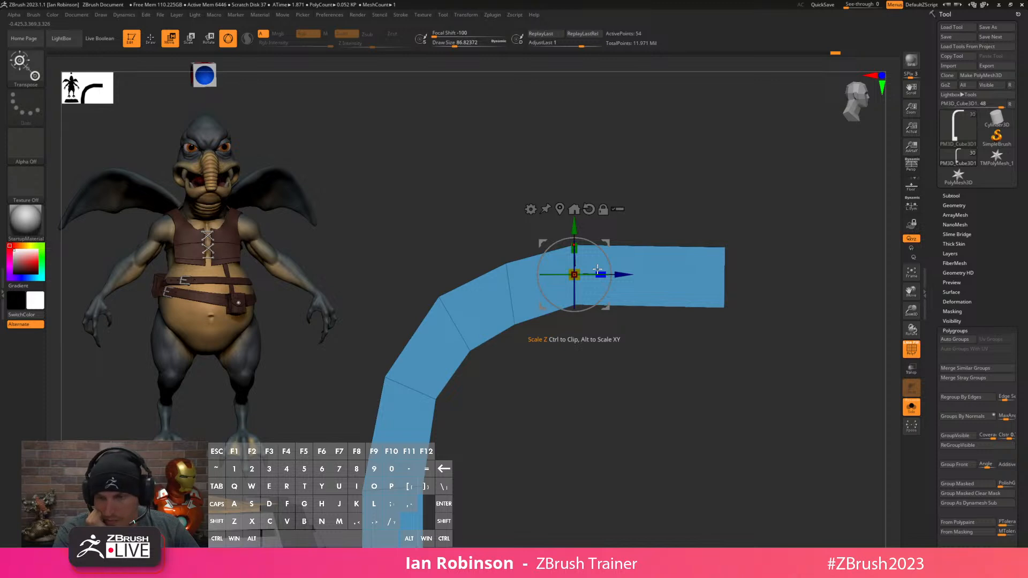
Even out the middle edge of the arm's bend with the ZModeler brush and save the tool.
key(q)
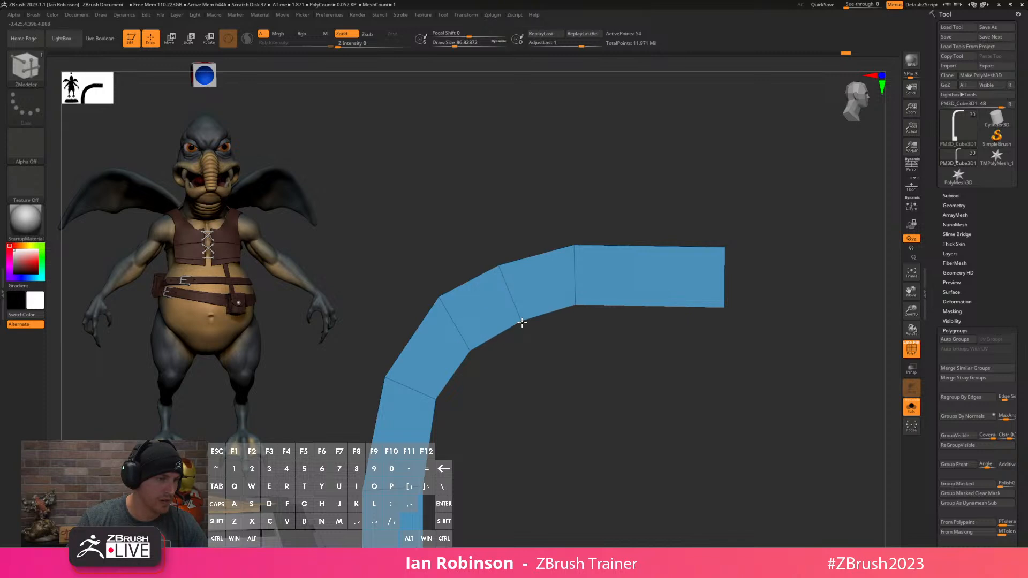
drag(633, 410, 846, 206)
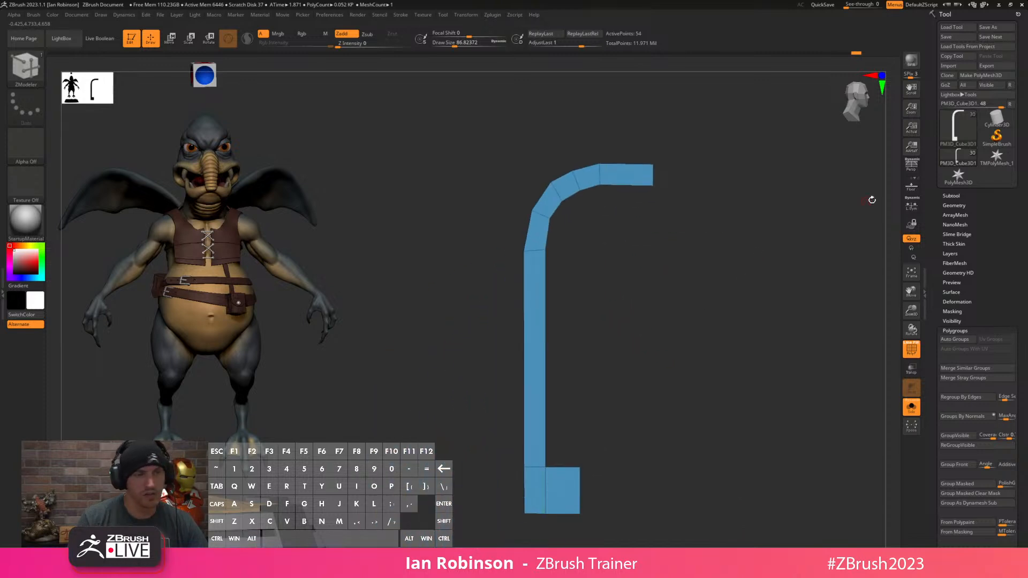
click(947, 39)
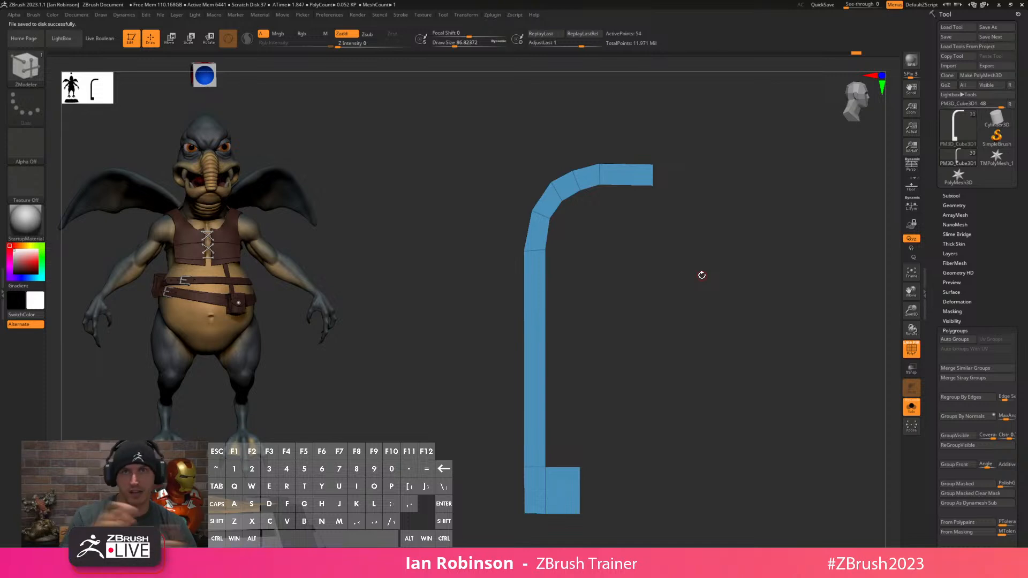
Insert a Sphere3D subtool after the arm, frame it from the front and turn on X symmetry.
click(956, 196)
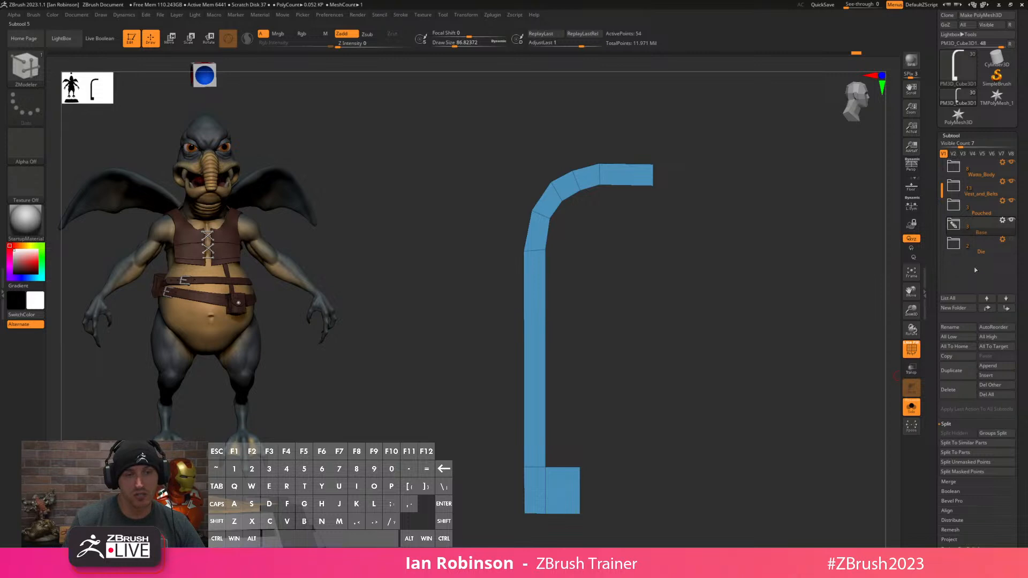
click(993, 377)
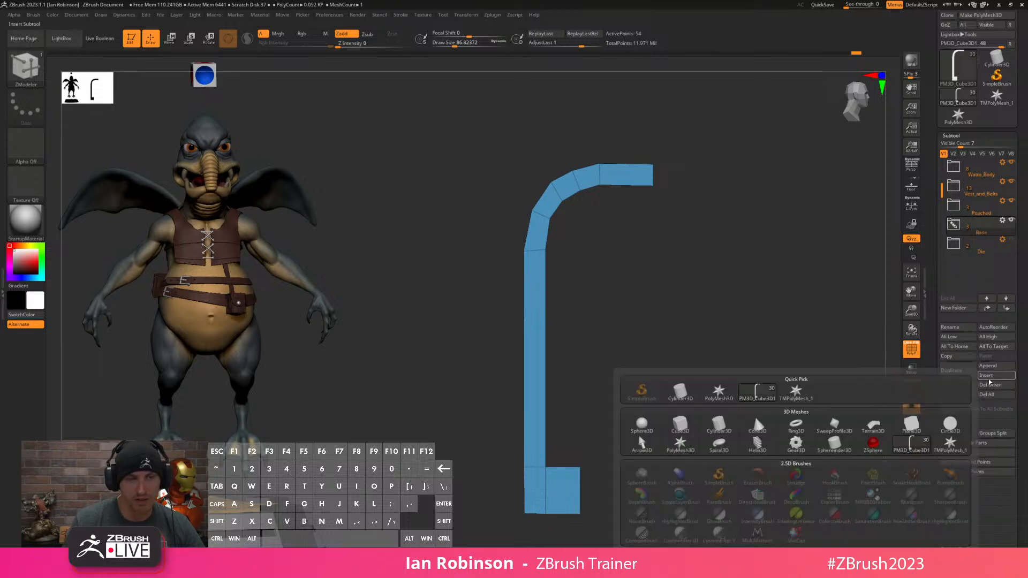
click(991, 376)
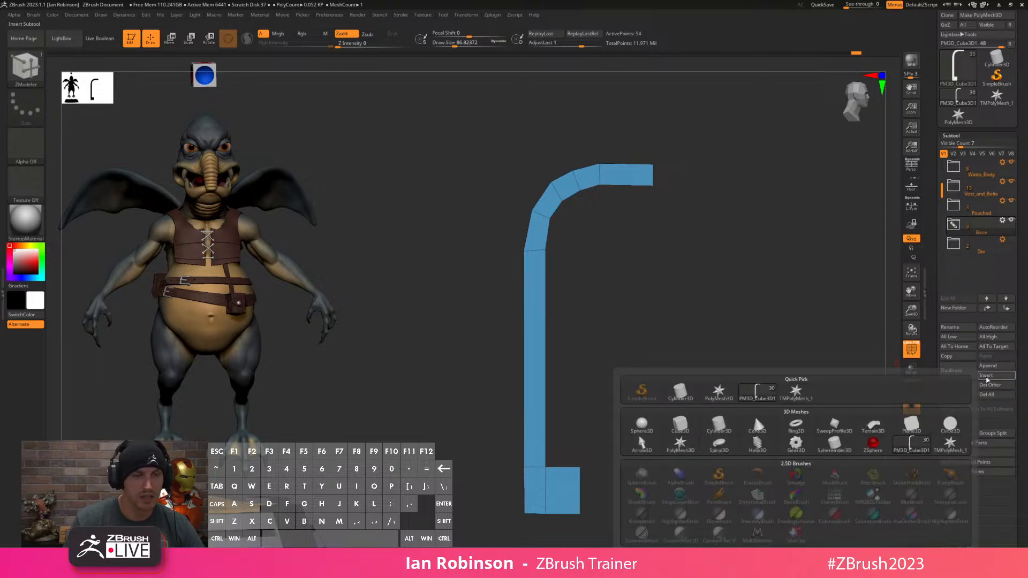
click(642, 425)
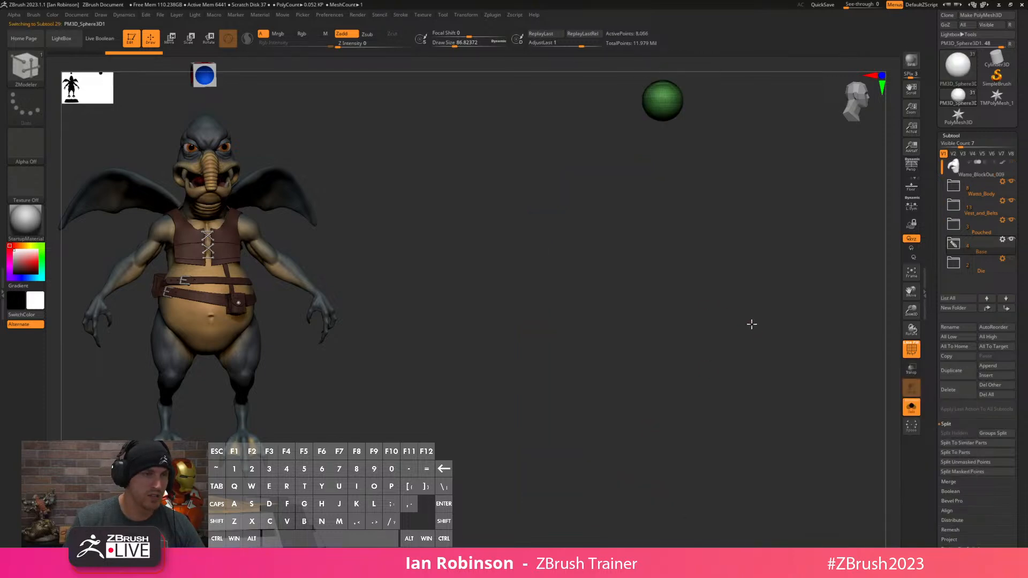
key(f)
alt+drag(814, 325, 755, 235)
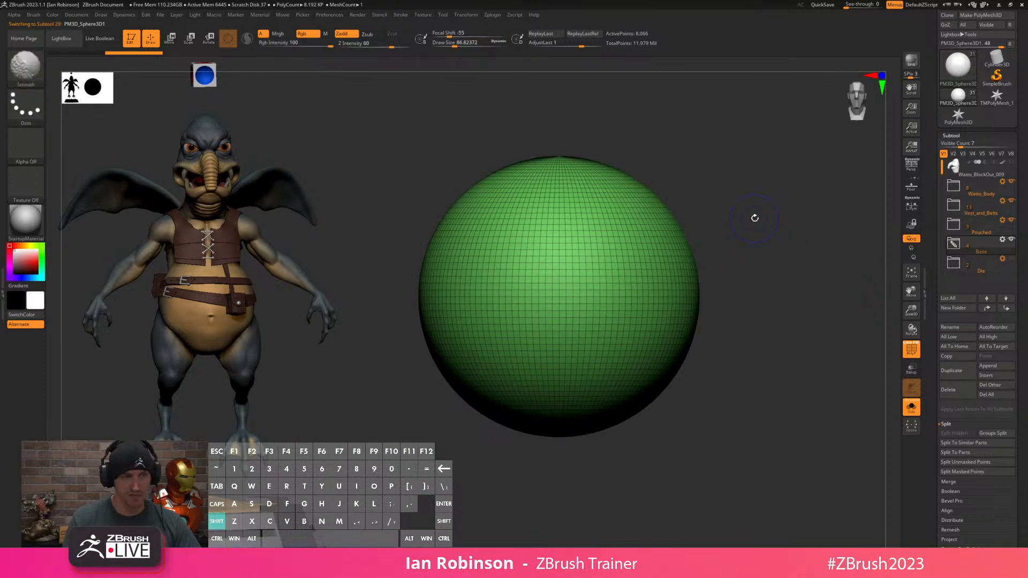
key(x)
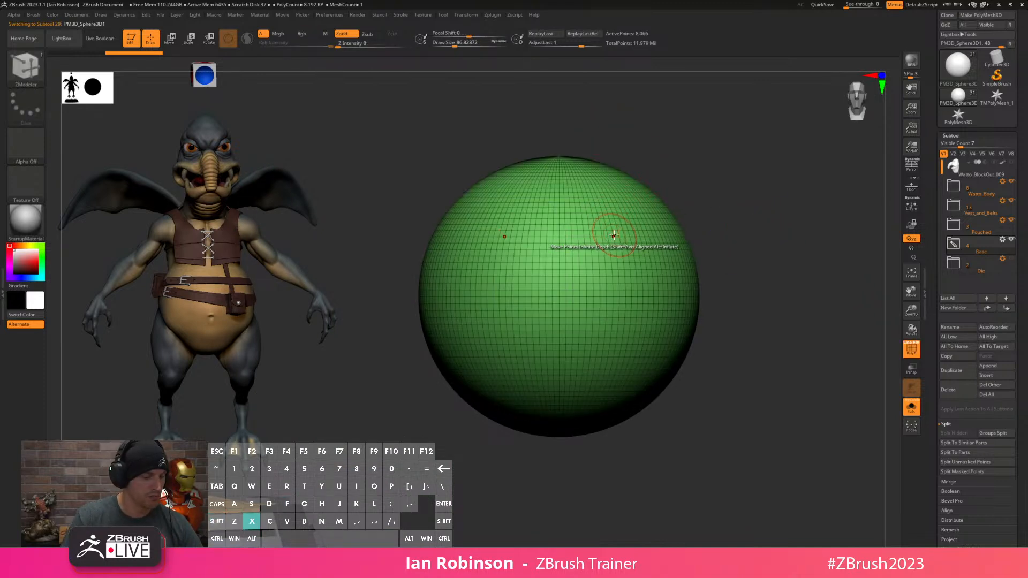
alt+drag(728, 162, 702, 175)
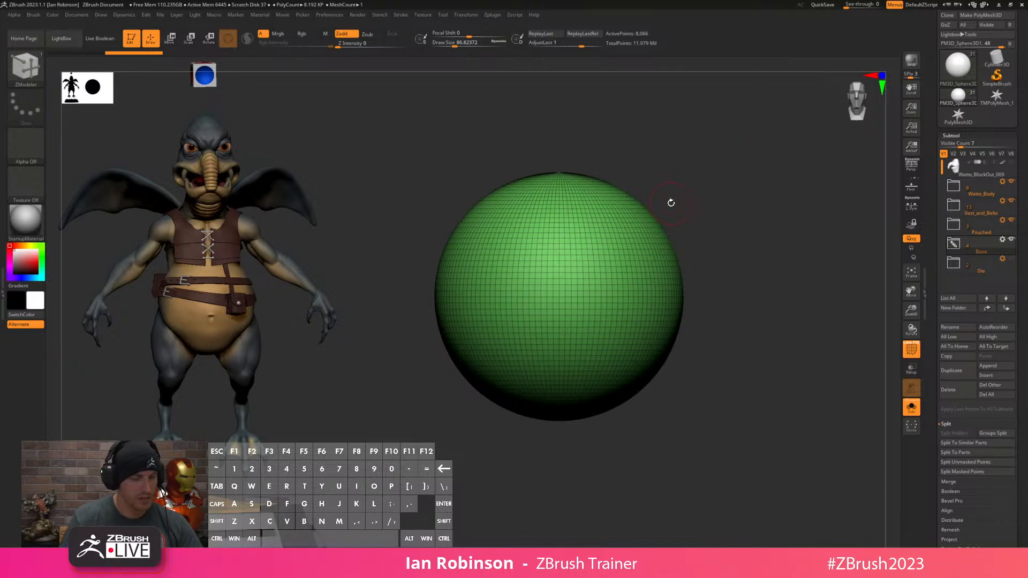
Switch to the Move brush for shaping the sphere.
key(b)
key(c)
key(b)
key(b)
key(m)
key(v)
key(b)
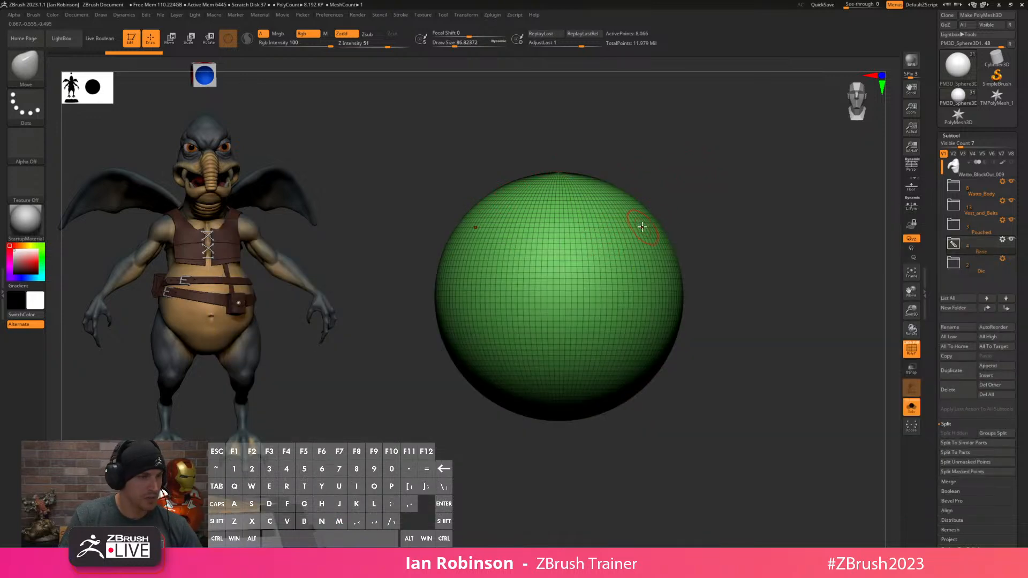
Clip the sphere's sides flat with a vertical ClipCurve stroke and set the draw size to about 197.
key(ctrl+shift)
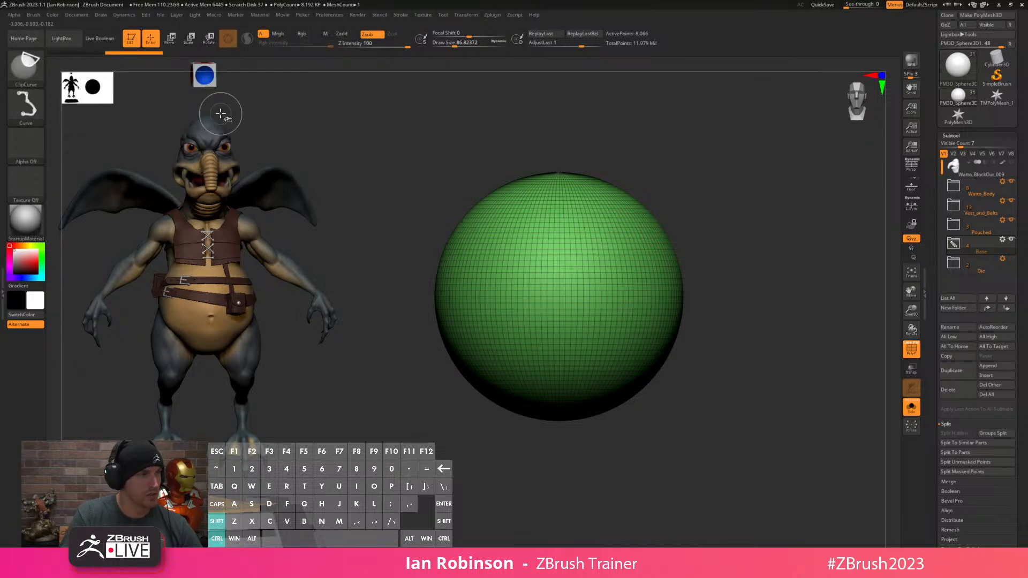
click(26, 63)
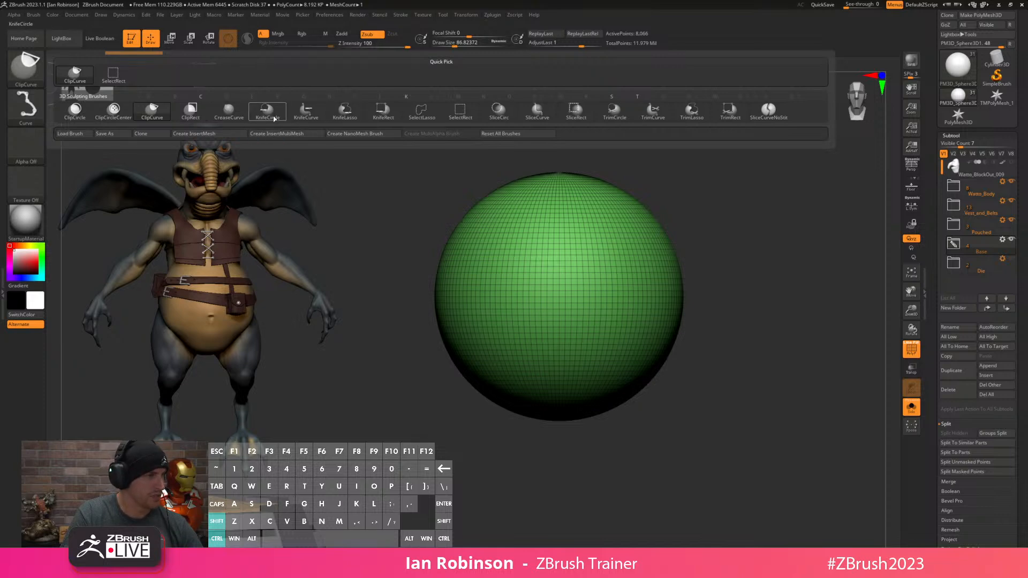
key(space)
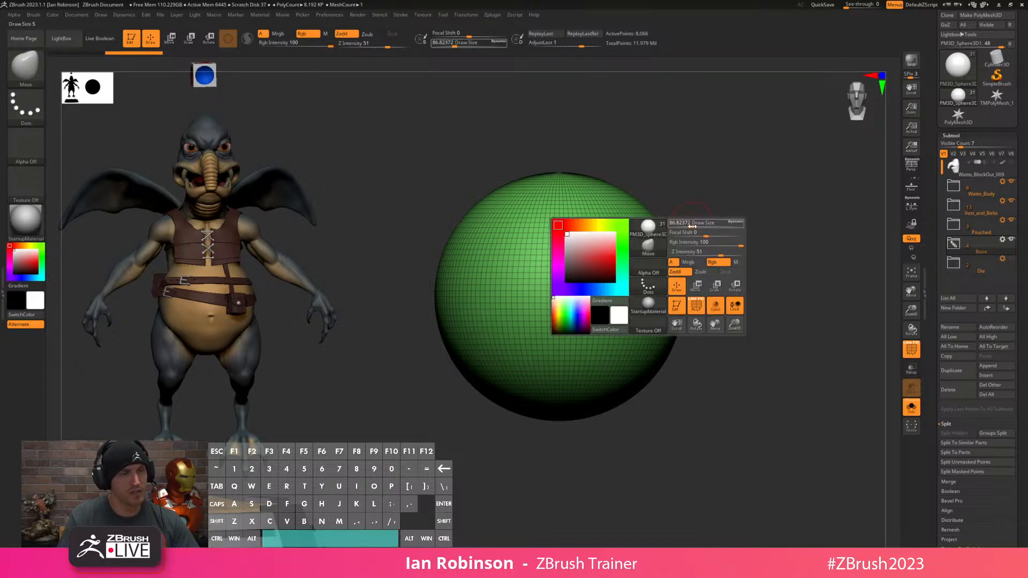
key(ctrl+shift)
drag(720, 252, 724, 253)
ctrl+shift+drag(637, 132, 637, 518)
key(s)
mouse_move(720, 210)
mouse_down()
mouse_move(741, 241)
mouse_move(738, 212)
mouse_move(718, 202)
mouse_move(783, 198)
mouse_up()
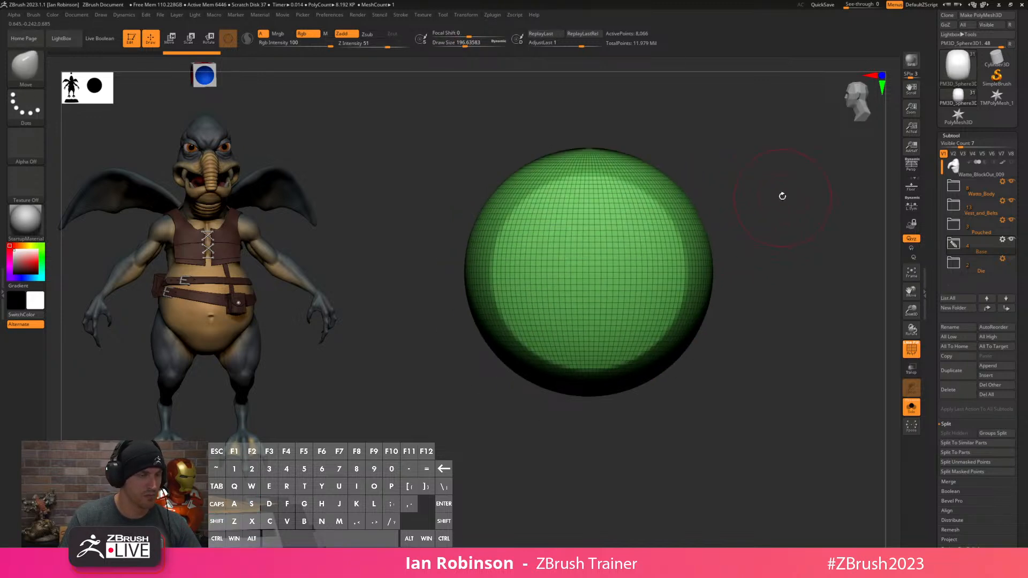
Duplicate the clipped sphere with the gizmo in side view and shape the copy into a narrower, slightly tilted form overlapping its lower side.
key(w)
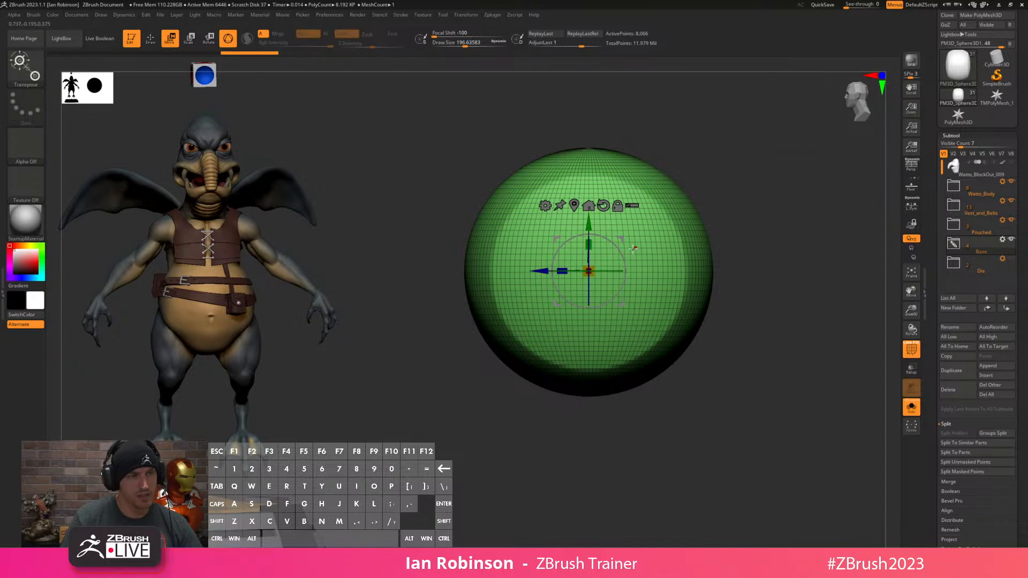
ctrl+drag(621, 237, 580, 358)
drag(521, 392, 540, 392)
drag(650, 403, 793, 317)
shift+drag(576, 352, 700, 283)
drag(512, 374, 447, 365)
key(q)
drag(656, 262, 672, 307)
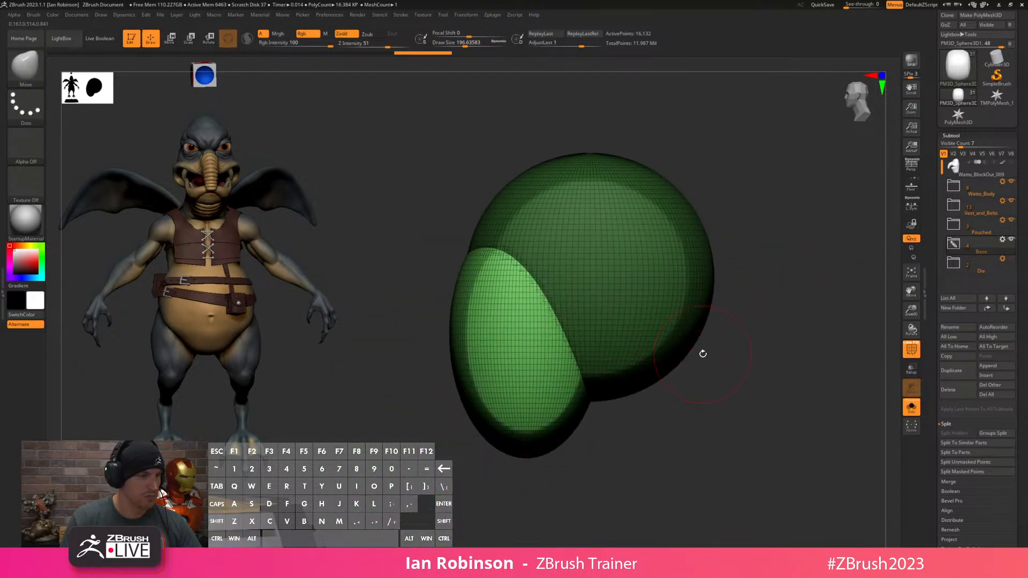
Invert the mask to free the original sphere, flatten it vertically and bring it in closer over the copy.
ctrl+click(764, 302)
key(w)
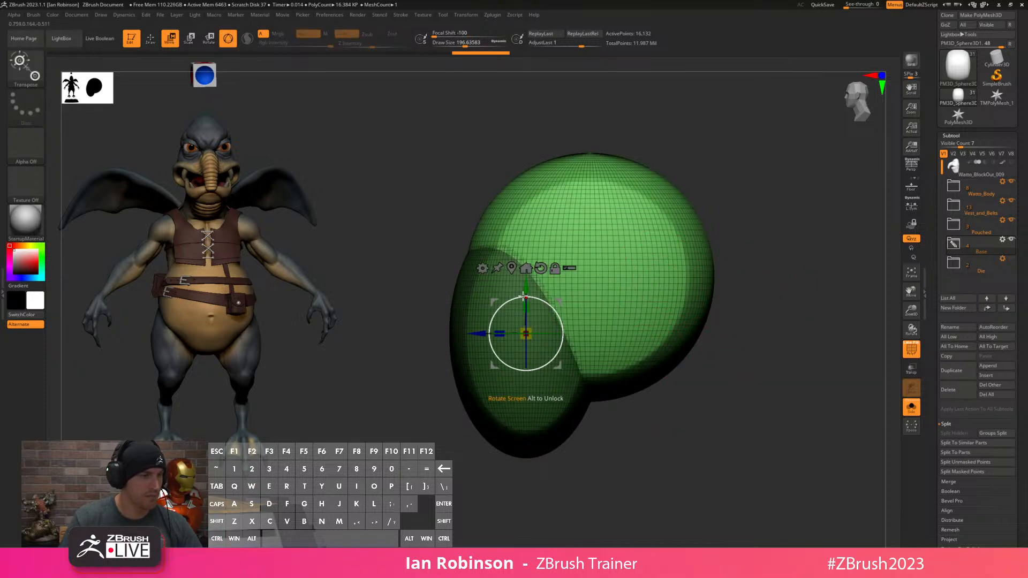
click(589, 277)
drag(590, 250, 591, 270)
alt+drag(730, 200, 798, 216)
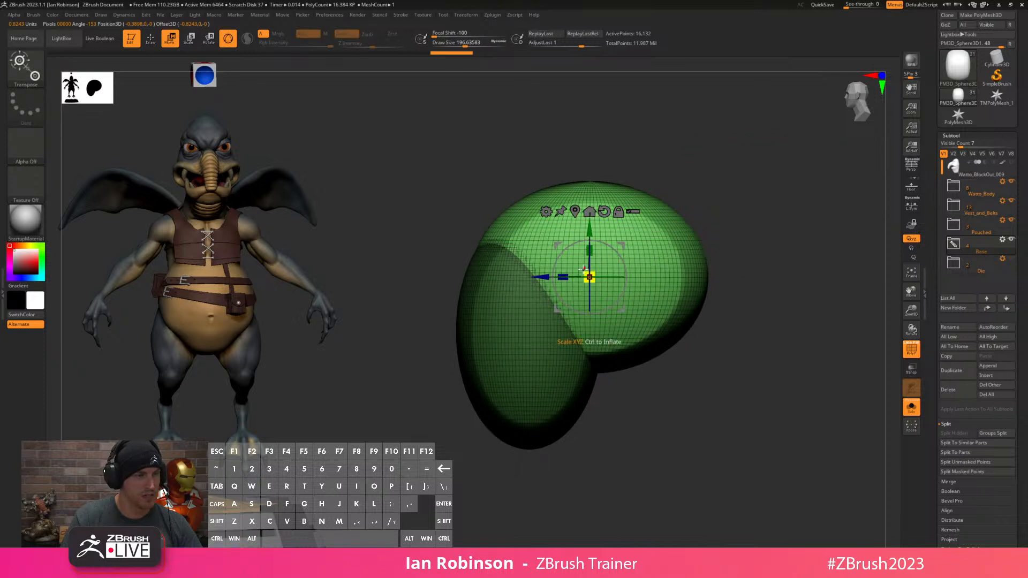
drag(566, 273, 526, 278)
key(q)
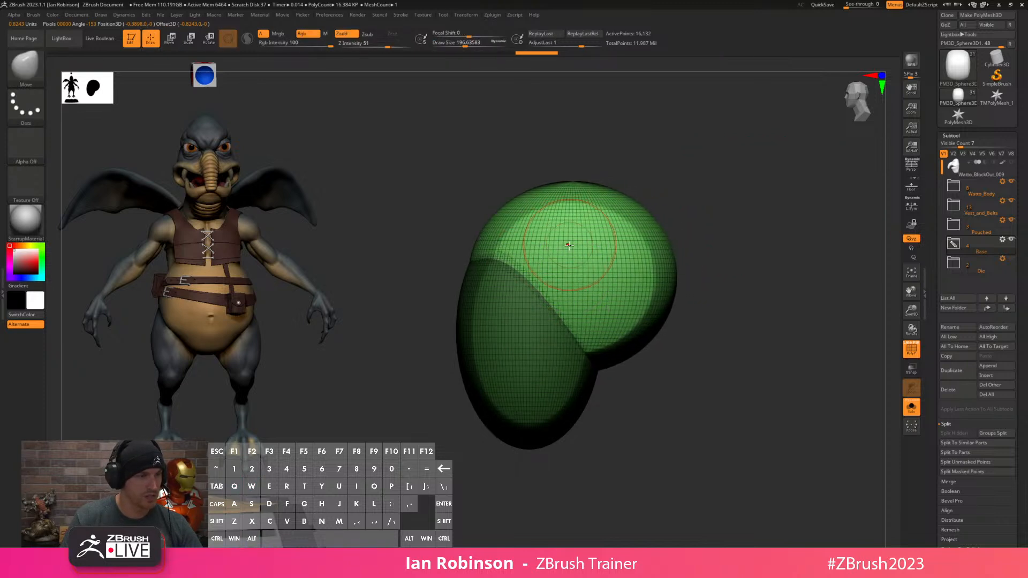
mouse_move(712, 211)
mouse_down()
mouse_move(759, 214)
mouse_move(746, 248)
mouse_up()
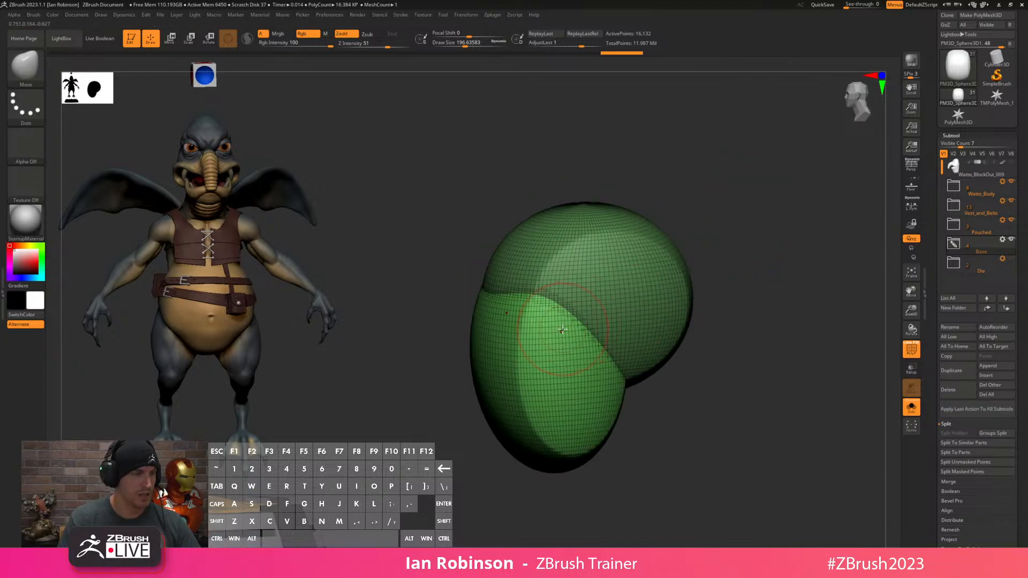
Assign the masked upper form its own polygroup and isolate that group to mask the two forms separately.
key(ctrl+z)
key(ctrl+w)
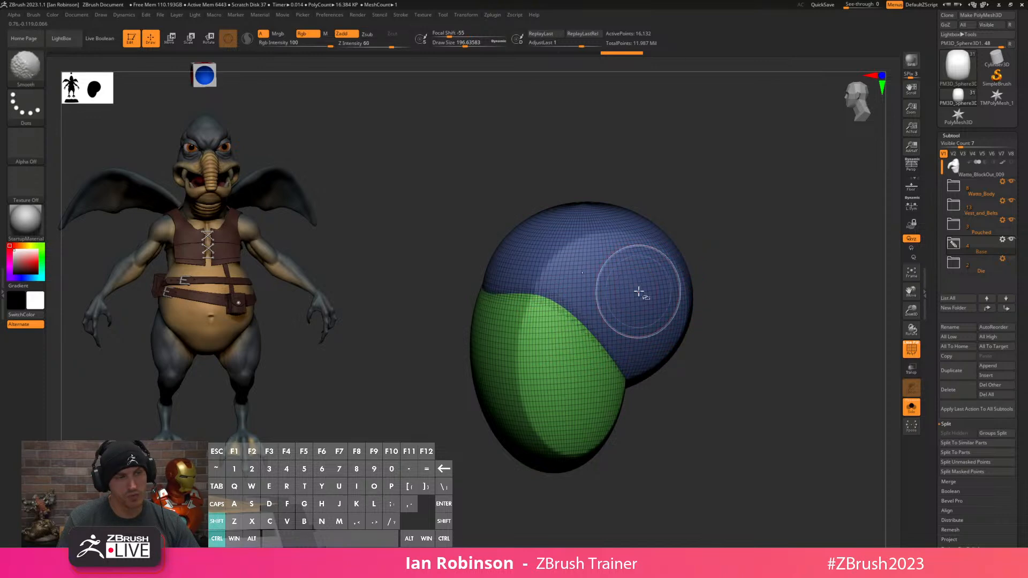
ctrl+shift+click(635, 291)
ctrl+click(735, 273)
ctrl+shift+click(745, 270)
ctrl+click(734, 269)
Select the Move brush at a draw size of about 351 and invert the mask to free the lower form.
key(b)
key(m)
key(v)
key(s)
mouse_move(751, 251)
mouse_down()
mouse_move(761, 253)
mouse_move(753, 261)
mouse_up()
ctrl+click(769, 261)
Reshape the unmasked lower form with Move brush strokes, adjusting its upper edge and side against the masked upper form.
mouse_move(523, 320)
mouse_down()
mouse_move(539, 330)
mouse_move(508, 377)
mouse_up()
mouse_move(509, 378)
right_down()
mouse_move(548, 362)
mouse_move(527, 356)
right_up()
drag(546, 360, 546, 317)
drag(627, 308, 556, 329)
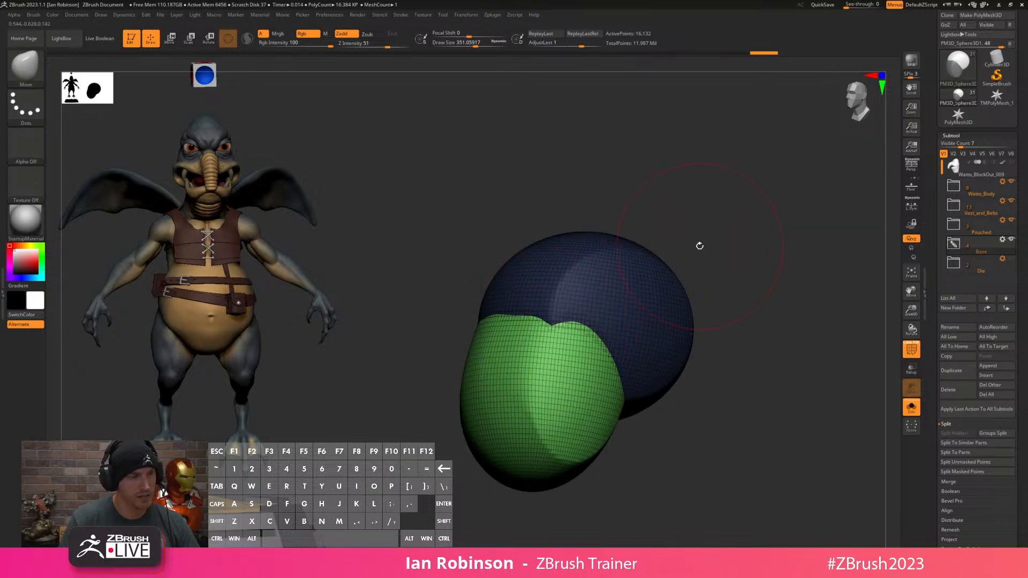
drag(691, 247, 677, 255)
drag(601, 348, 597, 355)
drag(663, 393, 741, 265)
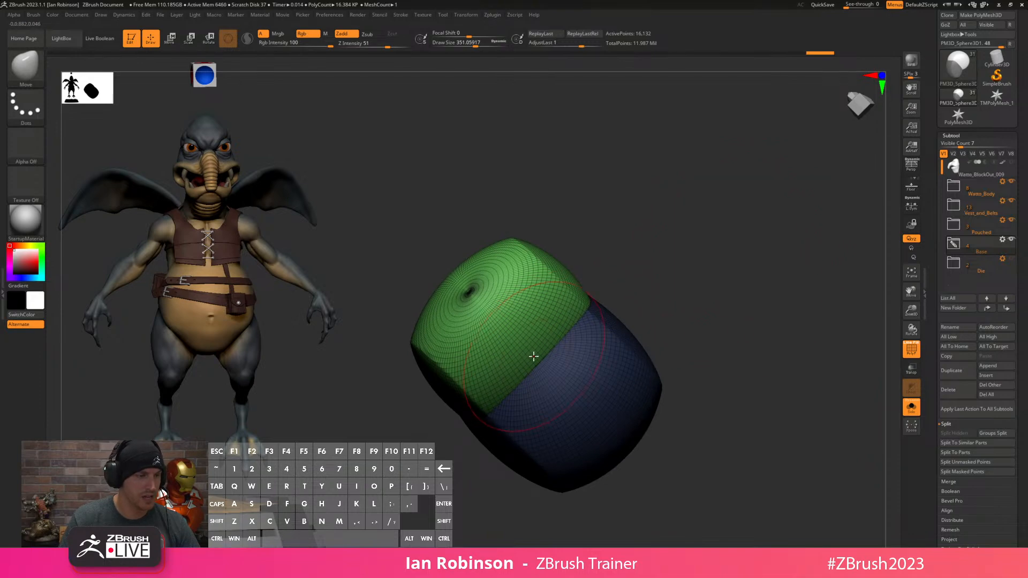
View the combined forms straight on and switch to the IMM Primitives brush.
mouse_move(642, 287)
mouse_down()
mouse_move(698, 284)
mouse_move(704, 257)
mouse_up()
key(b)
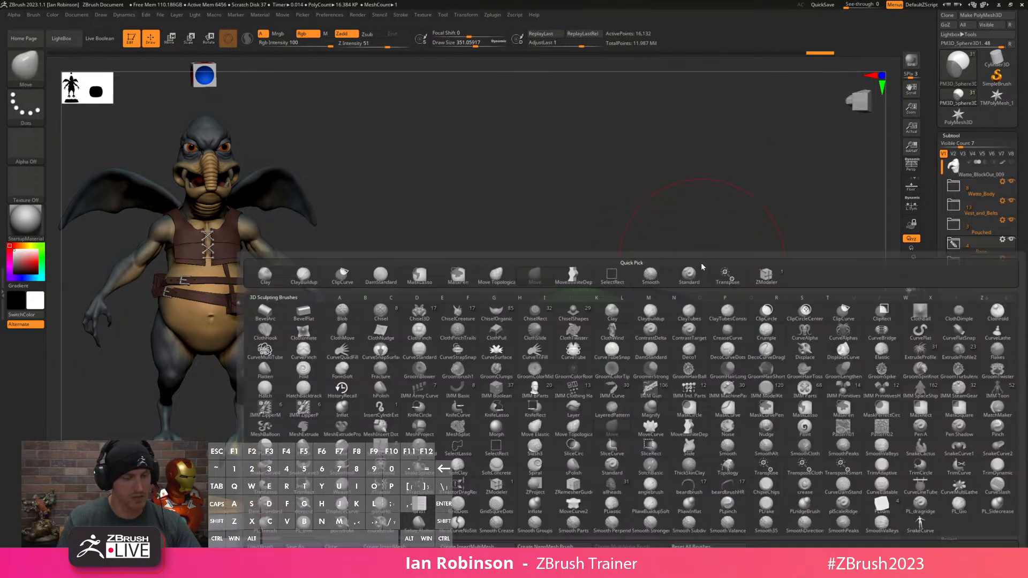
key(i)
key(p)
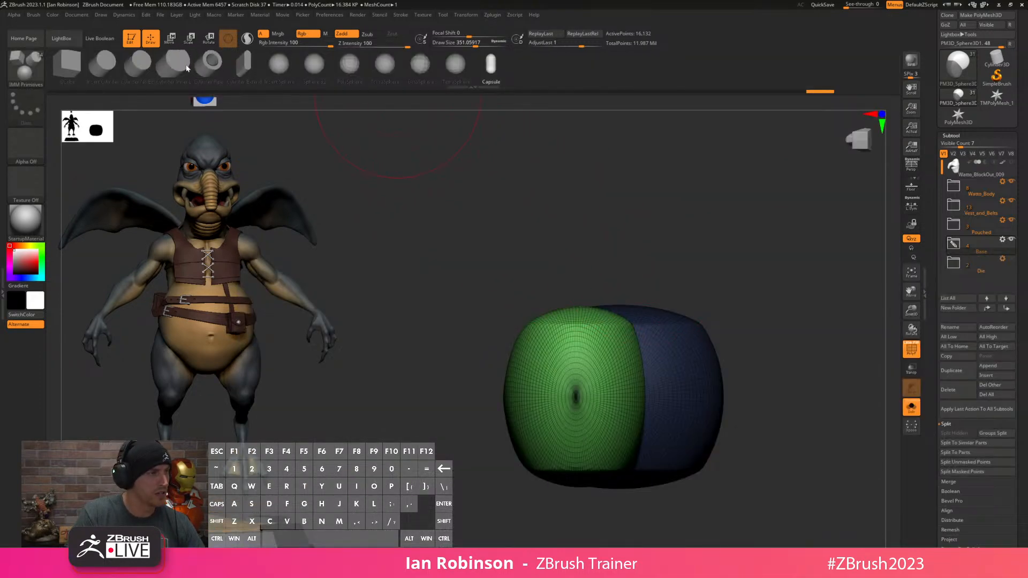
Insert a cylinder primitive on the underside of the head form and position it with the gizmo as an angled neck.
click(138, 63)
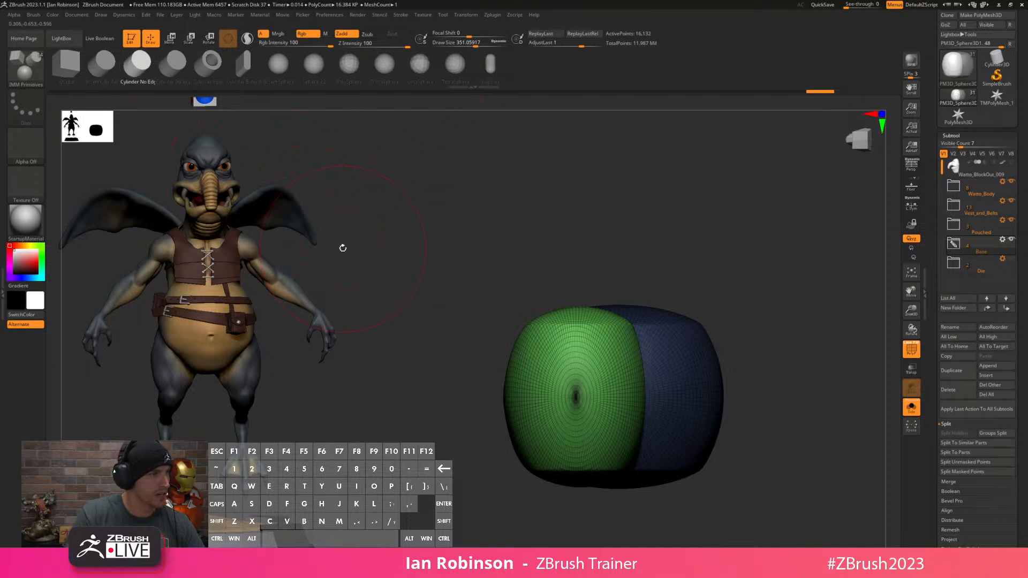
click(99, 67)
drag(644, 396, 723, 428)
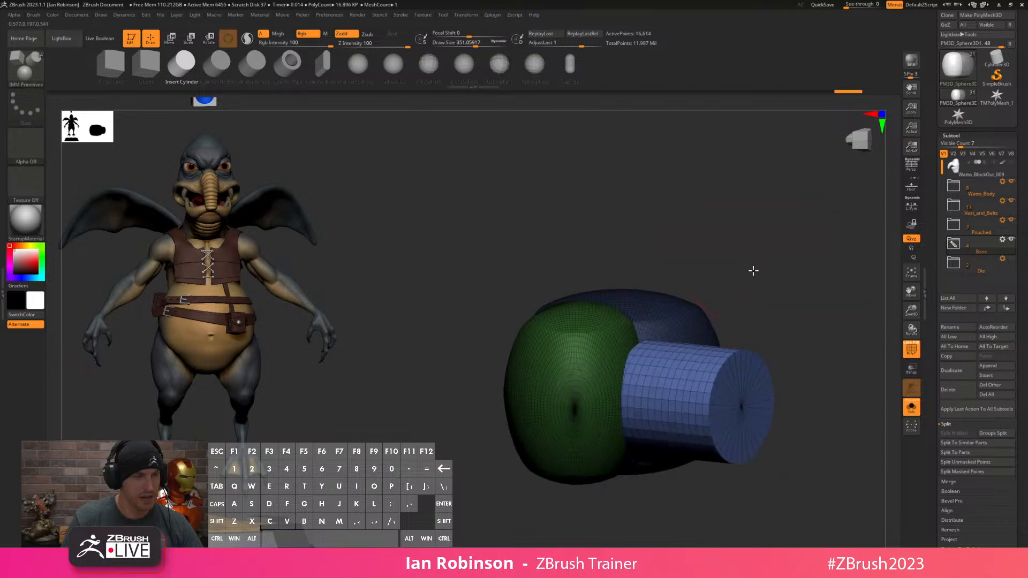
drag(752, 255, 739, 345)
key(w)
drag(684, 417, 655, 398)
alt+click(632, 309)
mouse_move(642, 342)
mouse_down()
mouse_move(637, 372)
mouse_move(641, 360)
mouse_move(635, 370)
mouse_move(616, 357)
mouse_move(634, 348)
mouse_move(646, 363)
mouse_move(600, 325)
mouse_move(638, 349)
mouse_move(610, 375)
mouse_up()
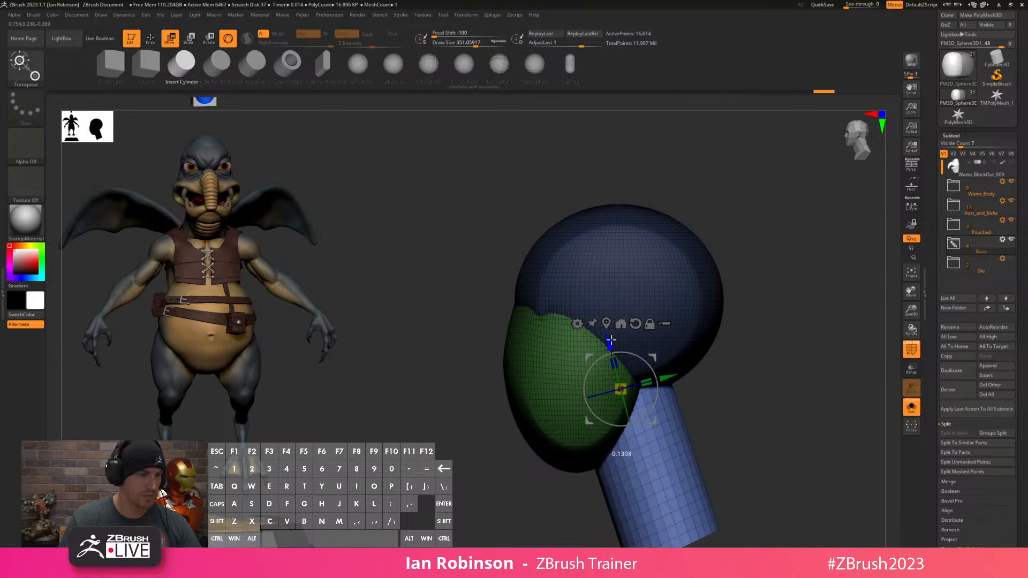
Bend the neck cylinder into a gentle curve under the skull with the Move Infinite Depth brush at a draw size of about 611.
key(q)
drag(712, 348, 775, 342)
key(b)
key(m)
key(i)
key(s)
drag(696, 377, 677, 384)
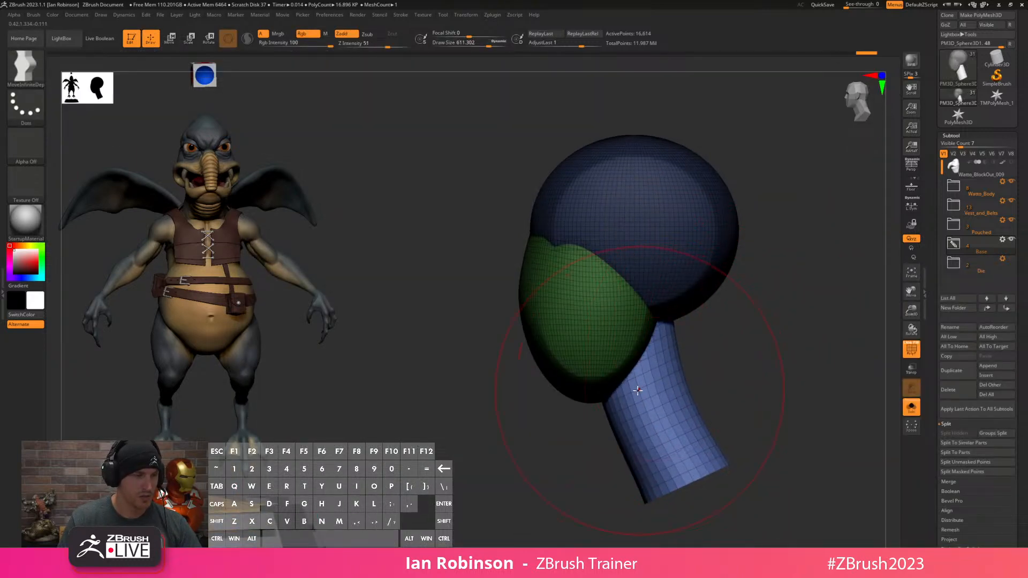
drag(628, 407, 622, 410)
Centre the gizmo on the unmasked neck cylinder and reduce the brush draw size to about 445.
key(w)
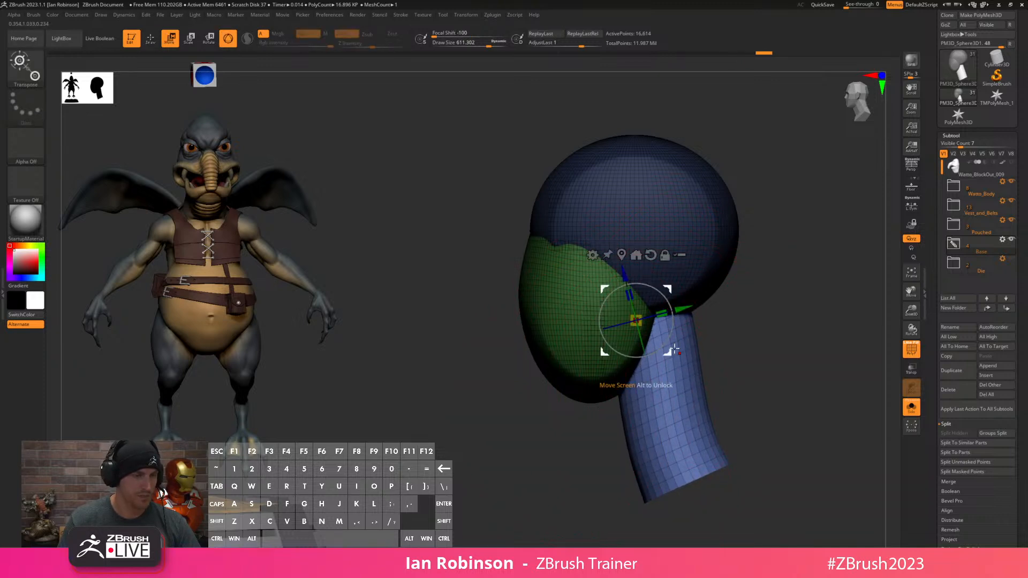
click(622, 255)
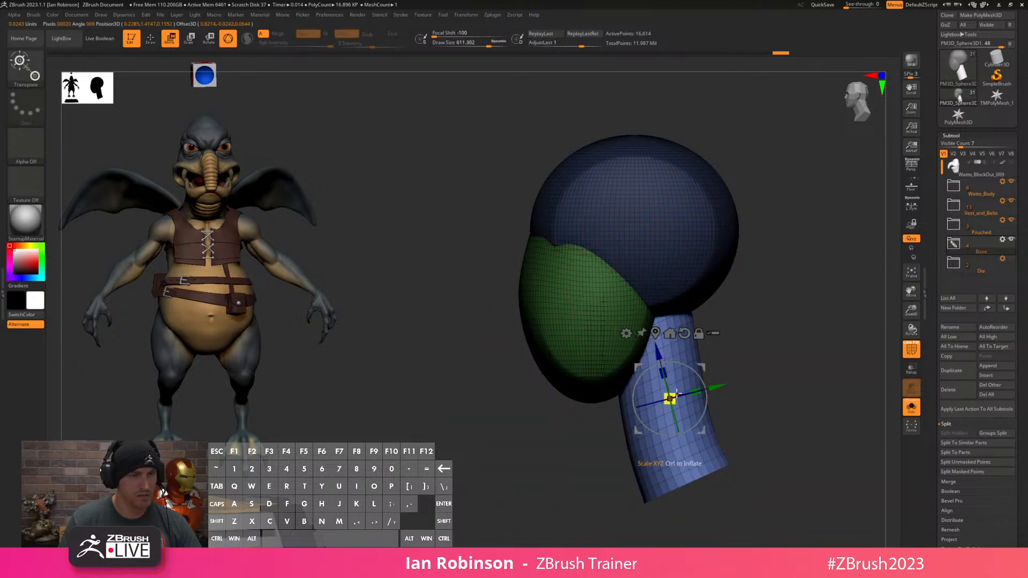
key(q)
mouse_move(690, 381)
right_down()
mouse_move(750, 352)
mouse_move(815, 412)
mouse_move(808, 367)
mouse_move(704, 390)
mouse_move(721, 340)
right_up()
key(s)
drag(721, 314, 696, 314)
right_drag(802, 367, 670, 359)
Isolate the lower face's polygroup and mask the skull and neck so only the lower face stays editable.
ctrl+shift+click(717, 358)
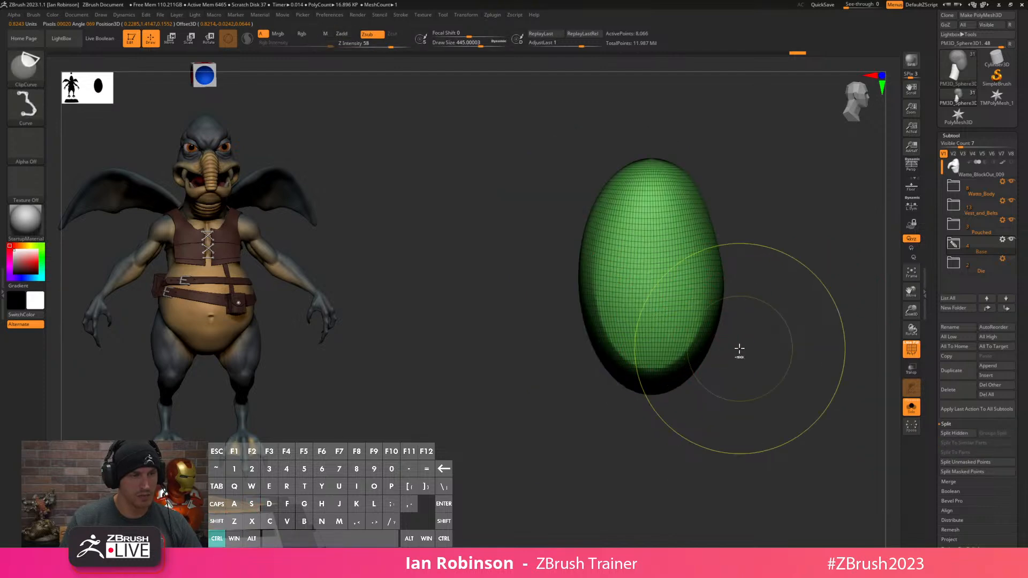
ctrl+shift+click(763, 362)
ctrl+shift+click(766, 363)
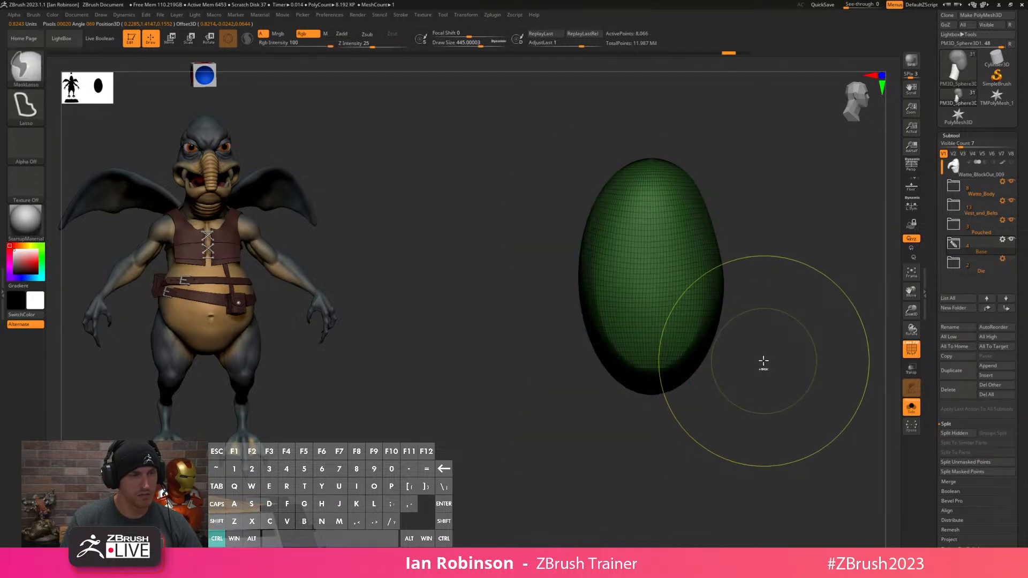
ctrl+shift+click(763, 362)
ctrl+shift+drag(755, 351, 487, 337)
Shape the unmasked lower face into a tapered jaw and chin with the Move brush at a draw size of about 331.
drag(710, 397, 740, 370)
key(b)
key(m)
key(v)
key(s)
drag(765, 324, 747, 324)
key(s)
mouse_move(648, 318)
mouse_down()
mouse_move(645, 338)
mouse_move(708, 337)
mouse_up()
drag(751, 377, 691, 377)
drag(707, 333, 713, 324)
mouse_move(788, 340)
mouse_down()
mouse_move(748, 331)
mouse_move(798, 309)
mouse_up()
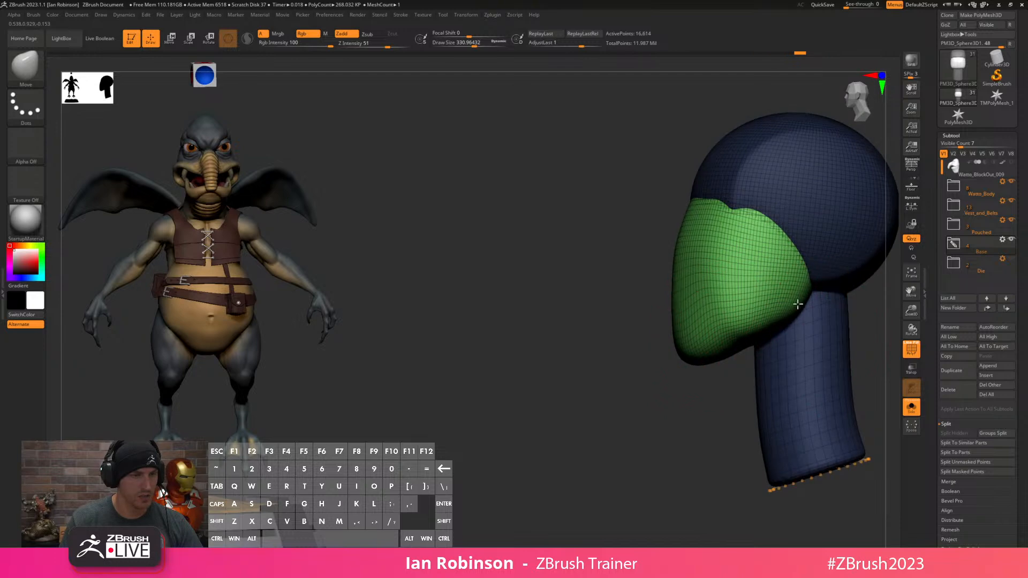
drag(701, 399, 754, 322)
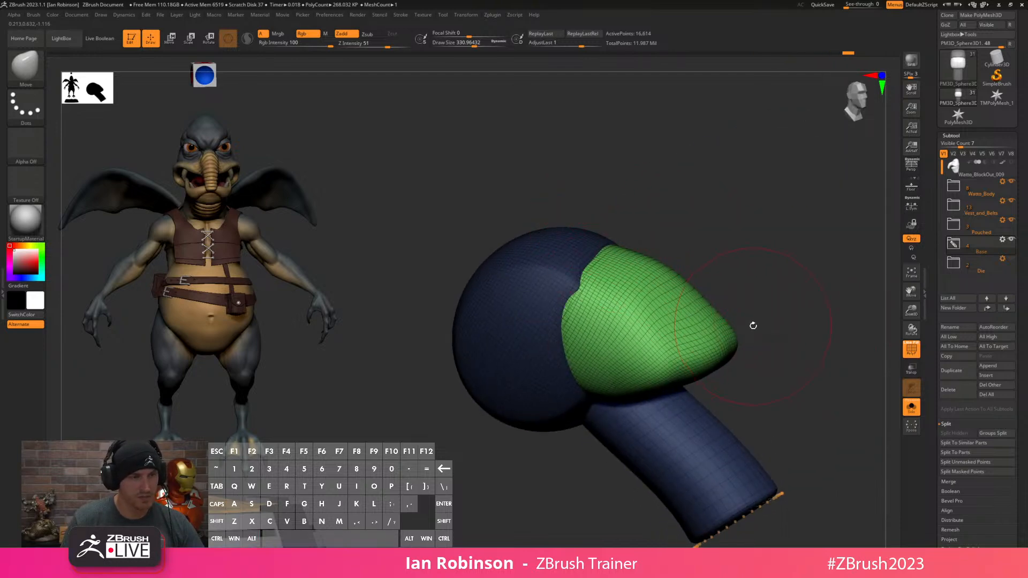
Clear the mask and refine the brow, eye area and jaw with the Move brush at draw sizes of about 172 and 280.
mouse_move(621, 239)
mouse_down()
mouse_move(631, 226)
mouse_move(576, 226)
mouse_up()
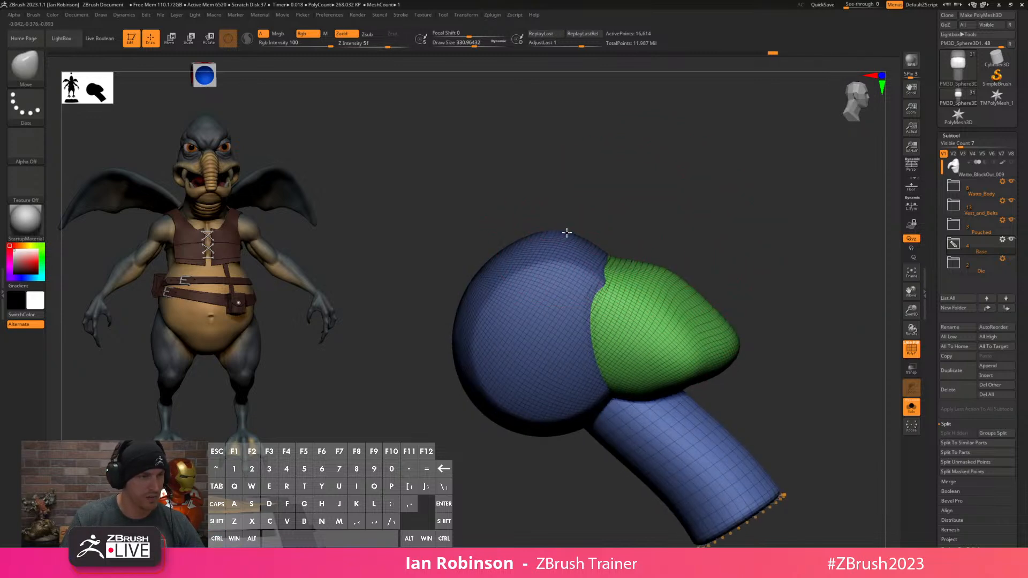
key(s)
drag(627, 277, 616, 276)
right_drag(622, 276, 631, 269)
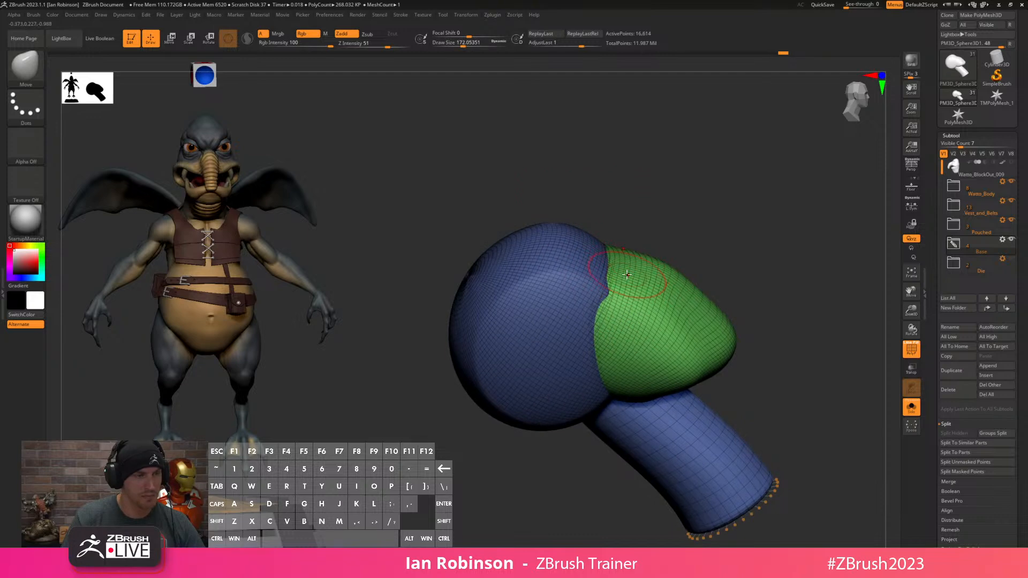
drag(825, 214, 761, 274)
drag(643, 254, 644, 250)
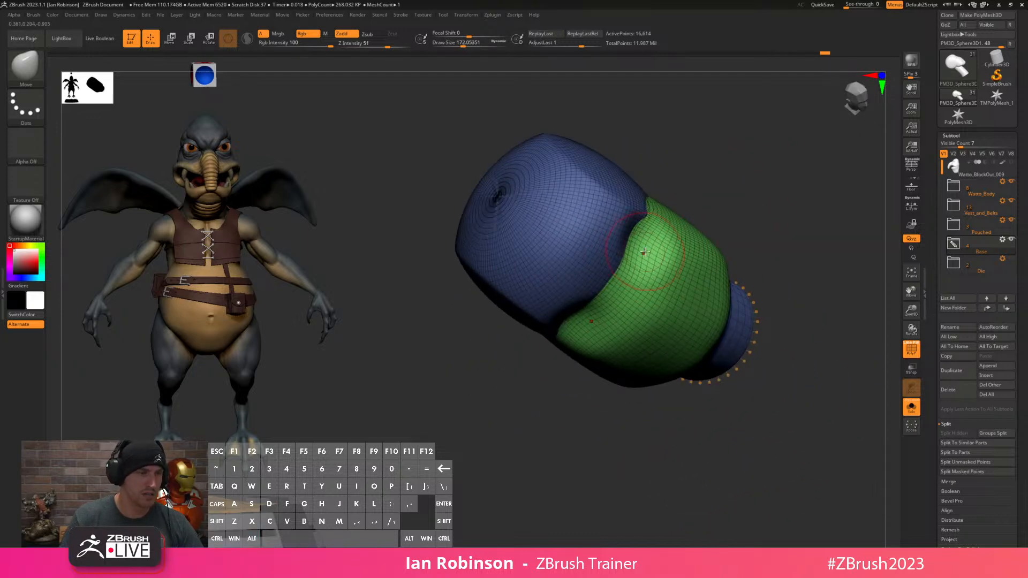
drag(732, 196, 711, 330)
mouse_move(652, 350)
mouse_down()
mouse_move(742, 333)
mouse_move(779, 312)
mouse_move(691, 326)
mouse_move(673, 360)
mouse_up()
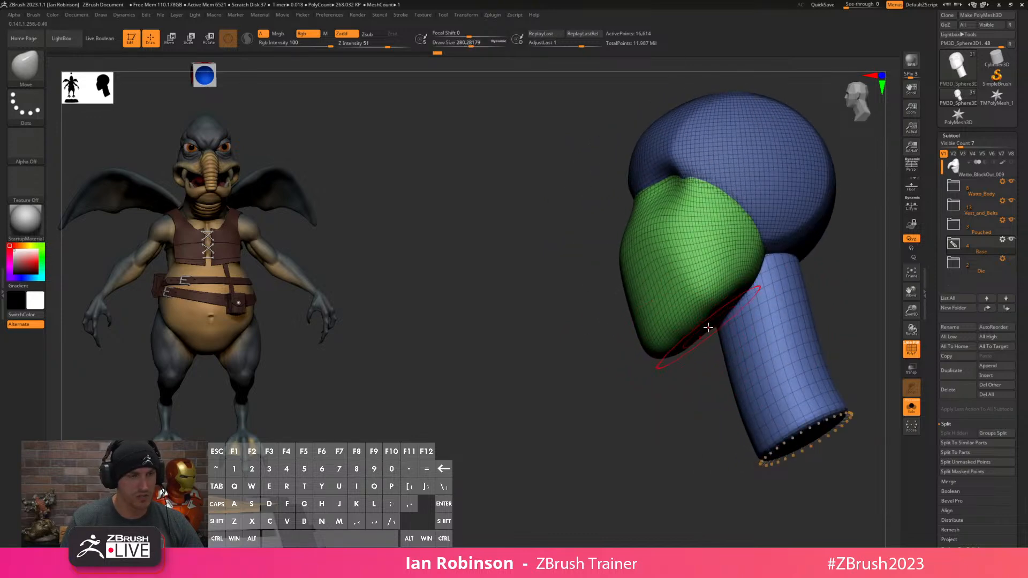
Switch to the Move Topological brush and pull out the jaw's rear corner and underside without affecting the neck.
ctrl+shift+click(707, 326)
ctrl+shift+click(705, 380)
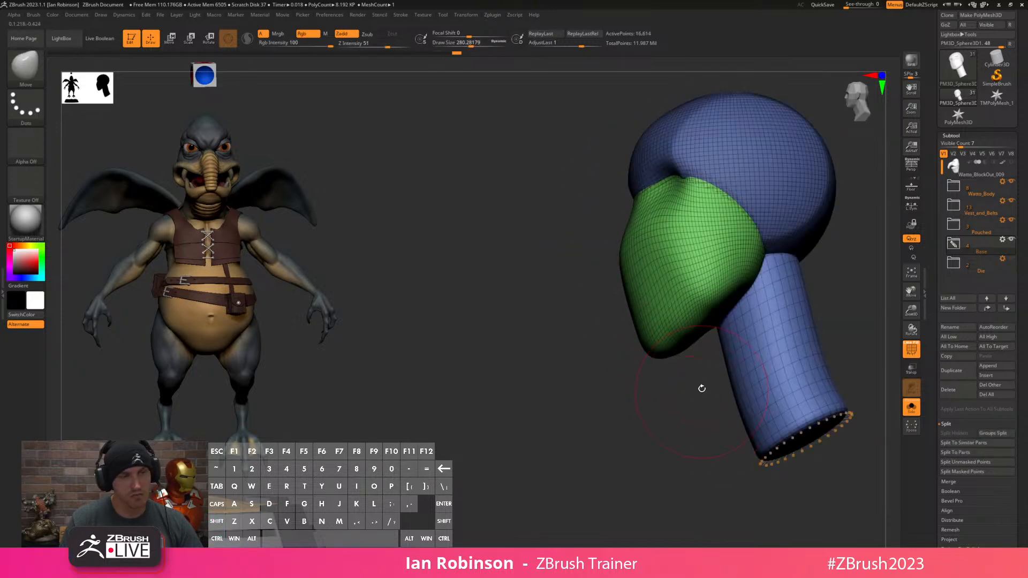
key(b)
key(m)
key(t)
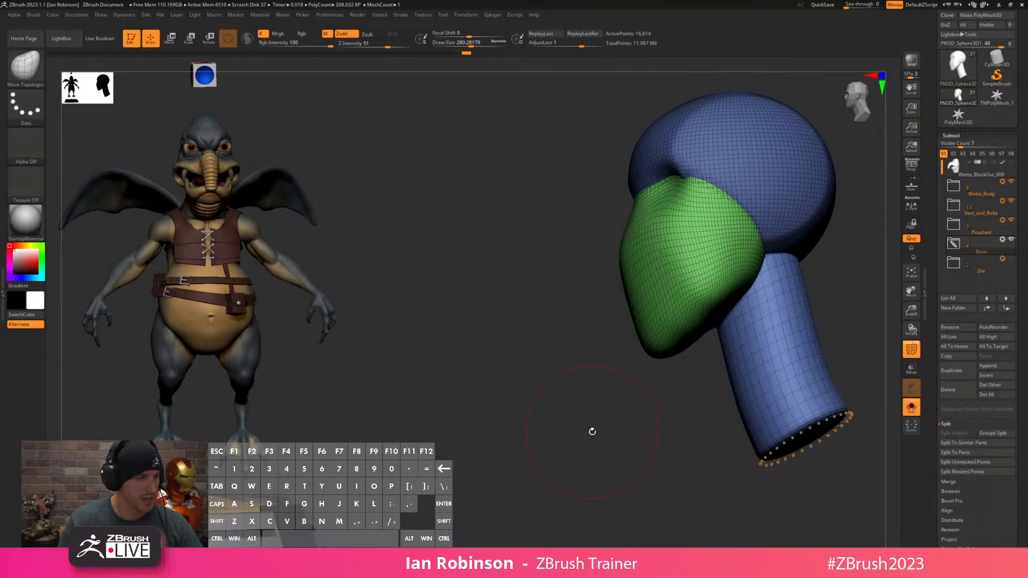
drag(723, 319, 728, 325)
drag(701, 370, 692, 369)
drag(728, 313, 738, 302)
mouse_move(691, 369)
mouse_down()
mouse_move(726, 319)
mouse_move(723, 328)
mouse_up()
mouse_move(789, 261)
alt+mouse_down()
mouse_move(730, 284)
mouse_move(721, 303)
alt+mouse_up()
drag(657, 366, 654, 370)
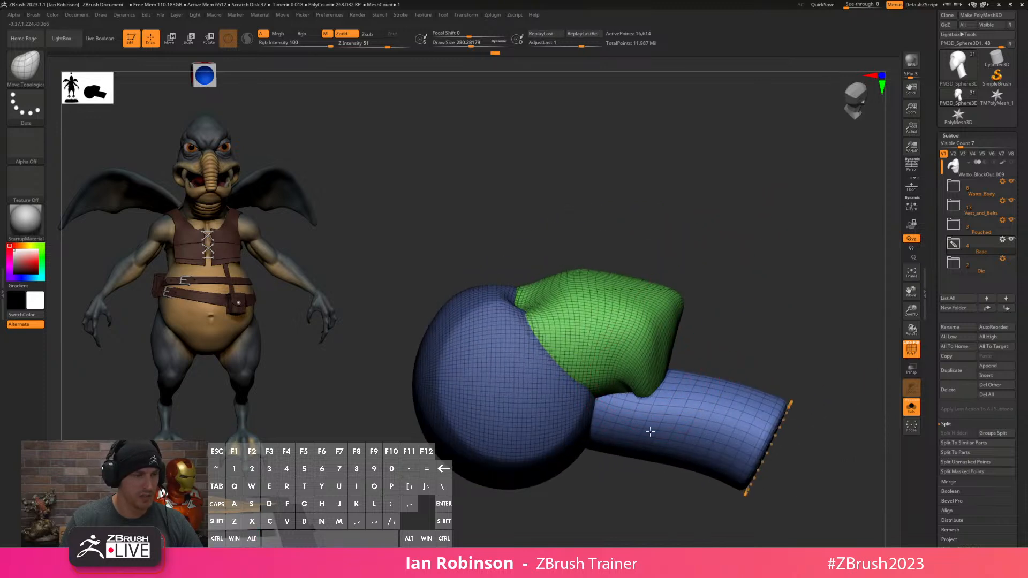
Undo the last jaw pulls and rework the jaw's edge with a smaller draw size of about 234.
key(ctrl+z)
key(s)
mouse_move(670, 373)
mouse_down()
mouse_move(679, 373)
mouse_move(658, 351)
mouse_move(626, 376)
mouse_move(632, 384)
mouse_move(646, 373)
mouse_up()
key(ctrl+z)
key(s)
drag(694, 345, 682, 346)
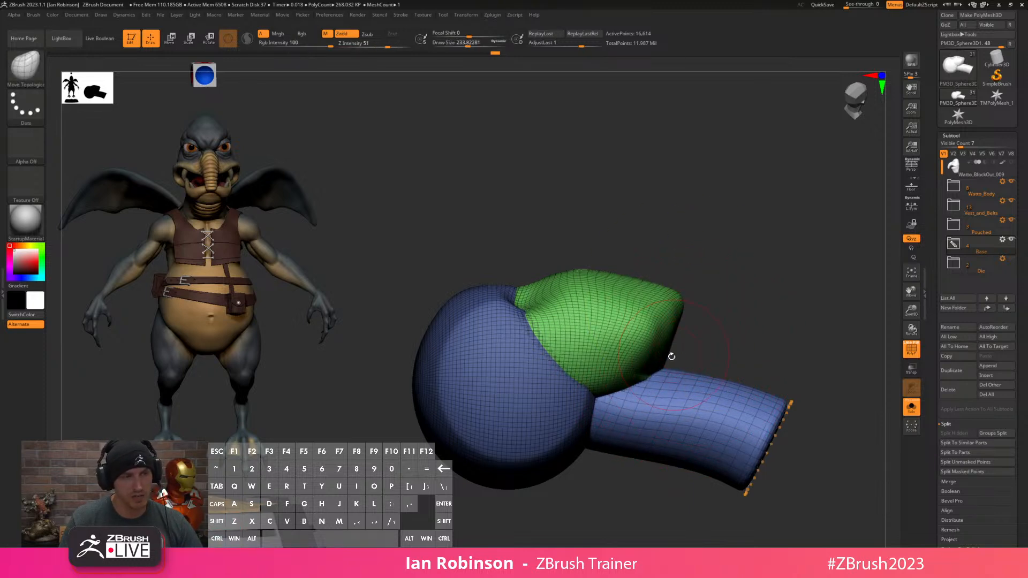
key(shift)
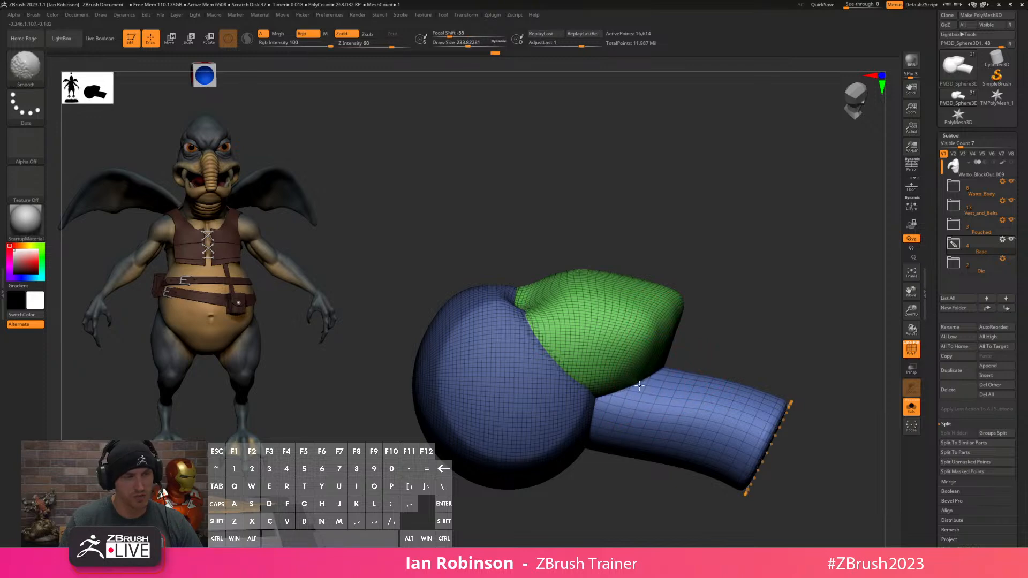
mouse_move(675, 354)
mouse_down()
mouse_move(776, 321)
mouse_move(808, 294)
mouse_move(769, 278)
mouse_move(705, 288)
mouse_up()
mouse_move(719, 284)
right_down()
mouse_move(782, 241)
mouse_move(808, 245)
mouse_move(746, 281)
mouse_move(721, 246)
right_up()
Insert mirrored cylinder primitives on both sides of the head with the IMM Primitives brush and sink them in as flat ear discs.
key(b)
key(i)
key(p)
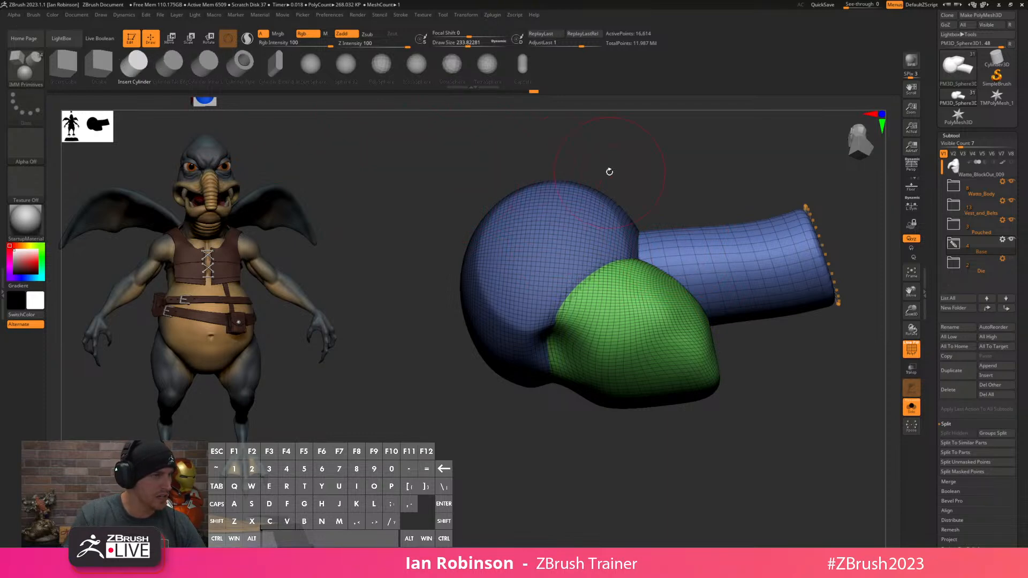
right_drag(548, 164, 642, 185)
drag(580, 273, 583, 304)
mouse_move(583, 303)
right_down()
mouse_move(589, 351)
mouse_move(630, 214)
right_up()
key(w)
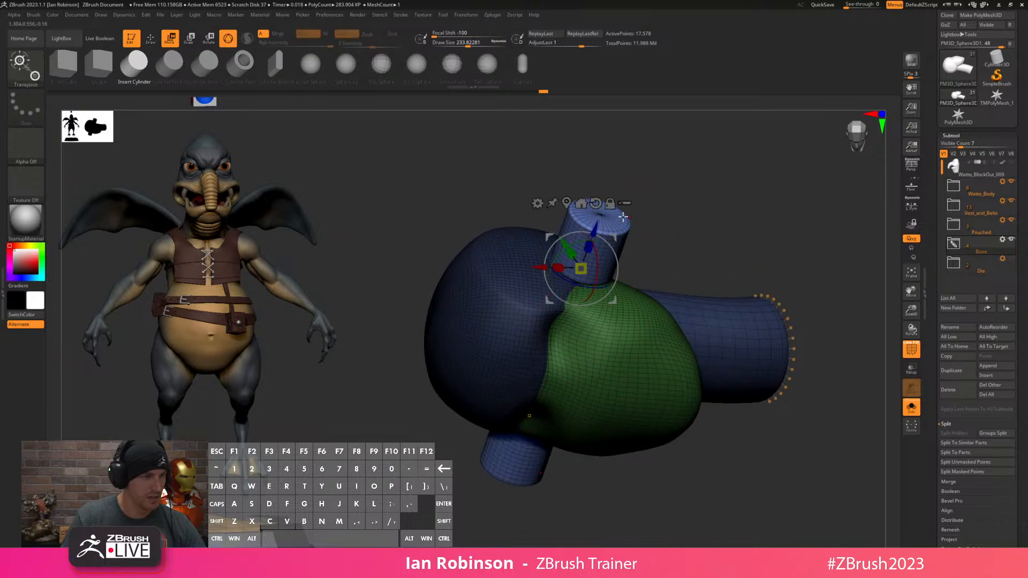
drag(593, 254, 570, 290)
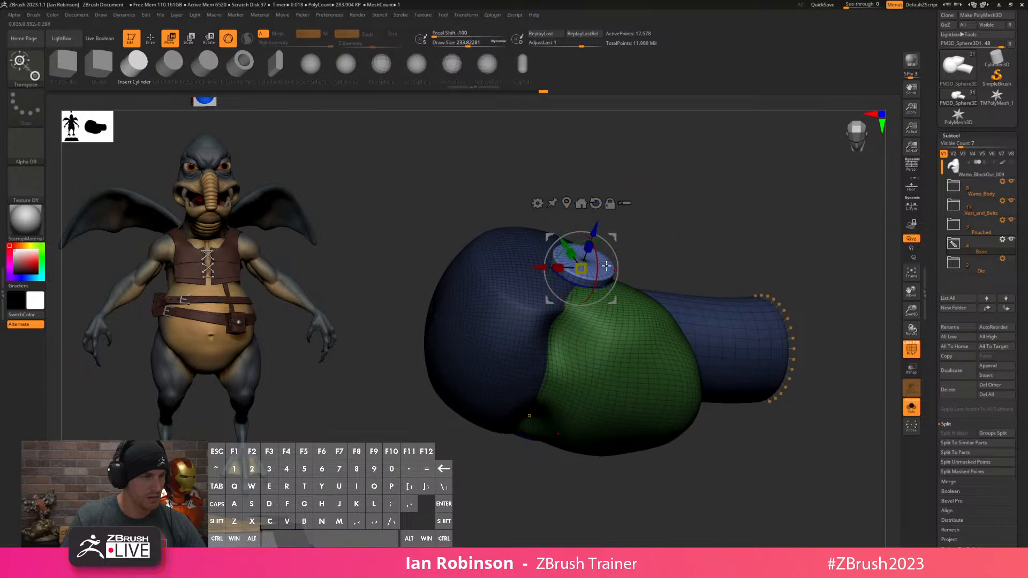
Adjust the ear disc's placement on the side of the head with the gizmo and return to draw mode.
right_drag(627, 264, 734, 166)
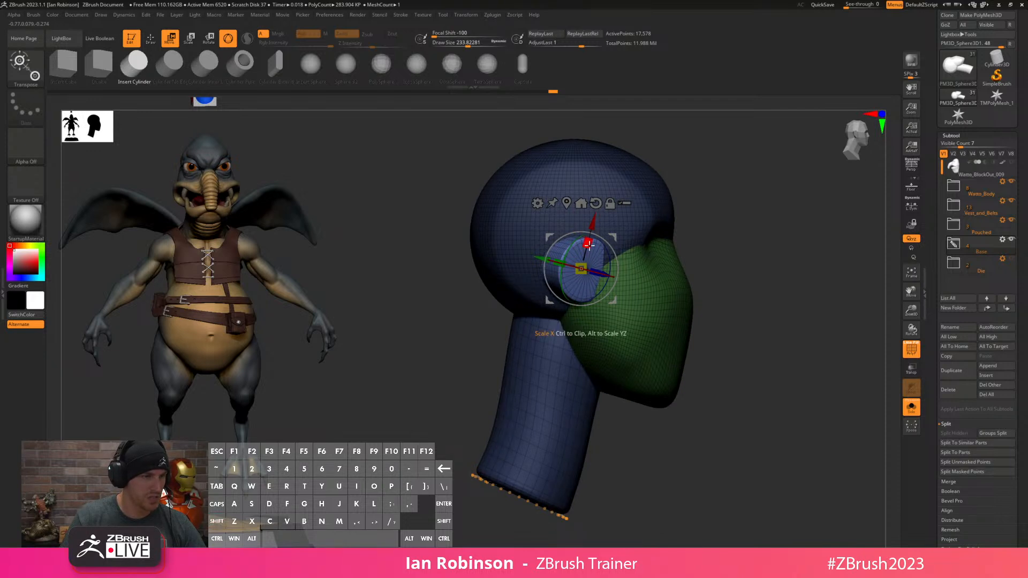
drag(593, 223, 562, 258)
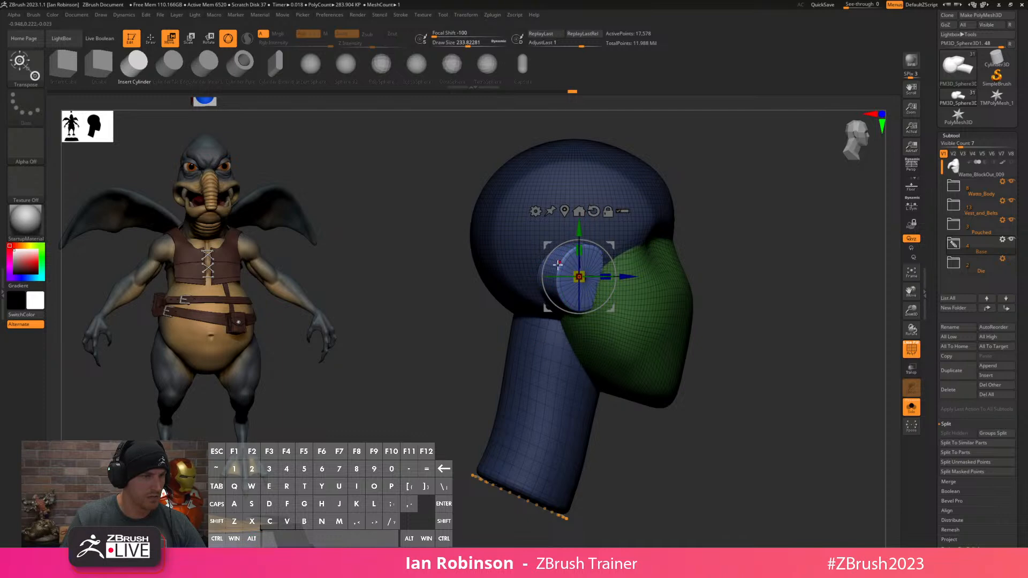
drag(624, 275, 620, 271)
mouse_move(684, 224)
mouse_down()
mouse_move(702, 248)
mouse_move(728, 245)
mouse_move(744, 312)
mouse_move(748, 296)
mouse_move(795, 267)
mouse_move(787, 286)
mouse_up()
key(q)
key(shift+f)
key(shift+f)
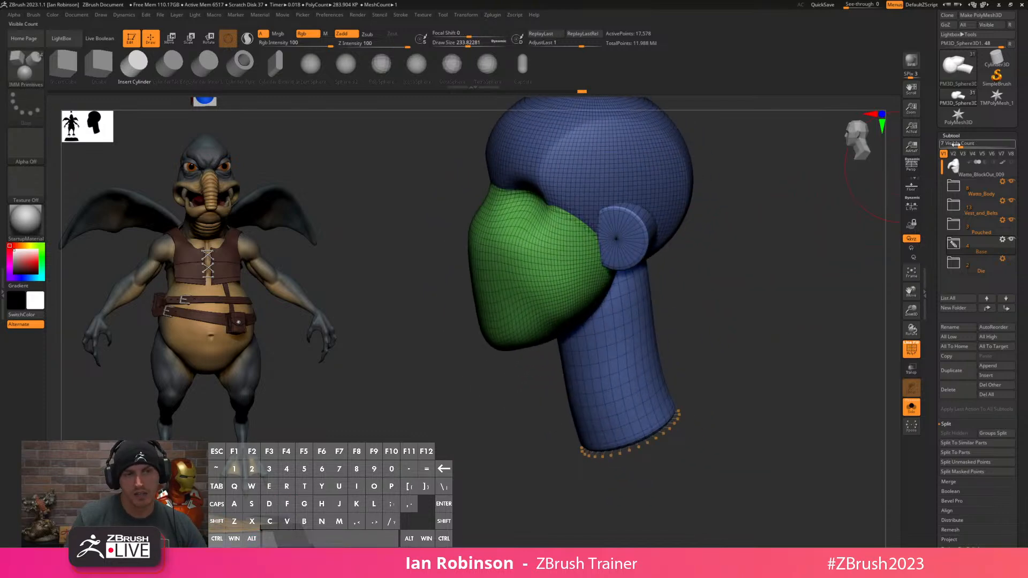
Expand the Base folder, duplicate the blocked-out head subtool and select the duplicate.
click(953, 244)
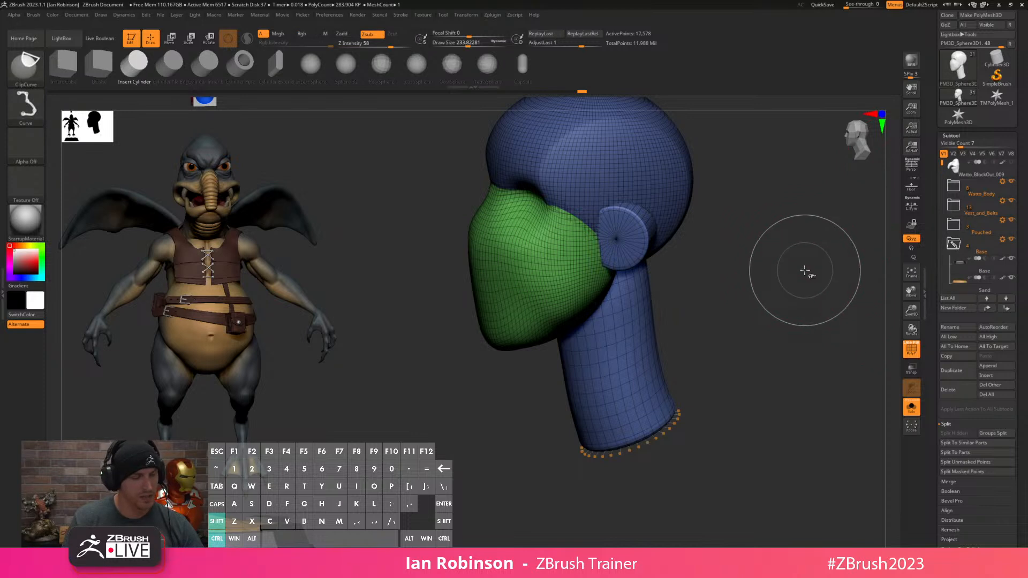
key(ctrl+shift+d)
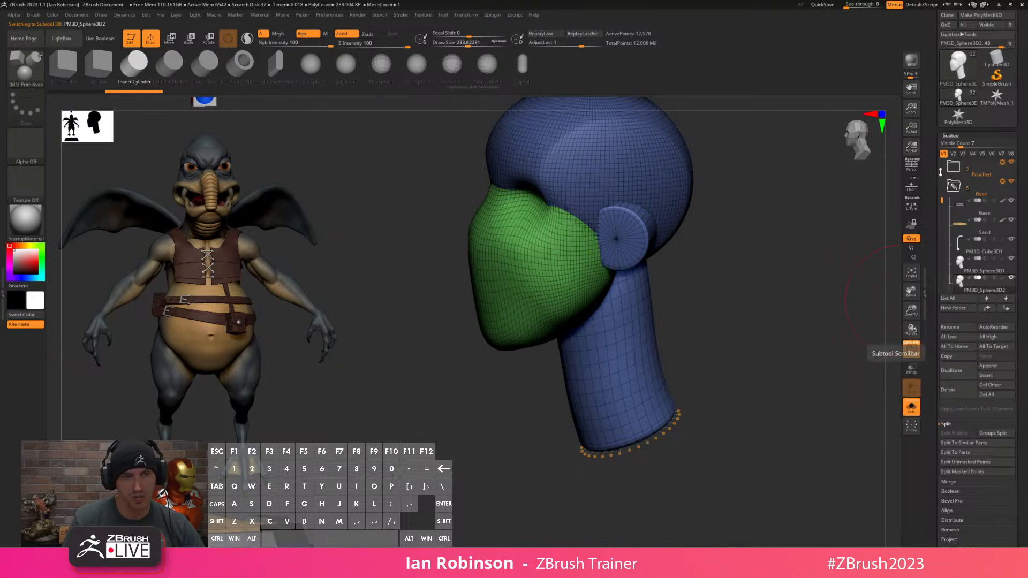
key(Up)
key(g)
key(Escape)
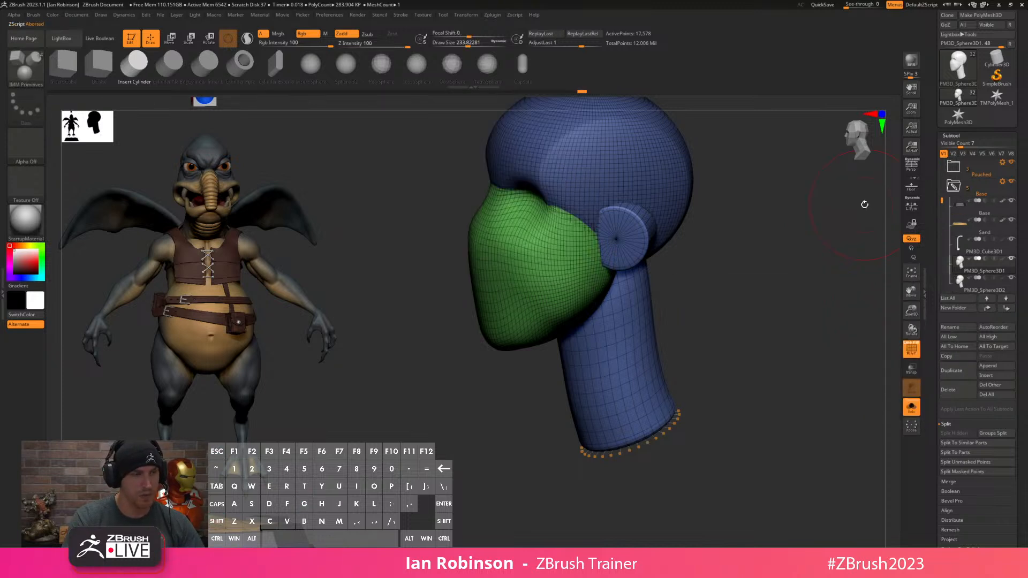
key(Down)
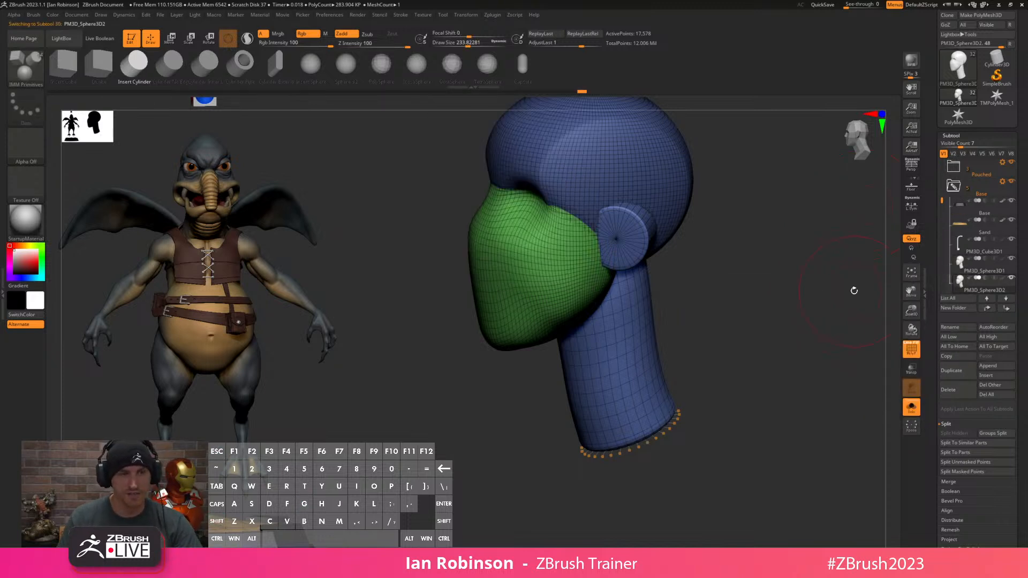
Convert the duplicate head to a DynaMesh at resolution 128 and turn off the polyframe display.
click(952, 133)
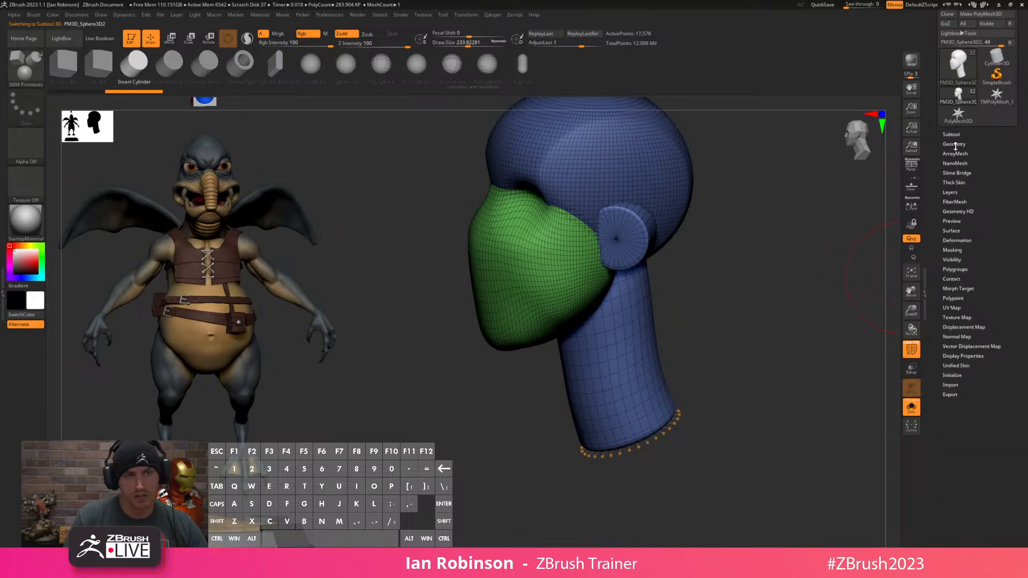
click(954, 144)
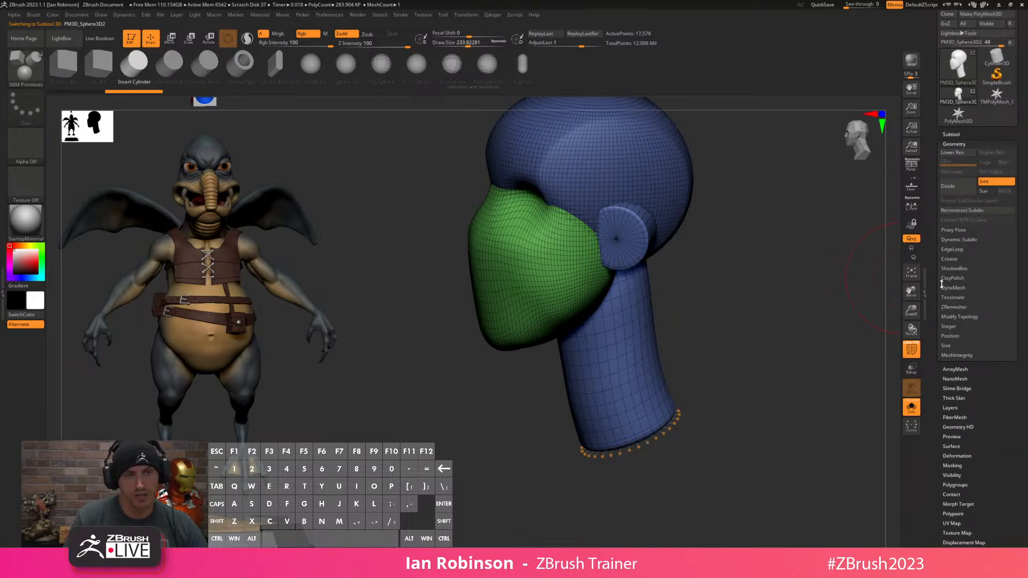
click(959, 289)
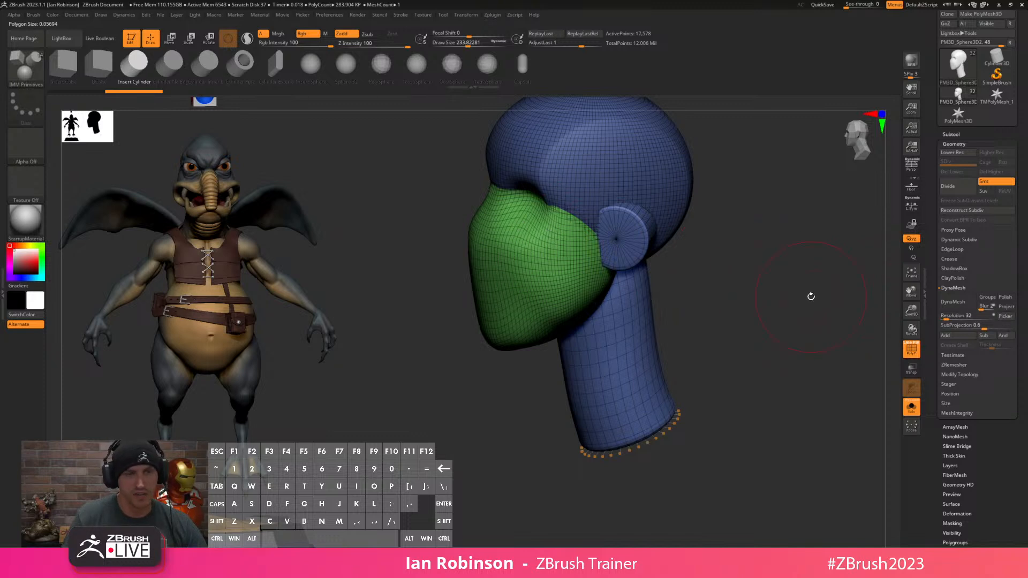
click(962, 319)
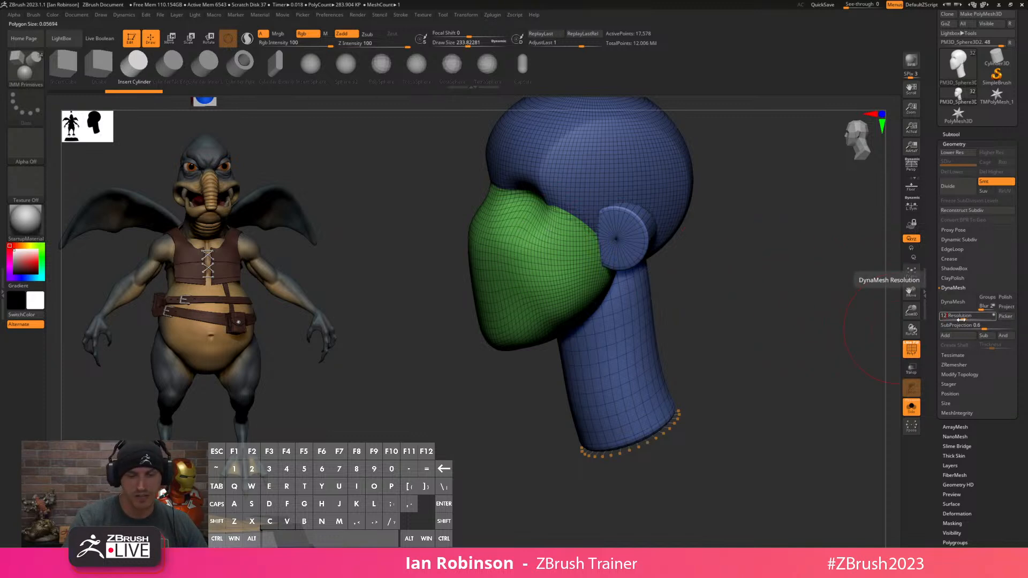
click(953, 302)
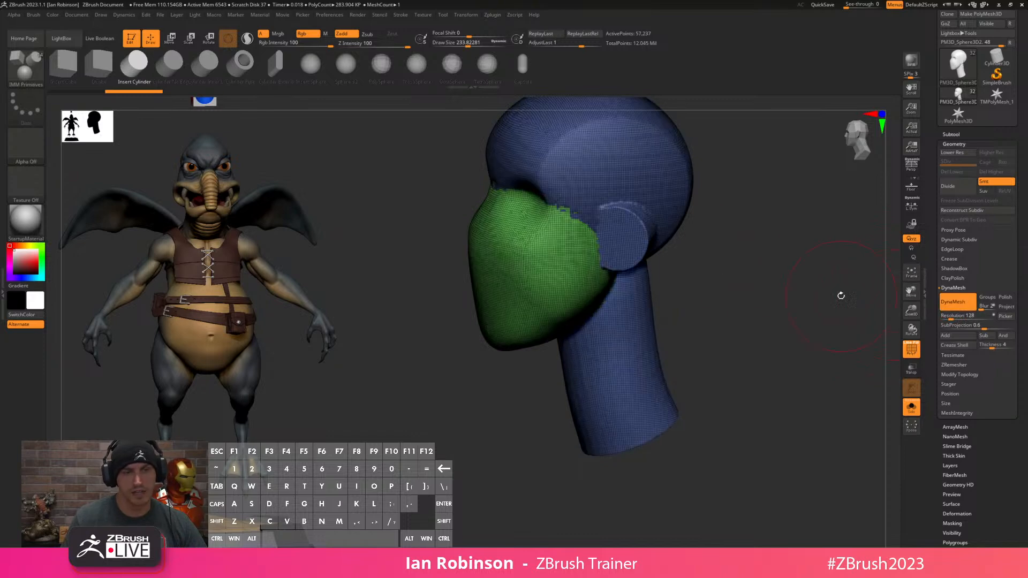
key(shift+f)
drag(692, 261, 691, 292)
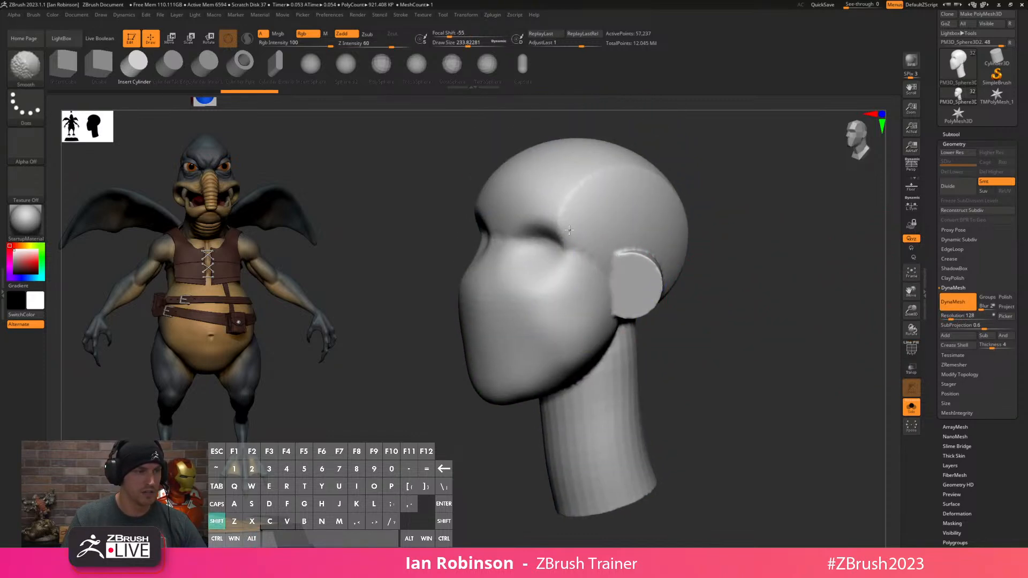
Compare the original blocked-out head with its DynaMesh duplicate using polyframe, switching between the two subtools.
mouse_move(774, 337)
mouse_down()
mouse_move(789, 305)
mouse_move(769, 339)
mouse_move(819, 352)
mouse_move(710, 372)
mouse_up()
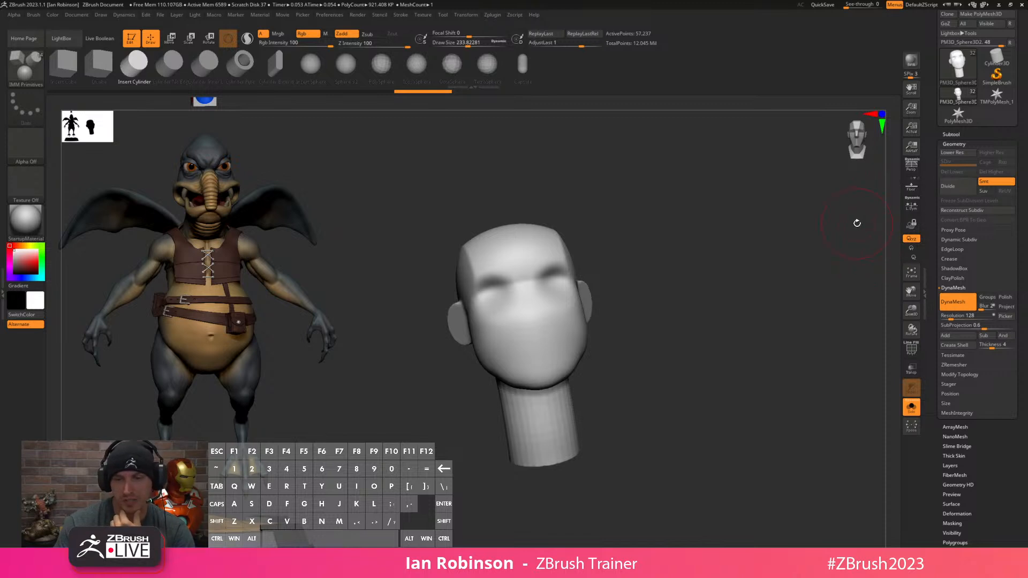
drag(772, 252, 719, 292)
key(shift+f)
key(Up)
key(Down)
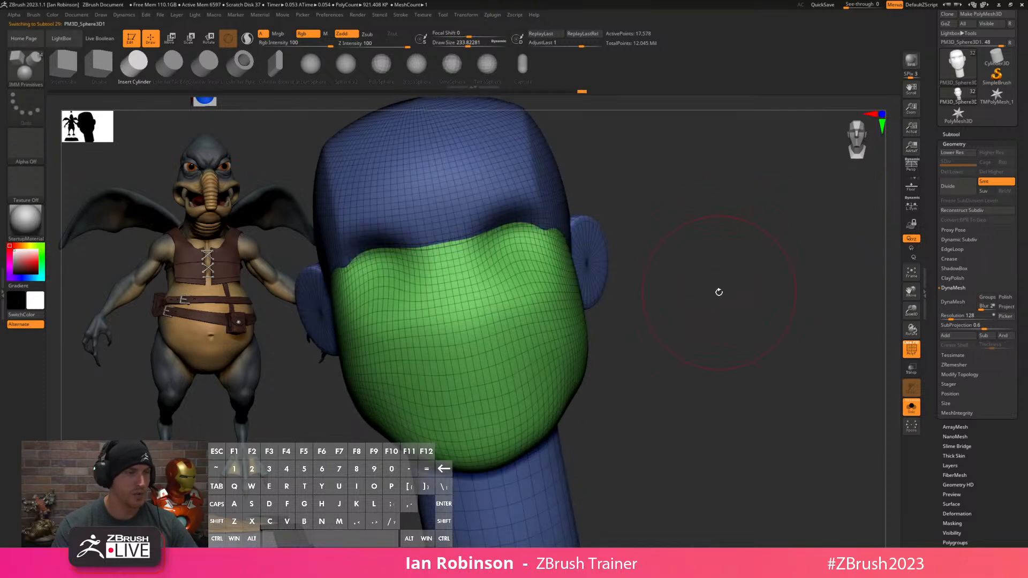
click(954, 302)
key(Up)
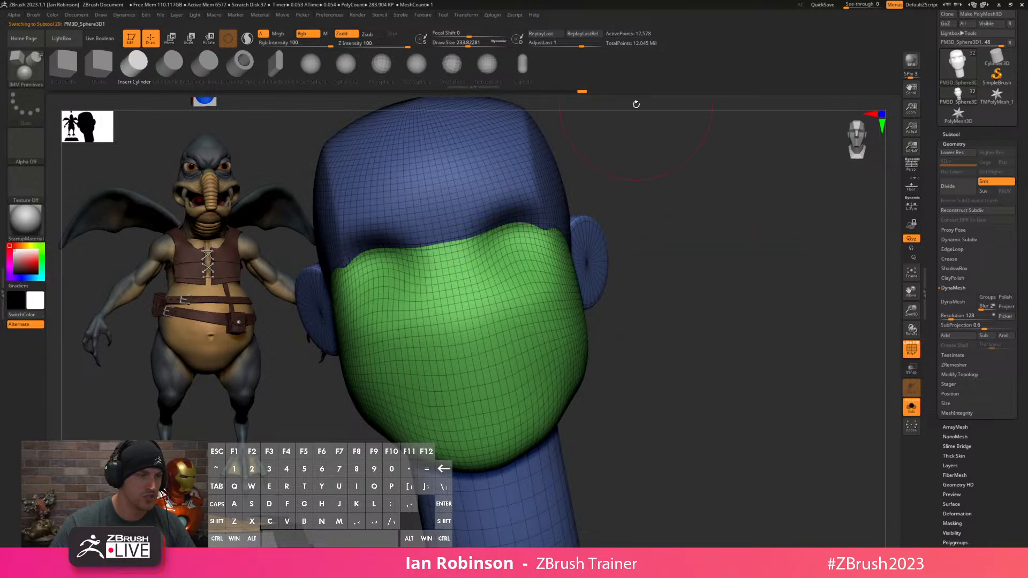
drag(715, 210, 765, 198)
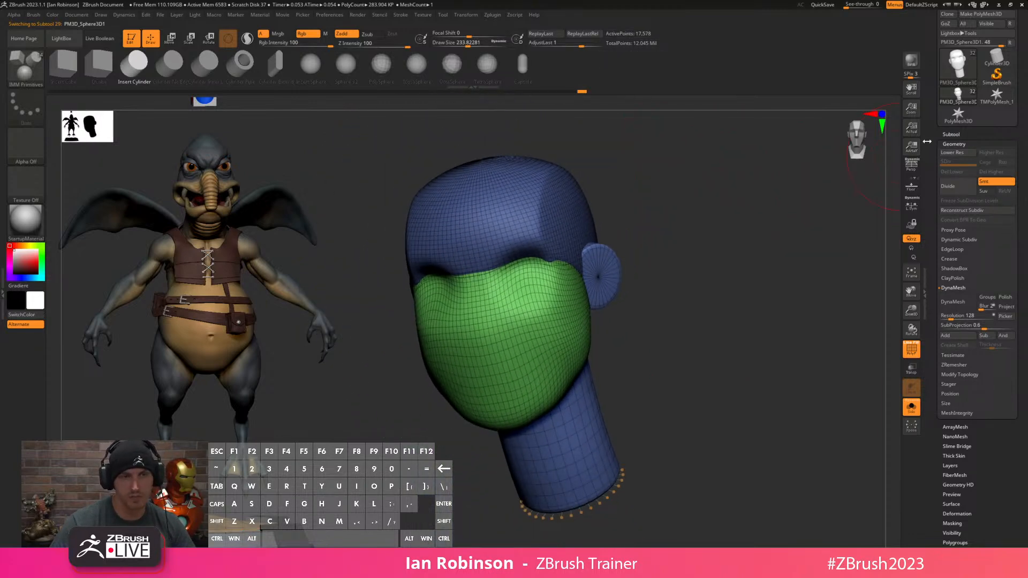
Delete both head subtools, the original block-out and the DynaMesh duplicate, from the subtool list.
click(952, 135)
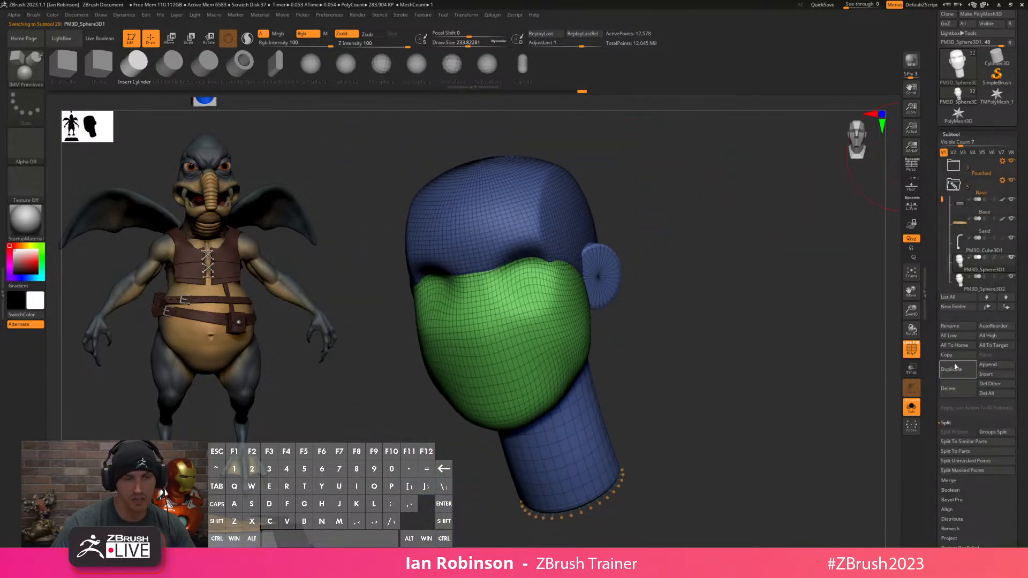
click(959, 388)
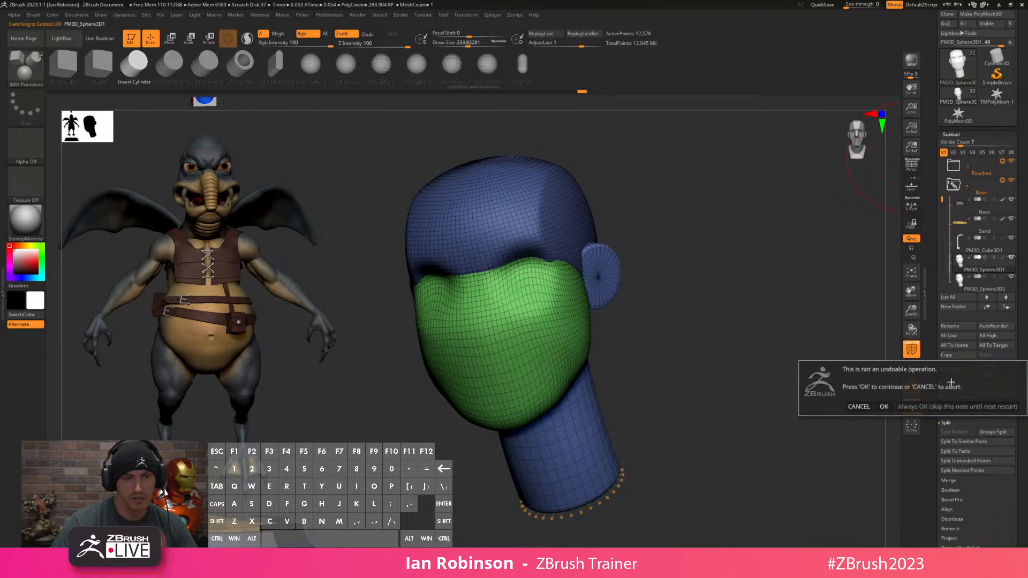
click(884, 406)
click(955, 389)
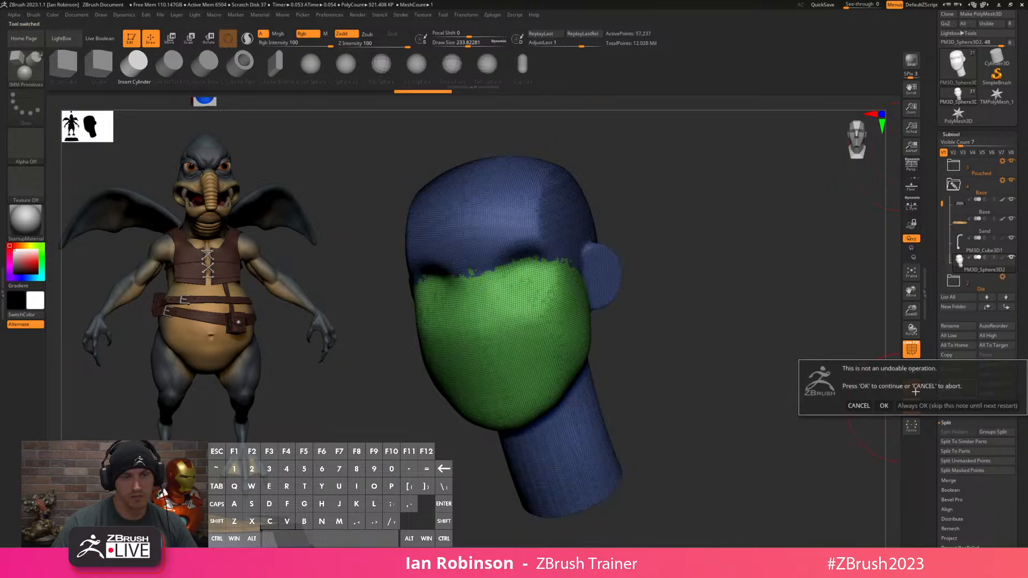
click(884, 407)
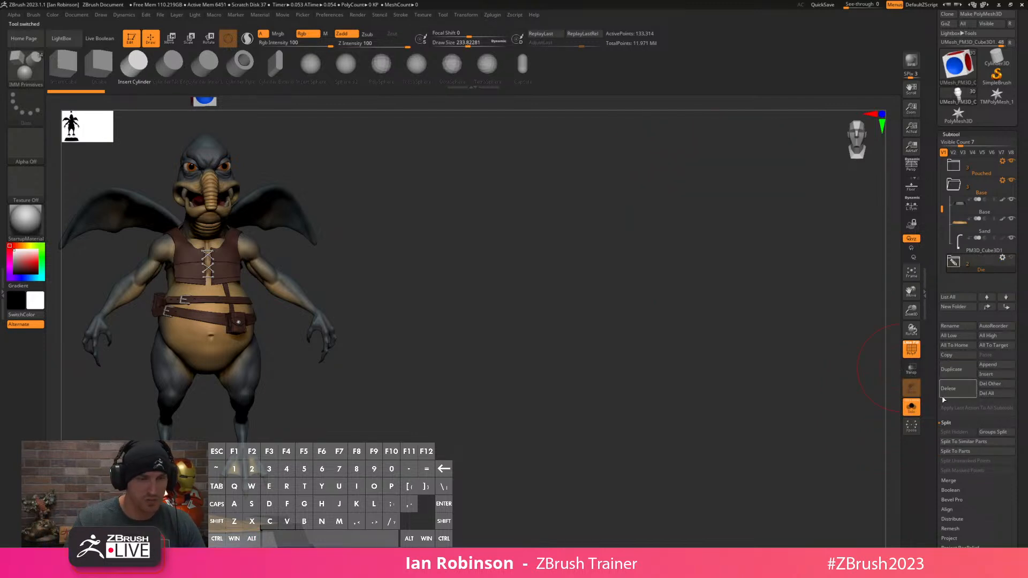
Turn off Solo to show the whole creature, collapse the Base folder and hide the polyframe.
click(912, 407)
alt+drag(879, 378, 752, 299)
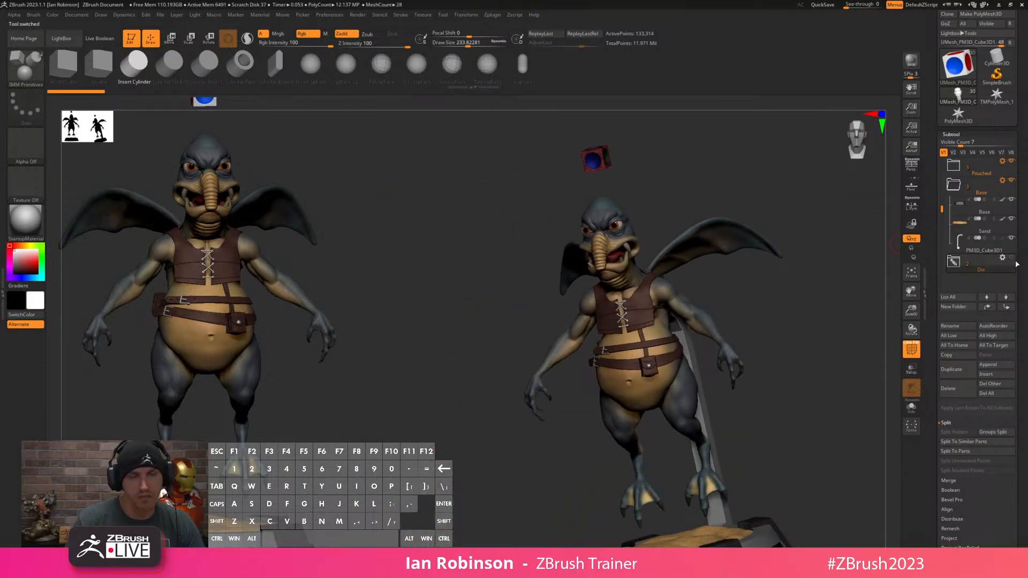
click(965, 185)
drag(788, 267, 687, 289)
key(shift+f)
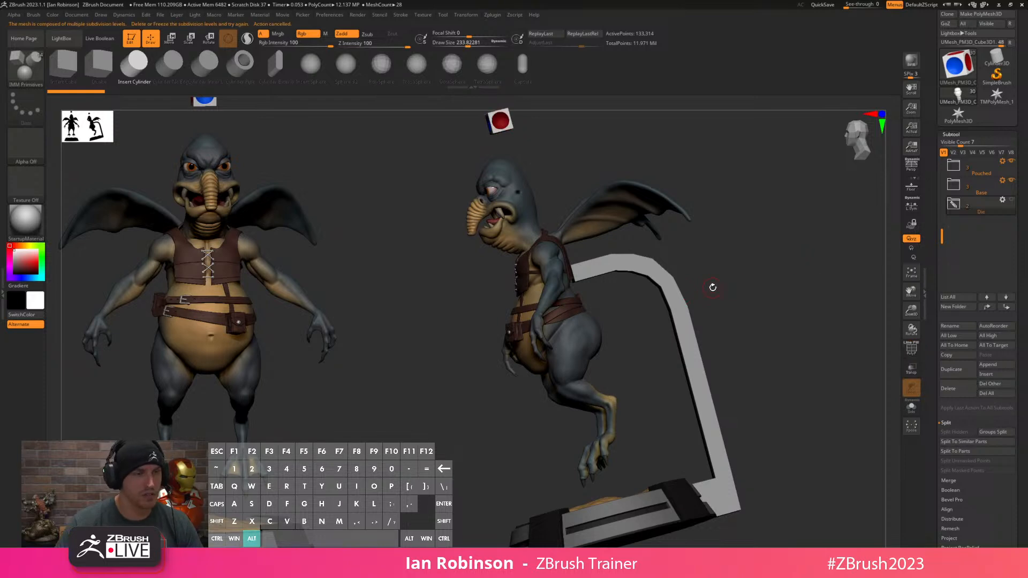
Select the curved support arm subtool, show its polyframe and clear its mask.
key(b)
key(m)
key(v)
drag(705, 284, 737, 273)
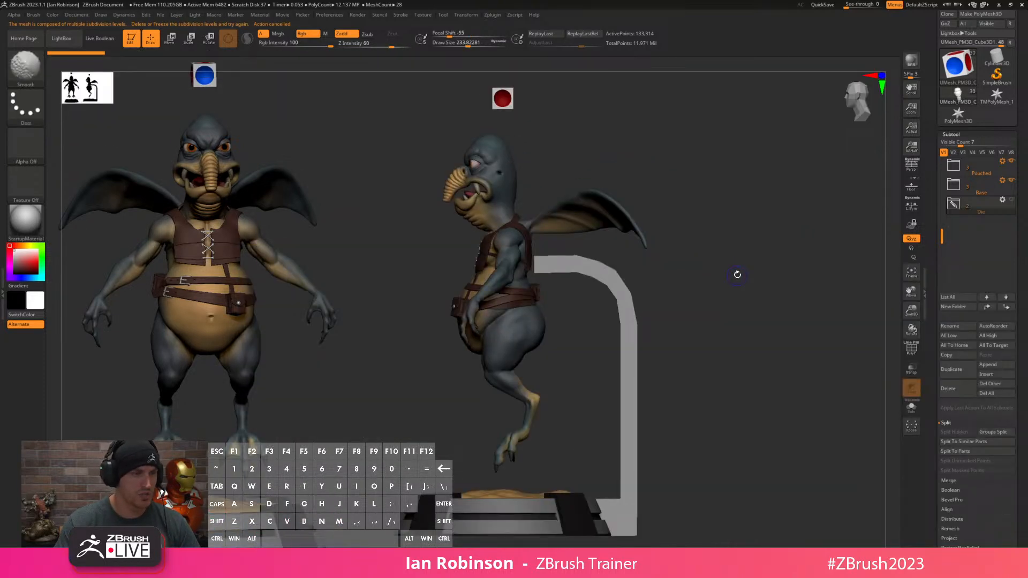
alt+click(617, 310)
mouse_move(672, 294)
mouse_down()
mouse_move(666, 313)
mouse_move(710, 354)
mouse_move(636, 243)
mouse_move(752, 317)
mouse_move(680, 275)
mouse_move(697, 292)
mouse_move(690, 347)
mouse_move(682, 342)
mouse_up()
key(w)
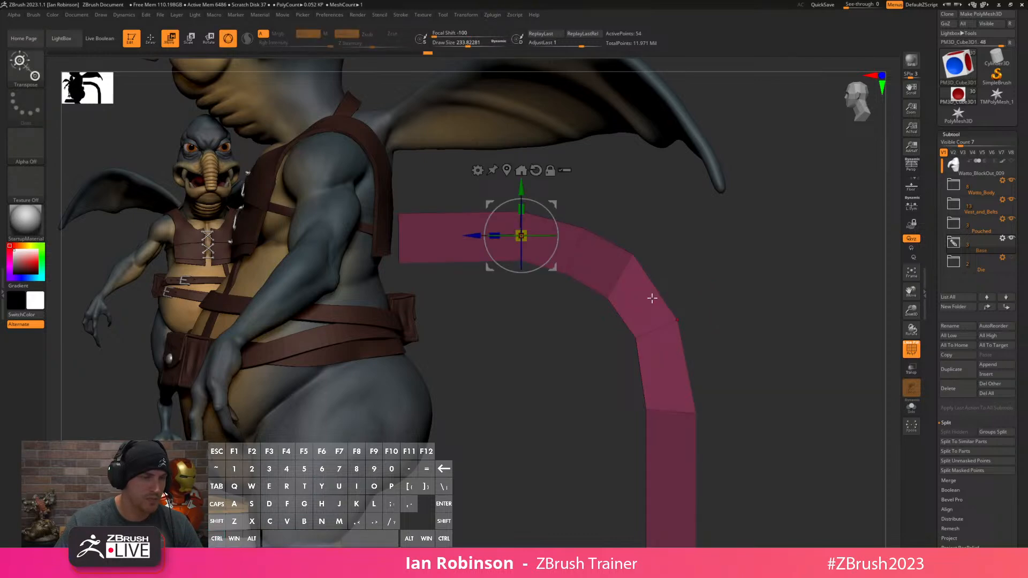
key(q)
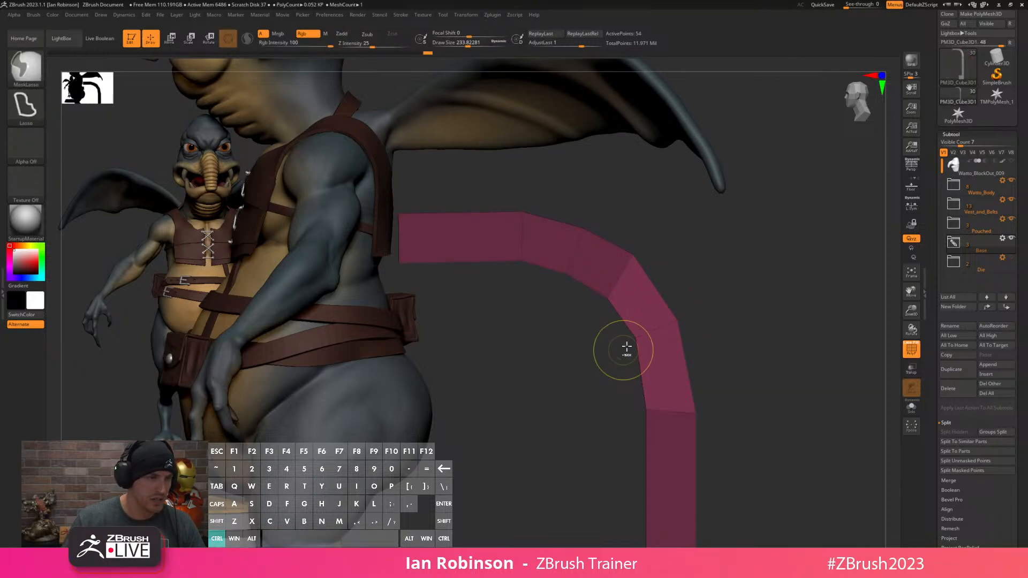
ctrl+drag(738, 297, 712, 314)
Move three outer points of the support arm's bend with the ZModeler brush to even out its thickness.
key(b)
key(z)
key(m)
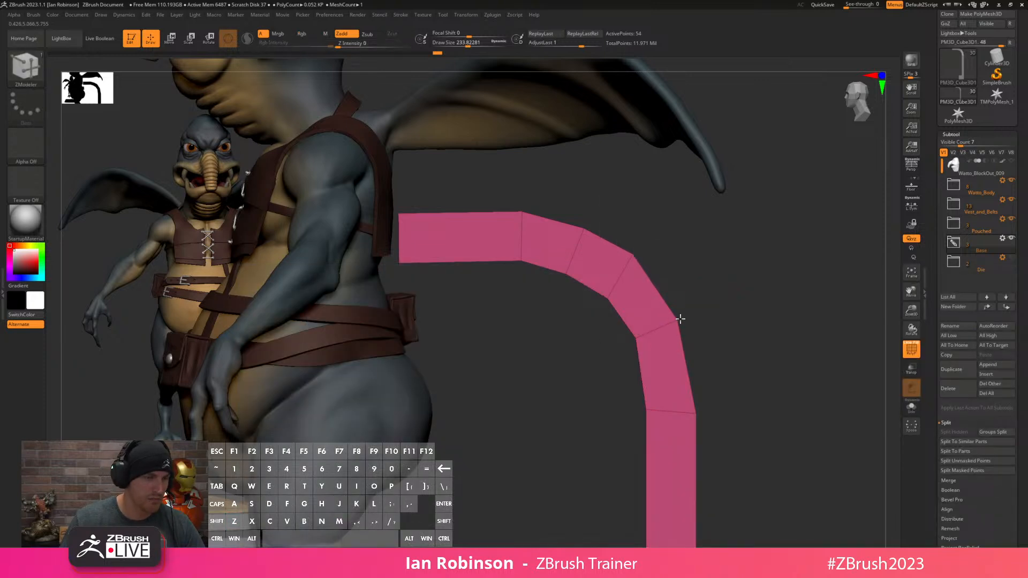
alt+drag(721, 299, 717, 322)
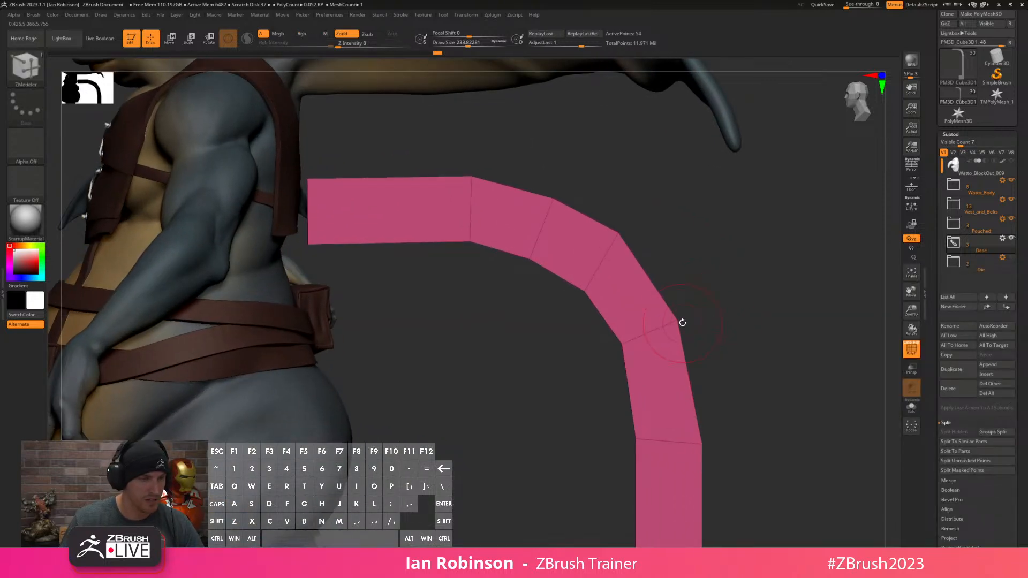
key(space)
click(657, 346)
drag(680, 314, 684, 317)
drag(620, 235, 623, 221)
drag(552, 199, 550, 184)
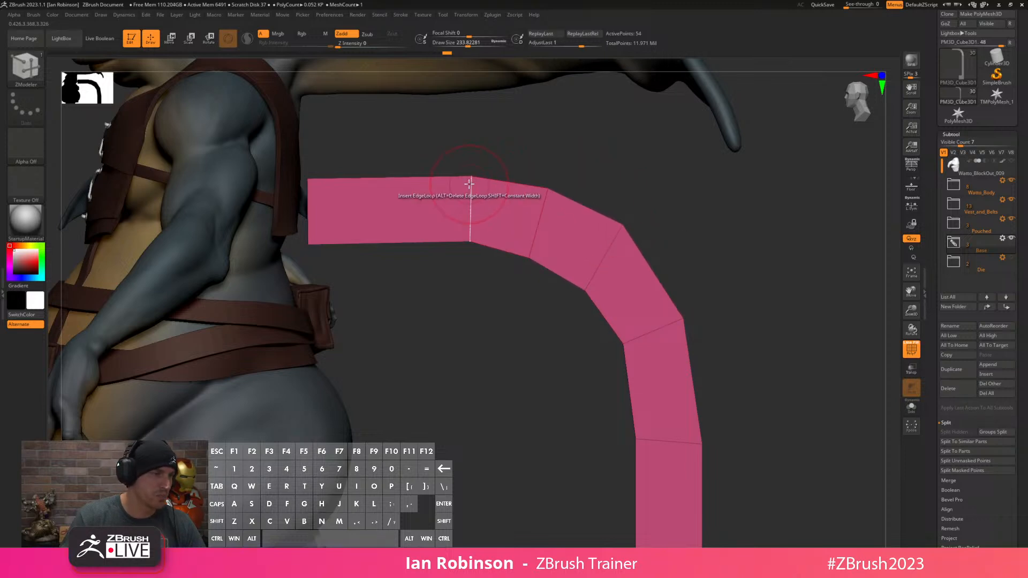
Use a mask and the Move gizmo to raise the arm's upper edge slightly before the bend, clear the mask and return to draw mode.
mouse_move(377, 153)
ctrl+mouse_down()
mouse_move(310, 166)
mouse_move(436, 206)
mouse_move(530, 170)
ctrl+mouse_up()
key(w)
drag(471, 208, 470, 205)
ctrl+click(766, 245)
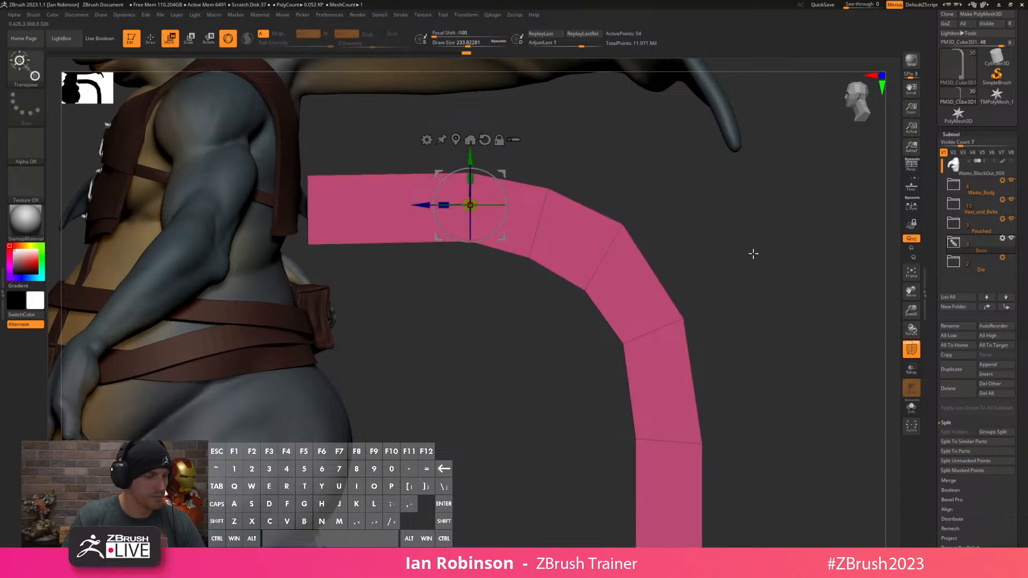
key(q)
Isolate the support arm and extrude the side faces of its foot outward with QMesh to widen the mount.
drag(787, 266, 766, 244)
mouse_move(714, 352)
alt+mouse_down()
mouse_move(693, 292)
mouse_move(658, 338)
mouse_move(637, 327)
mouse_move(562, 406)
mouse_move(558, 461)
mouse_move(568, 435)
alt+mouse_up()
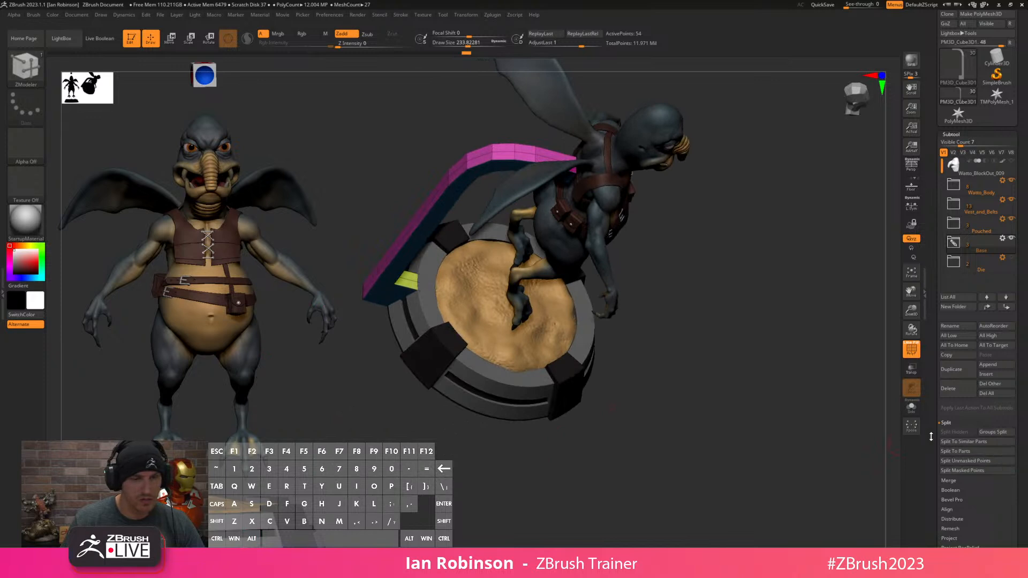
click(912, 410)
shift+drag(615, 368, 652, 280)
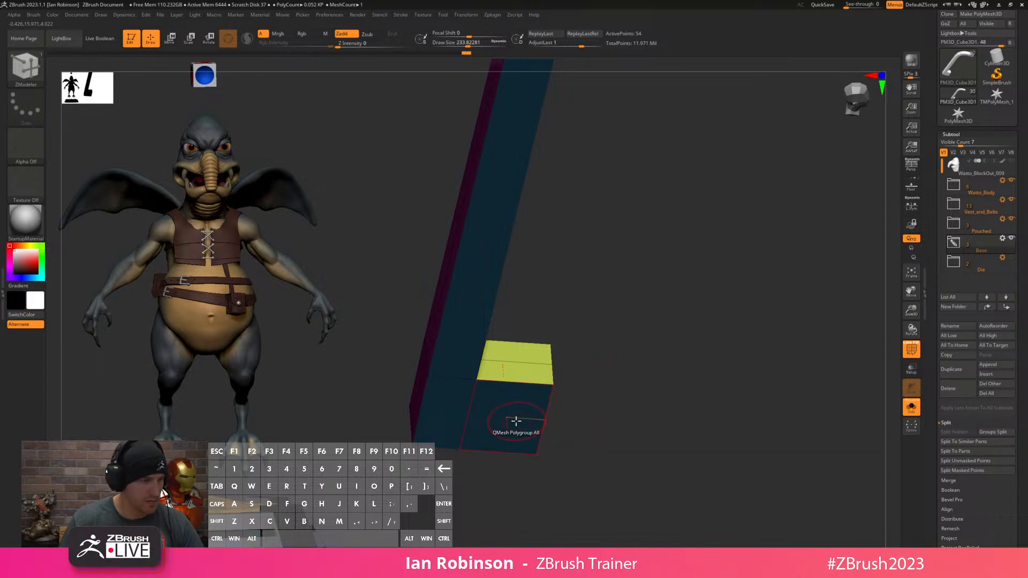
key(space)
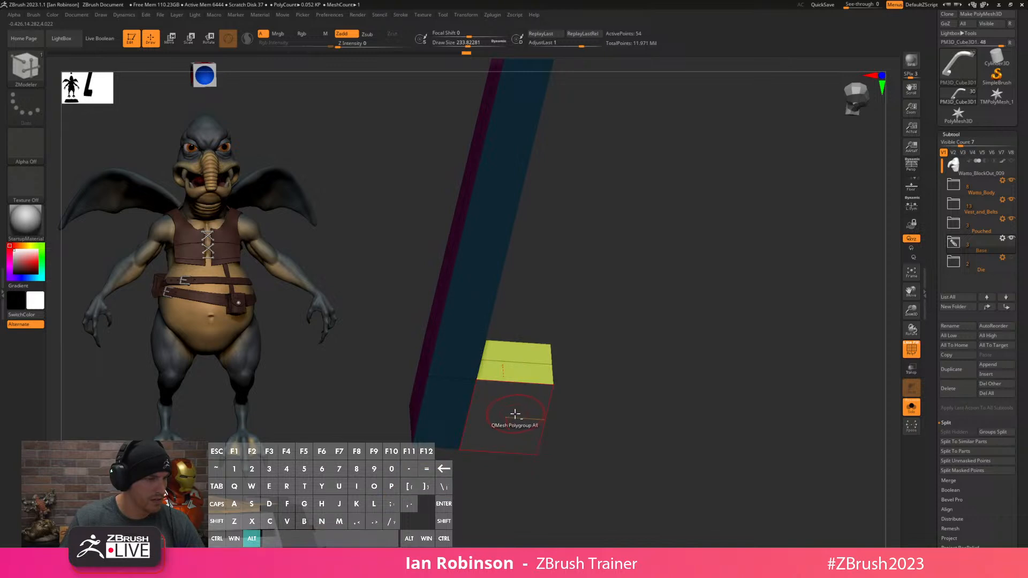
drag(514, 416, 513, 444)
drag(512, 459, 507, 471)
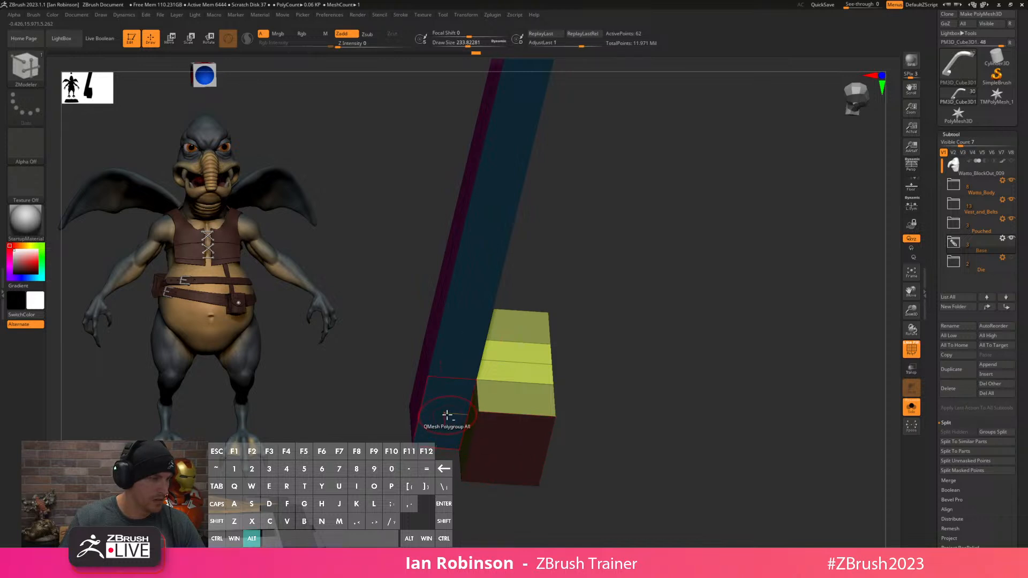
drag(449, 412, 453, 426)
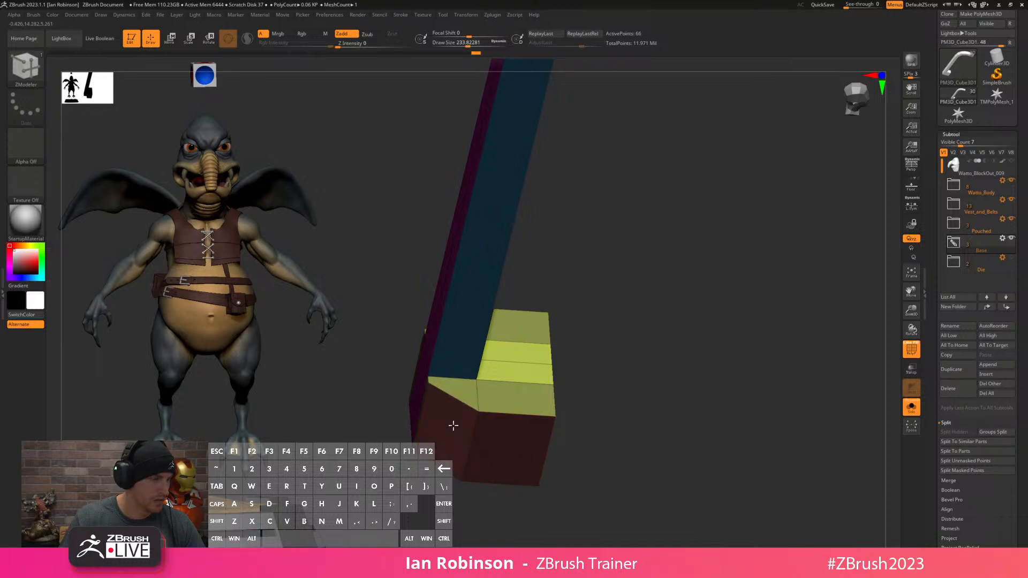
Show the full model without polyframe, sample the base's dark colour, enable Rgb and fill the support arm with it.
click(912, 407)
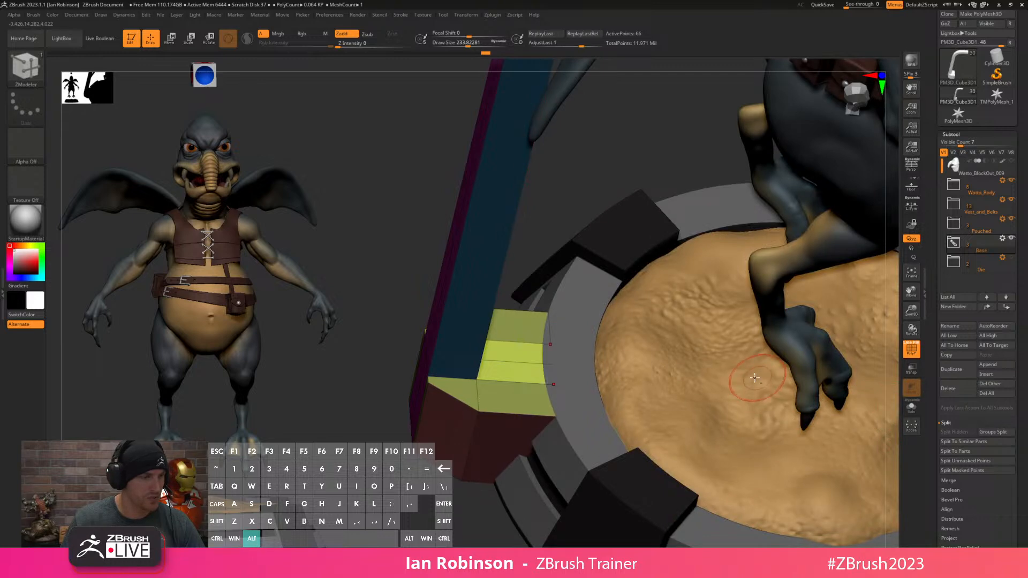
drag(482, 471, 664, 339)
key(shift+f)
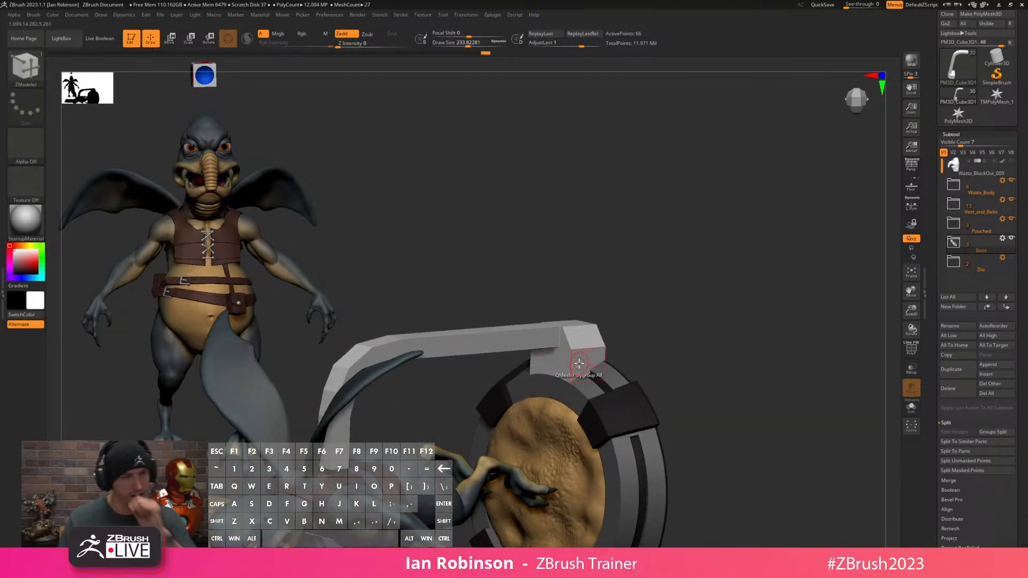
drag(642, 294, 880, 392)
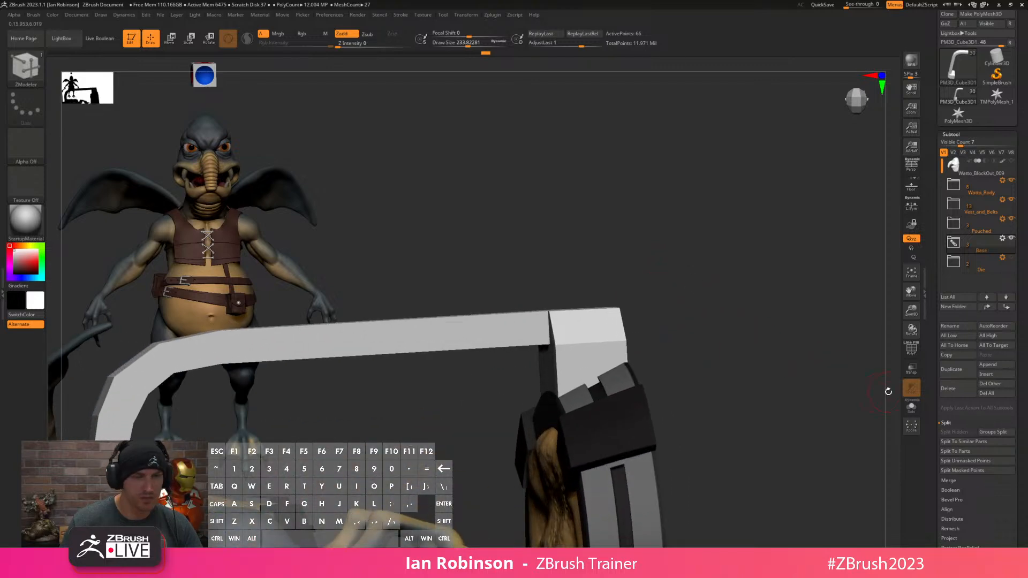
drag(729, 362, 546, 429)
key(c)
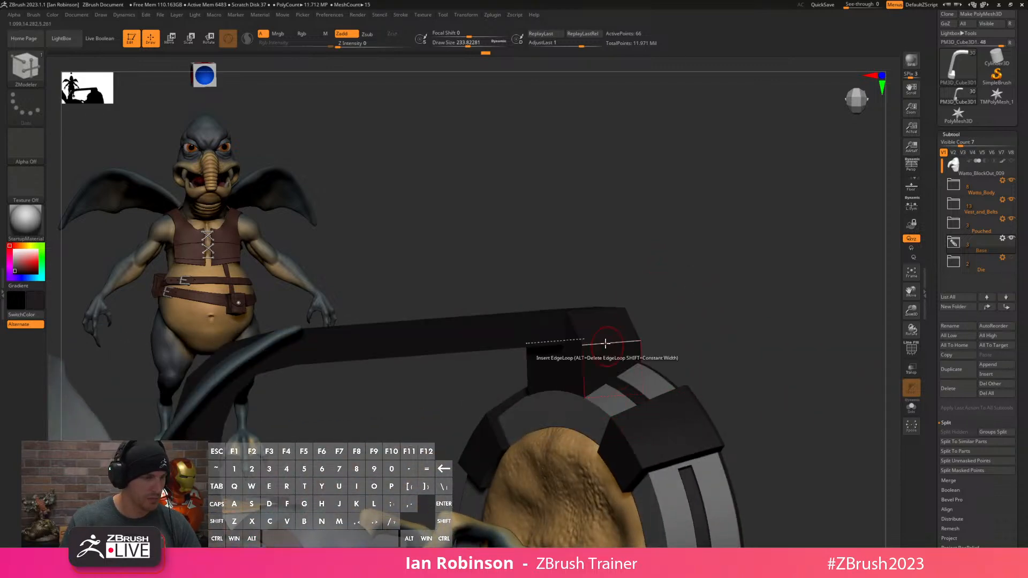
click(54, 16)
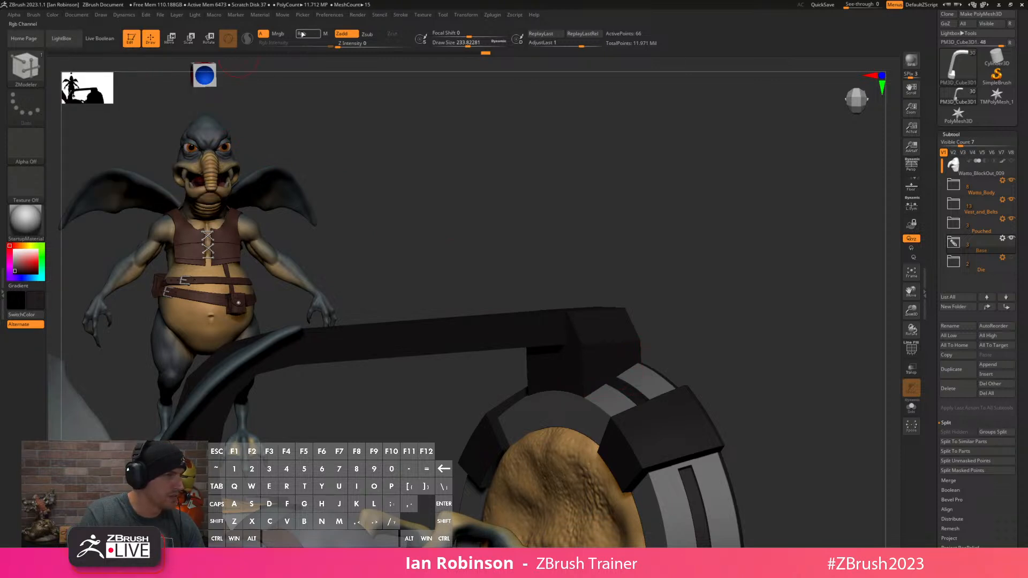
click(54, 15)
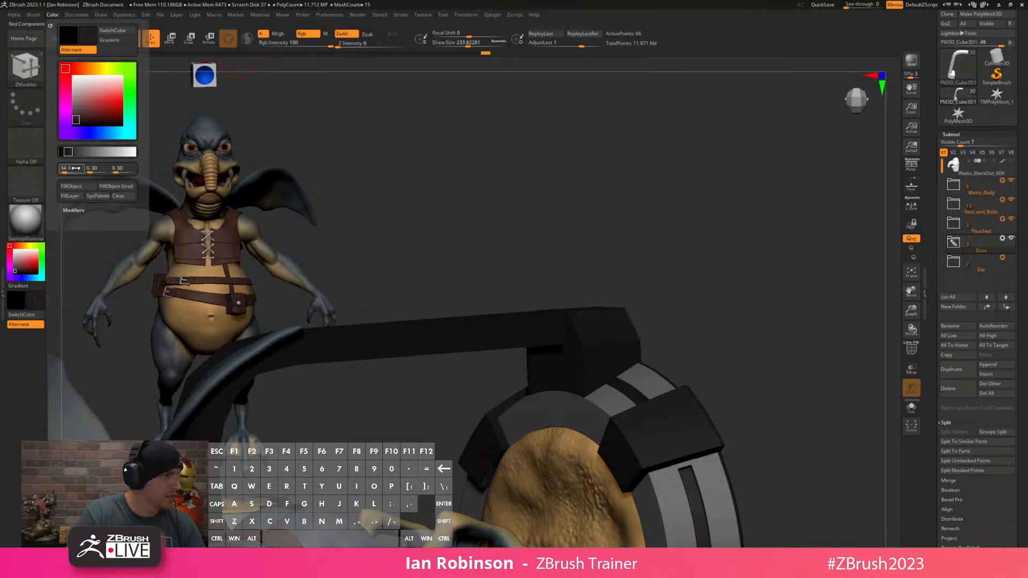
click(77, 187)
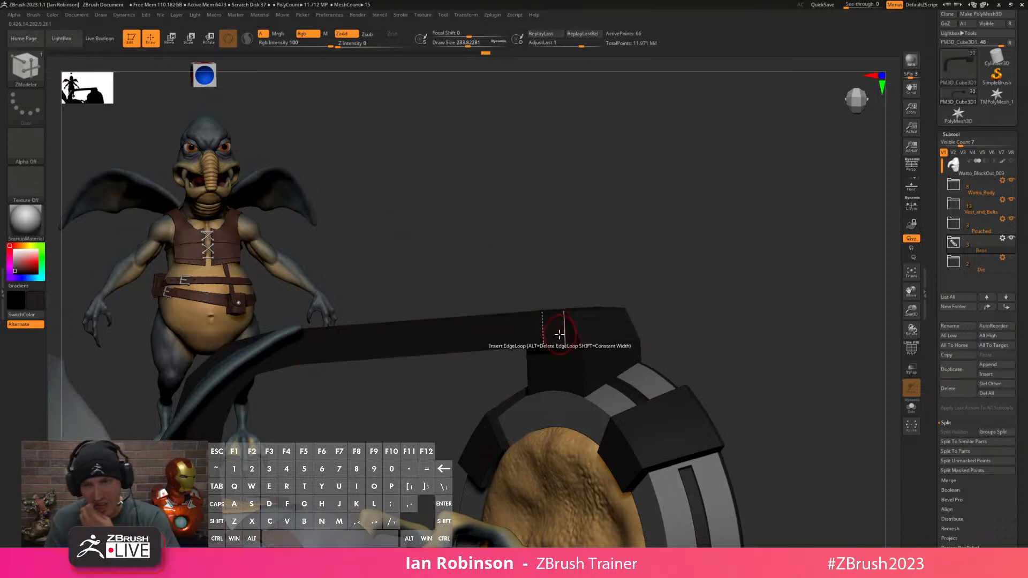
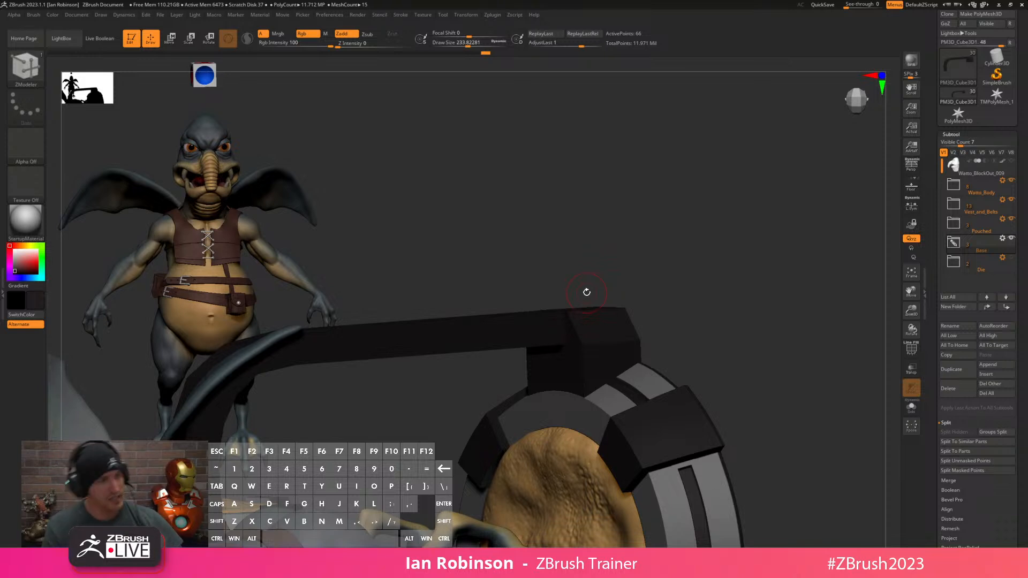
Show the support arm's polyframe, reduce the draw size to about 124 and nudge the outer points of its bend.
mouse_move(763, 246)
mouse_down()
mouse_move(782, 181)
mouse_move(780, 259)
mouse_move(743, 267)
mouse_move(776, 255)
mouse_up()
alt+drag(682, 199, 785, 200)
drag(647, 179, 683, 190)
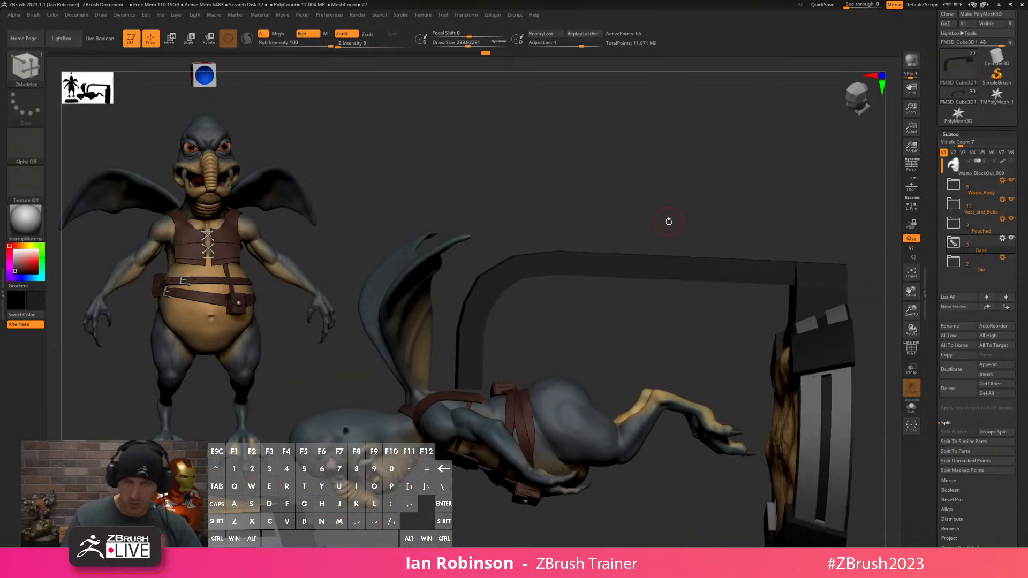
drag(668, 214, 577, 230)
key(shift+f)
drag(564, 168, 556, 221)
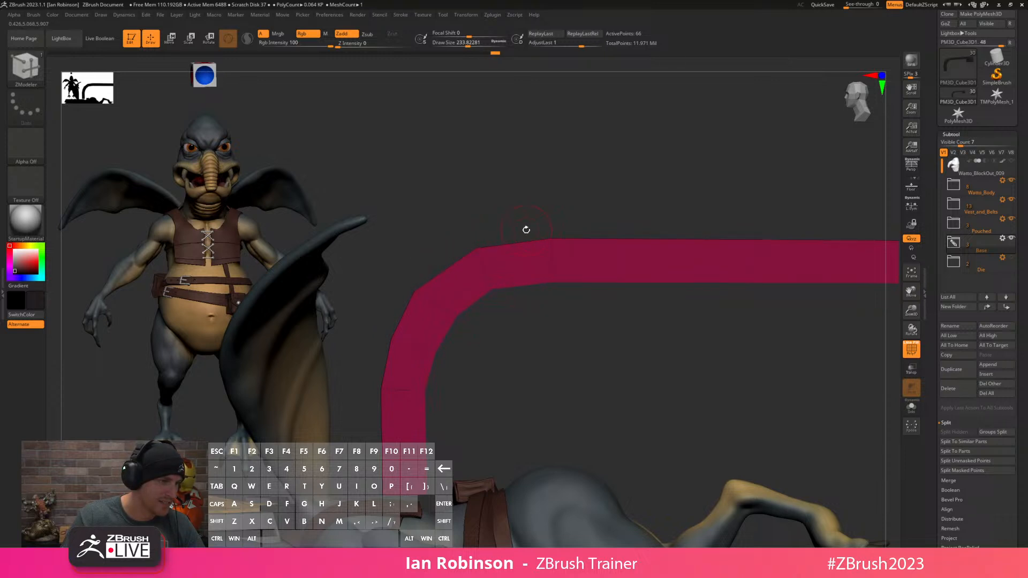
key(s)
drag(416, 285, 415, 275)
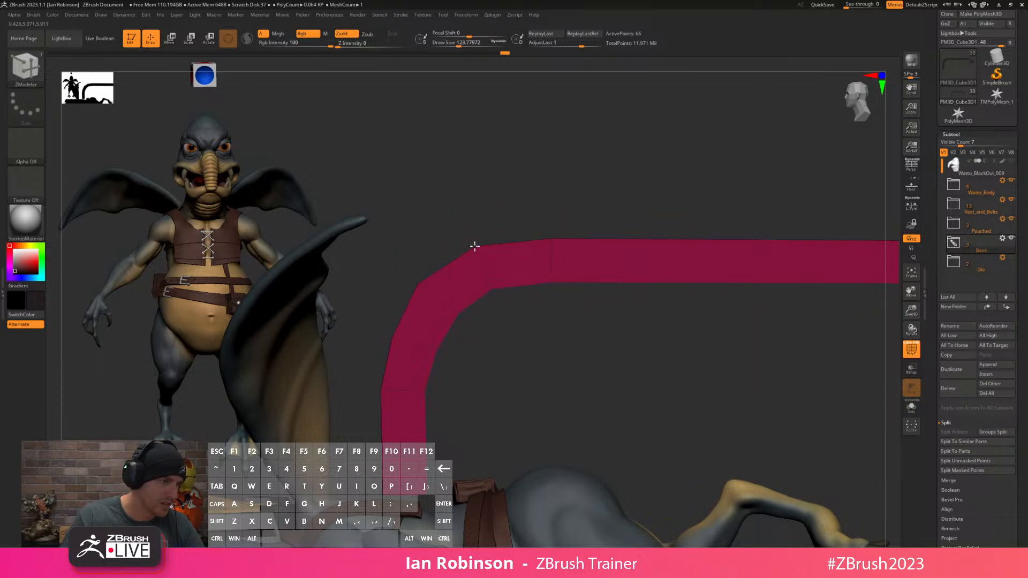
drag(472, 246, 473, 246)
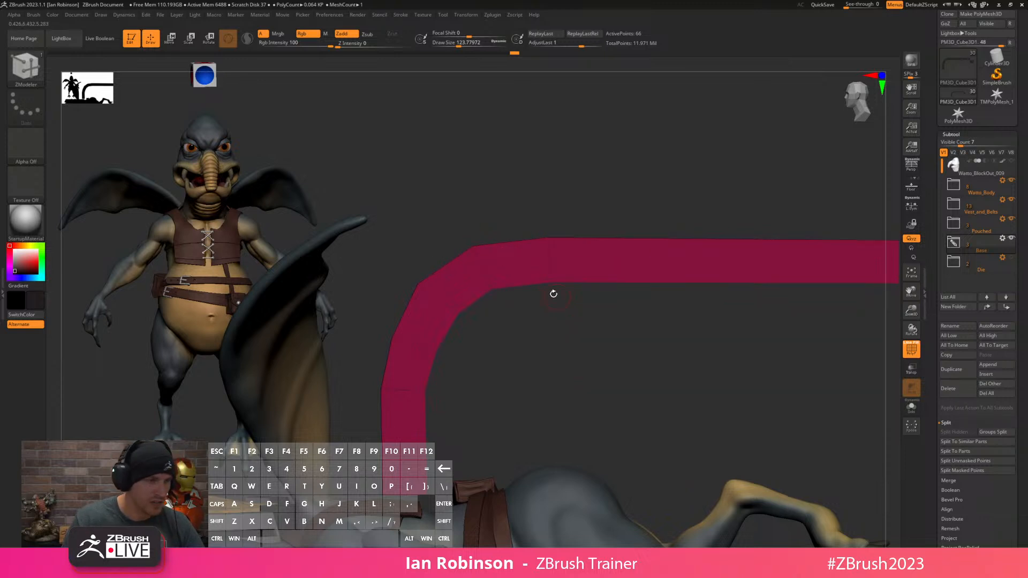
Insert supporting edge loops with ZModeler close to the long borders and the wing-side end of the support arm.
key(space)
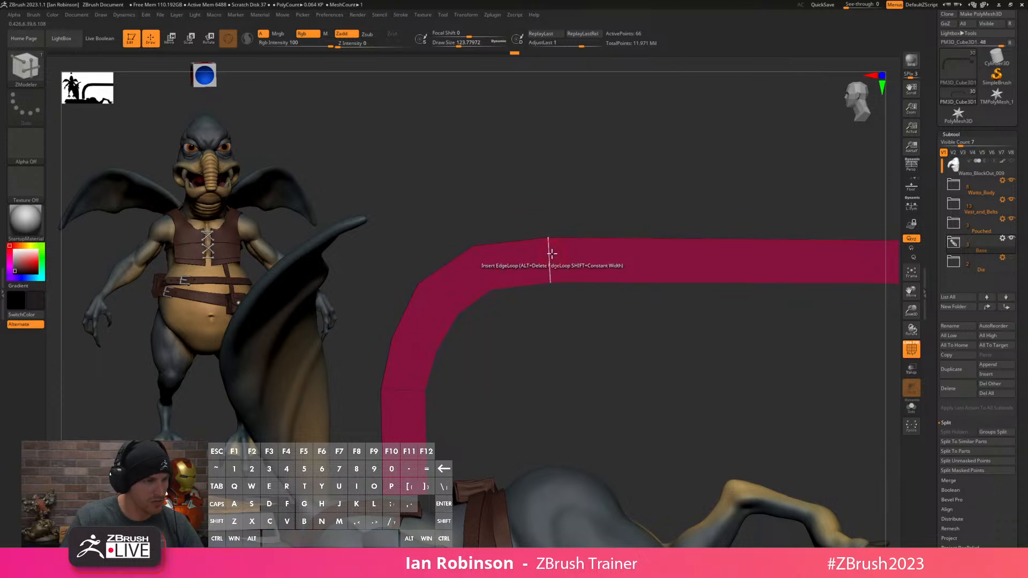
click(550, 241)
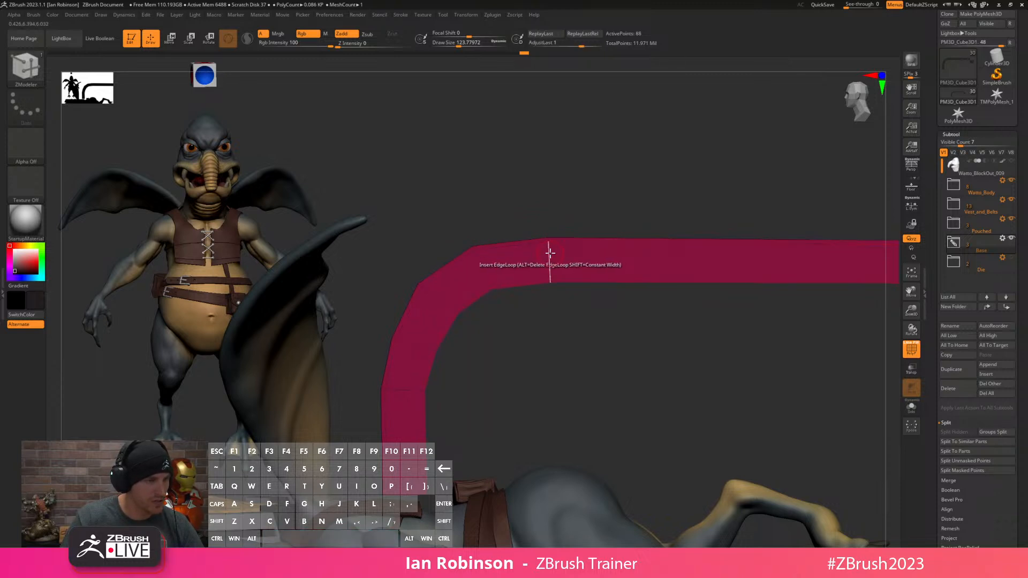
alt+drag(550, 368, 605, 252)
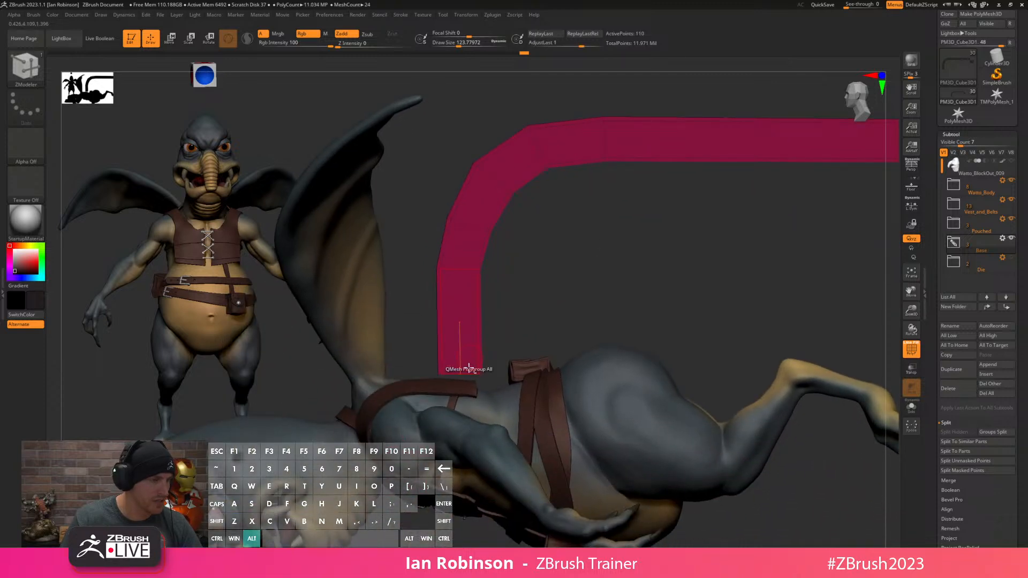
alt+drag(473, 379, 475, 412)
click(460, 164)
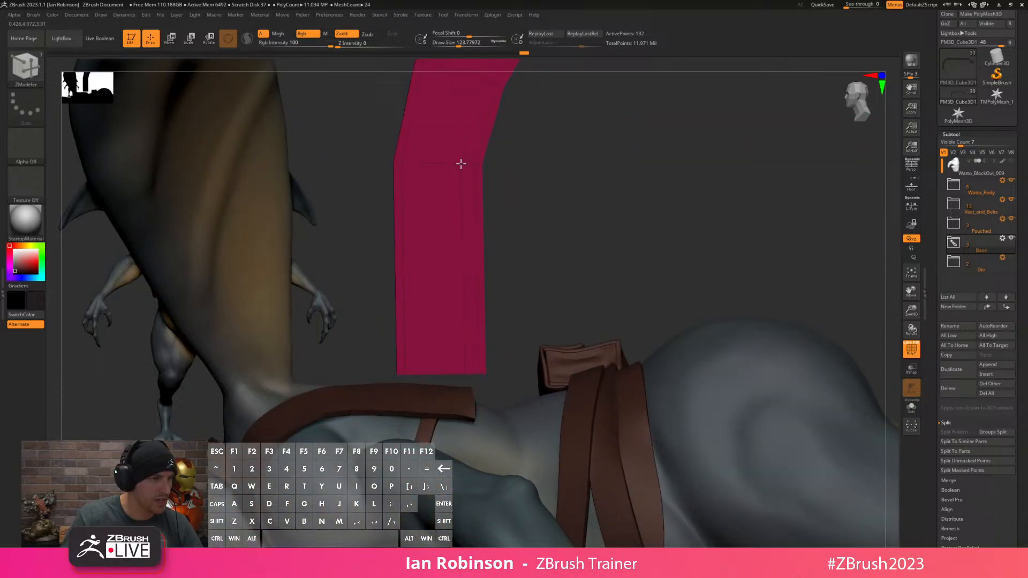
click(476, 298)
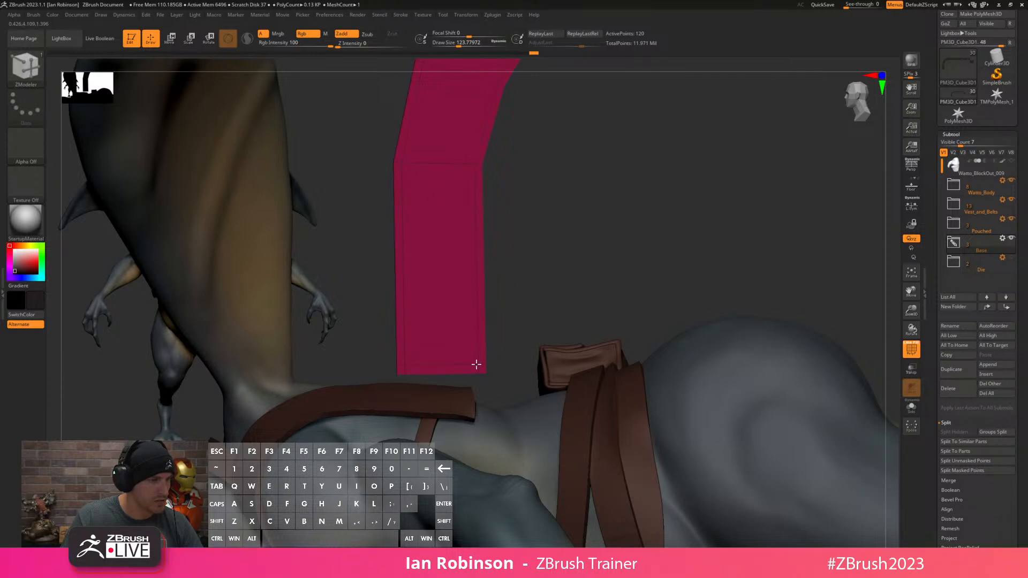
Isolate the support arm with Solo and bring its open end face into view.
click(911, 408)
alt+drag(735, 374, 737, 300)
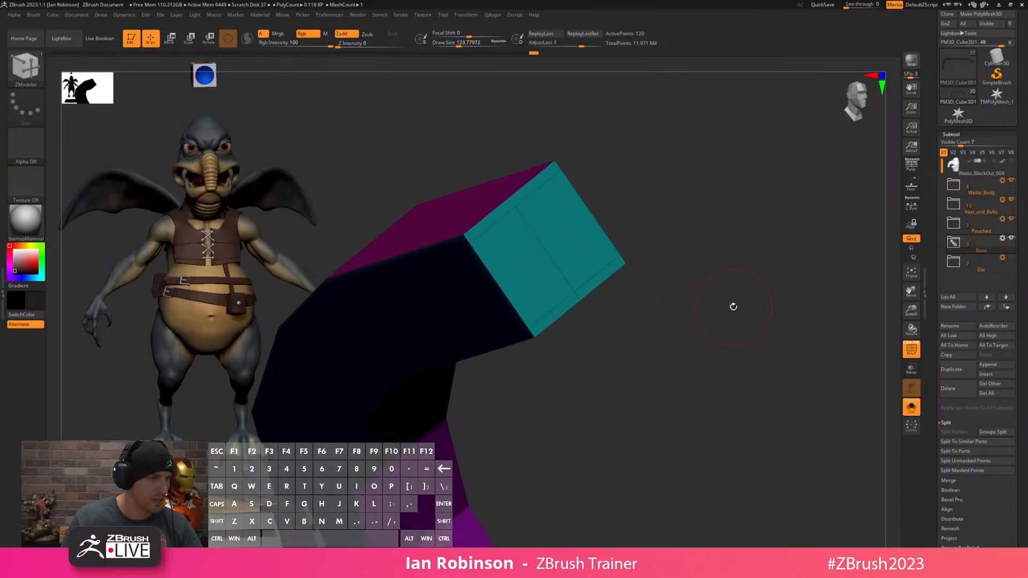
Insert edge loops near the side borders of the arm's end face and inspect how they run through the foot.
click(538, 251)
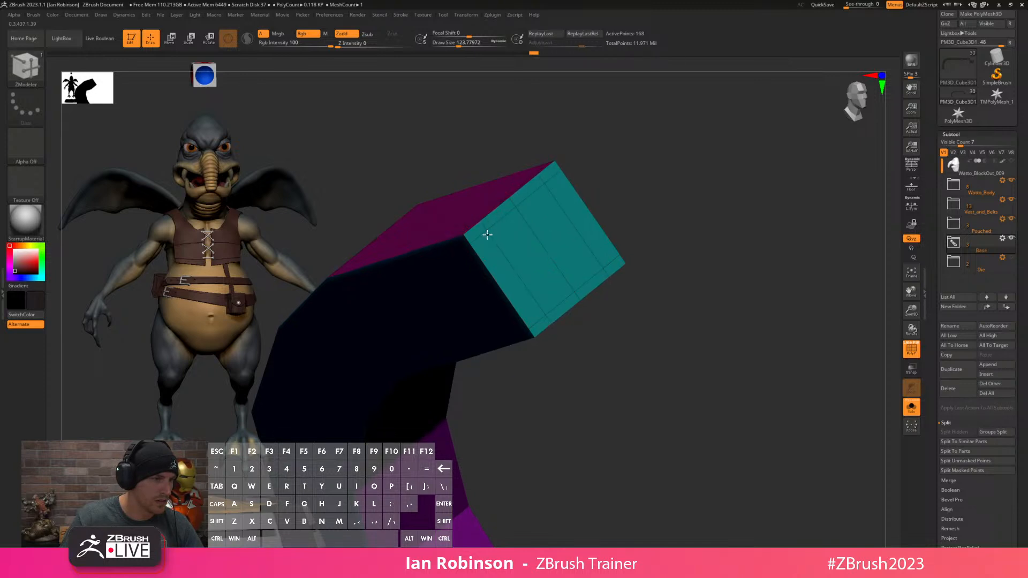
drag(736, 214, 632, 277)
alt+right_drag(632, 277, 637, 205)
right_drag(640, 287, 675, 410)
right_drag(631, 353, 656, 372)
right_drag(667, 252, 643, 266)
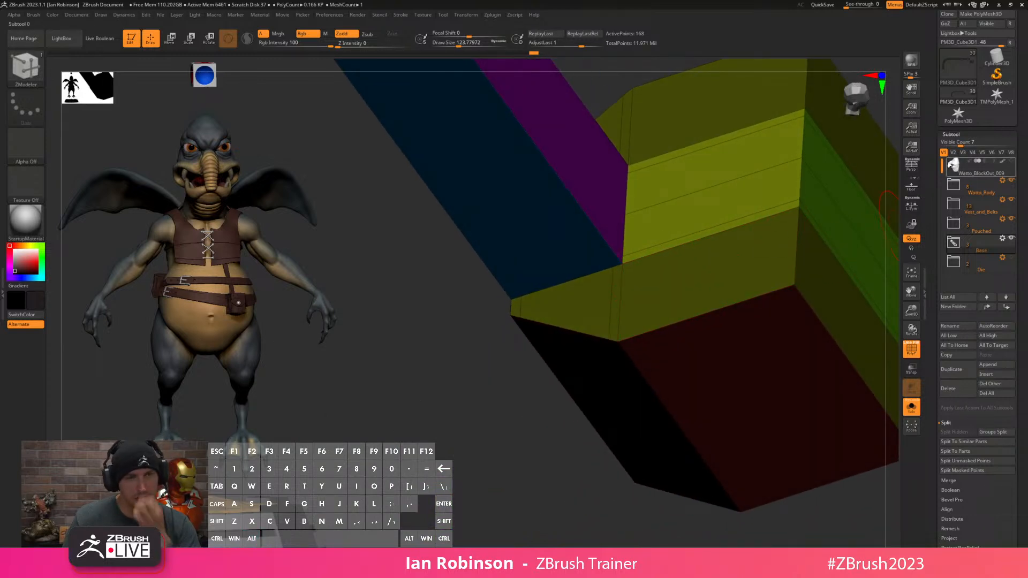
Undo the edge loops inserted along the support arm and check the plain arm and foot block.
key(ctrl+z)
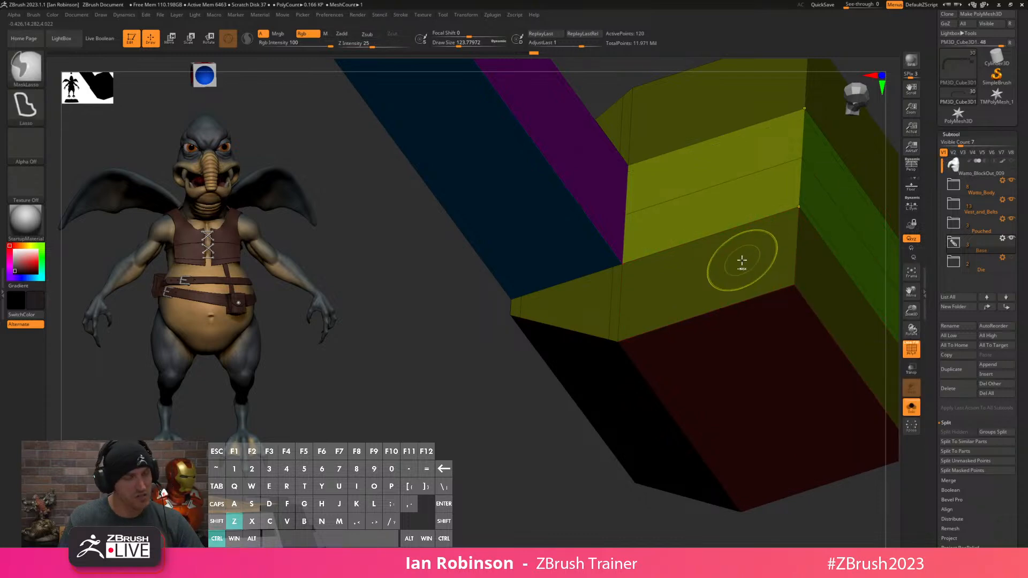
key(ctrl+z)
right_drag(723, 281, 726, 286)
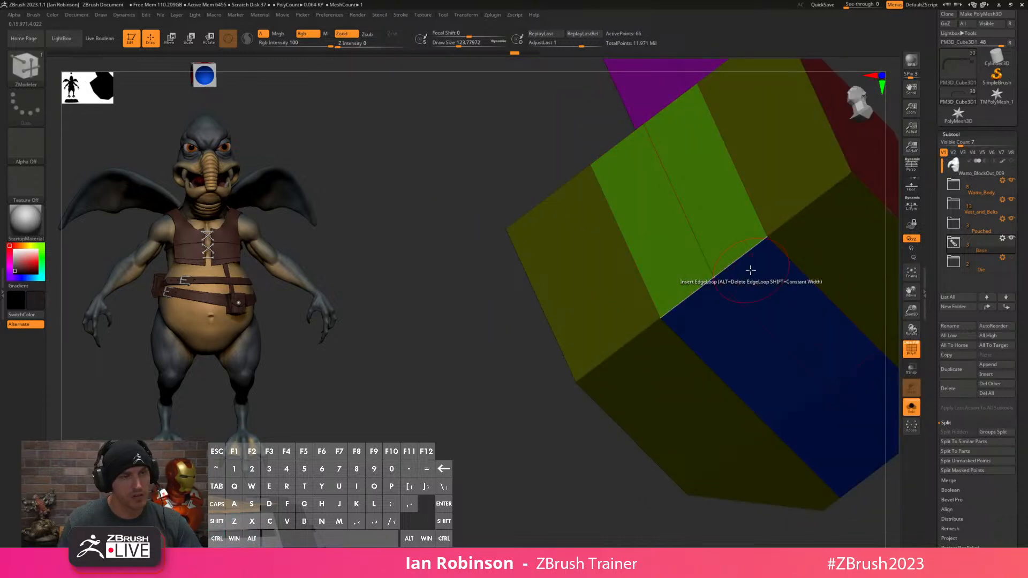
alt+drag(546, 445, 615, 393)
key(shift+f)
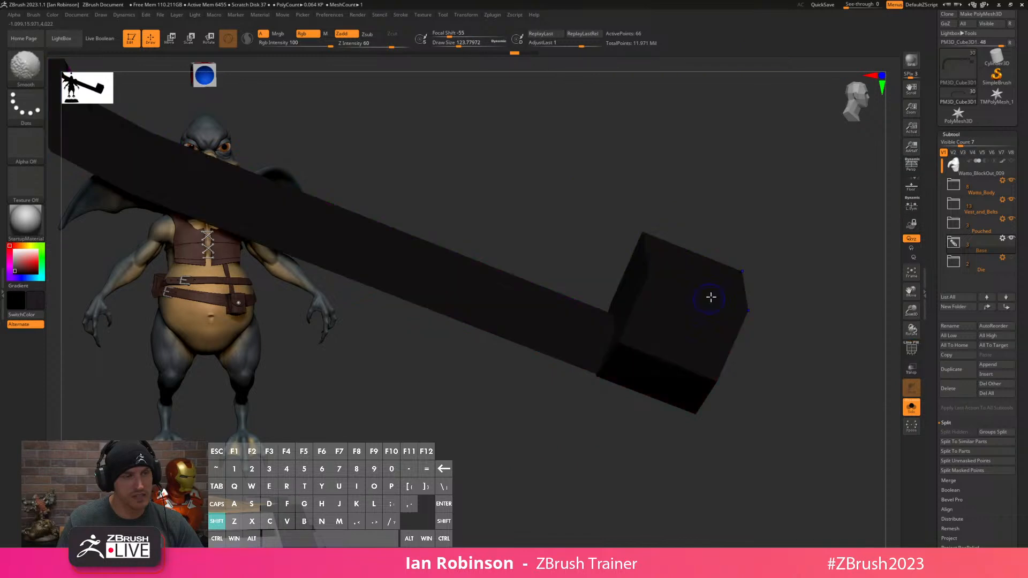
drag(799, 211, 749, 264)
key(shift+f)
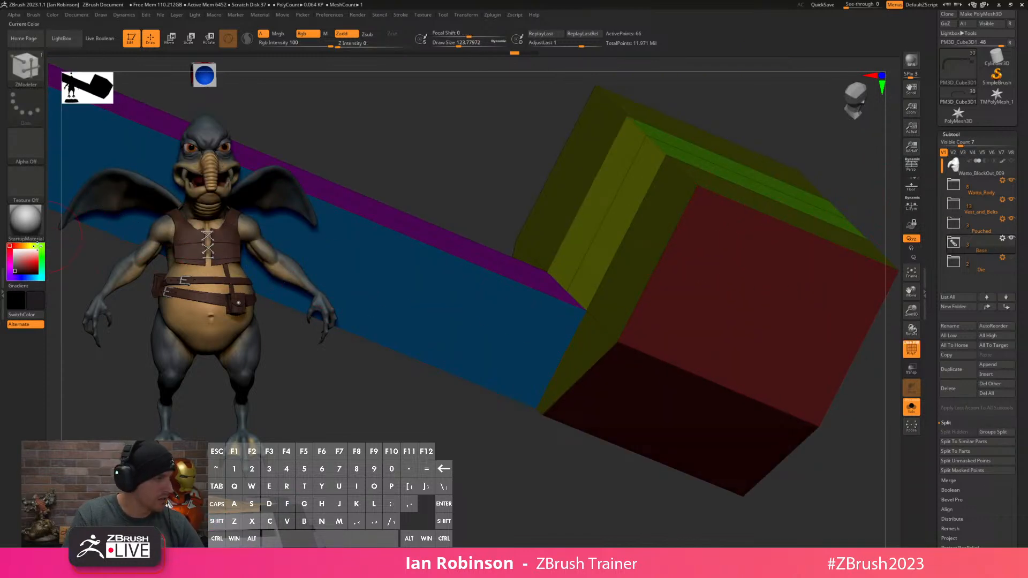
Expand the Base subtool folder and fill the support arm with white.
click(956, 245)
key(shift+f)
ctrl+right_drag(734, 308, 705, 276)
key(shift+f)
right_drag(762, 204, 728, 211)
key(shift+f)
key(shift+f)
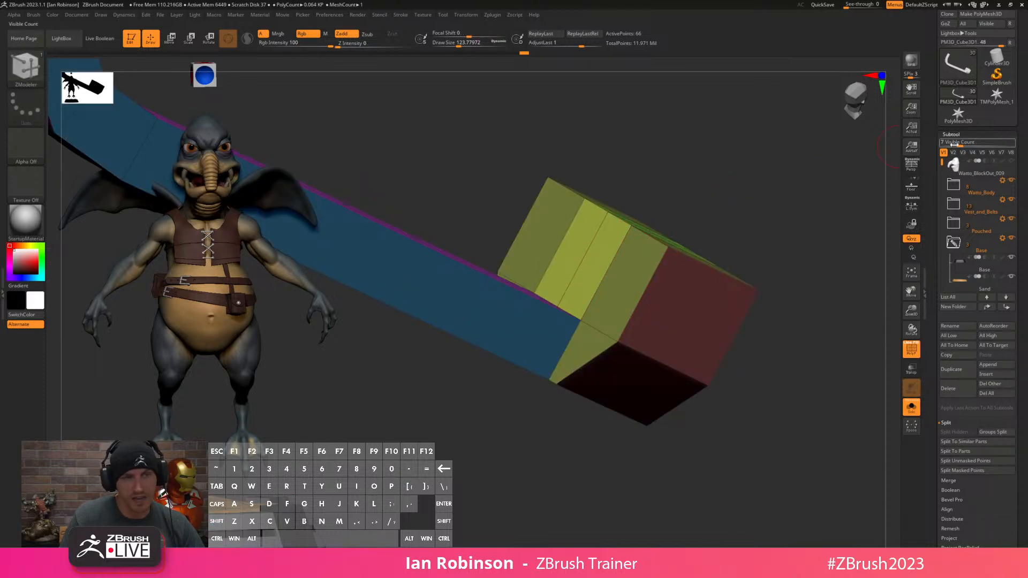
Open the geometry's Crease settings and crease the support arm by polygroup with Crease PG.
click(956, 135)
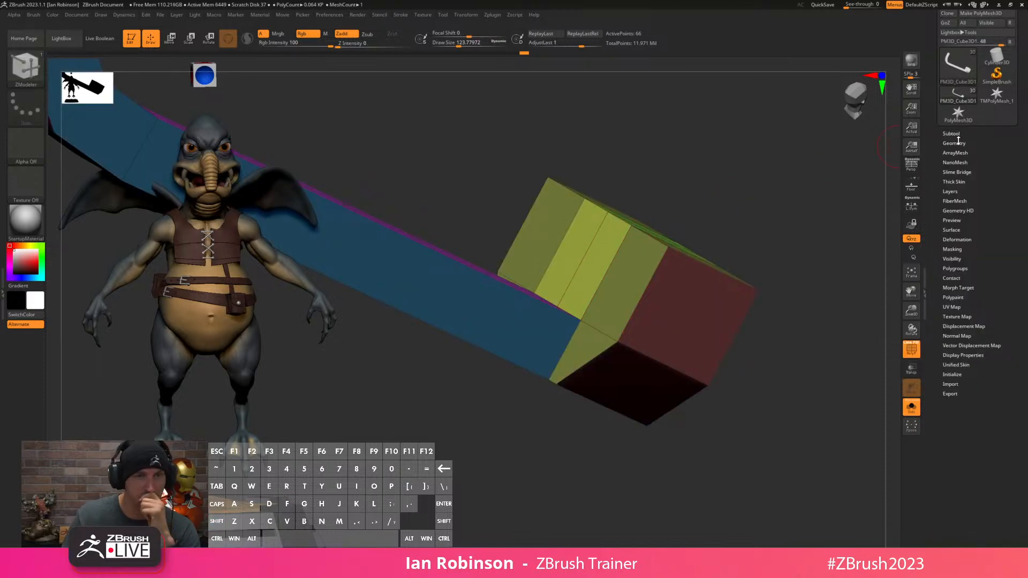
click(959, 143)
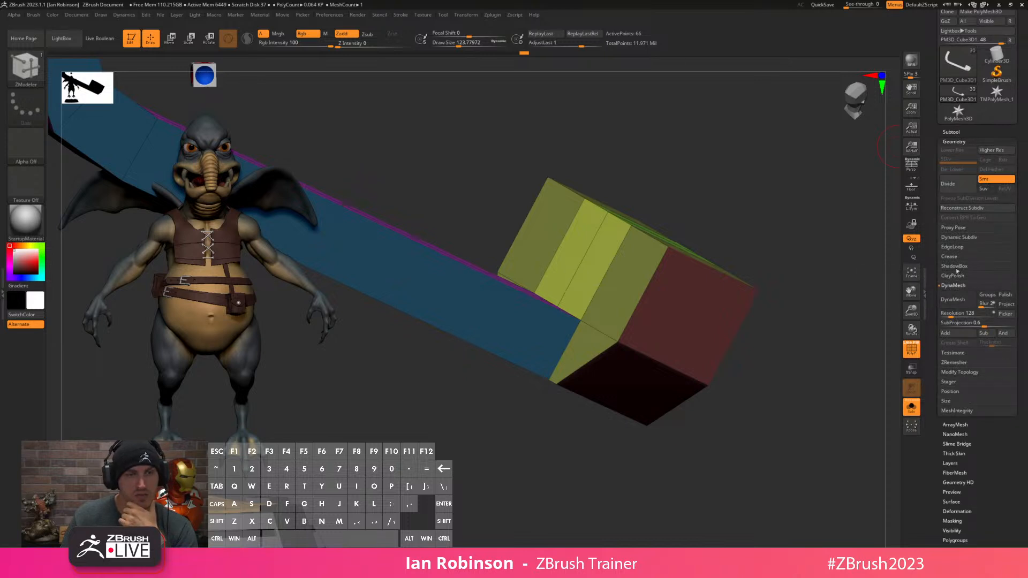
click(950, 256)
click(951, 295)
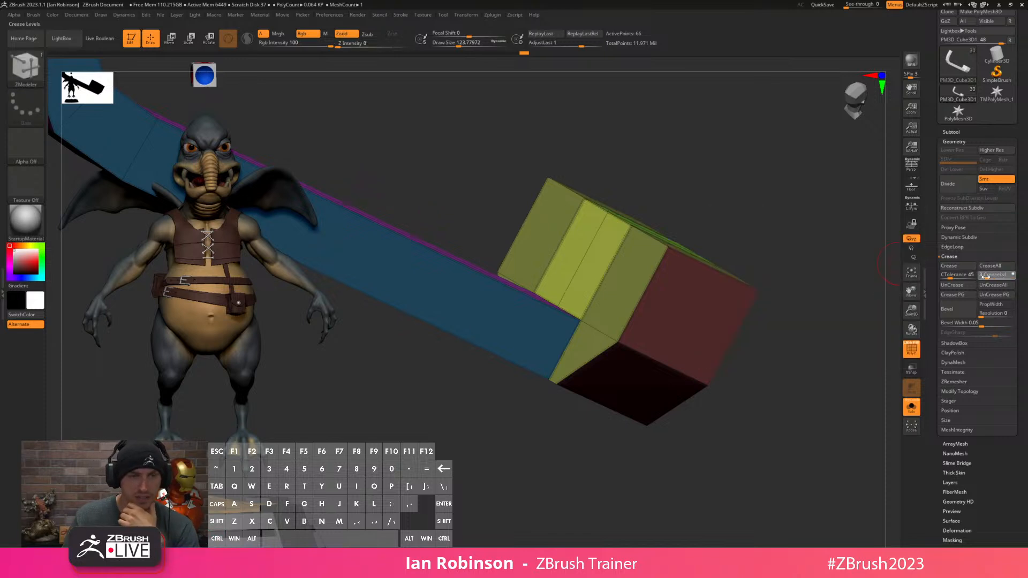
Set the ZModeler edge action to Crease and rework the creases along the foot block's polygroup borders.
drag(727, 231, 771, 340)
alt+right_drag(606, 175, 645, 276)
key(space)
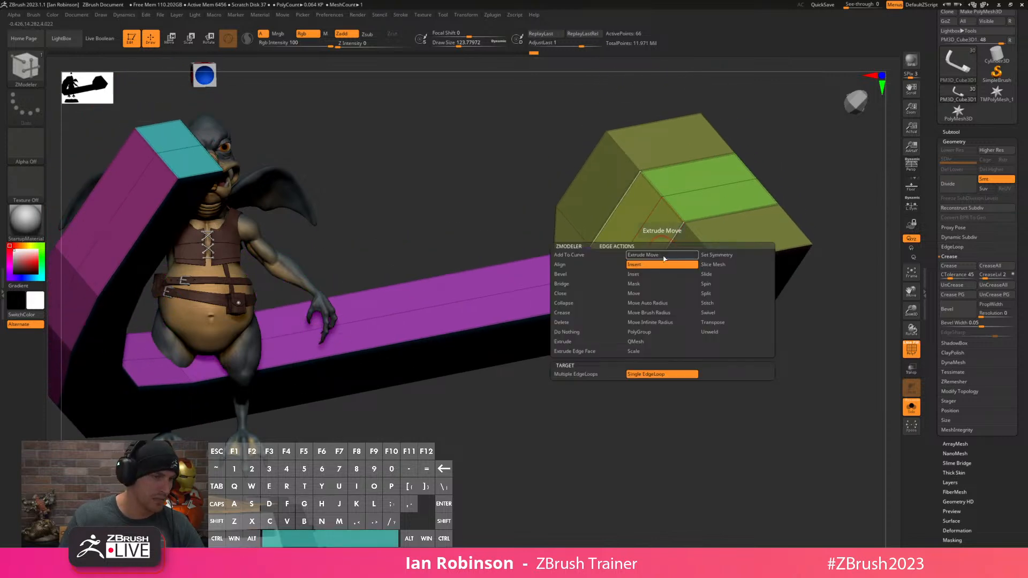
click(569, 312)
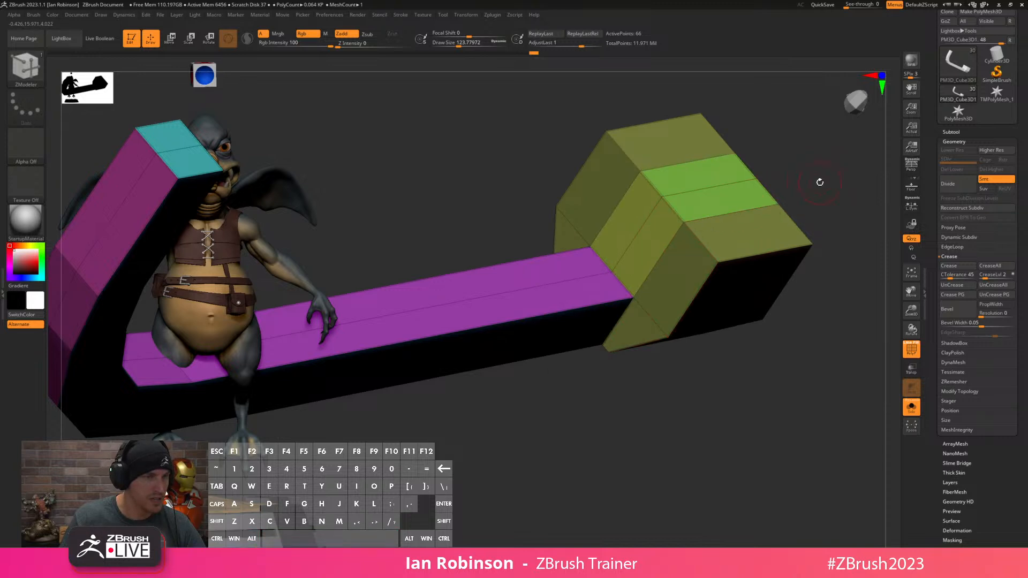
click(709, 217)
mouse_move(775, 238)
right_down()
mouse_move(749, 242)
mouse_move(778, 251)
right_up()
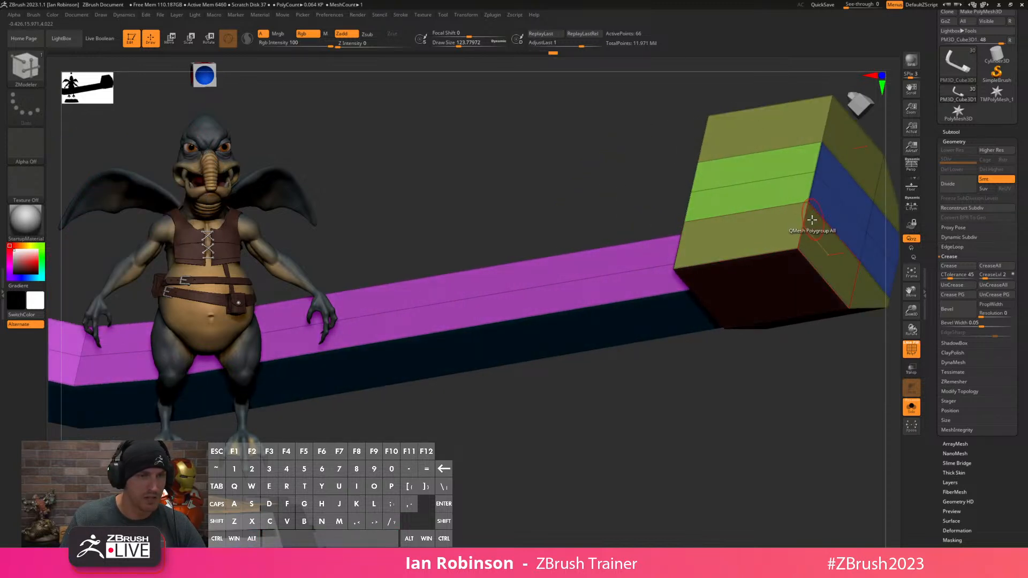
drag(762, 259, 741, 368)
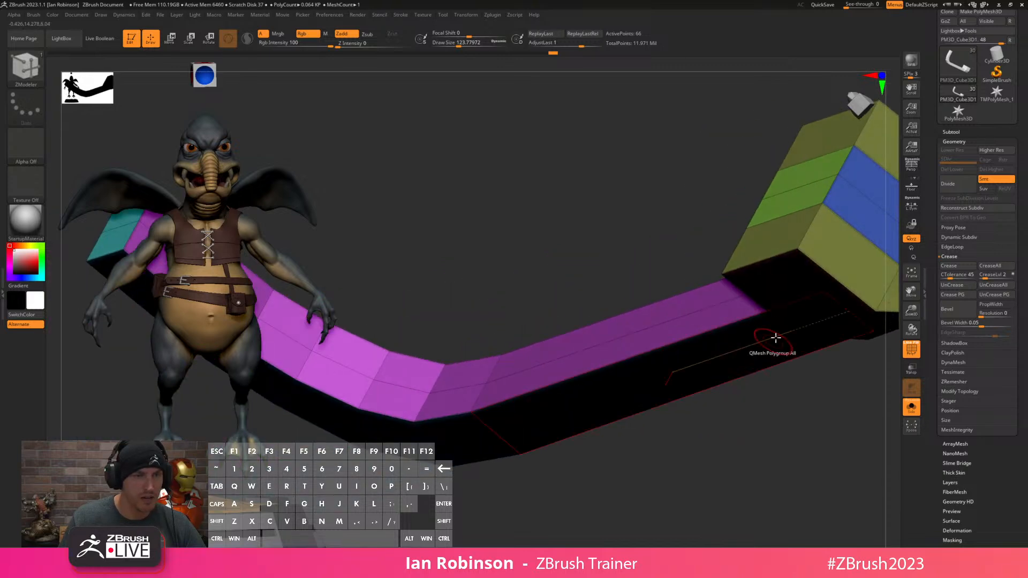
drag(868, 228, 746, 258)
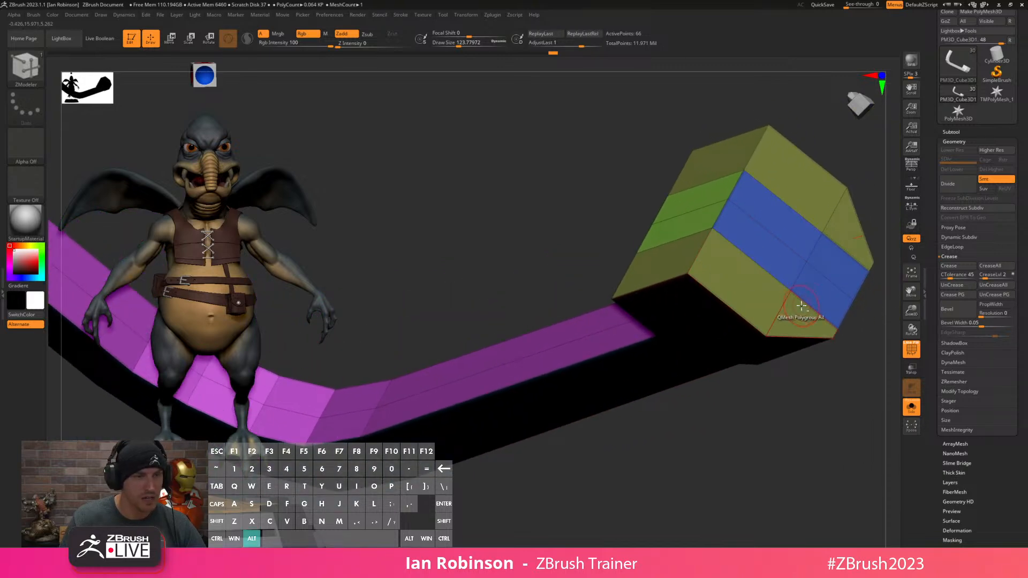
drag(810, 307, 777, 361)
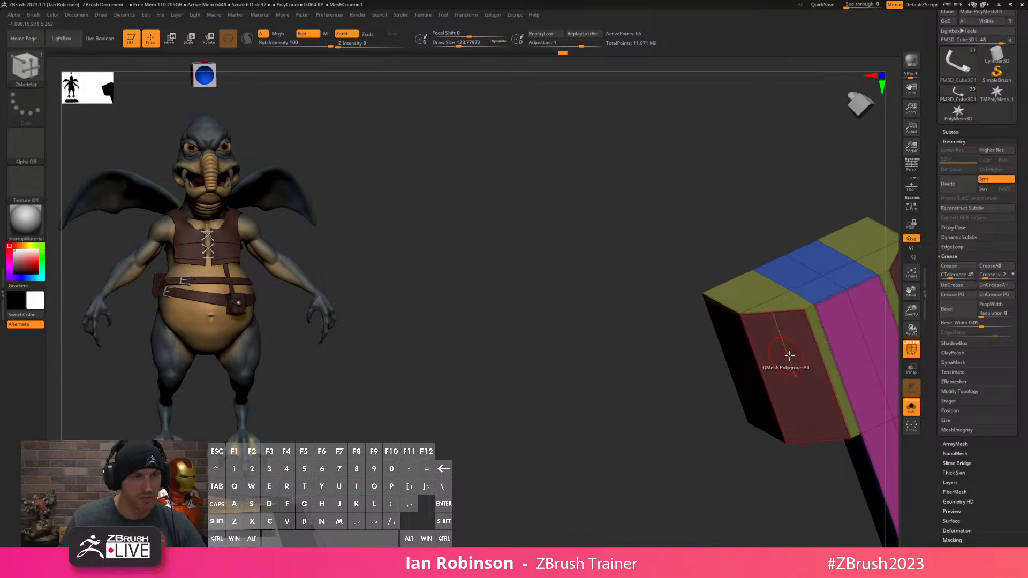
alt+drag(697, 420, 507, 298)
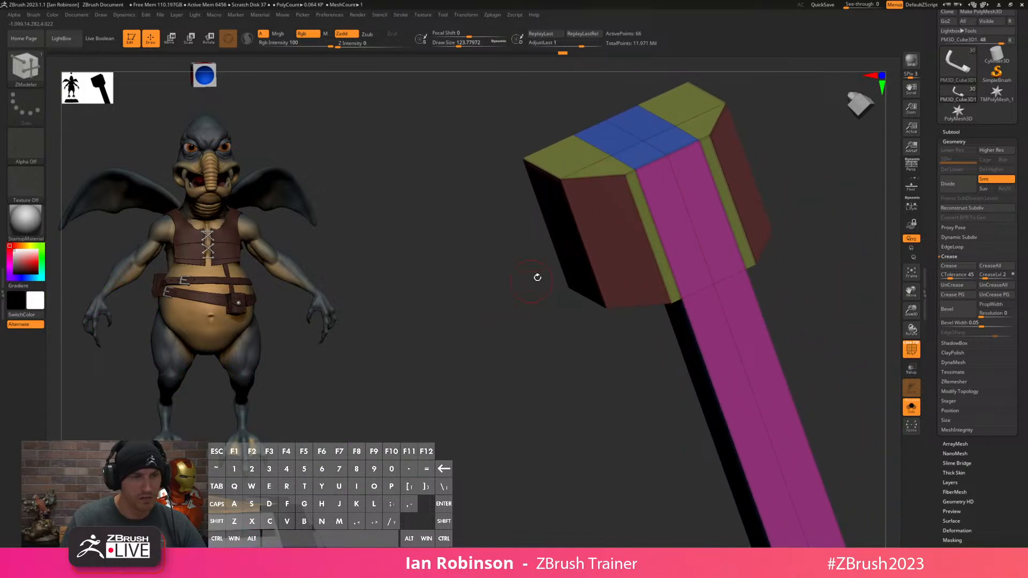
mouse_move(787, 280)
mouse_down()
mouse_move(815, 298)
mouse_move(797, 281)
mouse_up()
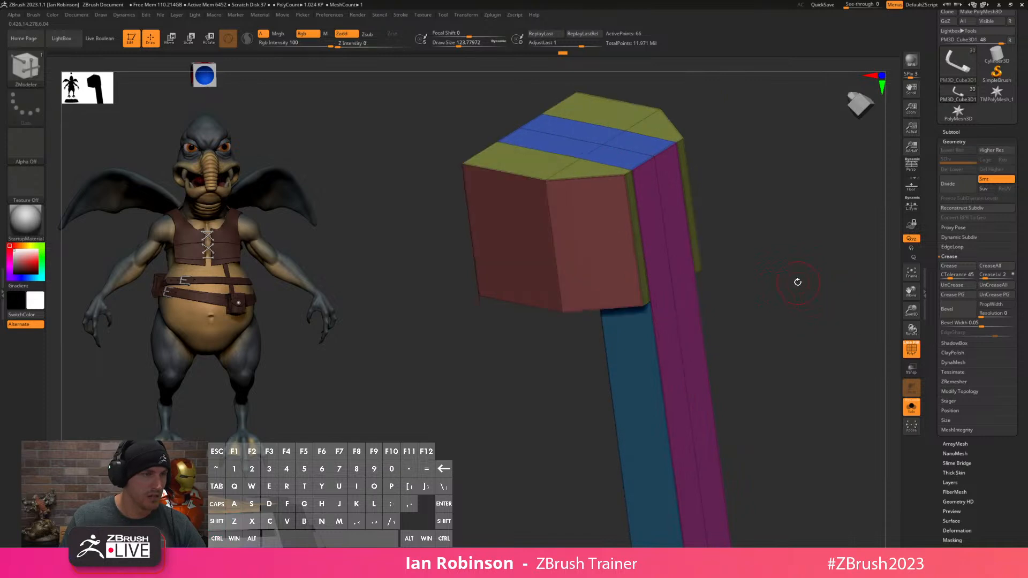
Regroup the support arm's polygons with Groups By Normals.
scroll(957, 147, down, 1)
click(956, 139)
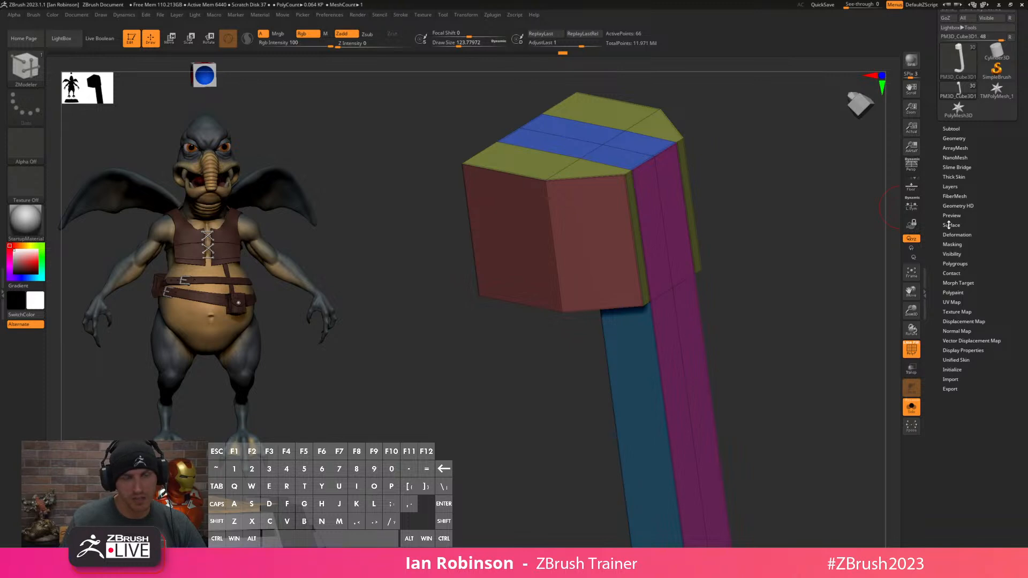
click(961, 138)
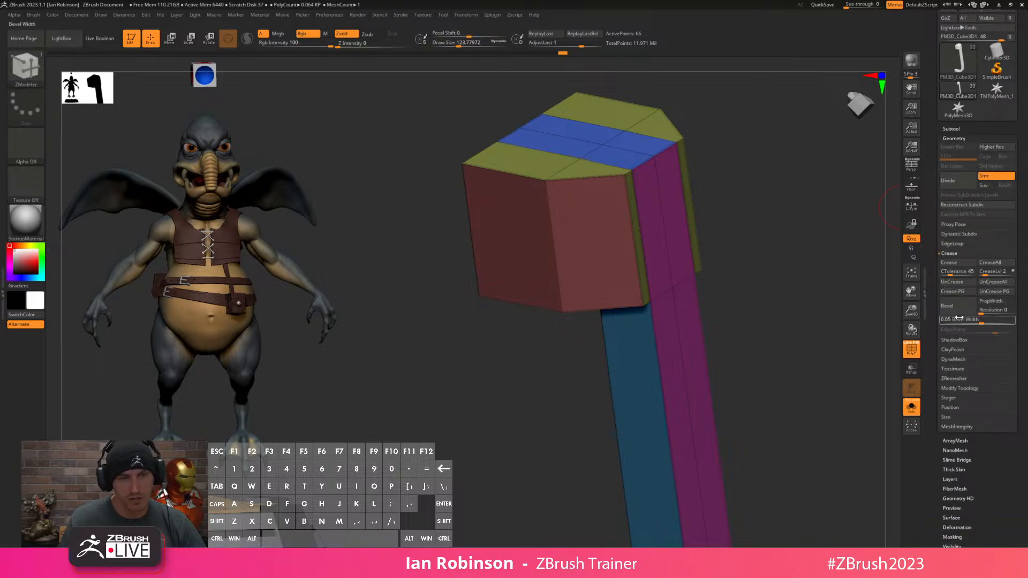
scroll(957, 210, down, 5)
click(956, 109)
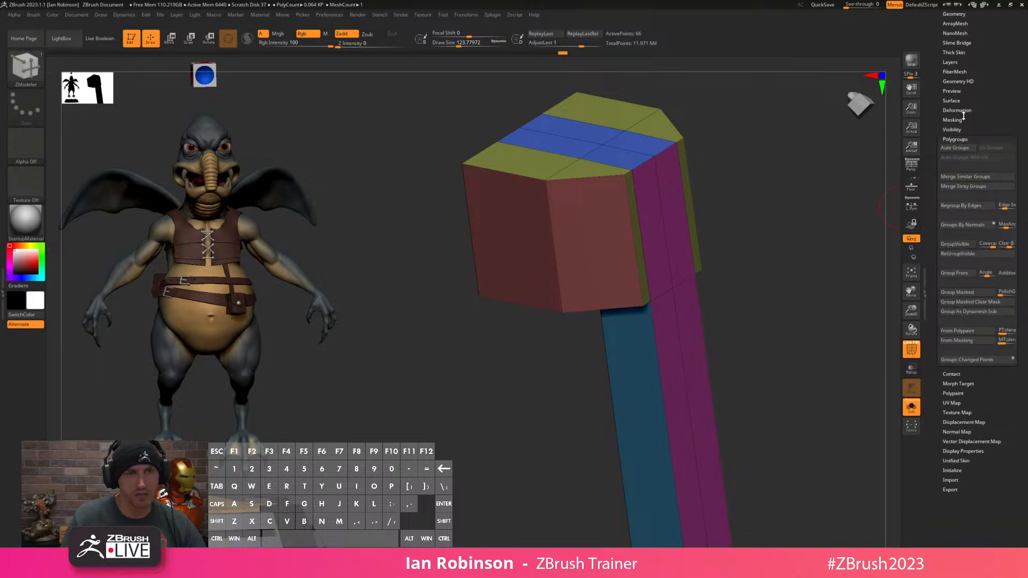
click(966, 186)
scroll(987, 211, up, 5)
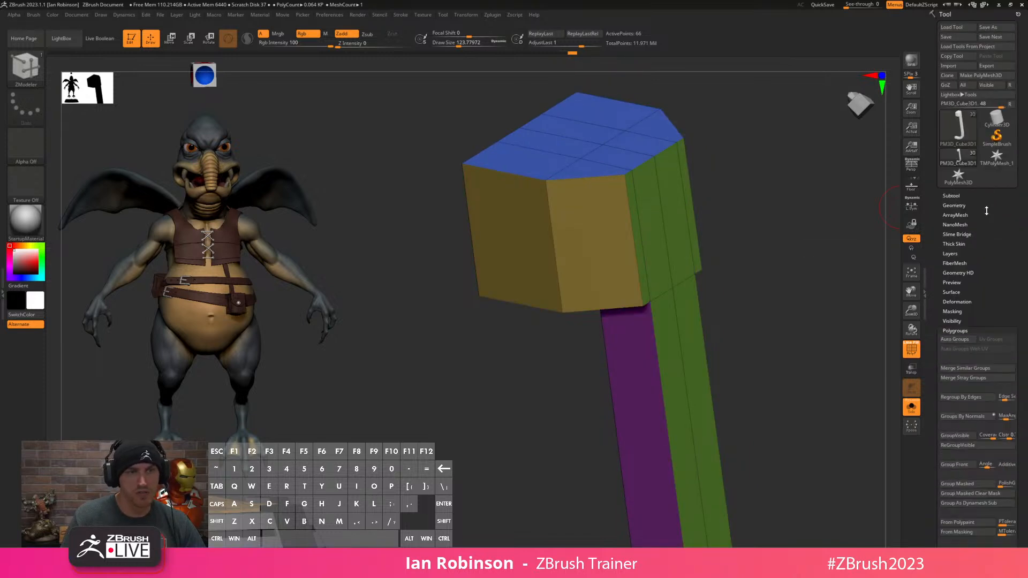
Reopen the geometry settings, divide the support arm twice and inspect its creased edges without polyframe.
click(956, 203)
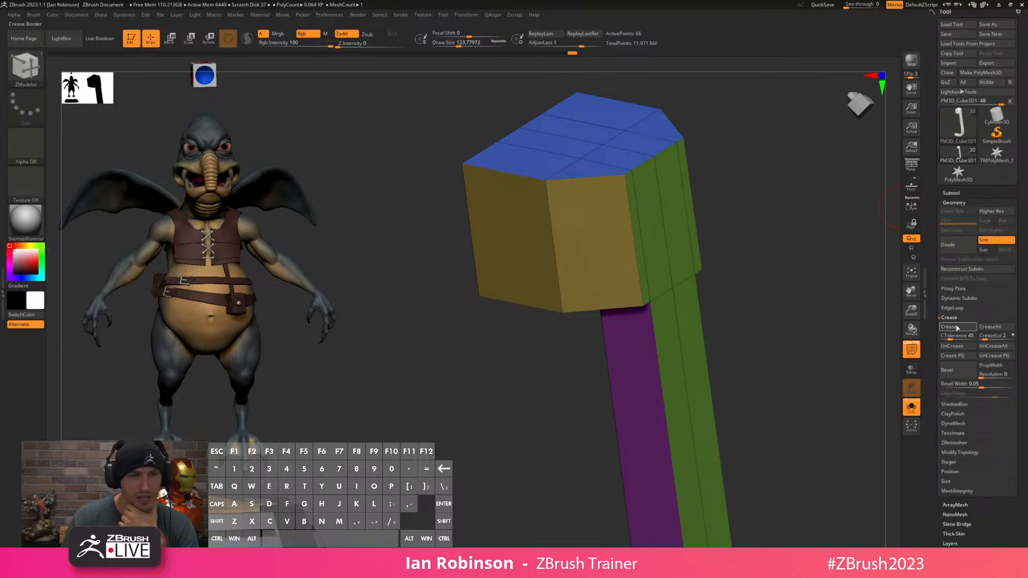
mouse_move(803, 224)
mouse_down()
mouse_move(771, 190)
mouse_move(785, 234)
mouse_up()
key(shift+f)
key(ctrl+d)
key(ctrl+d)
drag(769, 282, 769, 257)
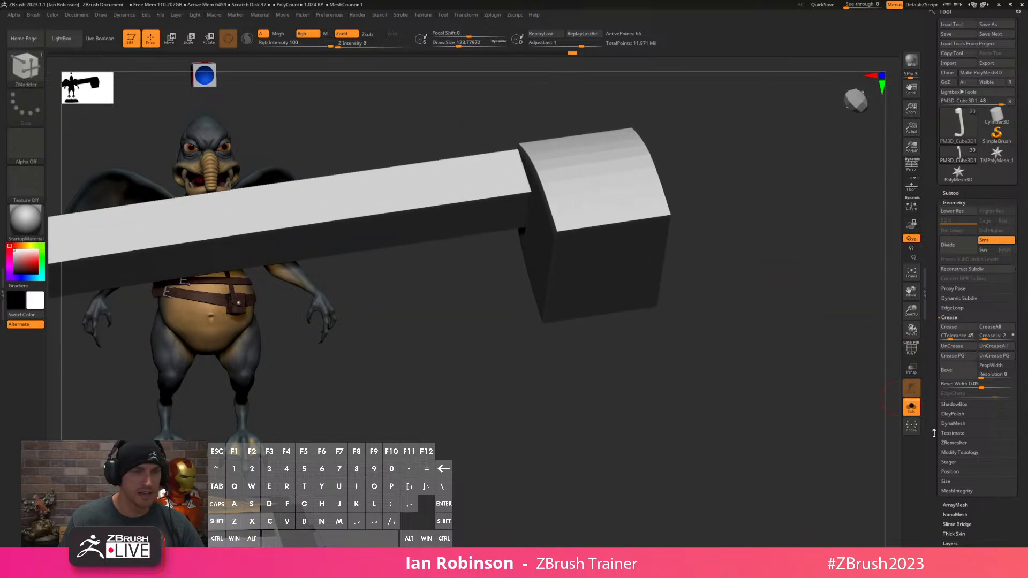
shift+drag(822, 353, 746, 279)
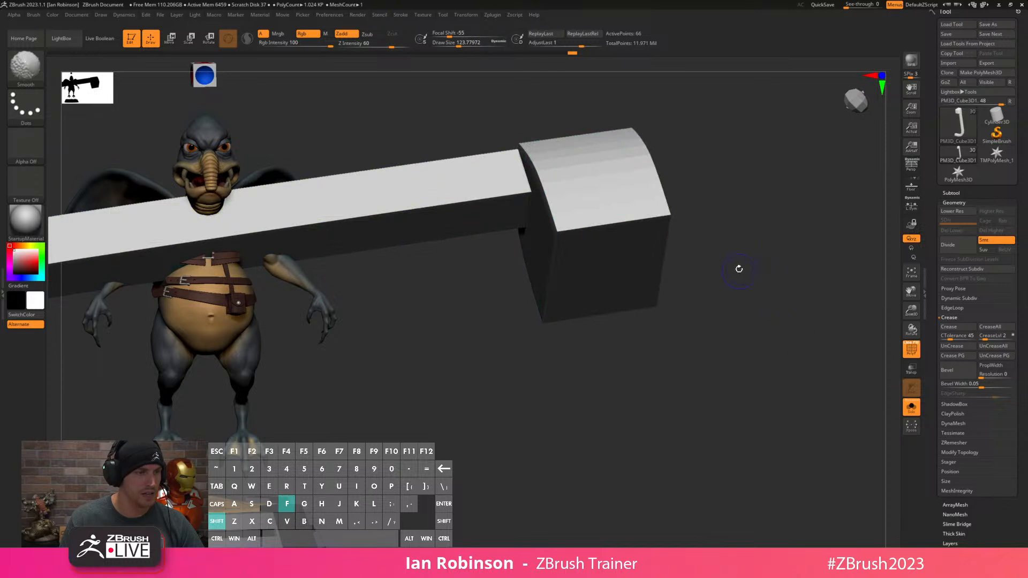
Divide the support arm up to subdivision level 4 and examine how the foot block's creased edges soften without polyframe.
key(shift+f)
key(ctrl+d)
key(b)
key(z)
key(m)
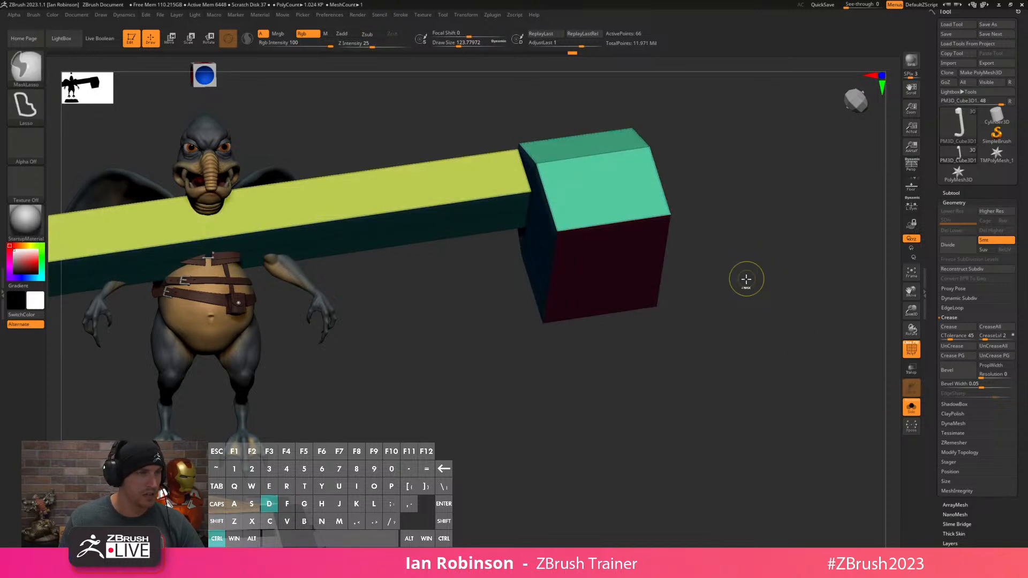
mouse_move(730, 232)
mouse_down()
mouse_move(790, 243)
mouse_move(689, 230)
mouse_move(666, 188)
mouse_up()
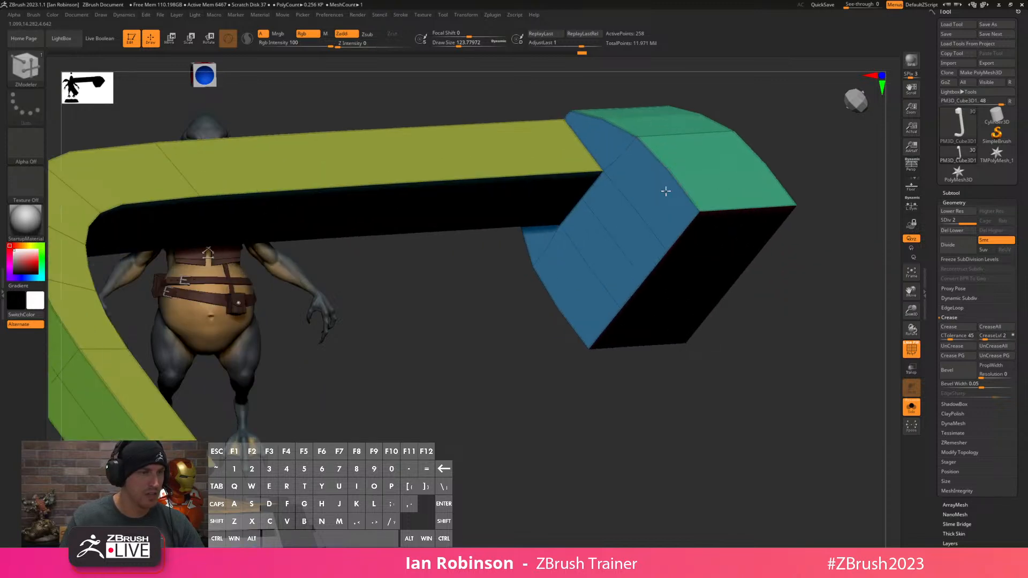
scroll(679, 236, up, 3)
key(shift+f)
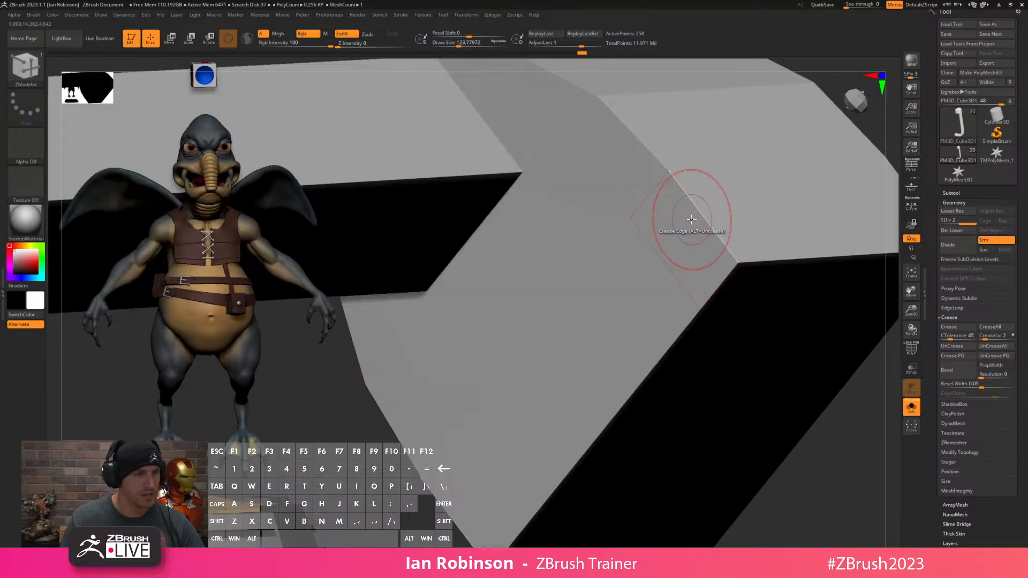
key(ctrl)
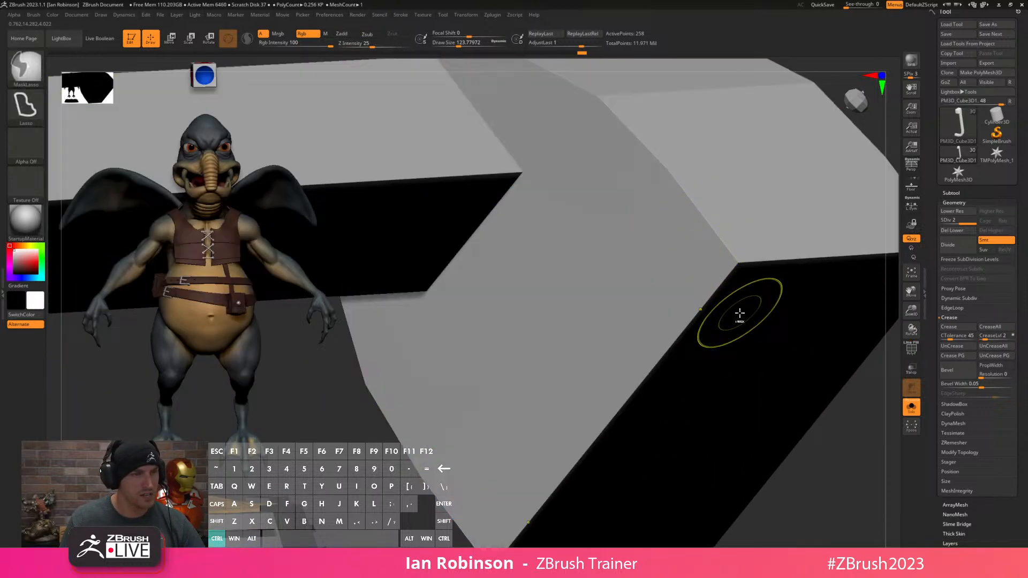
key(ctrl+d)
key(ctrl+d)
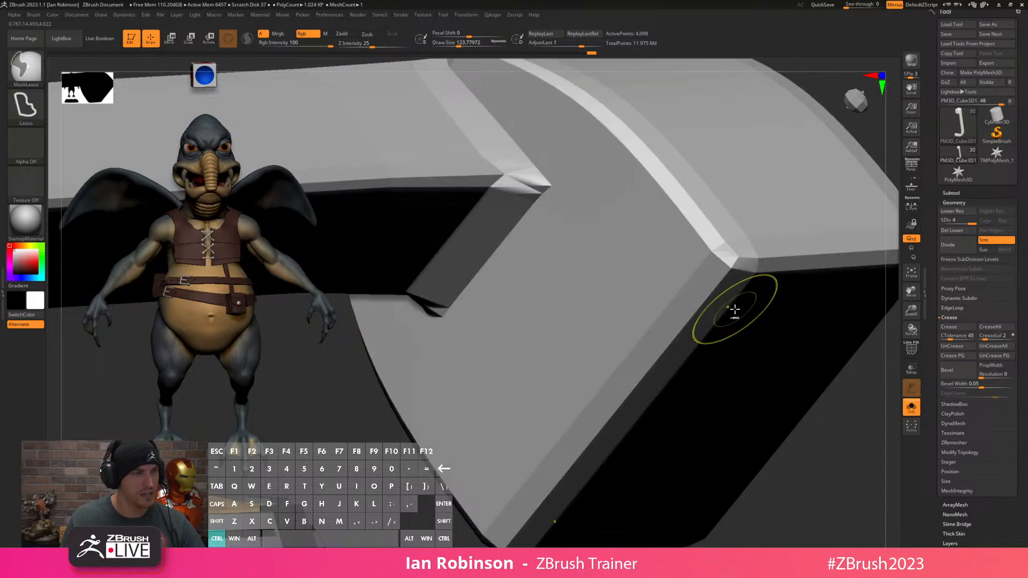
Undo the support arm's latest subdivision and show its polyframe again.
right_drag(693, 225, 652, 289)
alt+drag(631, 458, 672, 409)
key(ctrl+z)
key(shift+f)
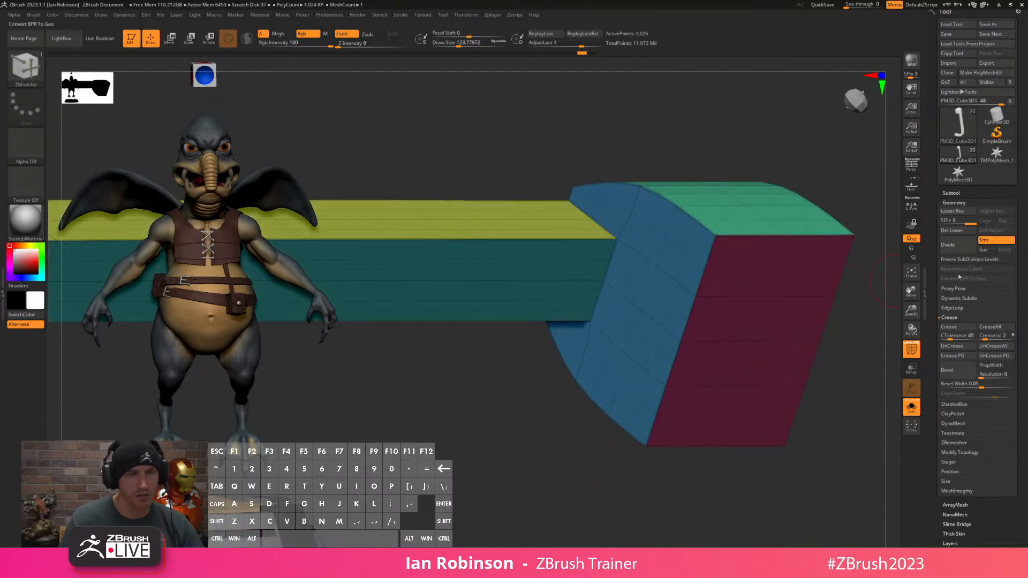
Set the crease level to 4, divide the support arm up to subdivision level 6 and hide its polyframe.
click(990, 260)
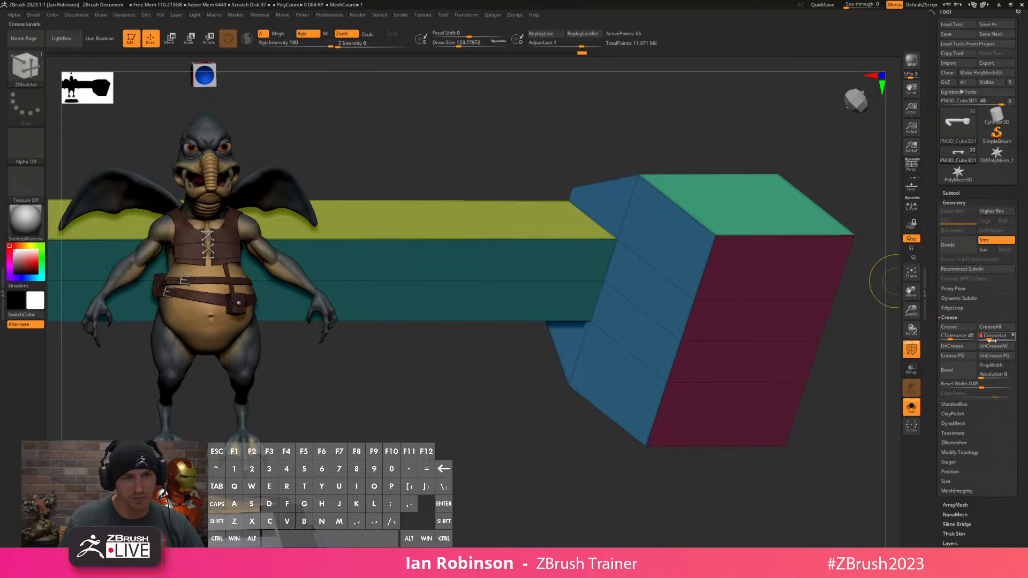
key(ctrl+d)
key(ctrl+d)
key(ctrl+d)
key(ctrl+d)
key(ctrl+d)
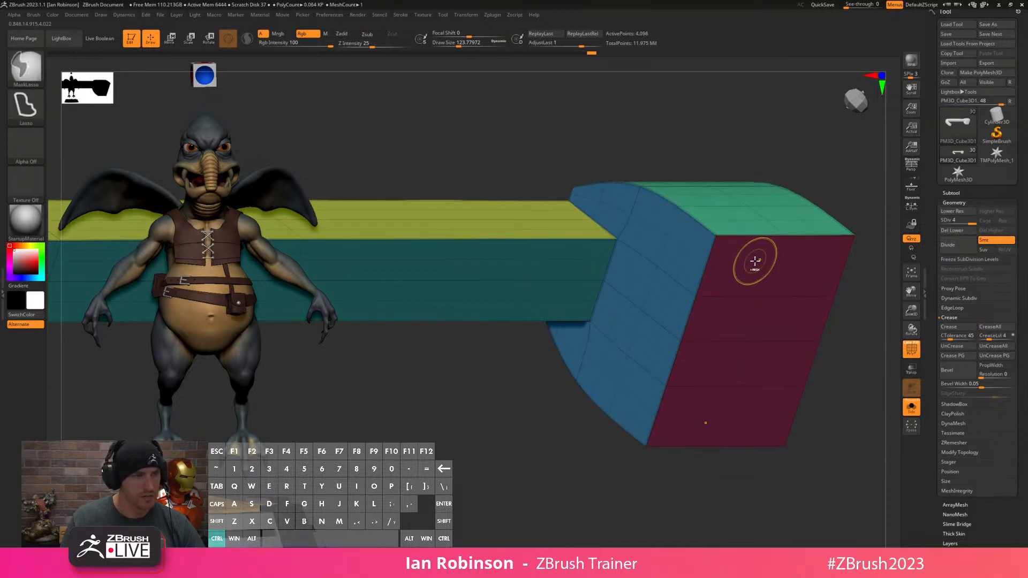
key(shift+f)
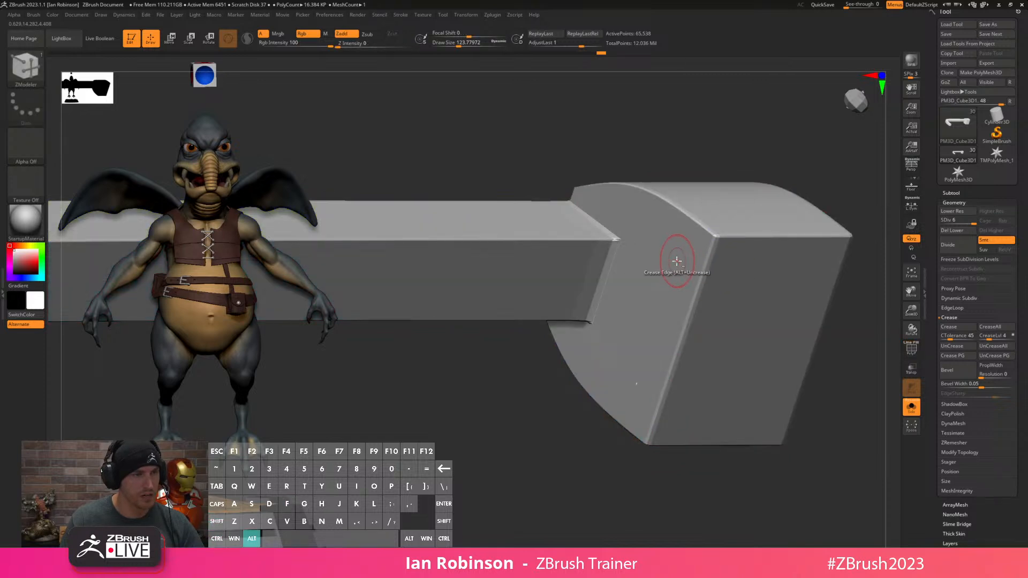
Leave solo mode, turn on the polypaint display for all subtools and view the full figure on its base.
alt+right_drag(677, 260, 612, 197)
mouse_move(747, 199)
right_down()
mouse_move(762, 192)
mouse_move(757, 206)
right_up()
right_drag(634, 288, 615, 278)
click(915, 410)
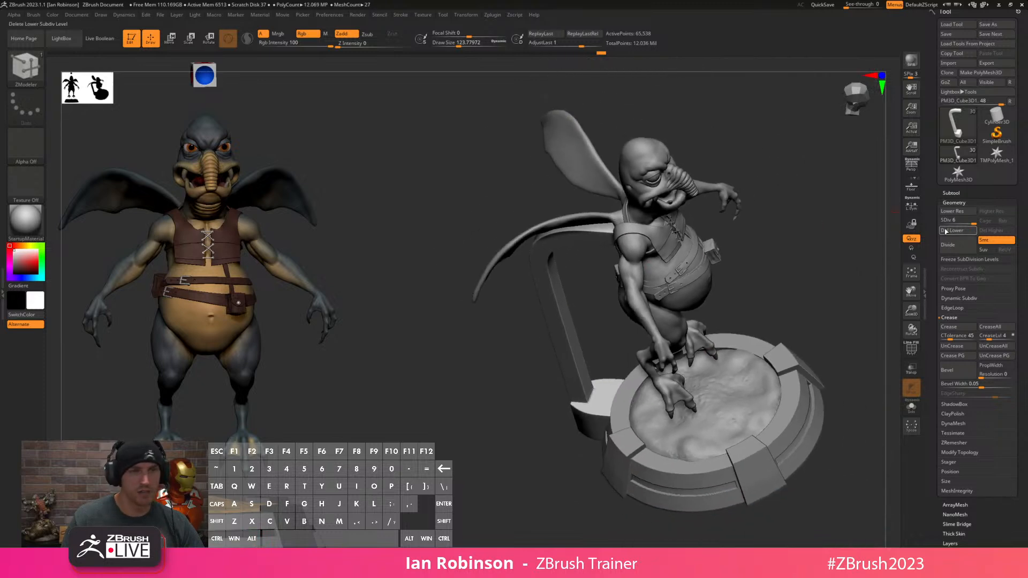
click(951, 192)
shift+click(1003, 259)
mouse_move(777, 278)
right_down()
mouse_move(801, 234)
mouse_move(782, 233)
mouse_move(776, 252)
mouse_move(831, 259)
mouse_move(794, 243)
mouse_move(842, 238)
right_up()
drag(1020, 143, 1019, 206)
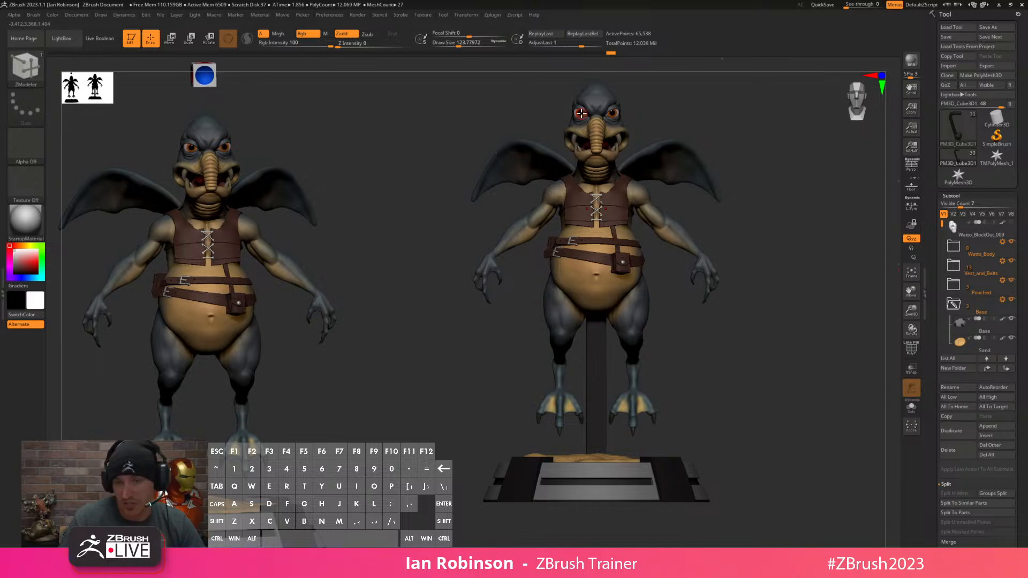
drag(746, 285, 782, 271)
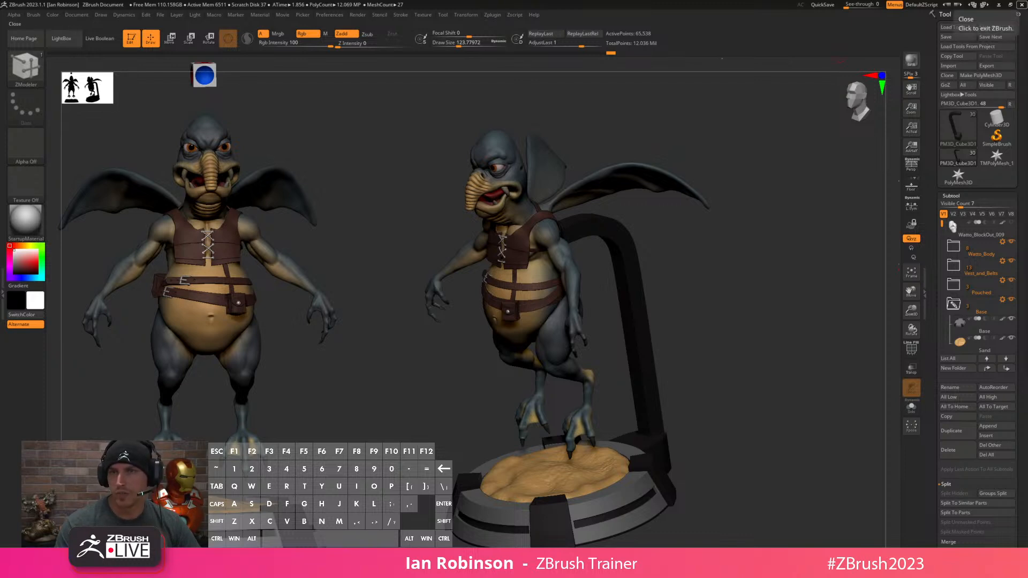
Switch to Chrome and search Google Images for "menacing look while holding dice".
drag(1027, 44, 304, 36)
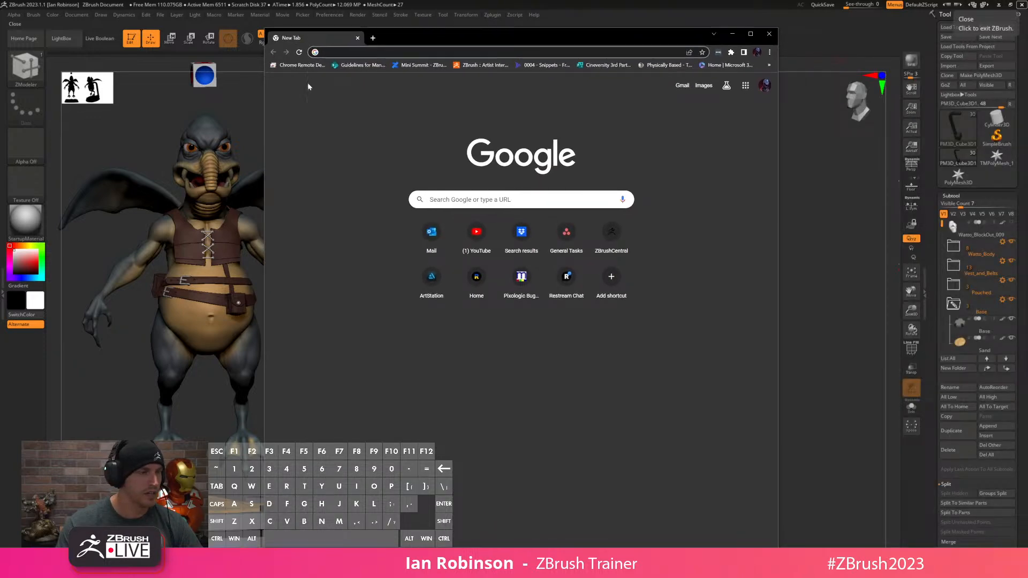
click(489, 200)
text(mencing ;lo)
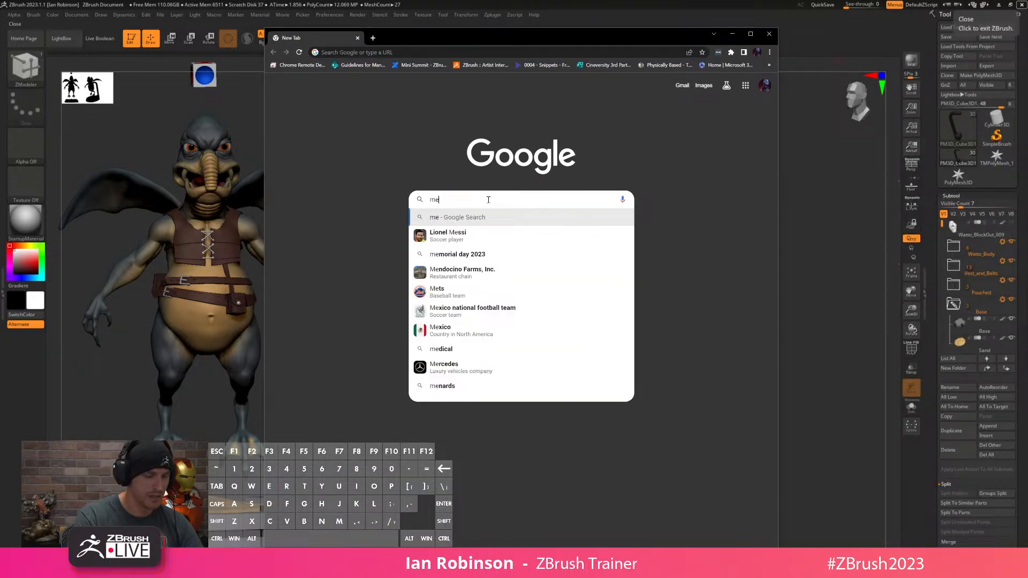
key(BackSpace)
key(BackSpace)
key(BackSpace)
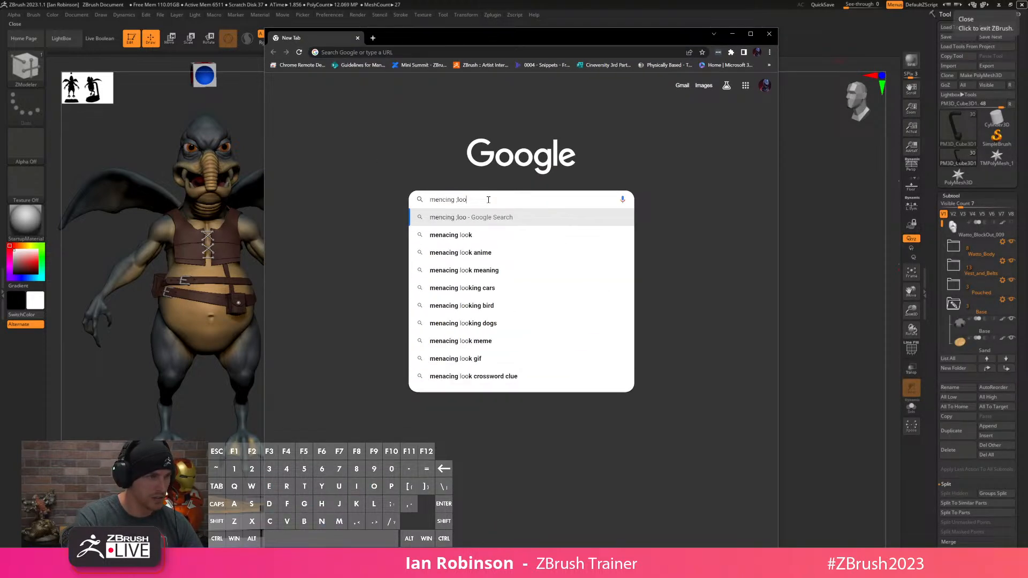
text(look)
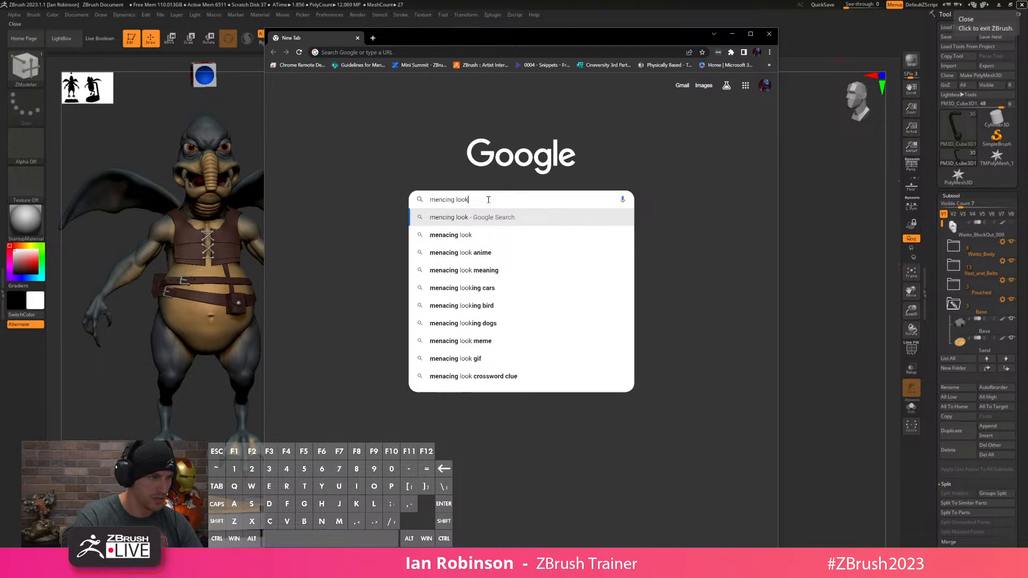
text( while holding dice)
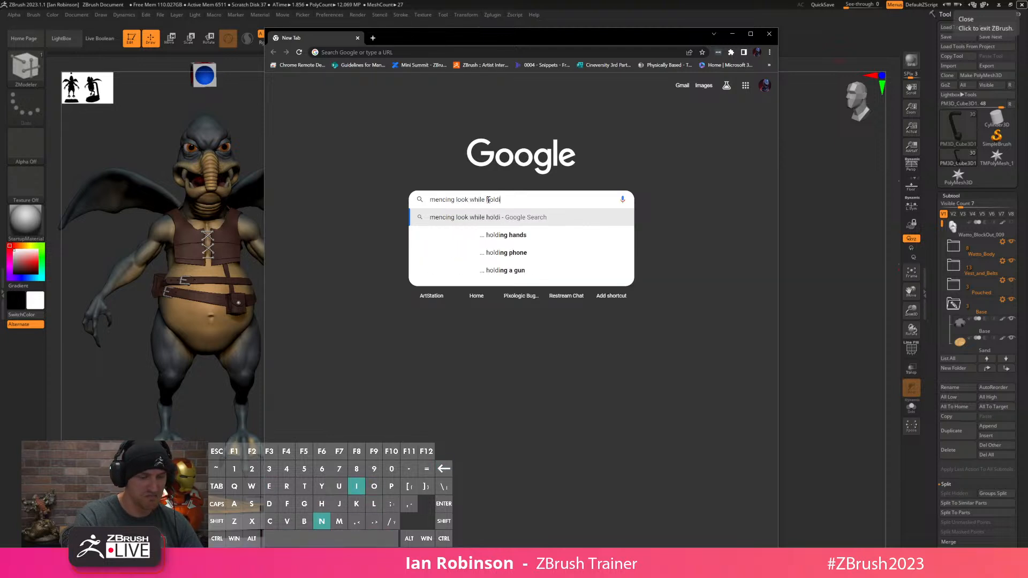
key(Return)
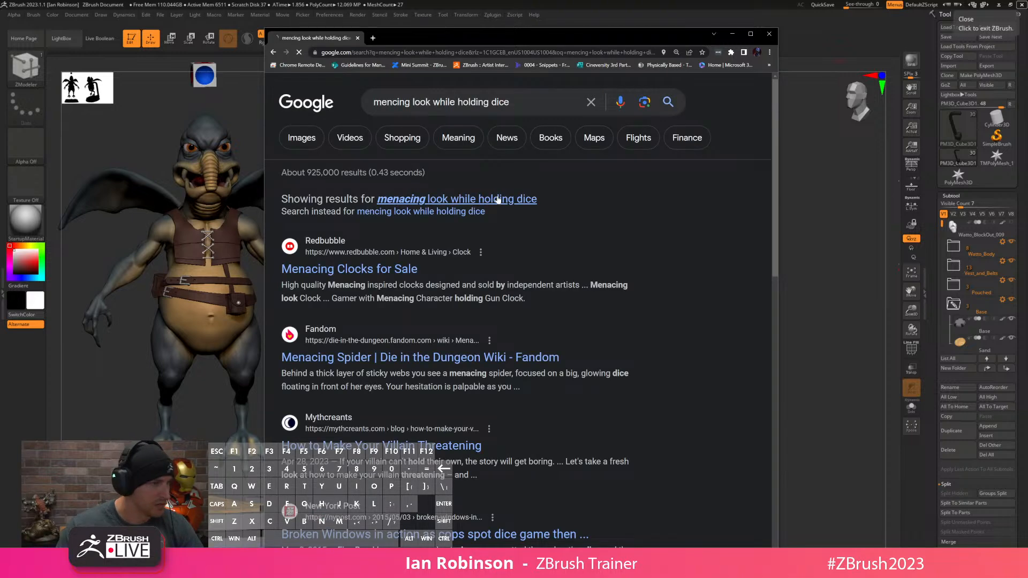
click(312, 144)
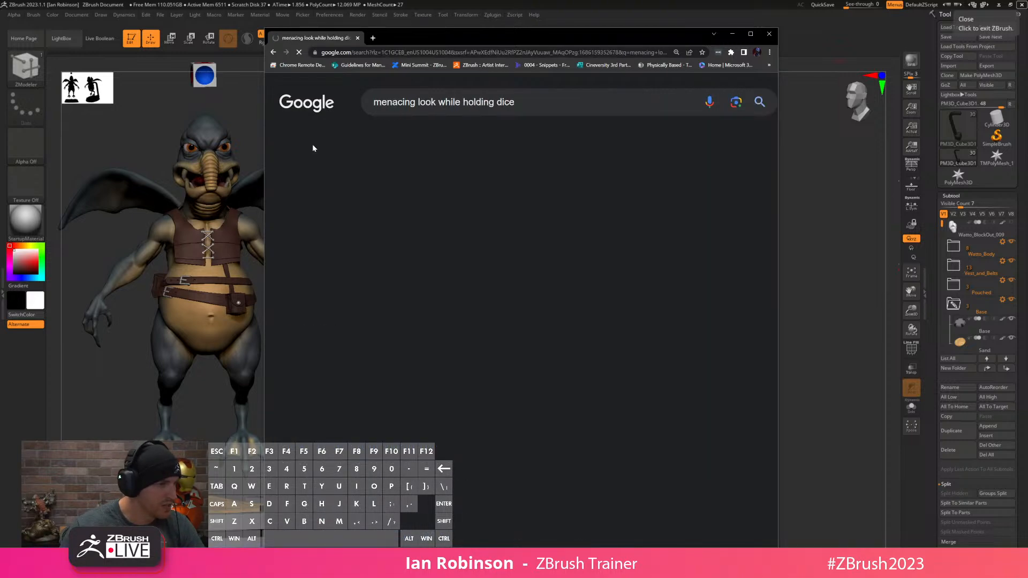
Look through the image results for a pose reference of a character holding dice.
scroll(423, 235, down, 5)
scroll(420, 237, down, 3)
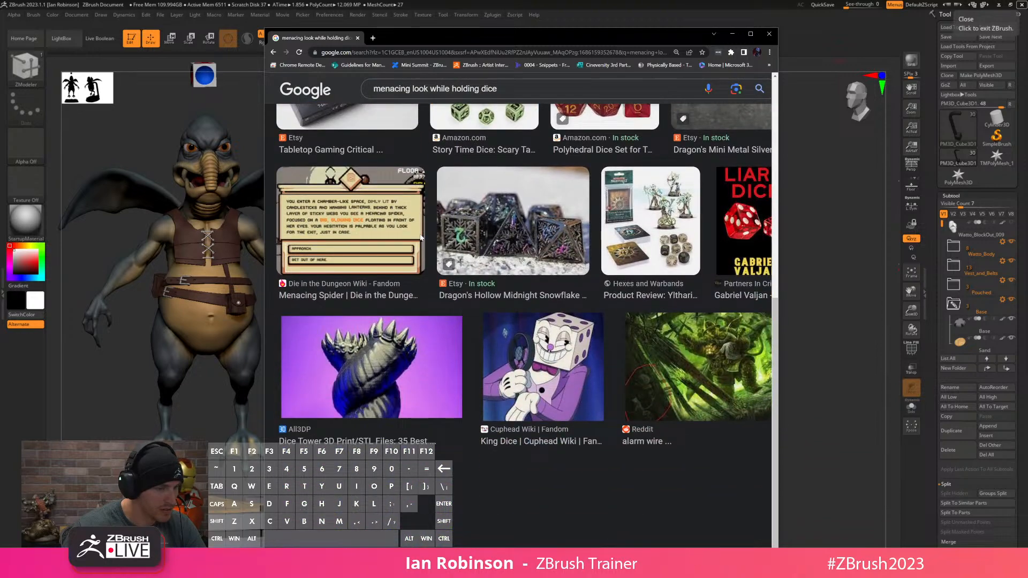
scroll(515, 348, down, 1)
scroll(516, 348, down, 1)
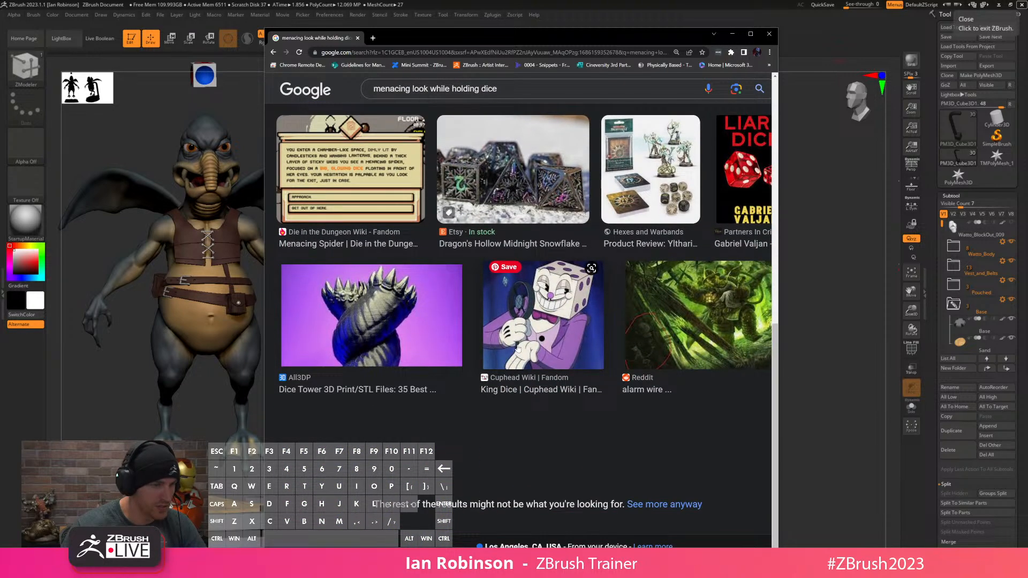
scroll(517, 347, up, 10)
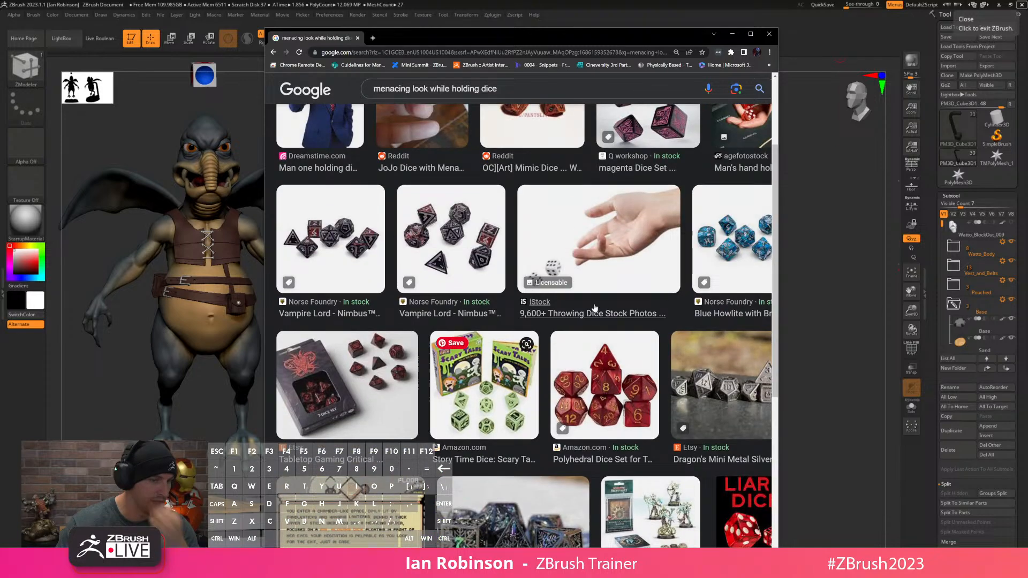
scroll(600, 282, down, 1)
scroll(600, 282, up, 1)
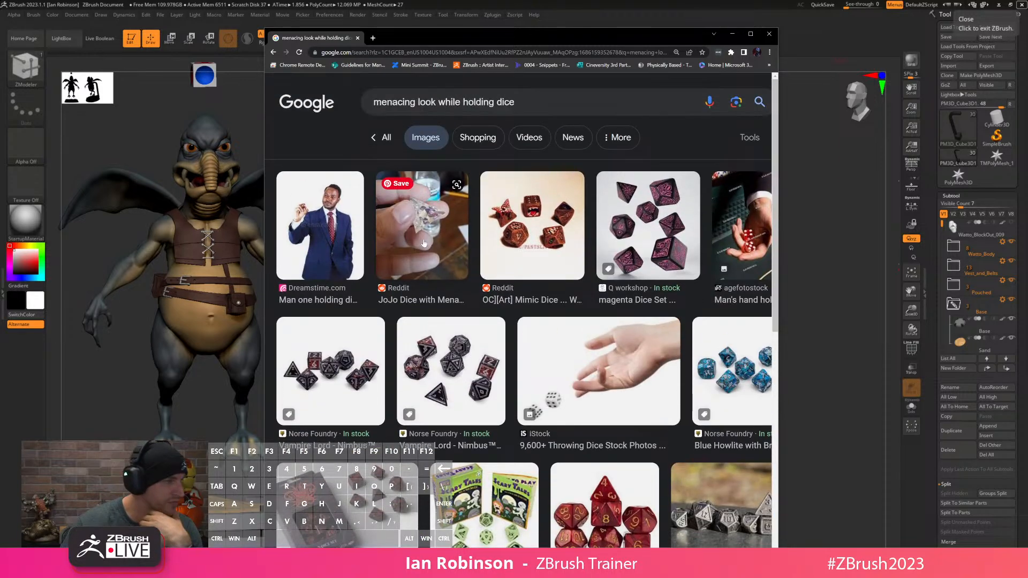
Open the Dreamstime picture of the suited man holding one die and look through its related images for hand poses.
click(348, 236)
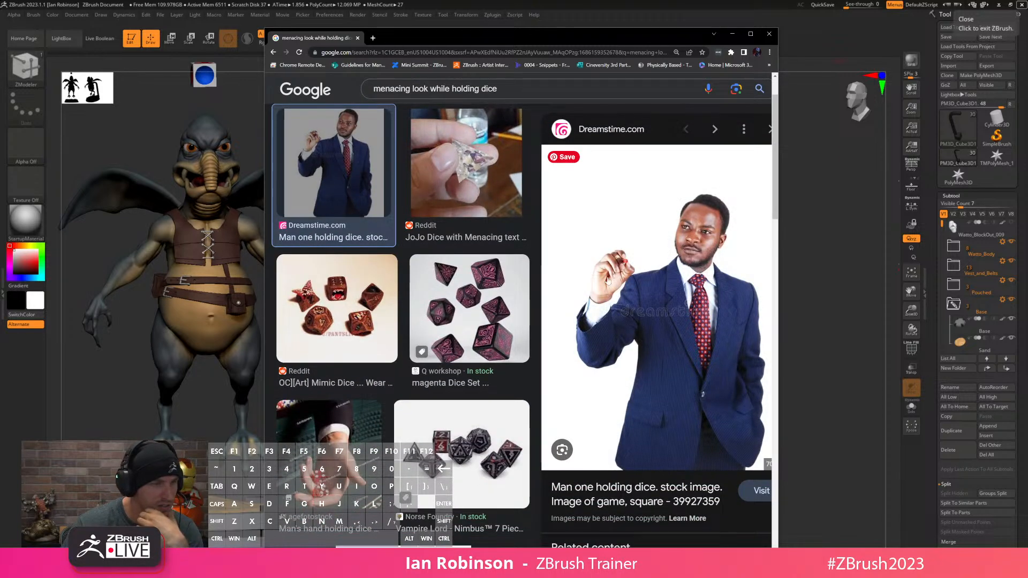
scroll(621, 274, down, 5)
scroll(623, 278, down, 1)
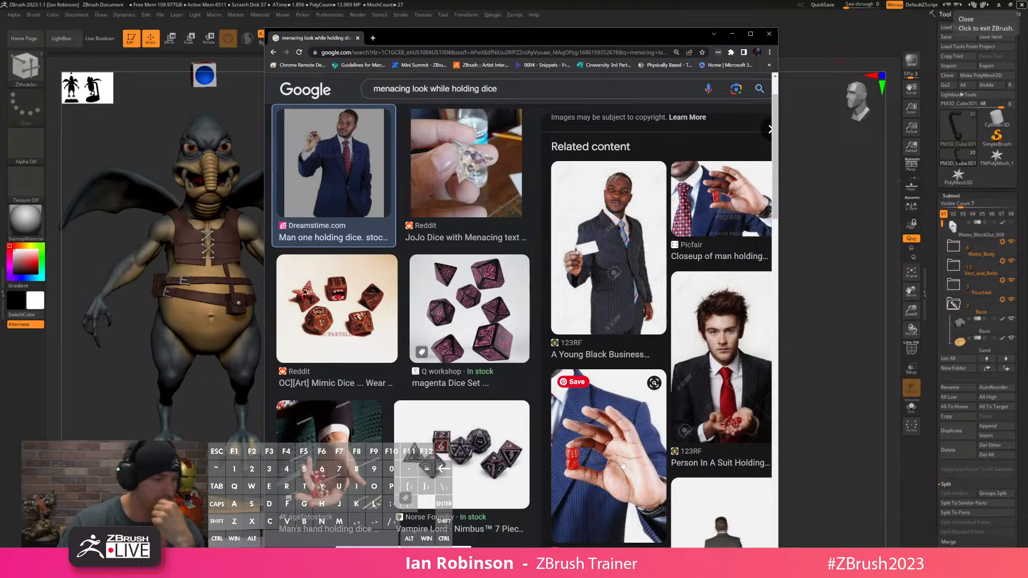
scroll(627, 428, down, 3)
scroll(615, 428, down, 3)
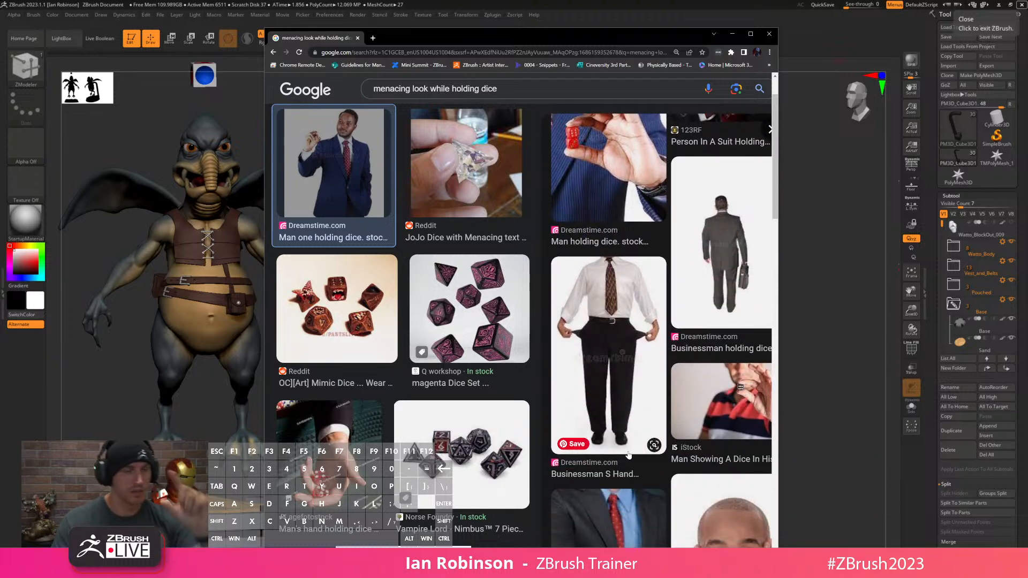
scroll(593, 356, up, 3)
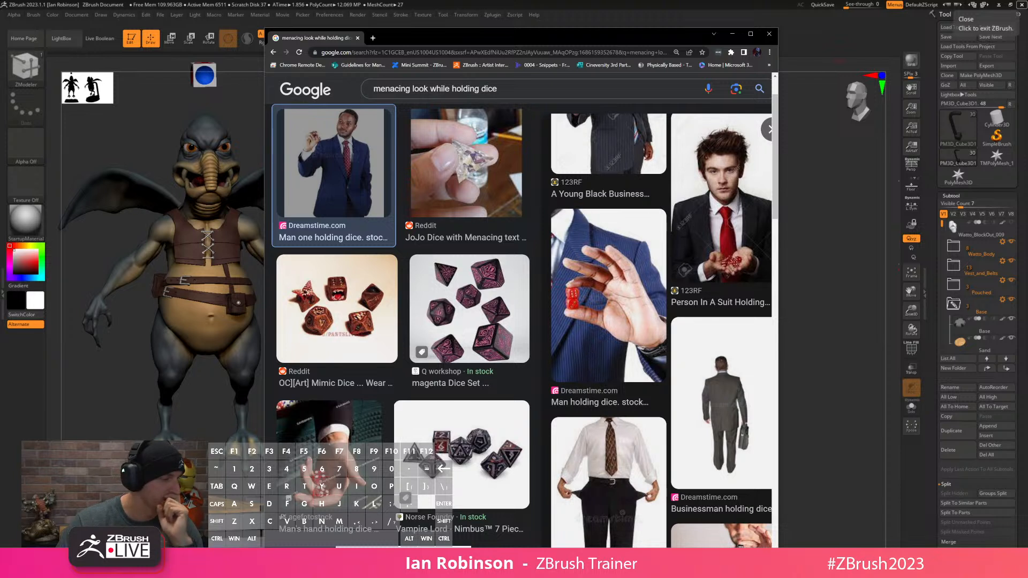
Open the recent reference board Watto_Reference.pur in PureRef and frame its Watto images.
right_click(149, 567)
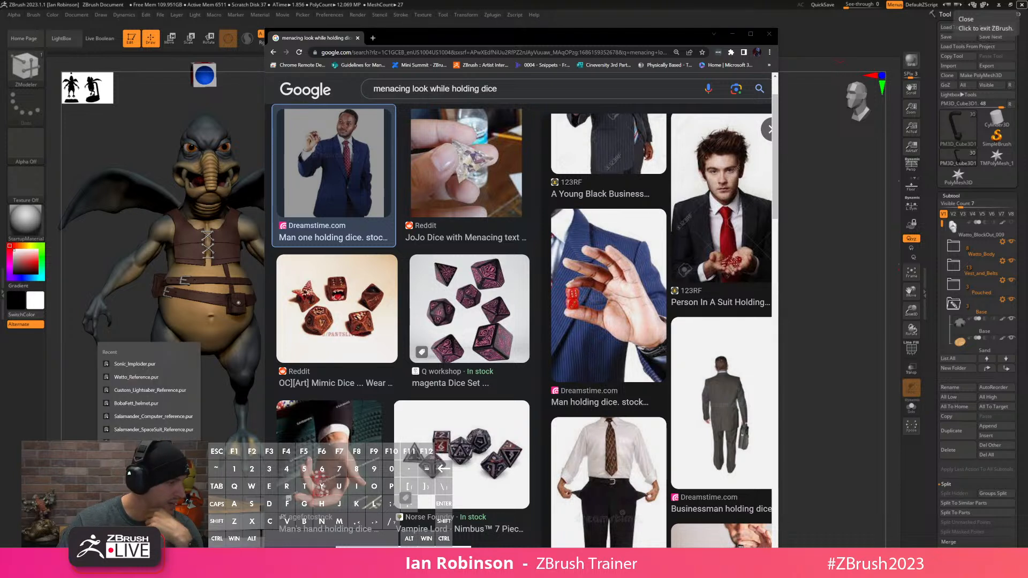
click(147, 379)
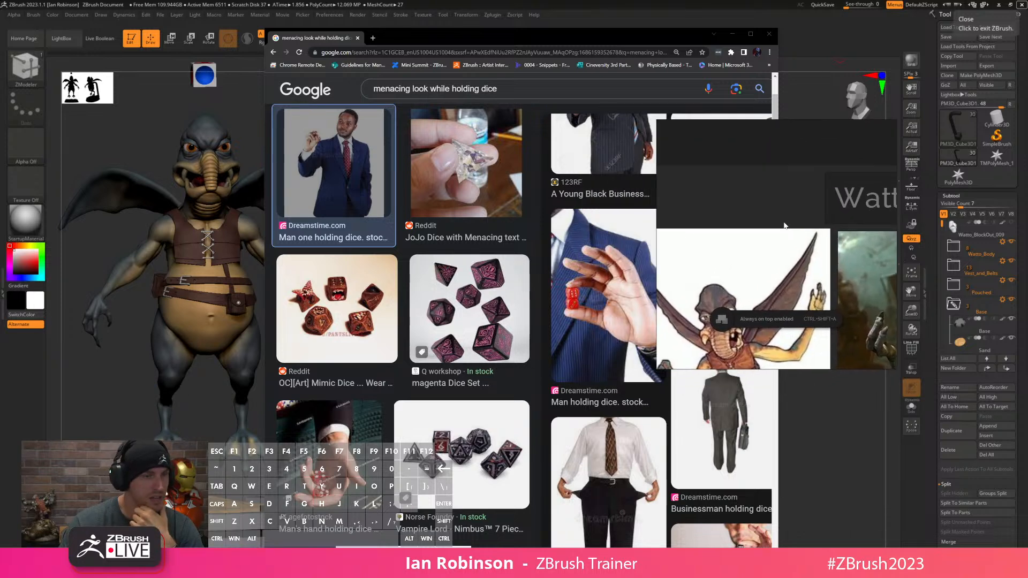
scroll(803, 225, up, 5)
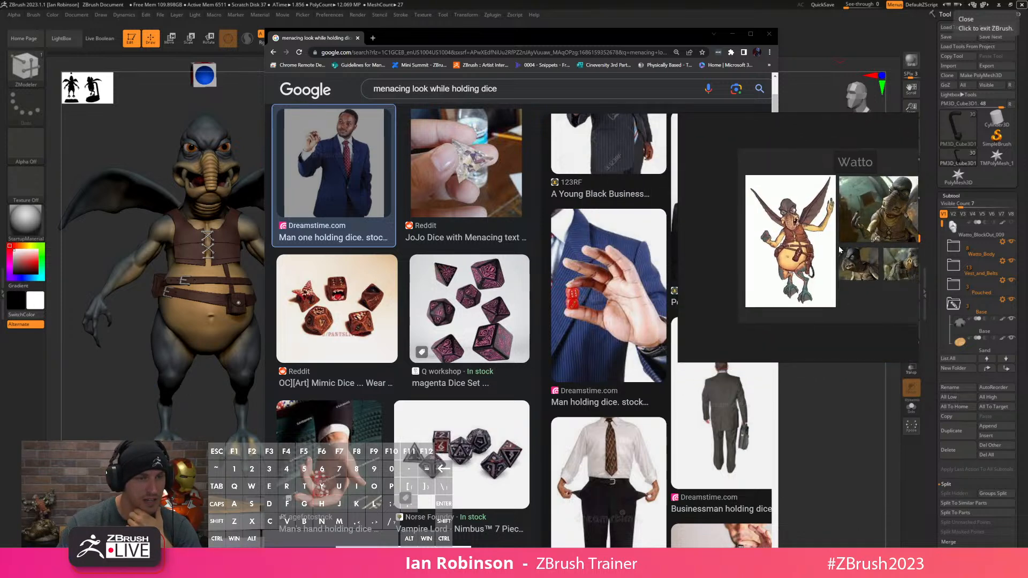
scroll(812, 204, up, 4)
scroll(816, 209, down, 4)
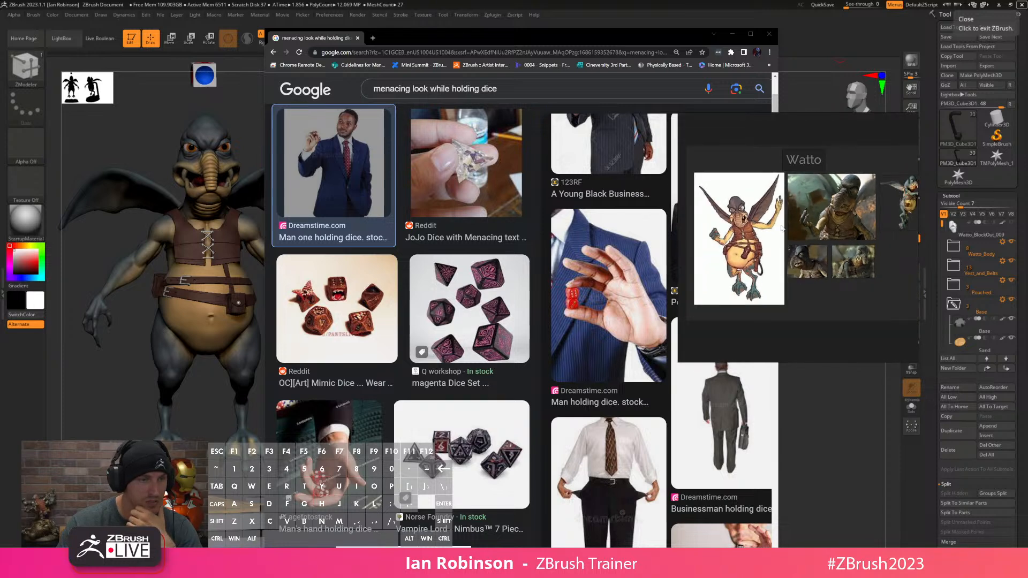
scroll(823, 237, down, 2)
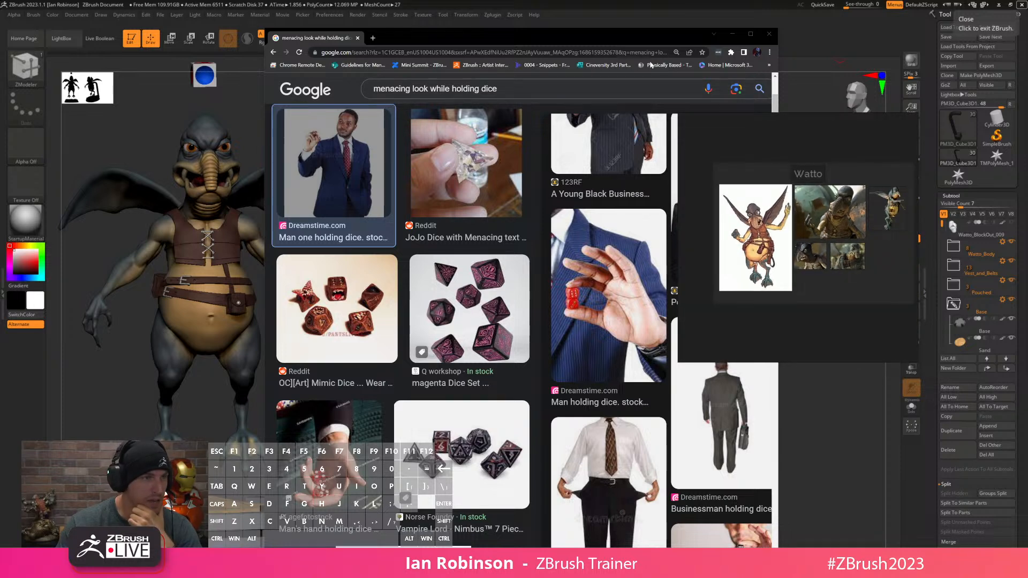
Add the close-up of the hand holding a red die to the Watto reference board, below the existing images.
drag(640, 33, 515, 27)
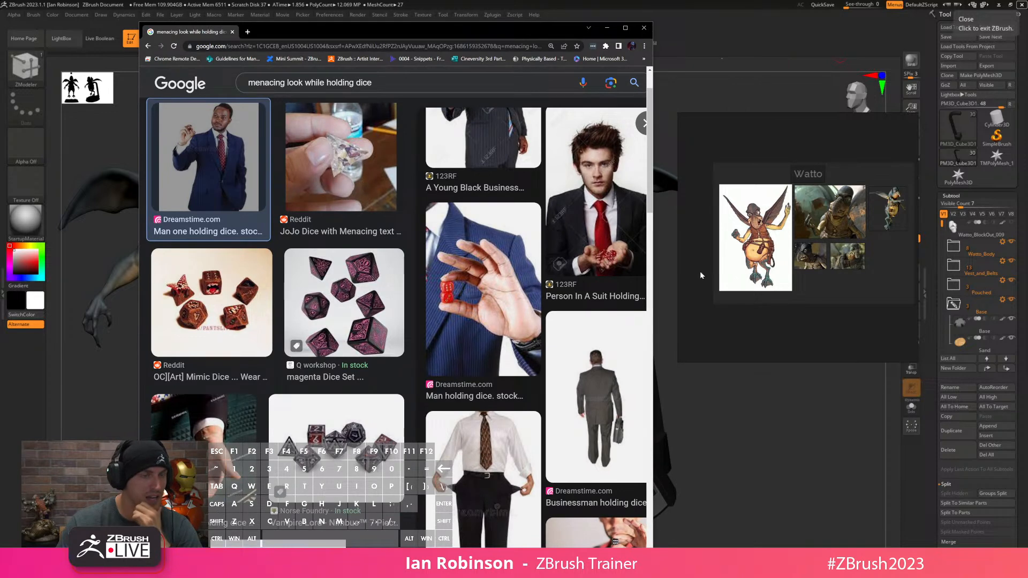
drag(493, 302, 815, 293)
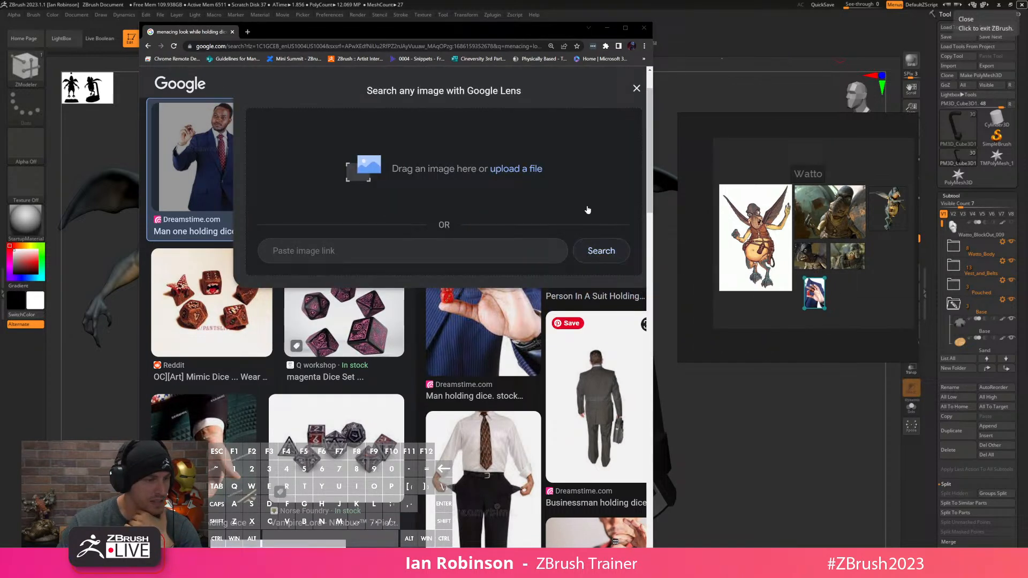
click(636, 88)
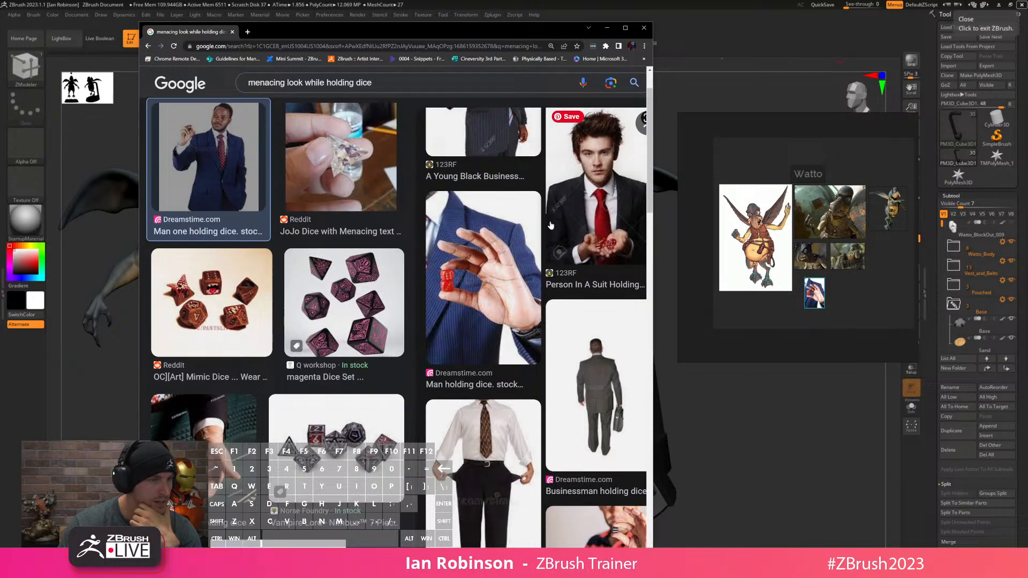
Look through the related dice images, opening the iStock pictures of open palms holding white dice and red dice, for hand-pose references.
scroll(594, 310, down, 5)
scroll(599, 320, down, 2)
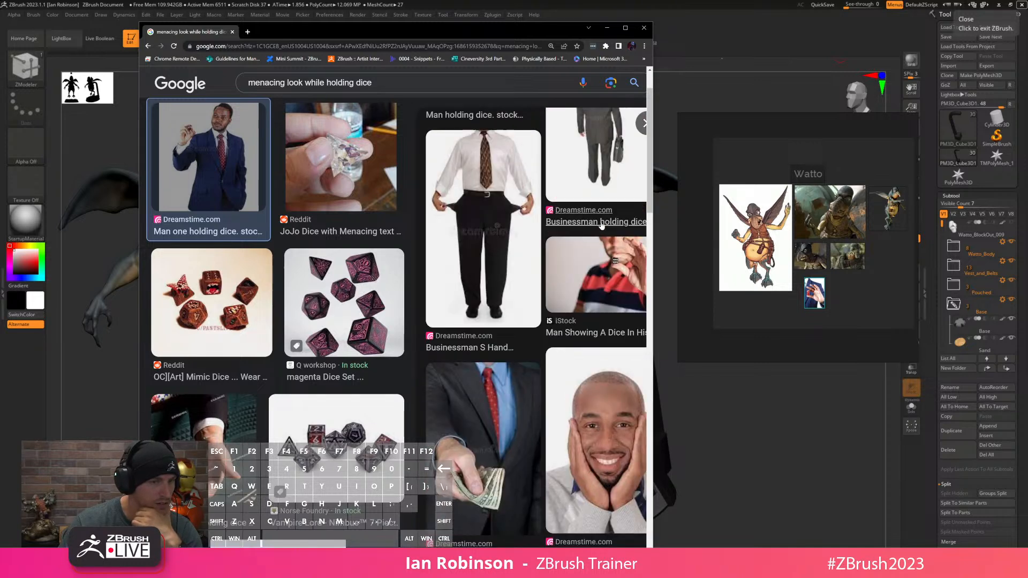
click(581, 292)
scroll(581, 292, down, 6)
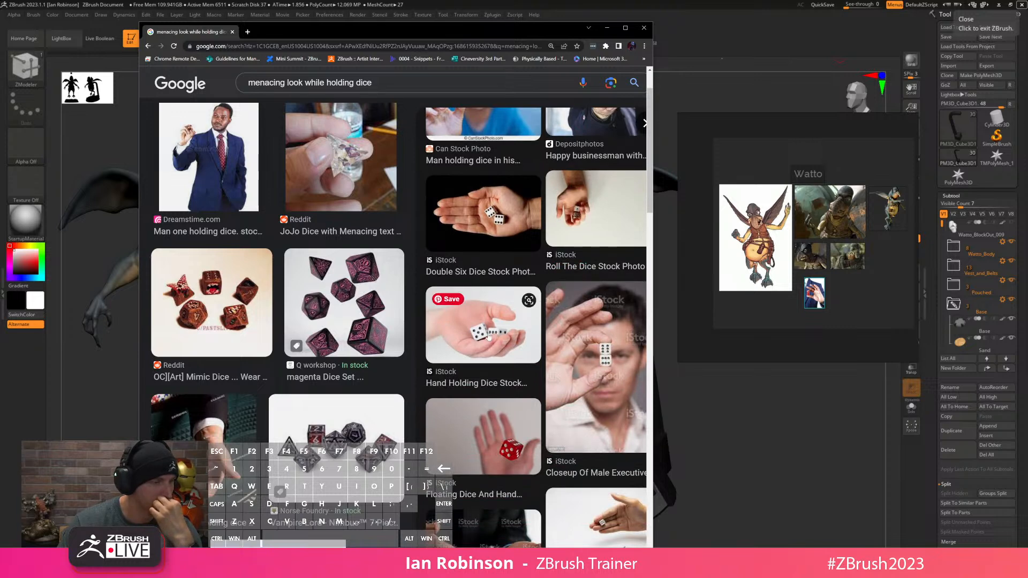
click(489, 342)
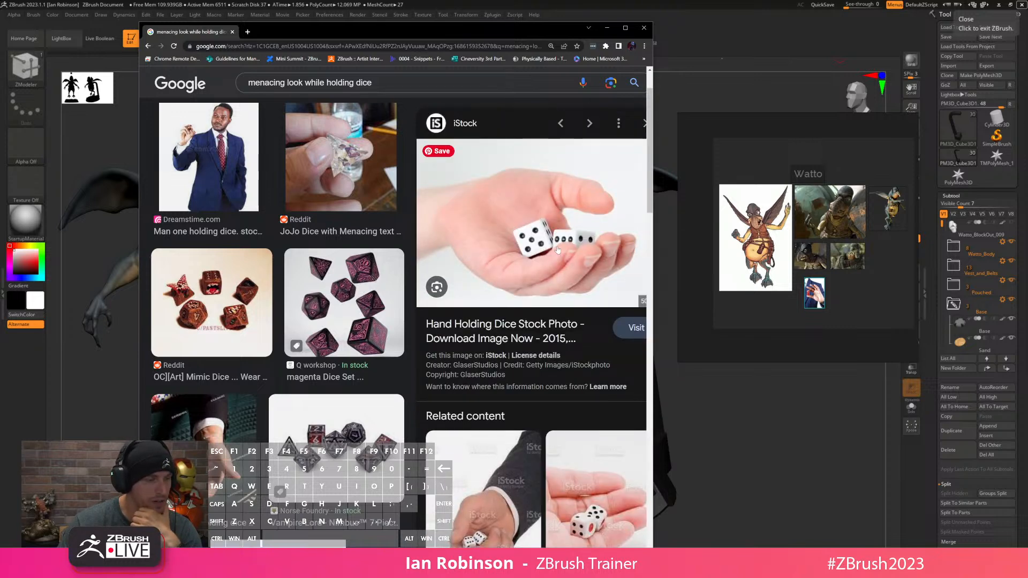
scroll(557, 249, down, 10)
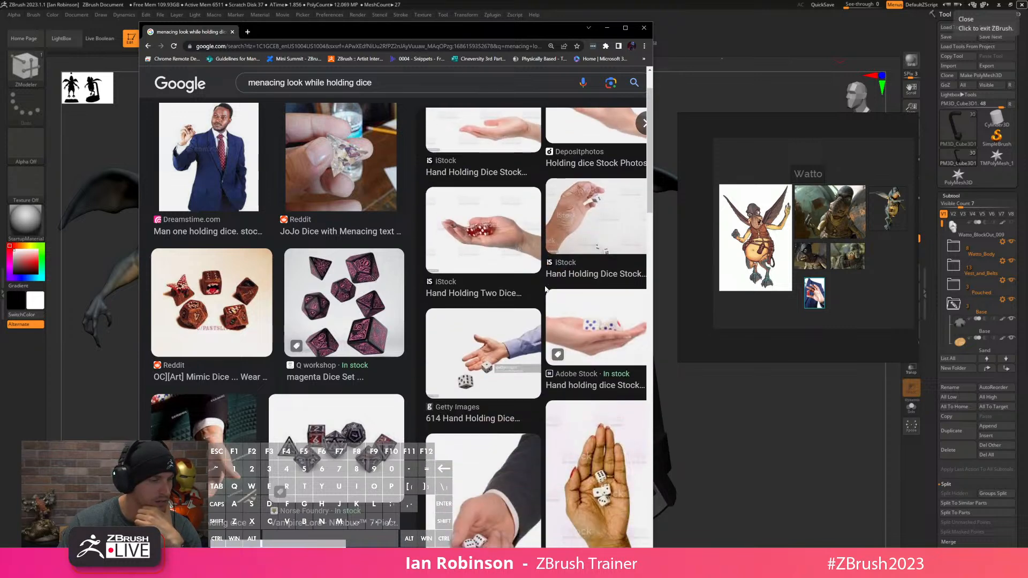
click(489, 234)
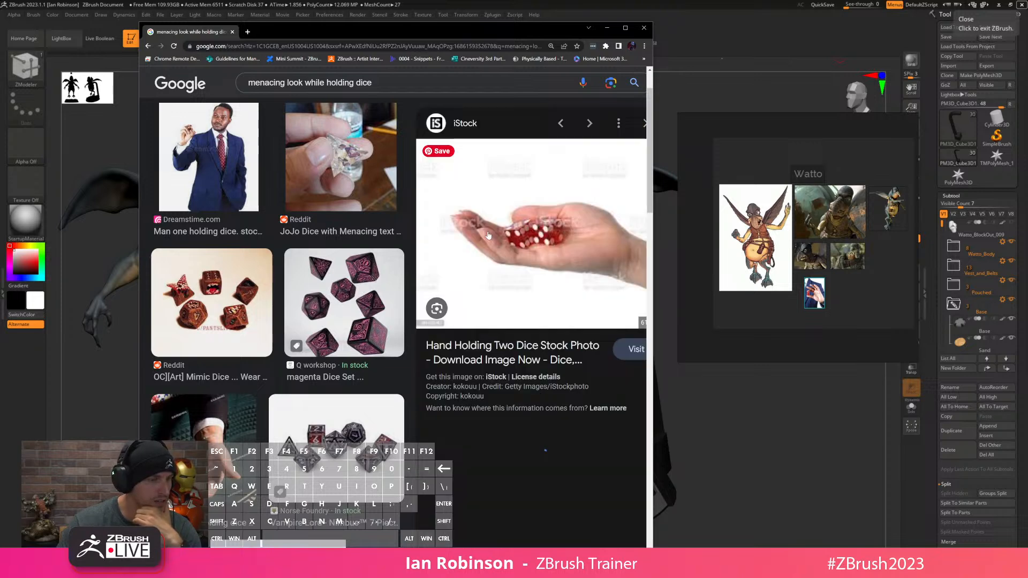
scroll(527, 294, down, 10)
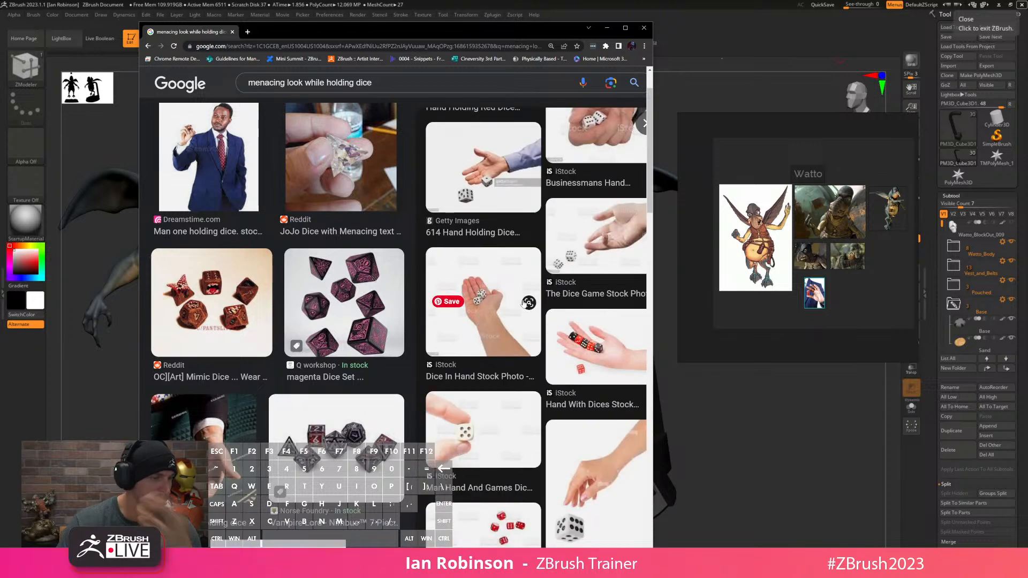
scroll(549, 326, down, 5)
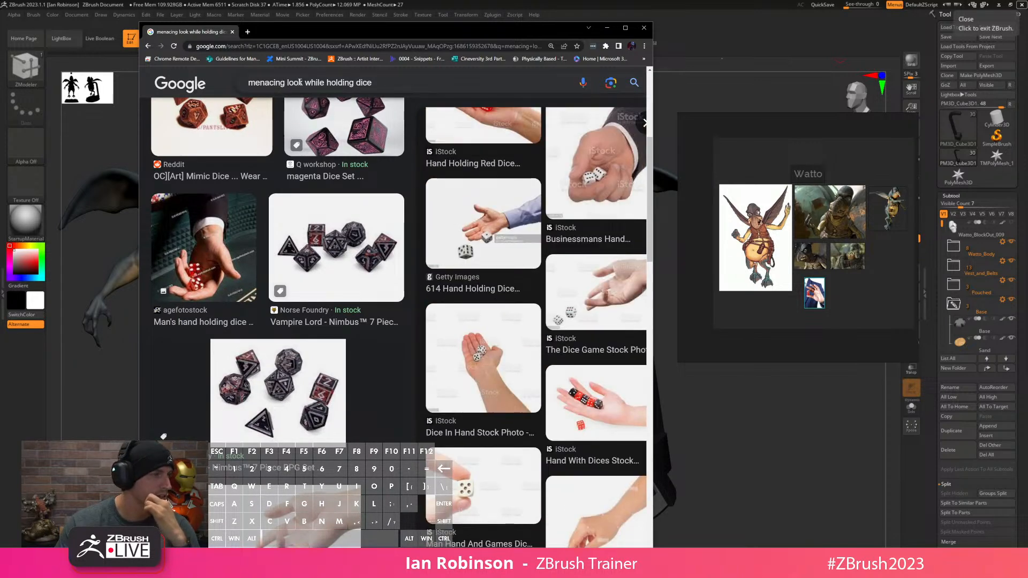
Shorten the image search to "holding dice" and look through the results for a suitable hand pose.
drag(324, 81, 247, 81)
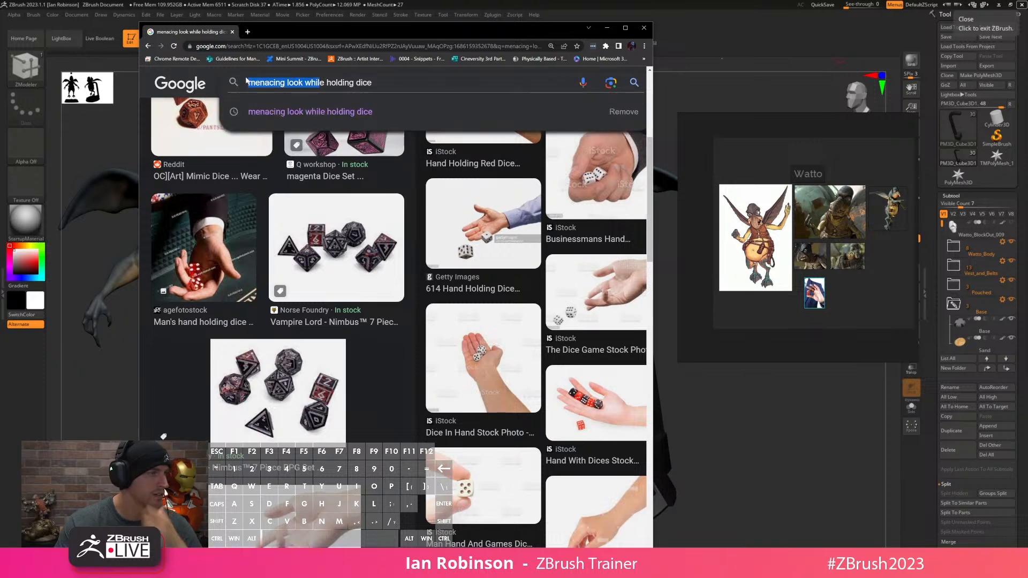
key(BackSpace)
key(Delete)
key(Delete)
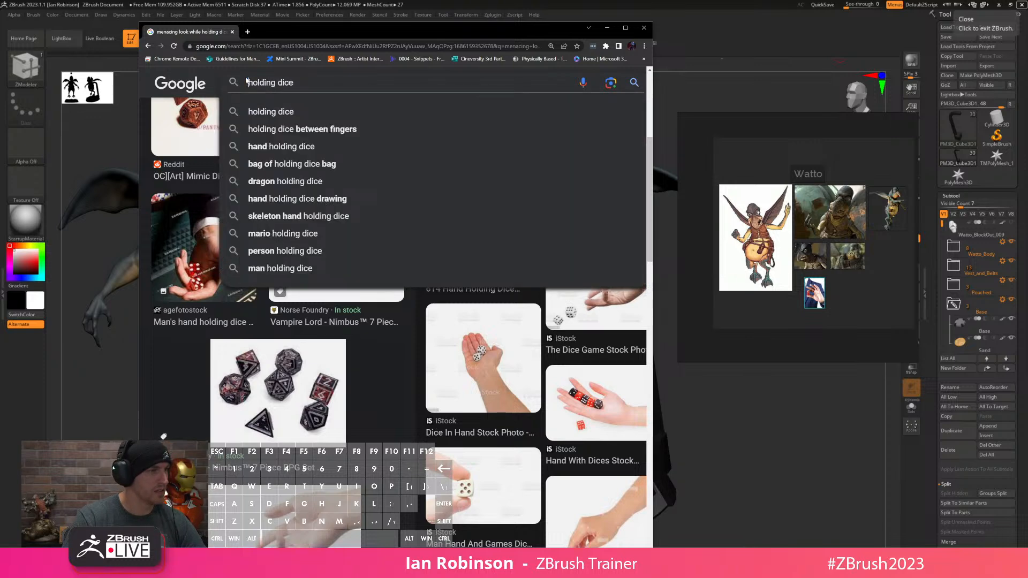
key(Return)
scroll(381, 290, down, 3)
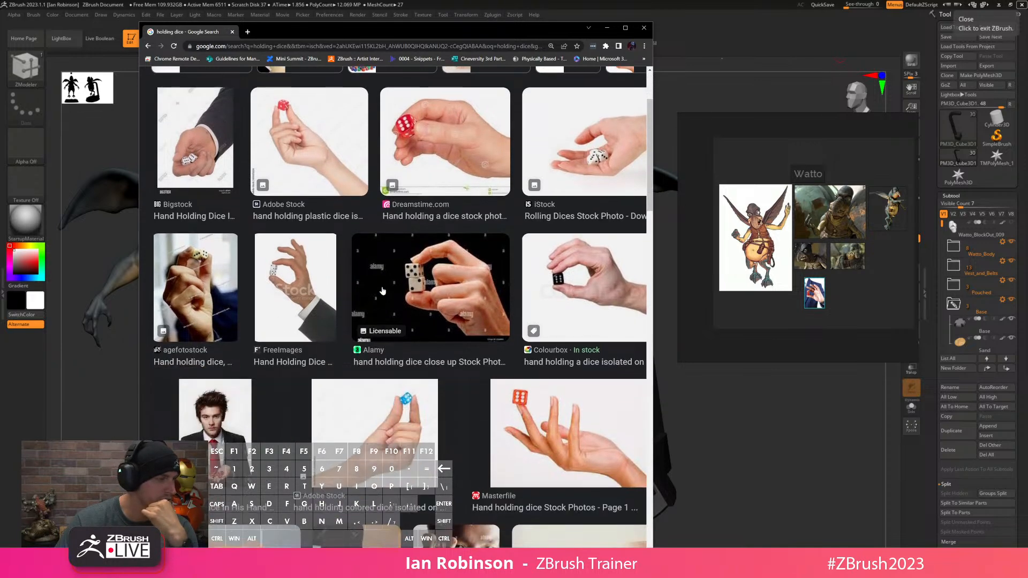
scroll(381, 290, down, 5)
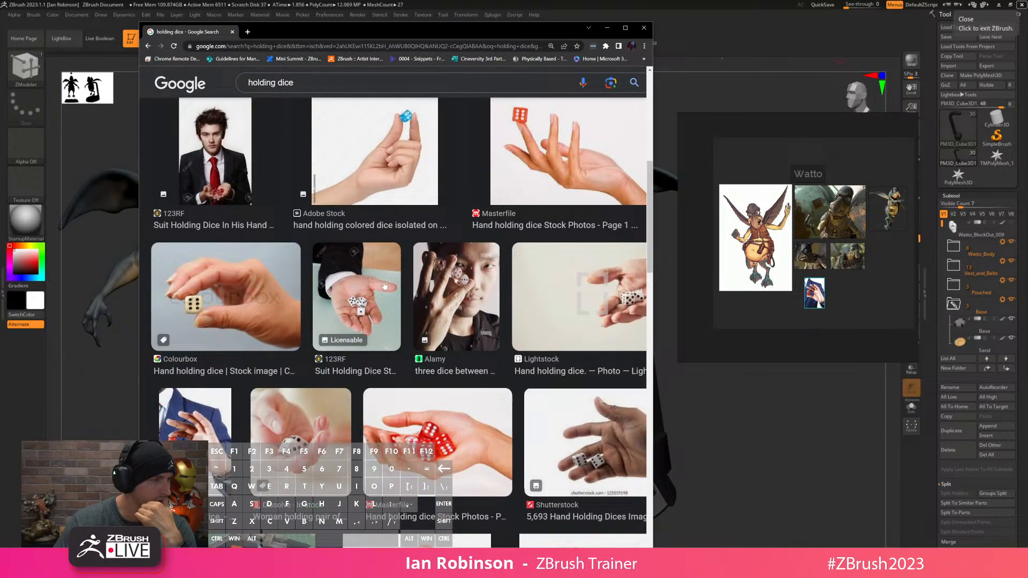
Add the Alamy picture of the man holding three dice between his fingers to the Watto board and shrink it beside the hand close-up.
click(466, 274)
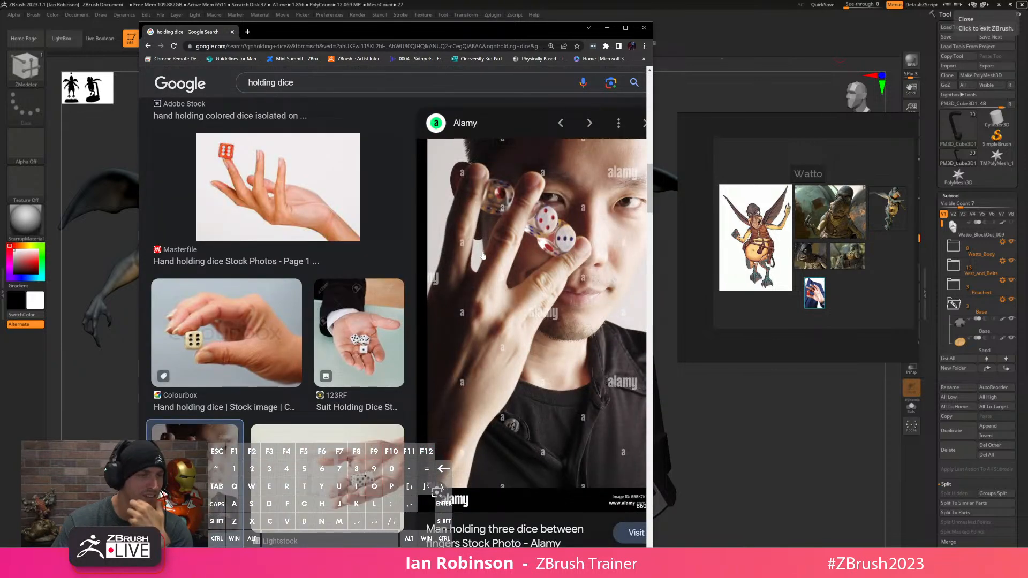
drag(508, 253, 871, 300)
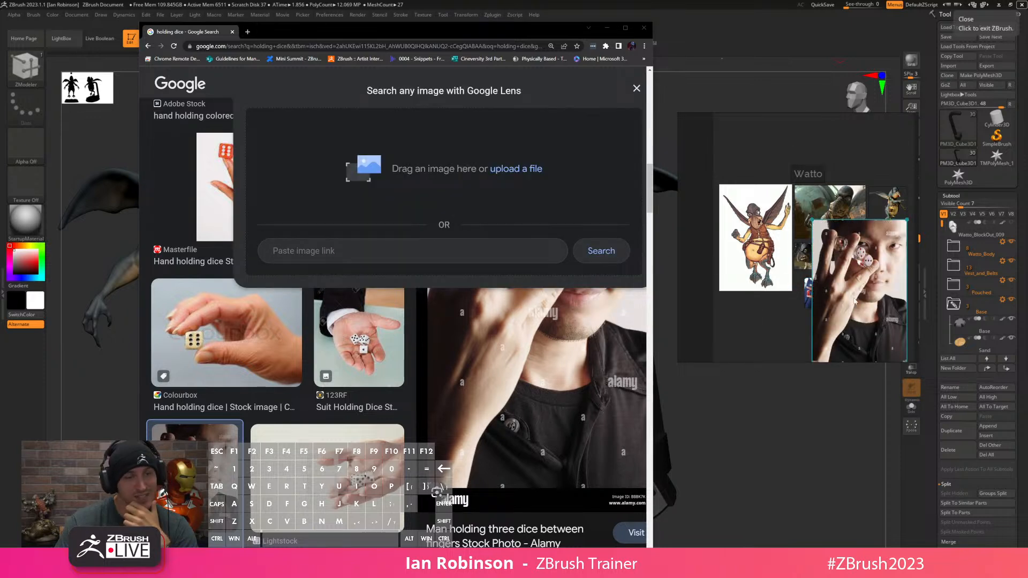
middle_drag(872, 300, 766, 210)
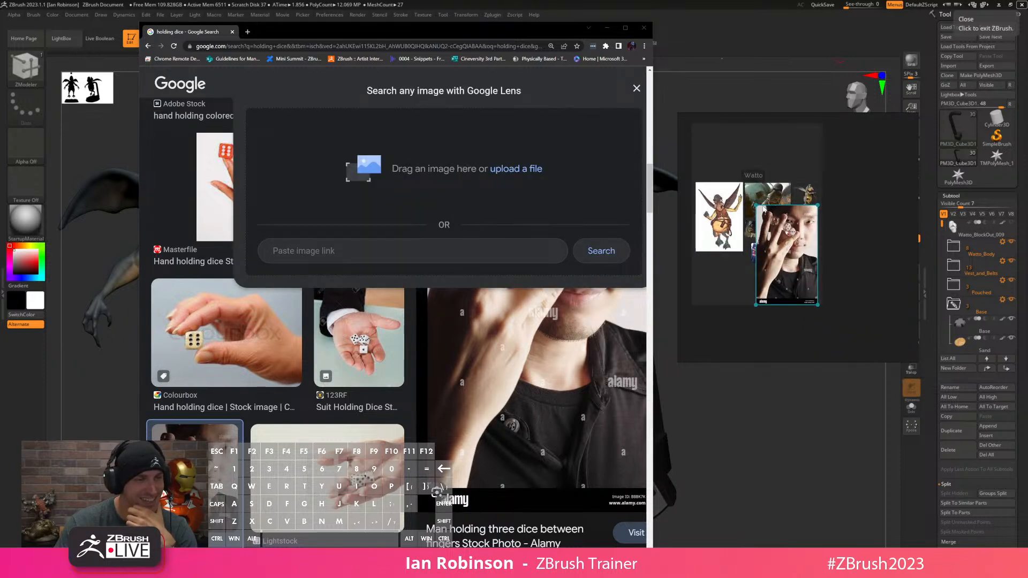
drag(754, 206, 781, 245)
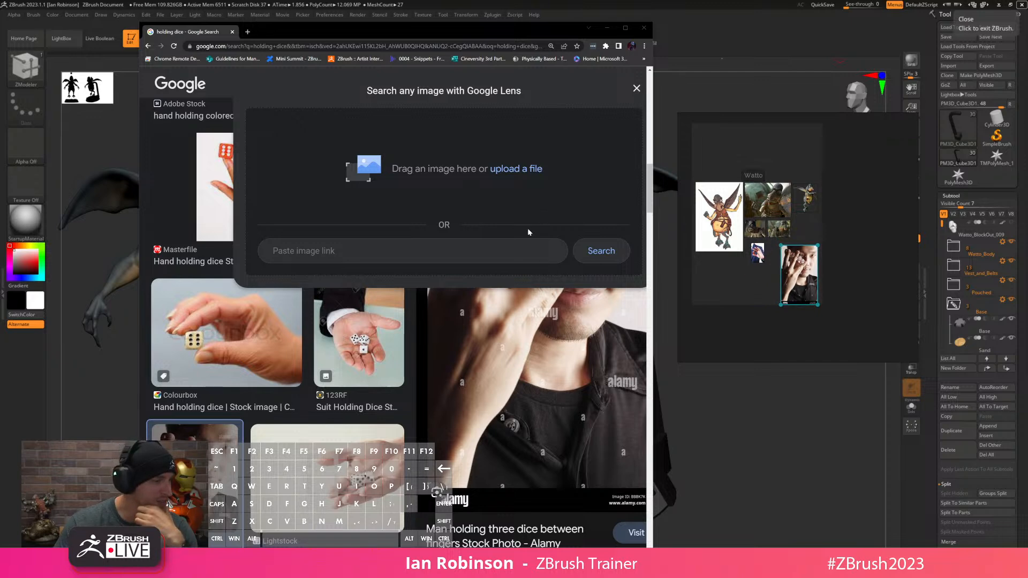
click(636, 89)
Look through the related dice-holding images, and put the browser and reference board away to return to the Watto sculpt in ZBrush.
scroll(512, 265, down, 10)
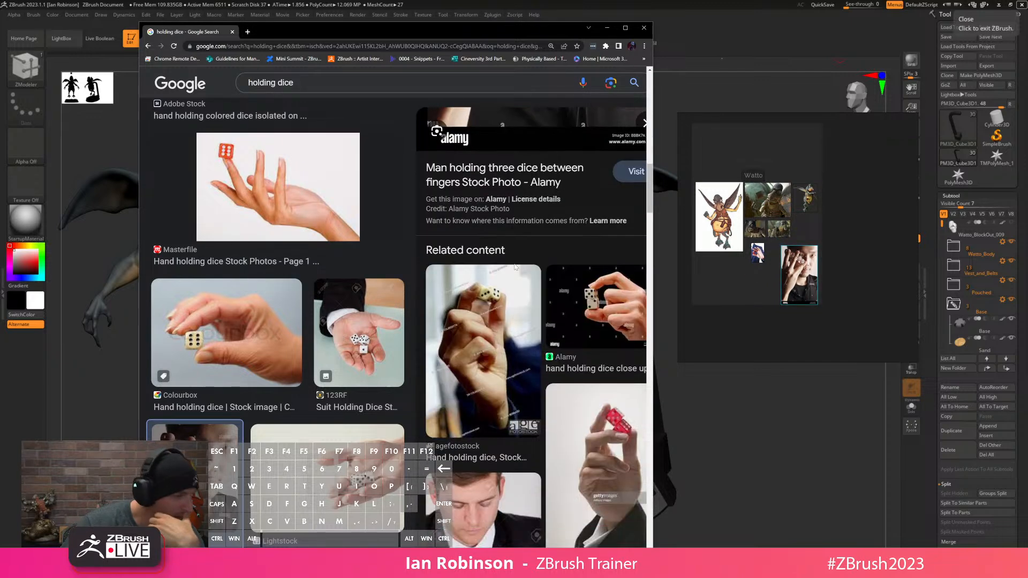
scroll(512, 275, down, 8)
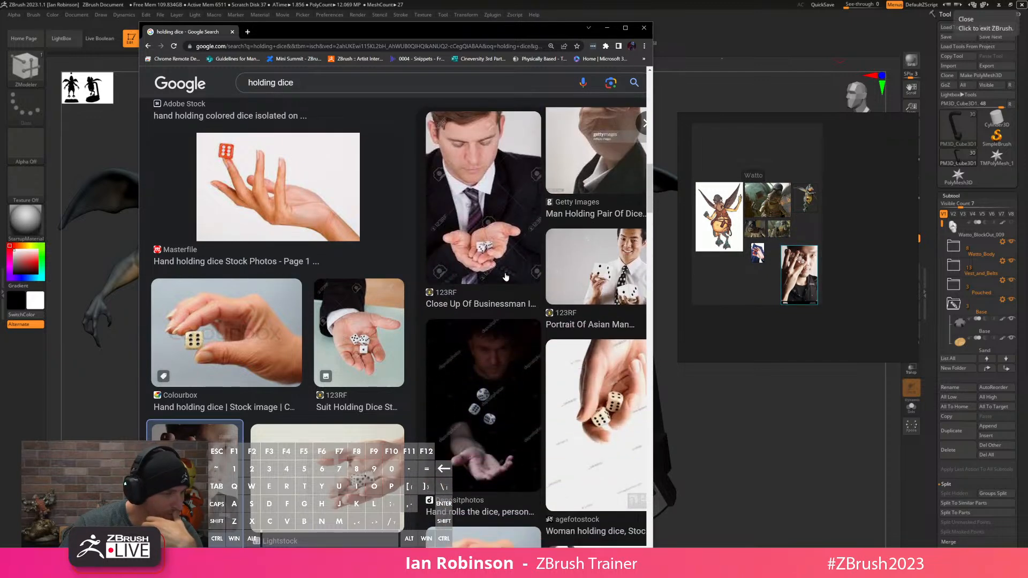
scroll(507, 281, down, 7)
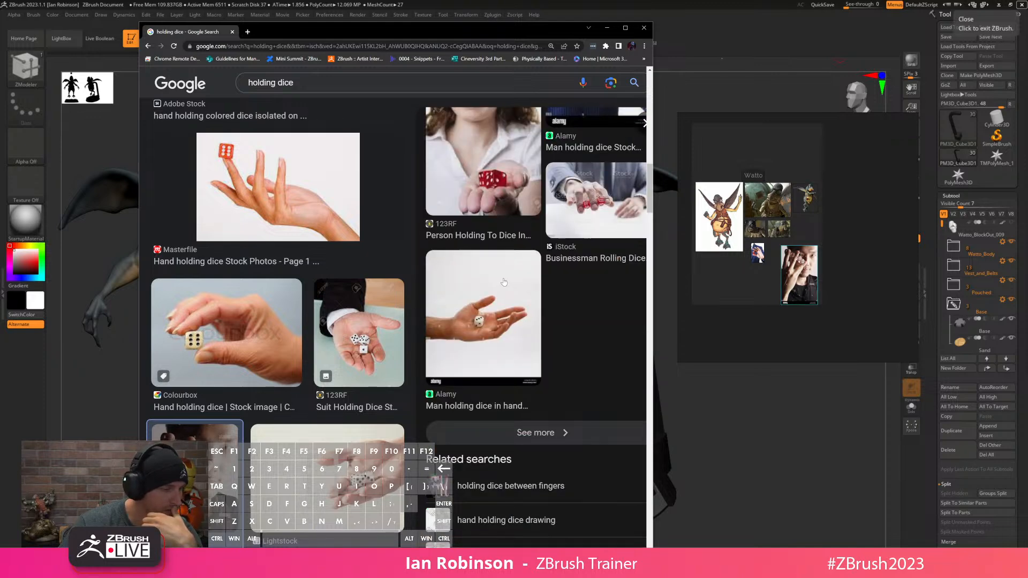
click(607, 27)
drag(737, 131, 1027, 171)
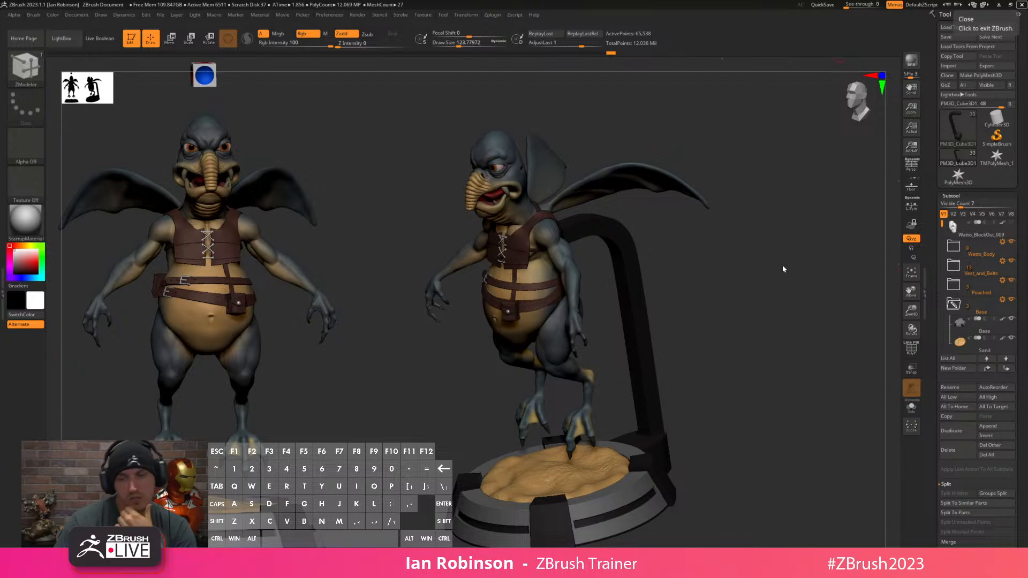
Inspect the Watto figure on its stand from several angles, and make the vest the active subtool with its polyframe shown.
drag(771, 236, 608, 239)
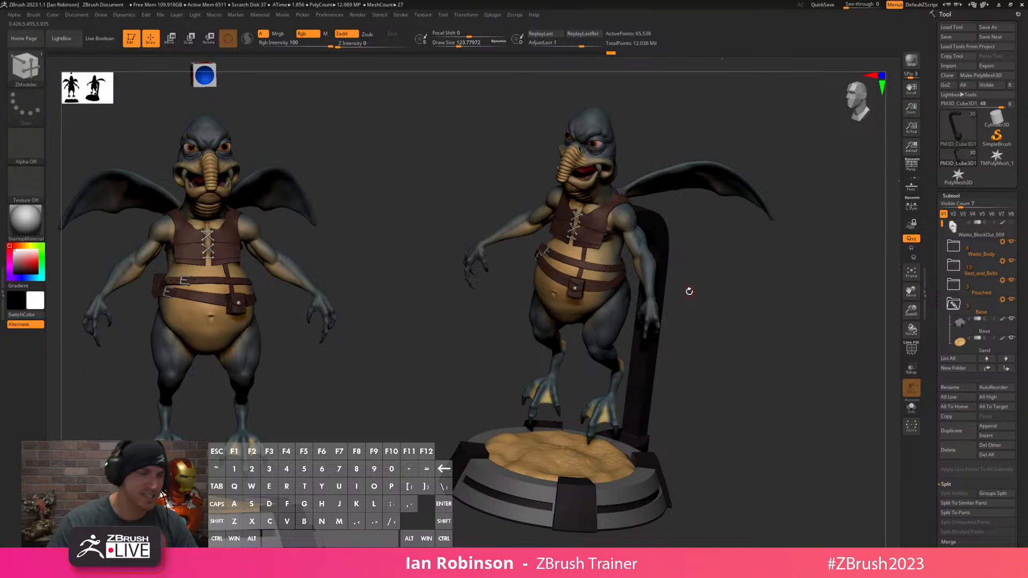
drag(687, 292, 691, 287)
drag(704, 200, 635, 213)
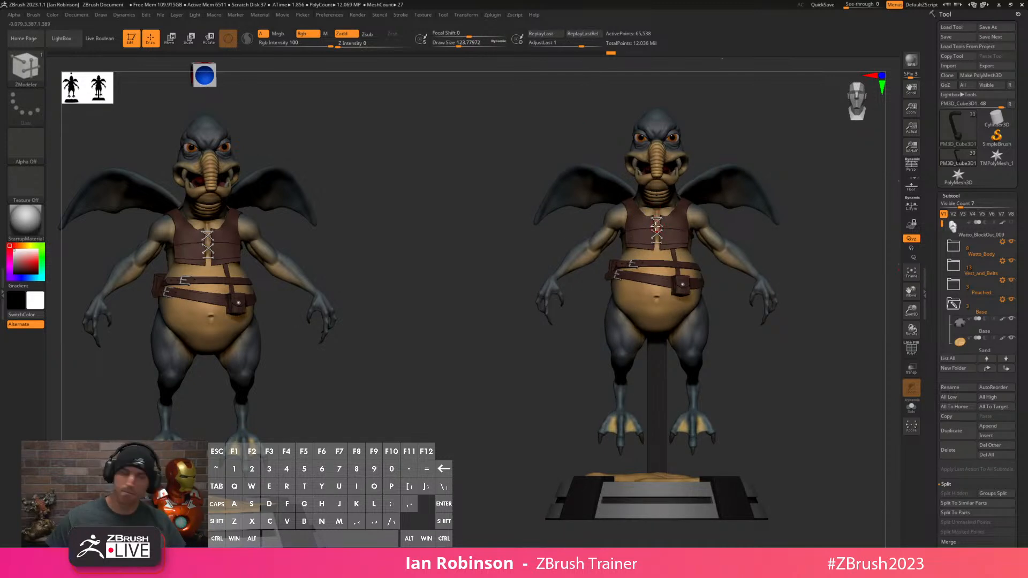
alt+click(648, 216)
key(f)
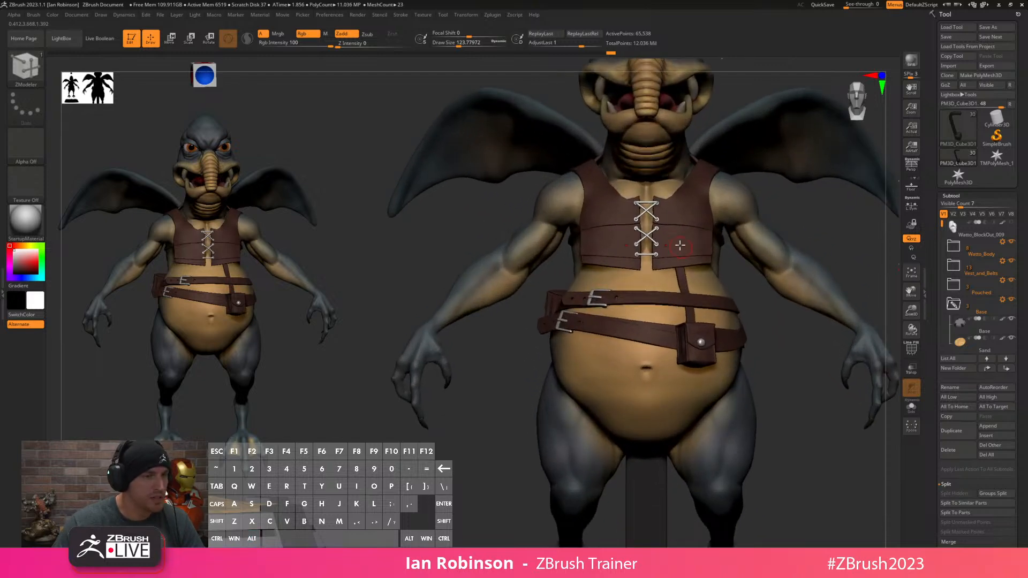
key(shift)
mouse_move(769, 216)
mouse_down()
mouse_move(607, 198)
mouse_move(662, 189)
mouse_up()
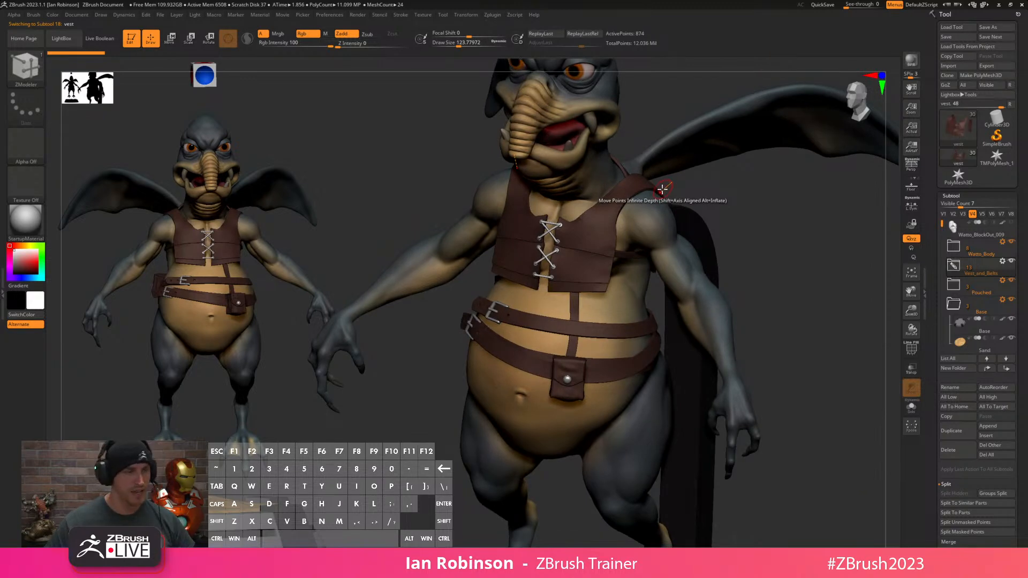
mouse_move(606, 234)
right_down()
mouse_move(601, 223)
mouse_move(571, 239)
mouse_move(616, 228)
right_up()
key(shift+f)
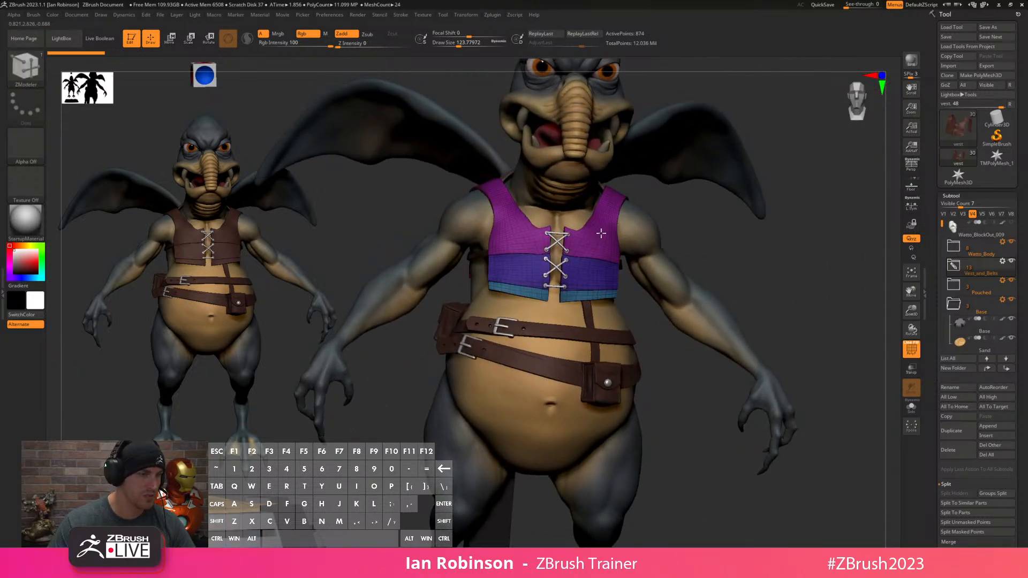
key(f)
key(f)
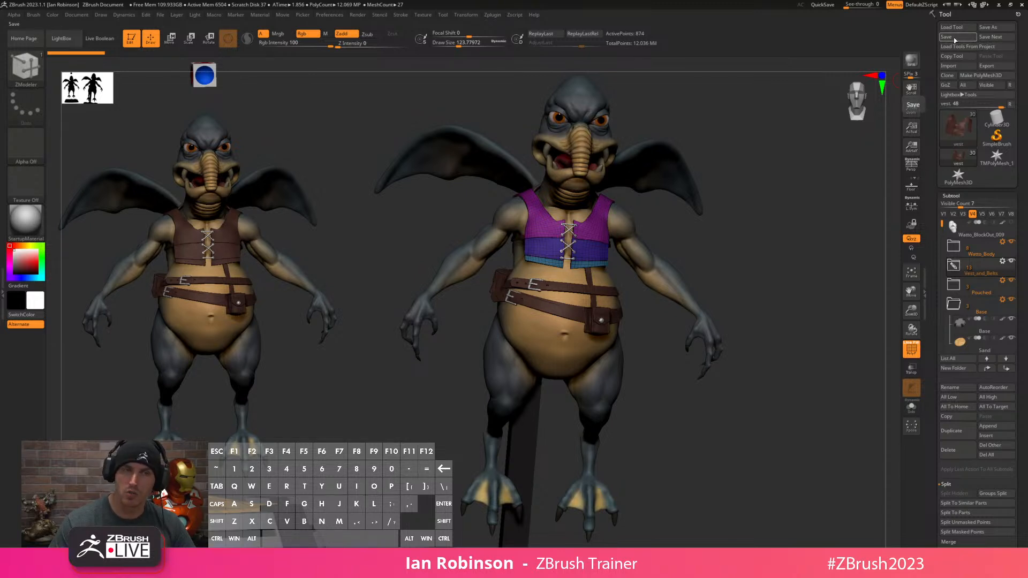
Save the tool under the new name Watto_TestPose_001.
click(989, 29)
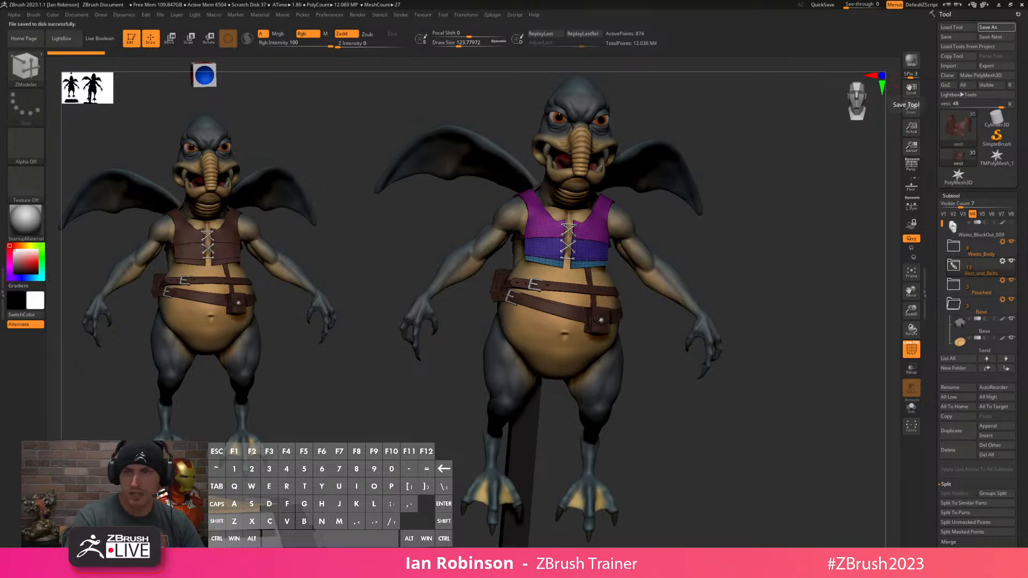
text(tos)
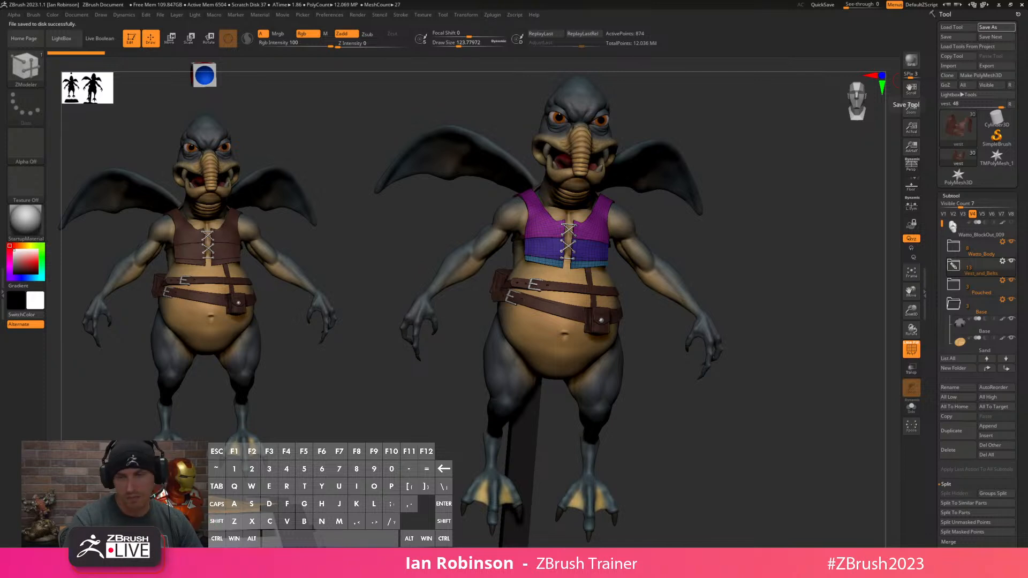
text(tS)
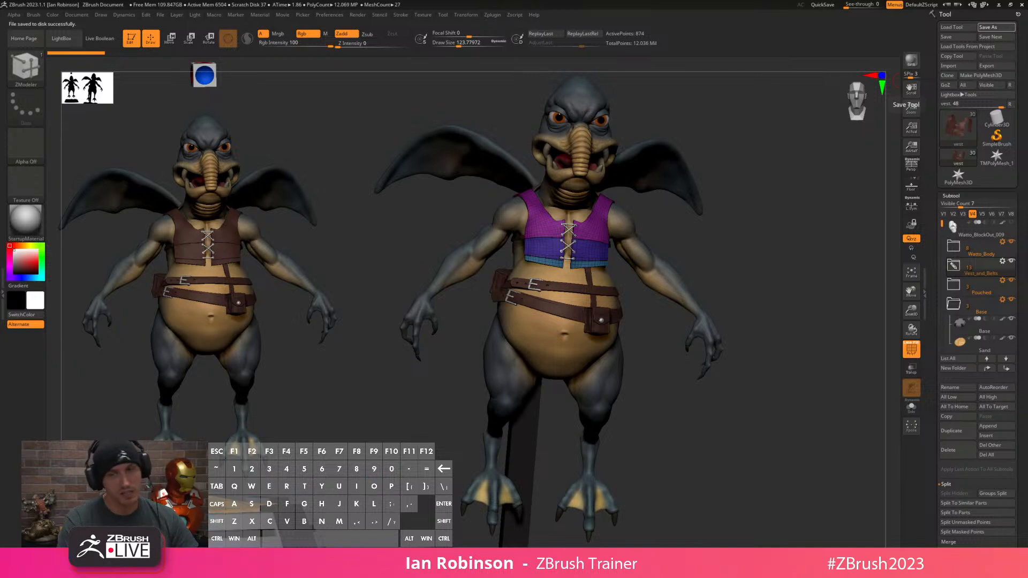
text(1)
key(Return)
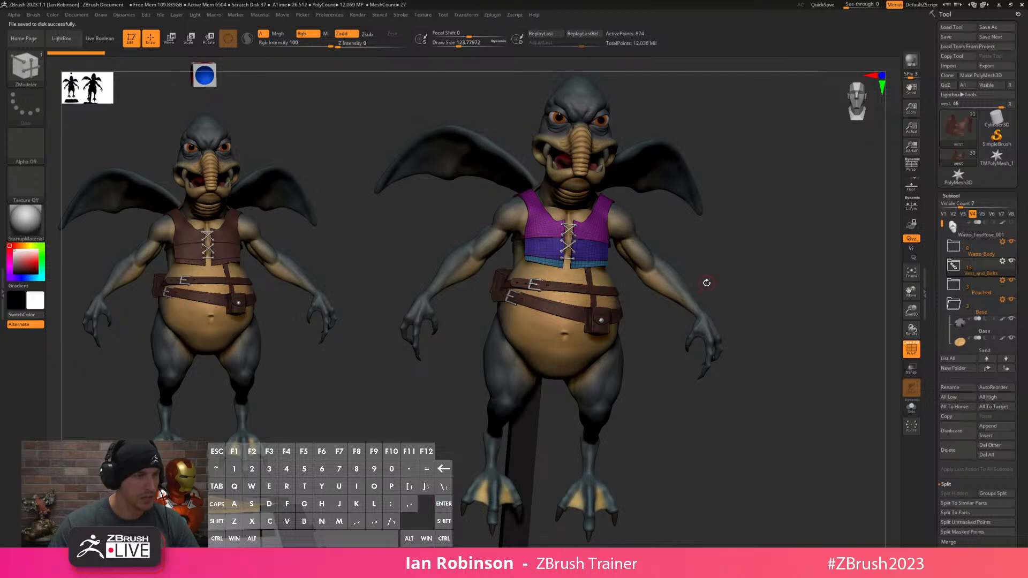
Hide the polyframe and combine the figure and its stand into a single low-resolution posing mesh with Transpose Master's TPoseMesh.
key(shift+f)
shift+drag(744, 267, 723, 270)
key(f)
drag(664, 239, 612, 245)
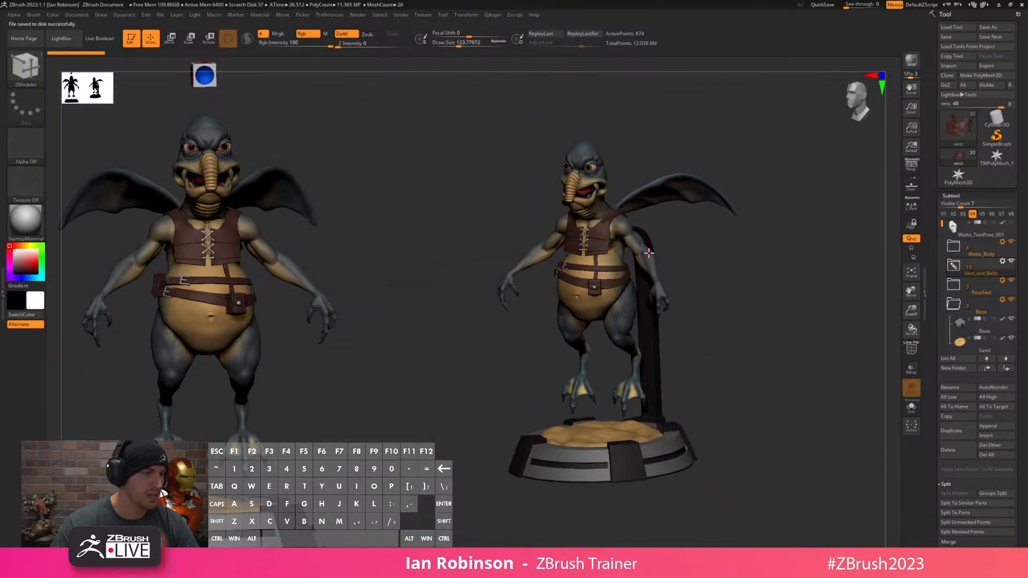
click(495, 17)
click(518, 188)
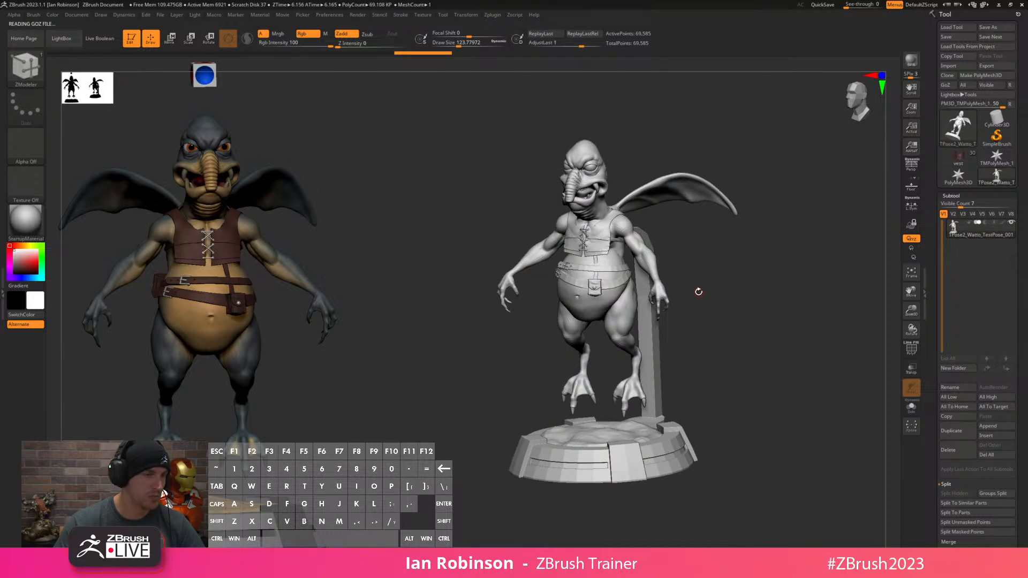
Inspect the combined posing mesh from the front and sides, and show its polyframe to examine the polygroups of body, clothing and stand.
drag(689, 280, 680, 328)
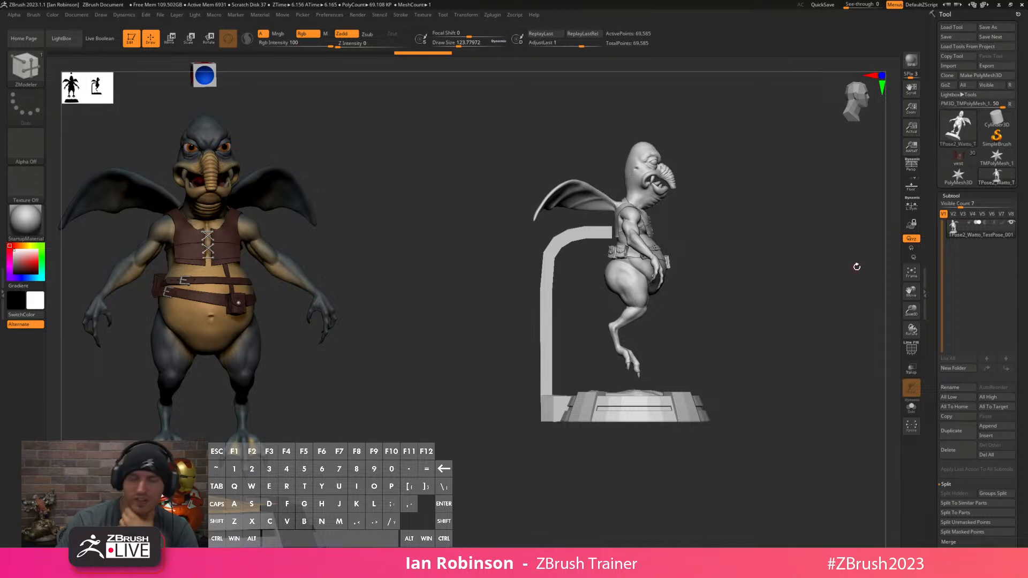
drag(804, 239, 658, 231)
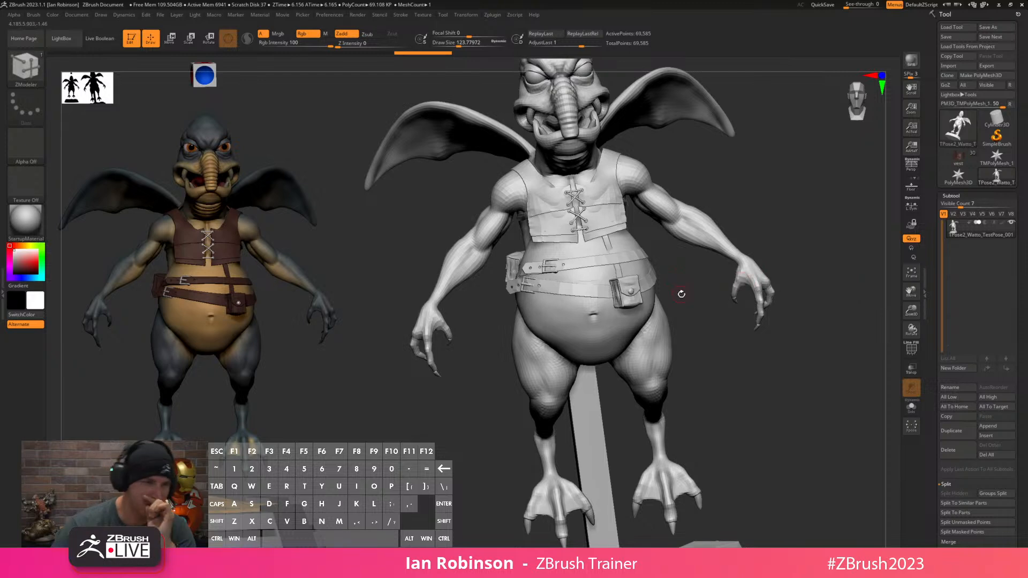
drag(793, 352, 802, 327)
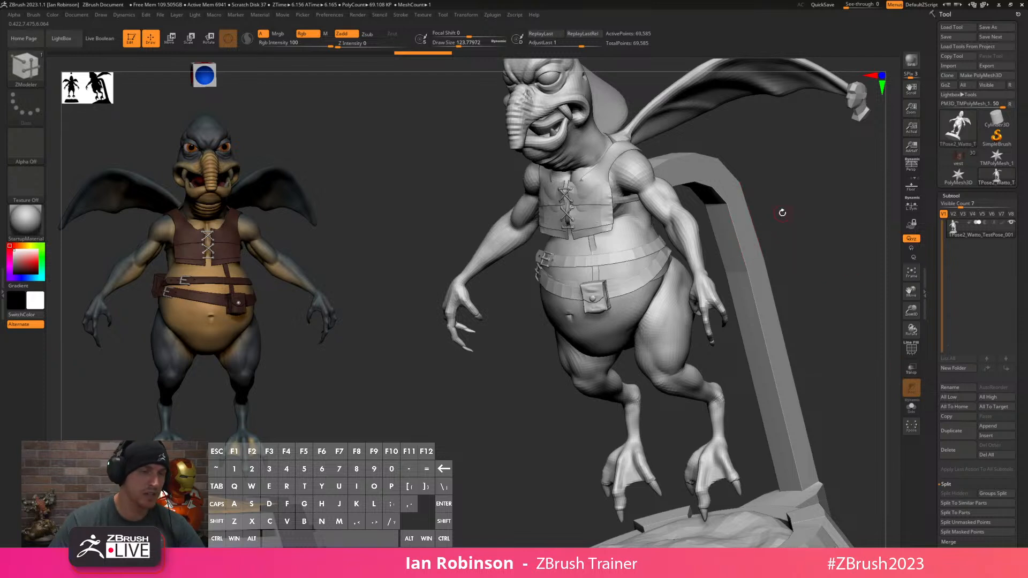
mouse_move(754, 189)
alt+mouse_down()
mouse_move(773, 172)
mouse_move(750, 227)
mouse_move(713, 258)
mouse_move(721, 287)
mouse_move(749, 314)
mouse_move(724, 304)
mouse_move(749, 302)
mouse_move(726, 287)
mouse_move(756, 257)
mouse_move(780, 296)
alt+mouse_up()
key(shift+f)
key(shift+f)
mouse_move(712, 214)
mouse_down()
mouse_move(713, 265)
mouse_move(750, 259)
mouse_move(755, 271)
mouse_move(711, 305)
mouse_move(765, 292)
mouse_move(727, 350)
mouse_move(707, 324)
mouse_up()
key(shift+f)
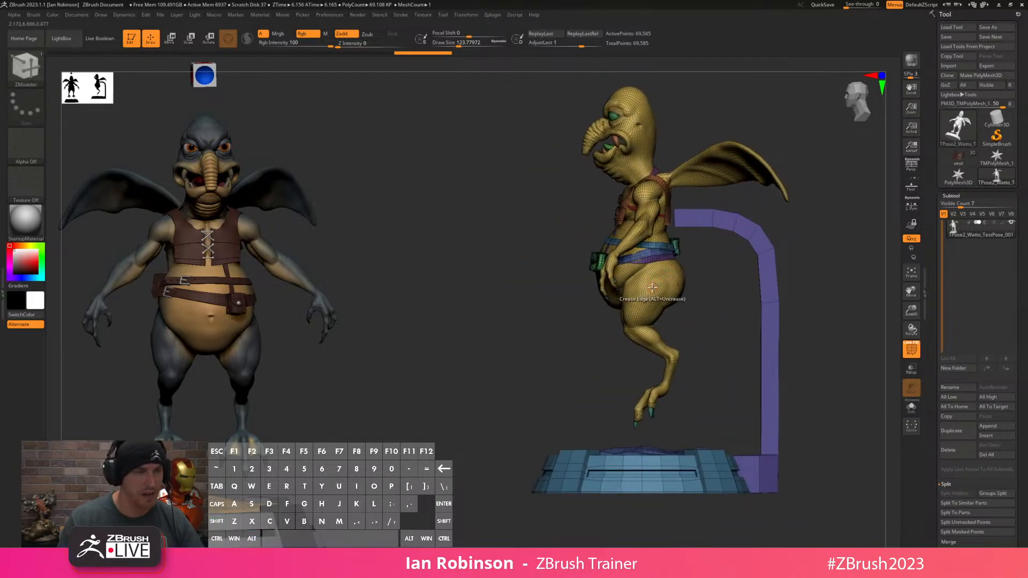
Hide the figure to isolate the display stand, mask the stand, and show the whole mesh again.
mouse_move(551, 66)
ctrl+shift+mouse_down()
mouse_move(659, 358)
mouse_move(738, 429)
mouse_move(836, 431)
ctrl+shift+mouse_up()
key(ctrl+z)
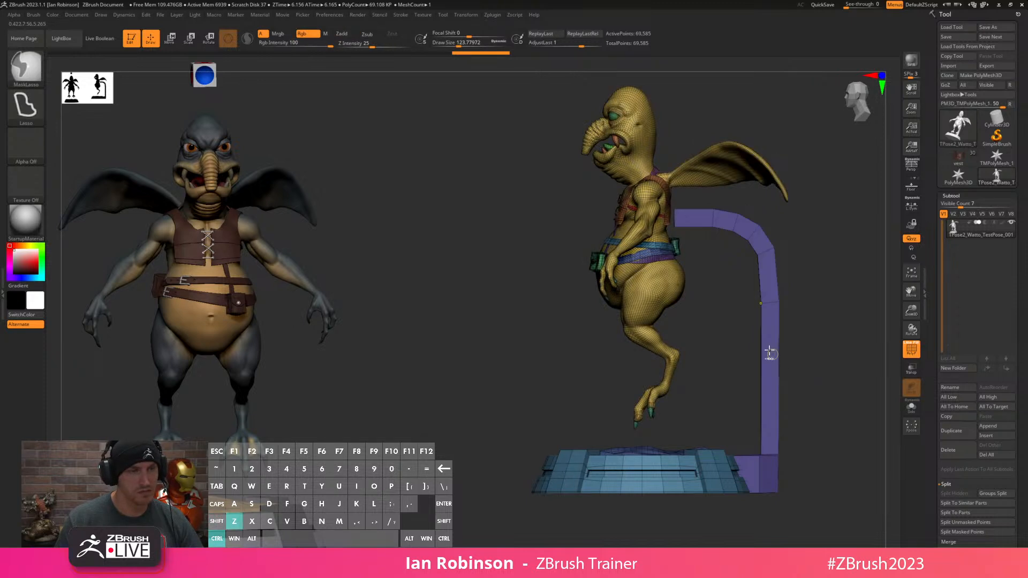
mouse_move(535, 66)
ctrl+shift+mouse_down()
mouse_move(696, 315)
mouse_move(827, 431)
mouse_move(833, 420)
ctrl+shift+mouse_up()
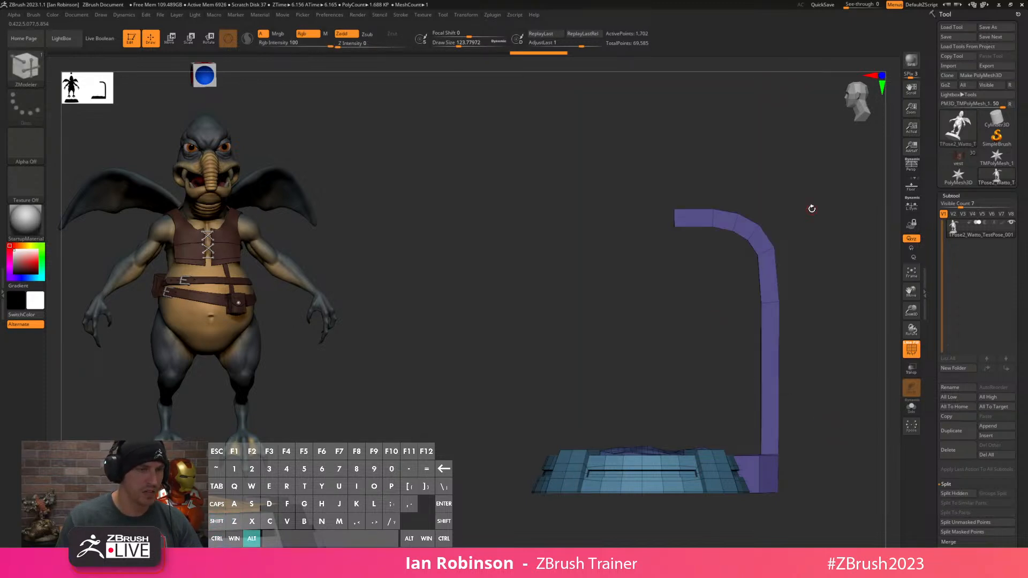
ctrl+shift+click(787, 197)
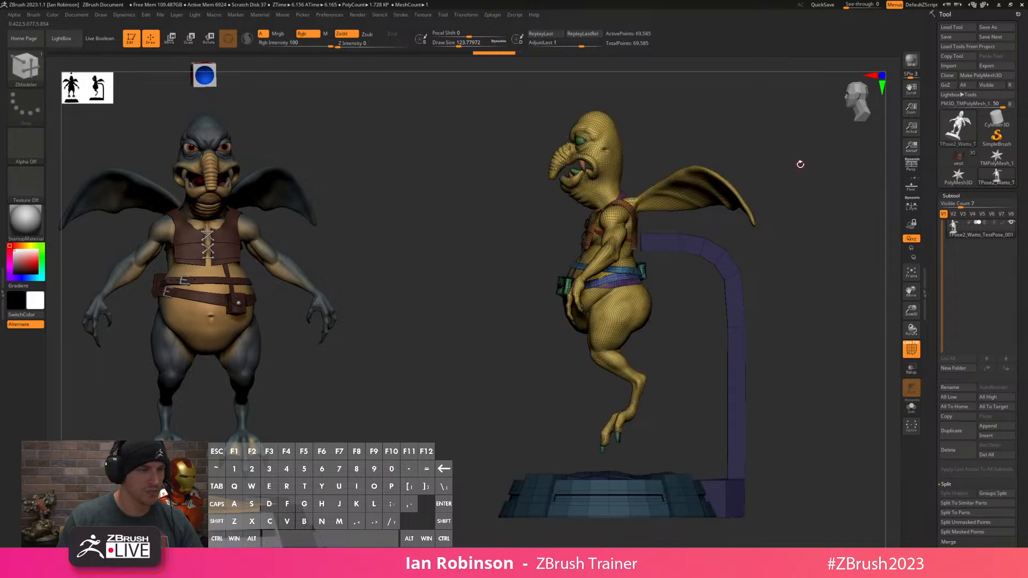
shift+drag(800, 164, 835, 163)
key(w)
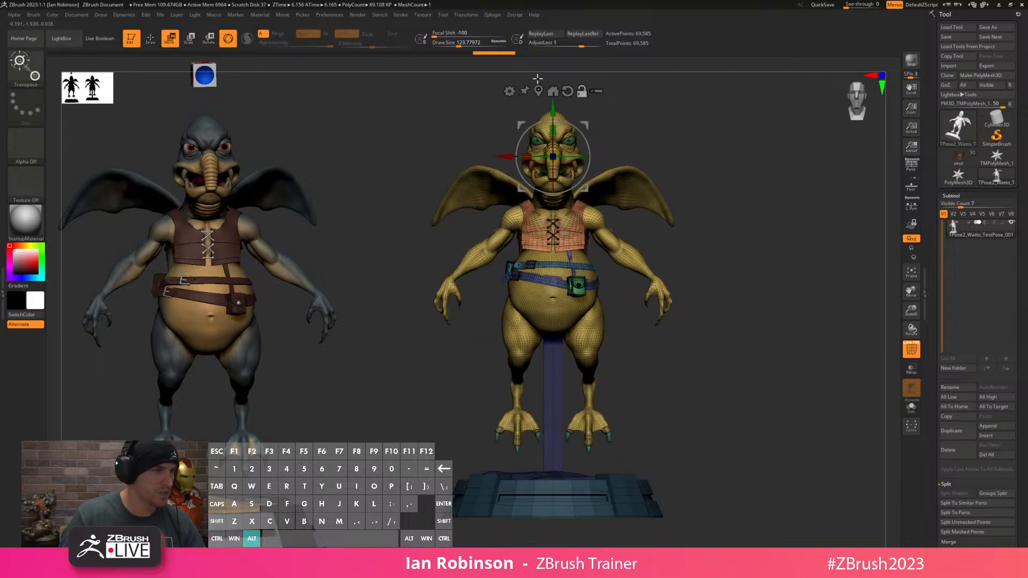
key(q)
mouse_move(769, 167)
mouse_down()
mouse_move(772, 239)
mouse_move(787, 259)
mouse_up()
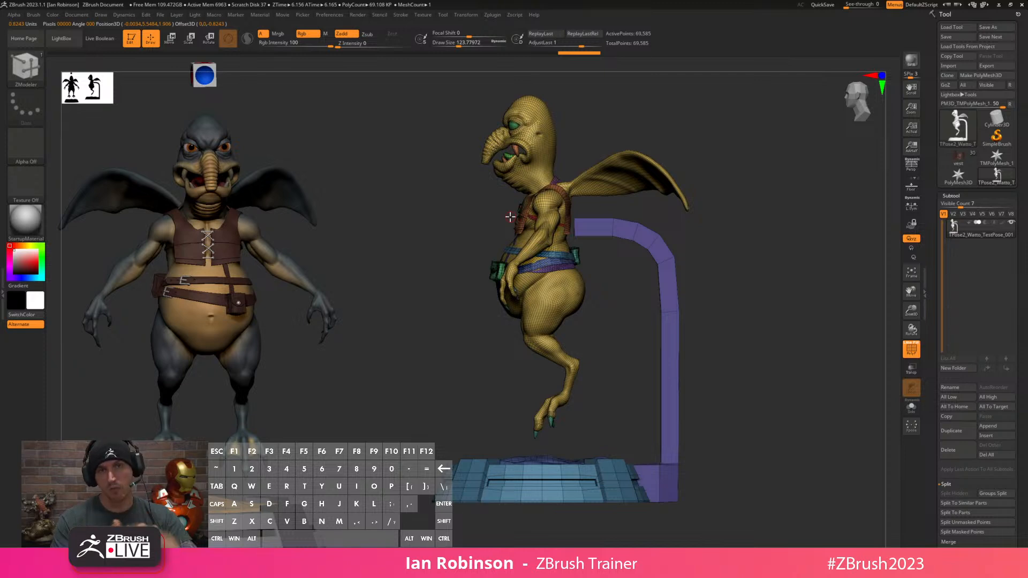
Try to isolate the figure with a selection rectangle that ends above the base, and show the whole mesh again.
key(ctrl+shift)
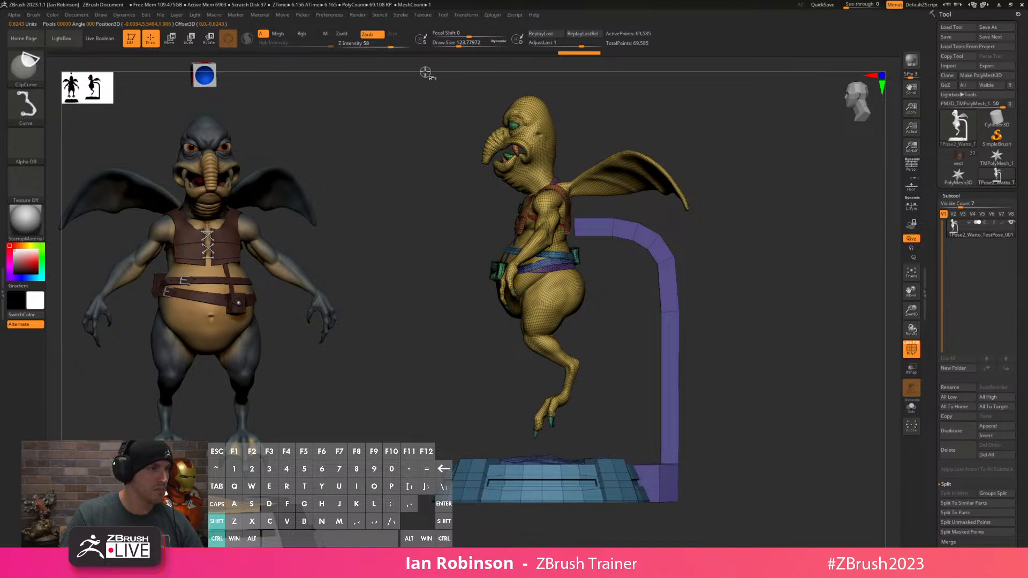
ctrl+shift+drag(419, 66, 759, 445)
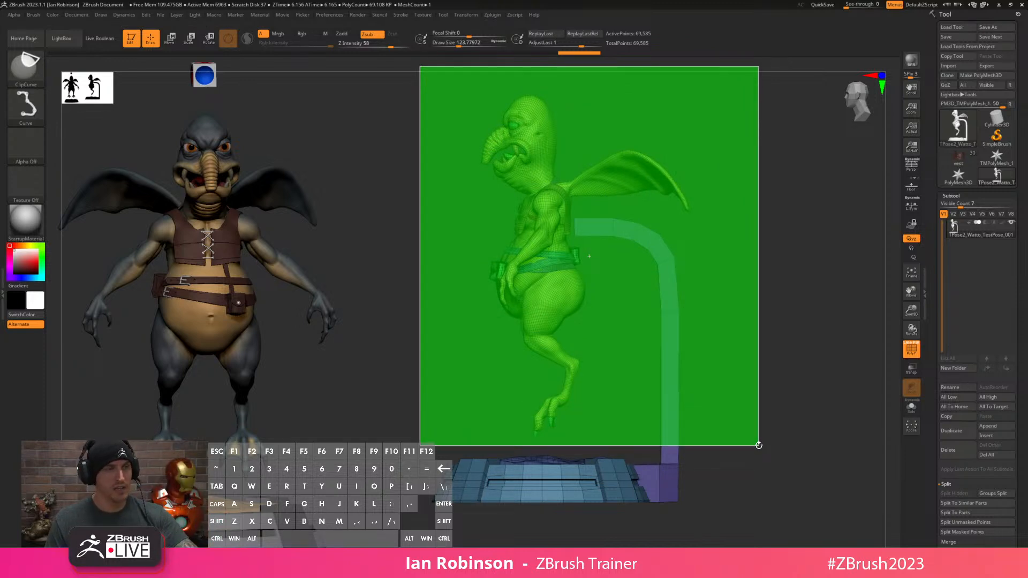
ctrl+shift+drag(759, 445, 759, 444)
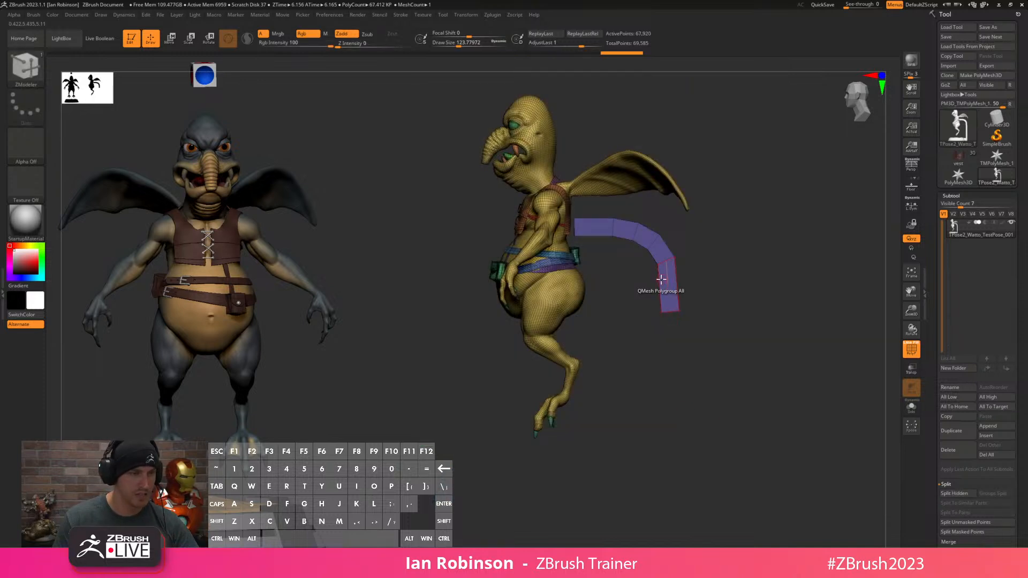
ctrl+shift+click(761, 296)
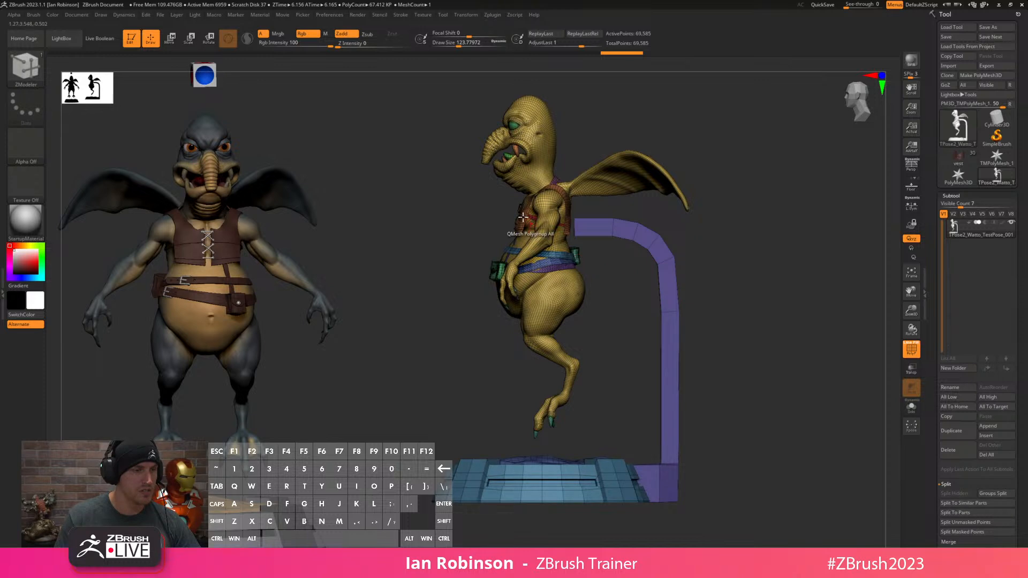
Hide the figure with a rectangle selection and bring back the post, leaving only the complete display stand visible.
mouse_move(394, 70)
ctrl+shift+mouse_down()
mouse_move(680, 350)
mouse_move(749, 447)
ctrl+shift+mouse_up()
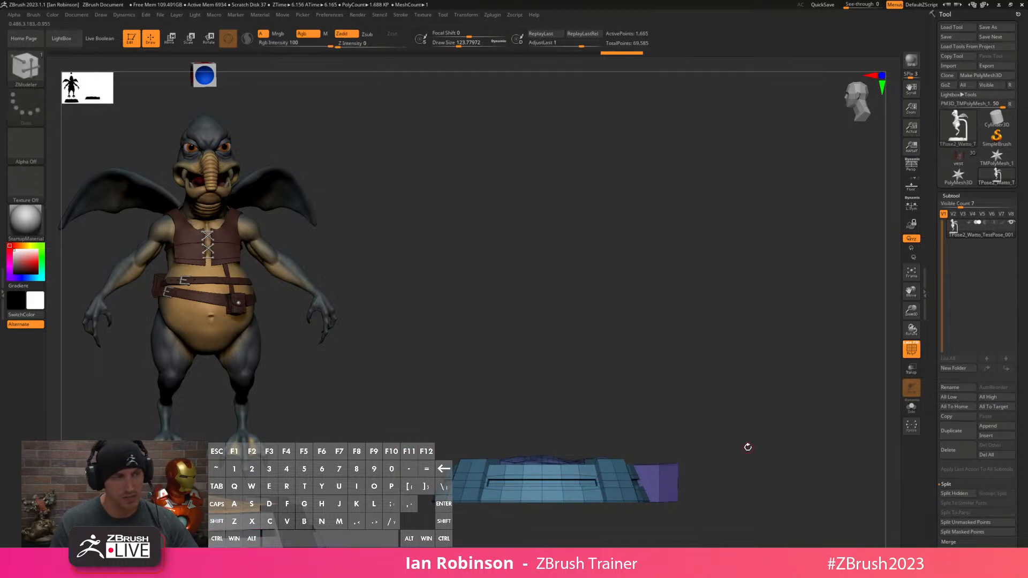
ctrl+shift+click(688, 399)
drag(755, 333, 765, 335)
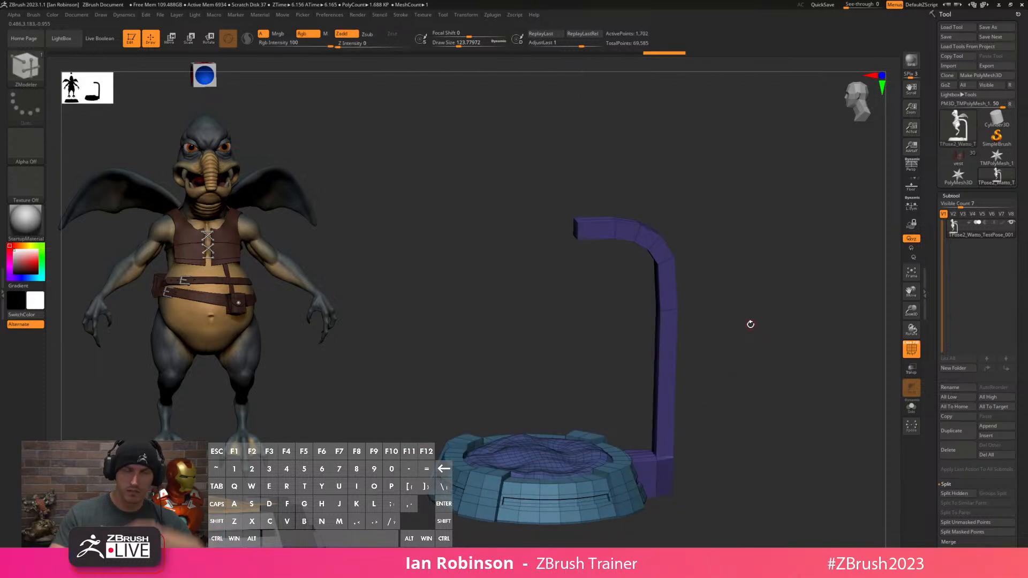
drag(736, 220, 670, 379)
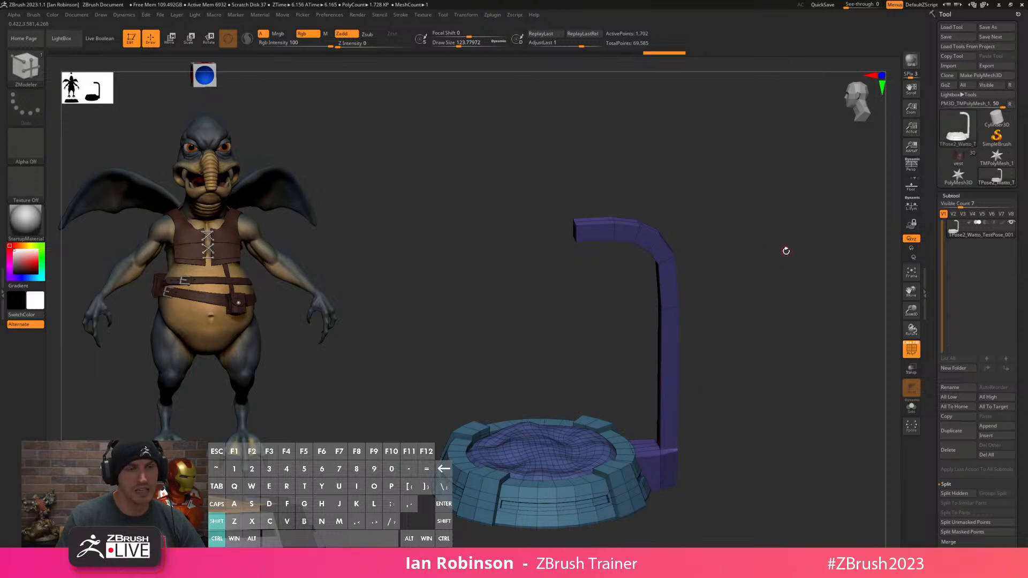
Mask the entire display stand and show the figure again, leaving the figure unmasked.
mouse_move(814, 287)
mouse_down()
mouse_move(796, 298)
mouse_move(805, 307)
mouse_move(725, 310)
mouse_move(746, 344)
mouse_move(781, 298)
mouse_up()
key(ctrl)
ctrl+click(807, 298)
ctrl+click(806, 301)
ctrl+shift+click(807, 298)
ctrl+click(814, 299)
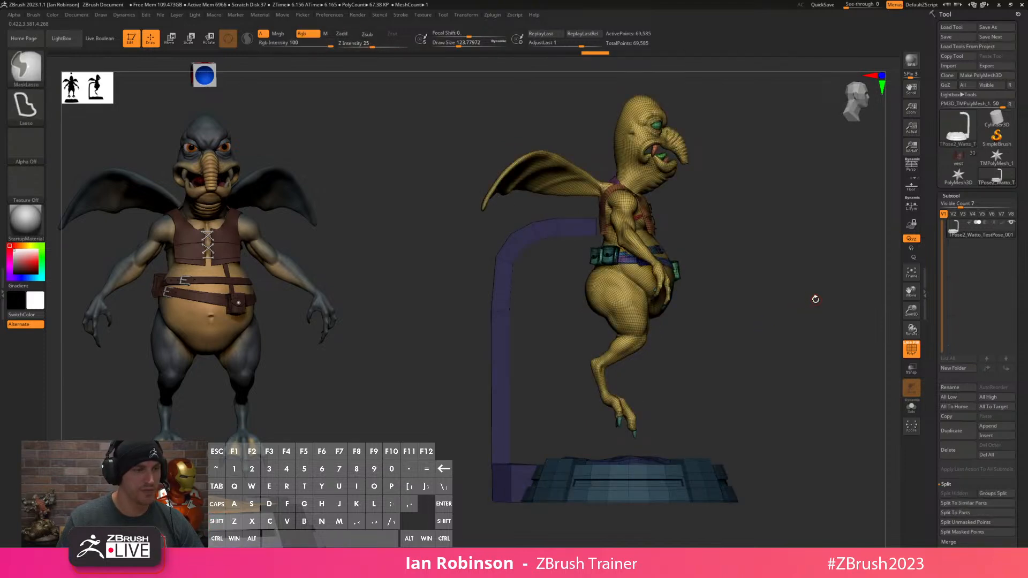
Place the transform gizmo at the centre of the unmasked figure and shift it into the hip area without moving the mesh.
drag(818, 299, 757, 296)
key(w)
key(alt)
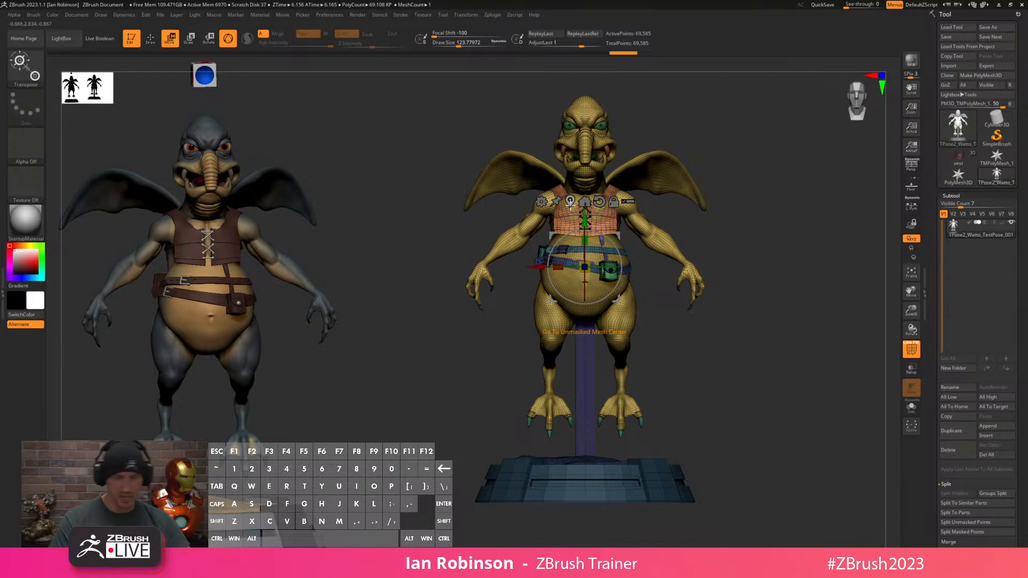
drag(815, 161, 823, 204)
key(alt)
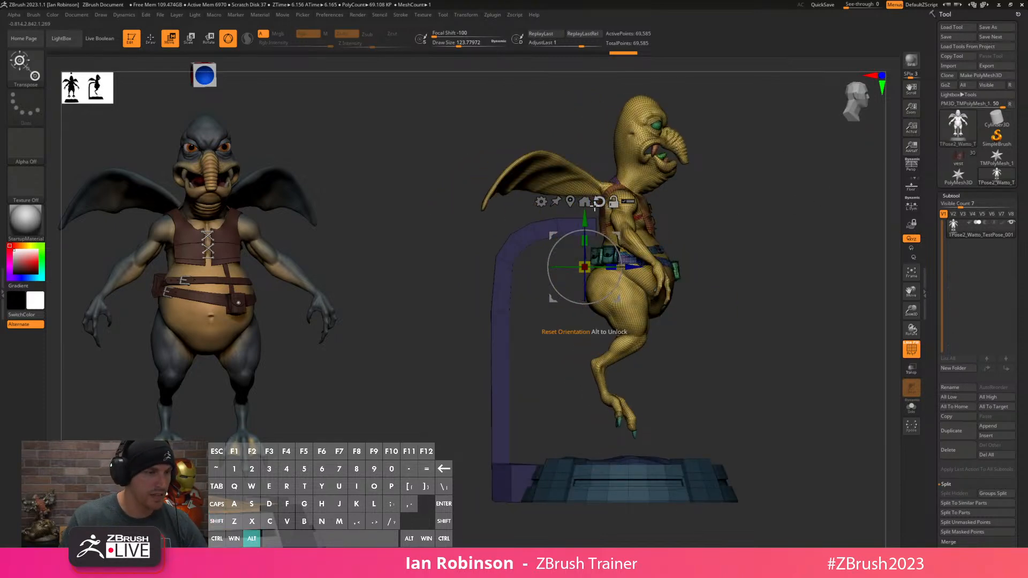
alt+drag(630, 266, 665, 257)
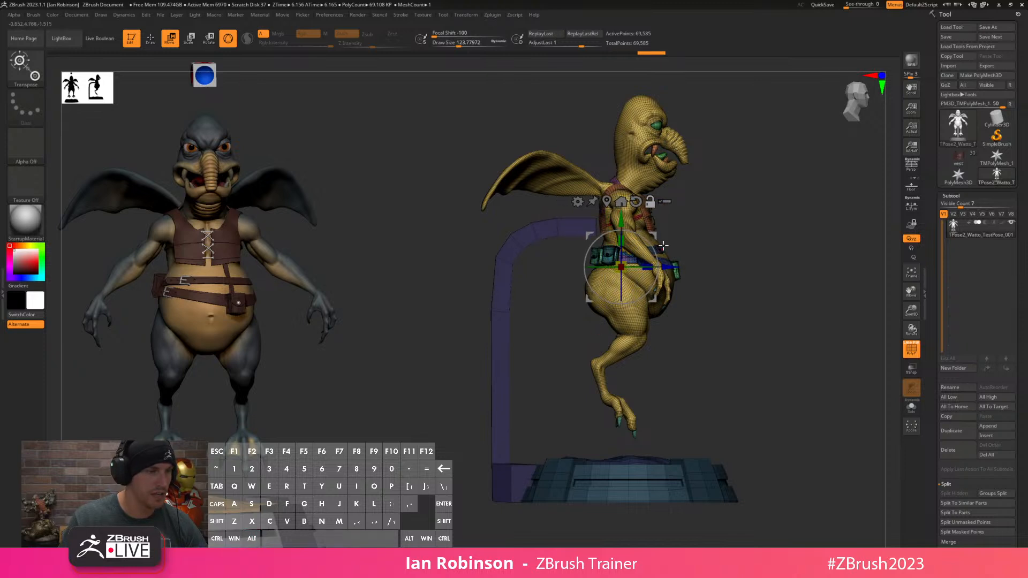
alt+drag(625, 224, 634, 207)
Lean the whole figure slightly forward about the hips and move it closer to the stand's post.
shift+drag(752, 190, 674, 211)
alt+drag(824, 217, 748, 232)
mouse_move(715, 297)
mouse_down()
mouse_move(700, 319)
mouse_move(741, 305)
mouse_move(721, 301)
mouse_up()
drag(648, 228, 646, 221)
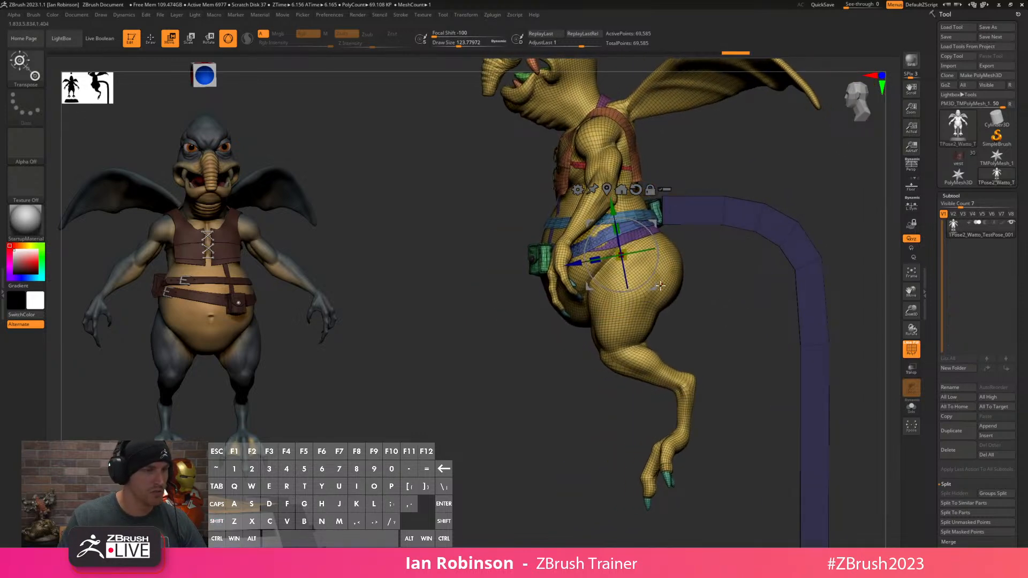
key(w)
drag(652, 284, 673, 295)
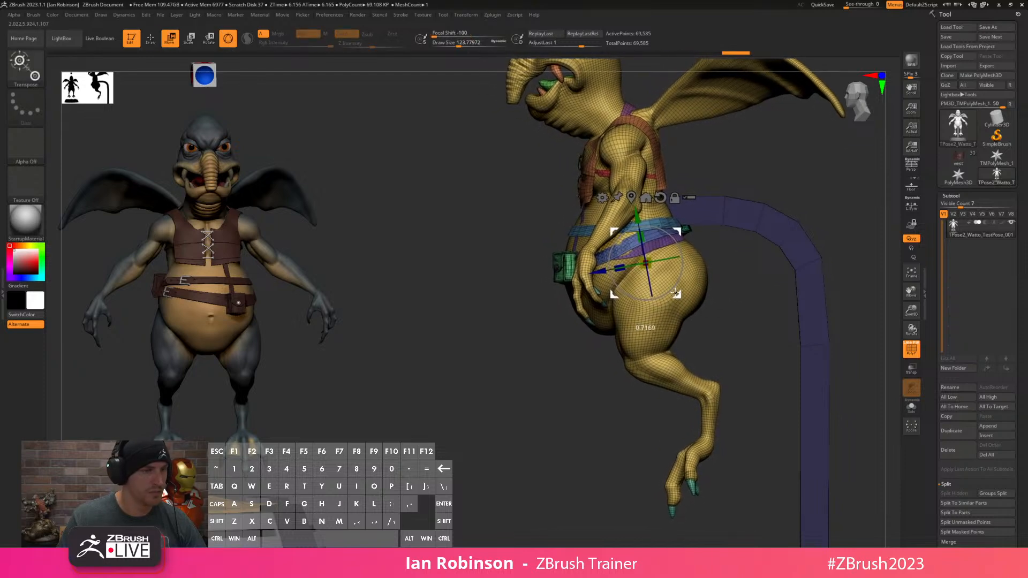
shift+drag(739, 285, 777, 270)
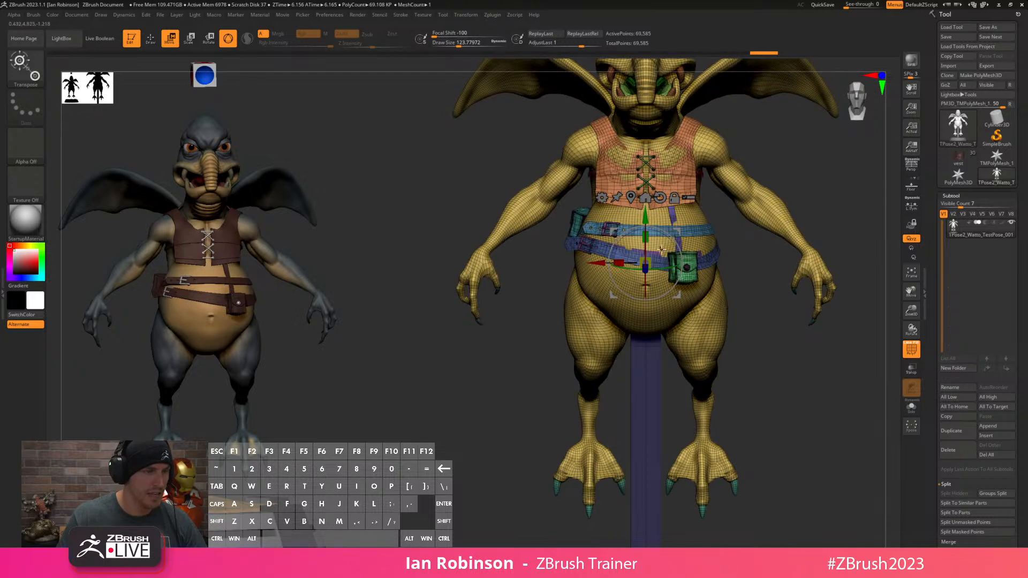
Tilt and turn the whole figure slightly to one side about its hips in front of the post.
drag(662, 272, 670, 268)
drag(760, 289, 819, 230)
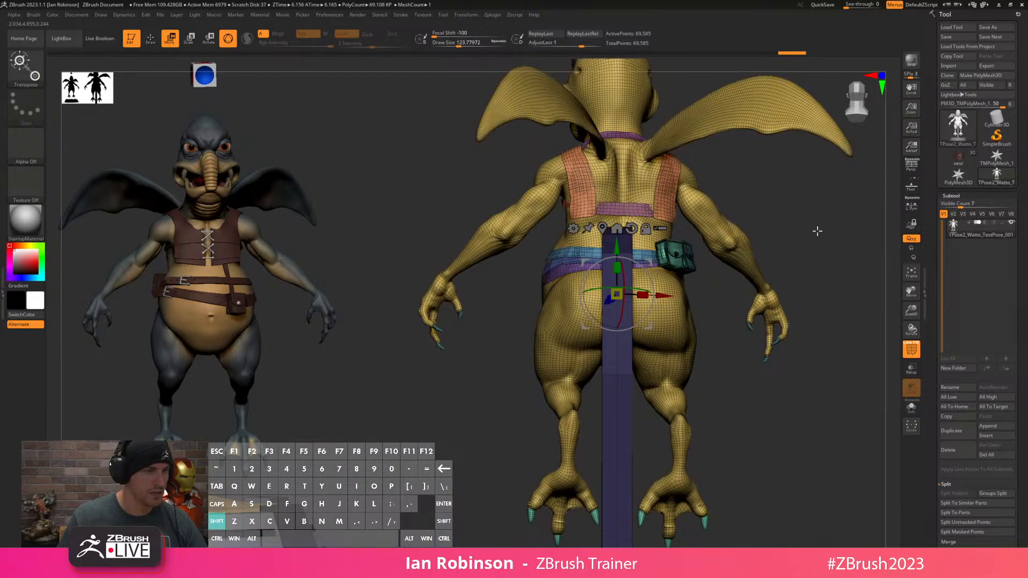
drag(587, 278, 587, 279)
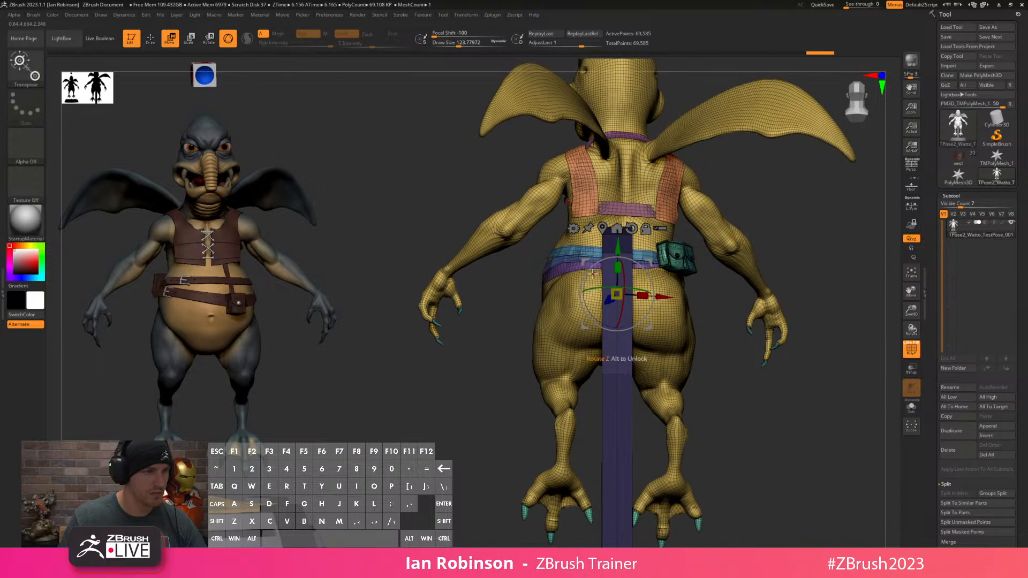
key(q)
mouse_move(820, 227)
mouse_down()
mouse_move(714, 236)
mouse_move(756, 218)
mouse_move(750, 236)
mouse_up()
key(w)
drag(594, 270, 596, 266)
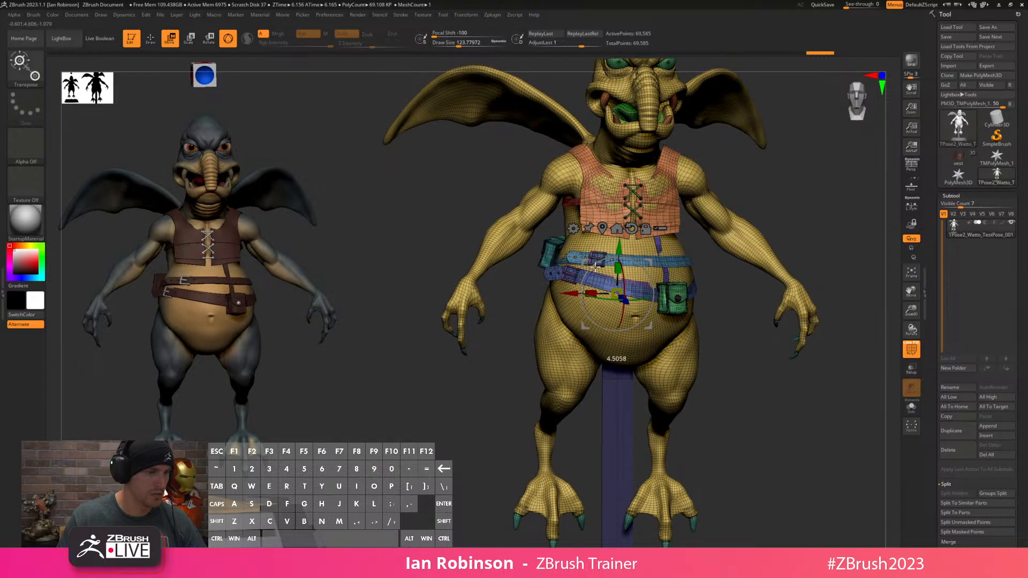
key(q)
mouse_move(771, 236)
alt+mouse_down()
mouse_move(777, 222)
mouse_move(761, 219)
mouse_move(814, 220)
mouse_move(831, 277)
alt+mouse_up()
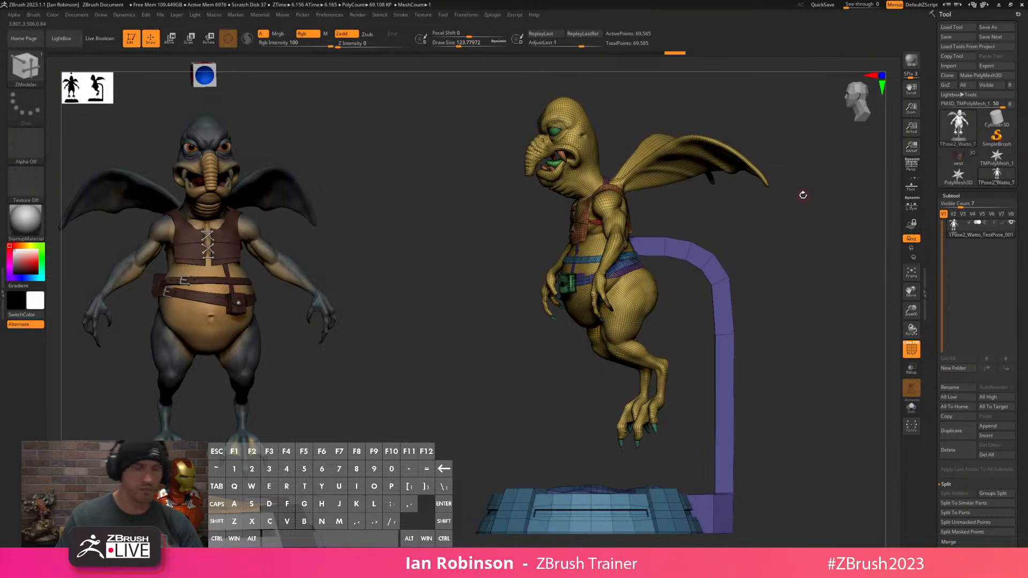
Lasso-mask the head and invert the mask so that only the head is free to move.
drag(728, 207, 737, 270)
mouse_move(609, 140)
alt+mouse_down()
mouse_move(636, 168)
mouse_move(637, 196)
mouse_move(597, 170)
mouse_move(675, 186)
mouse_move(659, 184)
mouse_move(645, 223)
mouse_move(563, 43)
mouse_move(377, 266)
mouse_move(523, 345)
alt+mouse_up()
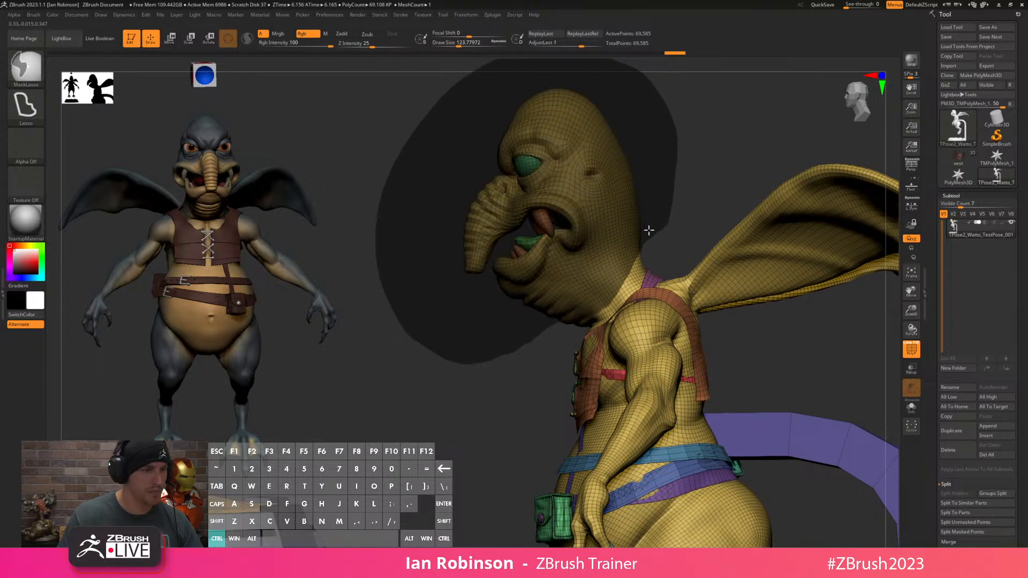
ctrl+drag(644, 243, 647, 241)
ctrl+click(673, 237)
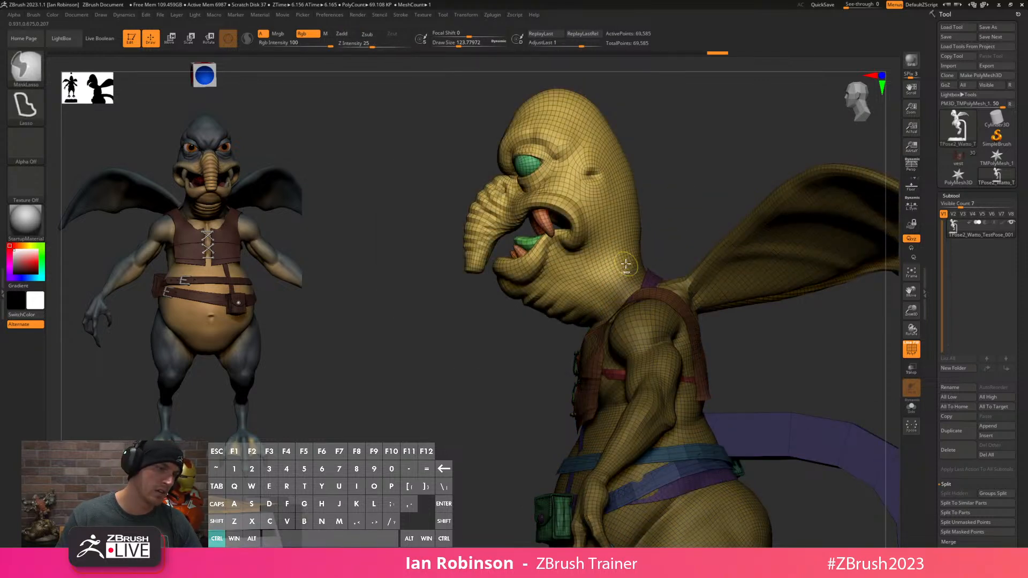
Centre the transform gizmo on the unmasked head and shift it down to the neck as the rotation pivot.
key(w)
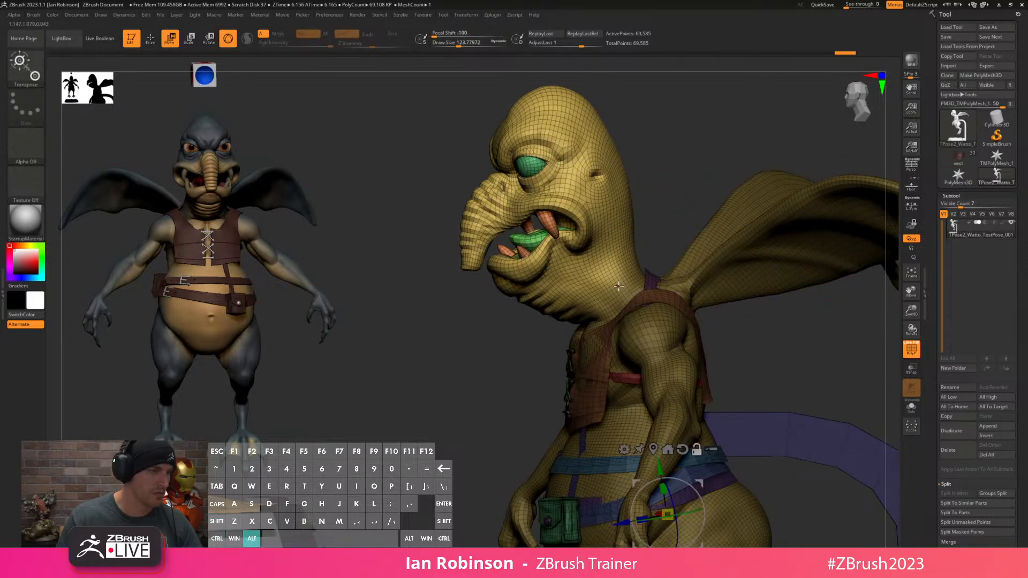
mouse_move(677, 200)
mouse_down()
mouse_move(709, 161)
mouse_move(685, 204)
mouse_up()
alt+click(653, 453)
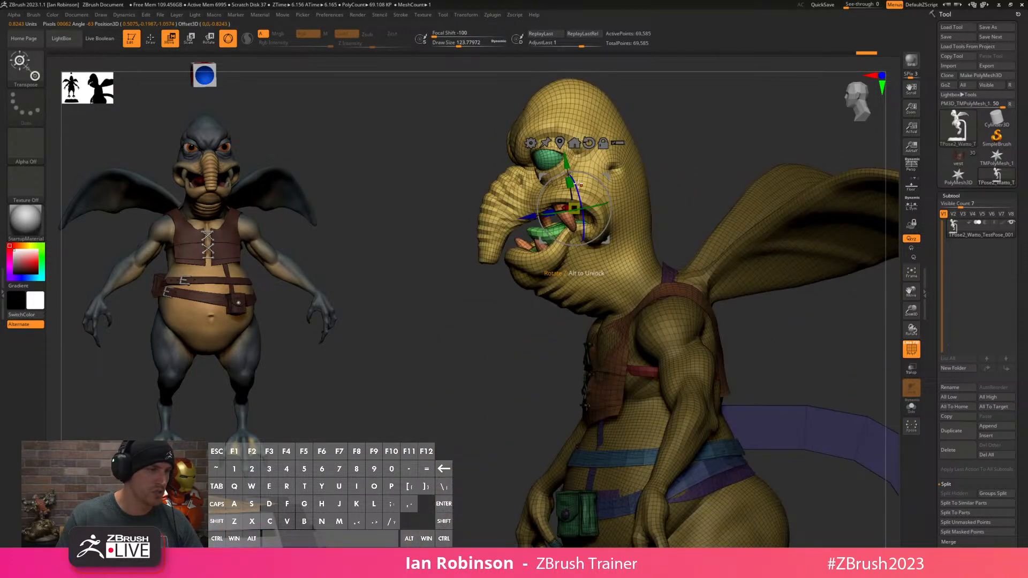
alt+drag(557, 161, 601, 251)
alt+drag(549, 313, 583, 307)
Turn the head at the neck toward the figure's right side, replacing the first trial rotation, and check the neck from behind.
drag(685, 165, 730, 159)
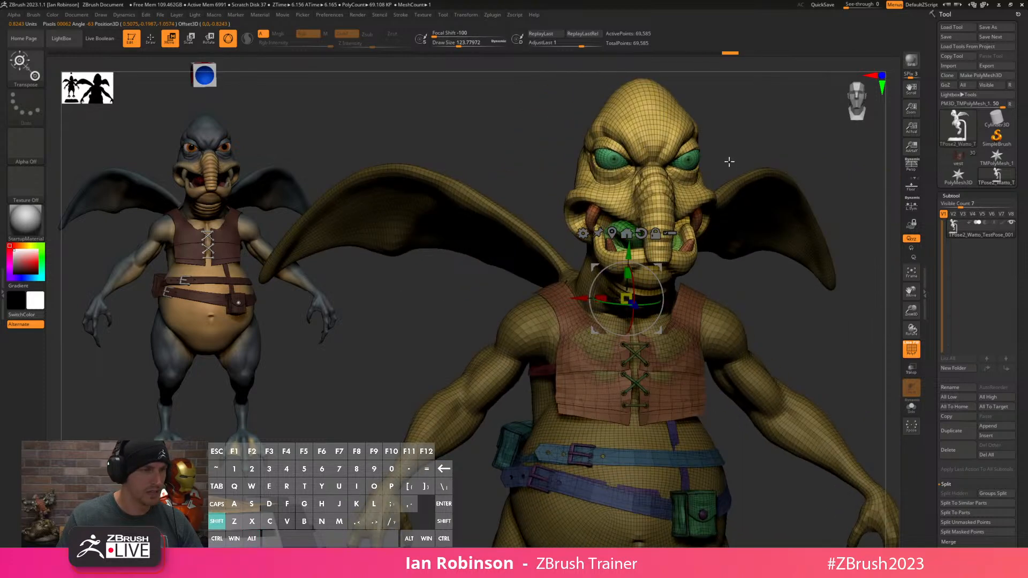
drag(632, 287, 597, 281)
key(ctrl+z)
drag(654, 298, 638, 298)
key(q)
mouse_move(809, 320)
alt+mouse_down()
mouse_move(762, 355)
mouse_move(771, 264)
mouse_move(803, 296)
mouse_move(779, 256)
alt+mouse_up()
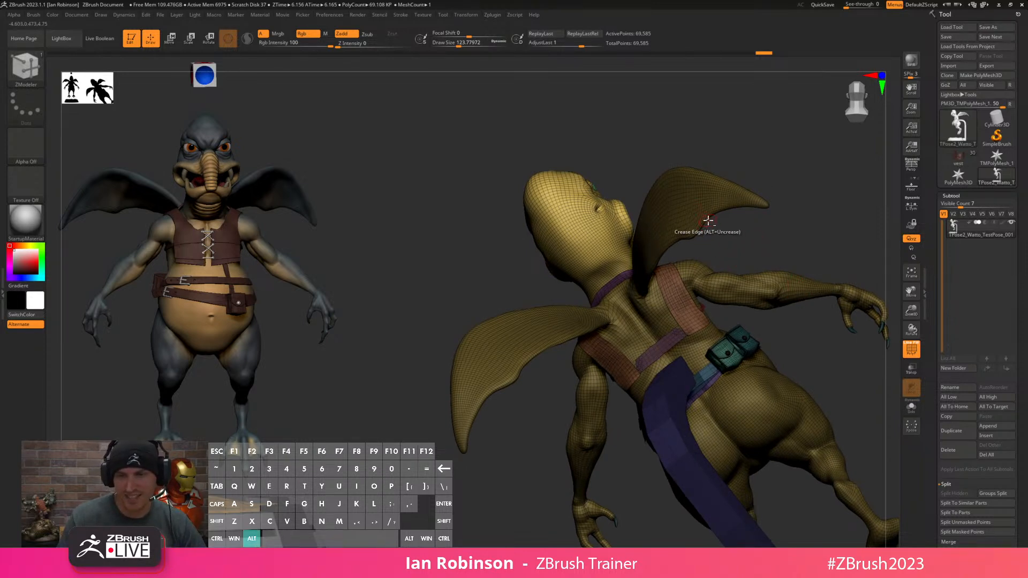
alt+drag(700, 223, 637, 226)
mouse_move(745, 240)
mouse_down()
mouse_move(718, 230)
mouse_move(505, 427)
mouse_move(616, 300)
mouse_move(687, 182)
mouse_move(718, 230)
mouse_move(757, 113)
mouse_move(666, 223)
mouse_move(594, 244)
mouse_move(577, 226)
mouse_move(734, 206)
mouse_move(716, 204)
mouse_move(755, 239)
mouse_move(623, 237)
mouse_up()
key(w)
key(q)
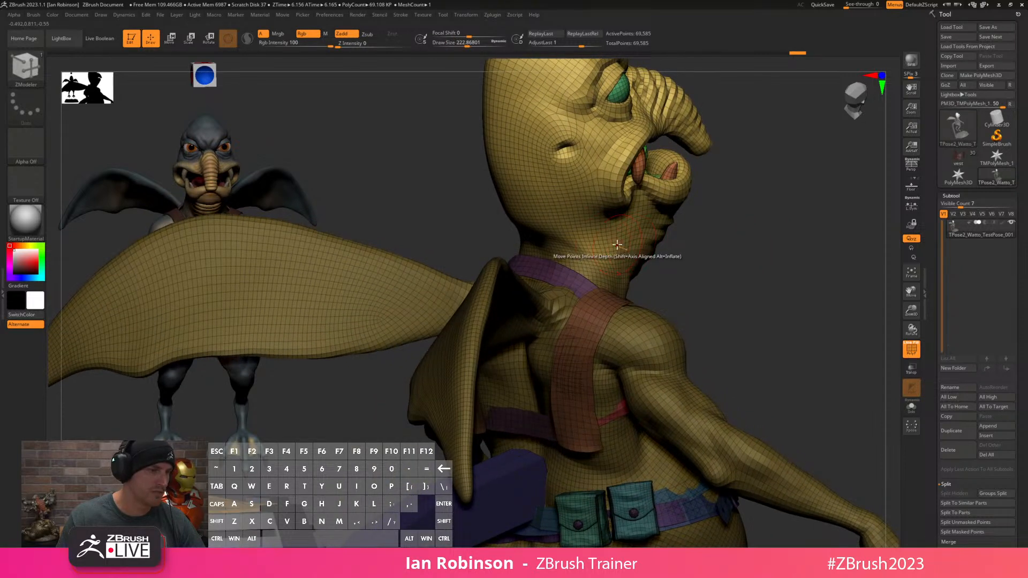
Isolate the body to inspect it, and bring back all parts of the figure in front view.
ctrl+shift+click(624, 249)
mouse_move(572, 254)
shift+mouse_down()
mouse_move(537, 237)
mouse_move(578, 246)
shift+mouse_up()
drag(686, 246, 792, 241)
mouse_move(544, 236)
mouse_down()
mouse_move(746, 230)
mouse_move(719, 179)
mouse_move(735, 222)
mouse_move(767, 249)
mouse_move(805, 230)
mouse_move(750, 254)
mouse_move(782, 234)
mouse_move(712, 293)
mouse_move(741, 245)
mouse_up()
ctrl+shift+click(776, 251)
shift+drag(780, 177, 778, 231)
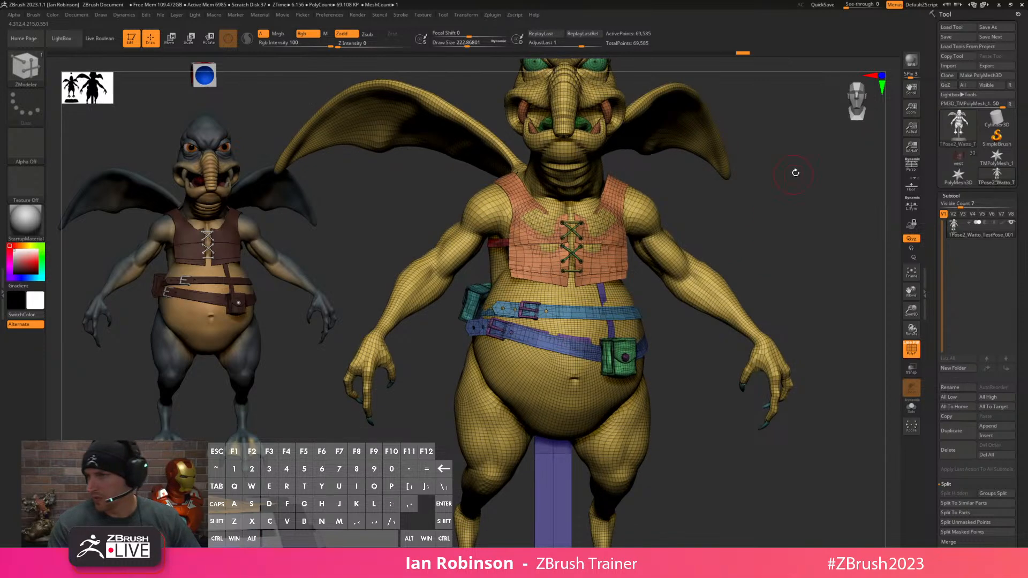
Examine the reference board's character stills and the photos of hands holding dice for the pose.
right_drag(1025, 238, 610, 277)
scroll(665, 199, up, 6)
middle_drag(664, 188, 680, 276)
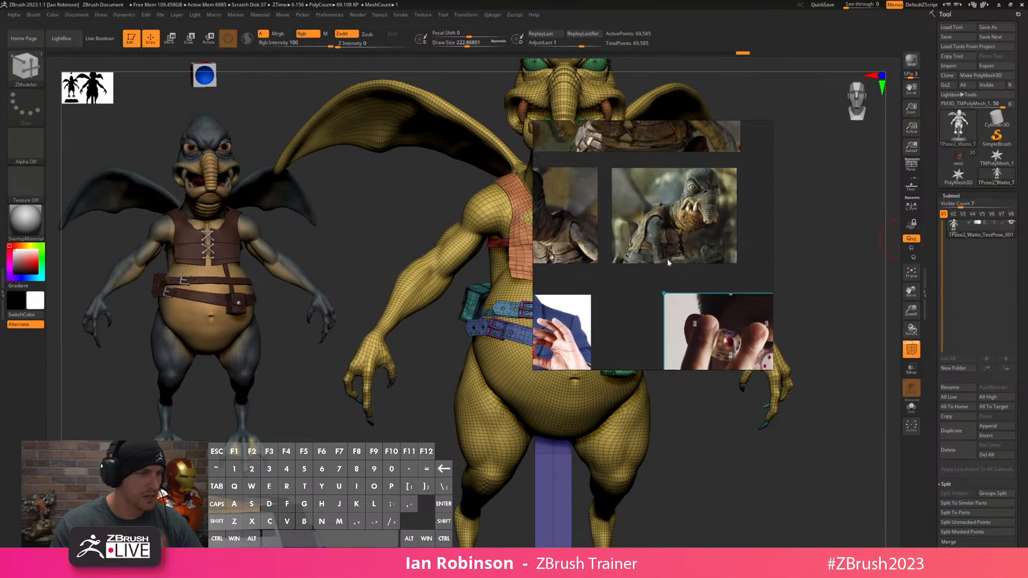
scroll(637, 282, down, 3)
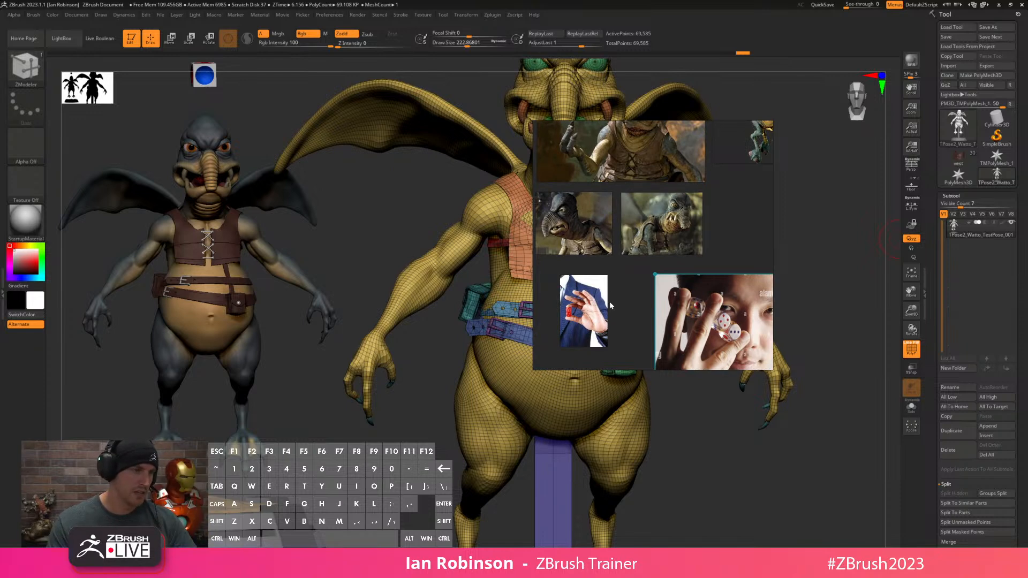
scroll(690, 306, down, 3)
scroll(696, 307, up, 3)
middle_drag(685, 213, 672, 287)
scroll(743, 198, up, 2)
scroll(729, 177, down, 3)
middle_drag(737, 177, 715, 204)
scroll(678, 194, up, 5)
scroll(677, 185, down, 3)
scroll(677, 192, down, 2)
right_drag(612, 215, 1027, 209)
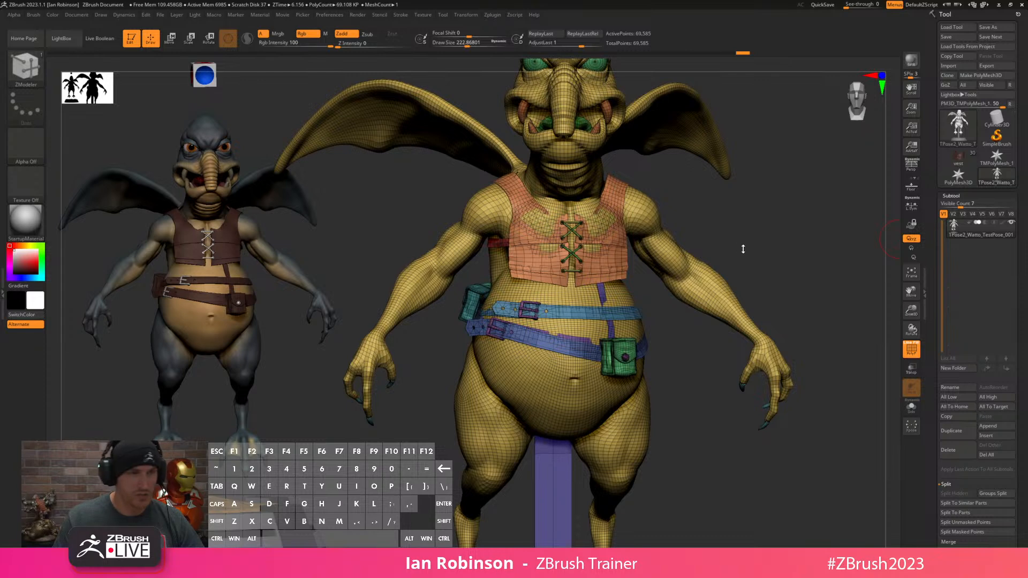
Isolate the body and mask everything except the character's left arm and shoulder, softening the mask edge.
shift+drag(671, 202, 672, 199)
ctrl+shift+click(654, 214)
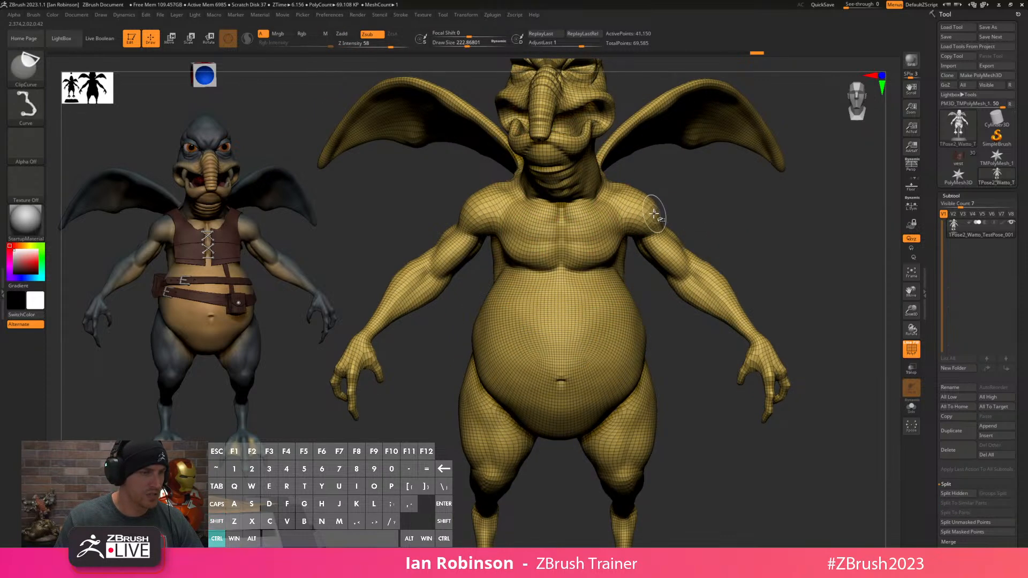
key(w)
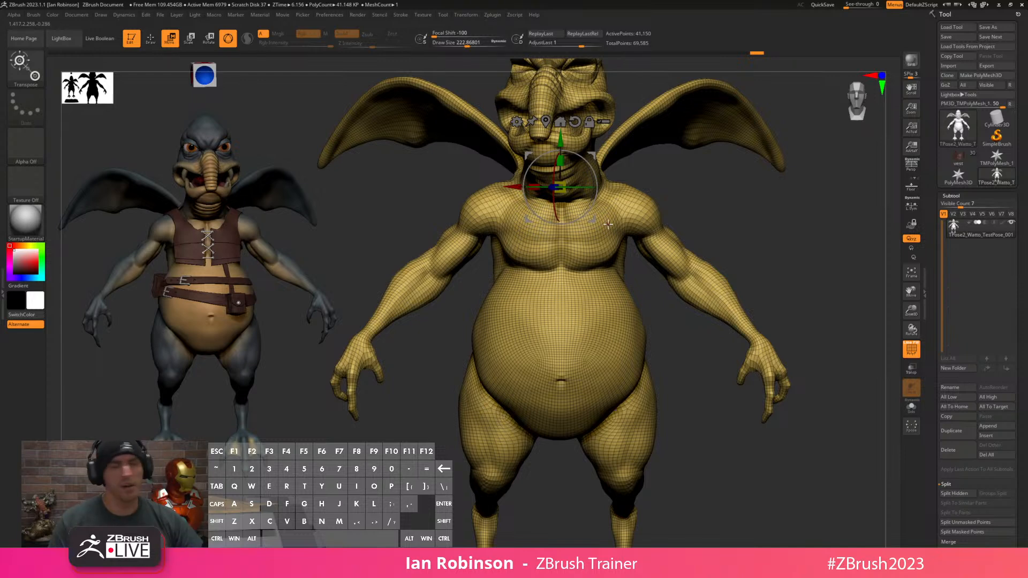
ctrl+drag(614, 193, 727, 299)
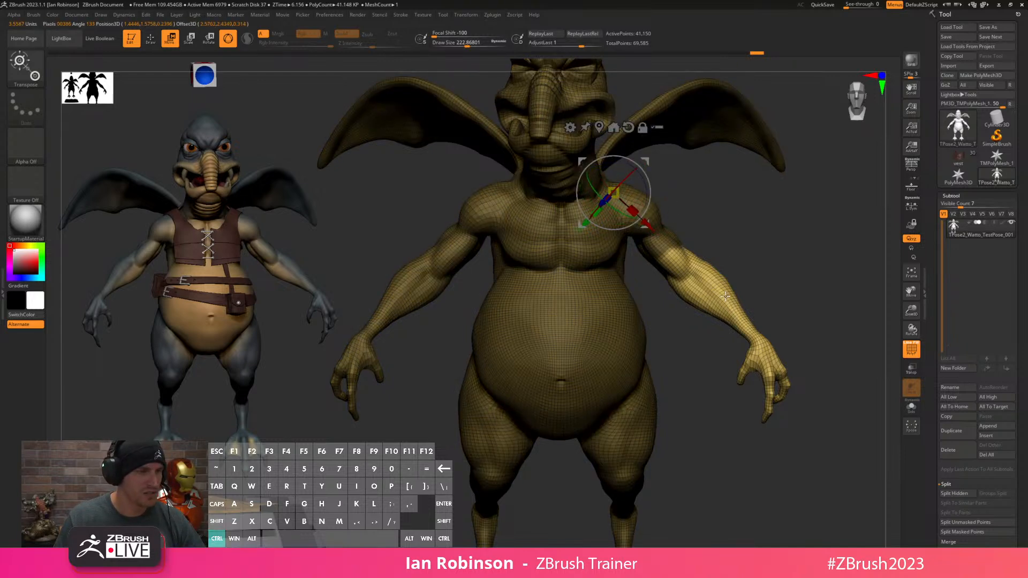
key(q)
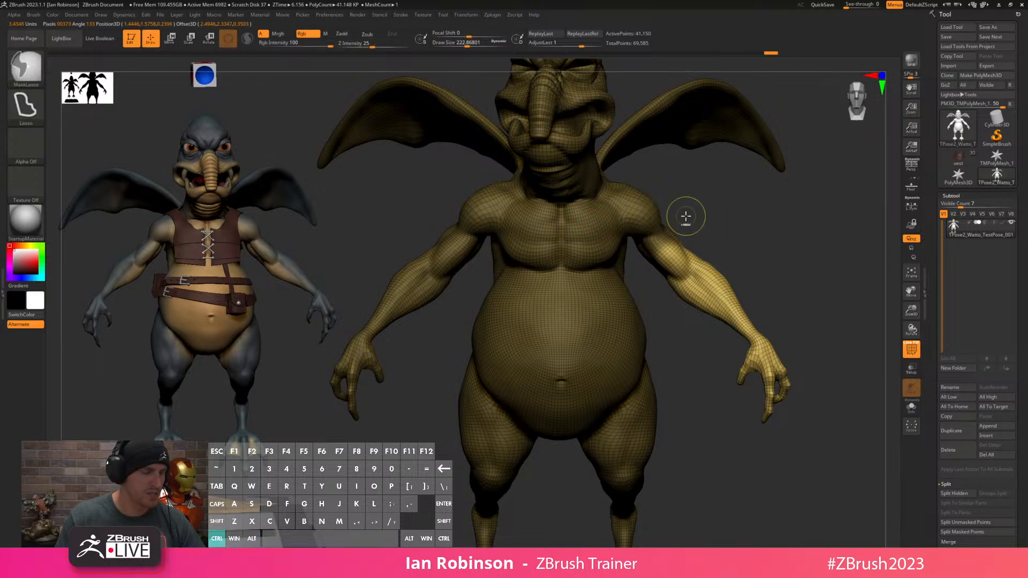
mouse_move(618, 197)
ctrl+alt+mouse_down()
mouse_move(693, 230)
mouse_move(696, 305)
mouse_move(662, 315)
ctrl+alt+mouse_up()
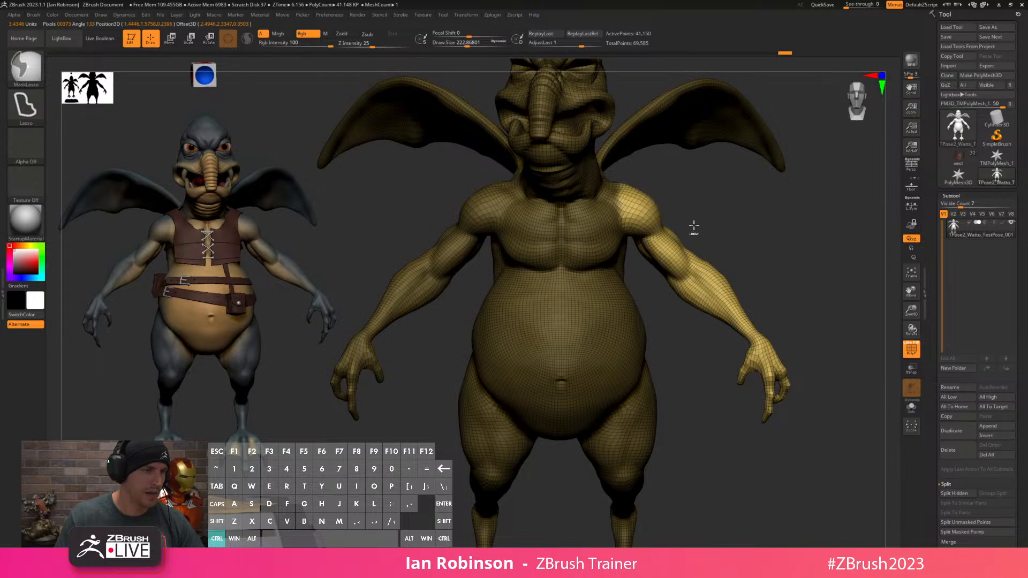
ctrl+click(698, 223)
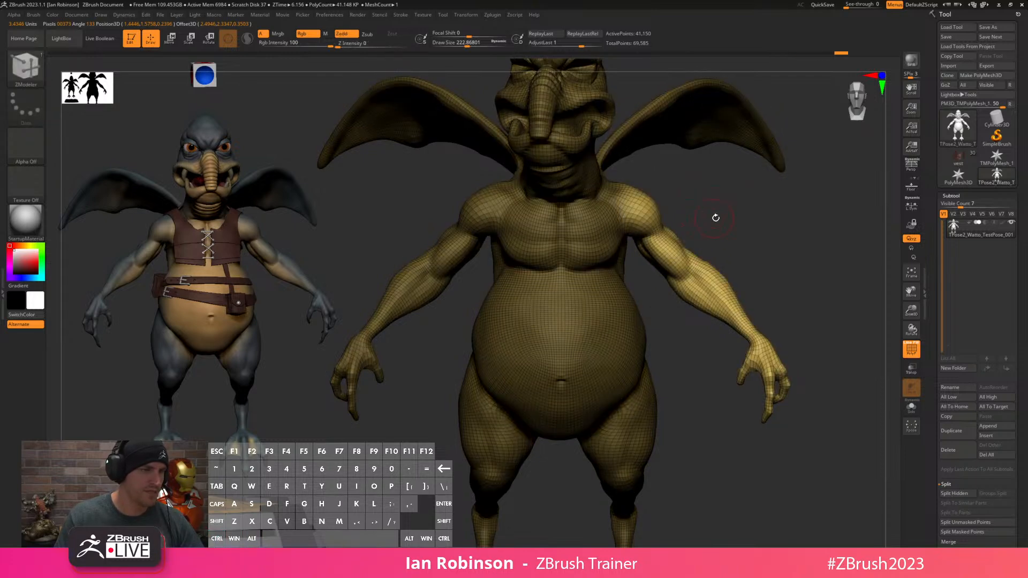
Show the whole figure again and try rotating the unmasked left arm at the shoulder, undoing the rotation.
ctrl+shift+click(702, 214)
mouse_move(800, 244)
alt+mouse_down()
mouse_move(781, 225)
mouse_move(691, 311)
mouse_move(763, 285)
alt+mouse_up()
mouse_move(741, 252)
alt+mouse_down()
mouse_move(759, 367)
mouse_move(696, 241)
alt+mouse_up()
key(w)
mouse_move(625, 171)
mouse_down()
mouse_move(696, 188)
mouse_move(756, 276)
mouse_move(672, 134)
mouse_move(530, 131)
mouse_move(632, 386)
mouse_move(737, 244)
mouse_move(748, 213)
mouse_move(714, 201)
mouse_move(776, 218)
mouse_move(756, 218)
mouse_move(752, 193)
mouse_up()
key(ctrl+z)
key(q)
key(w)
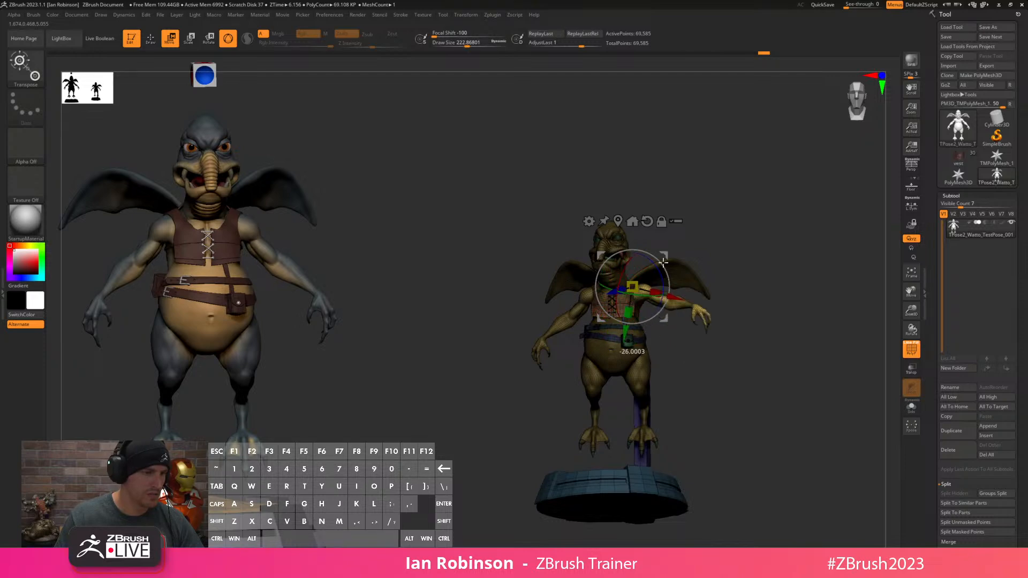
Rotate the left arm around the shoulder so that it hangs lower beside the torso.
drag(693, 344, 617, 256)
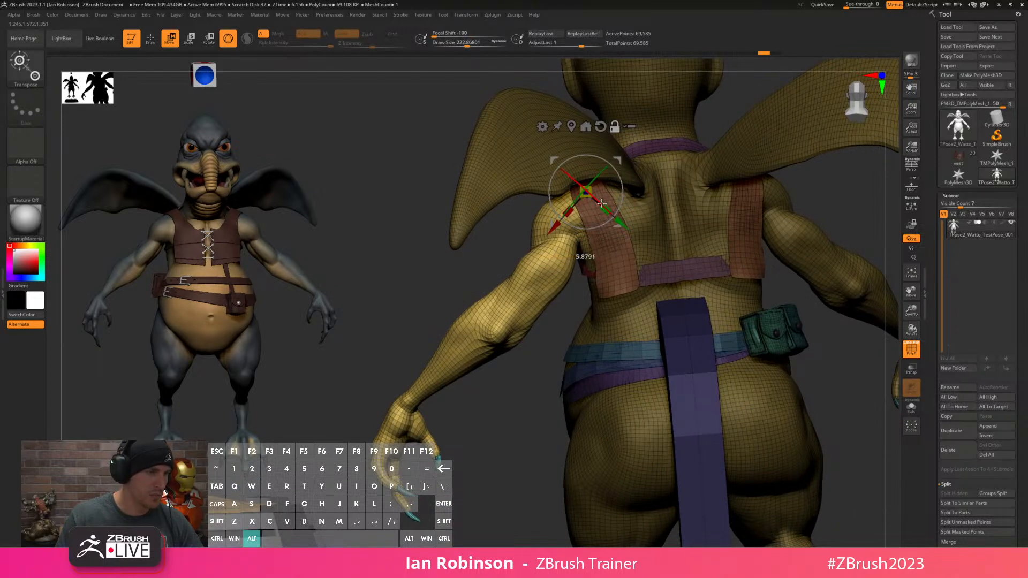
alt+drag(616, 228, 598, 245)
drag(501, 248, 702, 327)
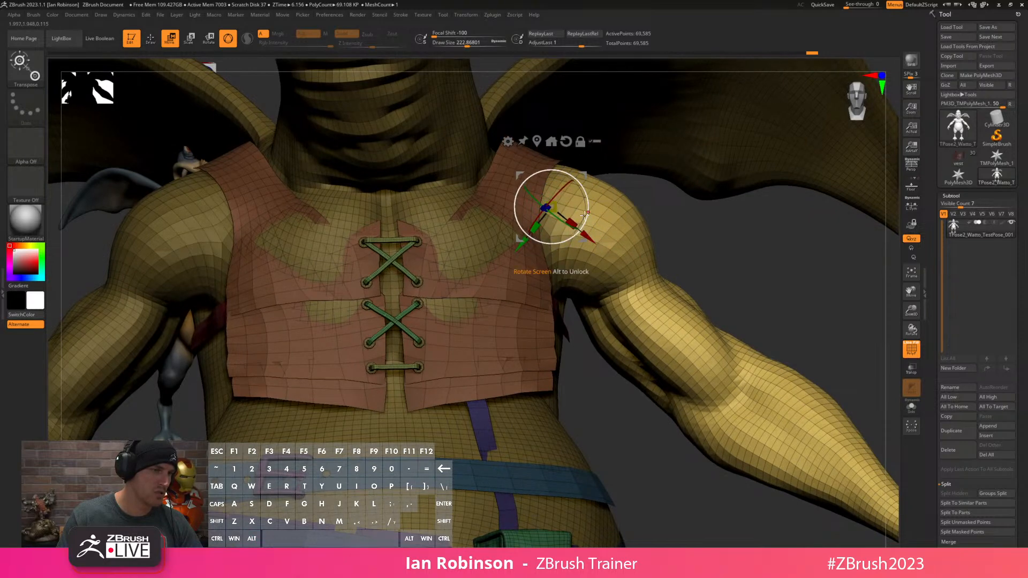
mouse_move(579, 207)
mouse_down()
mouse_move(587, 212)
mouse_move(560, 200)
mouse_up()
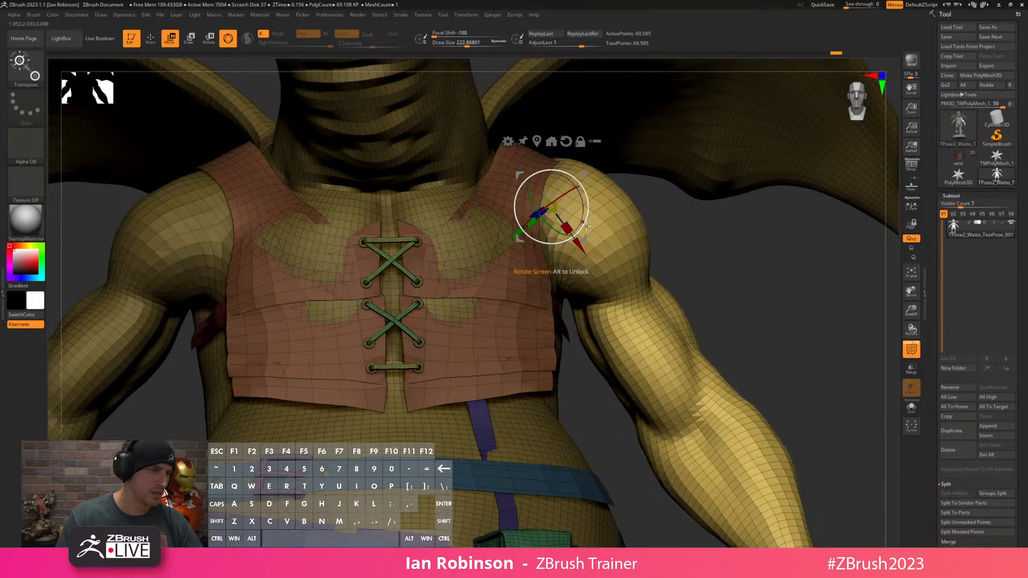
drag(585, 236, 588, 240)
Adjust the left arm's rotation at the shoulder from the side, and enlarge the draw size to about 393.
key(q)
mouse_move(666, 222)
alt+mouse_down()
mouse_move(718, 280)
mouse_move(704, 323)
mouse_move(700, 294)
mouse_move(666, 287)
alt+mouse_up()
key(w)
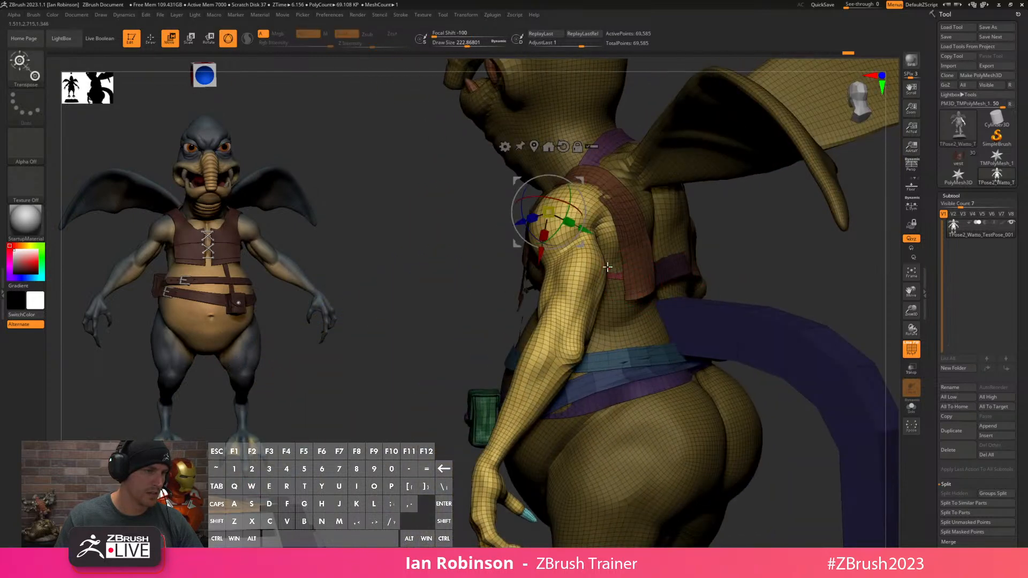
drag(569, 207, 581, 219)
key(q)
mouse_move(738, 237)
mouse_down()
mouse_move(769, 236)
mouse_move(794, 264)
mouse_move(767, 248)
mouse_move(740, 252)
mouse_move(729, 313)
mouse_move(737, 218)
mouse_move(759, 229)
mouse_up()
key(s)
key(b)
key(z)
key(m)
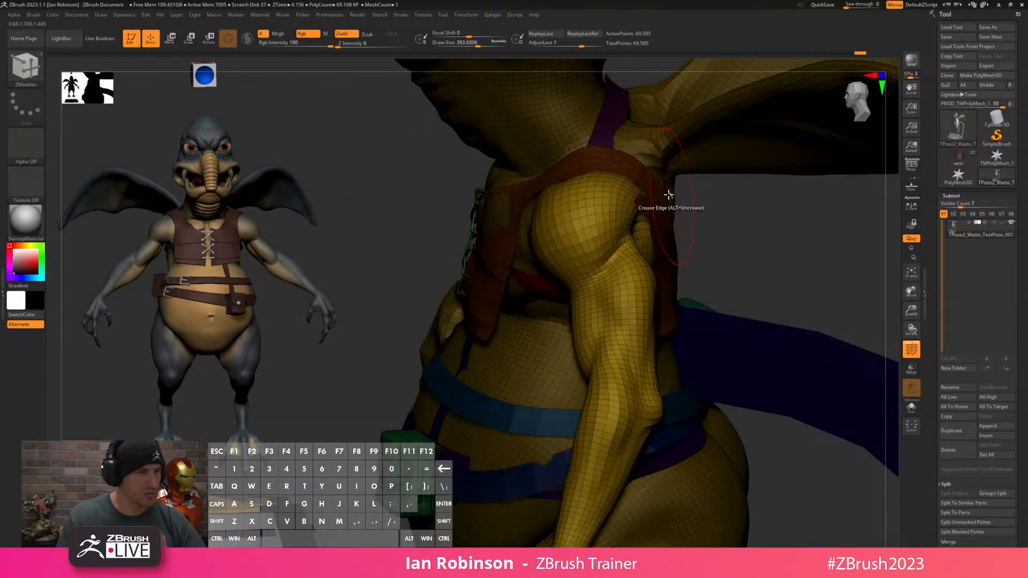
key(v)
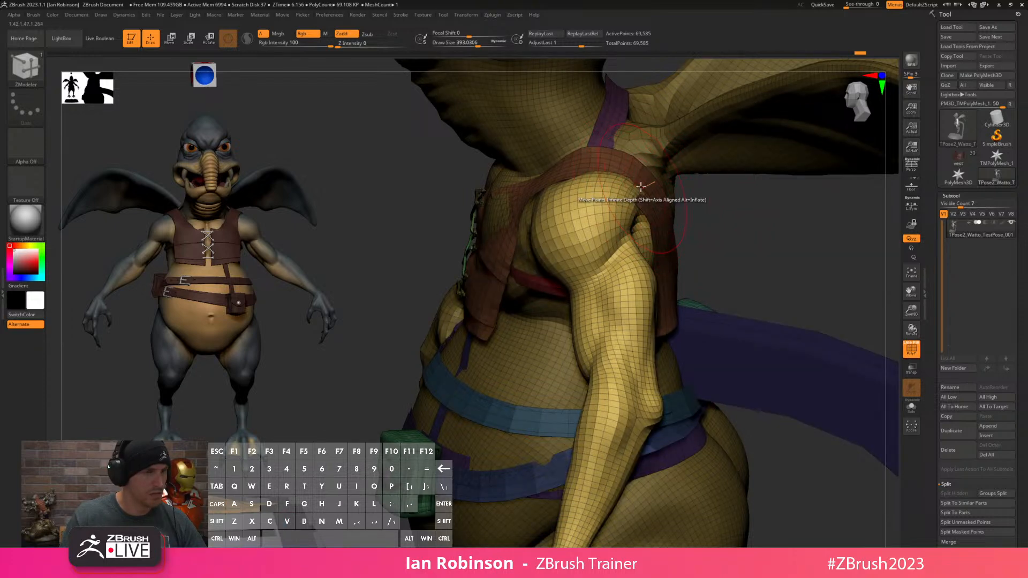
key(shift+z)
click(595, 177)
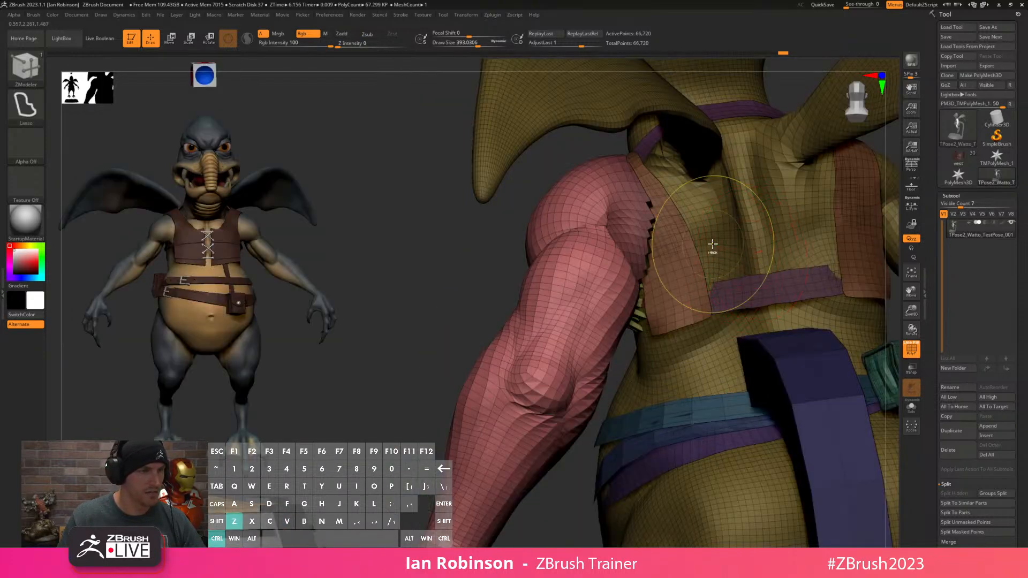
key(ctrl+z)
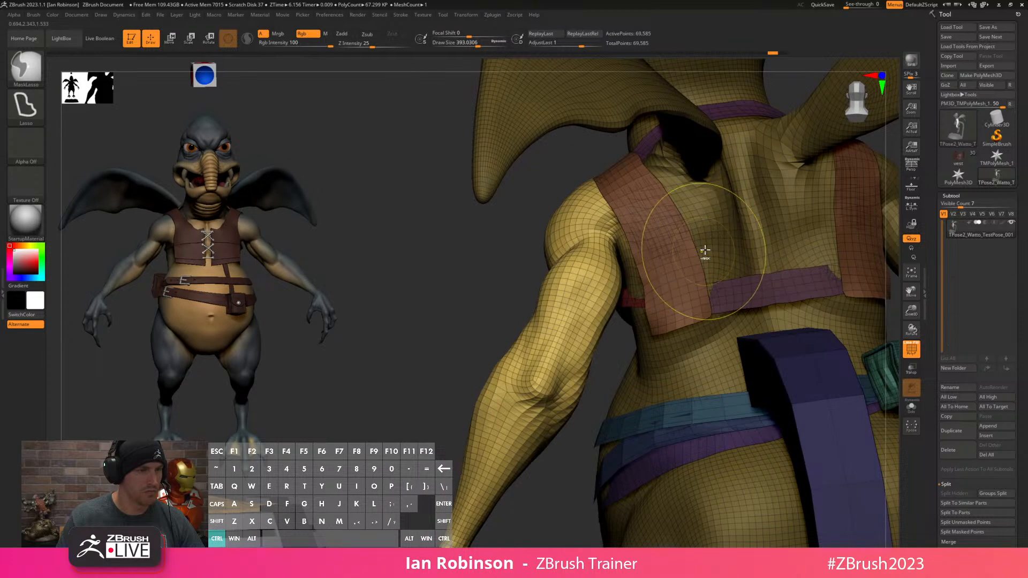
Switch to the Move brush for working on the posed left shoulder.
drag(475, 256, 517, 258)
key(b)
key(m)
key(v)
mouse_move(750, 213)
mouse_down()
mouse_move(764, 236)
mouse_move(774, 225)
mouse_move(749, 218)
mouse_up()
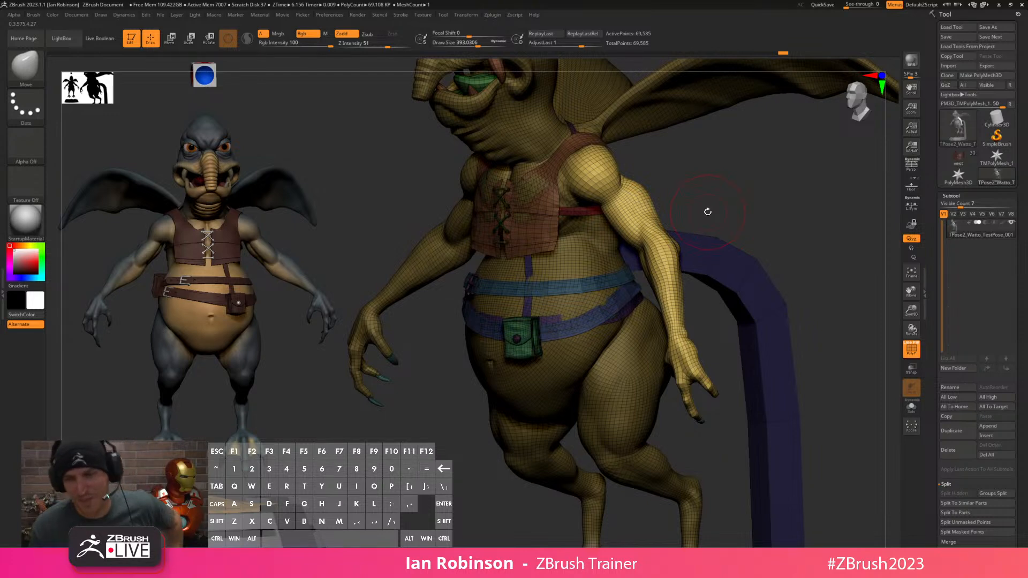
Extend the mask over the left shoulder and upper arm, leaving only the forearm and hand unmasked.
mouse_move(726, 204)
alt+mouse_down()
mouse_move(723, 185)
mouse_move(735, 211)
mouse_move(746, 189)
mouse_move(689, 236)
alt+mouse_up()
mouse_move(583, 273)
ctrl+mouse_down()
mouse_move(673, 130)
mouse_move(734, 241)
ctrl+mouse_up()
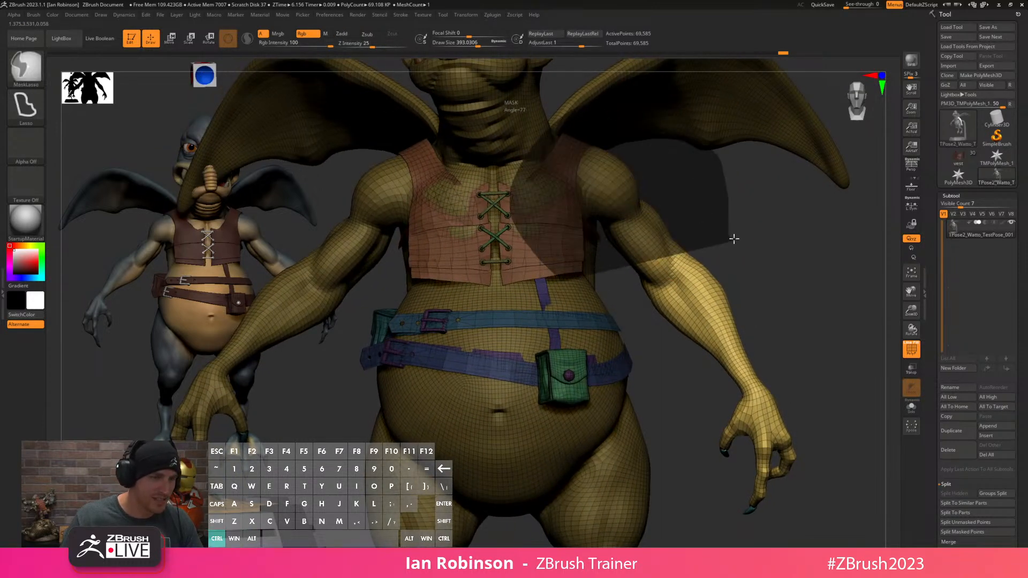
ctrl+drag(578, 303, 581, 300)
drag(713, 255, 507, 257)
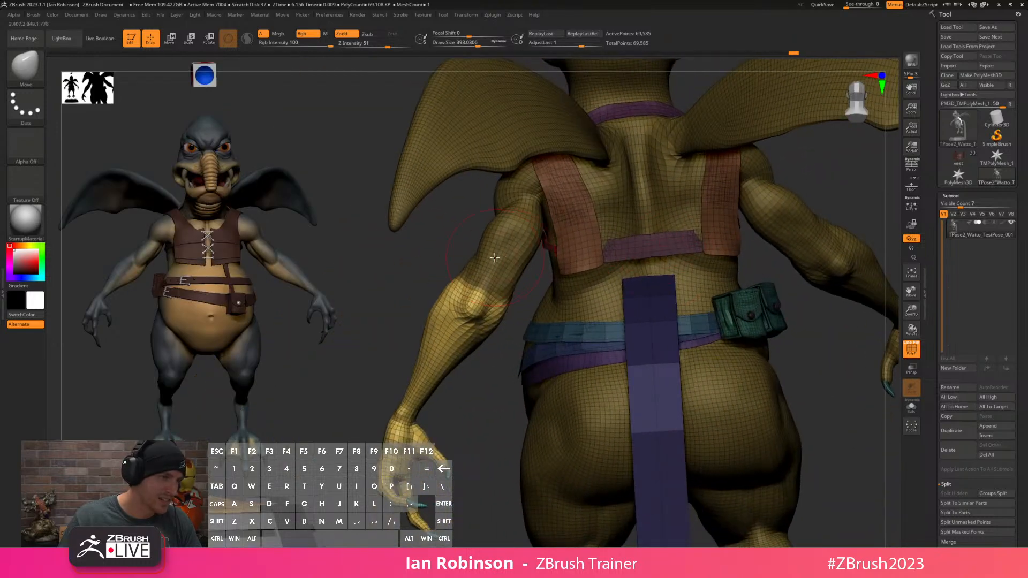
mouse_move(427, 285)
ctrl+mouse_down()
mouse_move(532, 294)
mouse_move(514, 338)
mouse_move(364, 295)
mouse_move(497, 269)
ctrl+mouse_up()
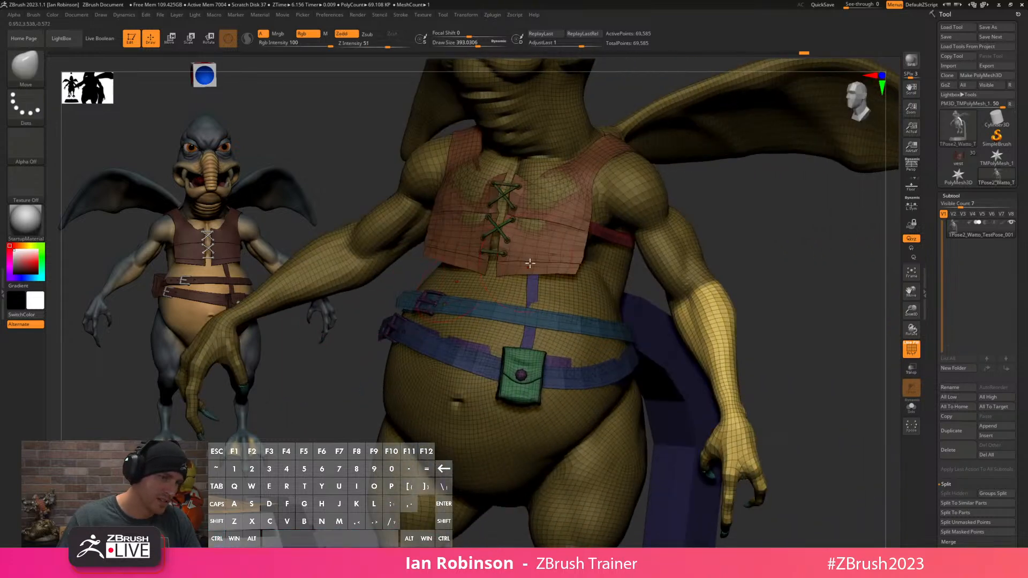
drag(790, 263, 718, 290)
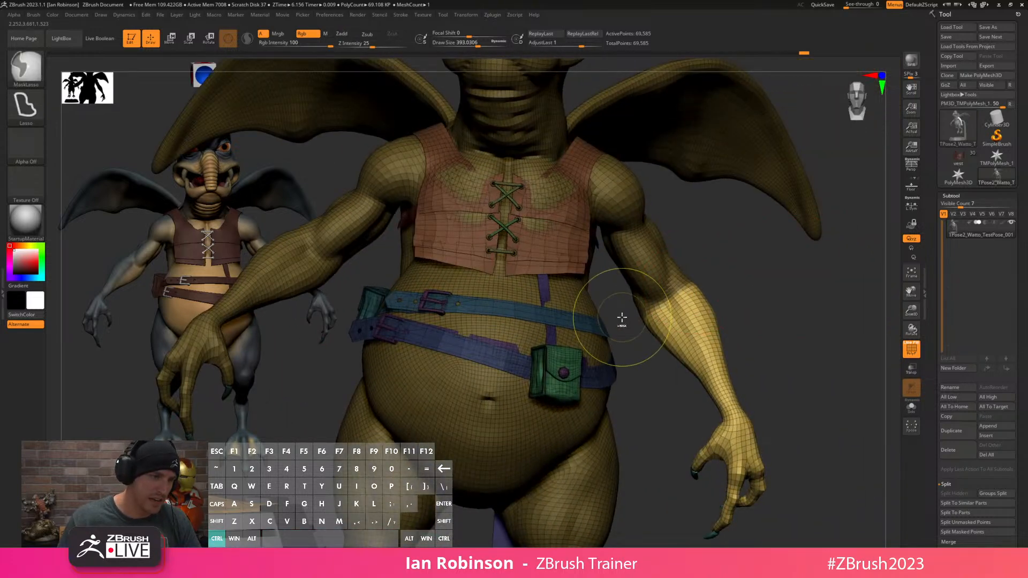
mouse_move(628, 318)
ctrl+mouse_down()
mouse_move(718, 260)
mouse_move(737, 284)
mouse_move(643, 320)
mouse_move(636, 295)
mouse_move(681, 319)
mouse_move(673, 316)
ctrl+mouse_up()
Place the gizmo at the left elbow and rotate the unmasked forearm around it.
key(w)
alt+click(664, 294)
key(q)
mouse_move(799, 227)
mouse_down()
mouse_move(799, 253)
mouse_move(757, 283)
mouse_move(757, 273)
mouse_up()
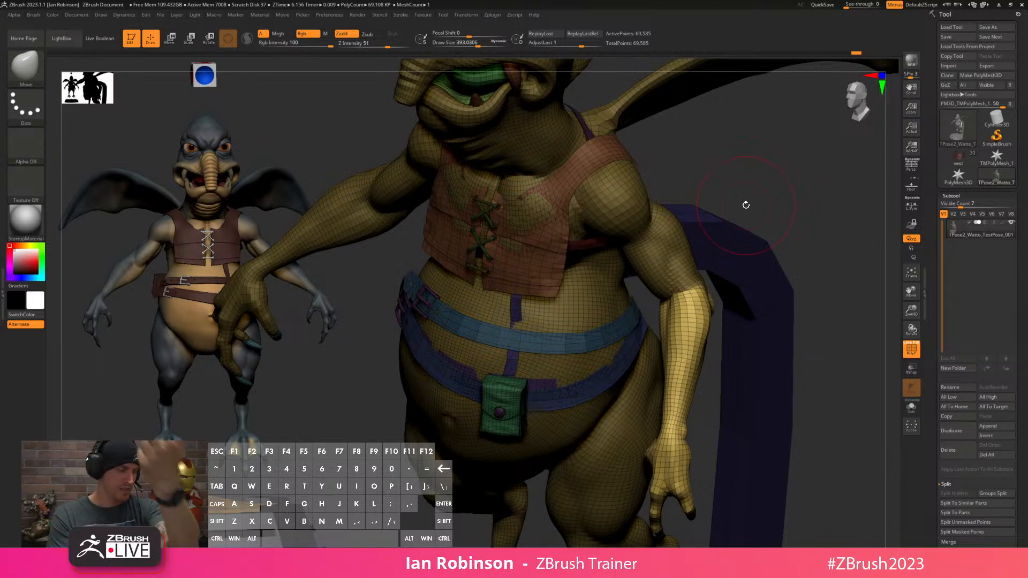
drag(766, 179, 796, 161)
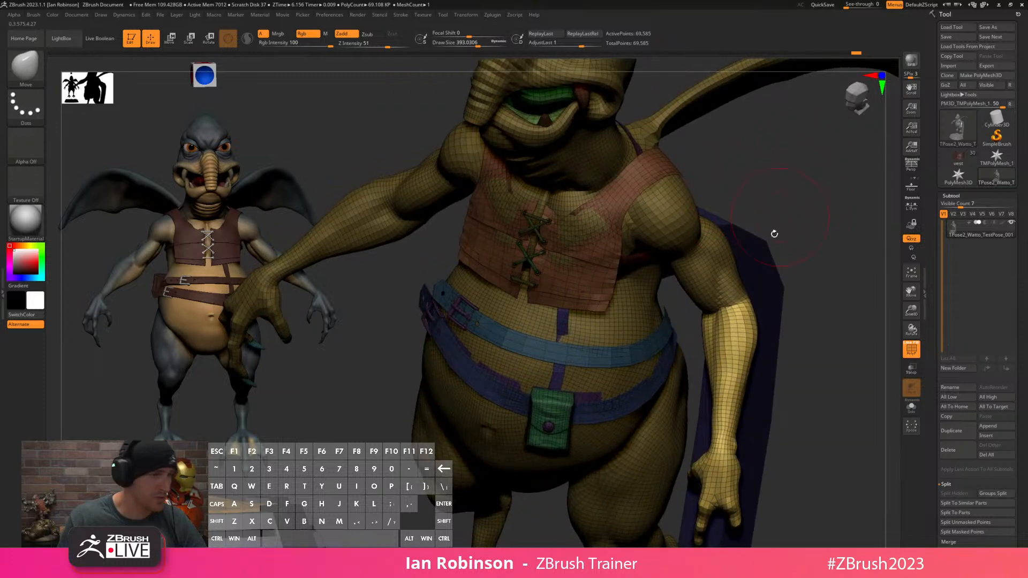
Clear the mask and smooth the left elbow area with a draw size of about 305.
key(shift)
mouse_move(814, 236)
mouse_down()
mouse_move(825, 217)
mouse_move(799, 278)
mouse_up()
drag(717, 316, 794, 228)
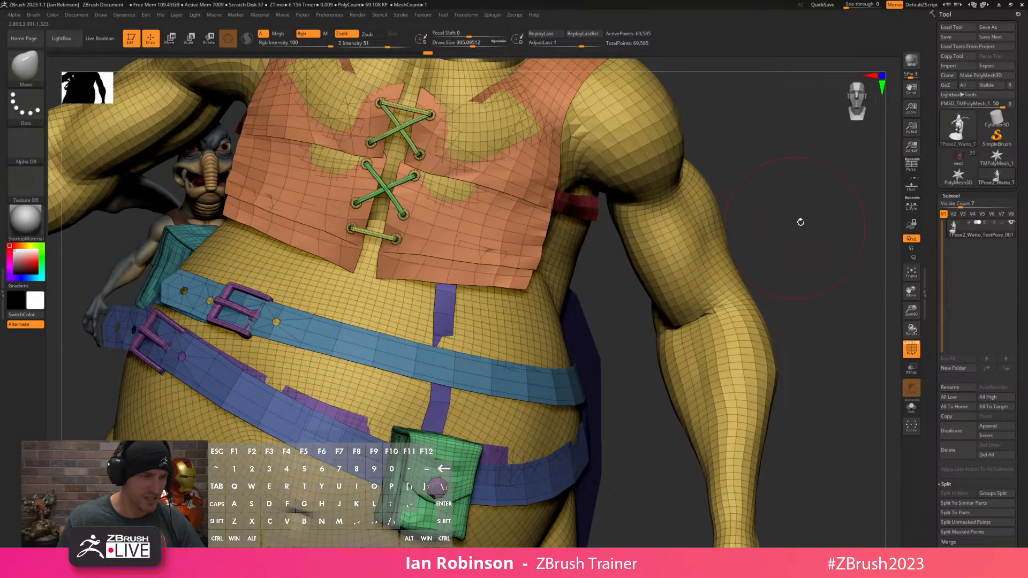
shift+drag(771, 275, 732, 199)
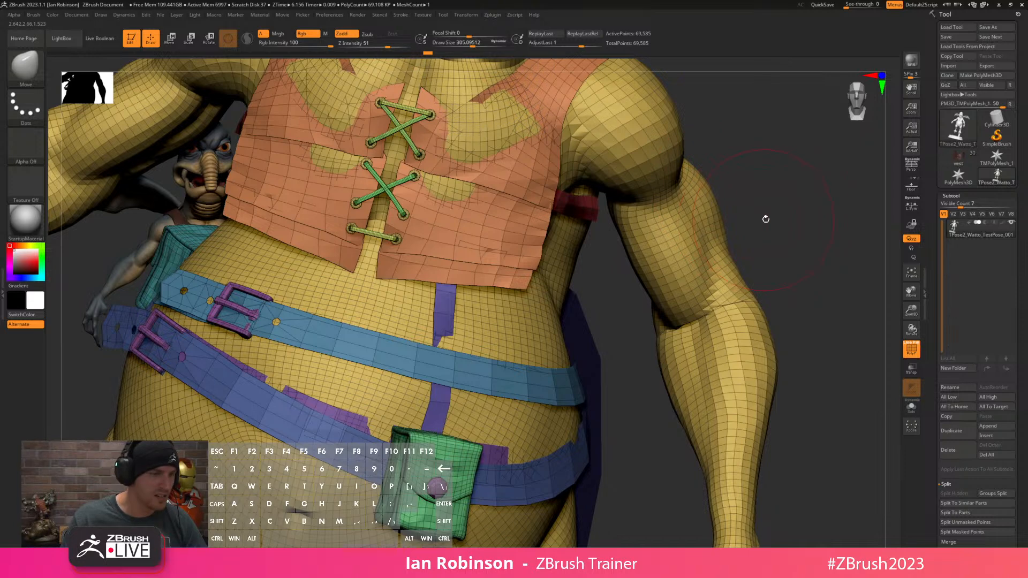
Reduce the draw size to about 177 and smooth the crease on the outside of the left elbow.
key(s)
drag(795, 230, 794, 230)
drag(794, 234, 785, 253)
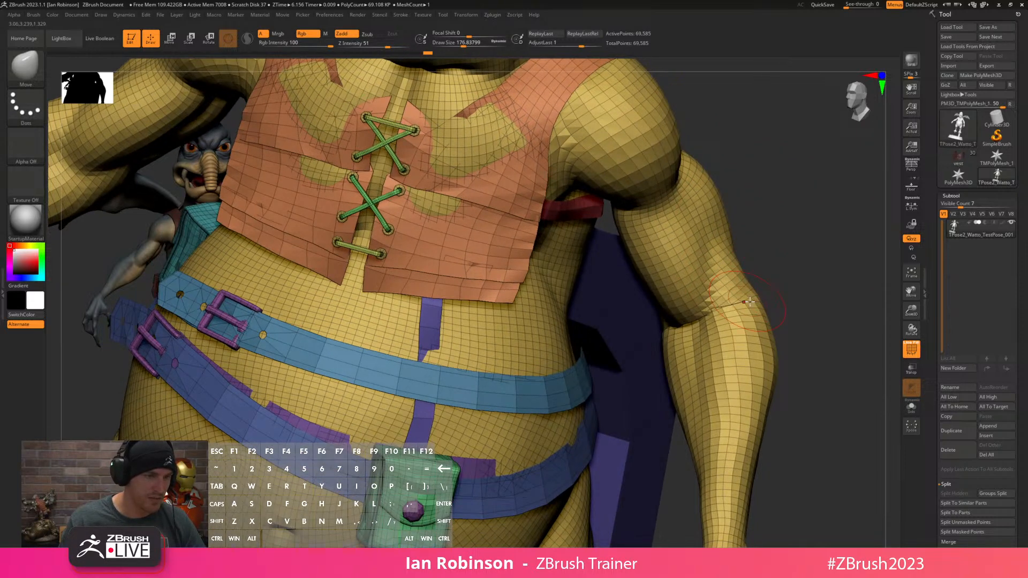
key(shift)
key(space)
key(space)
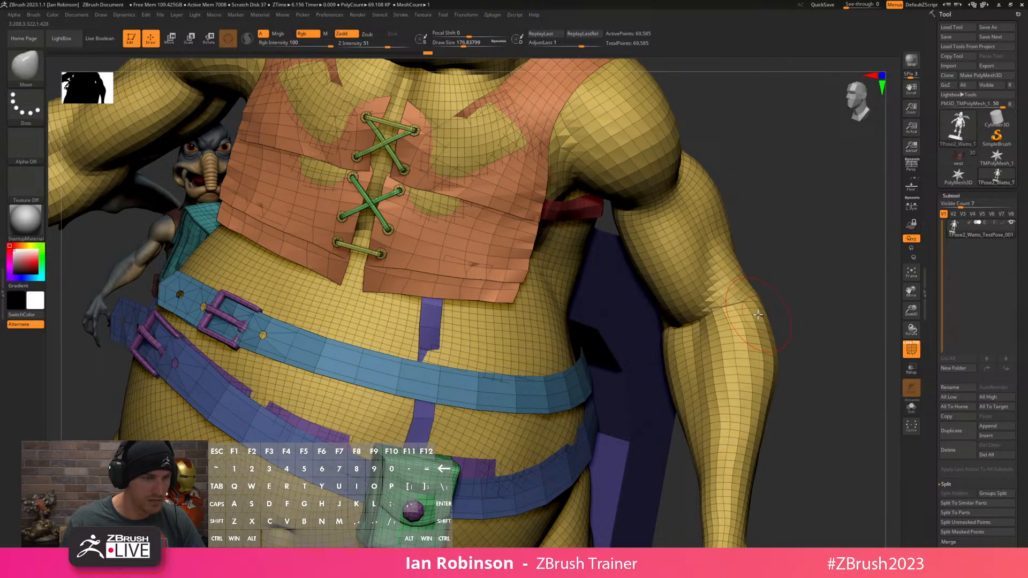
shift+drag(780, 341, 770, 341)
key(shift)
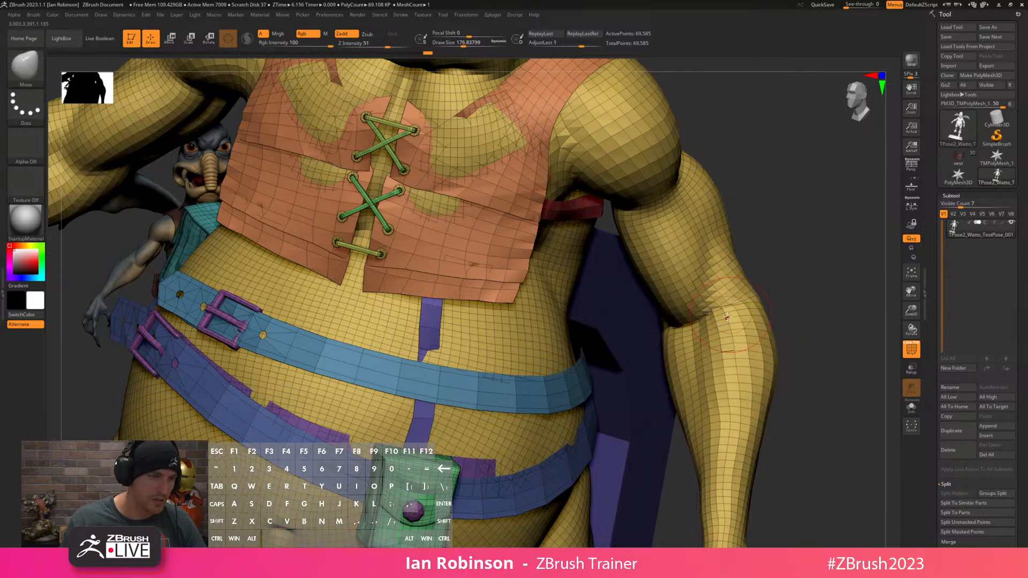
Reshape the inner crease of the left elbow with the Move brush.
drag(796, 252, 673, 310)
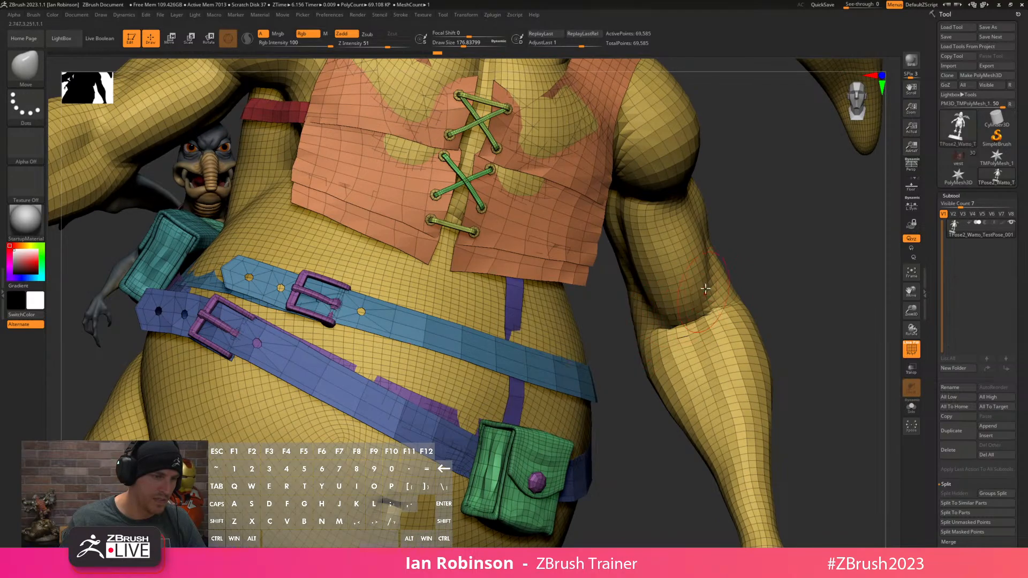
mouse_move(803, 276)
mouse_down()
mouse_move(782, 194)
mouse_move(757, 205)
mouse_move(794, 195)
mouse_move(765, 247)
mouse_move(695, 312)
mouse_up()
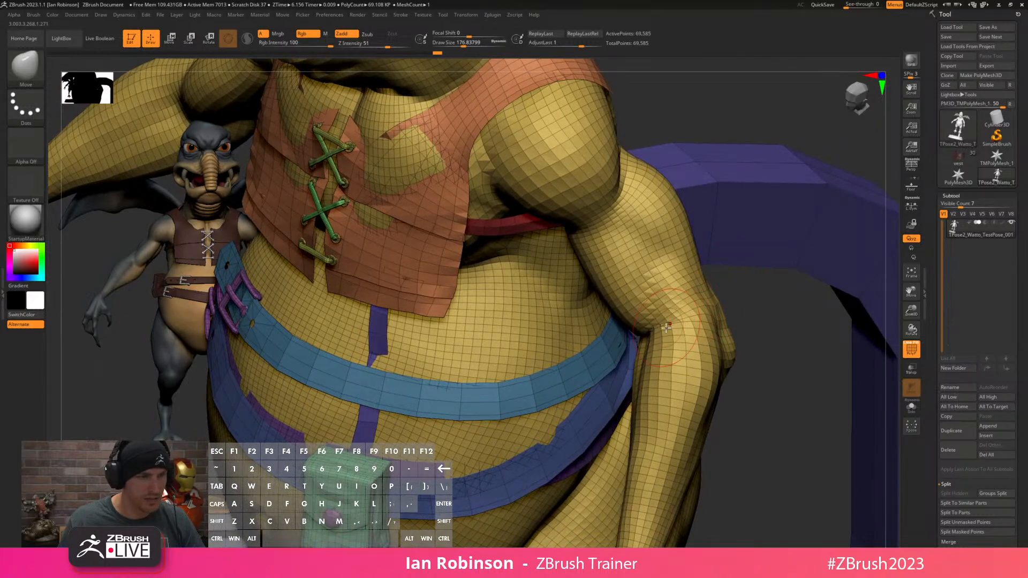
mouse_move(789, 383)
alt+mouse_down()
mouse_move(796, 284)
mouse_move(793, 379)
alt+mouse_up()
alt+drag(776, 317, 751, 298)
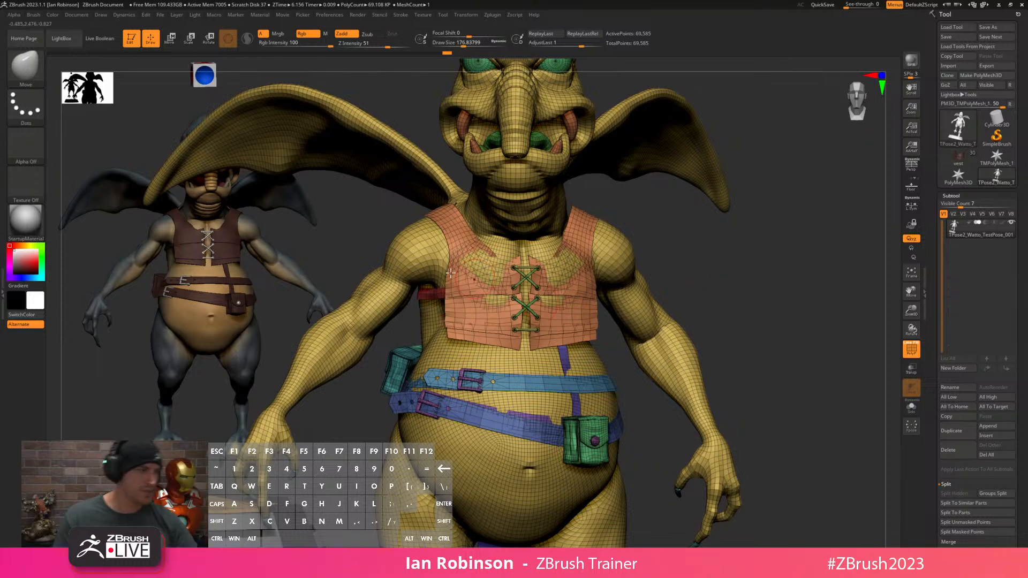
Isolate the body mesh and mask it up from the shoulder area so the right arm is left unmasked.
ctrl+shift+click(618, 244)
alt+drag(719, 256, 801, 246)
key(w)
ctrl+drag(526, 224, 439, 272)
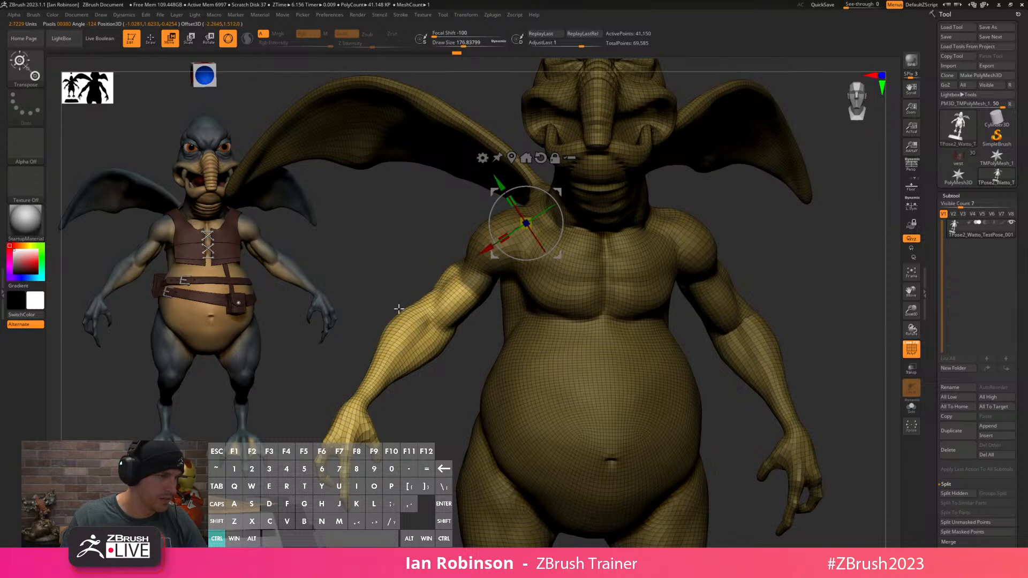
key(q)
mouse_move(468, 241)
mouse_down()
mouse_move(451, 230)
mouse_move(516, 287)
mouse_up()
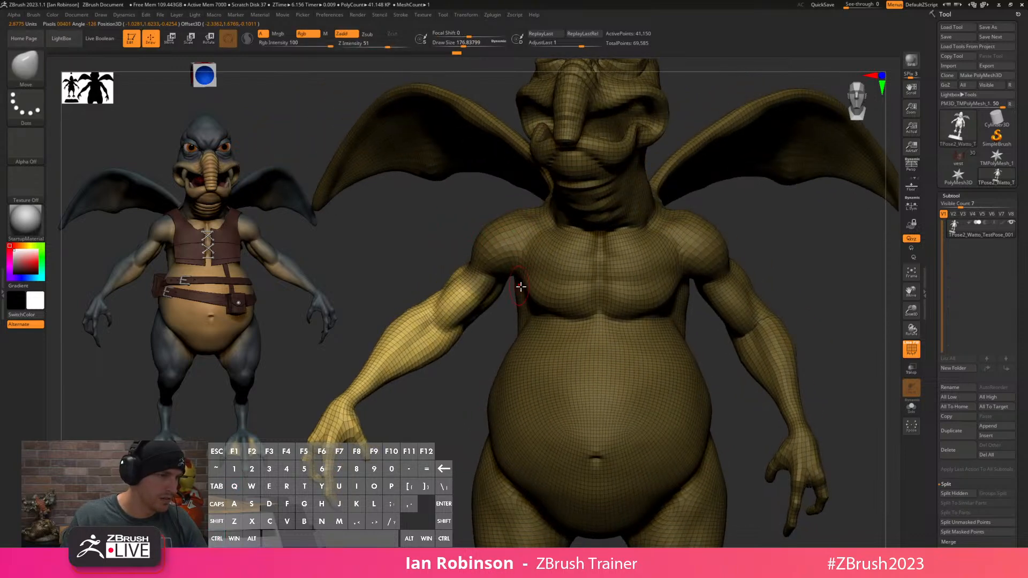
Redo the body mask so that it covers only the right arm including the whole shoulder.
key(ctrl)
mouse_move(533, 222)
ctrl+mouse_down()
mouse_move(501, 267)
mouse_move(423, 335)
mouse_move(474, 349)
mouse_move(541, 257)
ctrl+mouse_up()
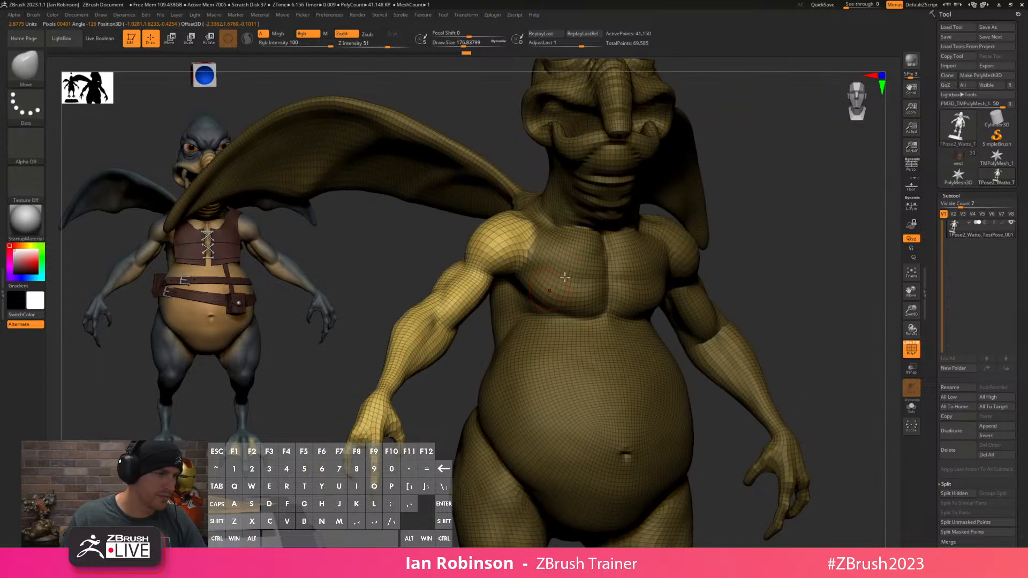
ctrl+drag(807, 241, 827, 255)
key(f)
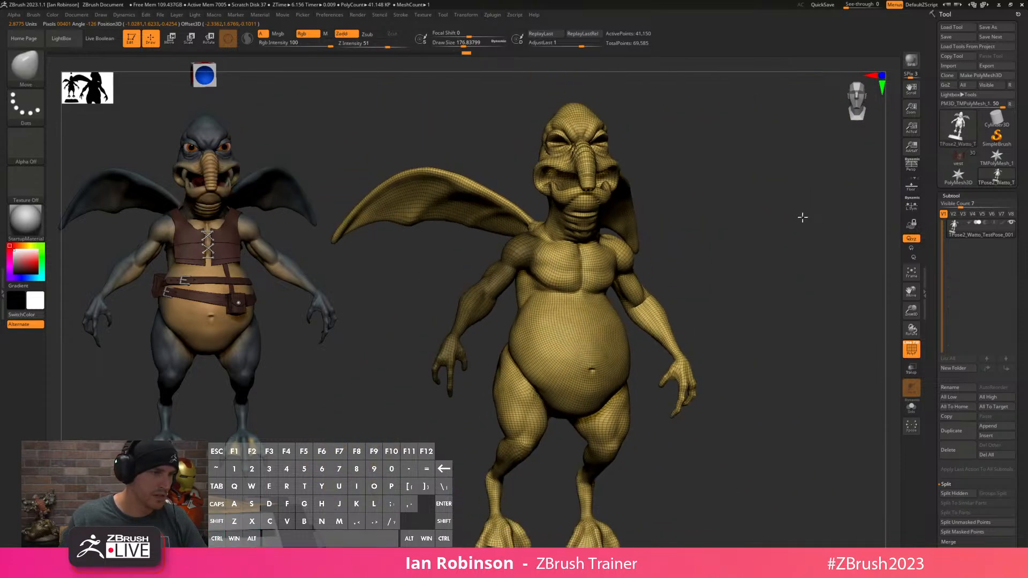
Show all parts, add the right hand's claws to the mask, and invert it to free only the right arm.
ctrl+shift+click(760, 229)
mouse_move(408, 355)
ctrl+mouse_down()
mouse_move(488, 399)
mouse_move(484, 350)
mouse_move(428, 320)
mouse_move(412, 348)
ctrl+mouse_up()
ctrl+click(729, 213)
mouse_move(729, 214)
mouse_down()
mouse_move(766, 218)
mouse_move(748, 211)
mouse_up()
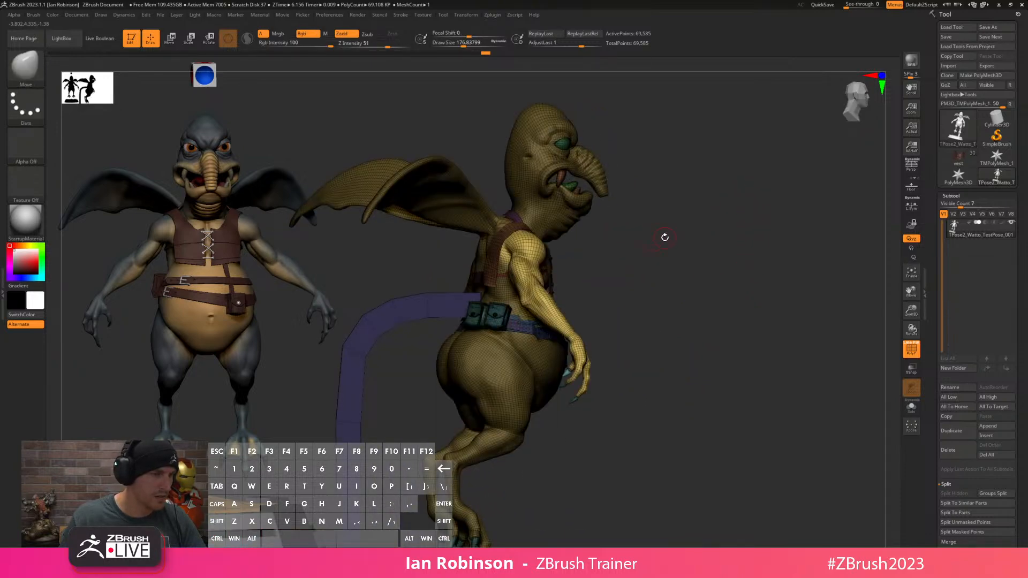
Place the gizmo at the right shoulder joint with its orientation reset, keeping only the right arm unmasked.
alt+drag(691, 241, 682, 292)
key(w)
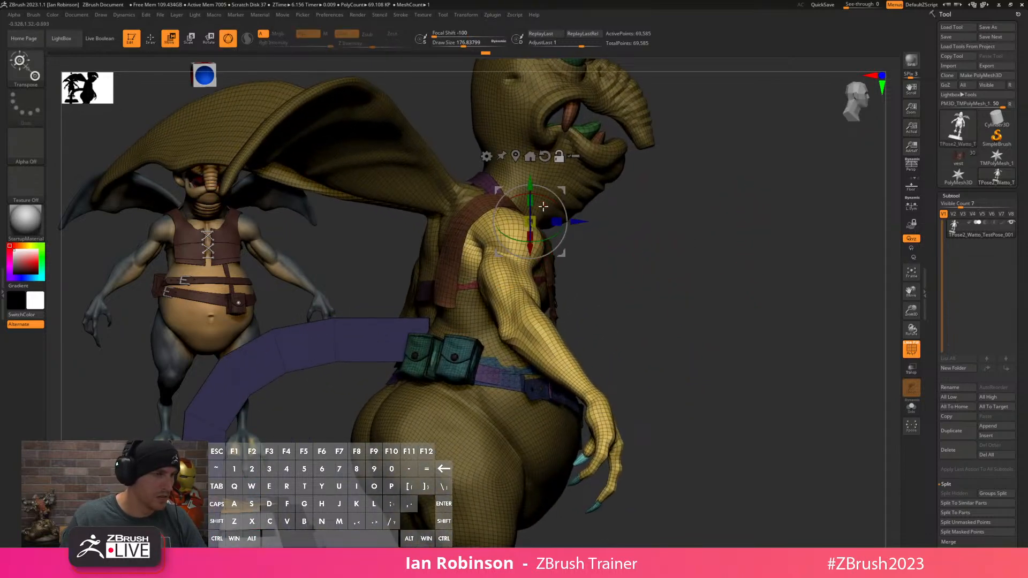
alt+click(545, 157)
alt+drag(568, 197, 545, 204)
shift+drag(712, 238, 607, 248)
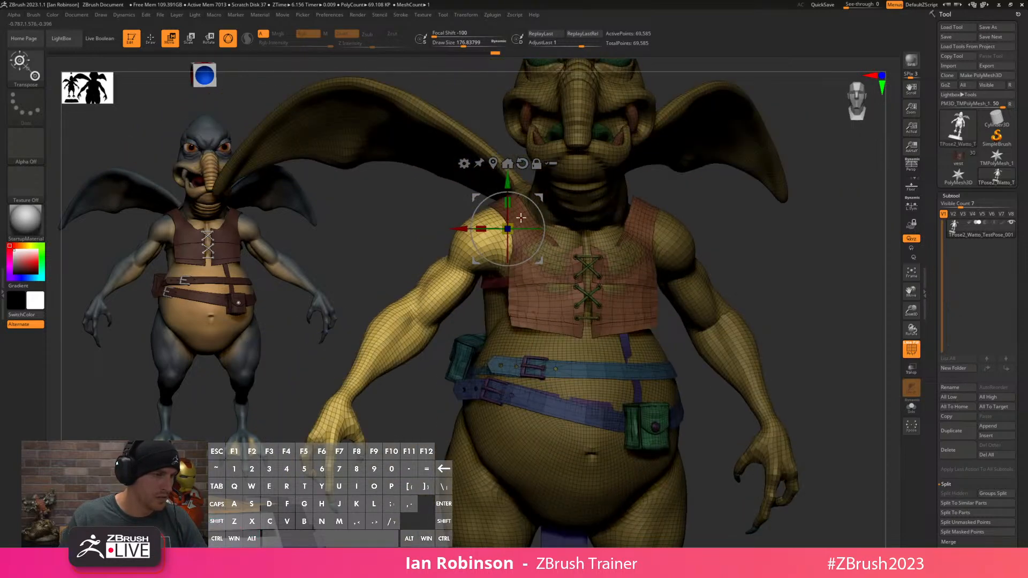
key(q)
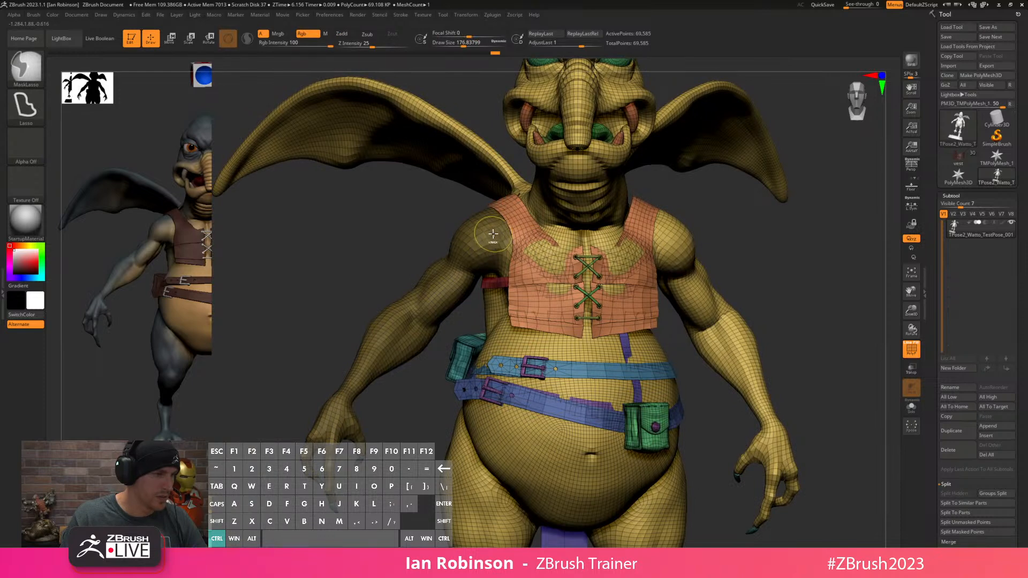
ctrl+click(418, 224)
alt+drag(417, 227, 423, 262)
drag(356, 246, 404, 244)
Try to raise the right arm by rotating it around the shoulder, and undo the rotation.
key(w)
drag(533, 240, 585, 211)
drag(764, 254, 758, 276)
drag(538, 260, 525, 262)
key(q)
mouse_move(762, 238)
mouse_down()
mouse_move(782, 220)
mouse_move(494, 308)
mouse_up()
key(w)
key(q)
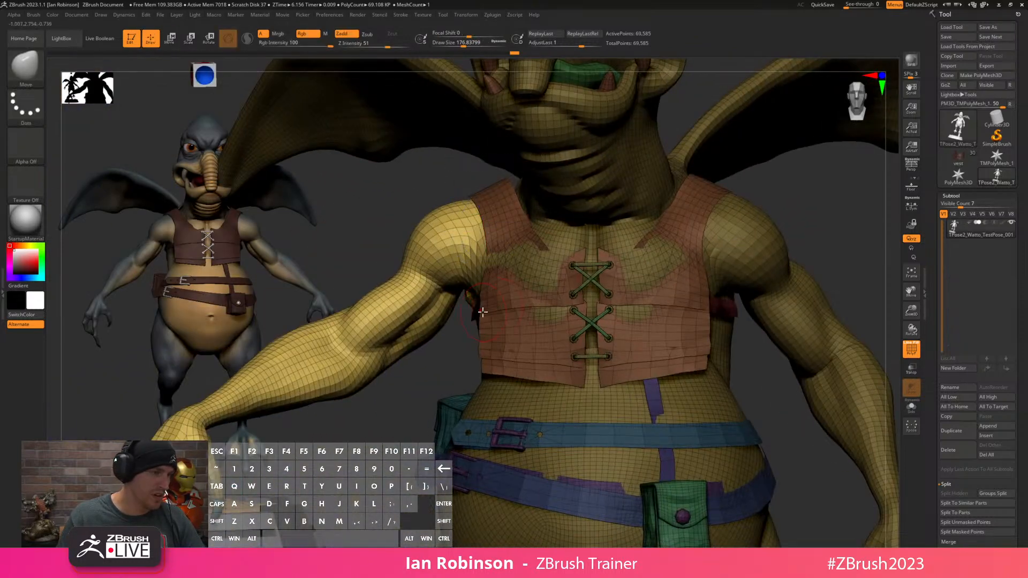
key(ctrl+z)
key(ctrl+z)
Refine the mask along the inner edge of the right shoulder down to the armpit and soften its border.
mouse_move(447, 342)
mouse_down()
mouse_move(456, 323)
mouse_move(452, 355)
mouse_up()
key(ctrl)
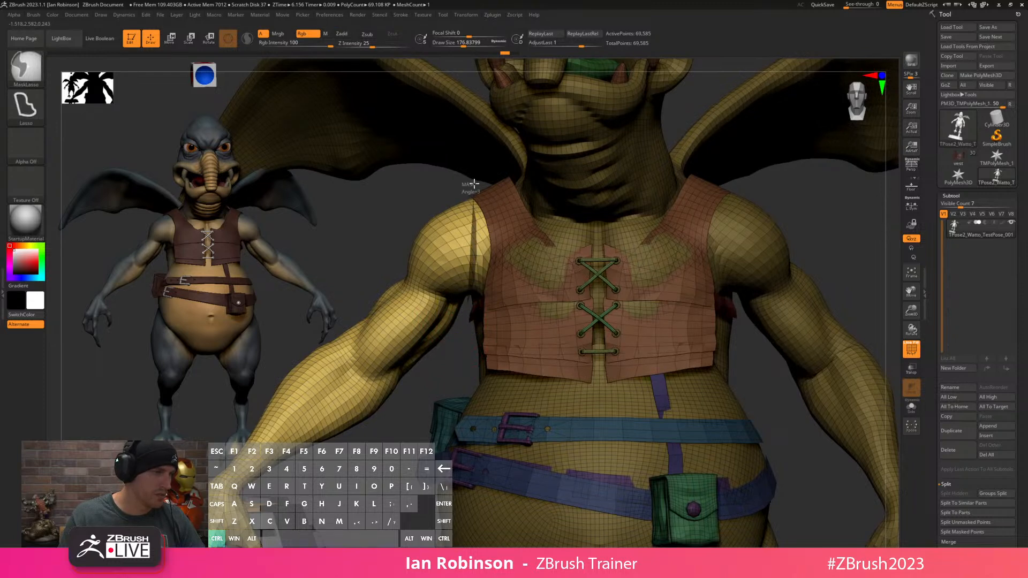
ctrl+drag(523, 327, 462, 343)
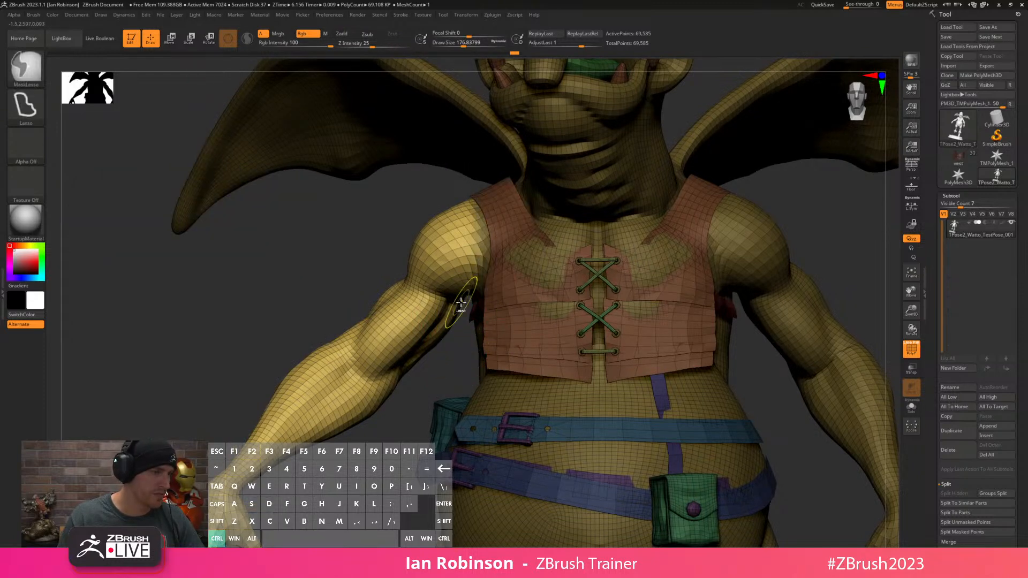
ctrl+click(468, 302)
ctrl+click(464, 339)
Rotate the unmasked right arm around the shoulder with the gizmo placed at the joint.
key(w)
drag(466, 357, 576, 256)
drag(699, 222, 737, 236)
alt+drag(446, 200, 484, 241)
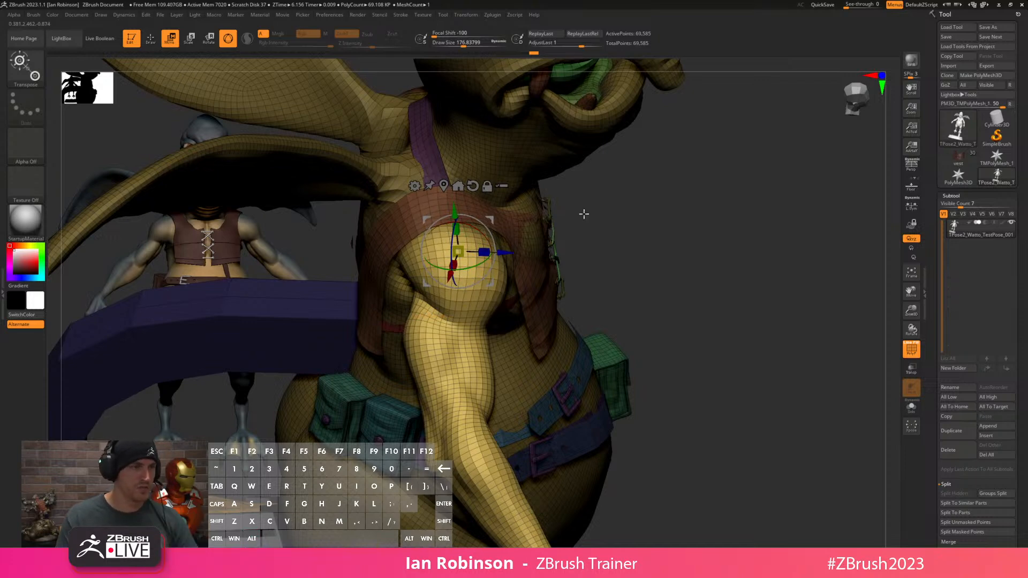
drag(696, 225, 739, 214)
mouse_move(450, 272)
mouse_down()
mouse_move(461, 256)
mouse_move(454, 243)
mouse_move(455, 279)
mouse_up()
Fine-tune the forward swing of the right arm at the shoulder.
key(q)
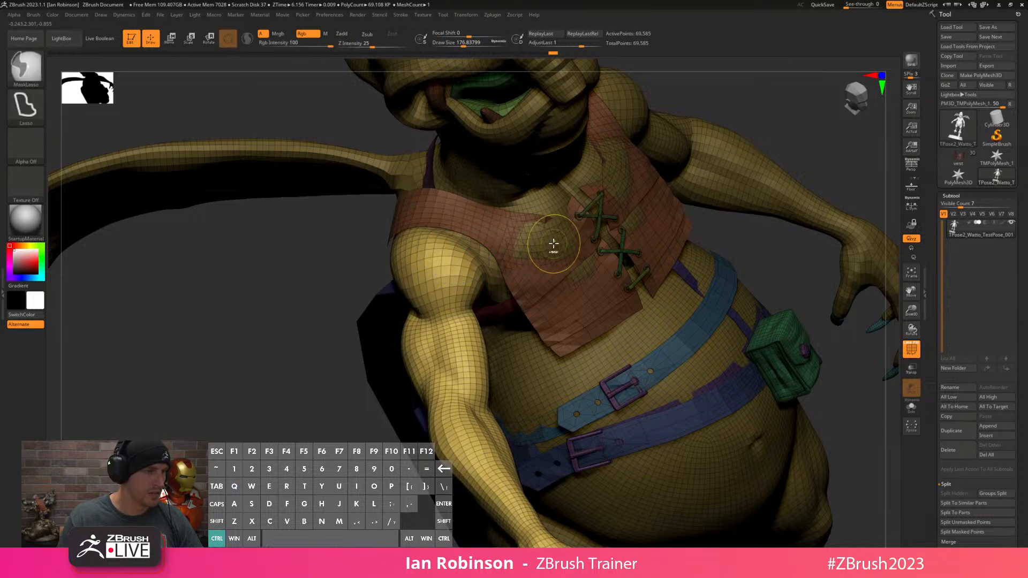
key(w)
drag(455, 257, 499, 255)
drag(780, 146, 755, 175)
drag(518, 229, 549, 261)
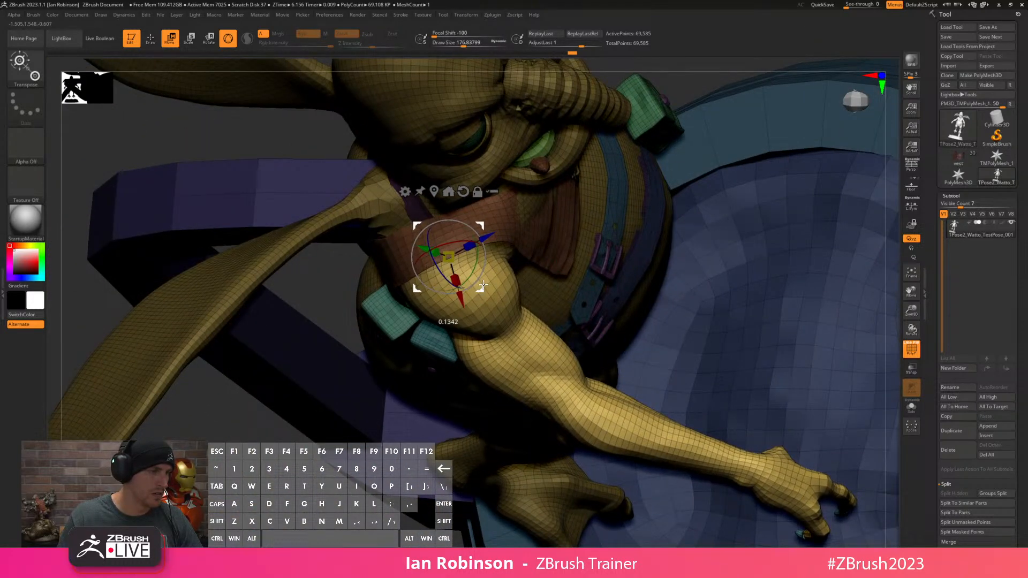
Mask the right upper arm and shoulder so only the forearm and hand stay unmasked.
key(q)
drag(541, 231, 603, 187)
mouse_move(844, 243)
mouse_down()
mouse_move(843, 217)
mouse_move(814, 223)
mouse_move(754, 198)
mouse_move(680, 251)
mouse_up()
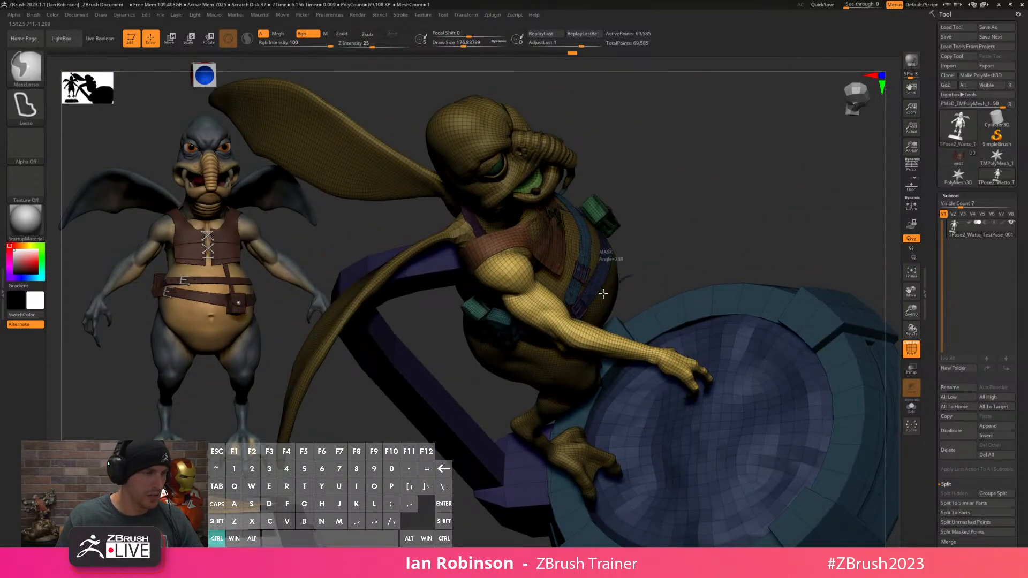
mouse_move(570, 322)
ctrl+mouse_down()
mouse_move(432, 238)
mouse_move(714, 177)
mouse_move(638, 241)
mouse_move(441, 326)
mouse_move(367, 397)
mouse_move(391, 360)
mouse_move(426, 358)
ctrl+mouse_up()
ctrl+drag(604, 331, 604, 322)
mouse_move(425, 337)
ctrl+mouse_down()
mouse_move(590, 332)
mouse_move(550, 316)
ctrl+mouse_up()
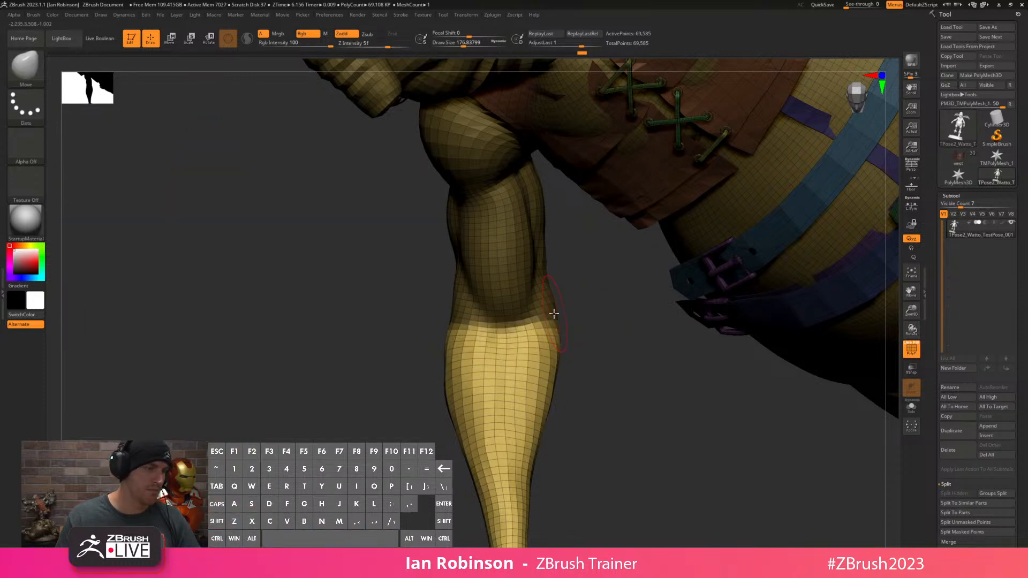
Place the gizmo at the right elbow and bend the forearm inward across the body.
key(w)
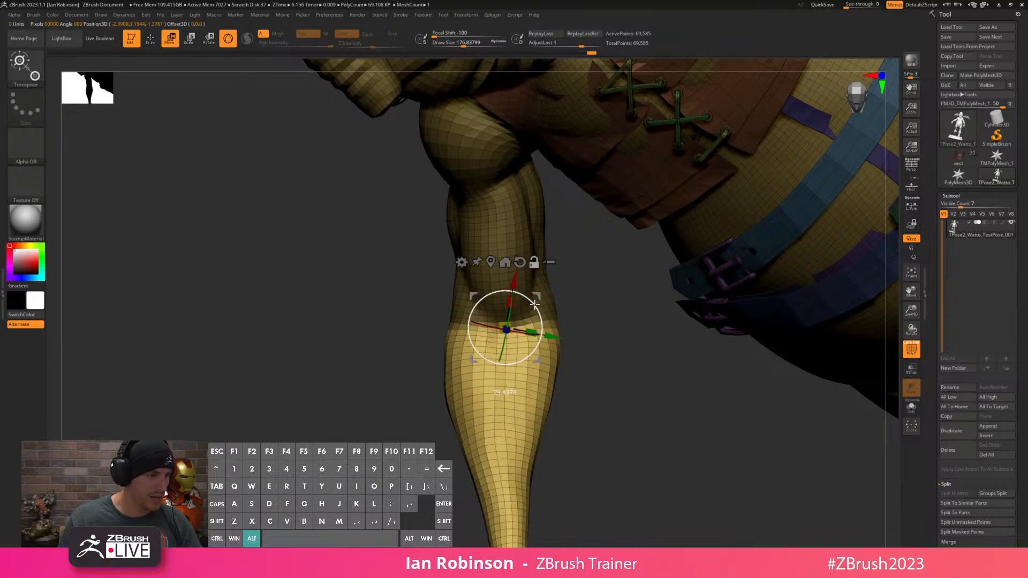
alt+drag(527, 298, 510, 279)
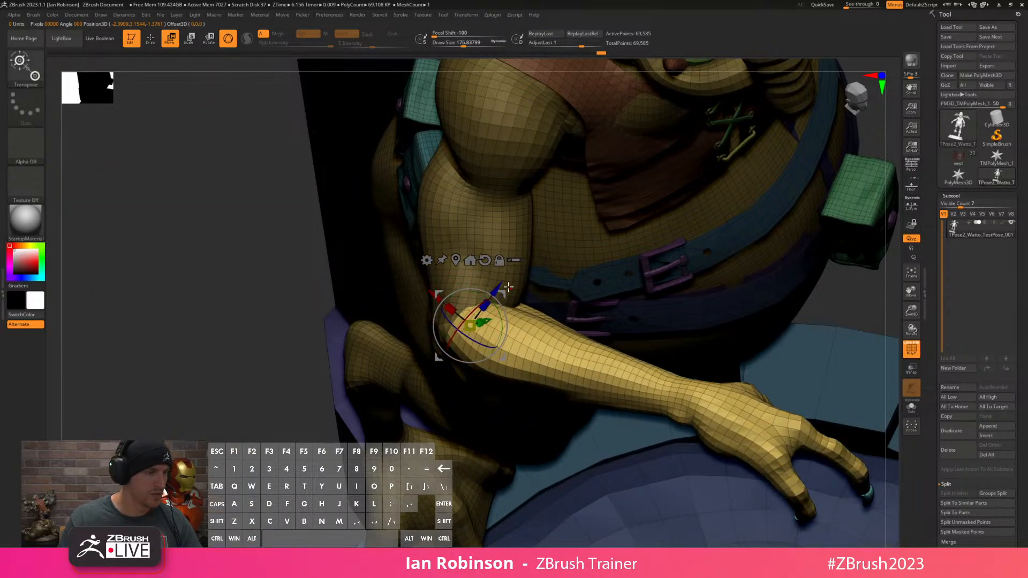
alt+right_drag(634, 304, 738, 234)
right_drag(833, 255, 836, 334)
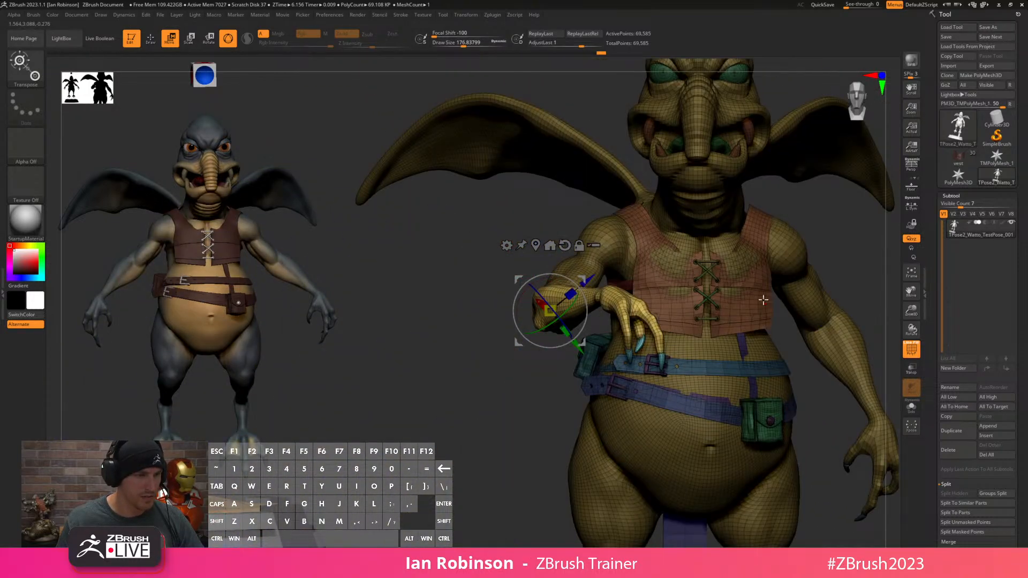
Rework the mask so the whole right arm from the shoulder is unmasked, and soften its border.
key(q)
right_drag(842, 230, 811, 257)
key(ctrl)
mouse_move(624, 253)
ctrl+mouse_down()
mouse_move(601, 202)
mouse_move(510, 351)
mouse_move(484, 252)
mouse_move(559, 295)
ctrl+mouse_up()
ctrl+click(615, 264)
ctrl+click(615, 264)
right_drag(616, 263, 743, 238)
Move the gizmo back to the right shoulder joint and reset its orientation.
key(w)
right_drag(799, 223, 851, 244)
shift+right_drag(654, 216, 620, 239)
alt+click(573, 244)
alt+drag(591, 278, 519, 206)
right_drag(691, 227, 499, 216)
drag(460, 223, 530, 234)
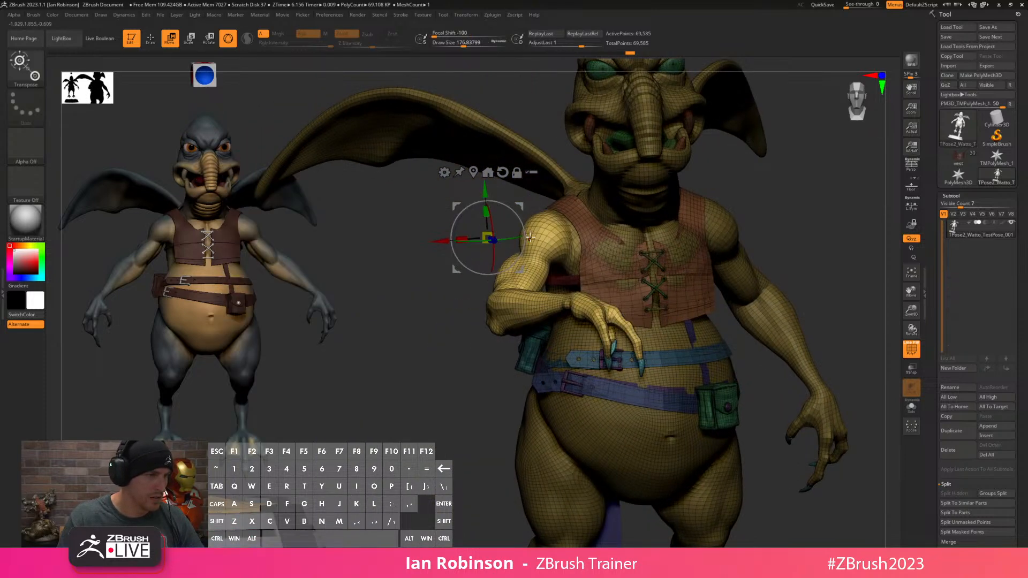
alt+drag(522, 271, 587, 262)
Rotate the bent right arm around the shoulder so the elbow lifts and the hand reaches forward.
right_drag(353, 292, 597, 195)
drag(573, 191, 549, 215)
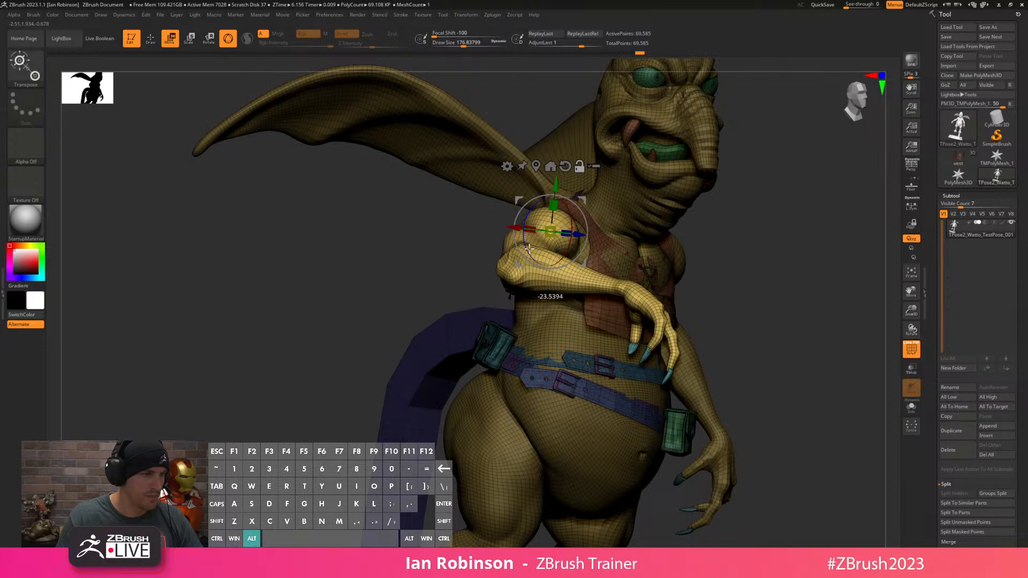
drag(538, 234, 707, 197)
drag(789, 231, 819, 274)
Try small extra rotations of the right arm at the shoulder and undo them.
drag(524, 213, 525, 210)
drag(583, 230, 583, 226)
mouse_move(765, 219)
mouse_down()
mouse_move(803, 231)
mouse_move(777, 234)
mouse_move(812, 218)
mouse_move(724, 223)
mouse_move(761, 215)
mouse_move(801, 223)
mouse_move(827, 250)
mouse_up()
key(ctrl+z)
key(ctrl+z)
key(q)
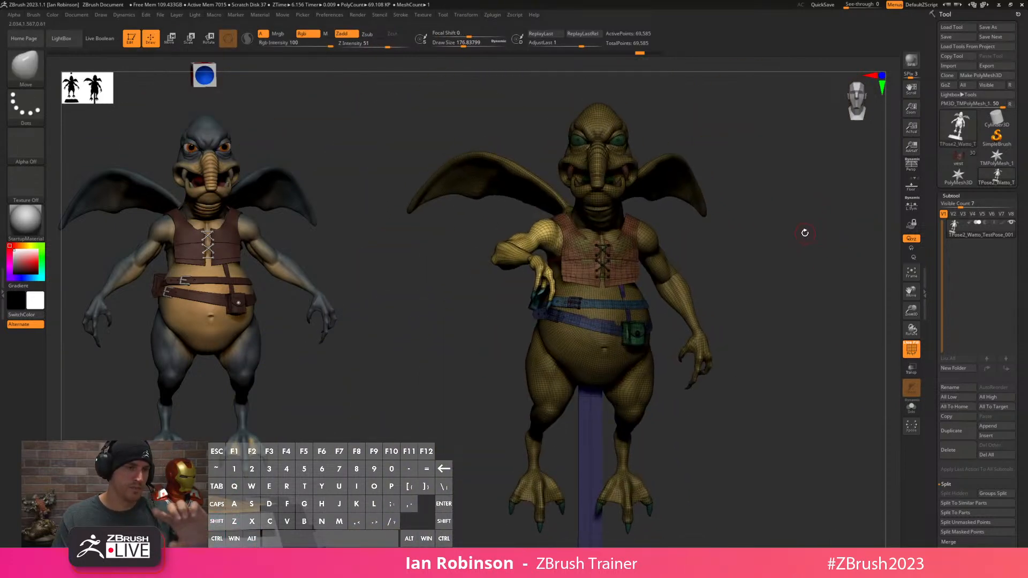
Mask the right arm down to the wrist so only the right hand and its claws stay unmasked.
drag(777, 212, 782, 301)
mouse_move(844, 226)
mouse_down()
mouse_move(569, 337)
mouse_move(530, 316)
mouse_move(512, 182)
mouse_move(843, 234)
mouse_move(576, 356)
mouse_move(617, 351)
mouse_move(586, 290)
mouse_up()
mouse_move(634, 316)
ctrl+mouse_down()
mouse_move(661, 247)
mouse_move(678, 252)
ctrl+mouse_up()
key(space)
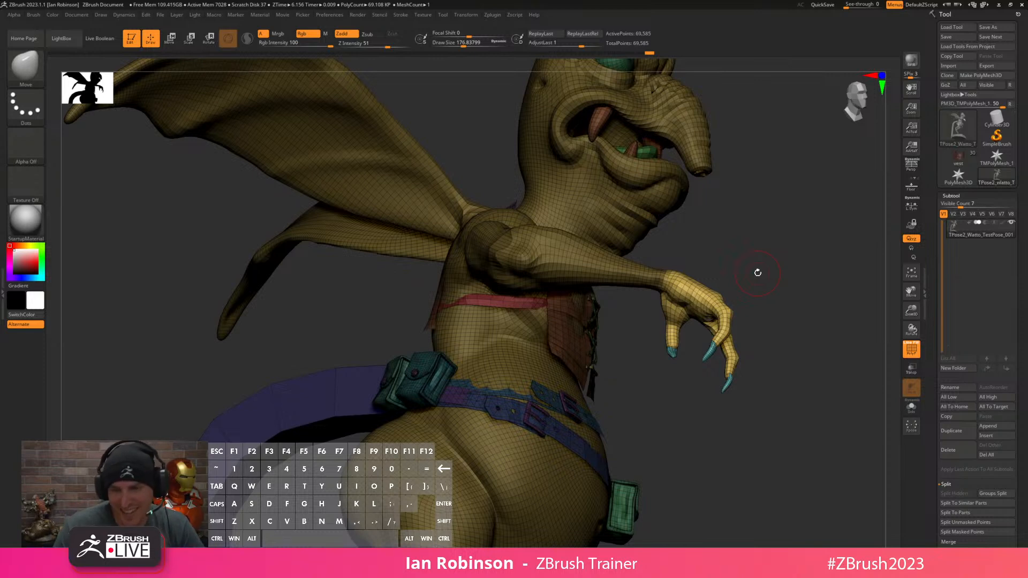
Place the gizmo at the wrist of the unmasked right hand.
drag(704, 228, 439, 308)
drag(367, 387, 517, 274)
alt+right_drag(517, 274, 705, 214)
alt+right_drag(670, 284, 539, 379)
key(w)
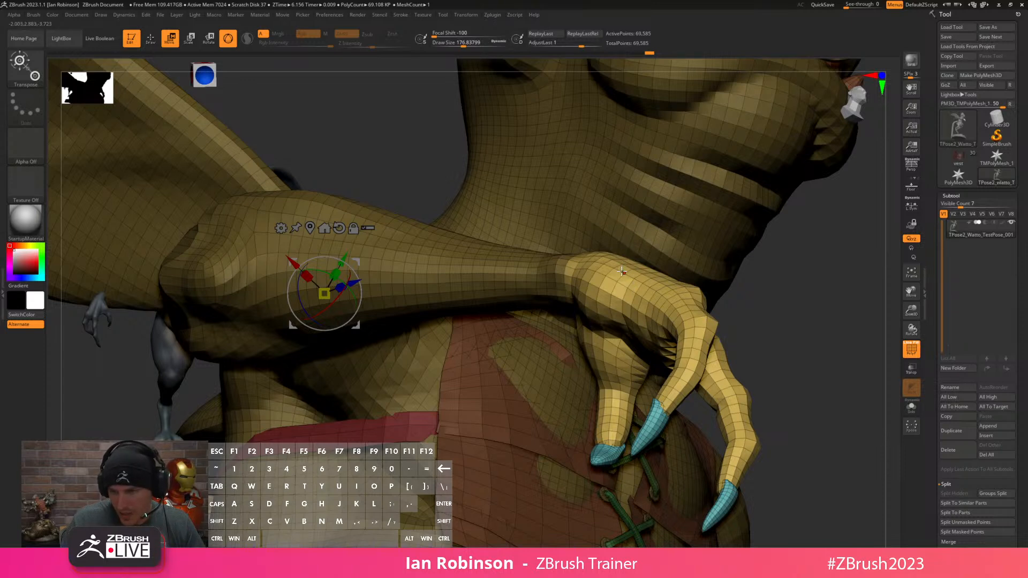
alt+right_drag(636, 304, 743, 279)
right_drag(868, 316, 860, 346)
alt+right_drag(809, 324, 731, 317)
alt+click(625, 407)
right_drag(629, 431, 695, 508)
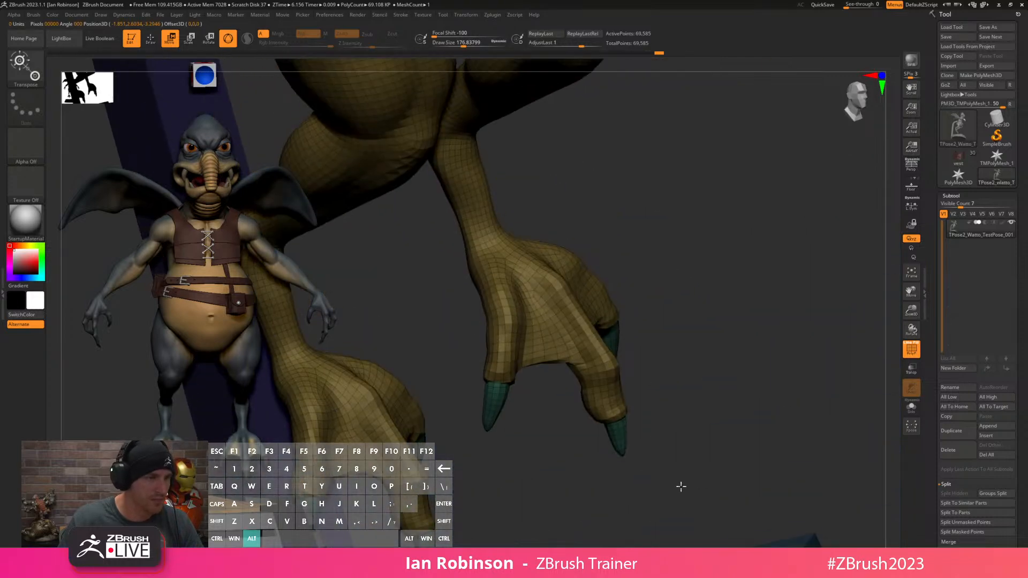
key(f)
alt+right_drag(488, 265, 542, 344)
mouse_move(592, 316)
alt+right_down()
mouse_move(624, 246)
mouse_move(664, 80)
mouse_move(690, 86)
alt+right_up()
alt+right_drag(489, 336, 509, 292)
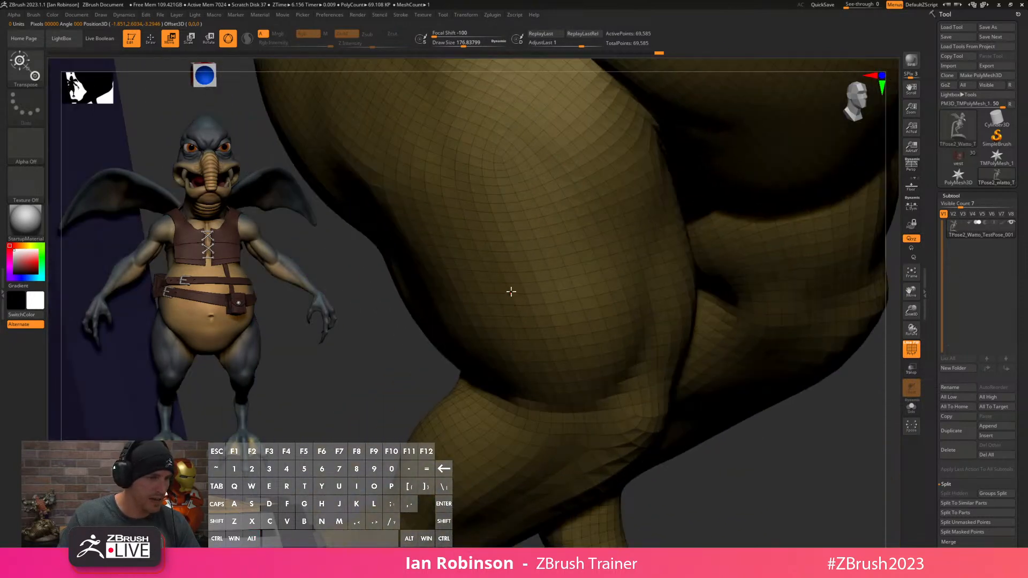
key(f)
alt+right_drag(677, 176, 696, 327)
mouse_move(699, 225)
alt+right_down()
mouse_move(701, 237)
mouse_move(695, 211)
mouse_move(669, 210)
mouse_move(610, 227)
alt+right_up()
key(q)
key(f)
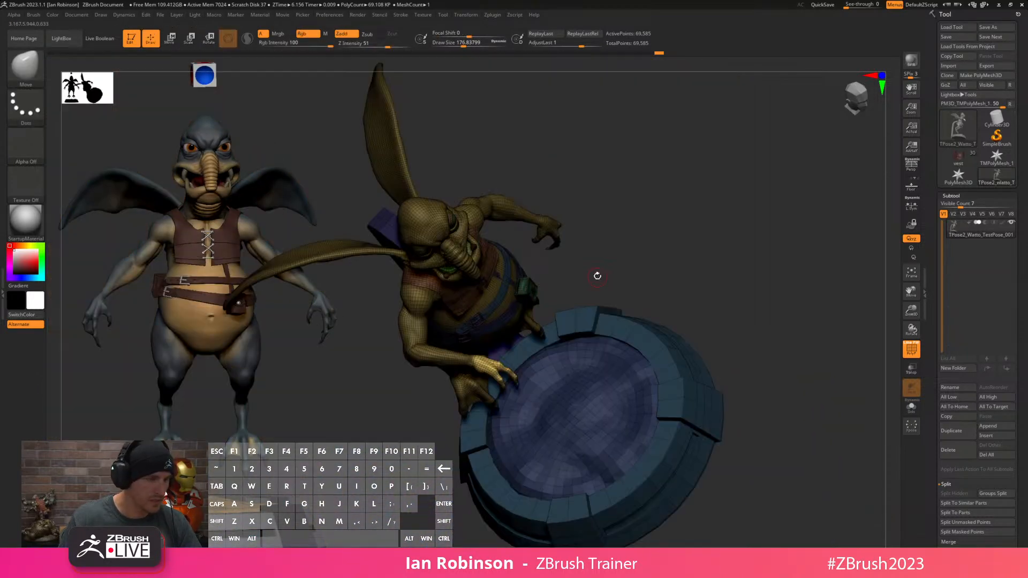
Set the draw size to about 217 and isolate the body mesh with its mask cleared.
mouse_move(534, 341)
alt+right_down()
mouse_move(509, 305)
mouse_move(519, 329)
alt+right_up()
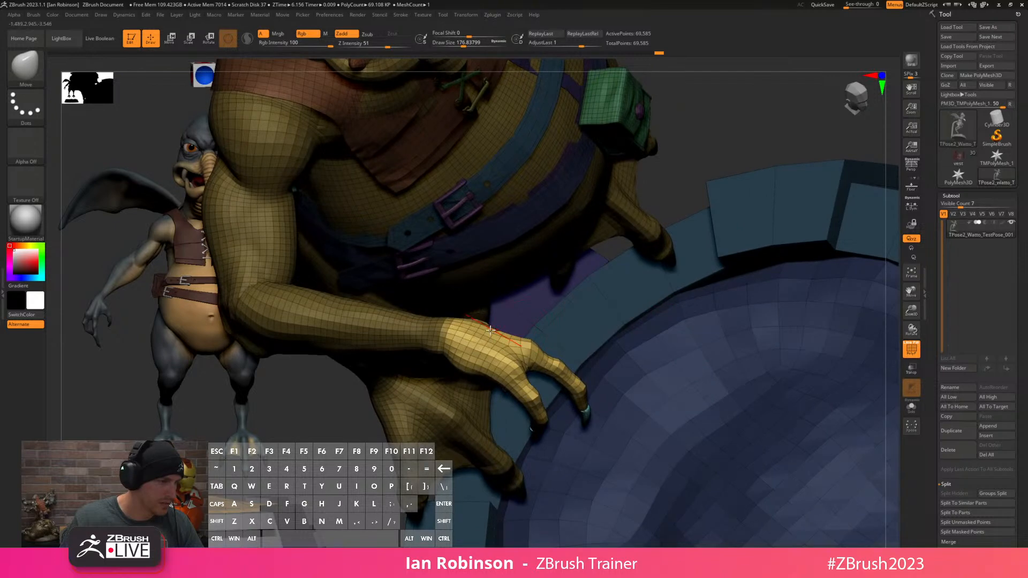
key(w)
alt+right_drag(422, 324, 438, 365)
key(q)
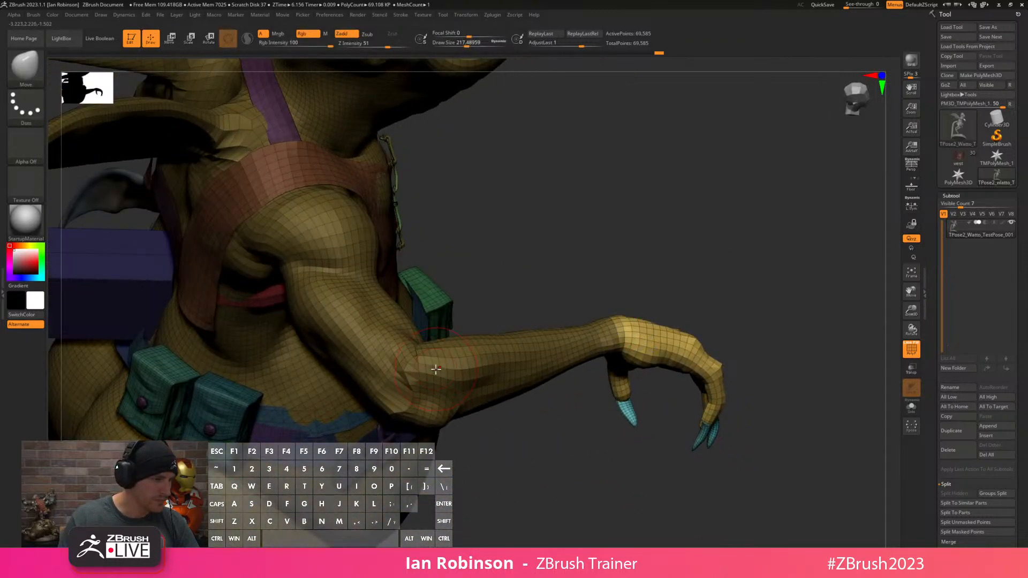
key(ctrl+shift)
ctrl+shift+click(411, 389)
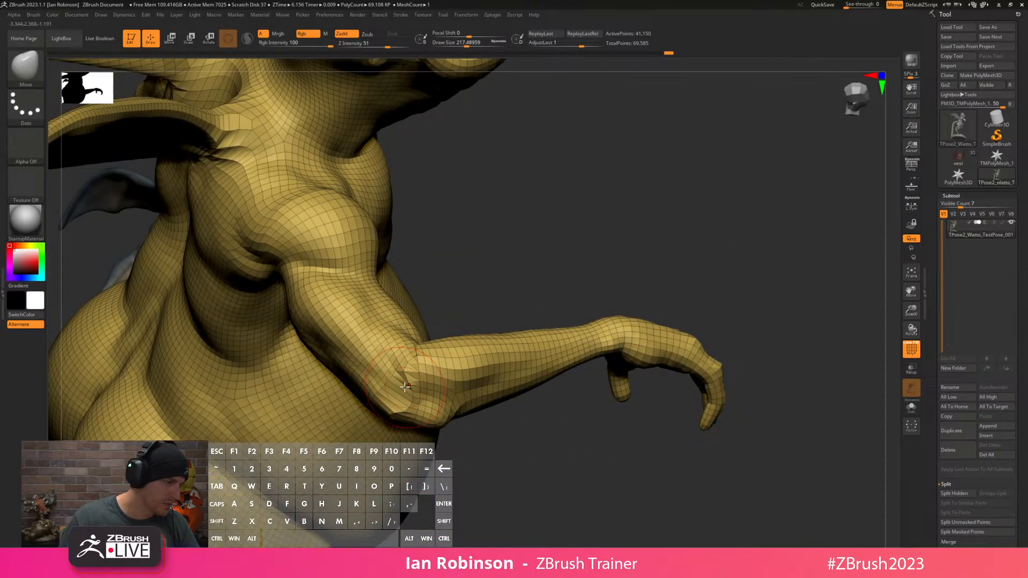
Reduce the draw size to about 104 and smooth the crease on the outside of the right elbow.
key(shift)
key(space)
shift+drag(415, 416, 393, 417)
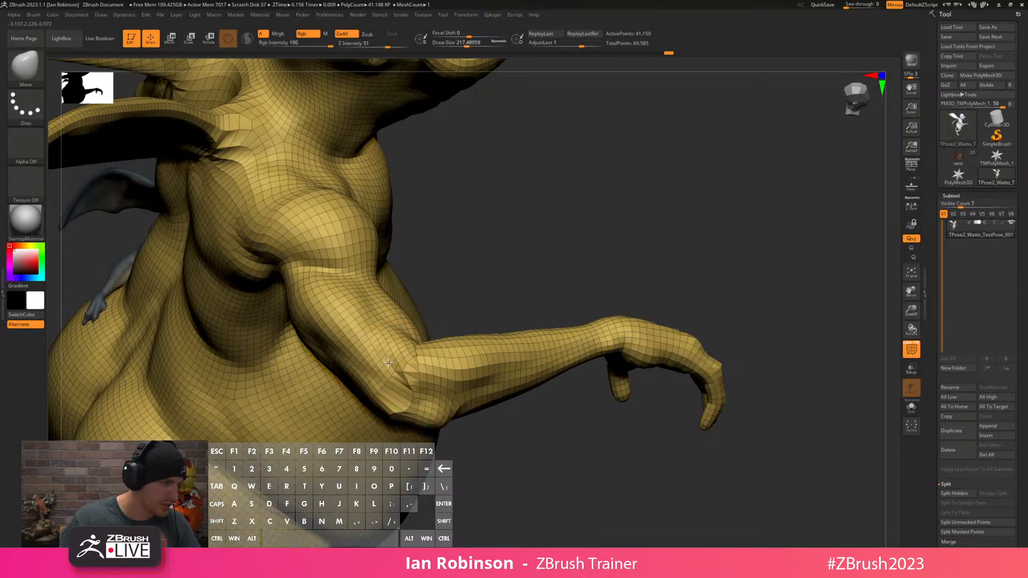
key(shift)
key(s)
mouse_move(408, 371)
mouse_down()
mouse_move(398, 372)
mouse_move(402, 393)
mouse_up()
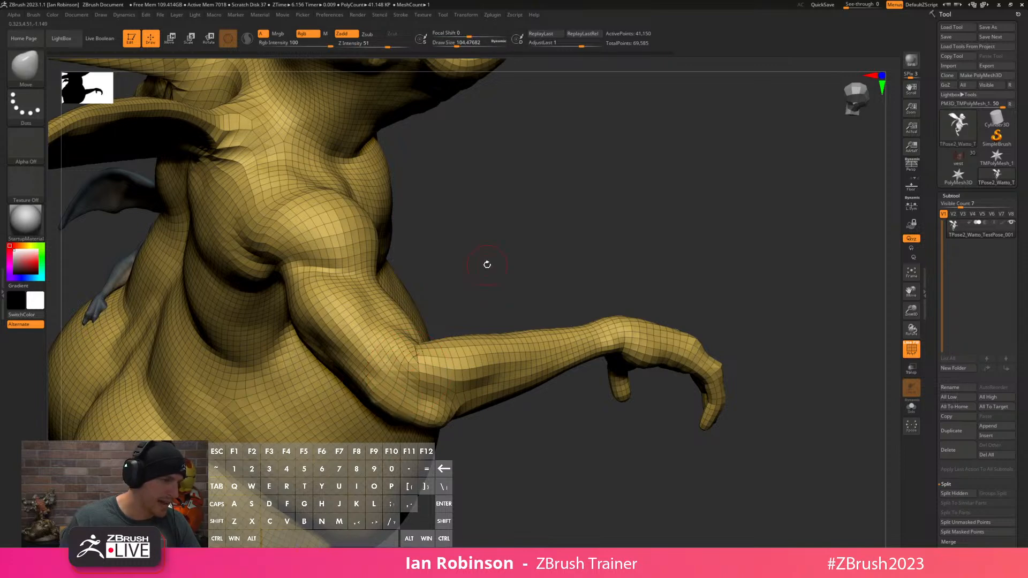
Smooth the jagged polygons across the back of the right elbow.
drag(461, 283, 522, 242)
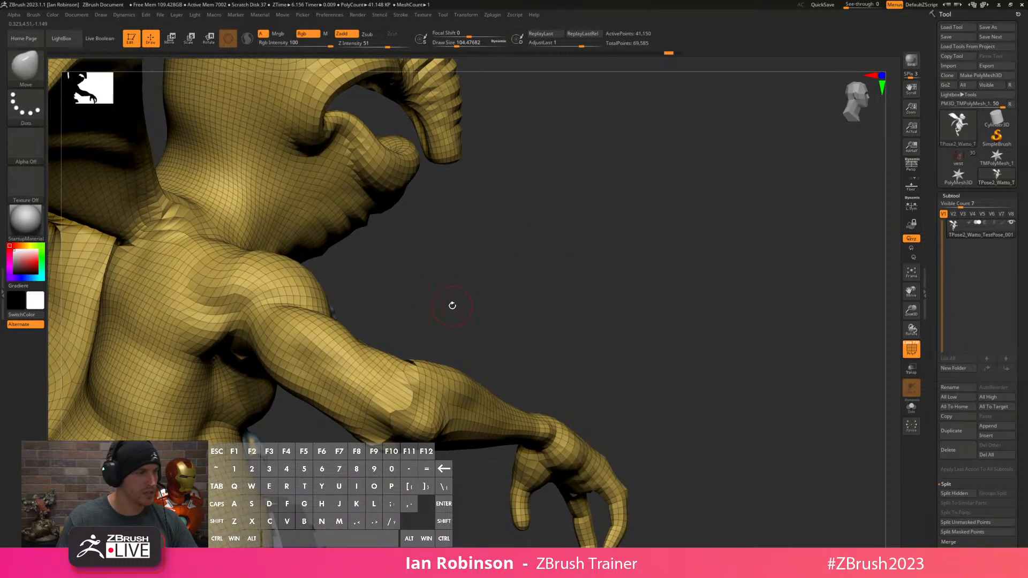
key(shift)
shift+drag(389, 398, 389, 399)
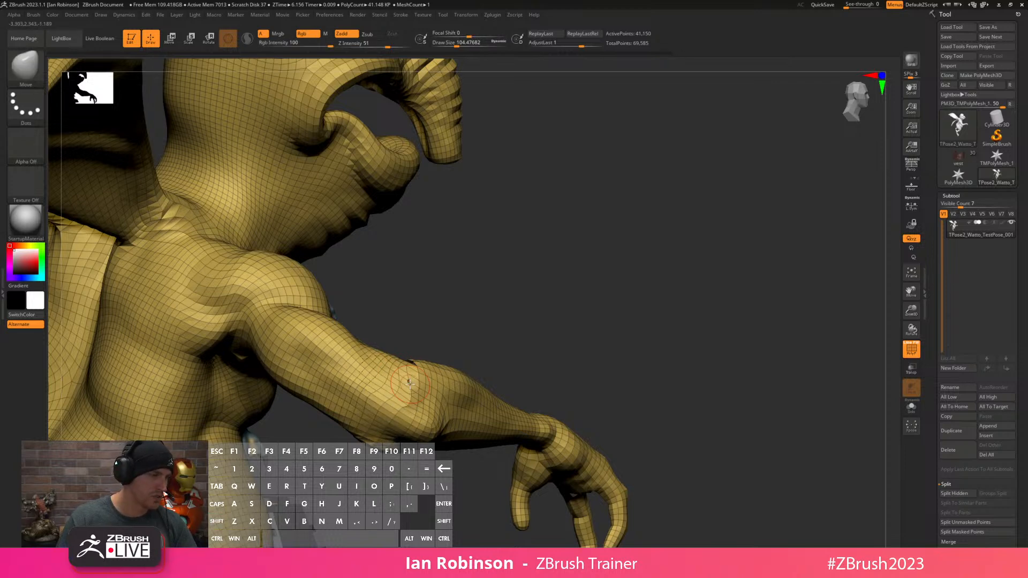
key(shift)
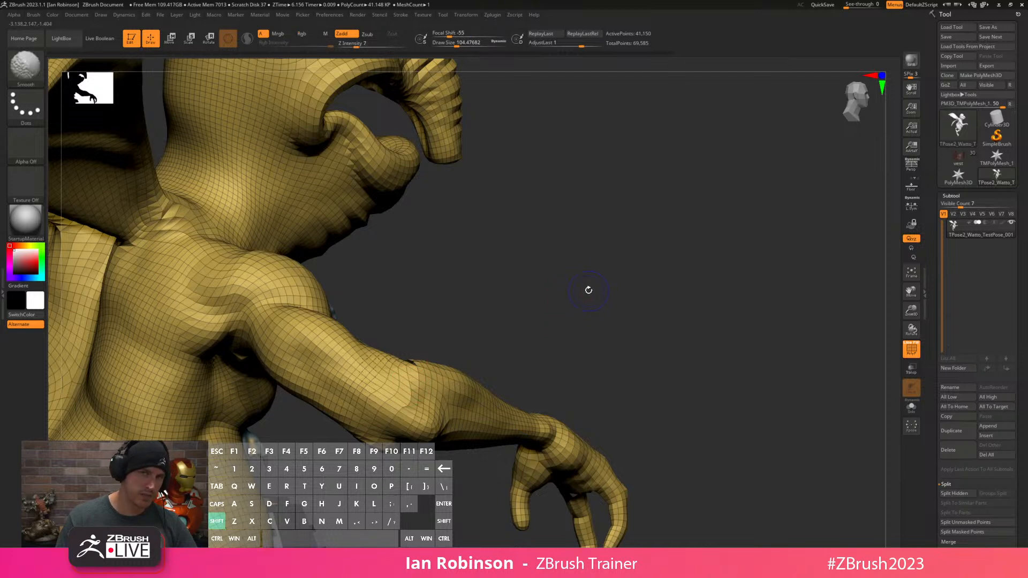
Finish smoothing the right elbow and show all parts of the model again.
shift+drag(405, 397, 401, 398)
mouse_move(379, 417)
right_down()
mouse_move(428, 410)
mouse_move(476, 367)
right_up()
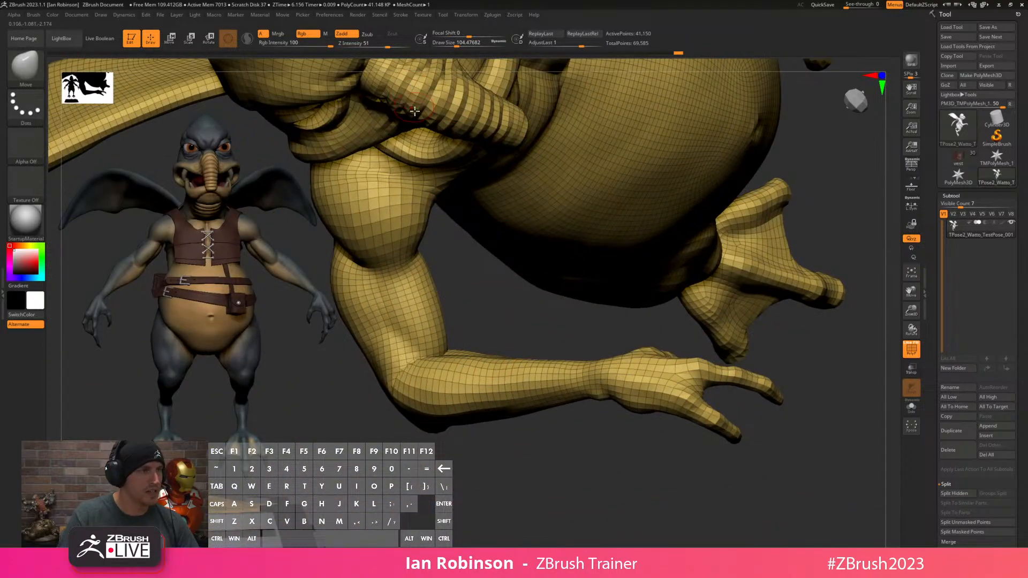
mouse_move(495, 315)
right_down()
mouse_move(417, 359)
mouse_move(674, 266)
mouse_move(643, 425)
mouse_move(643, 393)
mouse_move(615, 388)
mouse_move(592, 420)
right_up()
ctrl+shift+click(552, 426)
Try masking everything except the right forearm and hand with a topological mask drawn from the elbow.
mouse_move(679, 301)
right_down()
mouse_move(700, 287)
mouse_move(680, 300)
right_up()
alt+right_drag(436, 363, 343, 369)
key(w)
mouse_move(242, 354)
ctrl+mouse_down()
mouse_move(321, 457)
mouse_move(353, 472)
ctrl+mouse_up()
key(q)
mouse_move(342, 447)
right_down()
mouse_move(340, 401)
mouse_move(360, 371)
mouse_move(619, 202)
mouse_move(624, 218)
mouse_move(414, 303)
right_up()
key(w)
click(414, 303)
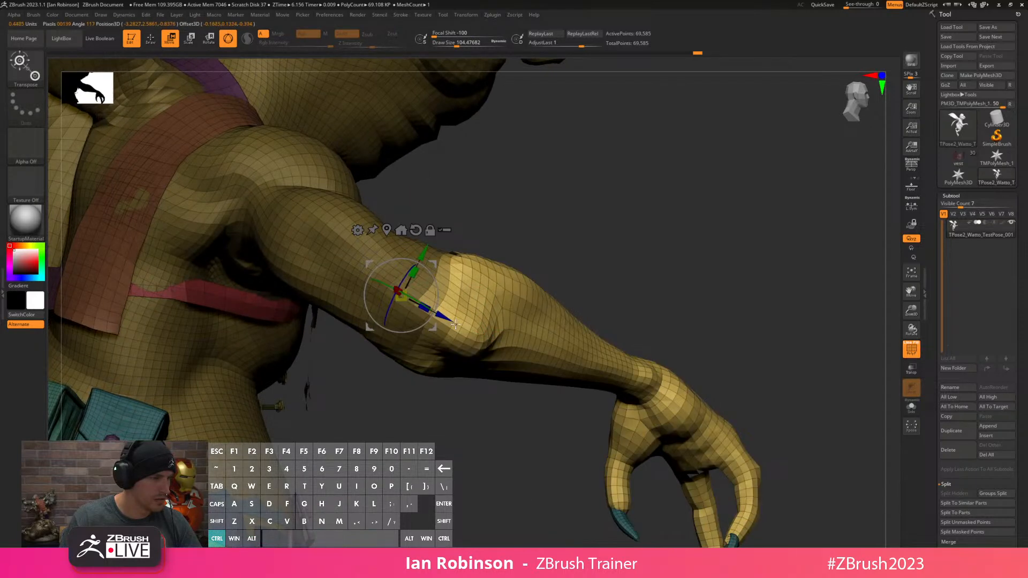
ctrl+drag(518, 361, 549, 386)
key(q)
mouse_move(637, 258)
right_down()
mouse_move(659, 296)
mouse_move(552, 282)
right_up()
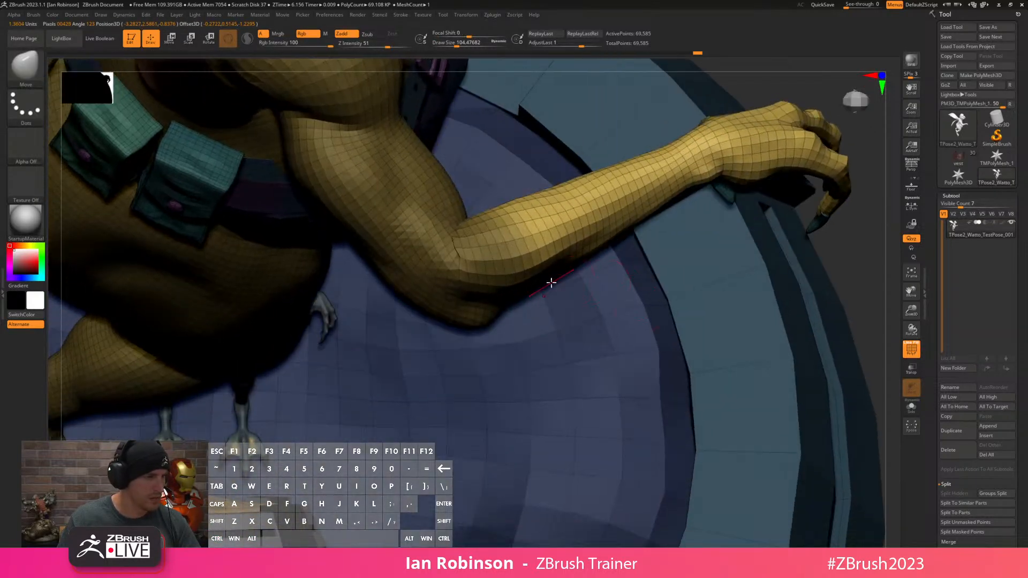
Check the bent right arm with the dynamic subdivision preview and turn the preview off.
click(912, 409)
click(921, 413)
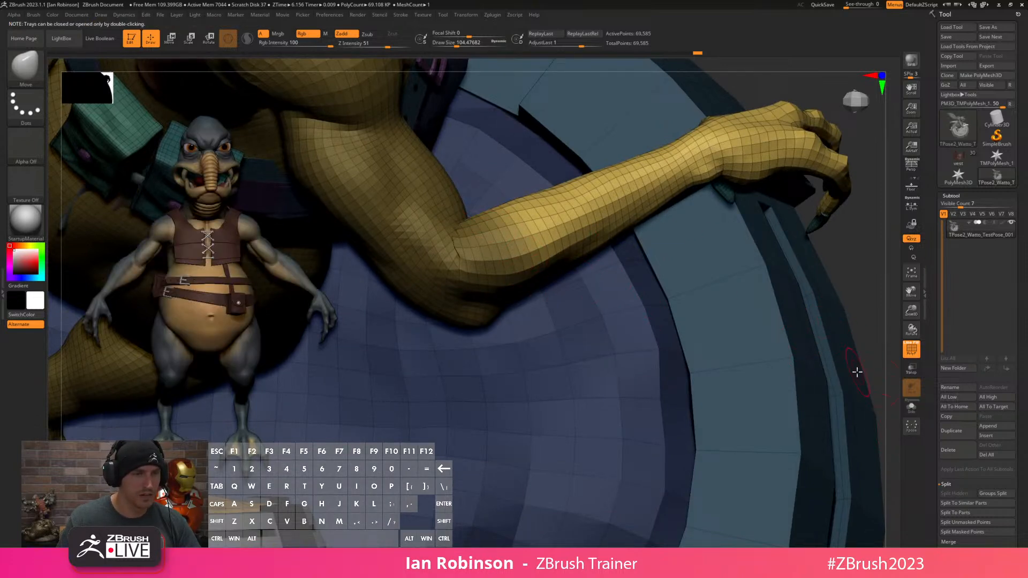
right_drag(739, 321, 636, 242)
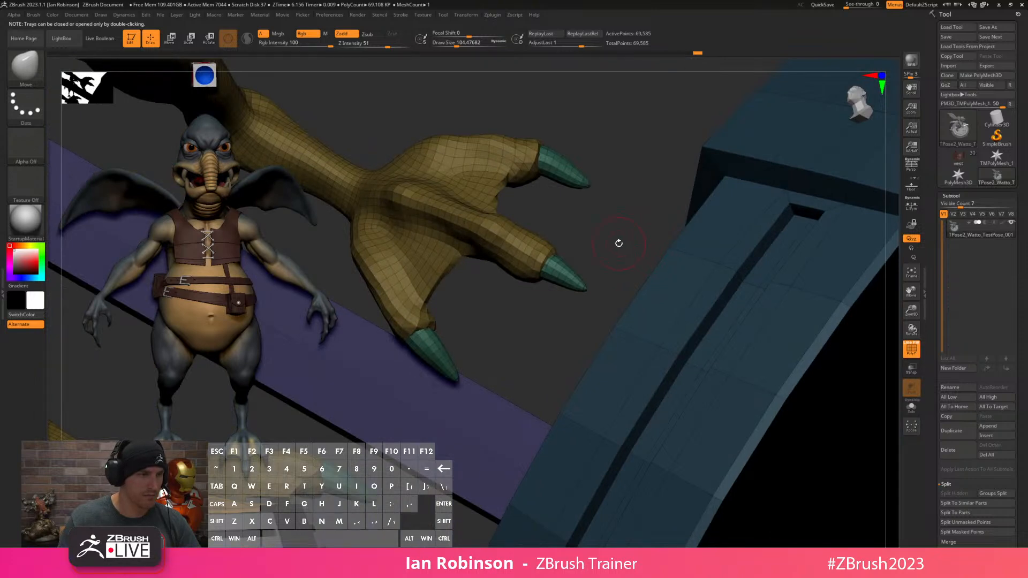
key(d)
alt+right_drag(460, 231, 492, 312)
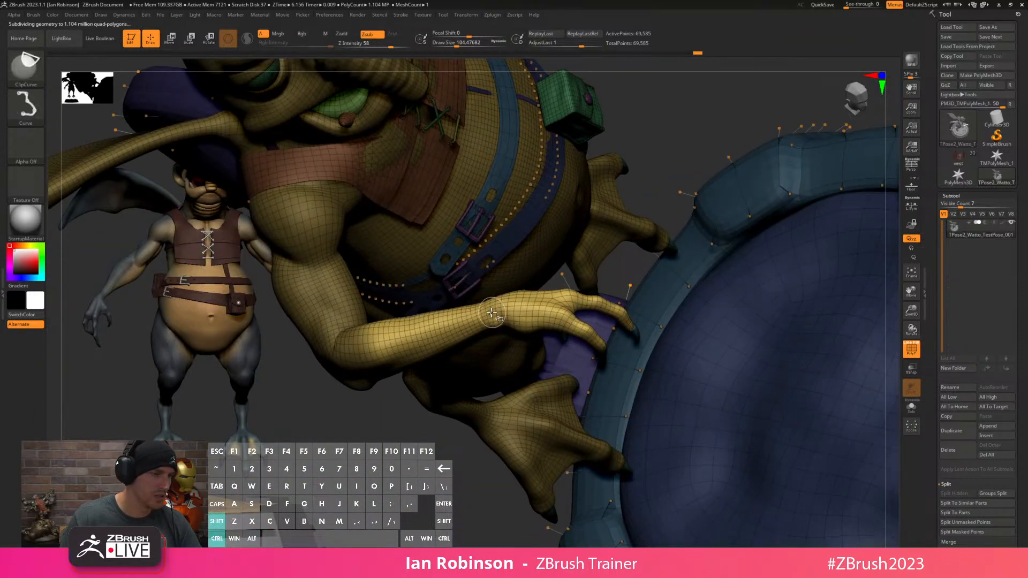
ctrl+shift+click(492, 313)
mouse_move(589, 300)
right_down()
mouse_move(717, 289)
mouse_move(570, 219)
right_up()
ctrl+shift+click(693, 257)
alt+right_drag(642, 268, 721, 282)
key(shift+d)
alt+right_drag(550, 367, 499, 333)
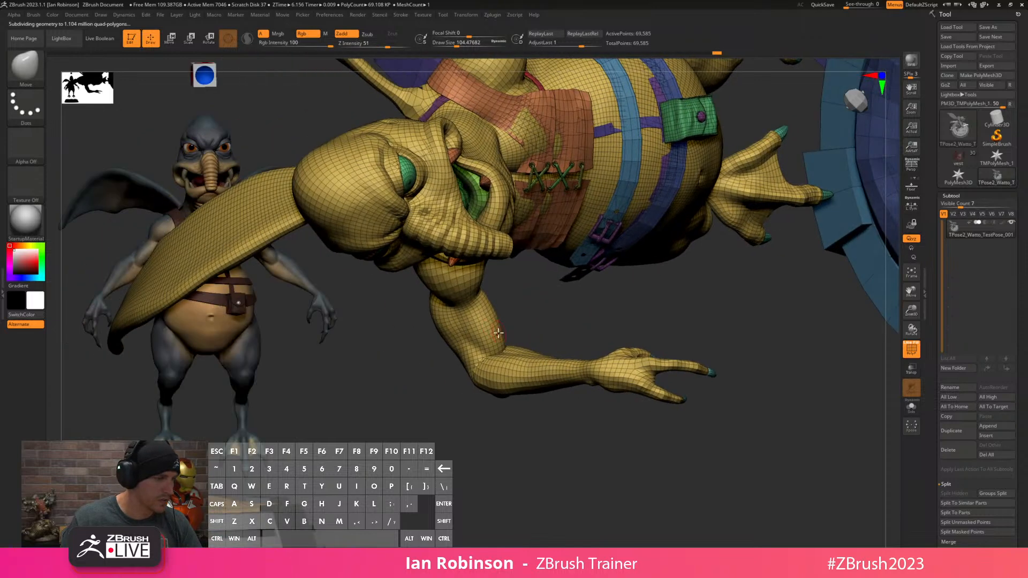
Mask the right forearm and hand up to the elbow, touch up the edge, and invert the mask.
key(w)
ctrl+click(587, 368)
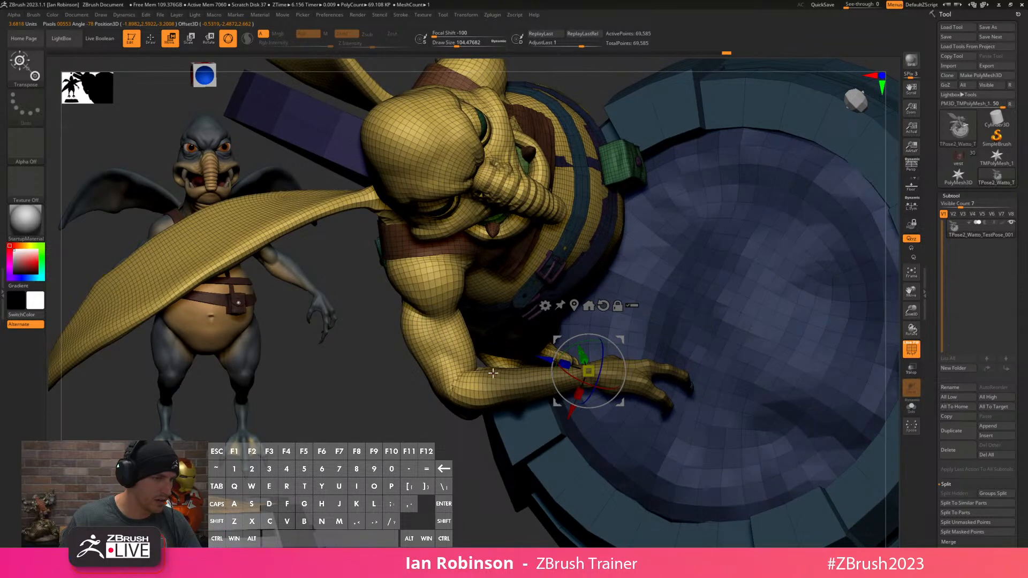
key(q)
key(w)
ctrl+click(491, 384)
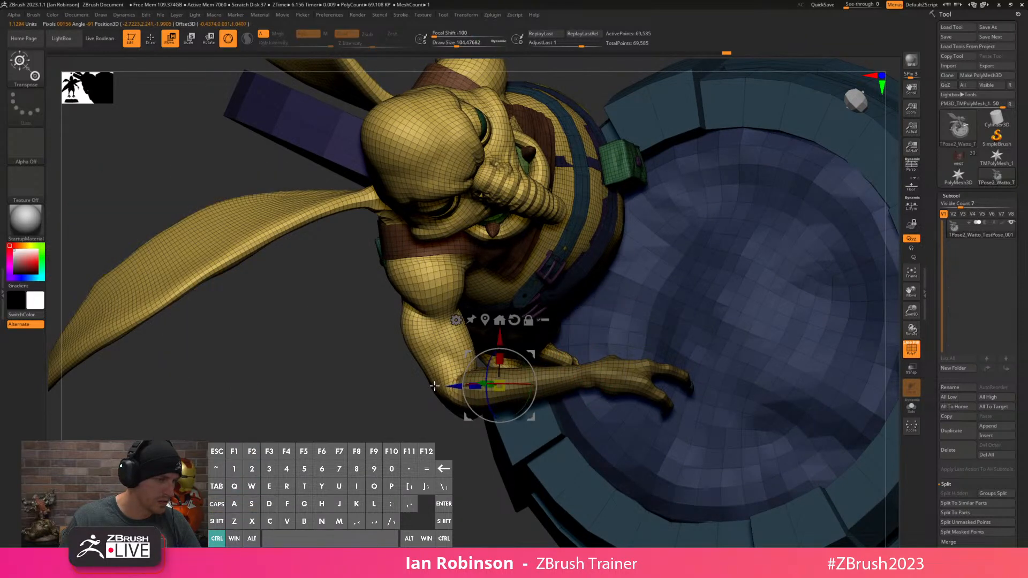
key(q)
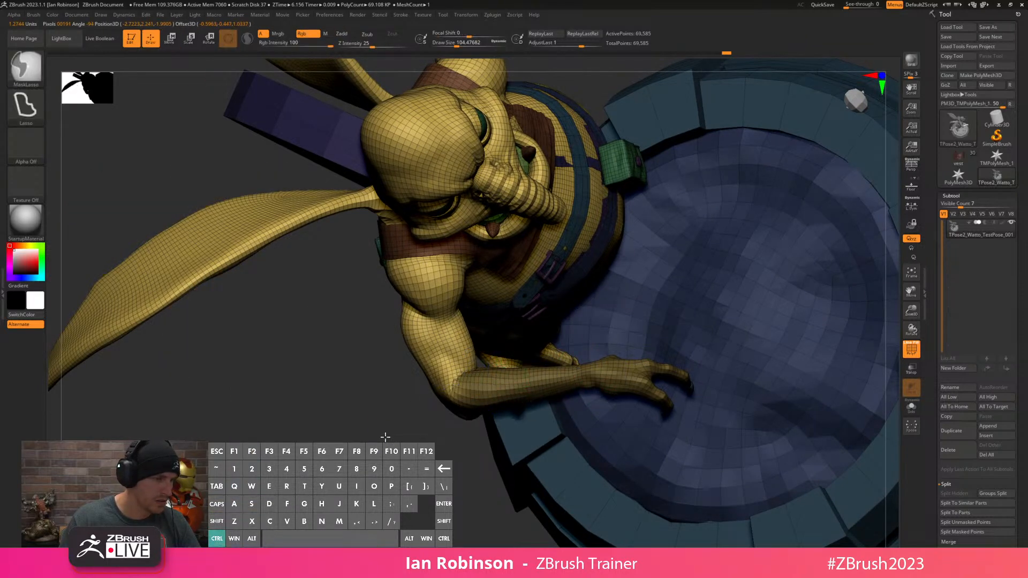
drag(414, 449, 474, 415)
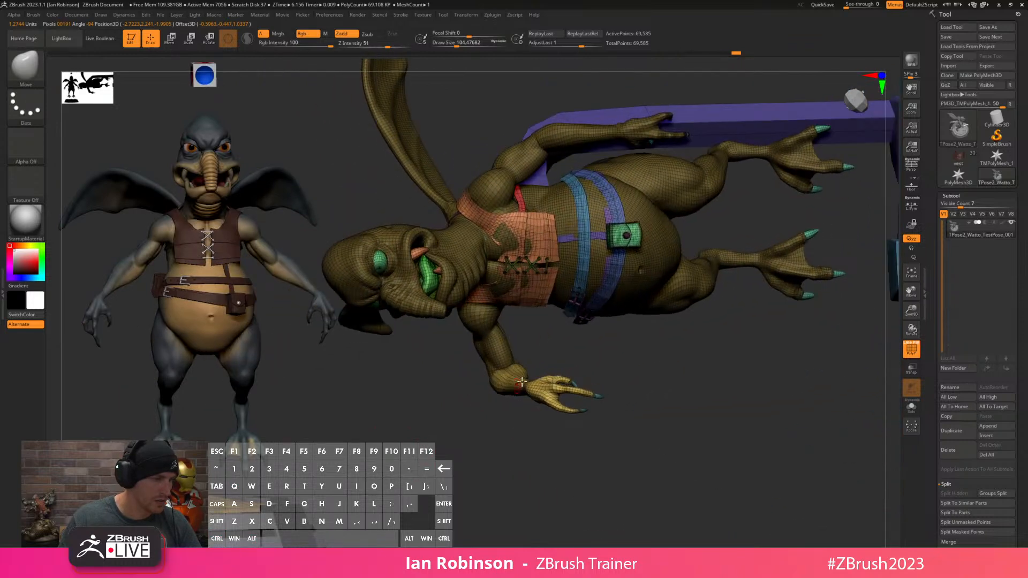
mouse_move(608, 337)
ctrl+mouse_down()
mouse_move(544, 411)
mouse_move(636, 381)
mouse_move(542, 348)
mouse_move(501, 402)
mouse_move(540, 449)
ctrl+mouse_up()
ctrl+click(615, 411)
key(w)
key(ctrl+z)
key(q)
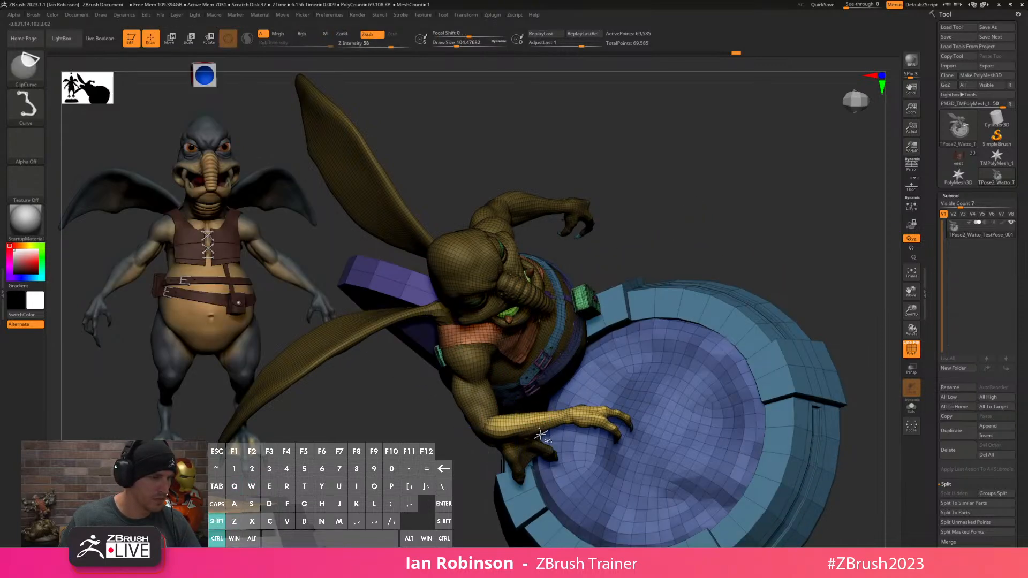
Correct the forearm mask with the body mesh isolated, restoring all parts and leaving only the right forearm and hand unmasked.
ctrl+shift+click(545, 419)
drag(651, 257, 659, 262)
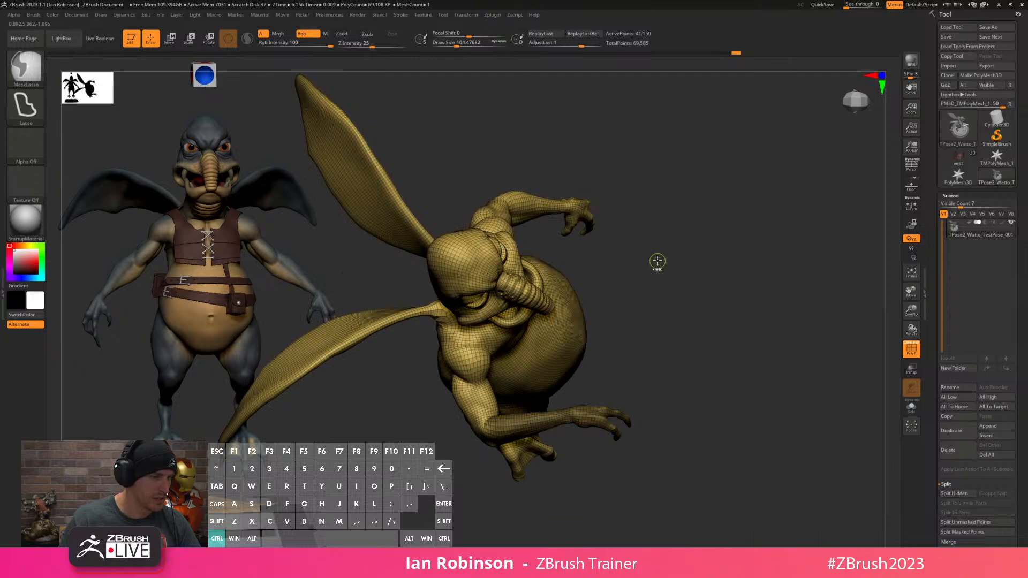
drag(643, 360, 652, 371)
ctrl+shift+click(651, 372)
drag(595, 503, 617, 417)
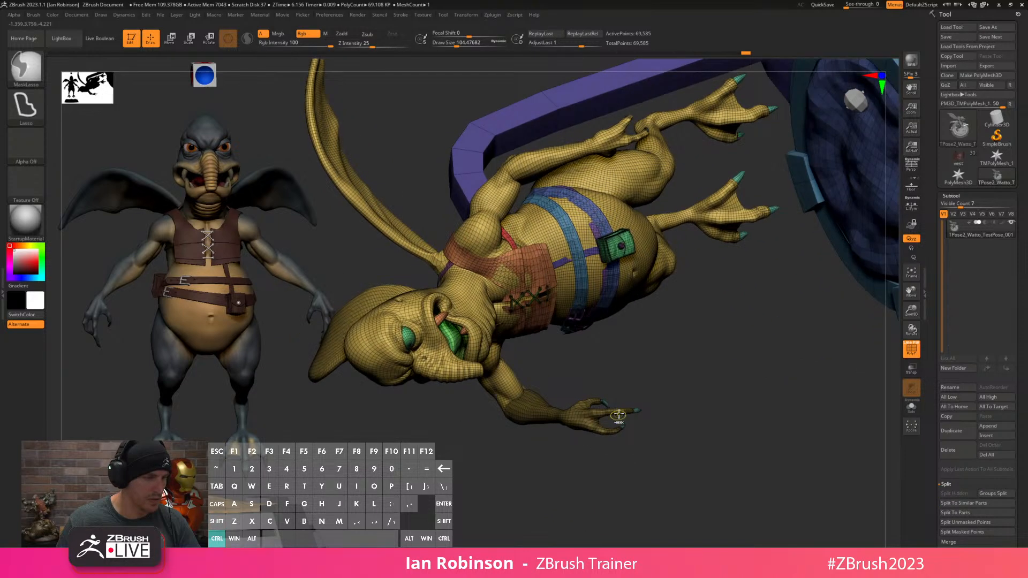
mouse_move(582, 380)
ctrl+mouse_down()
mouse_move(668, 397)
mouse_move(662, 387)
ctrl+mouse_up()
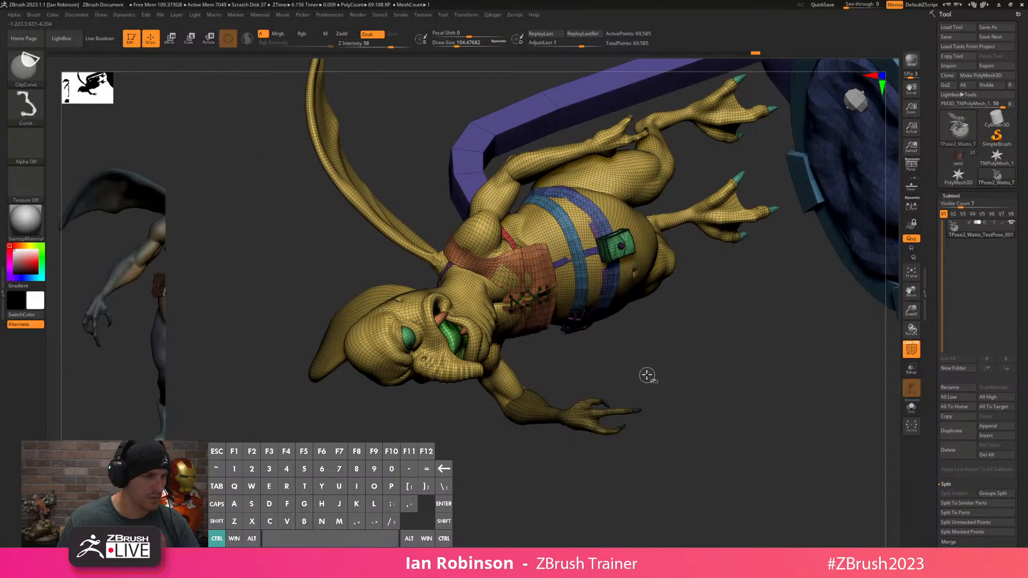
ctrl+click(637, 364)
Bring the gizmo onto the upper end of the unmasked right forearm near the elbow.
key(w)
drag(537, 403, 541, 417)
drag(682, 344, 585, 321)
key(ctrl+z)
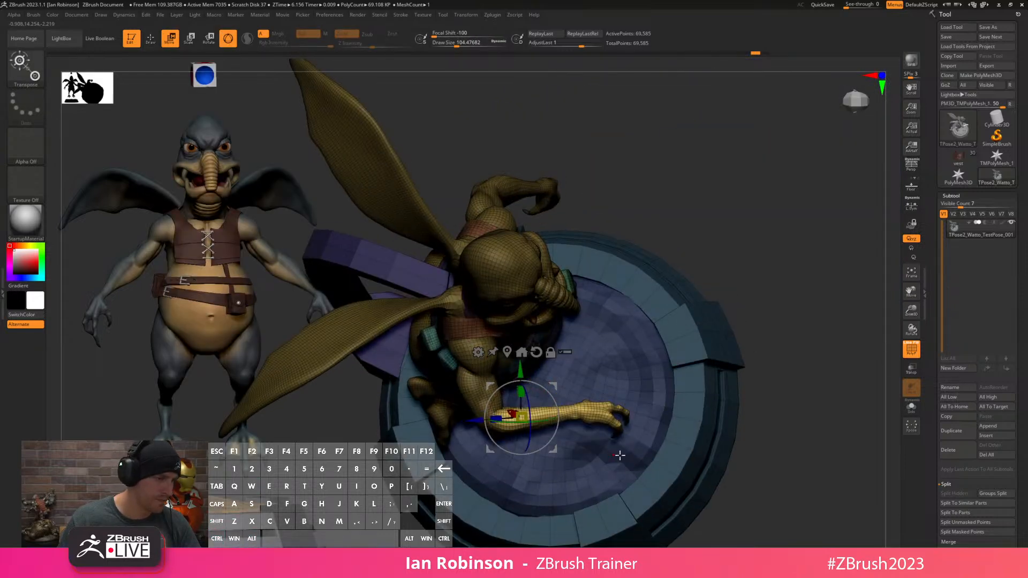
alt+drag(721, 217, 619, 280)
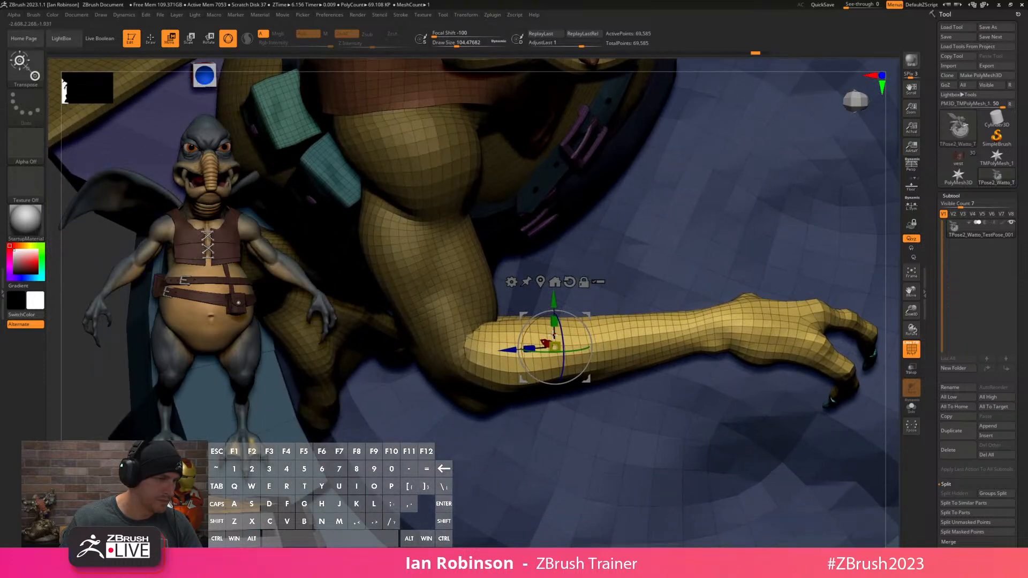
alt+drag(523, 344, 499, 357)
key(ctrl+z)
Fine-tune the gizmo's pivot so it sits inside the right elbow joint from several sides.
right_drag(515, 358, 500, 343)
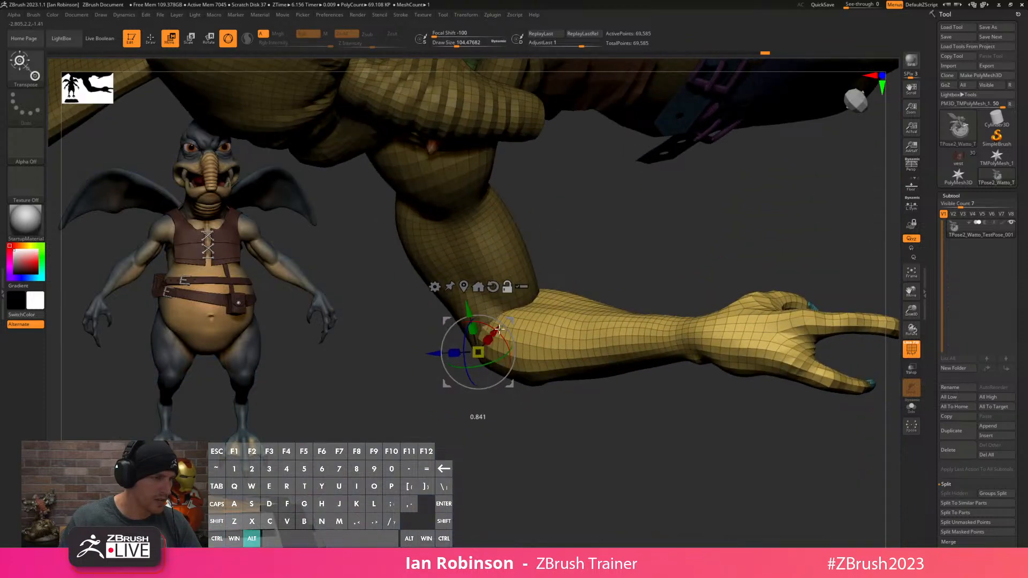
key(alt)
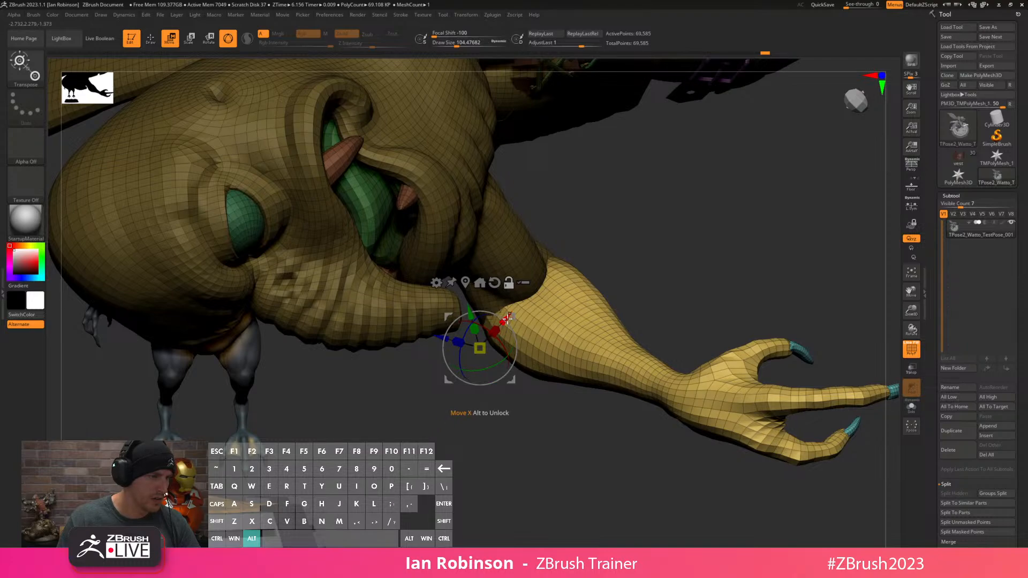
alt+drag(507, 319, 548, 282)
drag(643, 249, 512, 320)
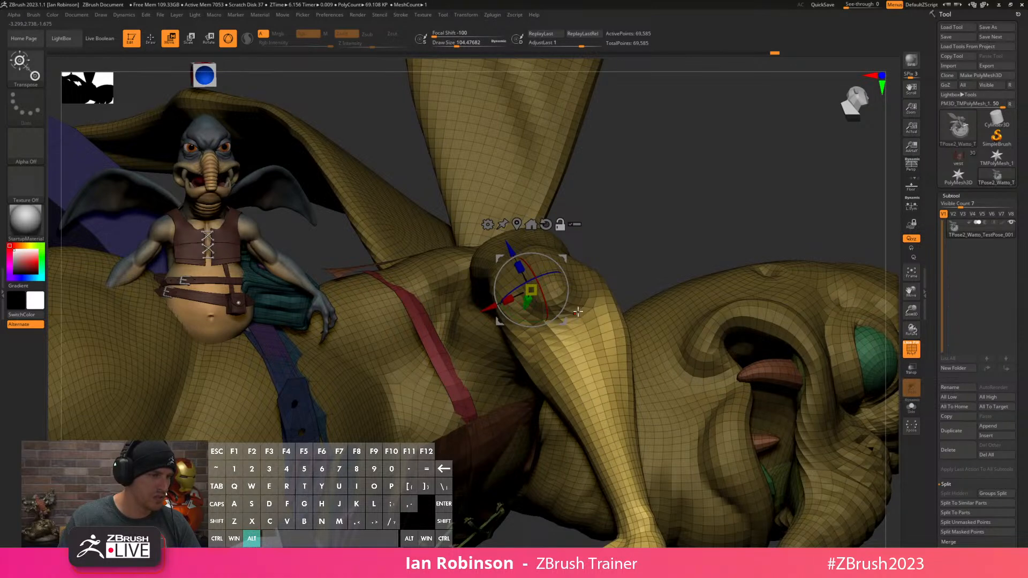
drag(681, 203, 632, 235)
drag(558, 285, 575, 282)
Rotate the right forearm at the elbow so the hand swings in towards the body.
right_drag(586, 297, 588, 182)
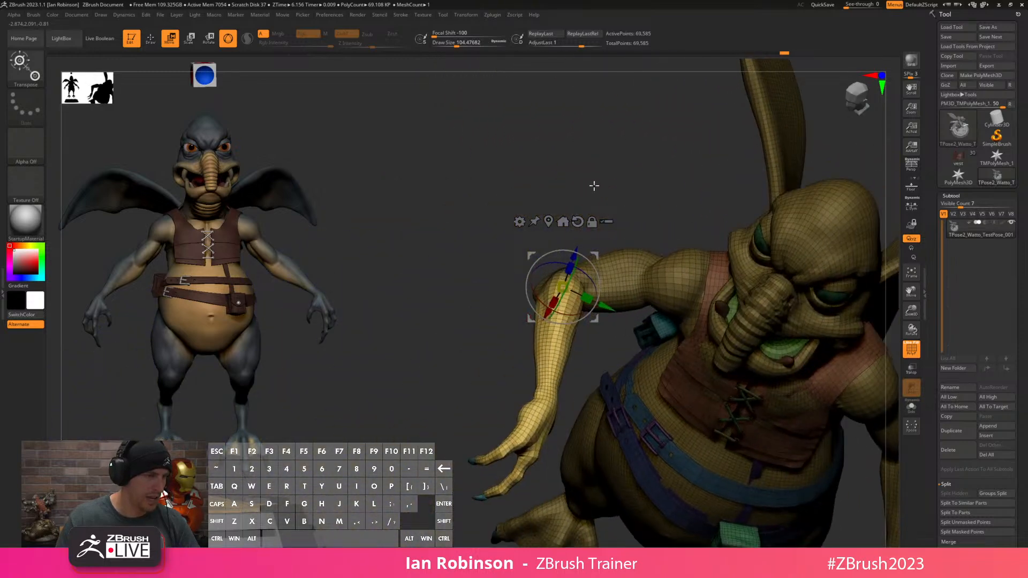
drag(581, 269, 562, 320)
right_drag(448, 360, 456, 318)
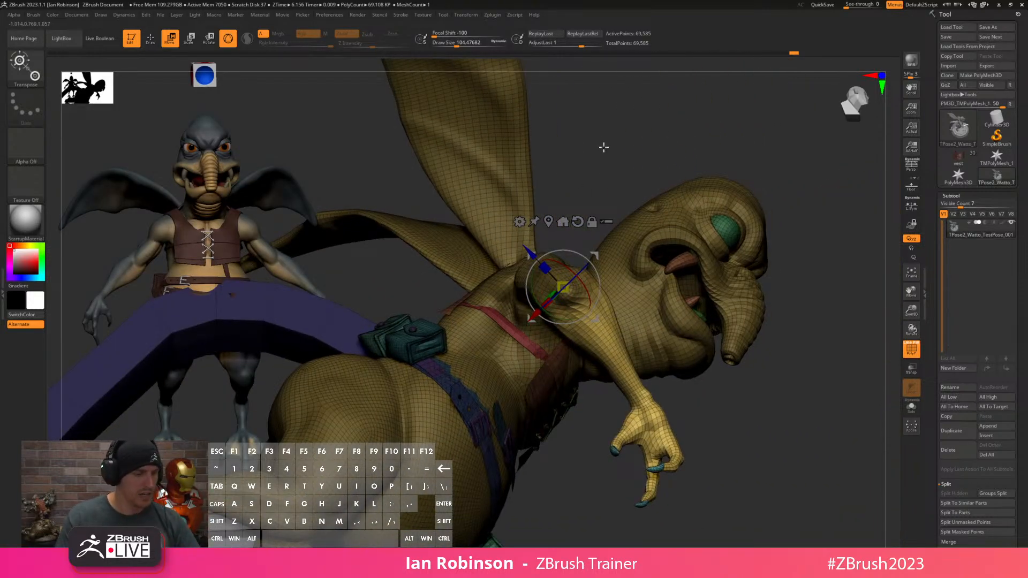
right_drag(603, 149, 609, 151)
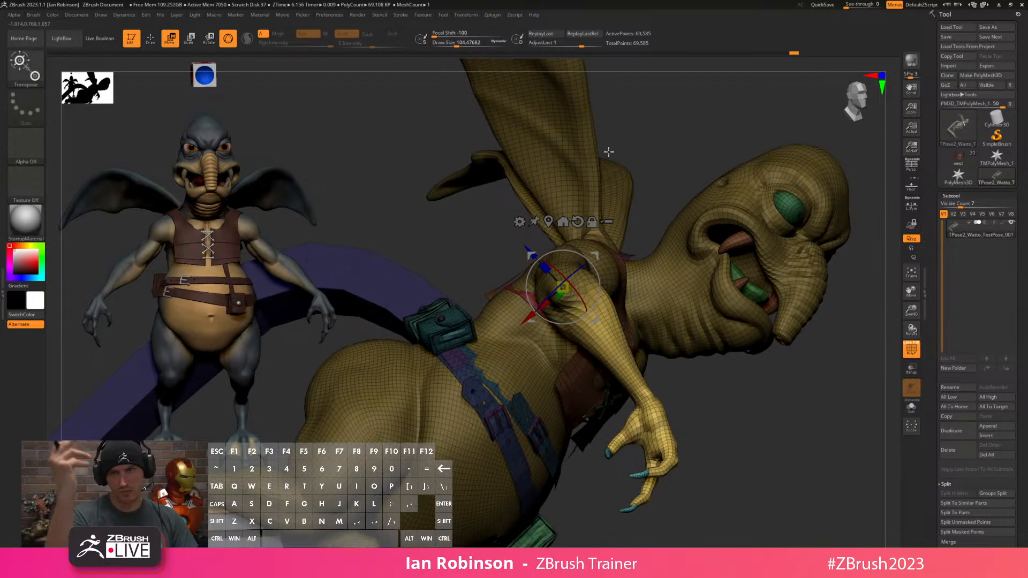
Extend the unmasked area over the whole right arm up to the shoulder on the isolated body and show all parts.
key(q)
mouse_move(686, 422)
right_down()
mouse_move(693, 429)
mouse_move(685, 422)
right_up()
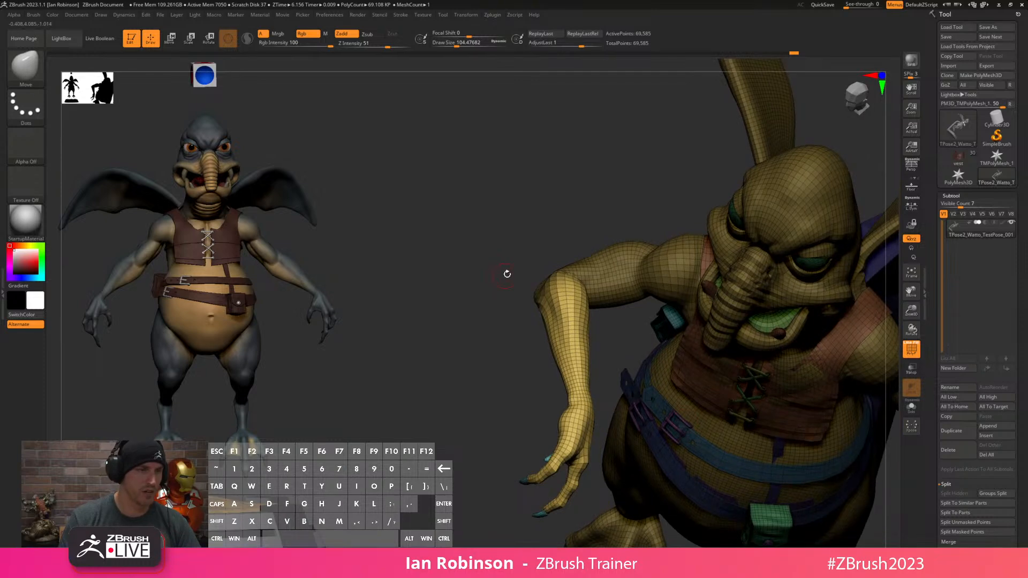
drag(633, 216, 636, 205)
ctrl+shift+click(682, 264)
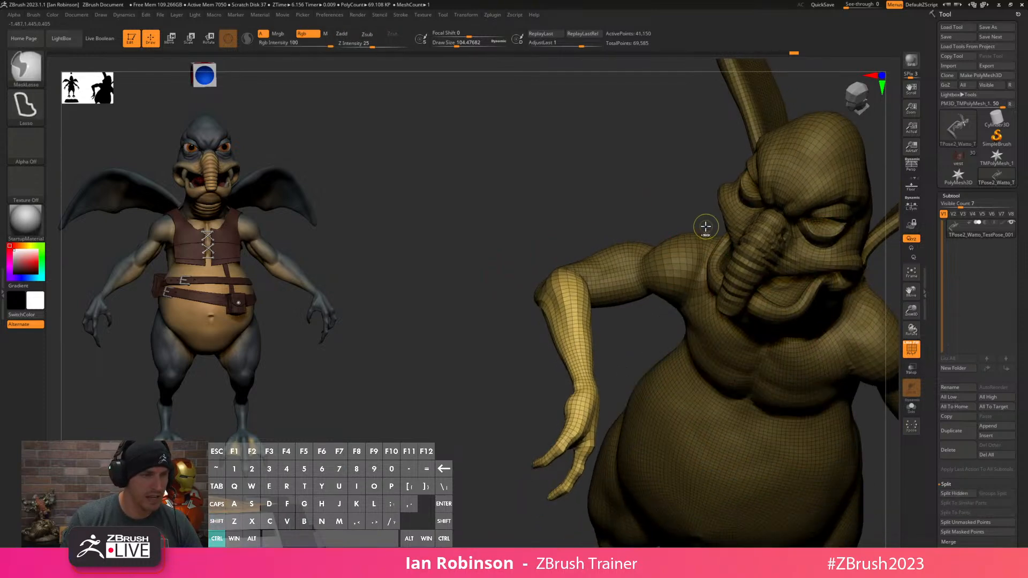
mouse_move(700, 264)
ctrl+mouse_down()
mouse_move(651, 329)
mouse_move(461, 284)
mouse_move(616, 224)
mouse_move(674, 217)
ctrl+mouse_up()
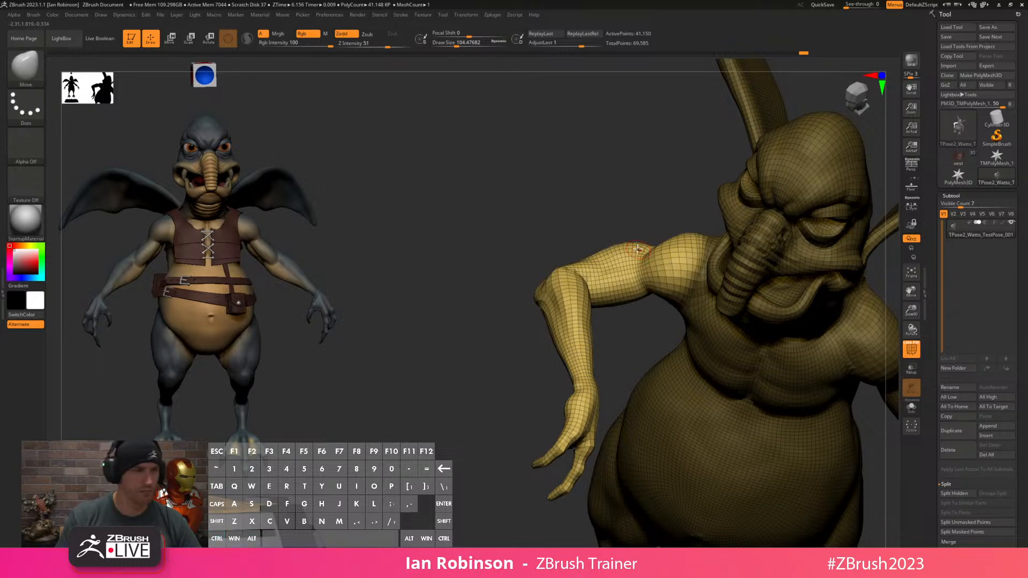
ctrl+click(647, 201)
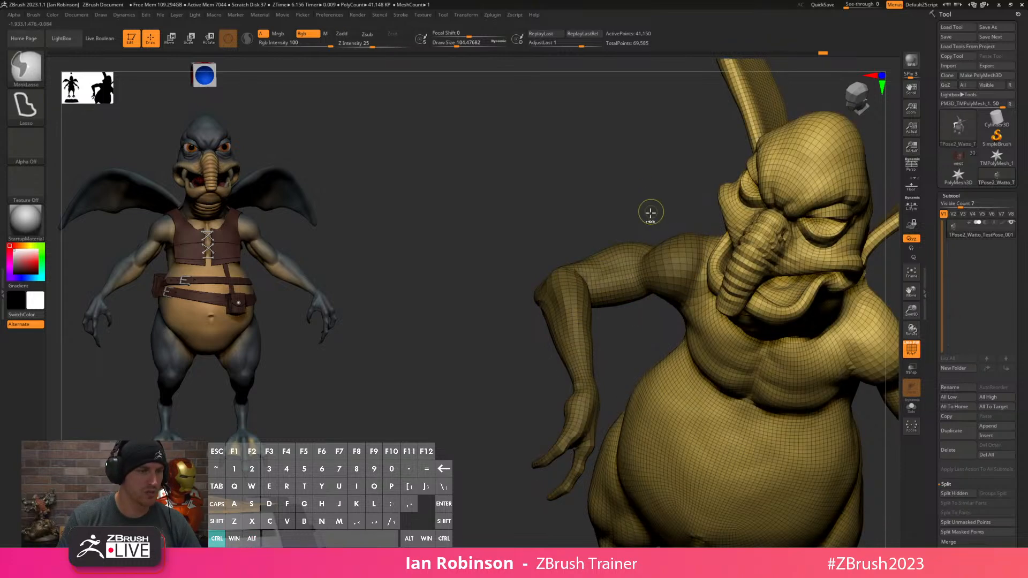
ctrl+shift+click(659, 214)
Place the gizmo at the right shoulder joint of the unmasked arm.
key(w)
drag(660, 214, 684, 276)
alt+click(678, 272)
drag(626, 218, 740, 247)
alt+drag(709, 303, 645, 296)
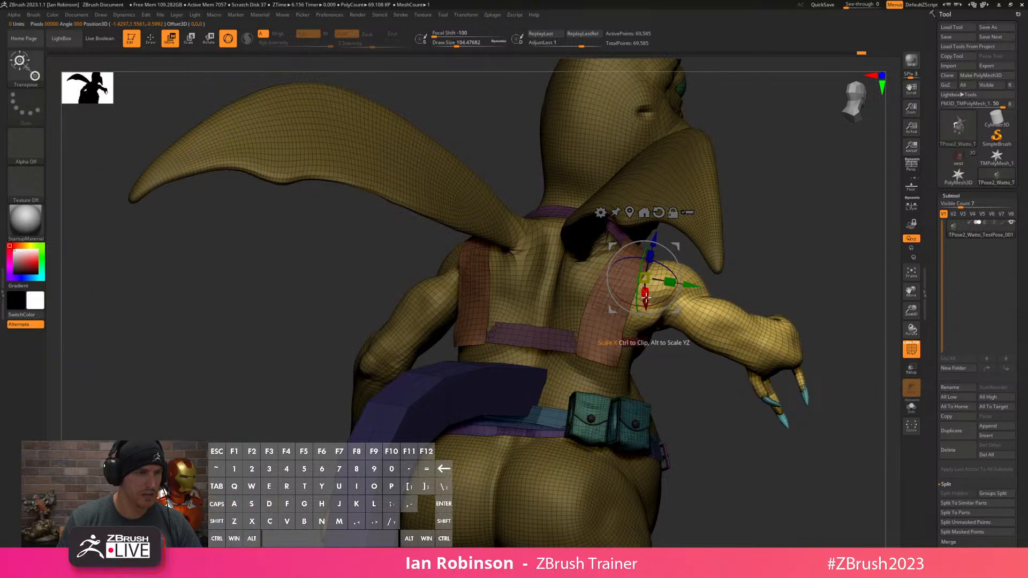
Rotate the whole right arm at the shoulder so the forearm reaches forward across the chest.
drag(819, 243, 670, 312)
drag(548, 329, 615, 293)
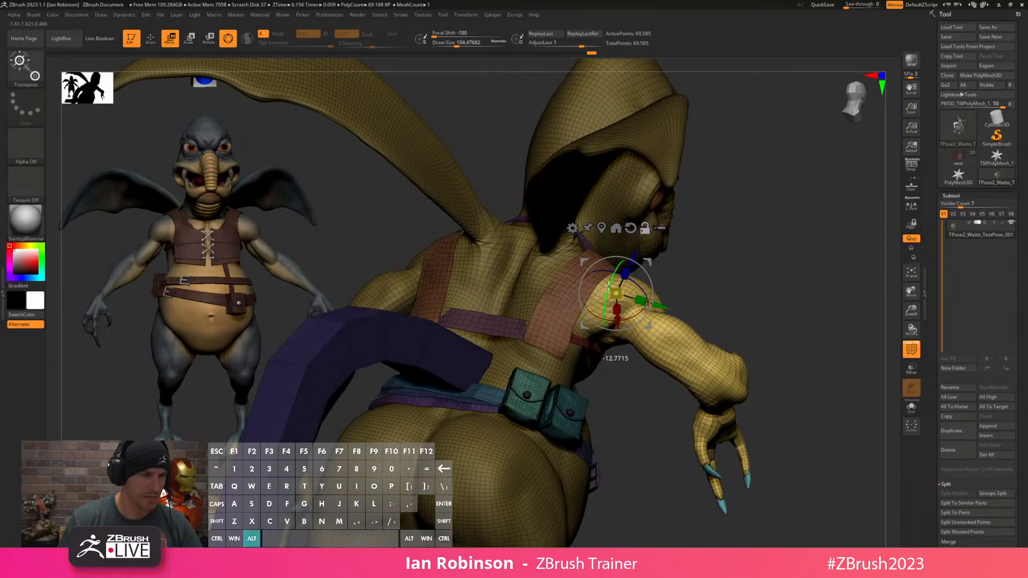
drag(757, 271, 657, 278)
drag(485, 299, 533, 272)
drag(614, 272, 625, 252)
key(q)
drag(483, 343, 789, 203)
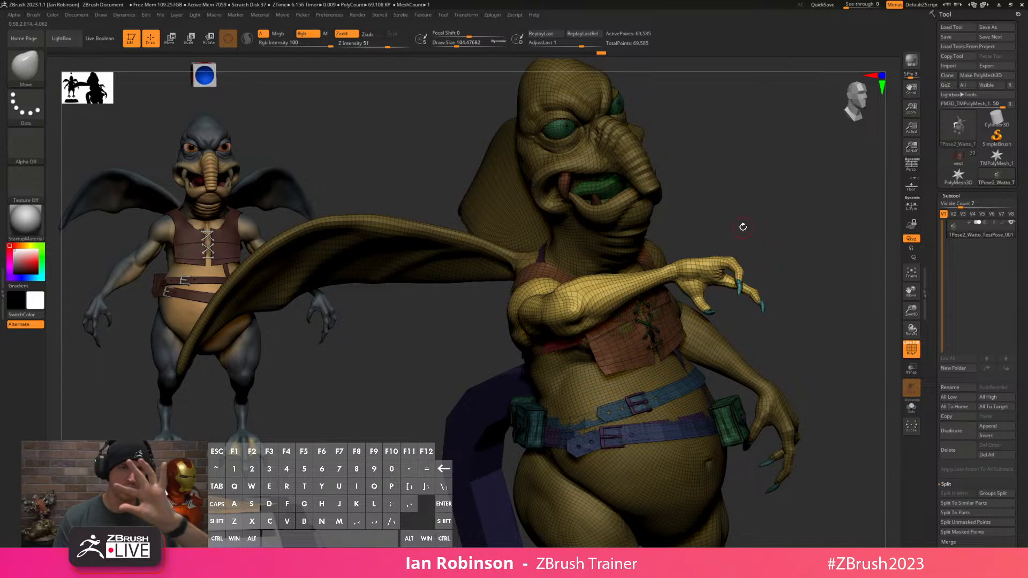
drag(775, 223, 744, 193)
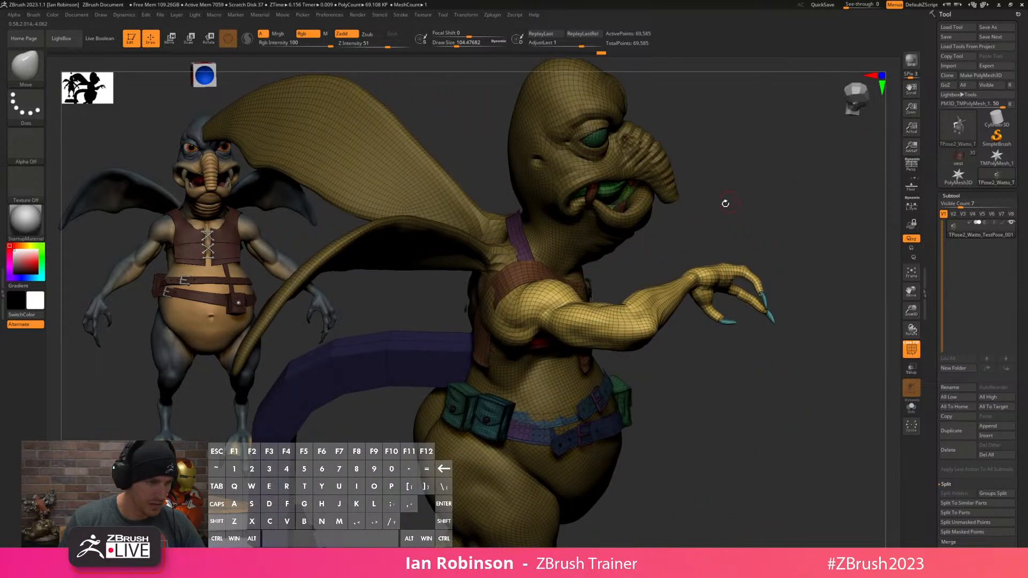
Fine-tune the right arm's rotation about the gizmo in the shoulder.
key(w)
drag(643, 264, 500, 338)
alt+drag(734, 207, 735, 290)
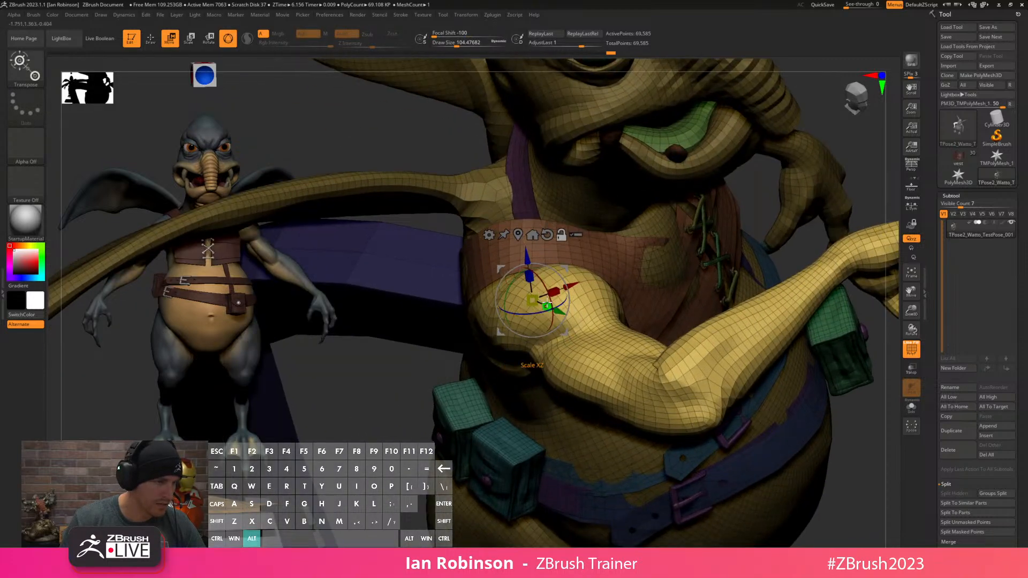
drag(542, 284, 552, 299)
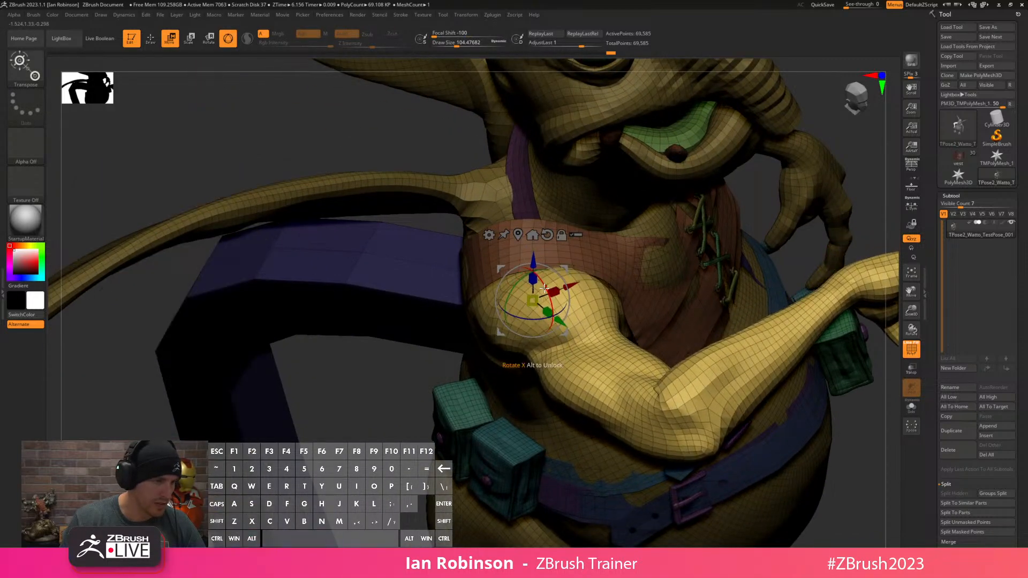
Nudge the unmasked right arm slightly in the front view so the hand sits in front of the chest.
key(q)
mouse_move(584, 306)
alt+right_down()
mouse_move(690, 184)
mouse_move(723, 214)
alt+right_up()
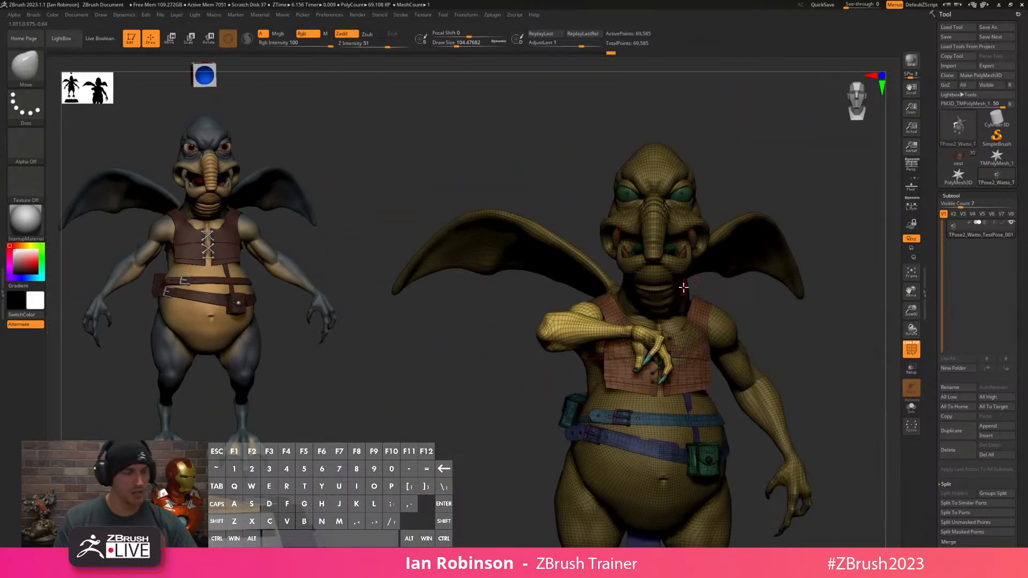
key(w)
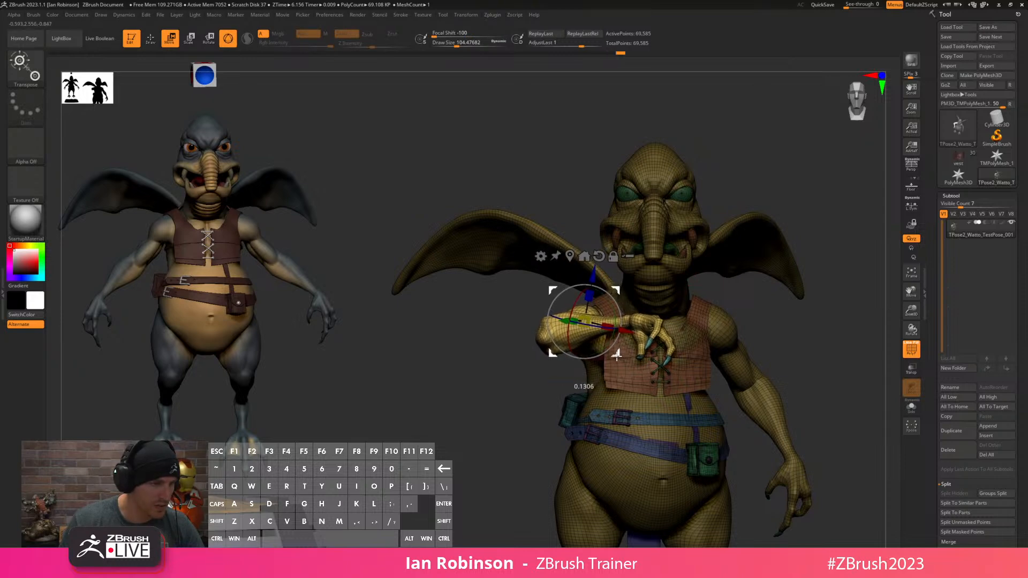
key(q)
Clear the mask and isolate the body with its claws, hiding the vest, belts, pouches and stand.
alt+right_drag(487, 403, 479, 393)
alt+right_drag(808, 337, 810, 287)
mouse_move(838, 300)
right_down()
mouse_move(813, 311)
mouse_move(824, 307)
mouse_move(803, 399)
right_up()
alt+right_drag(767, 308, 672, 214)
alt+right_drag(820, 250, 817, 208)
alt+right_drag(592, 252, 611, 319)
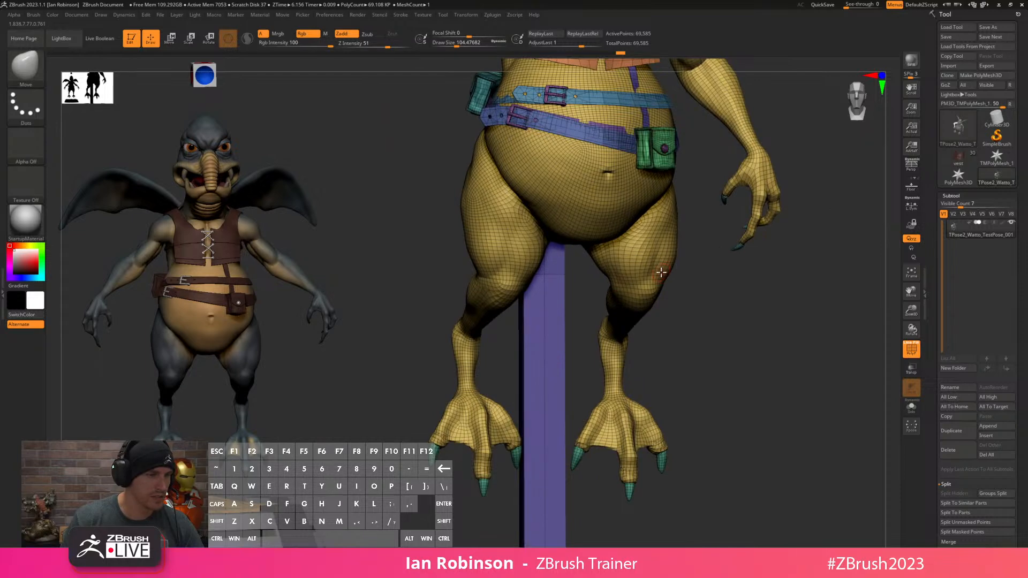
ctrl+shift+click(664, 275)
ctrl+shift+click(694, 336)
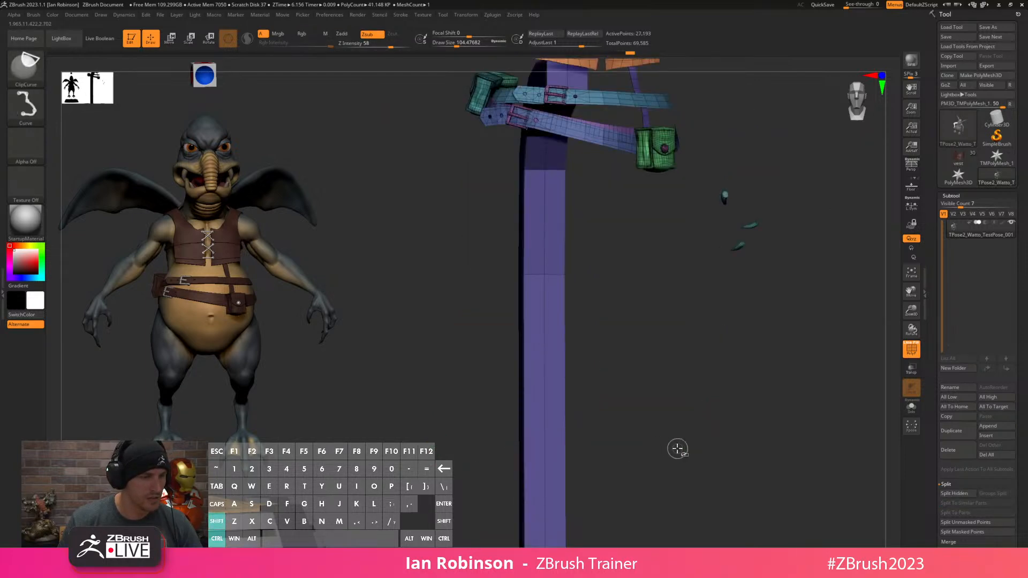
ctrl+shift+drag(707, 376, 729, 342)
right_drag(732, 337, 733, 345)
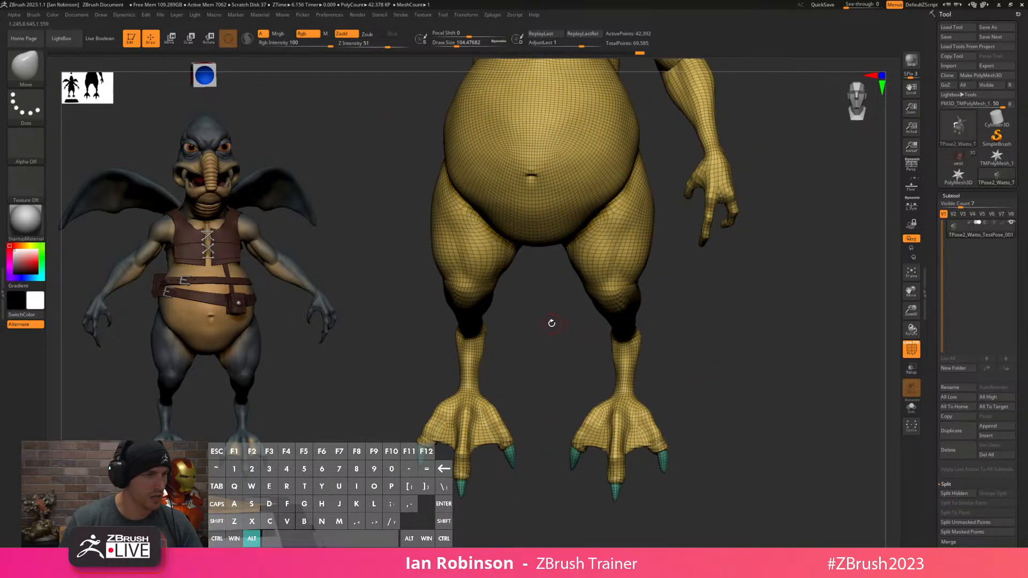
alt+right_drag(555, 321, 579, 337)
right_drag(578, 337, 562, 303)
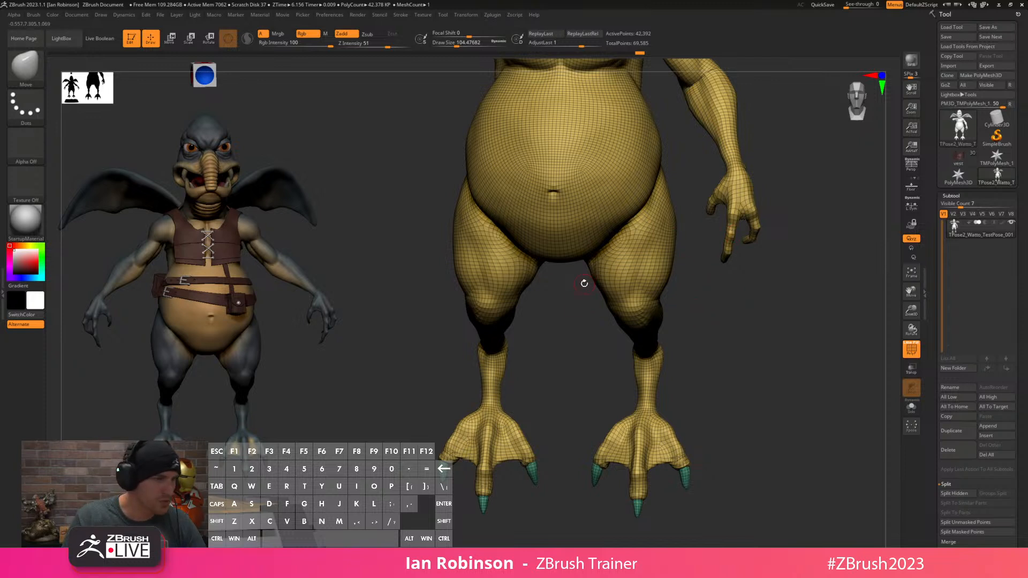
Lasso-mask the left leg up to the hip, invert the mask, and refine its border around the buttock from behind.
drag(585, 282, 584, 269)
key(ctrl)
mouse_move(627, 222)
ctrl+mouse_down()
mouse_move(661, 177)
mouse_move(695, 316)
mouse_move(702, 544)
mouse_move(575, 514)
ctrl+mouse_up()
ctrl+click(725, 291)
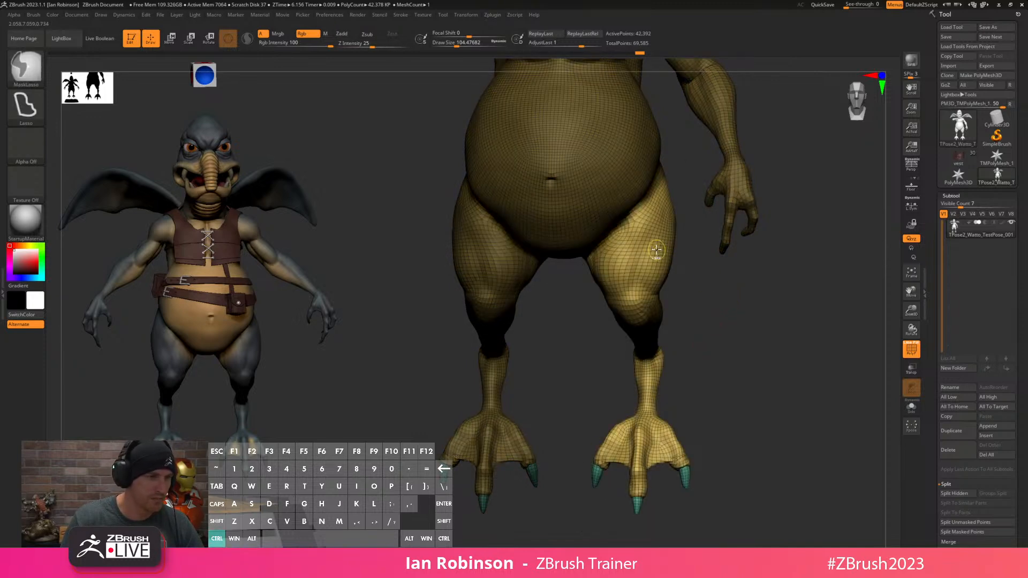
mouse_move(669, 268)
mouse_down()
mouse_move(716, 301)
mouse_move(873, 276)
mouse_move(803, 287)
mouse_move(787, 278)
mouse_up()
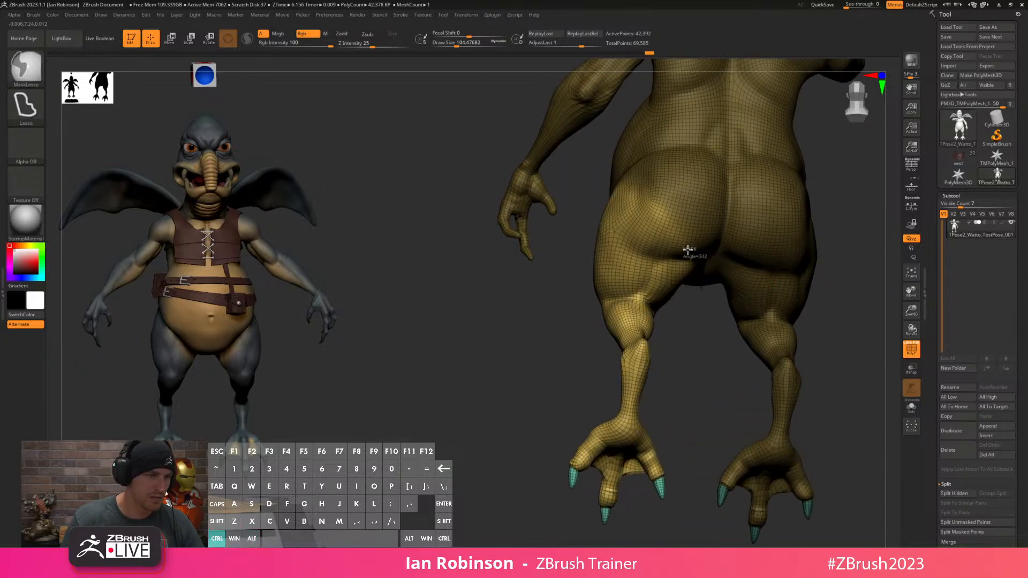
mouse_move(636, 222)
ctrl+mouse_down()
mouse_move(621, 182)
mouse_move(779, 214)
mouse_move(696, 267)
ctrl+mouse_up()
mouse_move(688, 343)
mouse_down()
mouse_move(805, 278)
mouse_move(800, 321)
mouse_move(776, 292)
mouse_move(788, 259)
mouse_move(734, 230)
mouse_up()
Place the gizmo inside the left hip joint of the unmasked leg.
key(w)
alt+click(641, 265)
drag(732, 264, 669, 199)
alt+drag(672, 249, 688, 362)
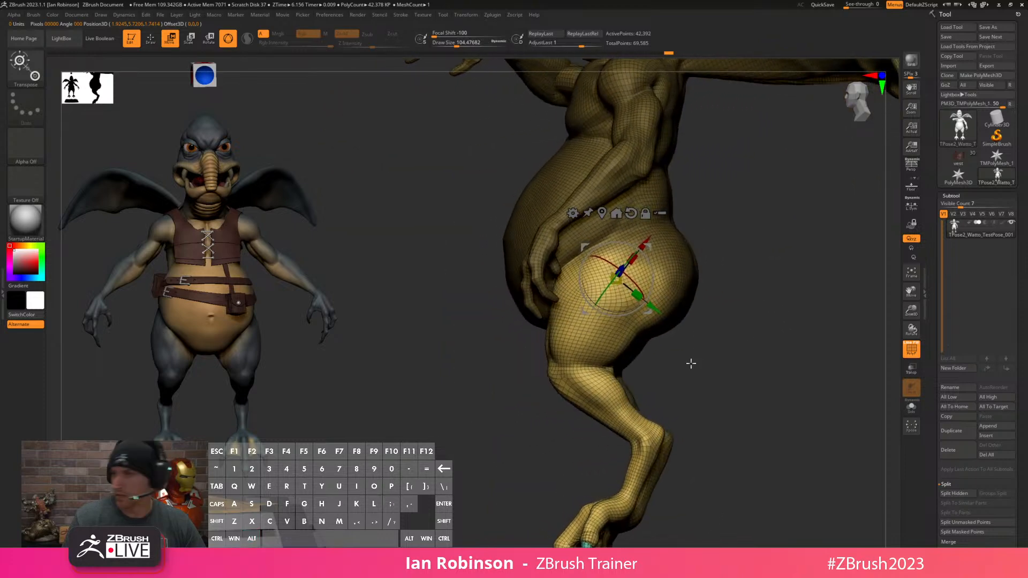
drag(718, 311, 770, 334)
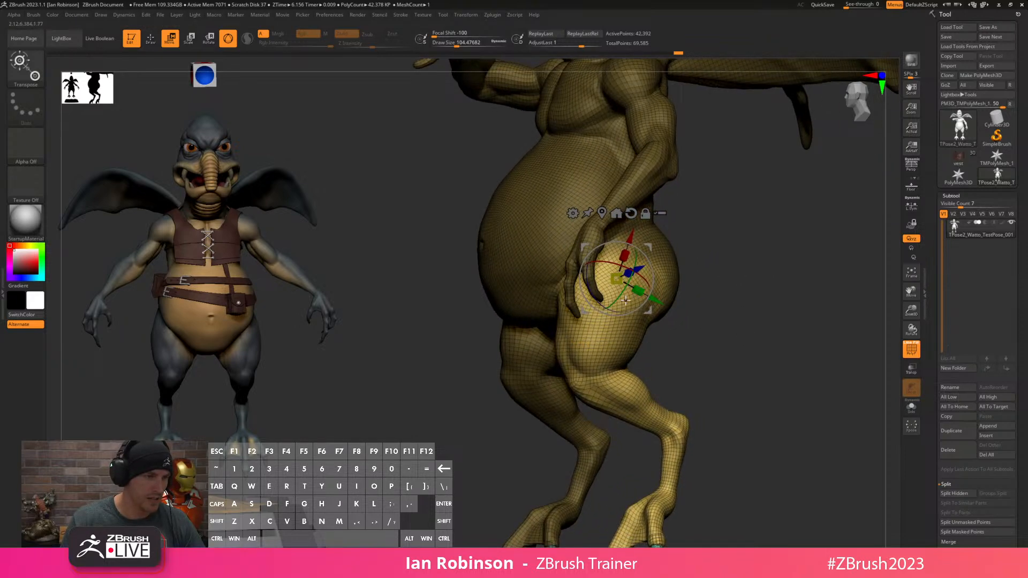
Rotate the whole left leg slightly at the hip.
drag(617, 310, 623, 311)
mouse_move(739, 316)
mouse_down()
mouse_move(803, 299)
mouse_move(773, 352)
mouse_move(774, 334)
mouse_up()
key(q)
key(w)
Clear the mask, lasso-mask the right leg up to the hip crease, and invert it so only that leg is free.
ctrl+drag(539, 358, 552, 325)
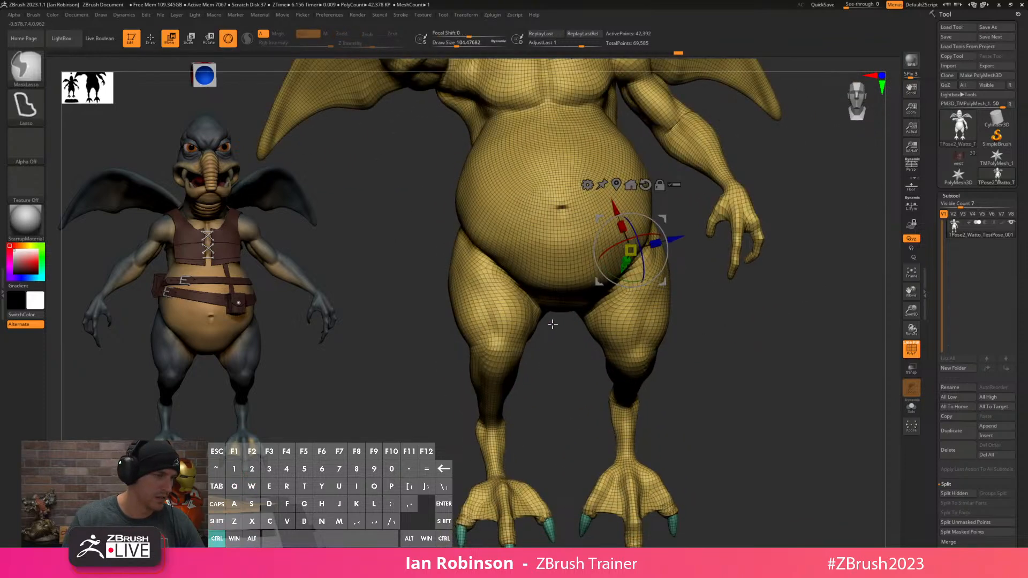
mouse_move(517, 285)
ctrl+mouse_down()
mouse_move(464, 242)
mouse_move(382, 244)
ctrl+mouse_up()
ctrl+drag(557, 465, 546, 371)
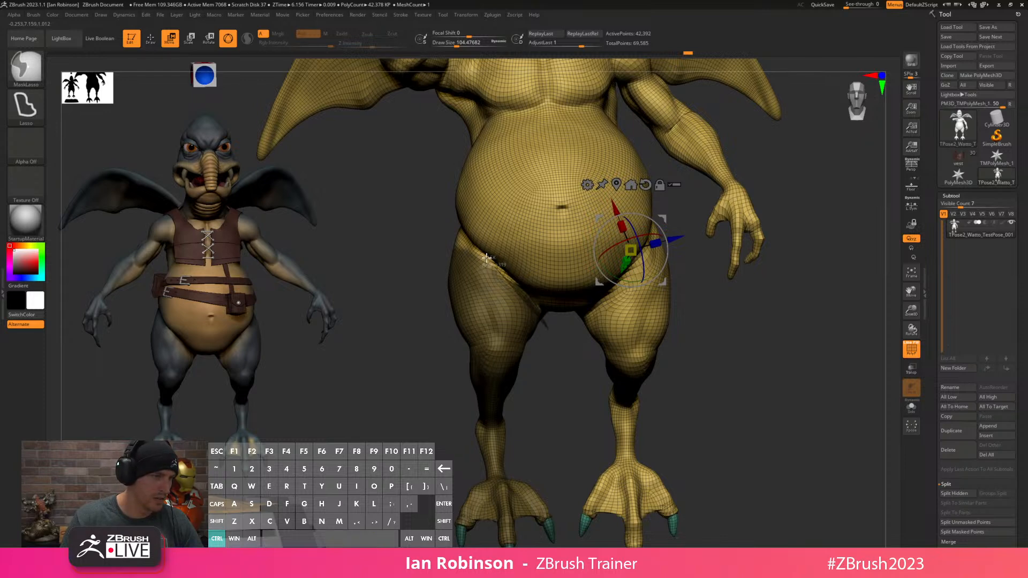
drag(445, 403, 462, 404)
key(q)
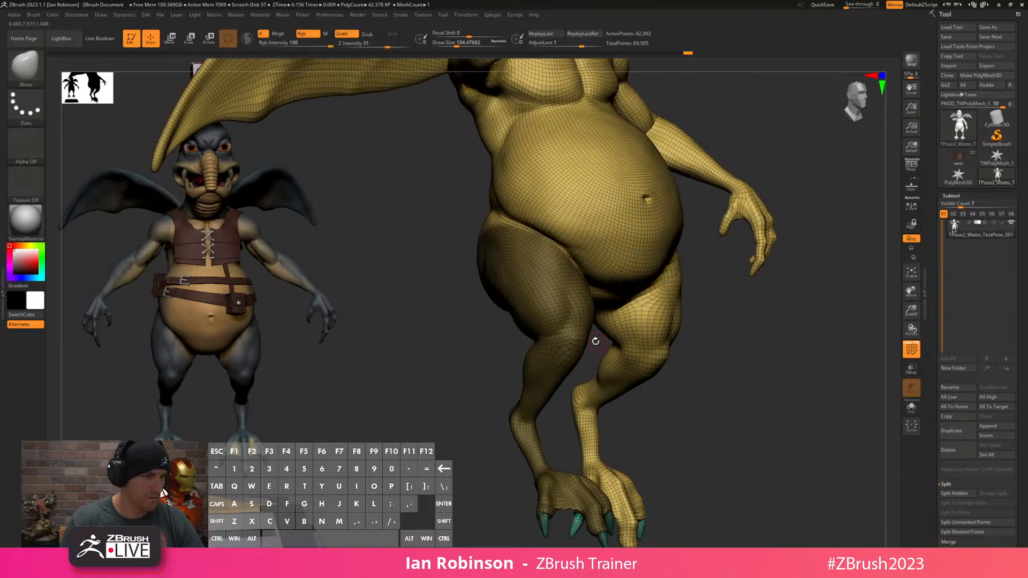
ctrl+click(508, 321)
drag(500, 347, 502, 350)
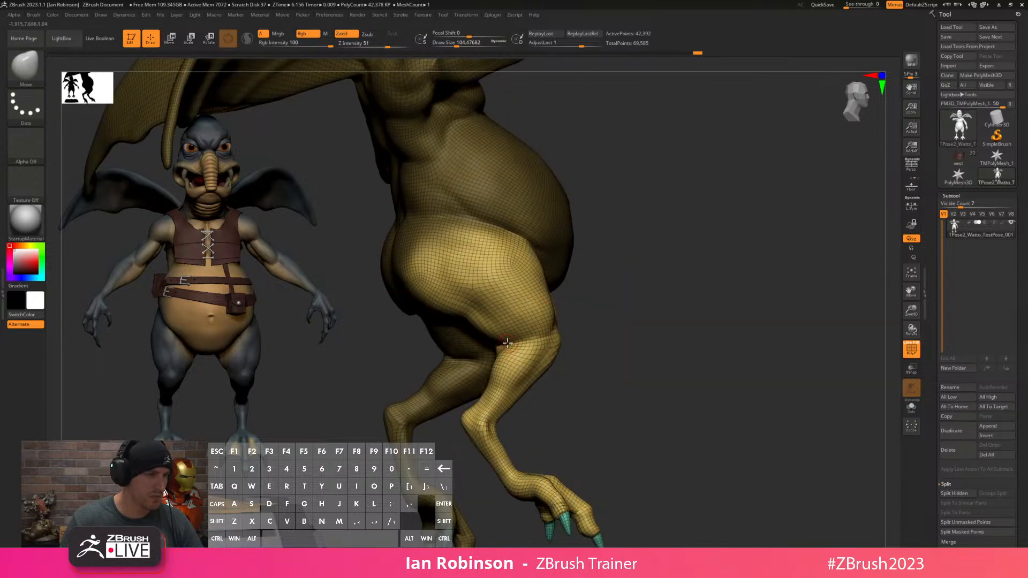
Place the gizmo at the right hip joint and adjust its position from the back and side.
key(w)
drag(610, 196, 594, 211)
alt+click(587, 243)
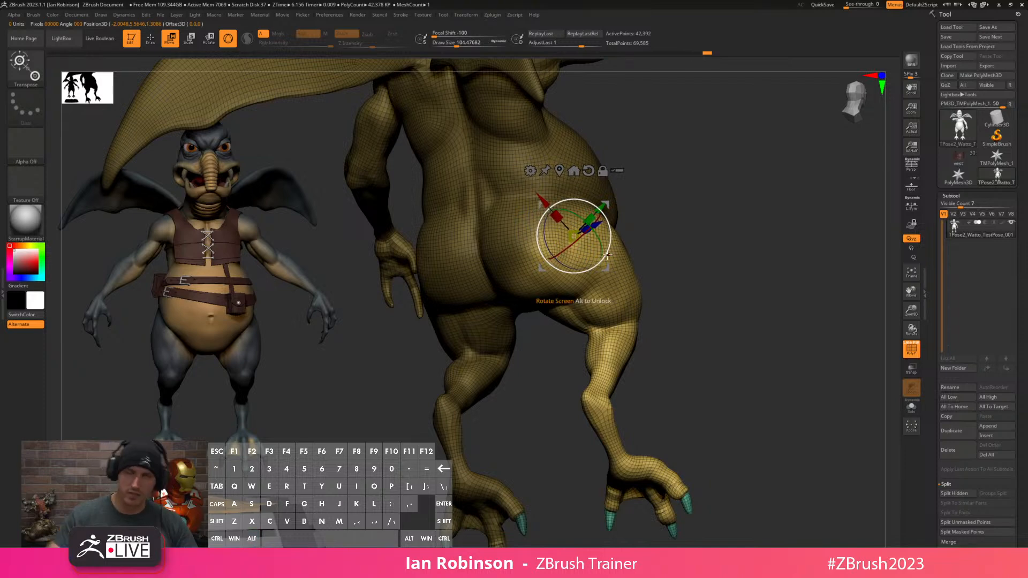
drag(693, 281, 798, 346)
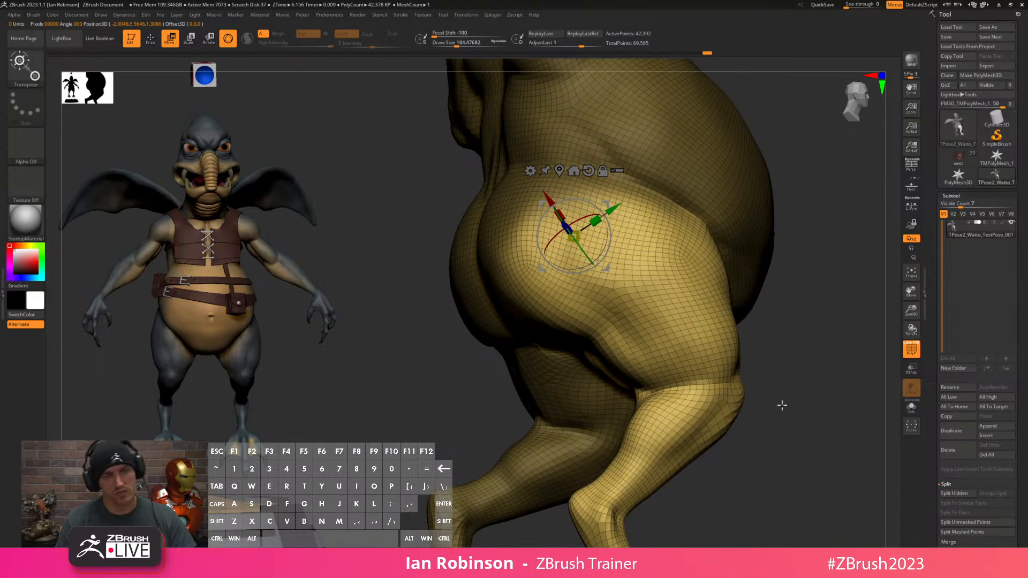
drag(773, 407, 759, 409)
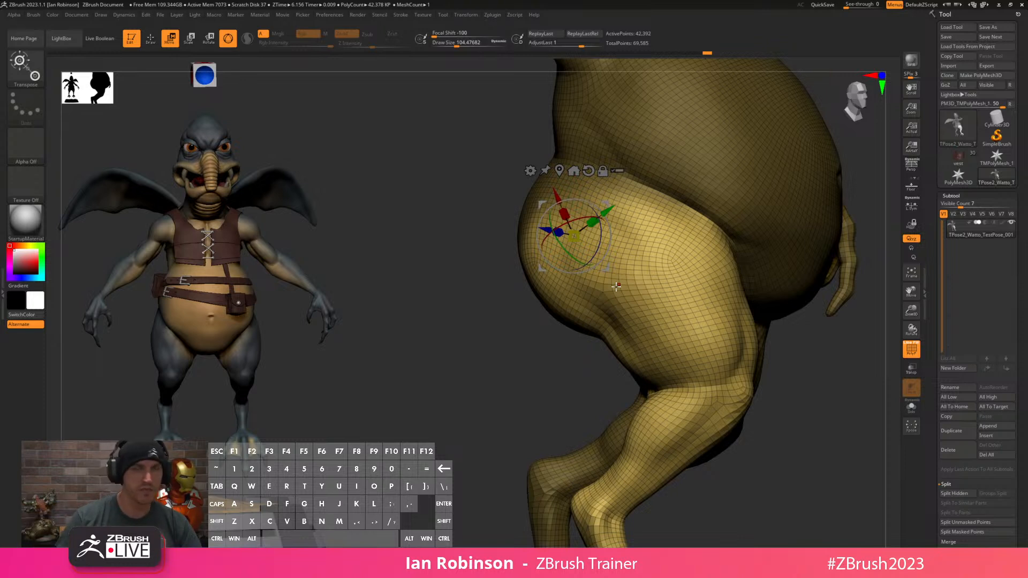
drag(535, 371, 605, 359)
drag(688, 223, 780, 271)
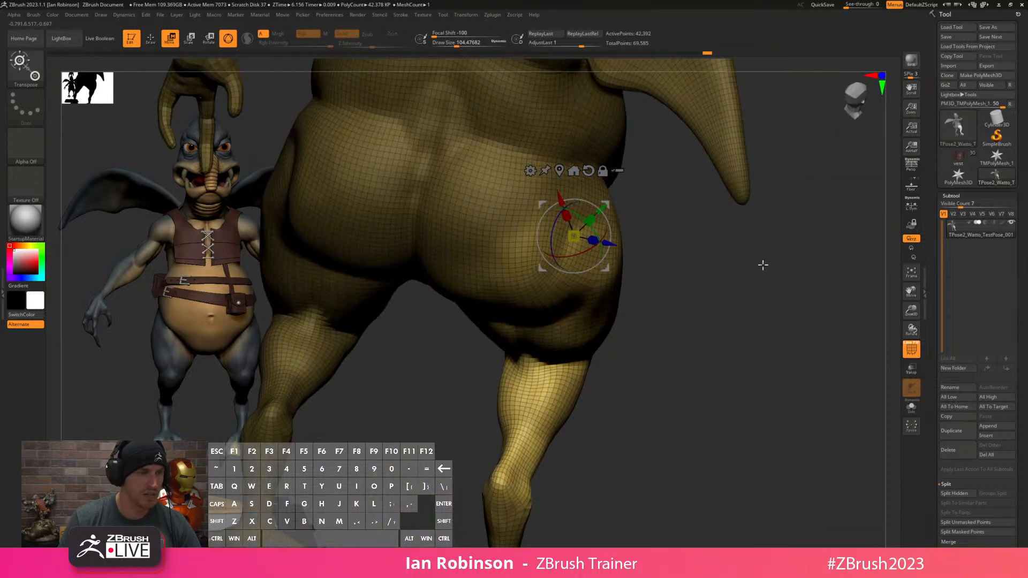
alt+drag(599, 210, 600, 231)
drag(654, 248, 686, 254)
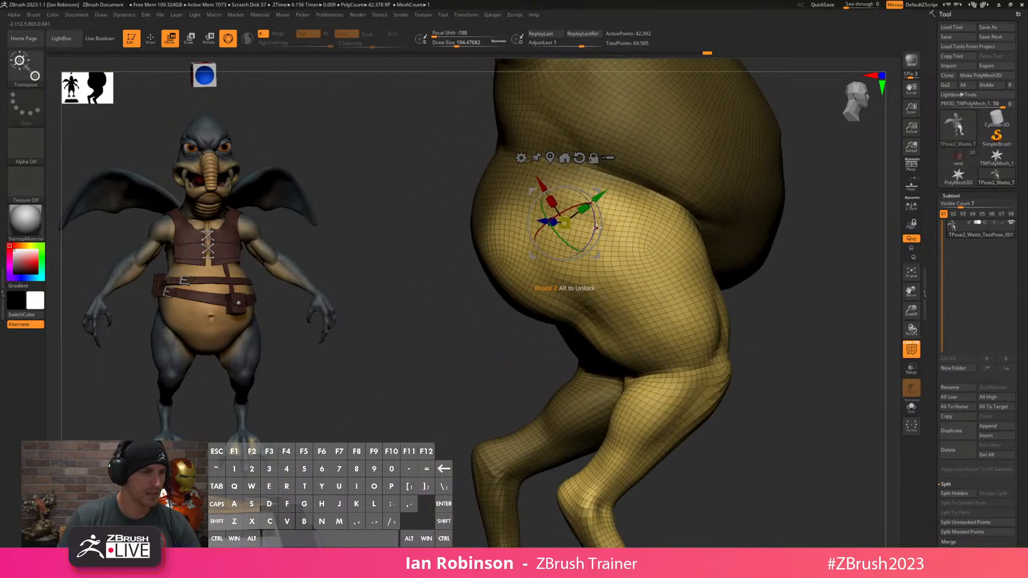
Rotate the whole right leg at the hip, finishing with a turn of about 3.5 degrees.
drag(596, 223, 592, 235)
drag(818, 280, 703, 206)
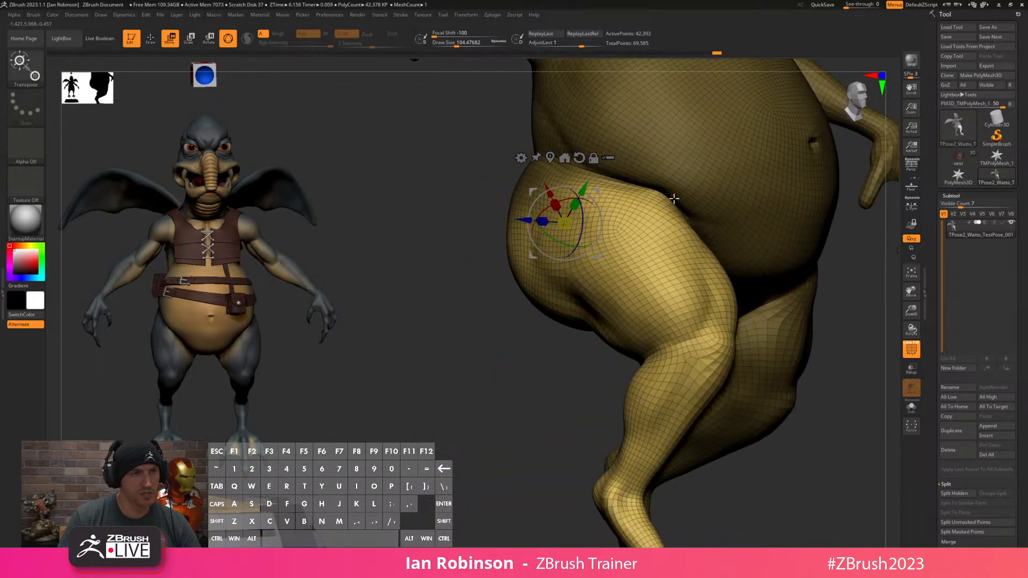
drag(583, 224, 587, 234)
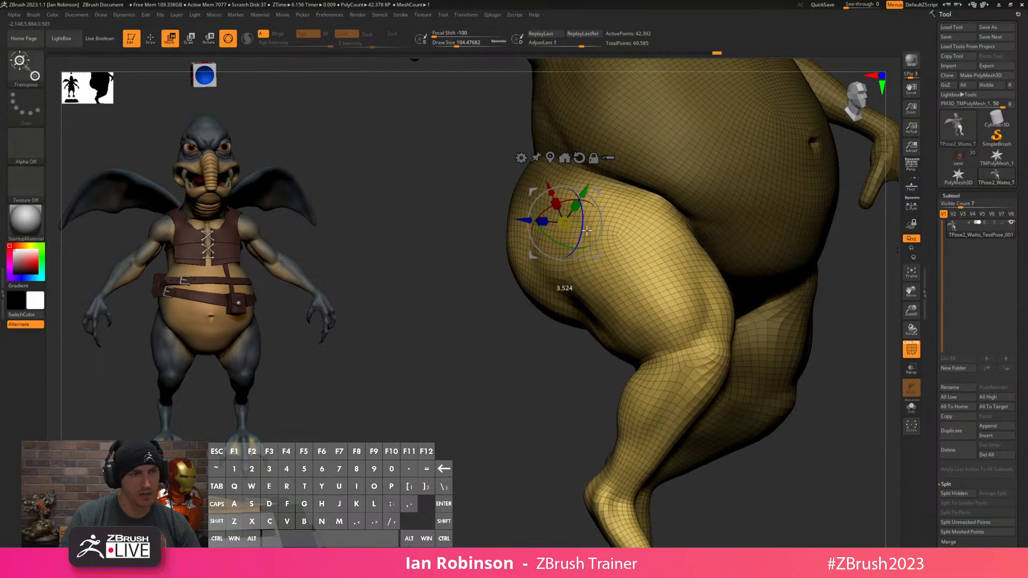
Fine-tune the right leg's placement at the hip from the front view.
key(q)
mouse_move(537, 381)
alt+mouse_down()
mouse_move(523, 372)
mouse_move(526, 330)
alt+mouse_up()
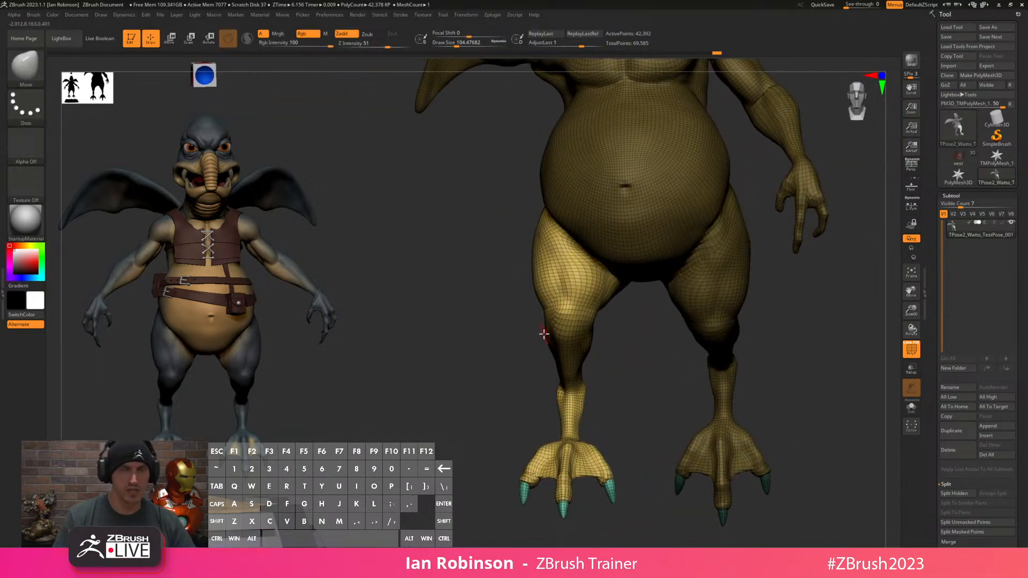
drag(644, 332, 645, 332)
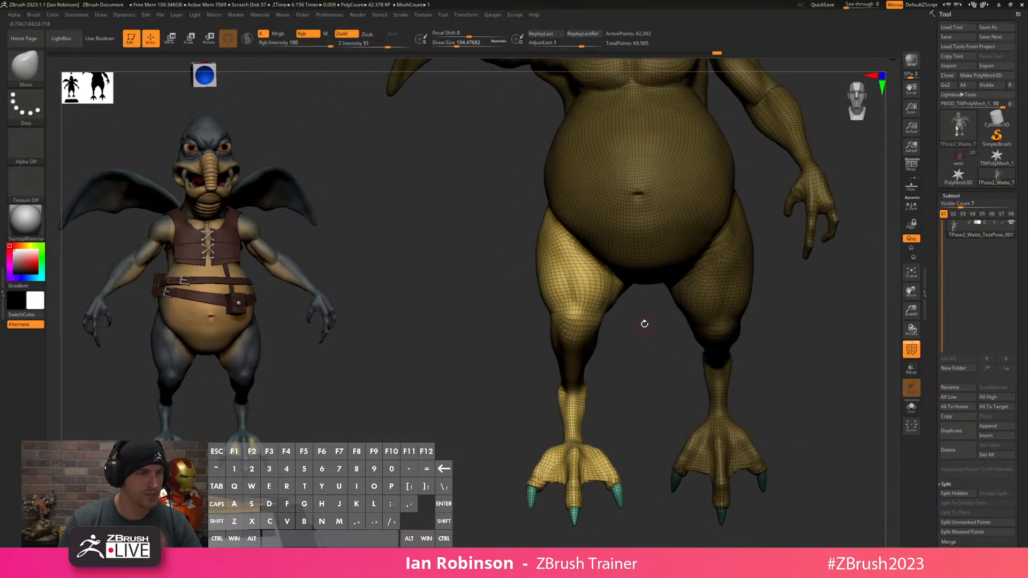
key(w)
mouse_move(587, 247)
mouse_down()
mouse_move(586, 218)
mouse_move(587, 231)
mouse_up()
drag(627, 342, 599, 234)
Lasso-mask the right thigh from the side so only the leg below the right knee stays unmasked.
mouse_move(715, 292)
mouse_down()
mouse_move(645, 315)
mouse_move(780, 301)
mouse_move(529, 289)
mouse_move(549, 288)
mouse_move(534, 279)
mouse_up()
key(q)
mouse_move(516, 372)
alt+mouse_down()
mouse_move(475, 410)
mouse_move(491, 360)
mouse_move(723, 264)
mouse_move(696, 296)
mouse_move(663, 303)
mouse_move(743, 314)
mouse_move(732, 381)
mouse_move(751, 305)
mouse_move(507, 54)
mouse_move(472, 255)
alt+mouse_up()
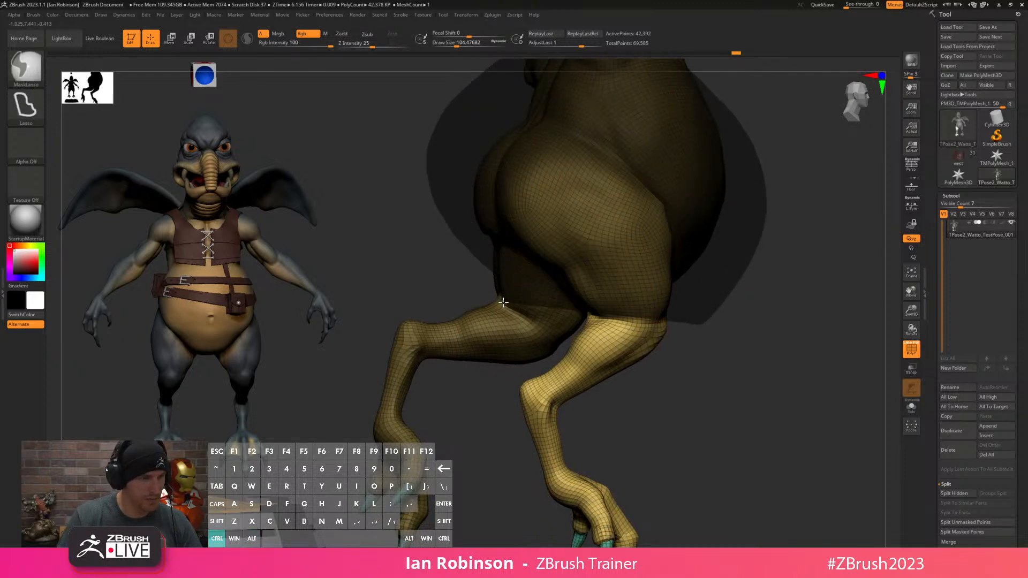
ctrl+drag(503, 306, 504, 313)
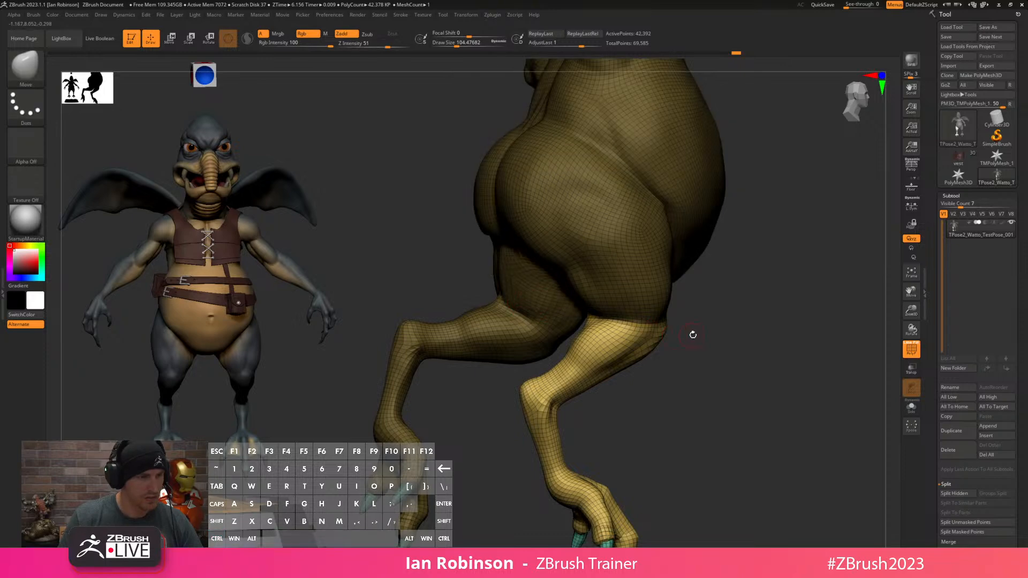
Place the gizmo at the right knee and adjust the position of the unmasked lower leg.
drag(676, 336, 765, 327)
key(w)
alt+click(556, 316)
drag(703, 303, 632, 353)
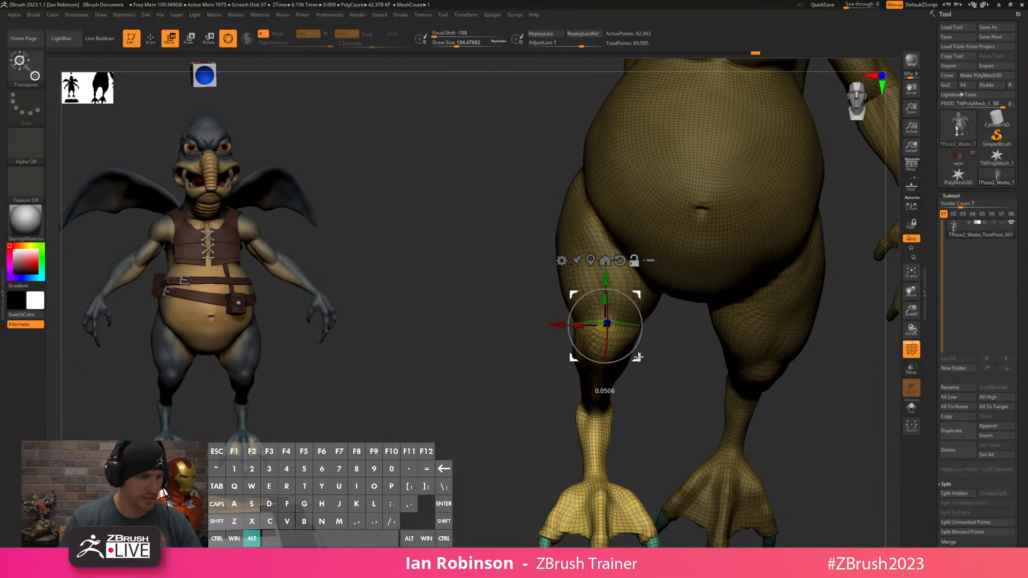
mouse_move(641, 346)
mouse_down()
mouse_move(654, 375)
mouse_move(635, 347)
mouse_move(616, 348)
mouse_up()
Show all parts and replace the mask so only the left forearm and hand are unmasked.
key(q)
key(f)
mouse_move(716, 357)
mouse_down()
mouse_move(725, 363)
mouse_move(718, 378)
mouse_move(785, 386)
mouse_move(760, 409)
mouse_move(819, 409)
mouse_move(798, 346)
mouse_move(814, 283)
mouse_move(795, 283)
mouse_move(815, 292)
mouse_move(812, 275)
mouse_move(798, 294)
mouse_move(826, 282)
mouse_move(712, 280)
mouse_move(649, 328)
mouse_move(746, 436)
mouse_move(778, 351)
mouse_move(750, 311)
mouse_up()
ctrl+shift+click(798, 346)
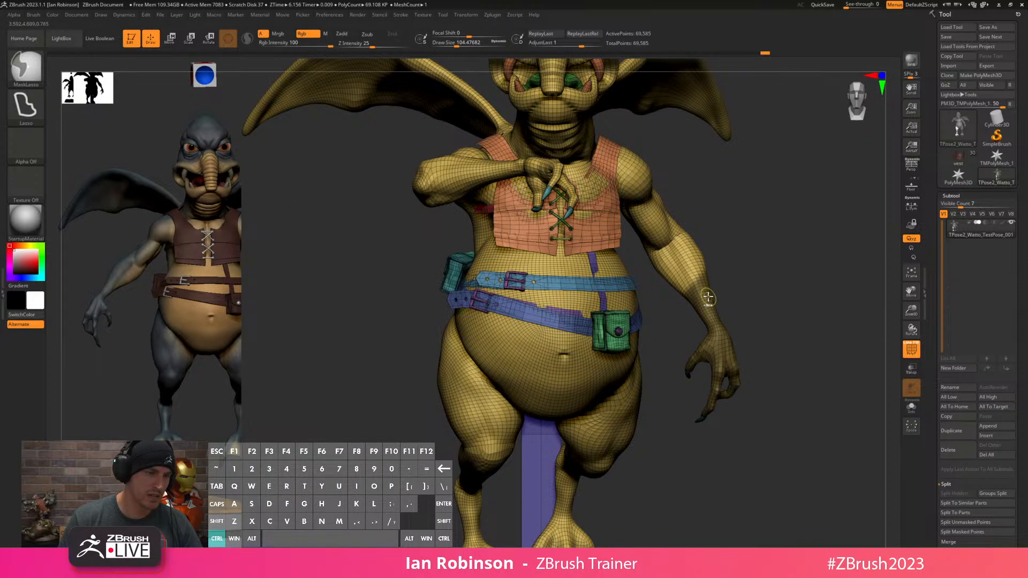
ctrl+click(743, 295)
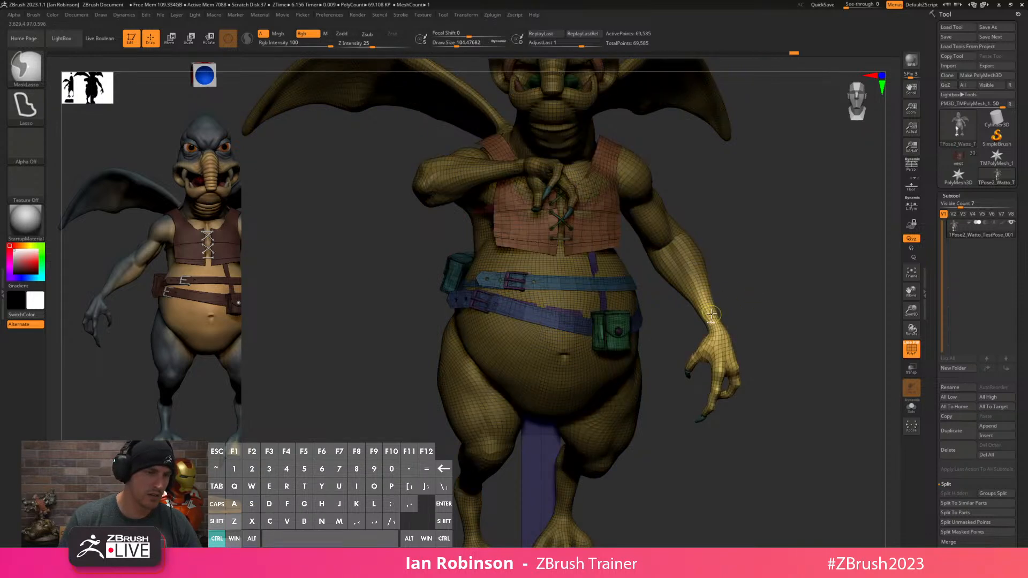
Place the gizmo on the left forearm and rotate the forearm and hand into a relaxed position from several angles.
key(w)
alt+click(699, 301)
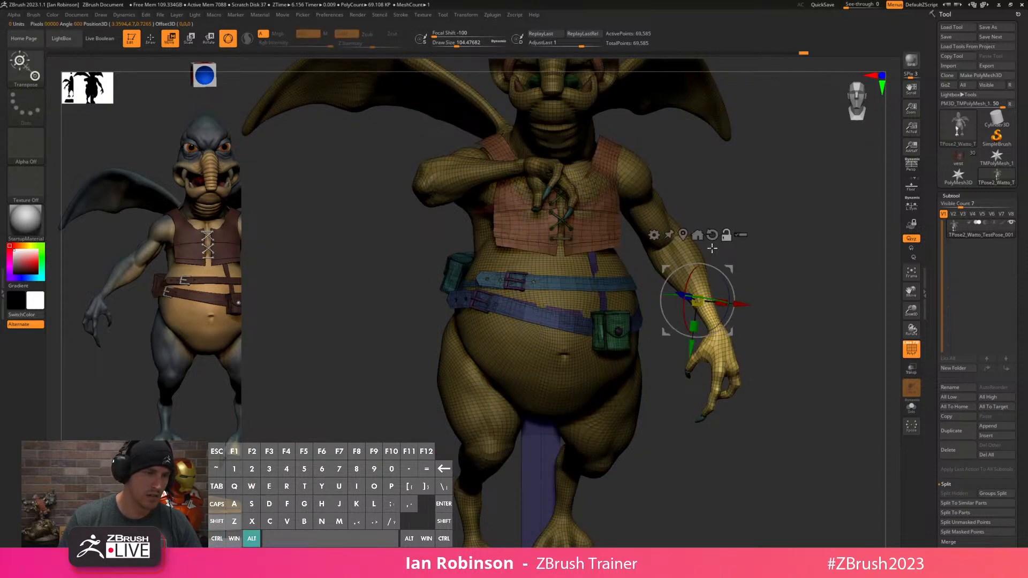
alt+drag(763, 283, 732, 321)
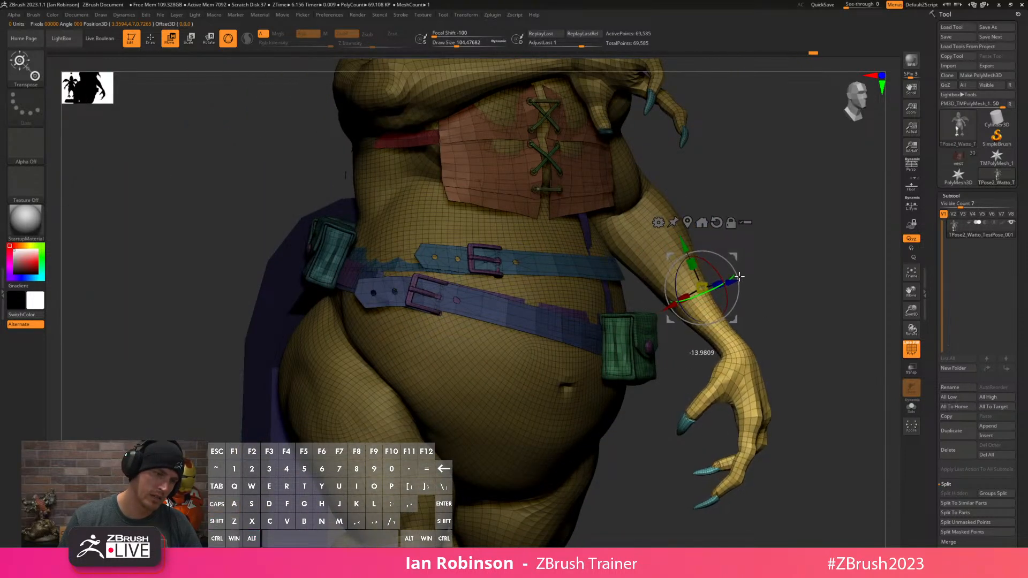
mouse_move(731, 279)
mouse_down()
mouse_move(747, 320)
mouse_move(715, 289)
mouse_up()
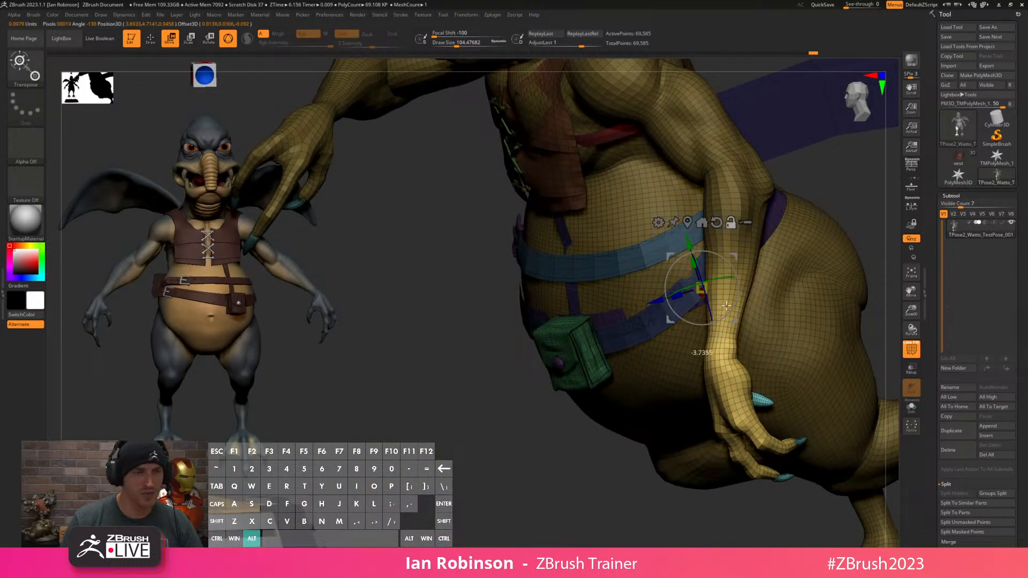
alt+drag(653, 287, 679, 288)
drag(530, 403, 592, 372)
drag(744, 273, 760, 272)
key(q)
Extend the mask down the left forearm to the wrist and place the gizmo at the wrist joint.
mouse_move(825, 329)
alt+mouse_down()
mouse_move(829, 306)
mouse_move(808, 326)
alt+mouse_up()
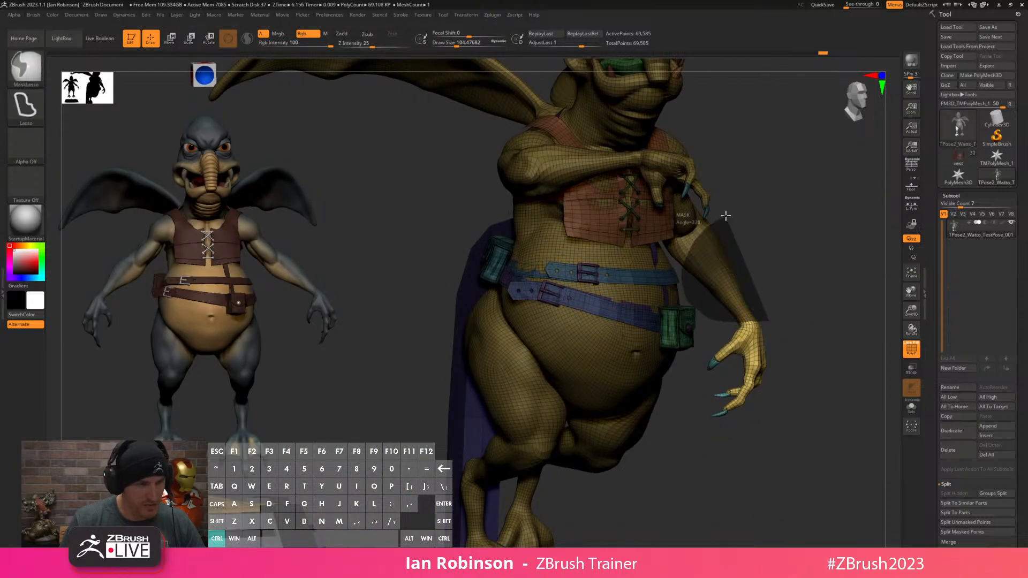
mouse_move(837, 282)
alt+mouse_down()
mouse_move(834, 325)
mouse_move(771, 359)
alt+mouse_up()
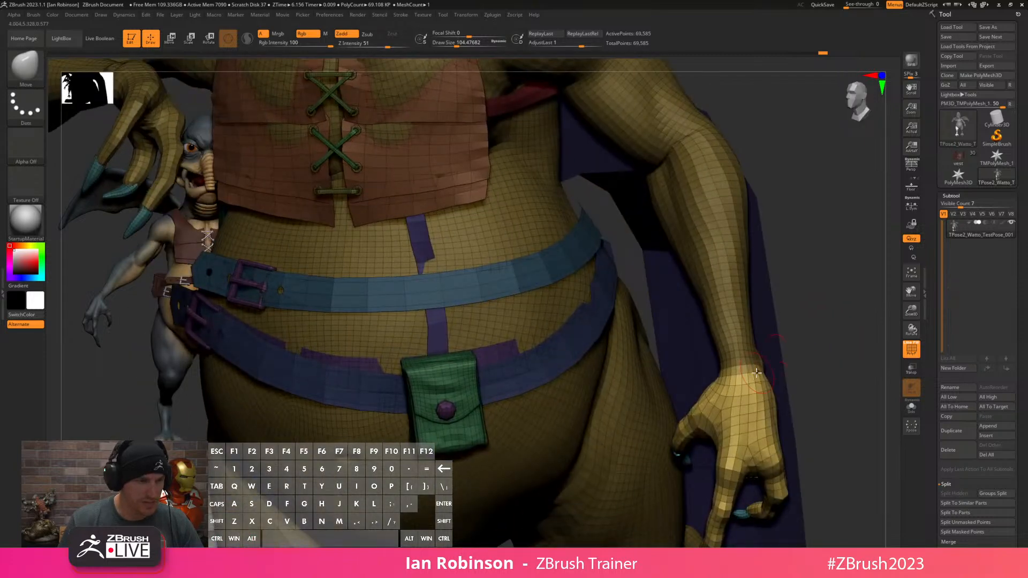
key(w)
alt+click(742, 367)
drag(843, 324, 786, 367)
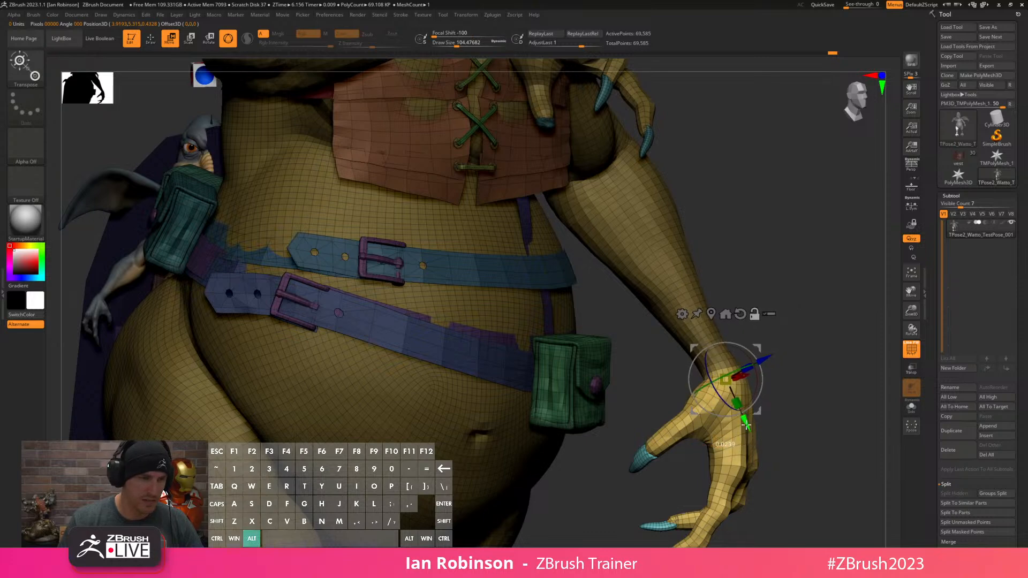
Adjust the left hand at the wrist with the gizmo and clear the mask.
drag(754, 393, 744, 420)
drag(846, 354, 854, 253)
mouse_move(765, 326)
alt+mouse_down()
mouse_move(678, 392)
mouse_move(580, 390)
mouse_move(603, 332)
mouse_move(729, 236)
mouse_move(799, 200)
mouse_move(812, 271)
mouse_move(709, 370)
alt+mouse_up()
key(q)
key(shift)
drag(749, 337, 777, 260)
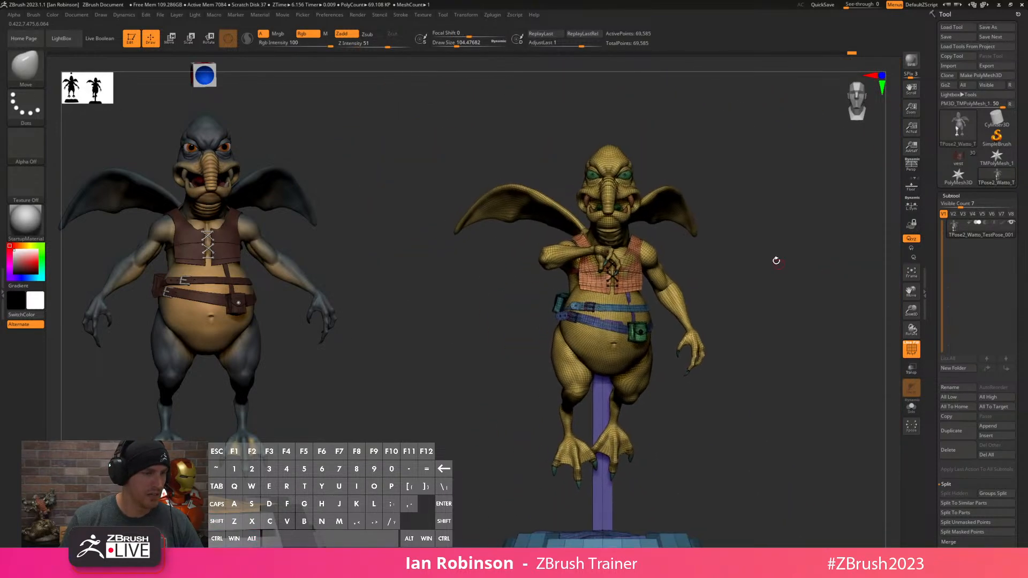
Save the selected TPoseMesh to disk with Transpose Master.
click(492, 15)
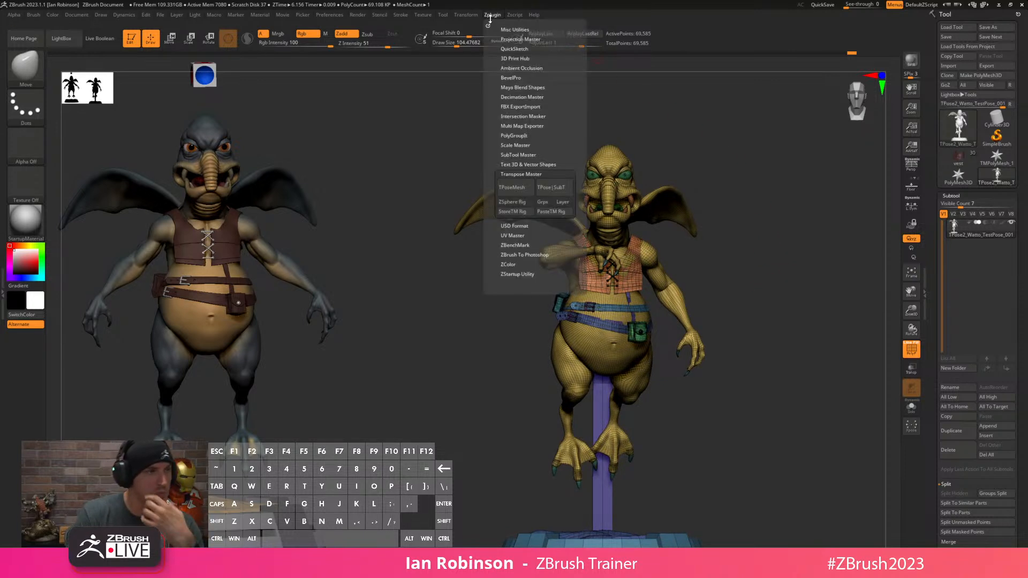
click(522, 189)
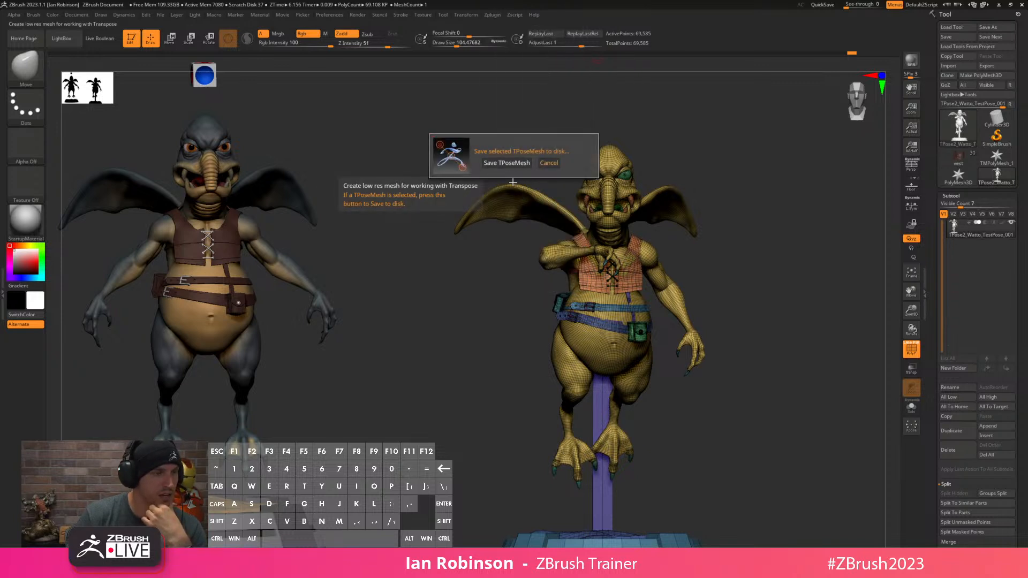
click(513, 163)
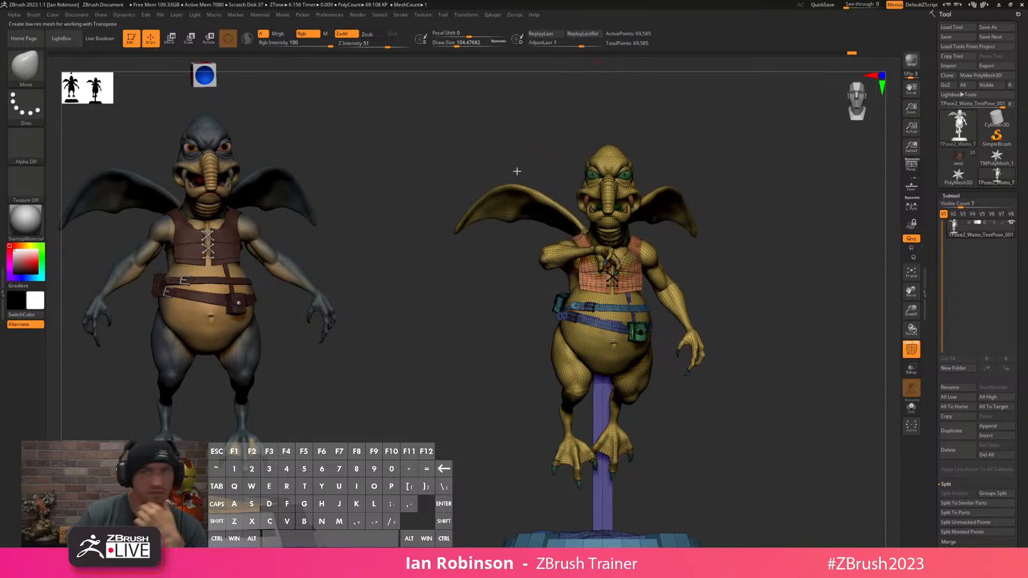
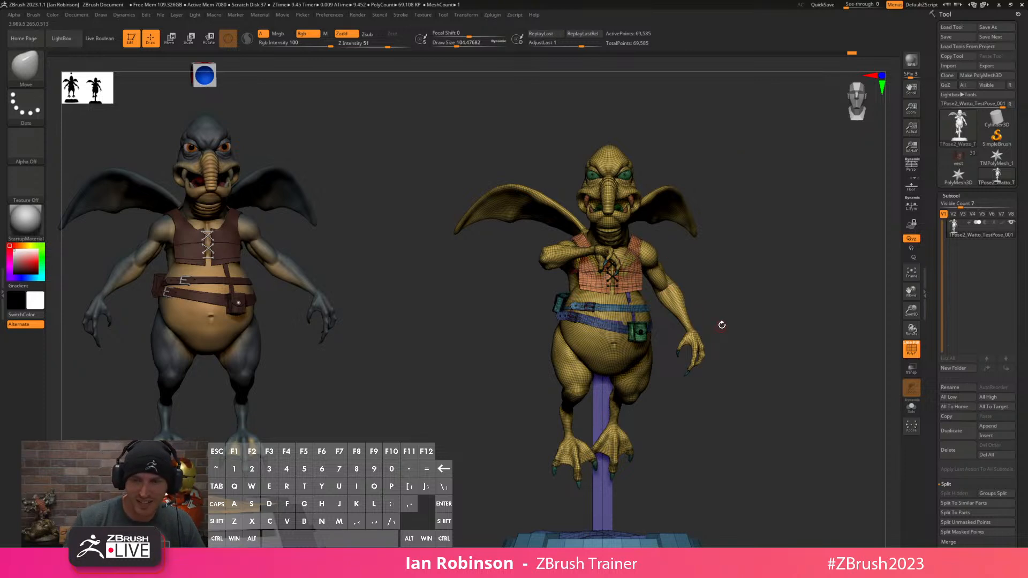
Try a lasso mask around the left forearm and hand, repositioning the lasso while drawing it, and clear the mask.
mouse_move(757, 280)
alt+mouse_down()
mouse_move(781, 291)
mouse_move(750, 252)
mouse_move(771, 247)
mouse_move(751, 260)
alt+mouse_up()
mouse_move(843, 222)
ctrl+mouse_down()
mouse_move(699, 177)
mouse_move(721, 379)
mouse_move(838, 342)
mouse_move(842, 289)
mouse_move(636, 177)
mouse_move(611, 183)
mouse_move(686, 385)
mouse_move(764, 395)
mouse_move(811, 424)
ctrl+mouse_up()
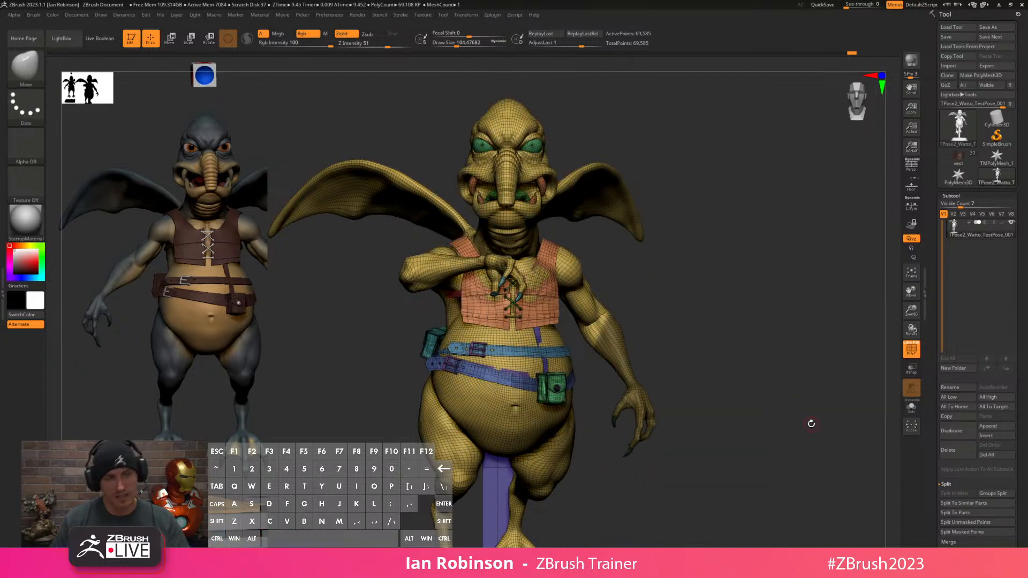
drag(664, 223, 722, 296)
key(ctrl)
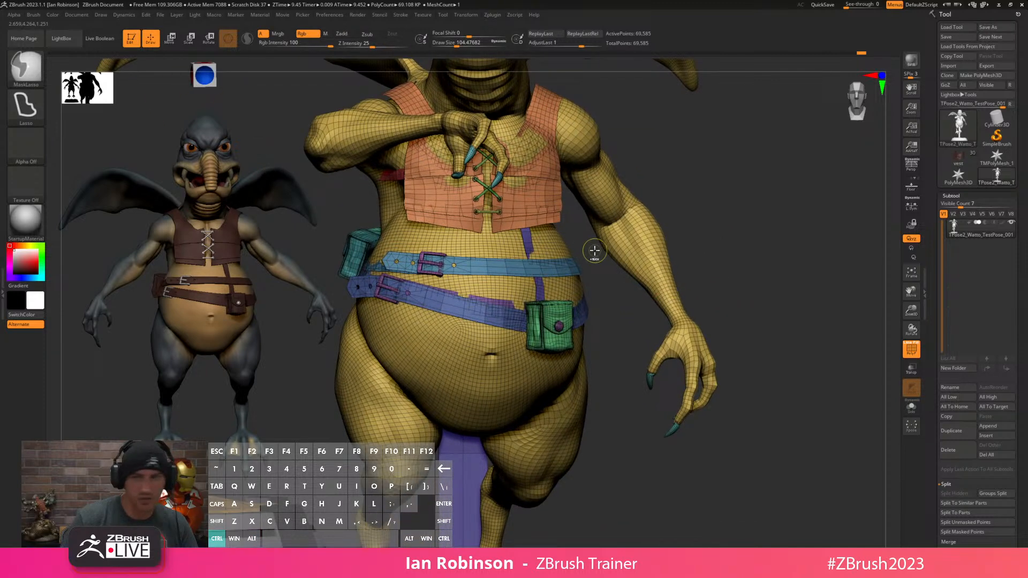
mouse_move(608, 319)
ctrl+mouse_down()
mouse_move(650, 459)
mouse_move(779, 434)
mouse_move(783, 284)
mouse_move(729, 207)
mouse_move(690, 186)
ctrl+mouse_up()
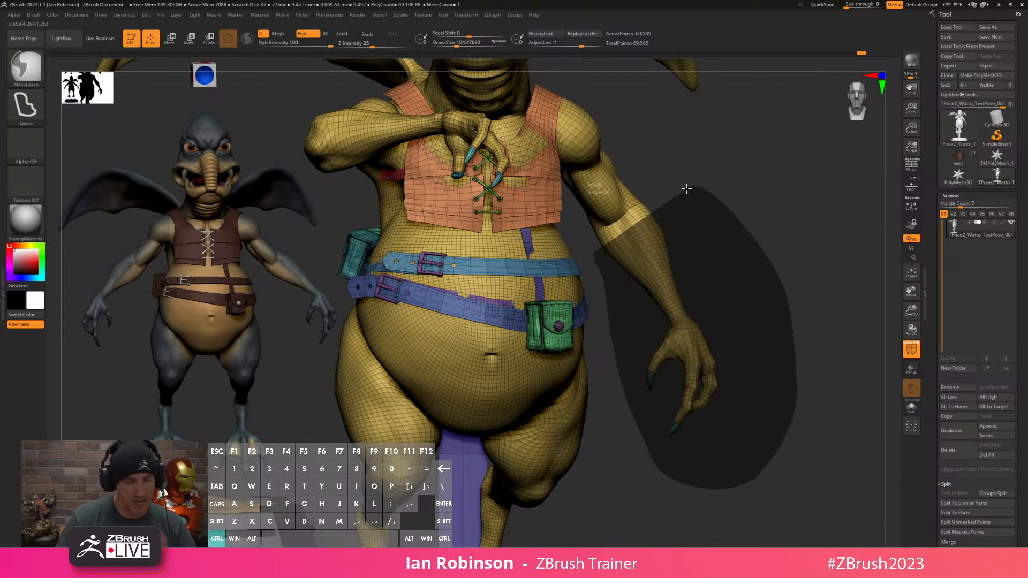
key(space)
ctrl+drag(685, 193, 676, 182)
mouse_move(776, 259)
mouse_down()
mouse_move(721, 280)
mouse_move(792, 224)
mouse_up()
mouse_move(750, 161)
ctrl+shift+mouse_down()
mouse_move(822, 255)
mouse_move(636, 239)
mouse_move(533, 335)
mouse_move(671, 186)
mouse_move(570, 328)
mouse_move(521, 181)
mouse_move(762, 216)
ctrl+shift+mouse_up()
key(space)
mouse_move(748, 214)
ctrl+mouse_down()
mouse_move(821, 298)
mouse_move(835, 200)
ctrl+mouse_up()
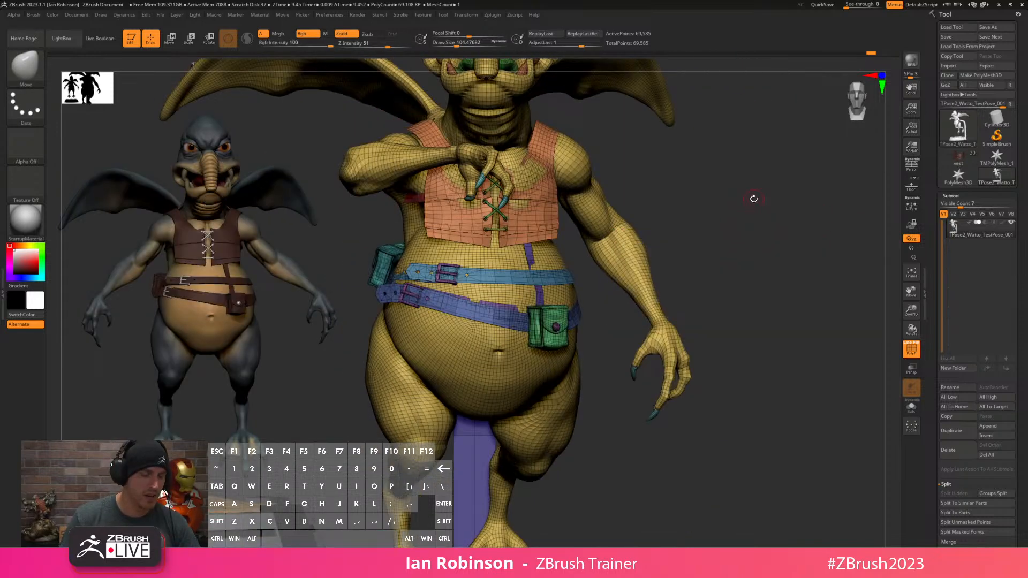
Repeat the lasso around the left forearm and hand, shifting its outline before release, and restore the unmasked full figure.
key(ctrl)
mouse_move(618, 429)
ctrl+mouse_down()
mouse_move(776, 380)
mouse_move(739, 234)
mouse_move(695, 183)
mouse_move(667, 182)
mouse_move(675, 188)
ctrl+mouse_up()
key(space)
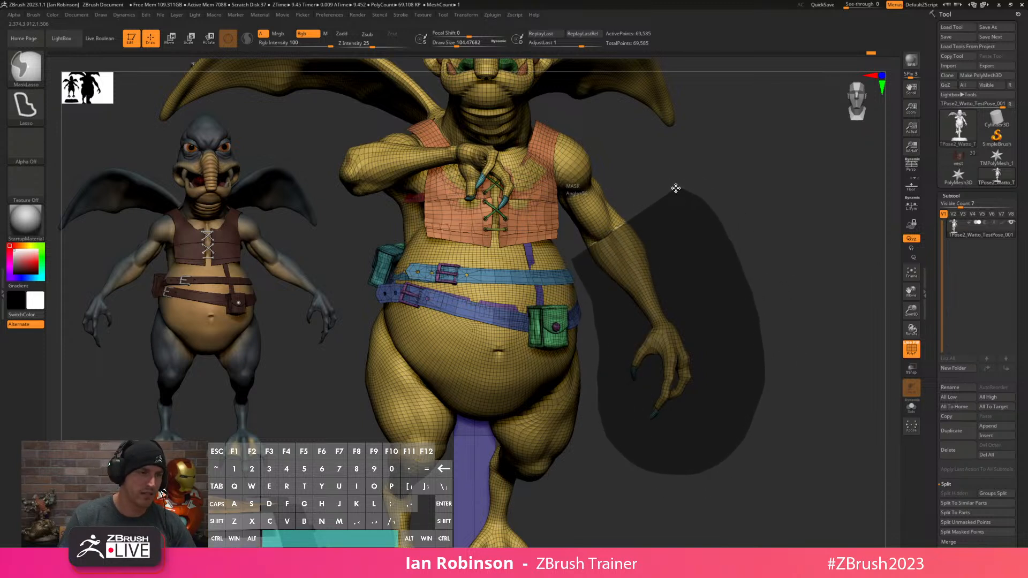
mouse_move(675, 188)
ctrl+mouse_down()
mouse_move(696, 177)
mouse_move(632, 334)
mouse_move(764, 363)
mouse_move(757, 413)
mouse_move(769, 402)
mouse_move(771, 362)
ctrl+mouse_up()
mouse_move(723, 183)
ctrl+shift+mouse_down()
mouse_move(836, 341)
mouse_move(509, 333)
mouse_move(420, 257)
mouse_move(434, 280)
ctrl+shift+mouse_up()
ctrl+shift+click(786, 316)
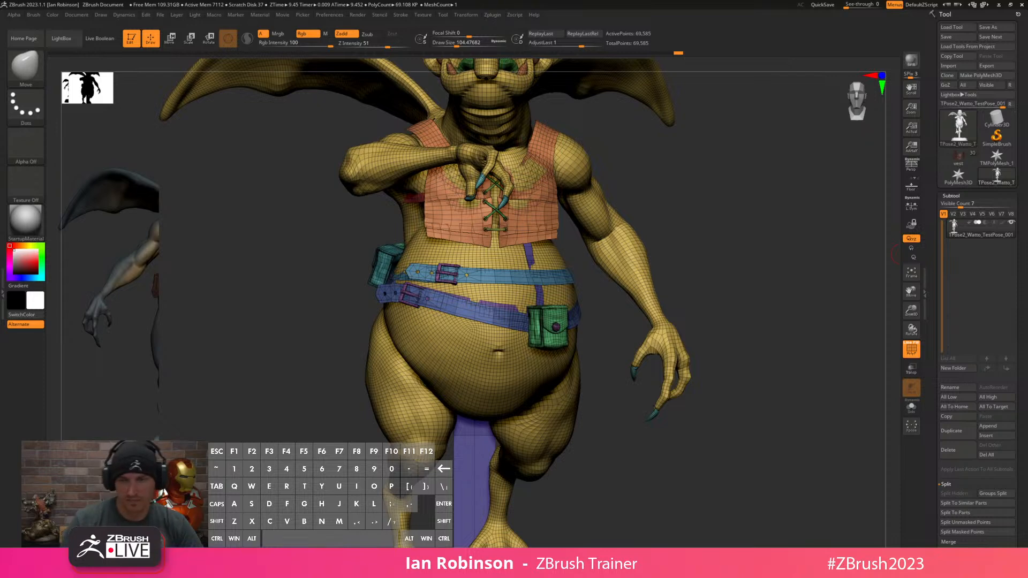
Set the draw size to about 158 and smooth the crease beneath the left buttock.
drag(679, 283, 776, 235)
alt+right_drag(626, 244, 631, 336)
key(s)
drag(632, 327, 637, 326)
right_drag(688, 345, 658, 356)
shift+drag(657, 359, 660, 357)
right_drag(660, 357, 705, 339)
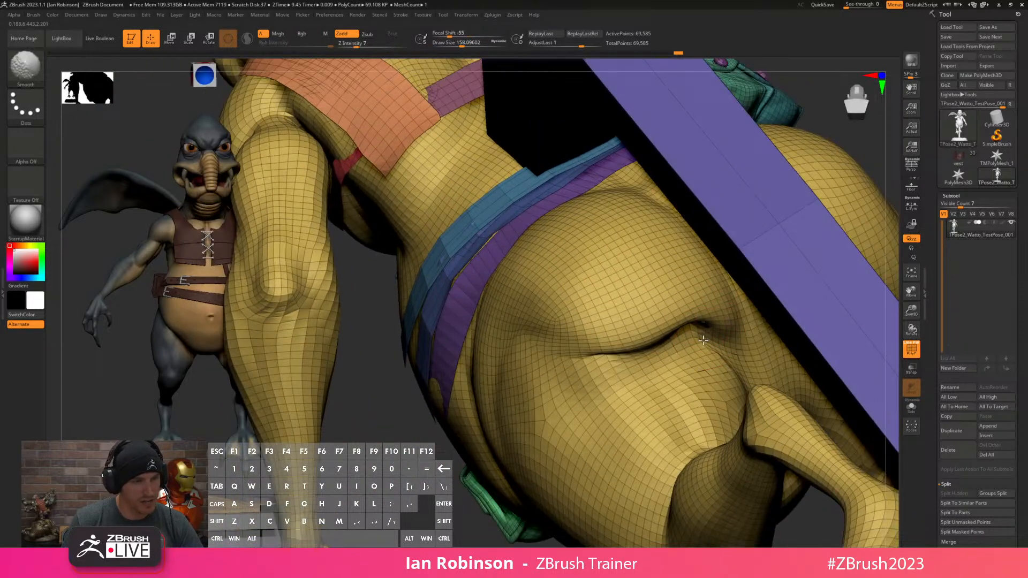
Isolate the body, rework the crease beneath the left buttock with a smoothing intensity of 13, and show all parts.
click(918, 414)
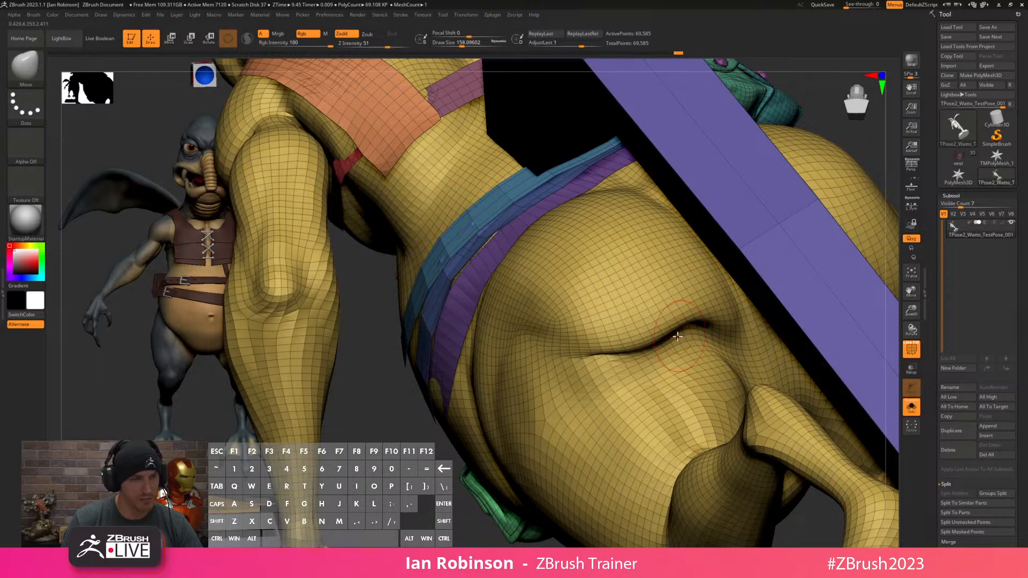
ctrl+shift+click(754, 359)
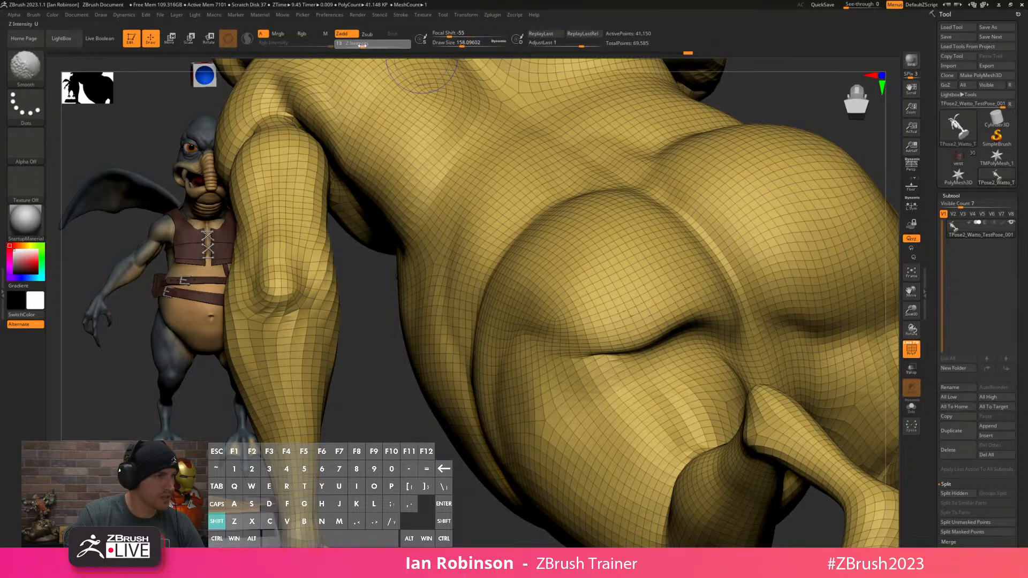
mouse_move(701, 346)
shift+mouse_down()
mouse_move(641, 346)
mouse_move(710, 342)
shift+mouse_up()
mouse_move(642, 328)
mouse_down()
mouse_move(700, 328)
mouse_move(605, 357)
mouse_move(664, 357)
mouse_up()
mouse_move(735, 292)
ctrl+right_down()
mouse_move(628, 257)
mouse_move(782, 211)
mouse_move(783, 222)
mouse_move(784, 187)
mouse_move(811, 211)
mouse_move(807, 246)
mouse_move(786, 220)
mouse_move(707, 209)
mouse_move(767, 172)
mouse_move(601, 216)
mouse_move(616, 215)
ctrl+right_up()
ctrl+shift+click(673, 222)
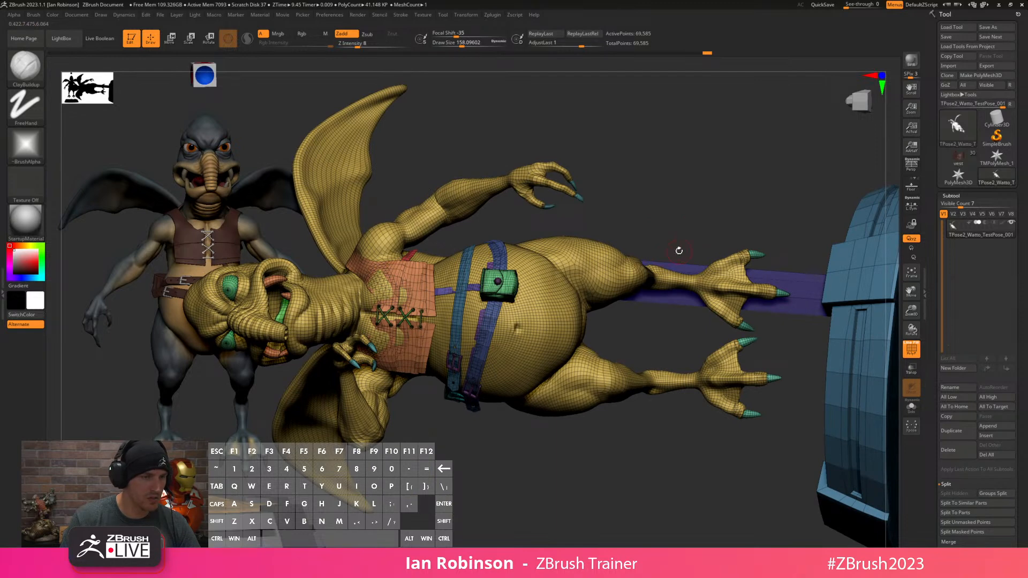
Hide the clothing, stand and other parts so only the body and the left foot's claws are visible.
ctrl+shift+click(751, 254)
right_drag(769, 227, 735, 218)
ctrl+shift+click(735, 219)
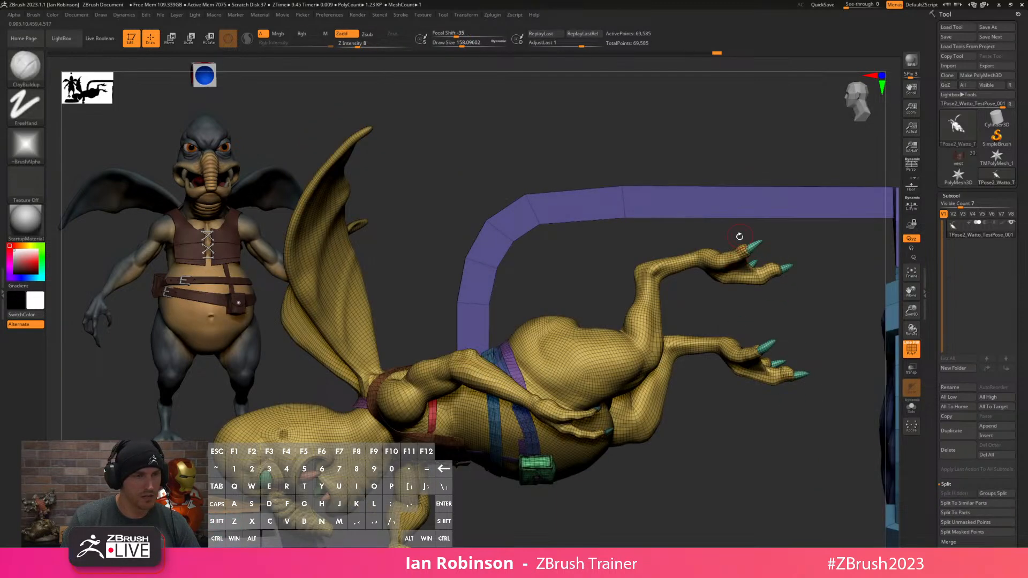
ctrl+shift+drag(732, 233, 795, 296)
ctrl+shift+click(794, 296)
right_drag(627, 225, 575, 271)
Lasso-mask the entire left leg up to the hip and invert the mask so only that leg is unmasked.
key(ctrl)
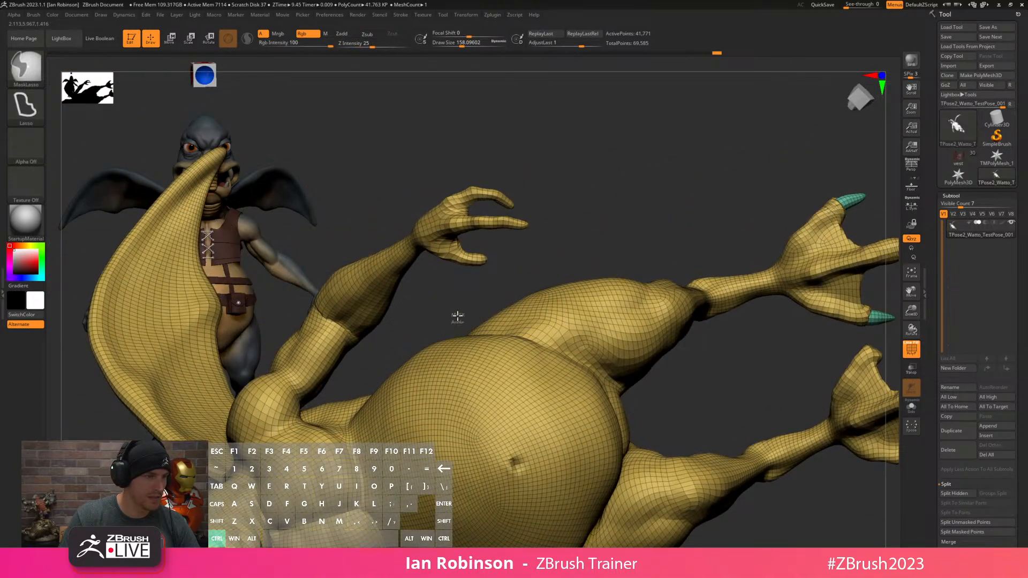
mouse_move(590, 362)
ctrl+mouse_down()
mouse_move(636, 395)
mouse_move(769, 375)
mouse_move(831, 337)
mouse_move(872, 335)
mouse_move(701, 193)
mouse_move(660, 166)
mouse_move(649, 172)
ctrl+mouse_up()
mouse_move(712, 186)
alt+mouse_down()
mouse_move(792, 186)
mouse_move(683, 188)
mouse_move(690, 257)
alt+mouse_up()
key(ctrl)
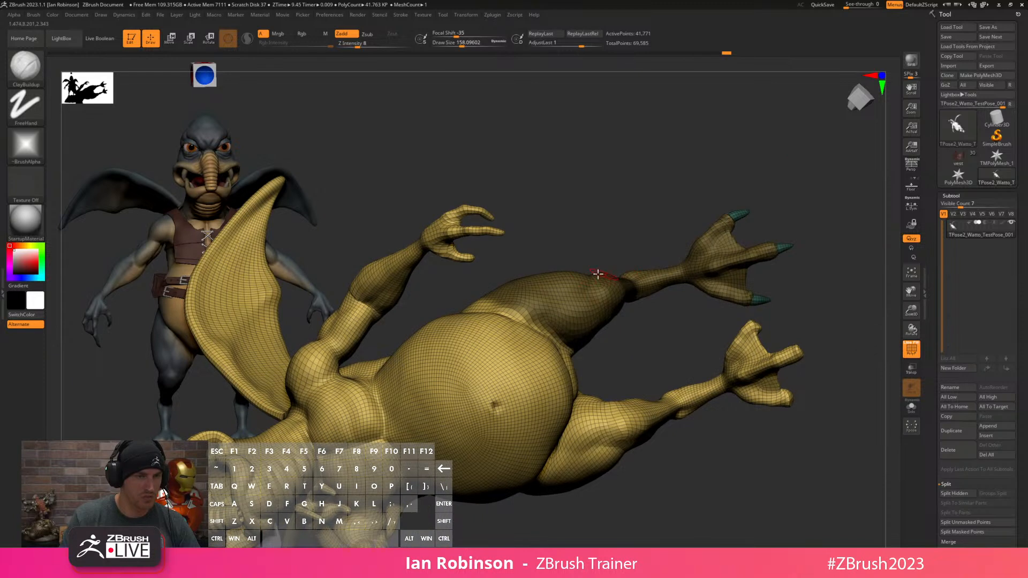
key(ctrl)
mouse_move(456, 306)
ctrl+mouse_down()
mouse_move(610, 248)
mouse_move(634, 337)
mouse_move(587, 358)
ctrl+mouse_up()
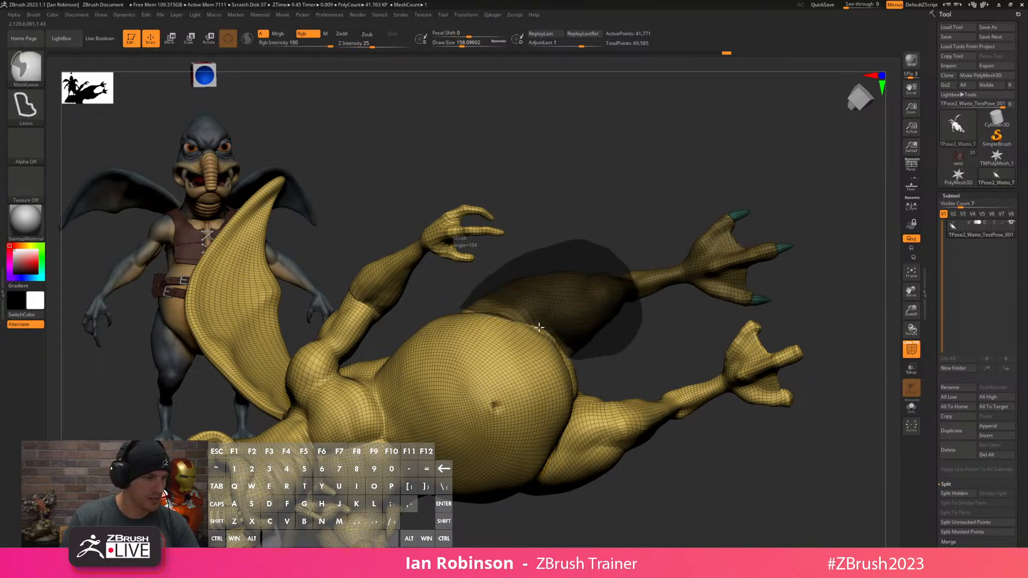
key(space)
ctrl+drag(476, 312, 458, 310)
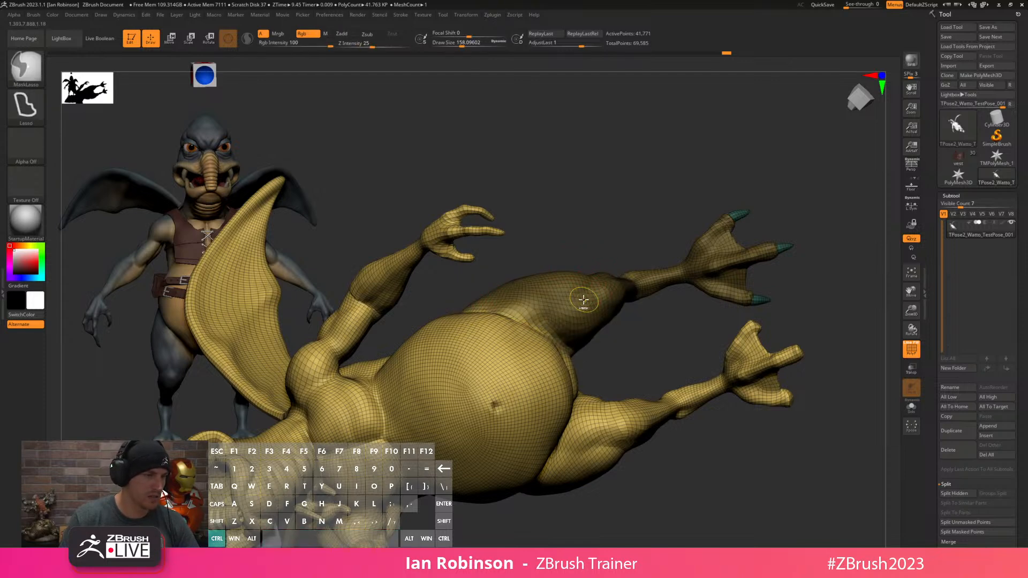
ctrl+click(611, 227)
Place the Transpose gizmo at the left hip joint.
drag(615, 236, 630, 246)
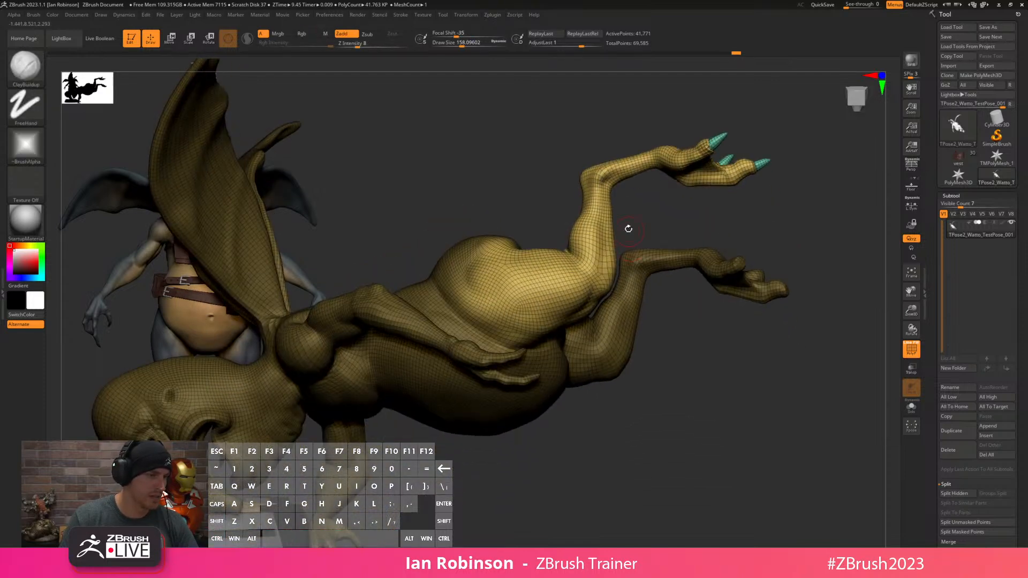
mouse_move(517, 189)
mouse_down()
mouse_move(500, 182)
mouse_move(534, 188)
mouse_up()
key(ctrl)
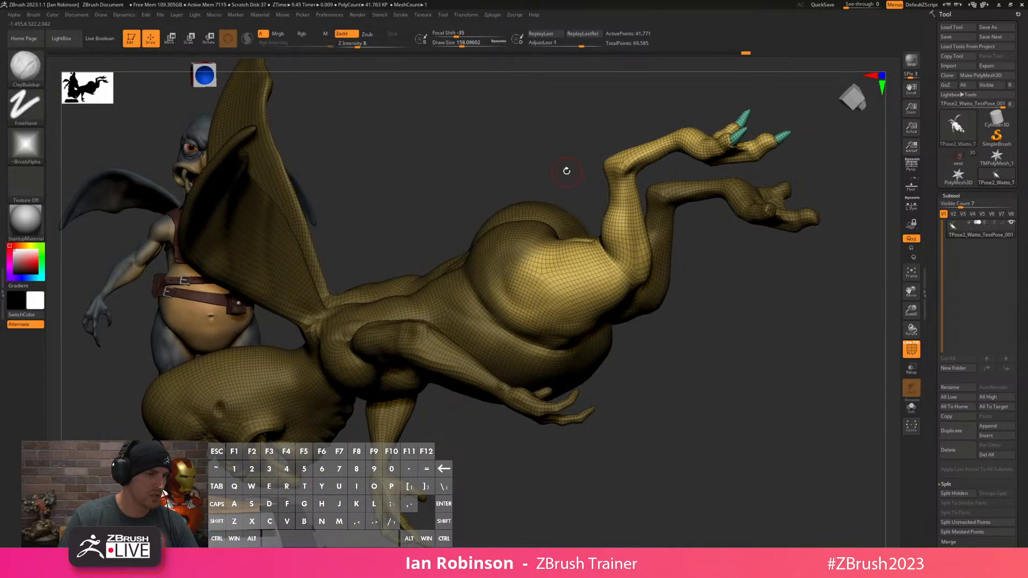
shift+drag(576, 166, 590, 146)
key(w)
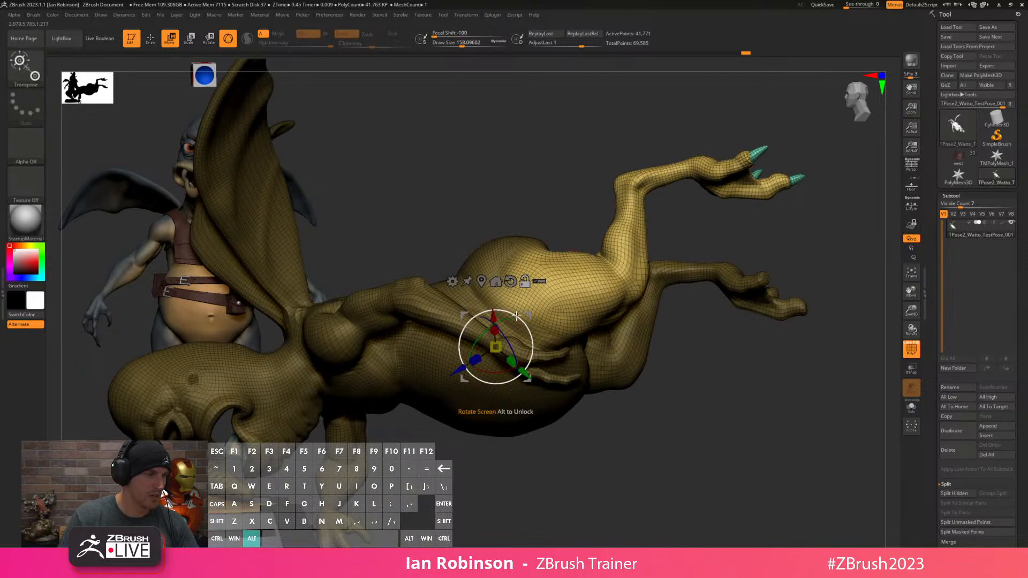
alt+drag(529, 309, 589, 166)
alt+click(516, 280)
drag(696, 343, 616, 197)
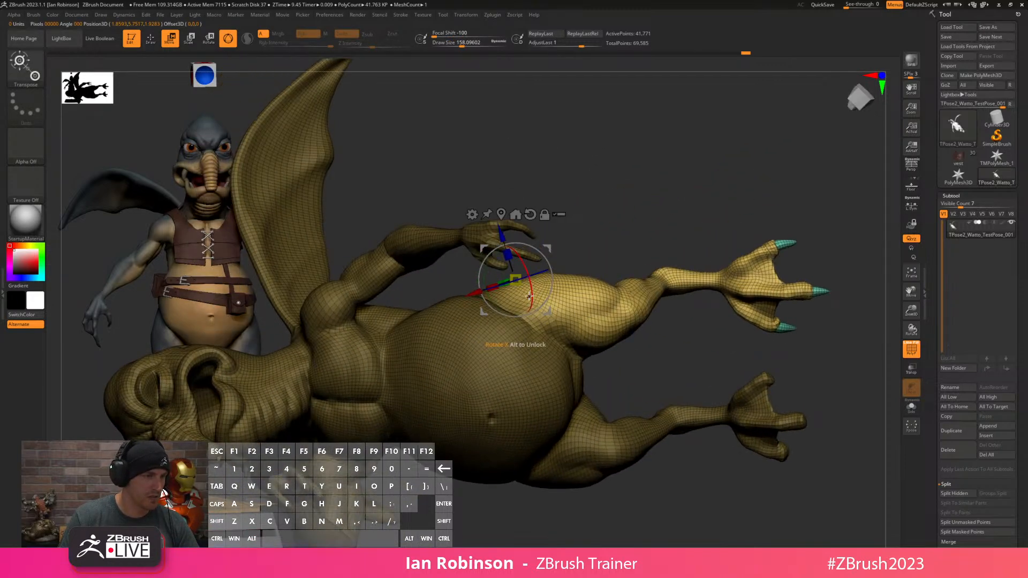
Rotate the left leg at the hip from several angles, clear the mask and show all parts.
drag(506, 240, 504, 245)
drag(496, 295, 499, 287)
mouse_move(637, 228)
mouse_down()
mouse_move(618, 267)
mouse_move(636, 230)
mouse_move(628, 210)
mouse_up()
drag(536, 311, 537, 302)
drag(527, 267, 755, 270)
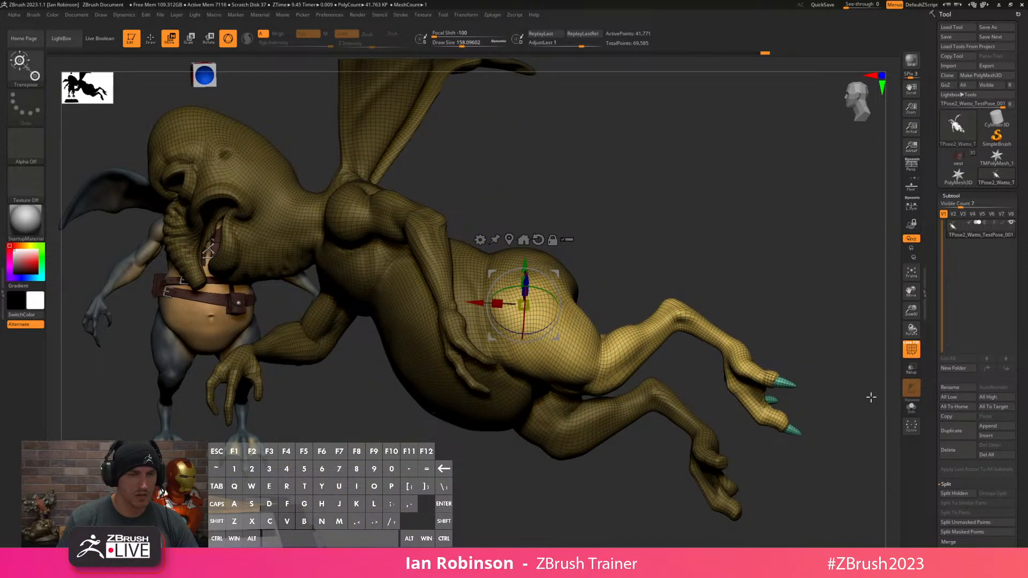
key(q)
drag(801, 236, 751, 255)
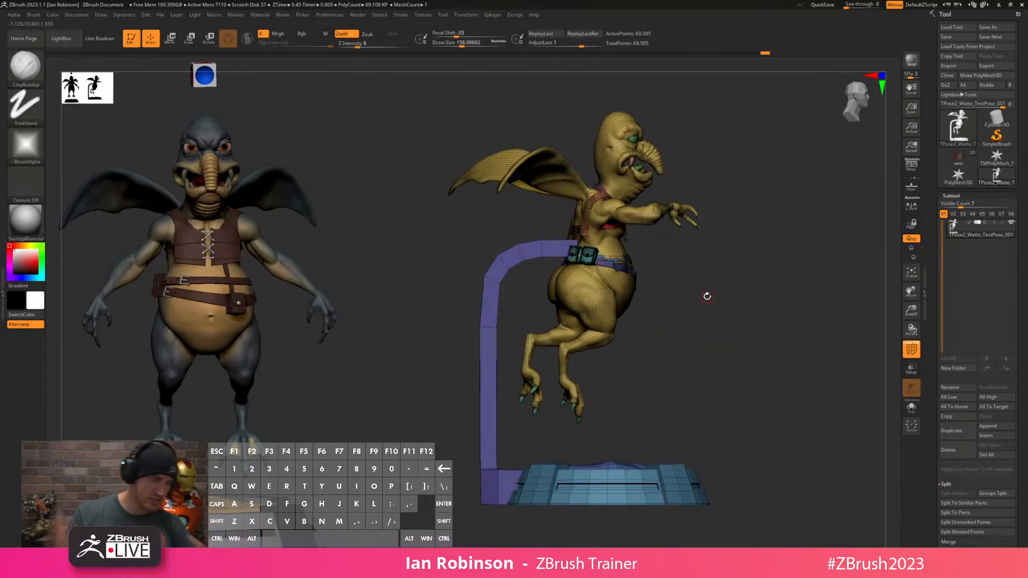
Hide the figure, mask the base and its support arm, and show all parts again.
drag(704, 254, 747, 289)
alt+drag(812, 264, 747, 253)
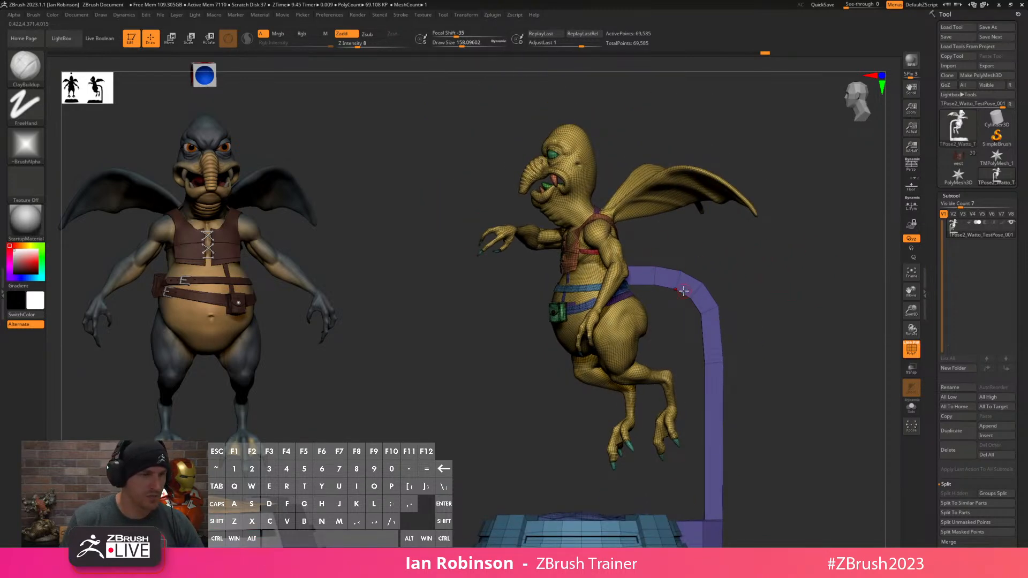
mouse_move(418, 91)
ctrl+shift+mouse_down()
mouse_move(771, 423)
mouse_move(798, 482)
ctrl+shift+mouse_up()
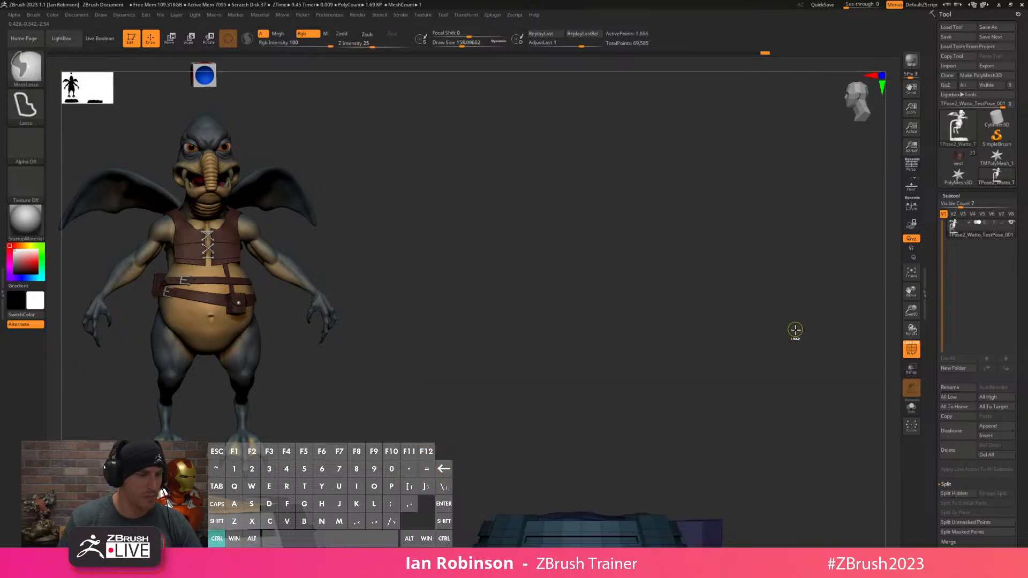
key(ctrl+shift+a)
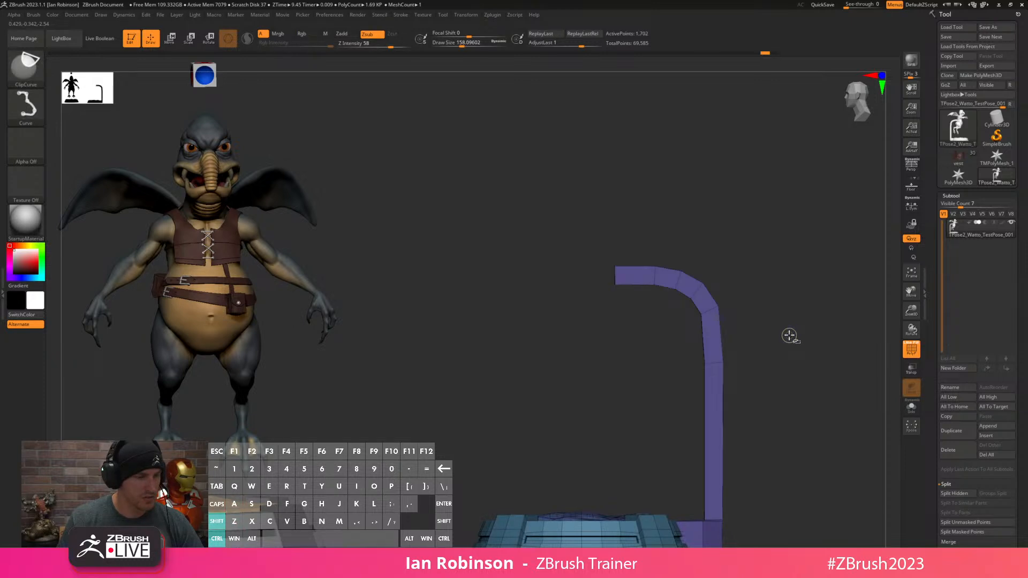
ctrl+shift+click(800, 327)
Reset the gizmo's orientation and move the unmasked figure forward, away from the support arm.
key(w)
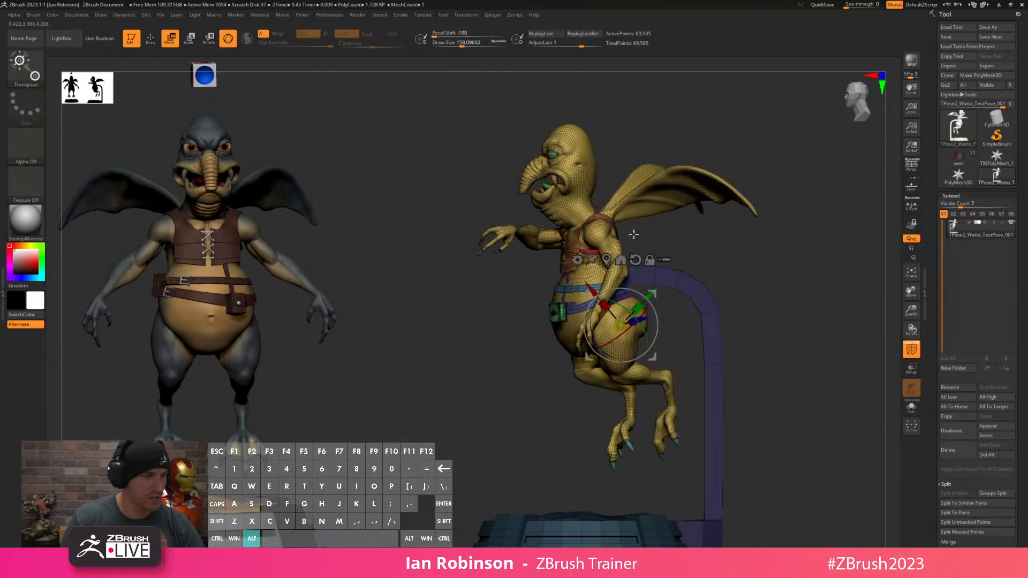
click(634, 258)
drag(571, 326, 533, 331)
key(q)
mouse_move(798, 233)
mouse_down()
mouse_move(805, 243)
mouse_move(757, 313)
mouse_move(598, 362)
mouse_move(748, 246)
mouse_up()
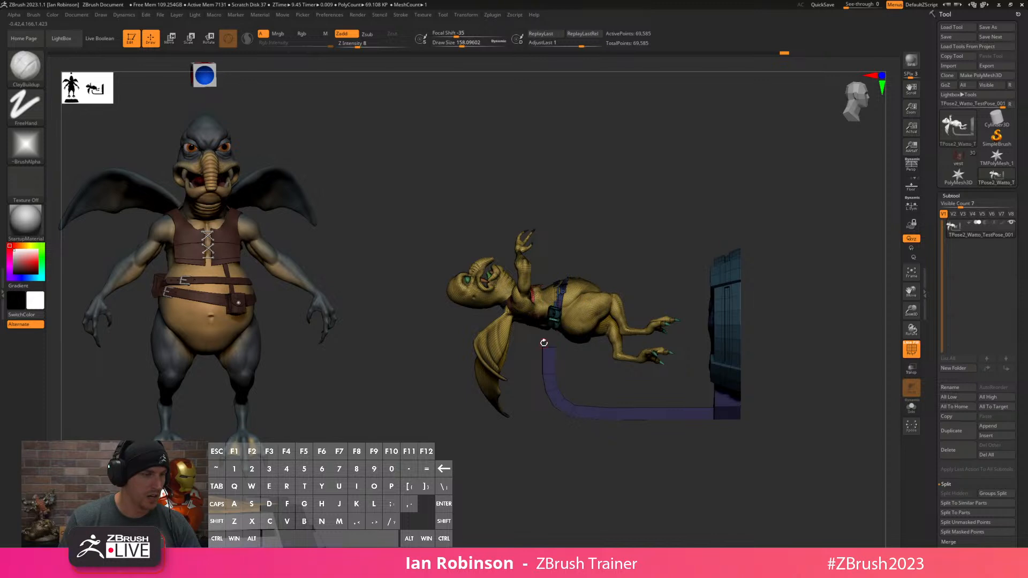
drag(581, 424, 764, 232)
key(f)
scroll(764, 282, down, 4)
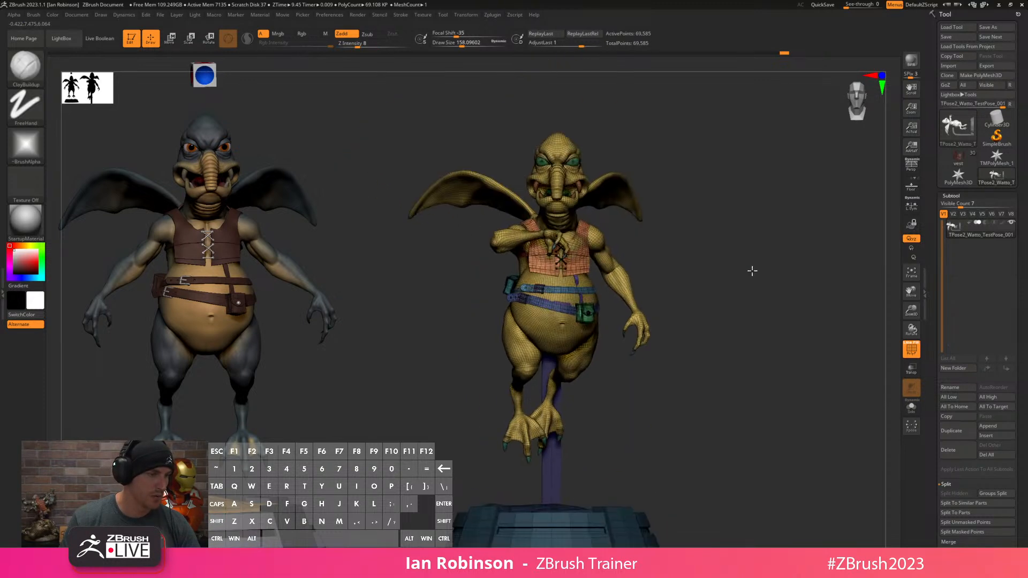
Reposition the gizmo on the figure, shift the figure sideways relative to the stand, and check its placement from another angle.
key(w)
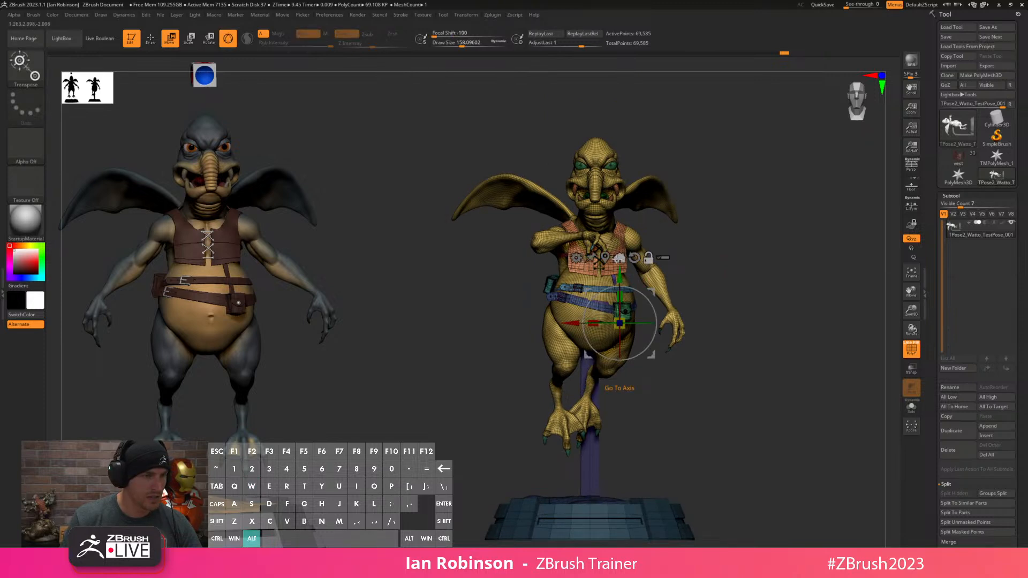
alt+click(621, 259)
drag(611, 290, 605, 294)
alt+drag(776, 301, 776, 320)
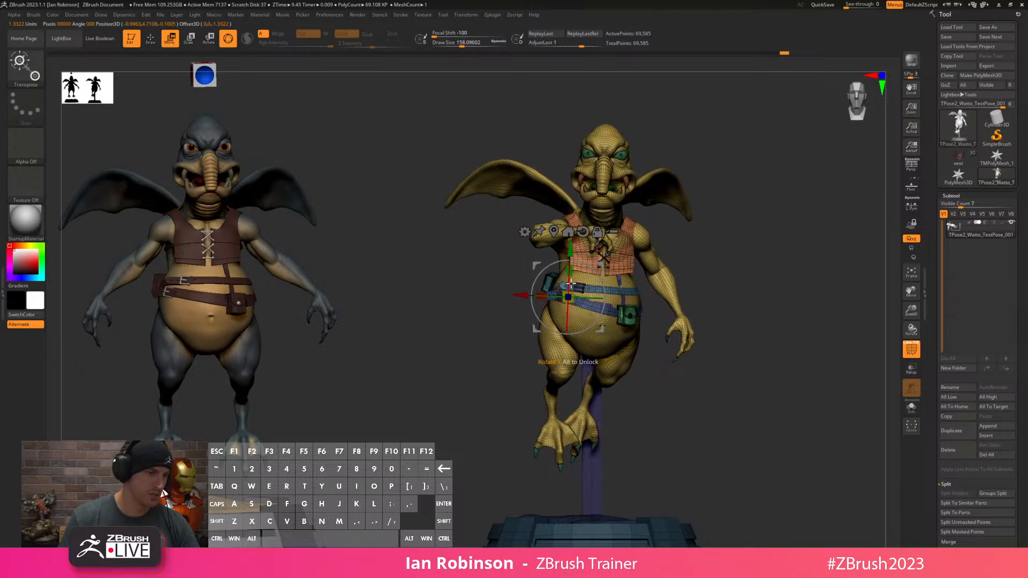
drag(522, 294, 527, 294)
drag(600, 297, 723, 287)
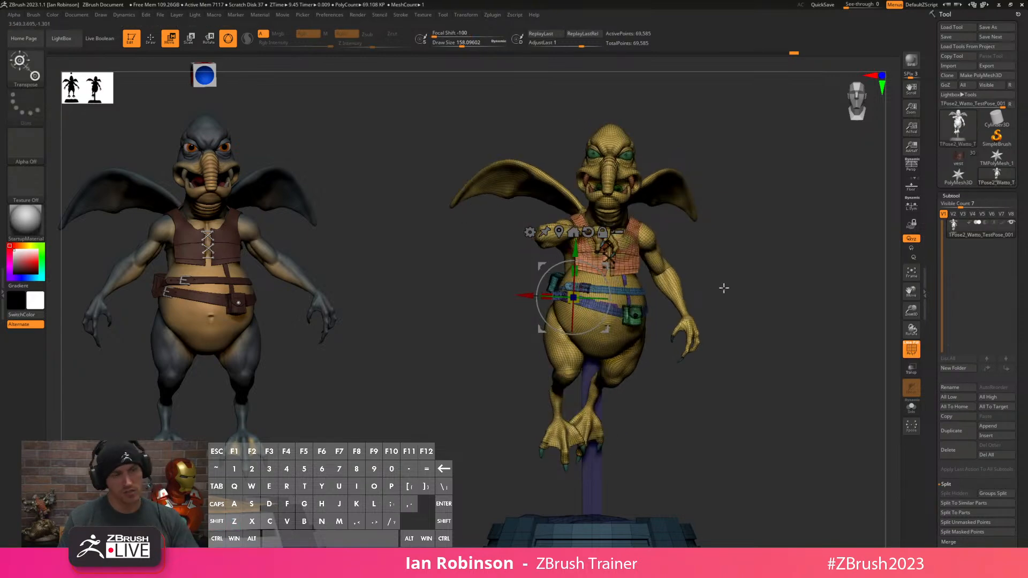
drag(670, 397, 705, 328)
click(695, 239)
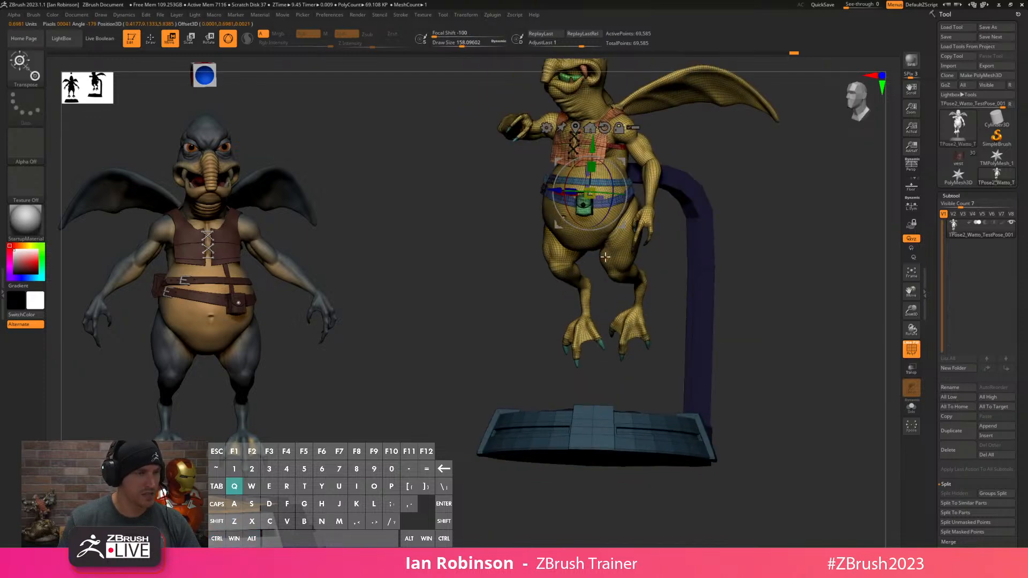
key(q)
alt+drag(683, 284, 641, 288)
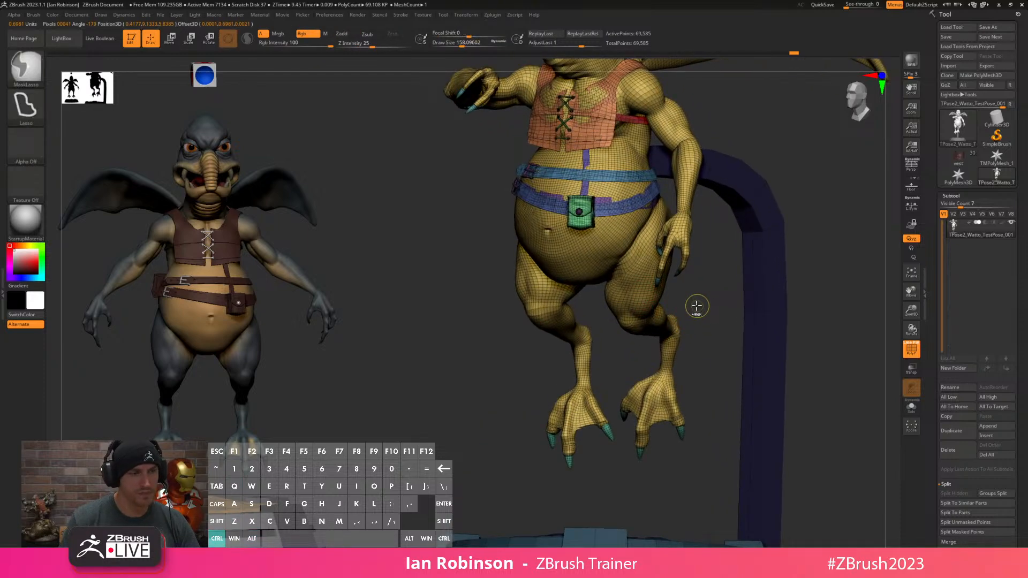
ctrl+shift+drag(706, 309, 644, 421)
ctrl+shift+drag(630, 462, 629, 463)
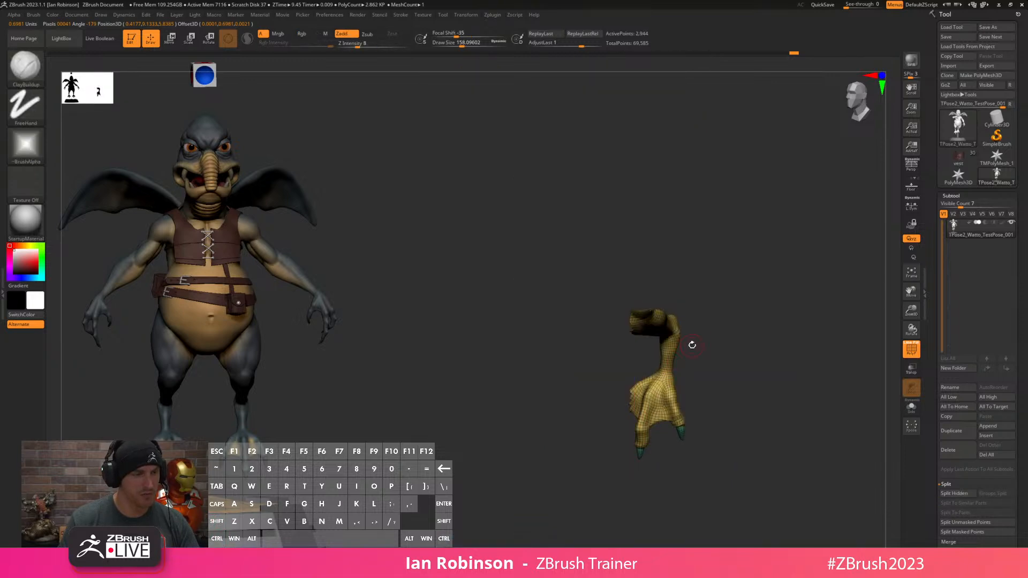
ctrl+shift+click(723, 318)
key(ctrl+z)
key(ctrl+shift+a)
Isolate the body and mask its upper half down to the hips, leaving both legs unmasked.
ctrl+shift+click(718, 325)
drag(715, 316, 710, 294)
key(w)
ctrl+drag(641, 200, 753, 292)
key(q)
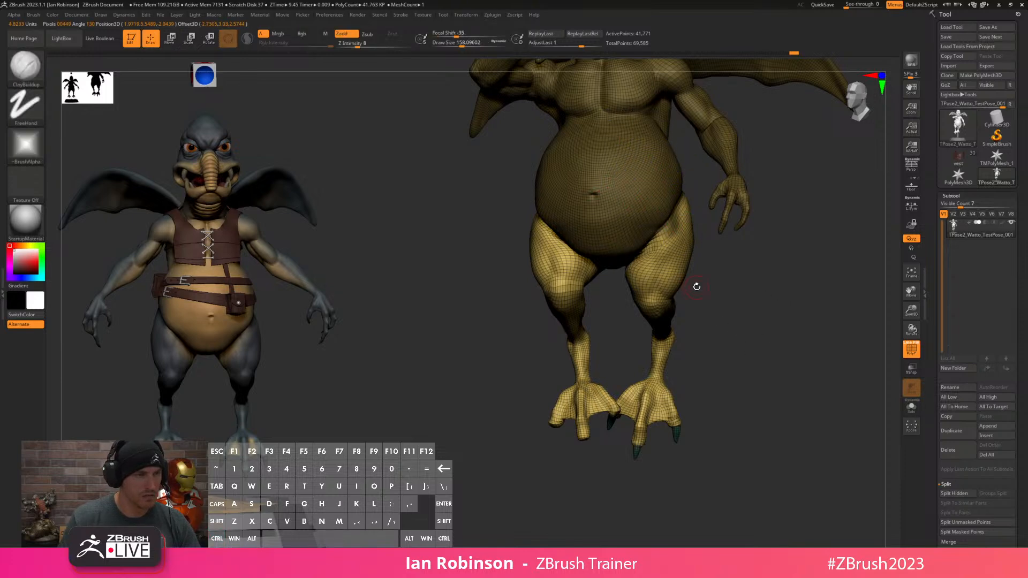
Redo the mask with a soft edge at the hip so that only the left leg remains unmasked.
drag(712, 363, 699, 369)
key(w)
ctrl+drag(661, 417, 670, 236)
ctrl+drag(669, 309, 678, 174)
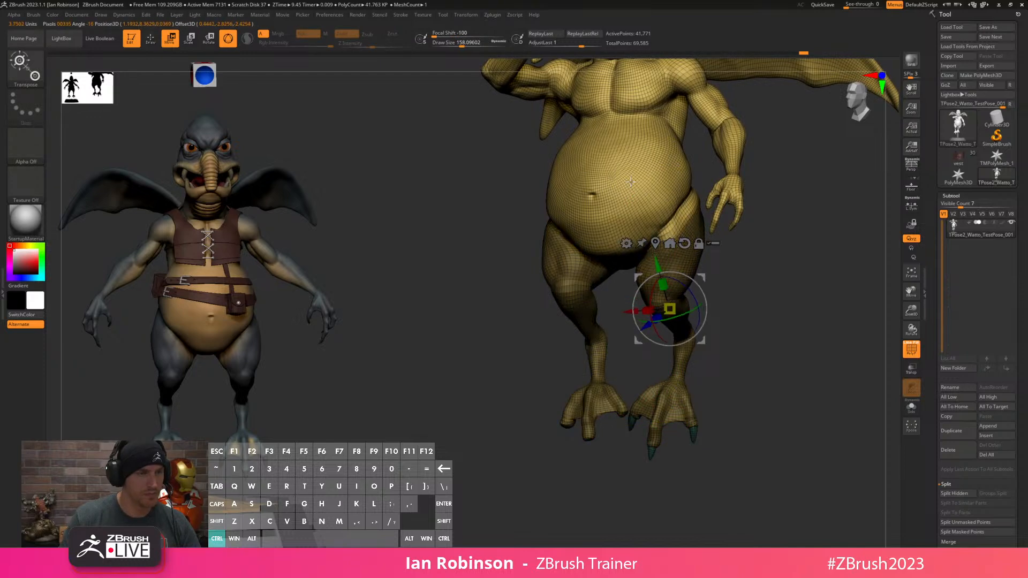
ctrl+click(608, 225)
key(q)
mouse_move(771, 300)
mouse_down()
mouse_move(792, 299)
mouse_move(723, 294)
mouse_up()
drag(706, 391, 686, 332)
drag(718, 292, 735, 300)
key(w)
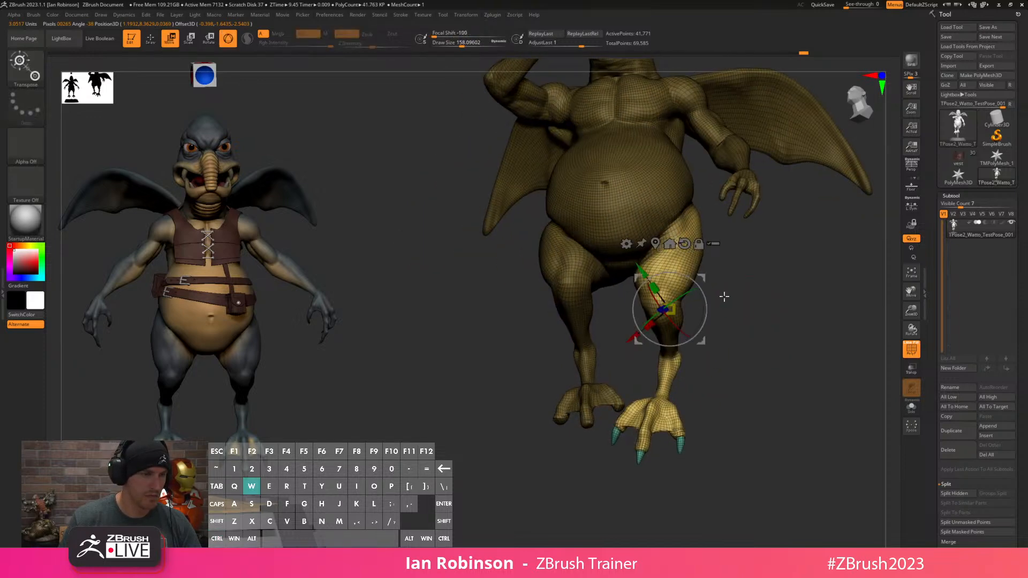
Place the gizmo at the left hip and rotate the whole left leg, adjusting it from several angles.
alt+drag(696, 268, 711, 221)
alt+click(710, 223)
drag(749, 289, 732, 237)
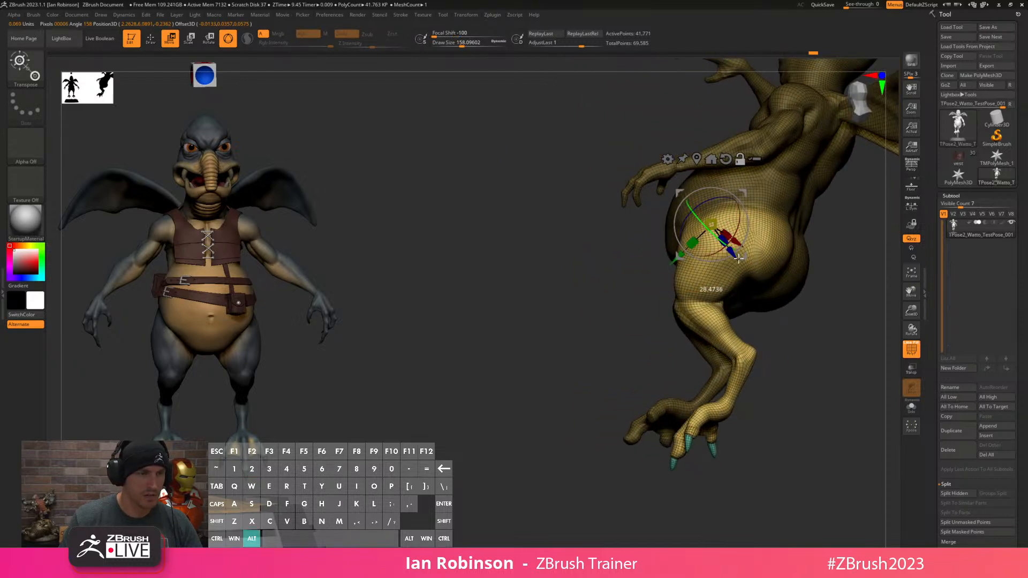
drag(600, 356, 658, 246)
drag(795, 252, 734, 227)
mouse_move(798, 247)
mouse_down()
mouse_move(797, 282)
mouse_move(831, 294)
mouse_move(805, 287)
mouse_move(798, 329)
mouse_move(690, 277)
mouse_up()
Show all parts and check the left leg's pose from the front and the side.
key(ctrl+shift)
ctrl+shift+click(813, 292)
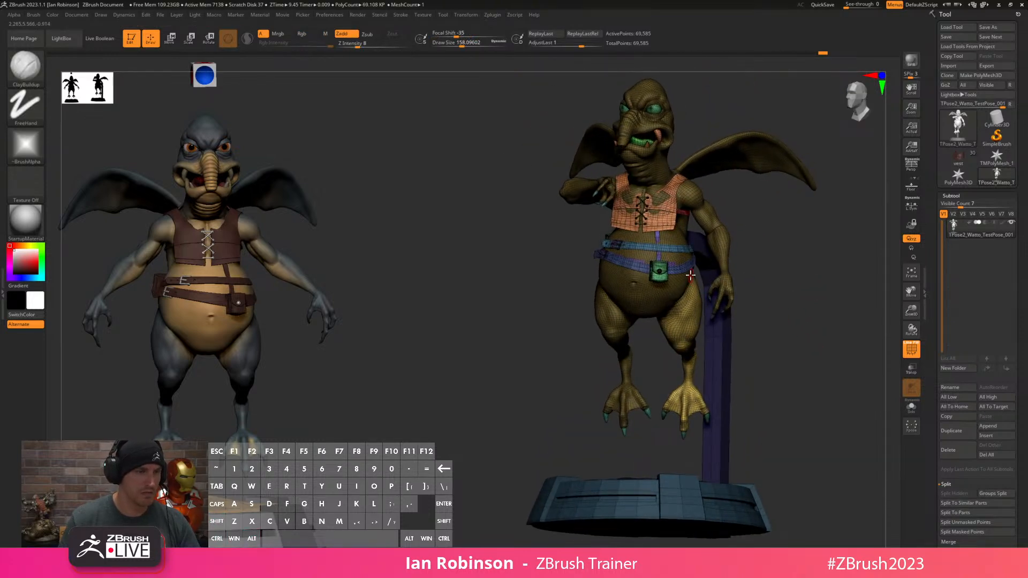
drag(790, 256, 801, 264)
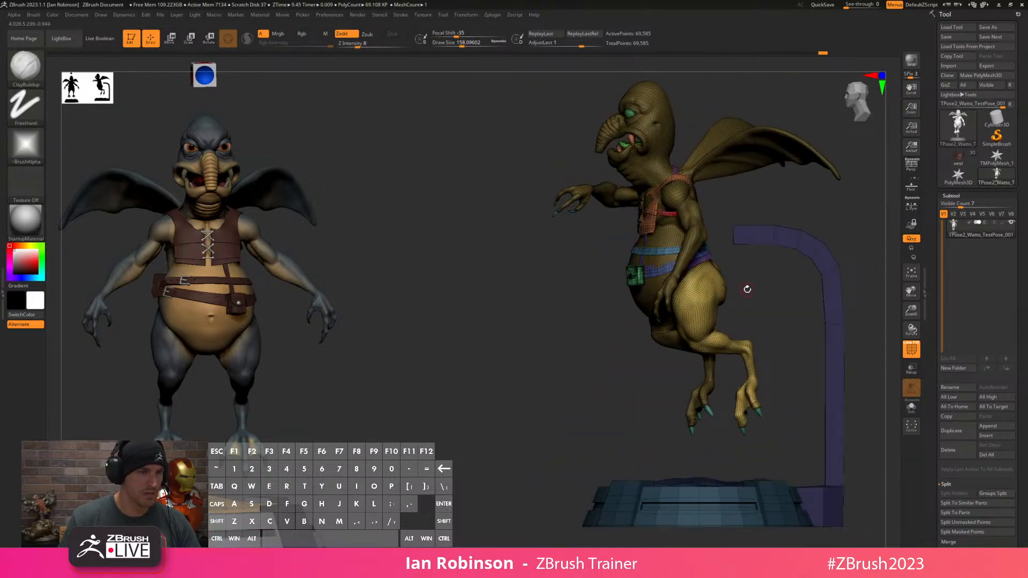
key(w)
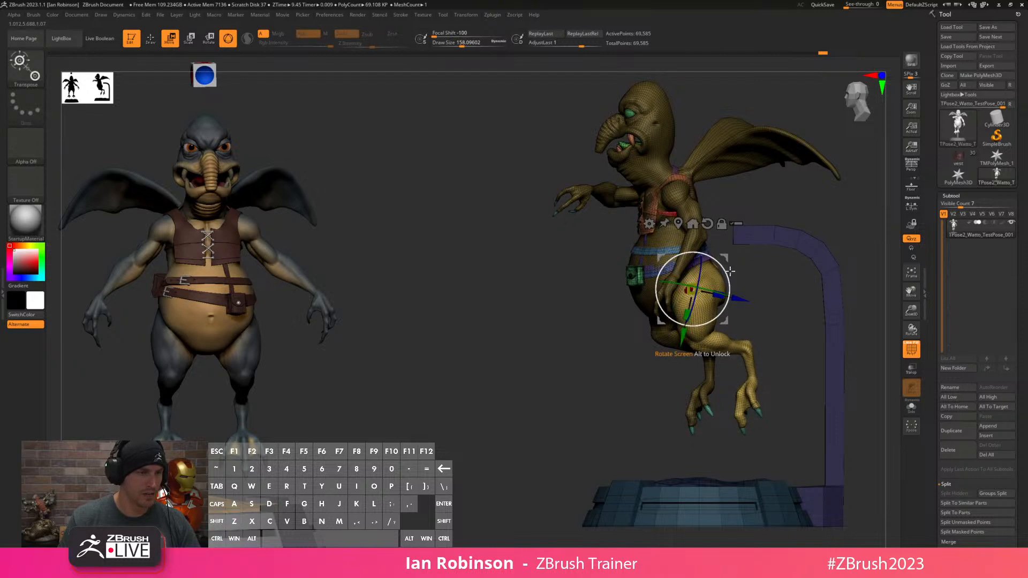
key(q)
drag(615, 402, 650, 392)
Isolate the body again and mask it so that only the left leg's lower segment and foot stay unmasked.
ctrl+shift+click(696, 338)
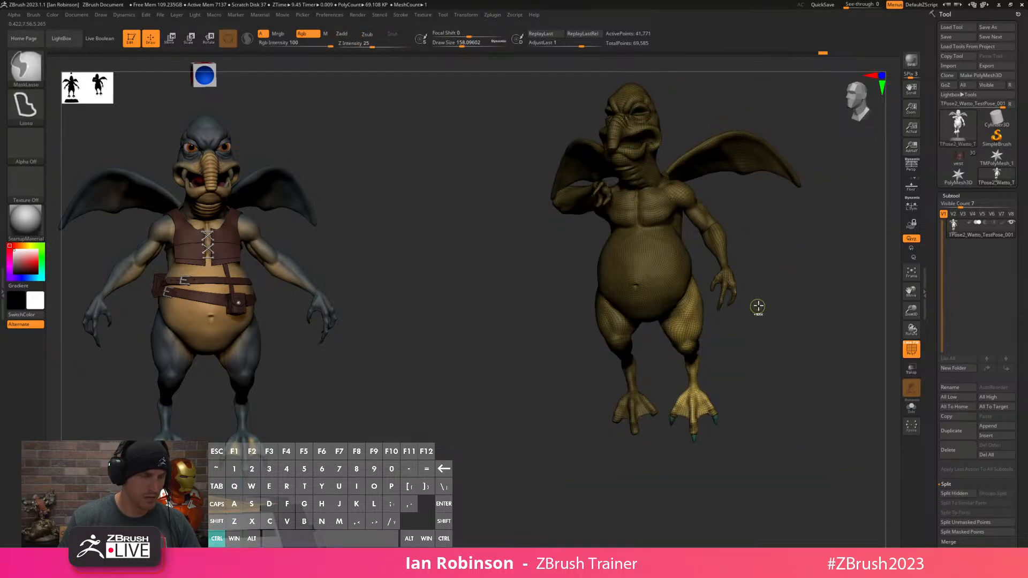
key(w)
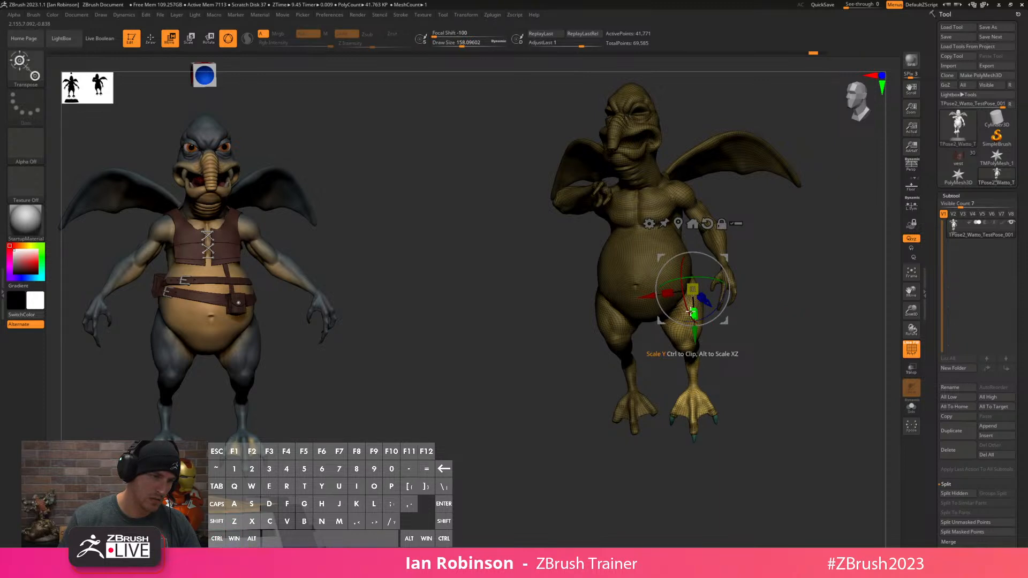
key(q)
mouse_move(782, 369)
mouse_down()
mouse_move(806, 326)
mouse_move(840, 333)
mouse_move(763, 328)
mouse_up()
mouse_move(693, 365)
ctrl+mouse_down()
mouse_move(573, 87)
mouse_move(760, 161)
mouse_move(784, 232)
mouse_move(772, 371)
ctrl+mouse_up()
key(w)
alt+click(600, 163)
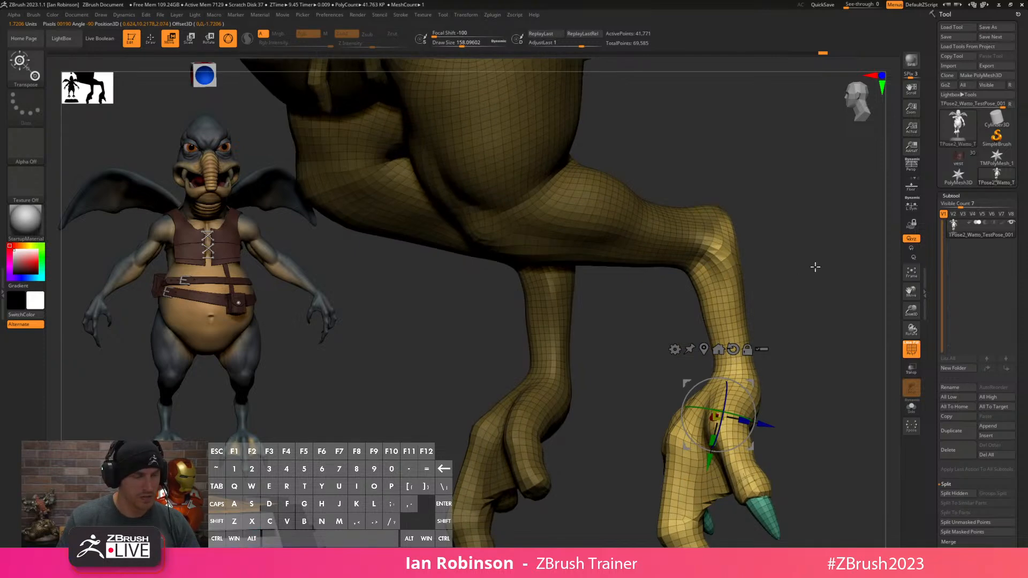
Place the gizmo at the bend above the left foot and rotate the leg's lower segment.
drag(799, 267, 694, 270)
alt+click(679, 282)
drag(810, 248, 785, 256)
alt+drag(730, 275, 761, 250)
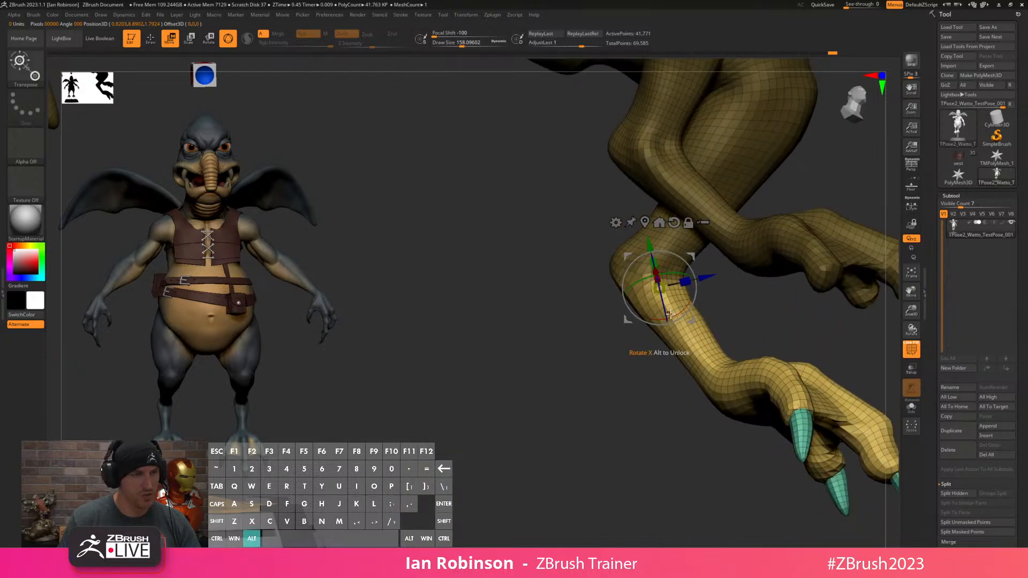
mouse_move(675, 311)
mouse_down()
mouse_move(695, 325)
mouse_move(698, 313)
mouse_up()
Extend the mask down the left lower leg so that only the left foot is unmasked.
key(q)
key(w)
key(q)
mouse_move(673, 408)
alt+mouse_down()
mouse_move(658, 381)
mouse_move(638, 434)
mouse_move(690, 464)
alt+mouse_up()
drag(795, 312, 760, 322)
drag(715, 350, 739, 341)
mouse_move(656, 334)
ctrl+mouse_down()
mouse_move(590, 214)
mouse_move(769, 310)
mouse_move(762, 331)
mouse_move(698, 345)
ctrl+mouse_up()
key(w)
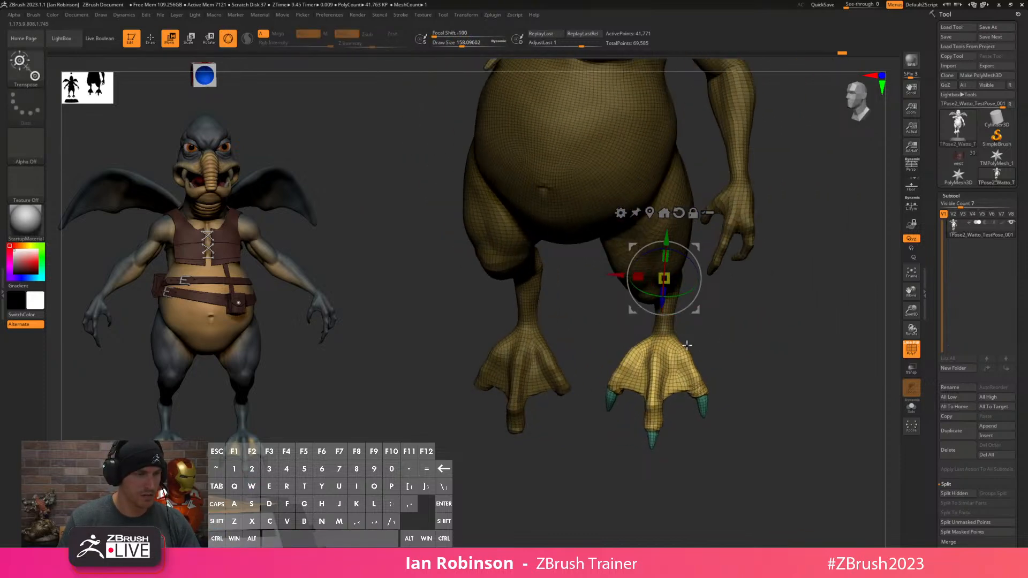
Place the gizmo at the left ankle and rotate the foot, checking the joint up close.
alt+click(664, 341)
drag(787, 300, 793, 340)
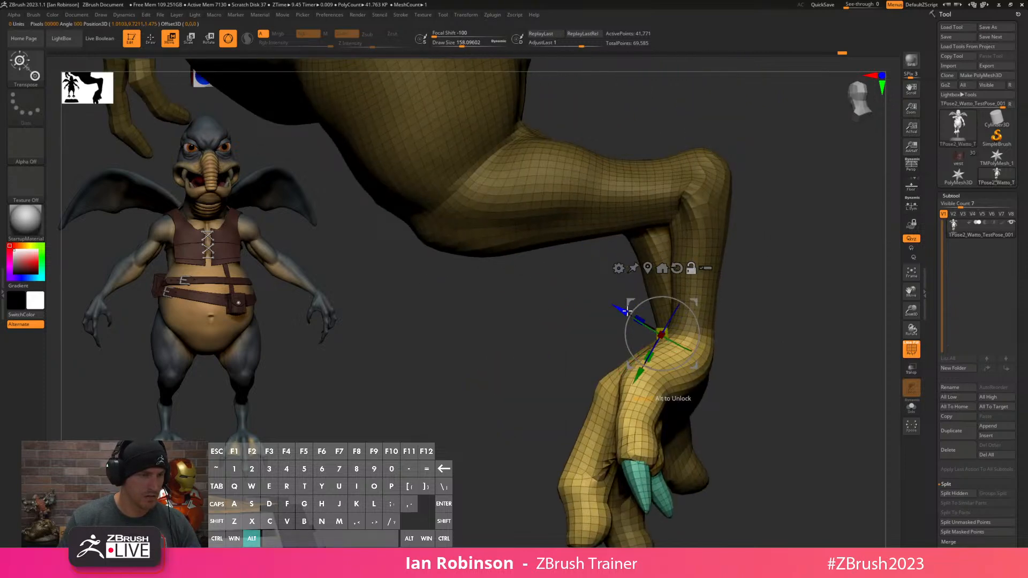
mouse_move(725, 347)
mouse_down()
mouse_move(723, 308)
mouse_move(724, 391)
mouse_move(737, 384)
mouse_up()
key(q)
mouse_move(766, 327)
mouse_down()
mouse_move(779, 327)
mouse_move(757, 322)
mouse_up()
key(shift)
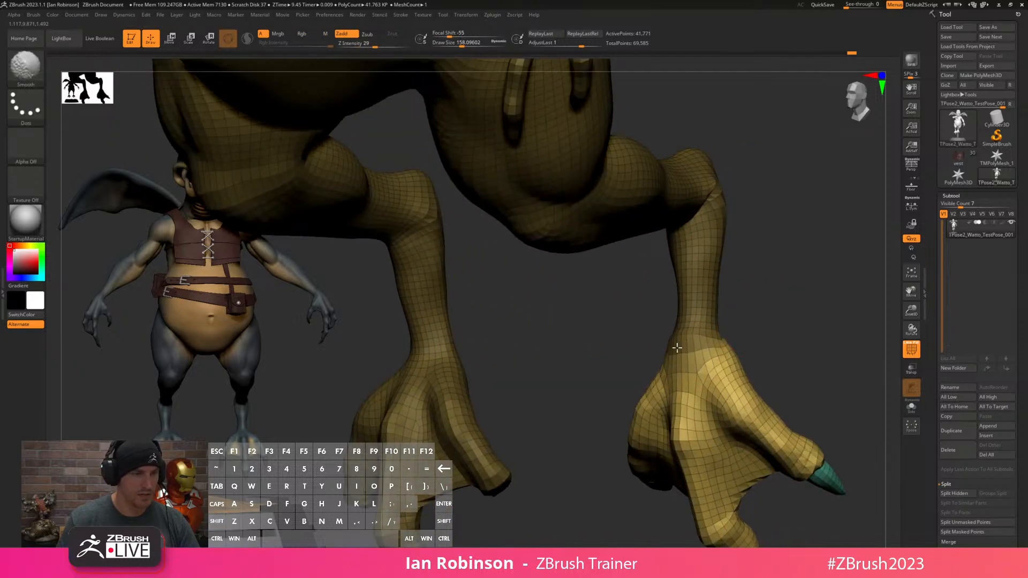
Show all parts without a mask, hide the figure to mask the base and support arm, and bring everything back.
key(f)
mouse_move(791, 350)
mouse_down()
mouse_move(718, 384)
mouse_move(764, 329)
mouse_move(803, 332)
mouse_move(833, 303)
mouse_move(812, 289)
mouse_move(688, 309)
mouse_up()
ctrl+shift+click(785, 322)
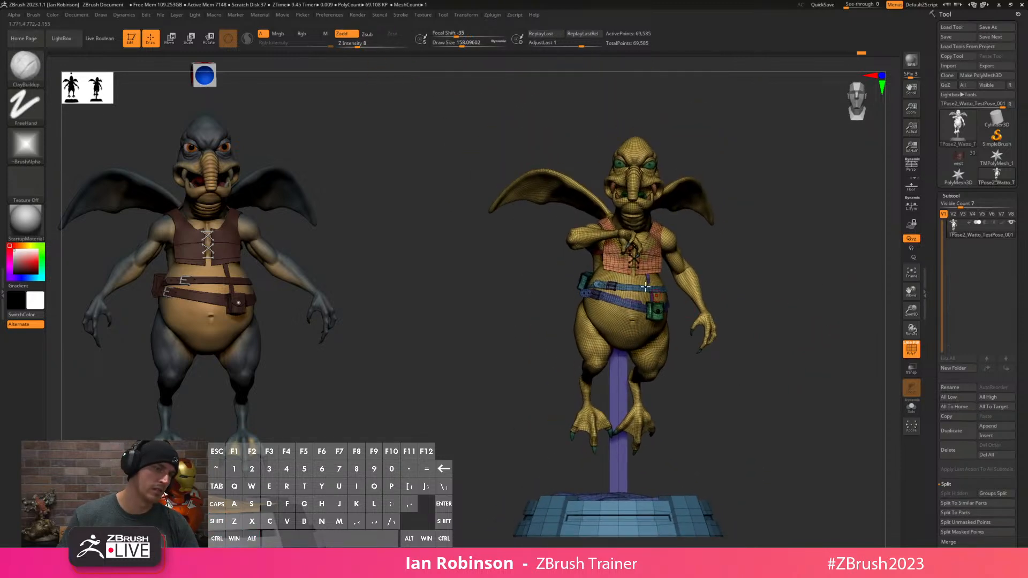
ctrl+shift+drag(411, 117, 798, 469)
drag(737, 340, 725, 347)
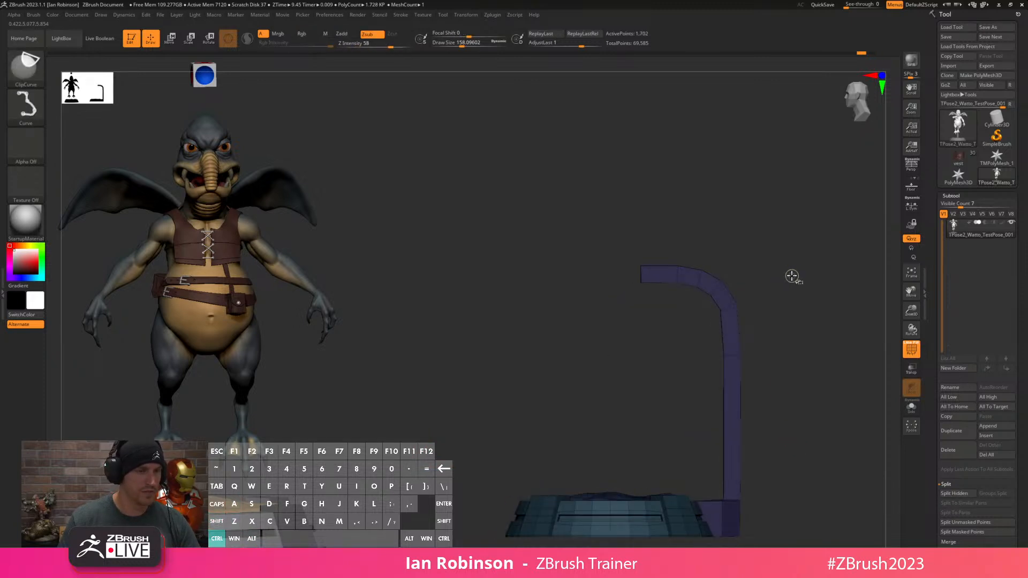
ctrl+shift+click(791, 276)
Reset the gizmo's orientation, place it on the figure's back and tilt the figure slightly sideways.
key(w)
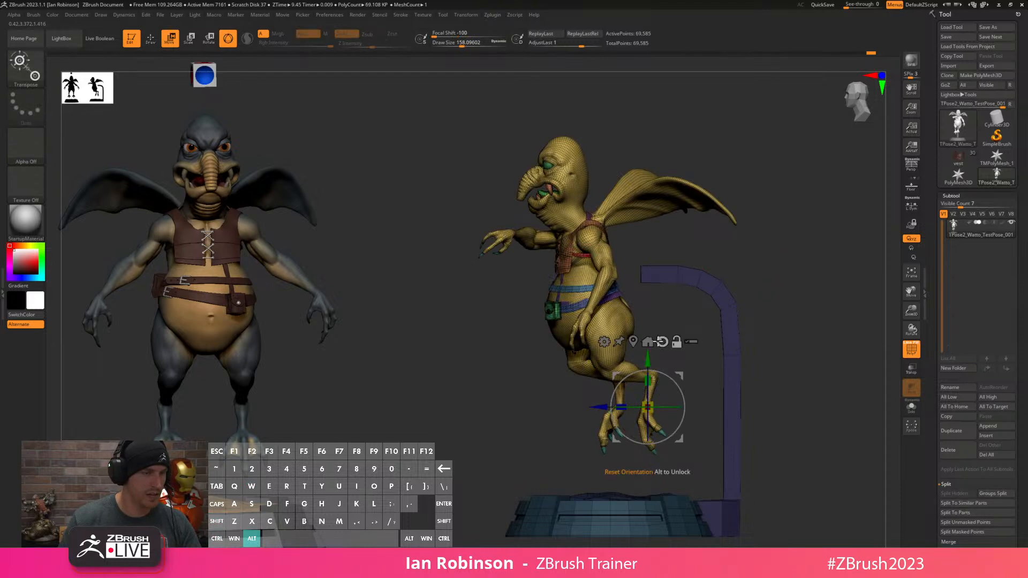
alt+drag(645, 357, 765, 284)
alt+click(633, 238)
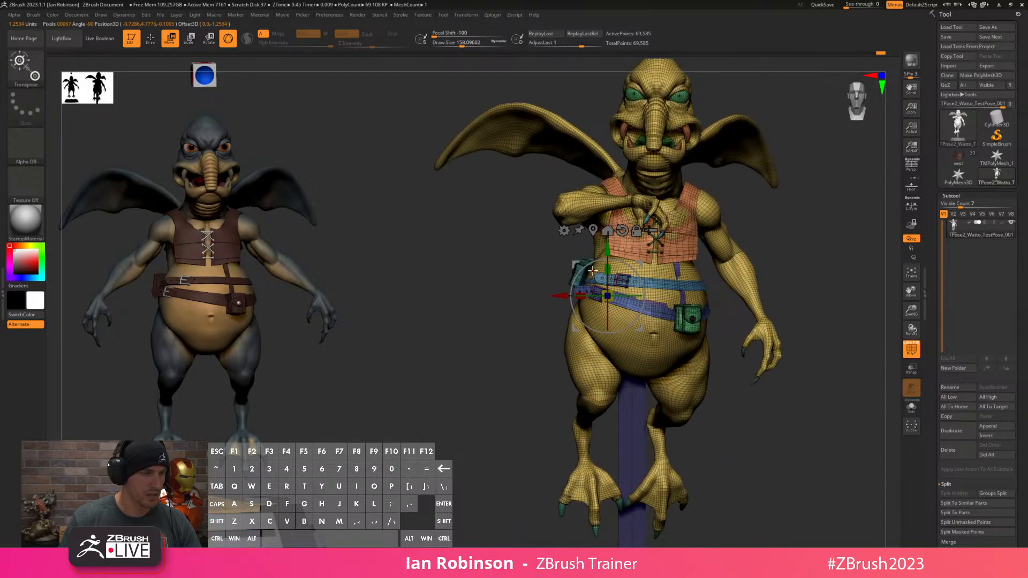
drag(587, 264, 584, 266)
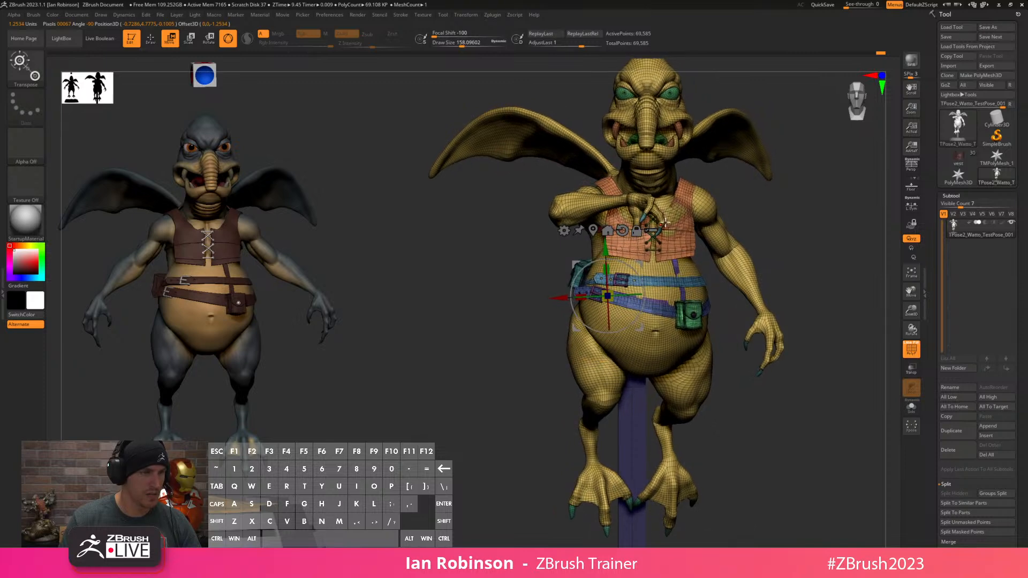
Shift the figure along its depth toward the support arm and check its placement from the front.
key(q)
drag(858, 216, 730, 287)
key(w)
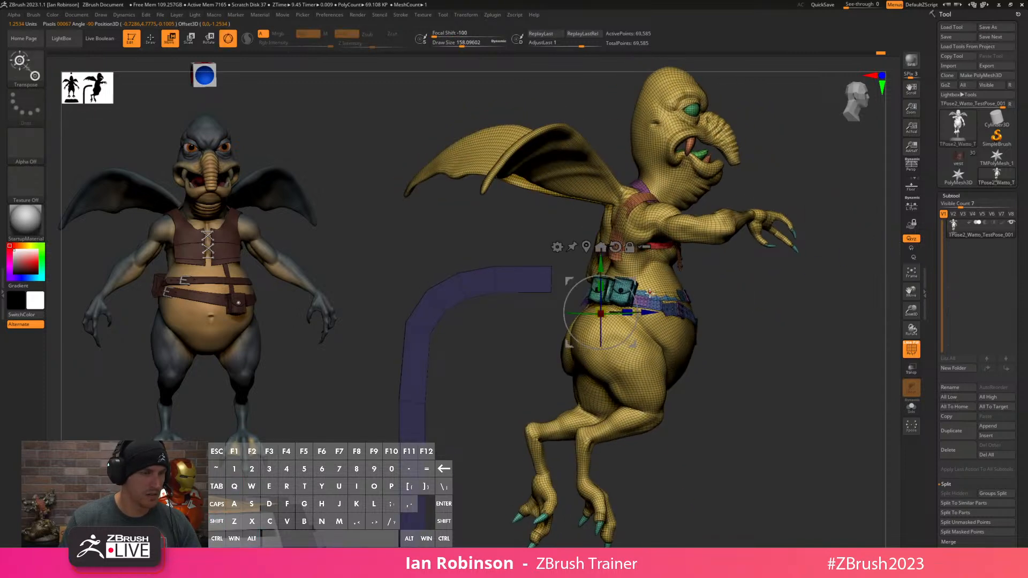
drag(637, 303, 638, 305)
key(q)
alt+drag(814, 348, 804, 280)
key(w)
mouse_move(679, 235)
alt+mouse_down()
mouse_move(674, 268)
mouse_move(650, 240)
mouse_move(659, 240)
alt+mouse_up()
key(q)
ctrl+right_drag(765, 261, 773, 338)
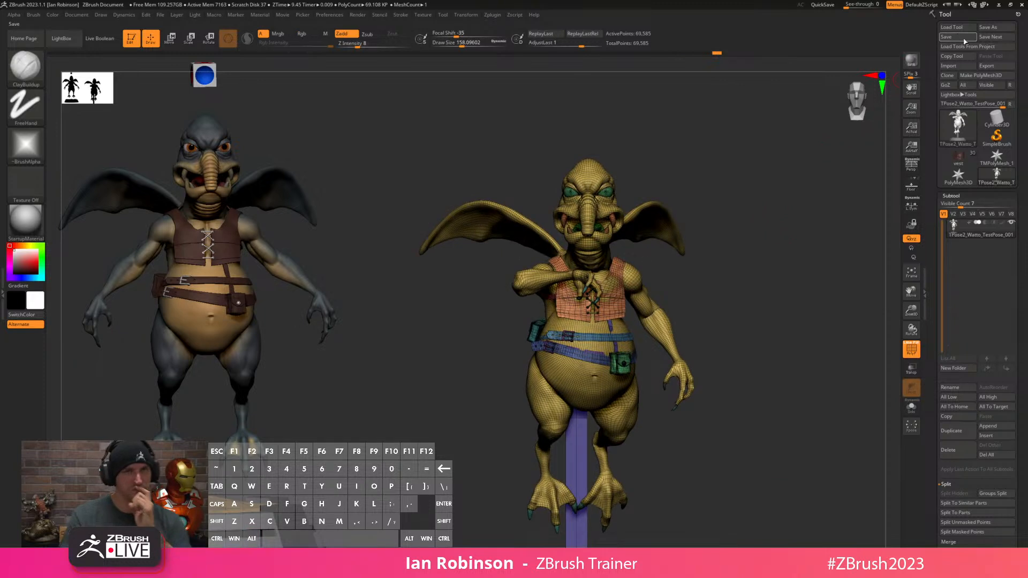
Transfer the pose to the original subtools with Transpose Master's TPose|SubT and turn off the polygon wireframe display.
click(512, 15)
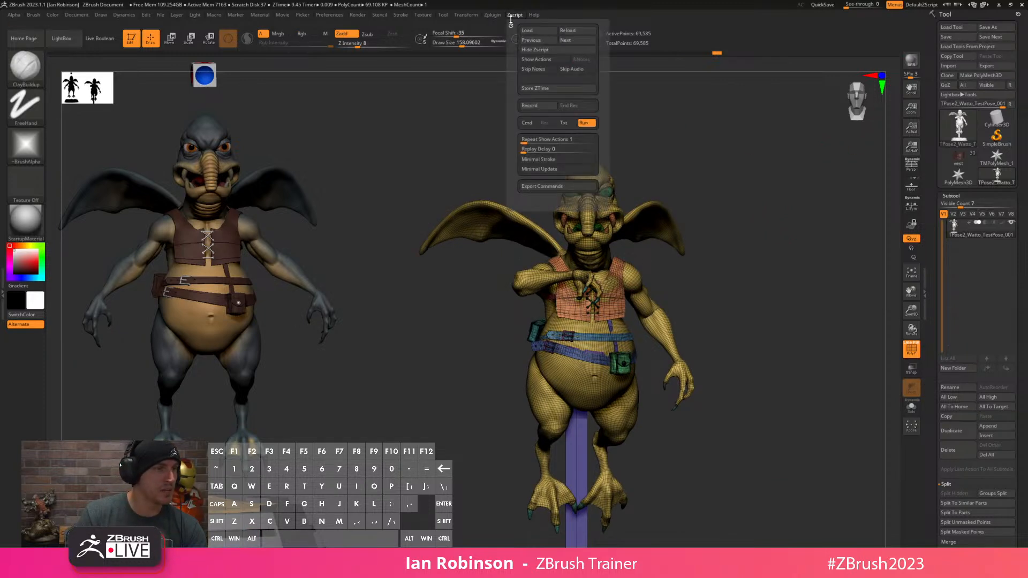
mouse_move(498, 16)
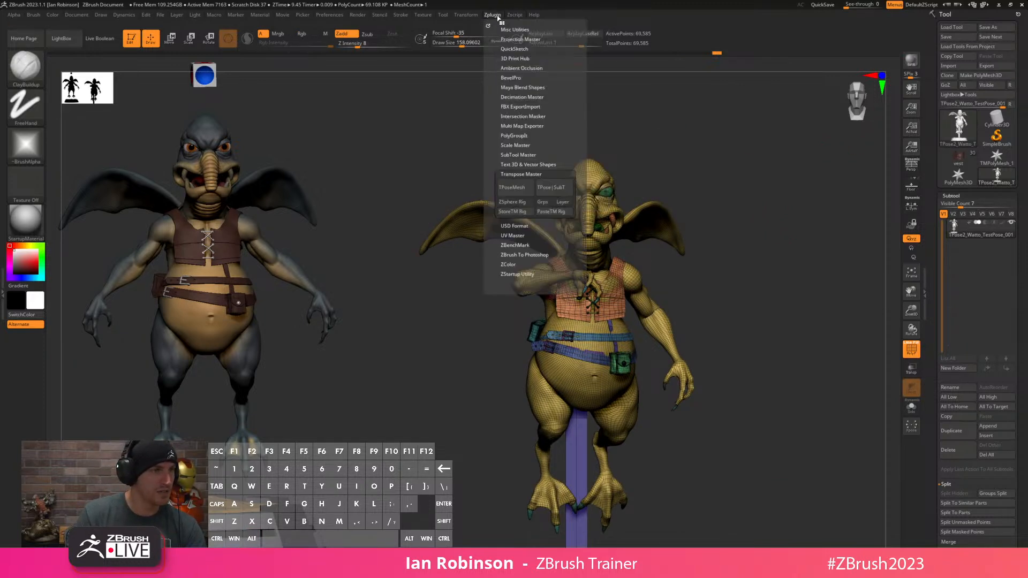
click(554, 188)
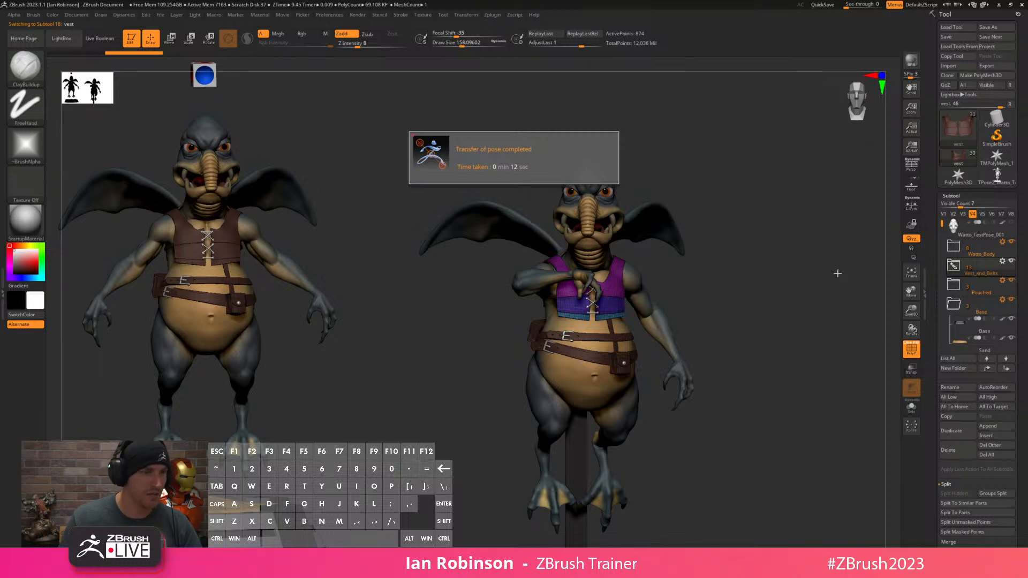
mouse_move(805, 245)
alt+mouse_down()
mouse_move(810, 281)
mouse_move(757, 278)
alt+mouse_up()
key(shift+f)
key(w)
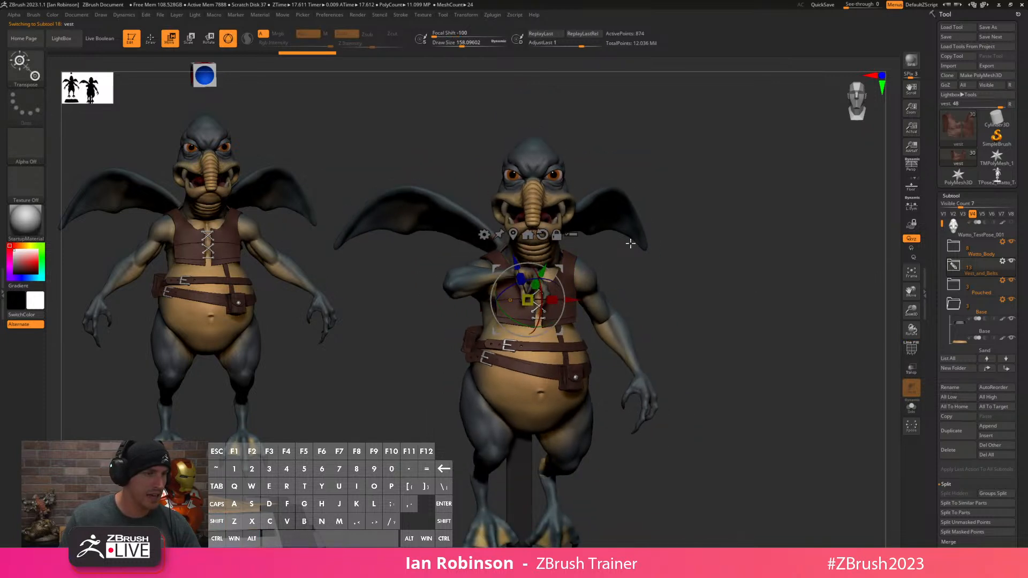
Select the Body1 subtool and place the gizmo on the head.
alt+click(558, 183)
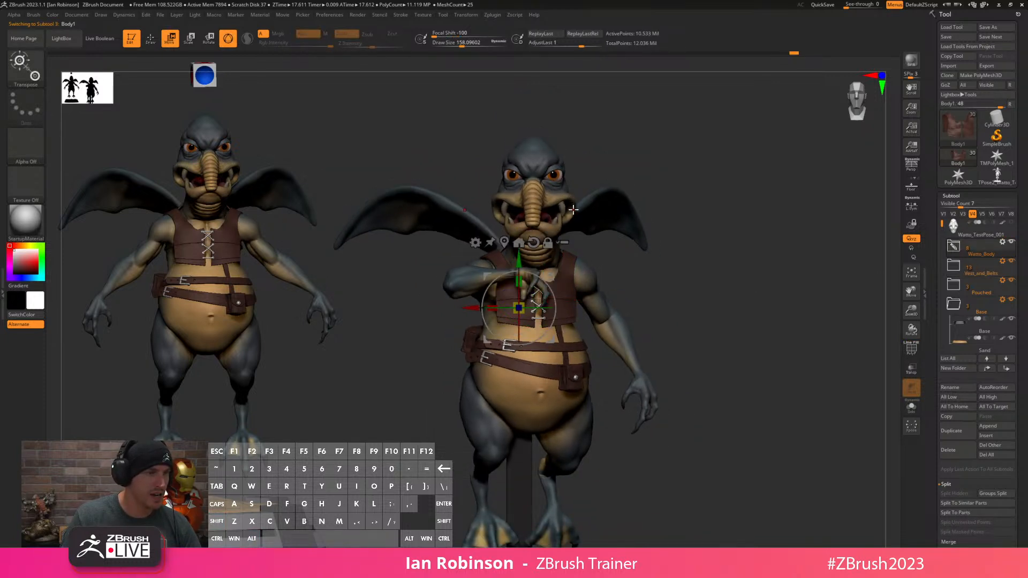
key(shift+f)
key(shift+f)
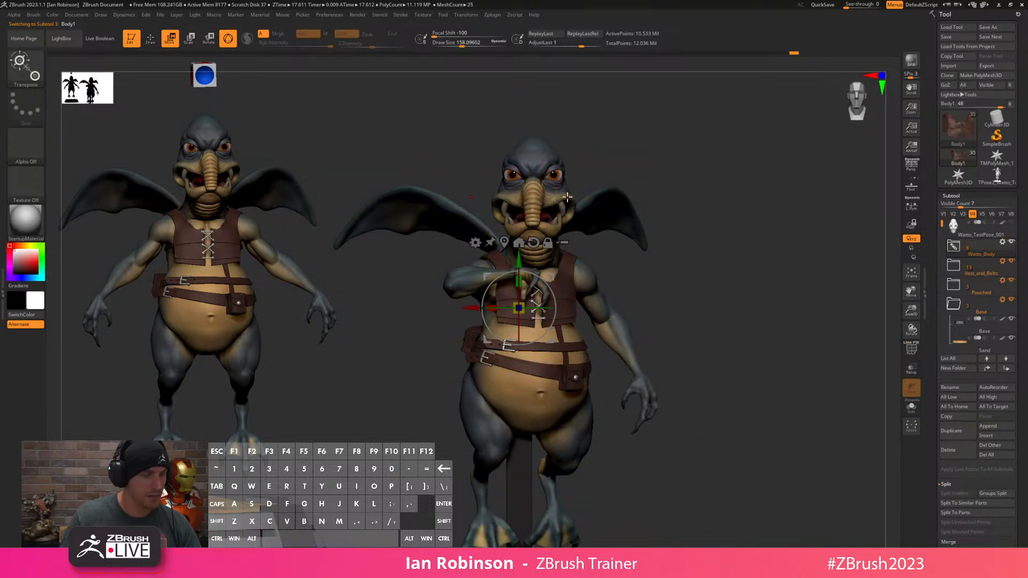
alt+click(562, 191)
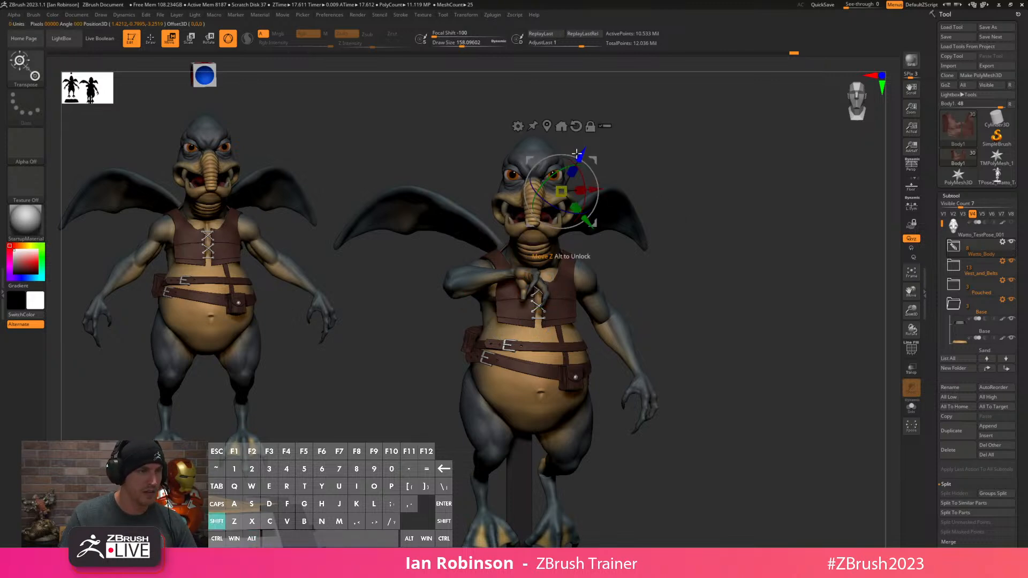
shift+drag(576, 154, 583, 153)
Orbit the posed figure and examine its belly, vest and belts up close.
mouse_move(605, 229)
alt+mouse_down()
mouse_move(603, 255)
mouse_move(603, 244)
alt+mouse_up()
alt+drag(492, 332, 640, 247)
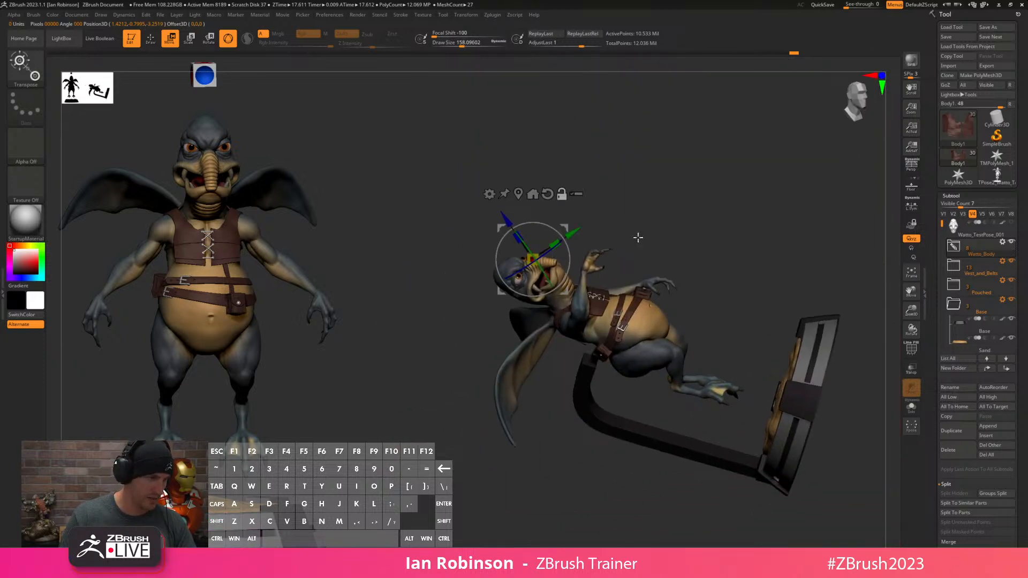
alt+click(641, 324)
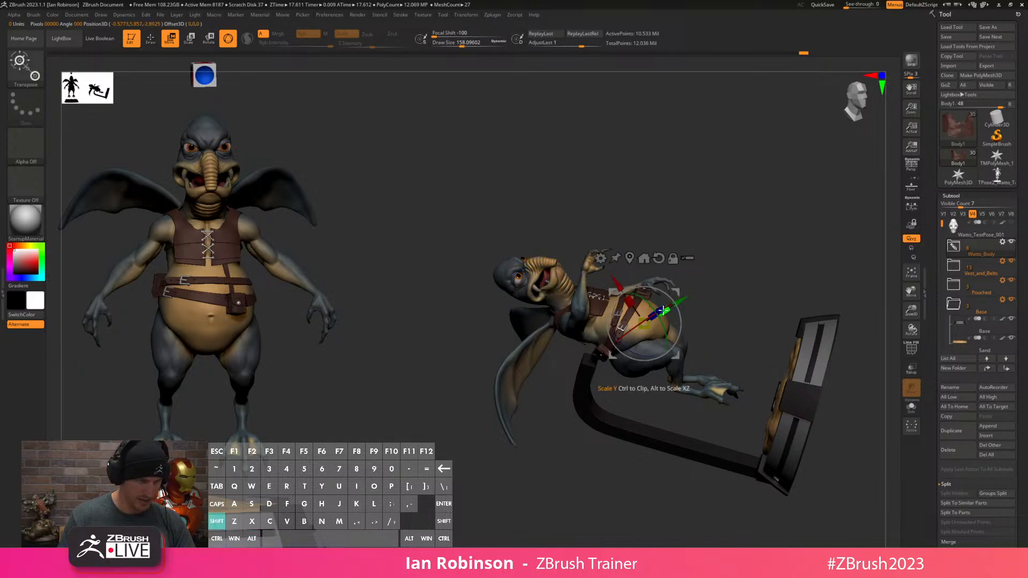
drag(661, 308, 668, 333)
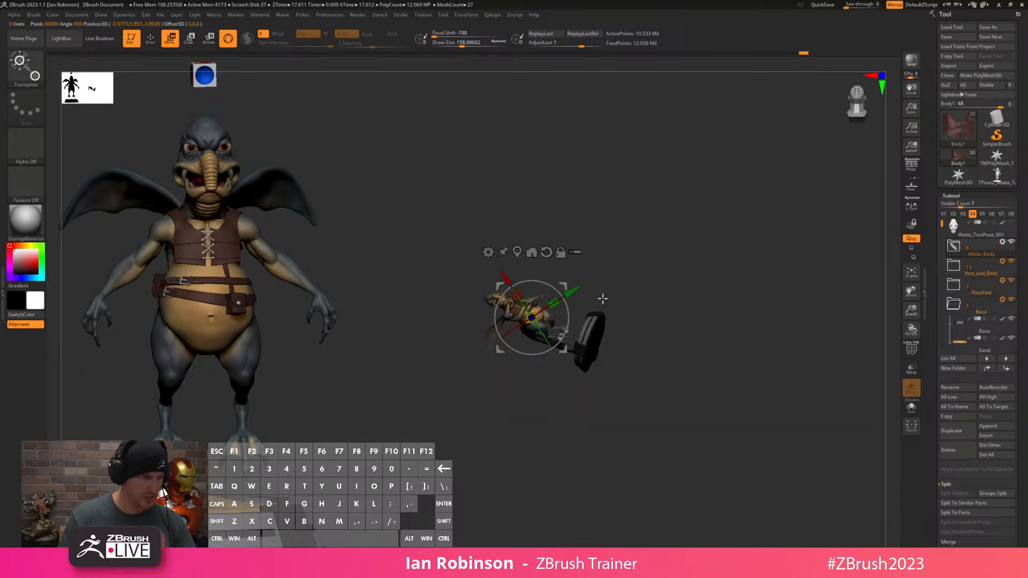
key(f)
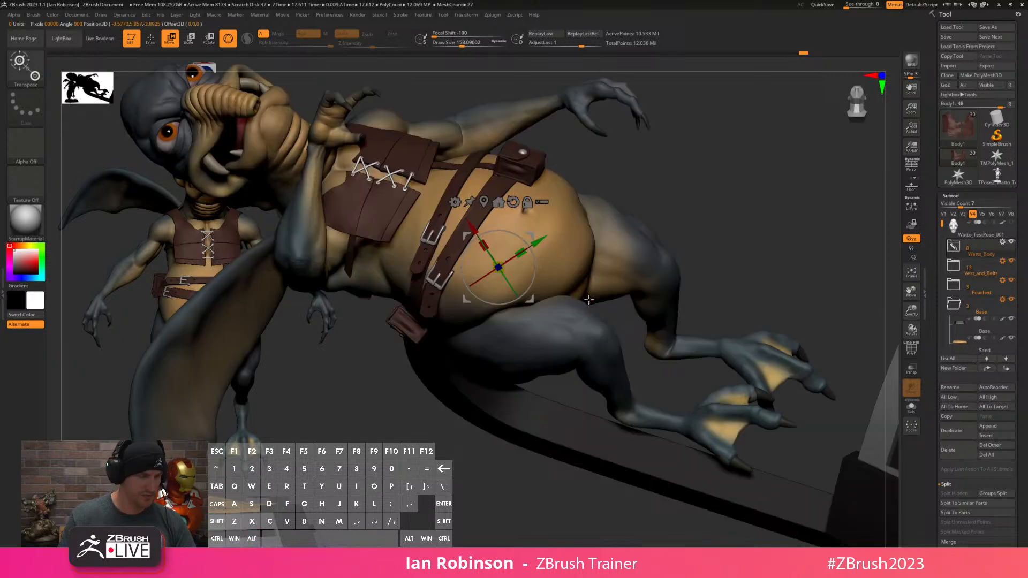
alt+right_drag(528, 284, 649, 350)
alt+right_drag(596, 304, 606, 386)
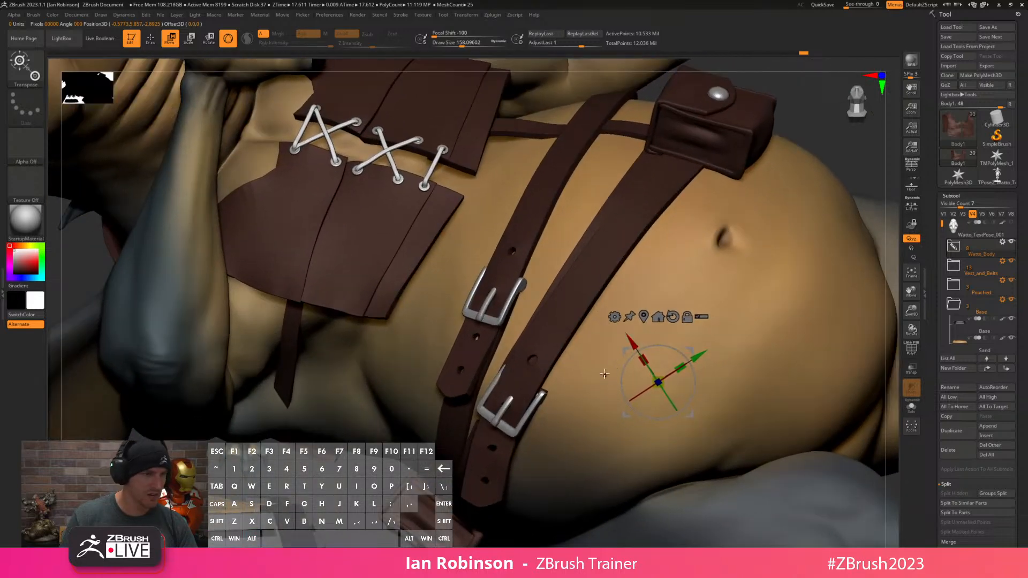
Examine the posed figure from the side, below and behind, around its head, wing and hip.
alt+right_drag(616, 316, 565, 297)
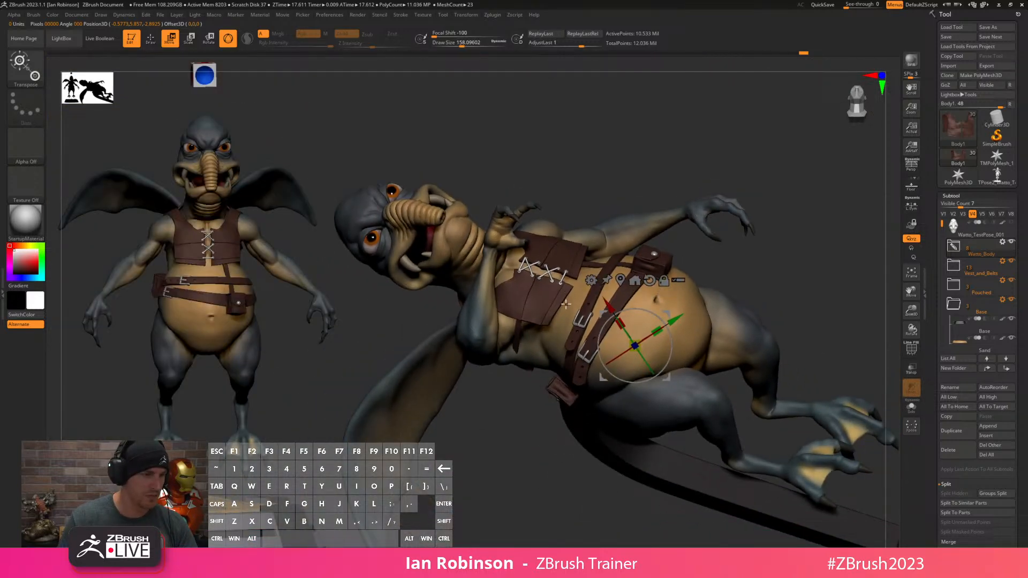
right_drag(633, 219, 609, 258)
alt+click(657, 115)
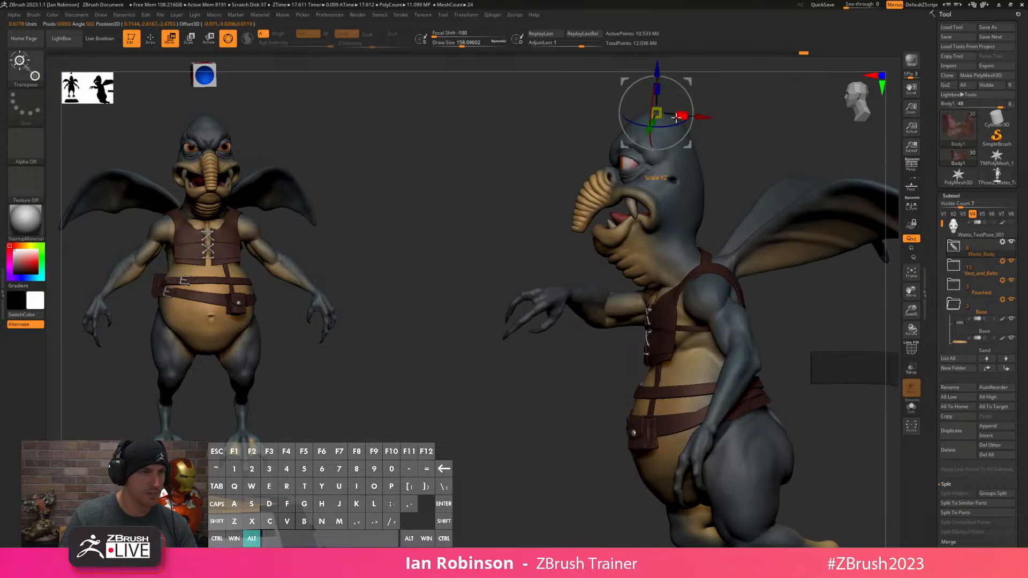
shift+drag(657, 70, 633, 210)
key(ctrl+z)
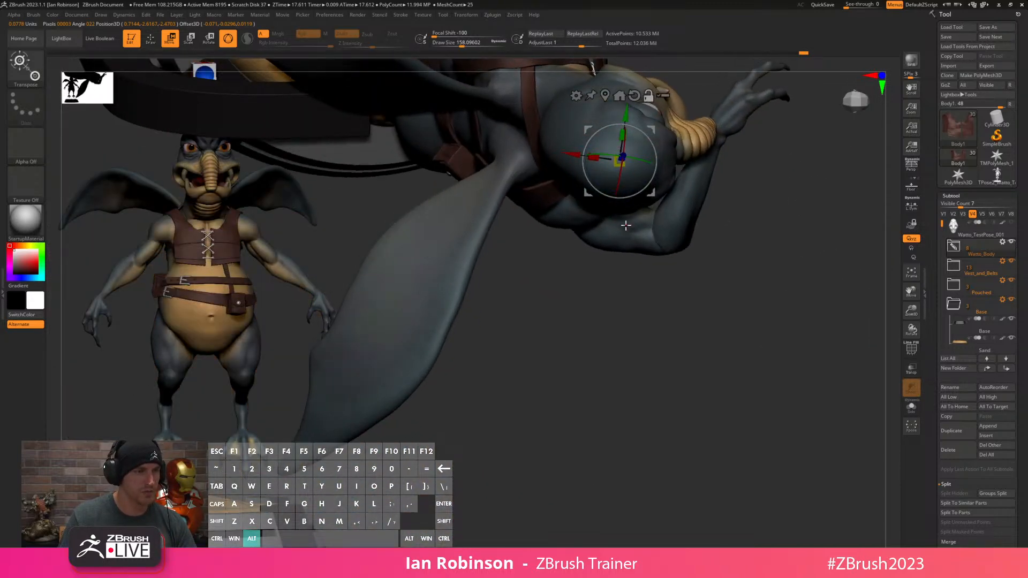
alt+click(484, 230)
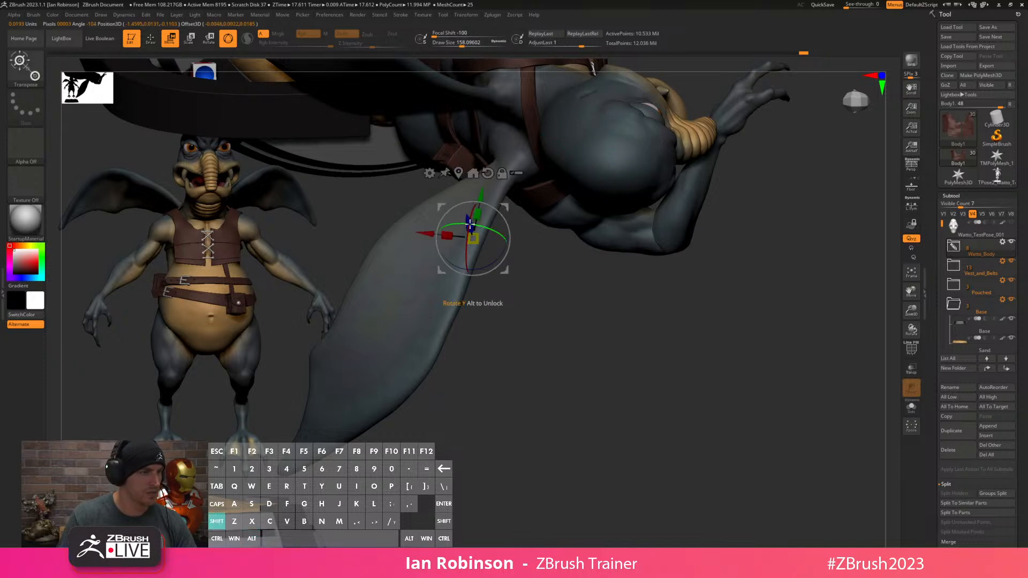
drag(468, 220, 476, 237)
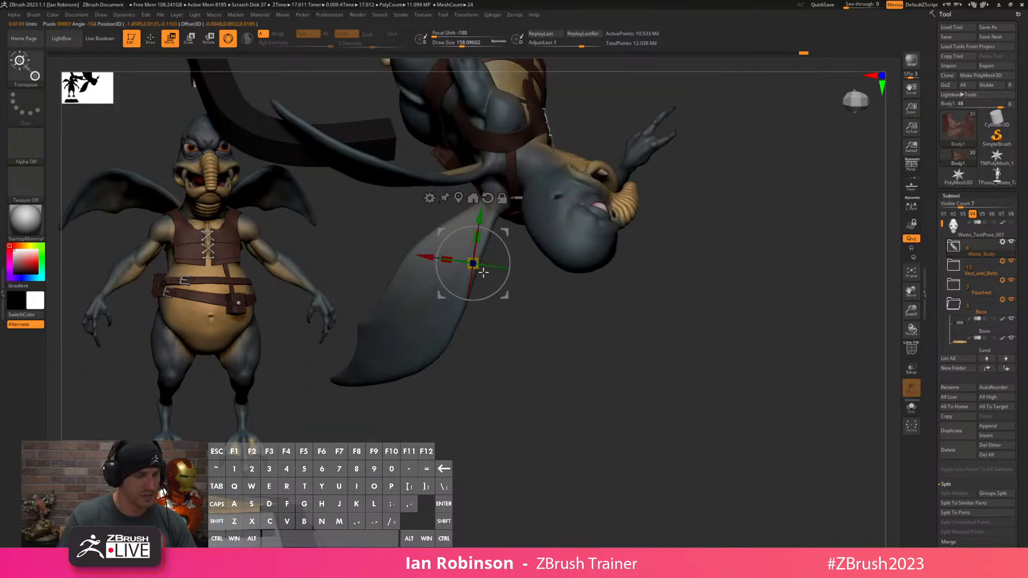
key(ctrl+z)
key(ctrl+z)
key(ctrl+z)
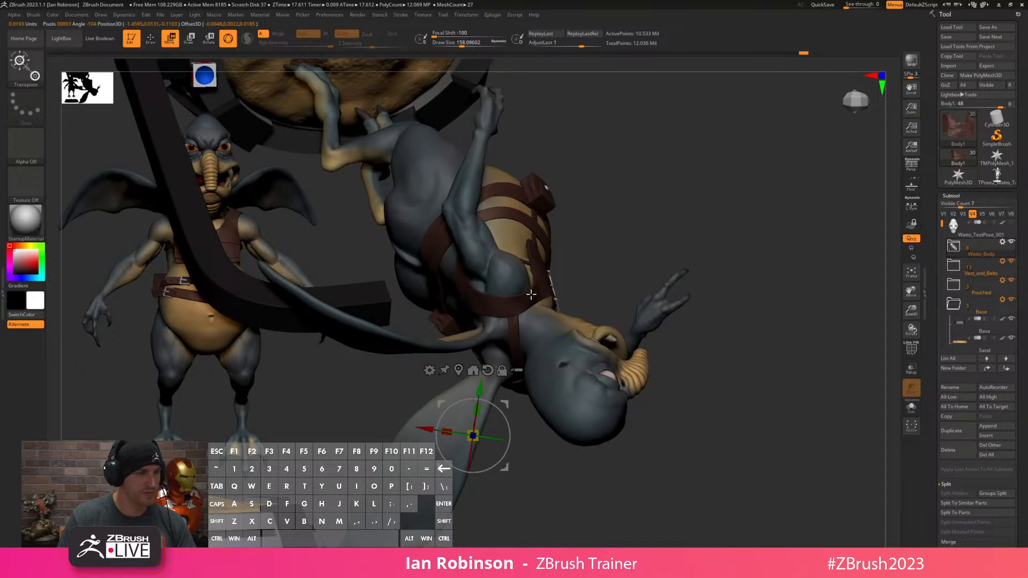
alt+click(426, 167)
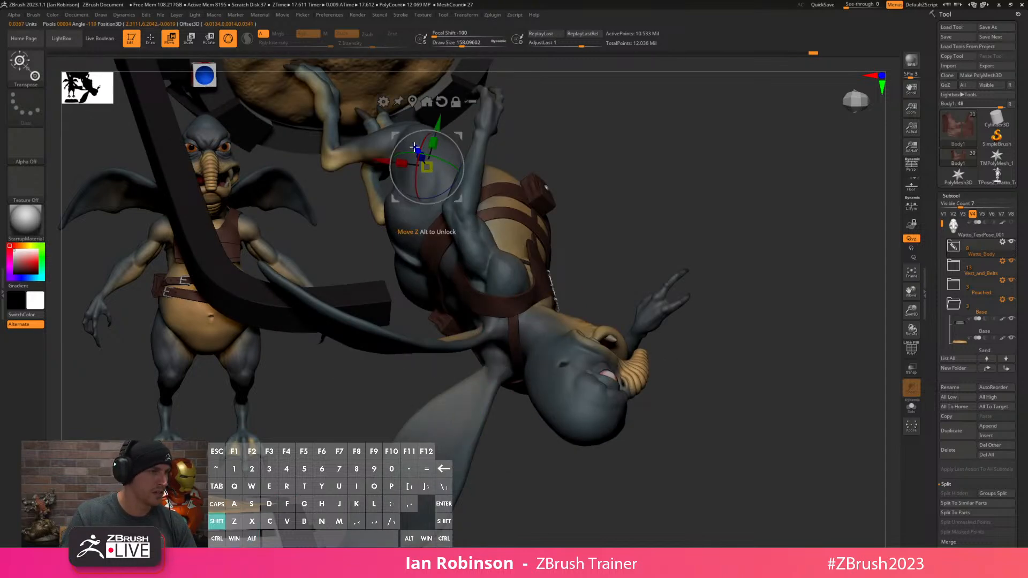
shift+drag(414, 148, 421, 156)
drag(485, 253, 488, 268)
alt+right_drag(550, 290, 714, 333)
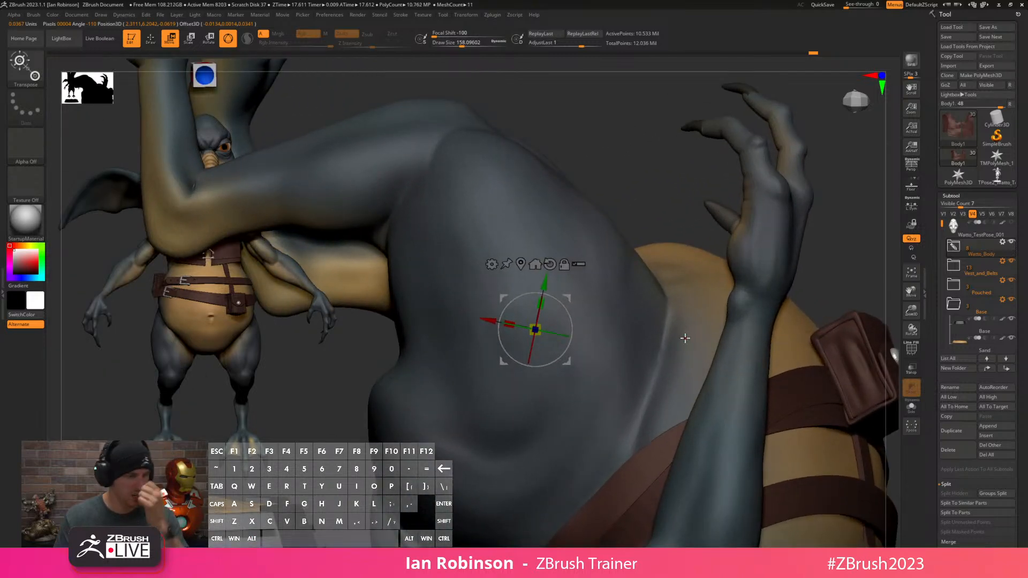
Turn on the polygon wireframe and select the support arm subtool behind the figure.
key(q)
alt+right_drag(642, 330, 474, 262)
mouse_move(773, 287)
alt+right_down()
mouse_move(769, 211)
mouse_move(790, 218)
mouse_move(712, 264)
alt+right_up()
alt+right_drag(570, 294, 543, 242)
key(shift+f)
alt+click(534, 244)
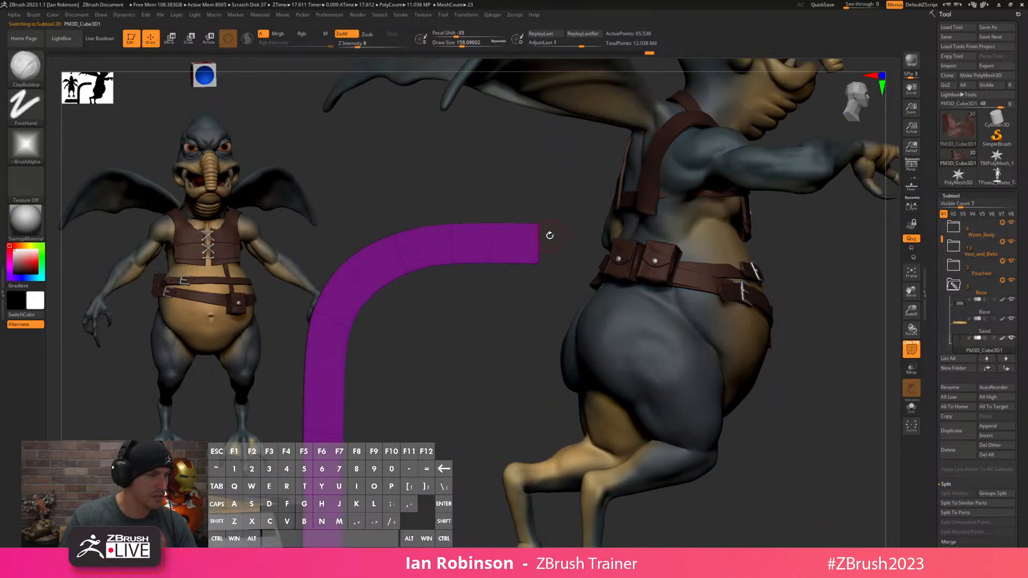
Drop the support arm to its lowest subdivision level and delete its higher levels.
key(shift)
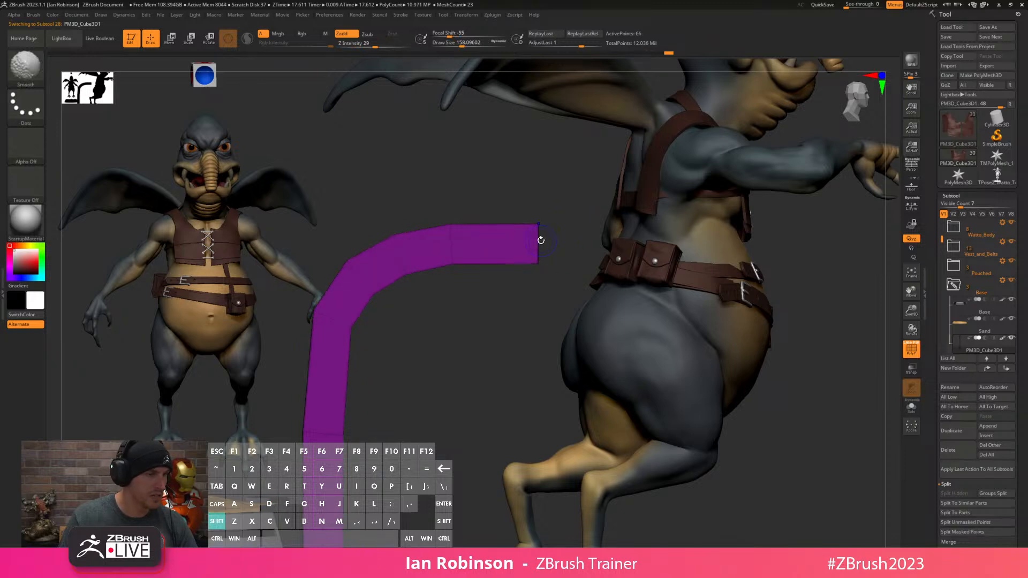
key(d)
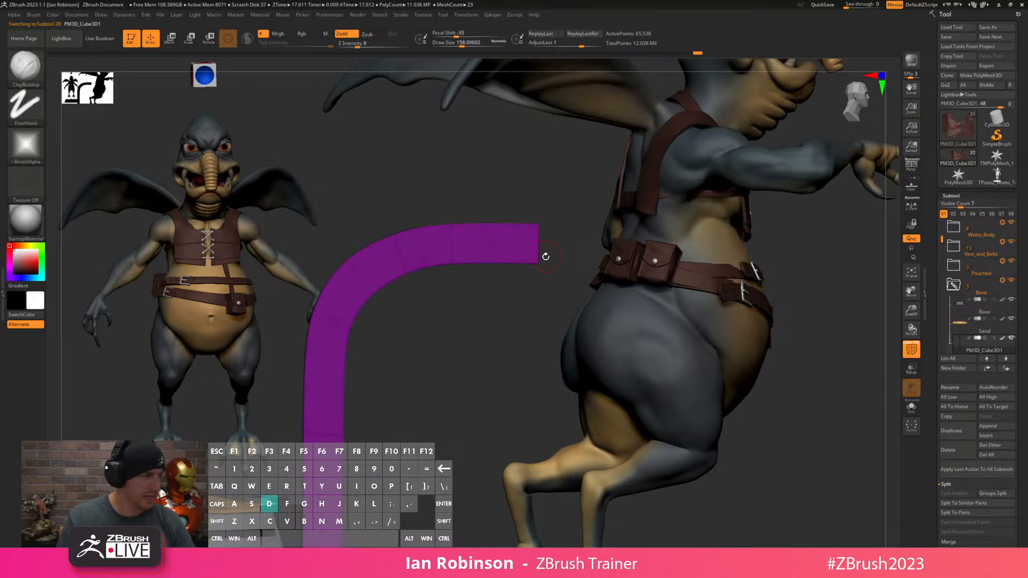
alt+drag(523, 331, 486, 276)
key(shift+d)
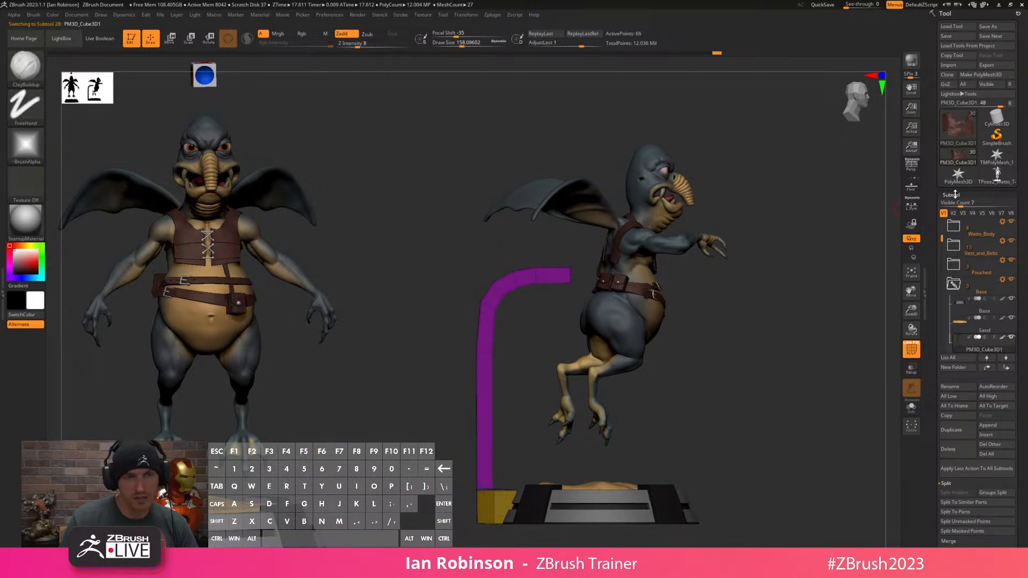
click(955, 195)
click(954, 151)
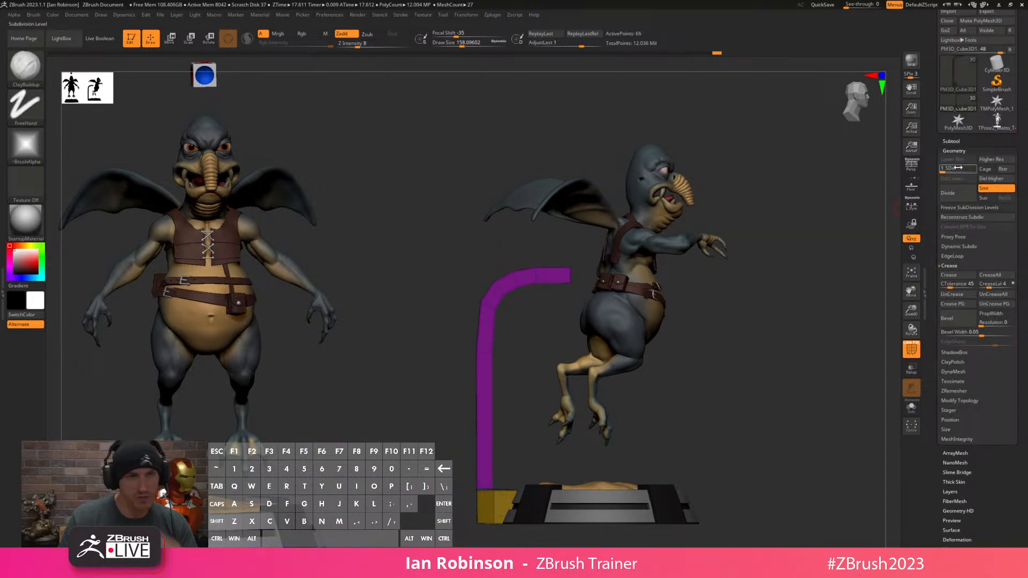
click(987, 181)
Mask the support arm except its free end and move that end horizontally into the figure's back.
scroll(577, 259, up, 5)
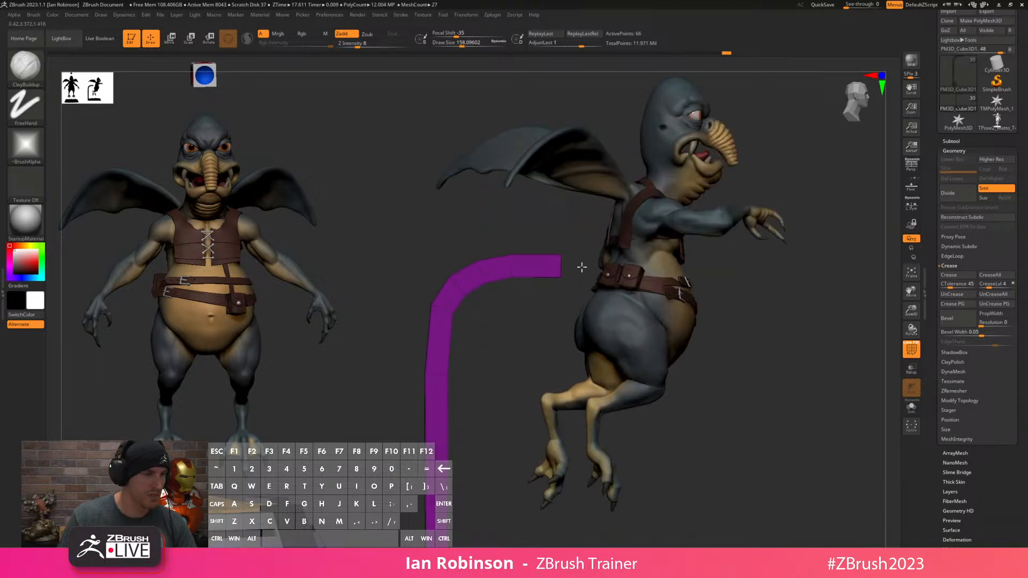
key(ctrl)
mouse_move(557, 223)
ctrl+mouse_down()
mouse_move(523, 317)
mouse_move(546, 214)
mouse_move(563, 225)
ctrl+mouse_up()
key(w)
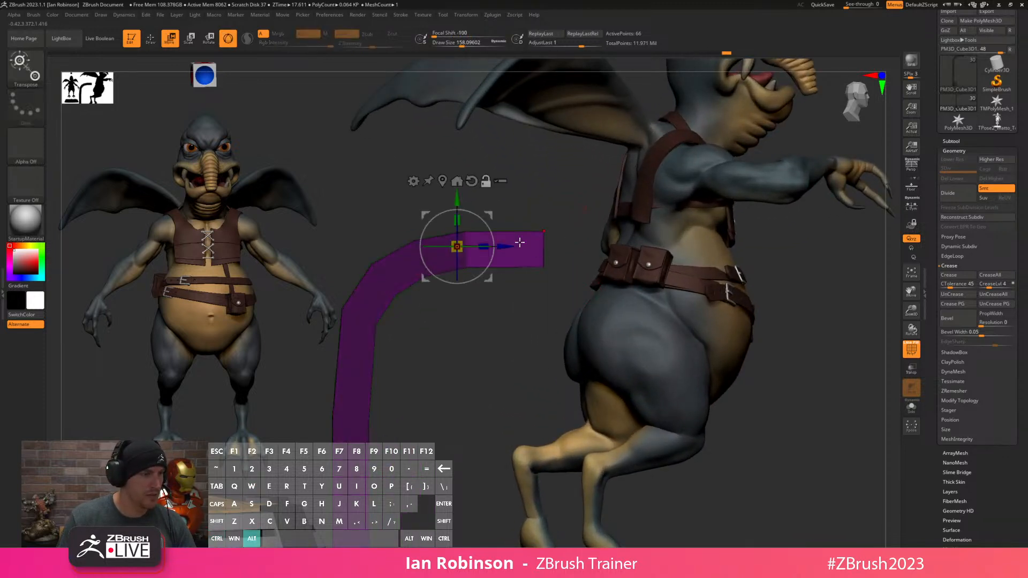
alt+click(443, 181)
drag(591, 258, 658, 257)
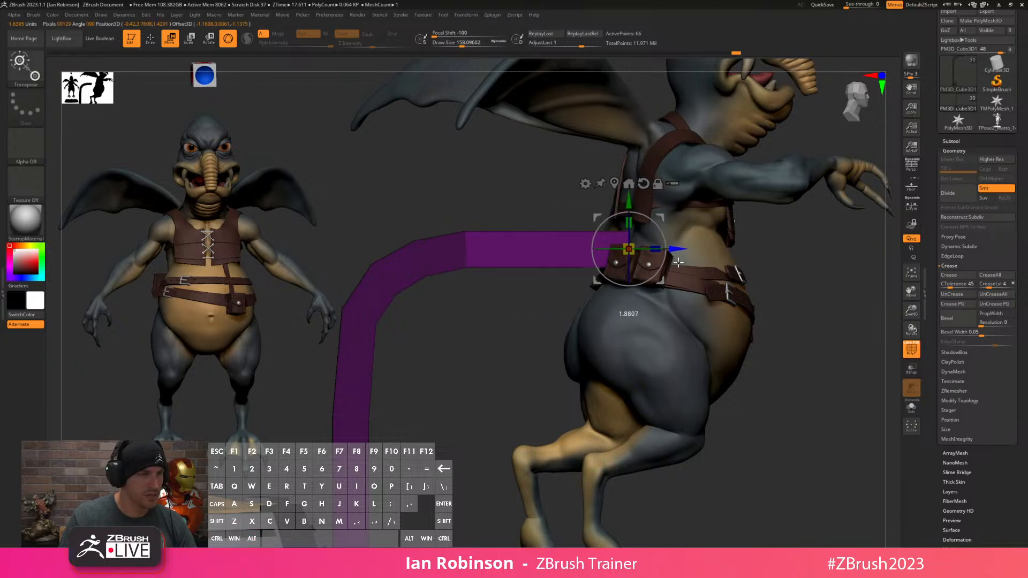
drag(787, 248, 810, 292)
mouse_move(748, 266)
mouse_down()
mouse_move(762, 274)
mouse_move(736, 268)
mouse_up()
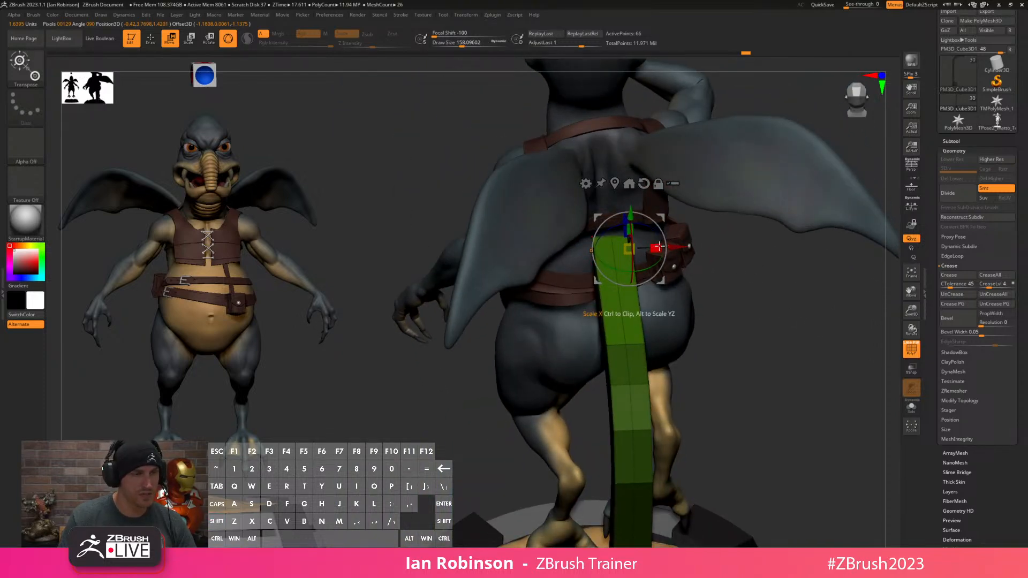
mouse_move(756, 296)
mouse_down()
mouse_move(725, 278)
mouse_move(760, 271)
mouse_move(762, 314)
mouse_move(783, 342)
mouse_up()
Clear the support arm's mask, center the gizmo on the arm and scale it narrower across its width in the rear view.
key(q)
key(w)
shift+drag(759, 307, 771, 271)
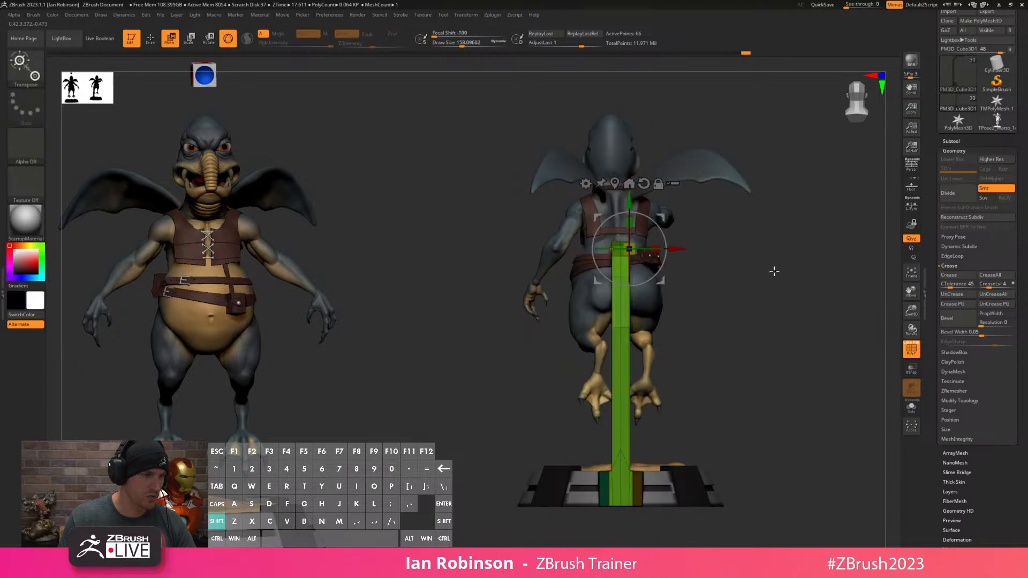
click(616, 184)
alt+drag(707, 257, 723, 362)
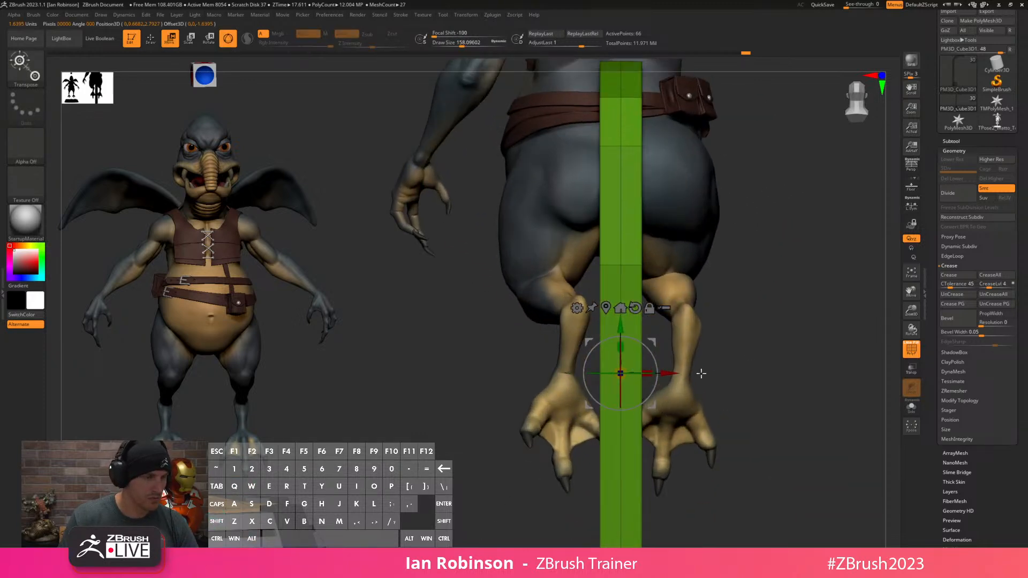
drag(648, 374, 599, 366)
key(q)
alt+drag(771, 348, 814, 276)
mouse_move(814, 284)
mouse_down()
mouse_move(782, 364)
mouse_move(792, 354)
mouse_move(790, 258)
mouse_up()
alt+drag(790, 258, 785, 299)
Select Body1, center the gizmo on it and enable transforming multiple subtools with only the figure's subtools included, leaving out base and arm.
key(w)
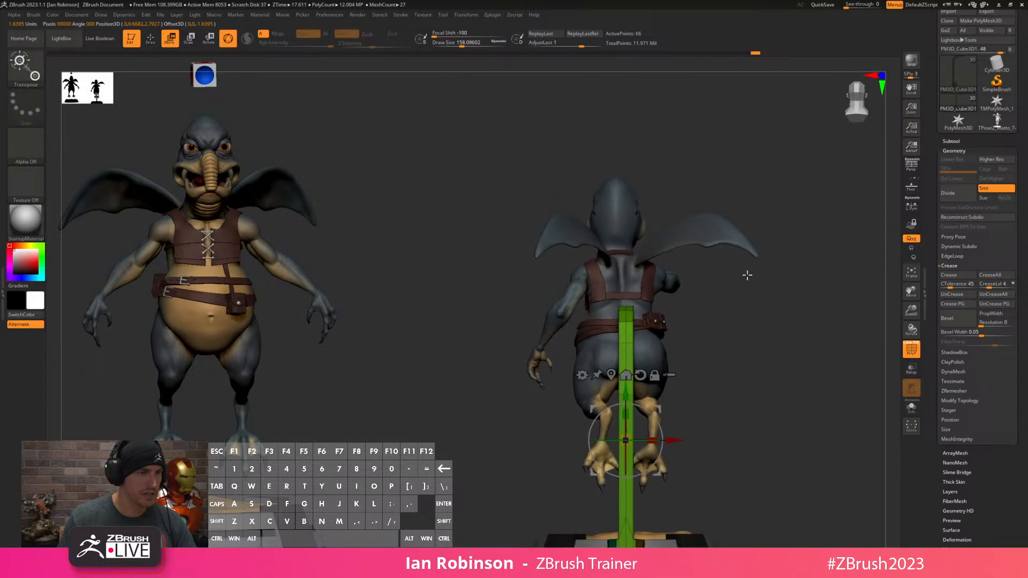
alt+click(623, 278)
alt+click(591, 301)
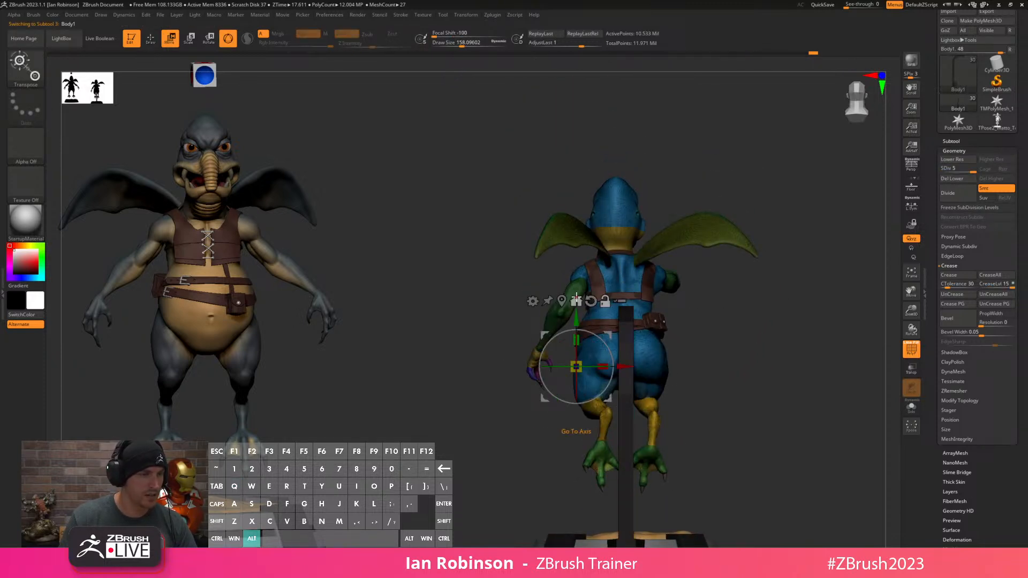
alt+click(562, 301)
click(685, 265)
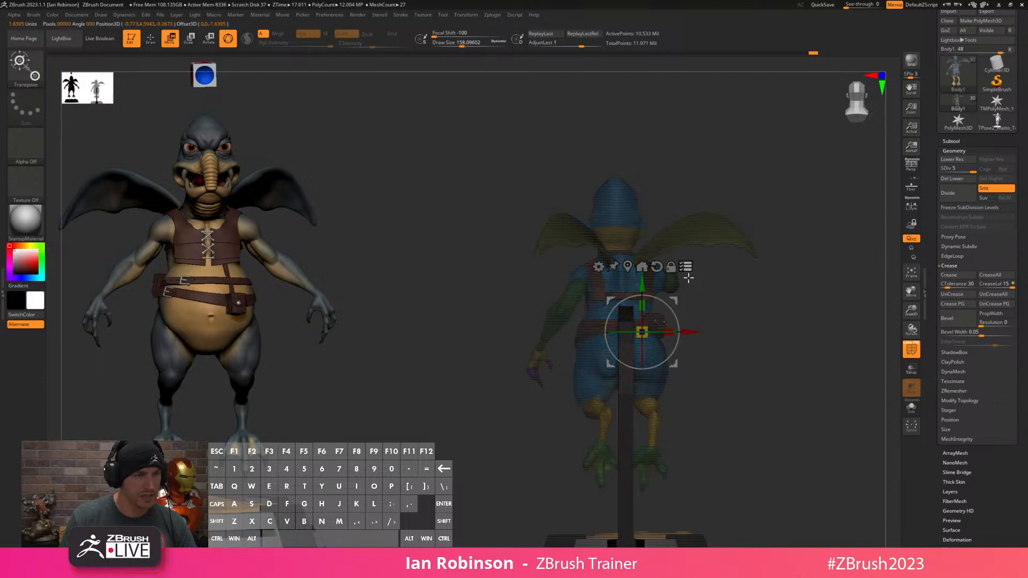
mouse_move(771, 294)
shift+mouse_down()
mouse_move(821, 333)
mouse_move(792, 283)
mouse_move(771, 272)
shift+mouse_up()
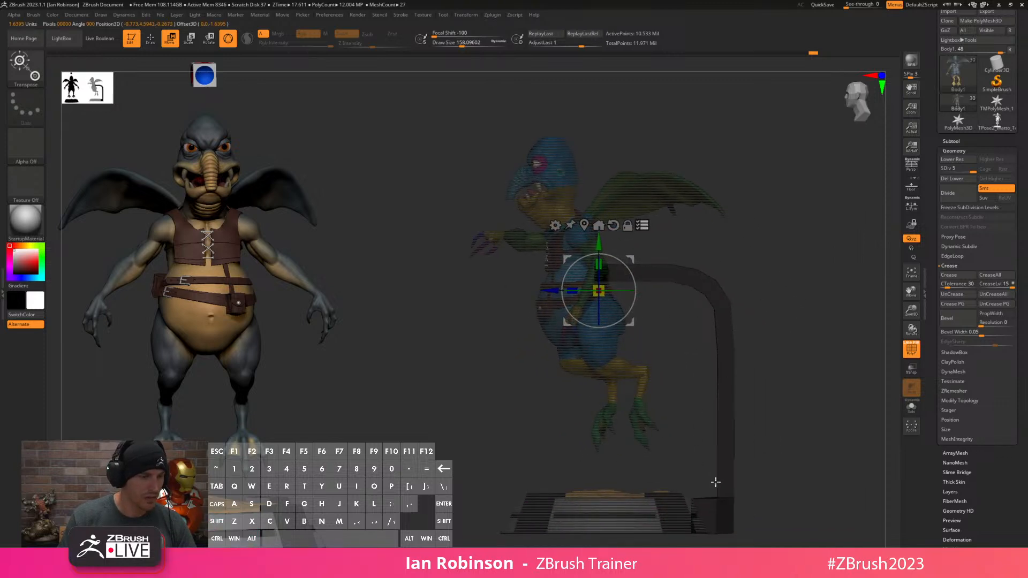
ctrl+shift+drag(780, 466, 473, 547)
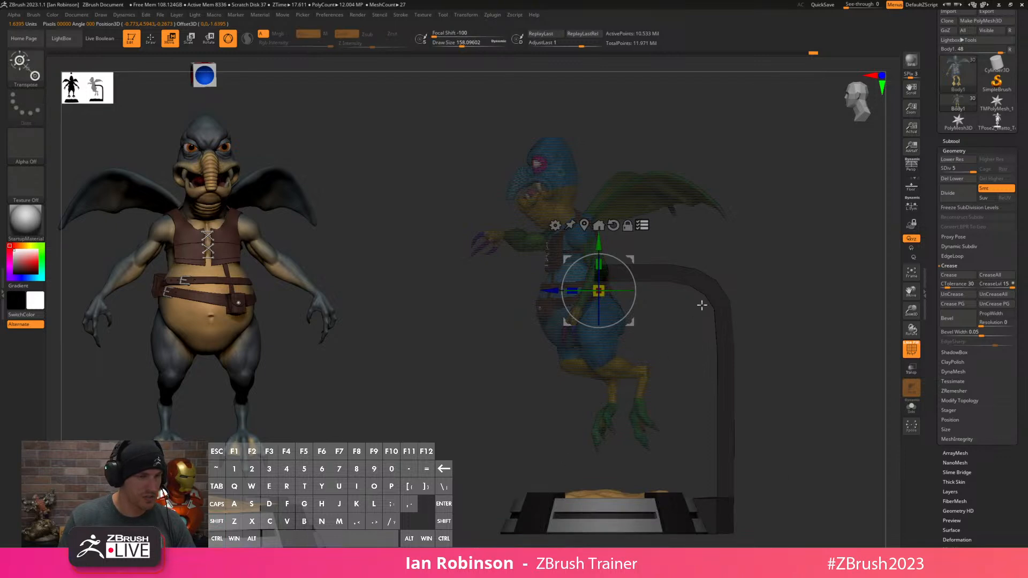
ctrl+shift+drag(763, 297, 769, 280)
Rotate the figure's subtools together in the rear view and check their fit against the support arm.
mouse_move(779, 230)
alt+mouse_down()
mouse_move(790, 228)
mouse_move(794, 251)
alt+mouse_up()
mouse_move(798, 247)
mouse_down()
mouse_move(765, 241)
mouse_move(728, 257)
mouse_move(718, 287)
mouse_up()
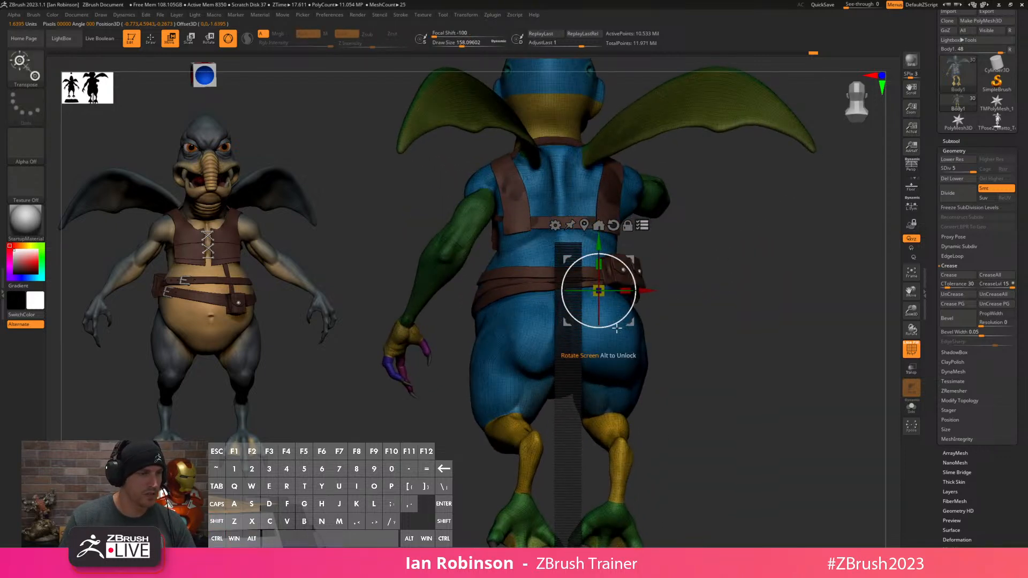
drag(630, 322, 645, 332)
key(q)
alt+drag(741, 314, 750, 278)
mouse_move(766, 300)
mouse_down()
mouse_move(673, 313)
mouse_move(719, 262)
mouse_up()
drag(768, 284, 829, 312)
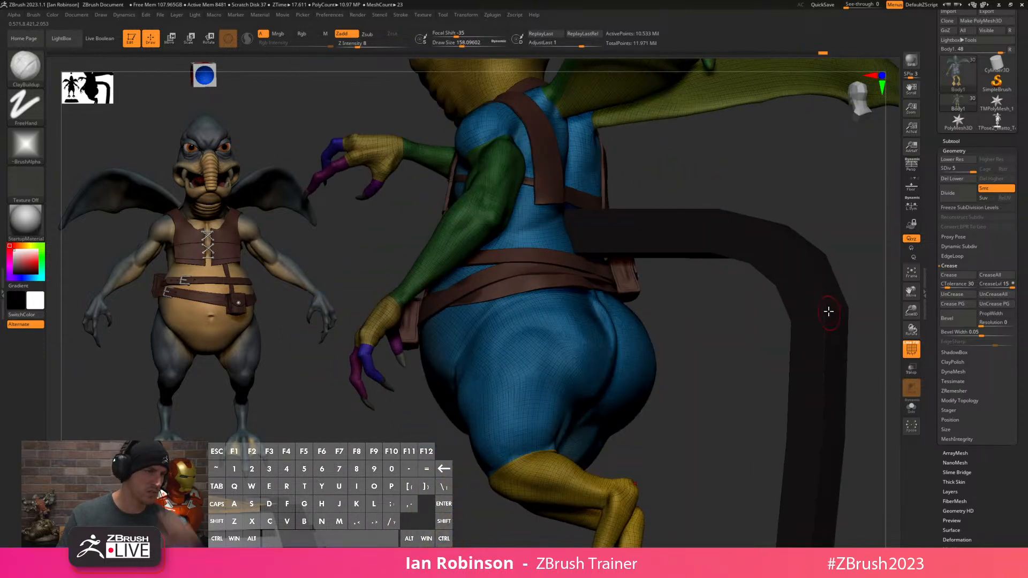
Isolate the Body1 subtool without its polygon wireframe and save the tool to disk.
drag(707, 351, 691, 401)
key(shift+f)
click(912, 407)
drag(777, 369, 793, 276)
scroll(991, 59, up, 3)
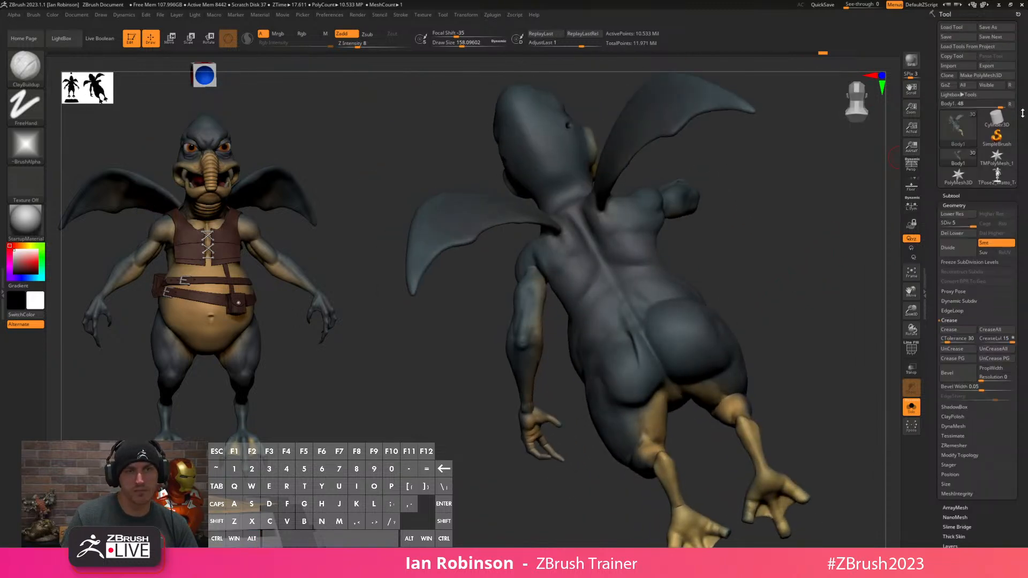
click(989, 39)
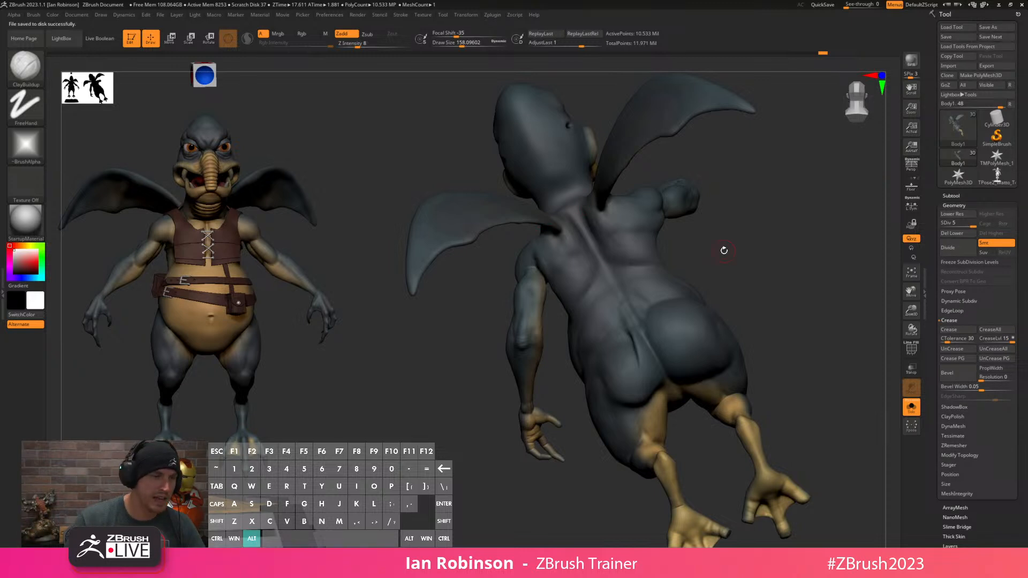
Drop the body to subdivision level 1 and smooth the crease above the left buttock with a larger brush.
scroll(730, 323, up, 5)
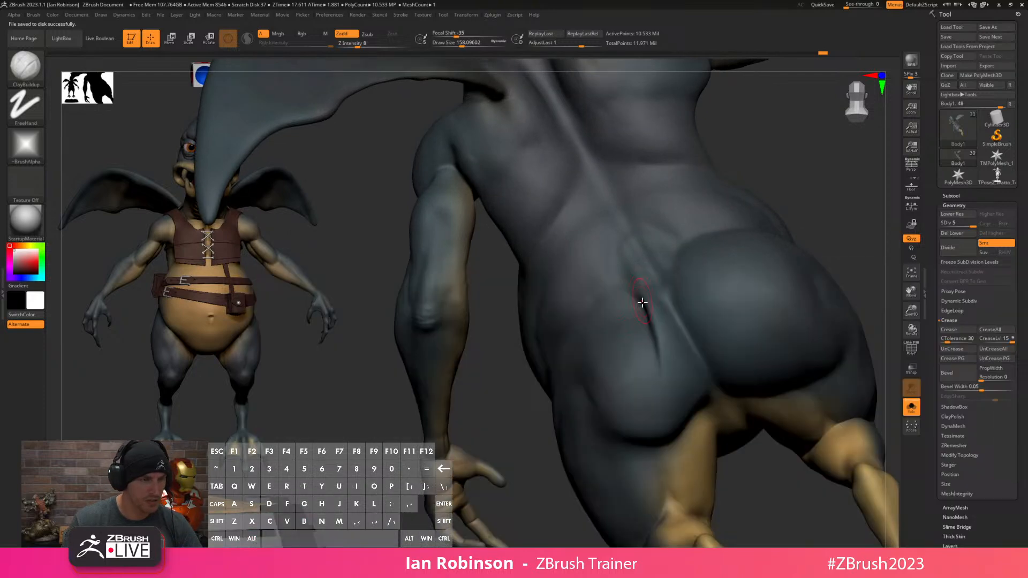
key(shift+d)
key(shift+d)
key(shift+d)
key(shift+d)
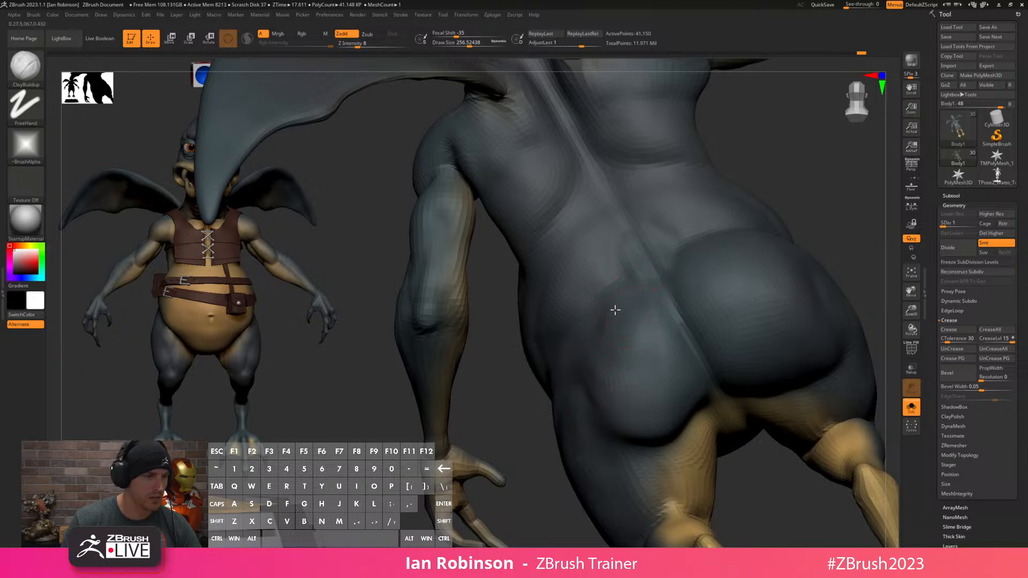
key(s)
drag(634, 352, 639, 351)
right_drag(629, 349, 647, 333)
drag(576, 351, 511, 385)
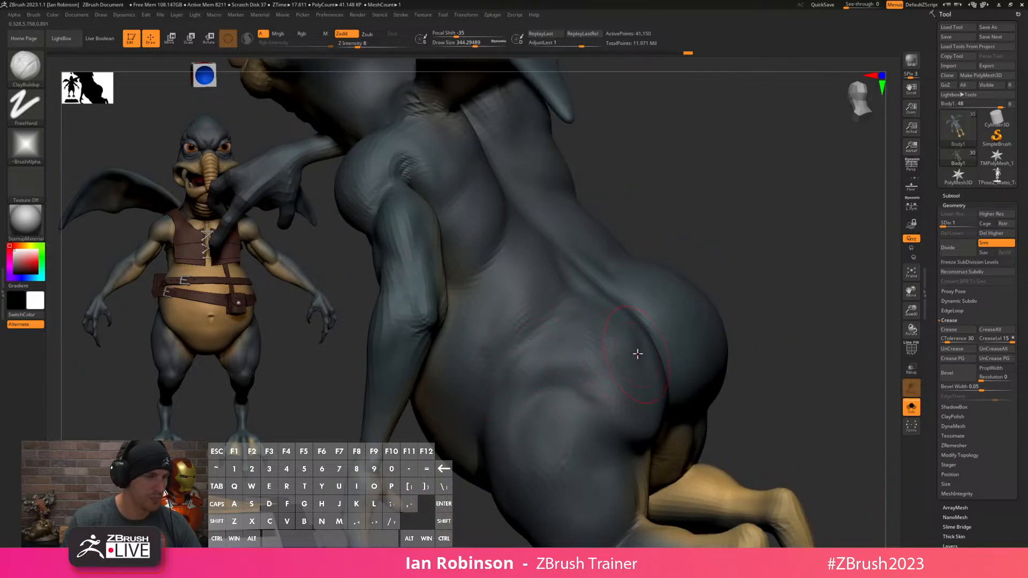
Raise the body to subdivision level 4 and choose the Move brush with a draw size of about 393.
key(ctrl+d)
right_drag(735, 283, 689, 279)
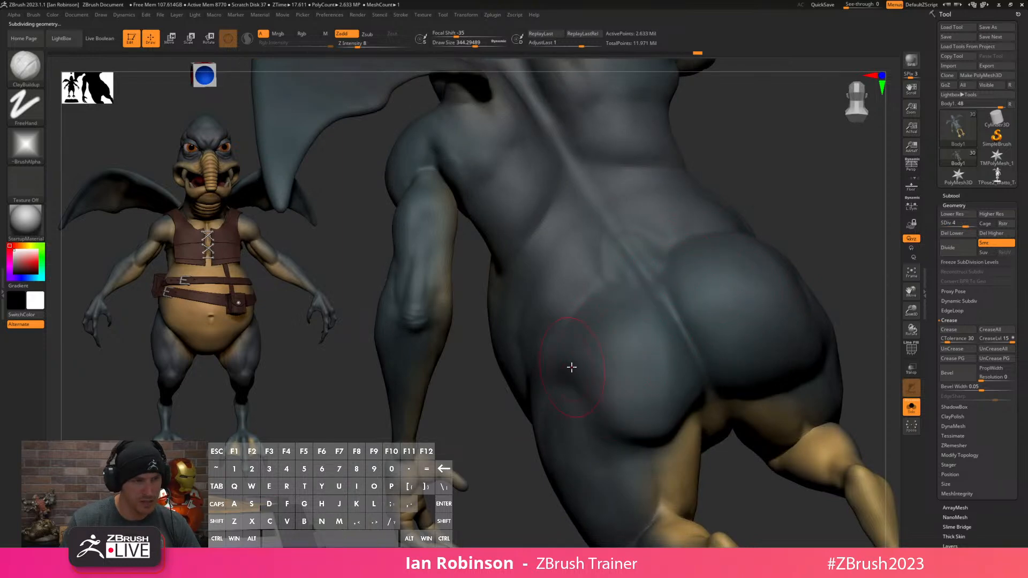
right_drag(669, 413, 661, 388)
key(b)
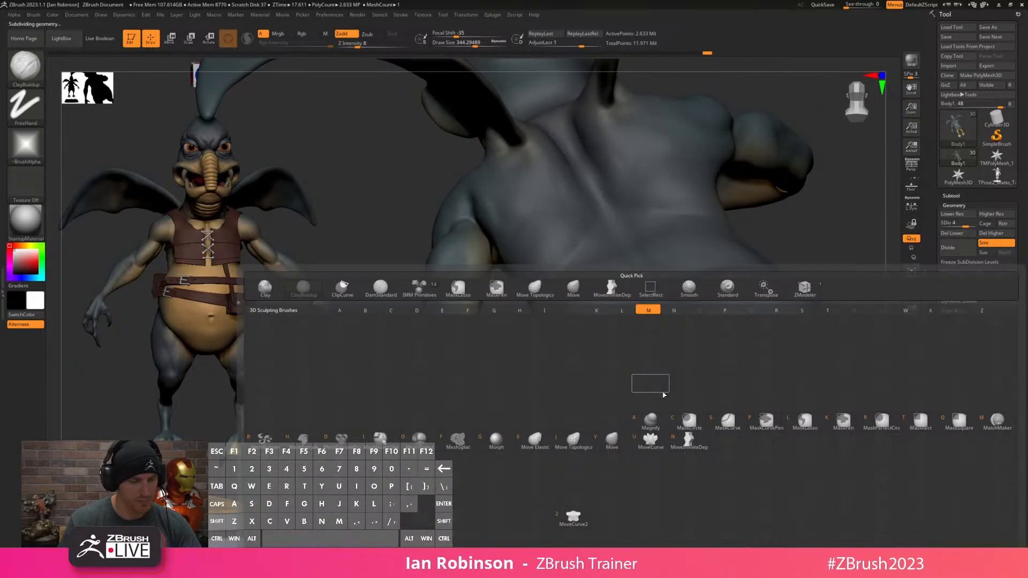
key(m)
key(v)
alt+right_drag(682, 337, 670, 311)
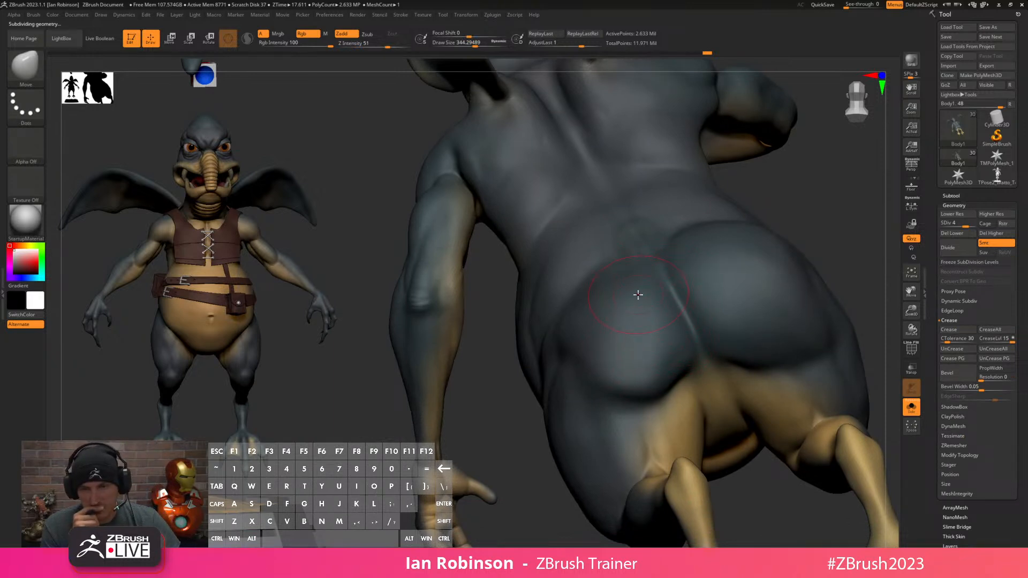
right_drag(636, 374, 656, 389)
key(s)
drag(650, 382, 634, 377)
Exit solo mode to show the whole character and stand, and turn on the polygroup colour display.
alt+right_drag(653, 364, 791, 261)
key(w)
right_drag(737, 290, 746, 296)
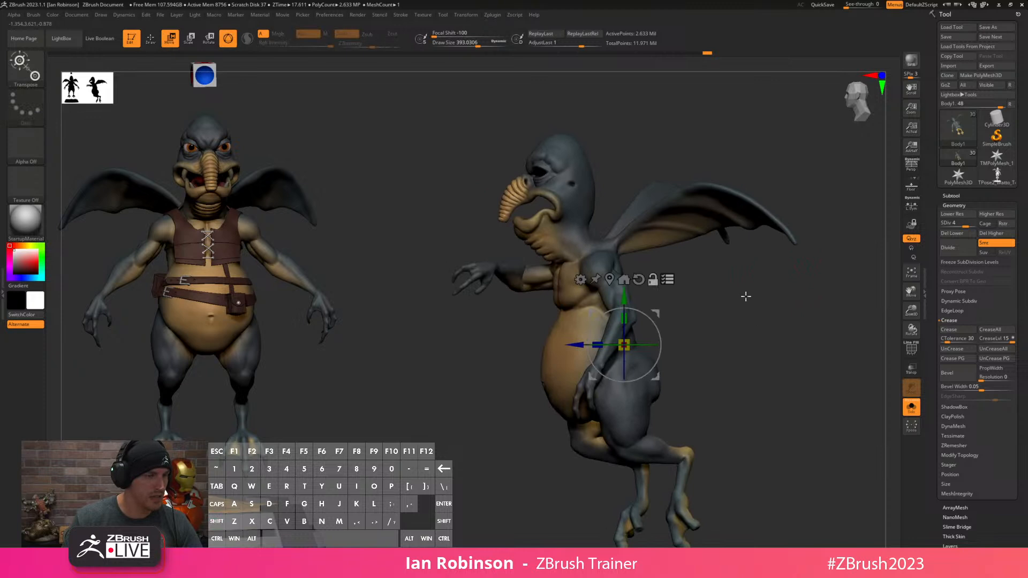
click(911, 412)
mouse_move(805, 272)
alt+right_down()
mouse_move(780, 305)
mouse_move(792, 299)
alt+right_up()
click(670, 281)
key(q)
key(shift+f)
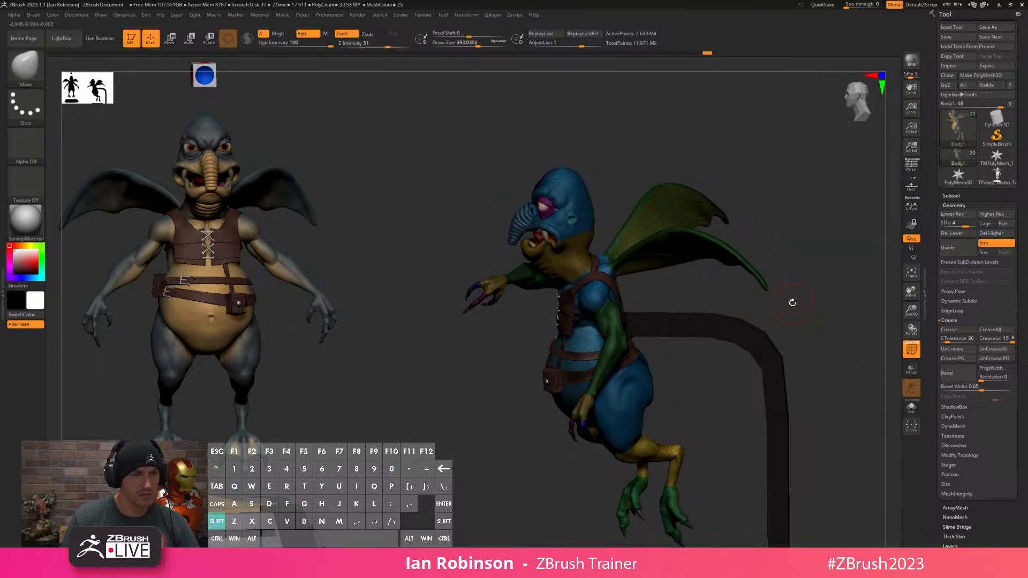
Select all of the figure's subtools for a joint transform, leaving the stand and support arm unselected.
key(w)
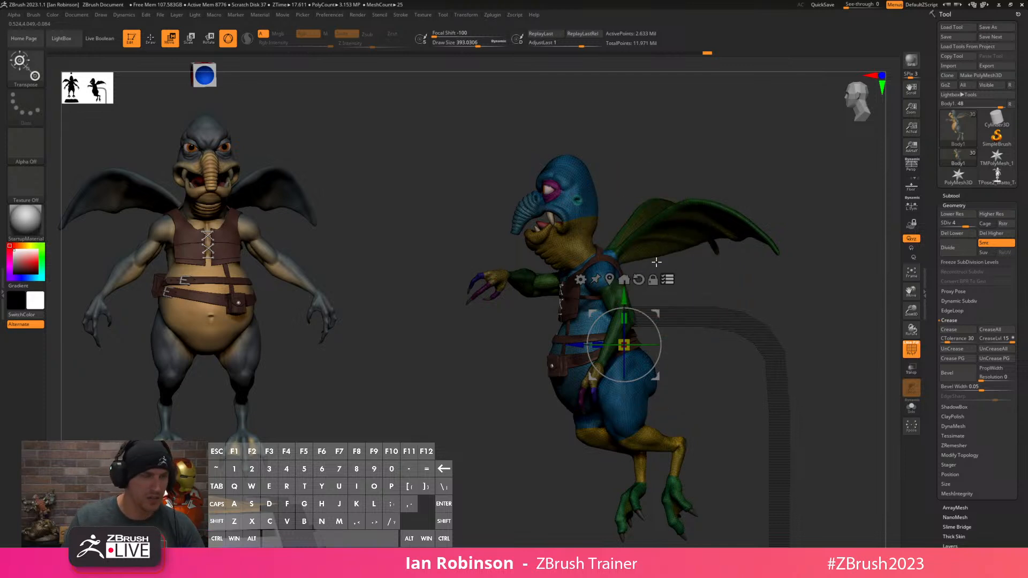
key(ctrl+z)
key(ctrl+z)
key(ctrl+shift)
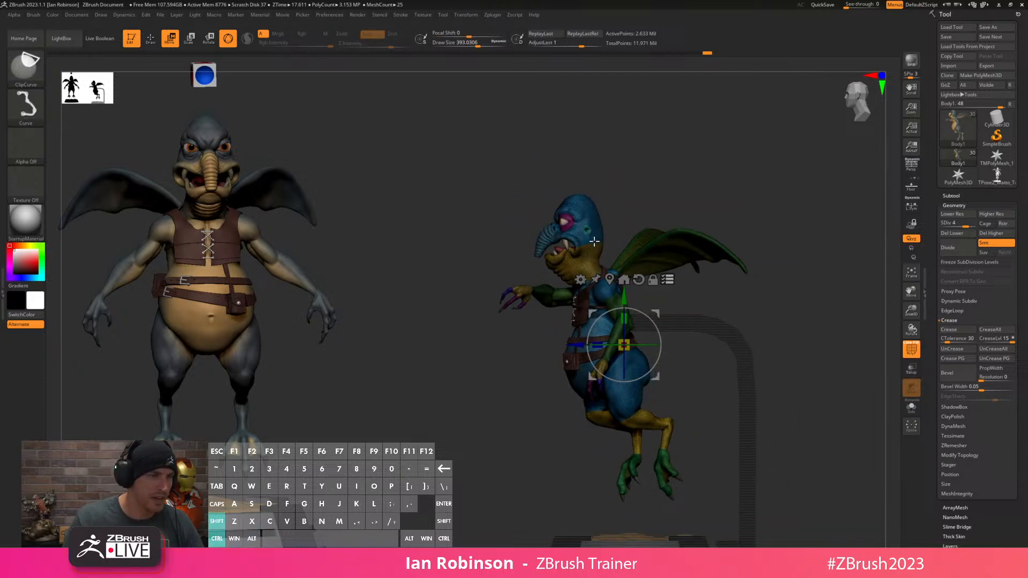
ctrl+shift+click(599, 255)
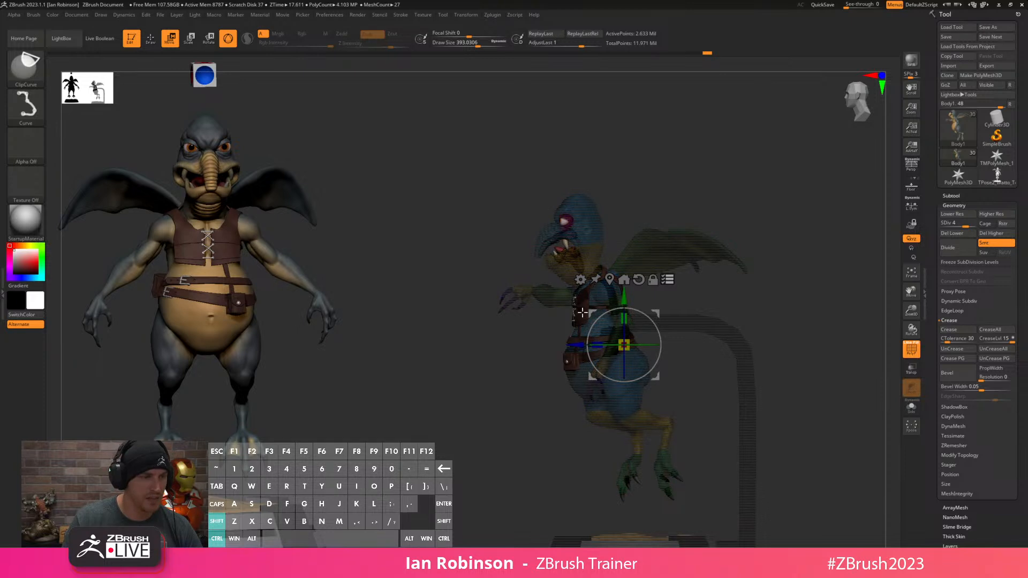
ctrl+shift+drag(444, 167, 799, 513)
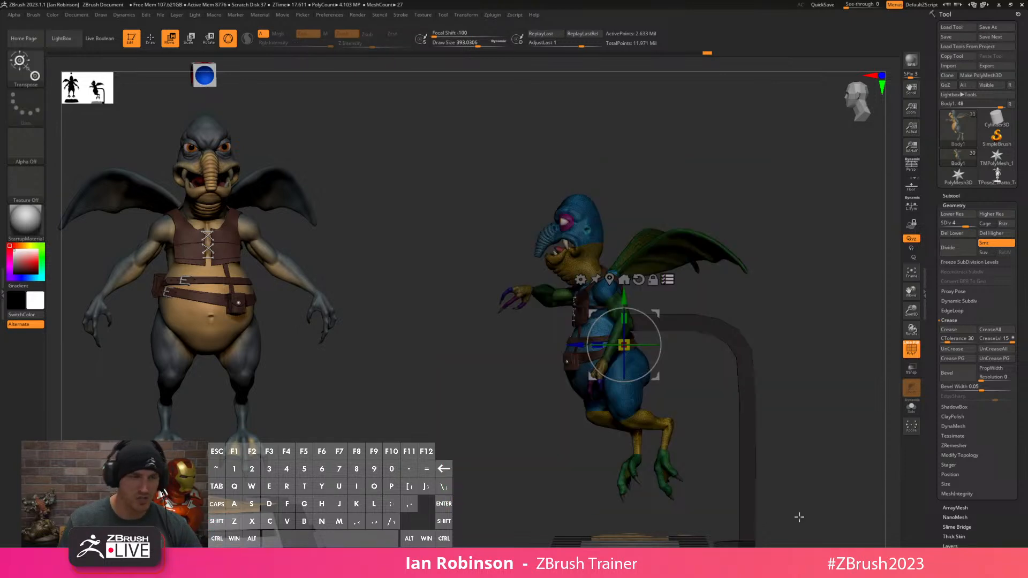
key(ctrl+shift)
mouse_move(792, 358)
ctrl+shift+mouse_down()
mouse_move(723, 432)
mouse_move(779, 424)
mouse_move(803, 360)
mouse_move(803, 375)
mouse_move(792, 372)
ctrl+shift+mouse_up()
key(ctrl+shift)
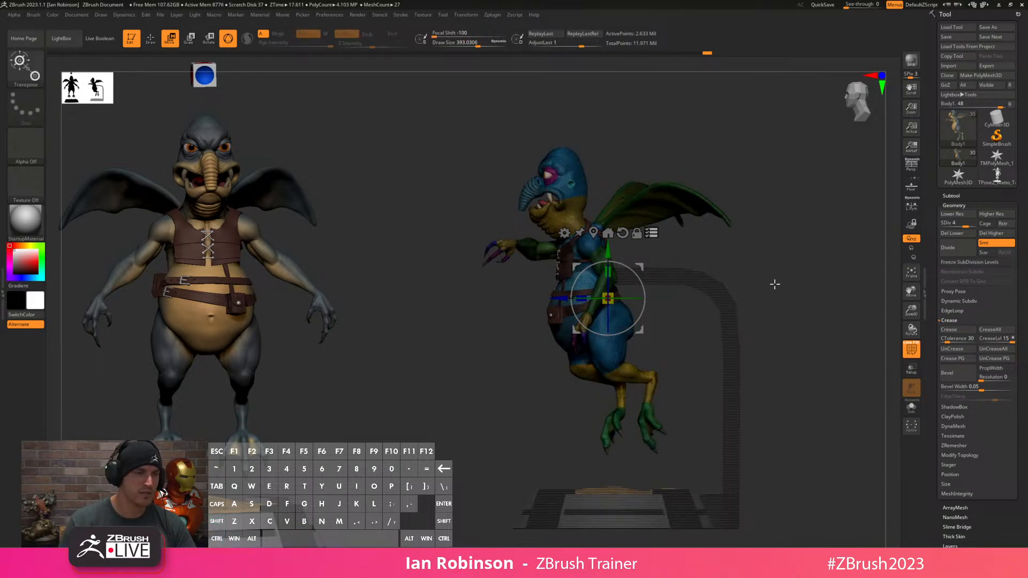
Try moving all the selected figure subtools together off the stand and undo the move.
key(alt)
alt+drag(706, 255, 702, 351)
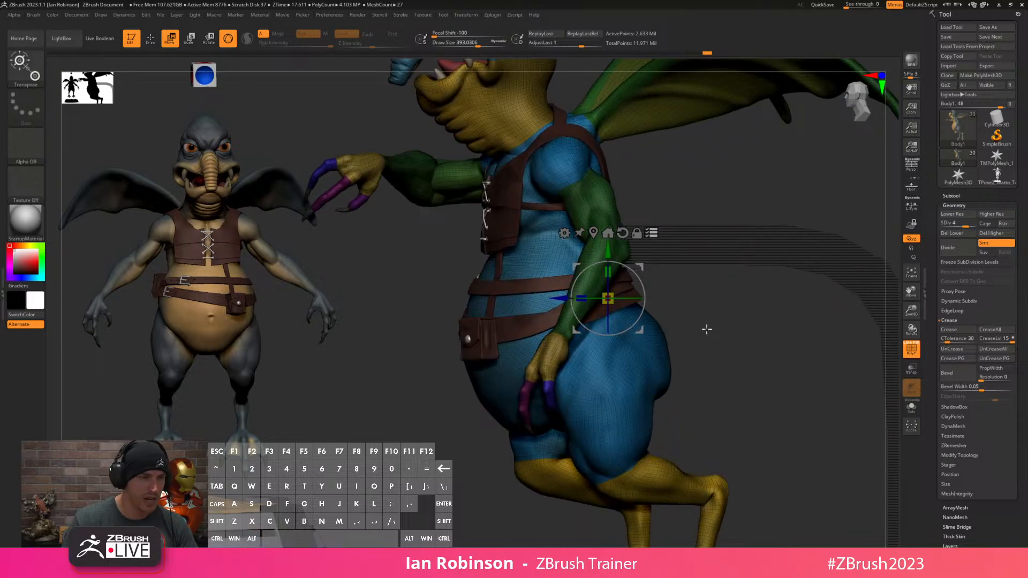
right_drag(653, 320, 829, 294)
right_drag(556, 291, 60, 374)
right_drag(830, 340, 761, 326)
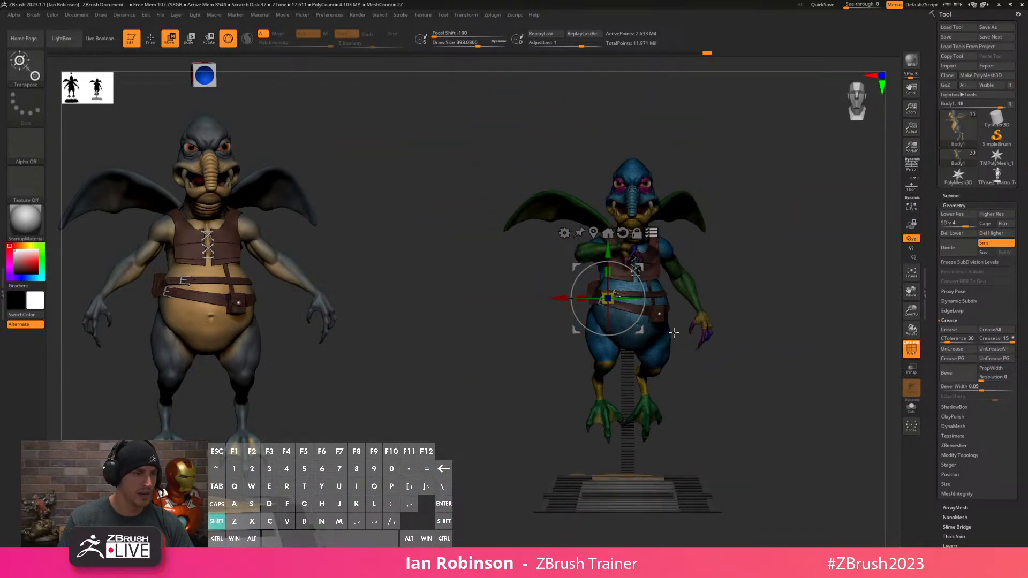
drag(606, 297, 217, 202)
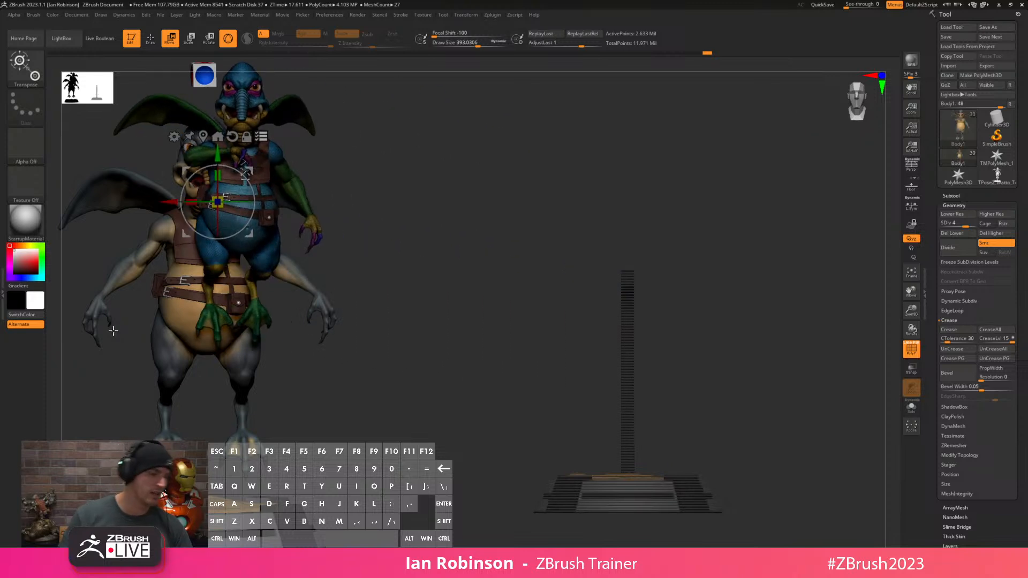
key(ctrl+z)
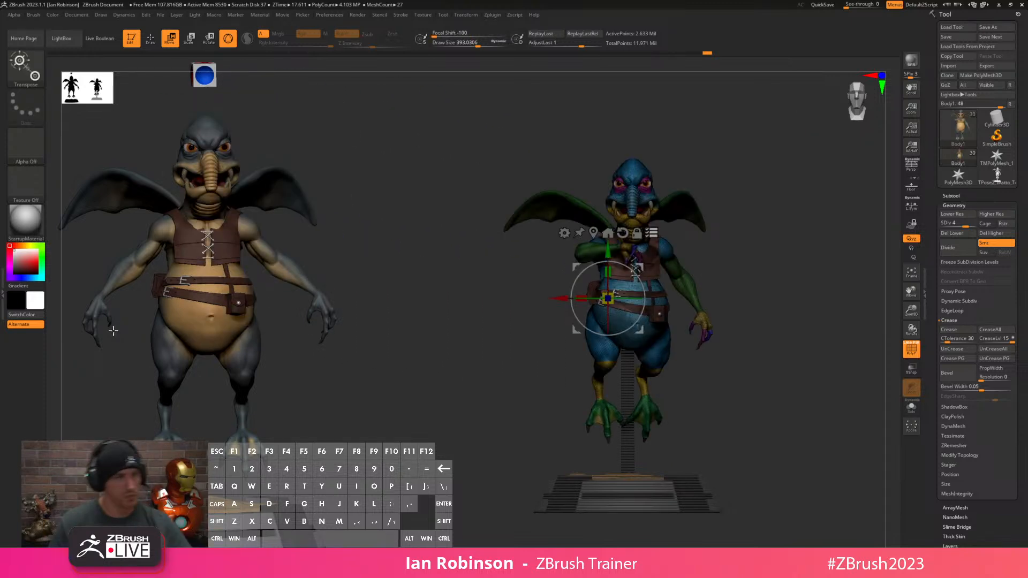
Turn off the polygroup display and the multi-subtool transform mode, and return to Draw mode.
key(shift+f)
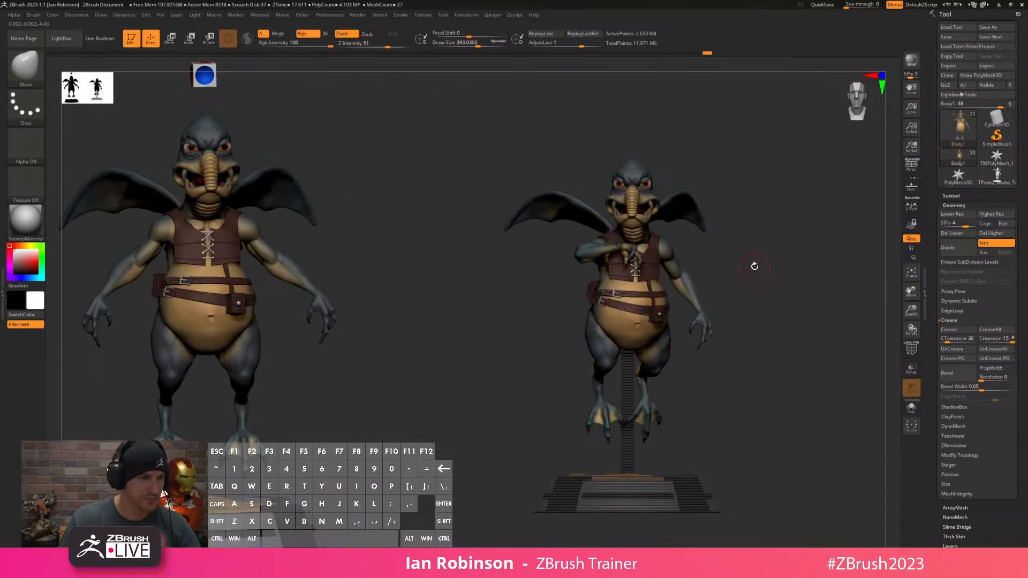
click(652, 233)
key(q)
mouse_move(808, 246)
alt+mouse_down()
mouse_move(819, 300)
mouse_move(806, 301)
mouse_move(784, 361)
mouse_move(805, 230)
mouse_move(815, 241)
mouse_move(787, 179)
mouse_move(757, 294)
alt+mouse_up()
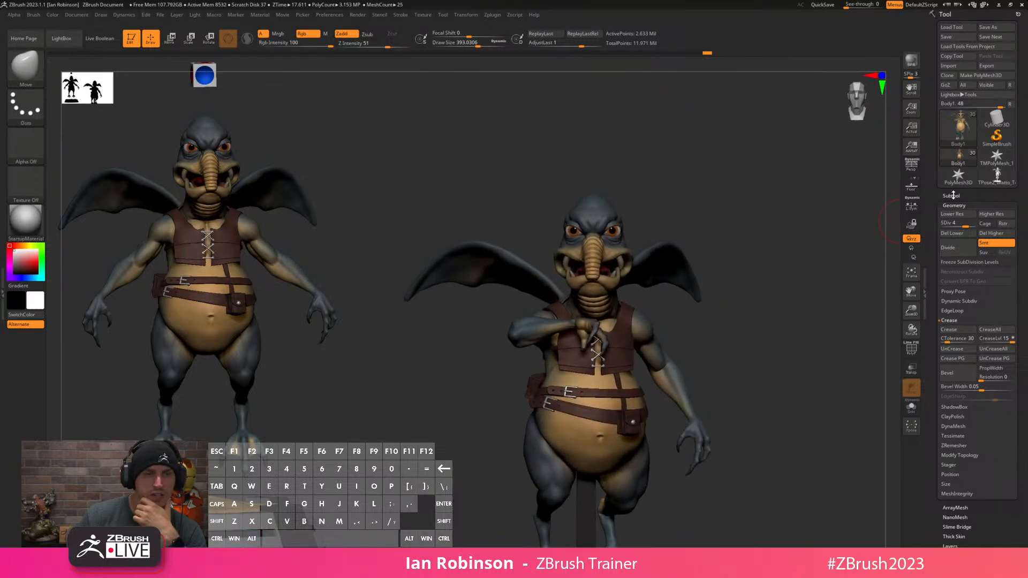
Make the Die folder visible in the subtool list and bring its two cubes above the head into close view.
click(951, 196)
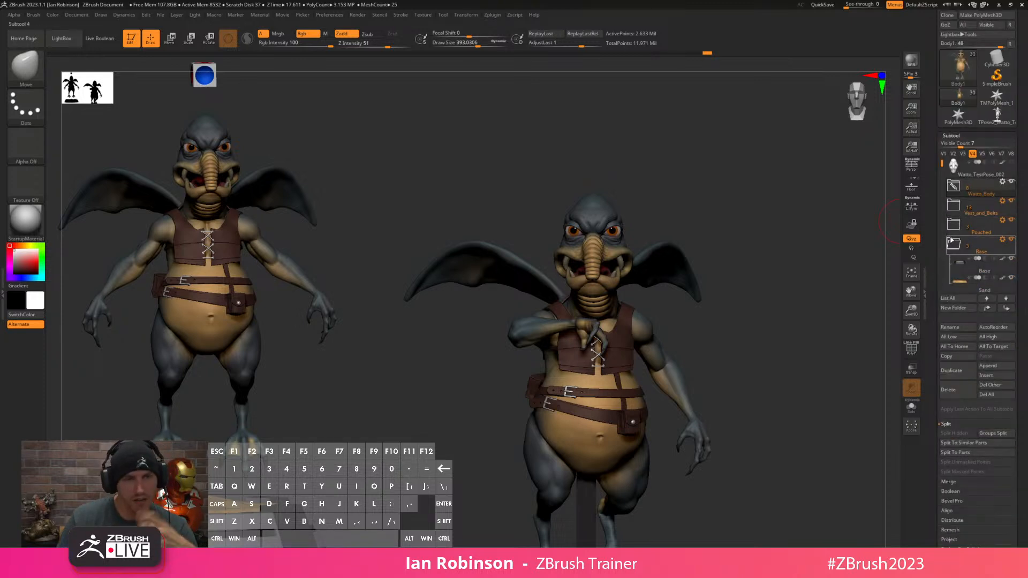
drag(944, 172, 939, 223)
click(1011, 220)
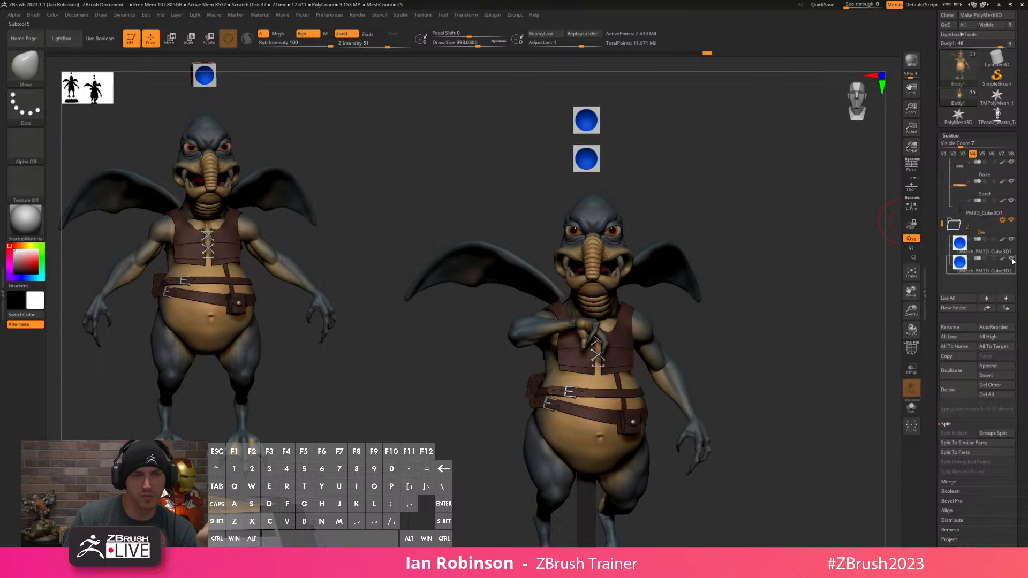
alt+drag(678, 159, 686, 232)
alt+drag(782, 171, 806, 434)
alt+drag(611, 234, 660, 240)
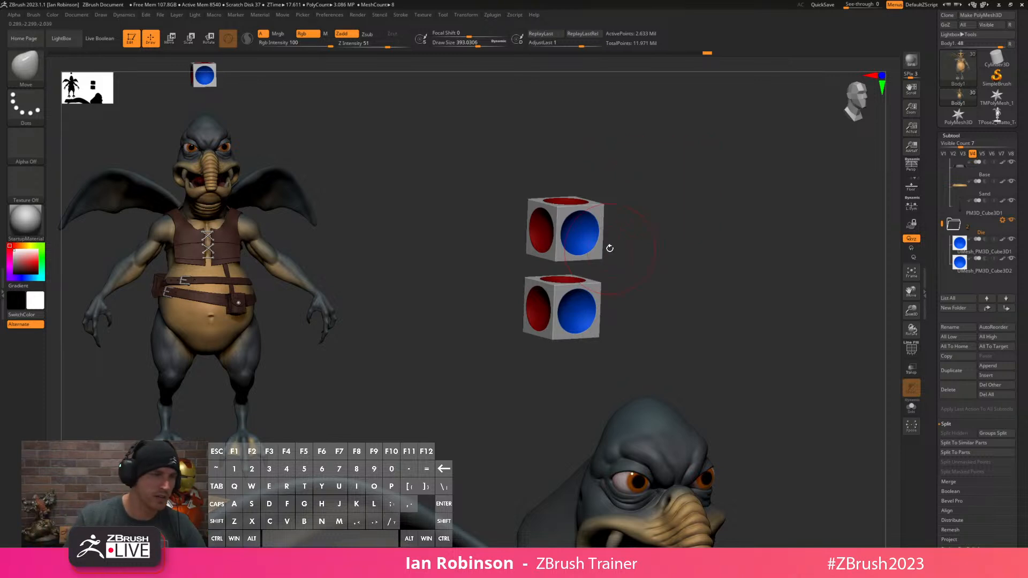
Select the upper die above the character's head and rotate it to a different orientation than the lower die.
alt+click(589, 246)
shift+drag(693, 247, 710, 222)
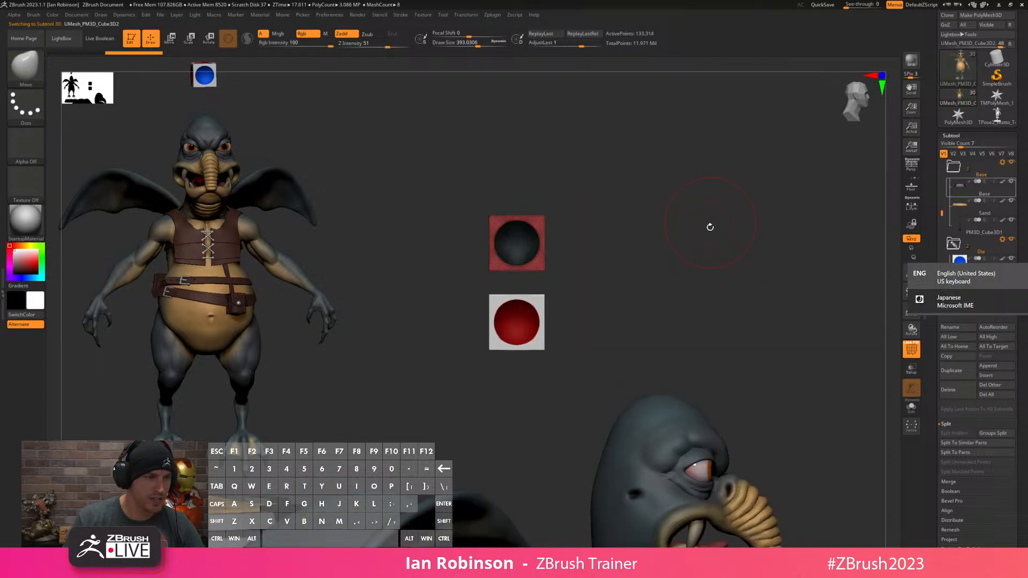
alt+drag(635, 247, 675, 273)
alt+drag(584, 186, 672, 262)
drag(672, 262, 663, 268)
key(w)
key(shift+f)
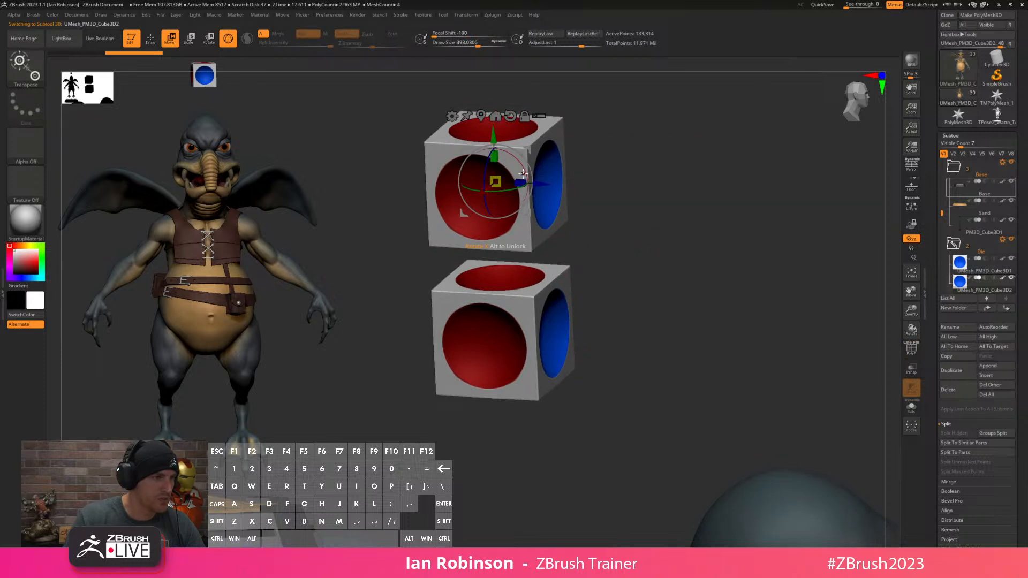
drag(523, 174, 527, 268)
shift+drag(629, 182, 642, 181)
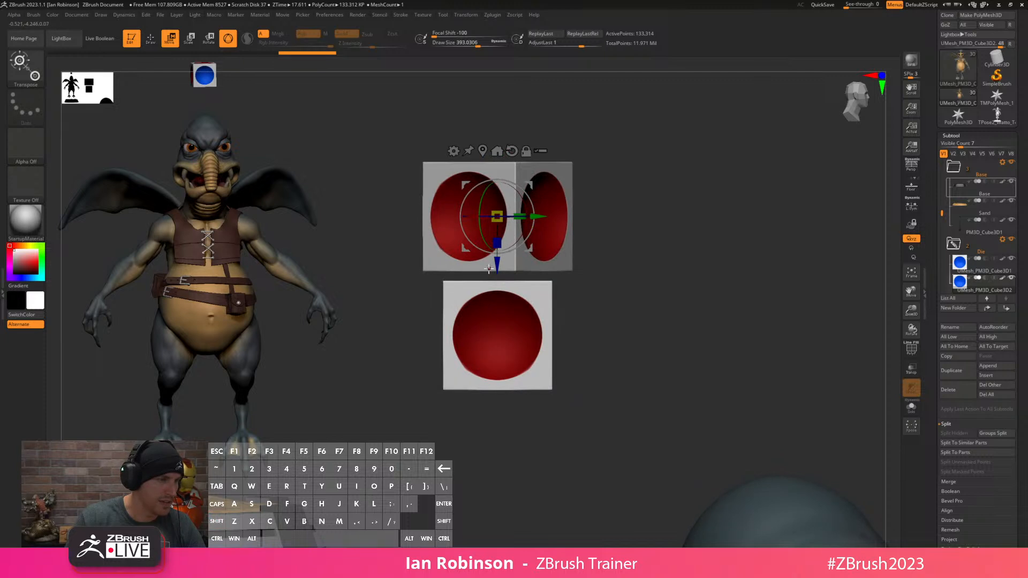
Lower the upper die onto the lower one and adjust its twist.
drag(496, 267, 496, 276)
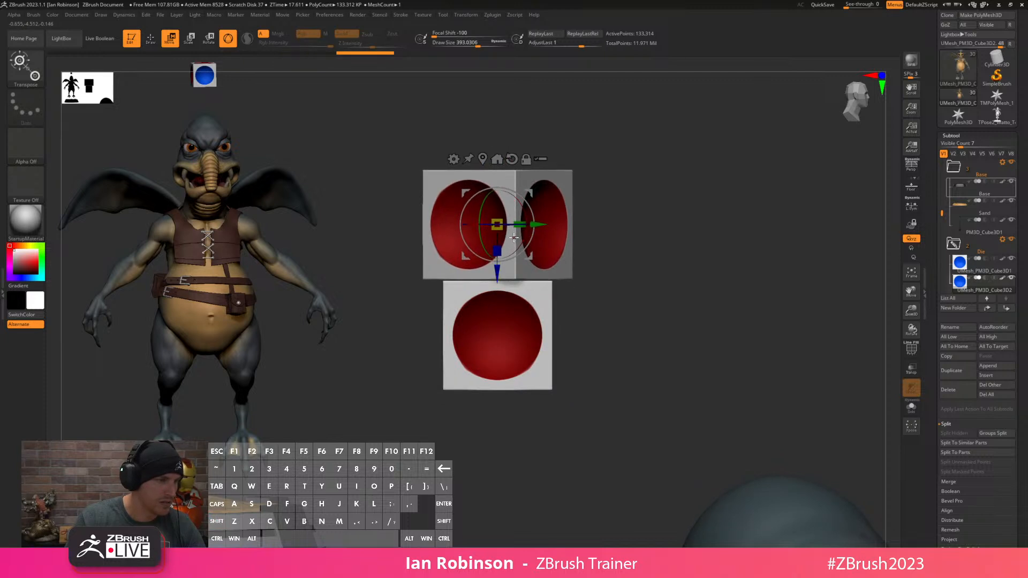
drag(506, 225, 528, 224)
key(q)
mouse_move(696, 241)
mouse_down()
mouse_move(691, 218)
mouse_move(661, 218)
mouse_up()
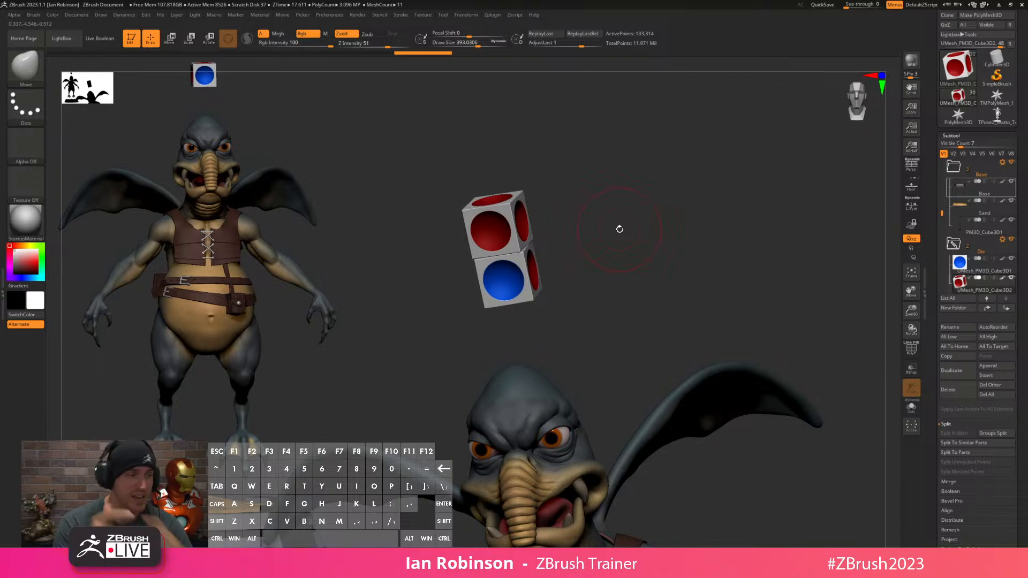
Flip the upper die by about 185 degrees and realign it over the lower die in side view.
key(w)
drag(488, 216, 527, 77)
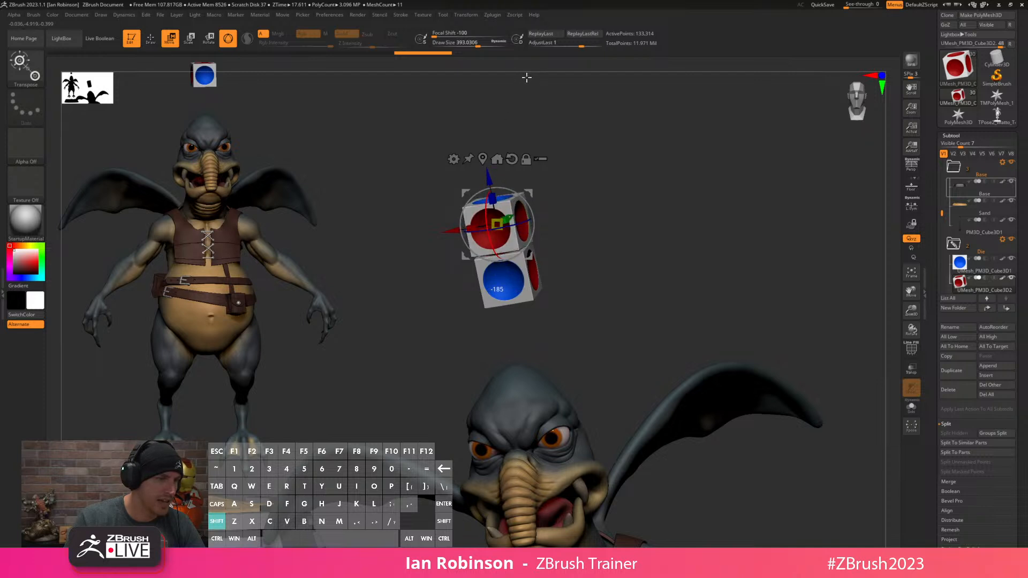
drag(633, 232, 682, 211)
alt+drag(586, 201, 580, 245)
drag(530, 206, 552, 203)
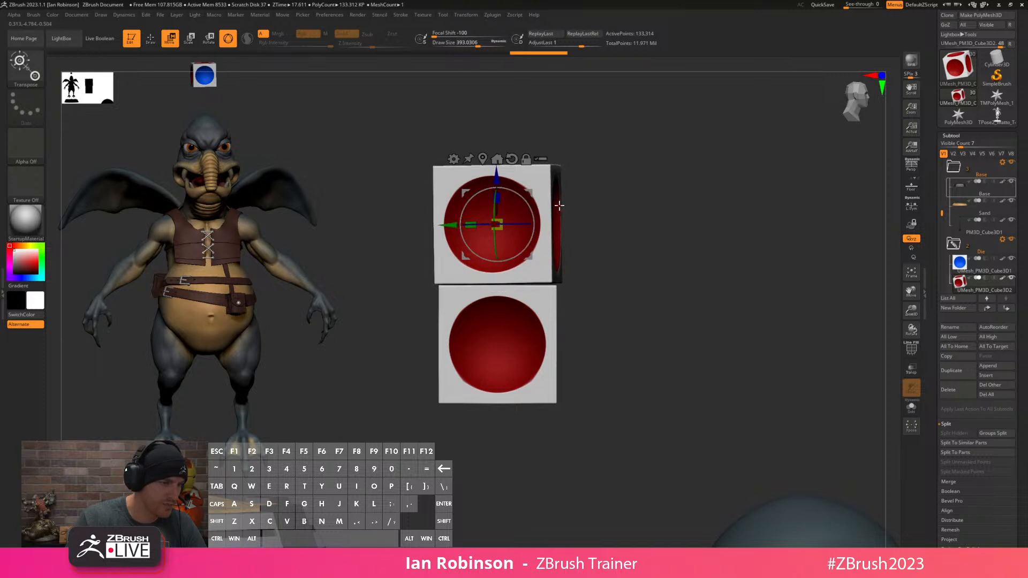
Fine-tune the upper die's rotation and height in close front and side views so it sits flat on the lower die.
alt+drag(657, 214, 660, 256)
drag(534, 220, 531, 209)
mouse_move(746, 255)
alt+mouse_down()
mouse_move(739, 237)
mouse_move(691, 239)
mouse_move(741, 257)
alt+mouse_up()
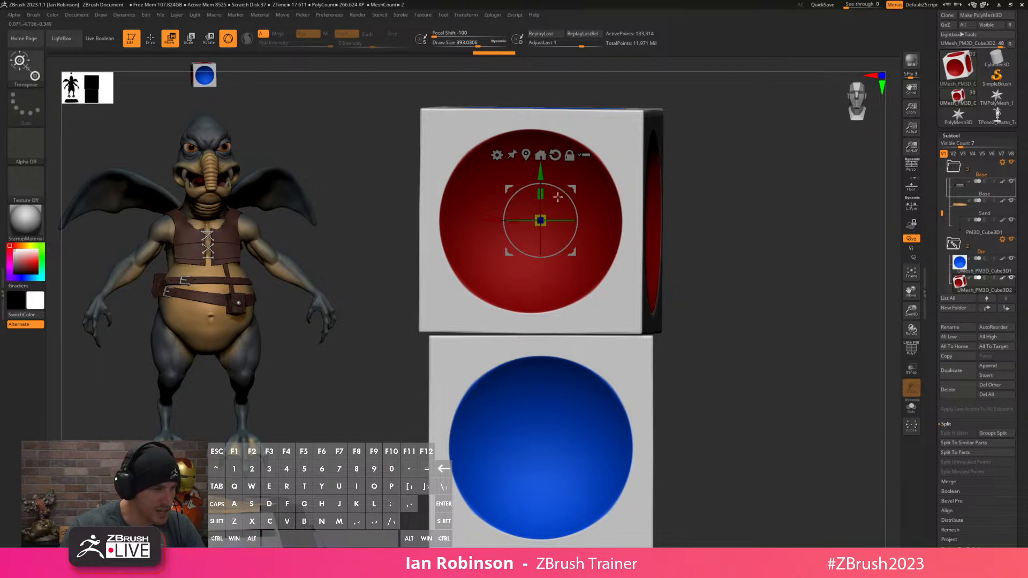
drag(574, 204, 578, 201)
drag(705, 232, 744, 207)
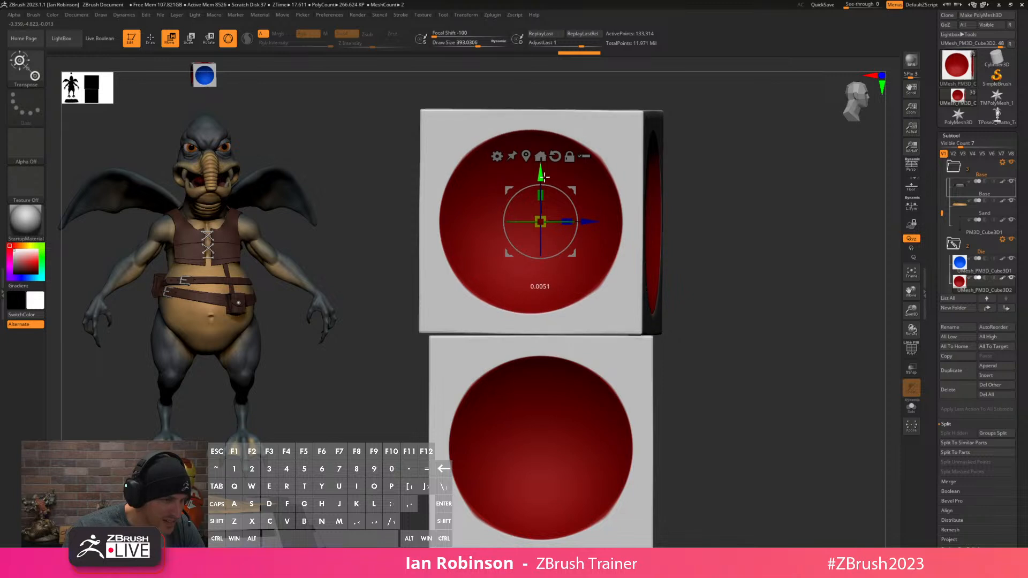
mouse_move(563, 188)
mouse_down()
mouse_move(540, 178)
mouse_move(560, 189)
mouse_up()
key(q)
mouse_move(714, 275)
alt+mouse_down()
mouse_move(665, 243)
mouse_move(649, 255)
mouse_move(667, 252)
alt+mouse_up()
mouse_move(667, 253)
alt+mouse_down()
mouse_move(651, 213)
mouse_move(649, 257)
alt+mouse_up()
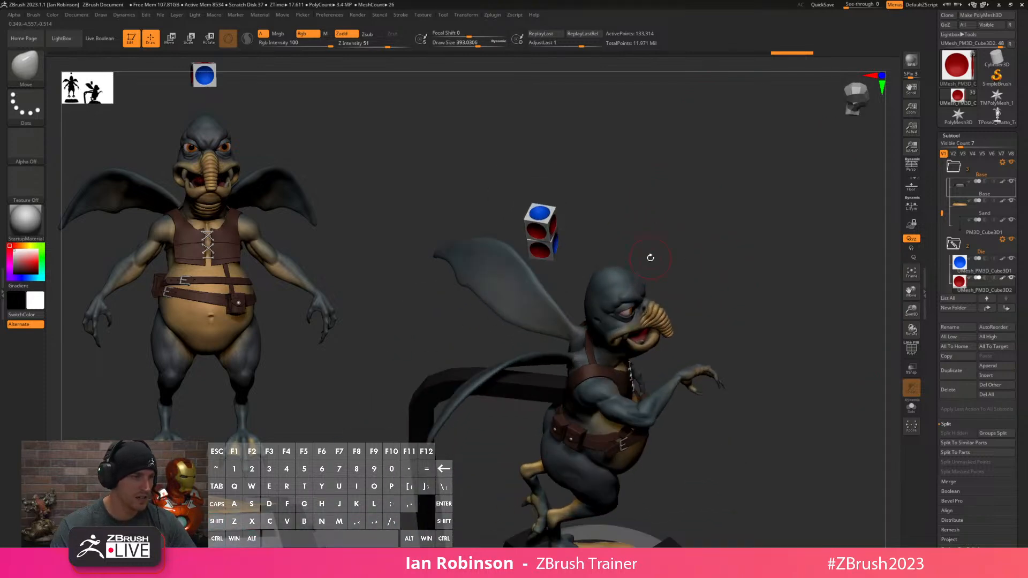
Make a last slight adjustment to the upper die's position on the lower die in side view.
key(w)
mouse_move(647, 198)
alt+mouse_down()
mouse_move(632, 252)
mouse_move(657, 204)
mouse_move(673, 228)
mouse_move(663, 219)
mouse_move(667, 306)
alt+mouse_up()
key(q)
key(w)
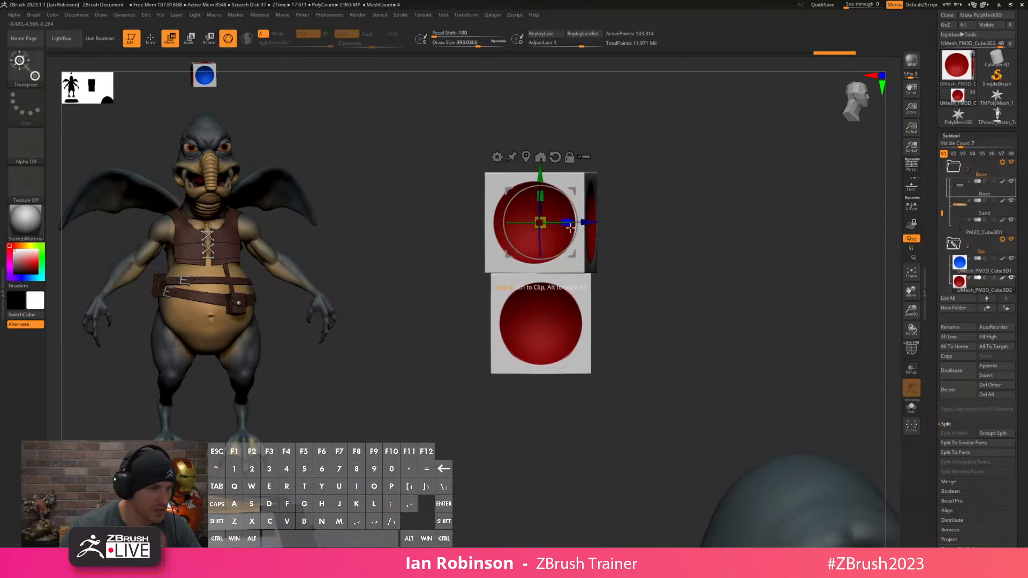
drag(572, 230, 573, 232)
drag(539, 180, 539, 178)
key(q)
mouse_move(656, 252)
mouse_down()
mouse_move(625, 241)
mouse_move(673, 248)
mouse_up()
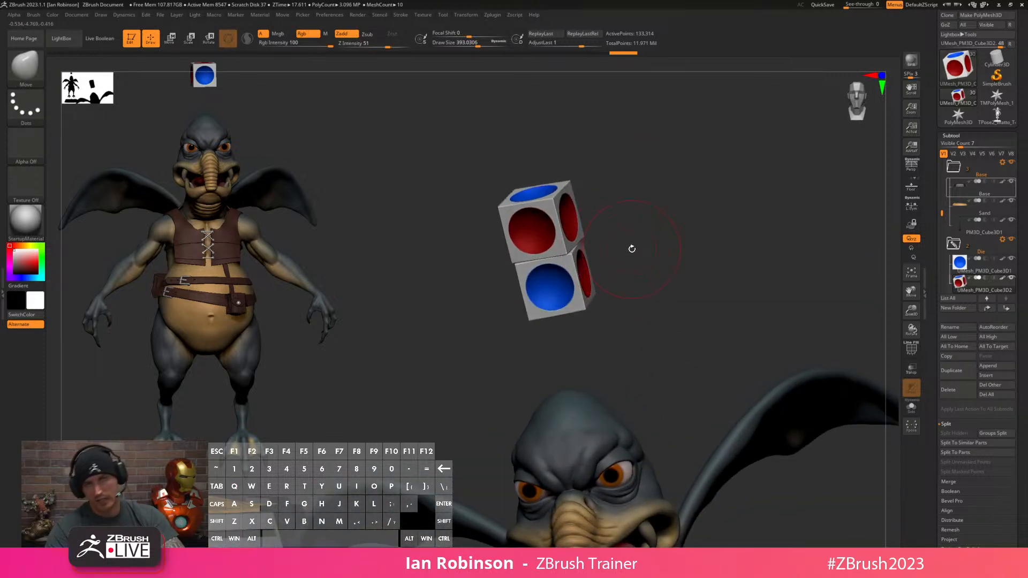
Turn on multi-subtool transform and select both dice so they move as one stack.
shift+drag(668, 252, 717, 182)
key(w)
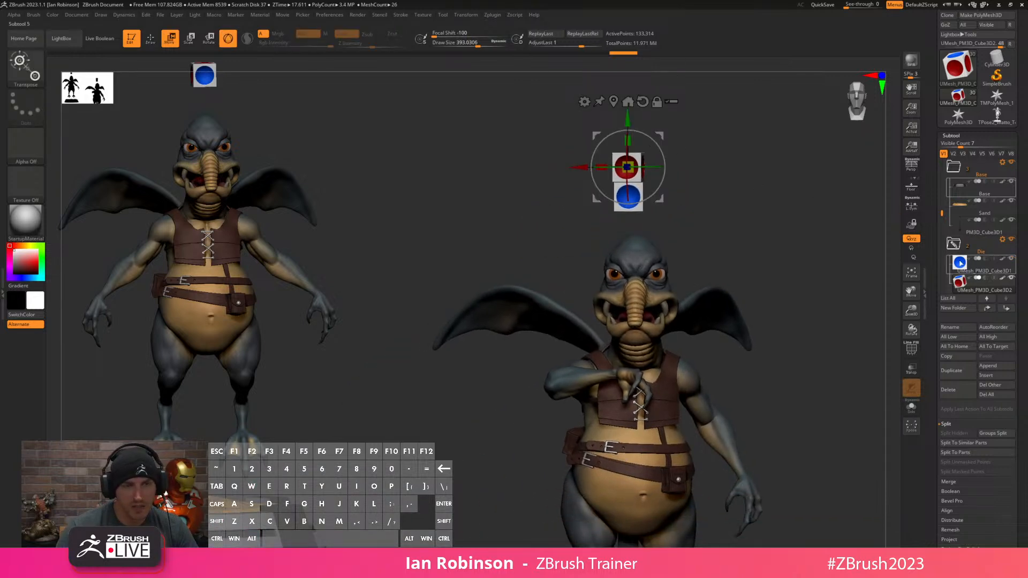
click(673, 101)
ctrl+shift+drag(705, 101, 583, 206)
drag(648, 207, 743, 227)
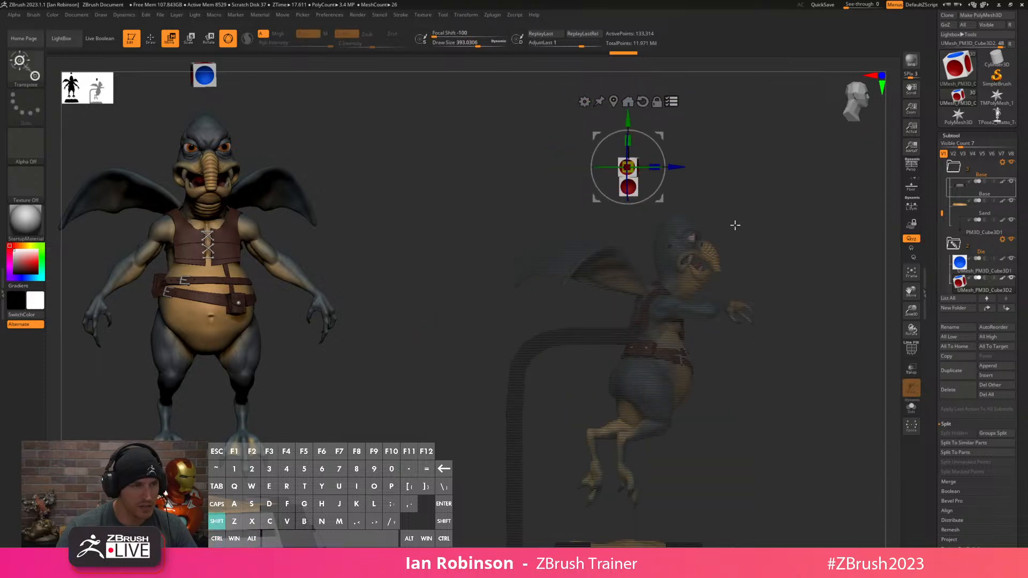
Move the stacked dice from above the head down to the character's raised hand.
drag(659, 202, 752, 313)
alt+drag(802, 260, 773, 333)
drag(727, 275, 718, 283)
alt+drag(775, 307, 671, 283)
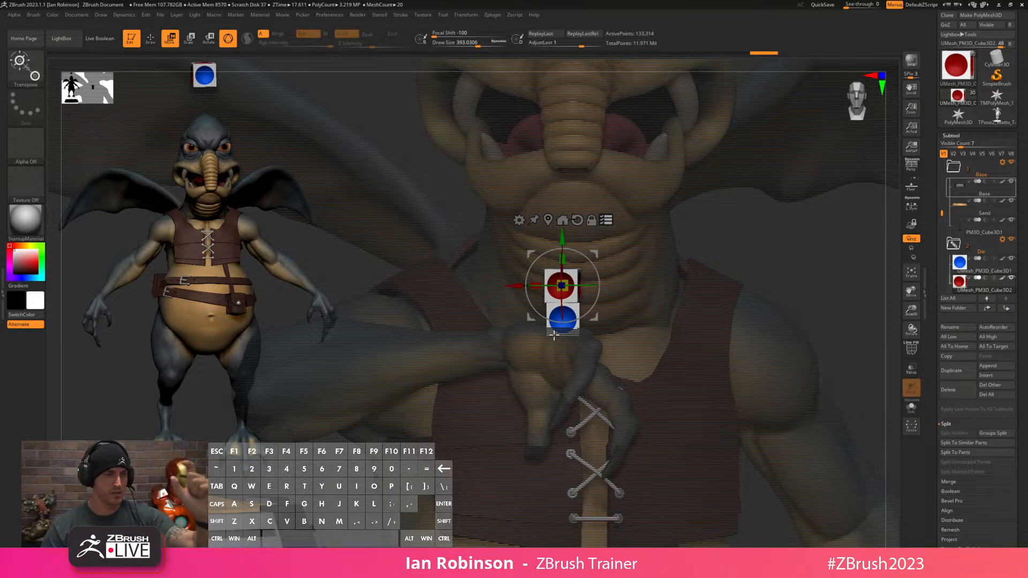
Tilt the stacked dice to follow the raised hand and lower them into it.
shift+drag(707, 264, 697, 266)
drag(575, 275, 637, 279)
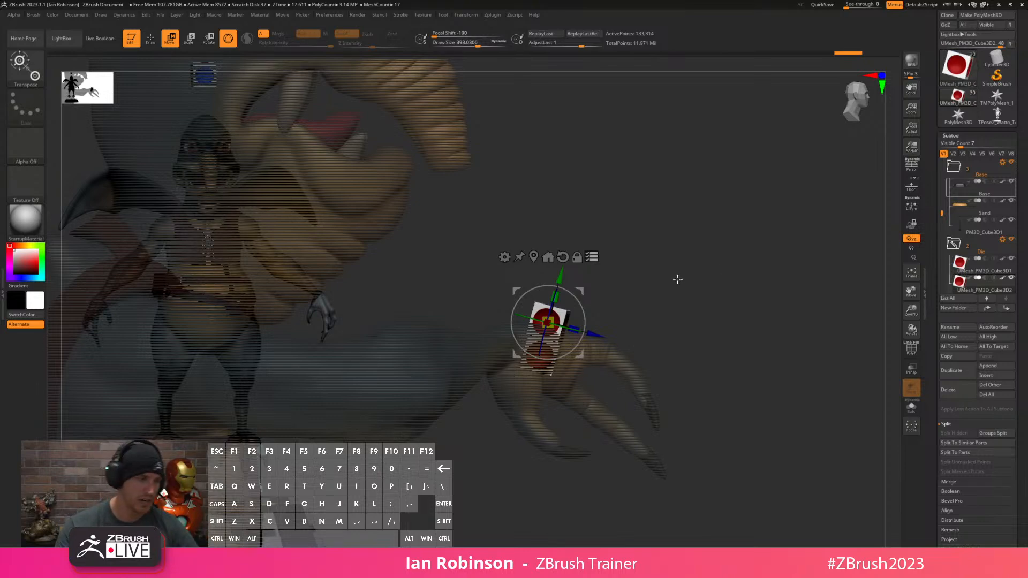
drag(617, 248, 654, 276)
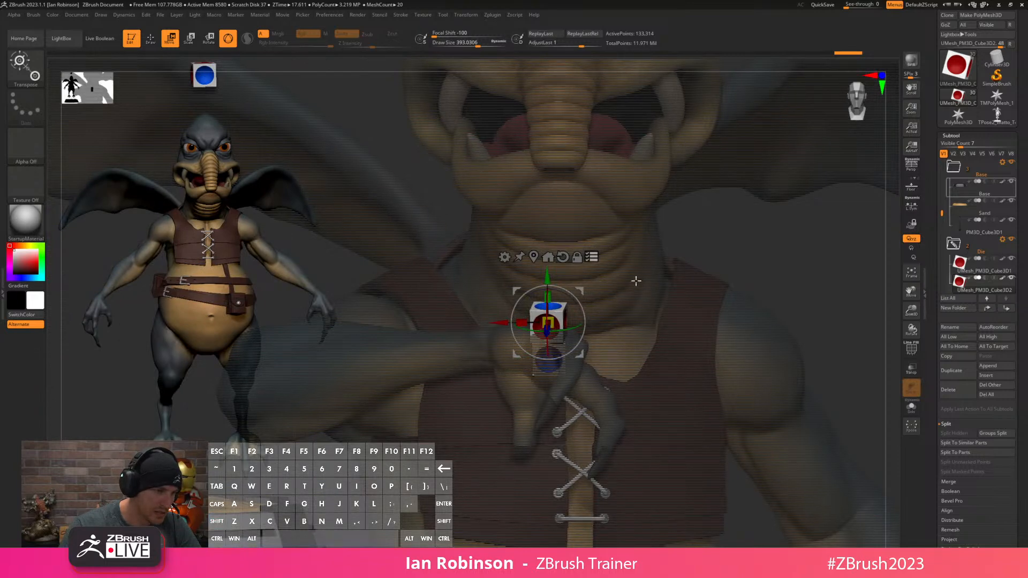
drag(721, 289, 590, 312)
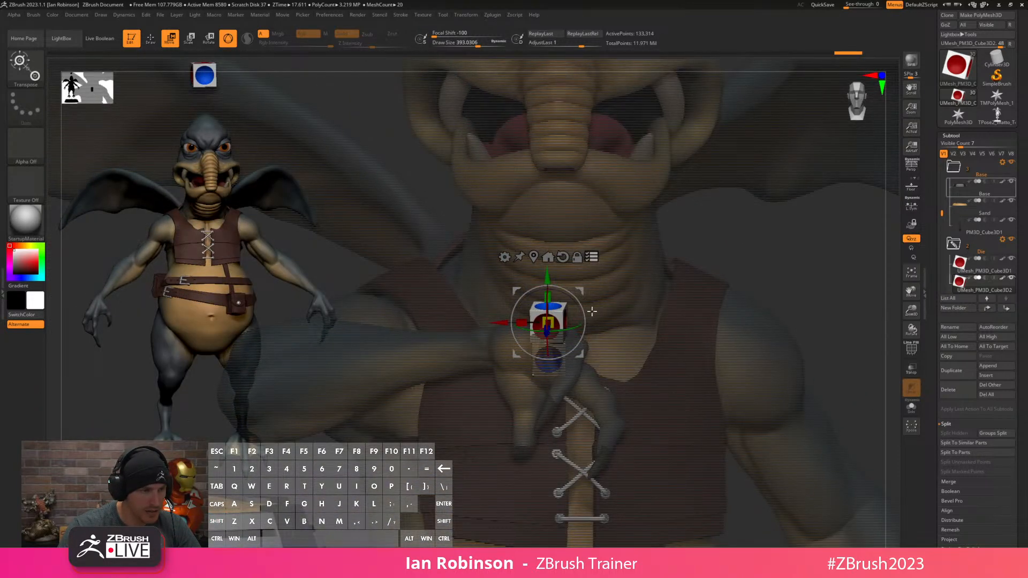
drag(546, 276, 546, 280)
mouse_move(380, 369)
mouse_down()
mouse_move(393, 357)
mouse_move(527, 351)
mouse_up()
key(q)
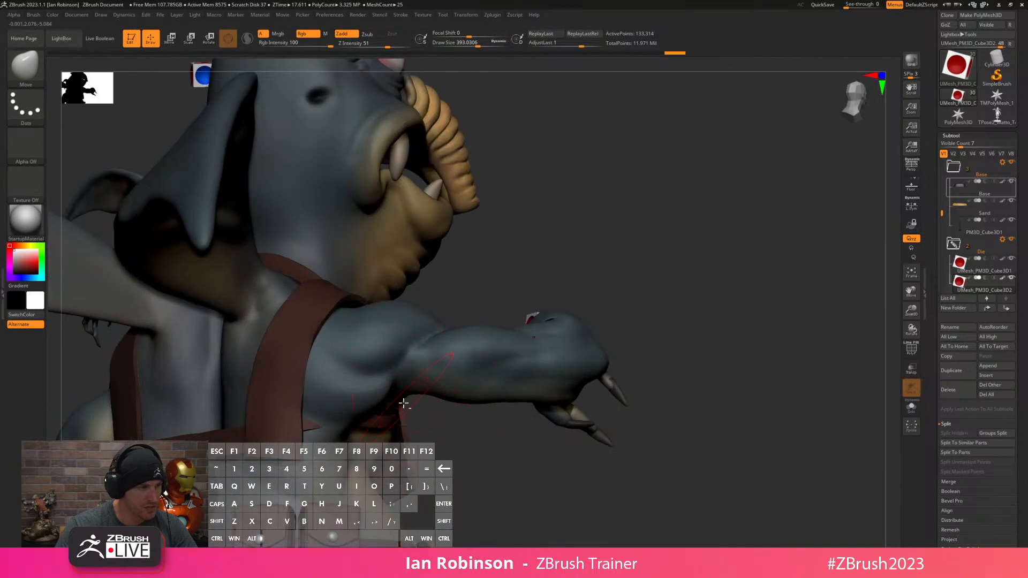
Generate a combined posing mesh of all visible subtools with Transpose Master's TPoseMesh.
alt+drag(477, 413, 657, 341)
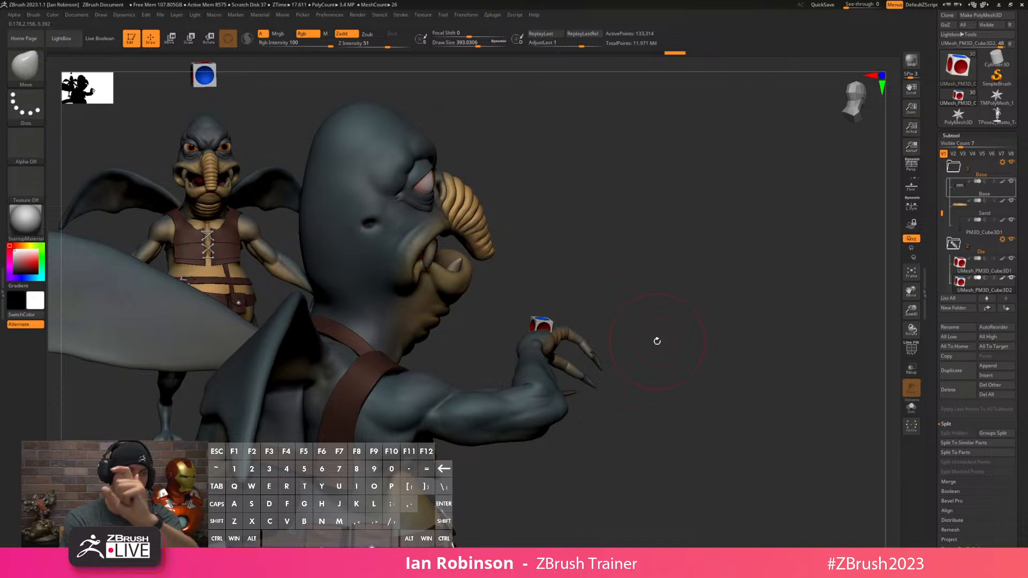
drag(652, 311, 410, 345)
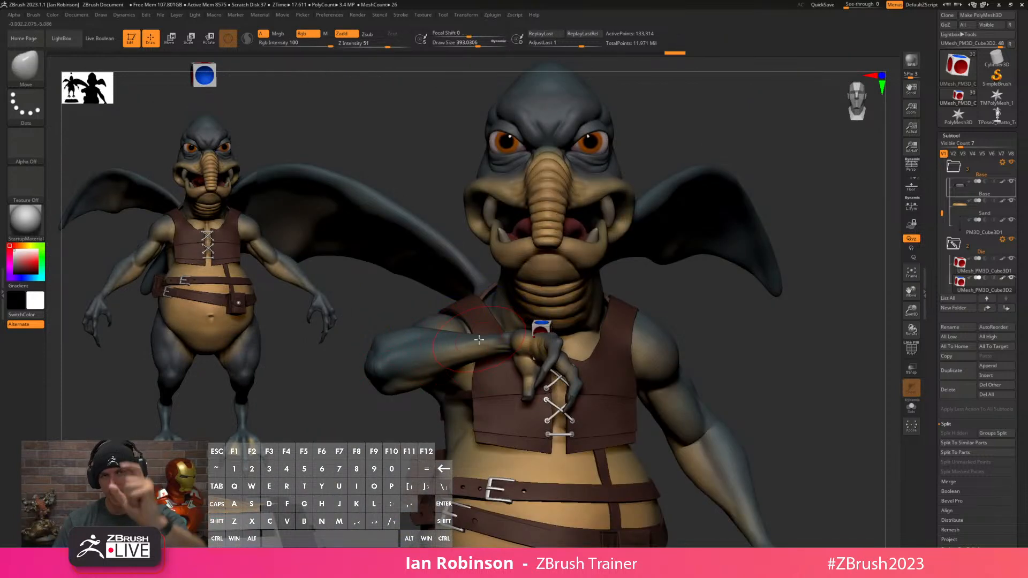
alt+drag(708, 350, 686, 333)
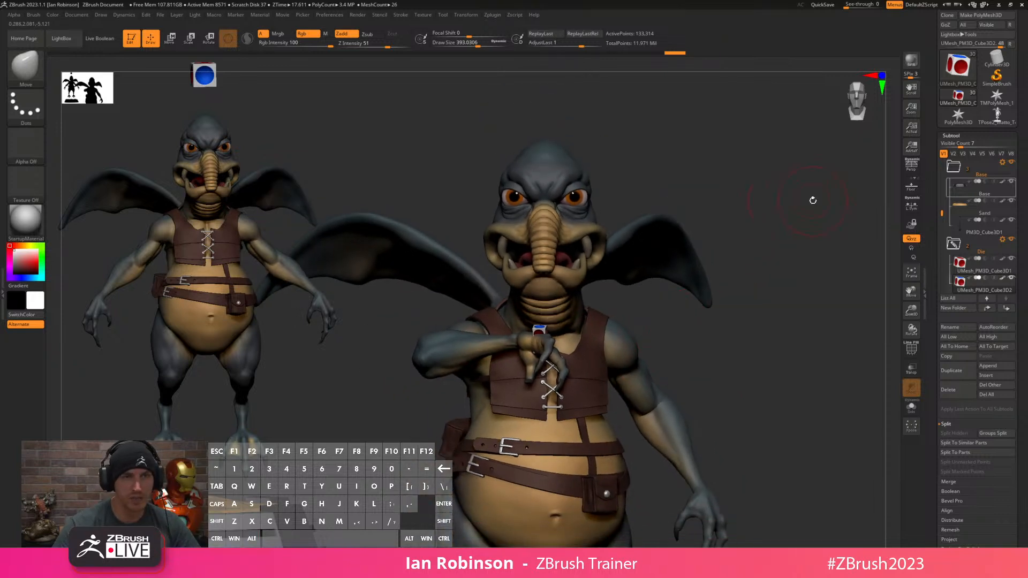
scroll(958, 115, up, 3)
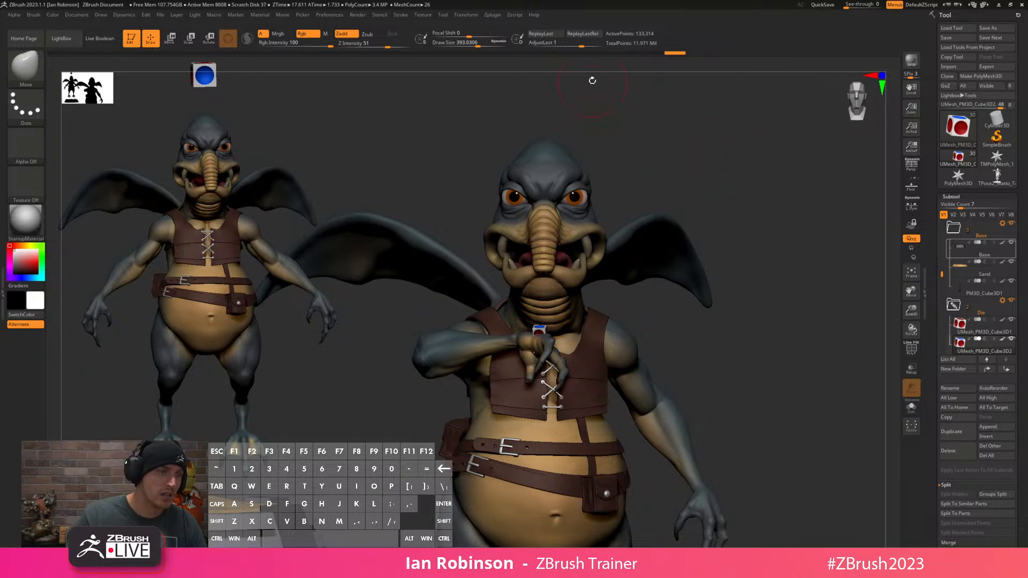
click(492, 14)
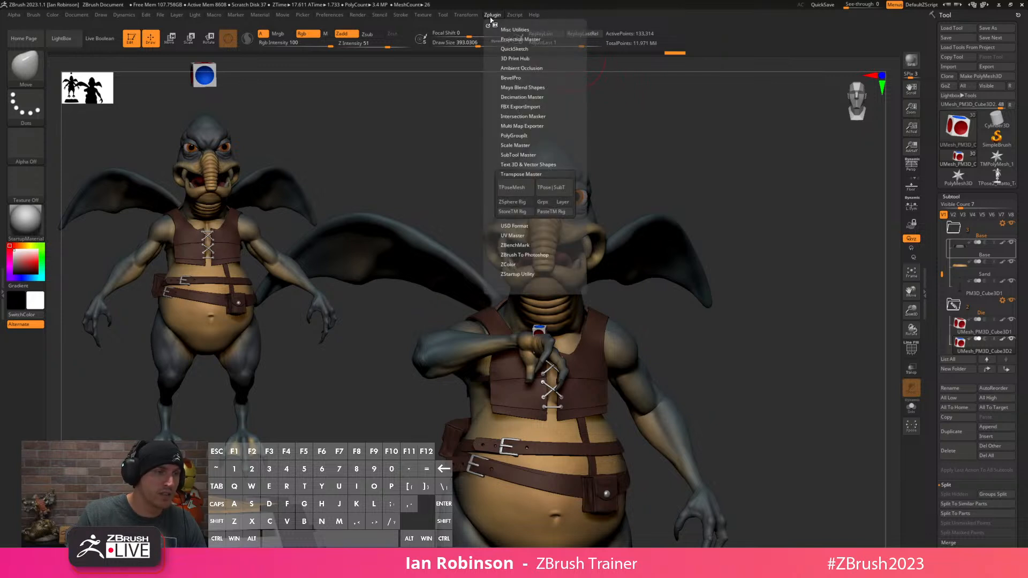
click(519, 192)
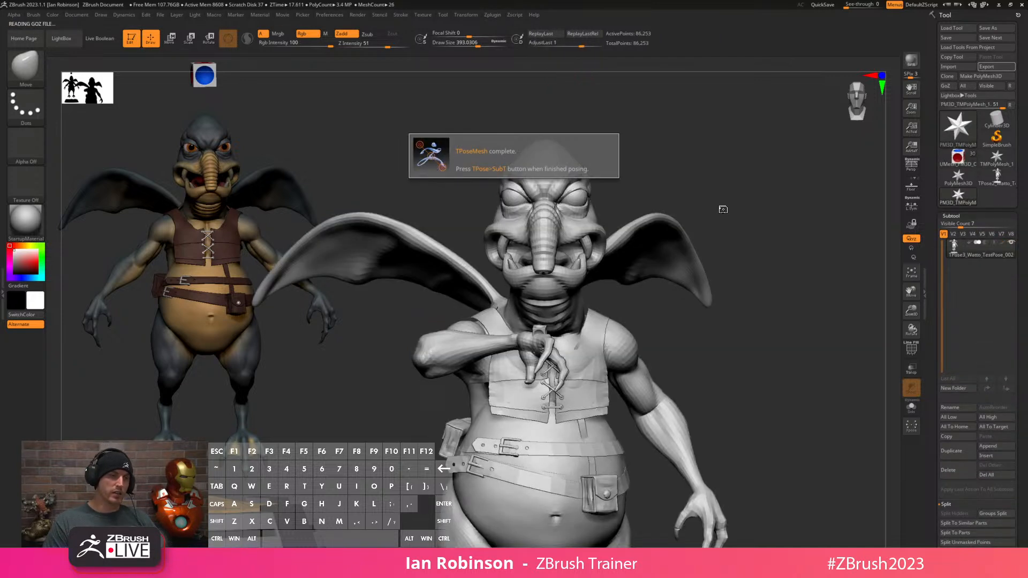
Hide the character's skin and claws, mask the remaining clothing and dice, and bring the whole model back into view.
drag(764, 246, 677, 238)
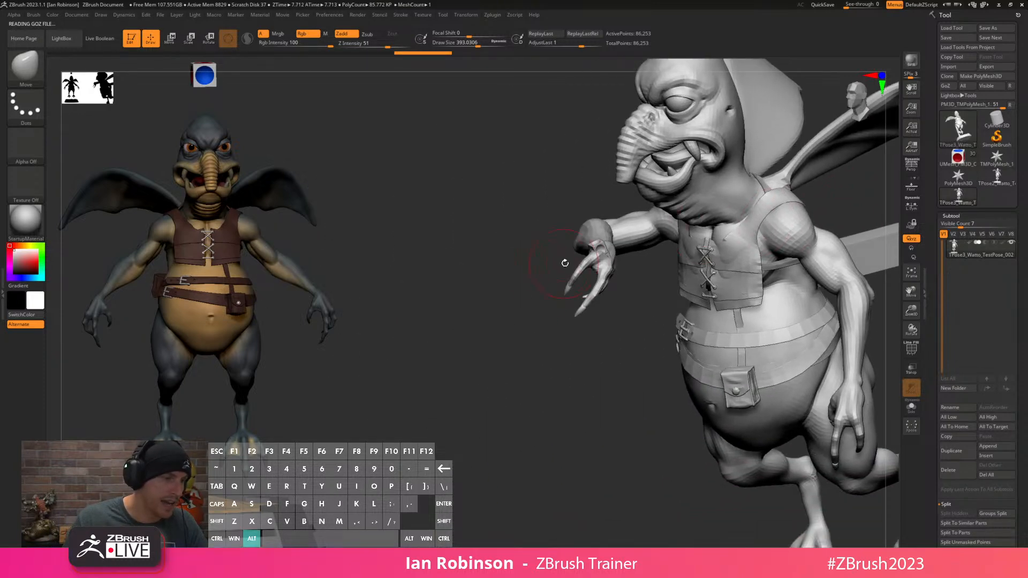
alt+drag(555, 264, 598, 334)
ctrl+shift+click(592, 349)
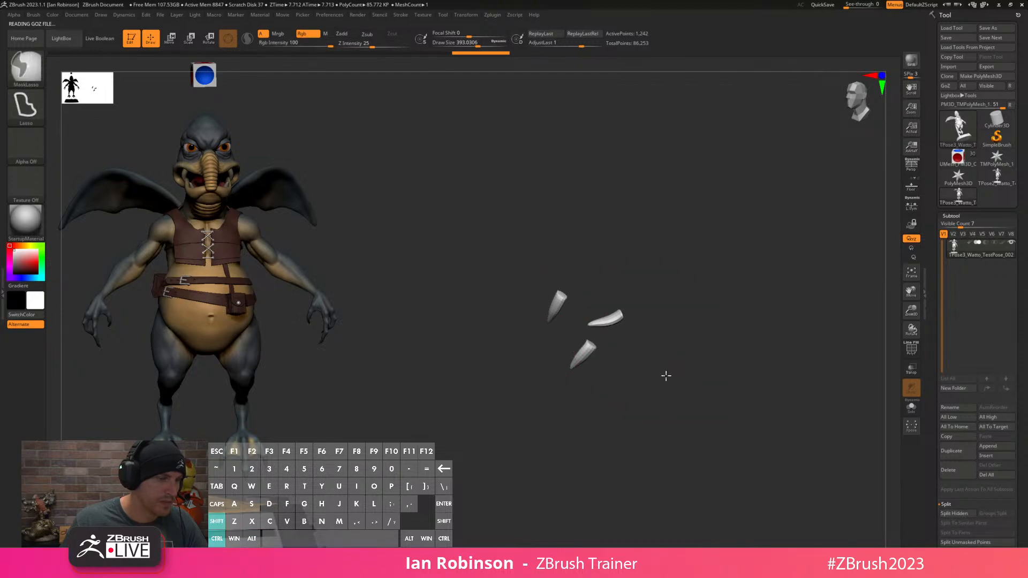
ctrl+shift+drag(664, 308, 631, 309)
ctrl+shift+click(630, 308)
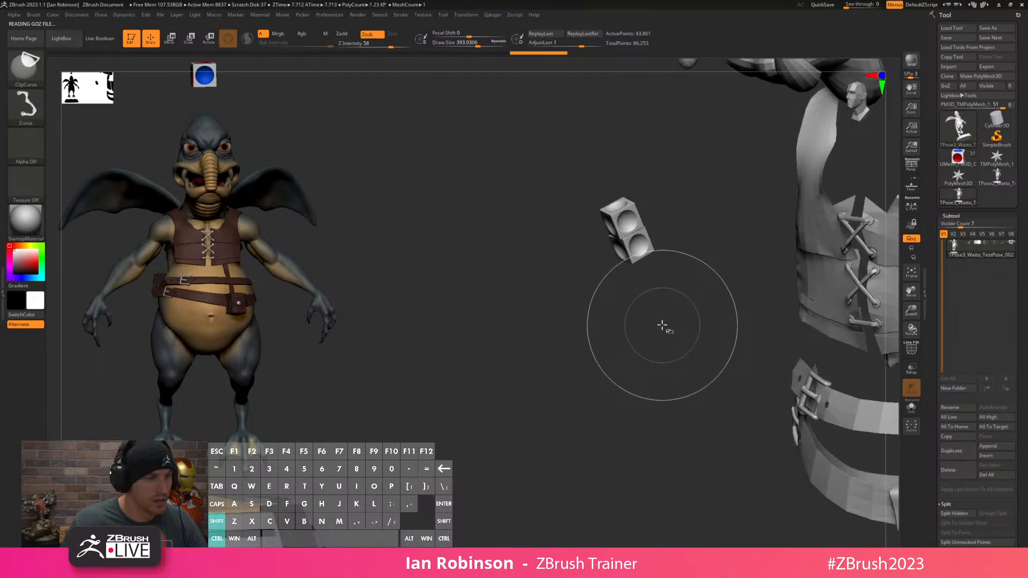
ctrl+click(664, 325)
ctrl+shift+click(665, 340)
drag(638, 374, 684, 375)
mouse_move(842, 264)
alt+mouse_down()
mouse_move(835, 243)
mouse_move(856, 273)
alt+mouse_up()
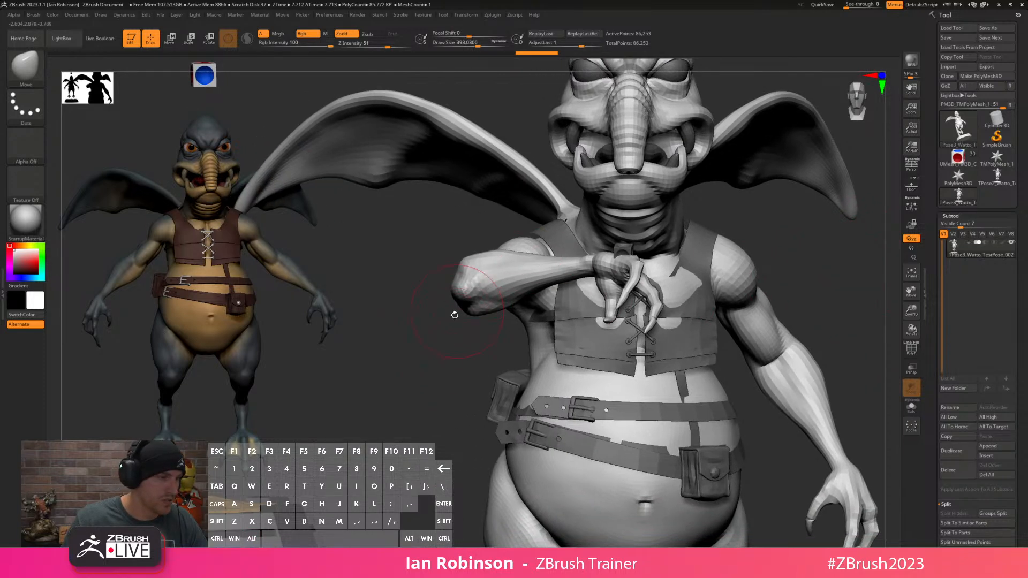
Isolate the body, mask the raised arm, invert the mask to free only that arm, and unhide the rest.
drag(480, 327, 447, 358)
ctrl+shift+click(563, 238)
mouse_move(571, 292)
mouse_down()
mouse_move(672, 267)
mouse_move(658, 285)
mouse_move(668, 264)
mouse_up()
key(ctrl)
mouse_move(639, 188)
ctrl+mouse_down()
mouse_move(552, 351)
mouse_move(650, 305)
ctrl+mouse_up()
key(ctrl)
mouse_move(659, 164)
ctrl+mouse_down()
mouse_move(498, 257)
mouse_move(509, 289)
mouse_move(494, 263)
ctrl+mouse_up()
mouse_move(543, 348)
mouse_down()
mouse_move(593, 351)
mouse_move(808, 271)
mouse_move(715, 308)
mouse_up()
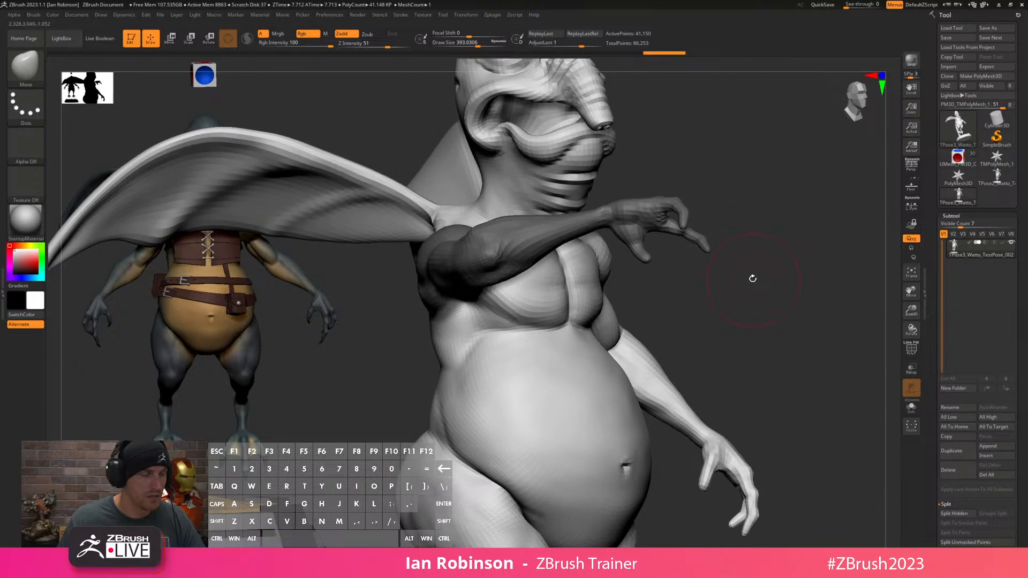
ctrl+click(767, 258)
ctrl+shift+click(765, 263)
mouse_move(766, 275)
mouse_down()
mouse_move(833, 275)
mouse_move(825, 270)
mouse_up()
drag(698, 196, 643, 214)
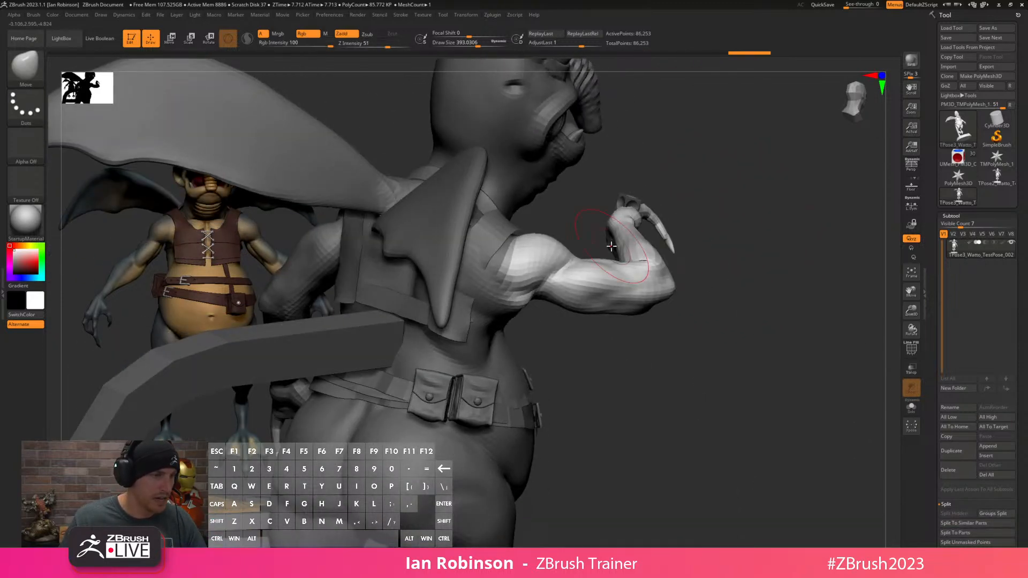
Place the transform gizmo at the raised arm's shoulder and rotate the arm slightly there.
key(w)
alt+click(540, 247)
drag(514, 312, 487, 269)
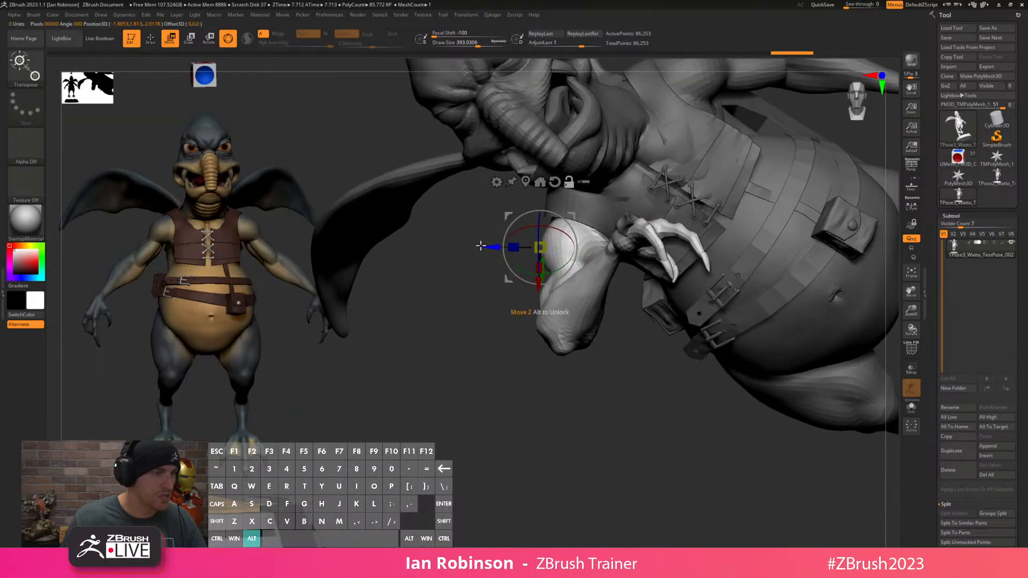
shift+drag(489, 328, 547, 207)
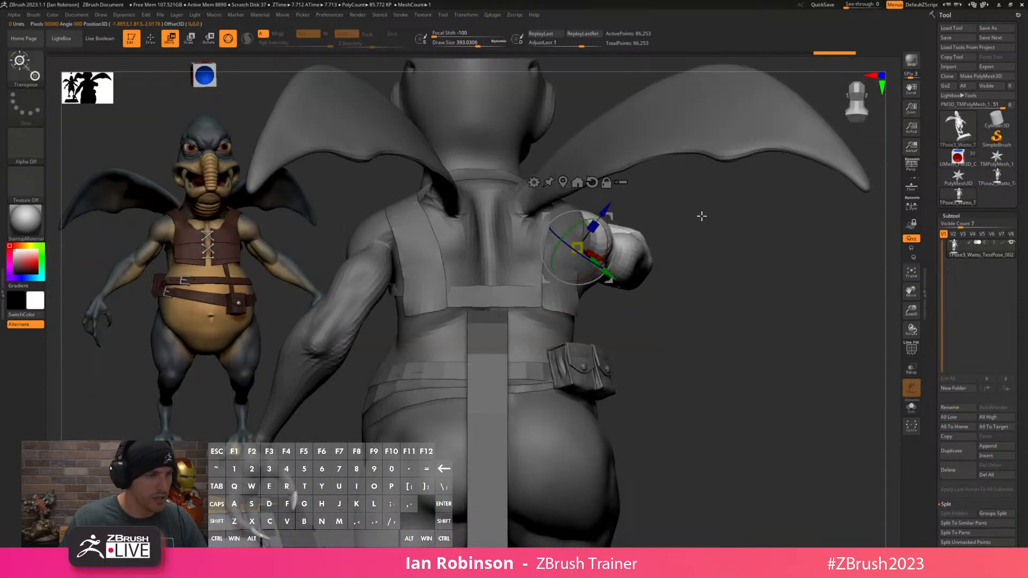
drag(611, 252, 606, 234)
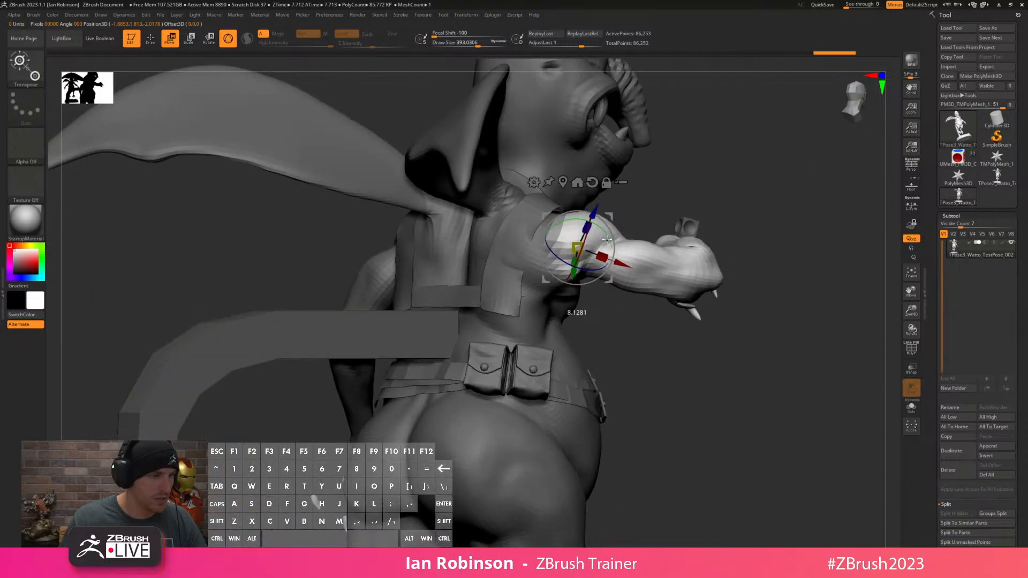
Nudge the surface behind the raised arm's shoulder with the Move brush and mask the area around the joint.
key(ctrl)
key(alt)
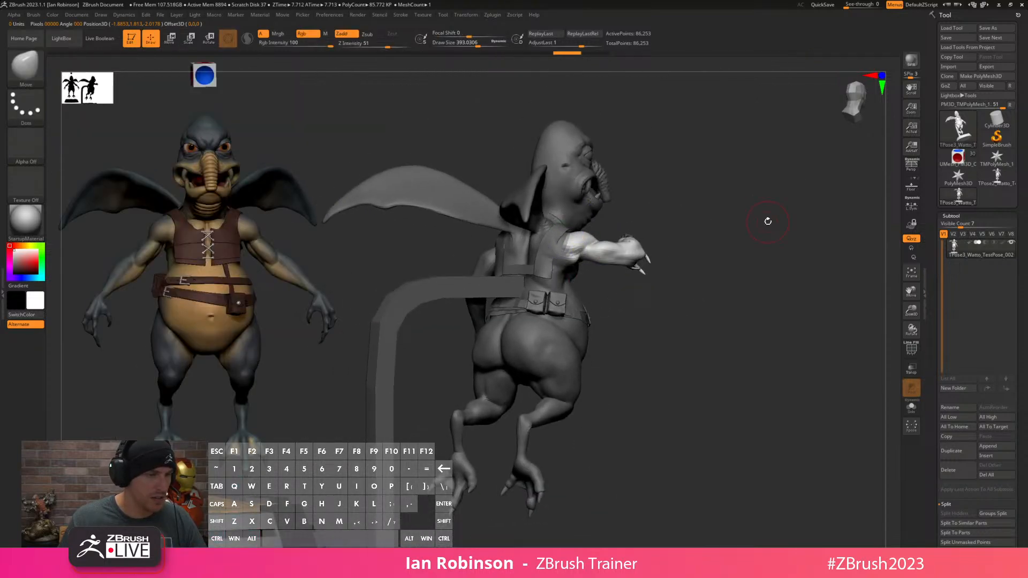
mouse_move(766, 223)
shift+mouse_down()
mouse_move(765, 305)
mouse_move(696, 300)
mouse_move(477, 363)
mouse_move(556, 275)
shift+mouse_up()
right_drag(556, 274, 765, 223)
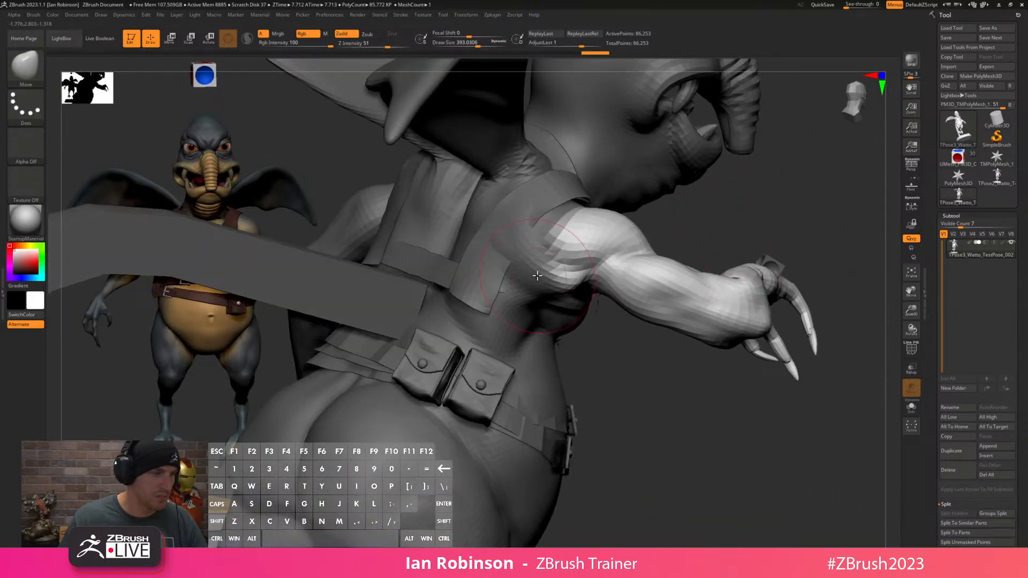
key(ctrl+n)
drag(566, 273, 562, 276)
mouse_move(739, 230)
right_down()
mouse_move(814, 220)
mouse_move(814, 236)
mouse_move(644, 204)
right_up()
key(ctrl)
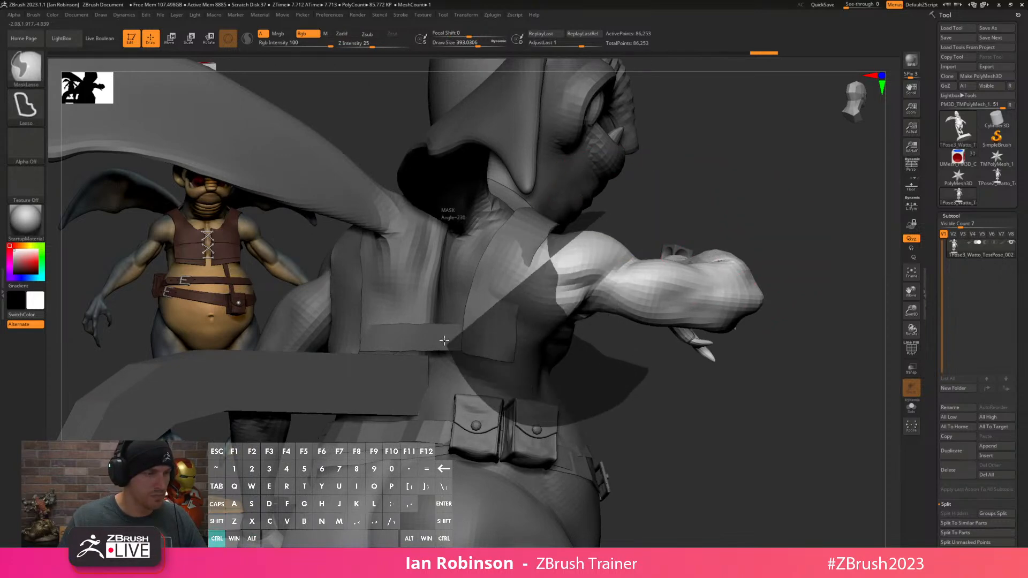
ctrl+drag(649, 372, 540, 303)
Rotate the raised arm at the shoulder so the elbow drops and the forearm crosses lower over the chest.
mouse_move(759, 211)
right_down()
mouse_move(643, 230)
mouse_move(459, 285)
mouse_move(586, 310)
mouse_move(618, 366)
right_up()
key(w)
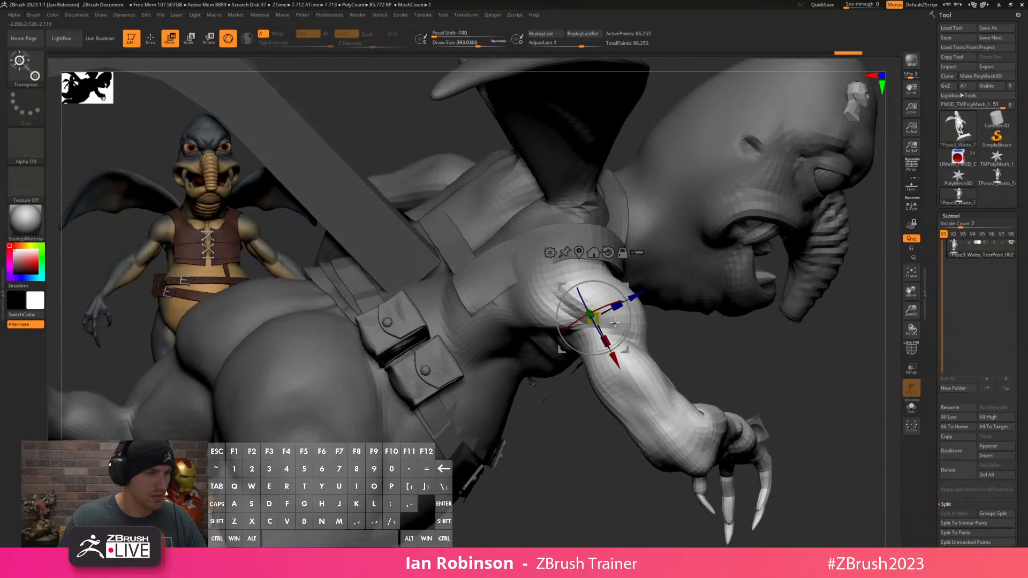
alt+drag(617, 365, 679, 360)
right_drag(680, 361, 595, 301)
drag(595, 301, 597, 302)
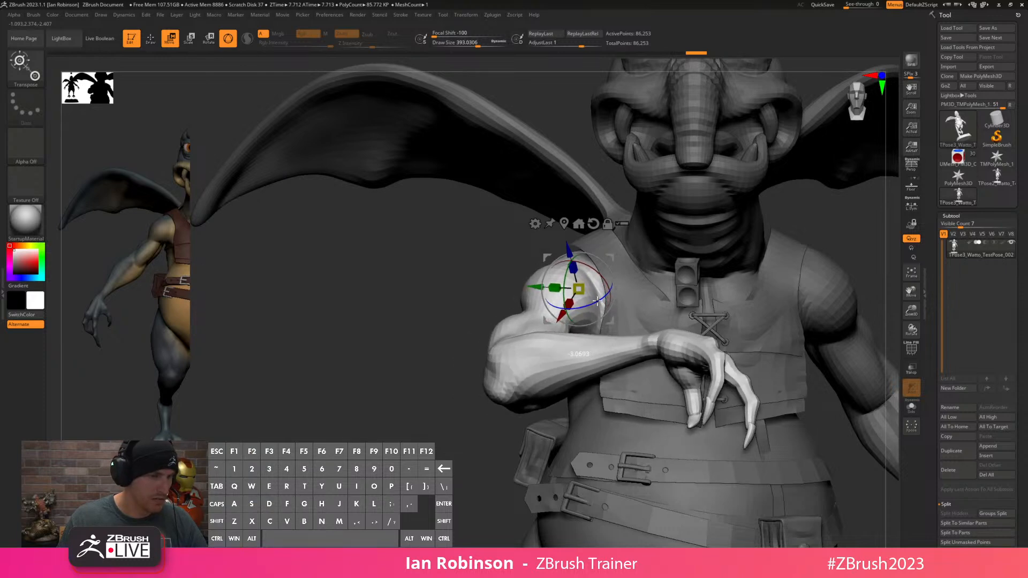
right_drag(402, 416, 576, 308)
drag(576, 308, 579, 301)
right_drag(755, 259, 560, 277)
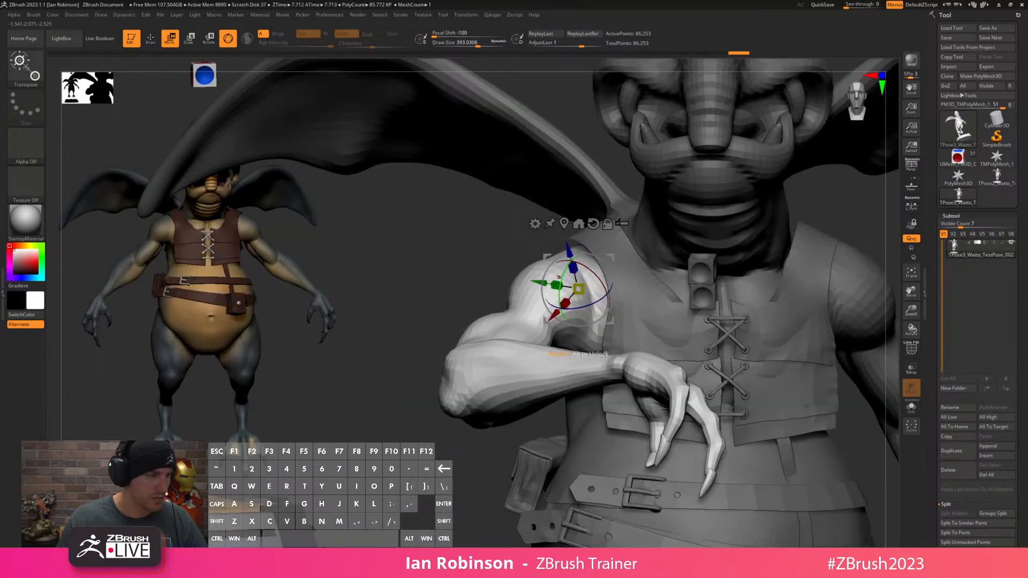
drag(588, 269, 599, 292)
Smooth the front of the raised arm's shoulder where it meets the vest.
key(q)
mouse_move(440, 284)
alt+mouse_down()
mouse_move(436, 313)
mouse_move(604, 268)
alt+mouse_up()
mouse_move(747, 228)
mouse_down()
mouse_move(655, 261)
mouse_move(682, 255)
mouse_up()
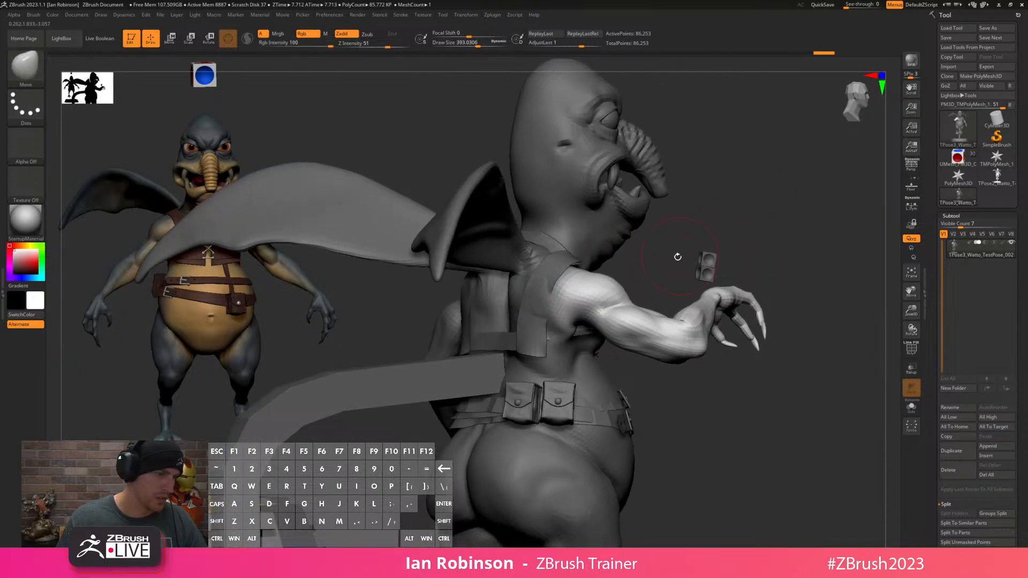
shift+drag(601, 288, 604, 293)
drag(715, 251, 608, 313)
mouse_move(495, 368)
mouse_down()
mouse_move(483, 378)
mouse_move(541, 370)
mouse_up()
Mask the raised arm down to the wrist so only the hand stays unmasked, cleaning up the mask edge at the wrist.
ctrl+right_drag(683, 323, 697, 381)
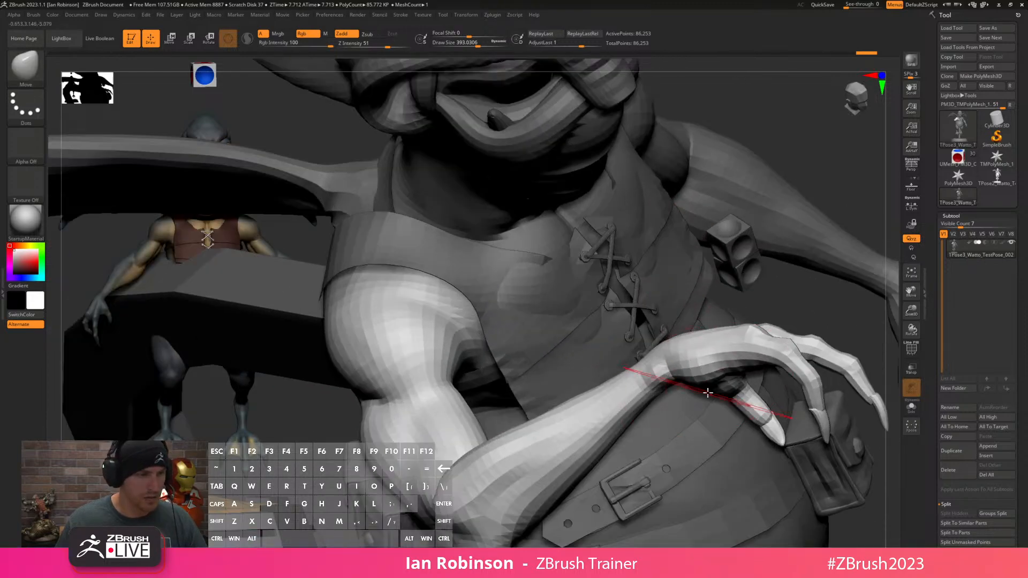
mouse_move(477, 209)
ctrl+mouse_down()
mouse_move(228, 404)
mouse_move(388, 537)
mouse_move(514, 552)
mouse_move(557, 539)
mouse_move(667, 430)
mouse_move(676, 401)
ctrl+mouse_up()
key(space)
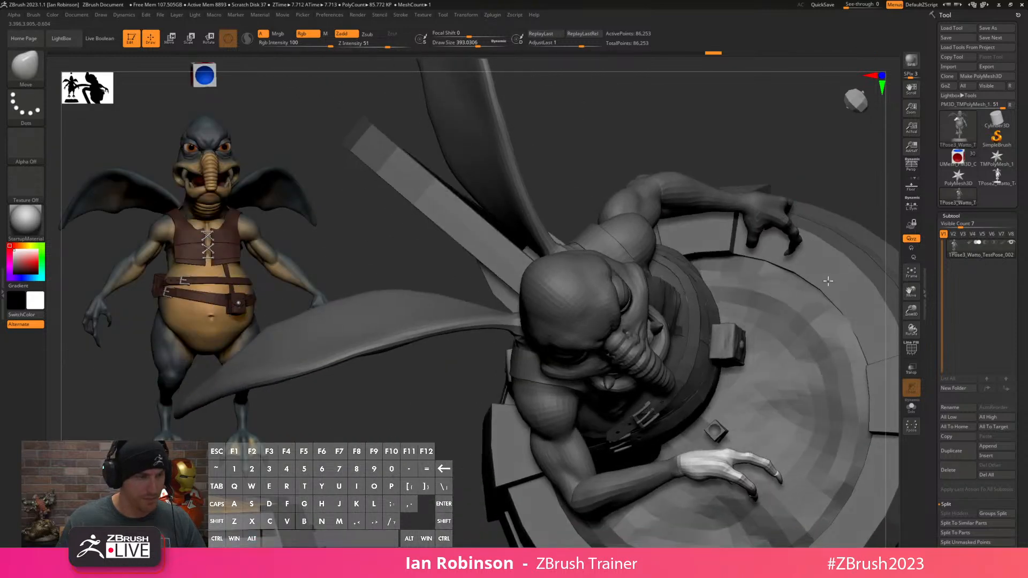
ctrl+shift+click(736, 465)
mouse_move(797, 384)
alt+mouse_down()
mouse_move(672, 264)
mouse_move(741, 348)
alt+mouse_up()
drag(670, 281, 609, 266)
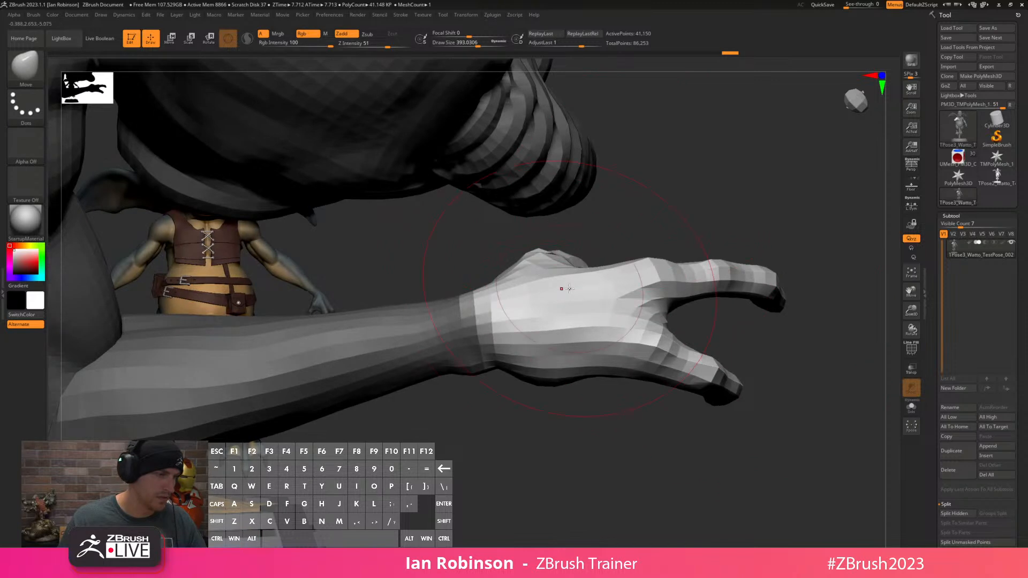
mouse_move(476, 270)
ctrl+mouse_down()
mouse_move(442, 404)
mouse_move(491, 408)
ctrl+mouse_up()
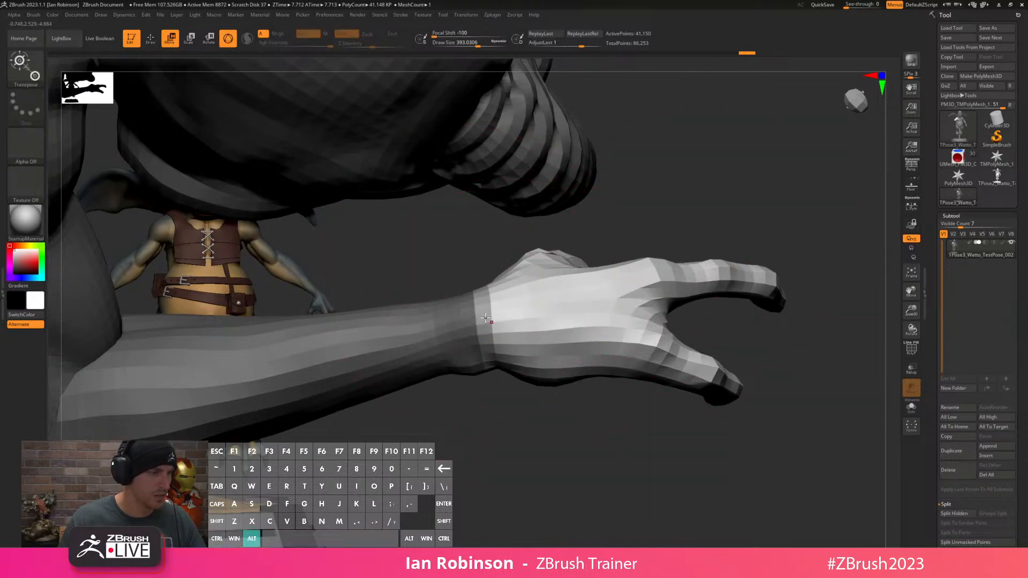
Rotate the raised hand about the wrist so its palm turns up towards the dice.
key(w)
drag(744, 213, 649, 221)
drag(510, 290, 496, 278)
key(ctrl+z)
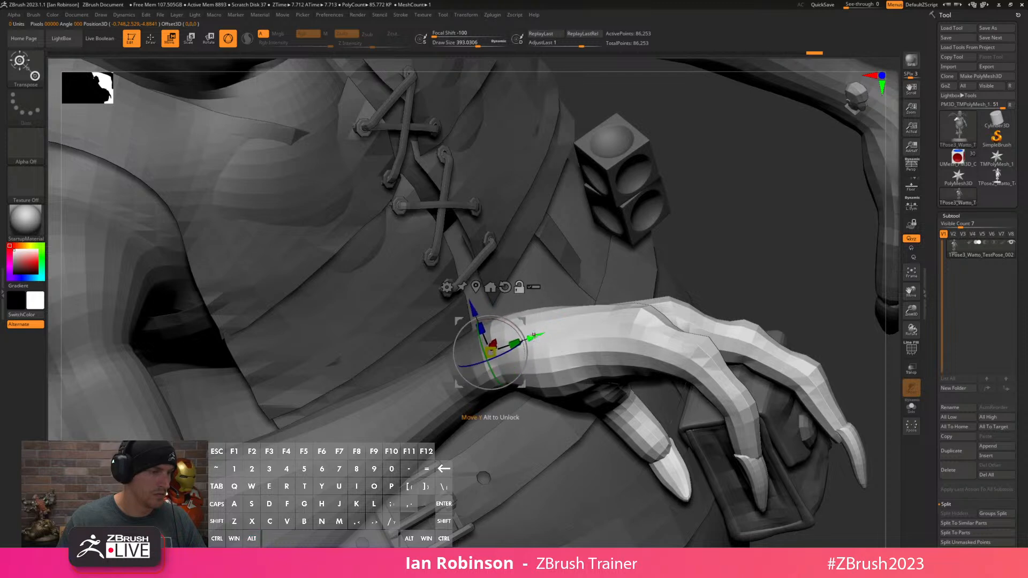
drag(513, 332, 418, 291)
alt+drag(725, 287, 533, 328)
drag(638, 403, 540, 365)
drag(649, 376, 656, 420)
drag(615, 377, 639, 359)
drag(712, 394, 659, 331)
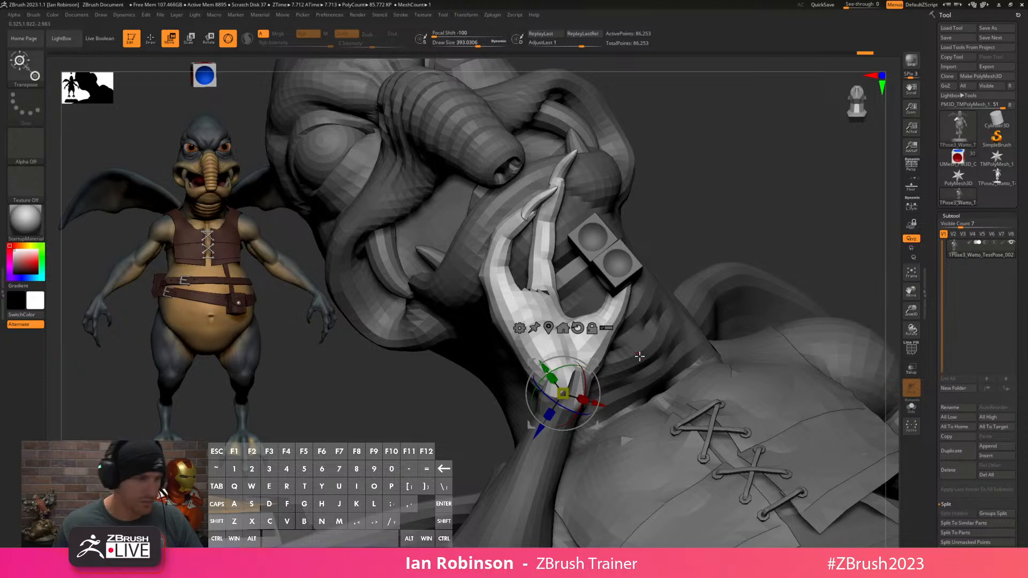
Reduce the Move brush's draw size to about 140 and reshape the bent wrist.
key(q)
mouse_move(730, 266)
mouse_down()
mouse_move(746, 218)
mouse_move(764, 227)
mouse_move(765, 182)
mouse_move(742, 326)
mouse_up()
key(s)
mouse_move(536, 354)
mouse_down()
mouse_move(519, 354)
mouse_move(525, 372)
mouse_up()
right_drag(528, 381, 546, 343)
drag(599, 324, 799, 261)
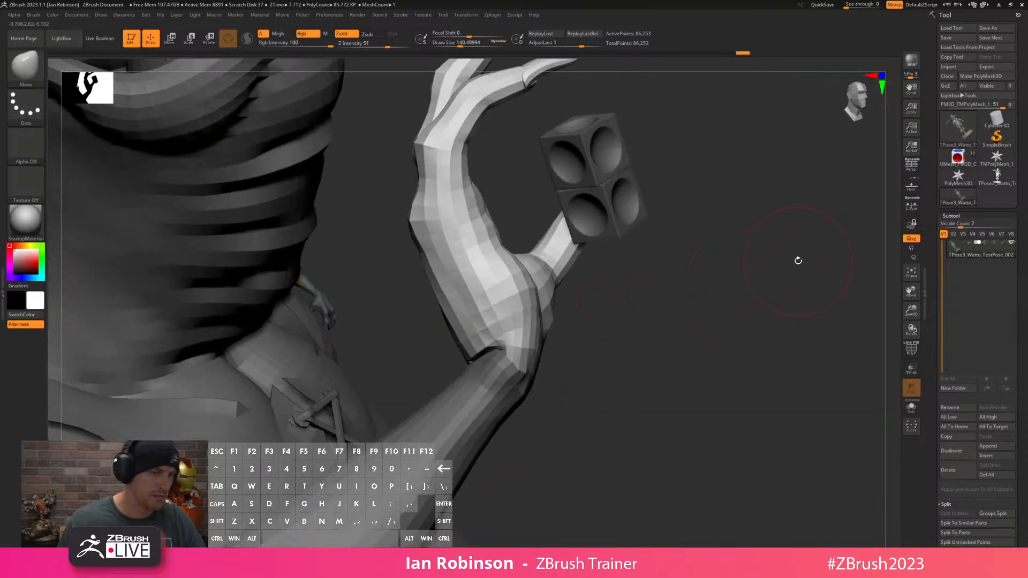
Select the Move brush again and push in the crease between the palm and the wrist.
click(957, 215)
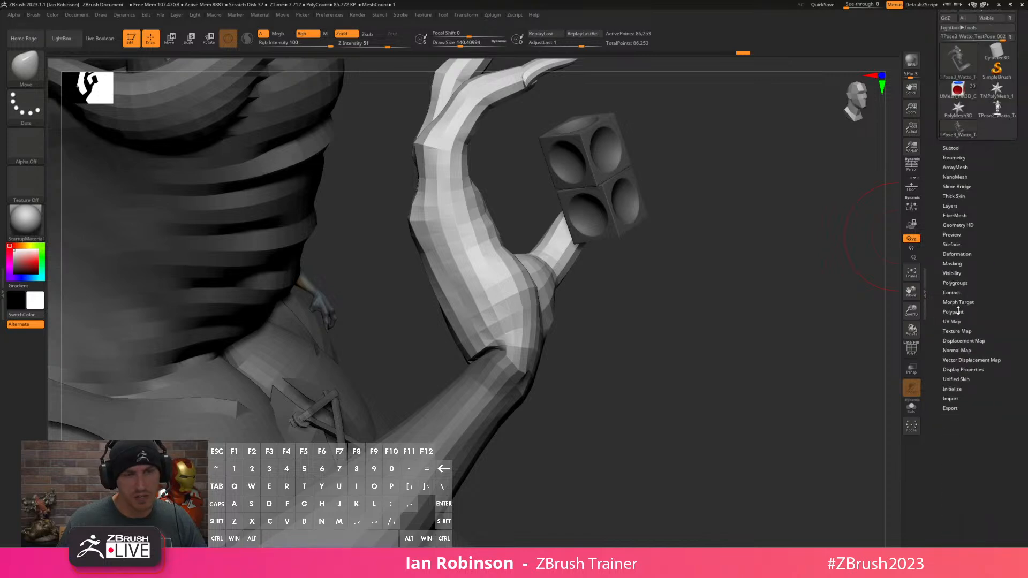
click(959, 330)
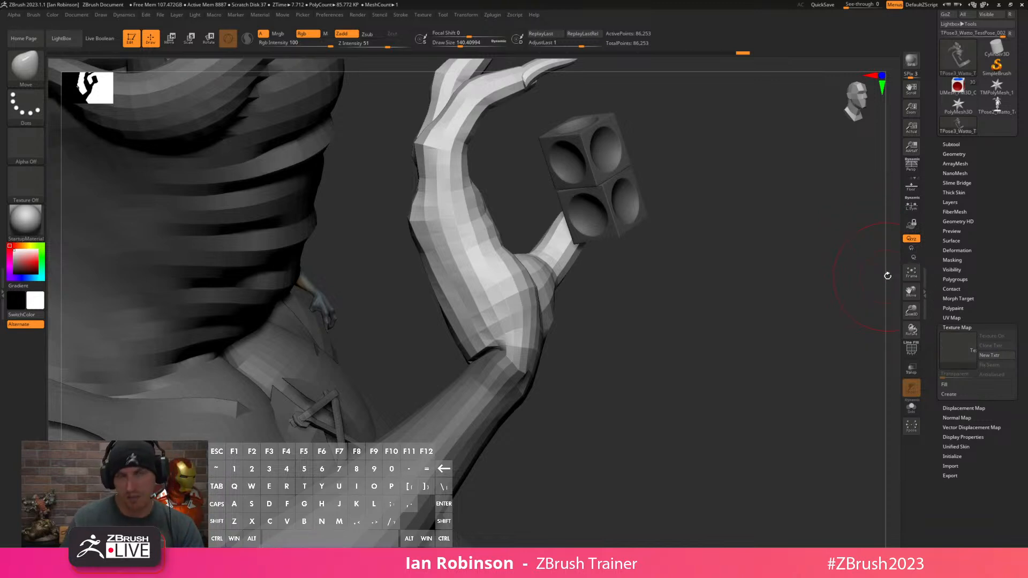
key(b)
key(m)
key(v)
key(s)
mouse_move(639, 339)
mouse_down()
mouse_move(649, 339)
mouse_move(605, 365)
mouse_up()
key(s)
drag(522, 356, 513, 349)
Shape the outer side of the palm and wrist with the Move brush at a draw size of about 154.
mouse_move(626, 375)
mouse_down()
mouse_move(552, 378)
mouse_move(560, 335)
mouse_up()
mouse_move(560, 343)
mouse_down()
mouse_move(665, 308)
mouse_move(549, 321)
mouse_up()
mouse_move(691, 336)
mouse_down()
mouse_move(667, 332)
mouse_move(696, 300)
mouse_move(585, 323)
mouse_move(555, 343)
mouse_up()
key(ctrl+z)
key(s)
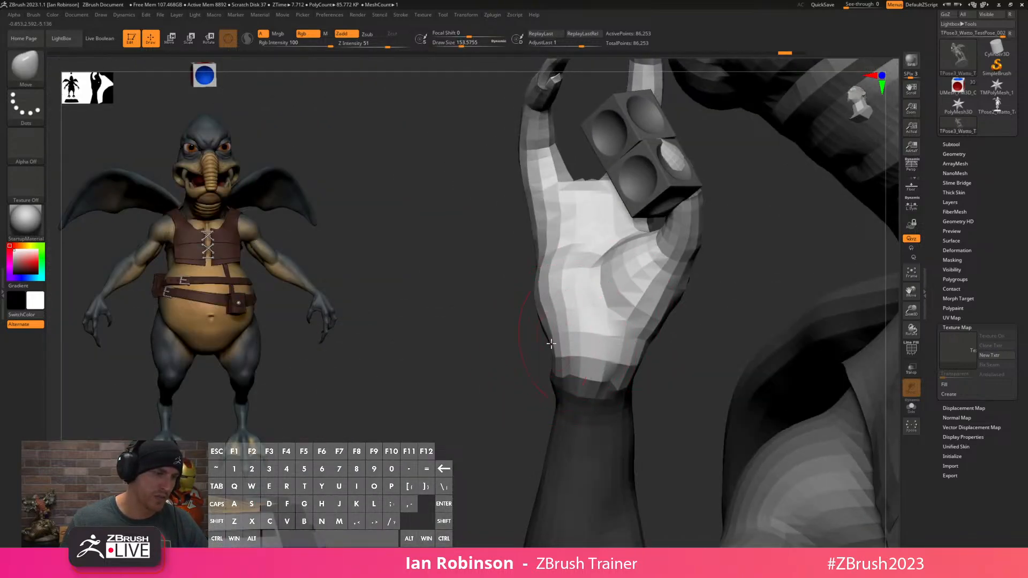
drag(552, 262, 573, 266)
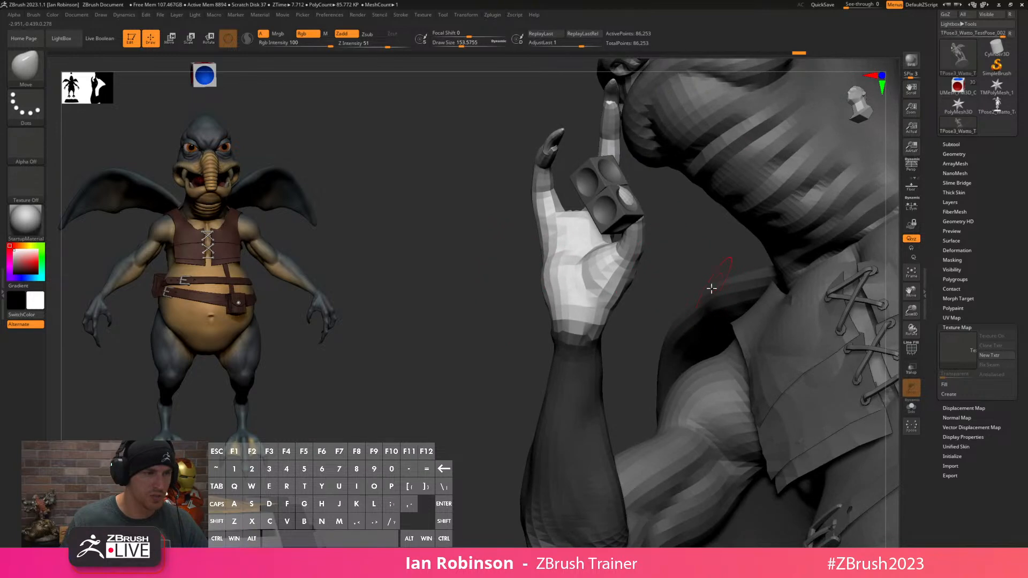
drag(726, 286, 601, 245)
Hide the dice, mask the rest of the model, and unhide everything so only the dice remain unmasked.
key(f)
ctrl+shift+click(564, 225)
ctrl+shift+drag(624, 188, 648, 230)
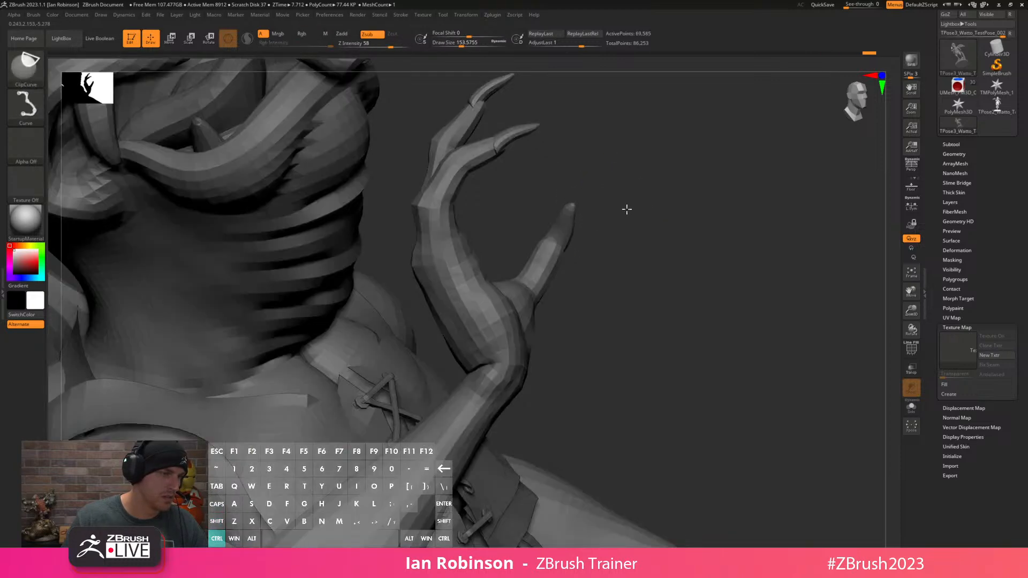
ctrl+shift+click(659, 217)
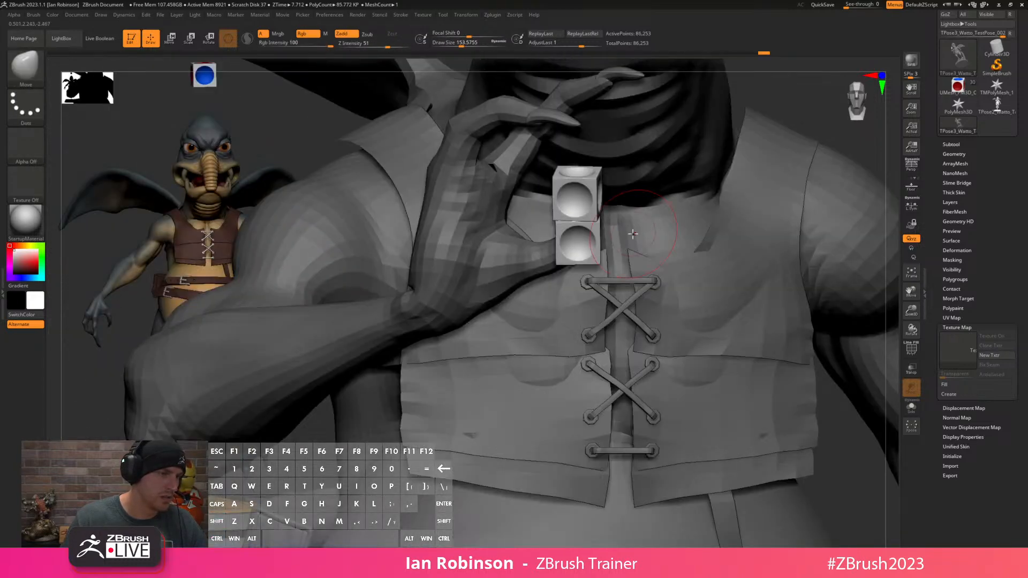
Move and rotate the two unmasked dice so they stand upright between the thumb and fingers of the raised hand.
key(w)
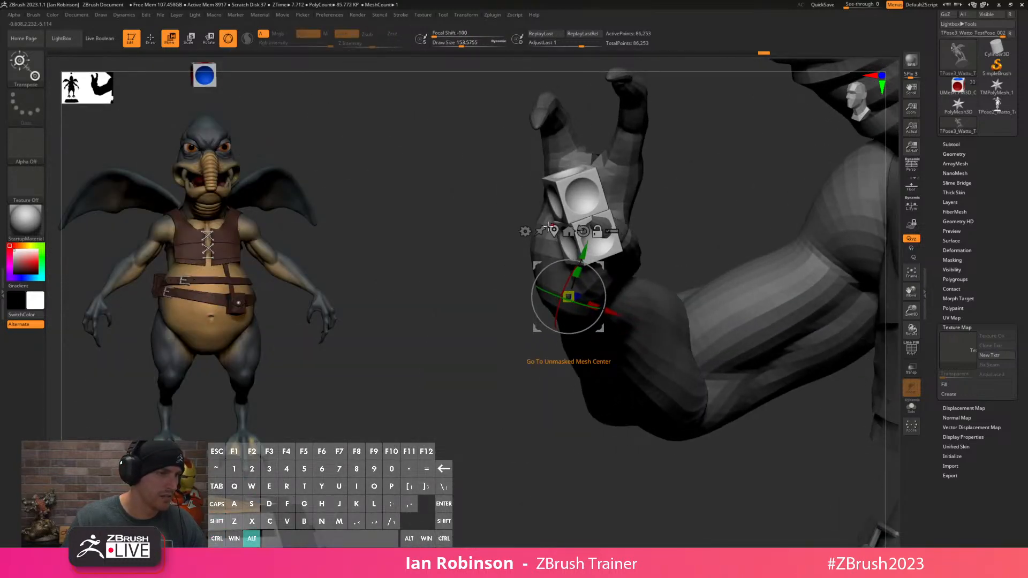
alt+click(571, 198)
drag(635, 159, 680, 202)
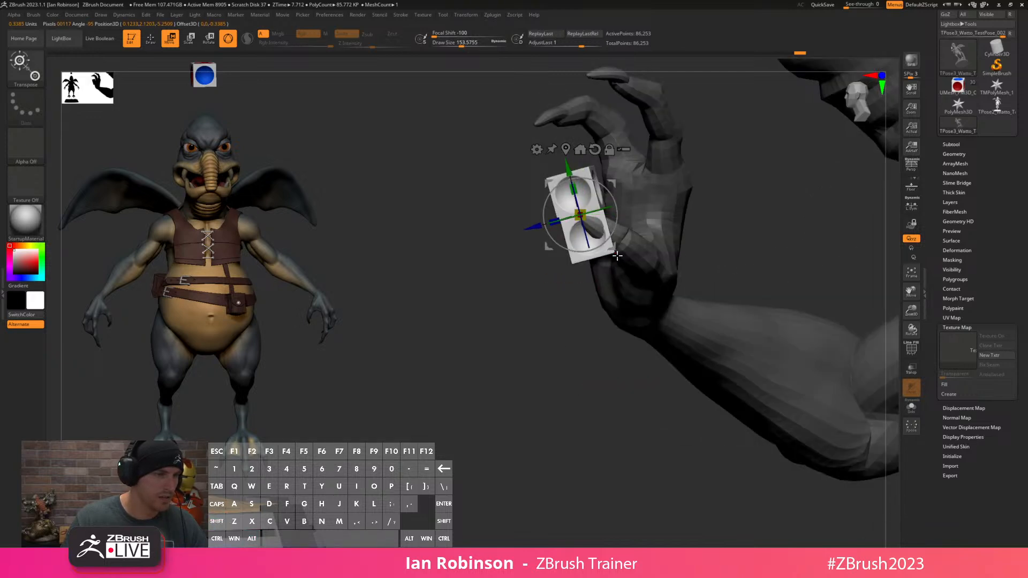
drag(724, 236, 698, 244)
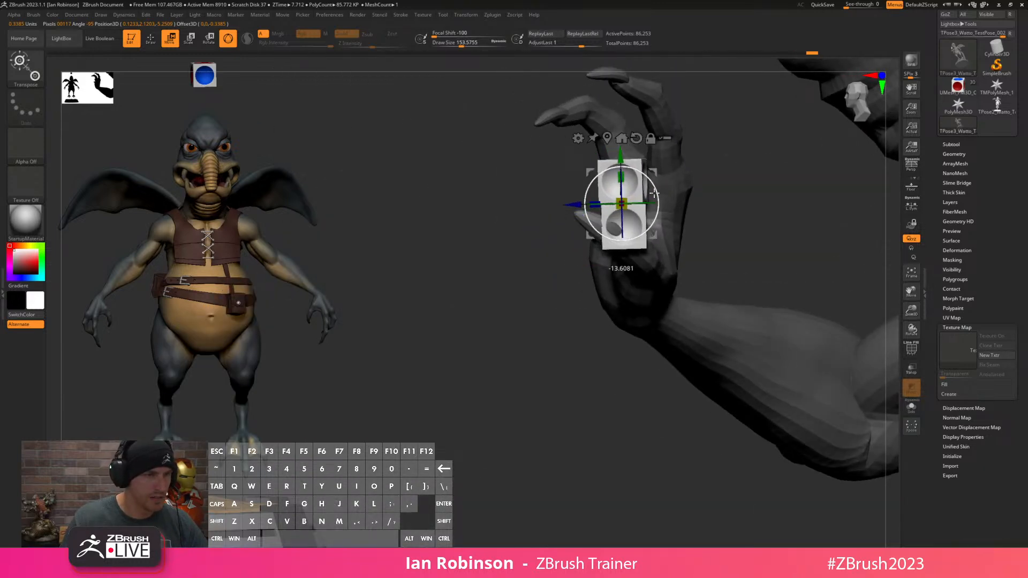
drag(713, 218, 631, 209)
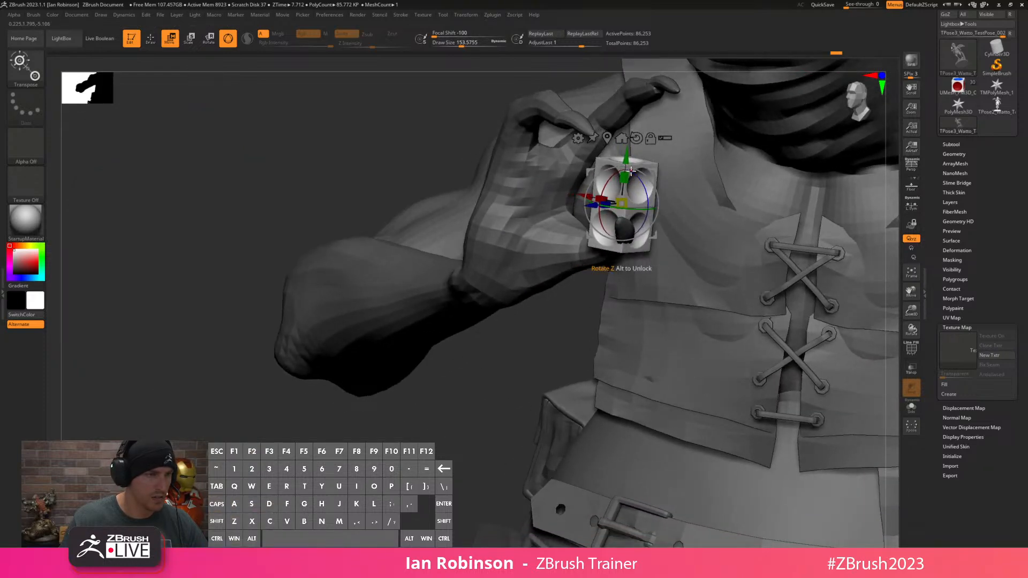
mouse_move(696, 170)
right_down()
mouse_move(631, 169)
mouse_move(624, 244)
mouse_move(575, 255)
right_up()
Isolate the raised hand with the dice and mask the palm up to the base of the index finger.
key(q)
right_drag(659, 418, 616, 386)
ctrl+shift+drag(522, 142, 708, 376)
right_drag(640, 402, 670, 172)
key(w)
ctrl+drag(540, 313, 543, 243)
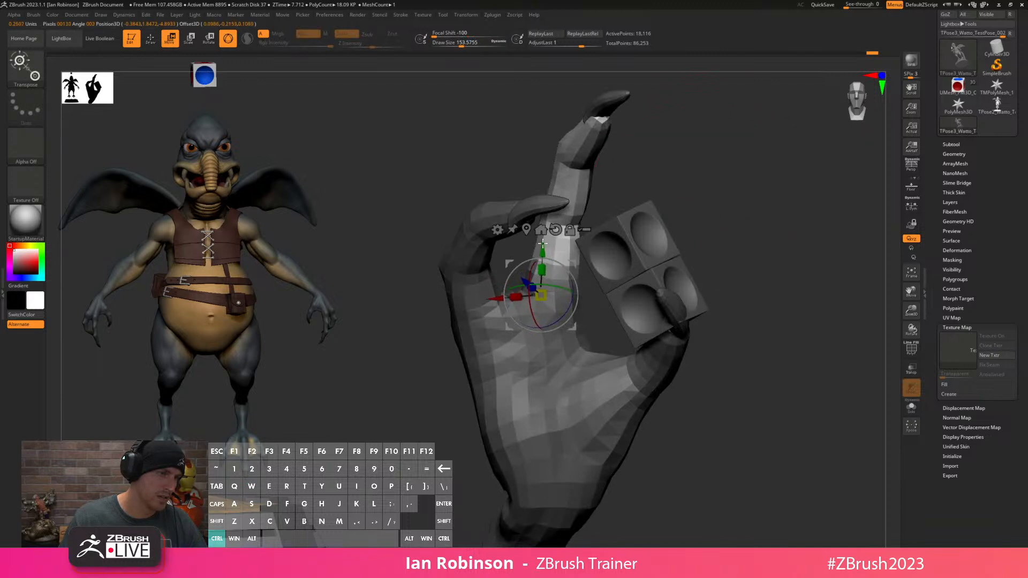
Rework the mask so the whole index finger, including its claw, is free to pose.
key(q)
mouse_move(724, 183)
right_down()
mouse_move(773, 209)
mouse_move(805, 204)
mouse_move(710, 212)
right_up()
mouse_move(488, 311)
ctrl+mouse_down()
mouse_move(583, 364)
mouse_move(603, 297)
ctrl+mouse_up()
key(space)
alt+right_drag(698, 193, 725, 332)
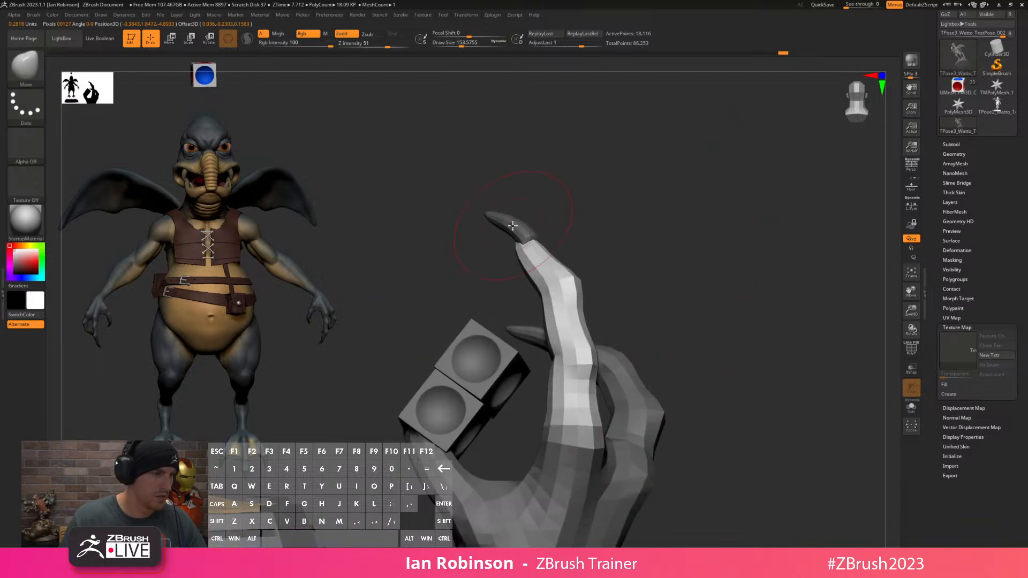
key(w)
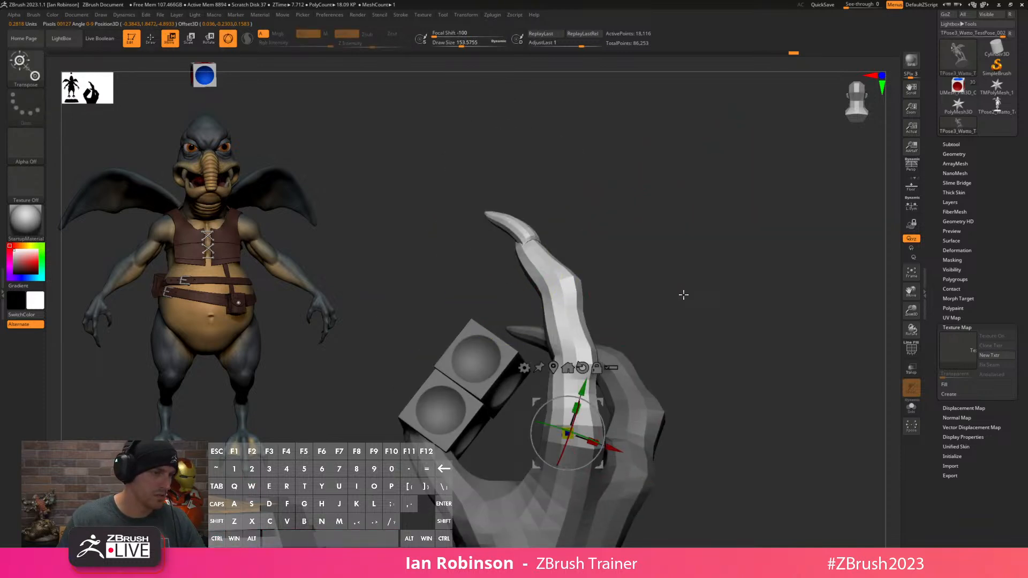
Place the gizmo at the index finger's base knuckle and rotate the finger back, away from the dice.
right_drag(691, 301, 538, 458)
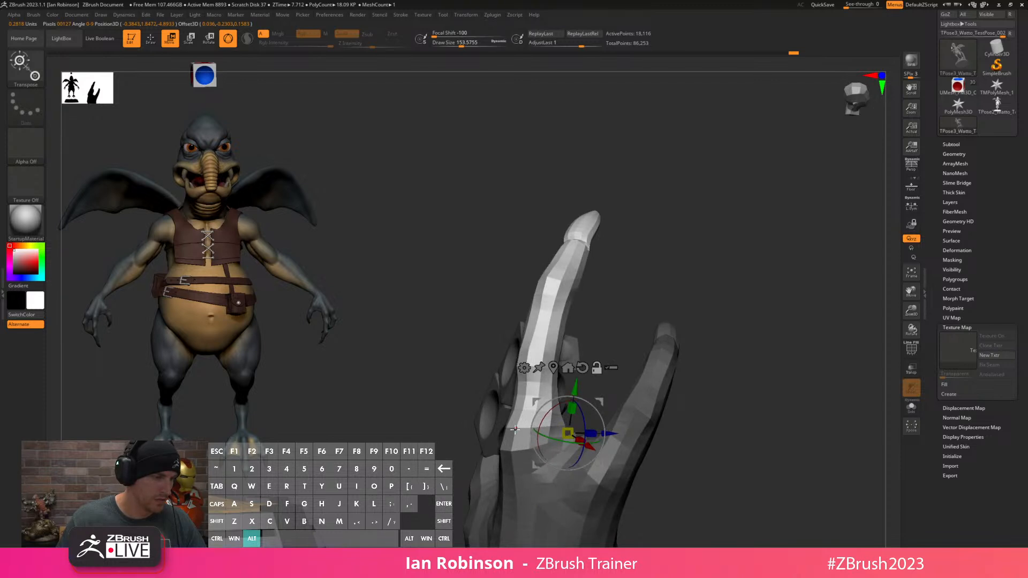
right_drag(738, 236, 757, 240)
alt+drag(487, 440, 500, 455)
right_drag(714, 269, 662, 234)
alt+drag(625, 383, 603, 396)
right_drag(603, 396, 581, 379)
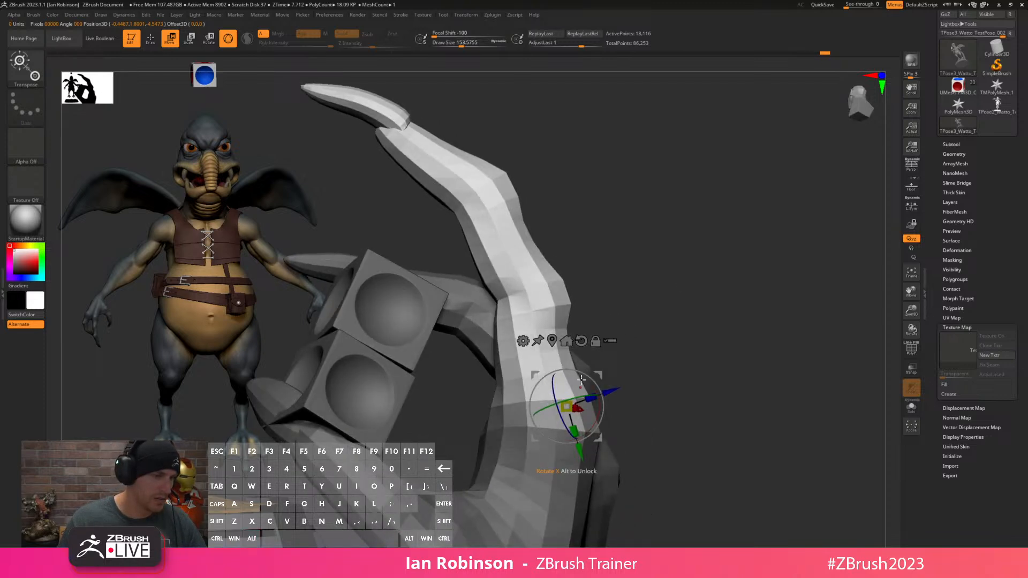
drag(587, 380, 626, 380)
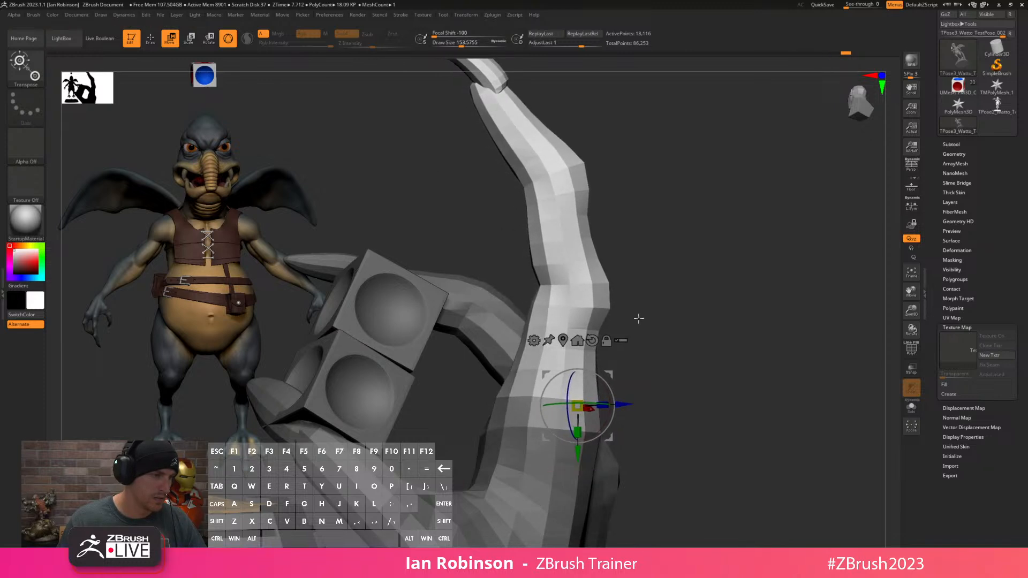
right_drag(673, 315, 684, 310)
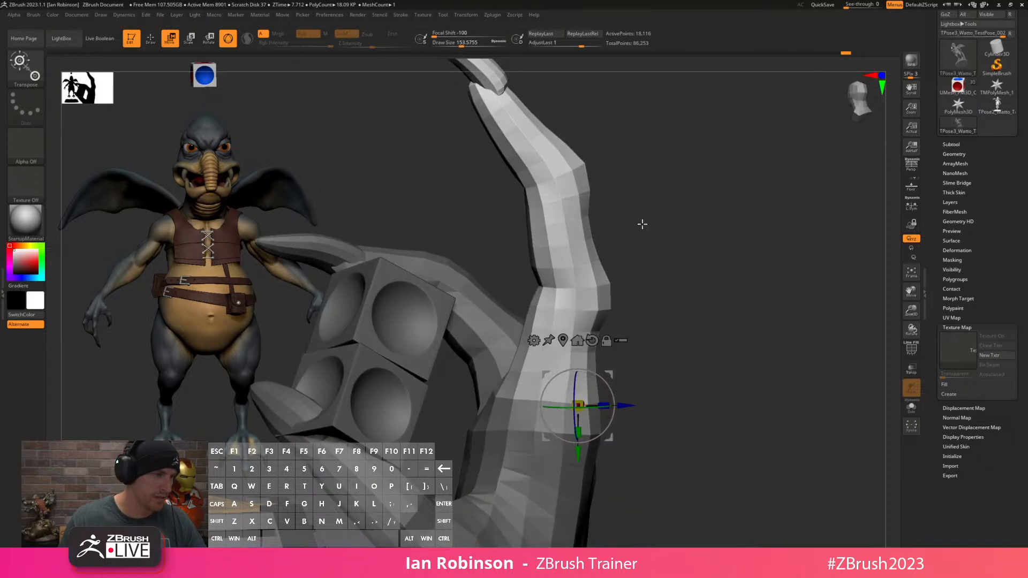
Mask the index finger's lowest segment and bend the upper segments at the joint towards the dice.
key(q)
right_drag(666, 223, 535, 317)
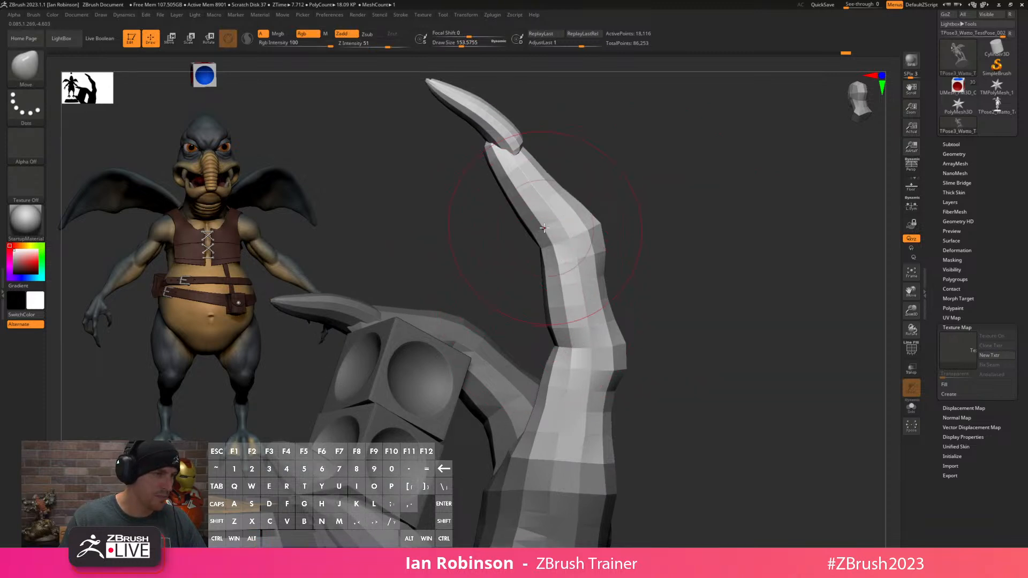
mouse_move(428, 354)
ctrl+mouse_down()
mouse_move(514, 543)
mouse_move(711, 409)
mouse_move(705, 351)
mouse_move(696, 360)
ctrl+mouse_up()
key(w)
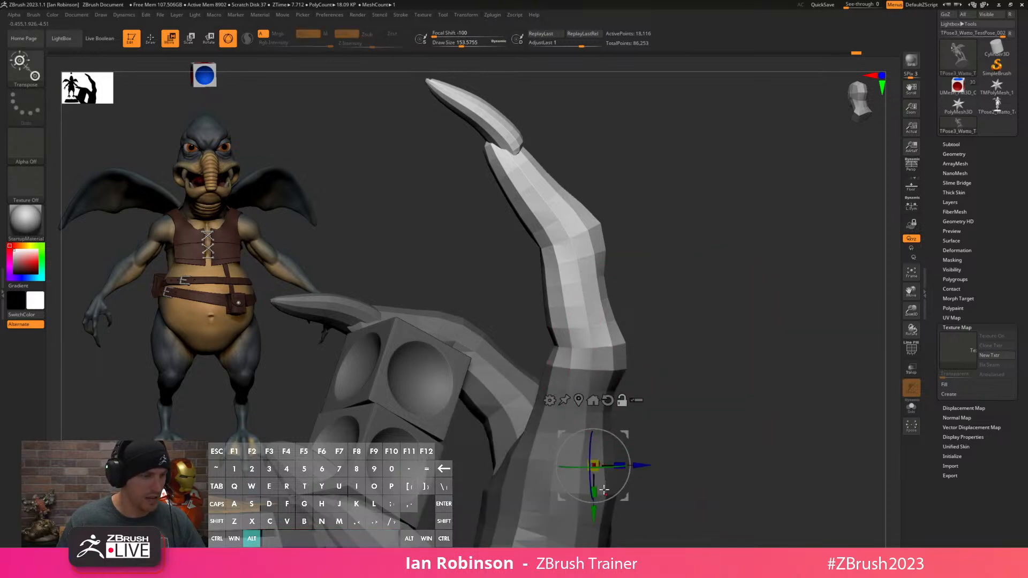
drag(616, 336, 602, 307)
mouse_move(631, 373)
mouse_down()
mouse_move(592, 409)
mouse_move(695, 286)
mouse_move(684, 294)
mouse_move(695, 313)
mouse_move(659, 285)
mouse_move(666, 317)
mouse_move(636, 297)
mouse_up()
key(q)
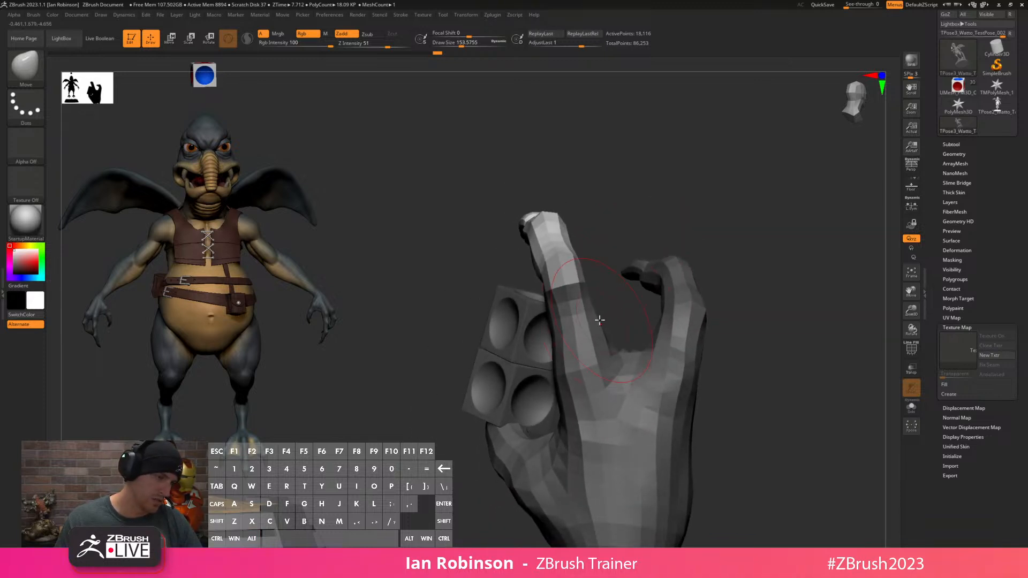
Change the visible parts to build a new mask, then unhide the full model with only the index finger unmasked.
ctrl+shift+click(600, 317)
ctrl+shift+click(605, 310)
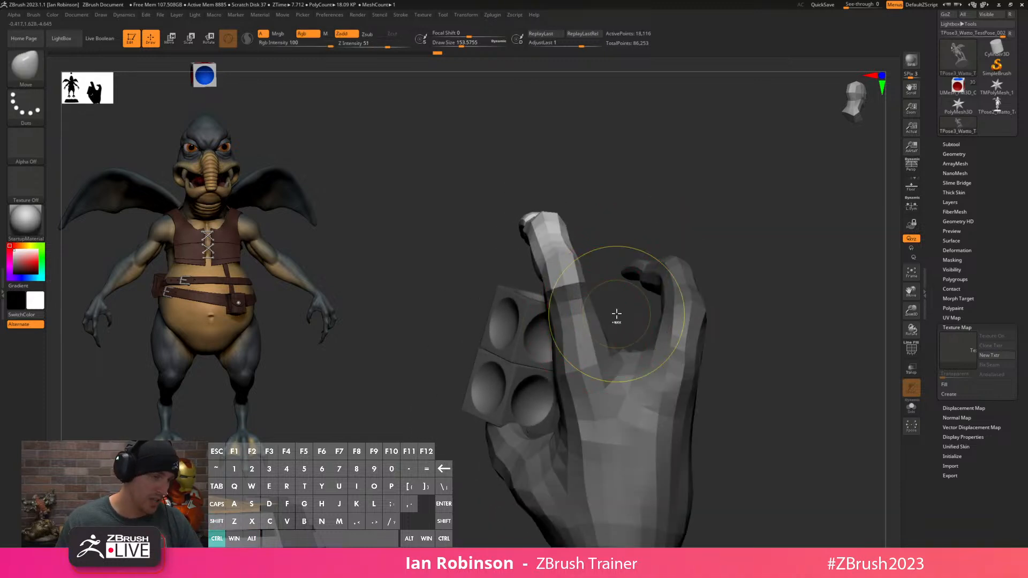
ctrl+shift+click(611, 318)
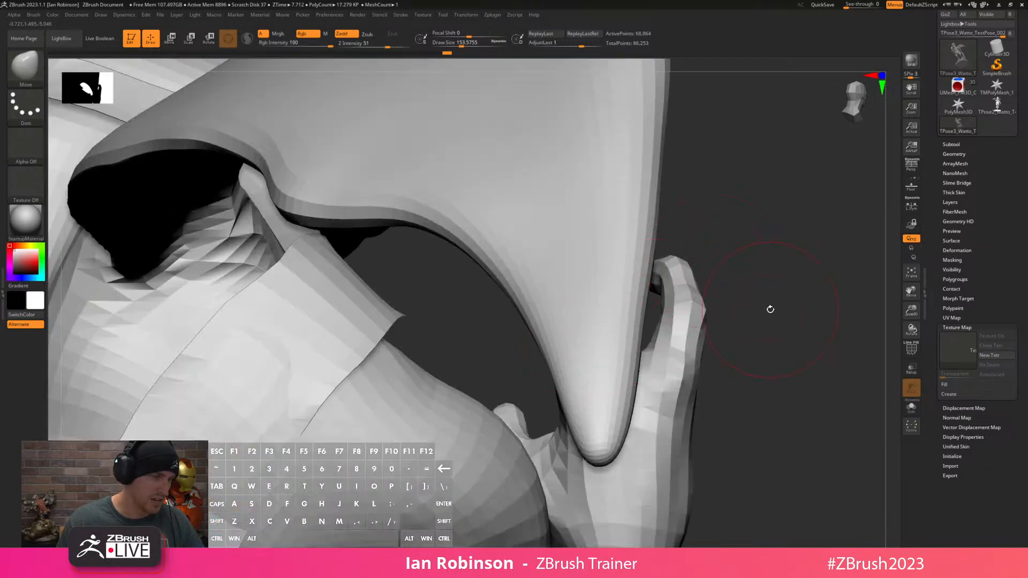
drag(770, 309, 636, 283)
key(ctrl)
mouse_move(559, 373)
ctrl+mouse_down()
mouse_move(487, 230)
mouse_move(619, 193)
mouse_move(626, 300)
ctrl+mouse_up()
key(ctrl+shift)
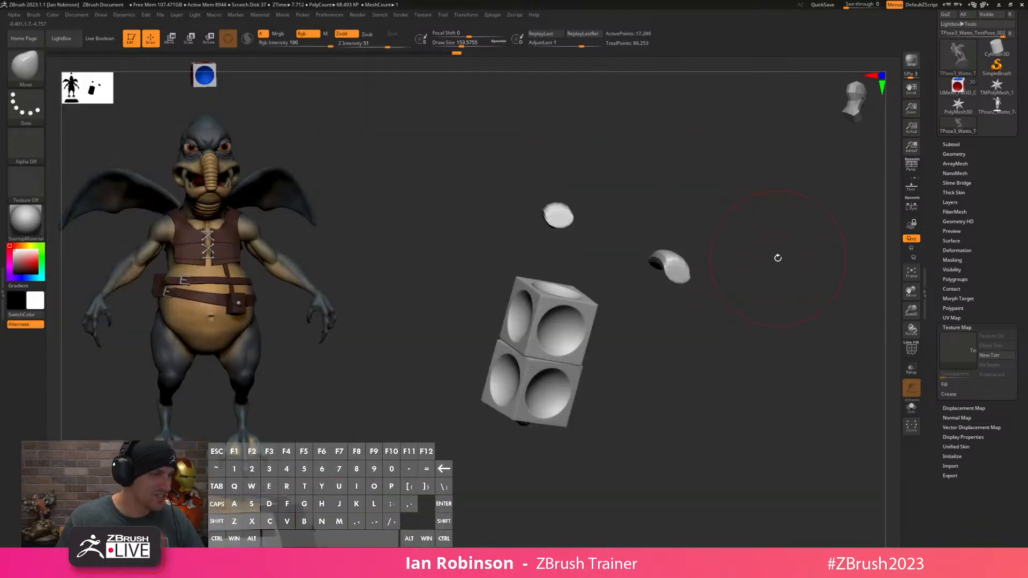
mouse_move(776, 257)
mouse_down()
mouse_move(780, 273)
mouse_move(634, 132)
mouse_move(564, 116)
mouse_move(670, 172)
mouse_move(737, 170)
mouse_up()
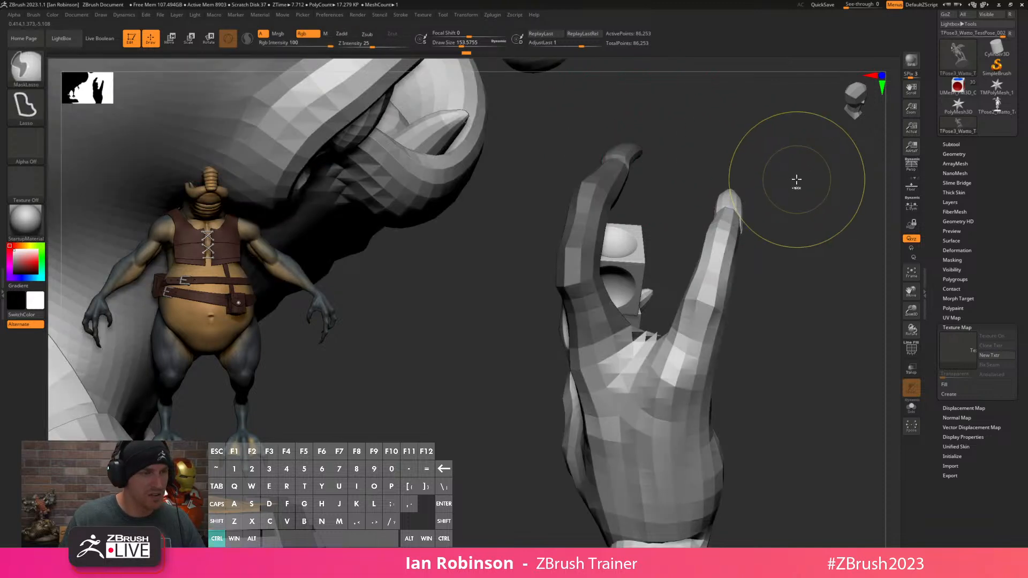
ctrl+click(796, 180)
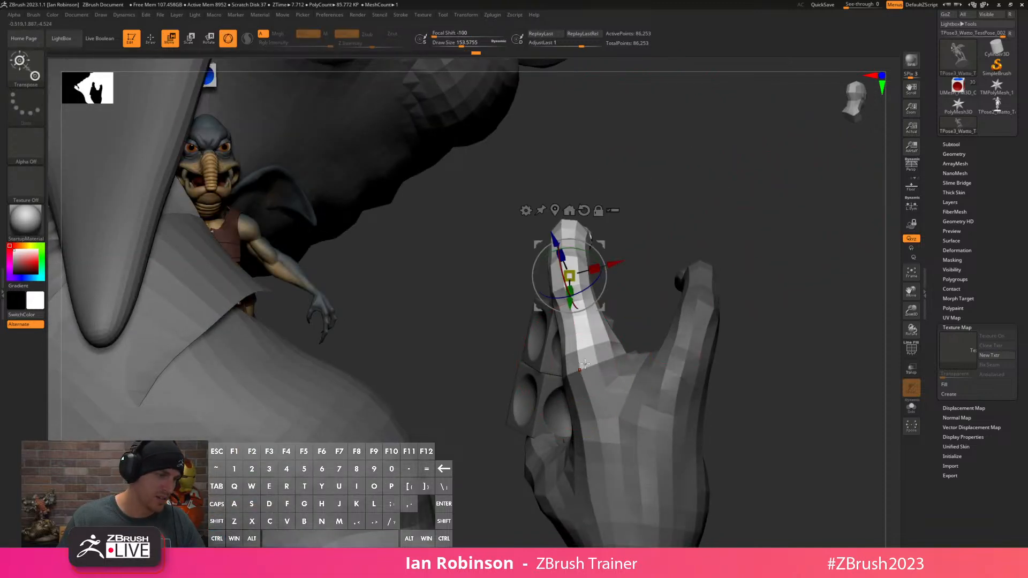
Place the gizmo at the index finger's base knuckle and move and rotate the finger sideways into line with the hand.
alt+click(583, 365)
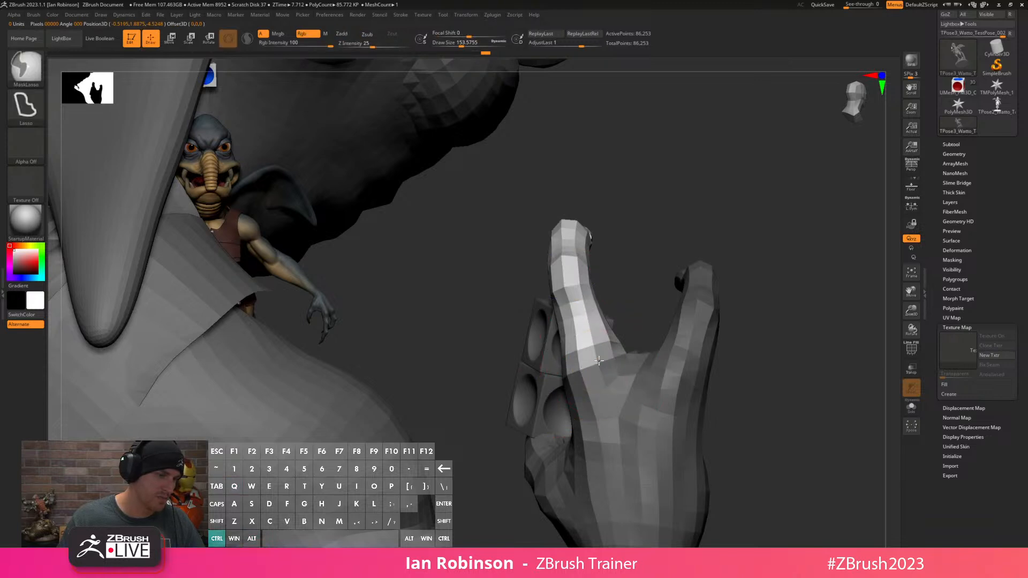
ctrl+click(598, 364)
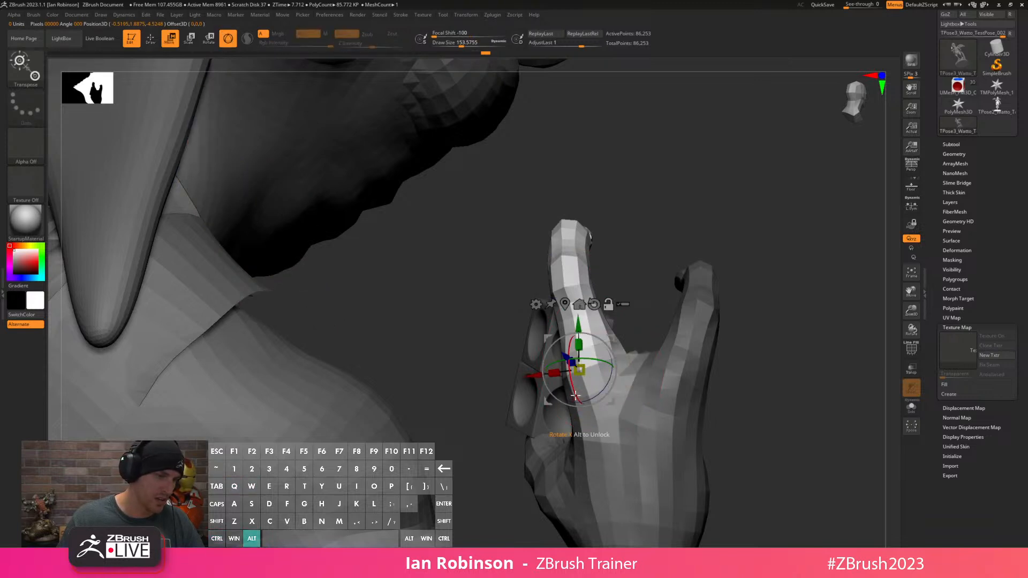
drag(592, 368, 624, 399)
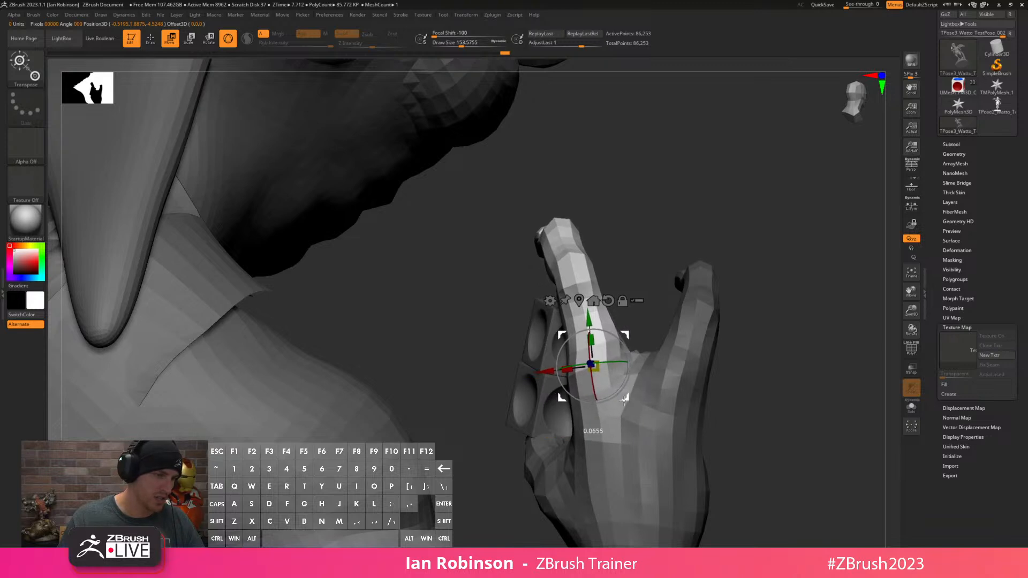
drag(616, 348, 621, 349)
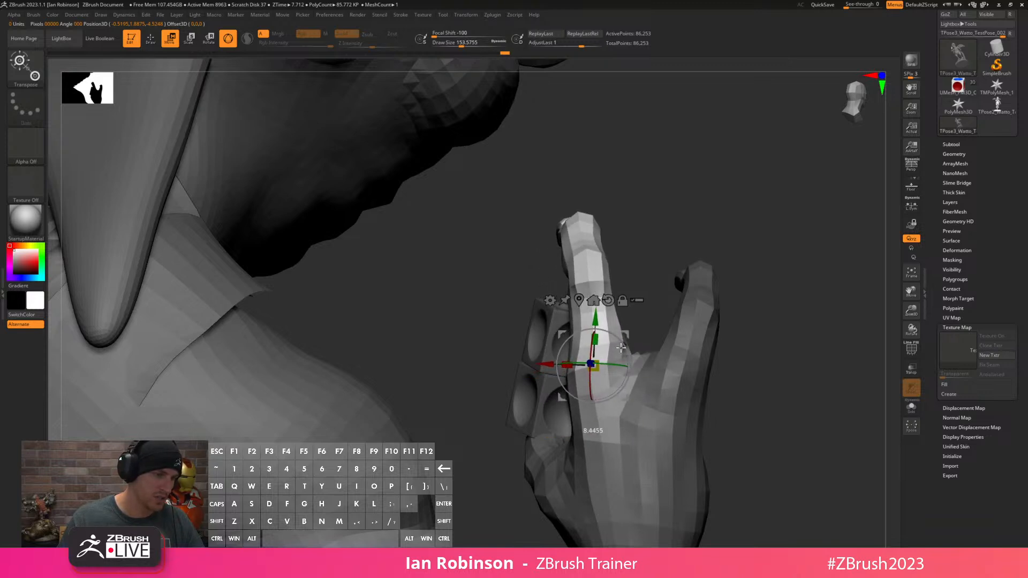
key(q)
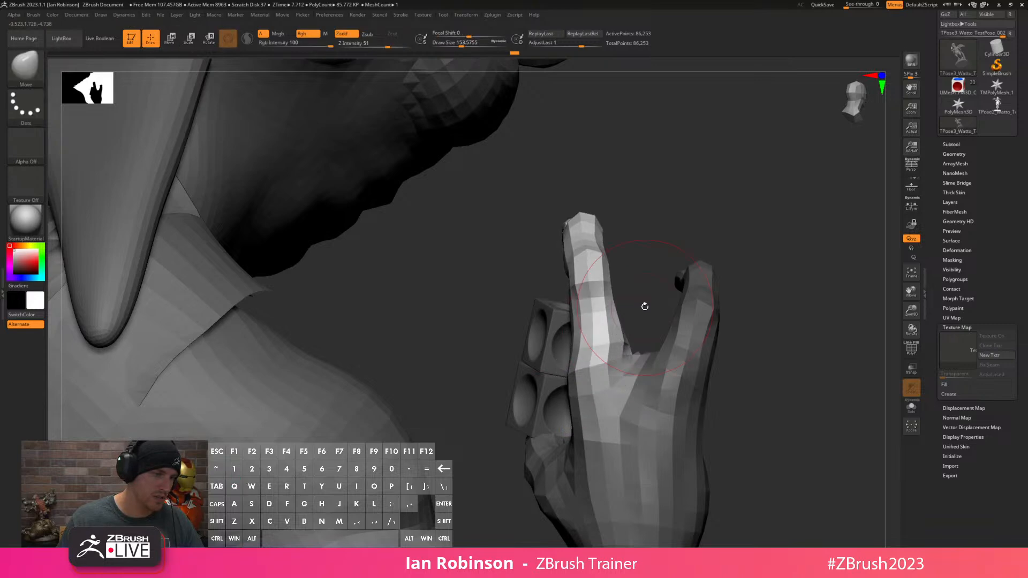
Adjust the index finger from the side and rotate it at the base knuckle to arch over the dice.
mouse_move(643, 277)
mouse_down()
mouse_move(569, 279)
mouse_move(567, 354)
mouse_up()
mouse_move(528, 321)
mouse_down()
mouse_move(520, 333)
mouse_move(524, 322)
mouse_up()
drag(678, 275, 633, 278)
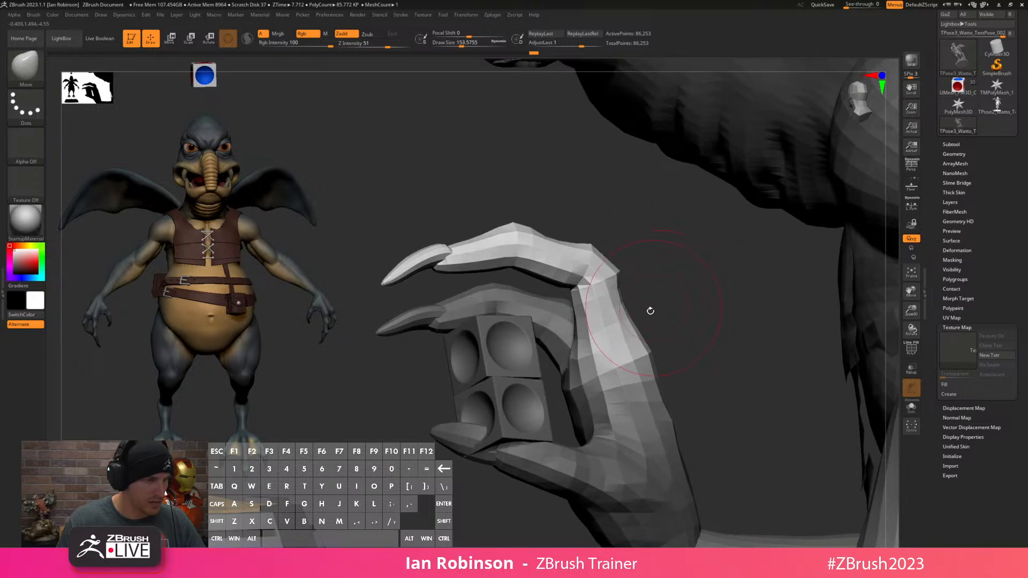
key(w)
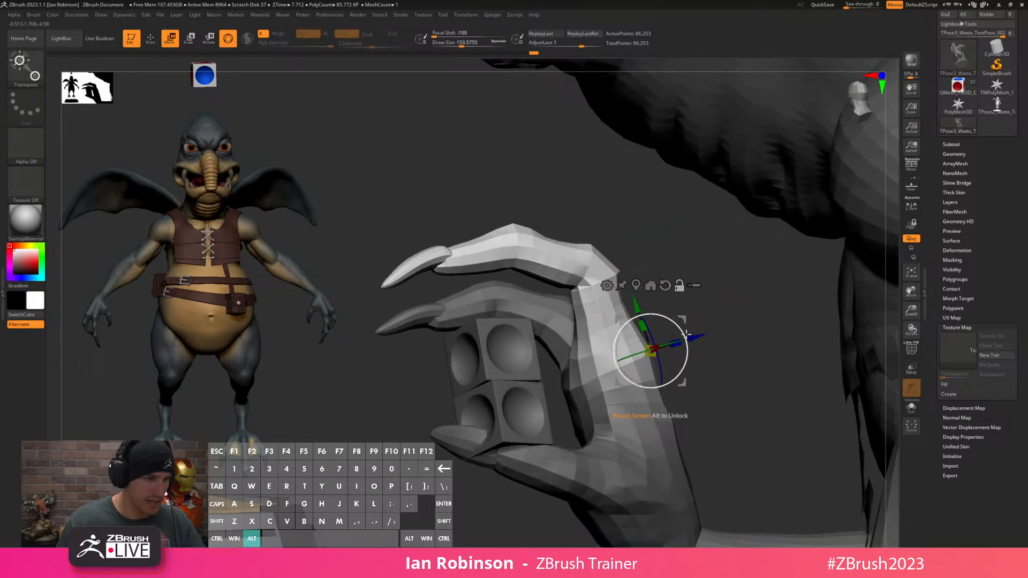
mouse_move(626, 325)
mouse_down()
mouse_move(618, 322)
mouse_move(664, 274)
mouse_move(677, 310)
mouse_move(709, 298)
mouse_move(716, 193)
mouse_move(633, 301)
mouse_move(617, 243)
mouse_up()
key(q)
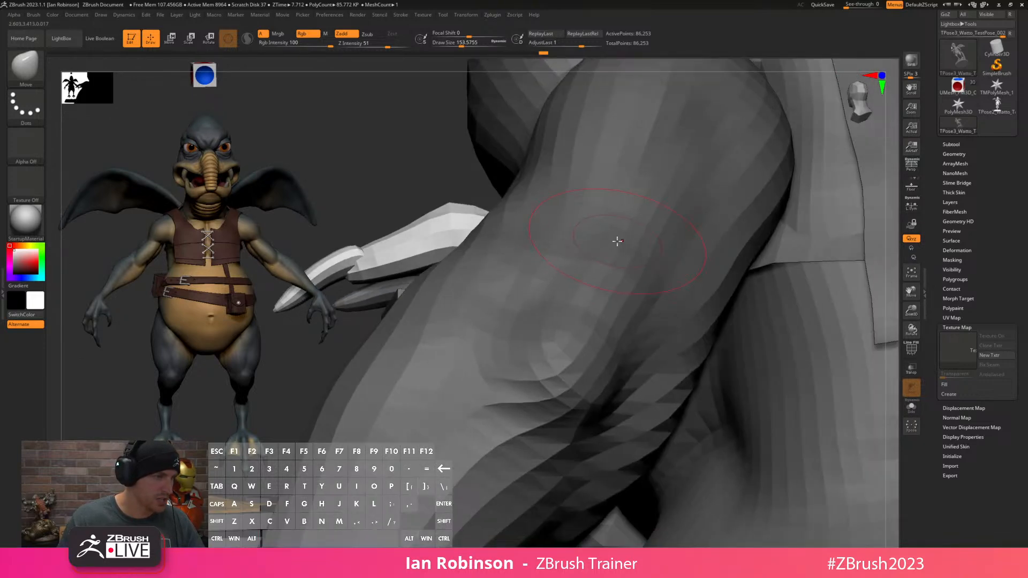
Choose the SelectLasso brush, isolate the raised hand with the dice, and frame it in the view.
mouse_move(521, 251)
mouse_down()
mouse_move(489, 257)
mouse_move(653, 304)
mouse_move(498, 302)
mouse_move(565, 350)
mouse_up()
ctrl+shift+click(34, 65)
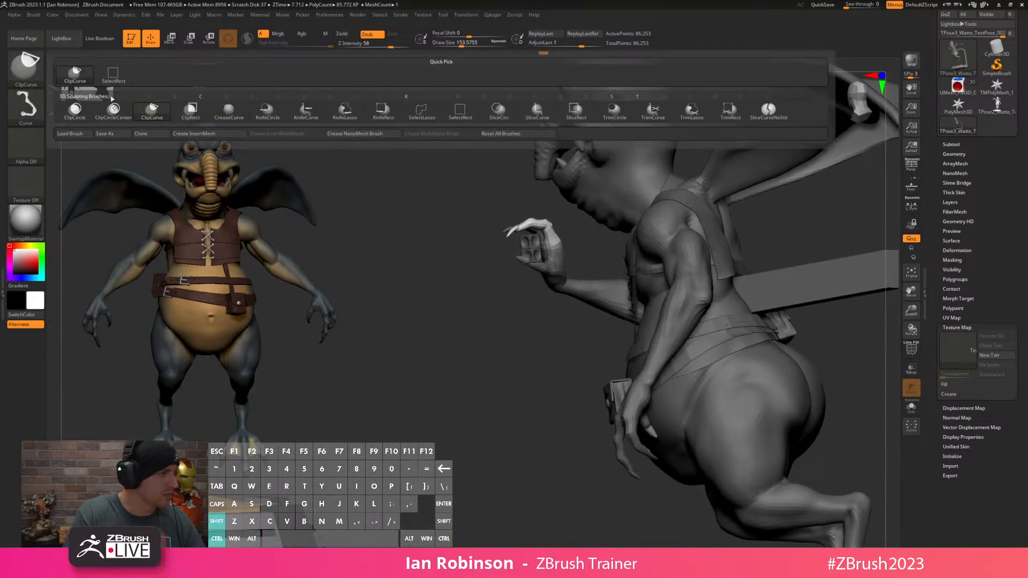
ctrl+shift+click(421, 112)
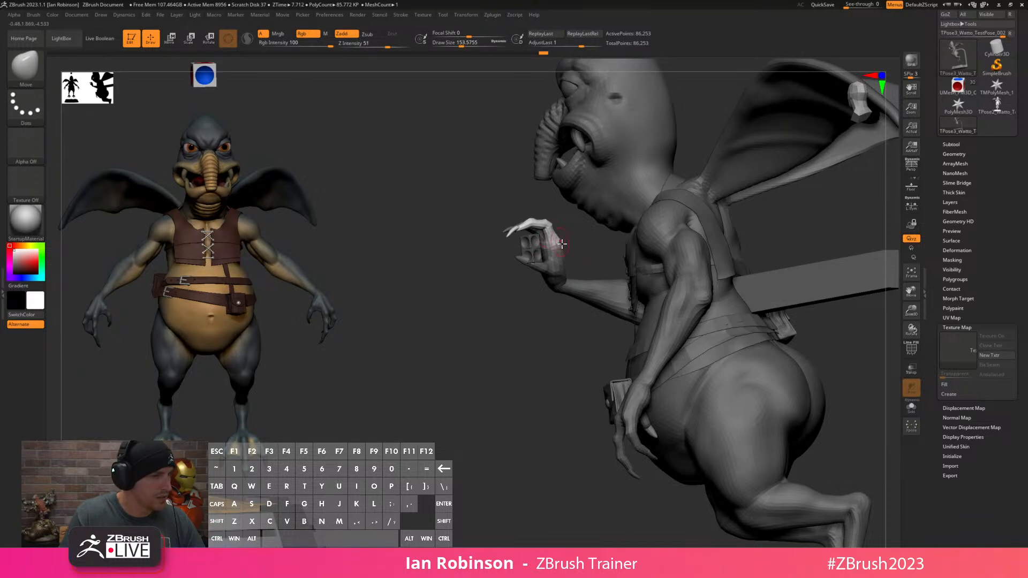
mouse_move(581, 231)
ctrl+shift+mouse_down()
mouse_move(444, 273)
mouse_move(595, 301)
mouse_move(607, 395)
ctrl+shift+mouse_up()
key(f)
mouse_move(543, 253)
alt+mouse_down()
mouse_move(656, 332)
mouse_move(543, 250)
mouse_move(633, 306)
alt+mouse_up()
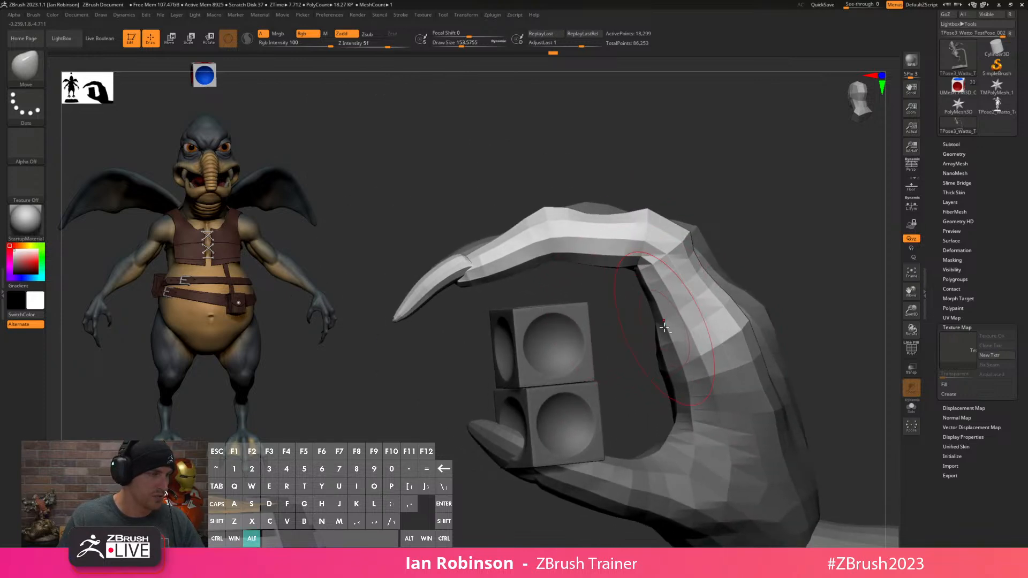
Try to bend the front finger sharply down toward the cubes by rotating it about its middle joint.
mouse_move(550, 282)
ctrl+mouse_down()
mouse_move(780, 390)
mouse_move(743, 184)
mouse_move(551, 159)
mouse_move(612, 150)
mouse_move(611, 140)
ctrl+mouse_up()
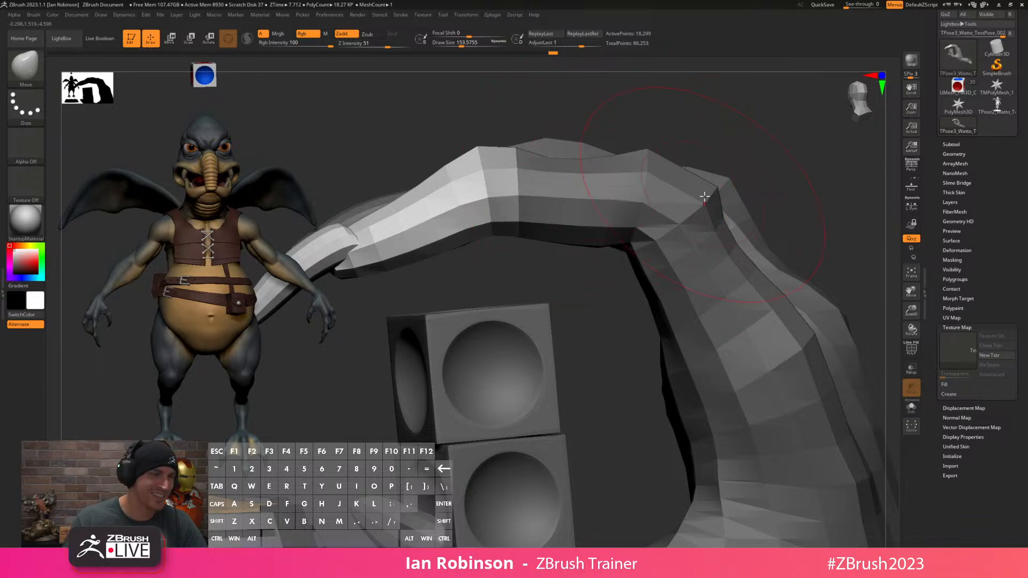
alt+drag(800, 190, 692, 183)
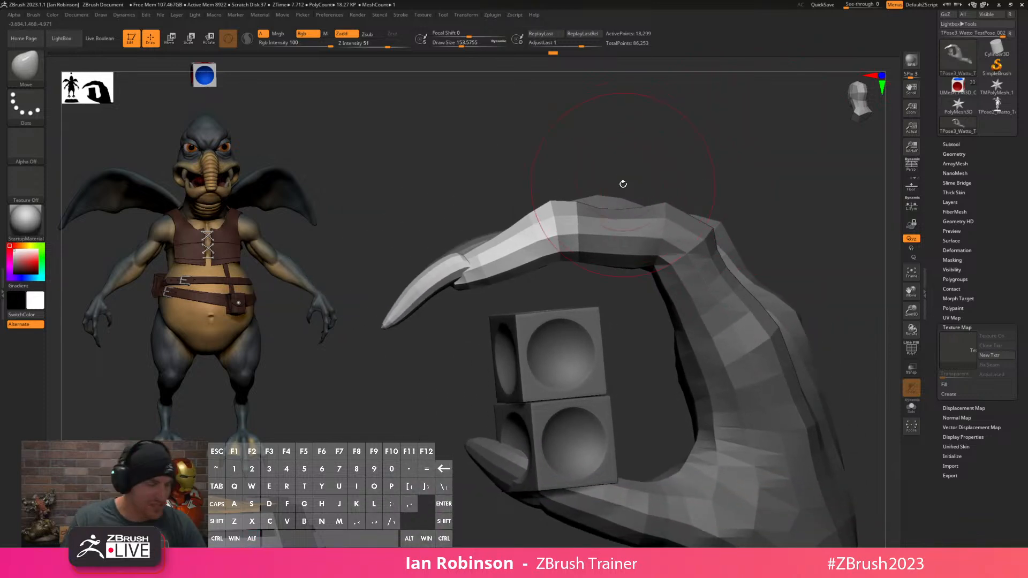
key(w)
drag(621, 173, 831, 203)
alt+click(626, 272)
alt+drag(656, 268, 655, 276)
drag(773, 208, 724, 221)
drag(623, 230, 593, 280)
drag(654, 303, 649, 304)
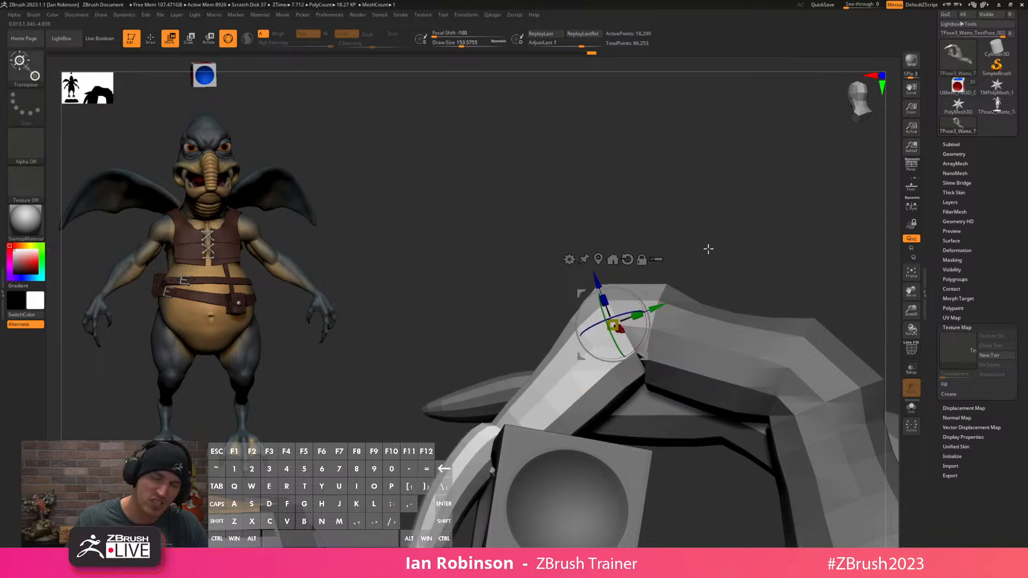
key(q)
mouse_move(730, 255)
mouse_down()
mouse_move(746, 209)
mouse_move(753, 236)
mouse_move(741, 234)
mouse_up()
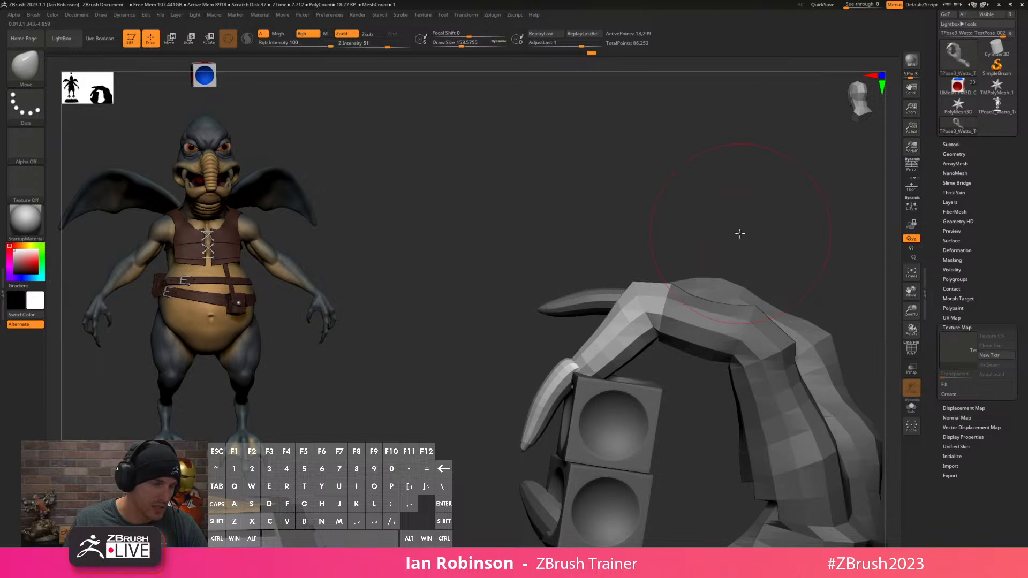
Undo the front finger's bend, along with a second small rotation tried on it.
key(ctrl+z)
key(ctrl+z)
key(ctrl+z)
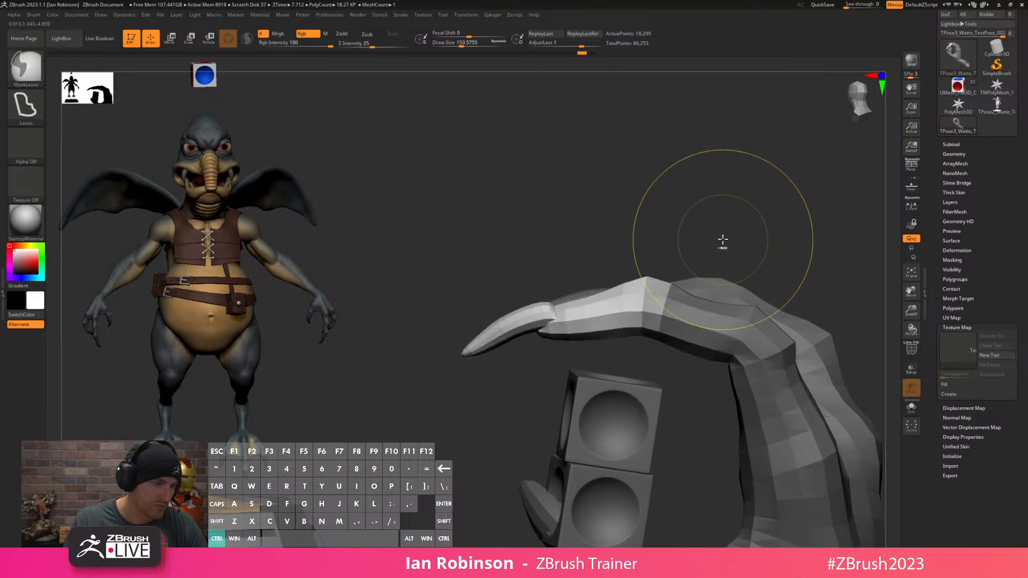
key(w)
drag(665, 278, 667, 273)
key(q)
key(ctrl+z)
Rotate the unmasked part of the front finger slightly about its joint to bring it closer to the cubes.
mouse_move(811, 243)
alt+mouse_down()
mouse_move(773, 232)
mouse_move(755, 285)
alt+mouse_up()
mouse_move(737, 235)
ctrl+mouse_down()
mouse_move(688, 448)
mouse_move(734, 533)
mouse_move(845, 523)
mouse_move(850, 438)
ctrl+mouse_up()
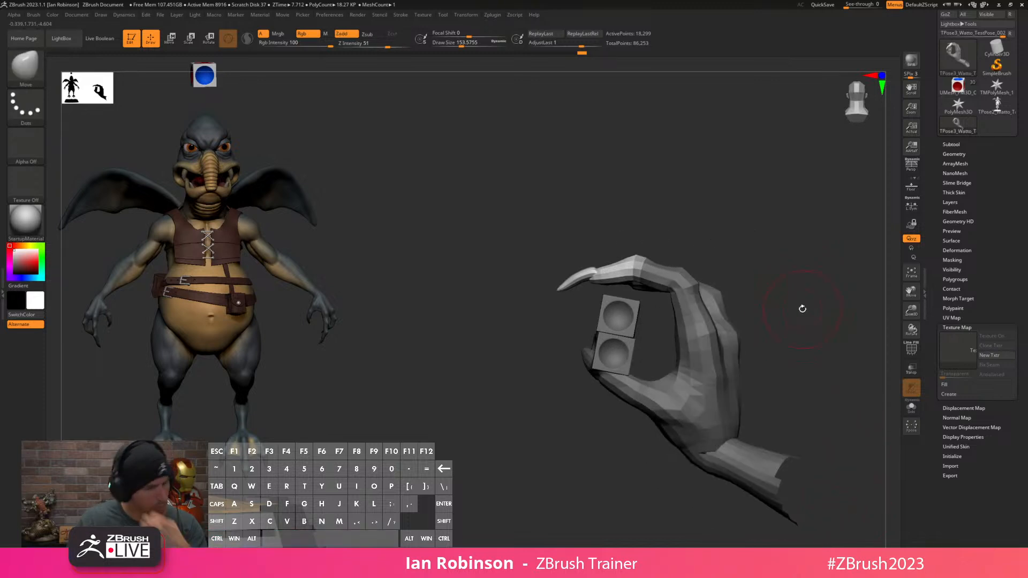
alt+drag(802, 237, 781, 270)
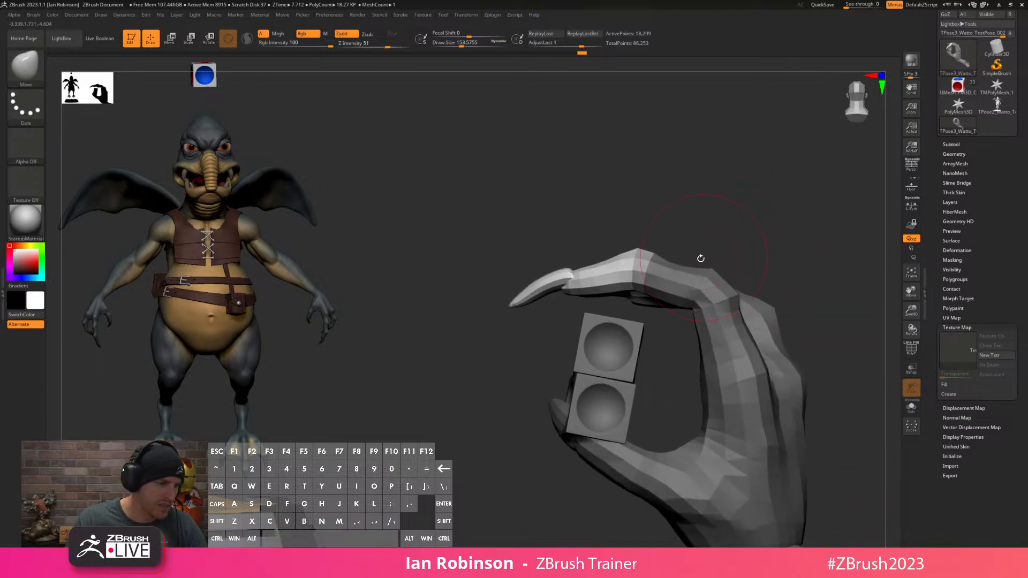
key(w)
drag(661, 253, 667, 250)
key(q)
mouse_move(556, 314)
mouse_down()
mouse_move(563, 330)
mouse_move(586, 284)
mouse_move(548, 315)
mouse_move(503, 302)
mouse_up()
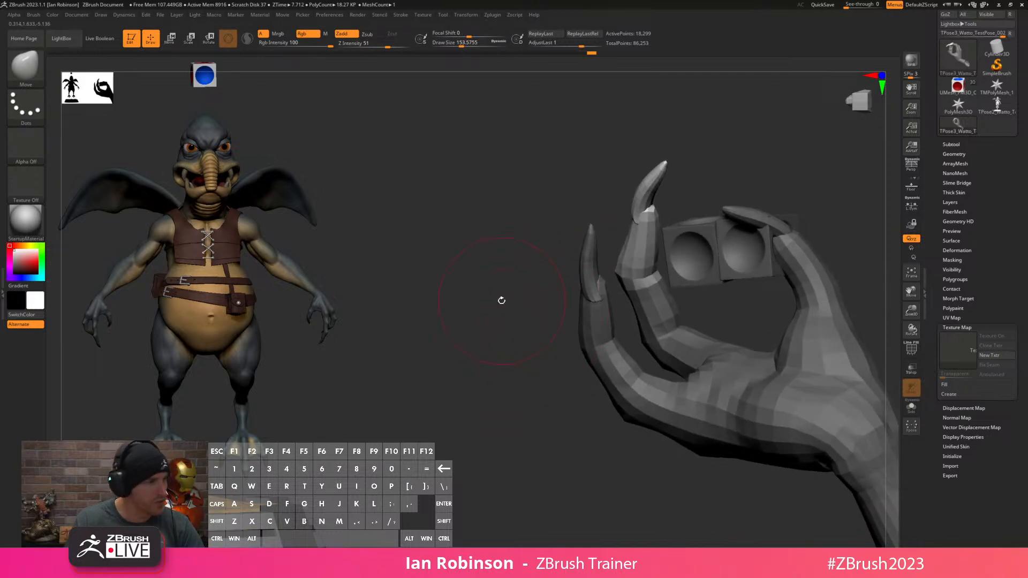
Clear the mask from the hand.
mouse_move(515, 349)
mouse_down()
mouse_move(477, 384)
mouse_move(487, 383)
mouse_up()
alt+drag(729, 339, 659, 350)
ctrl+drag(769, 280, 783, 295)
key(ctrl+z)
Try to mask the body around the cubes by isolating the skin, masking it and showing the whole model again.
ctrl+shift+drag(592, 347, 575, 325)
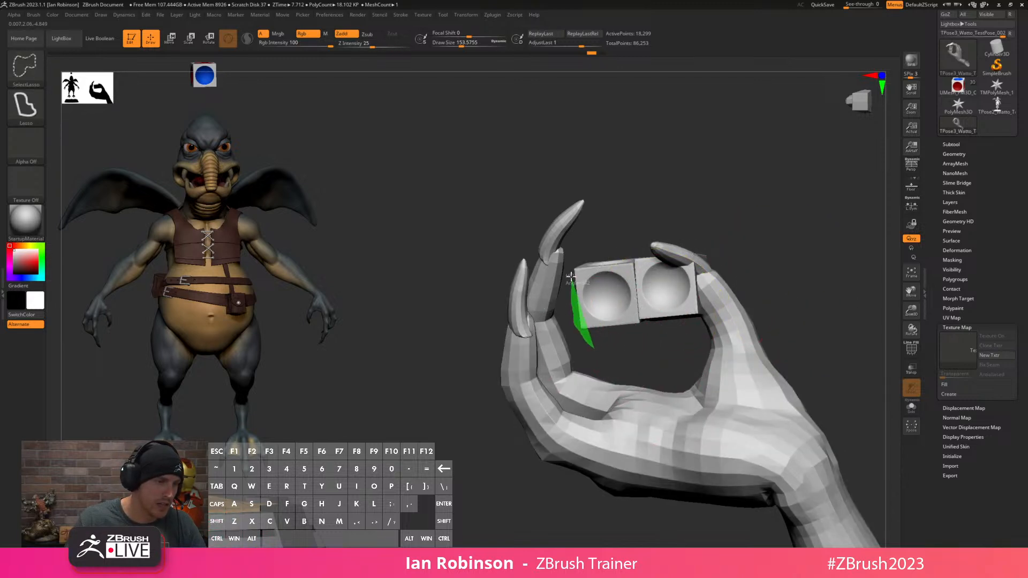
mouse_move(581, 246)
ctrl+shift+mouse_down()
mouse_move(769, 248)
mouse_move(643, 348)
mouse_move(589, 338)
ctrl+shift+mouse_up()
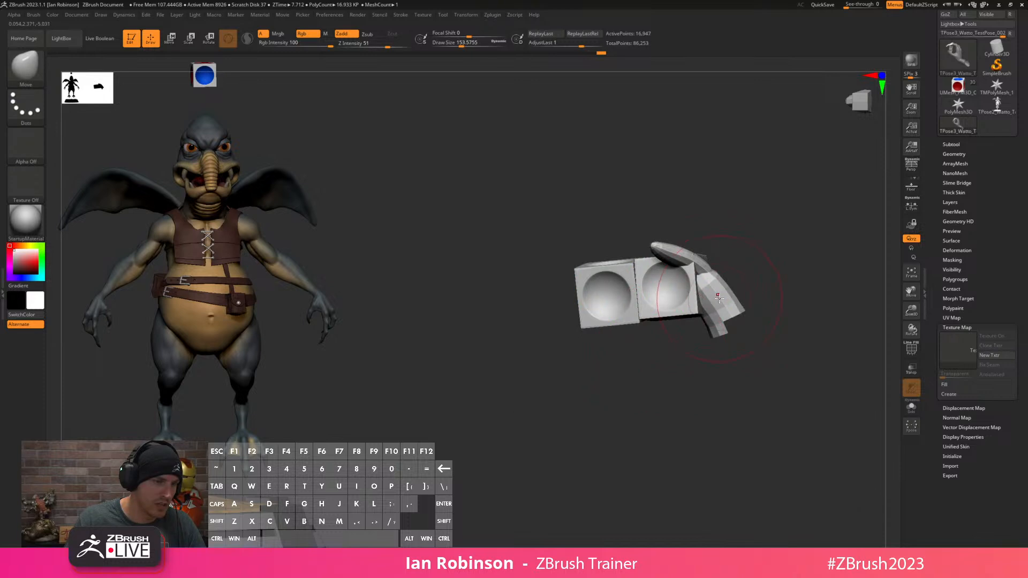
ctrl+shift+click(754, 299)
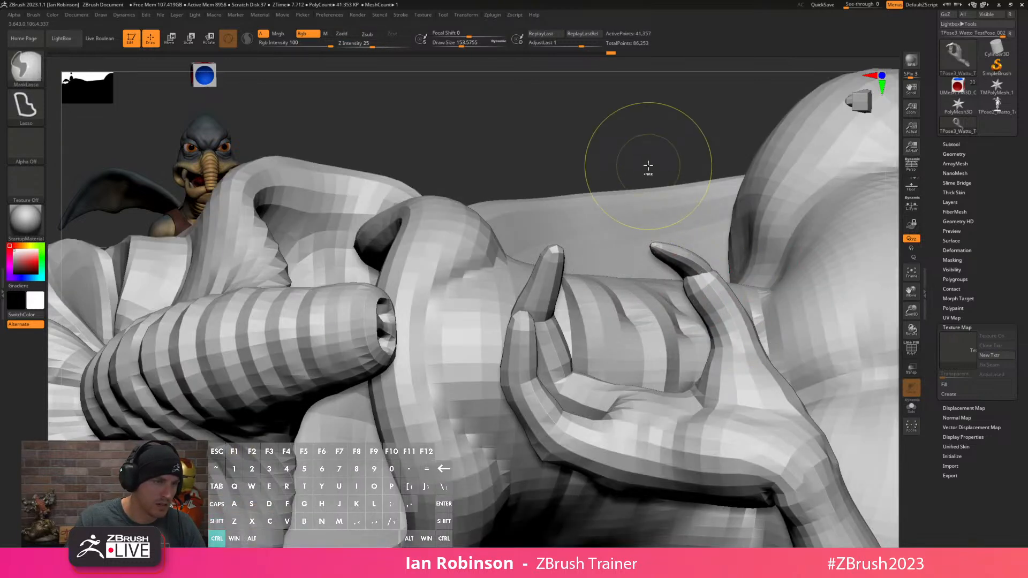
ctrl+click(655, 160)
ctrl+shift+click(657, 158)
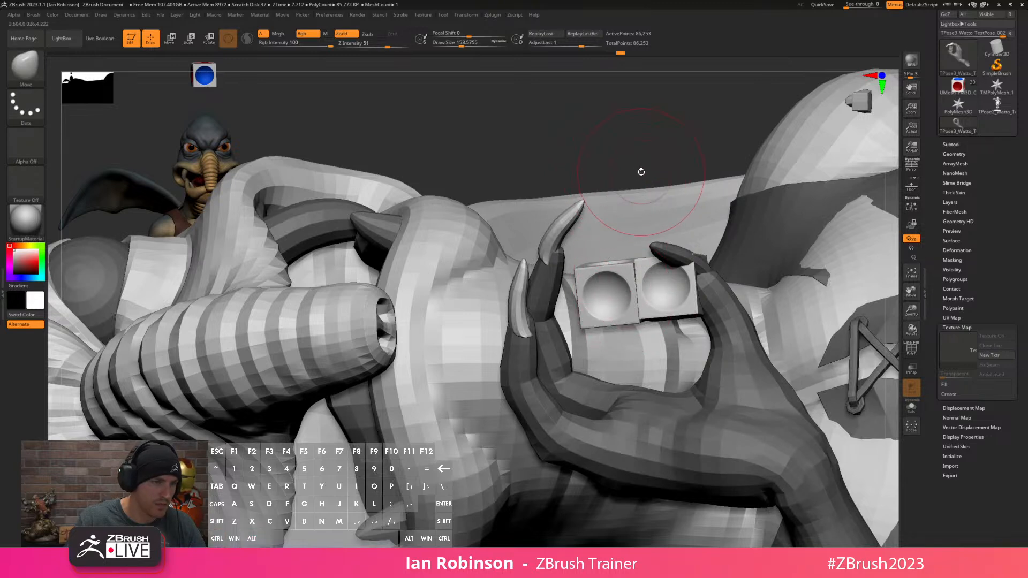
Hide both cubes, mask everything else and restore full visibility so only the cubes are unmasked.
ctrl+shift+click(634, 298)
ctrl+shift+click(648, 225)
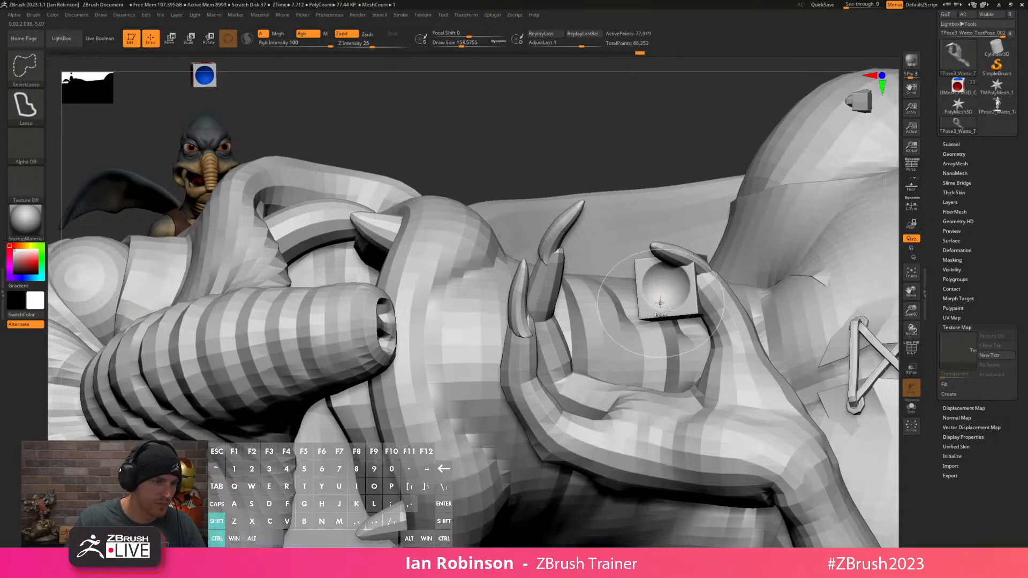
ctrl+shift+click(662, 292)
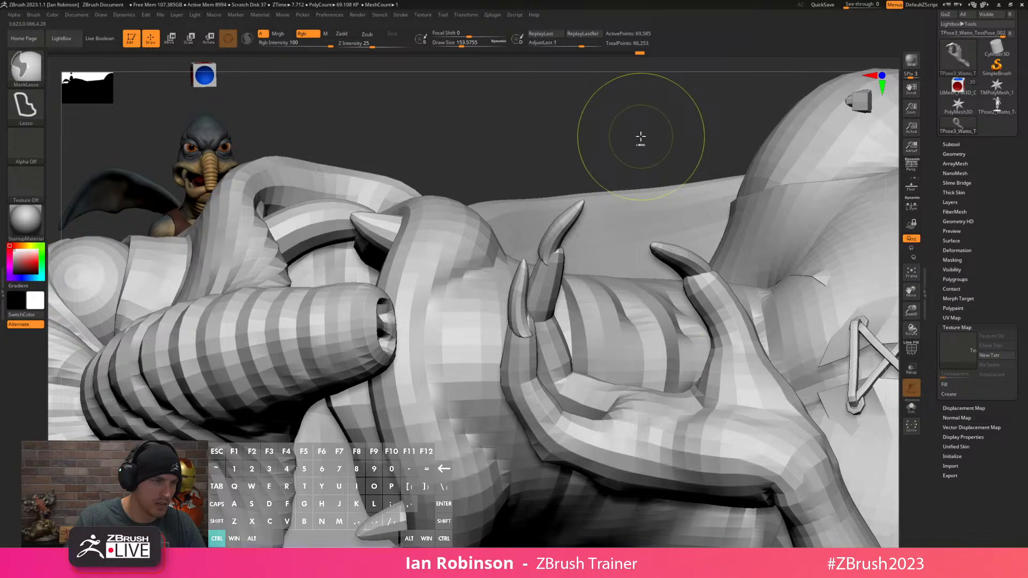
ctrl+click(641, 139)
ctrl+shift+click(655, 141)
Center the gizmo on the two cubes, then move and tilt them to sit between the fingertips and thumb.
key(w)
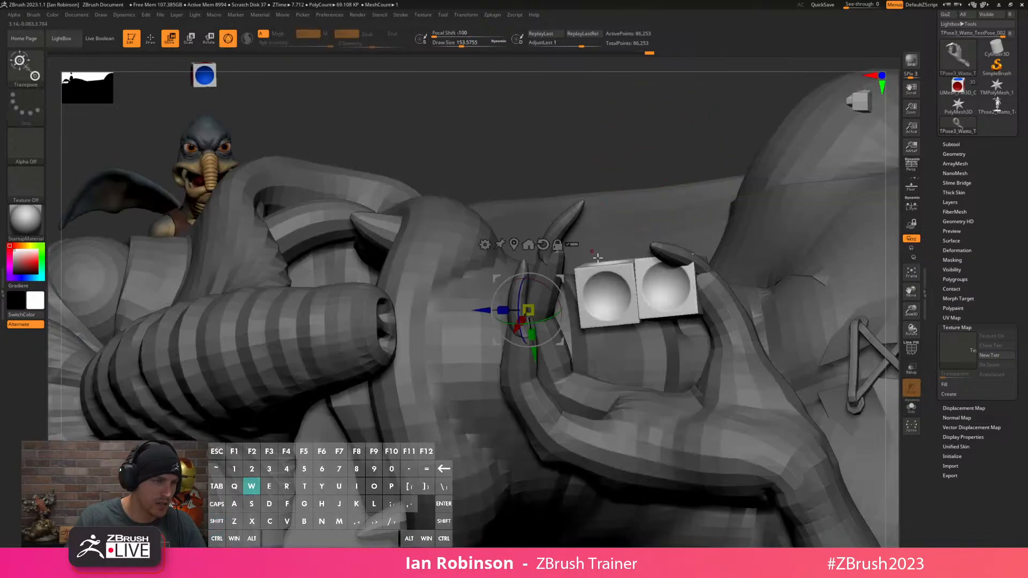
alt+click(528, 245)
drag(591, 297, 586, 292)
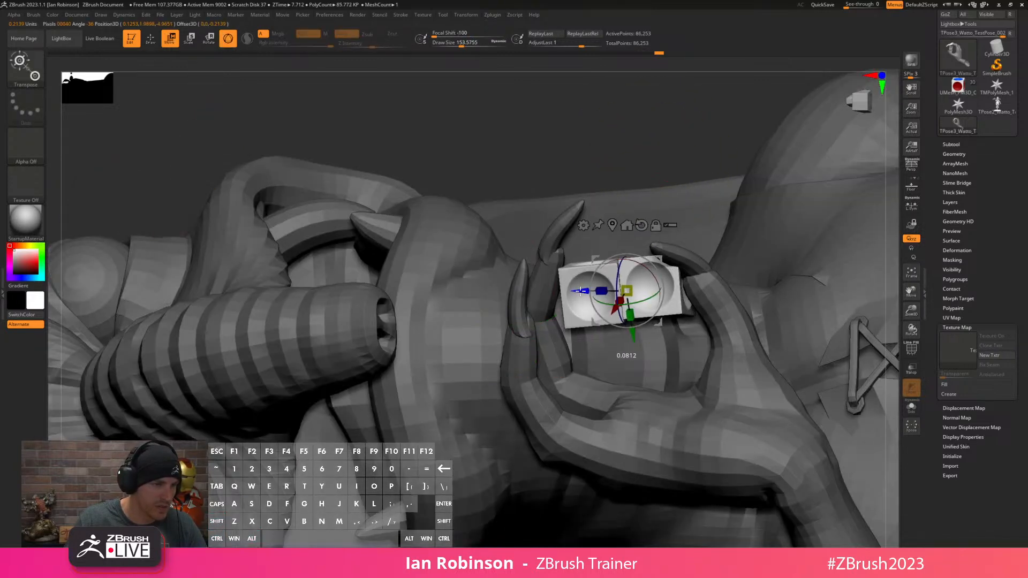
drag(614, 171, 607, 252)
drag(615, 418, 625, 450)
drag(589, 323, 584, 306)
drag(554, 418, 724, 228)
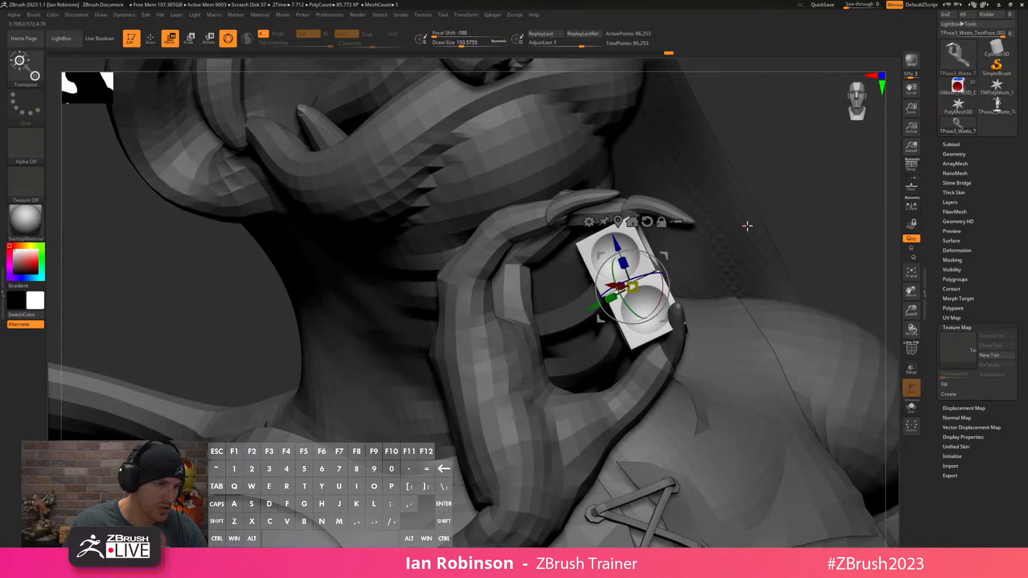
mouse_move(802, 204)
mouse_down()
mouse_move(820, 201)
mouse_move(803, 211)
mouse_move(803, 191)
mouse_move(796, 211)
mouse_up()
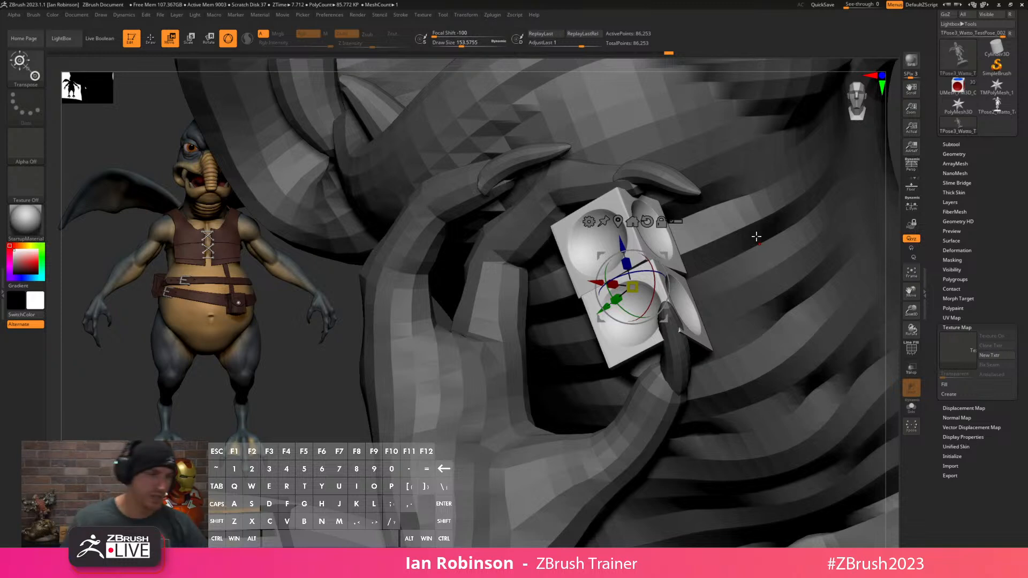
Check the cubes' placement in the hand and clear the mask from the body.
key(q)
right_drag(557, 308, 583, 319)
right_drag(632, 181, 656, 270)
alt+right_drag(603, 243, 630, 319)
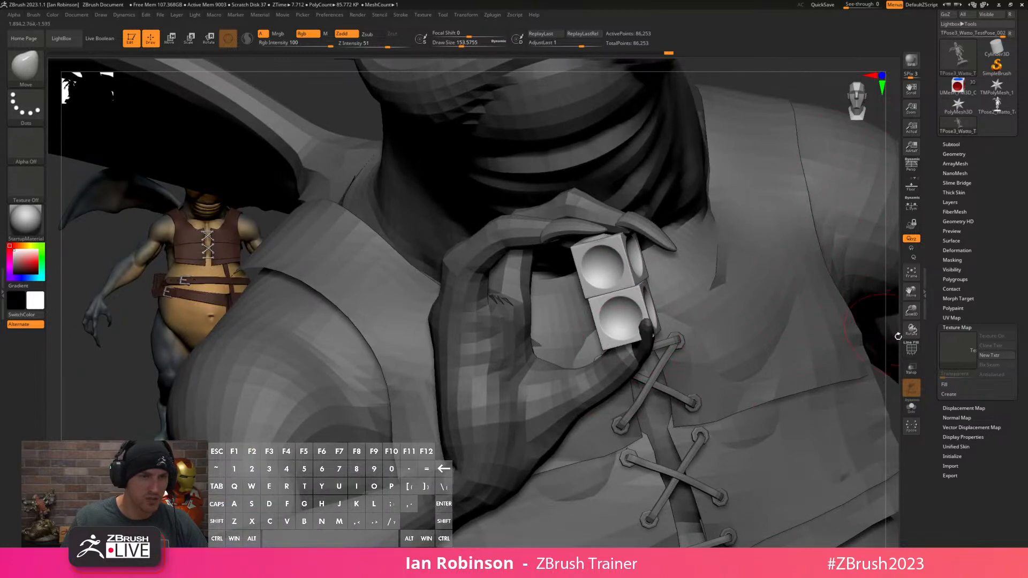
key(ctrl)
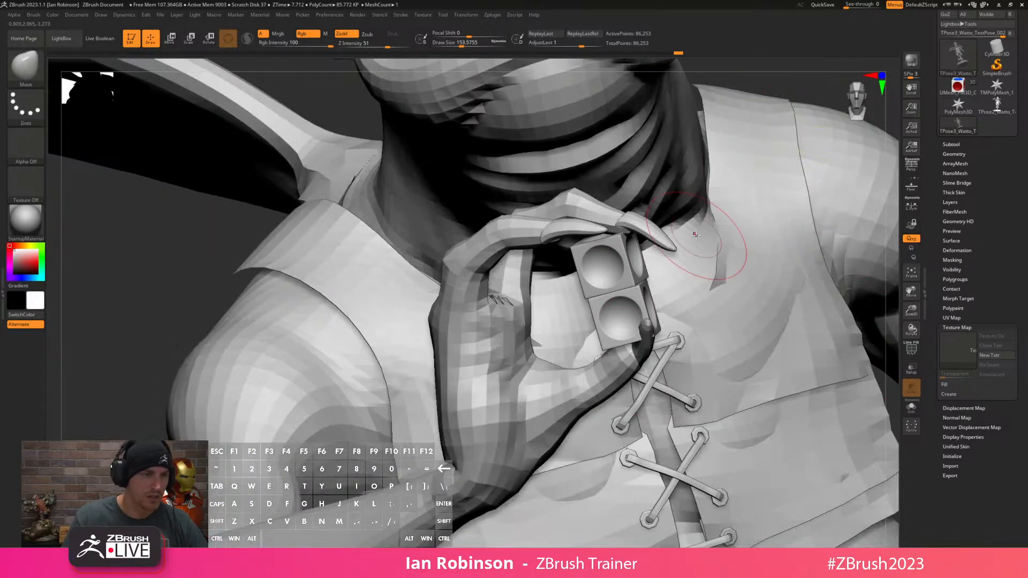
Isolate the hand holding the cubes with its claws, hiding the vest, the cubes and the rest of the body.
right_drag(793, 129, 598, 387)
key(ctrl+shift)
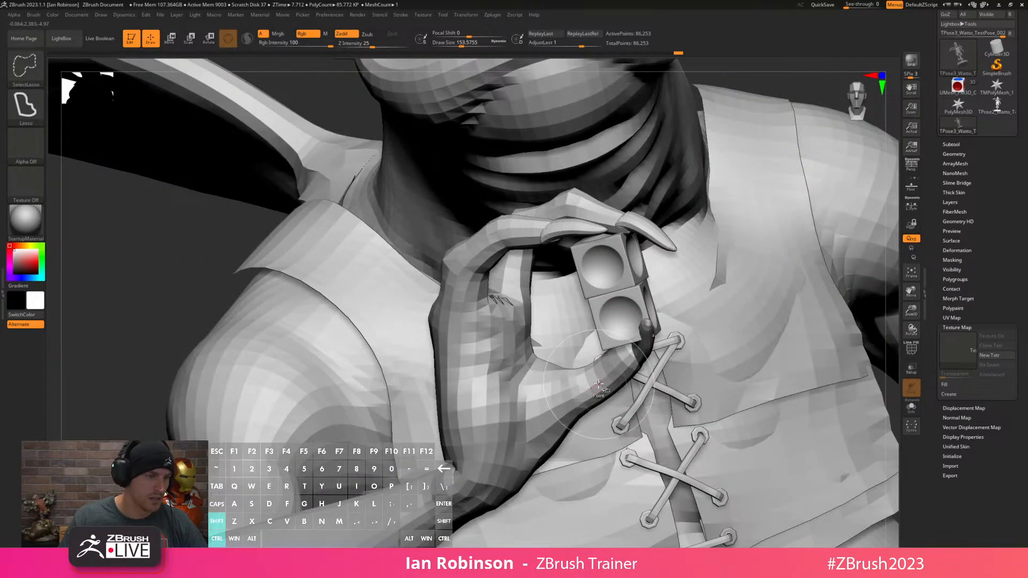
ctrl+shift+click(598, 386)
ctrl+shift+click(741, 412)
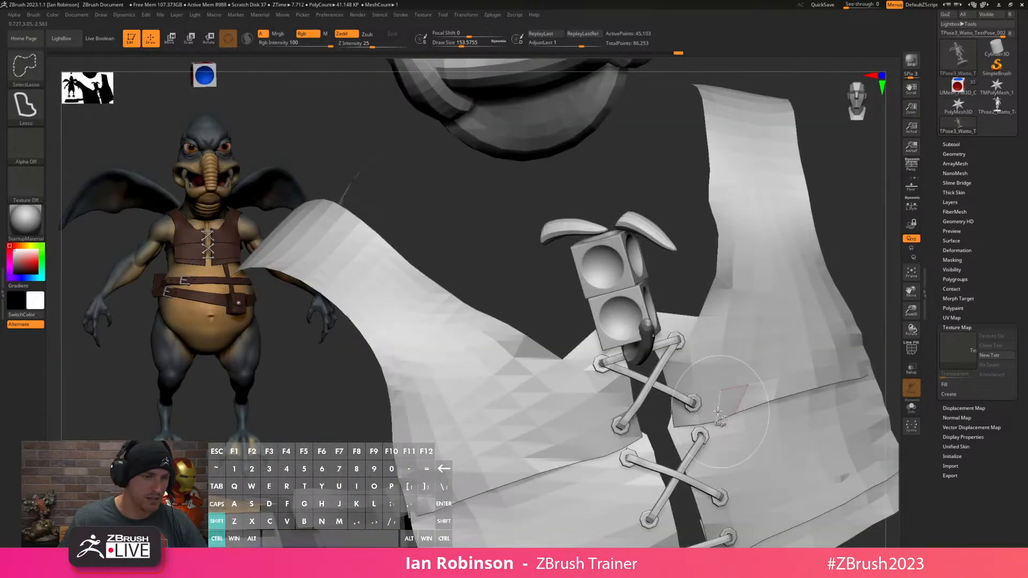
ctrl+shift+click(645, 327)
ctrl+shift+drag(871, 272, 854, 273)
mouse_move(862, 434)
alt+right_down()
mouse_move(822, 393)
mouse_move(845, 409)
mouse_move(597, 339)
mouse_move(535, 367)
mouse_move(636, 395)
mouse_move(597, 435)
mouse_move(530, 418)
mouse_move(510, 451)
alt+right_up()
ctrl+shift+drag(462, 166, 650, 435)
alt+right_drag(650, 434, 628, 435)
mouse_move(697, 423)
ctrl+mouse_down()
mouse_move(712, 407)
mouse_move(728, 273)
mouse_move(592, 220)
mouse_move(528, 430)
mouse_move(696, 426)
ctrl+mouse_up()
mouse_move(653, 406)
right_down()
mouse_move(723, 404)
mouse_move(732, 354)
mouse_move(586, 390)
right_up()
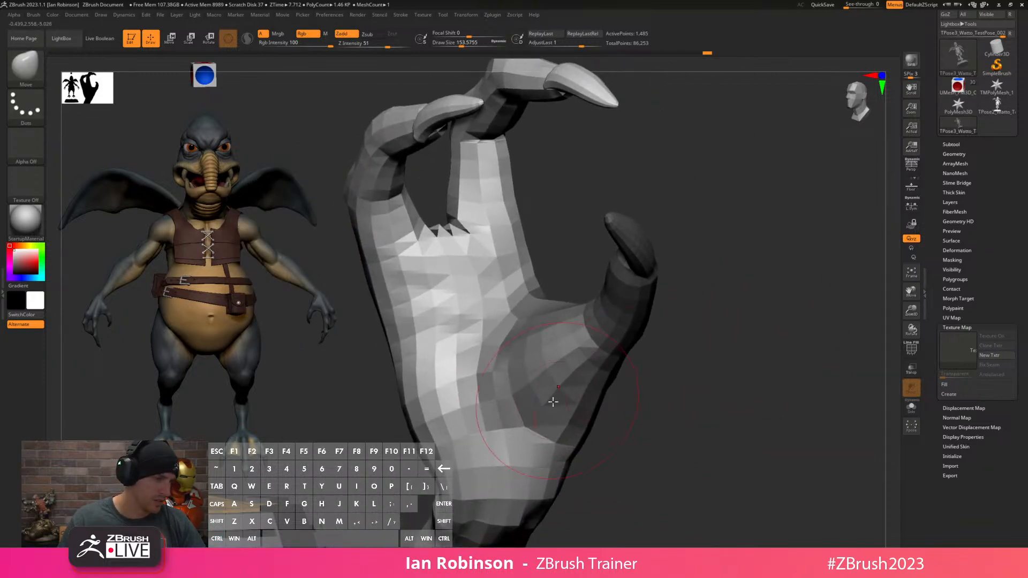
Mask the thumb and its base with a lasso, then show the whole model again.
key(ctrl)
mouse_move(501, 391)
ctrl+mouse_down()
mouse_move(630, 459)
mouse_move(601, 419)
ctrl+mouse_up()
key(shift)
ctrl+shift+click(668, 364)
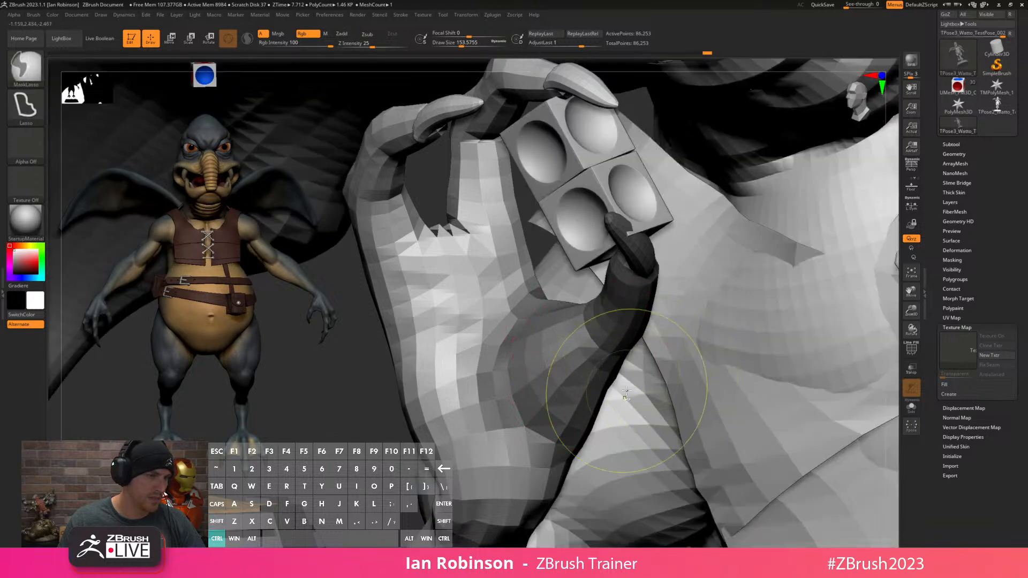
Invert the mask so only the thumb is free, and blur its edge for a soft falloff.
ctrl+click(390, 418)
ctrl+click(481, 373)
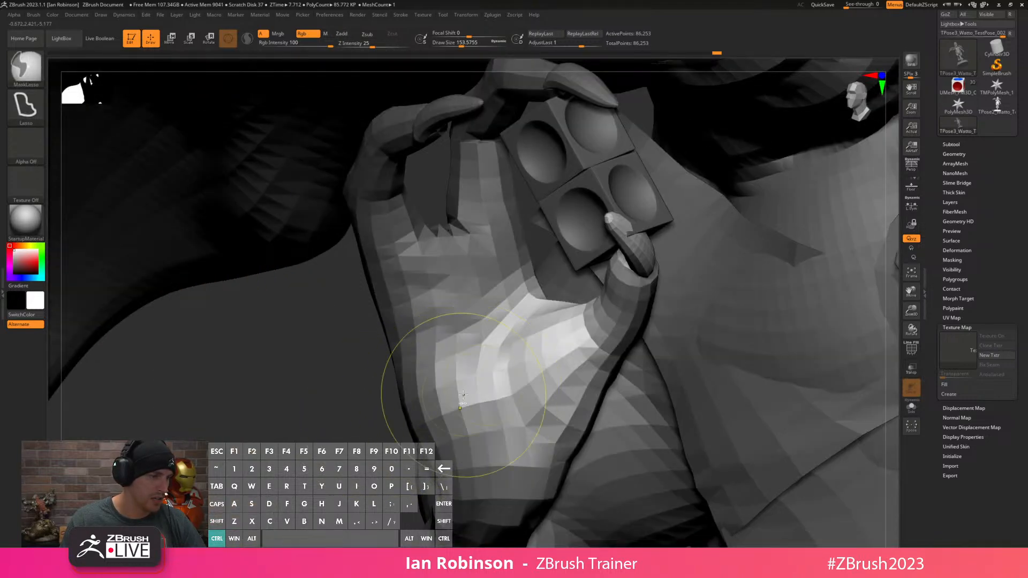
ctrl+click(384, 415)
ctrl+click(453, 379)
ctrl+click(452, 379)
key(b)
key(m)
key(v)
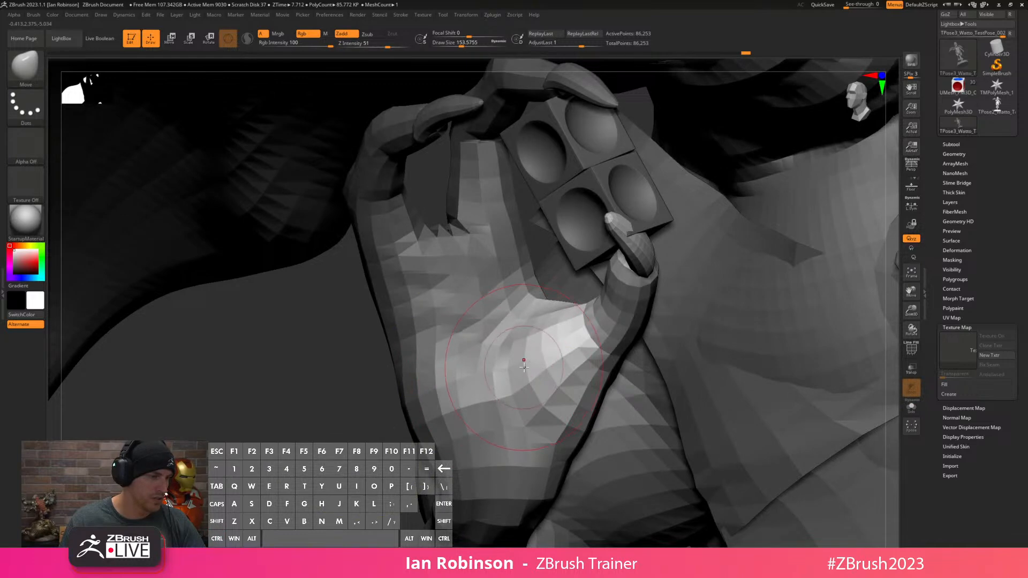
Place the gizmo at the base of the thumb and rotate the whole thumb relative to the cubes.
key(w)
alt+click(525, 359)
mouse_move(527, 361)
right_down()
mouse_move(569, 397)
mouse_move(525, 377)
right_up()
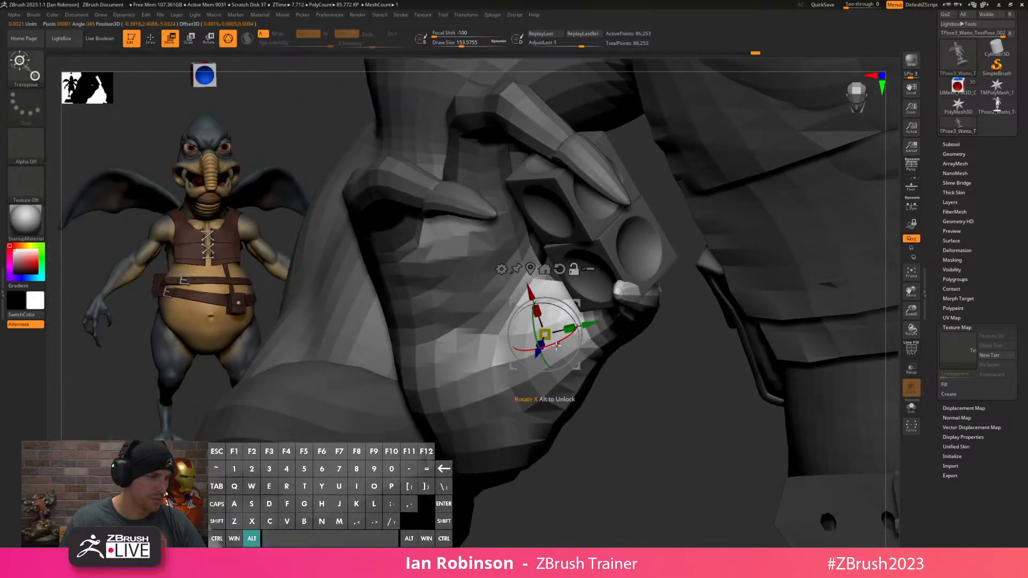
drag(523, 332, 529, 303)
right_drag(658, 416, 672, 375)
drag(576, 365, 578, 380)
drag(575, 388, 576, 387)
key(q)
mouse_move(584, 396)
ctrl+right_down()
mouse_move(616, 343)
mouse_move(556, 337)
mouse_move(534, 344)
mouse_move(540, 353)
ctrl+right_up()
key(w)
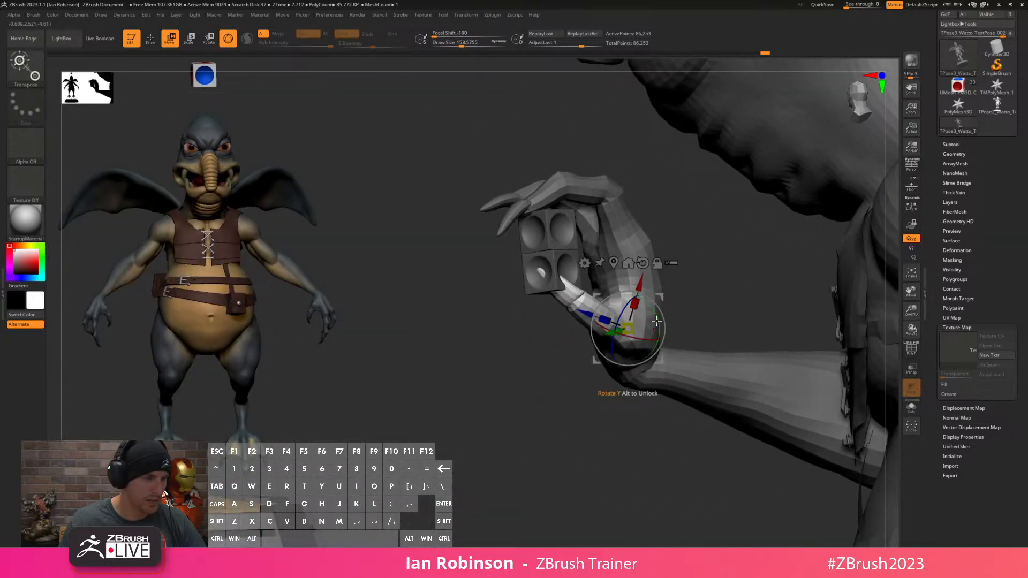
drag(656, 321, 657, 324)
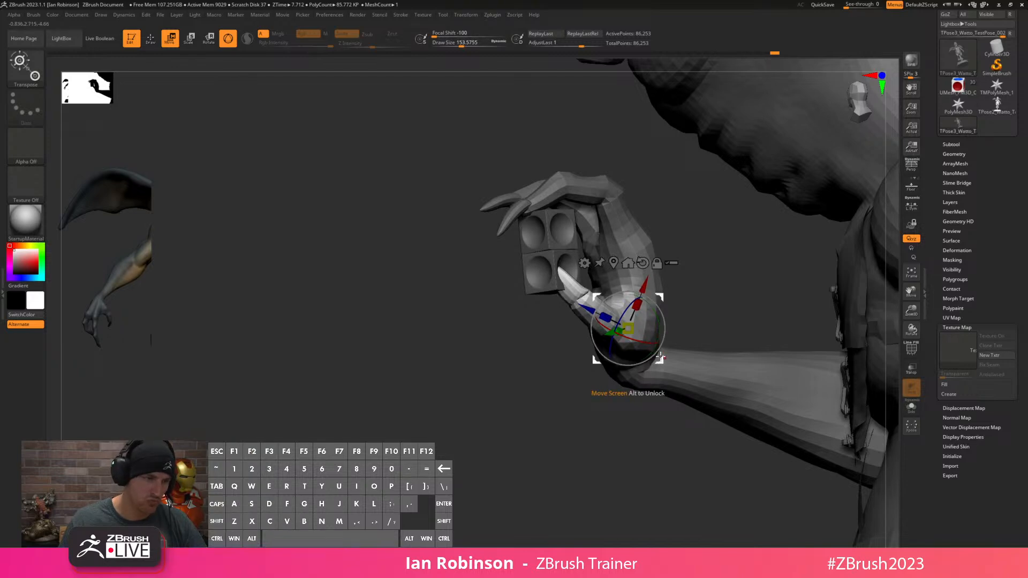
Extend the mask over the thumb's base and rotate the outer thumb about its middle joint.
key(q)
mouse_move(650, 366)
right_down()
mouse_move(585, 429)
mouse_move(671, 372)
right_up()
mouse_move(723, 252)
ctrl+mouse_down()
mouse_move(578, 225)
mouse_move(632, 541)
mouse_move(690, 504)
ctrl+mouse_up()
mouse_move(658, 348)
right_down()
mouse_move(590, 380)
mouse_move(686, 354)
mouse_move(740, 317)
right_up()
key(w)
drag(719, 323, 652, 348)
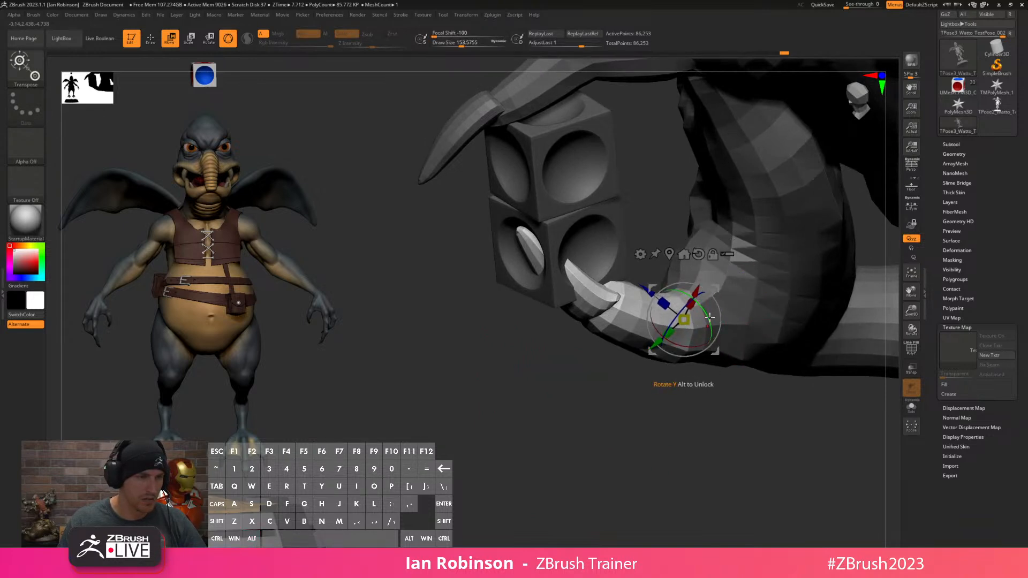
drag(709, 317, 707, 331)
key(shift+z)
Mask more of the thumb so only its outer section is free, and rotate that section toward the cubes.
mouse_move(689, 418)
right_down()
mouse_move(705, 401)
mouse_move(686, 443)
mouse_move(738, 401)
right_up()
key(q)
mouse_move(785, 425)
ctrl+mouse_down()
mouse_move(684, 110)
mouse_move(676, 486)
mouse_move(673, 404)
ctrl+mouse_up()
key(w)
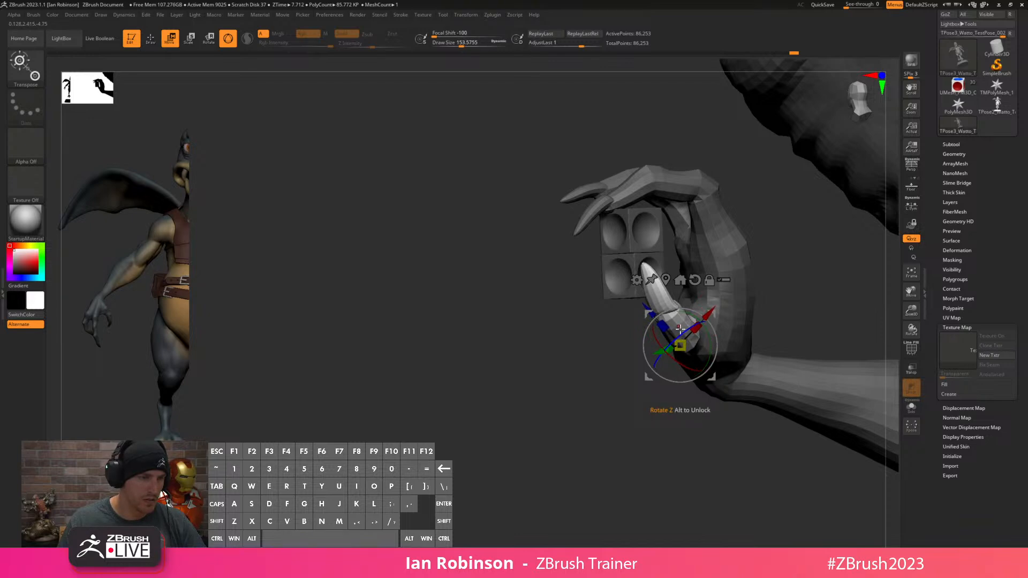
drag(670, 334, 670, 335)
Fine-tune the outer thumb's rotation from the front so its claw wraps around the lower cube.
right_drag(641, 439, 736, 399)
drag(718, 379, 717, 368)
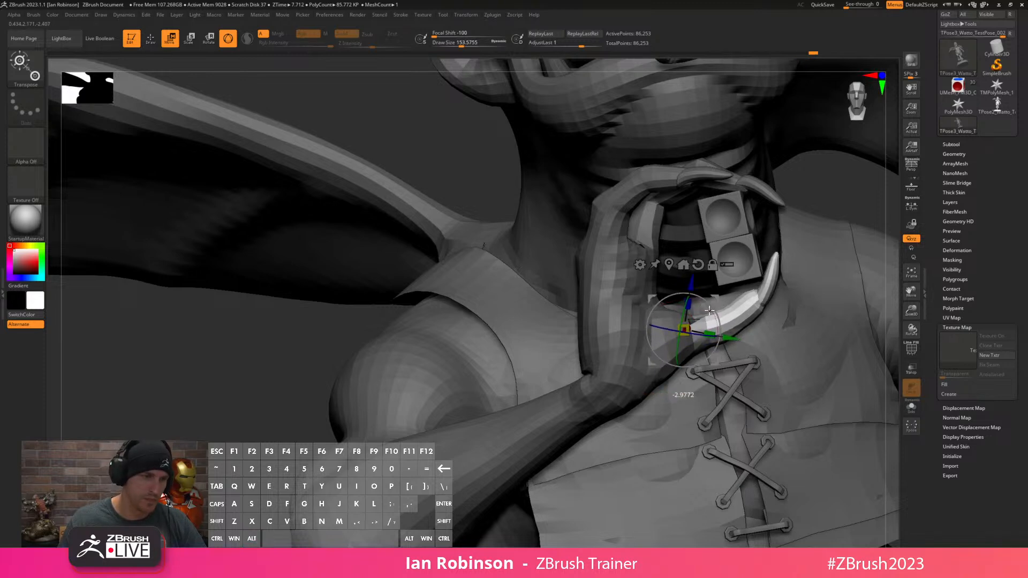
key(q)
mouse_move(651, 298)
right_down()
mouse_move(618, 364)
mouse_move(682, 346)
mouse_move(679, 382)
mouse_move(682, 346)
mouse_move(732, 372)
right_up()
key(w)
drag(705, 380, 693, 380)
key(q)
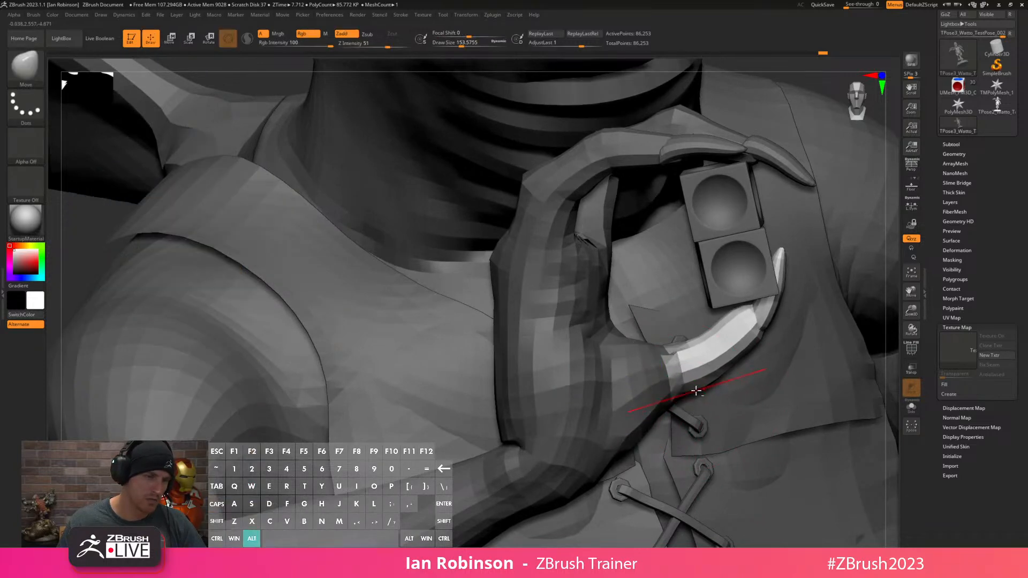
Clear the mask and touch up the thumb's bent joint with the Move brush, isolating the body for a check.
alt+right_drag(697, 394, 575, 297)
alt+right_drag(661, 358, 610, 305)
mouse_move(809, 311)
alt+right_down()
mouse_move(760, 268)
mouse_move(753, 283)
mouse_move(776, 278)
mouse_move(785, 416)
mouse_move(822, 296)
mouse_move(767, 256)
mouse_move(704, 319)
alt+right_up()
right_drag(640, 386, 666, 391)
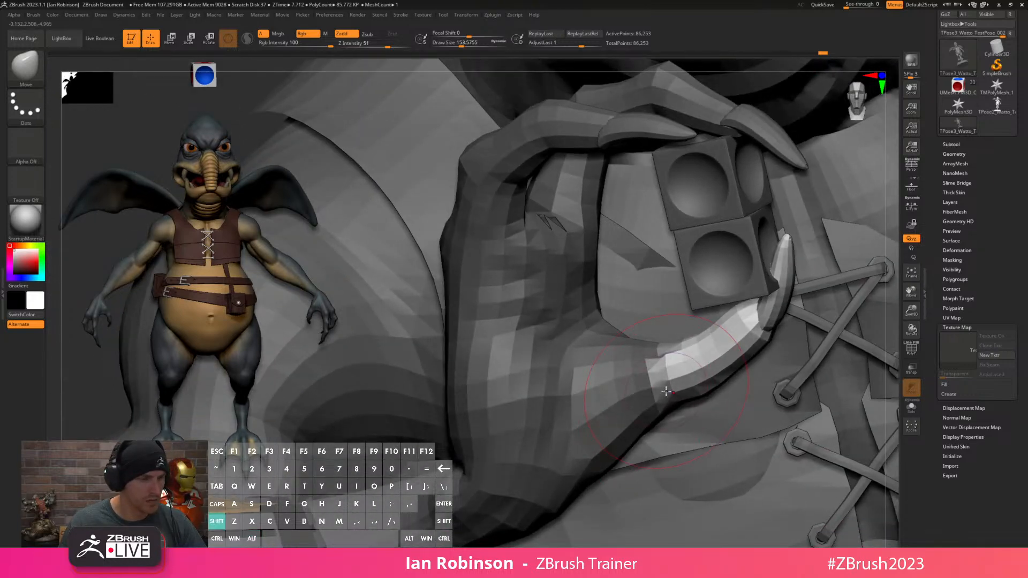
alt+right_drag(404, 274, 632, 278)
ctrl+drag(439, 163, 435, 182)
alt+right_drag(655, 291, 396, 276)
drag(634, 384, 630, 384)
ctrl+shift+click(661, 384)
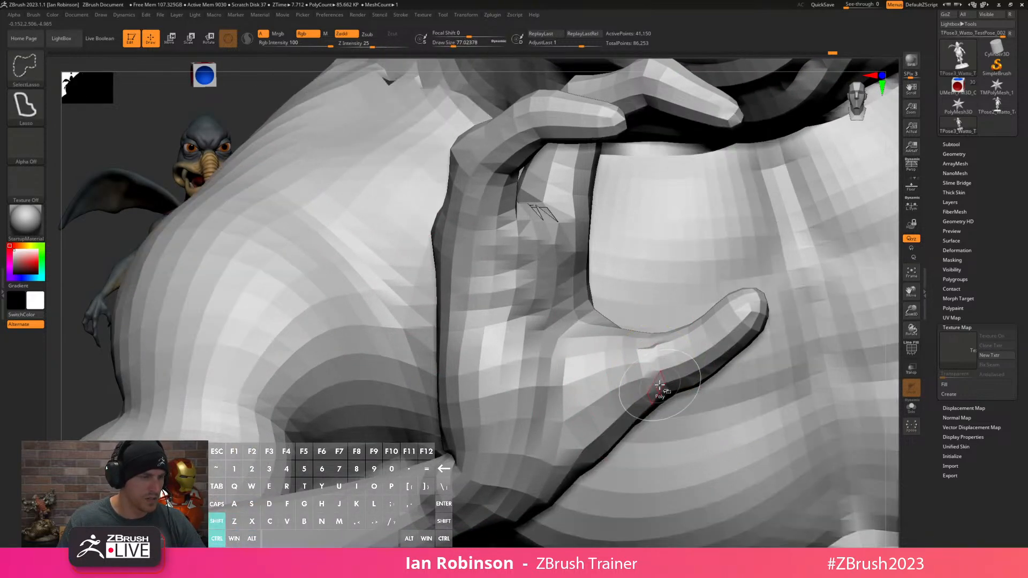
mouse_move(700, 338)
right_down()
mouse_move(691, 316)
mouse_move(664, 321)
mouse_move(641, 374)
mouse_move(612, 386)
mouse_move(606, 439)
mouse_move(750, 348)
mouse_move(812, 249)
mouse_move(820, 339)
mouse_move(779, 266)
right_up()
ctrl+shift+click(613, 385)
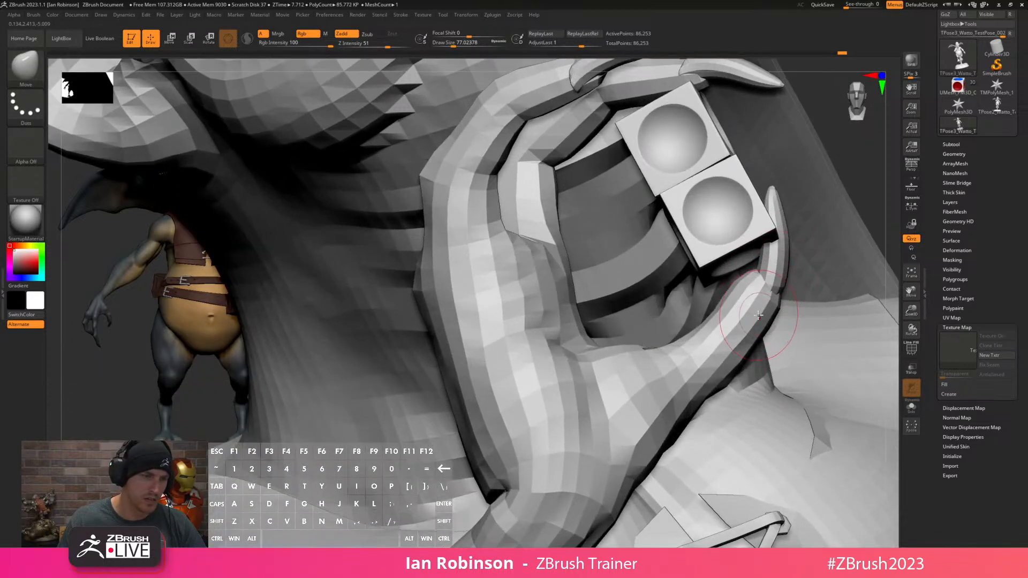
Isolate the claws and the hand in turn to mask the thumb's last section together with its claw.
right_drag(894, 204, 787, 278)
ctrl+shift+click(775, 260)
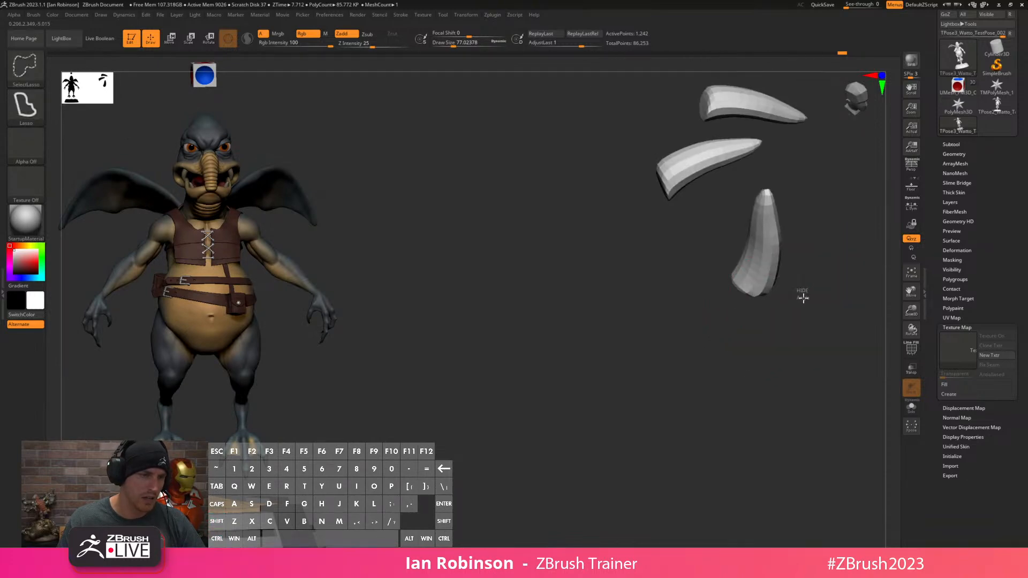
ctrl+shift+click(802, 305)
mouse_move(803, 324)
right_down()
mouse_move(827, 344)
mouse_move(809, 321)
mouse_move(820, 311)
mouse_move(797, 306)
right_up()
mouse_move(713, 236)
ctrl+shift+mouse_down()
mouse_move(704, 176)
mouse_move(782, 310)
mouse_move(799, 376)
ctrl+shift+mouse_up()
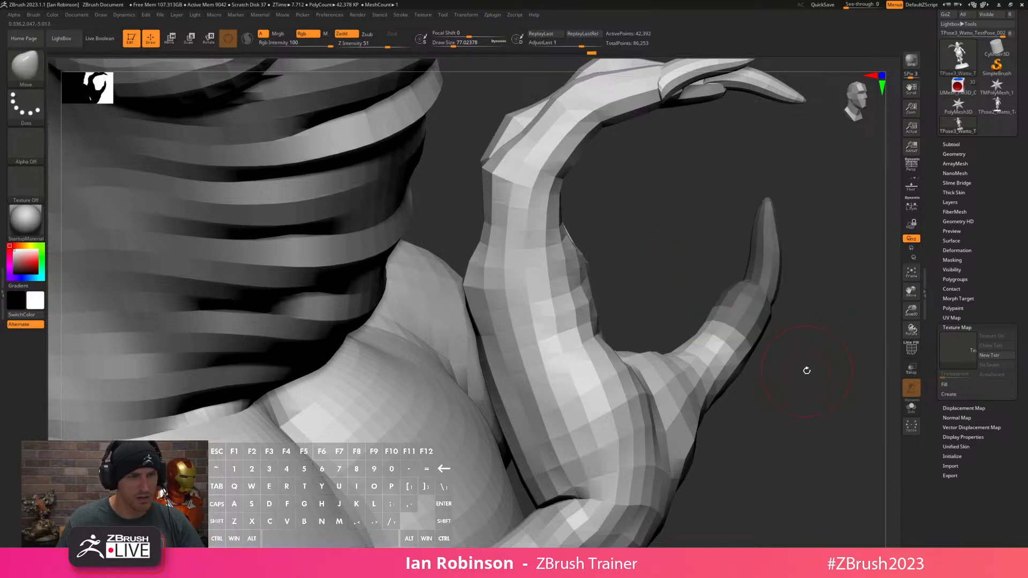
ctrl+shift+click(809, 375)
Place the gizmo at the thumb's last joint and rotate the tip and claw slightly outward from the lower cube.
mouse_move(820, 380)
right_down()
mouse_move(736, 324)
mouse_move(746, 323)
right_up()
key(w)
alt+click(727, 324)
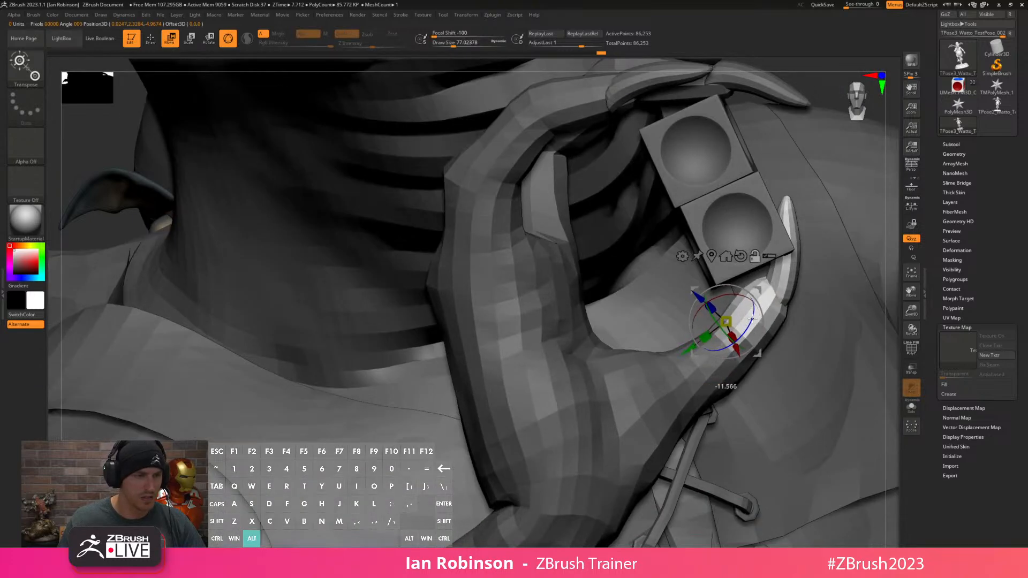
drag(744, 295, 747, 296)
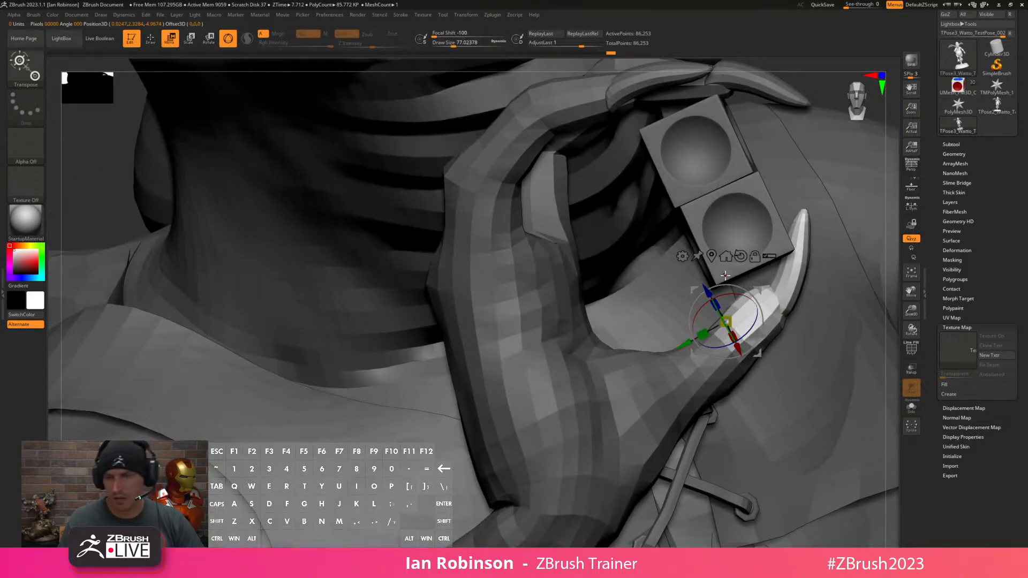
Examine the fingers and thumb around the cubes from the front, side and below.
key(q)
right_drag(720, 274, 729, 257)
right_drag(708, 321, 672, 281)
right_drag(689, 326, 630, 249)
alt+right_drag(818, 251, 825, 330)
alt+right_drag(760, 355, 846, 308)
alt+right_drag(417, 368, 562, 354)
alt+right_drag(622, 233, 598, 274)
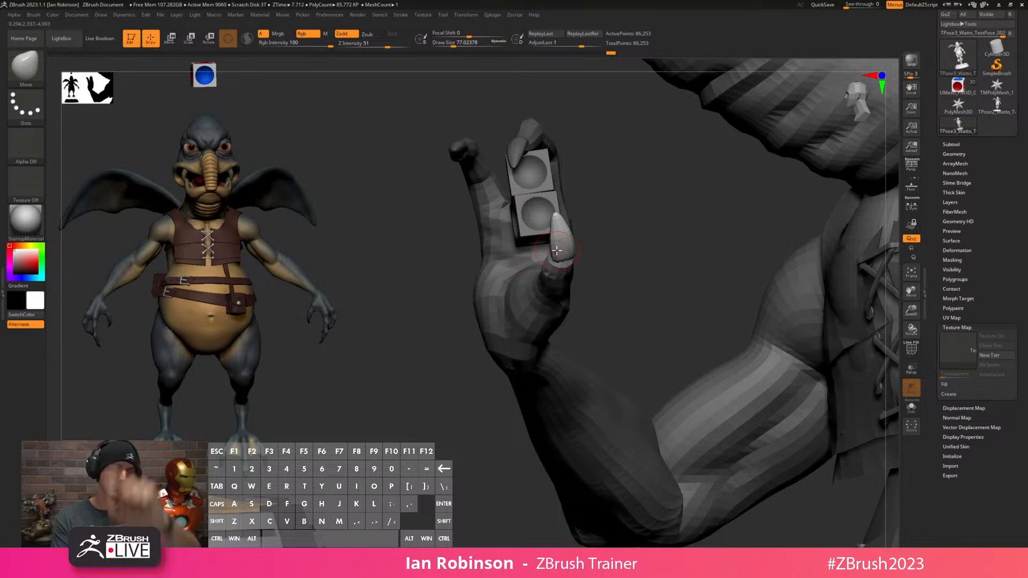
right_drag(619, 247, 650, 248)
Clear the mask, isolate the hand parts and mask the model so only the thumb and its claw stay free.
ctrl+drag(650, 249, 664, 266)
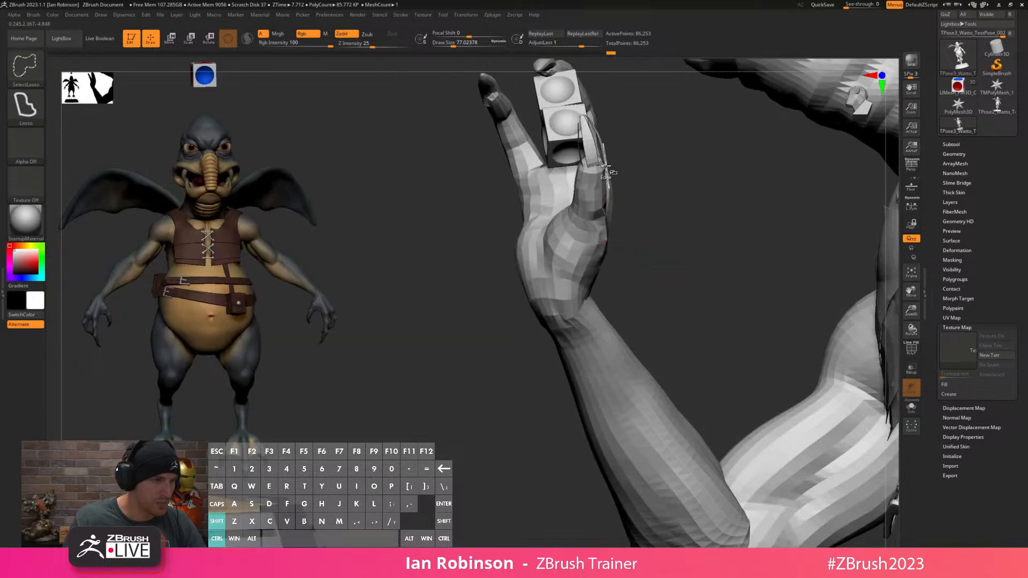
ctrl+shift+double_click(593, 162)
ctrl+shift+click(599, 183)
key(ctrl+z)
ctrl+shift+click(599, 229)
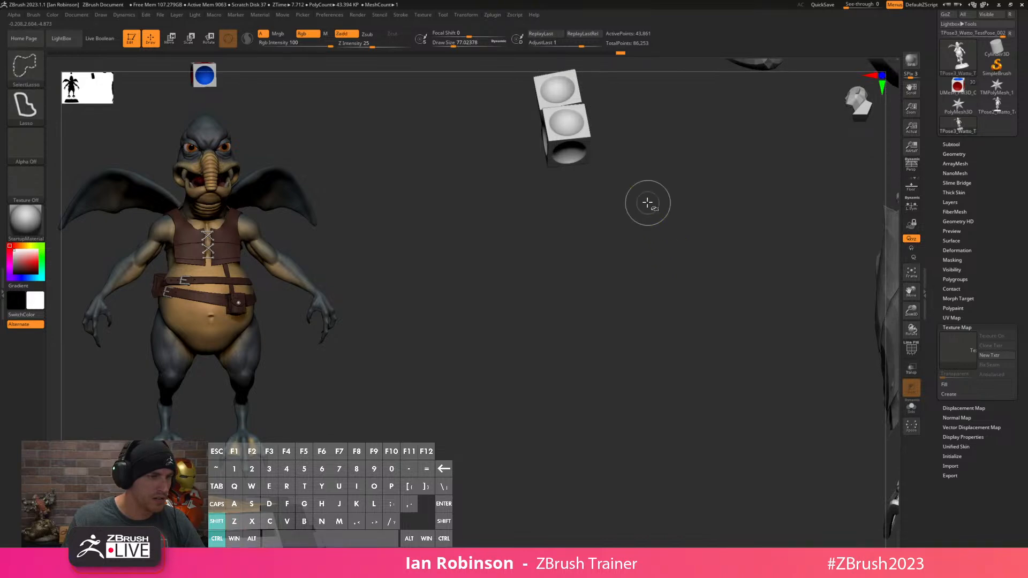
ctrl+shift+drag(655, 215, 675, 250)
mouse_move(639, 211)
mouse_down()
mouse_move(654, 227)
mouse_move(658, 287)
mouse_move(648, 295)
mouse_move(603, 214)
mouse_move(624, 244)
mouse_up()
mouse_move(552, 184)
ctrl+shift+mouse_down()
mouse_move(589, 316)
mouse_move(643, 280)
ctrl+shift+mouse_up()
ctrl+shift+click(635, 280)
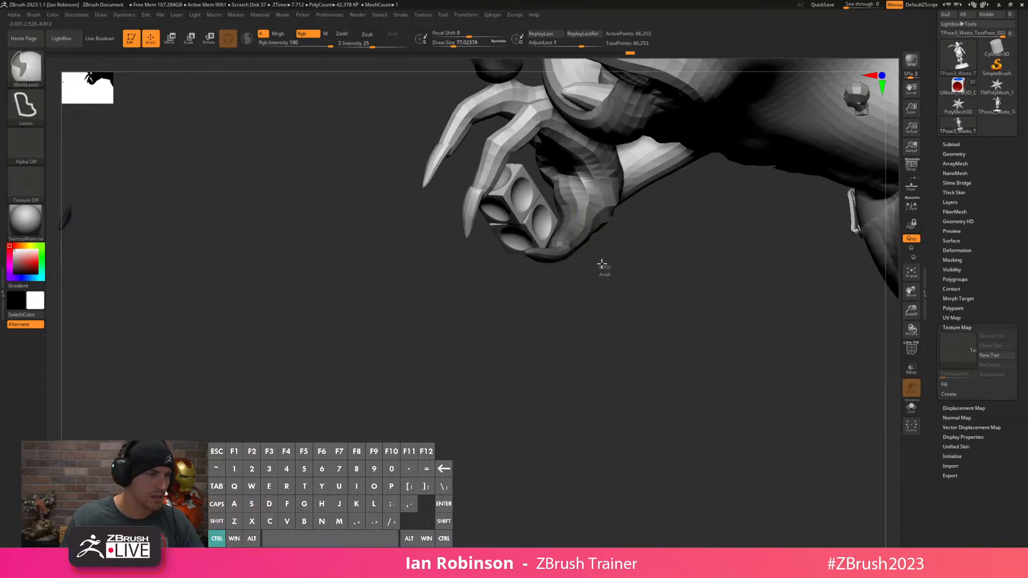
Reposition the gizmo near the thumb's base and adjust the whole thumb's position and angle against the lower cube.
key(w)
mouse_move(585, 245)
mouse_down()
mouse_move(619, 239)
mouse_move(605, 241)
mouse_up()
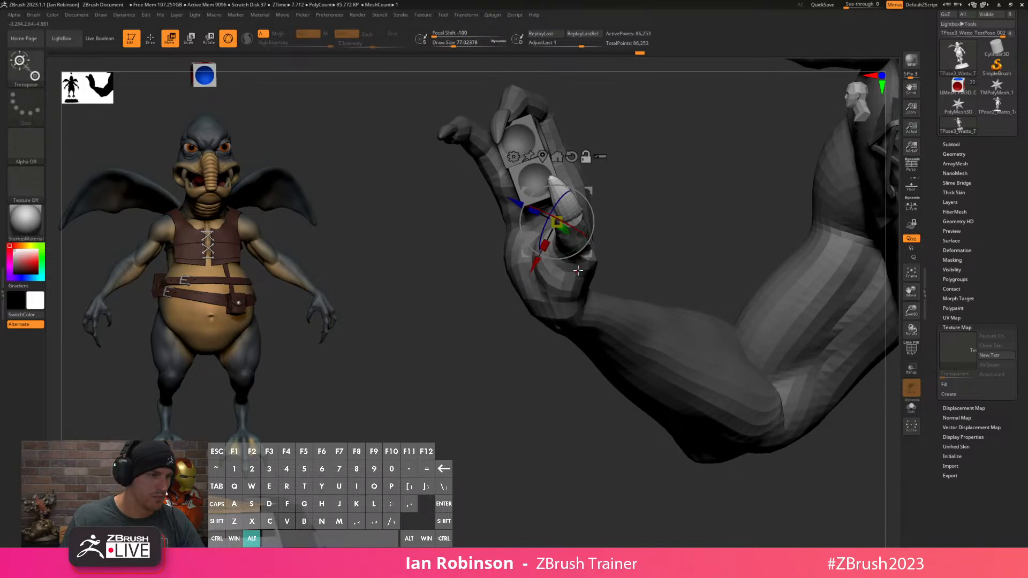
key(q)
right_drag(578, 270, 510, 222)
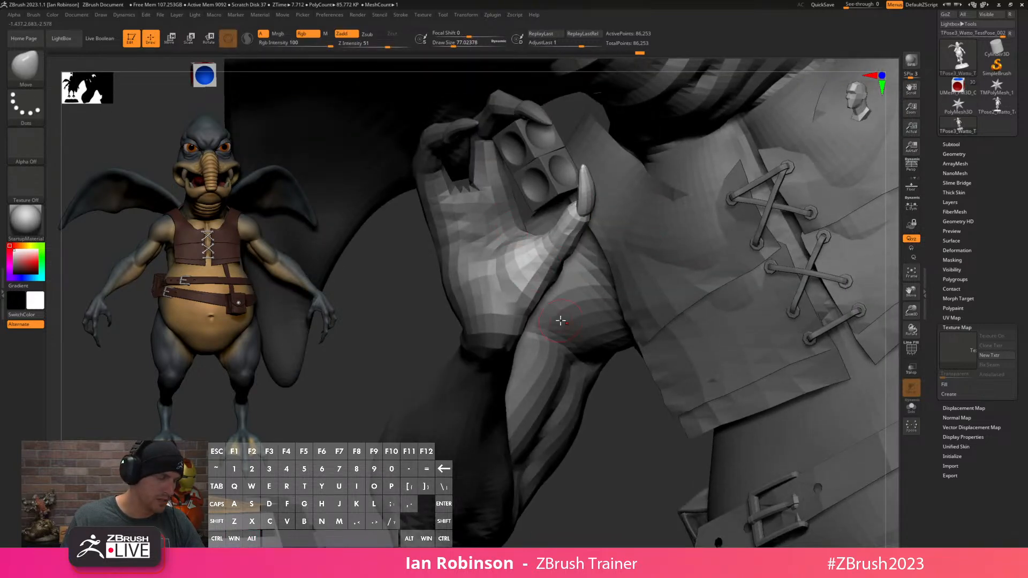
right_drag(639, 455, 551, 273)
key(w)
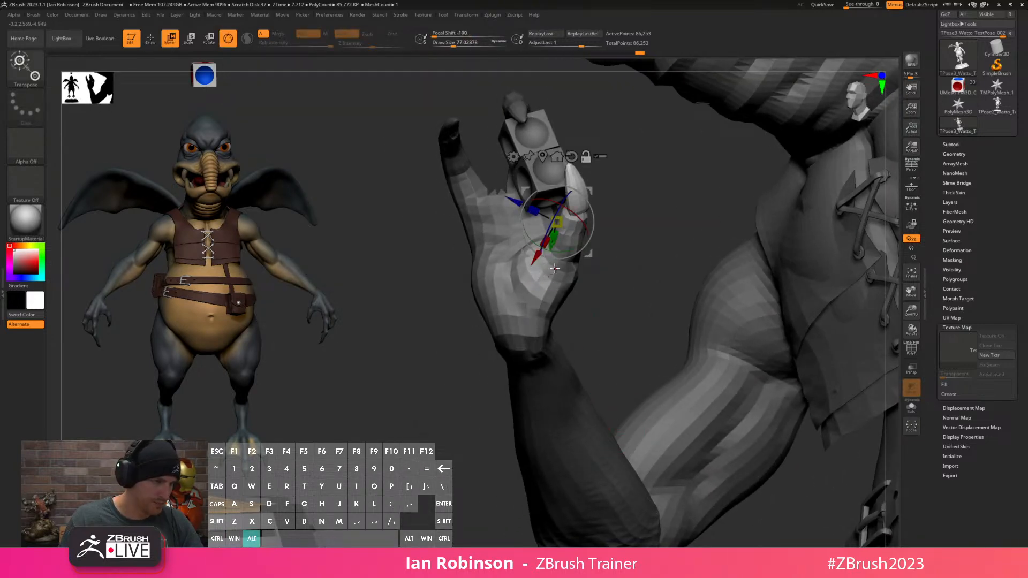
right_drag(626, 287, 534, 246)
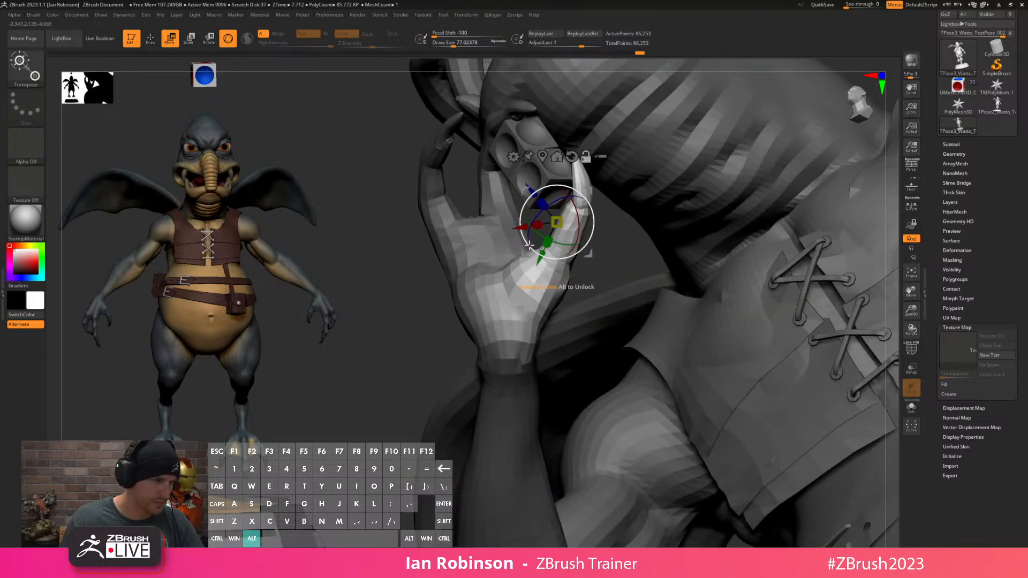
drag(528, 238, 539, 234)
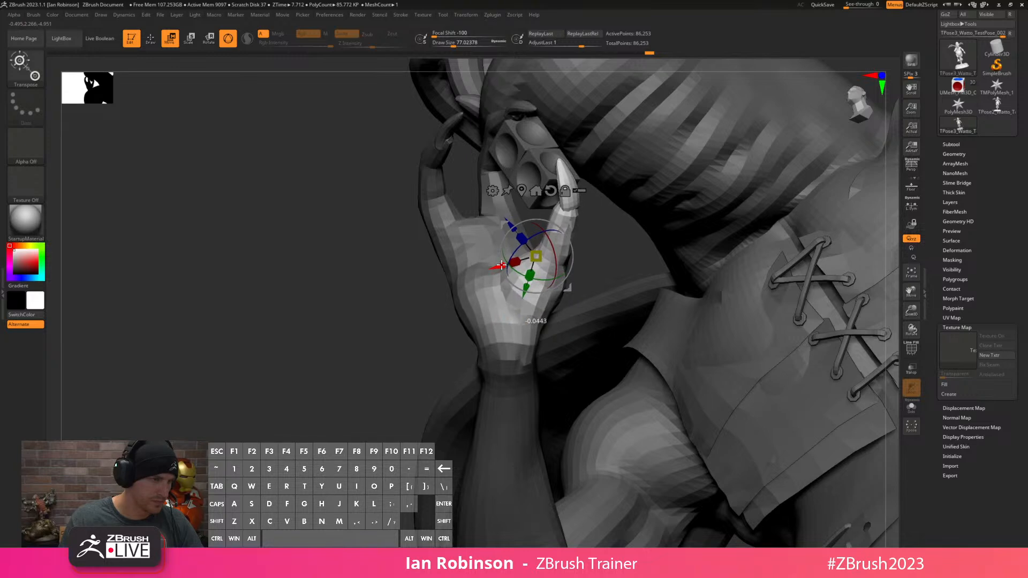
right_drag(594, 249, 564, 272)
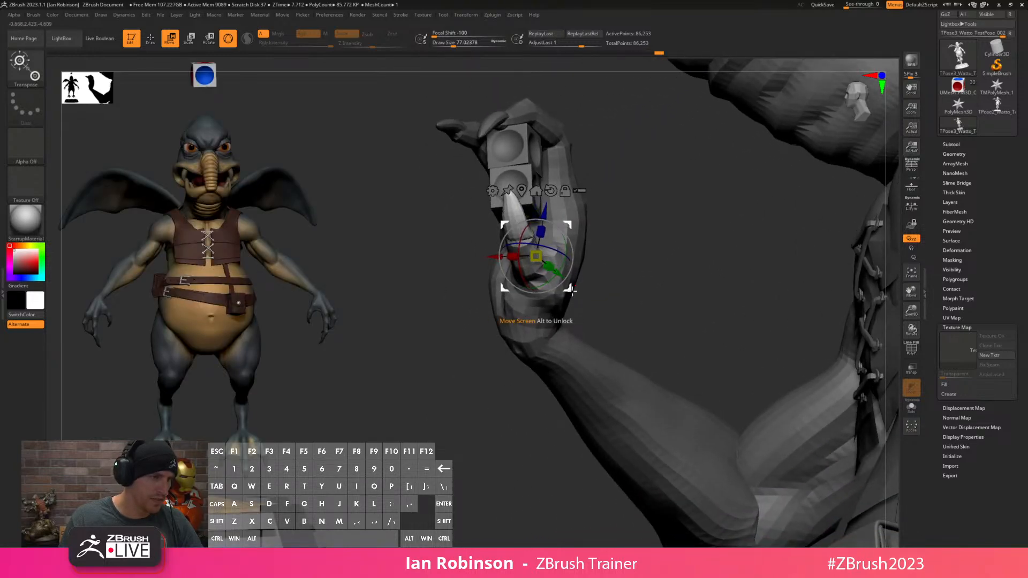
right_drag(601, 258, 669, 237)
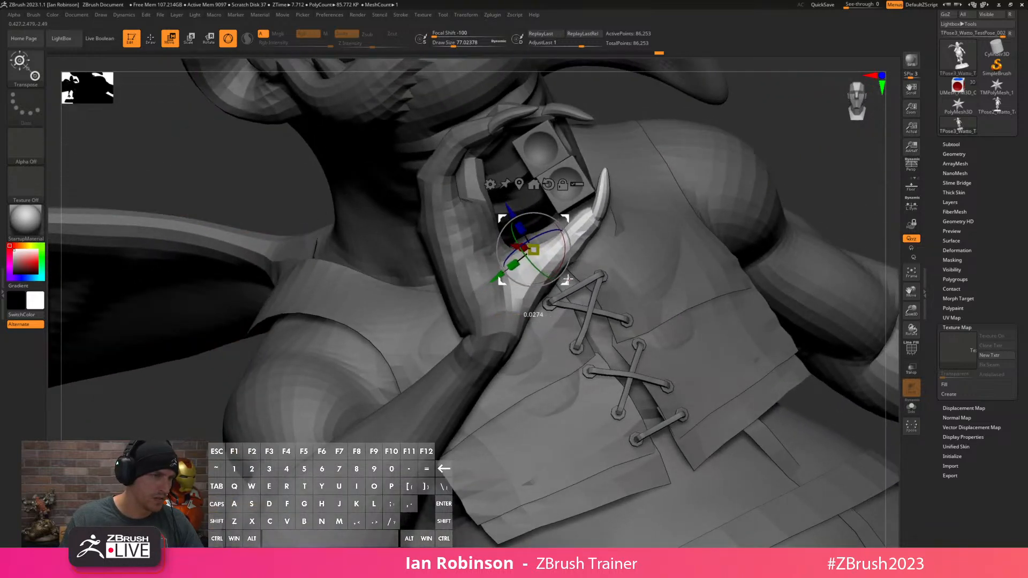
key(q)
Hide both cubes, mask the rest of the model and unhide everything so only the cubes stay editable.
right_drag(818, 173, 784, 193)
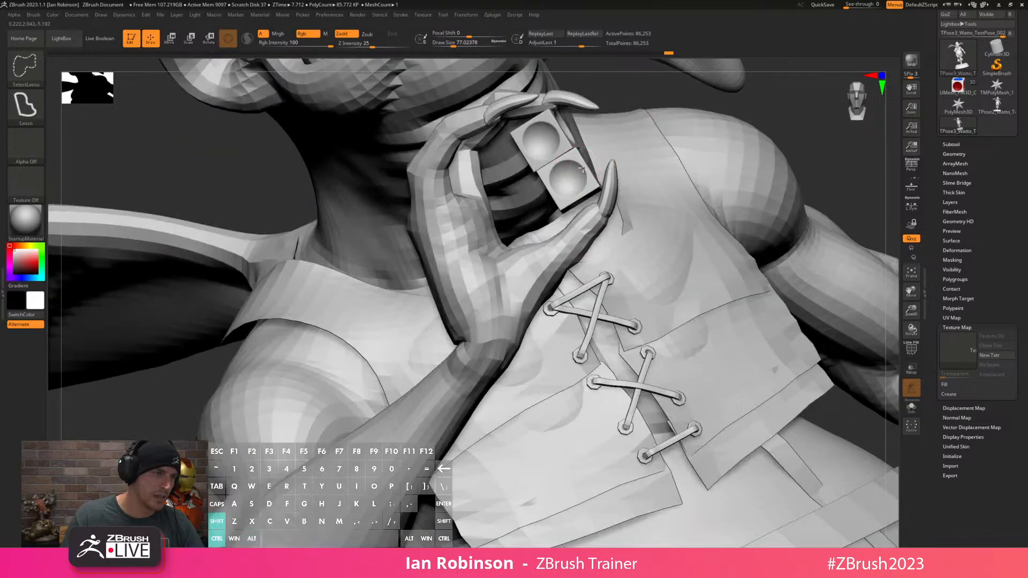
ctrl+shift+drag(645, 120, 637, 122)
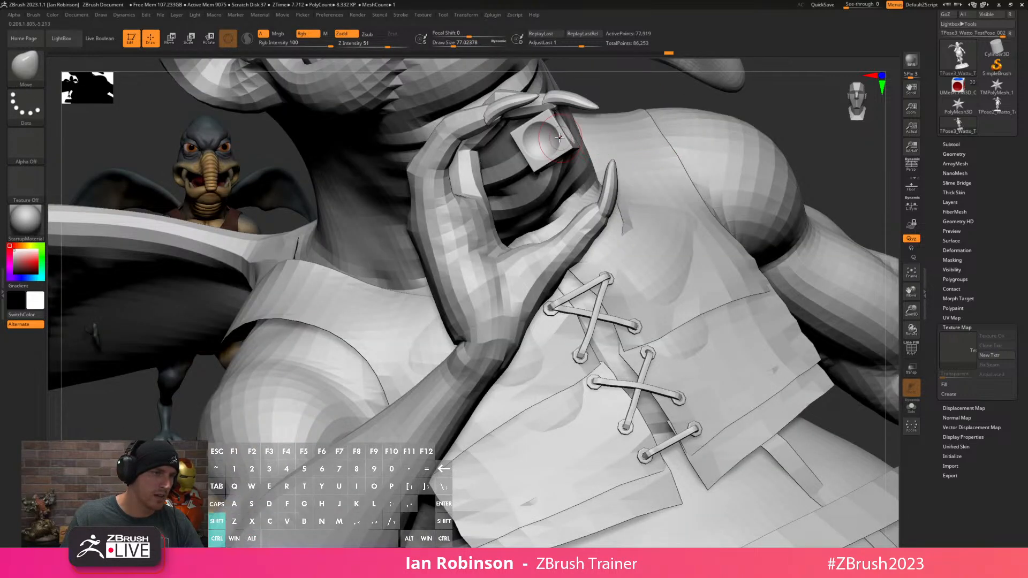
ctrl+shift+click(597, 119)
ctrl+shift+click(624, 96)
ctrl+alt+shift+click(554, 156)
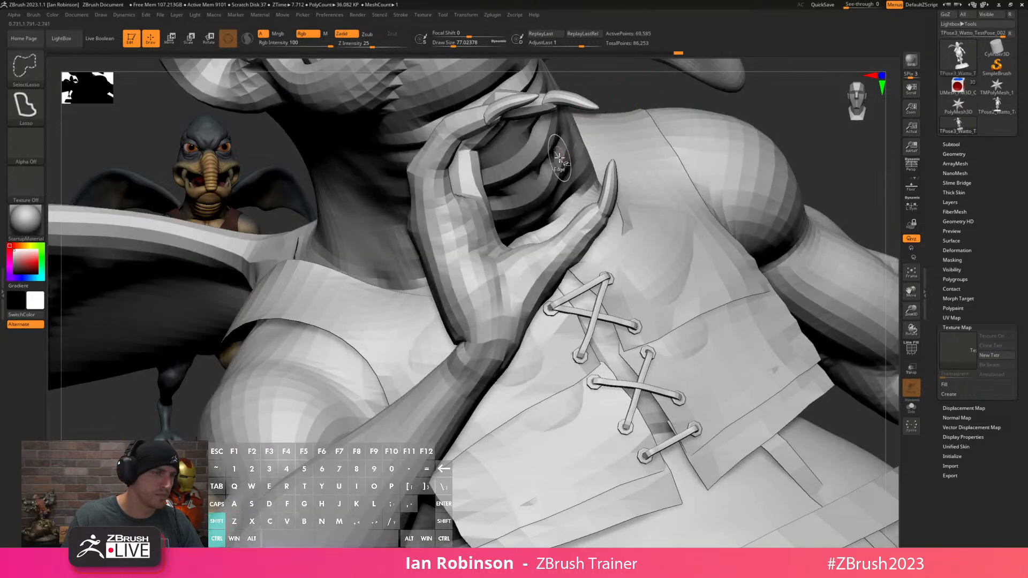
ctrl+click(650, 94)
ctrl+click(650, 95)
ctrl+click(716, 103)
ctrl+shift+click(732, 120)
drag(798, 128, 587, 216)
Center the gizmo on the two cubes, fit them between the fingers and thumb, and scale them to about 0.97.
key(w)
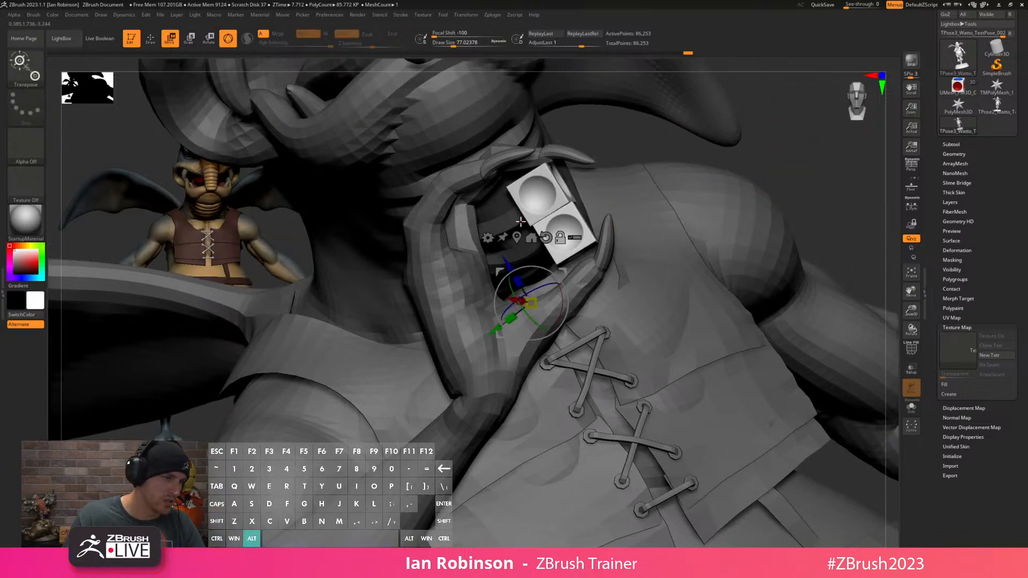
alt+click(518, 228)
drag(533, 183, 529, 178)
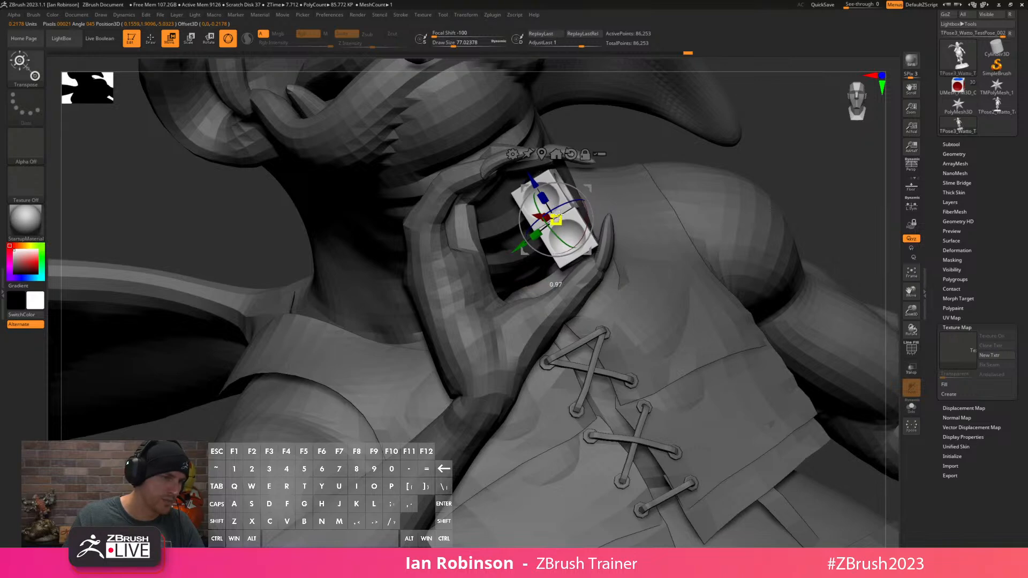
key(q)
Isolate the body and mask the clothing, claws and cubes so only the body mesh stays editable.
mouse_move(815, 188)
mouse_down()
mouse_move(589, 215)
mouse_move(722, 248)
mouse_move(612, 251)
mouse_move(515, 361)
mouse_move(559, 319)
mouse_move(737, 253)
mouse_move(728, 264)
mouse_move(737, 231)
mouse_move(799, 217)
mouse_move(789, 289)
mouse_move(774, 260)
mouse_up()
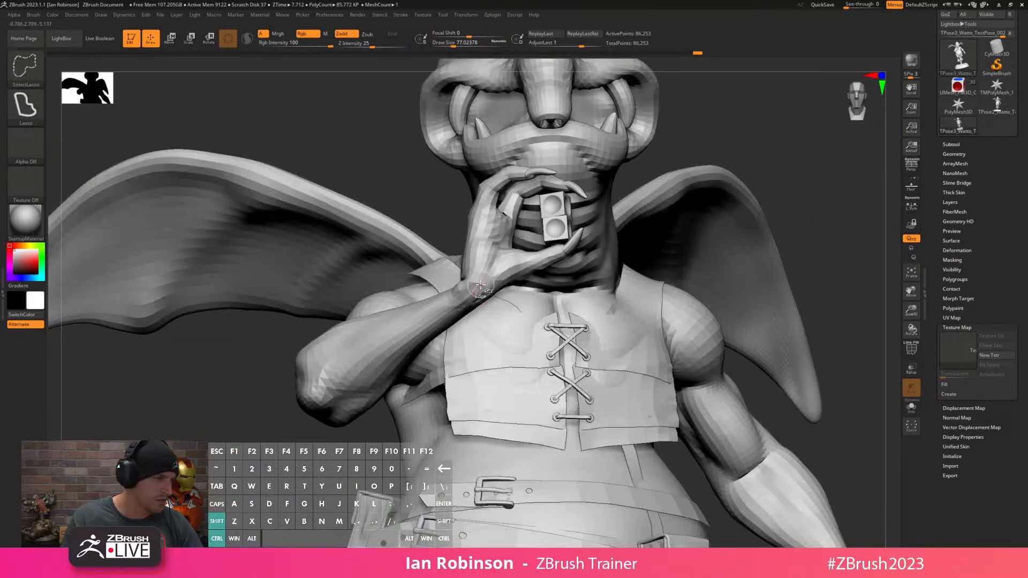
ctrl+shift+click(482, 295)
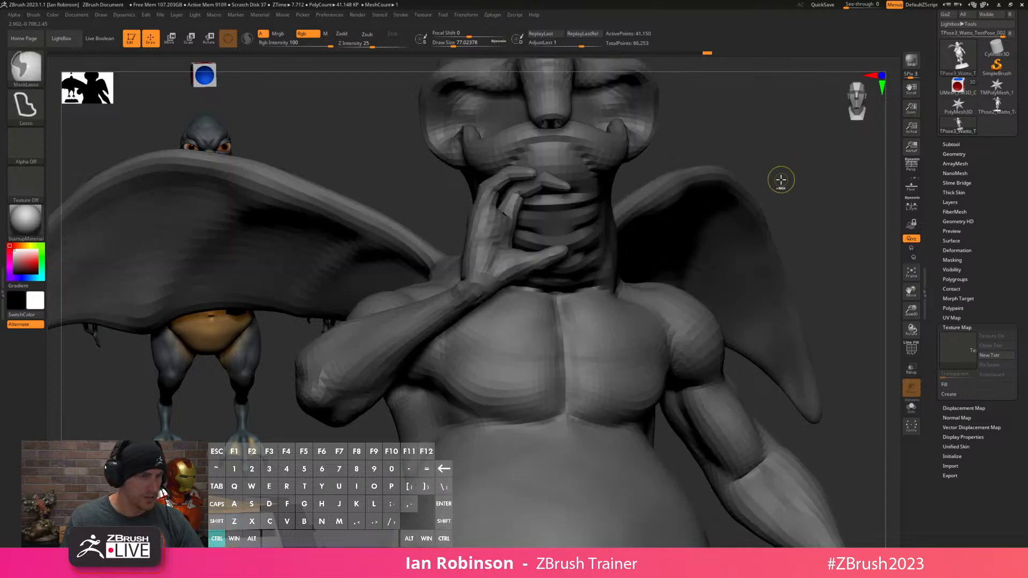
ctrl+shift+click(782, 173)
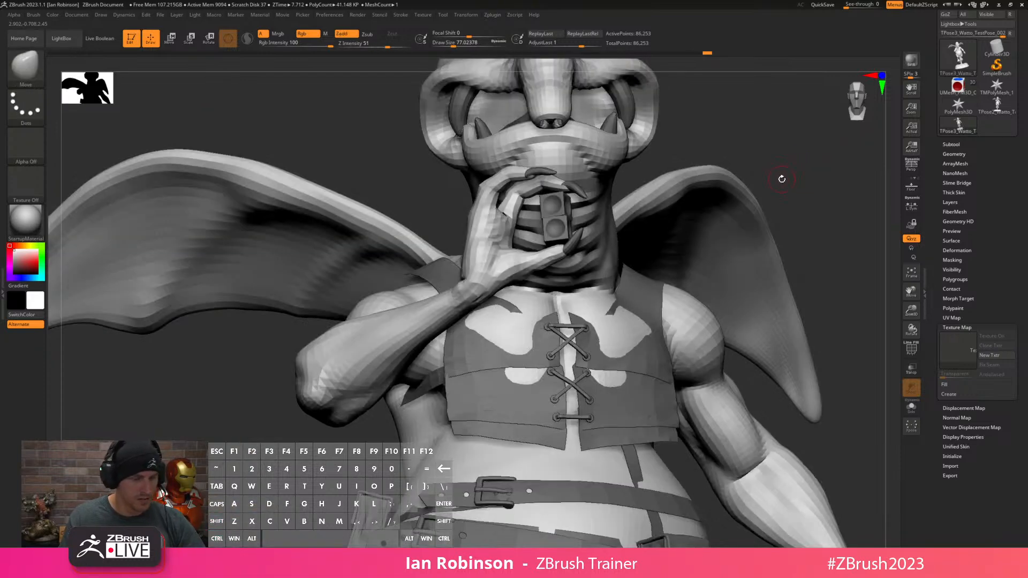
Set the draw size to about 167, refine the raised hand with the Move brush, and clear the mask.
key(s)
mouse_move(786, 170)
mouse_down()
mouse_move(831, 195)
mouse_move(755, 208)
mouse_up()
drag(517, 247, 469, 220)
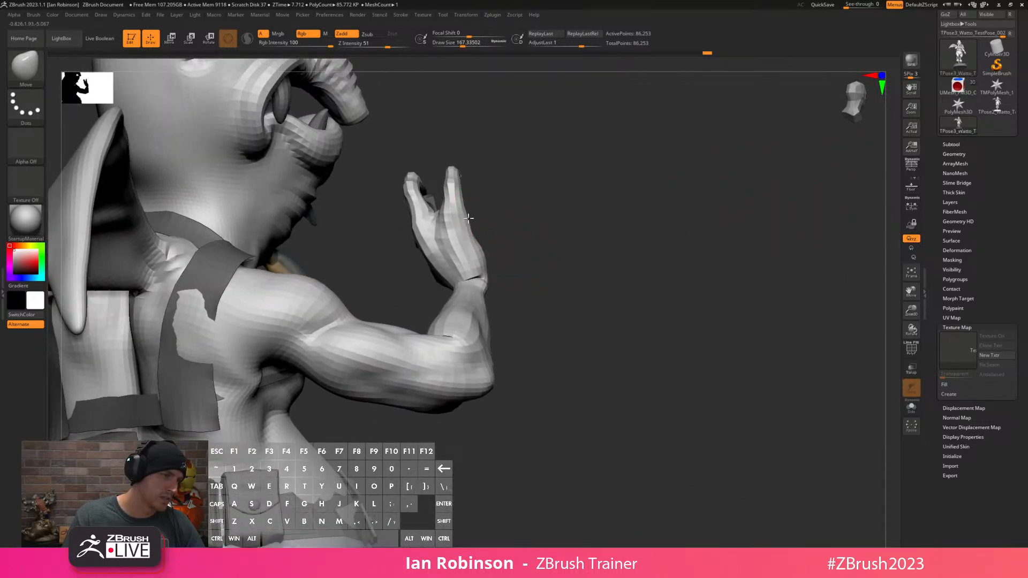
drag(502, 261, 459, 280)
mouse_move(619, 255)
mouse_down()
mouse_move(750, 245)
mouse_move(693, 198)
mouse_move(689, 248)
mouse_up()
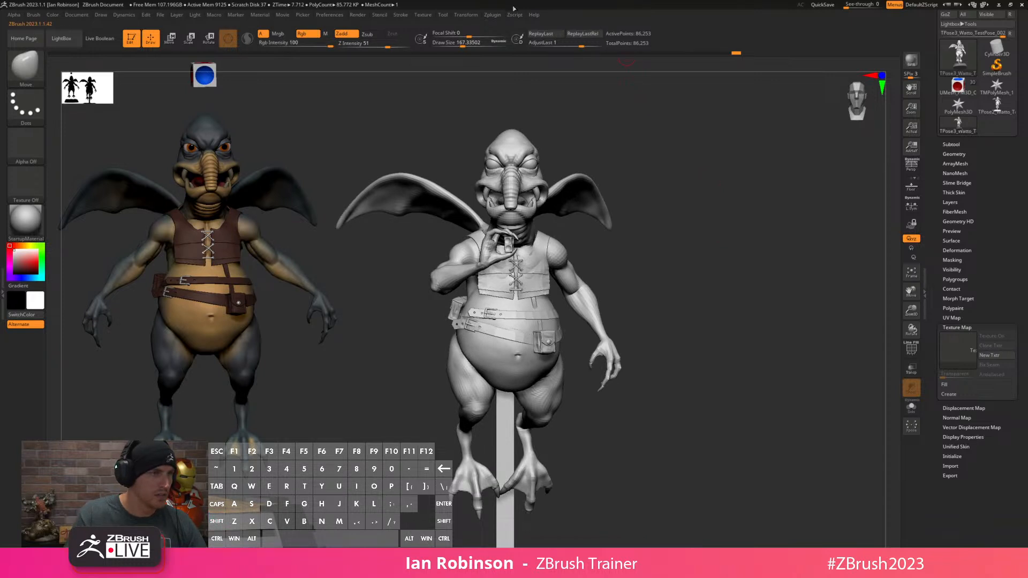
Transfer the pose from the Transpose Master mesh back to the full-resolution subtools and check the posed character.
click(493, 15)
click(549, 189)
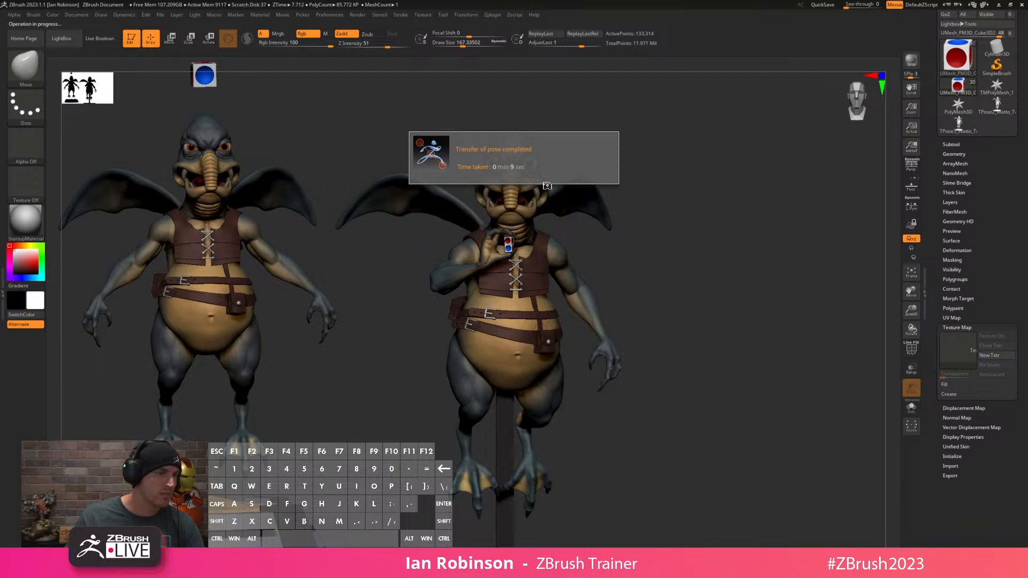
alt+drag(719, 249, 573, 288)
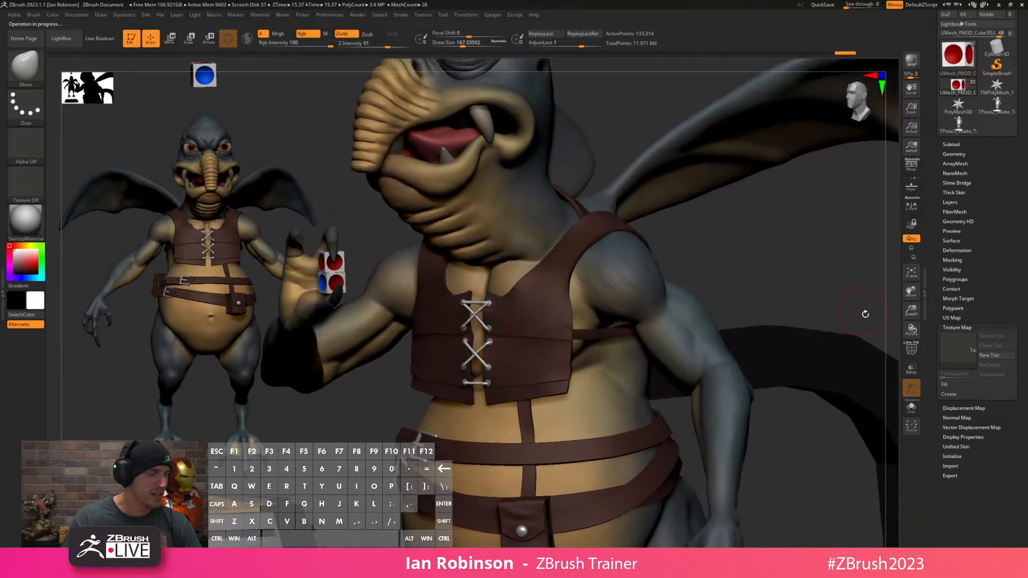
Make Body1 the active subtool and show it in solo mode.
click(912, 408)
click(912, 407)
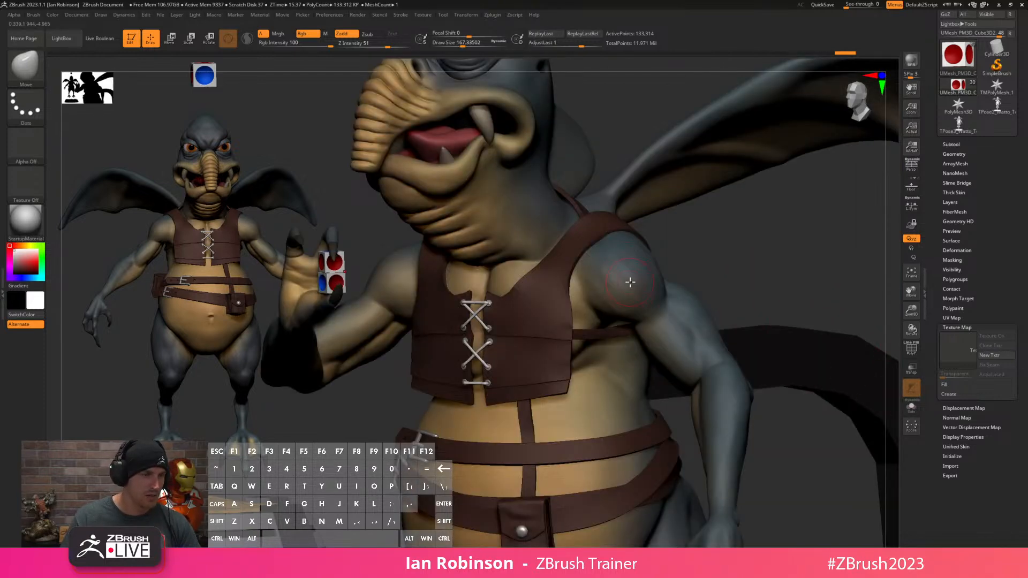
alt+click(651, 298)
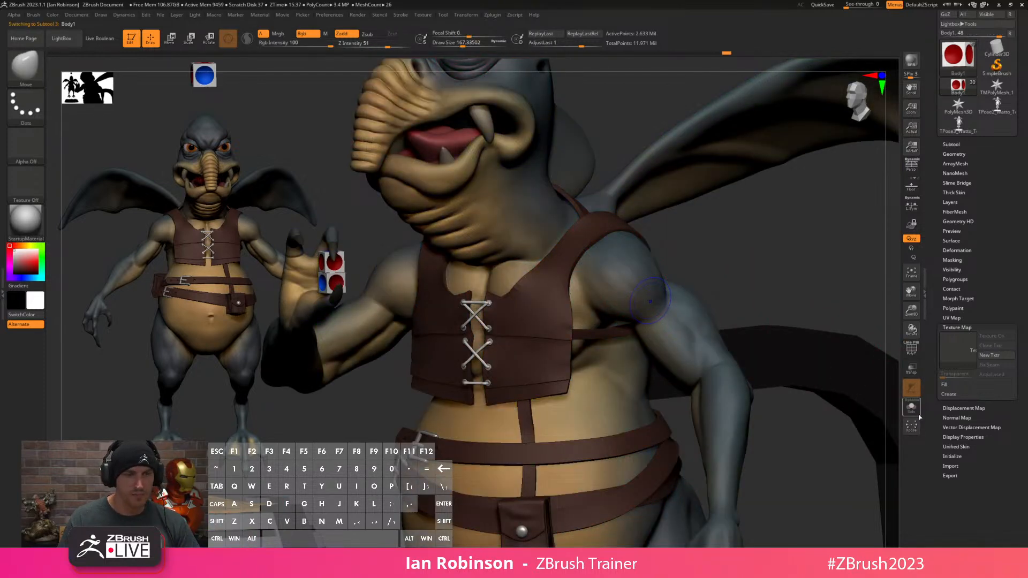
click(911, 408)
alt+drag(764, 374, 737, 320)
alt+right_drag(649, 309, 415, 315)
Show the body's polyframe and lower its mesh by three subdivision levels.
key(shift+f)
key(shift+d)
key(shift+d)
key(shift+d)
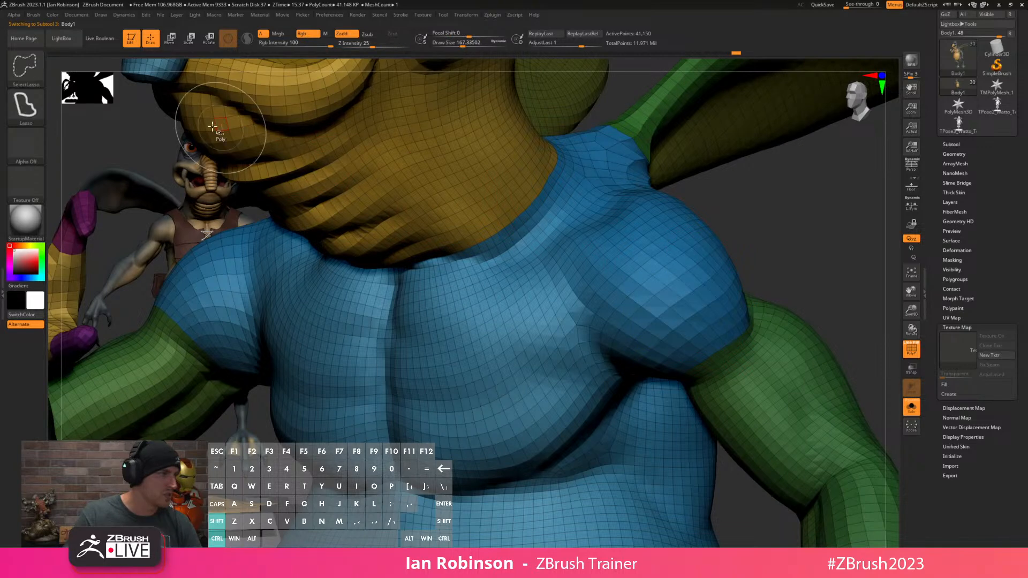
Set the selection brush to SelectRect and frame the shoulder's polygons up close.
ctrl+shift+click(38, 74)
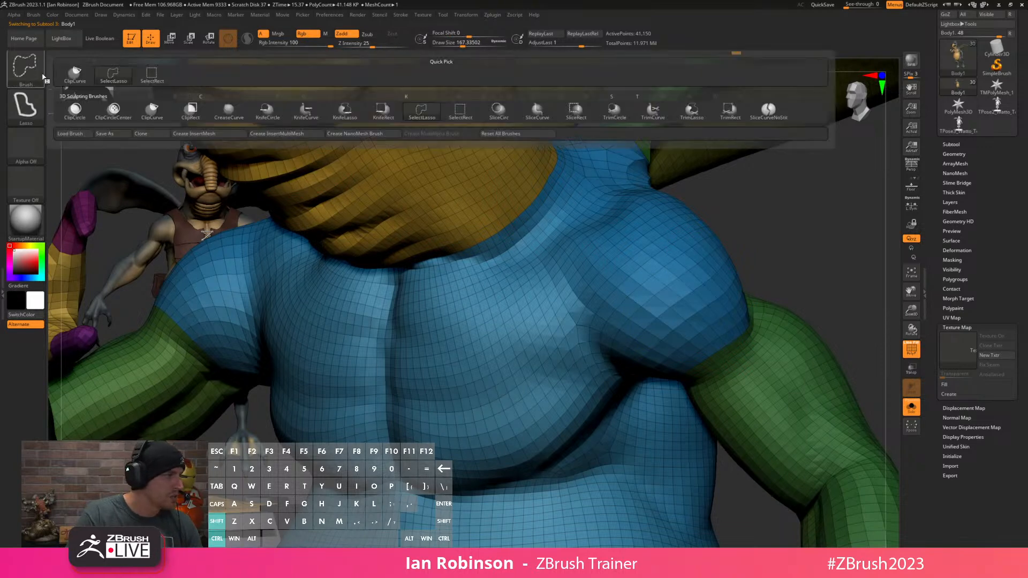
ctrl+shift+click(147, 76)
alt+right_drag(683, 297, 693, 349)
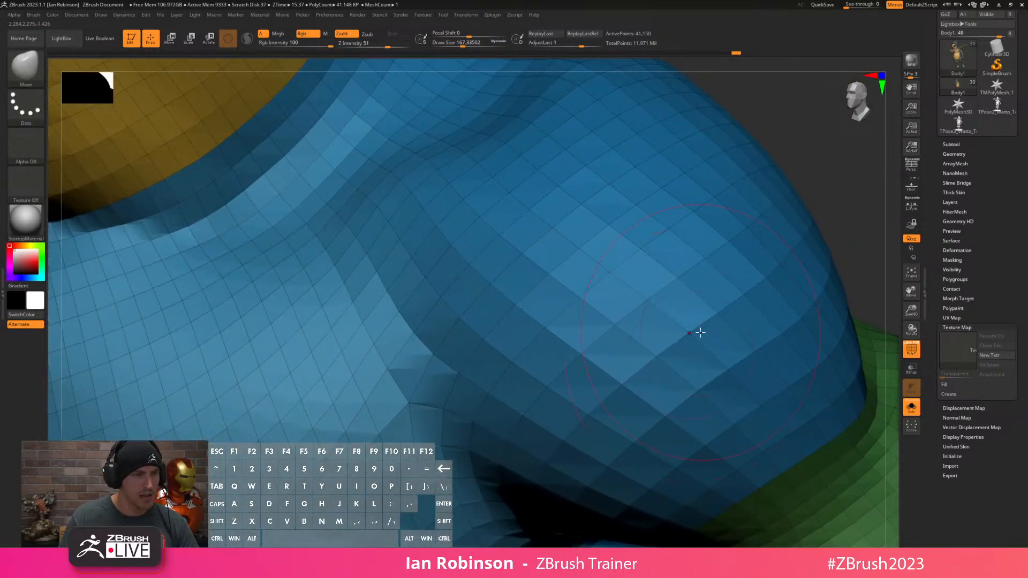
Set the draw size to about 15.55 and reframe the shoulder and upper chest.
key(ctrl+shift)
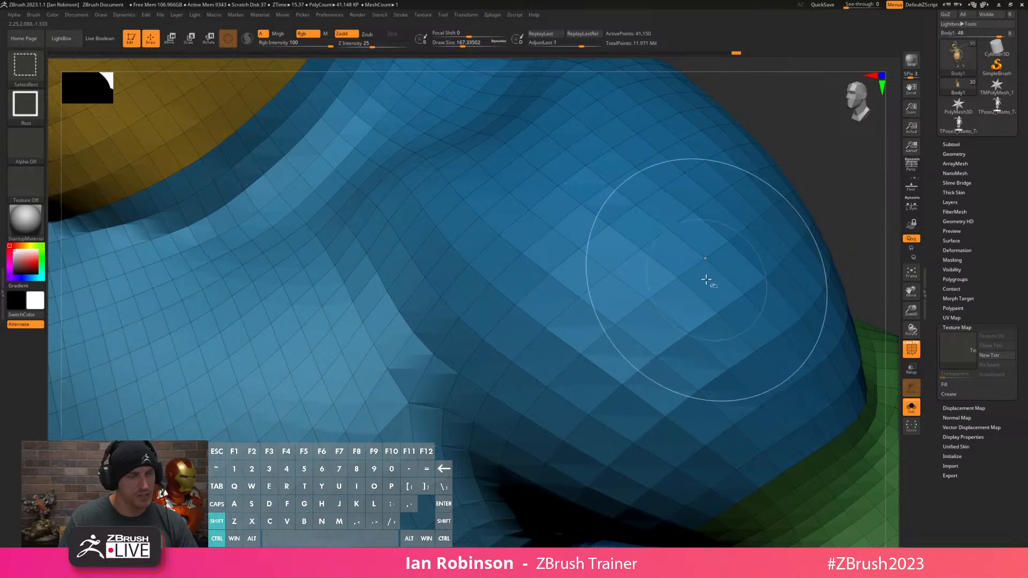
key(s)
key(ctrl+shift)
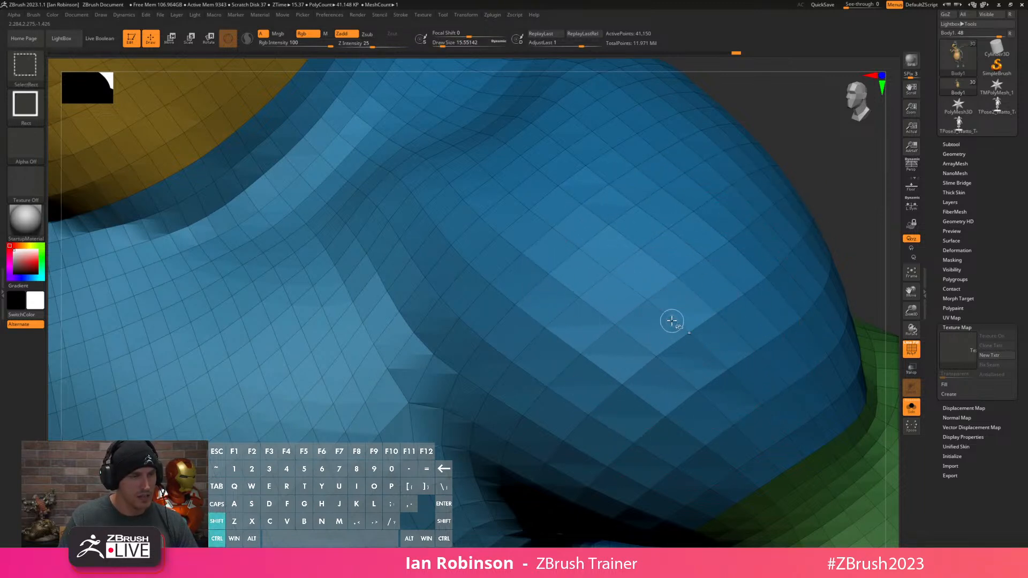
ctrl+shift+click(674, 266)
alt+drag(874, 266, 803, 342)
ctrl+shift+click(795, 249)
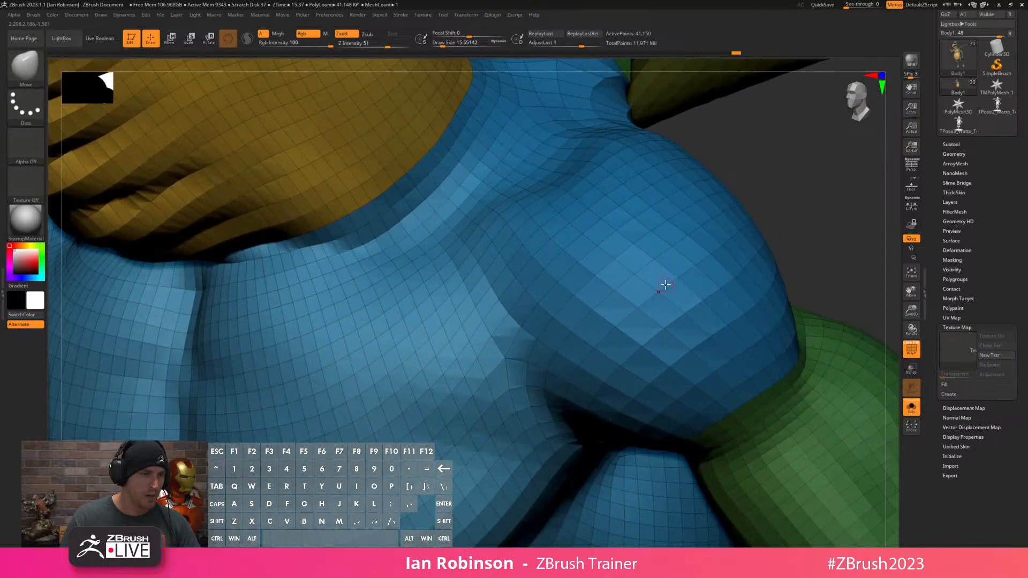
Set the selection brush's stroke to Lasso and try hiding polygon loops across the shoulder and chest.
ctrl+shift+click(26, 65)
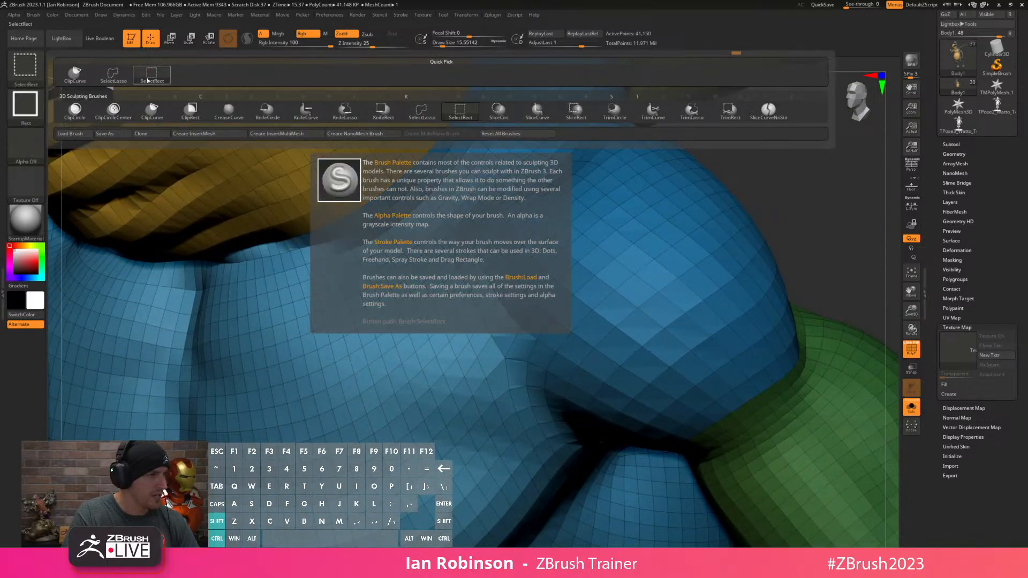
click(26, 103)
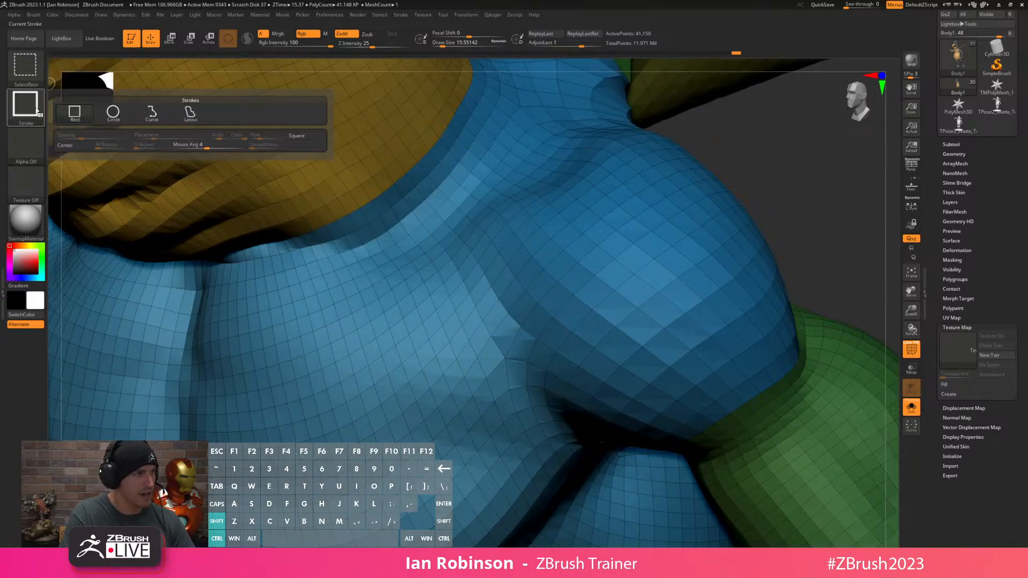
ctrl+shift+click(191, 112)
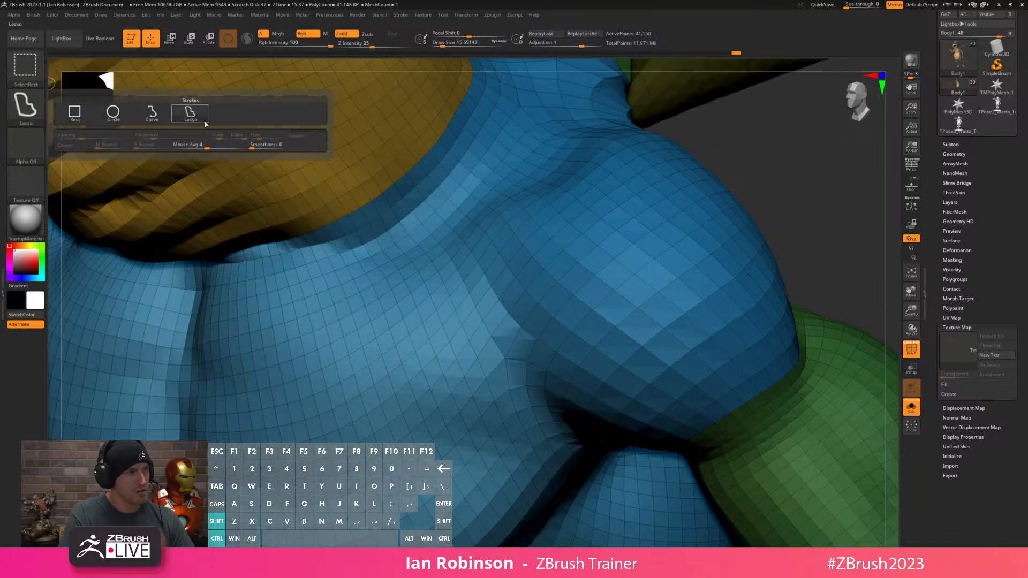
ctrl+shift+click(700, 328)
drag(808, 257, 743, 271)
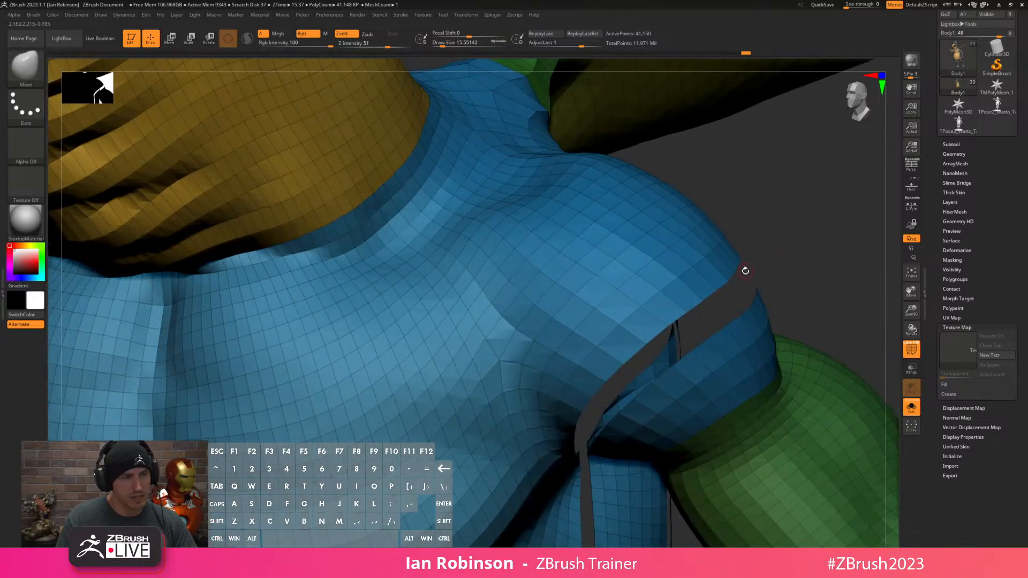
ctrl+shift+click(664, 268)
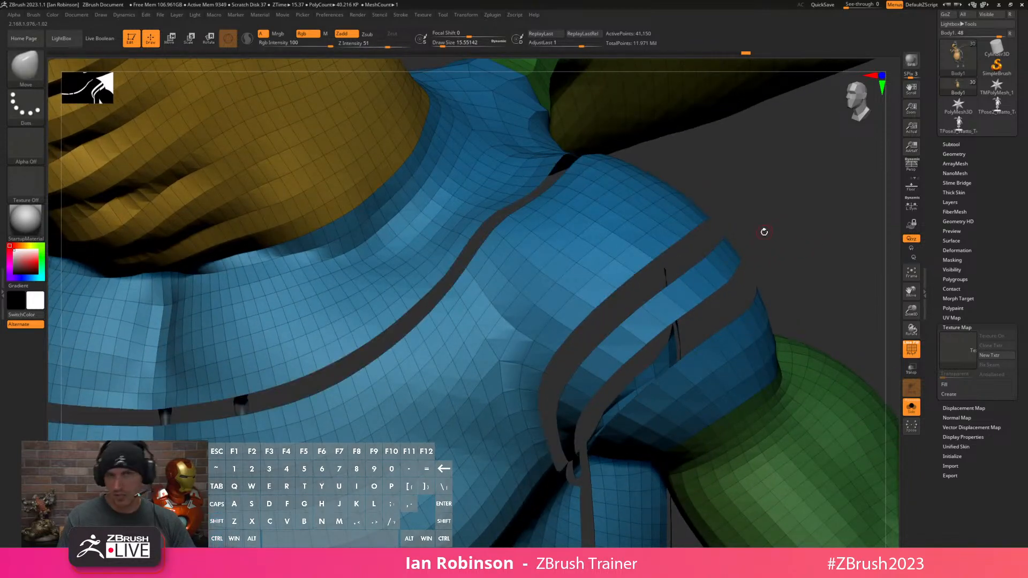
key(ctrl+z)
key(ctrl+z)
Switch the selection brush to SelectLasso and give it the Rect stroke.
click(22, 104)
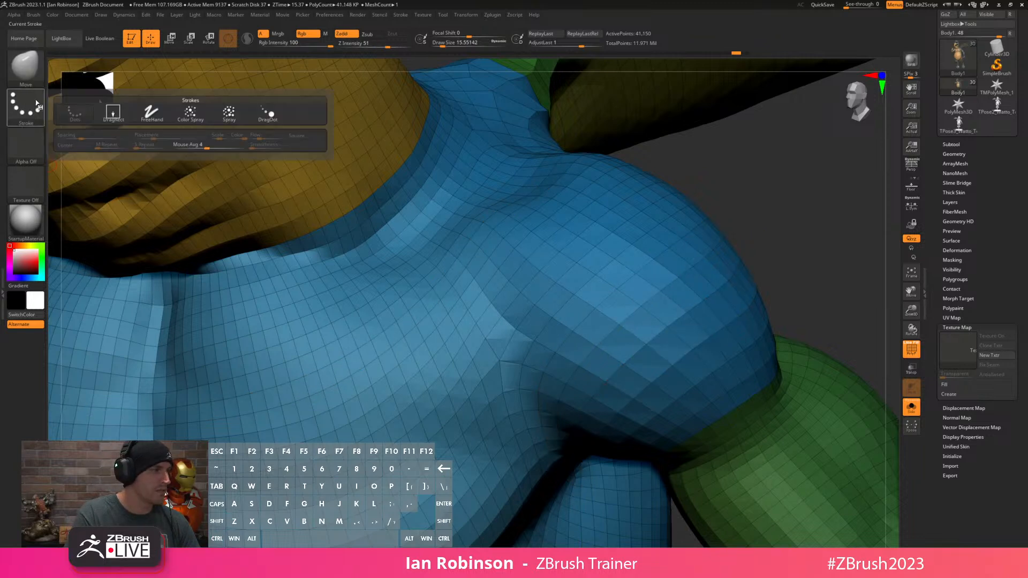
ctrl+shift+click(25, 114)
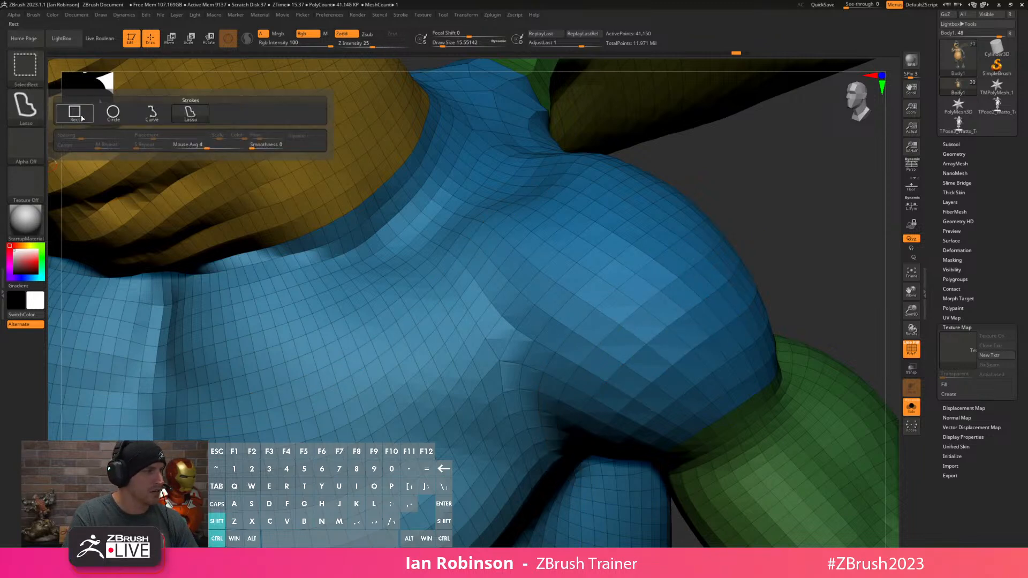
ctrl+shift+click(80, 113)
click(42, 78)
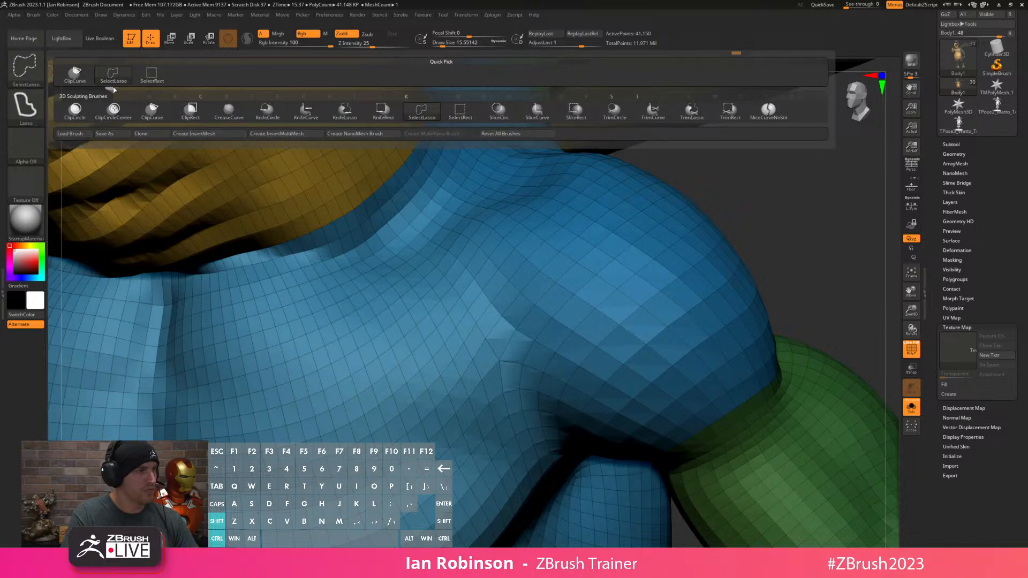
ctrl+shift+click(32, 115)
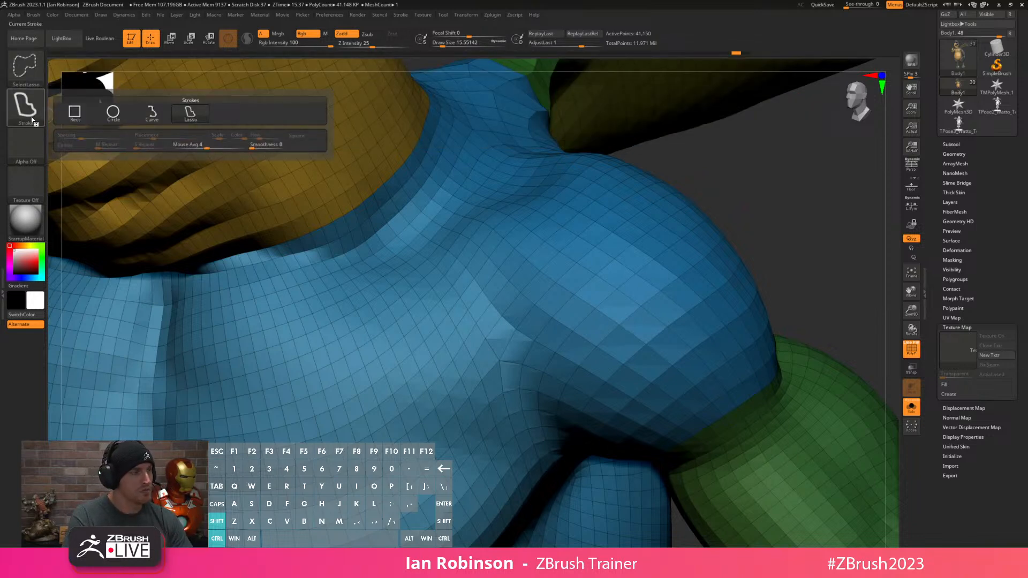
click(89, 114)
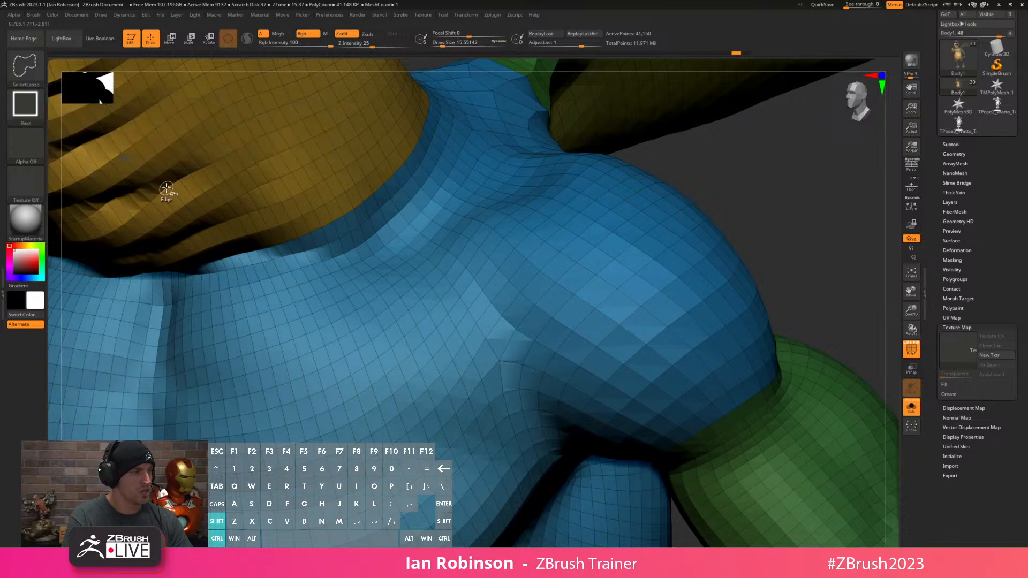
Isolate the blue torso polygroup, invert the visibility, and hide the green arm and yellow neck polygroups.
ctrl+shift+click(677, 308)
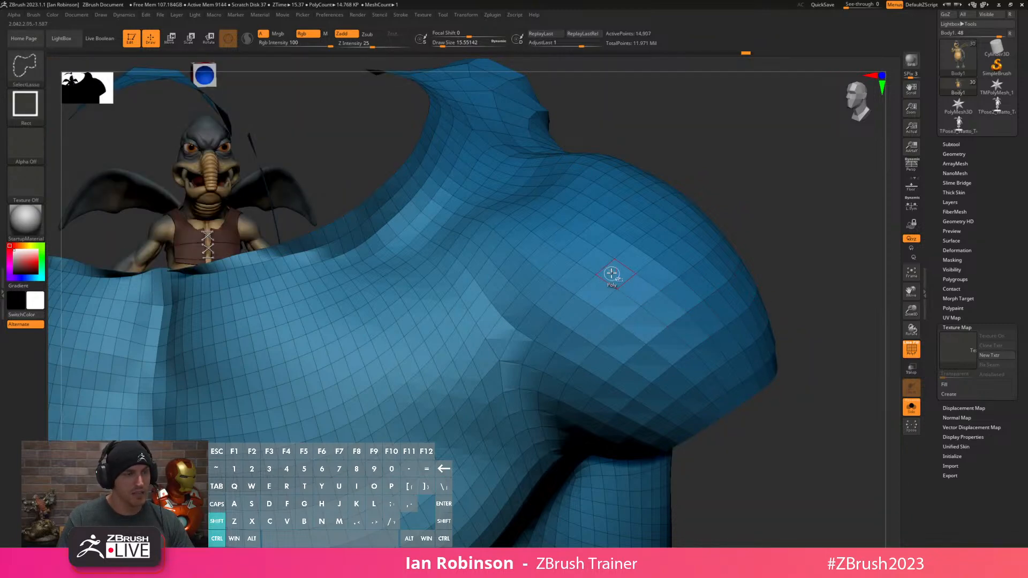
ctrl+shift+click(625, 264)
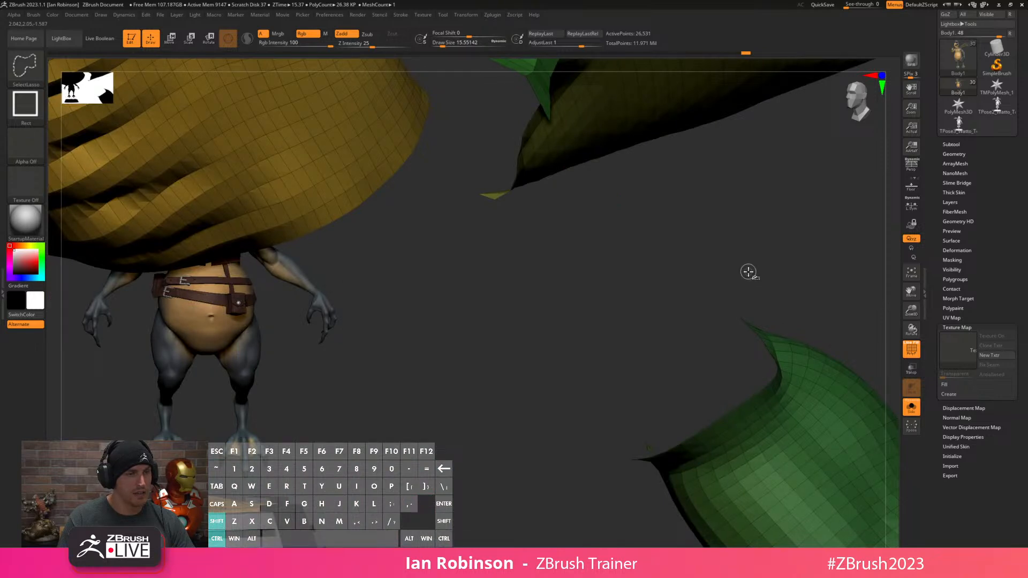
ctrl+alt+shift+click(805, 432)
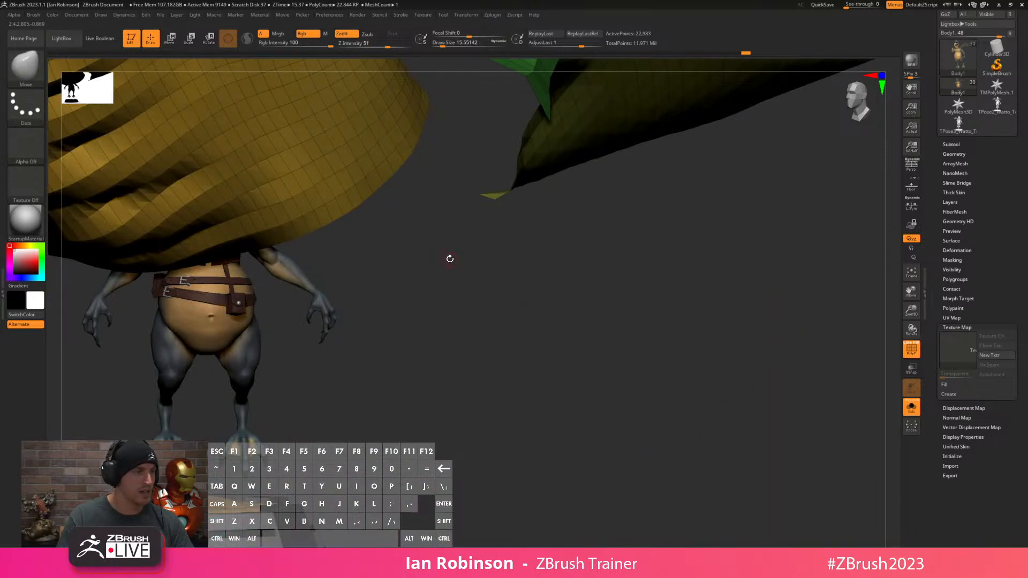
ctrl+alt+shift+click(403, 169)
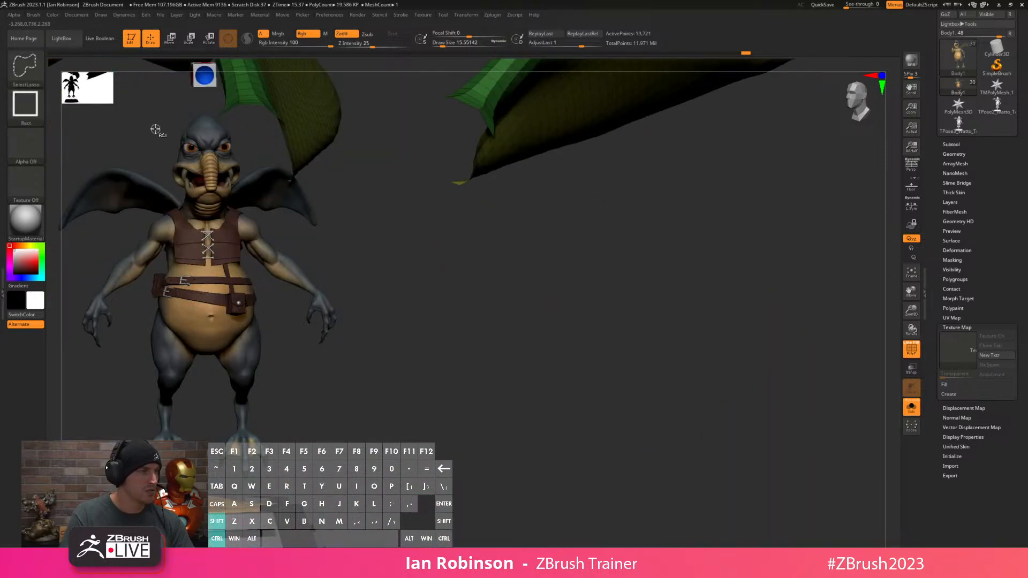
Set the selection brush's stroke to Lasso and make the whole body mesh visible again.
ctrl+shift+click(25, 104)
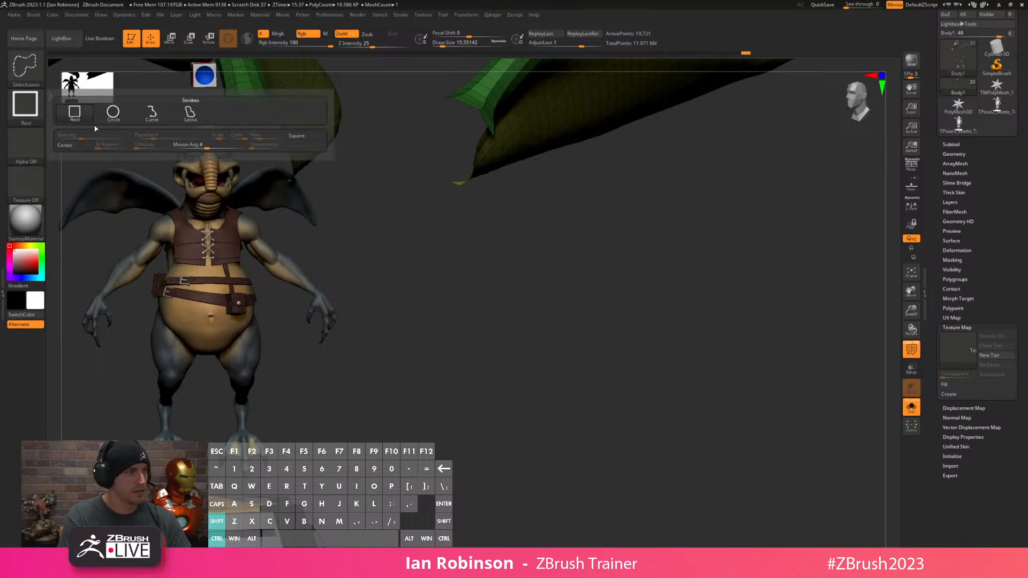
ctrl+shift+click(191, 113)
ctrl+shift+click(716, 303)
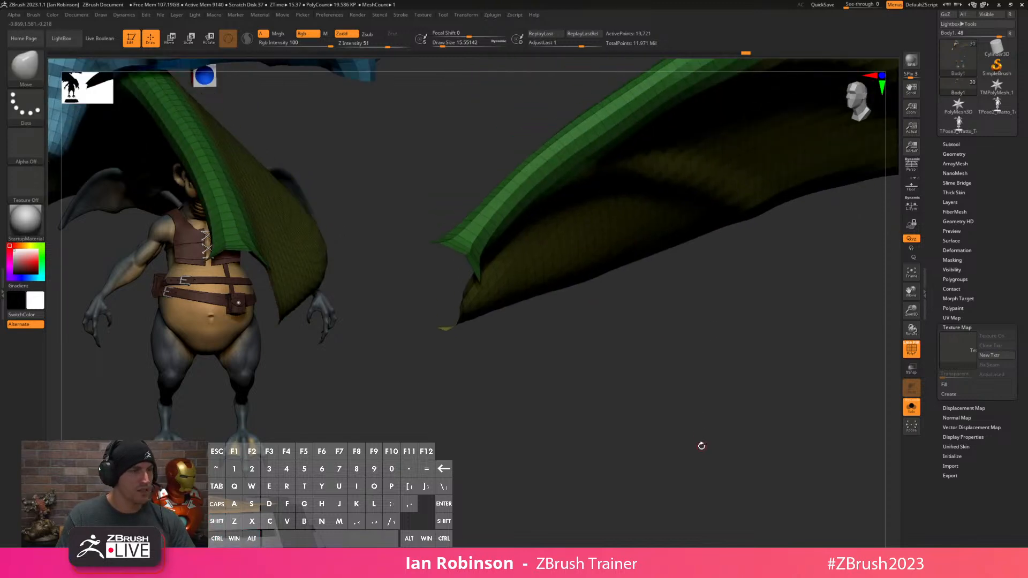
ctrl+shift+click(532, 181)
alt+drag(691, 403, 793, 363)
ctrl+shift+click(775, 348)
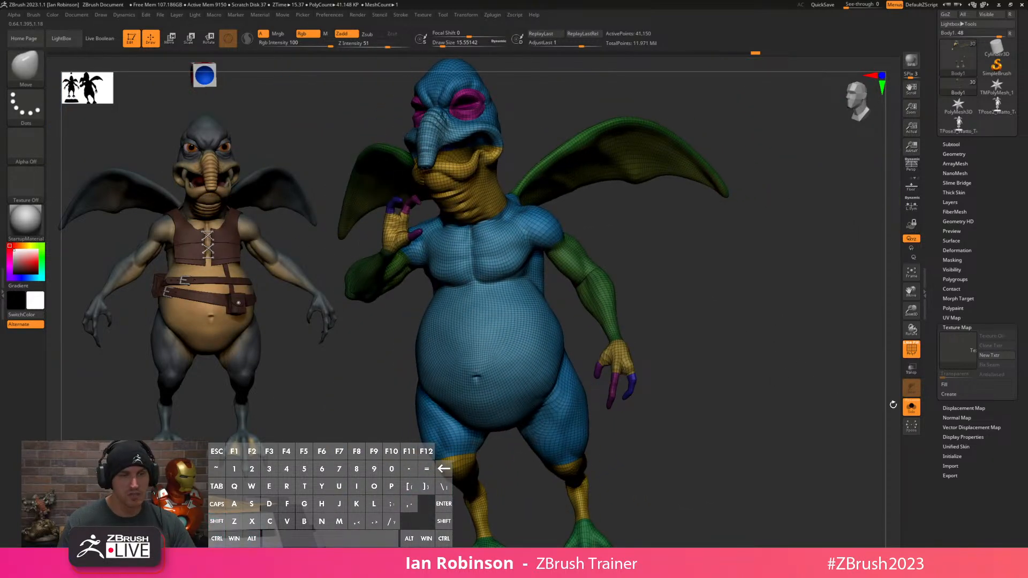
Turn off solo mode and the polyframe, and raise the body to its highest subdivision level.
click(912, 407)
key(shift+f)
alt+drag(732, 319, 799, 313)
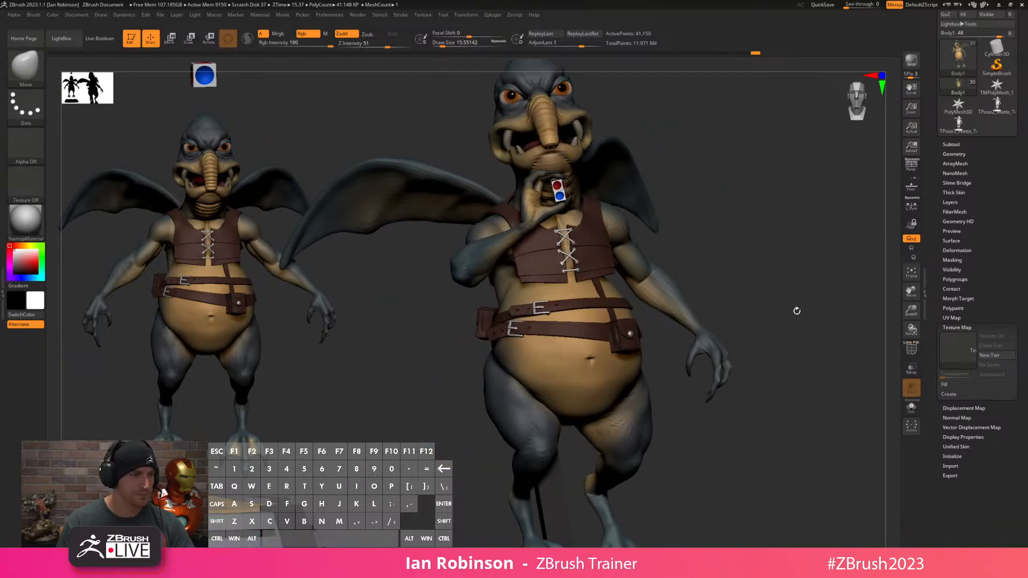
key(d)
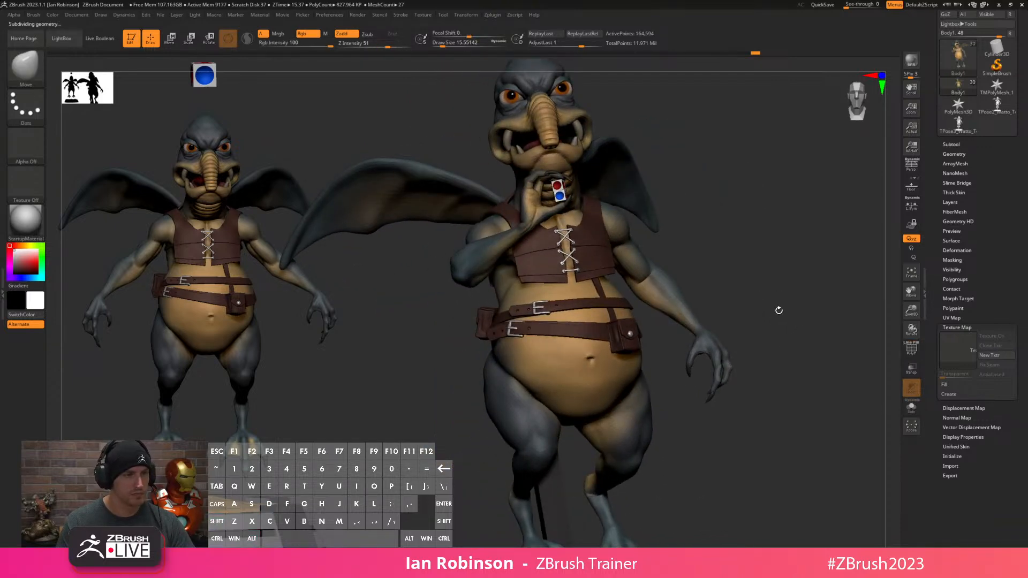
drag(780, 321, 753, 315)
drag(796, 239, 759, 258)
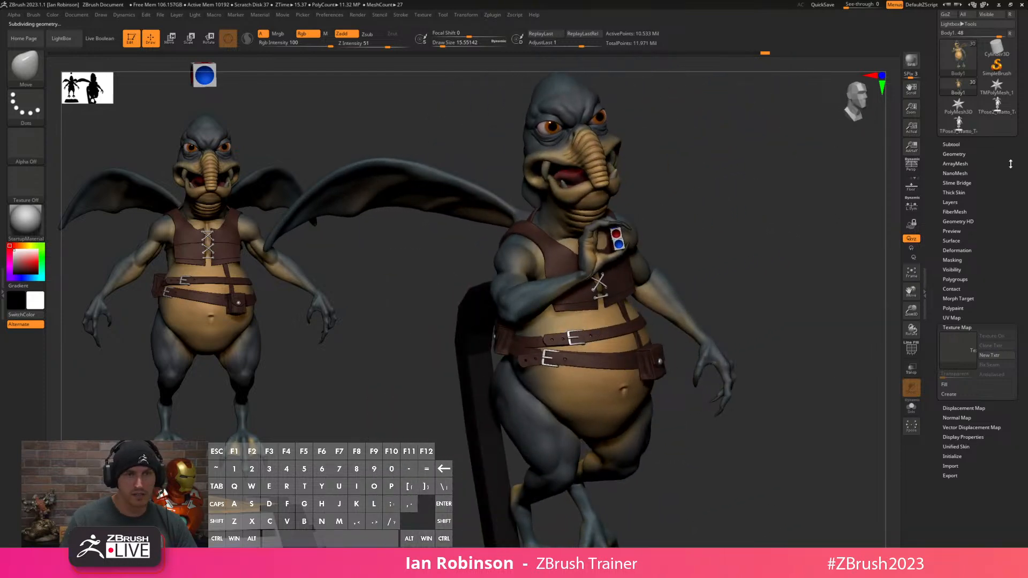
Examine the full-resolution posed character from the front and both sides, including the hand gripping the cubes.
drag(1006, 163, 1006, 233)
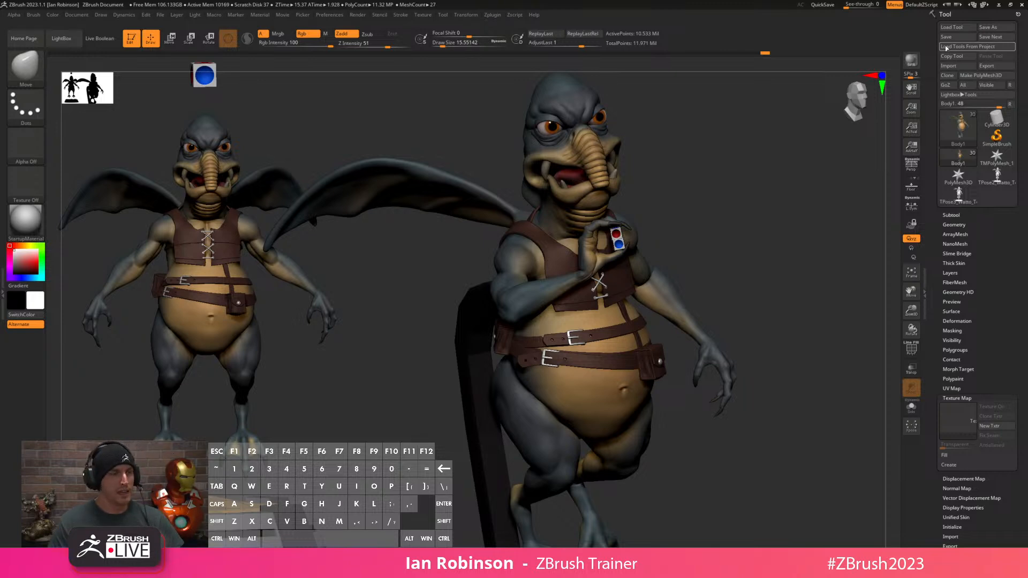
shift+drag(730, 211, 755, 257)
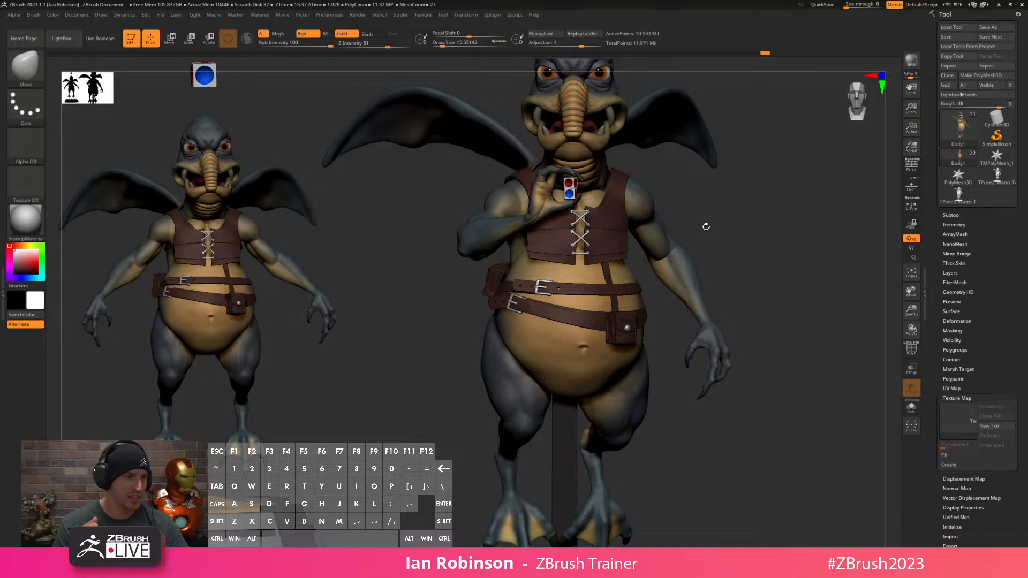
drag(745, 278, 544, 273)
alt+drag(576, 195, 631, 222)
alt+drag(805, 273, 609, 325)
shift+drag(776, 280, 727, 411)
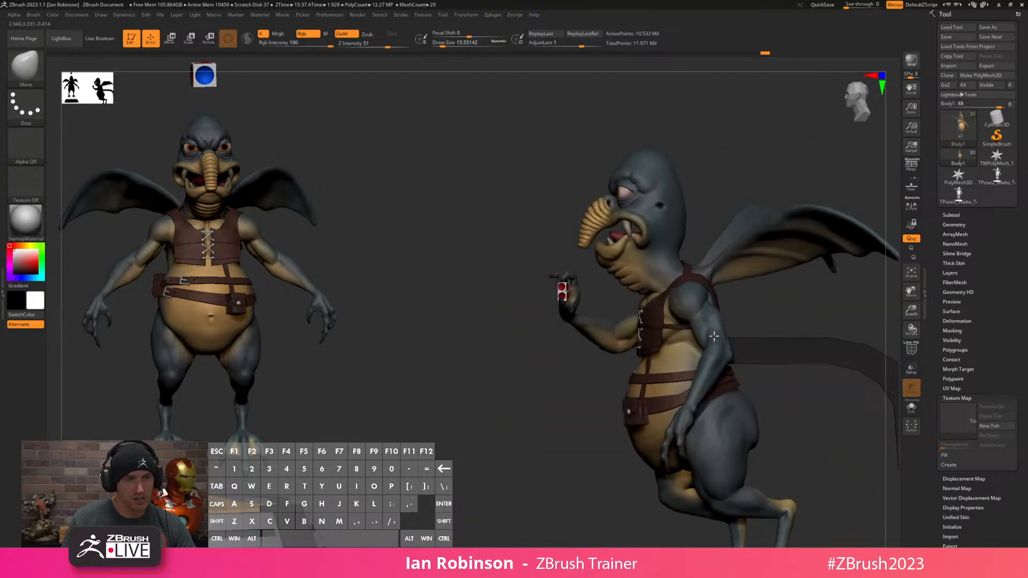
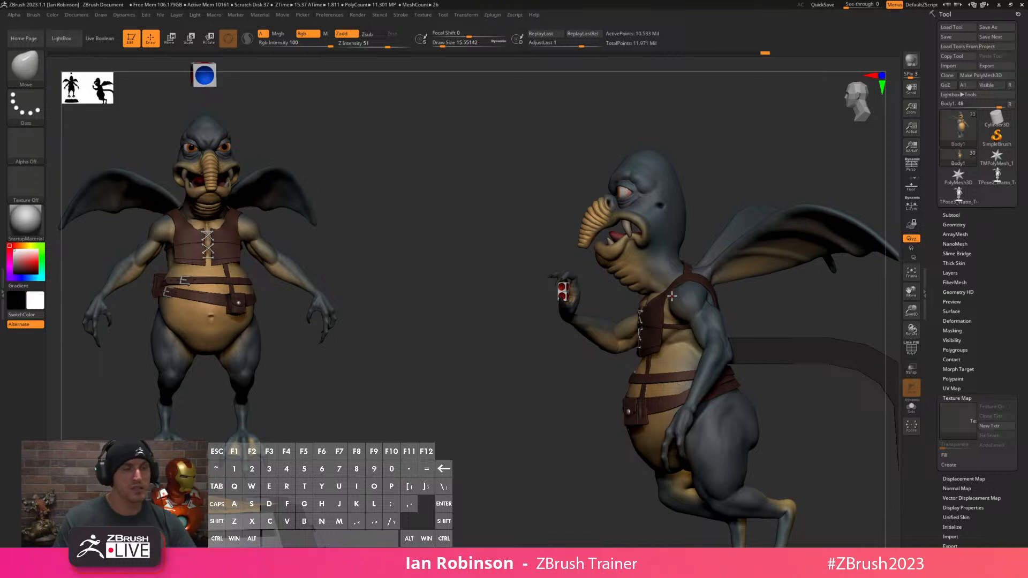
mouse_move(764, 168)
alt+mouse_down()
mouse_move(746, 150)
mouse_move(756, 151)
alt+mouse_up()
drag(698, 185, 732, 222)
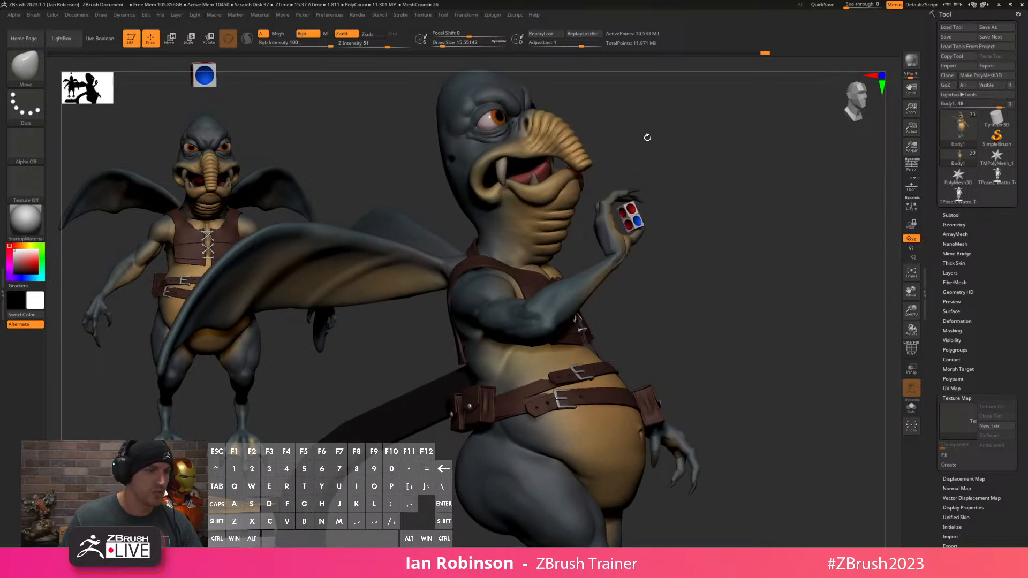
Generate a new TPoseMesh of the posed character with Transpose Master and frame the hand holding the cubes.
click(492, 15)
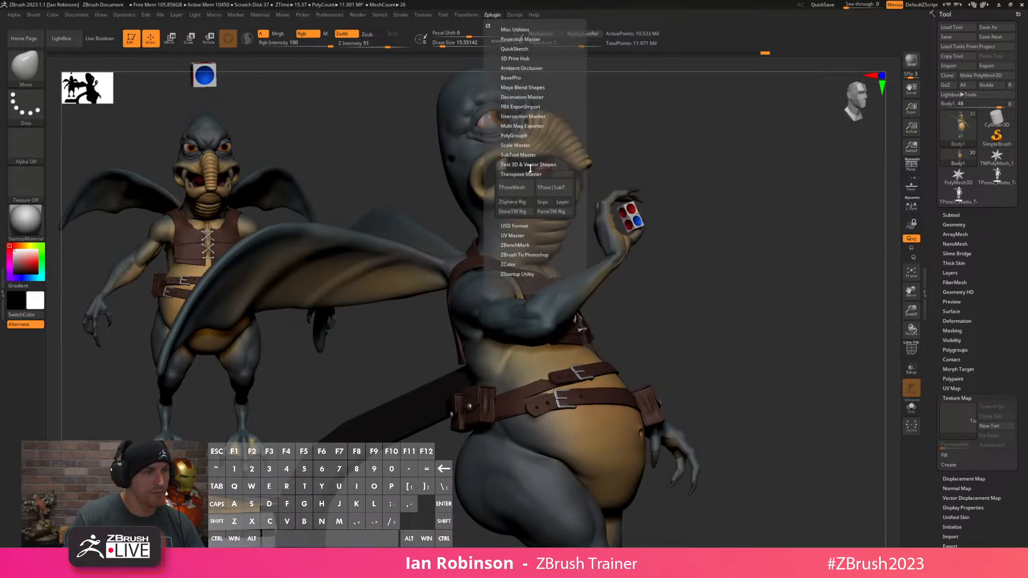
click(527, 188)
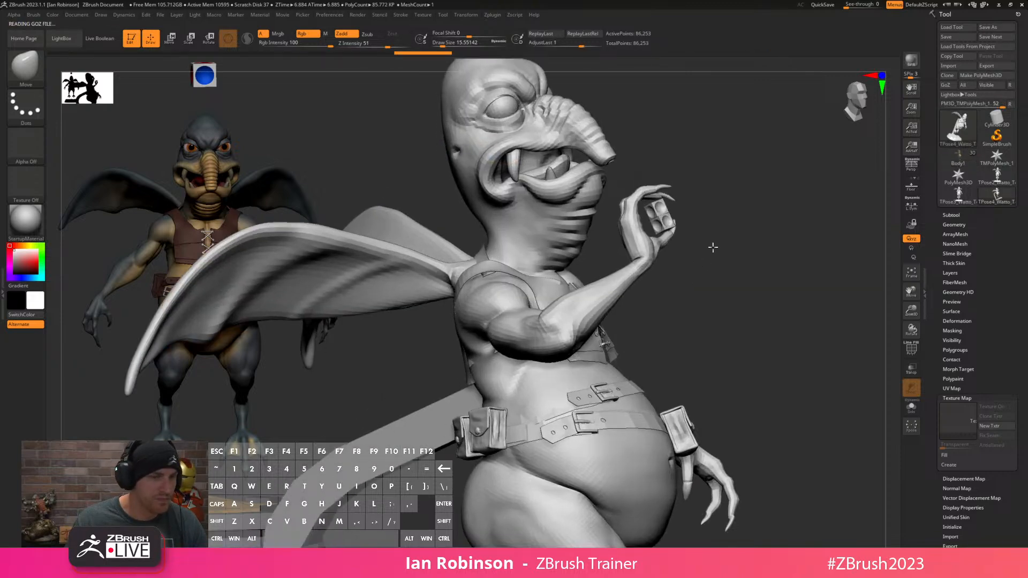
alt+drag(752, 303, 639, 248)
drag(718, 194, 676, 210)
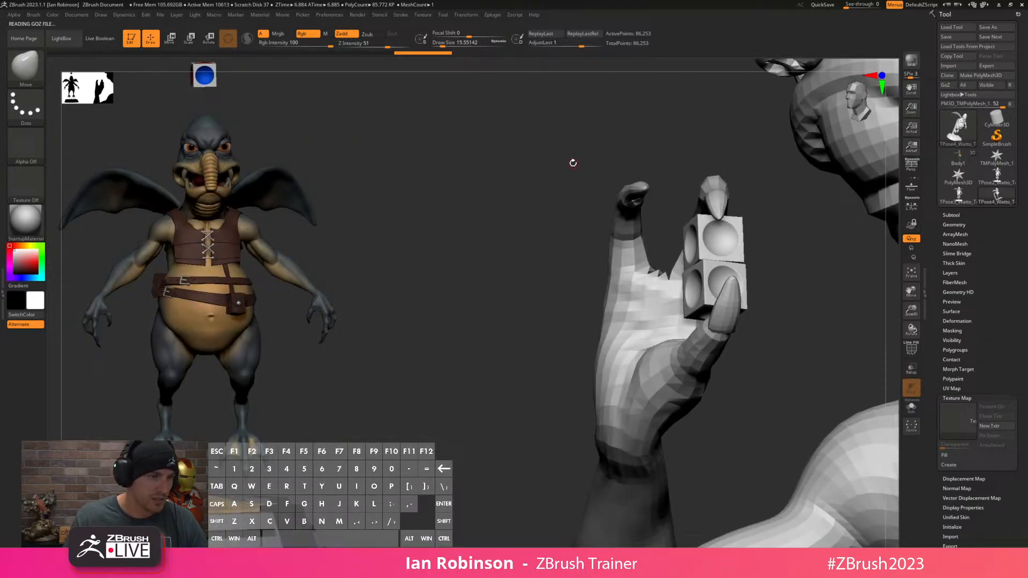
Isolate the raised hand and its two cubes from the rest of the Transpose Master mesh.
mouse_move(621, 168)
mouse_down()
mouse_move(642, 122)
mouse_move(574, 171)
mouse_move(774, 447)
mouse_move(795, 443)
mouse_up()
mouse_move(562, 192)
mouse_down()
mouse_move(541, 271)
mouse_move(572, 287)
mouse_move(551, 360)
mouse_up()
key(ctrl)
mouse_move(597, 419)
ctrl+mouse_down()
mouse_move(707, 156)
mouse_move(658, 407)
mouse_move(675, 415)
mouse_move(695, 390)
ctrl+mouse_up()
ctrl+click(694, 343)
drag(694, 344, 717, 335)
Frame the isolated hand and bend the unmasked upper part of the extended finger at its middle joint.
key(w)
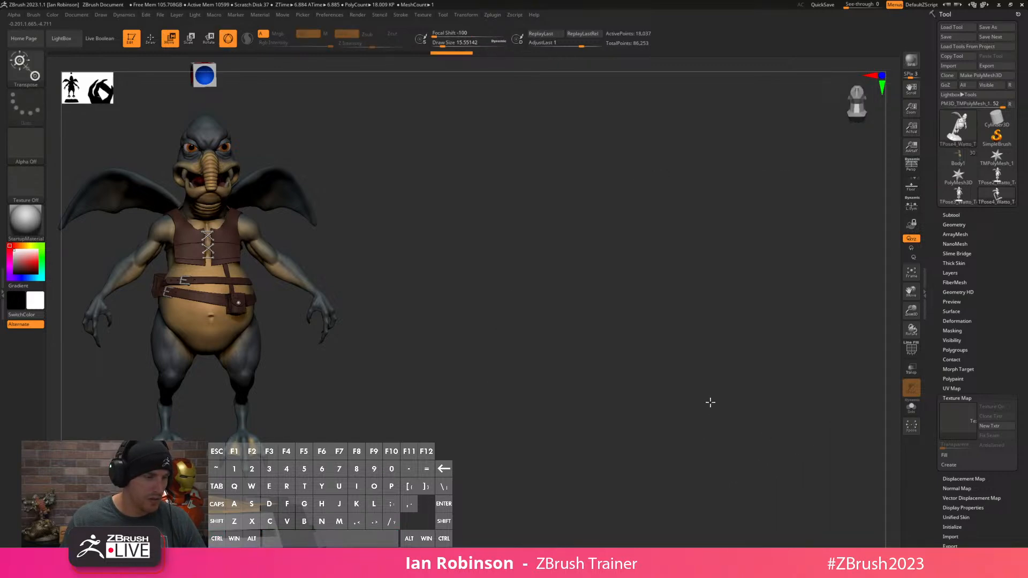
key(q)
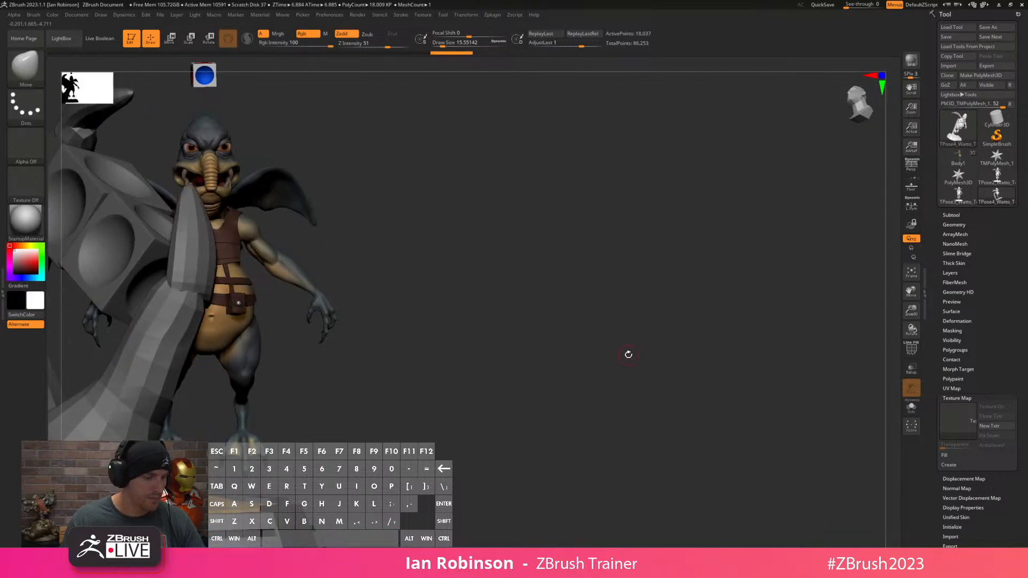
key(w)
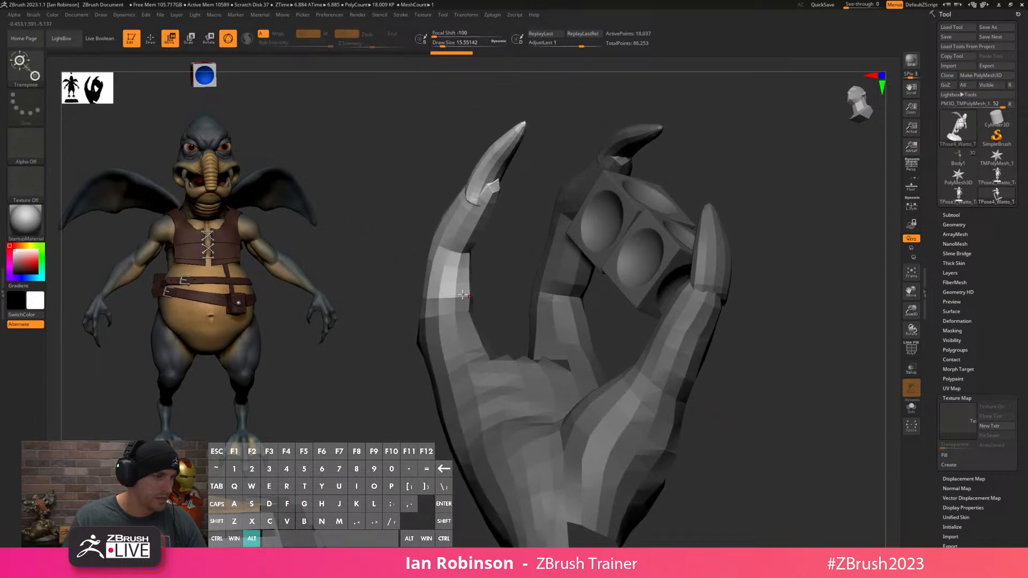
alt+click(455, 297)
drag(510, 271, 516, 340)
key(q)
drag(605, 320, 562, 329)
Rework the mask so the extended finger is free down to its knuckle, and rotate it back from the cubes.
mouse_move(404, 313)
ctrl+mouse_down()
mouse_move(591, 269)
mouse_move(597, 285)
ctrl+mouse_up()
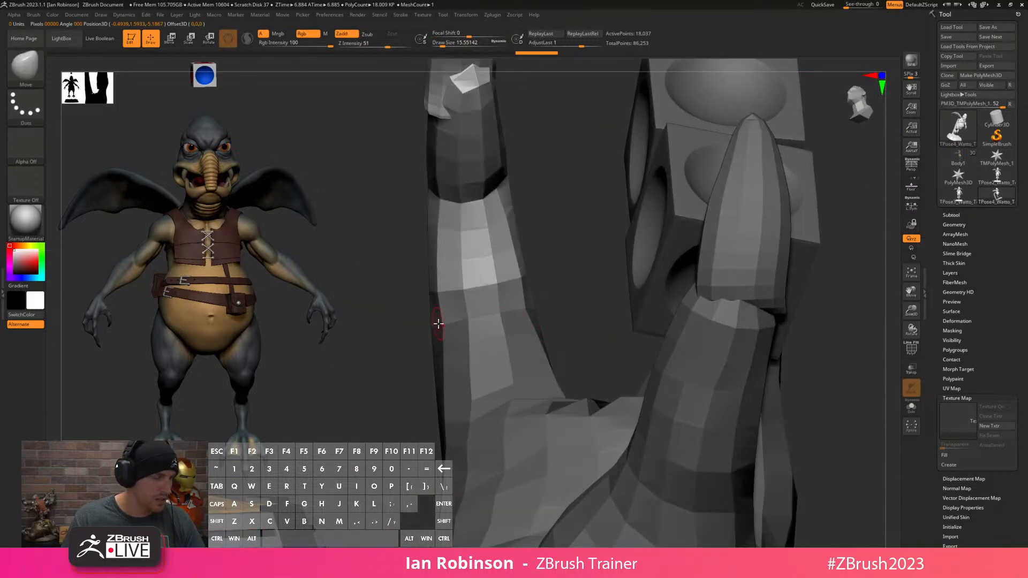
key(w)
alt+drag(510, 311, 520, 337)
key(q)
mouse_move(408, 352)
ctrl+mouse_down()
mouse_move(581, 291)
mouse_move(592, 297)
mouse_move(528, 313)
mouse_move(517, 296)
mouse_move(527, 322)
mouse_move(457, 322)
mouse_move(465, 334)
ctrl+mouse_up()
key(w)
key(ctrl+z)
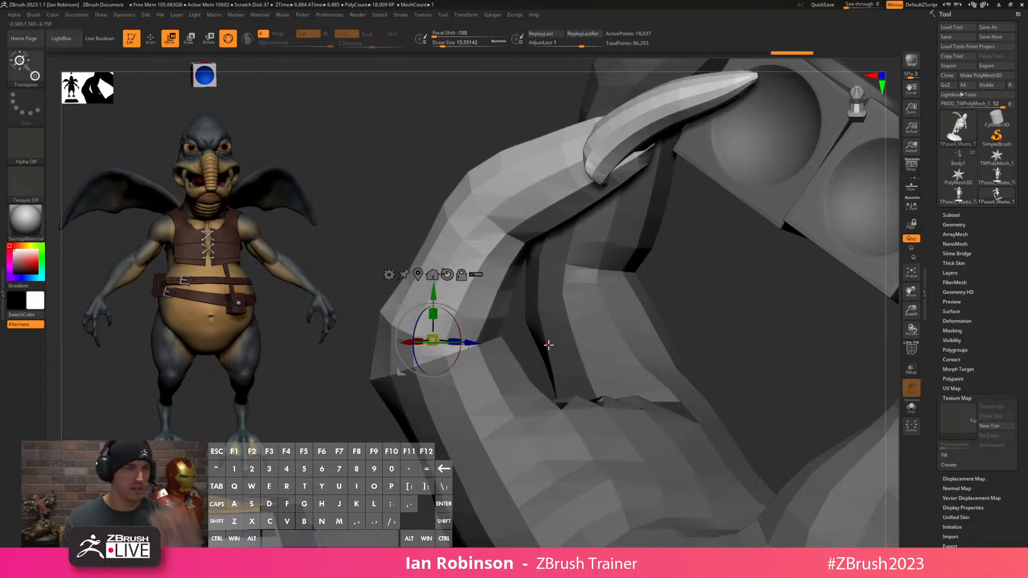
key(ctrl+z)
ctrl+right_drag(707, 315, 719, 288)
drag(460, 331, 453, 313)
key(q)
drag(615, 341, 655, 356)
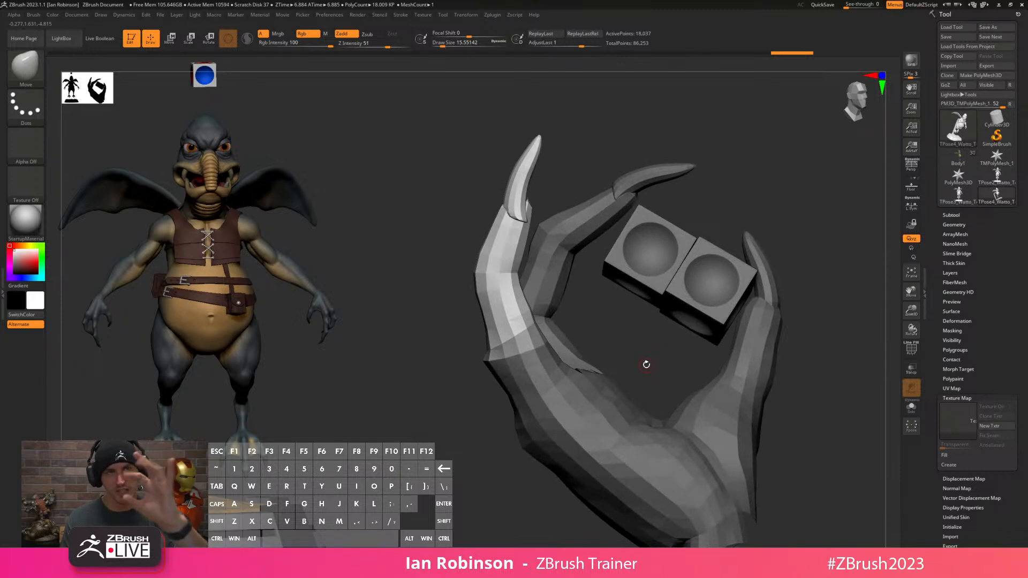
Mask the lower segment of the extended finger and reposition the upper part so the finger straightens.
mouse_move(622, 354)
mouse_down()
mouse_move(649, 337)
mouse_move(622, 345)
mouse_move(534, 269)
mouse_move(495, 282)
mouse_move(591, 343)
mouse_move(554, 288)
mouse_up()
key(ctrl)
mouse_move(460, 272)
ctrl+mouse_down()
mouse_move(574, 282)
mouse_move(553, 263)
ctrl+mouse_up()
mouse_move(459, 300)
mouse_down()
mouse_move(443, 319)
mouse_move(472, 289)
mouse_move(468, 385)
mouse_move(571, 300)
mouse_up()
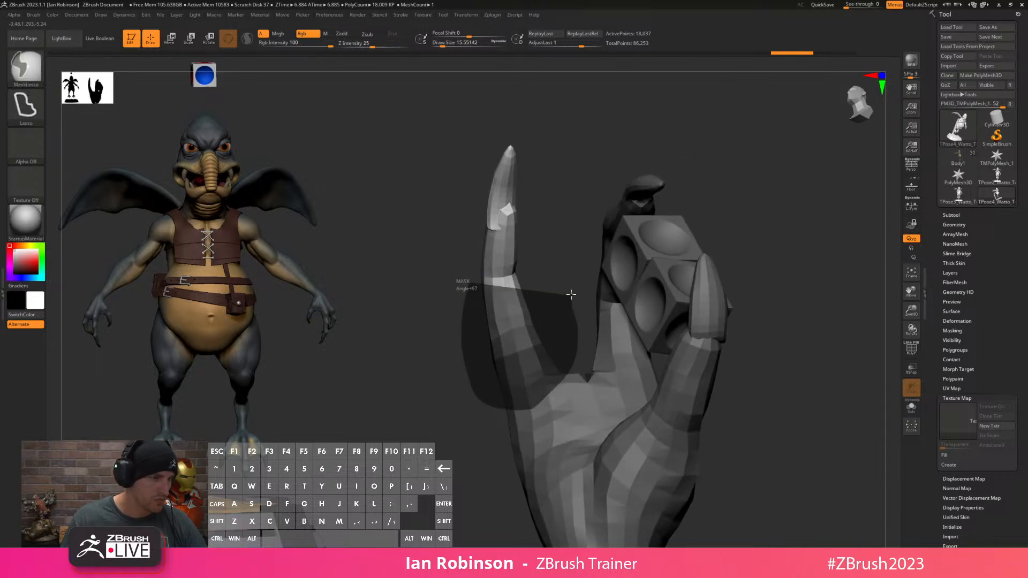
ctrl+drag(482, 283, 484, 283)
key(w)
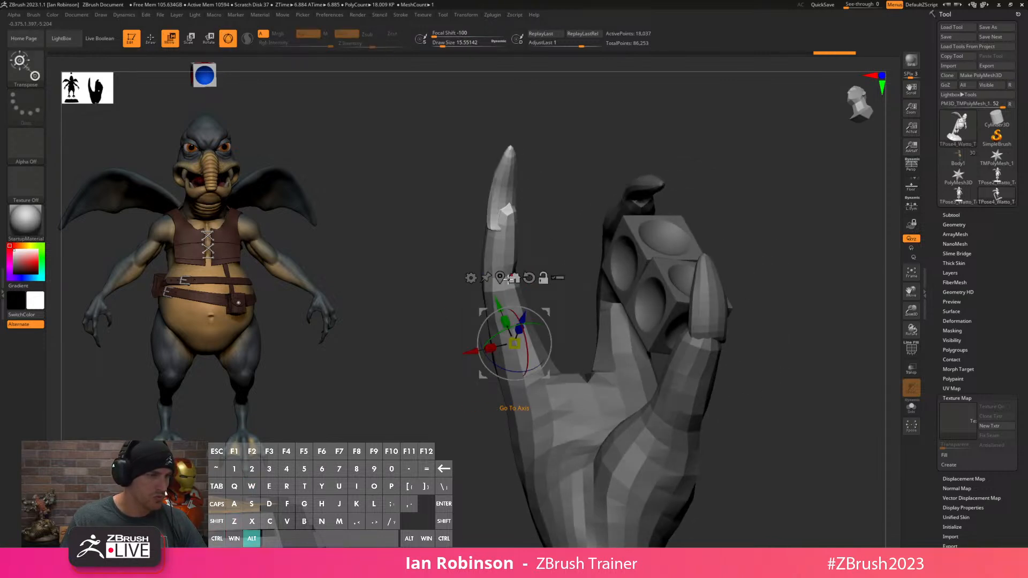
drag(580, 298, 605, 162)
alt+click(499, 279)
mouse_move(535, 278)
mouse_down()
mouse_move(578, 257)
mouse_move(542, 274)
mouse_move(497, 252)
mouse_up()
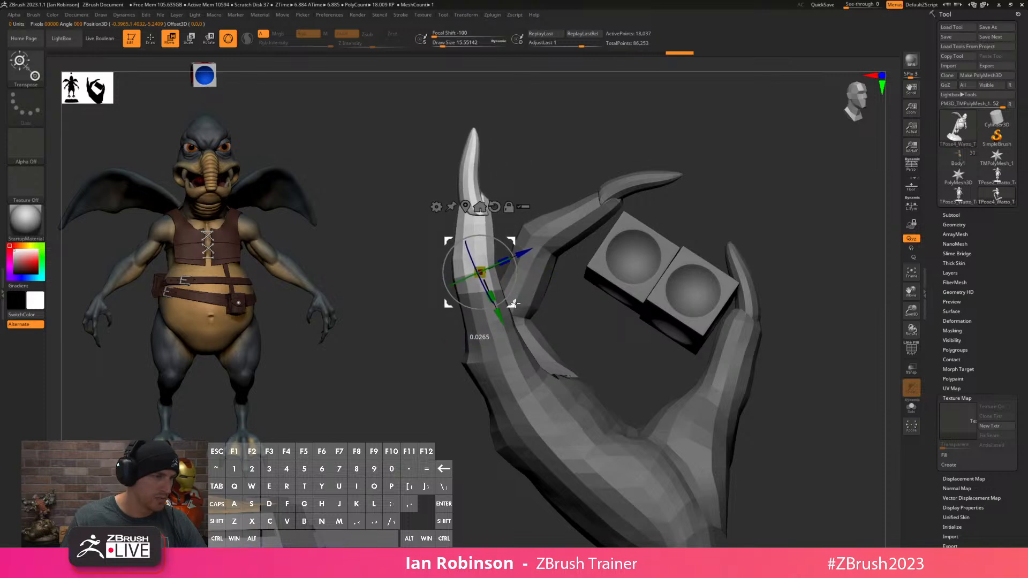
Free the whole extended finger down to its knuckle and tilt it further away from the cubes.
key(q)
drag(421, 423, 462, 384)
mouse_move(589, 321)
mouse_down()
mouse_move(751, 249)
mouse_move(688, 294)
mouse_move(735, 294)
mouse_move(635, 305)
mouse_move(619, 335)
mouse_move(530, 284)
mouse_move(531, 154)
mouse_move(623, 373)
mouse_move(642, 384)
mouse_up()
key(ctrl)
key(w)
drag(701, 224, 733, 236)
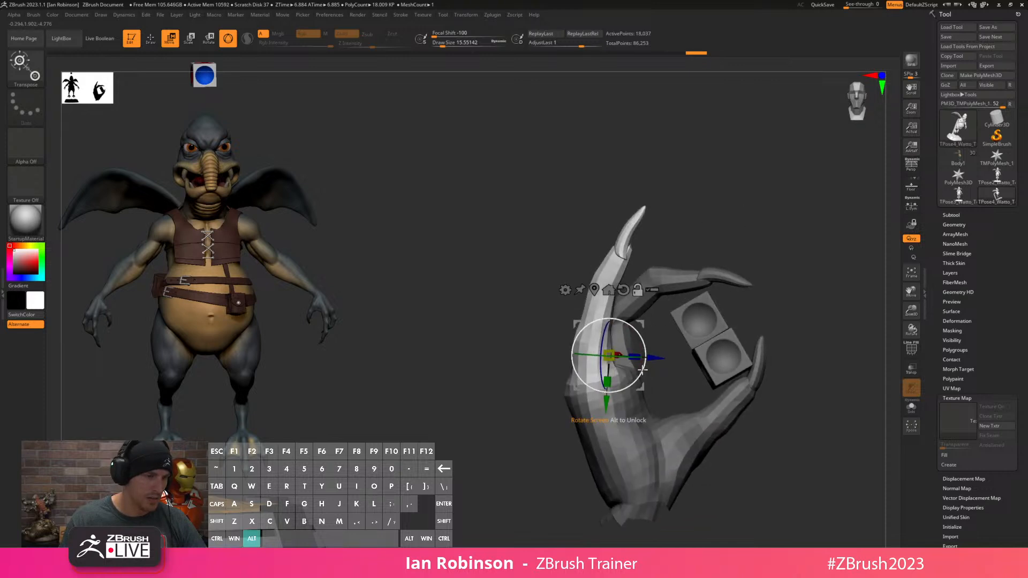
alt+click(637, 392)
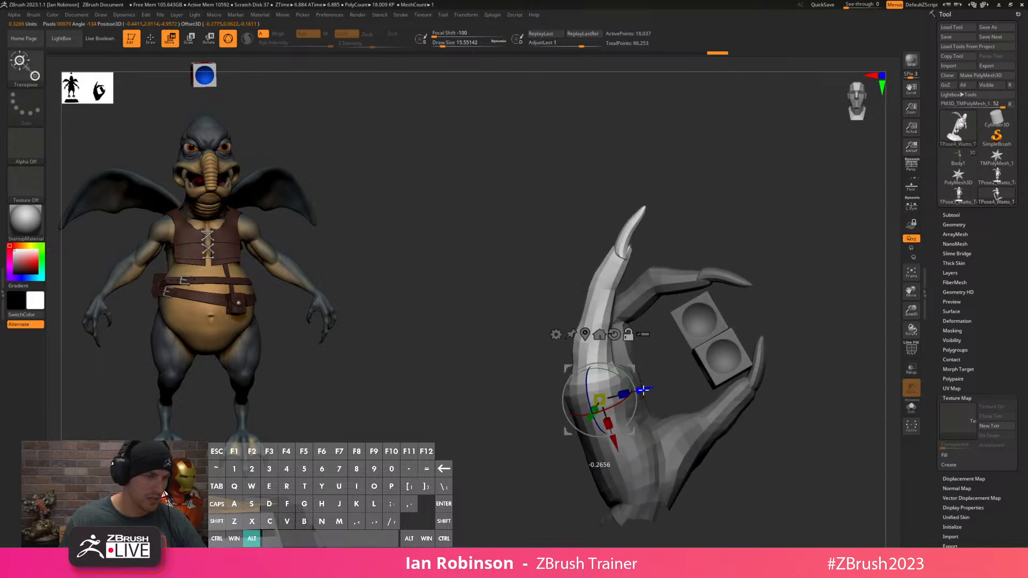
drag(621, 389, 625, 374)
key(q)
alt+drag(777, 309, 637, 318)
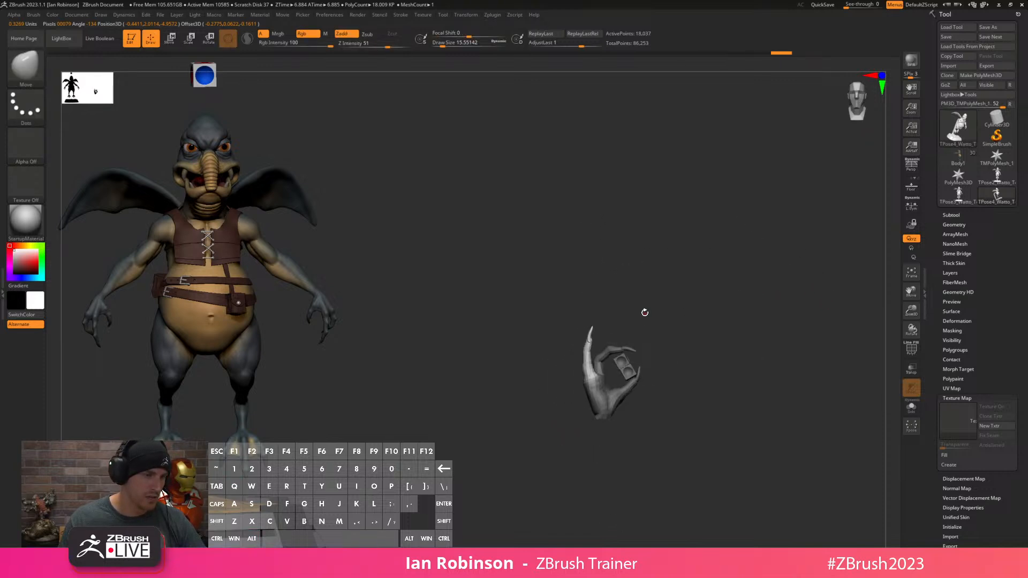
alt+drag(734, 273, 746, 423)
mouse_move(747, 199)
mouse_down()
mouse_move(734, 202)
mouse_move(769, 234)
mouse_move(746, 217)
mouse_up()
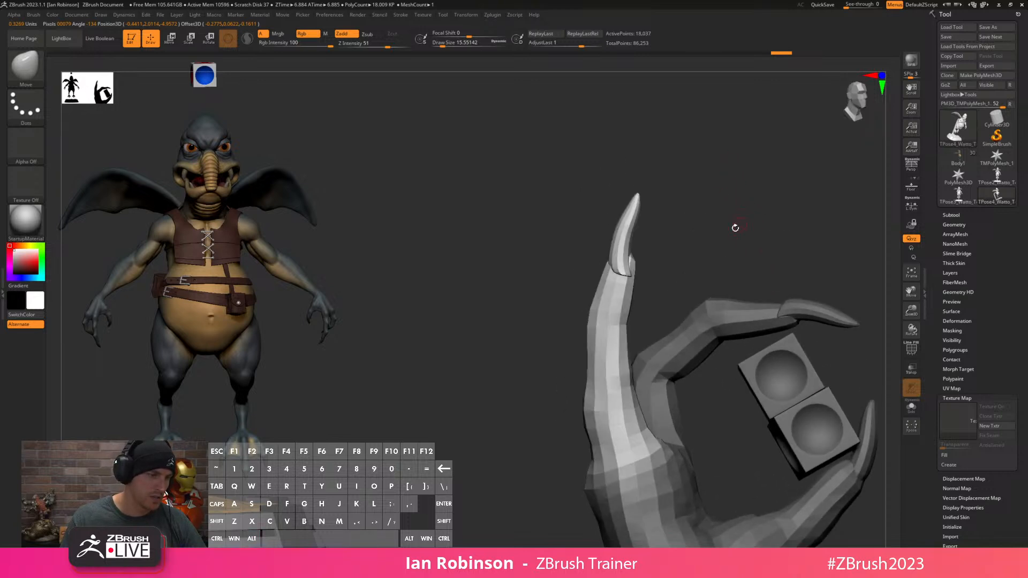
key(w)
key(q)
alt+drag(712, 433, 750, 343)
Reveal the complete Transpose Master mesh, transfer its pose back to the subtools, and save the tool.
ctrl+shift+click(768, 330)
alt+drag(838, 352, 787, 268)
mouse_move(766, 278)
mouse_down()
mouse_move(826, 293)
mouse_move(814, 326)
mouse_move(859, 312)
mouse_move(801, 294)
mouse_move(824, 283)
mouse_move(828, 306)
mouse_move(833, 206)
mouse_move(767, 207)
mouse_up()
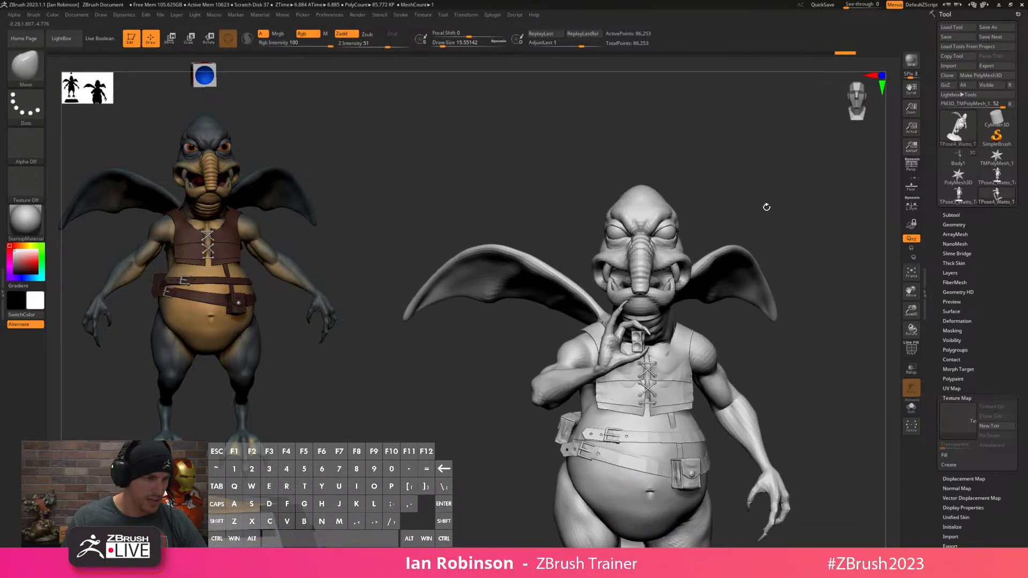
click(492, 15)
click(552, 186)
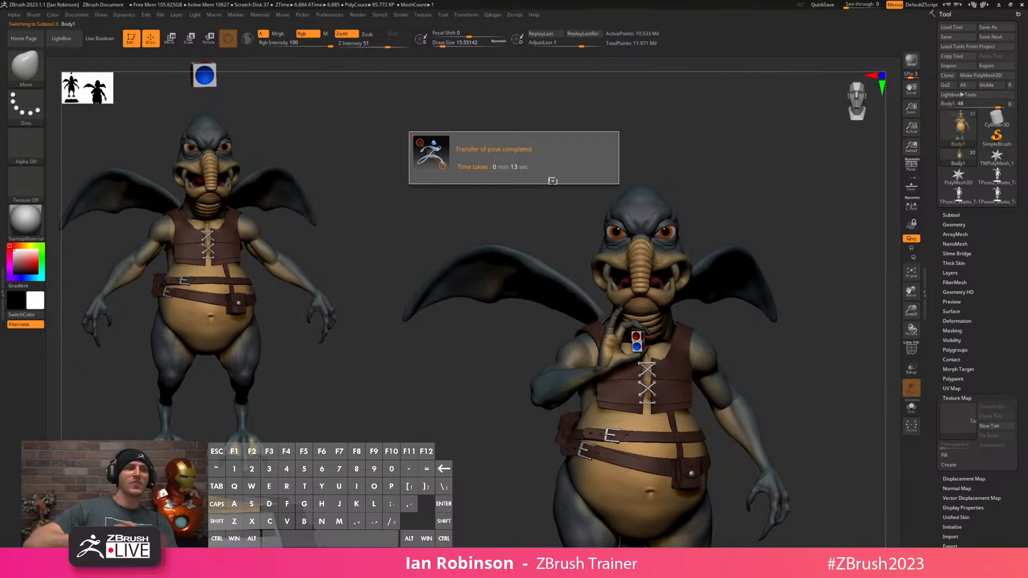
click(553, 181)
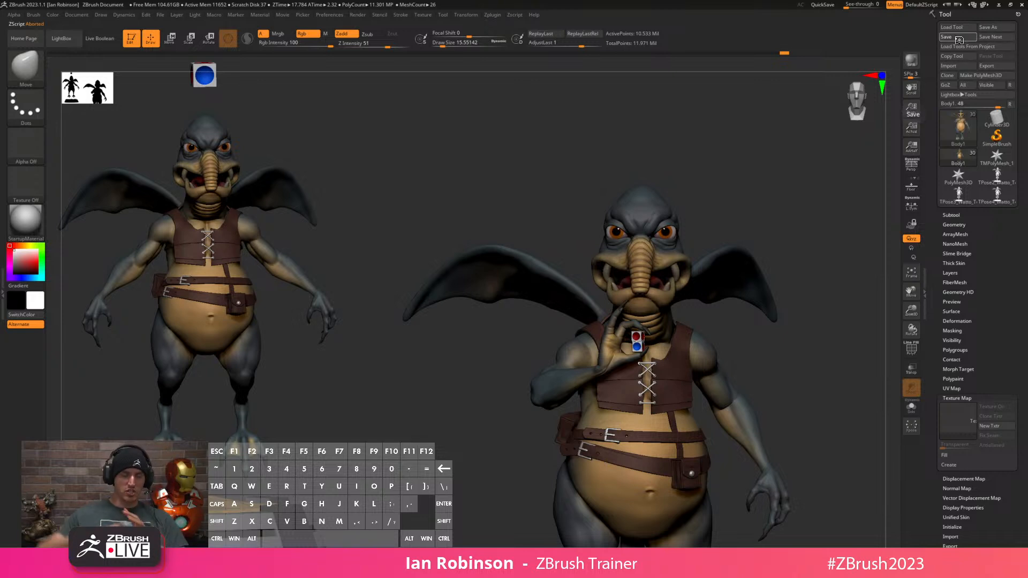
click(959, 38)
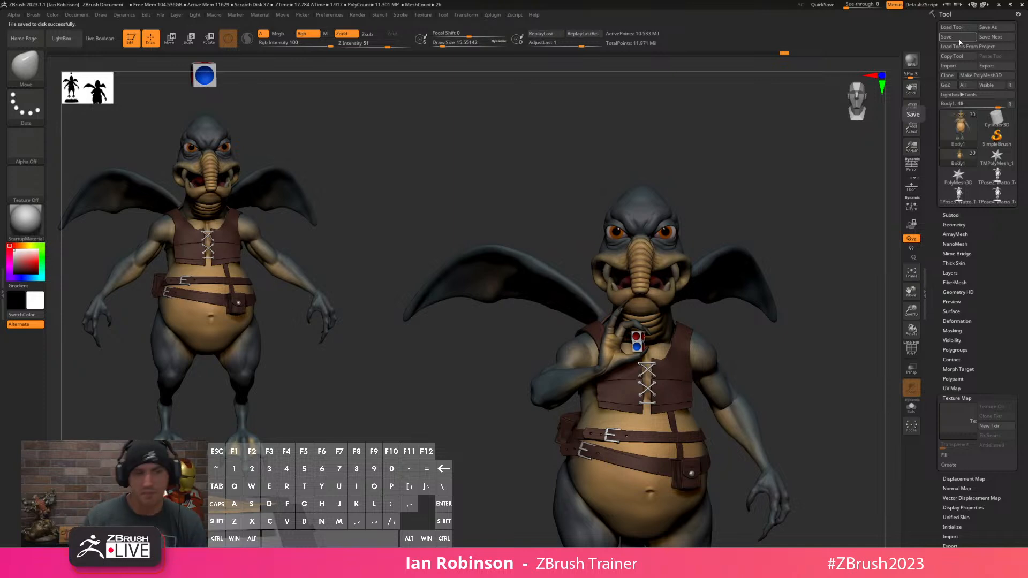
Examine the posed character's silhouette from both sides, including the raised arm and the tilt of the head.
drag(820, 231, 770, 229)
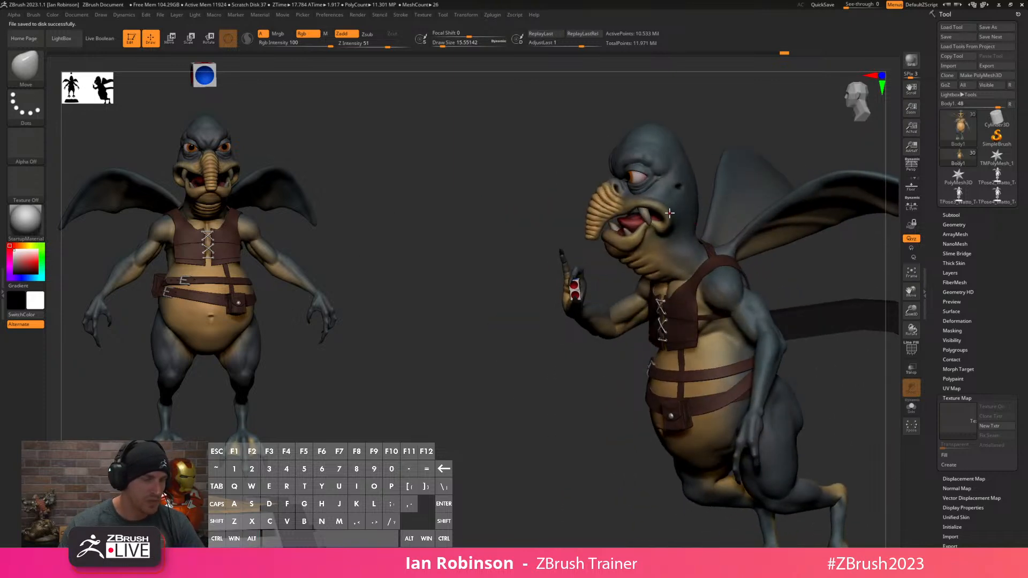
shift+drag(670, 214, 649, 206)
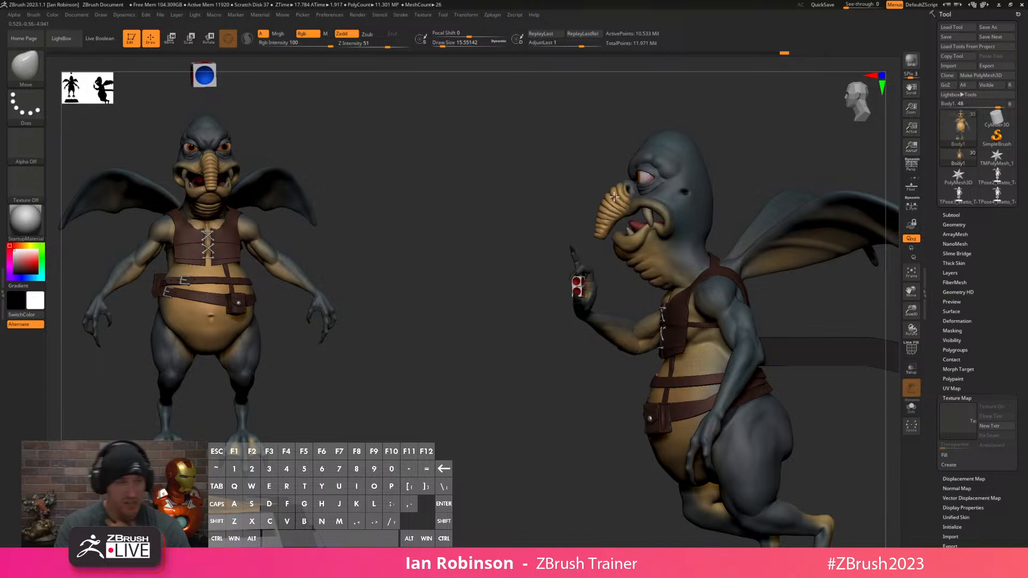
drag(745, 169, 772, 154)
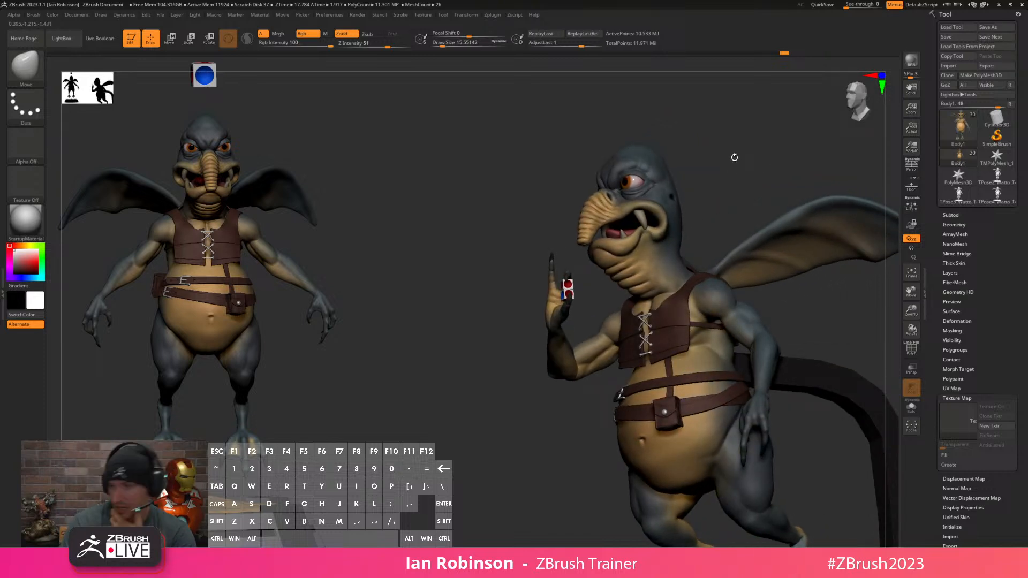
drag(715, 155, 742, 141)
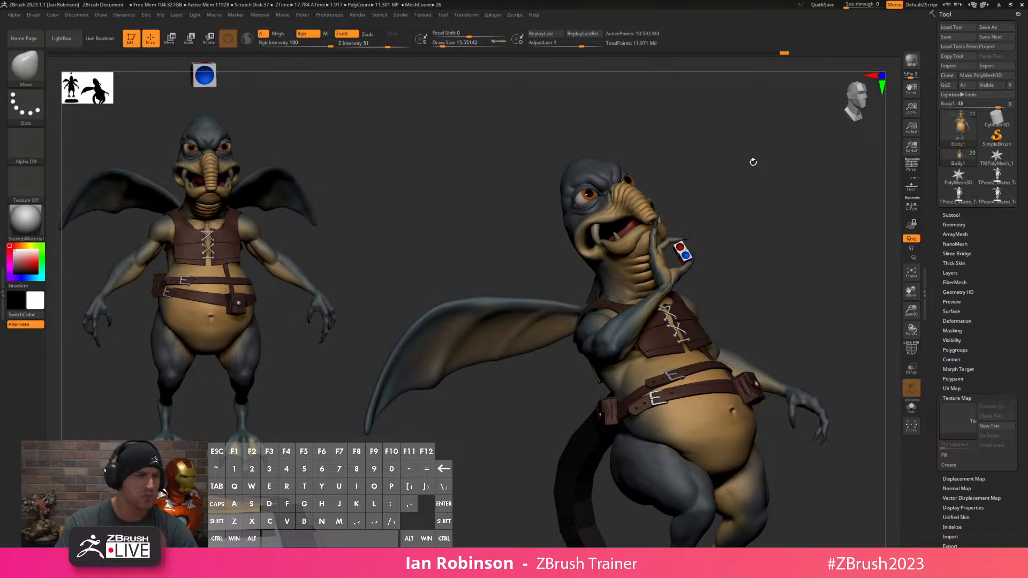
drag(695, 333, 742, 338)
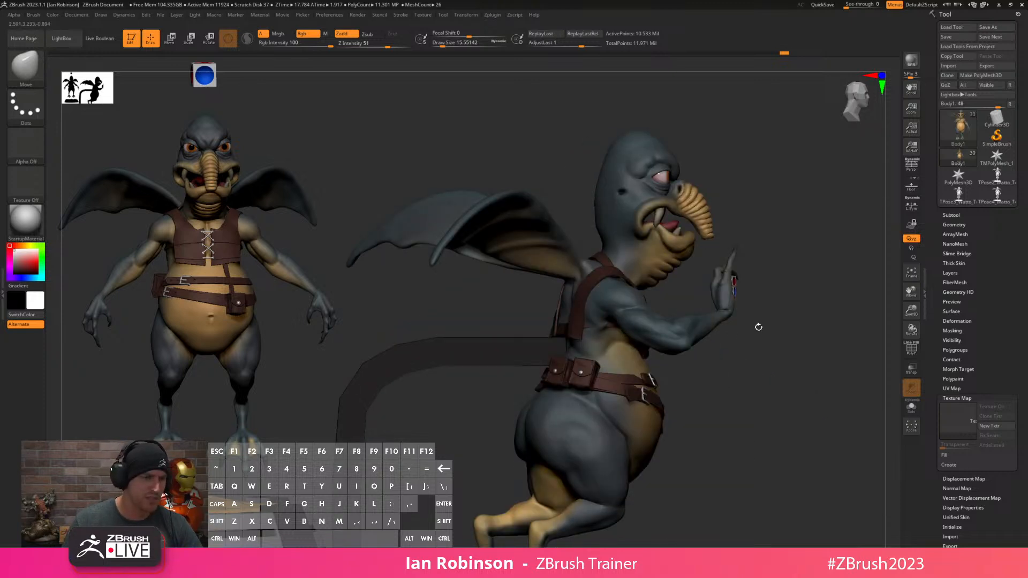
Lower the body to its lowest subdivision level and smooth the crease behind the raised arm's armpit with a large brush.
mouse_move(807, 336)
mouse_down()
mouse_move(783, 294)
mouse_move(753, 402)
mouse_move(629, 329)
mouse_move(612, 337)
mouse_move(624, 294)
mouse_move(645, 296)
mouse_up()
key(s)
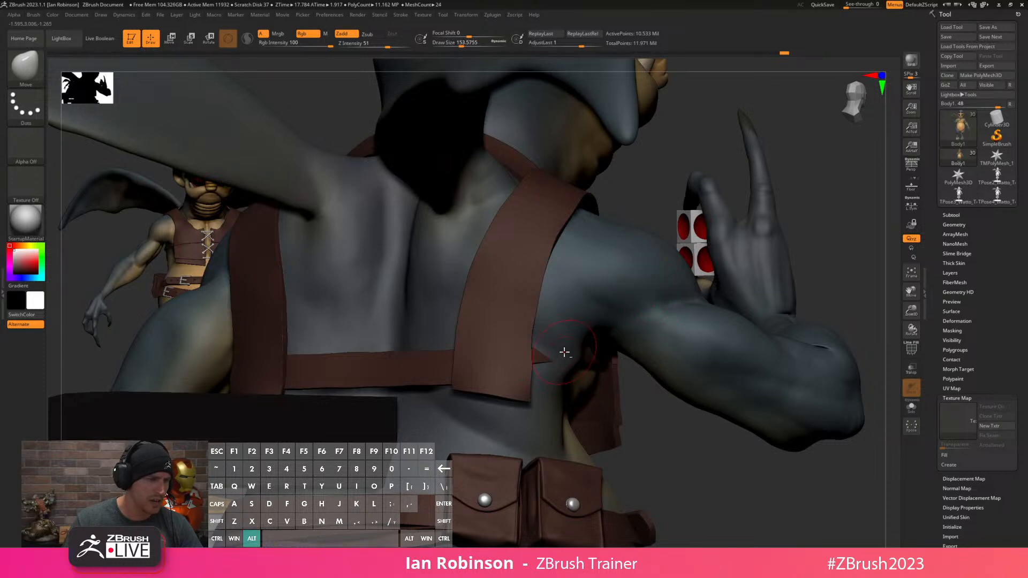
key(shift+d)
key(shift+d)
key(shift+d)
key(shift+d)
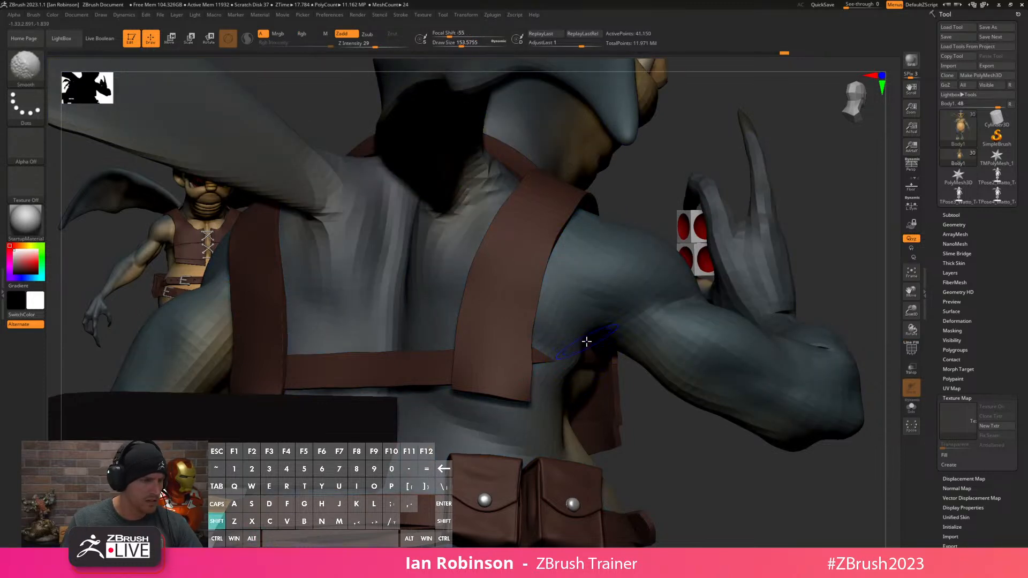
drag(567, 356, 558, 348)
Smooth the underside of the raised upper arm where it meets the torso.
right_drag(616, 302, 604, 279)
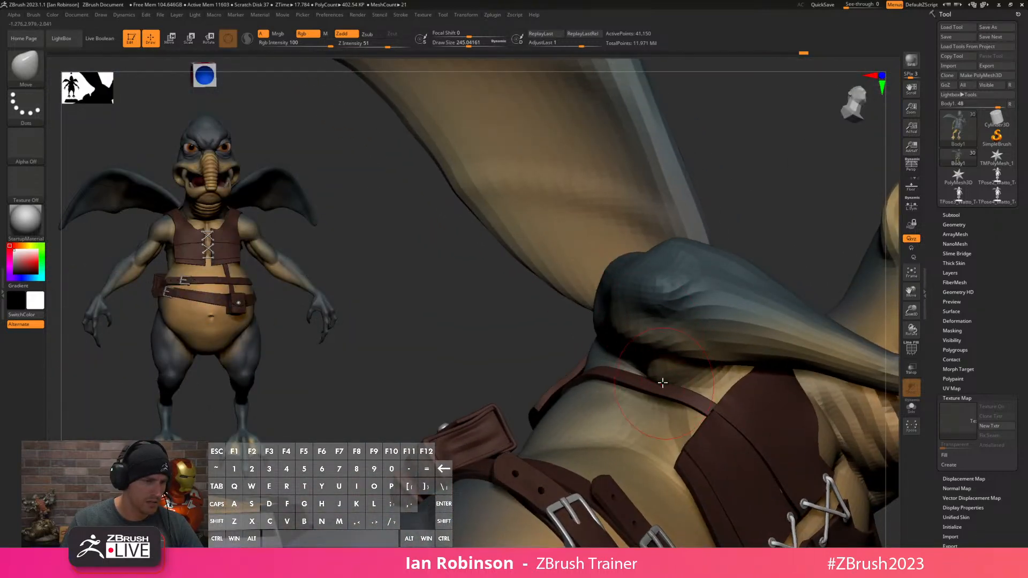
right_drag(653, 383, 670, 367)
shift+drag(670, 368, 657, 374)
mouse_move(657, 374)
right_down()
mouse_move(665, 393)
mouse_move(643, 384)
mouse_move(680, 374)
right_up()
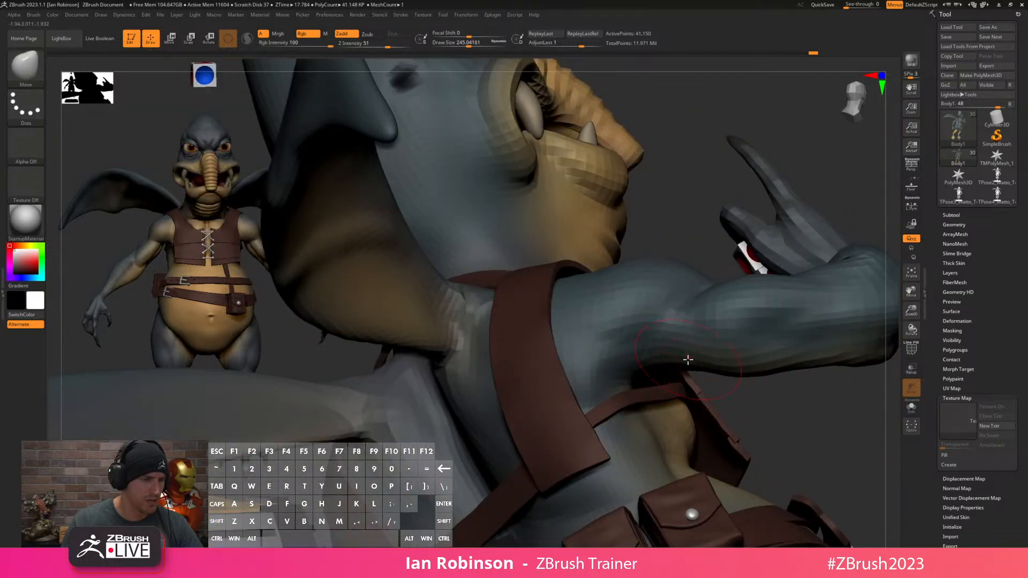
right_drag(824, 419, 790, 394)
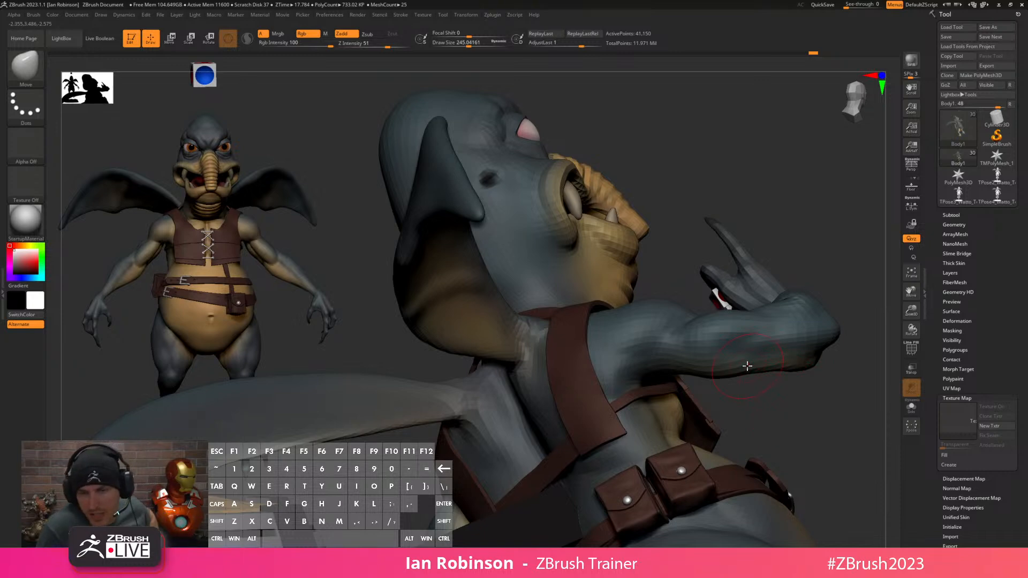
mouse_move(839, 147)
right_down()
mouse_move(776, 211)
mouse_move(732, 202)
mouse_move(748, 204)
mouse_move(753, 229)
mouse_move(709, 190)
right_up()
Isolate the body's raised forearm and hand, with solo mode and the polyframe turned on.
key(shift+f)
key(shift+f)
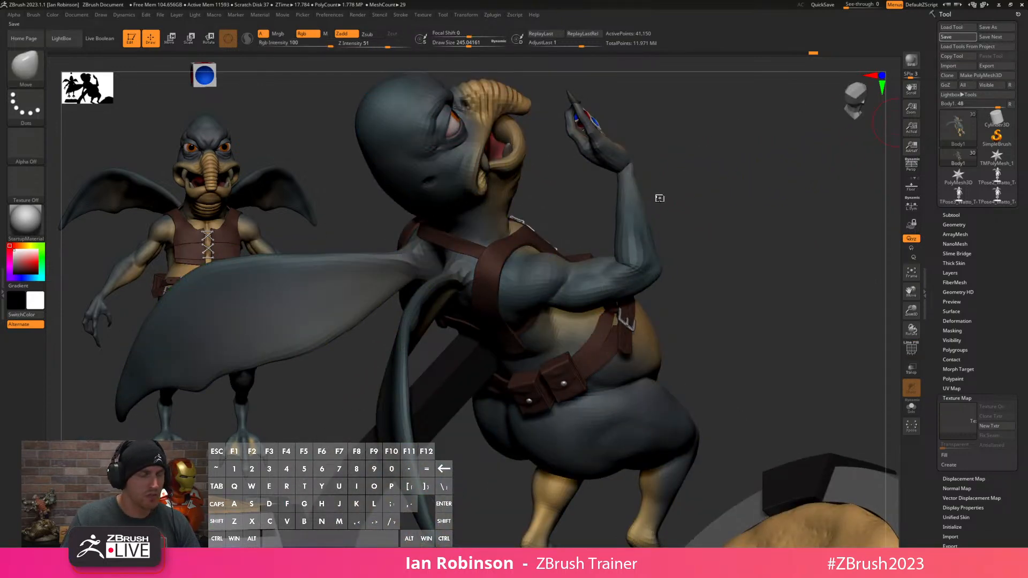
key(ctrl+shift)
mouse_move(589, 188)
ctrl+shift+mouse_down()
mouse_move(560, 80)
mouse_move(700, 223)
mouse_move(691, 225)
ctrl+shift+mouse_up()
right_drag(745, 256, 831, 326)
click(911, 408)
key(shift+f)
right_drag(746, 284, 759, 307)
Delete the hidden geometry so only the raised forearm and hand remain, and turn off the polyframe.
click(979, 225)
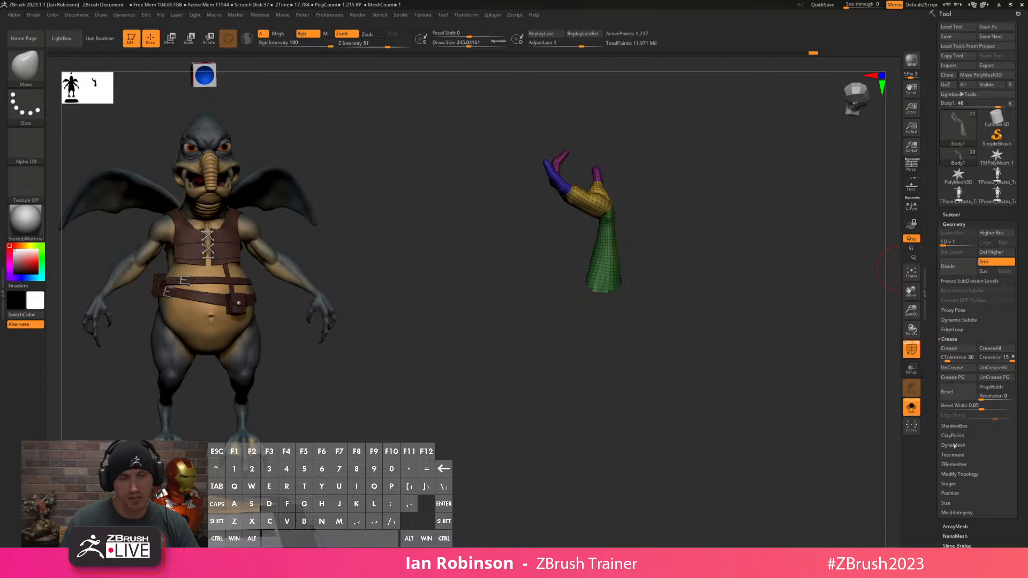
click(958, 475)
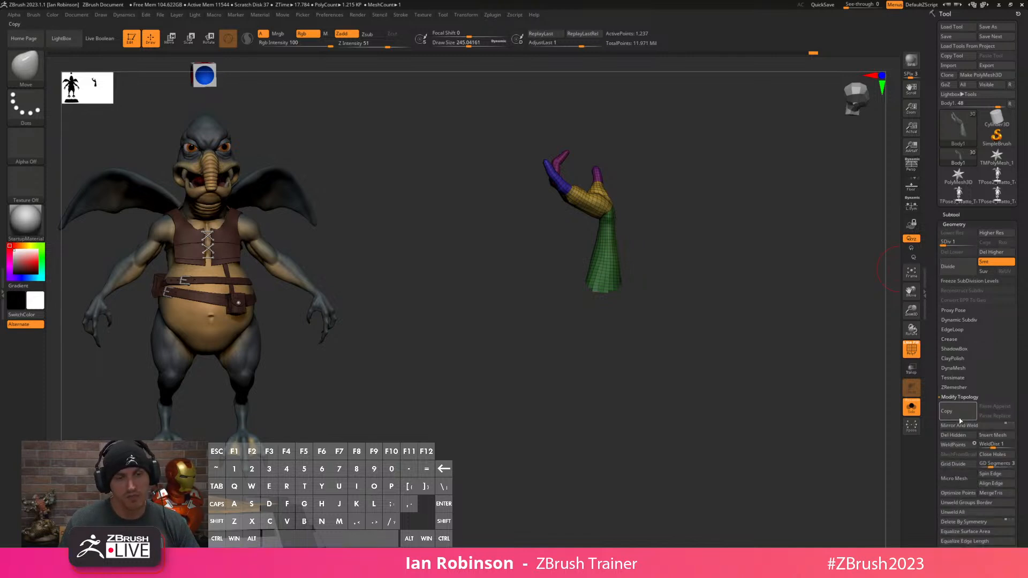
click(958, 435)
key(ctrl)
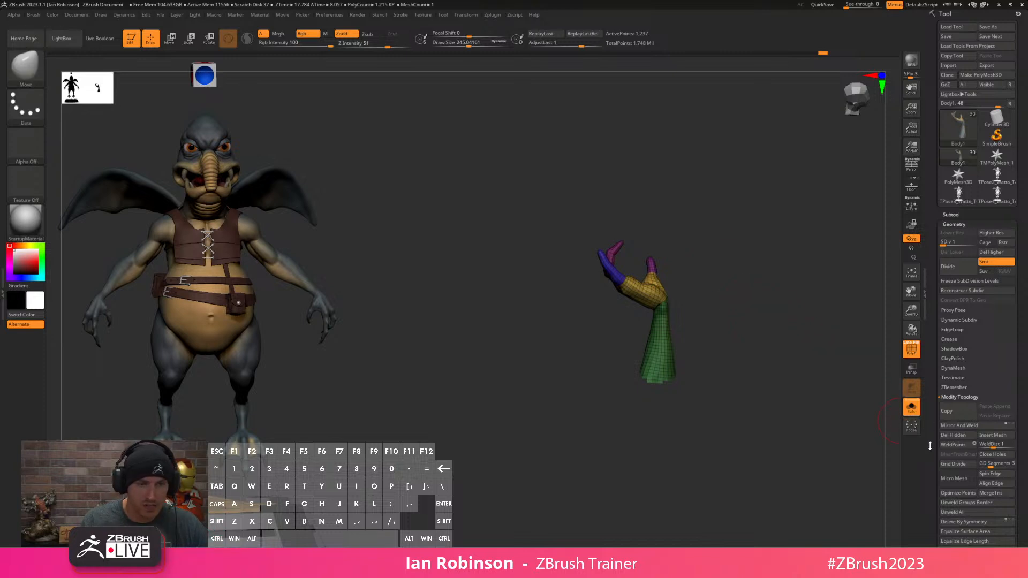
key(shift+f)
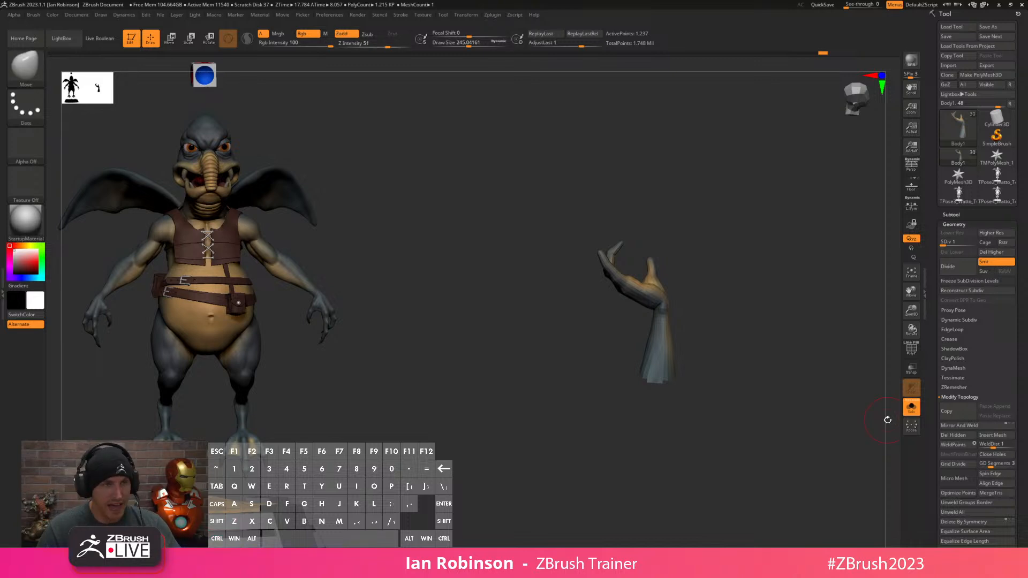
Undo the deletion of the hidden geometry and show the whole body again without the polyframe.
key(shift+f)
key(shift+f)
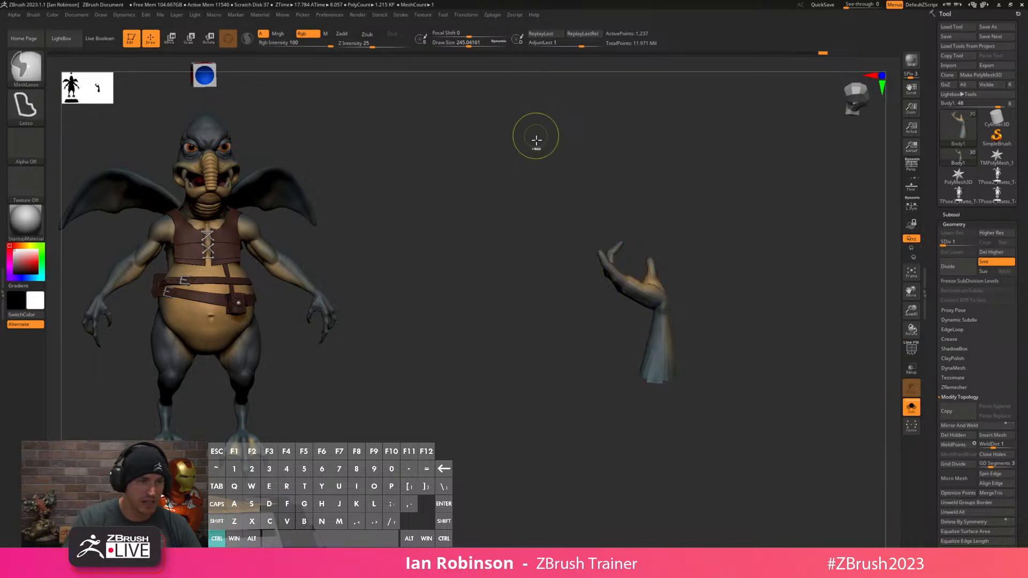
ctrl+shift+click(664, 192)
drag(742, 228, 784, 281)
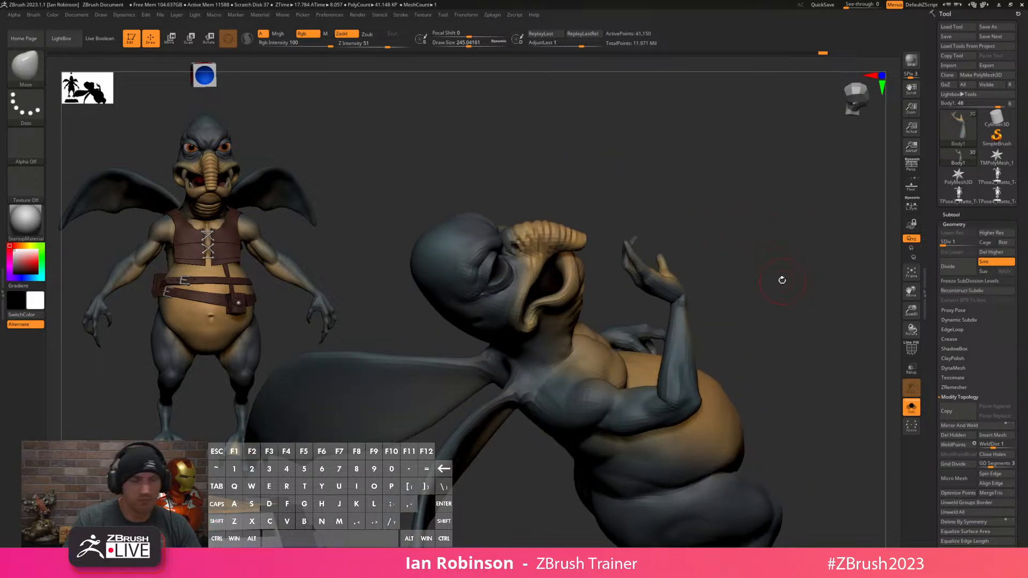
key(shift+f)
key(shift+f)
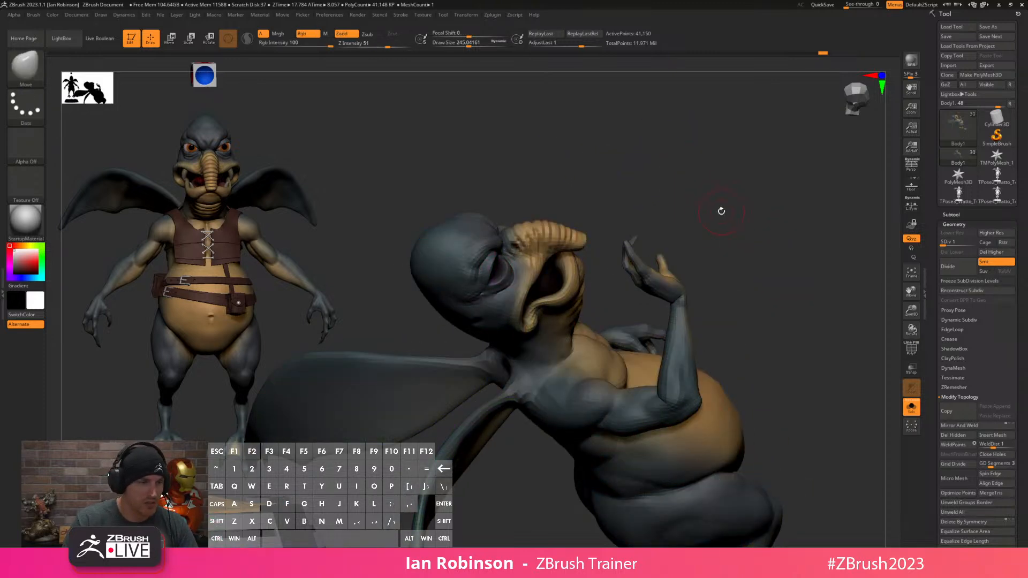
Bring the whole body back to its highest subdivision level and save the tool.
key(ctrl+d)
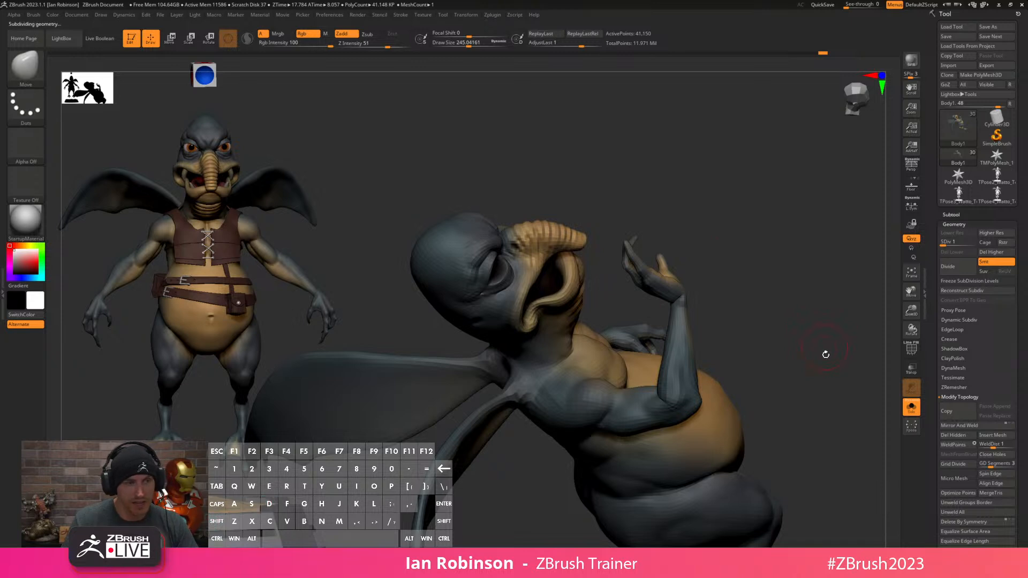
click(952, 215)
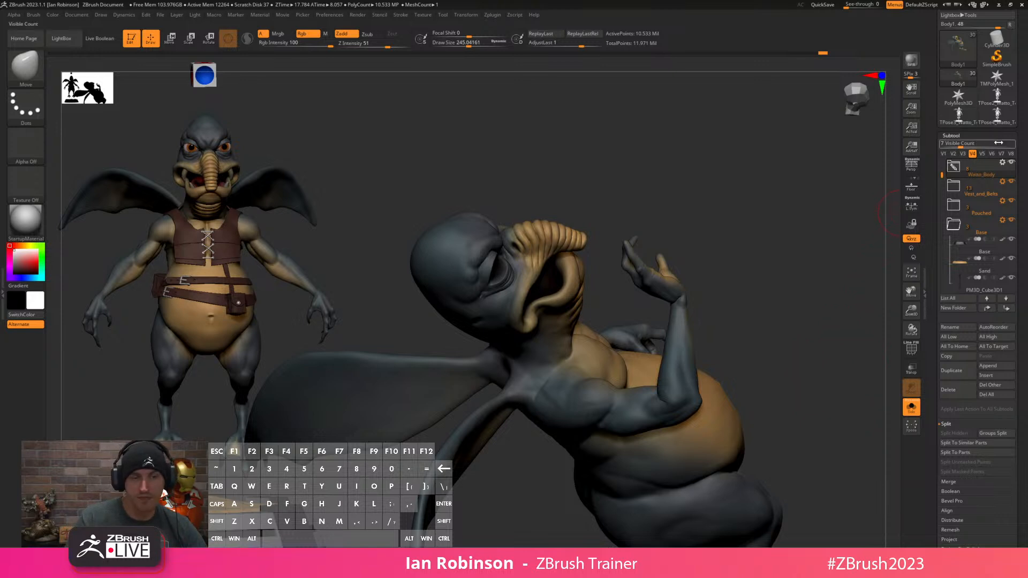
alt+drag(812, 293, 830, 262)
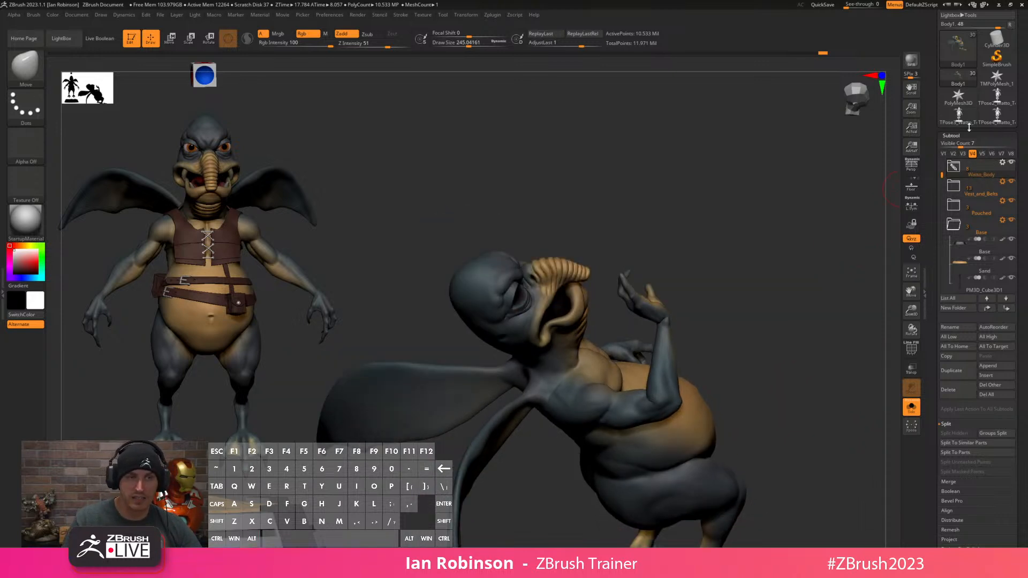
drag(989, 78, 990, 159)
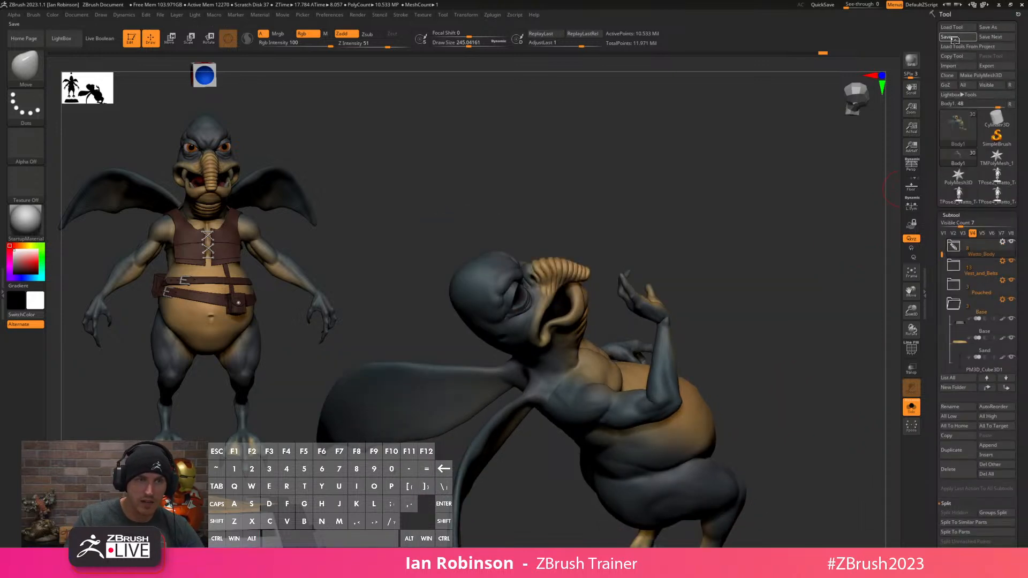
Turn off solo mode and set the draw size to about 80 for work on the cube-holding hand.
click(911, 407)
mouse_move(734, 294)
alt+right_down()
mouse_move(725, 347)
mouse_move(698, 227)
mouse_move(642, 343)
mouse_move(634, 227)
mouse_move(654, 303)
alt+right_up()
alt+right_drag(670, 233, 662, 292)
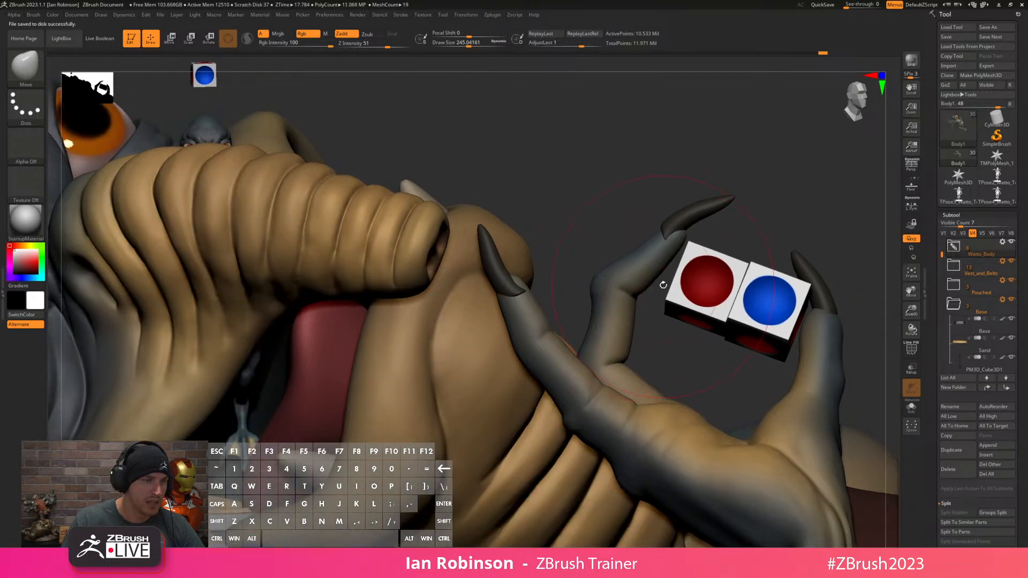
key(s)
drag(665, 280, 648, 279)
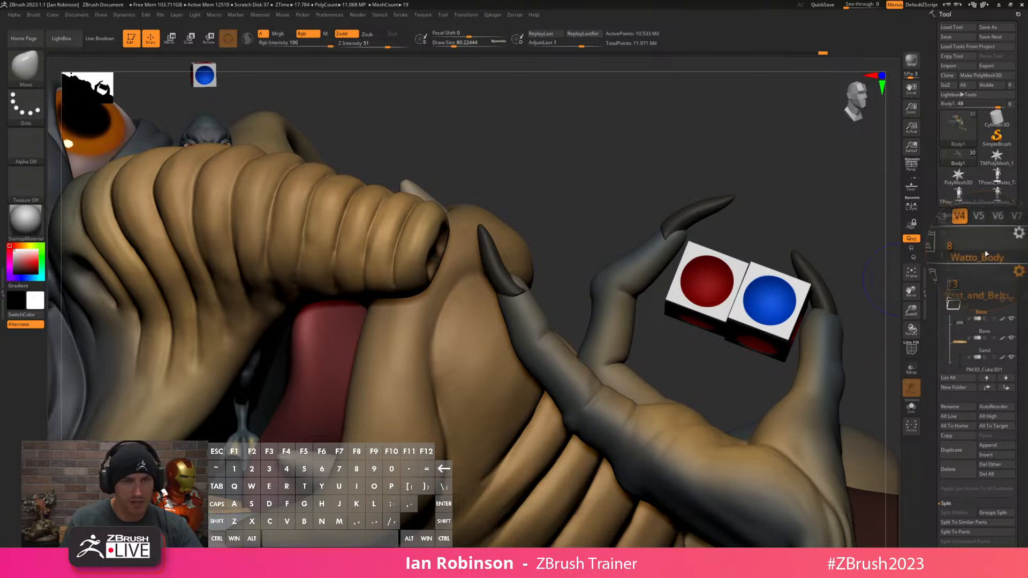
drag(775, 198, 704, 259)
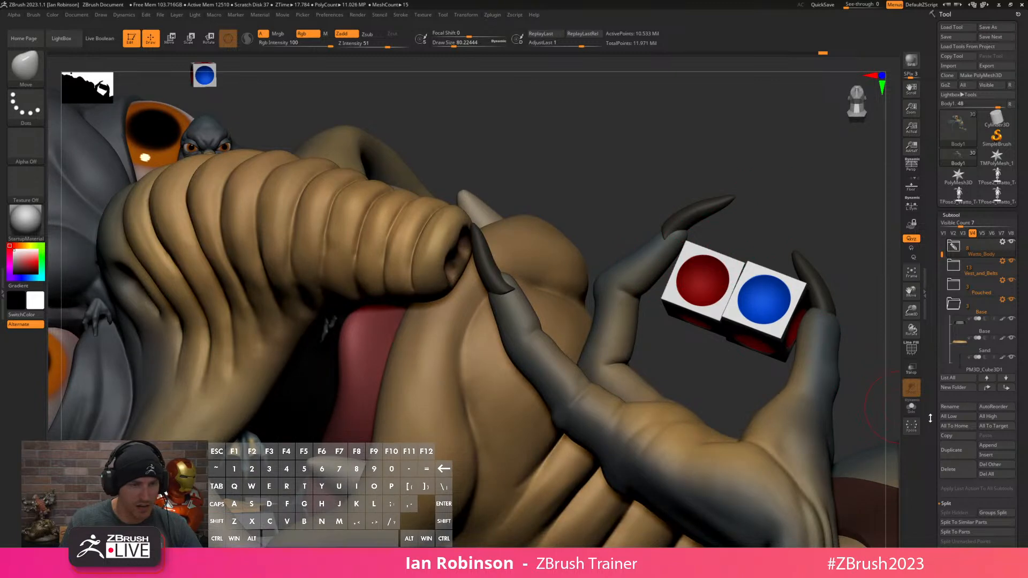
Isolate the body and work over the fingertip of the raised hand with the ClayBuildup brush.
click(912, 406)
key(b)
key(c)
key(b)
key(s)
drag(720, 239, 701, 240)
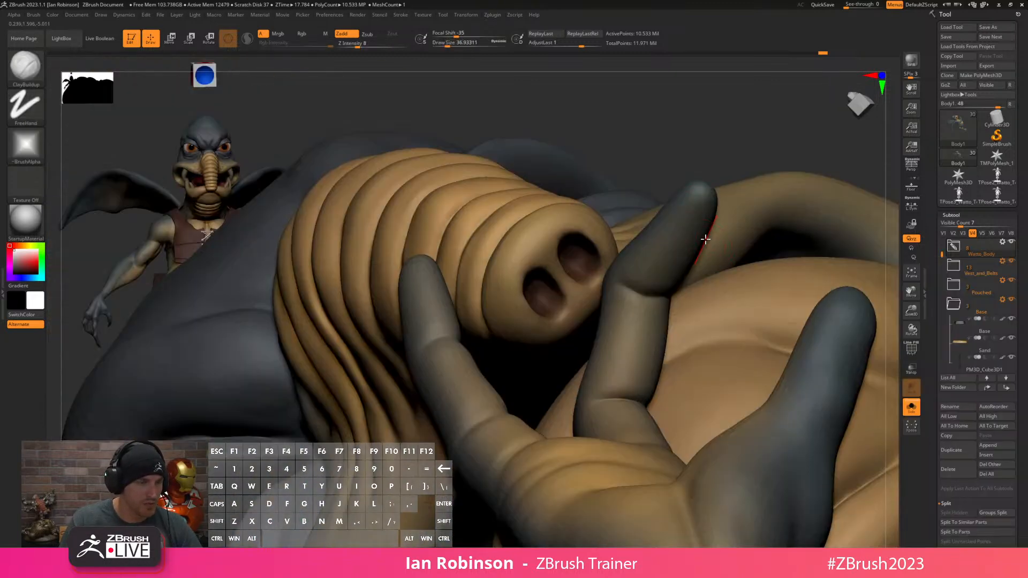
key(s)
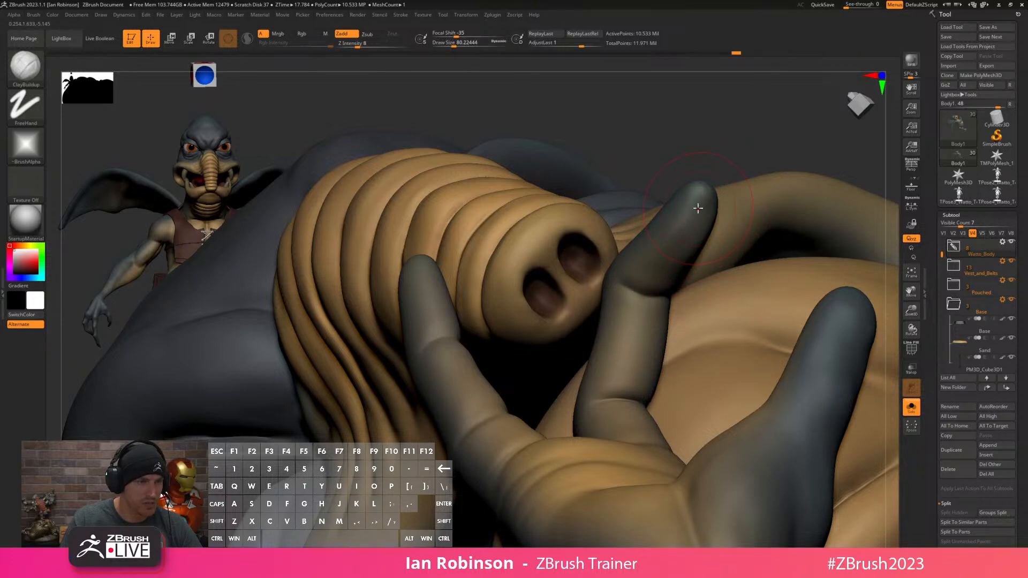
drag(736, 143, 696, 218)
Select the Toe_Nails1 subtool and delete the Watto_Body folder with its subtools.
right_drag(690, 257, 643, 225)
mouse_move(684, 276)
alt+right_down()
mouse_move(669, 241)
mouse_move(696, 263)
alt+right_up()
right_drag(791, 239, 852, 341)
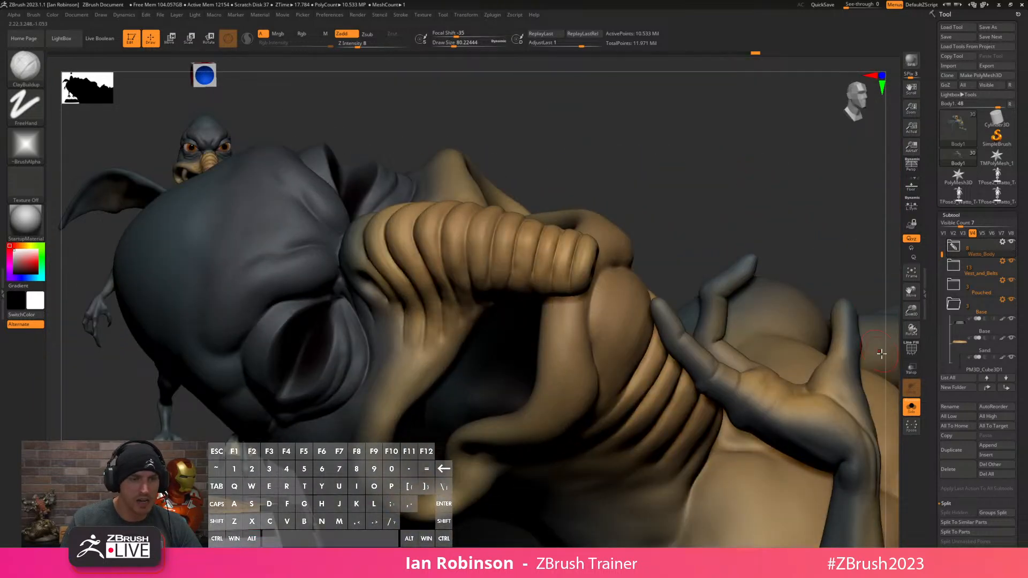
alt+click(756, 245)
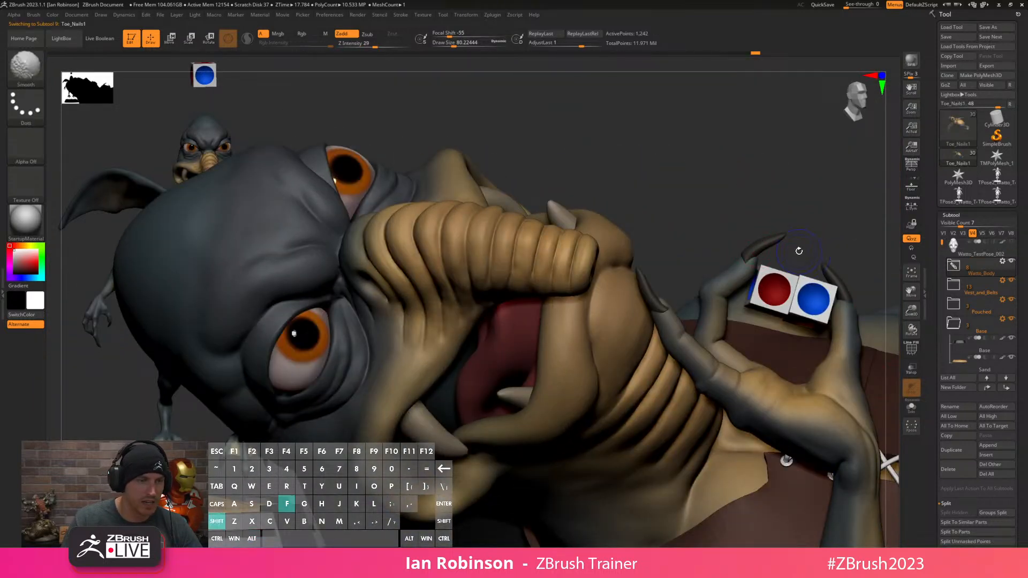
click(957, 469)
click(885, 496)
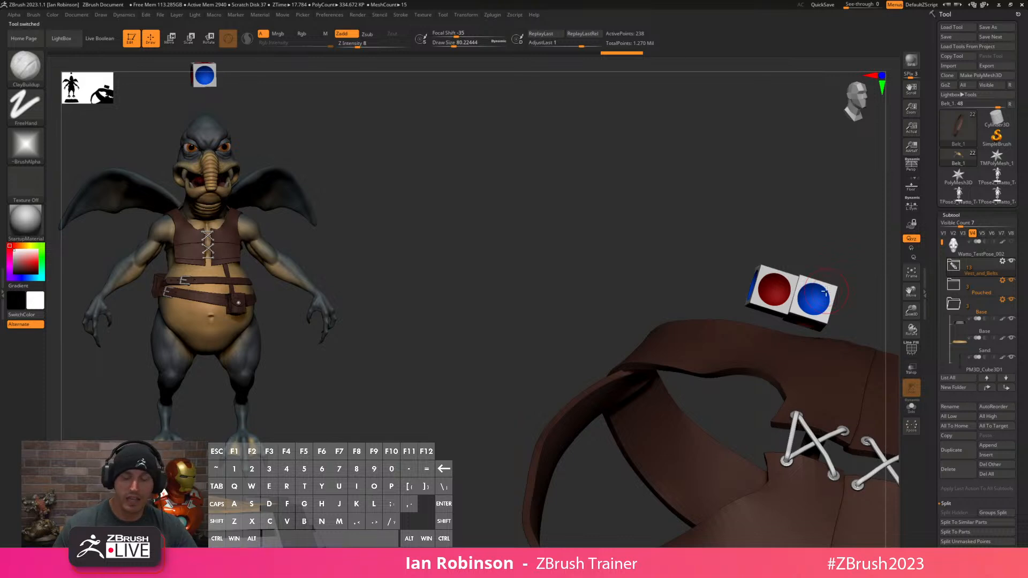
Load the saved tool Watto_TestPose_002.ztl from the Watto_Test_Pose folder.
alt+drag(790, 220, 769, 215)
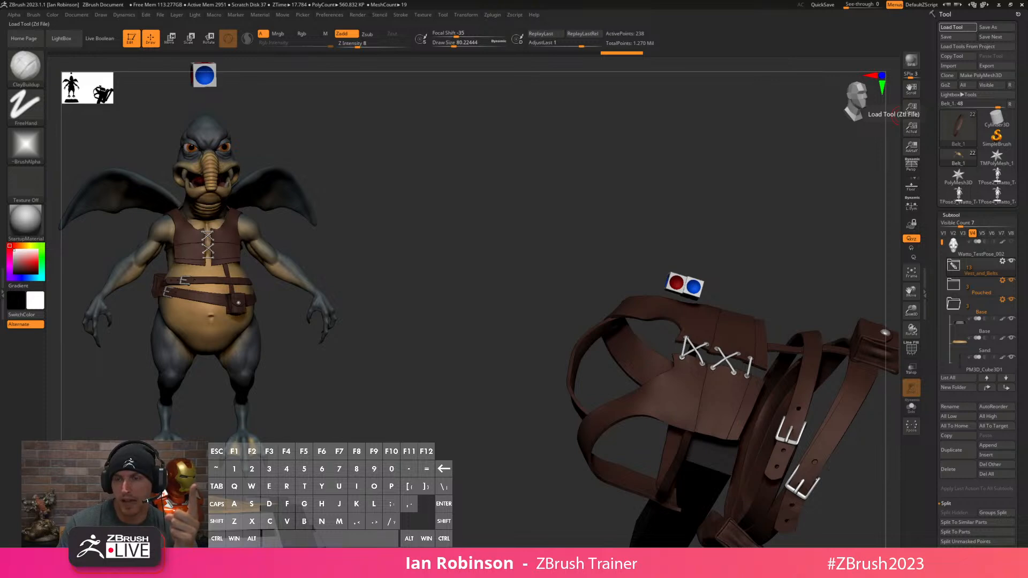
click(958, 27)
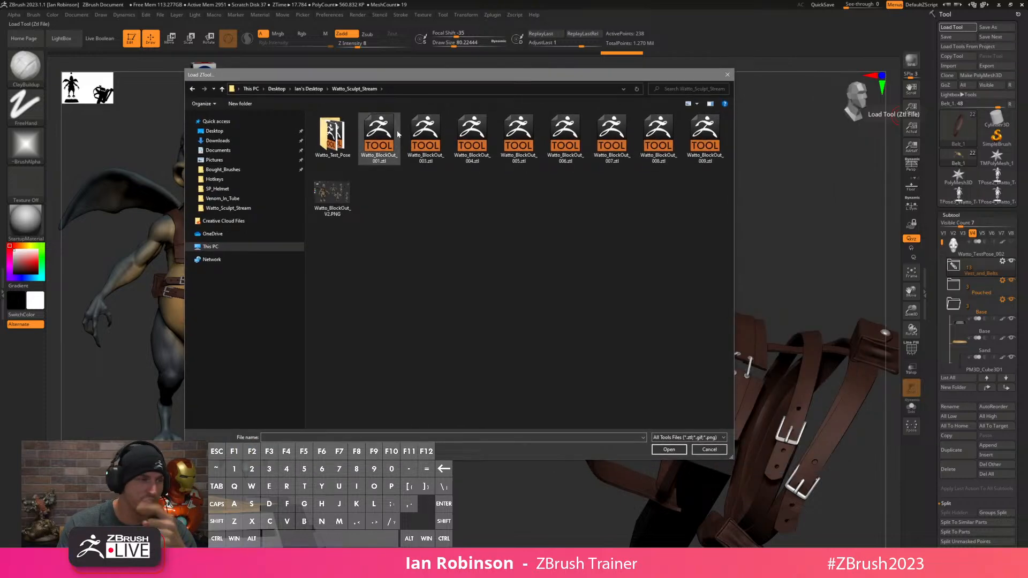
double_click(334, 142)
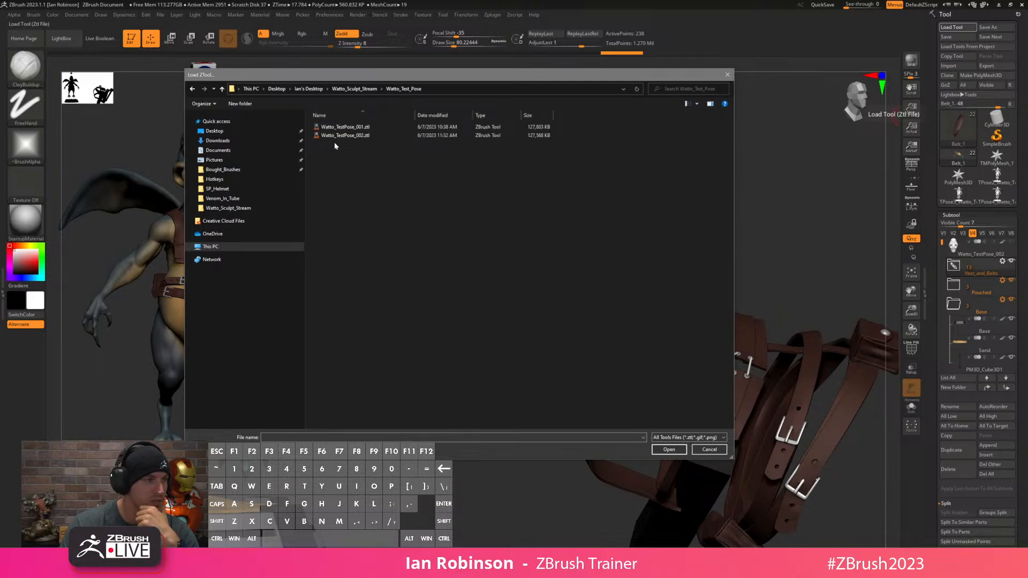
click(370, 137)
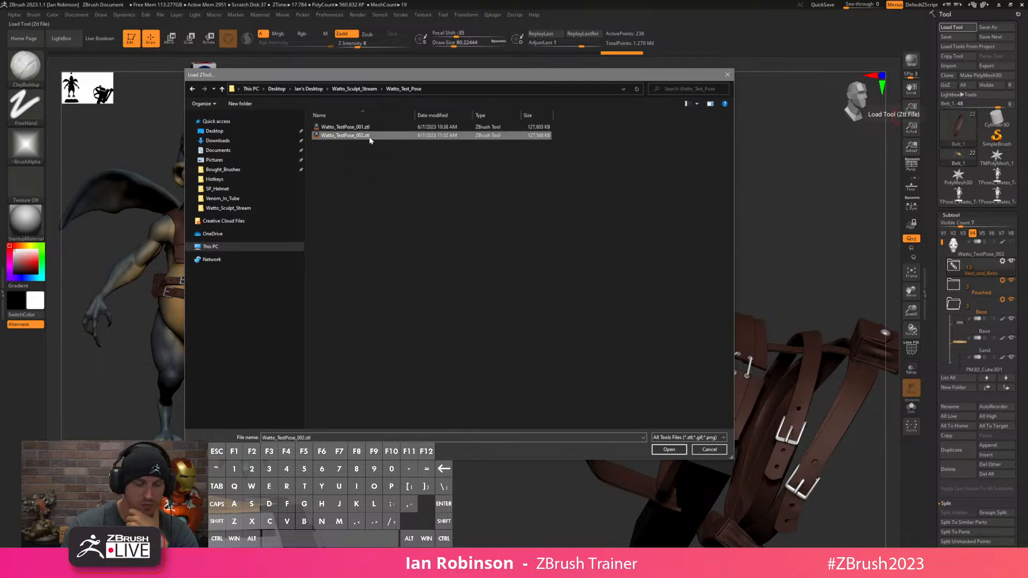
key(Return)
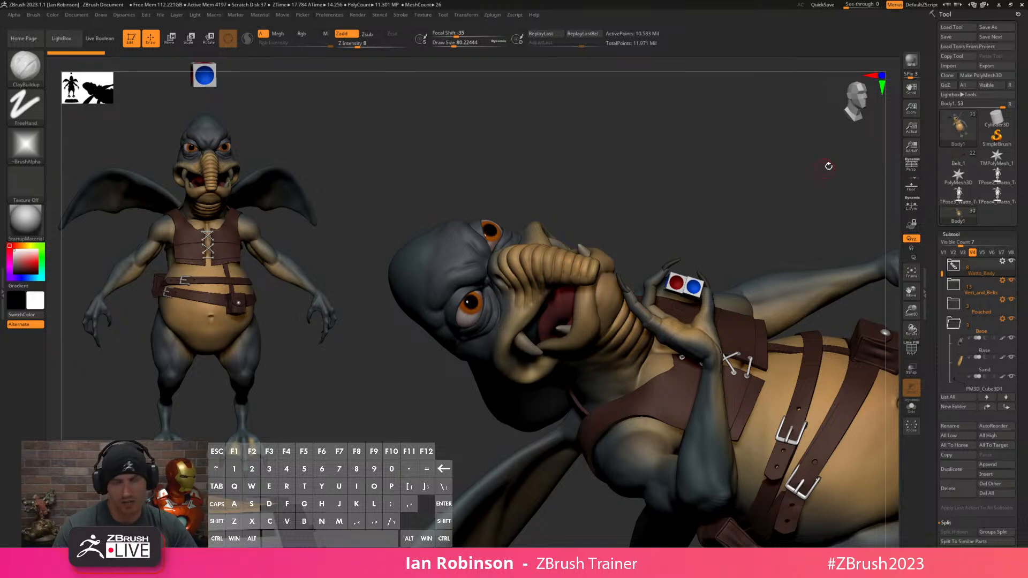
Select the Watto_Body folder in the loaded tool and copy it with SubTool Master's Copy Folder.
mouse_move(977, 266)
key(shift+g)
key(Escape)
click(977, 266)
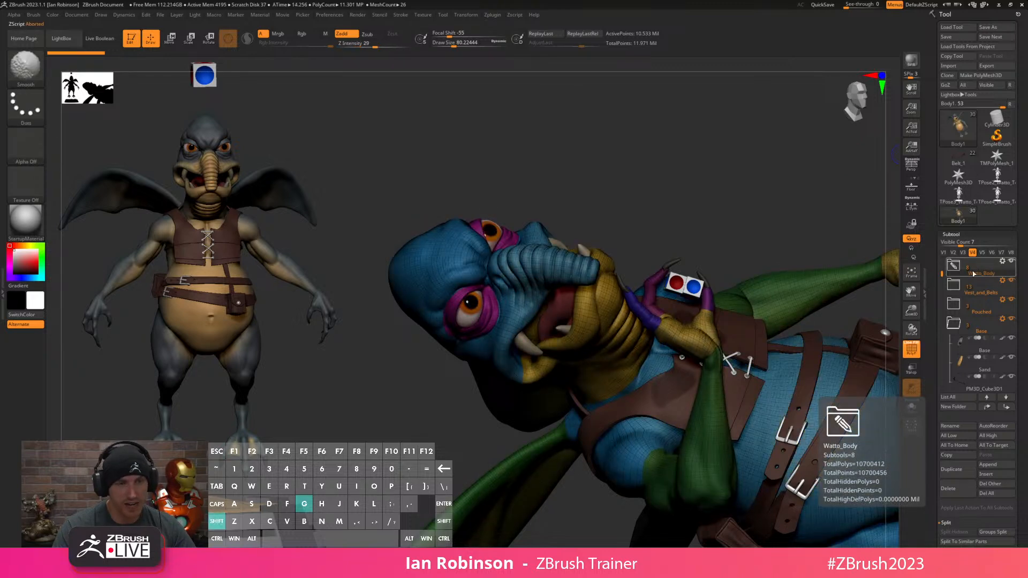
click(492, 15)
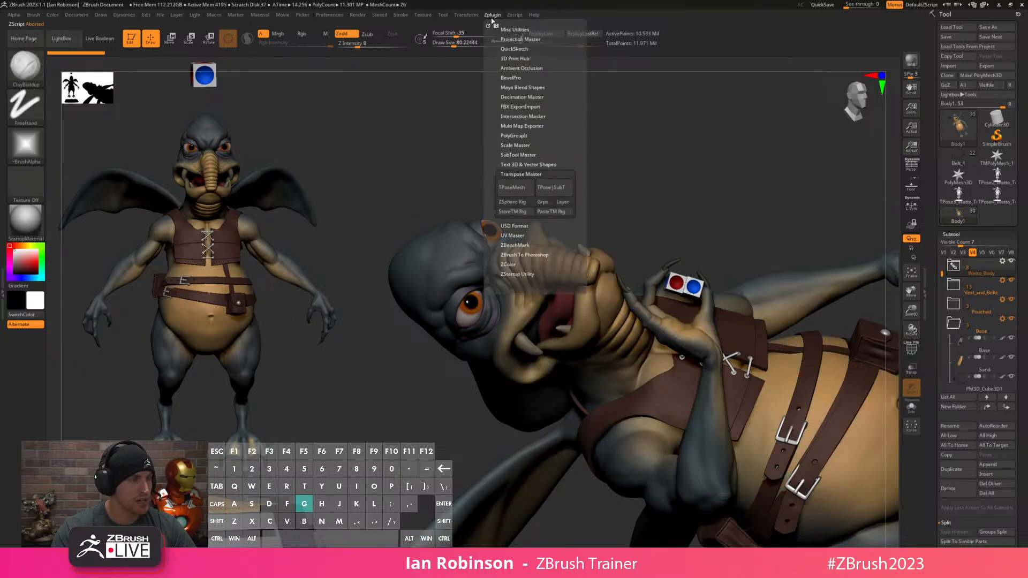
click(518, 175)
click(519, 155)
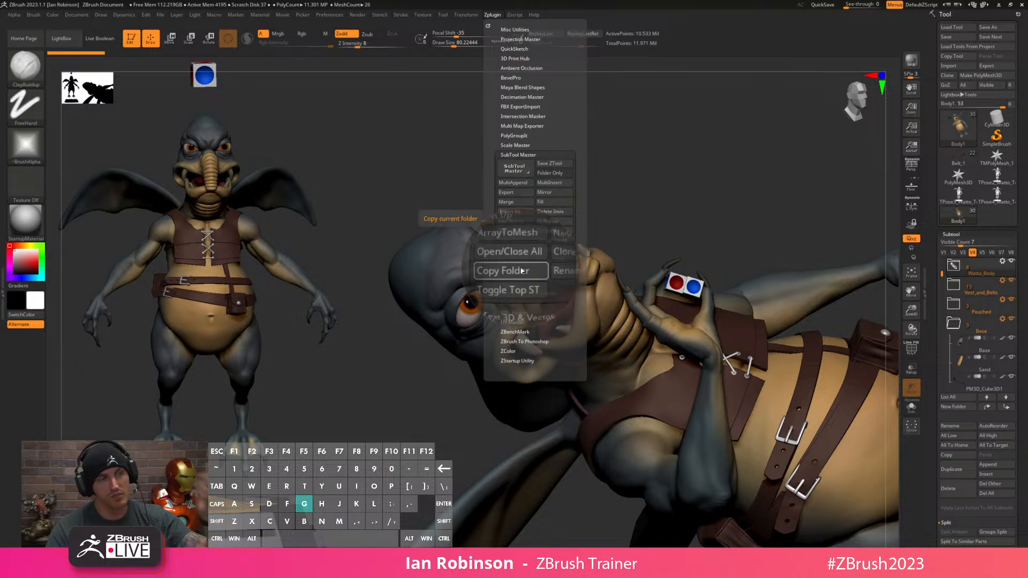
click(522, 270)
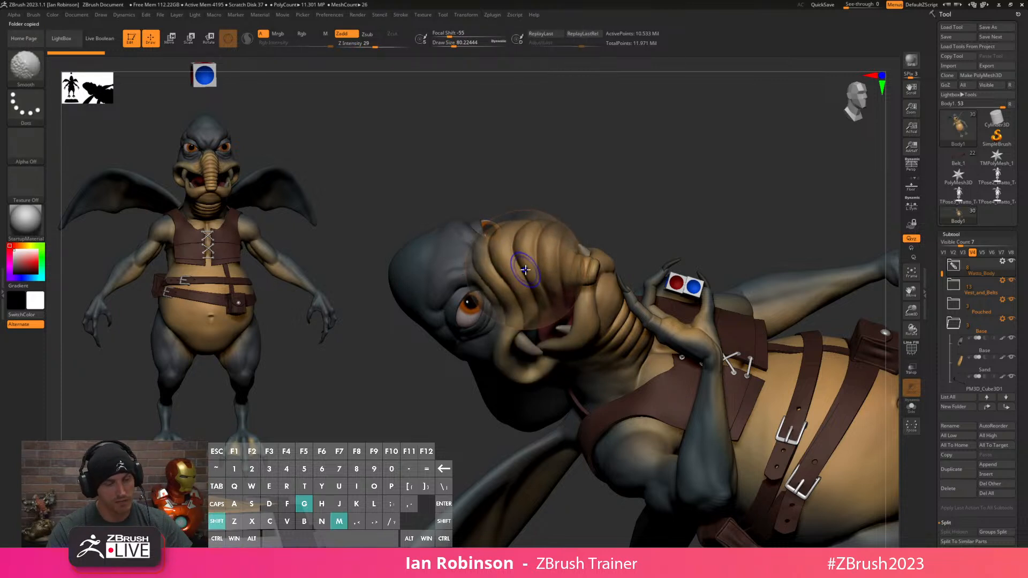
Return to the tool that lacks the body and paste the copied Watto_Body folder after the Watto_TestPose_002 subtool.
click(960, 164)
drag(819, 195, 802, 227)
click(972, 286)
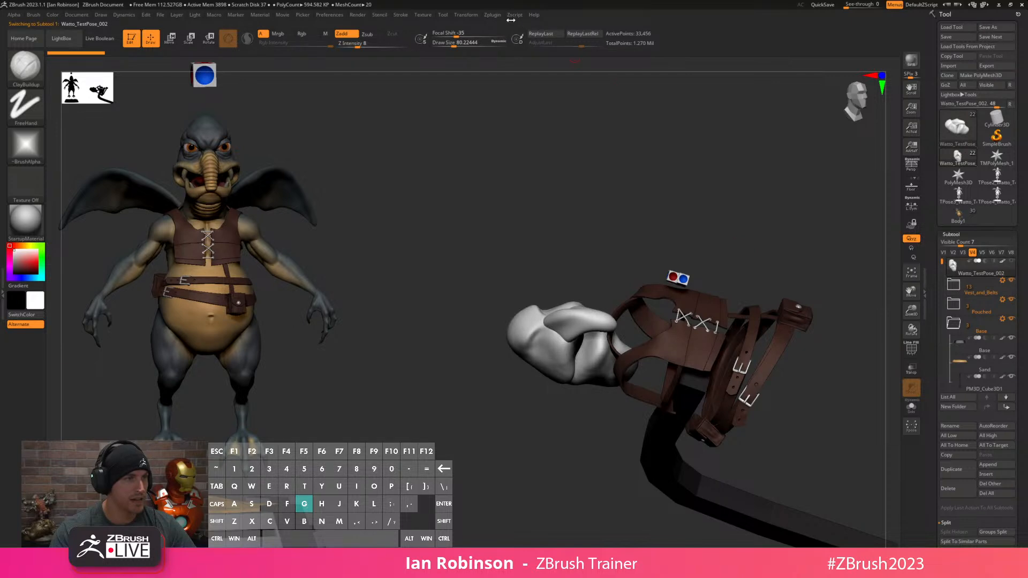
click(493, 16)
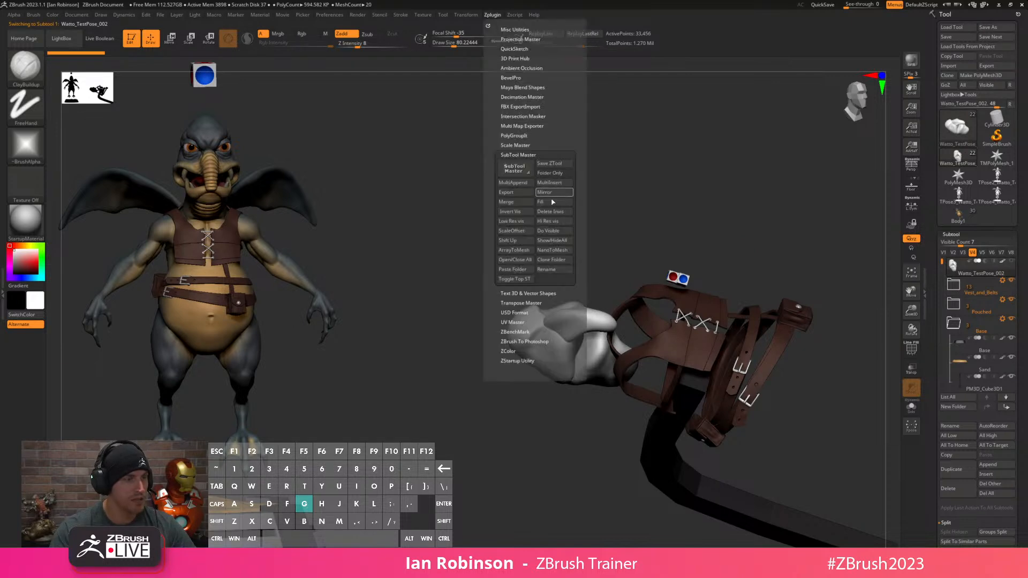
click(516, 270)
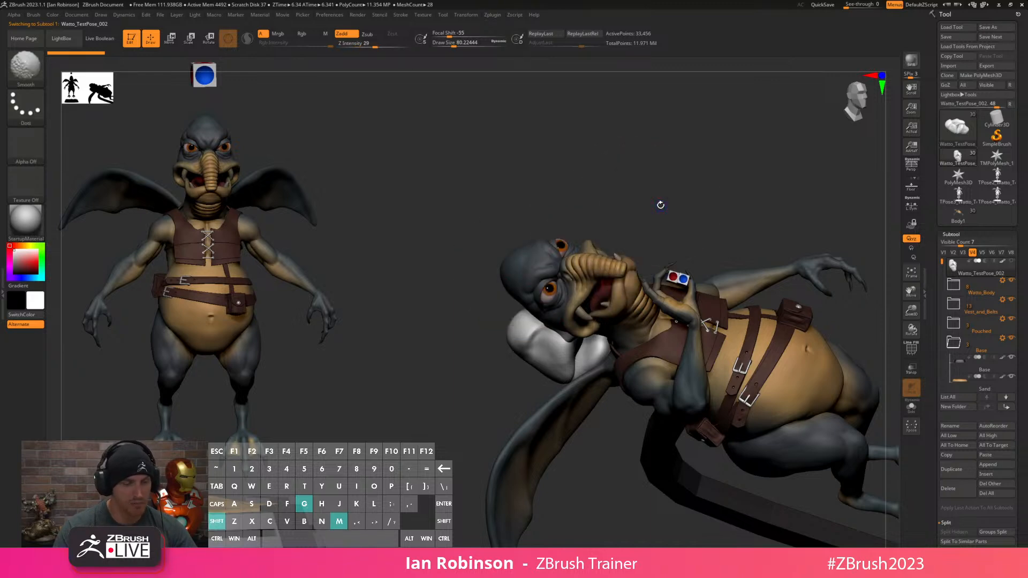
drag(704, 210, 743, 211)
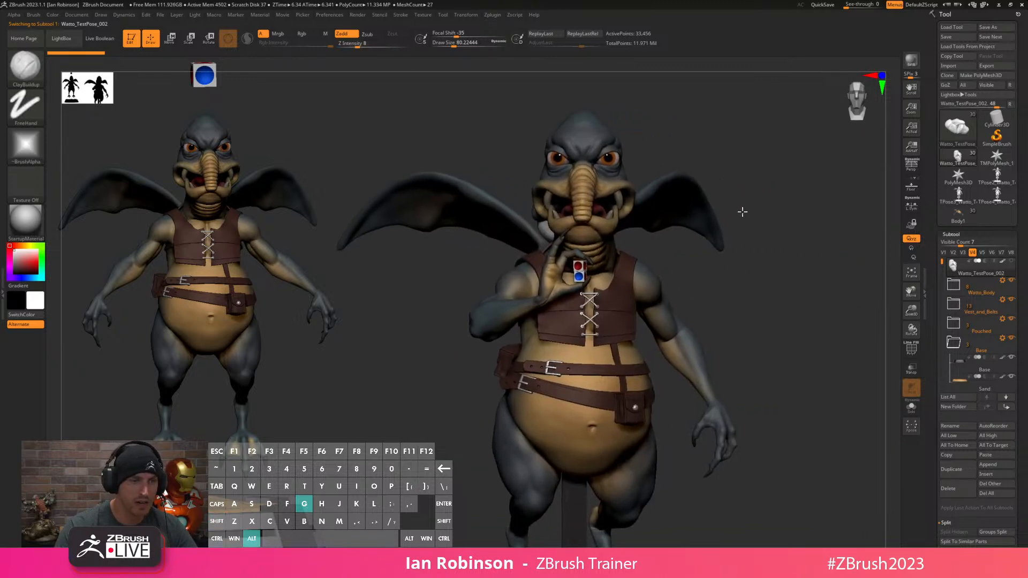
Save the tool under the new file name Watto_TestPose_003.ztl.
click(992, 28)
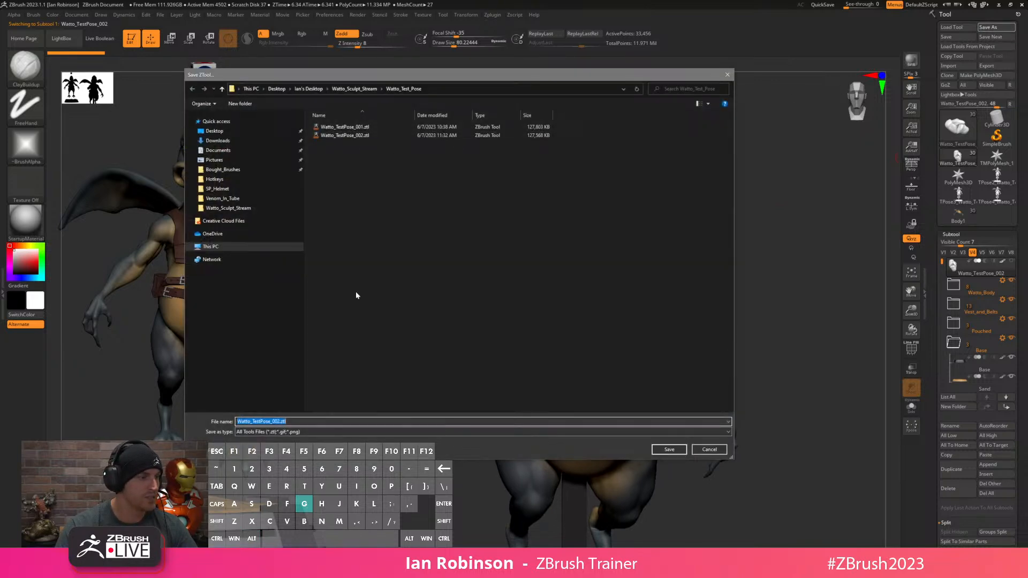
key(End)
key(Left)
key(Left)
key(Left)
key(Left)
key(BackSpace)
text(3)
key(Return)
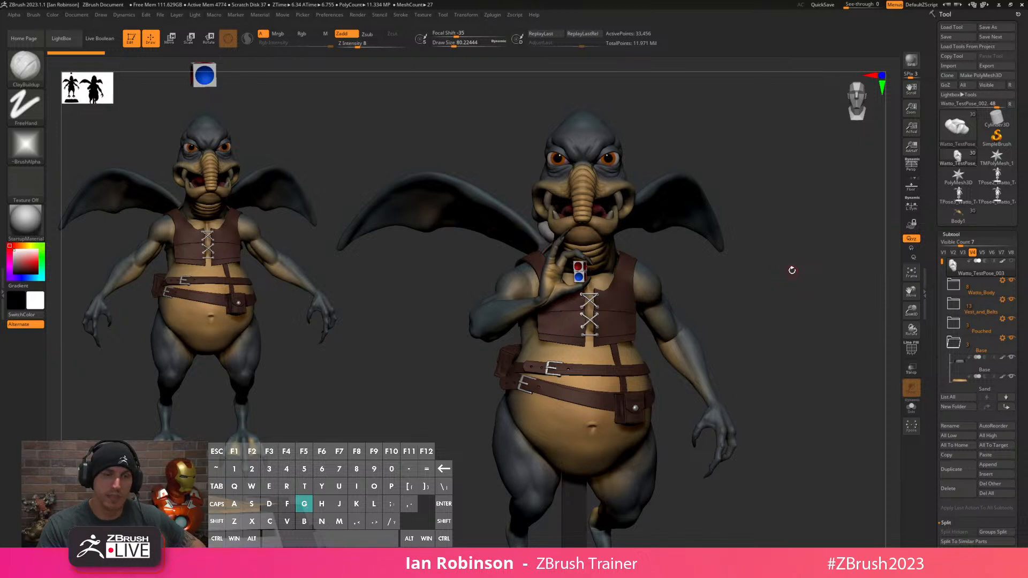
Select the Body1 subtool and reduce the brush's draw size for detail work on the cube-holding hand.
click(972, 292)
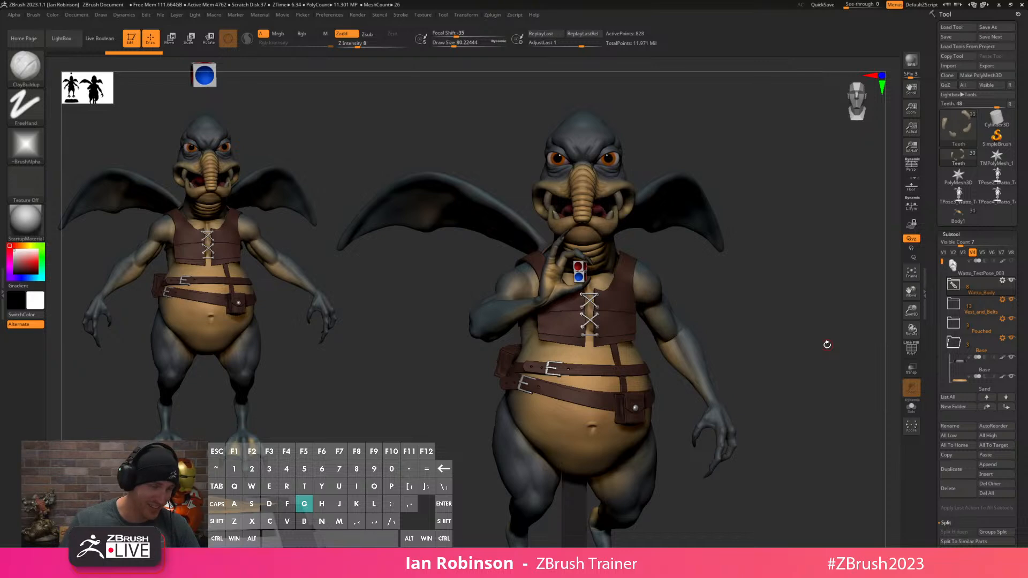
drag(728, 298, 635, 271)
alt+right_drag(636, 270, 697, 292)
alt+right_drag(617, 312, 715, 300)
alt+right_drag(617, 267, 694, 307)
alt+click(670, 267)
mouse_move(702, 265)
right_down()
mouse_move(673, 319)
mouse_move(714, 270)
right_up()
key(s)
drag(703, 257, 698, 257)
Refine and smooth the finger resting on the cube, around its last joint and claw base, with a draw size of about 39.
alt+right_drag(688, 273, 532, 191)
alt+right_drag(712, 300, 577, 243)
right_drag(636, 353, 616, 329)
mouse_move(581, 269)
alt+right_down()
mouse_move(595, 327)
mouse_move(592, 228)
mouse_move(602, 284)
mouse_move(595, 271)
alt+right_up()
shift+drag(557, 234, 579, 261)
key(s)
mouse_move(569, 252)
right_down()
mouse_move(582, 279)
mouse_move(581, 206)
mouse_move(583, 268)
right_up()
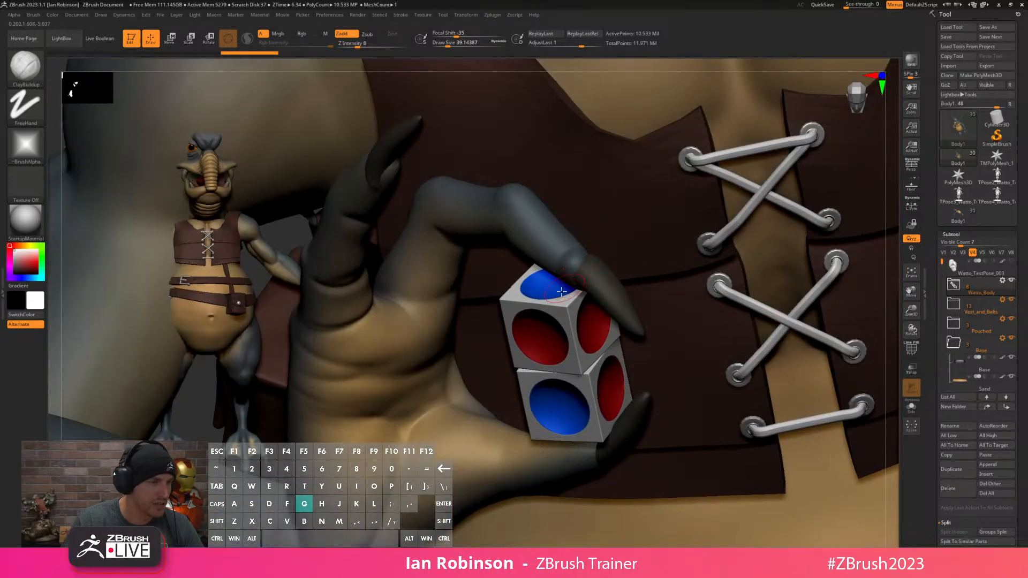
right_drag(620, 249, 597, 252)
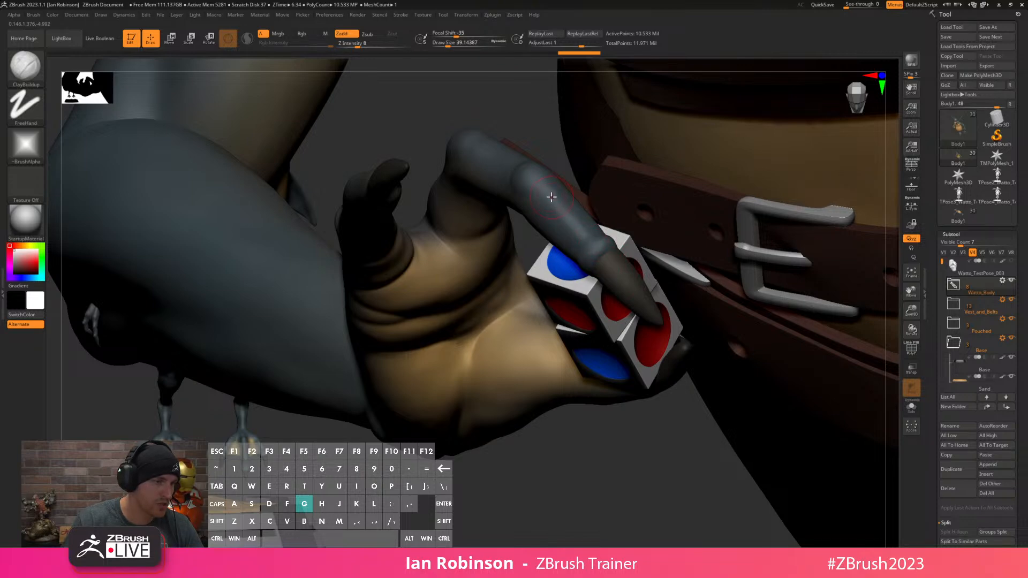
right_drag(573, 222, 594, 256)
Build up the forms on the back of the cube-holding hand and its fingers with ClayBuildup.
key(f)
right_drag(780, 350, 674, 288)
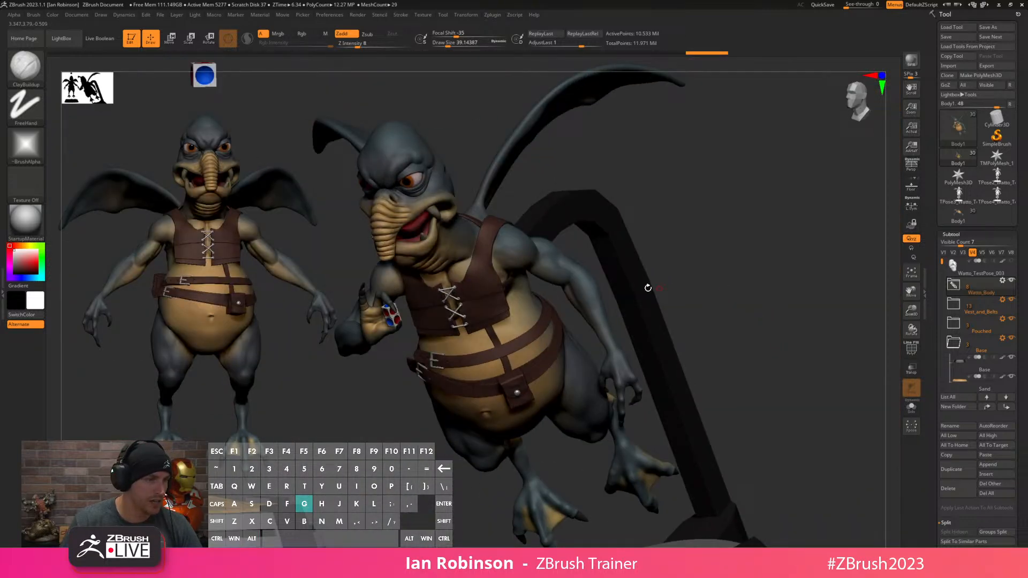
alt+right_drag(448, 334, 600, 262)
right_drag(681, 266, 669, 252)
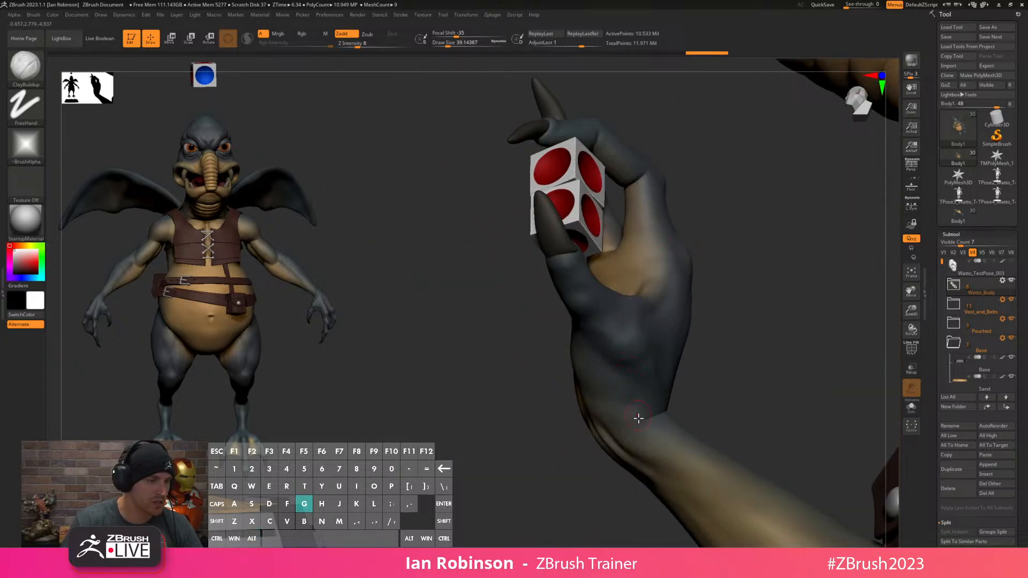
mouse_move(564, 241)
right_down()
mouse_move(546, 225)
mouse_move(578, 253)
right_up()
drag(581, 253, 572, 266)
key(s)
right_drag(472, 350, 544, 284)
drag(531, 264, 557, 270)
right_drag(563, 265, 475, 241)
mouse_move(431, 245)
mouse_down()
mouse_move(431, 257)
mouse_move(420, 253)
mouse_up()
Set the draw size to about 54 and build up the joints of the upright finger beside the cube.
key(s)
drag(500, 257, 498, 256)
mouse_move(512, 246)
right_down()
mouse_move(463, 257)
mouse_move(405, 328)
right_up()
right_drag(505, 202, 453, 273)
mouse_move(453, 273)
mouse_down()
mouse_move(443, 273)
mouse_move(437, 294)
mouse_up()
mouse_move(484, 246)
right_down()
mouse_move(507, 188)
mouse_move(450, 299)
mouse_move(500, 227)
mouse_move(436, 298)
mouse_move(487, 255)
right_up()
alt+right_drag(698, 241, 596, 296)
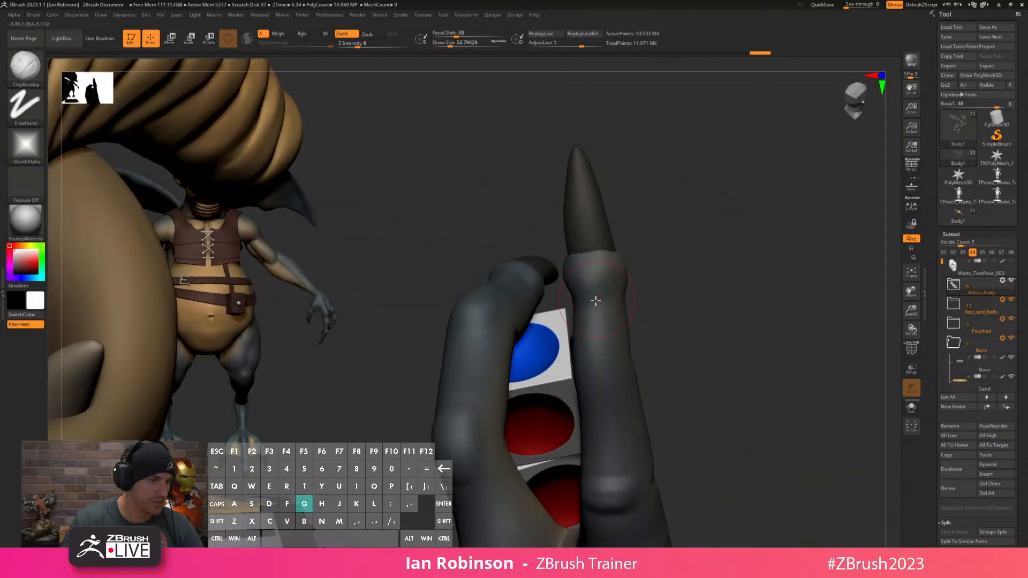
right_drag(691, 294, 612, 311)
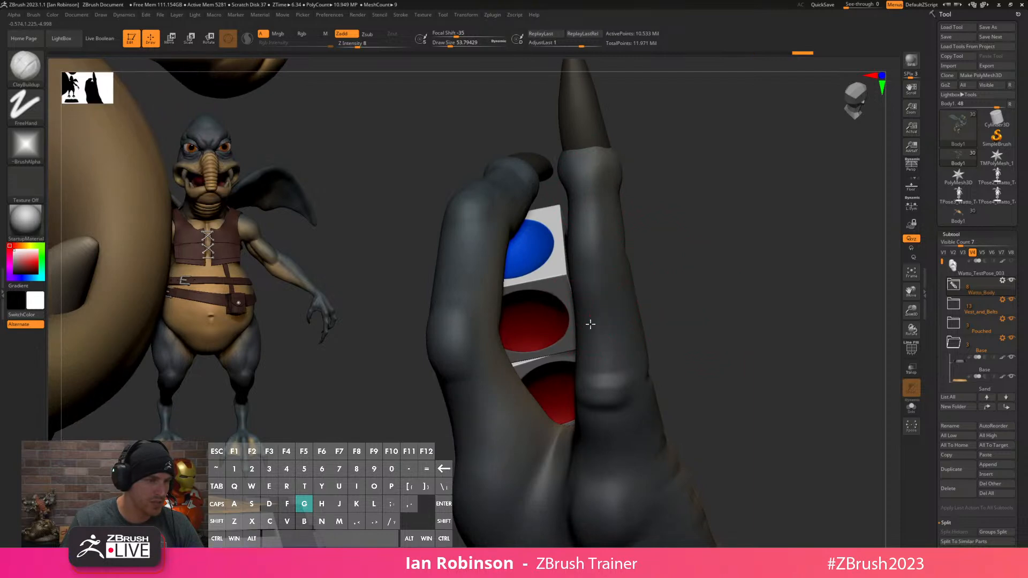
right_drag(694, 271, 614, 279)
mouse_move(585, 267)
mouse_down()
mouse_move(580, 277)
mouse_move(590, 273)
mouse_up()
mouse_move(686, 266)
right_down()
mouse_move(651, 291)
mouse_move(610, 286)
mouse_move(569, 236)
right_up()
alt+right_drag(637, 300, 559, 293)
right_drag(602, 267, 611, 343)
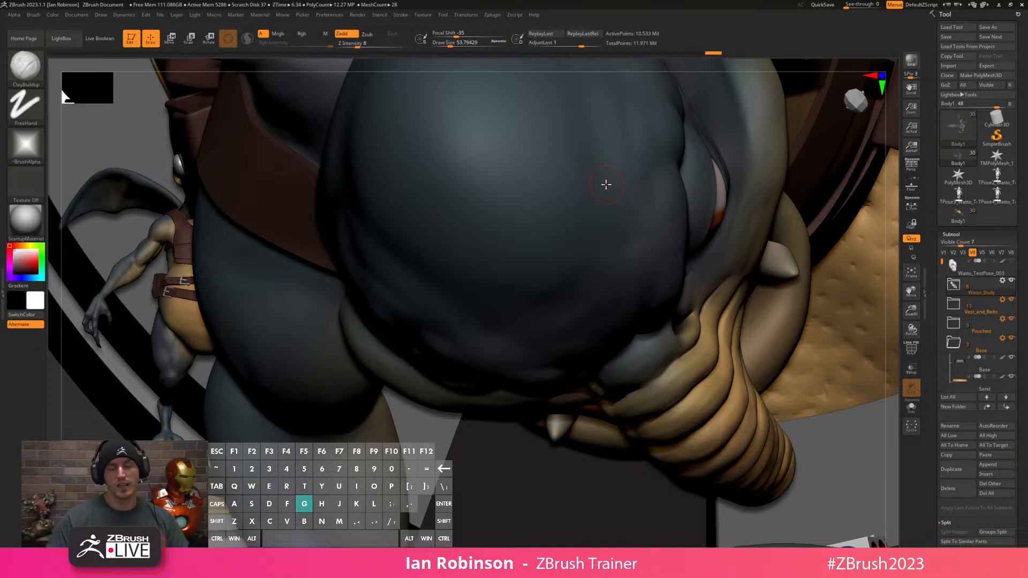
Set the draw size to about 41 for detail work on the clawed fingers of the free hand.
key(f)
right_drag(687, 240, 734, 232)
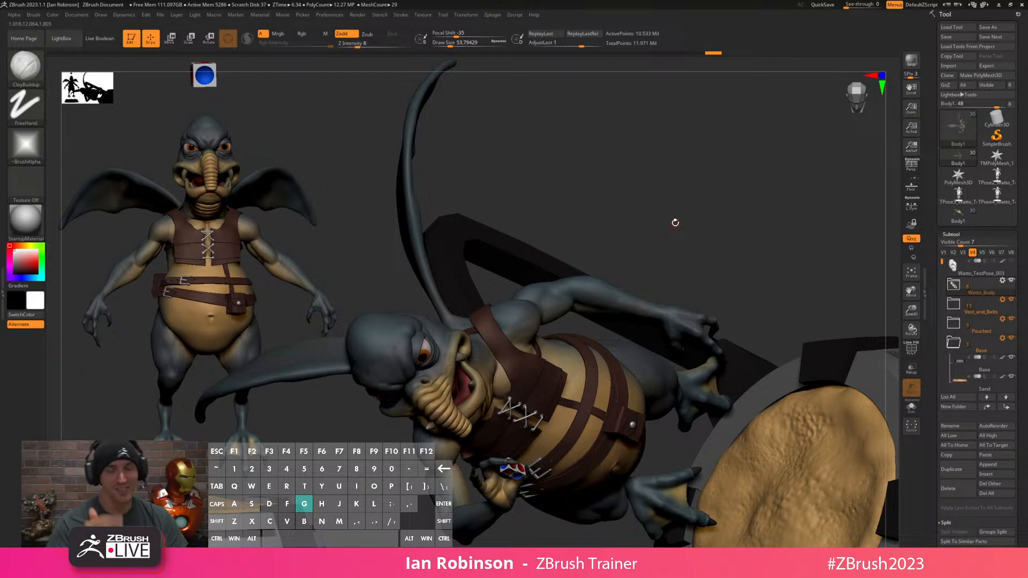
alt+right_drag(771, 294, 691, 416)
alt+right_drag(621, 317, 586, 248)
alt+right_drag(684, 166, 680, 284)
right_drag(574, 229, 645, 299)
right_drag(744, 337, 713, 372)
key(s)
mouse_move(725, 337)
mouse_down()
mouse_move(716, 347)
mouse_move(730, 345)
mouse_up()
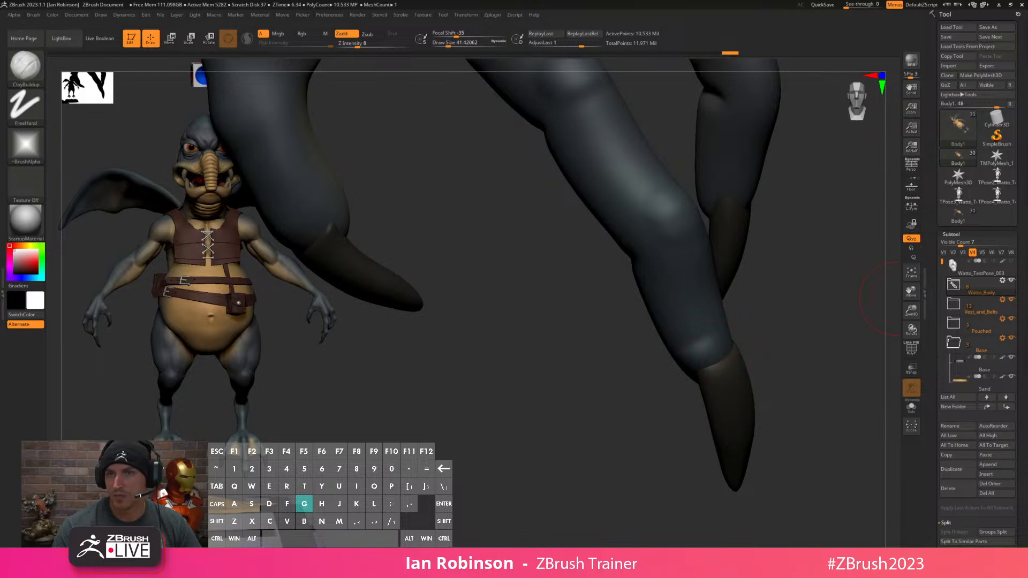
Switch to the Chrome browser, search for "anatomy tools" and browse the AnatomyTools.com anatomy catalogue.
drag(1025, 31, 416, 31)
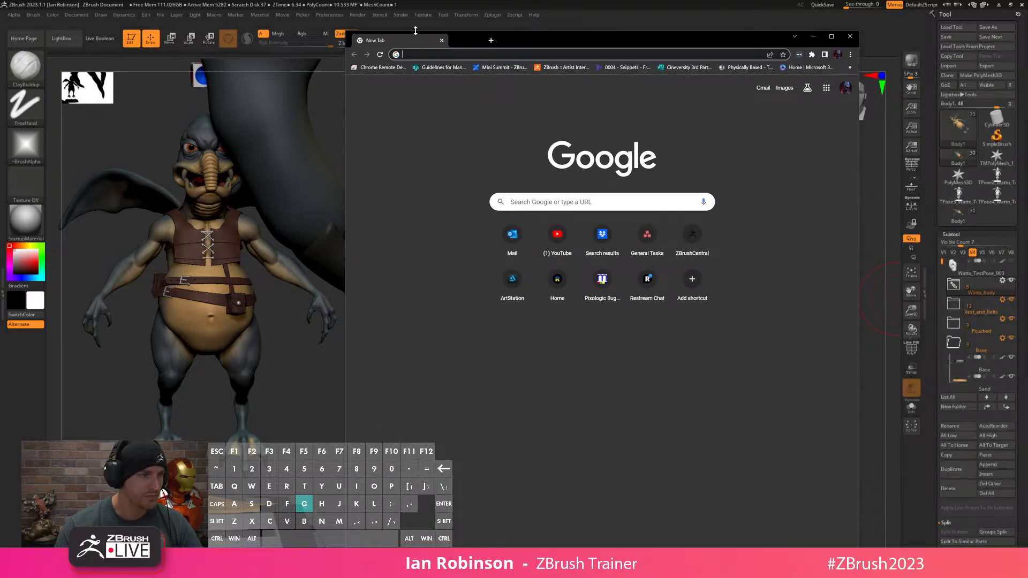
text(anatomu)
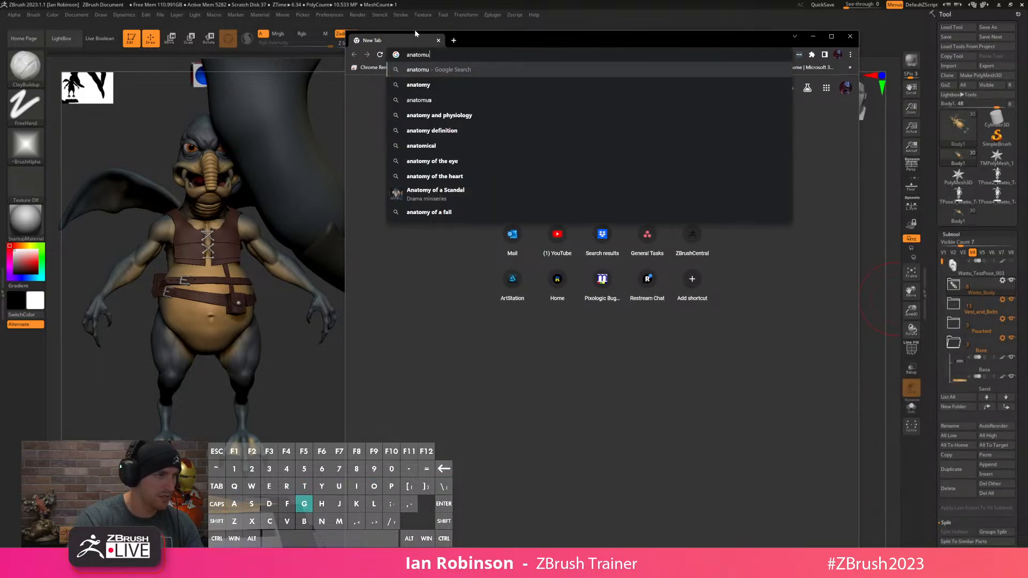
key(BackSpace)
text(y tools)
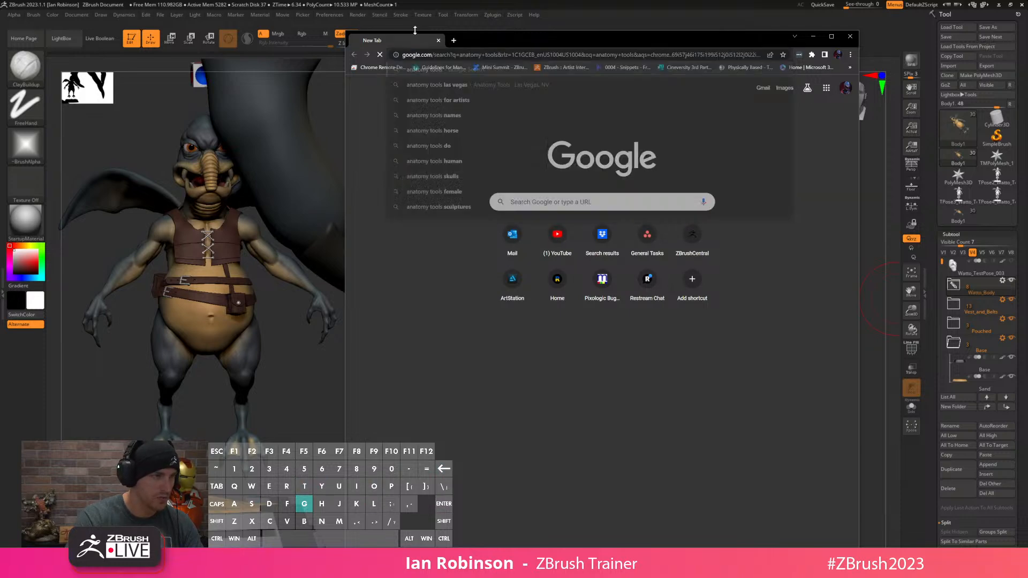
key(Return)
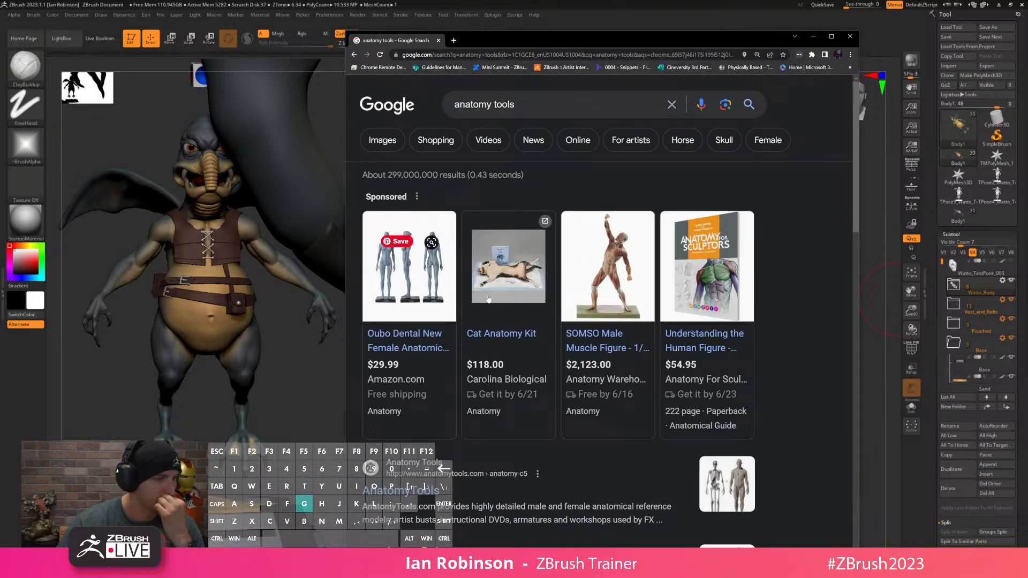
scroll(509, 354, down, 1)
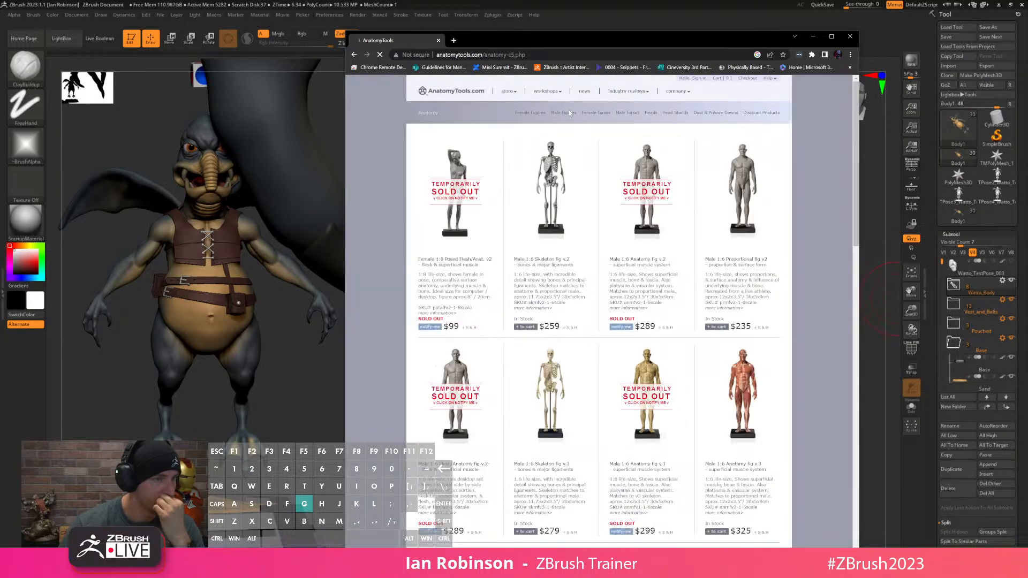
drag(608, 30, 1027, 62)
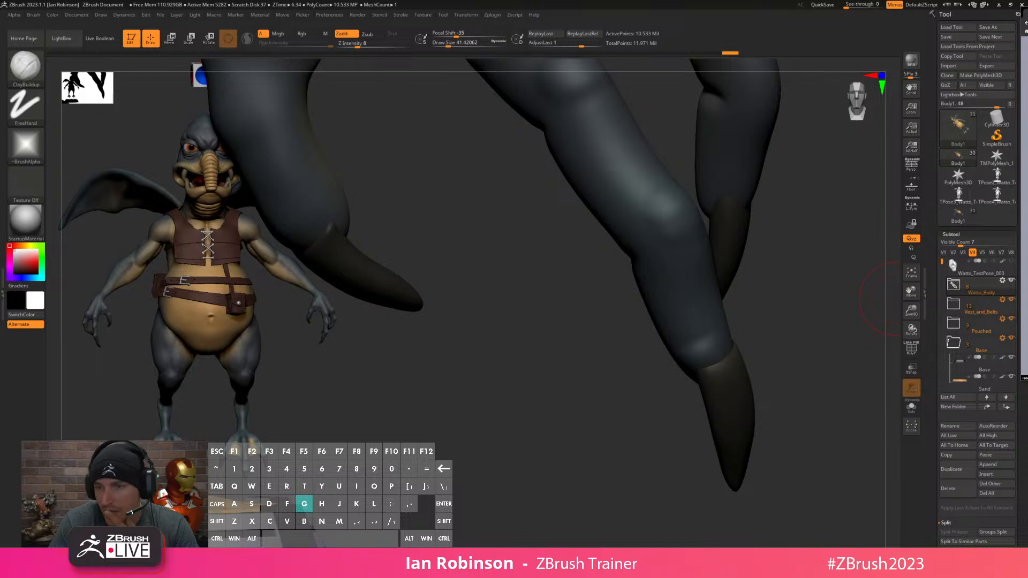
View the Crocodile 1:8 Anatomy v.PVC product page at a larger zoom and examine the figure's main photo.
drag(1024, 42, 482, 36)
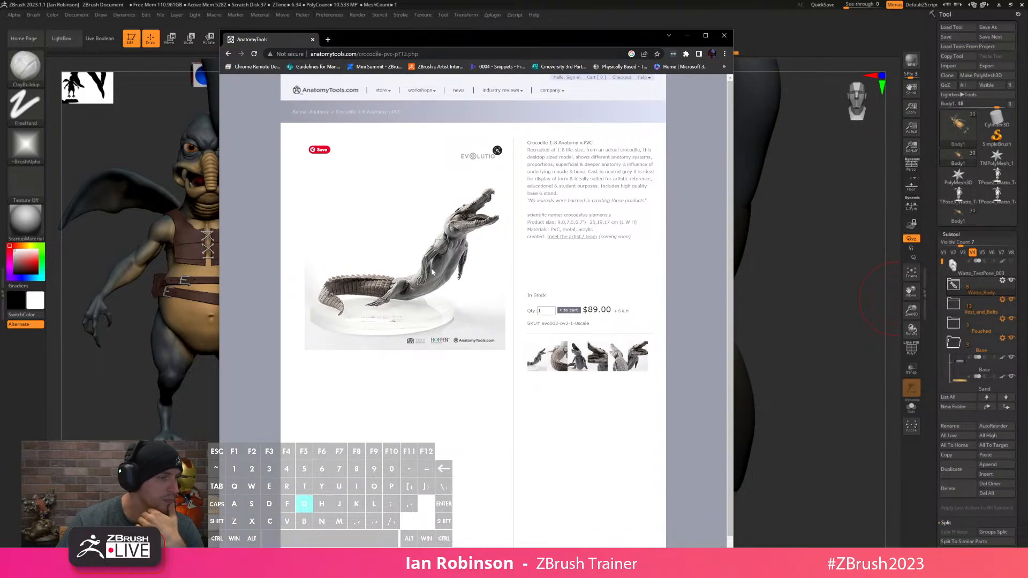
key(ctrl)
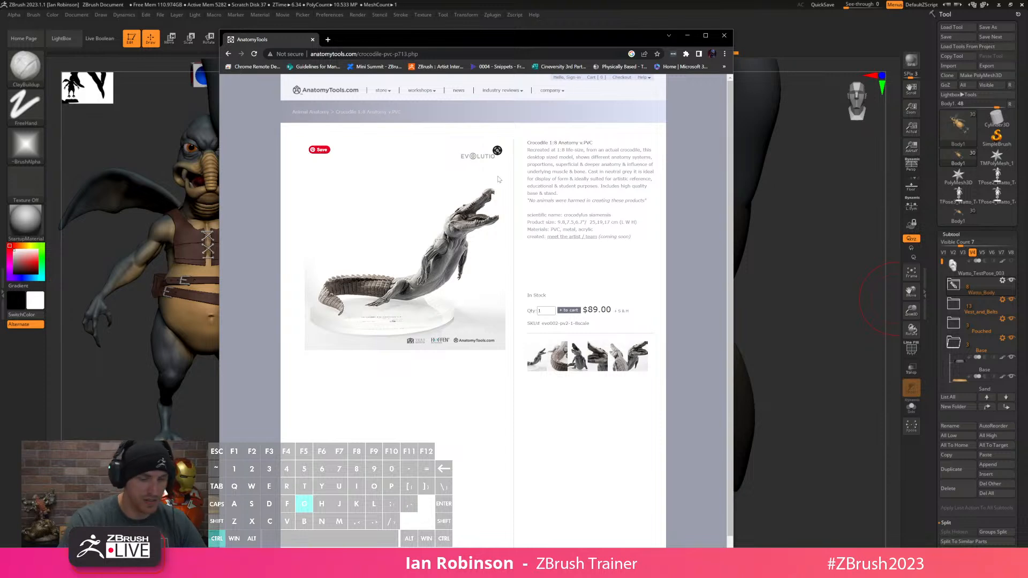
ctrl+scroll(498, 179, up, 4)
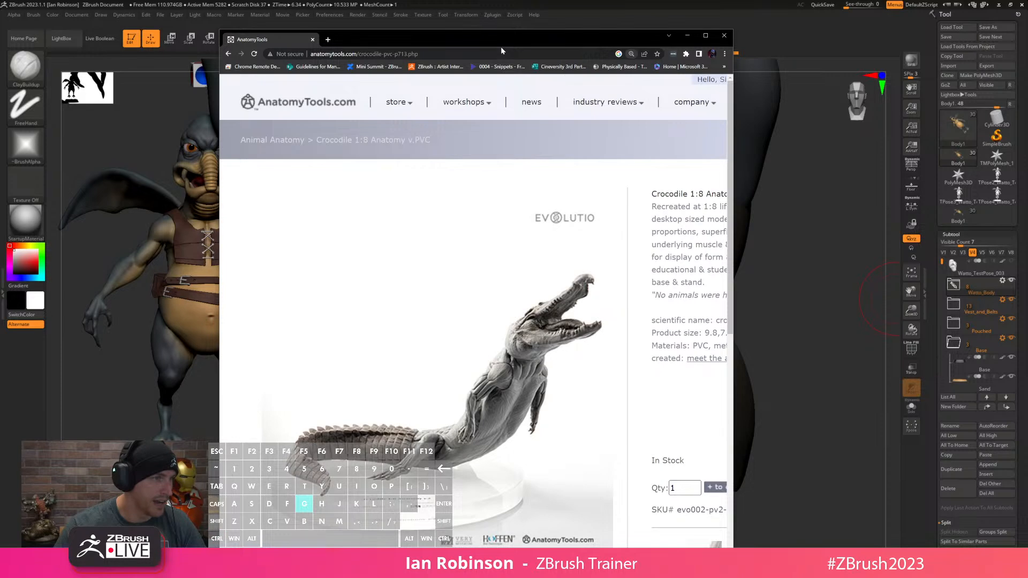
drag(504, 35, 571, 11)
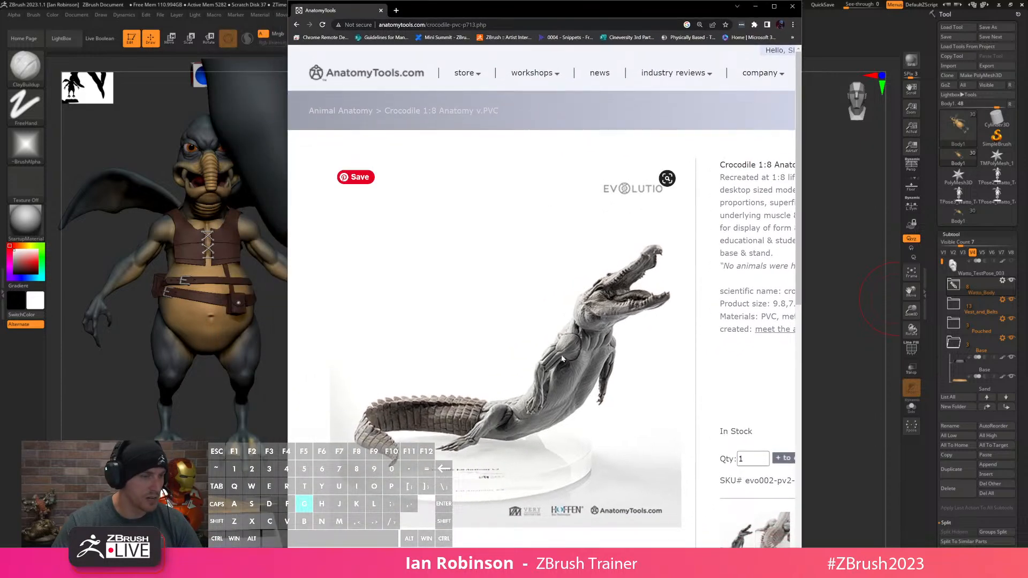
click(668, 179)
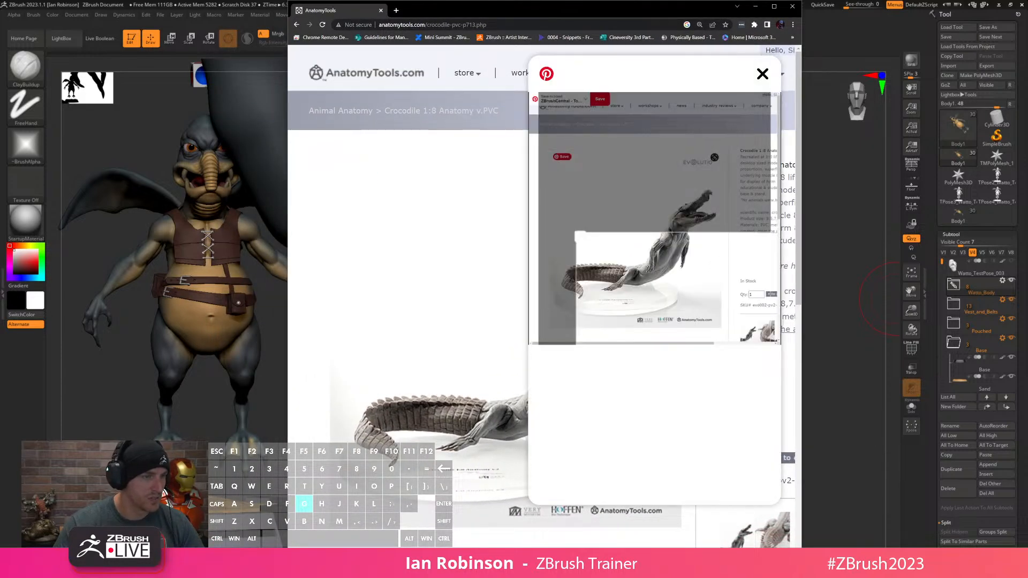
key(Escape)
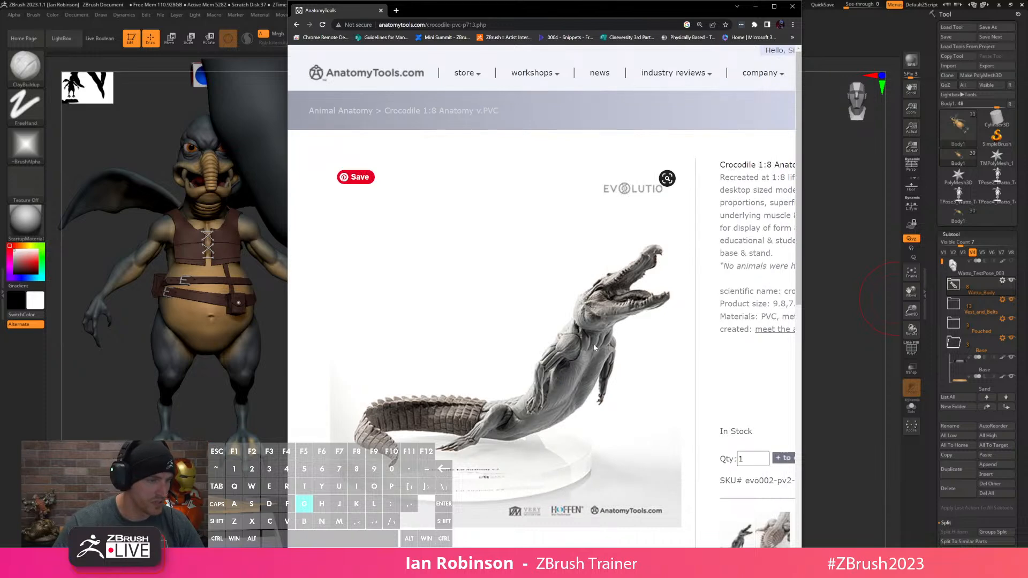
Examine the crocodile figure's photo of the tail and hind legs, and close the browser.
scroll(620, 358, down, 3)
click(759, 384)
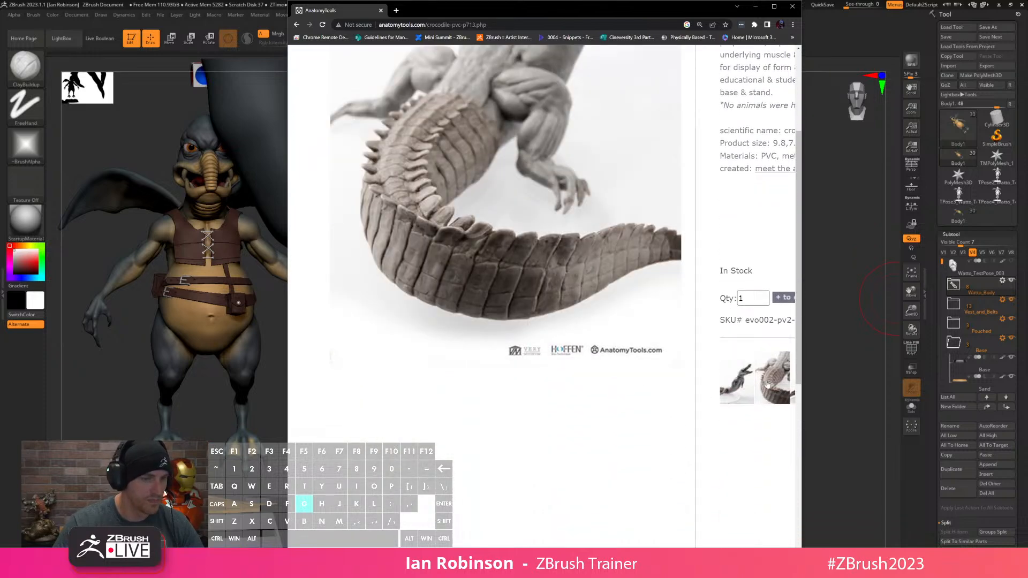
scroll(640, 342, up, 3)
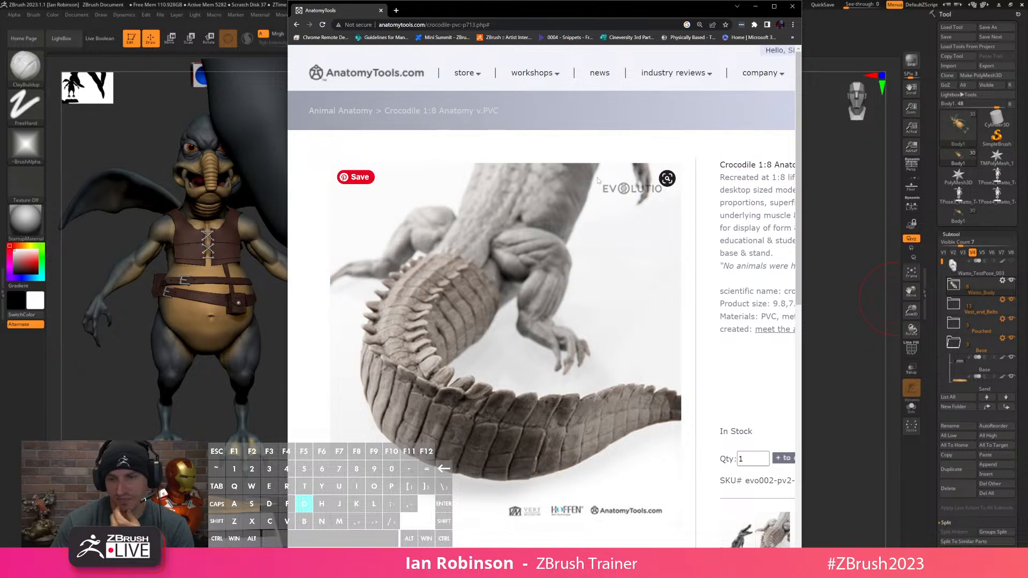
scroll(585, 236, down, 5)
scroll(639, 266, up, 3)
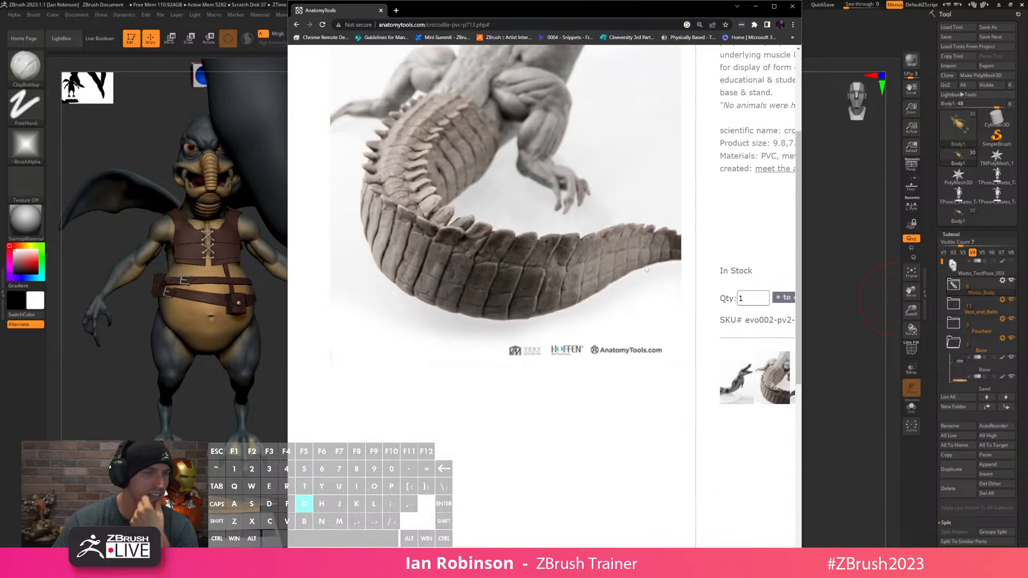
click(793, 5)
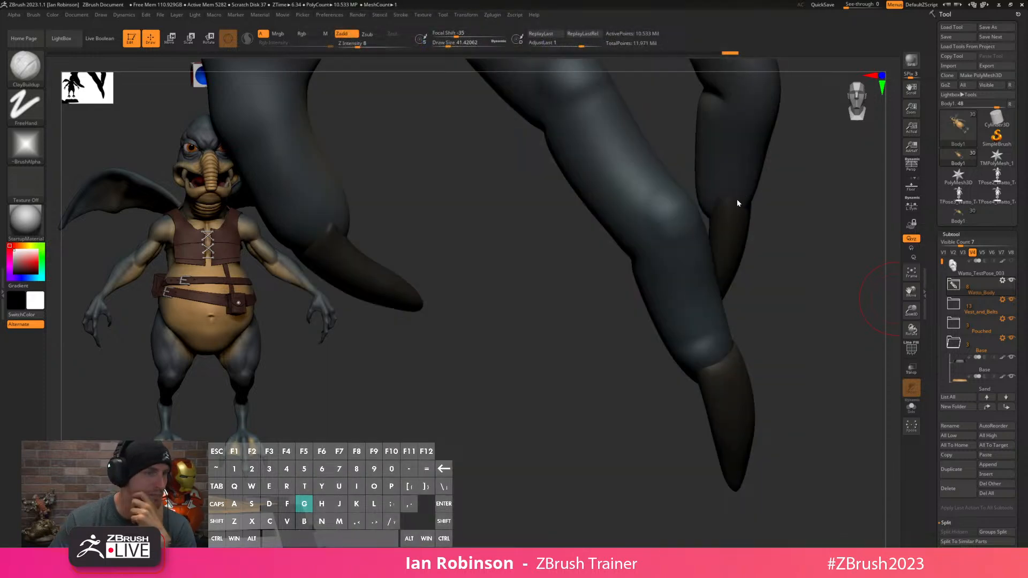
Build up the last joint and claw base of a free-hand finger with ClayBuildup, checking the form from several sides.
drag(715, 284, 707, 351)
right_drag(781, 334, 758, 338)
right_drag(690, 399, 749, 352)
right_drag(728, 394, 738, 315)
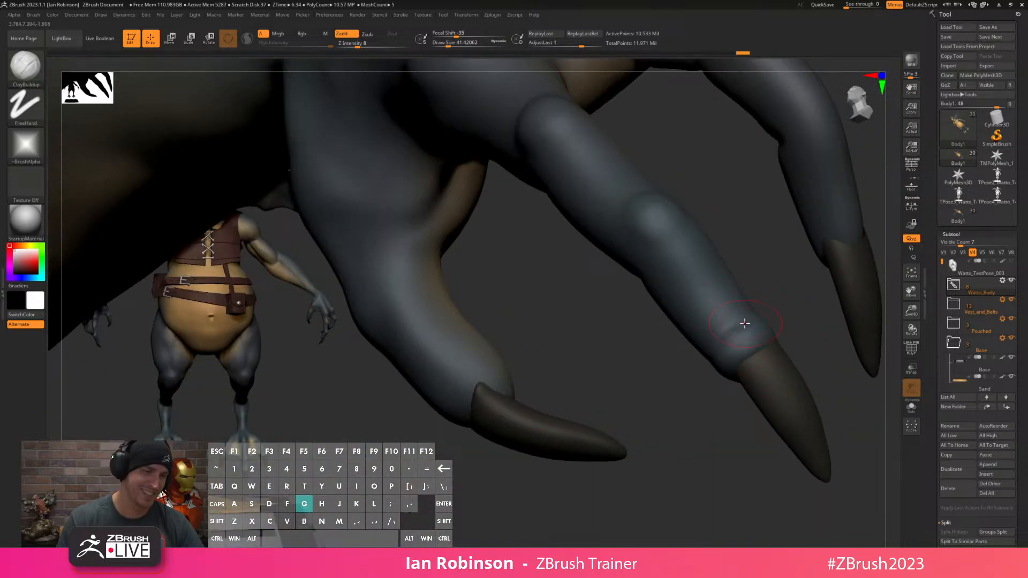
right_drag(700, 427, 741, 361)
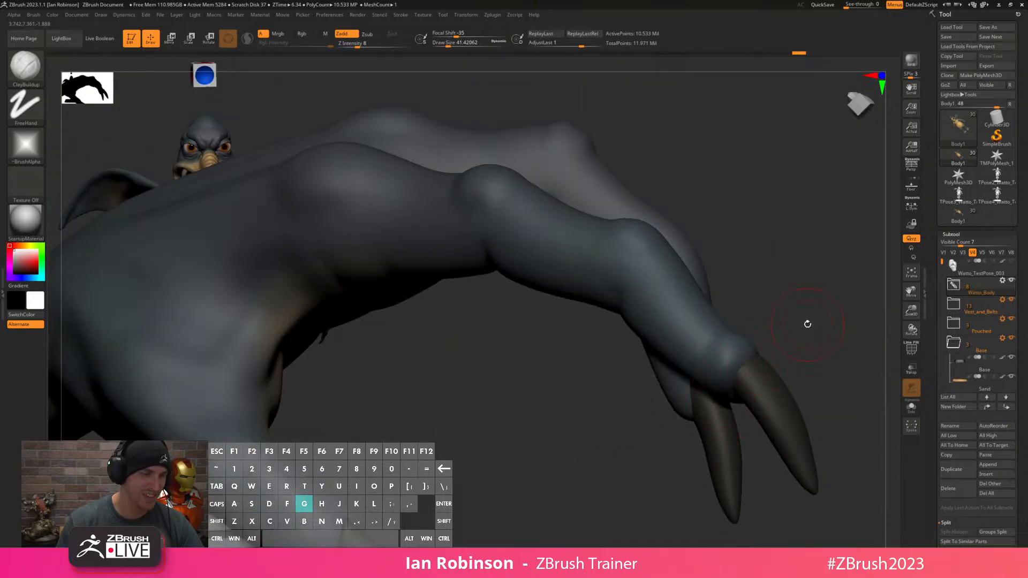
right_drag(806, 319, 726, 367)
right_drag(727, 407, 781, 319)
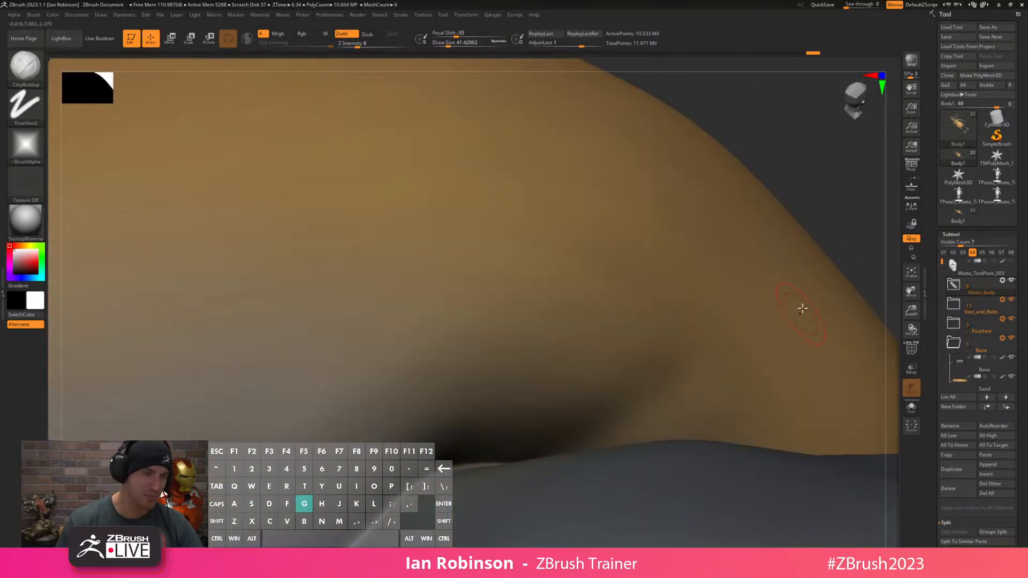
alt+right_drag(856, 223, 647, 348)
right_drag(687, 299, 680, 239)
key(f)
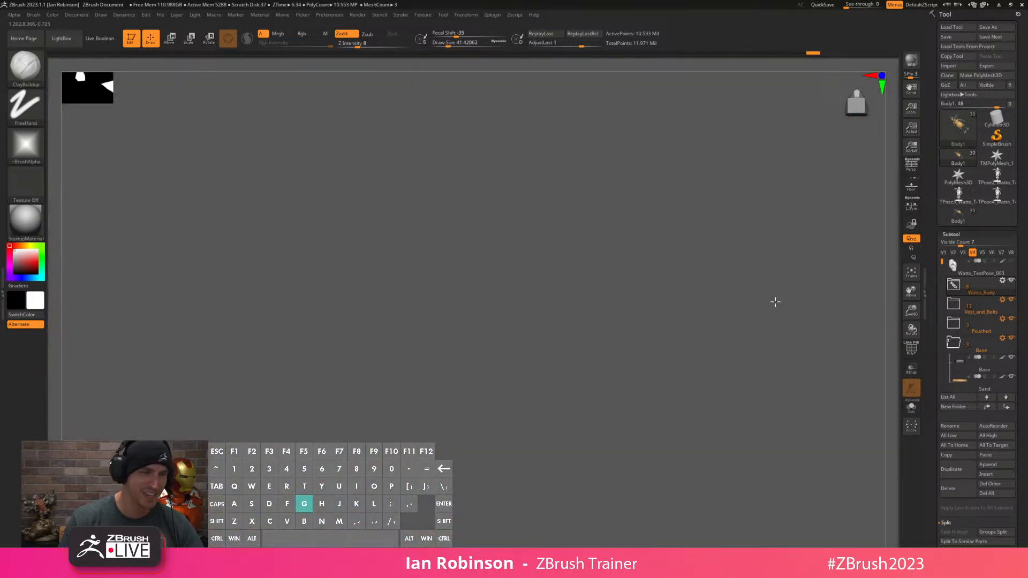
key(f)
right_drag(859, 299, 753, 368)
click(912, 406)
right_drag(912, 406, 881, 388)
click(911, 408)
right_drag(787, 223, 781, 229)
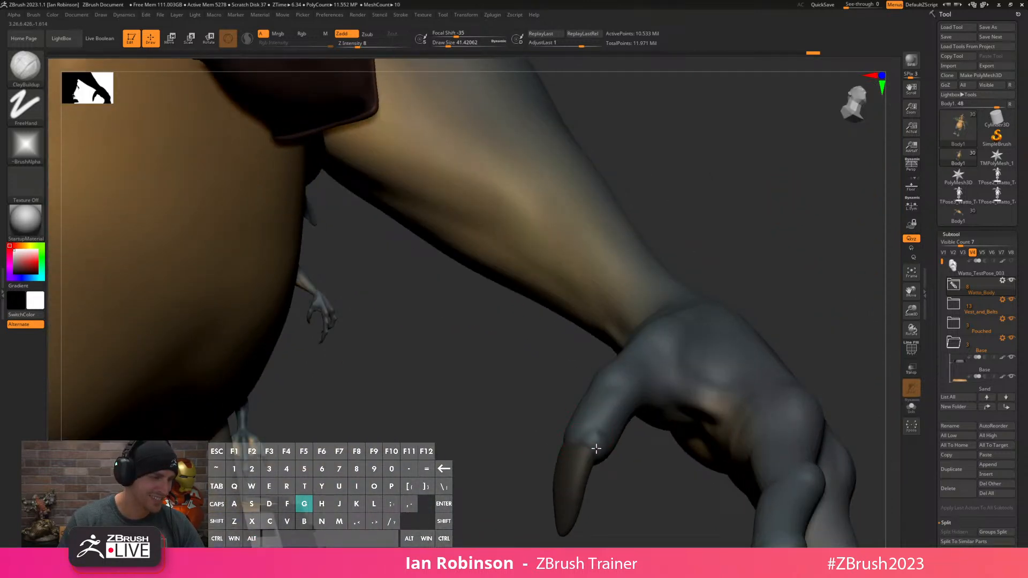
Collapse the Base folder and hide its subtools to clear the view of the free hand.
right_drag(526, 429, 570, 328)
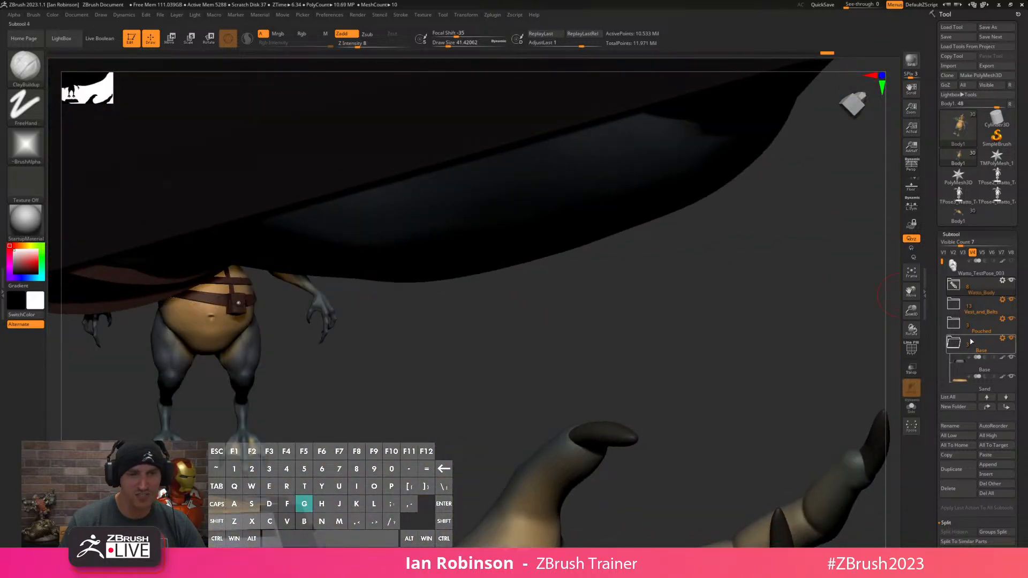
click(959, 348)
click(1011, 340)
alt+right_drag(718, 378, 616, 331)
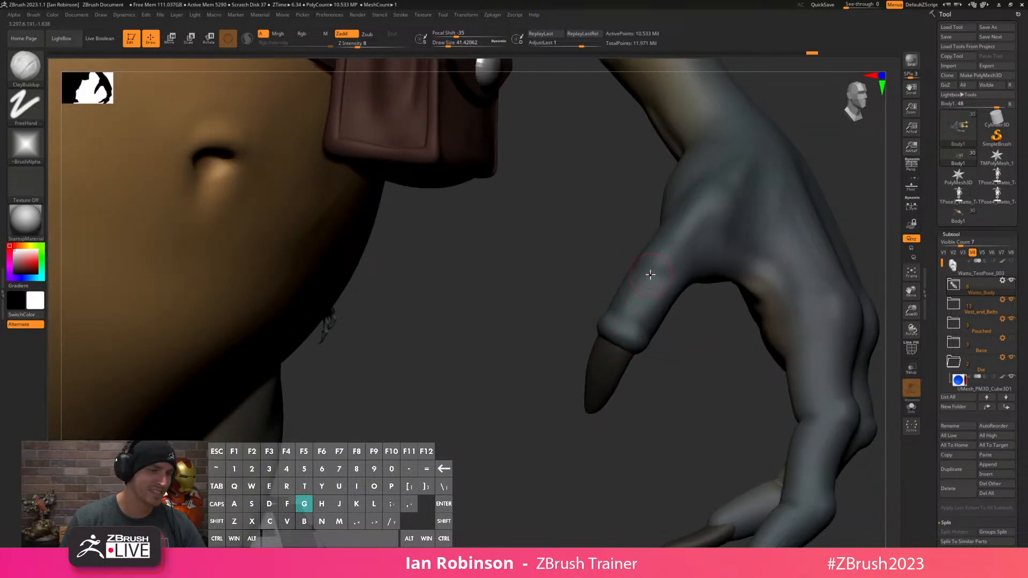
Set the draw size to about 80 and build up the free hand's thumb around its joint and claw base.
mouse_move(637, 338)
right_down()
mouse_move(719, 335)
mouse_move(736, 248)
mouse_move(687, 274)
mouse_move(748, 283)
right_up()
key(s)
drag(683, 269, 688, 269)
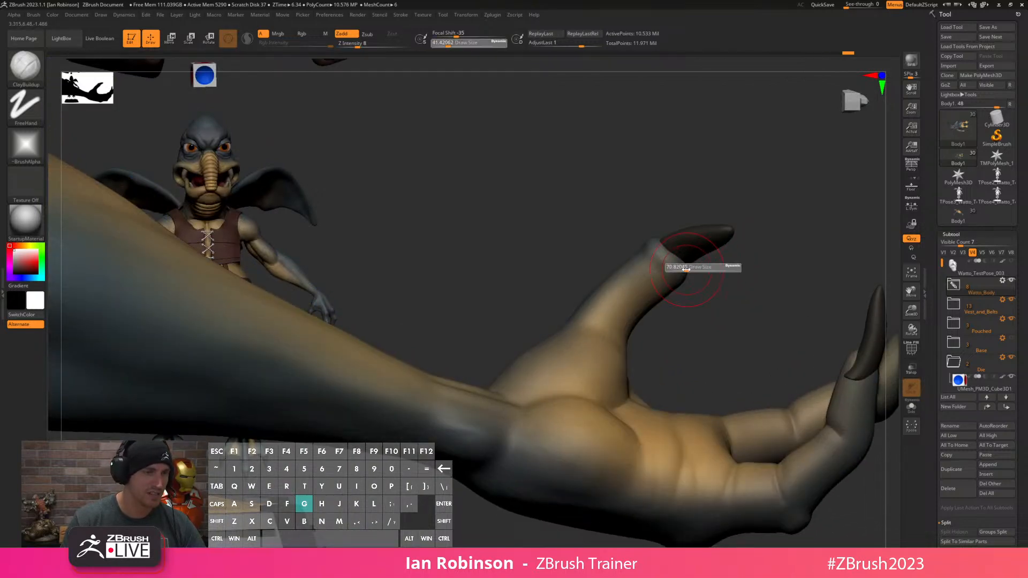
right_drag(708, 303, 672, 341)
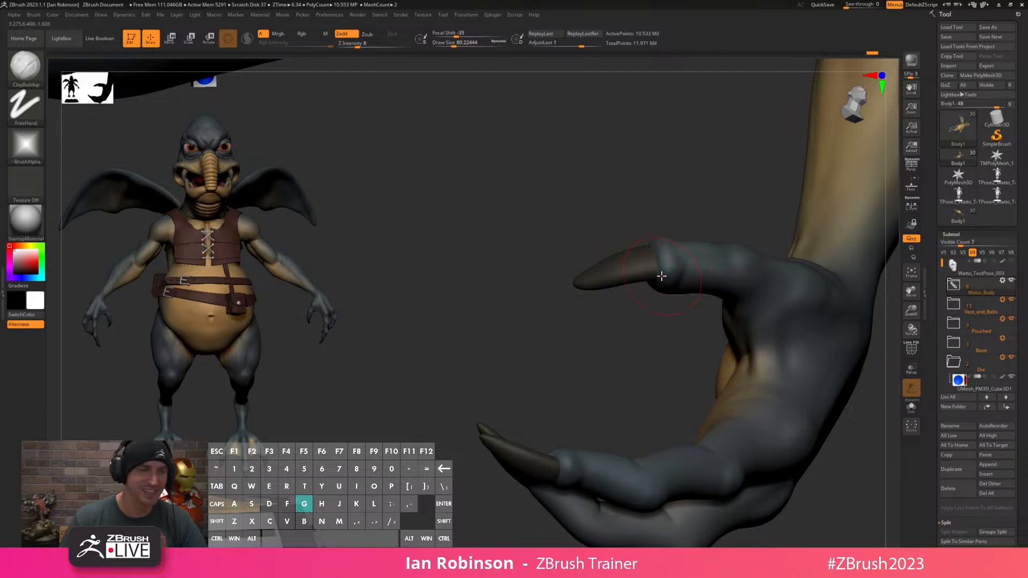
drag(645, 351, 649, 348)
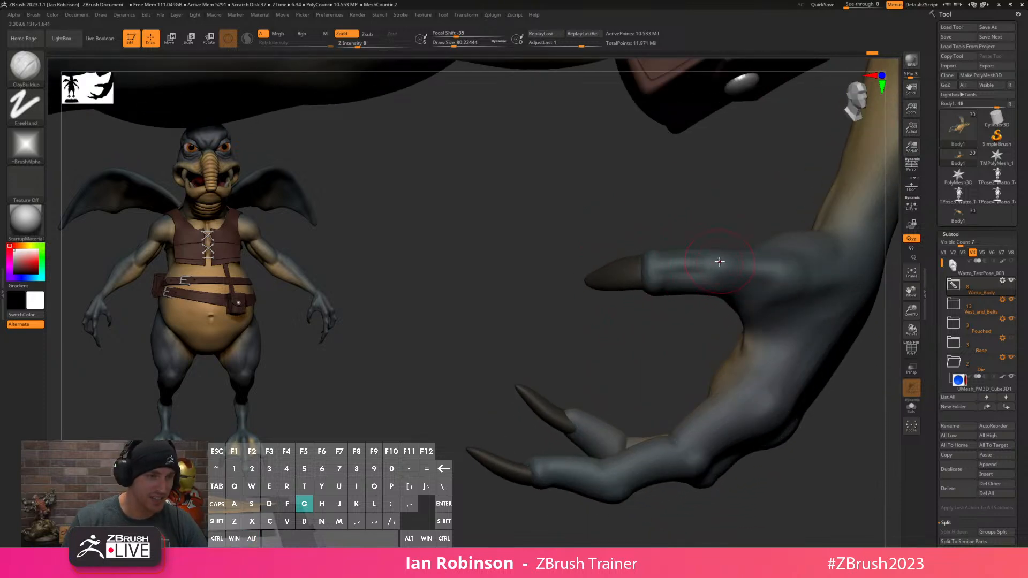
mouse_move(719, 286)
mouse_down()
mouse_move(667, 315)
mouse_move(592, 328)
mouse_move(709, 305)
mouse_move(659, 294)
mouse_move(665, 326)
mouse_move(701, 325)
mouse_up()
Smooth and build up the back of the free hand between the thumb and the knuckles.
key(shift)
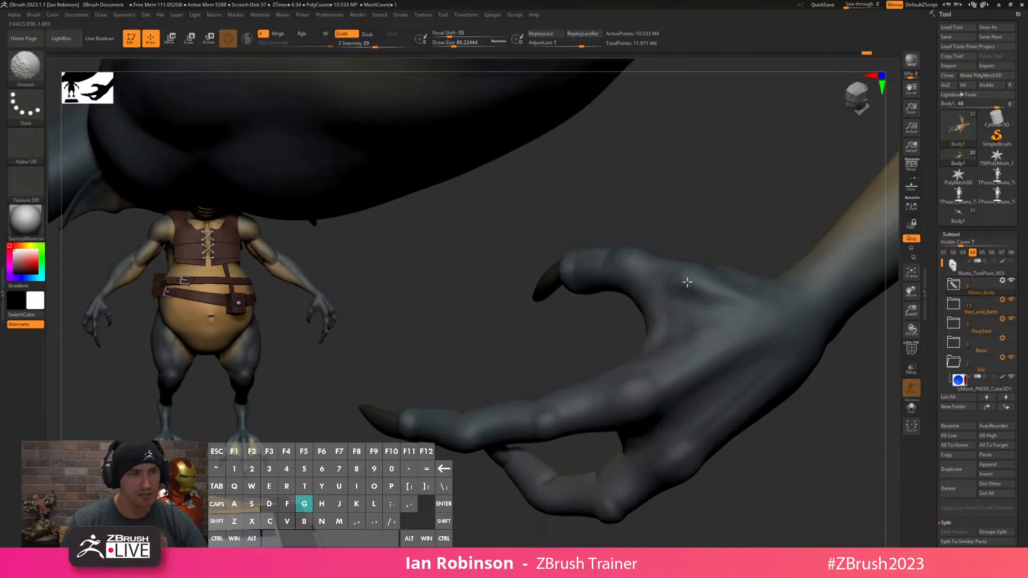
right_drag(783, 441, 731, 336)
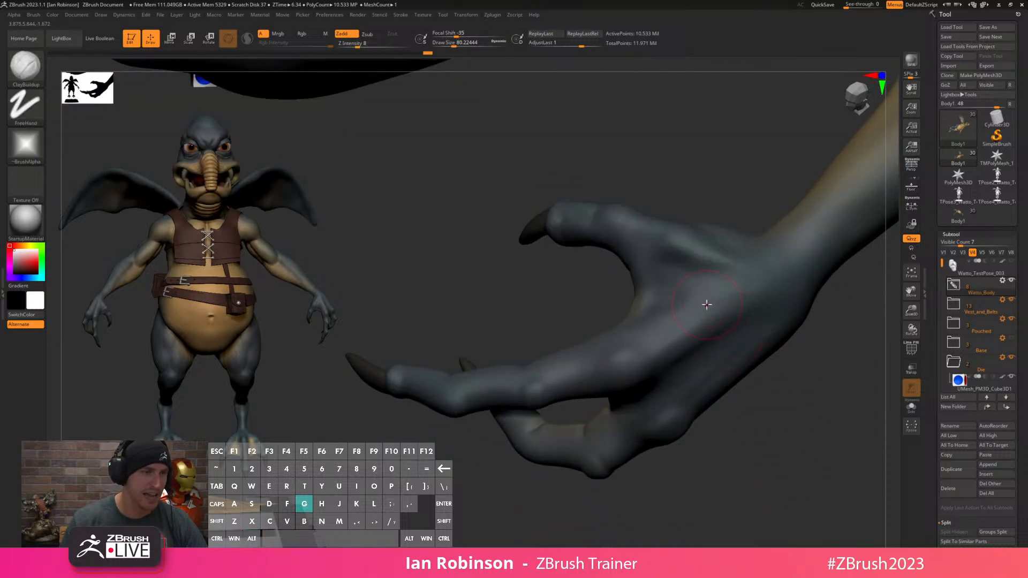
right_drag(733, 413, 647, 320)
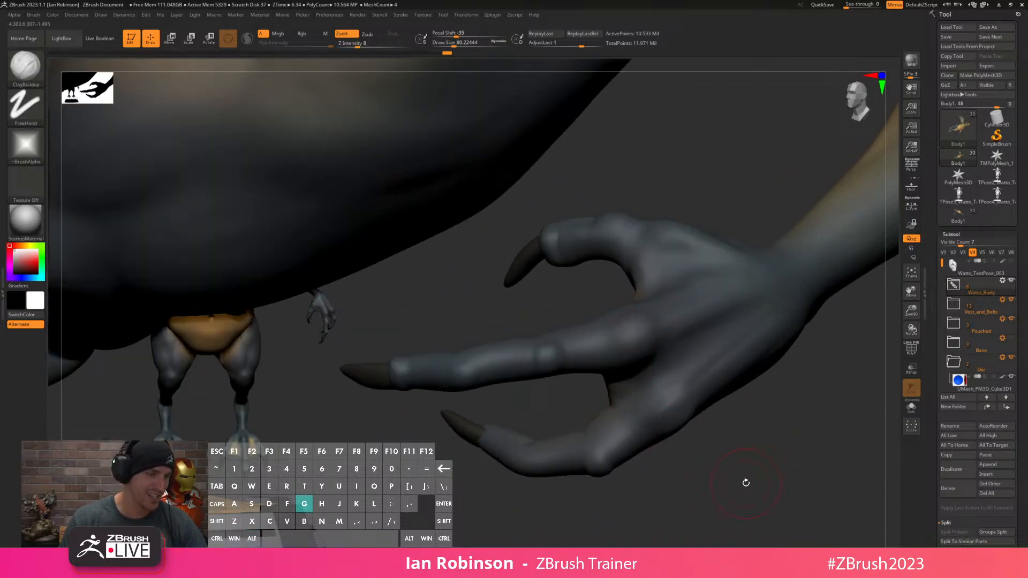
Set the draw size to about 65 and build up the fingertip around the claw base of another free-hand finger.
right_drag(739, 484, 668, 377)
right_drag(609, 422, 686, 344)
mouse_move(607, 358)
right_down()
mouse_move(608, 287)
mouse_move(536, 348)
mouse_move(588, 328)
mouse_move(620, 390)
right_up()
key(s)
drag(672, 315, 669, 315)
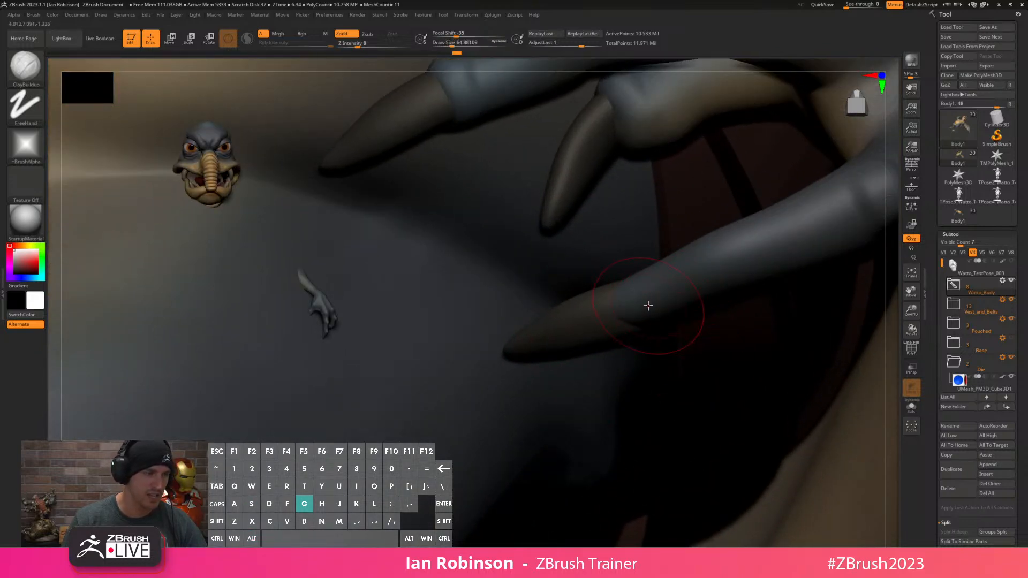
right_drag(649, 306, 668, 288)
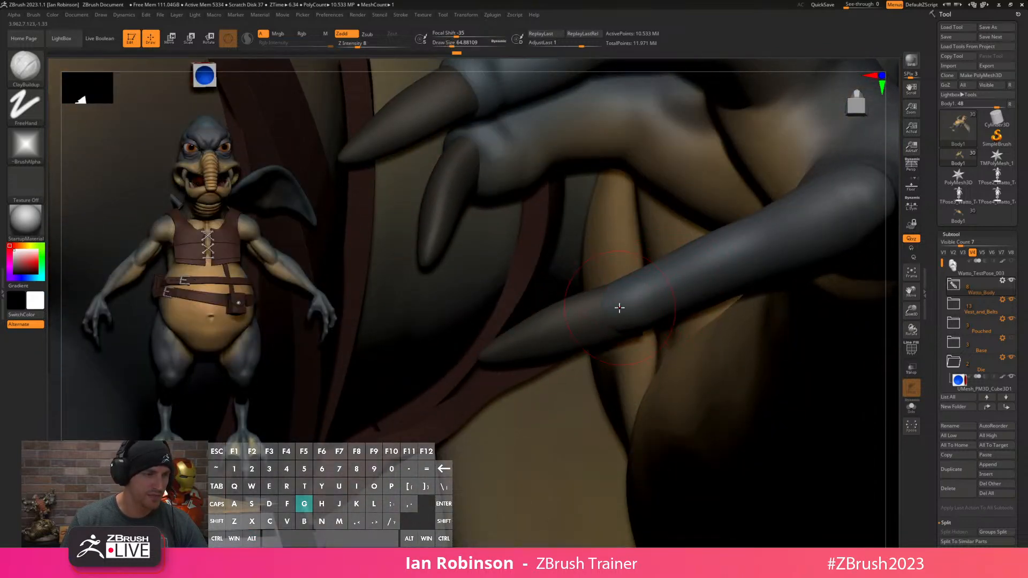
right_drag(624, 315, 621, 255)
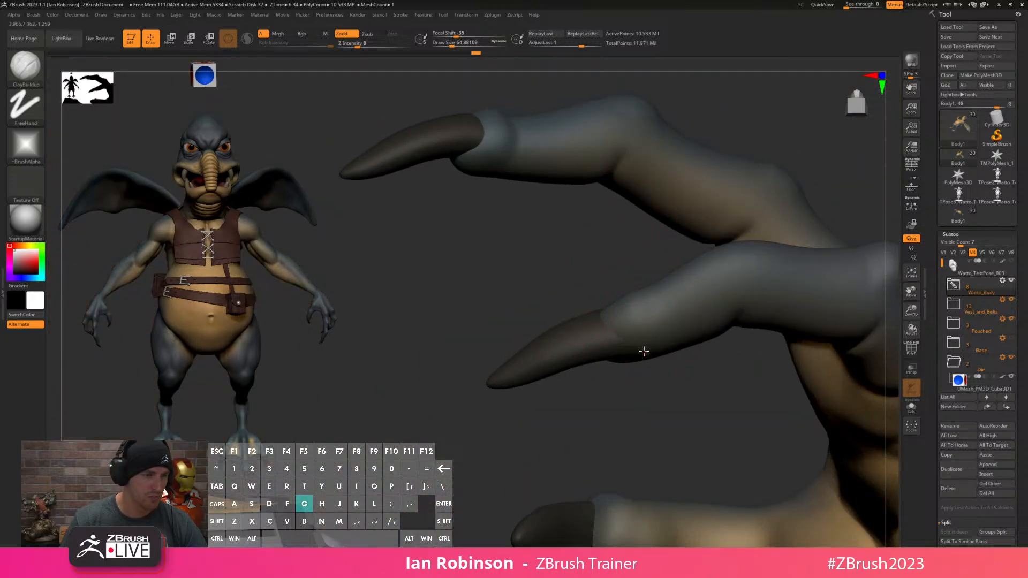
right_drag(651, 400, 630, 297)
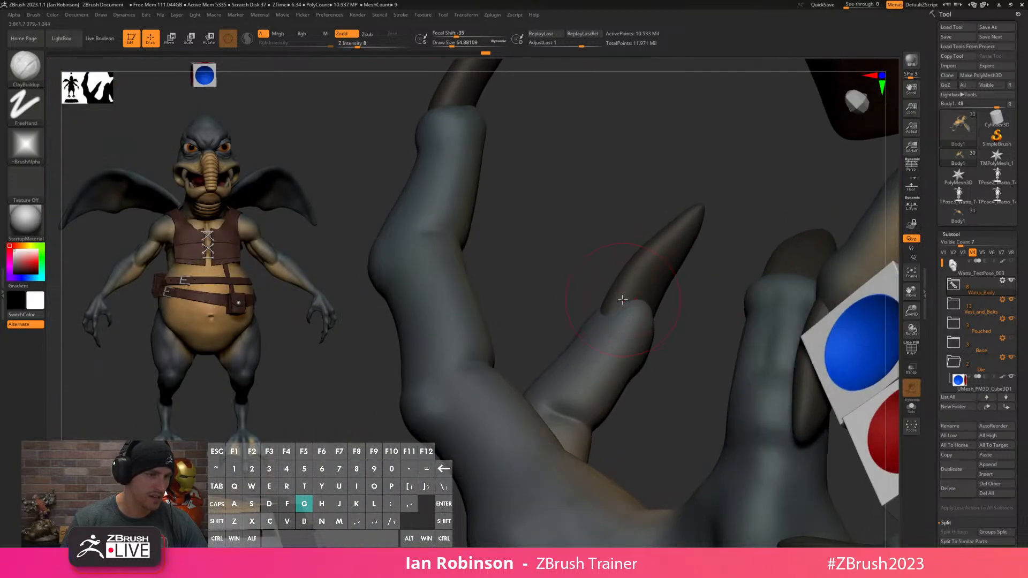
Build up the finger joints and knuckles of the free hand with the ClayBuildup brush.
right_drag(670, 331, 615, 419)
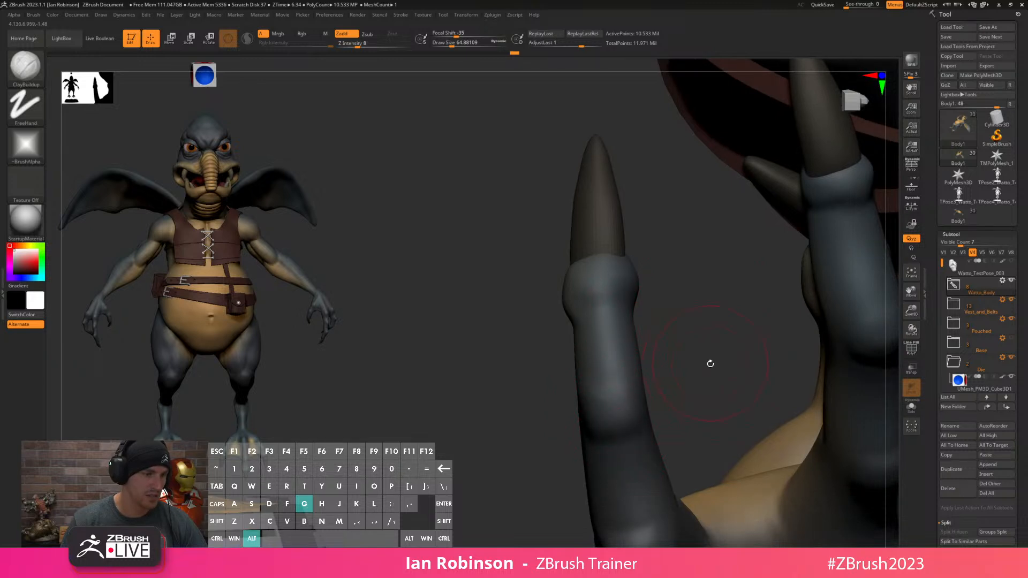
right_drag(702, 360, 665, 361)
right_drag(604, 406, 576, 412)
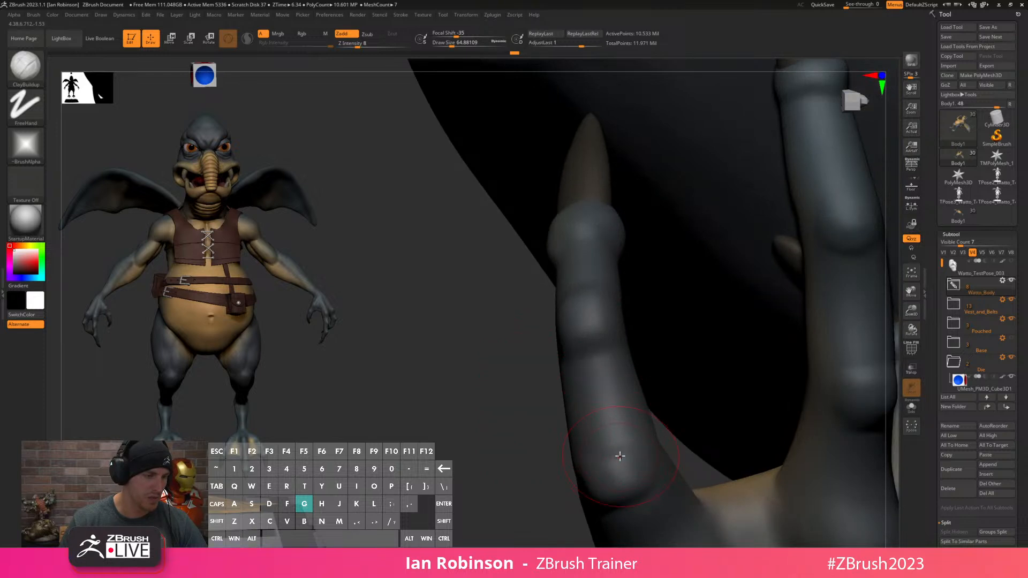
right_drag(593, 498, 646, 346)
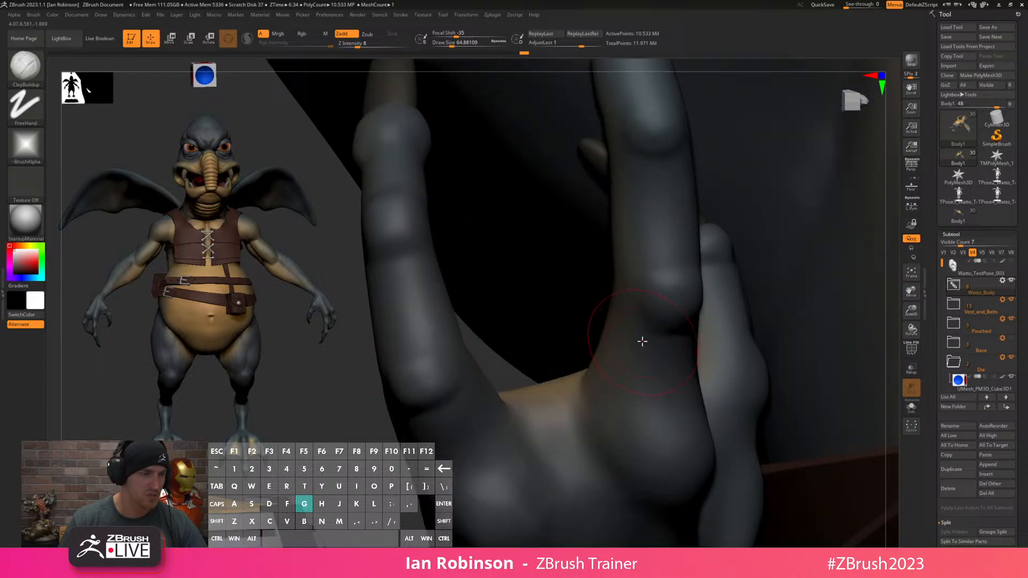
right_drag(605, 295, 523, 339)
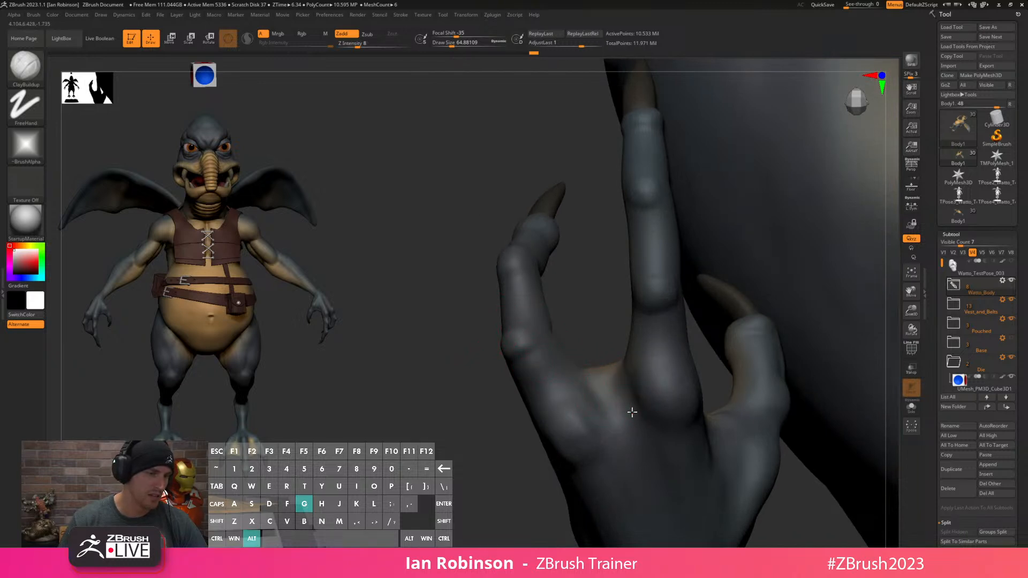
right_drag(589, 323, 615, 289)
mouse_move(741, 254)
right_down()
mouse_move(775, 256)
mouse_move(769, 199)
mouse_move(475, 243)
mouse_move(509, 245)
mouse_move(483, 217)
mouse_move(498, 239)
mouse_move(528, 242)
right_up()
Lower the body by four subdivision levels to work on the broad form of the die-holding arm.
key(shift)
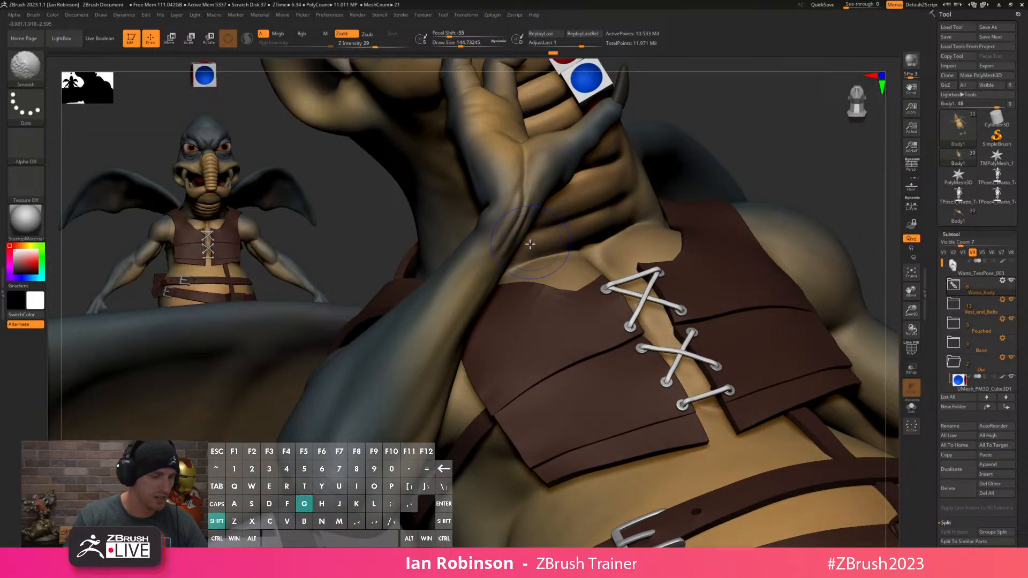
key(shift+f)
key(shift+d)
key(shift+d)
key(shift+d)
key(shift+d)
key(shift+f)
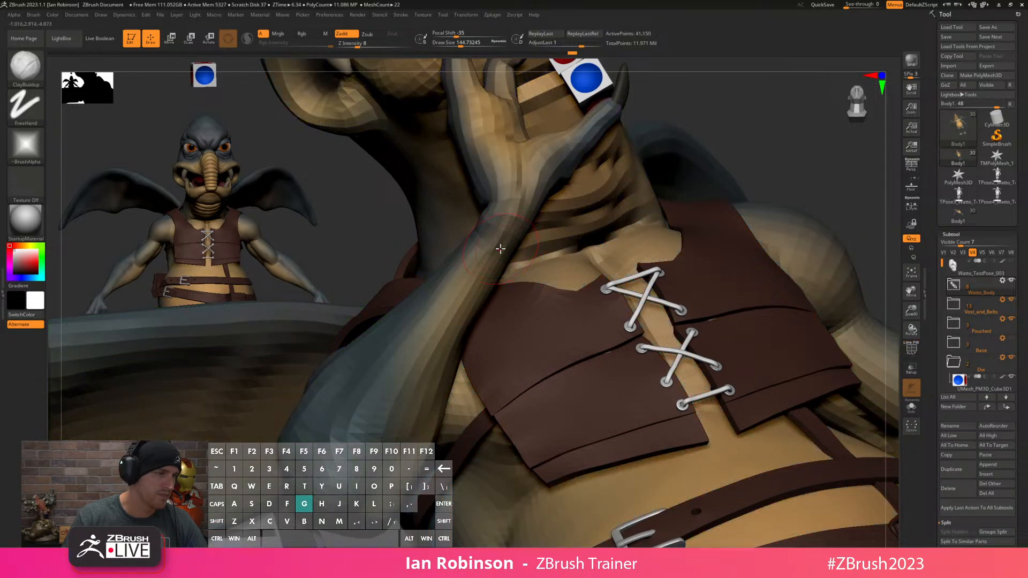
mouse_move(503, 239)
right_down()
mouse_move(646, 203)
mouse_move(612, 203)
right_up()
mouse_move(518, 260)
right_down()
mouse_move(509, 241)
mouse_move(479, 251)
right_up()
Reshape the wrist and forearm of the die-holding arm with the Move brush, reducing the draw size to about 145.
key(shift)
key(b)
key(m)
key(v)
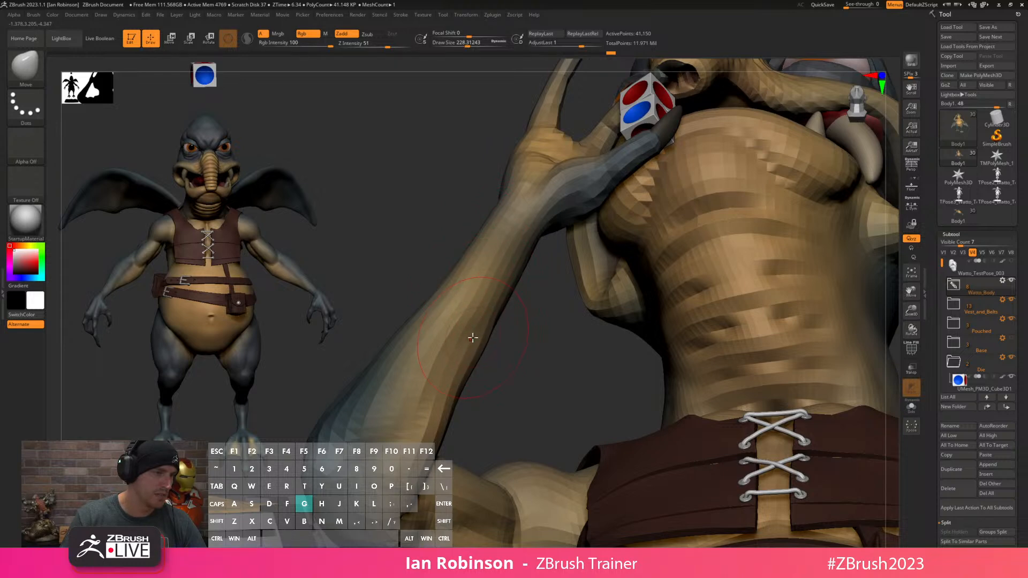
mouse_move(533, 268)
mouse_down()
mouse_move(583, 328)
mouse_move(606, 257)
mouse_move(569, 209)
mouse_move(509, 191)
mouse_move(611, 206)
mouse_move(606, 213)
mouse_up()
key(s)
drag(605, 214, 598, 213)
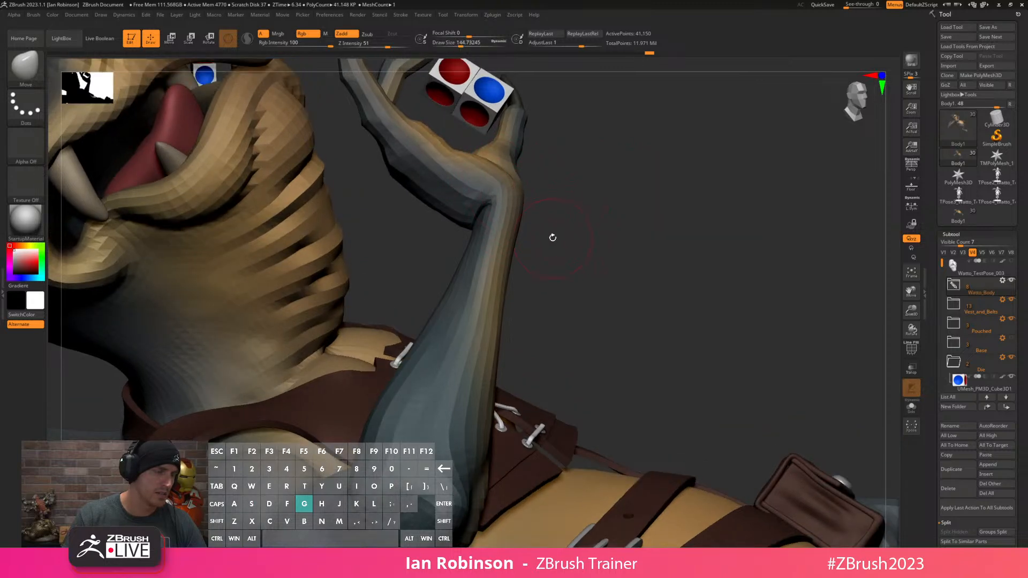
Raise the body's subdivision to about 2.6 million points and smooth the wrist of the die-holding hand.
key(d)
key(d)
key(d)
key(d)
drag(618, 186, 595, 207)
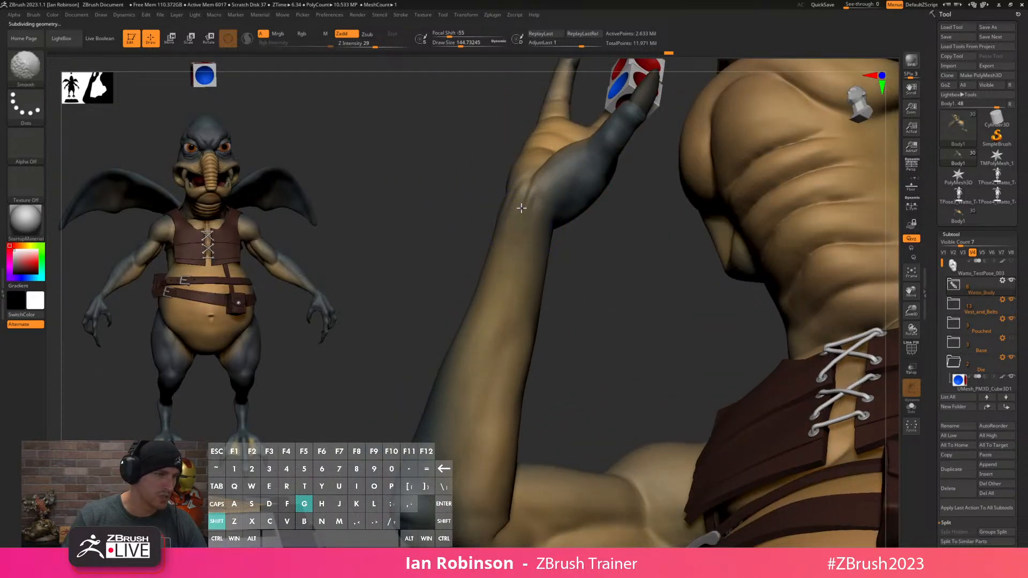
Build up the palm heel and wrist of the die-holding hand with ClayBuildup, setting the draw size to 112.
mouse_move(510, 264)
right_down()
mouse_move(638, 289)
mouse_move(696, 287)
mouse_move(696, 256)
right_up()
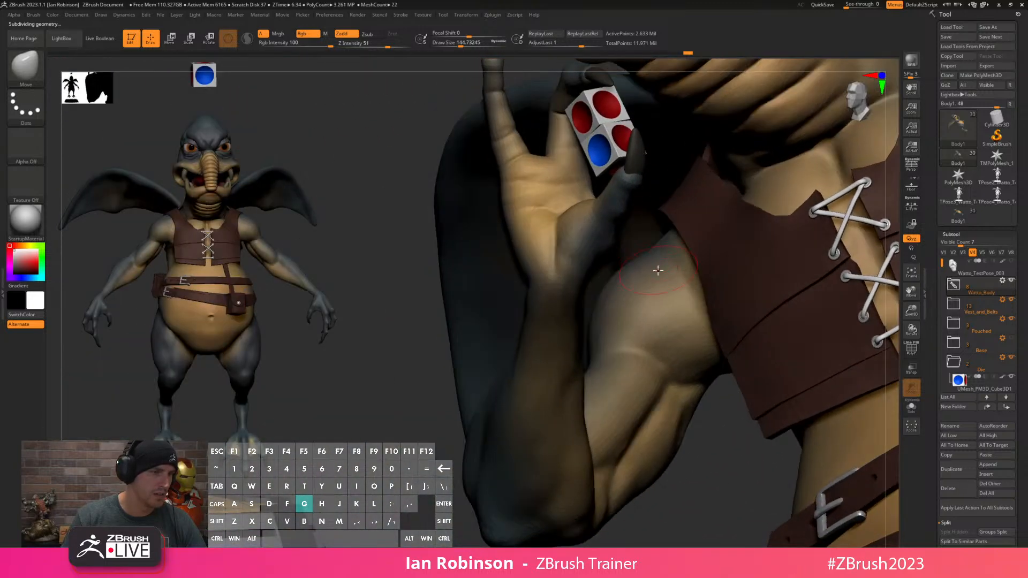
right_drag(602, 224, 590, 242)
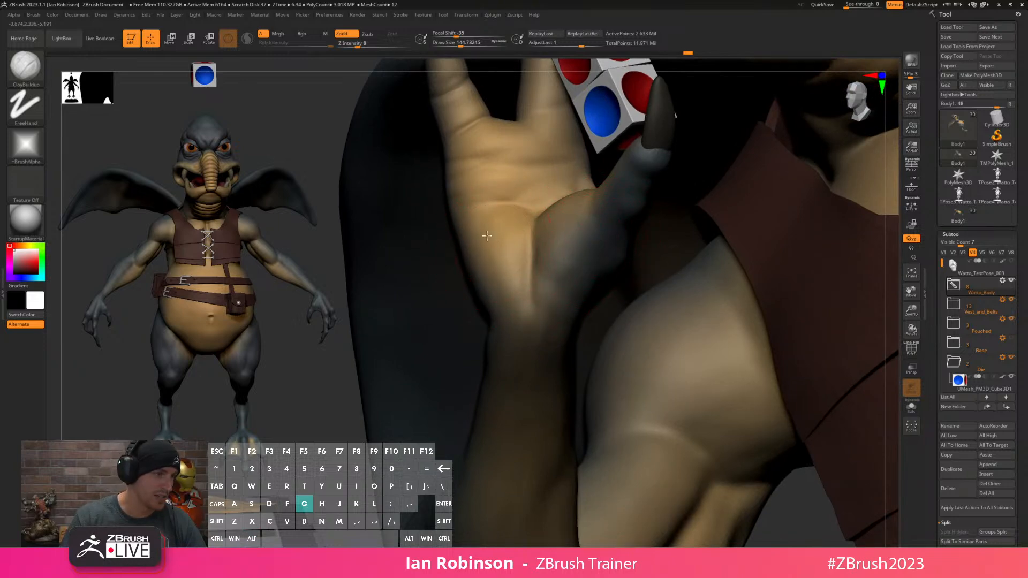
right_drag(484, 257, 637, 279)
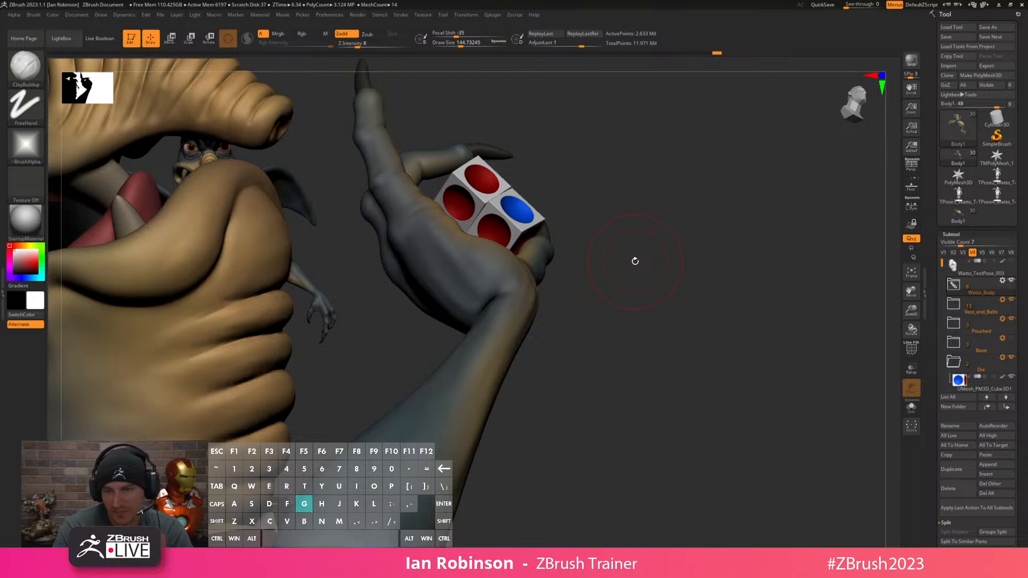
mouse_move(629, 257)
mouse_down()
mouse_move(478, 225)
mouse_move(484, 214)
mouse_move(448, 232)
mouse_move(482, 279)
mouse_up()
key(s)
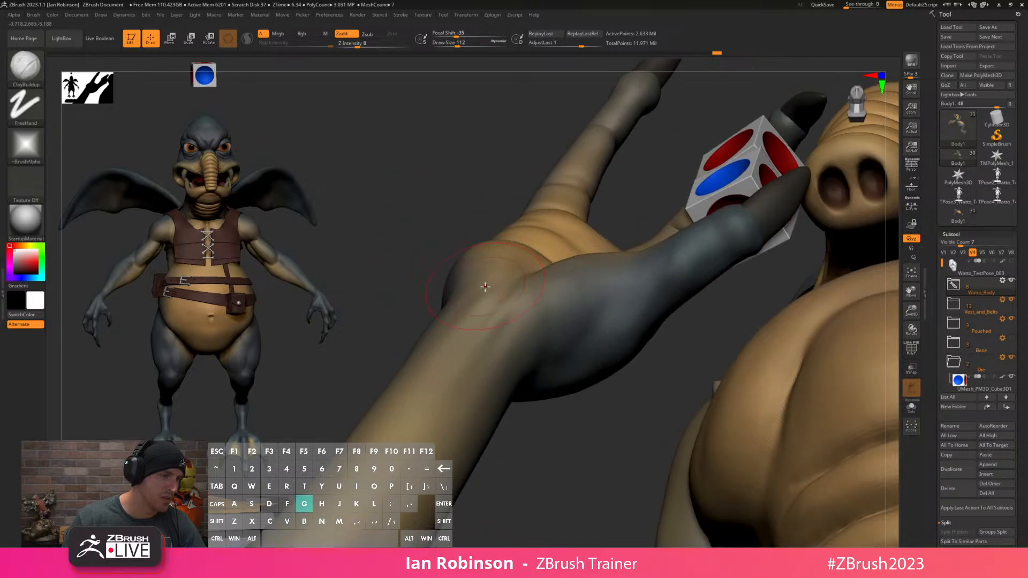
mouse_move(485, 261)
right_down()
mouse_move(450, 250)
mouse_move(487, 259)
mouse_move(600, 217)
mouse_move(581, 248)
mouse_move(505, 298)
right_up()
Smooth the wrist crease behind the die-holding hand at low subdivision and raise the body back to about 658,000 points.
key(shift)
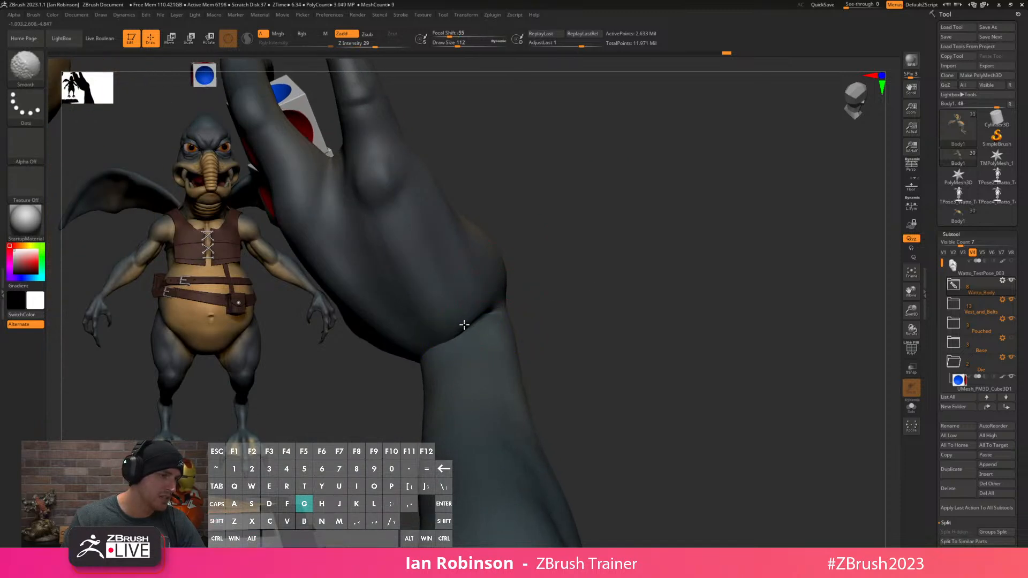
key(shift+d)
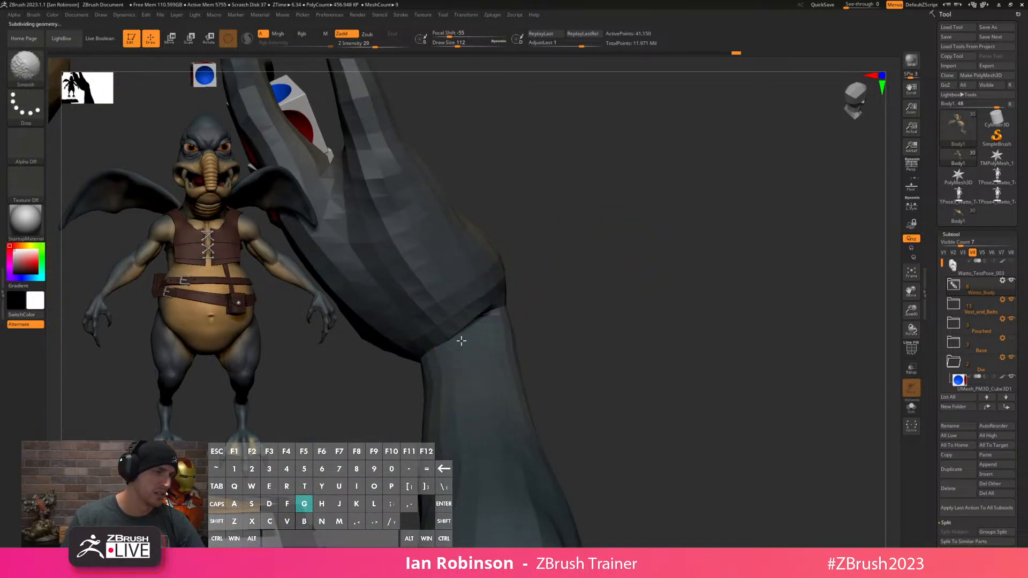
mouse_move(551, 285)
right_down()
mouse_move(599, 284)
mouse_move(567, 288)
right_up()
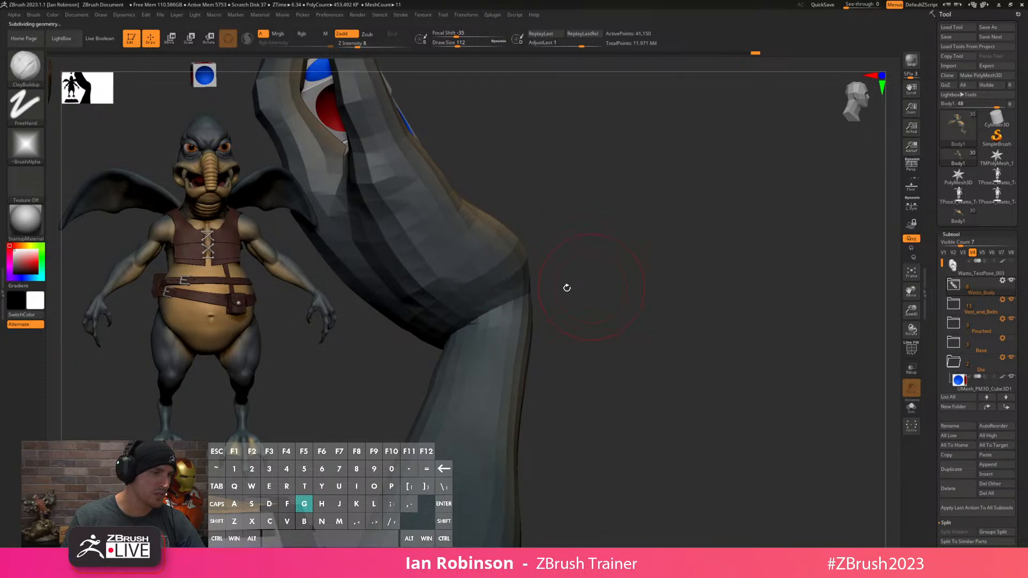
key(d)
key(d)
key(shift)
mouse_move(588, 276)
right_down()
mouse_move(567, 335)
mouse_move(482, 324)
mouse_move(590, 287)
right_up()
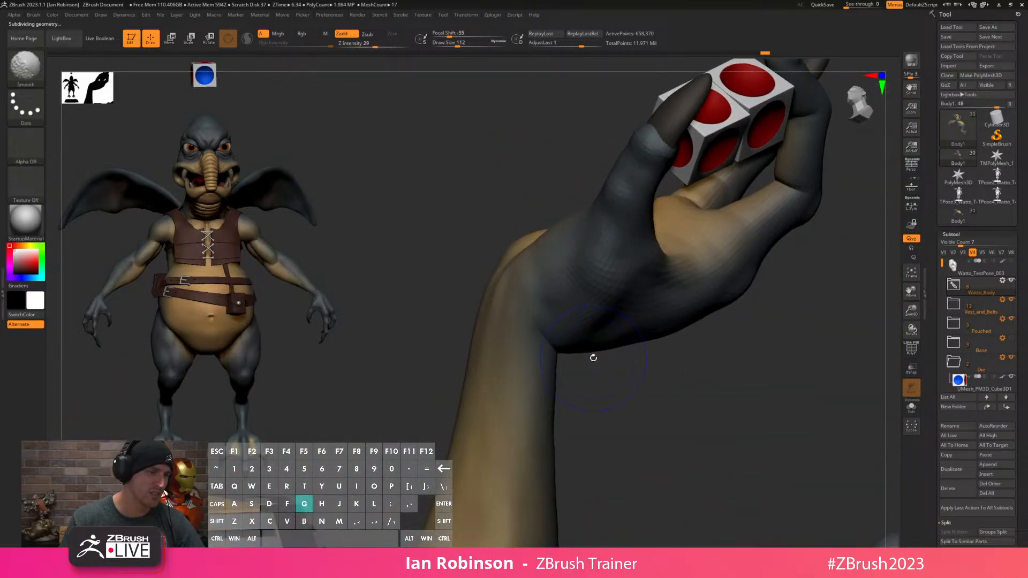
Adjust the outer edge of the die-holding hand with the Move brush at a draw size of about 136.
key(s)
drag(696, 353, 707, 356)
right_drag(669, 364, 643, 299)
right_drag(740, 352, 704, 337)
key(b)
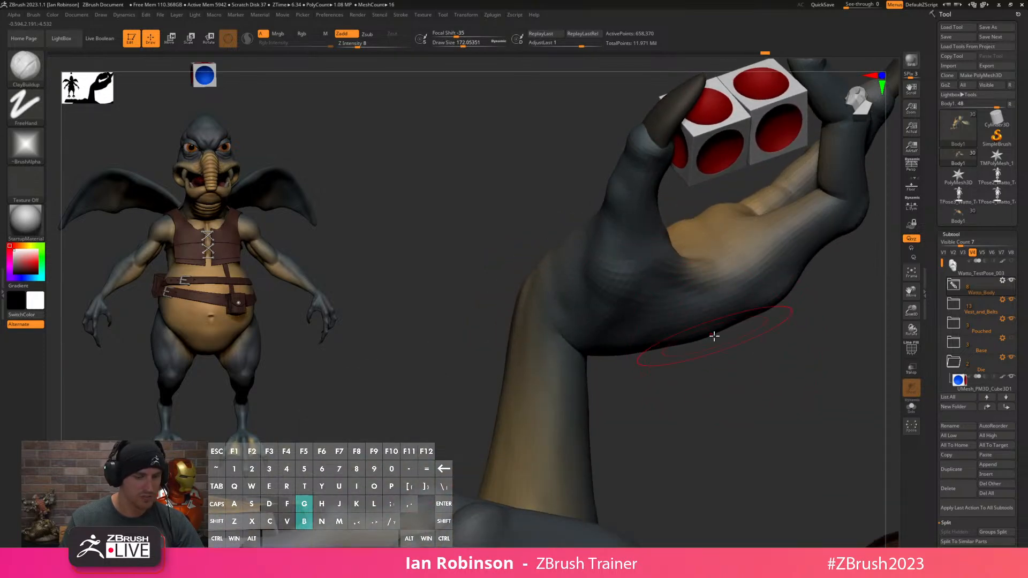
key(m)
key(v)
key(s)
drag(708, 356, 693, 356)
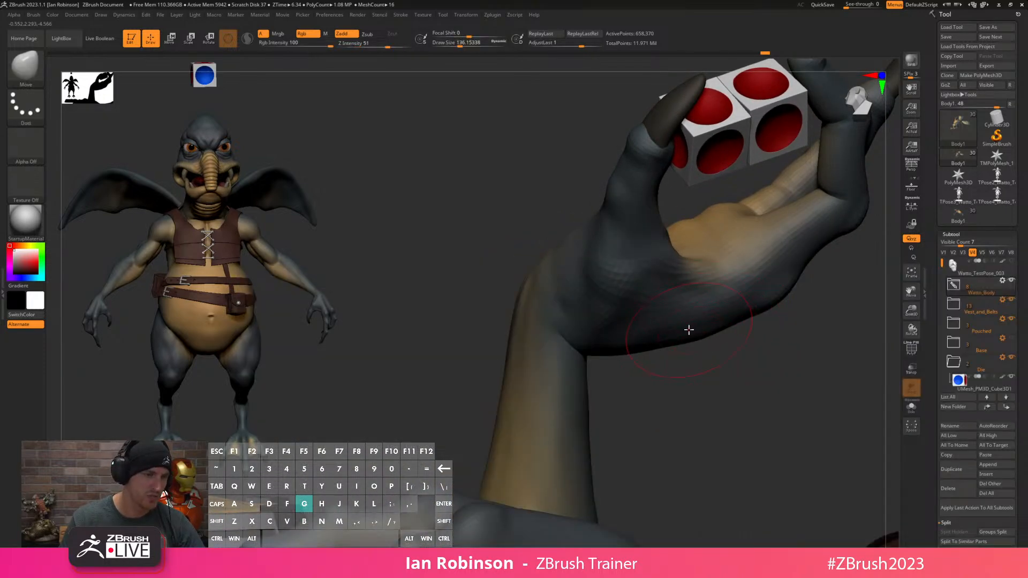
right_drag(726, 355, 629, 356)
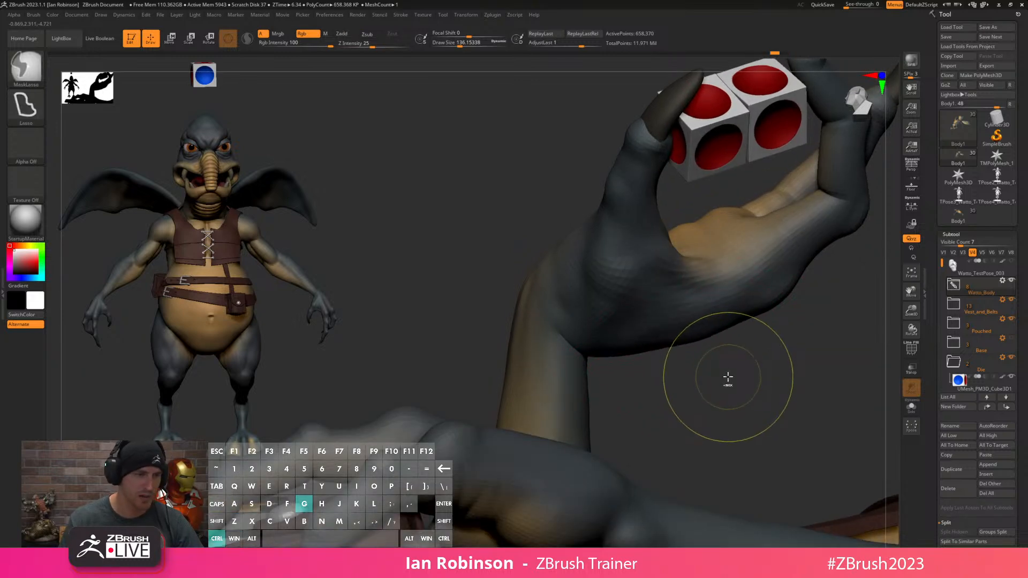
Reshape the back of the die-holding hand near the wrist with the Move Infinite Depth brush.
key(b)
key(m)
key(i)
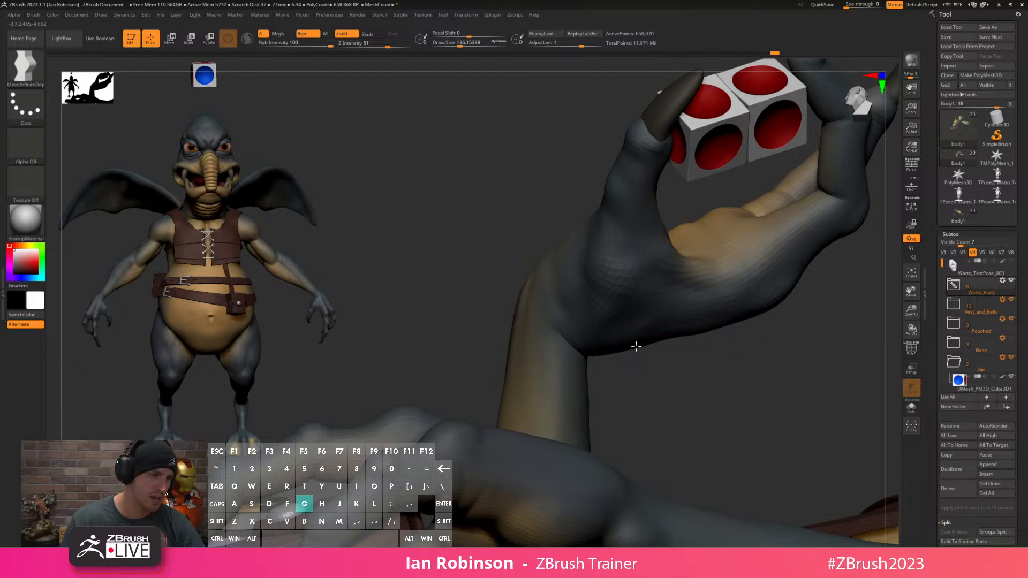
right_drag(714, 339, 706, 325)
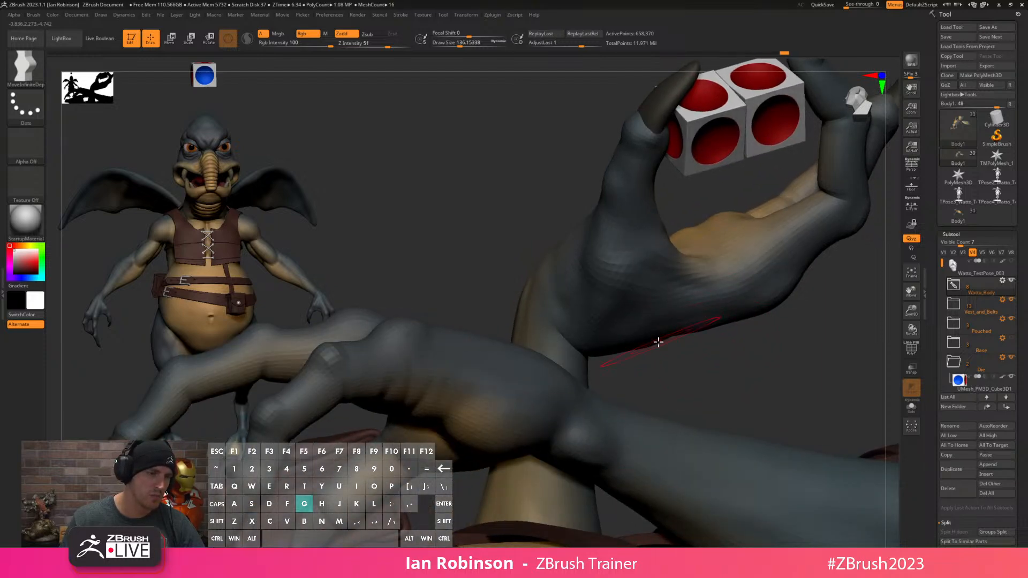
right_drag(680, 374, 729, 340)
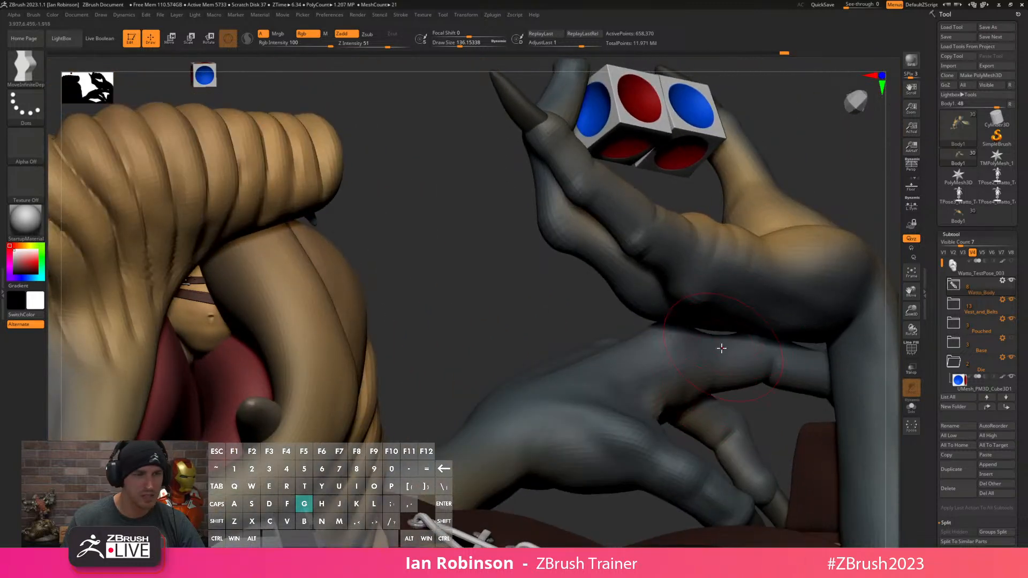
right_drag(590, 327, 727, 349)
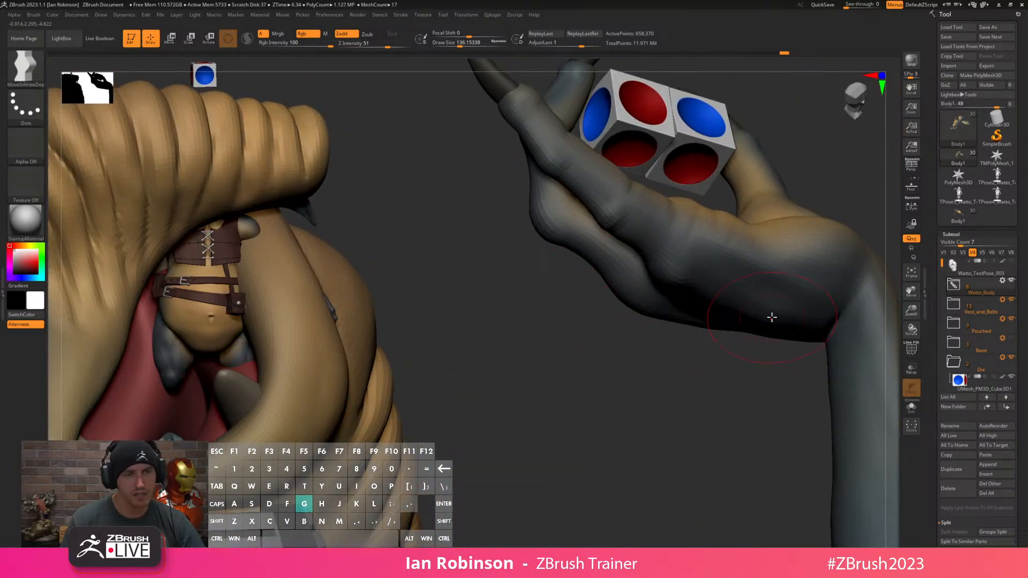
right_drag(749, 396, 709, 354)
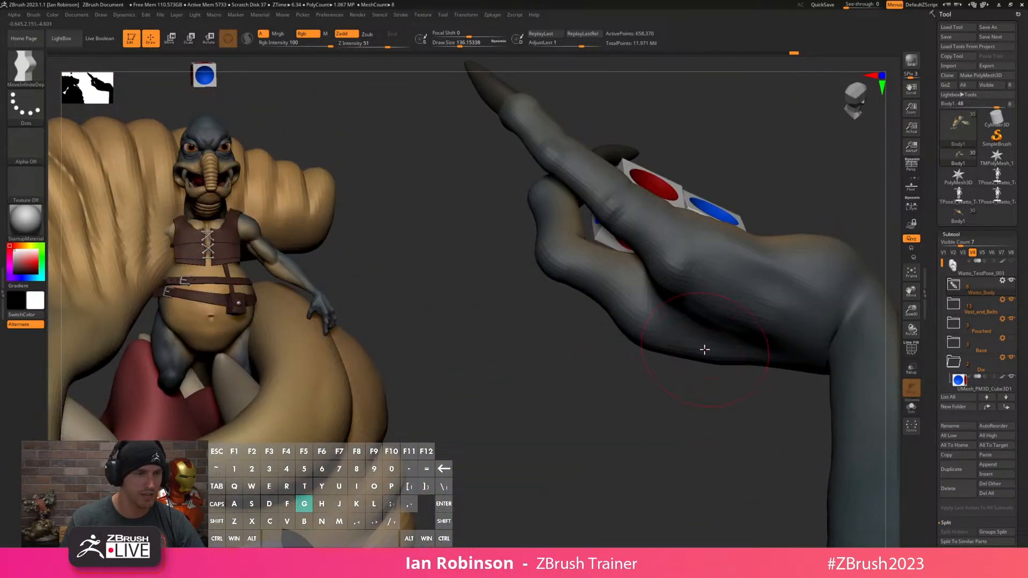
Undo the last Move Infinite Depth stroke and nudge the heel of the die-holding hand with the Move brush.
drag(716, 359, 721, 351)
key(ctrl+z)
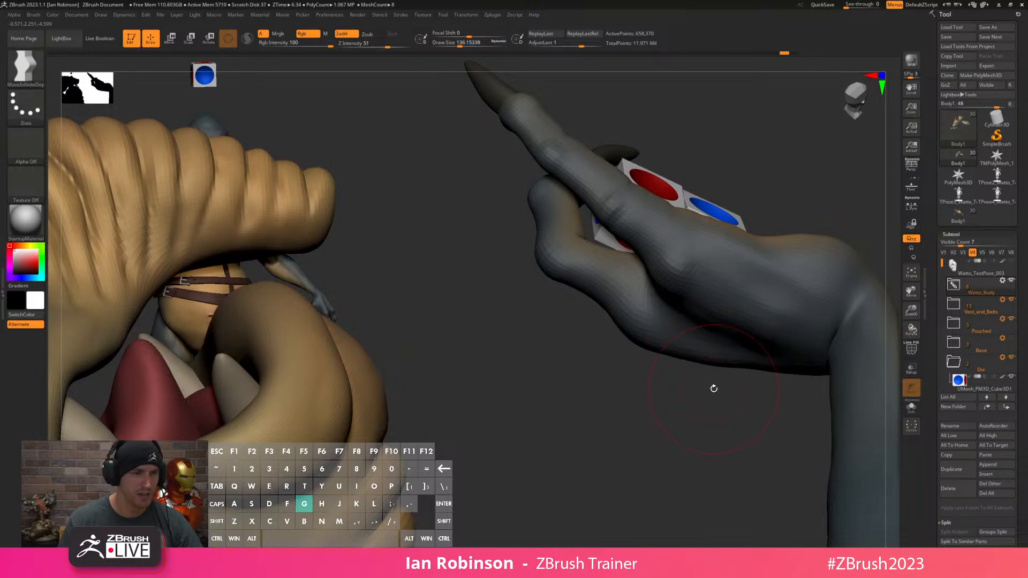
mouse_move(717, 387)
right_down()
mouse_move(723, 360)
mouse_move(713, 407)
mouse_move(718, 355)
right_up()
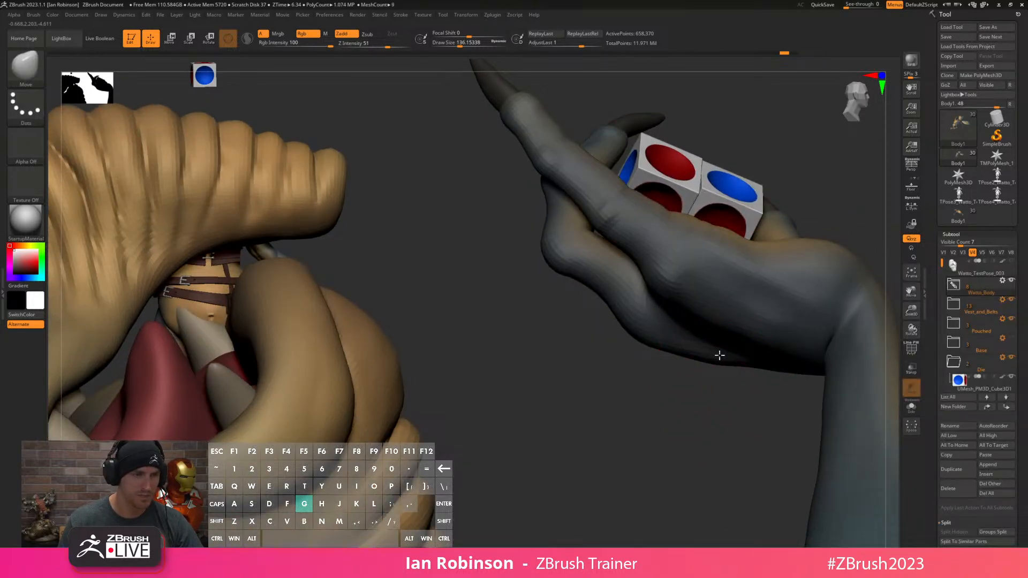
drag(805, 344, 787, 340)
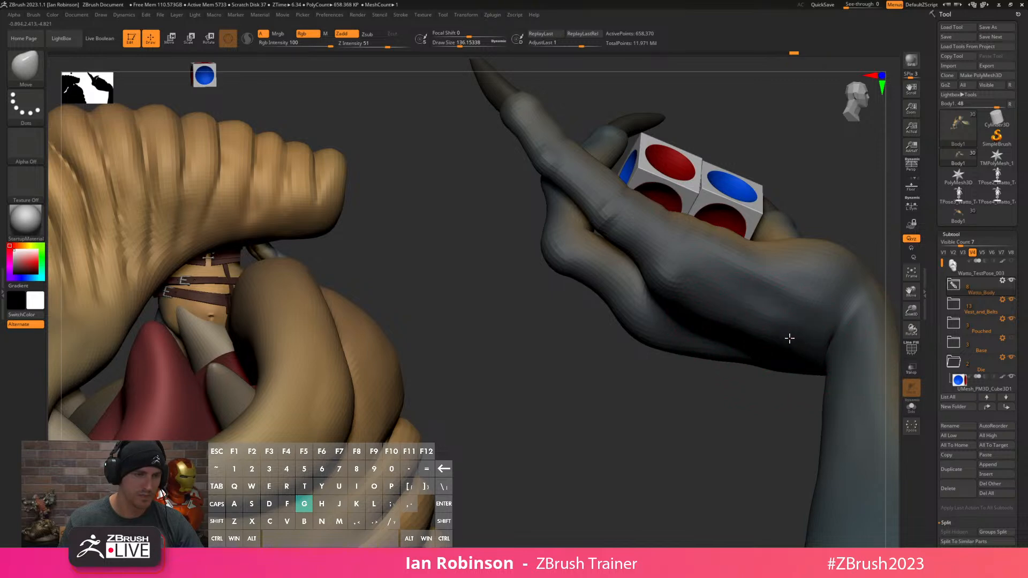
Refine the overall shape of the die-holding hand and wrist with the Move brush at a draw size of about 132.
drag(776, 387, 701, 294)
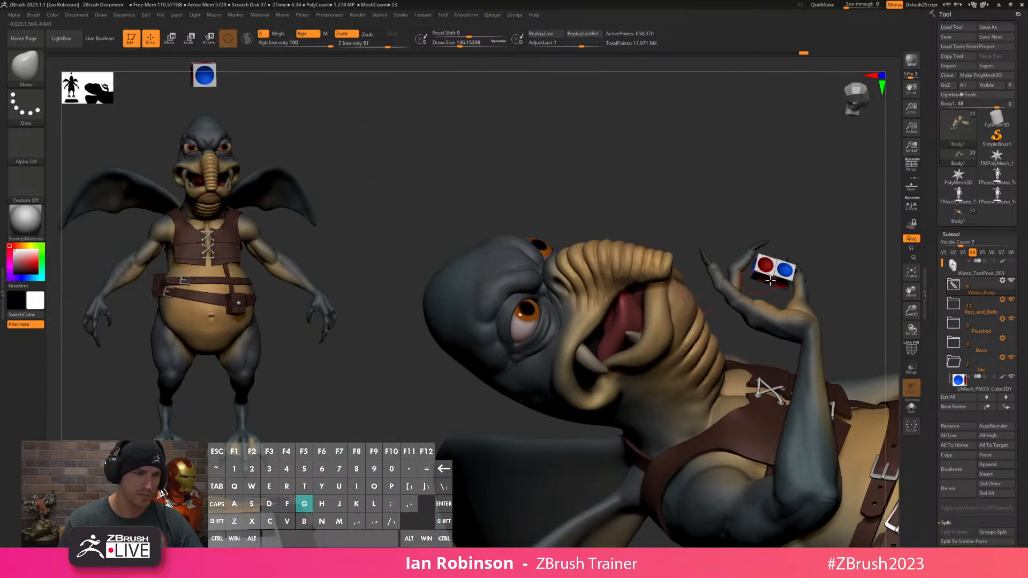
drag(843, 299, 578, 406)
mouse_move(705, 406)
mouse_down()
mouse_move(693, 318)
mouse_move(650, 340)
mouse_up()
key(s)
shift+drag(640, 431, 605, 382)
key(s)
mouse_move(573, 311)
mouse_down()
mouse_move(567, 299)
mouse_move(632, 294)
mouse_move(684, 321)
mouse_move(642, 267)
mouse_move(588, 260)
mouse_up()
right_drag(588, 260, 593, 247)
mouse_move(593, 246)
mouse_down()
mouse_move(599, 238)
mouse_move(588, 267)
mouse_up()
mouse_move(587, 268)
right_down()
mouse_move(528, 257)
mouse_move(604, 262)
mouse_move(614, 234)
mouse_move(595, 269)
mouse_move(514, 200)
mouse_move(627, 313)
right_up()
right_drag(665, 249, 686, 277)
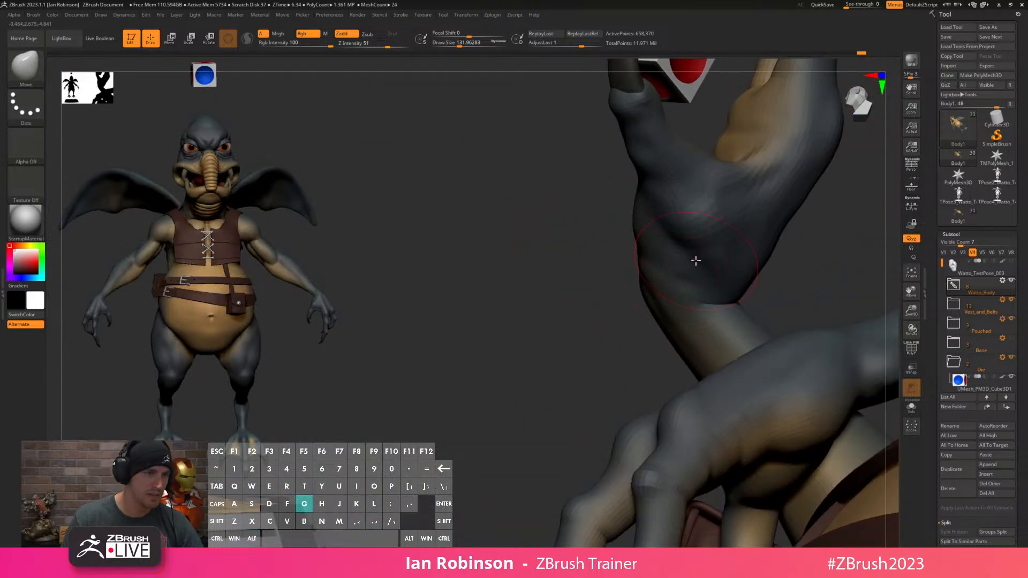
Switch to the ClayBuildup brush, solo the body and isolate the die-holding hand with part of its forearm.
key(b)
key(c)
key(b)
key(ctrl+shift+s)
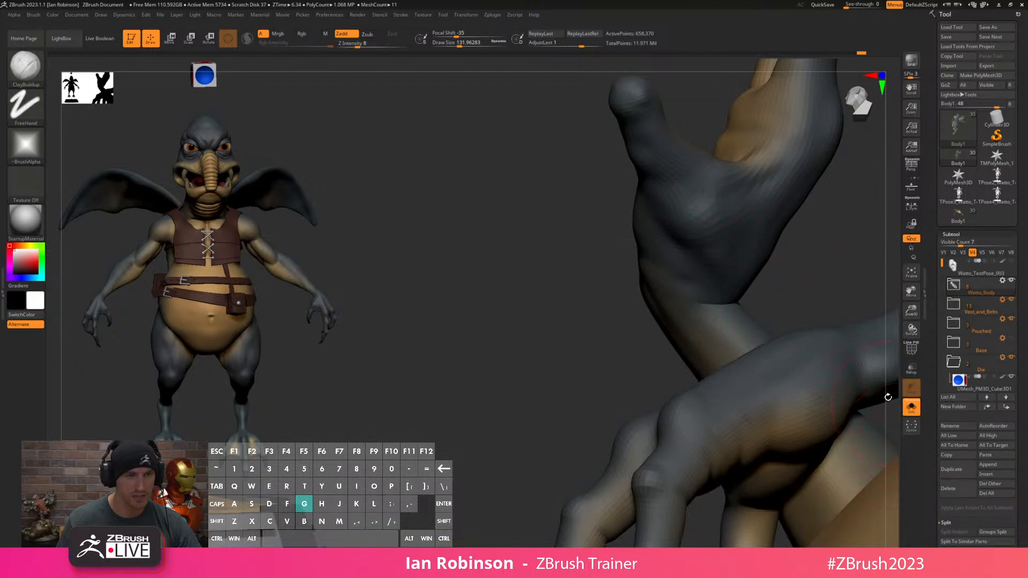
mouse_move(746, 278)
right_down()
mouse_move(781, 232)
mouse_move(571, 276)
mouse_move(590, 322)
right_up()
mouse_move(693, 344)
ctrl+shift+mouse_down()
mouse_move(748, 131)
mouse_move(822, 239)
mouse_move(670, 381)
ctrl+shift+mouse_up()
key(f)
right_drag(819, 301, 815, 354)
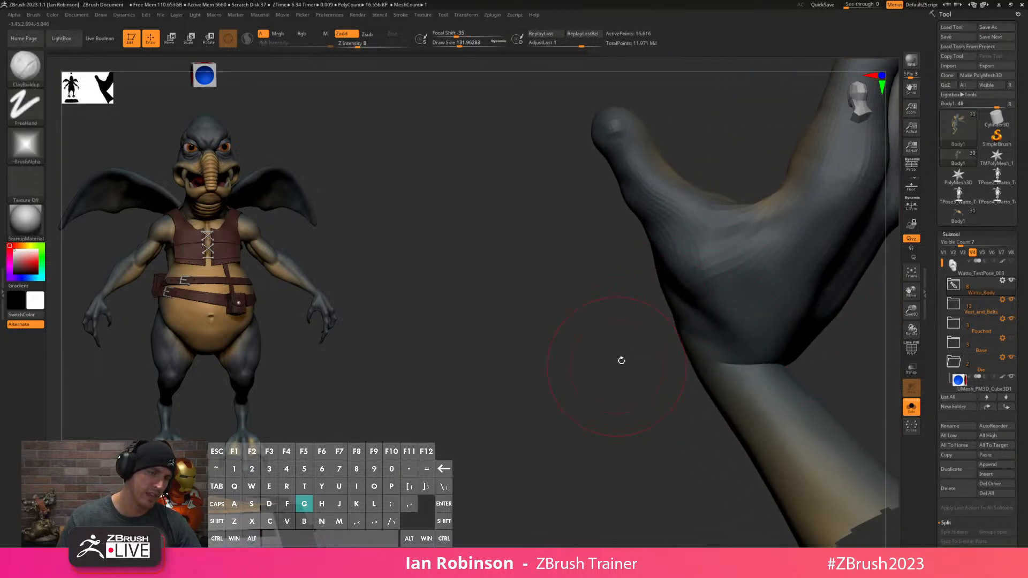
Build up and carve the thumb base of the isolated hand at a draw size of about 77, and raise its subdivision one level.
right_drag(621, 360, 666, 283)
key(s)
drag(669, 288, 664, 287)
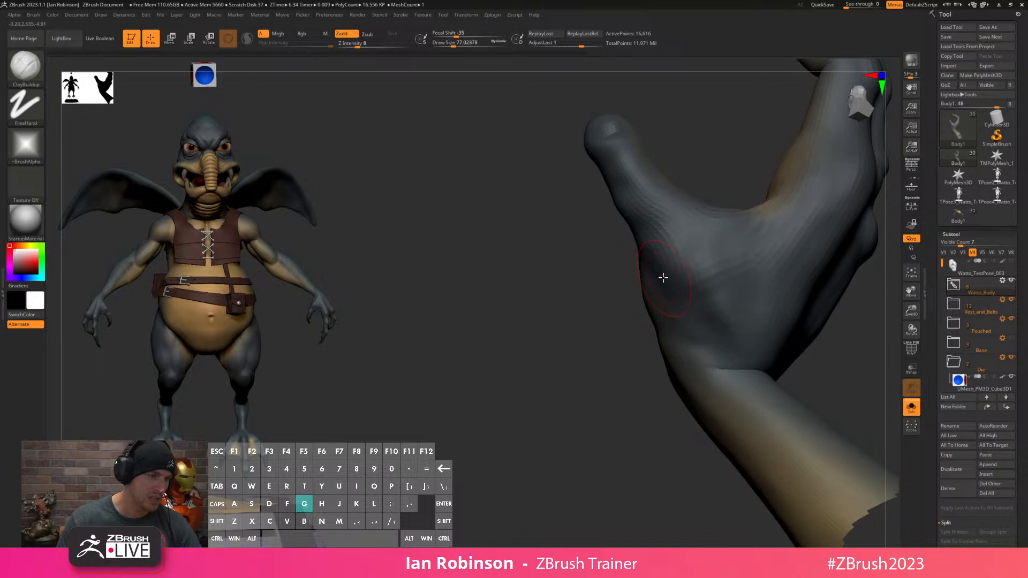
right_drag(680, 300, 705, 291)
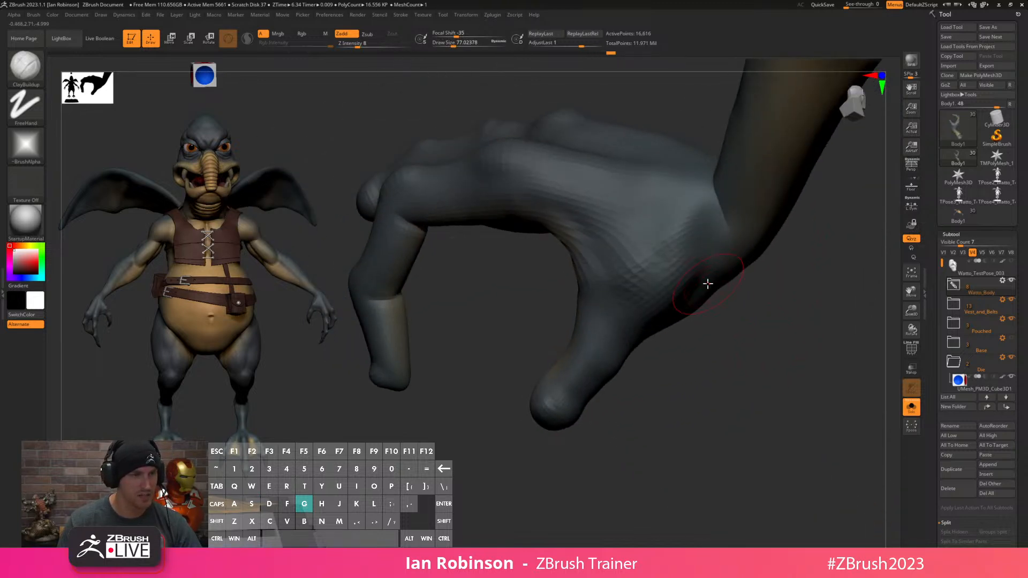
mouse_move(686, 232)
alt+mouse_down()
mouse_move(622, 246)
mouse_move(647, 250)
mouse_move(604, 263)
alt+mouse_up()
key(d)
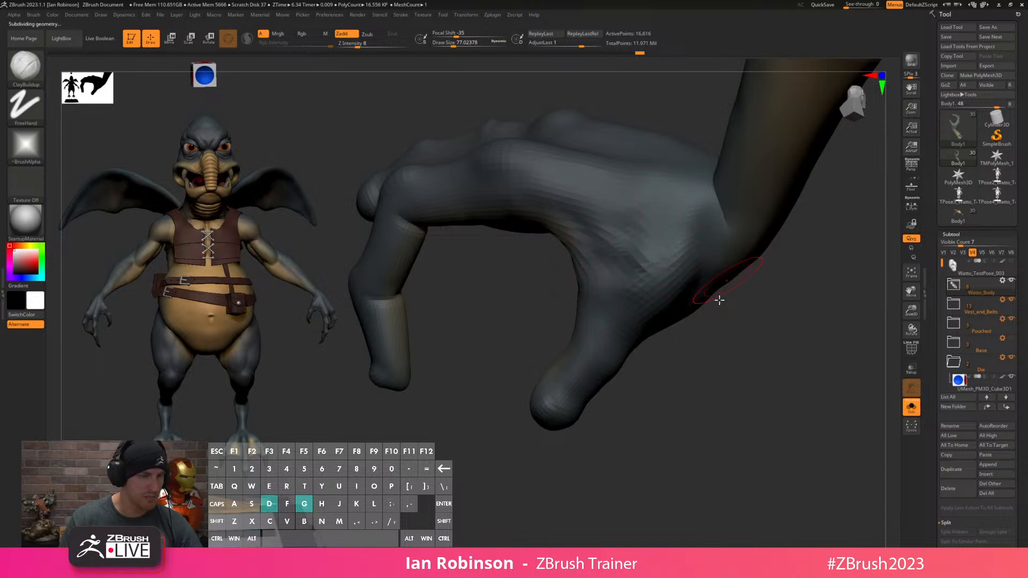
Sculpt the thumb base and back of the isolated hand with ClayBuildup at a draw size of about 140.
right_drag(730, 355, 718, 376)
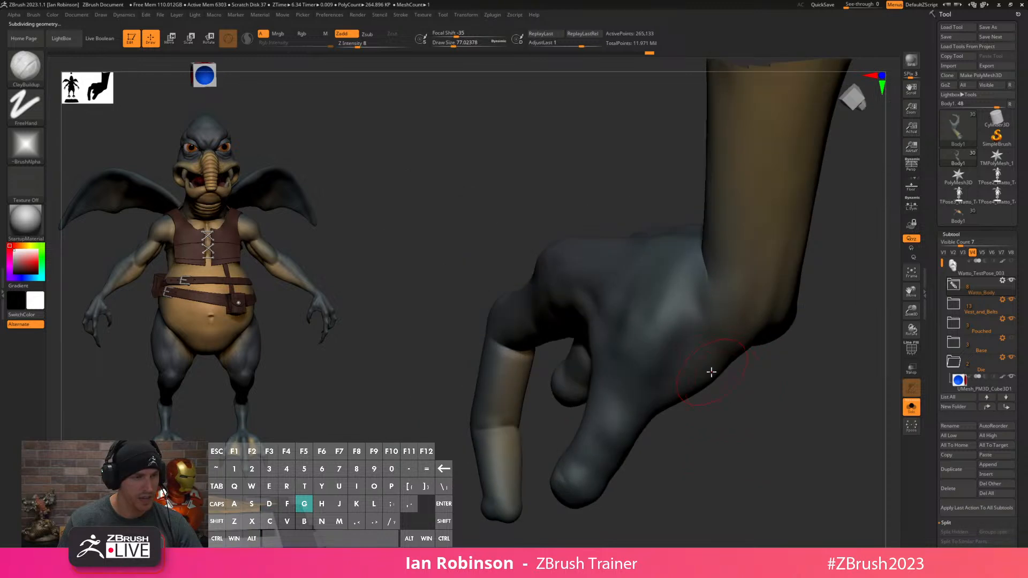
drag(692, 313, 664, 355)
mouse_move(705, 372)
right_down()
mouse_move(714, 363)
mouse_move(729, 392)
right_up()
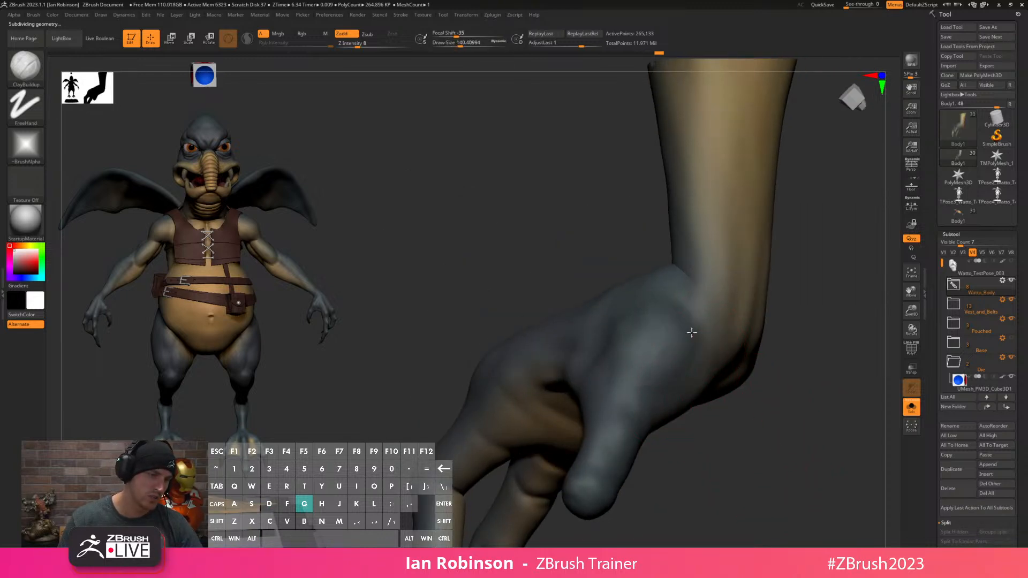
right_drag(652, 395, 762, 456)
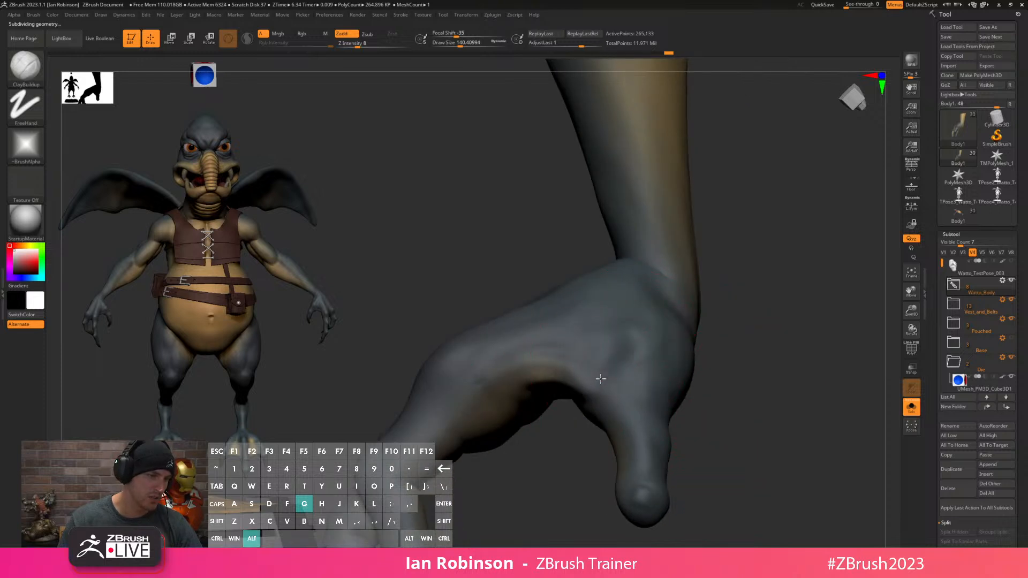
right_drag(739, 335, 615, 344)
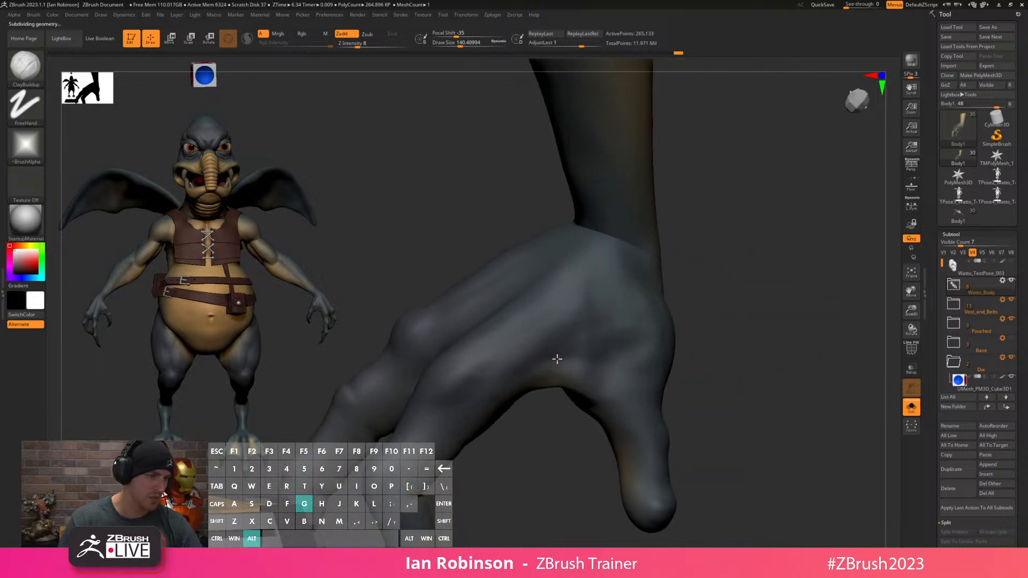
mouse_move(769, 344)
right_down()
mouse_move(764, 379)
mouse_move(764, 354)
right_up()
right_drag(761, 269, 750, 248)
Reshape the outline of the thumb base and hand with the Move brush at a draw size of about 80.
key(b)
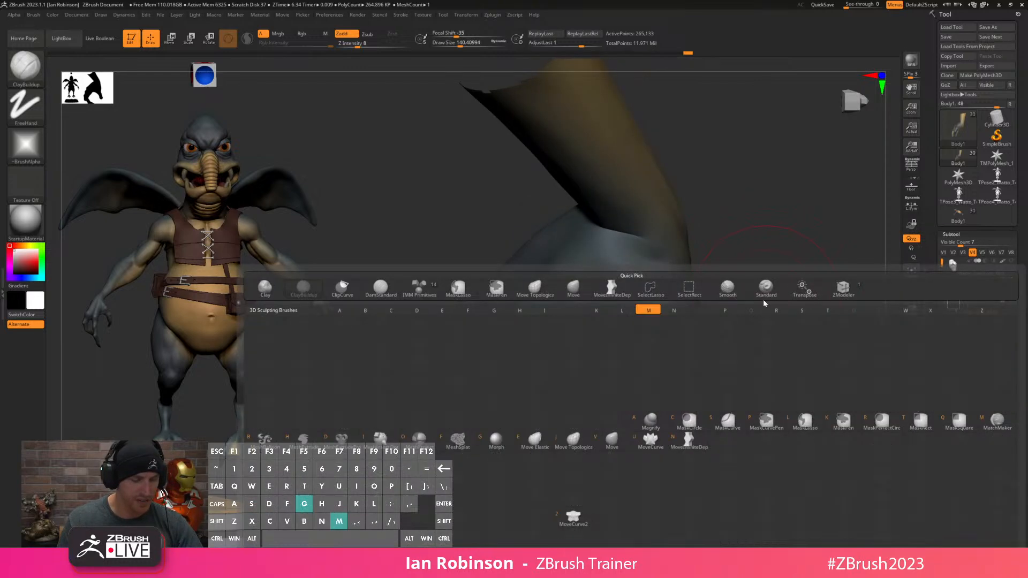
key(m)
key(v)
key(s)
drag(774, 294, 769, 294)
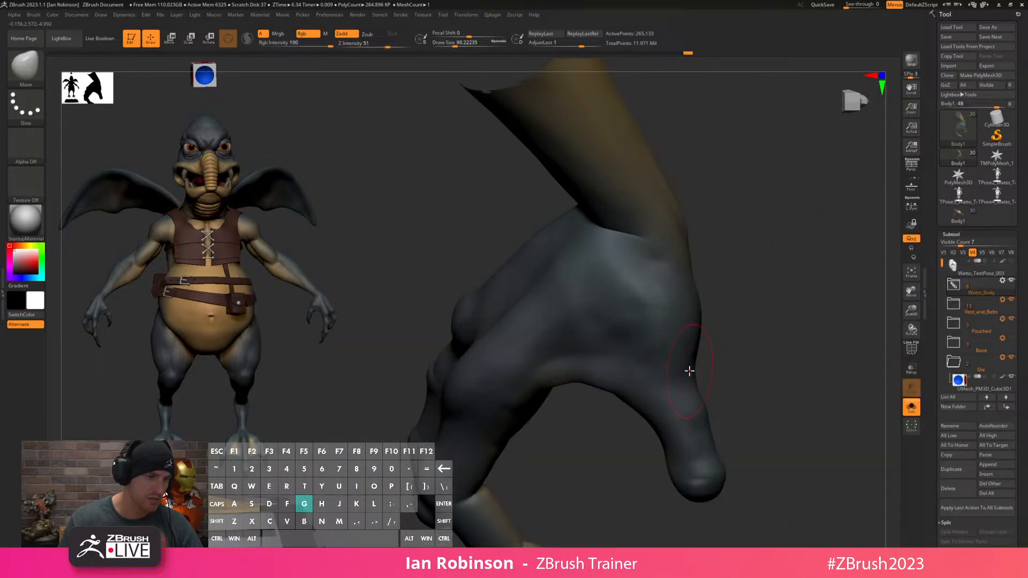
right_drag(785, 351, 668, 342)
key(s)
drag(668, 343, 685, 360)
key(s)
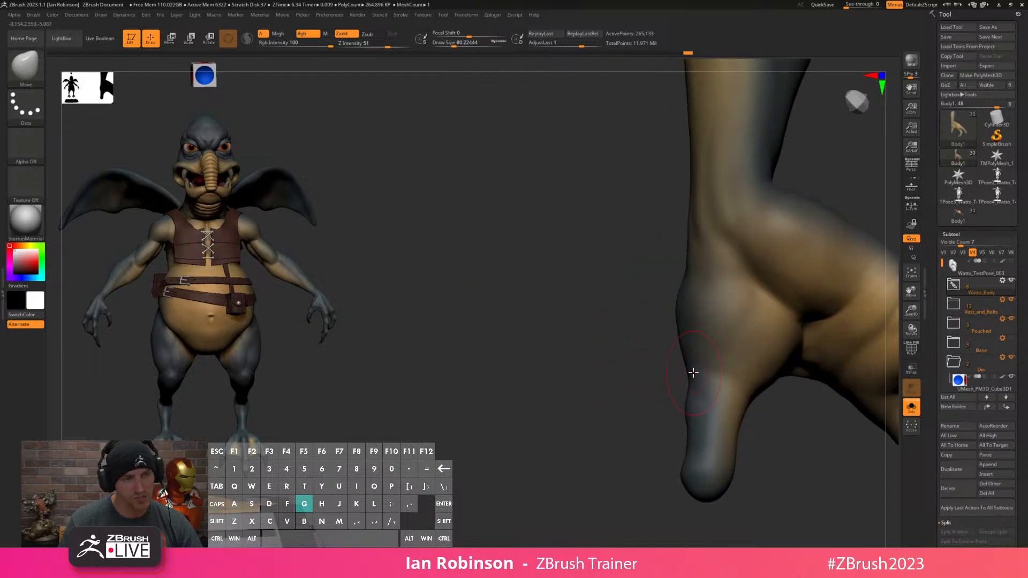
mouse_move(630, 387)
right_down()
mouse_move(699, 349)
mouse_move(722, 288)
right_up()
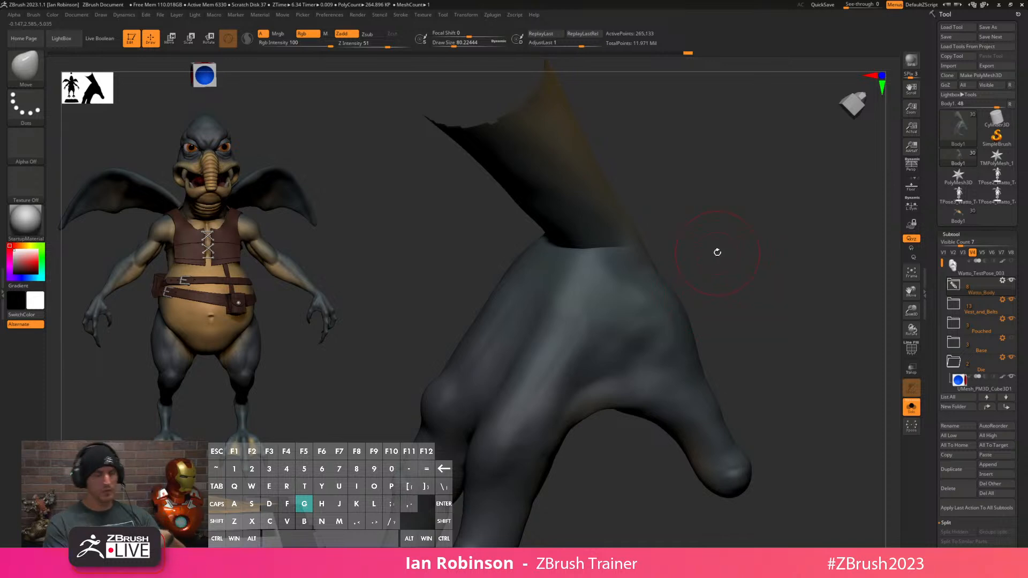
drag(754, 290, 752, 407)
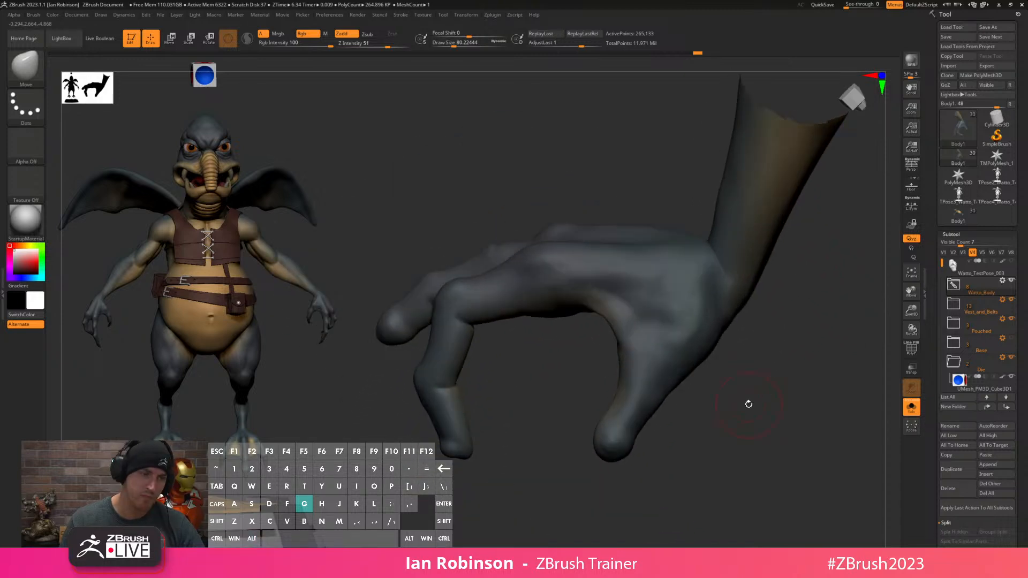
Refine the thumb base near the wrist with ClayBuildup at a draw size of about 80, undoing one stroke and carving in between.
key(b)
key(c)
key(b)
drag(750, 310, 770, 349)
key(ctrl+z)
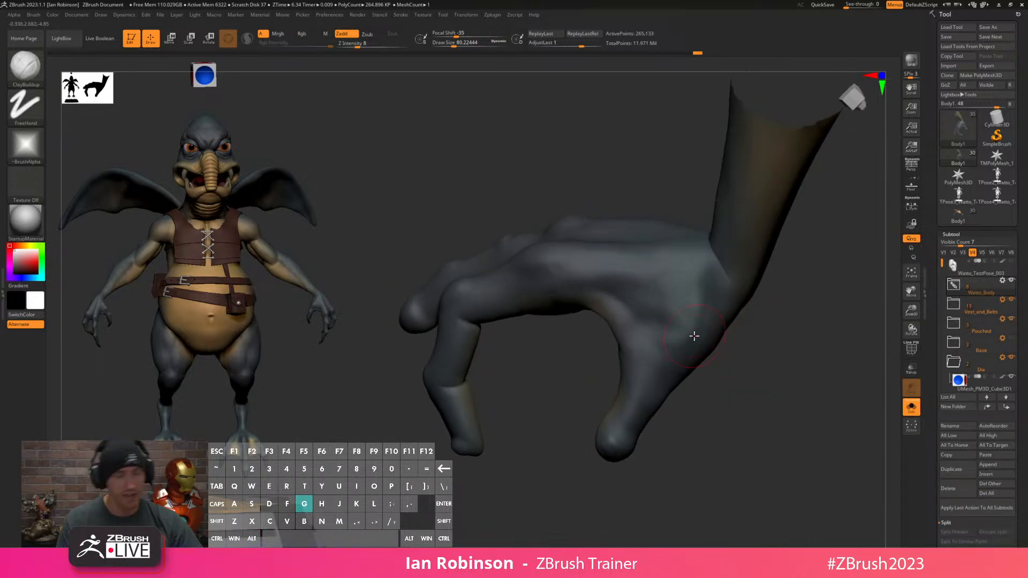
key(alt)
alt+drag(669, 310, 709, 307)
mouse_move(734, 357)
mouse_down()
mouse_move(776, 347)
mouse_move(753, 348)
mouse_move(750, 329)
mouse_move(820, 339)
mouse_move(727, 232)
mouse_move(682, 202)
mouse_move(596, 346)
mouse_move(481, 266)
mouse_up()
Unhide the rest of the body, turn solo off and set the Move brush's draw size to about 124.
key(ctrl+shift)
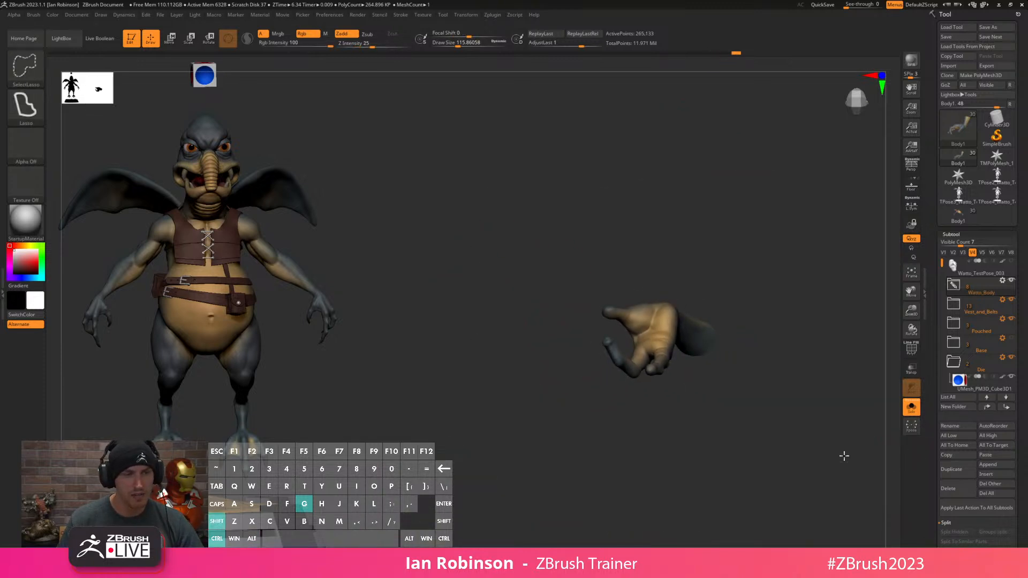
click(911, 408)
mouse_move(868, 429)
mouse_down()
mouse_move(806, 445)
mouse_move(787, 374)
mouse_move(796, 268)
mouse_move(798, 340)
mouse_move(799, 324)
mouse_move(817, 337)
mouse_move(764, 347)
mouse_move(780, 347)
mouse_up()
mouse_move(640, 369)
mouse_down()
mouse_move(643, 341)
mouse_move(654, 367)
mouse_move(688, 344)
mouse_move(689, 310)
mouse_move(684, 335)
mouse_move(712, 368)
mouse_move(671, 329)
mouse_move(670, 348)
mouse_move(679, 330)
mouse_move(718, 370)
mouse_move(708, 369)
mouse_up()
key(s)
text(s112)
key(Return)
mouse_move(438, 342)
mouse_down()
mouse_move(588, 350)
mouse_move(599, 300)
mouse_move(705, 272)
mouse_move(638, 340)
mouse_move(649, 346)
mouse_move(581, 317)
mouse_up()
key(s)
Raise the body's subdivision by two levels and check the whole figure from several angles.
key(ctrl+d)
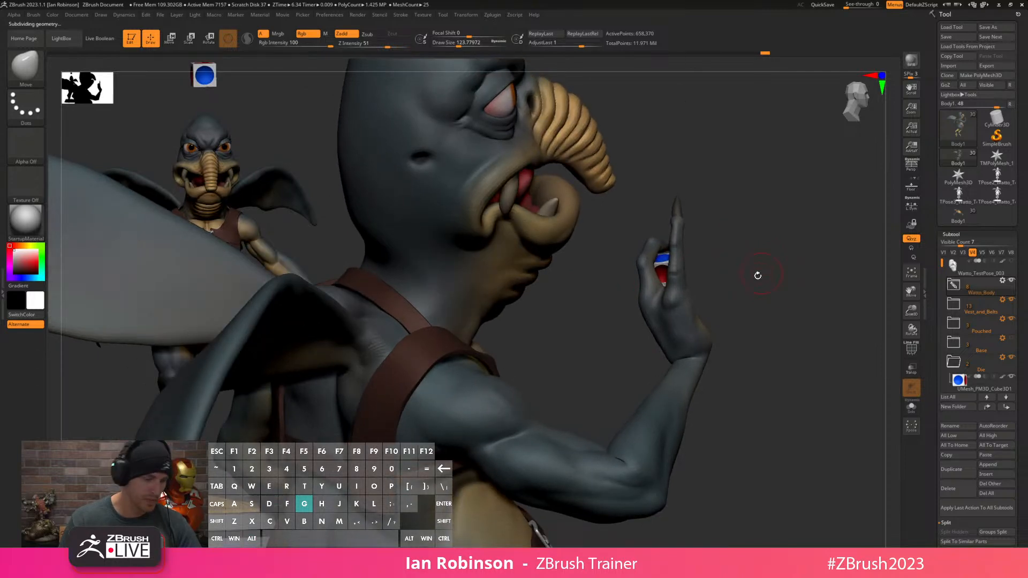
key(d)
drag(788, 318, 782, 291)
alt+drag(856, 347, 804, 341)
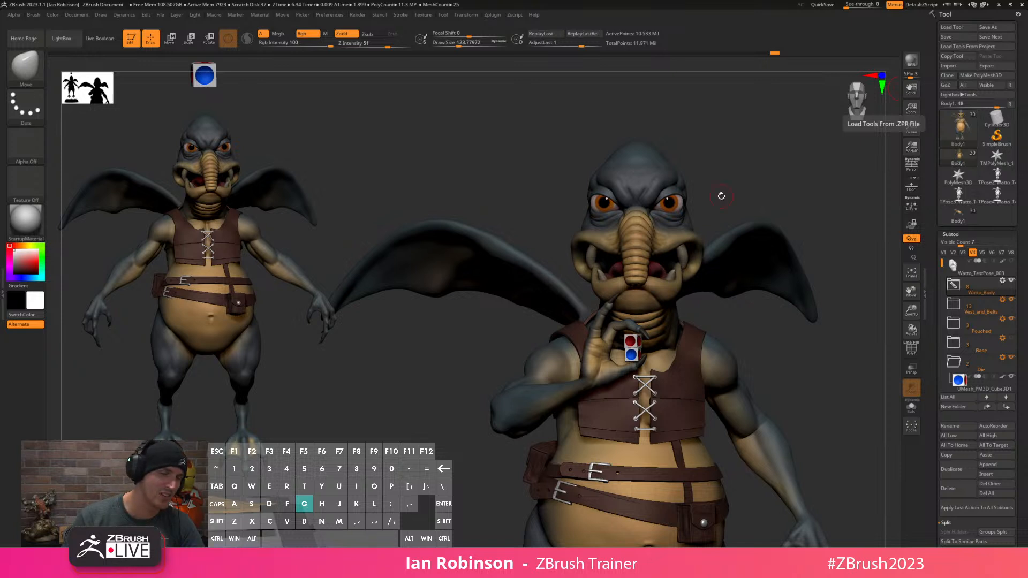
alt+drag(778, 356, 787, 381)
alt+drag(843, 280, 678, 321)
Build up the buttock and hip below the belts with the ClayBuildup brush at a draw size of about 311.
key(b)
key(c)
key(b)
click(912, 407)
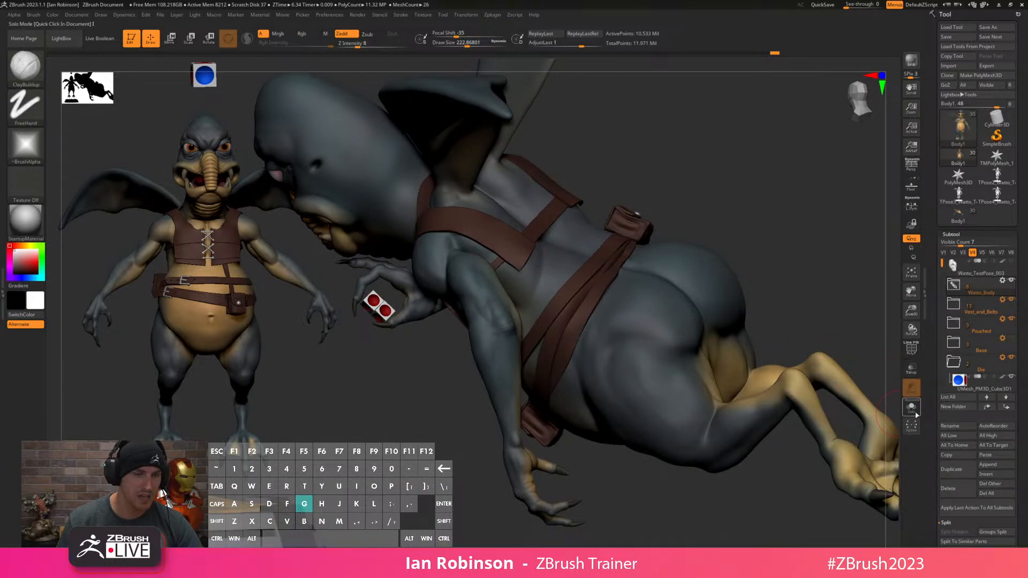
click(912, 407)
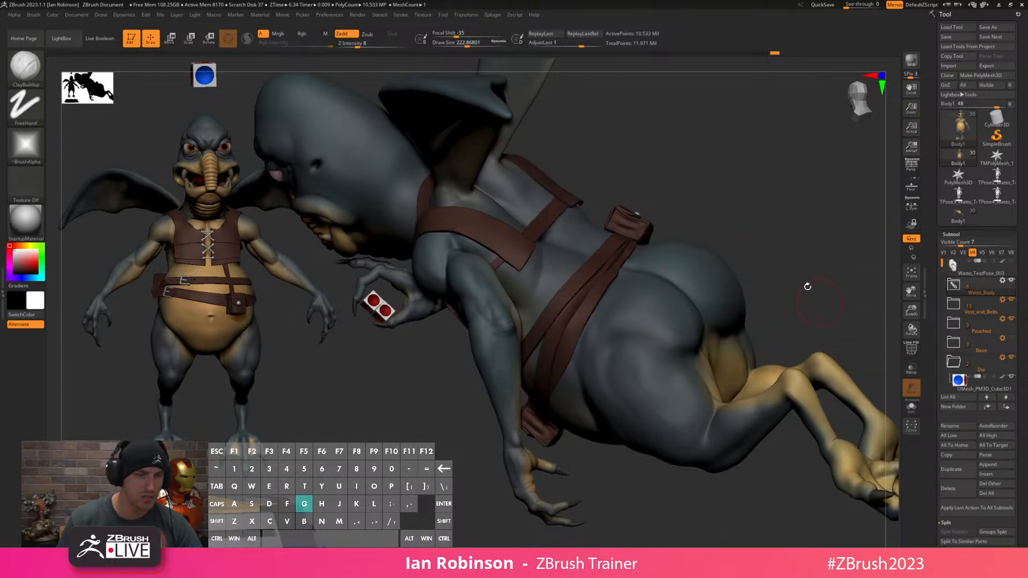
alt+drag(835, 320, 805, 242)
key(s)
drag(659, 310, 668, 311)
drag(792, 228, 660, 364)
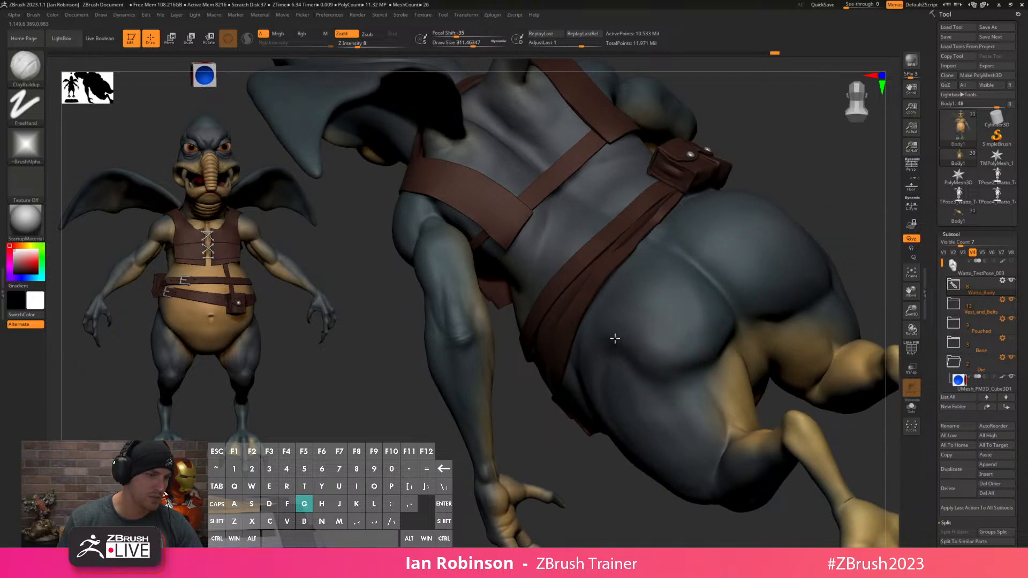
drag(597, 348, 777, 276)
Carve and smooth the hip, the opposite buttock and the lower back with ClayBuildup.
key(alt)
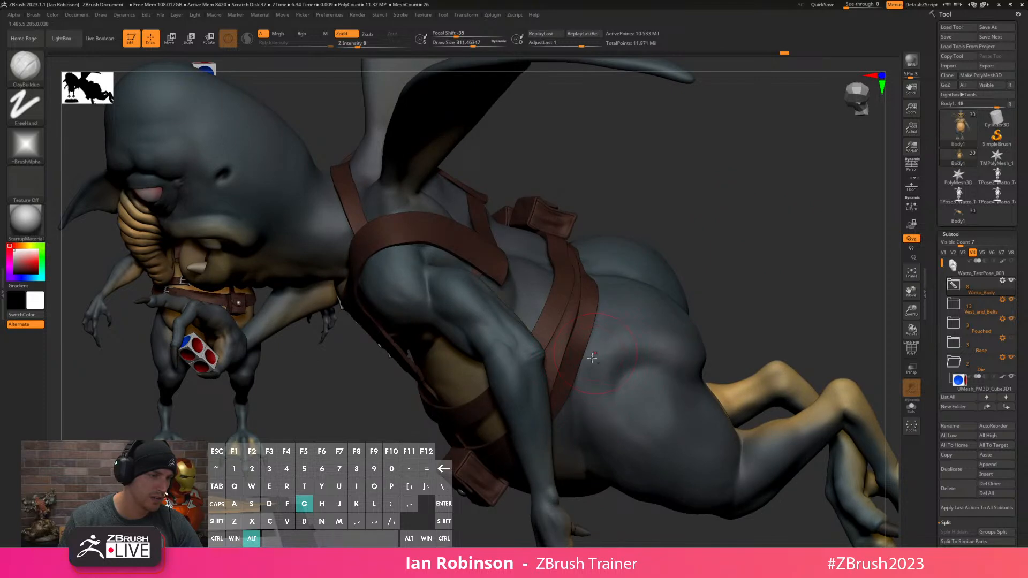
key(shift)
mouse_move(707, 328)
mouse_down()
mouse_move(627, 429)
mouse_move(668, 395)
mouse_up()
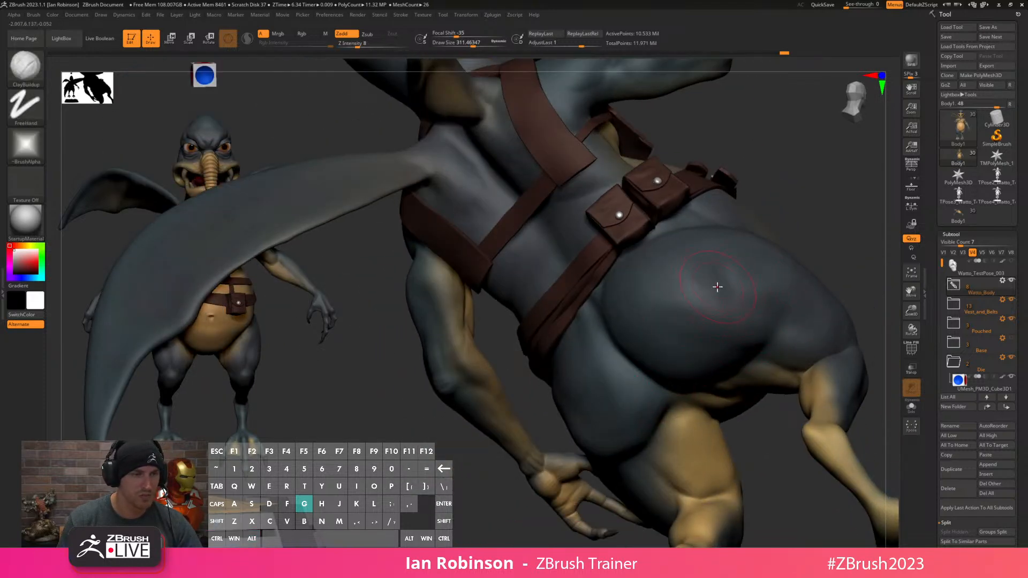
mouse_move(659, 241)
mouse_down()
mouse_move(541, 349)
mouse_move(541, 393)
mouse_up()
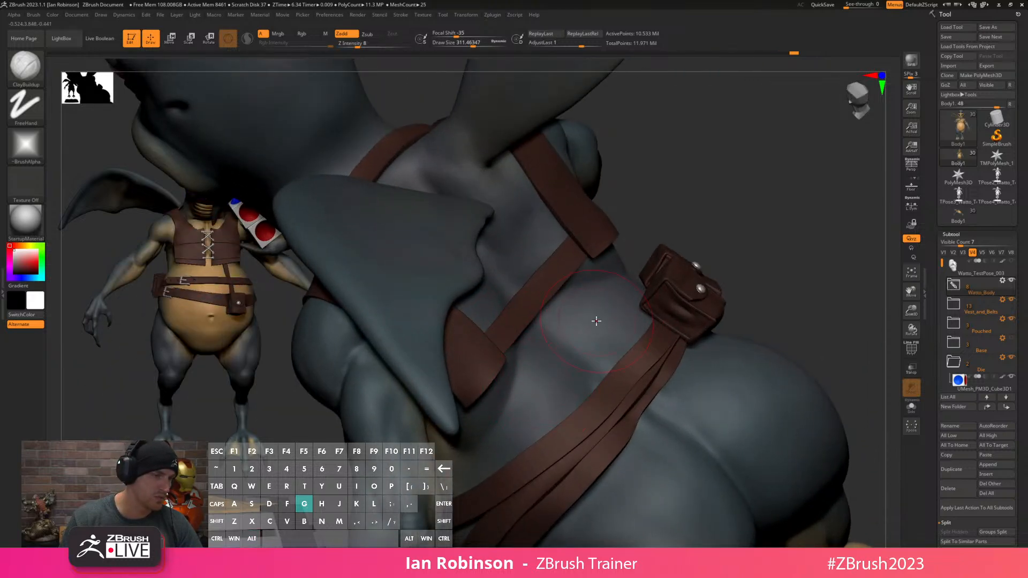
mouse_move(691, 249)
mouse_down()
mouse_move(757, 245)
mouse_move(636, 294)
mouse_up()
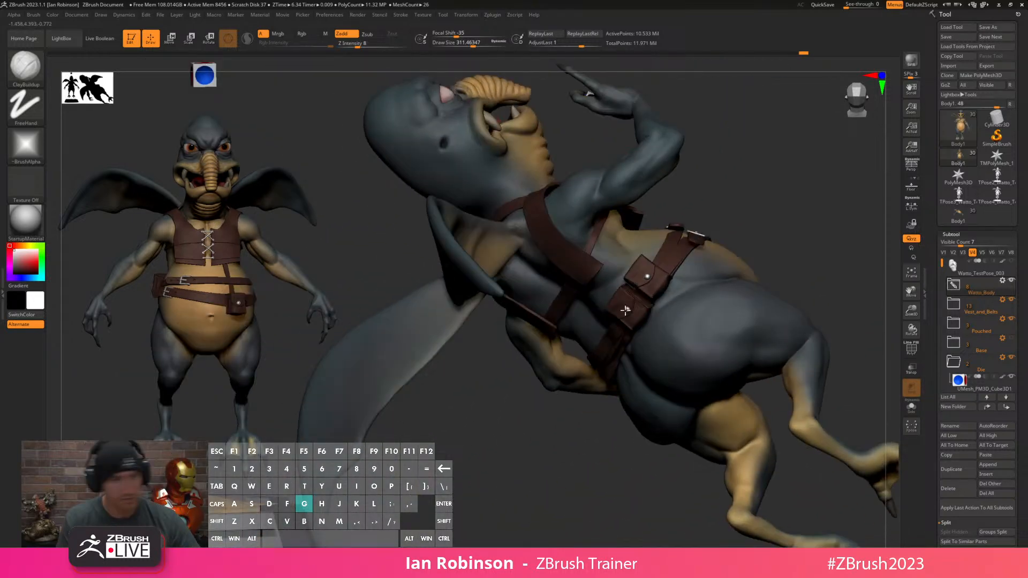
Solo the body and carve the armpit crease under the bent arm with ClayBuildup at a draw size of about 187.
right_drag(626, 310, 557, 402)
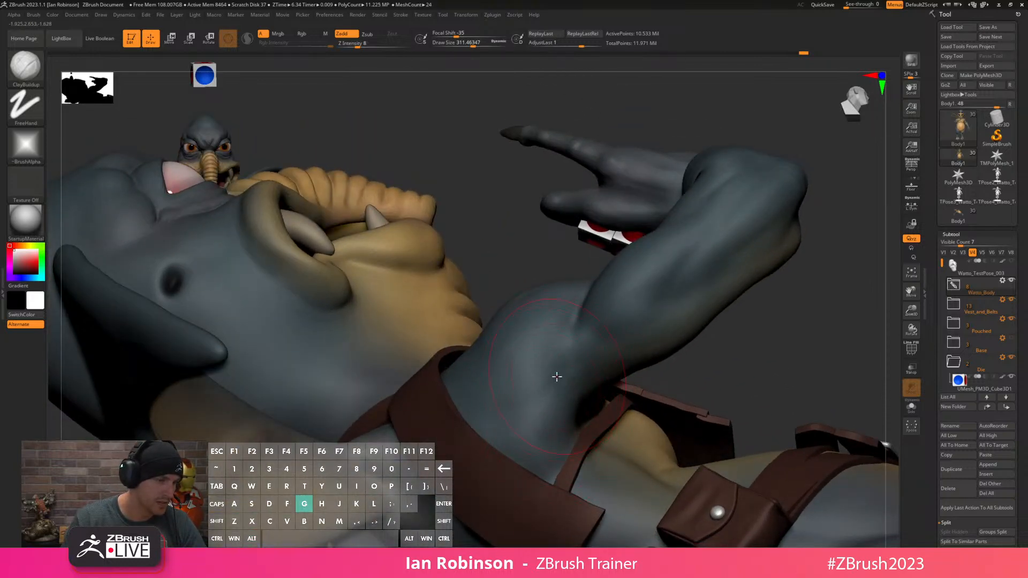
key(s)
key(s)
drag(566, 370, 558, 369)
alt+right_drag(557, 367, 539, 264)
mouse_move(631, 344)
alt+right_down()
mouse_move(697, 259)
mouse_move(742, 232)
mouse_move(707, 309)
alt+right_up()
mouse_move(503, 364)
right_down()
mouse_move(560, 340)
mouse_move(555, 349)
mouse_move(539, 309)
mouse_move(547, 344)
right_up()
click(912, 407)
right_drag(792, 358, 771, 365)
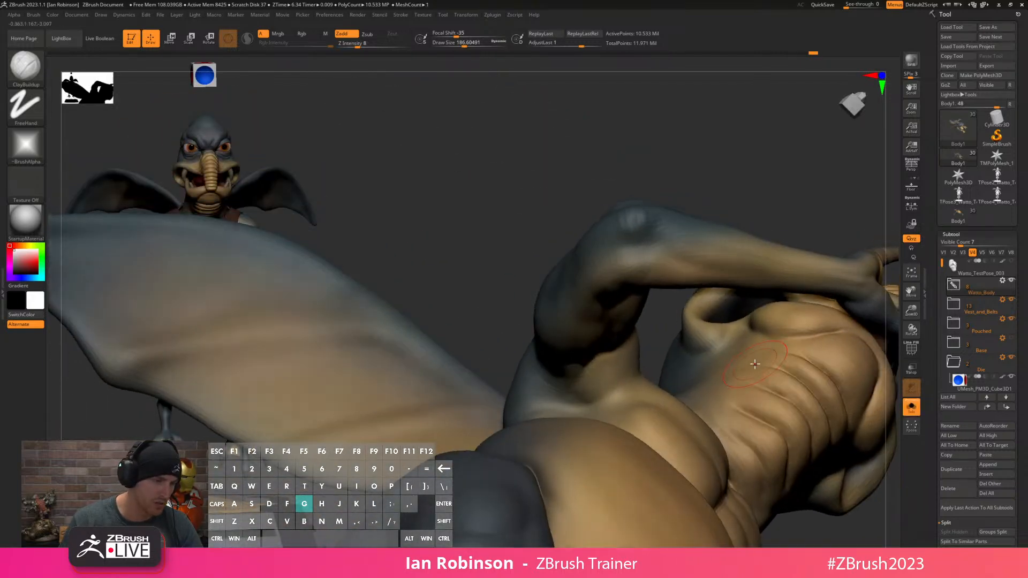
alt+drag(582, 391, 584, 383)
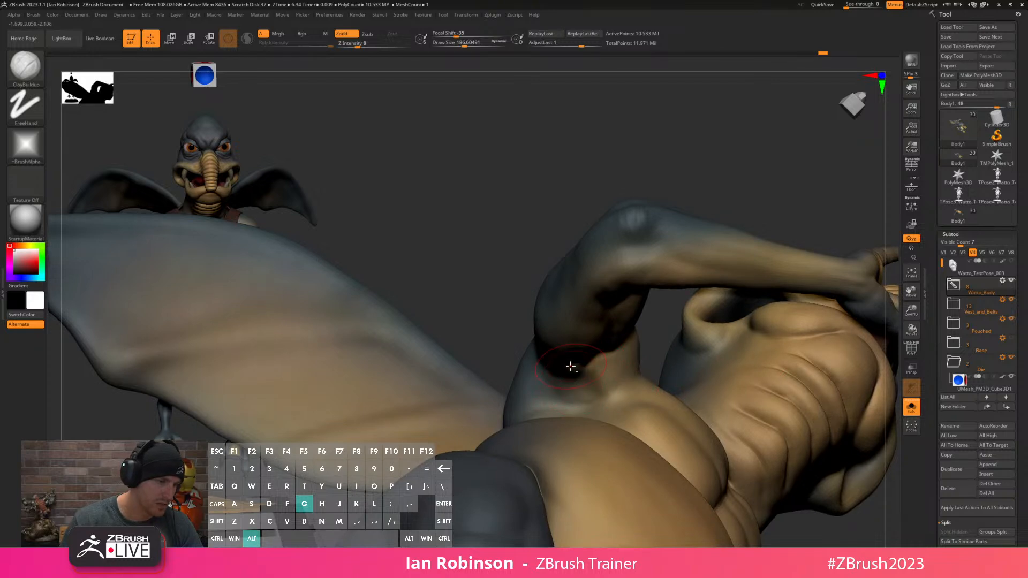
mouse_move(602, 393)
right_down()
mouse_move(585, 375)
mouse_move(624, 377)
mouse_move(570, 413)
right_up()
mouse_move(558, 398)
mouse_down()
mouse_move(553, 385)
mouse_move(566, 407)
mouse_up()
Build up and blend the form between the bent arm's armpit and the back at a draw size of about 239.
key(s)
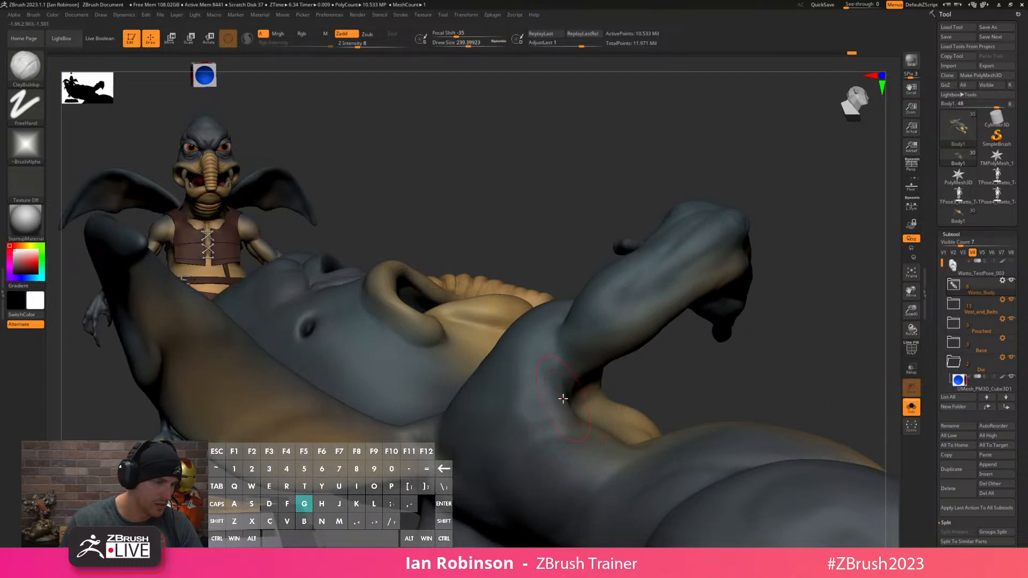
drag(565, 374, 566, 384)
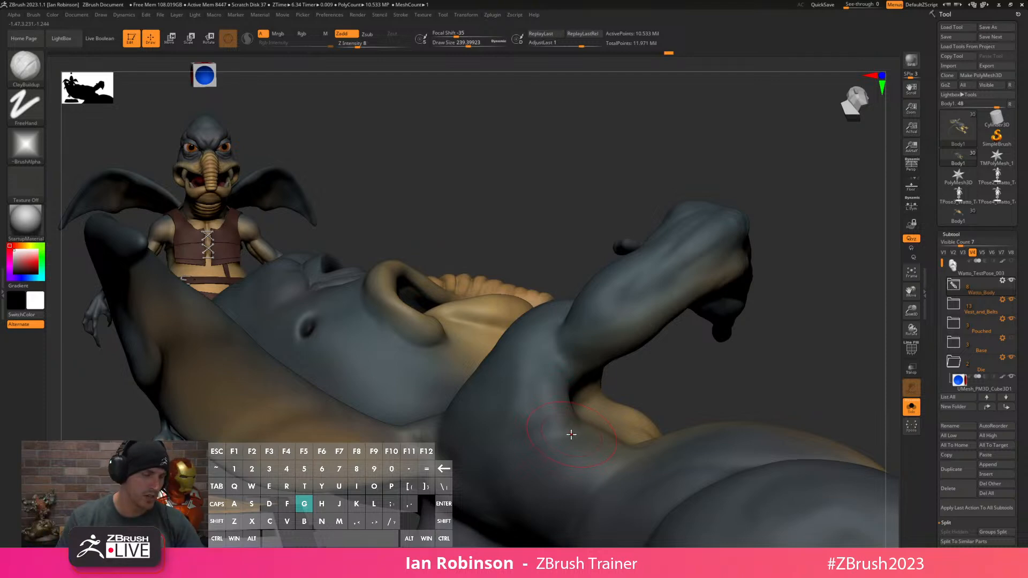
mouse_move(756, 343)
mouse_down()
mouse_move(691, 351)
mouse_move(680, 390)
mouse_move(737, 394)
mouse_move(595, 441)
mouse_up()
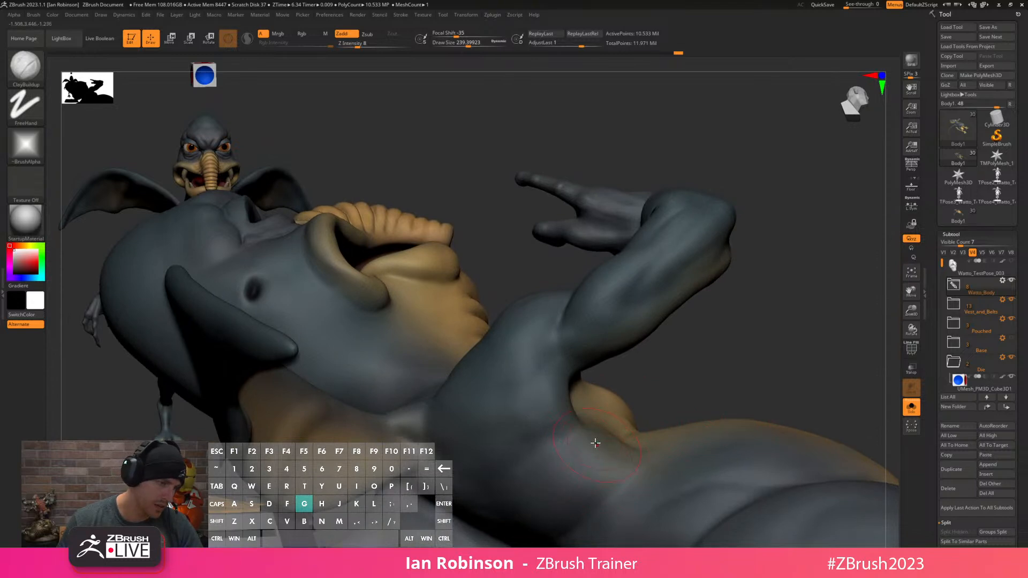
alt+drag(684, 386, 671, 343)
mouse_move(670, 378)
mouse_down()
mouse_move(661, 355)
mouse_move(636, 454)
mouse_up()
right_drag(668, 358, 622, 330)
Smooth the bent arm's shoulder area, bring the other subtools back into view and check the whole figure.
mouse_move(687, 324)
alt+right_down()
mouse_move(667, 366)
mouse_move(624, 358)
alt+right_up()
mouse_move(592, 320)
shift+mouse_down()
mouse_move(593, 284)
mouse_move(606, 266)
shift+mouse_up()
mouse_move(669, 349)
alt+right_down()
mouse_move(659, 340)
mouse_move(665, 374)
mouse_move(692, 384)
mouse_move(647, 339)
mouse_move(632, 390)
alt+right_up()
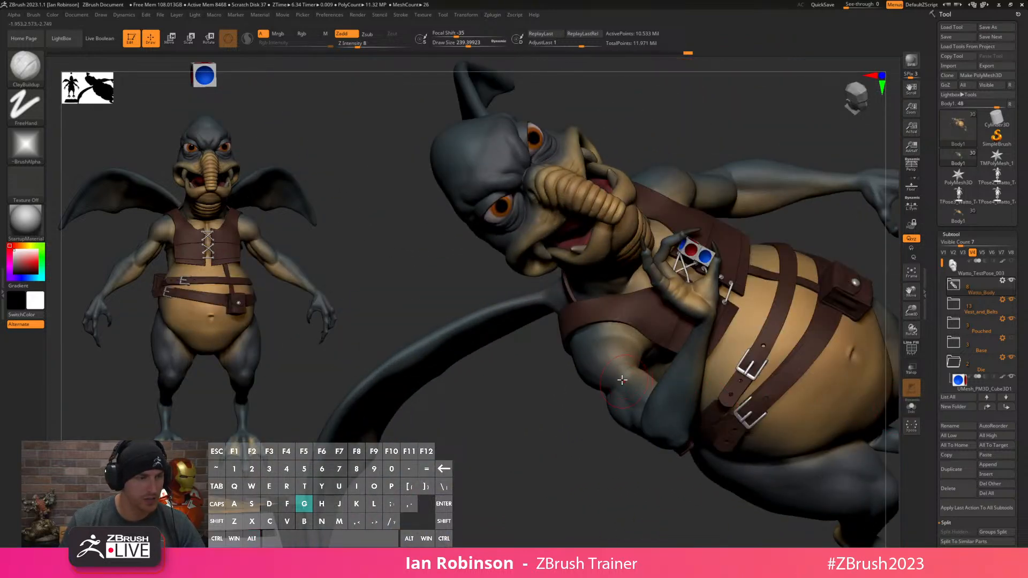
right_drag(594, 440, 648, 281)
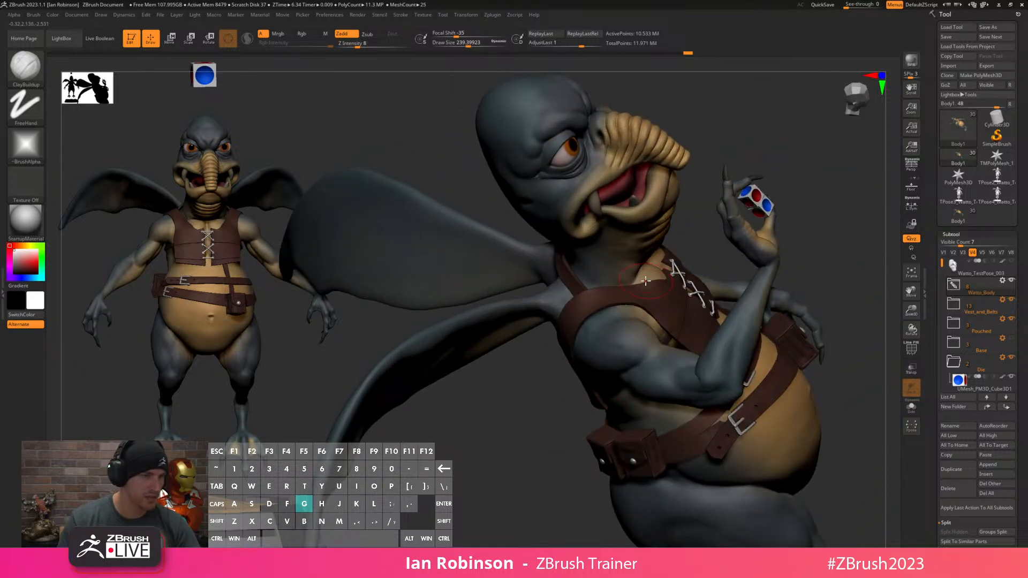
right_drag(799, 235, 777, 256)
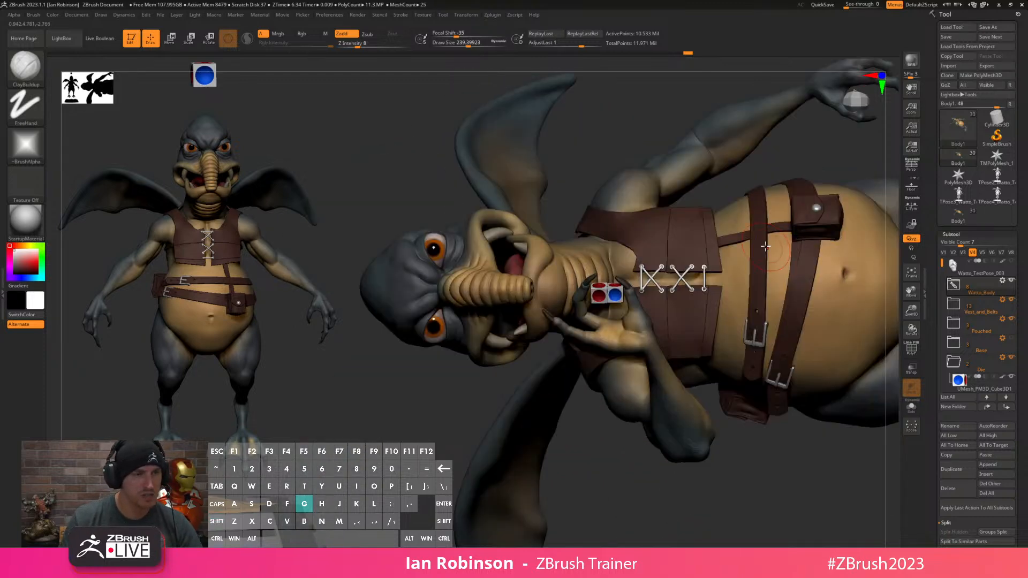
Select the vest, display its polygroup wireframe, solo and frame it, and set the draw size to about 80.
alt+click(666, 245)
key(shift+f)
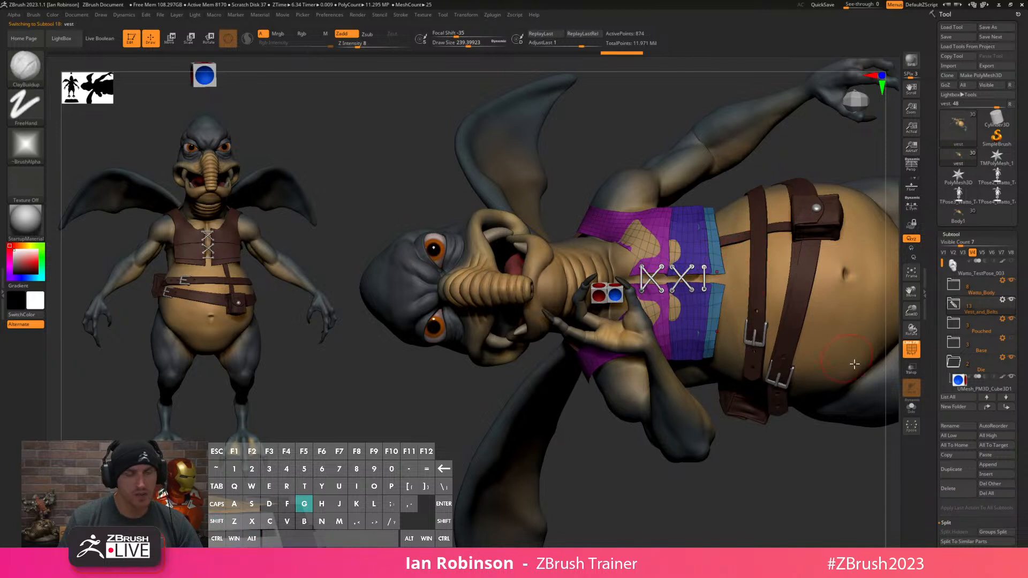
click(911, 406)
key(f)
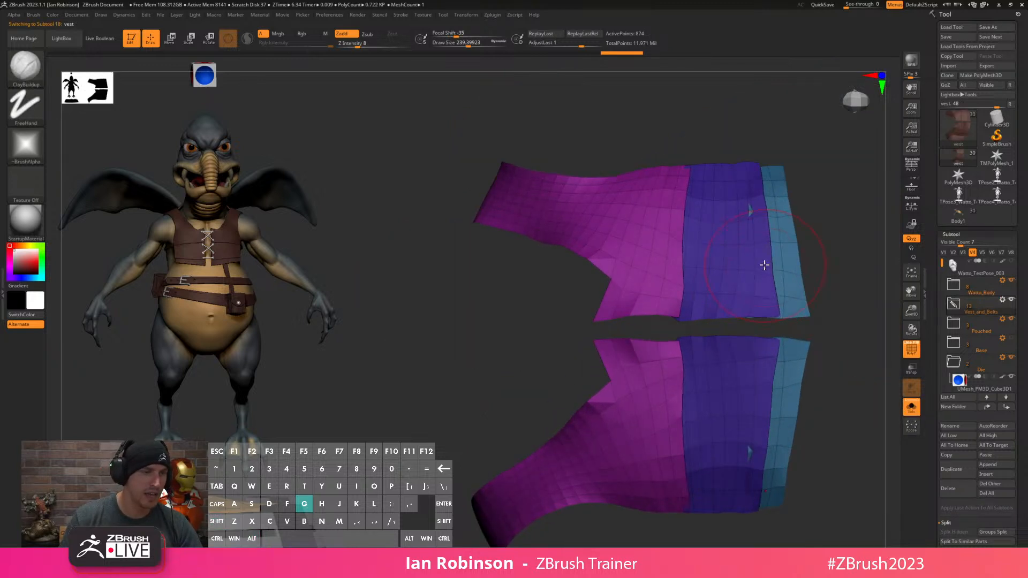
key(s)
mouse_move(751, 258)
mouse_down()
mouse_move(792, 230)
mouse_move(777, 249)
mouse_up()
Preview the vest with Dynamic Subdivision and without its wireframe, and turn the subdivision preview back off.
key(shift+f)
key(d)
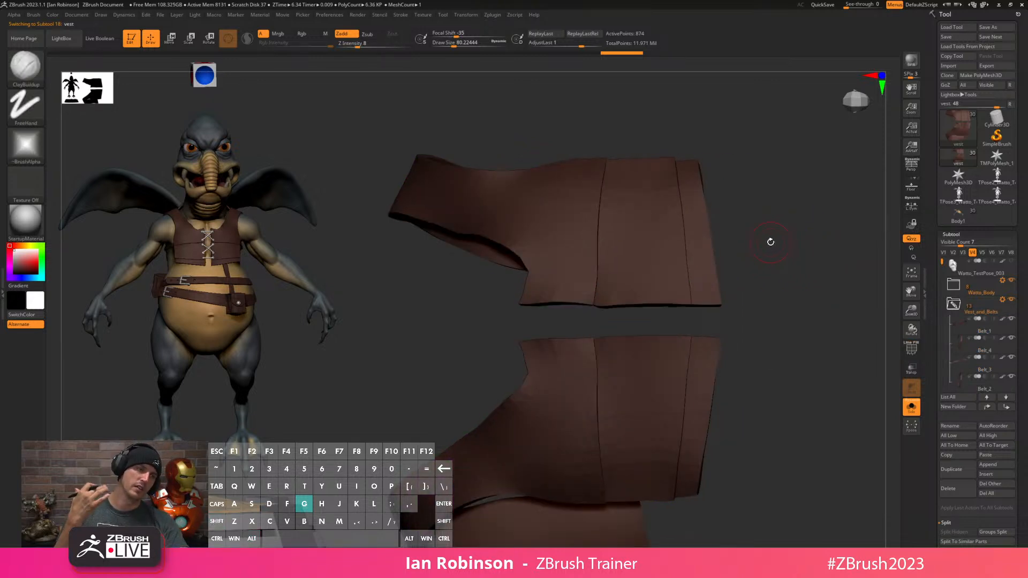
key(shift+d)
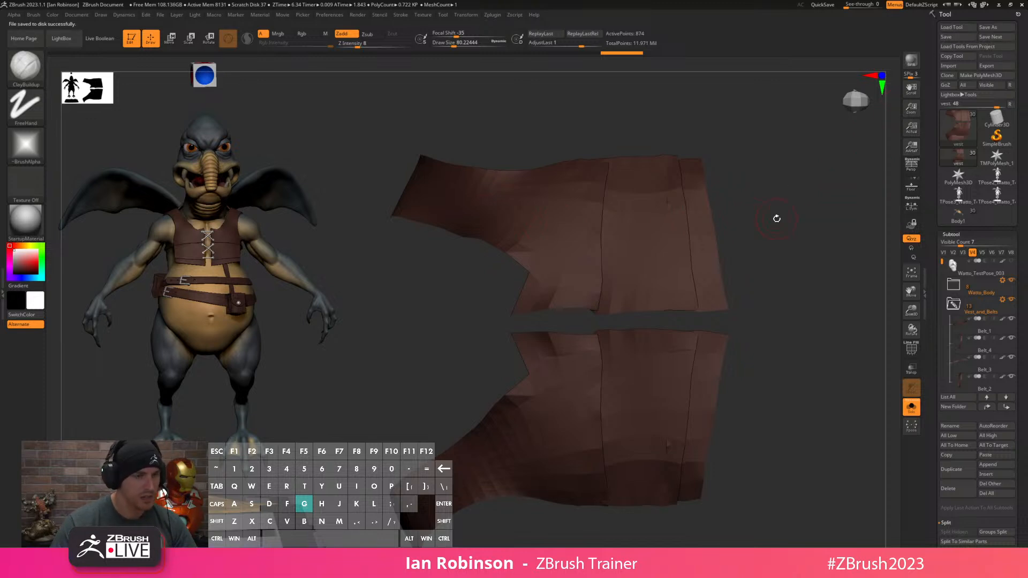
Display the vest's polygroups again, isolate its lower band to inspect it and restore the whole vest.
key(shift+f)
mouse_move(768, 218)
mouse_down()
mouse_move(780, 227)
mouse_move(737, 227)
mouse_up()
key(ctrl+shift)
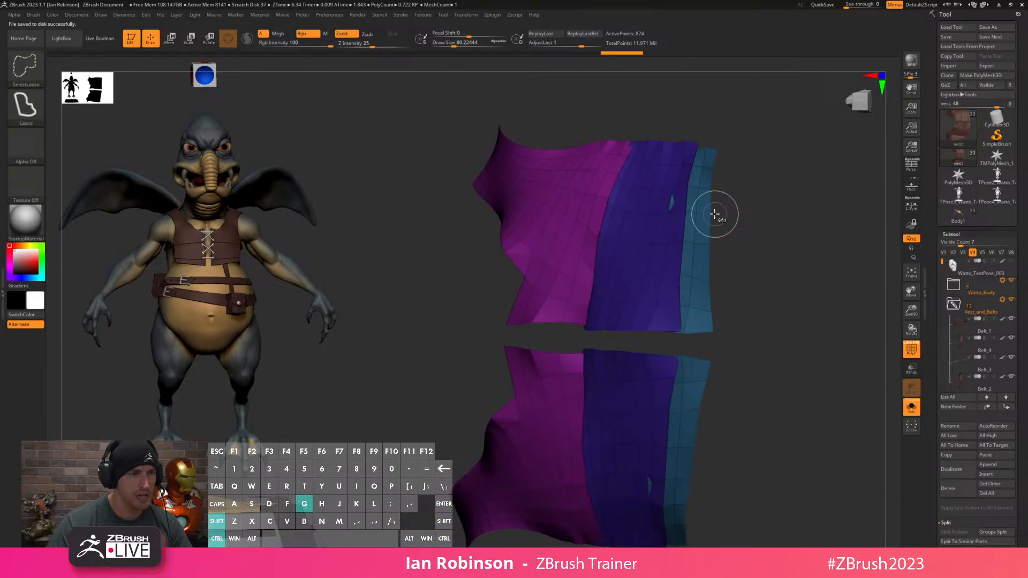
ctrl+shift+click(709, 209)
ctrl+shift+click(759, 221)
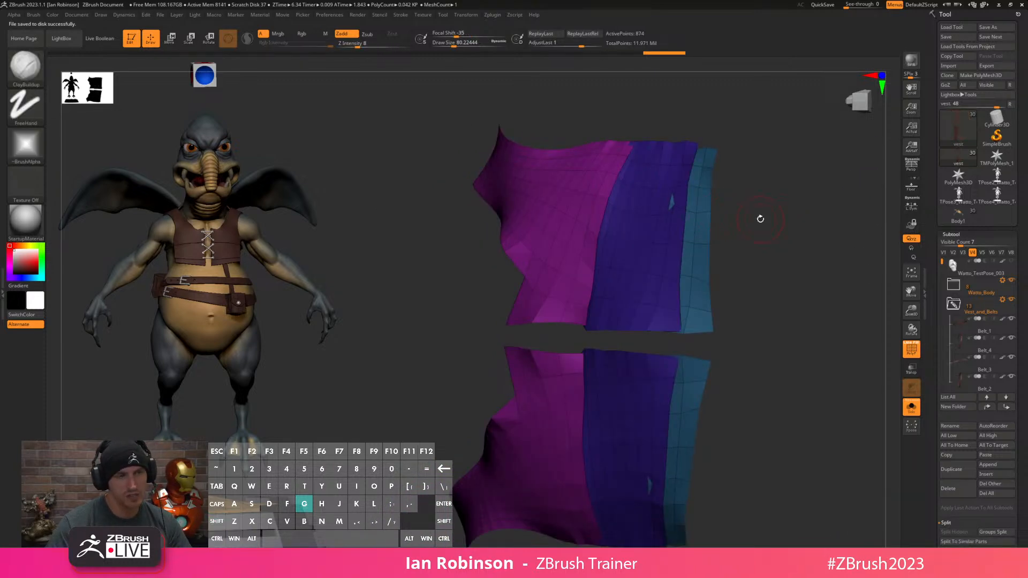
key(b)
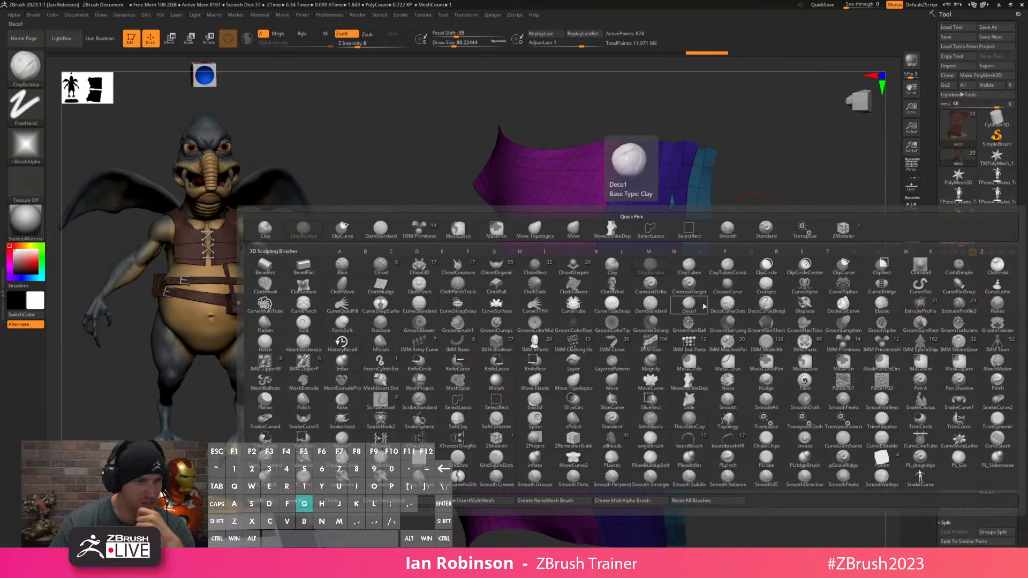
click(804, 284)
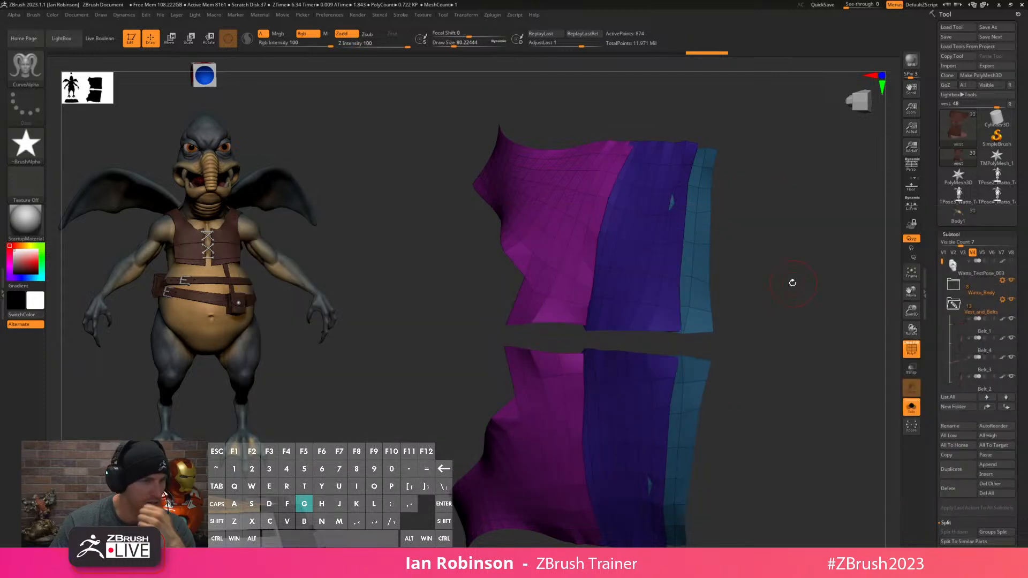
click(402, 16)
click(396, 25)
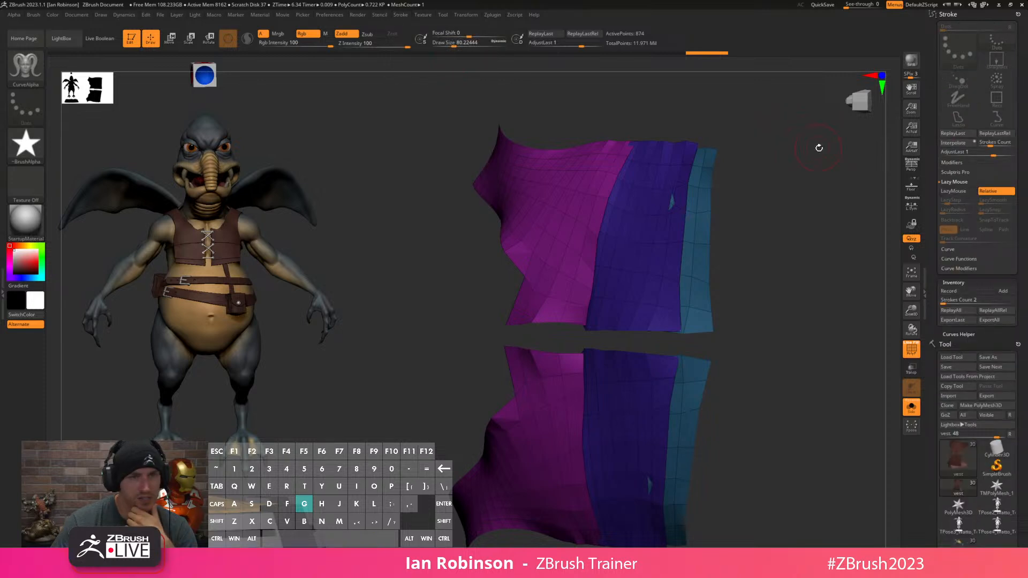
click(964, 269)
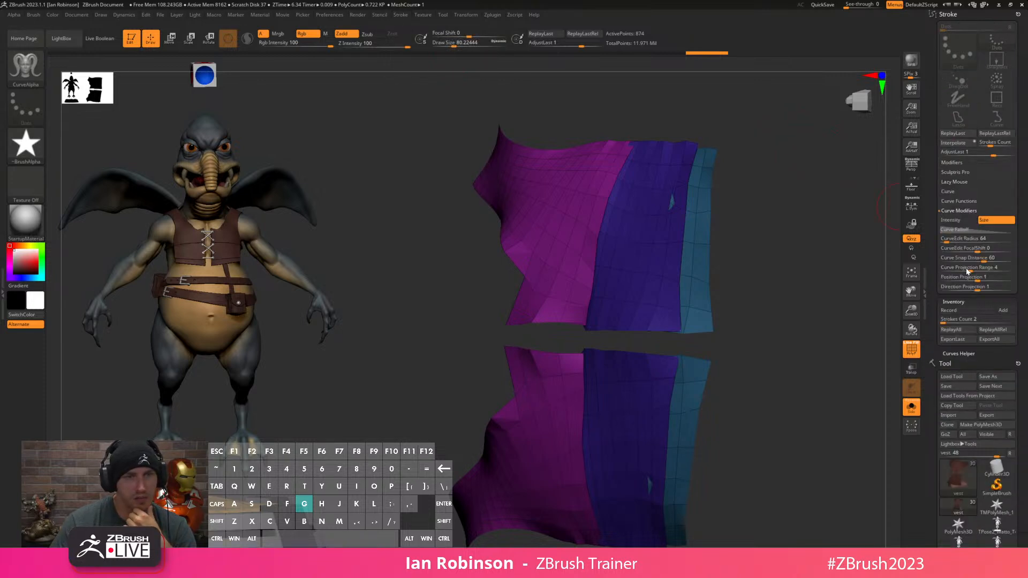
click(966, 227)
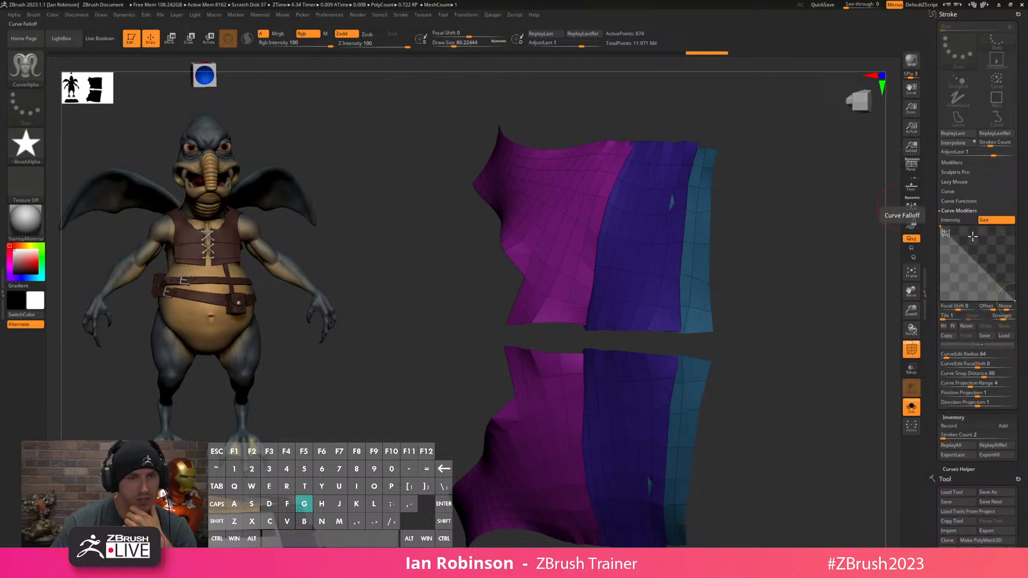
click(961, 220)
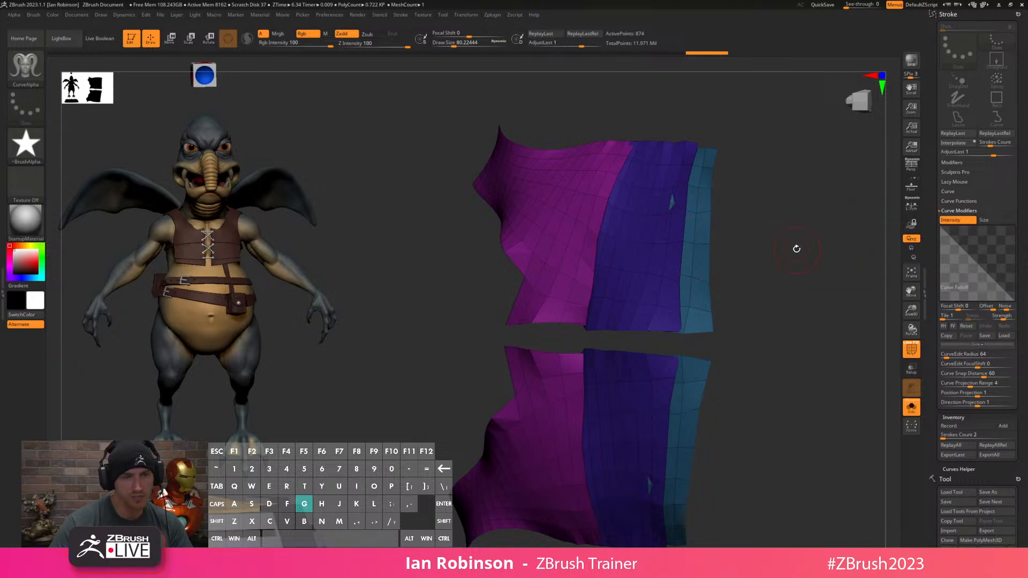
click(958, 194)
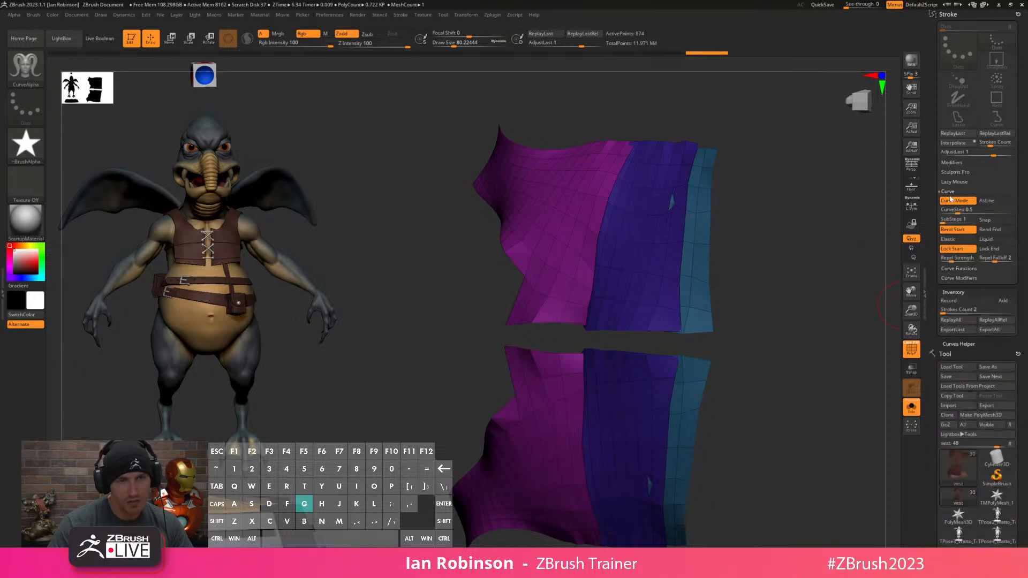
drag(981, 259, 932, 260)
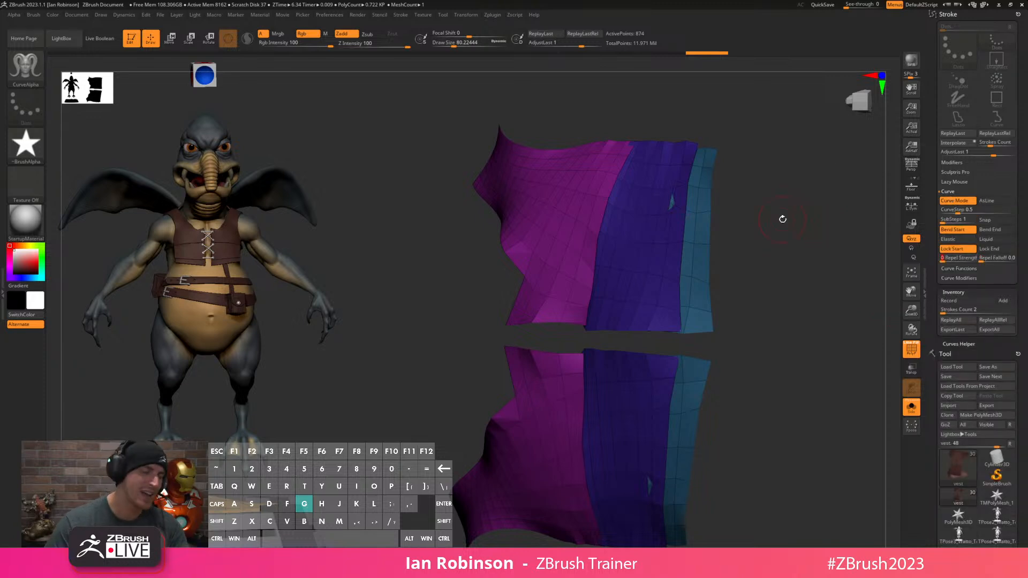
Choose the CurveStrapSnap brush, test and undo a stroke on the vest, and set the draw size to about 41.
key(b)
key(c)
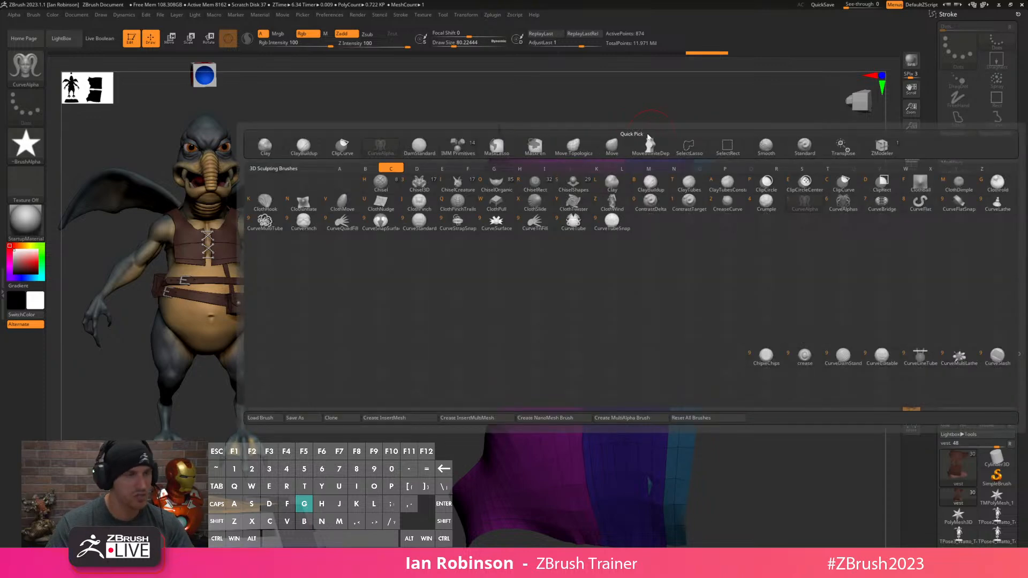
click(461, 229)
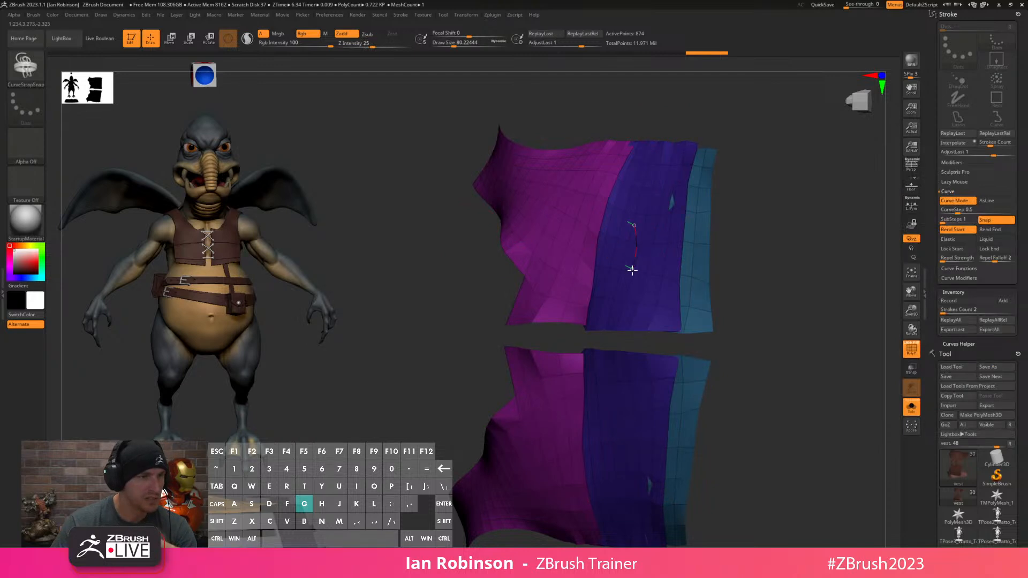
drag(633, 263, 638, 303)
key(ctrl+z)
key(s)
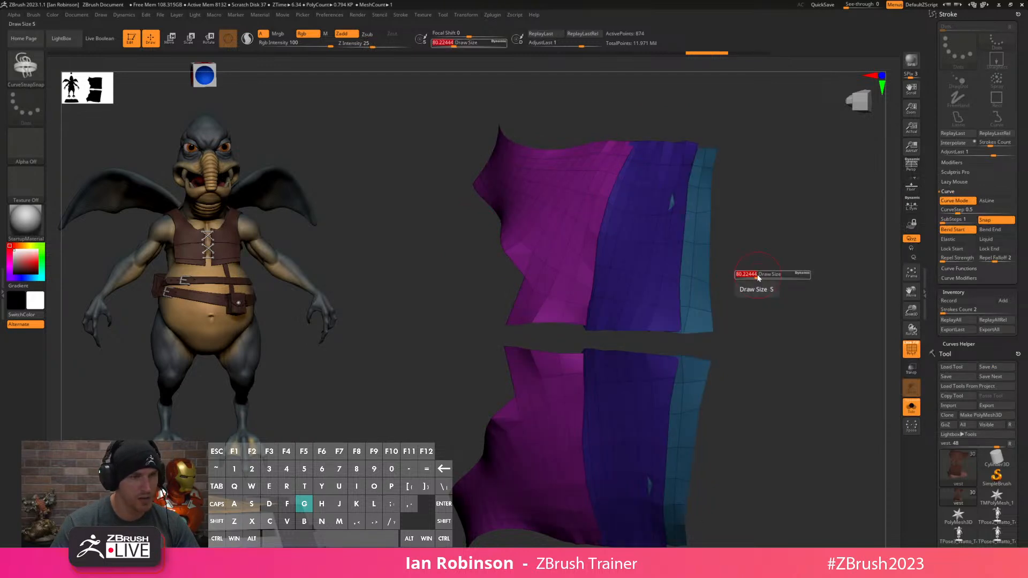
drag(753, 275, 749, 276)
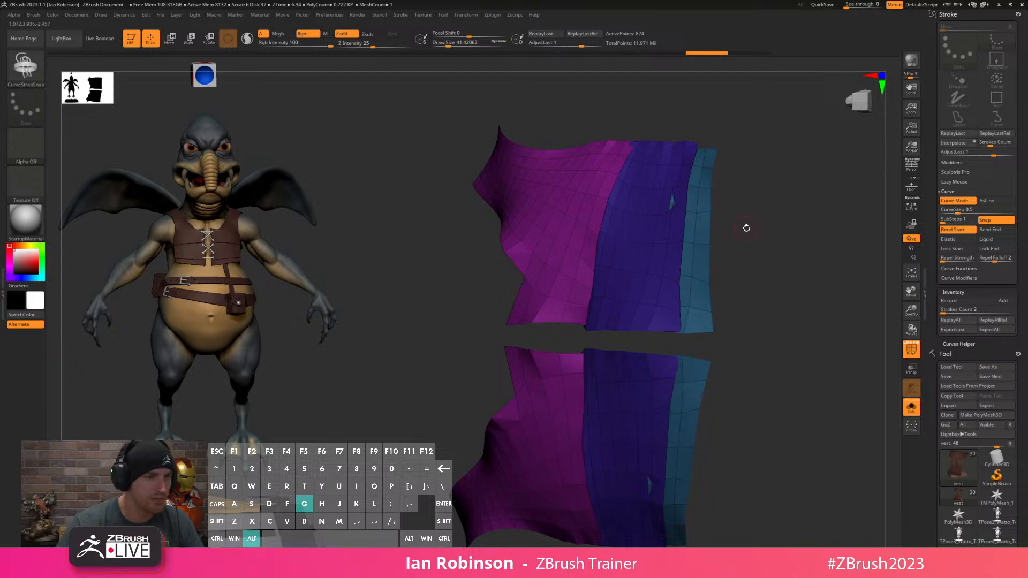
Frame the vest mesh with curves along its borders only, with polygroups and creased edges excluded.
drag(743, 227, 753, 231)
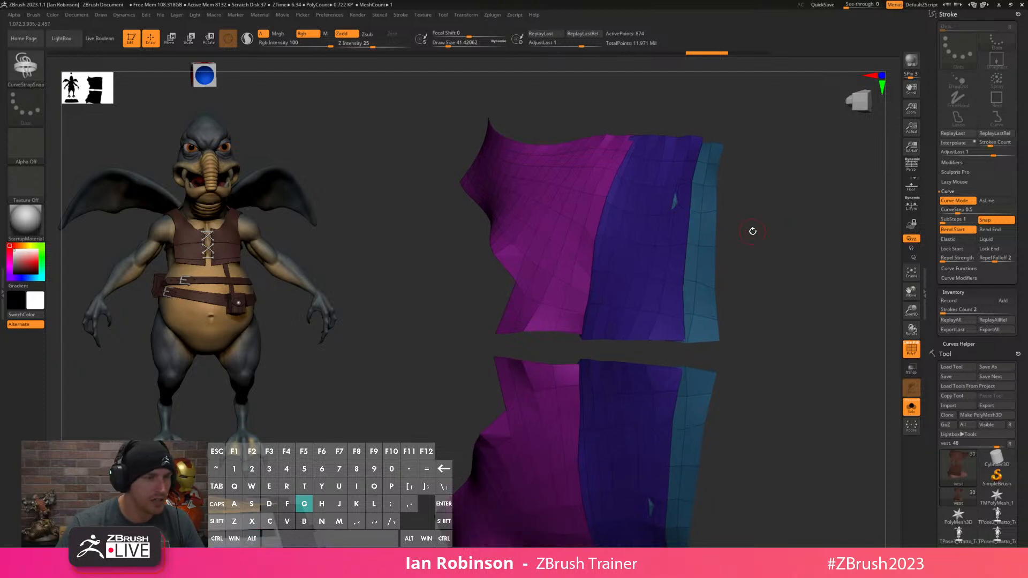
click(488, 19)
mouse_move(401, 15)
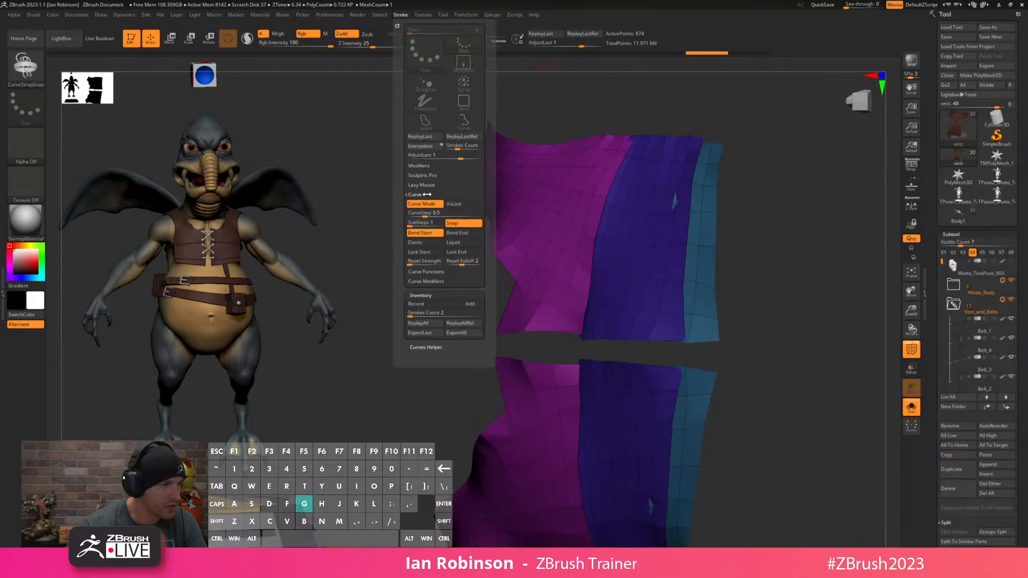
click(424, 196)
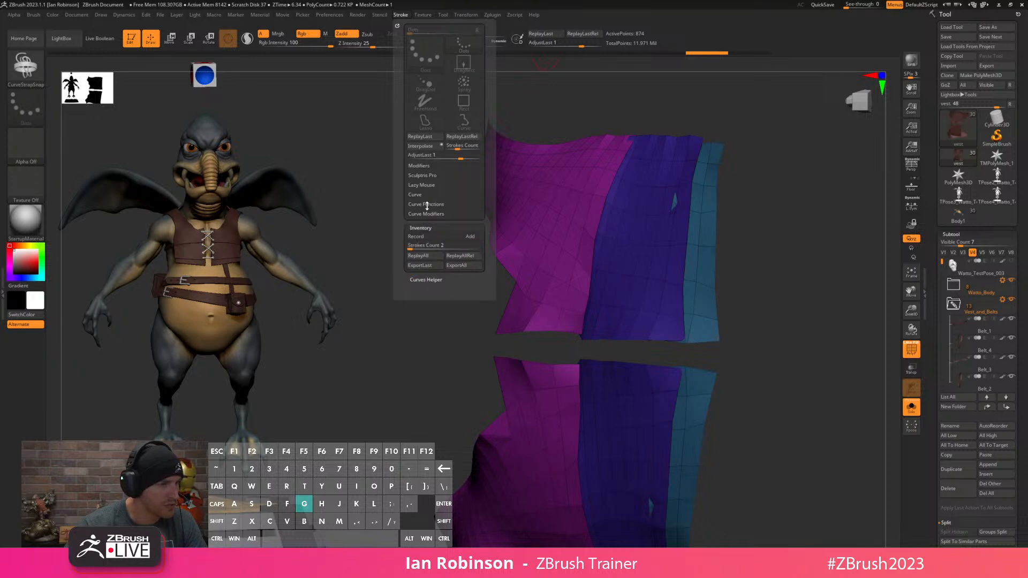
click(427, 204)
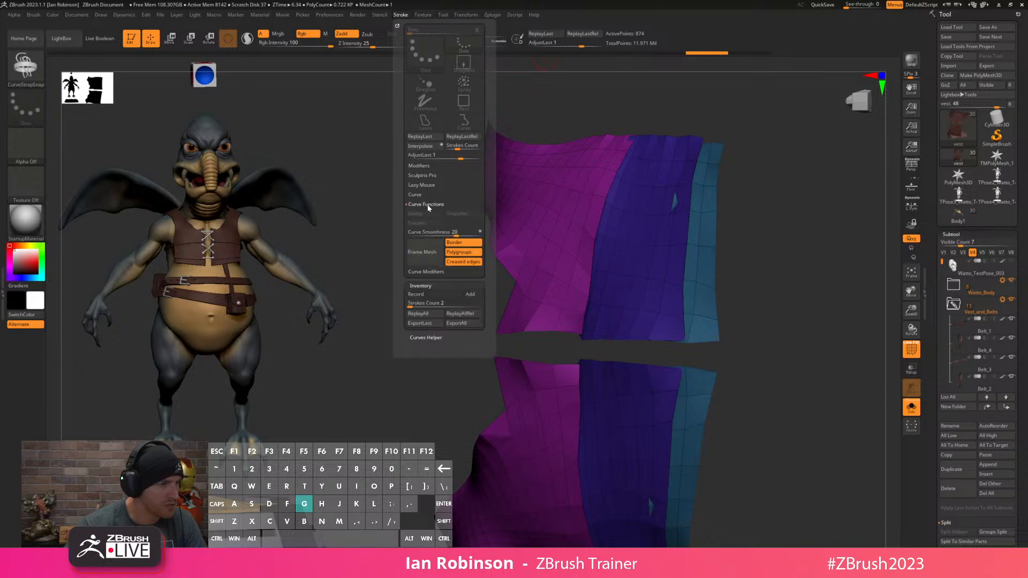
click(464, 261)
click(454, 242)
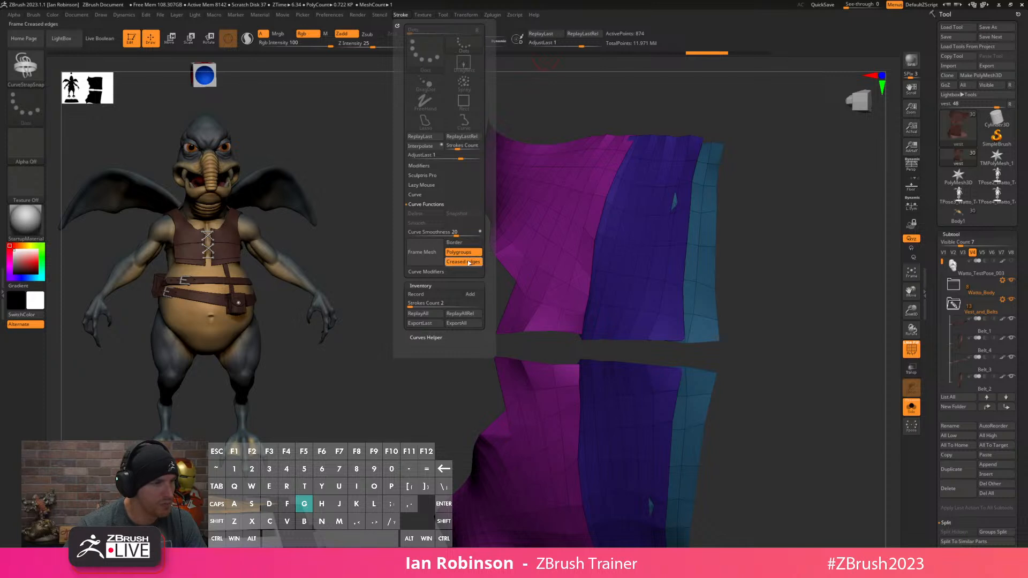
click(459, 253)
click(454, 243)
click(437, 250)
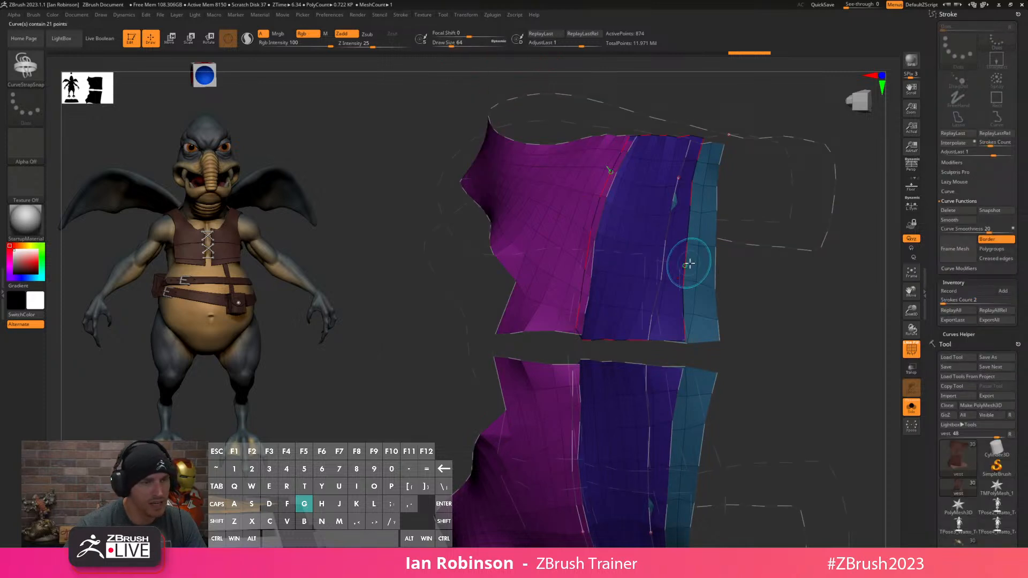
Generate stitched strap trim along the vest's border curves, undo the oversized try and reapply it at draw size about 23.
drag(756, 289, 789, 273)
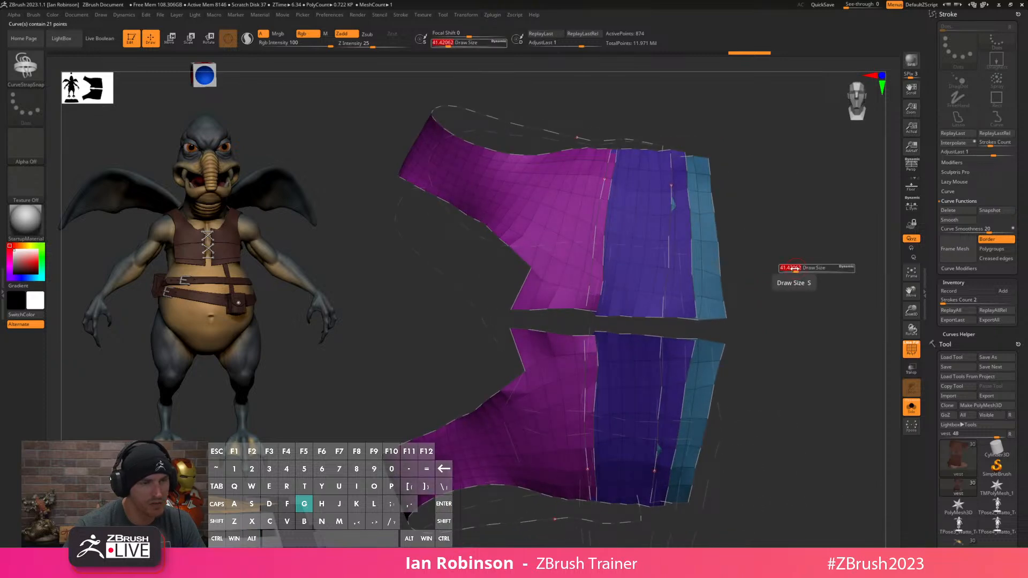
click(723, 227)
key(ctrl+z)
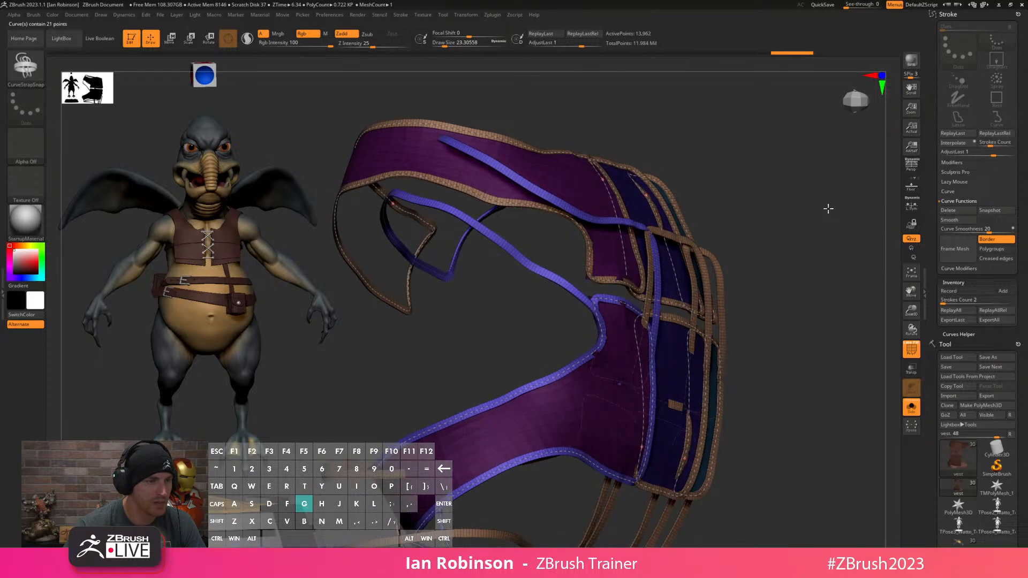
click(704, 202)
drag(783, 205, 813, 192)
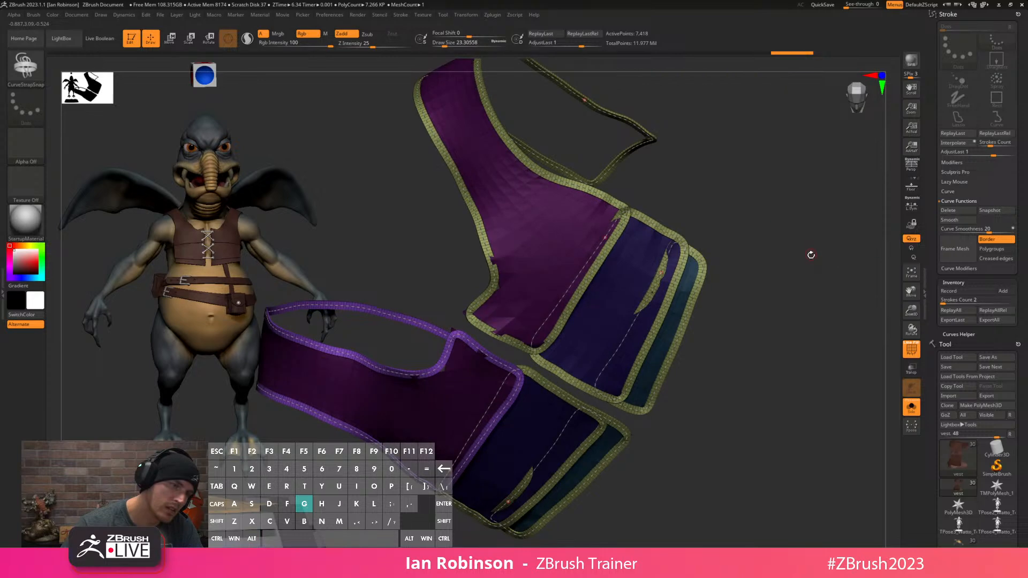
Preview the trimmed vest with Dynamic Subdivision and no wireframe, and turn the polygroup wireframe back on.
key(shift+f)
key(d)
drag(775, 225, 780, 203)
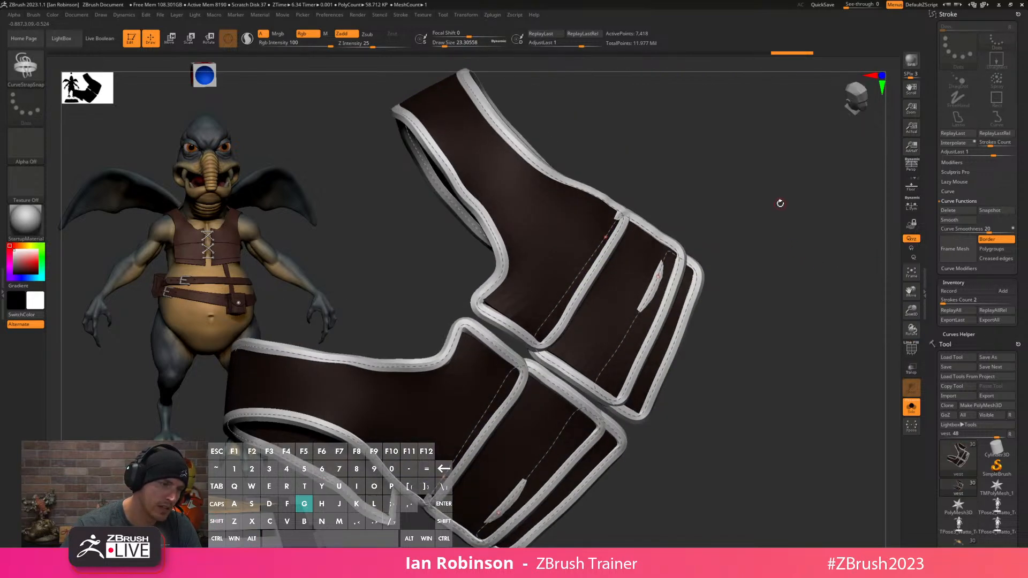
key(shift+f)
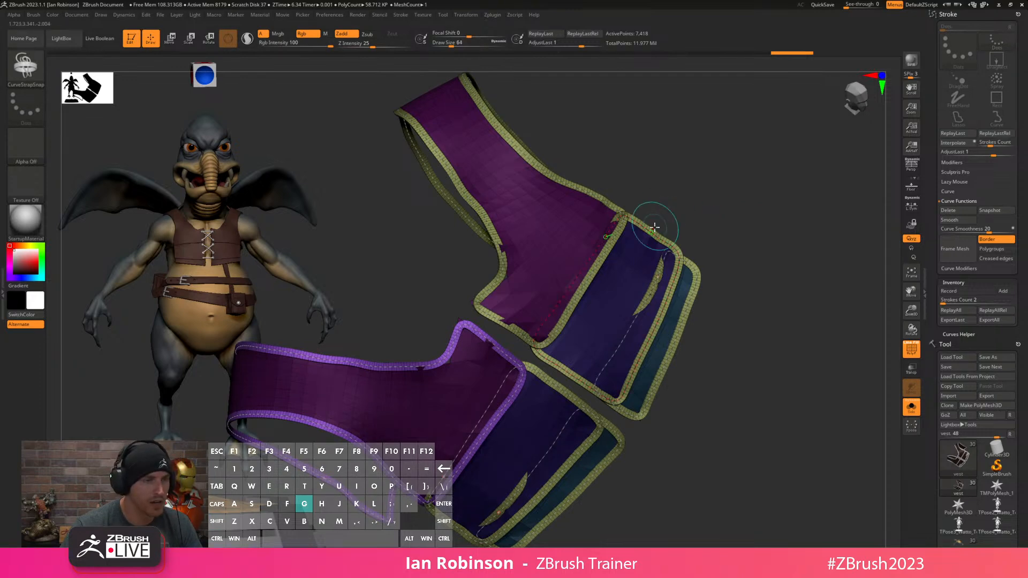
Hide the vest's fabric panels so that only the strap trim remains visible.
ctrl+shift+click(641, 227)
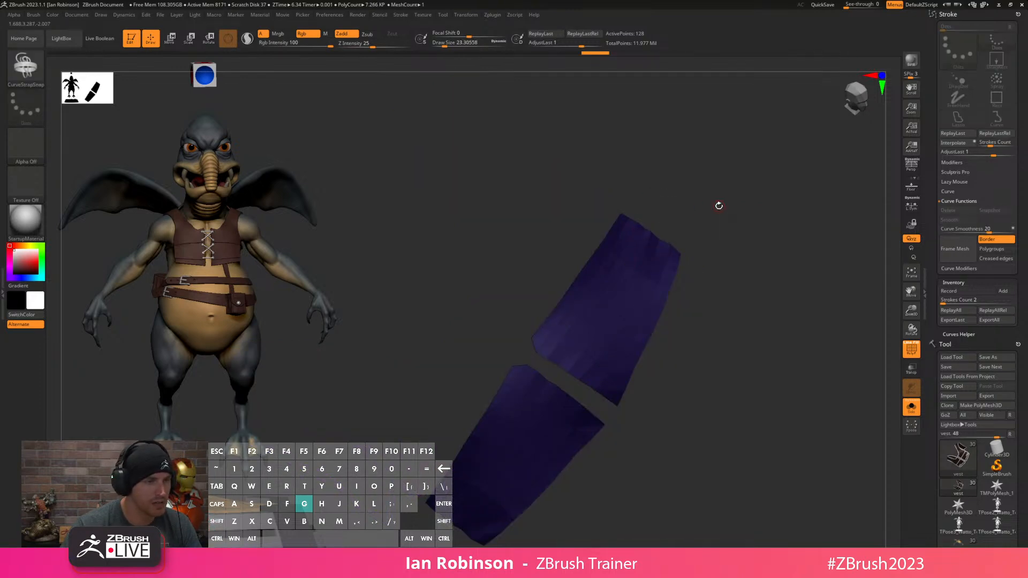
ctrl+shift+click(664, 211)
ctrl+shift+click(622, 221)
drag(722, 213, 695, 246)
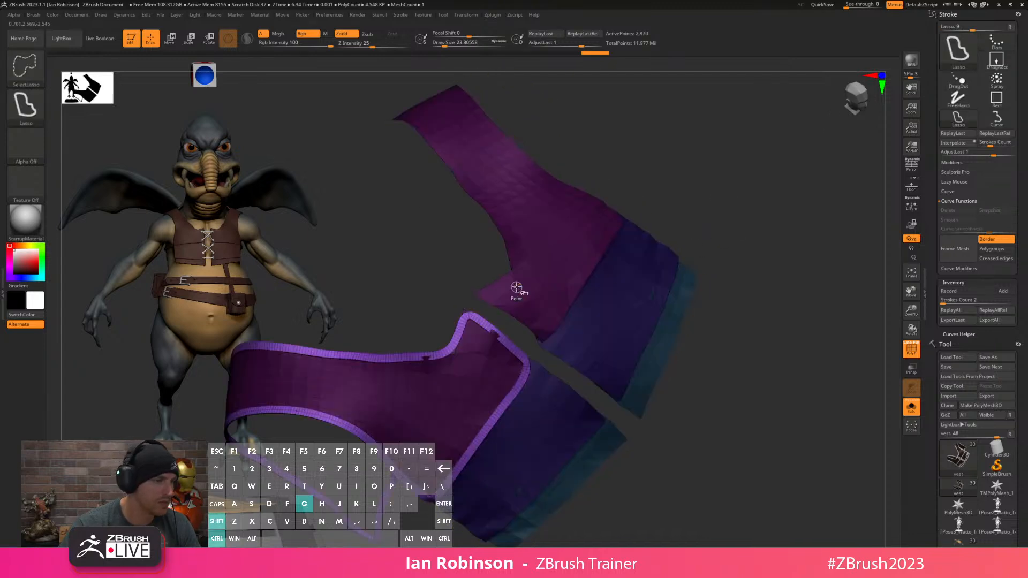
ctrl+alt+shift+click(476, 311)
ctrl+shift+drag(669, 192, 697, 211)
Assign separate polygroups to the visible strap pieces with Auto Groups.
scroll(964, 295, down, 15)
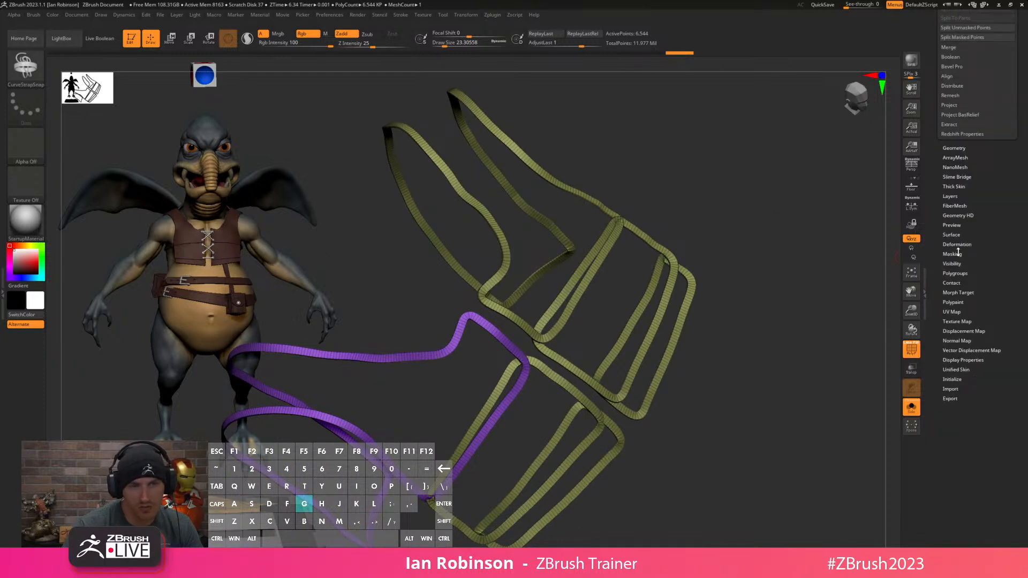
click(965, 271)
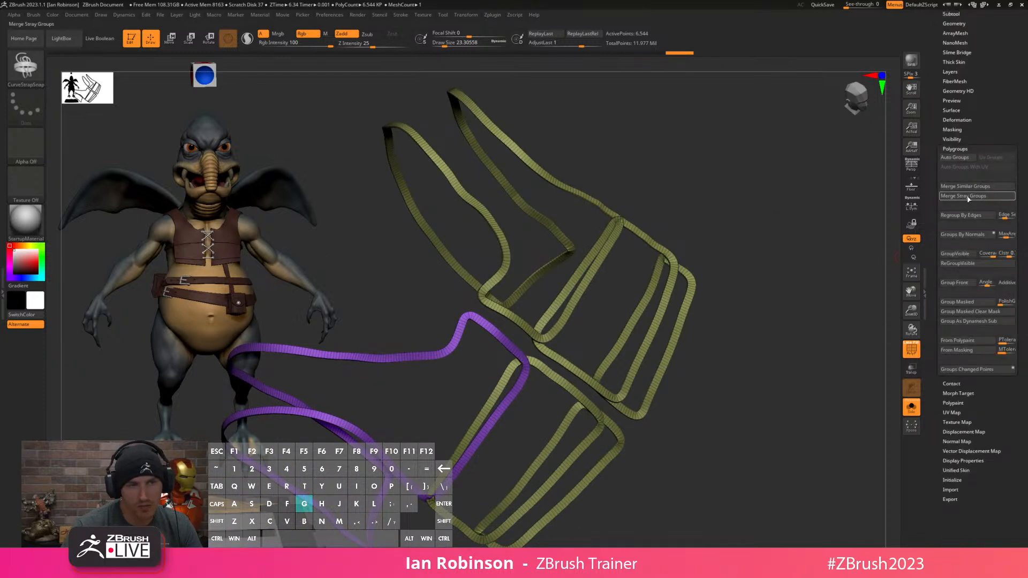
click(962, 160)
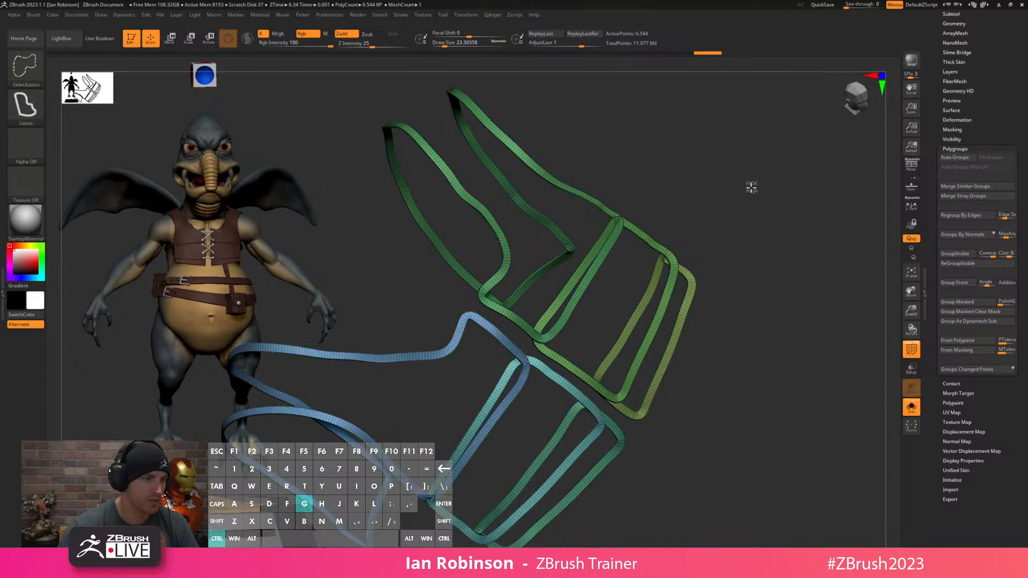
Invert the visibility to show only the fabric panels and split the hidden strap trim into its own subtool.
ctrl+shift+drag(750, 183, 767, 217)
scroll(952, 203, up, 5)
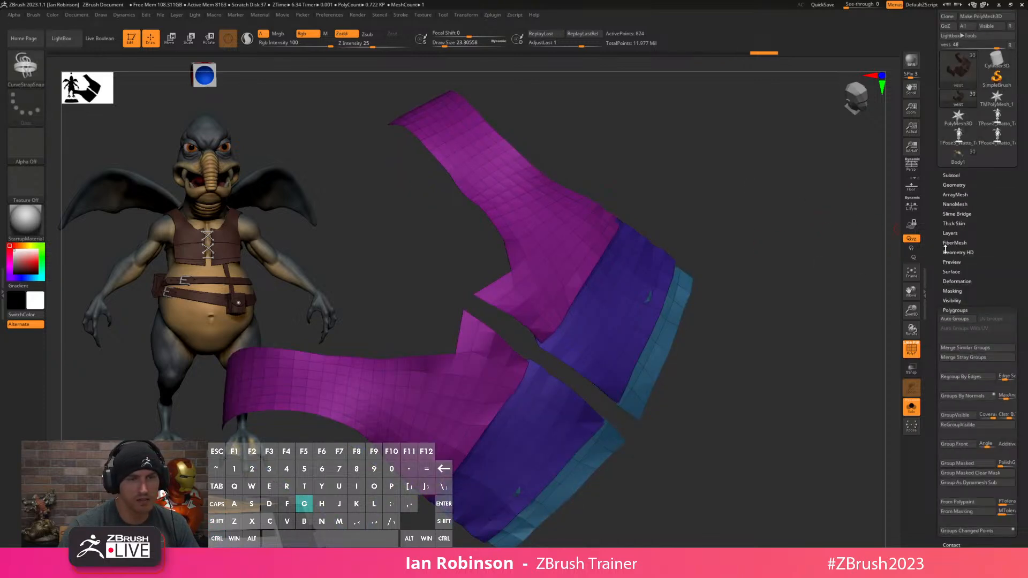
click(951, 175)
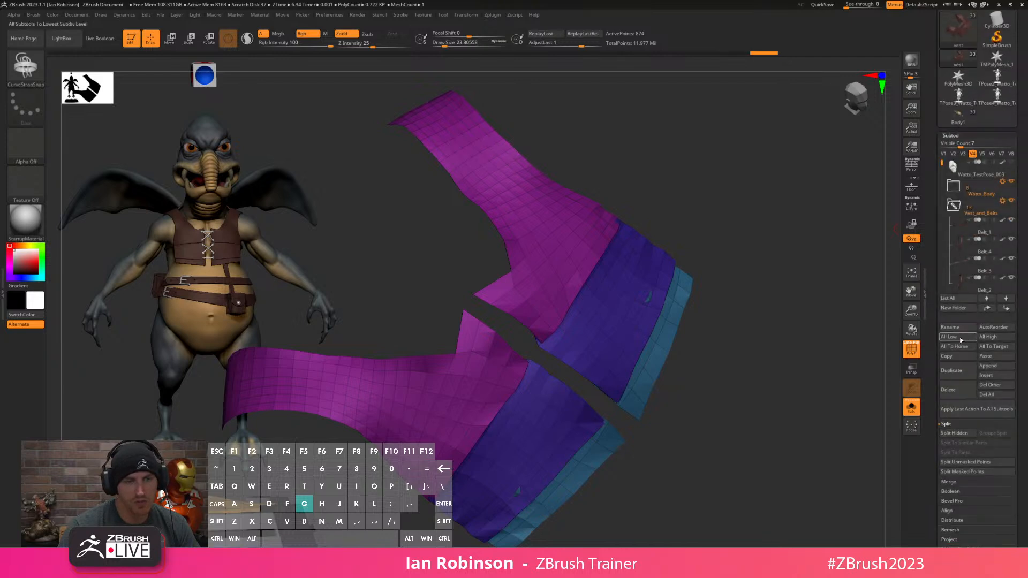
click(954, 433)
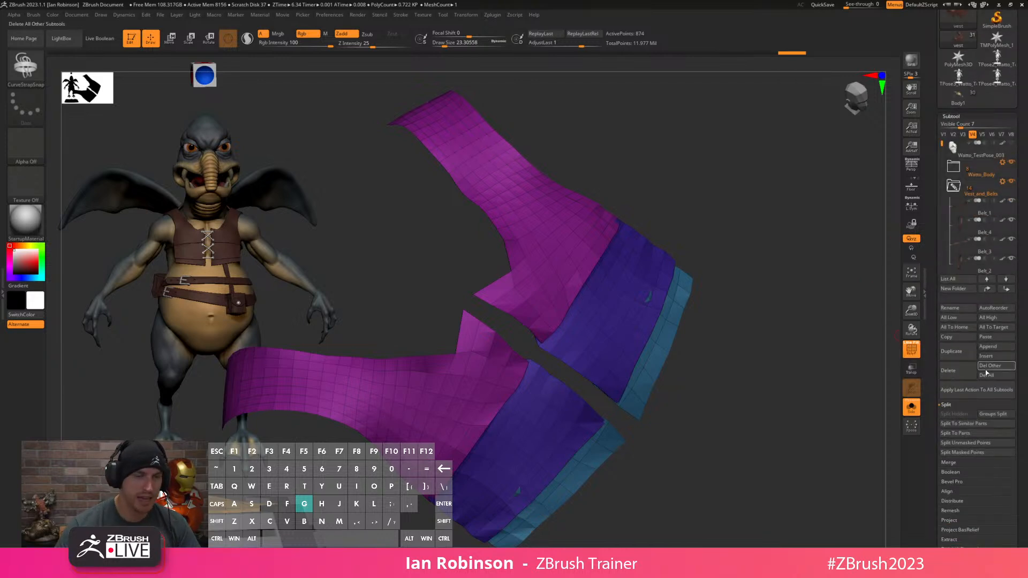
Turn off solo, restore the whole vest's visibility and select the new strap trim subtool.
click(916, 411)
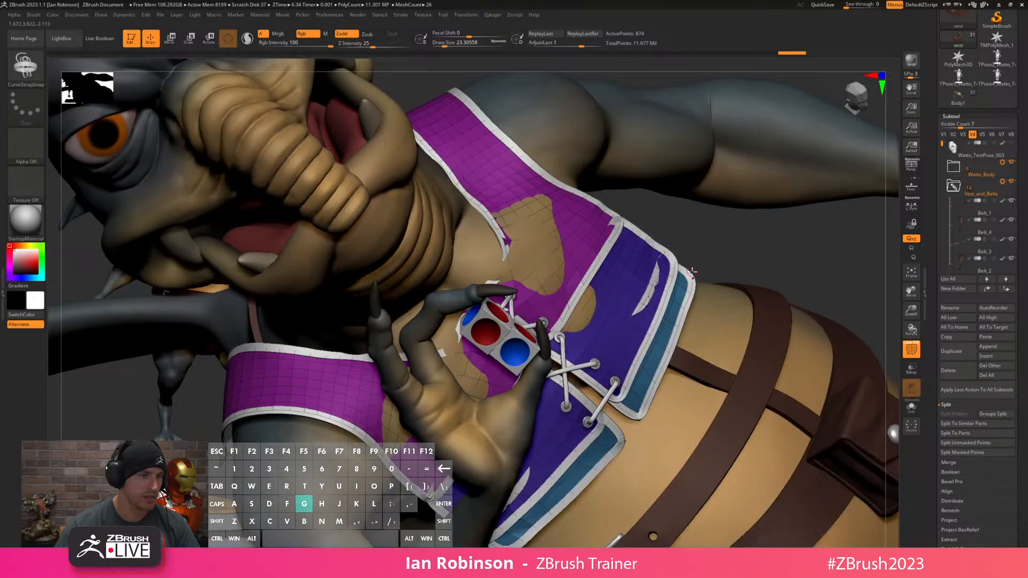
ctrl+shift+click(679, 258)
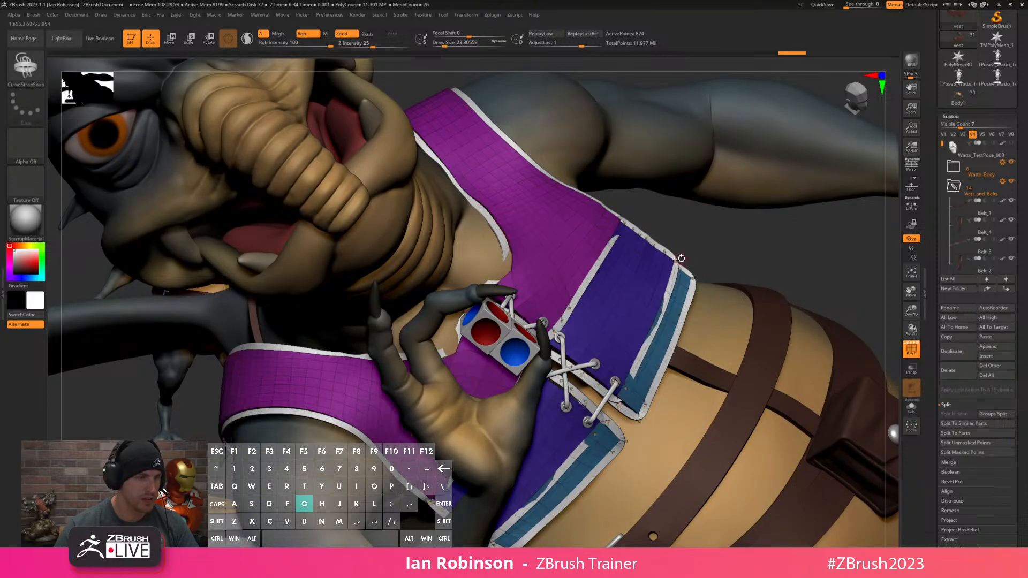
drag(695, 245, 705, 244)
alt+click(708, 244)
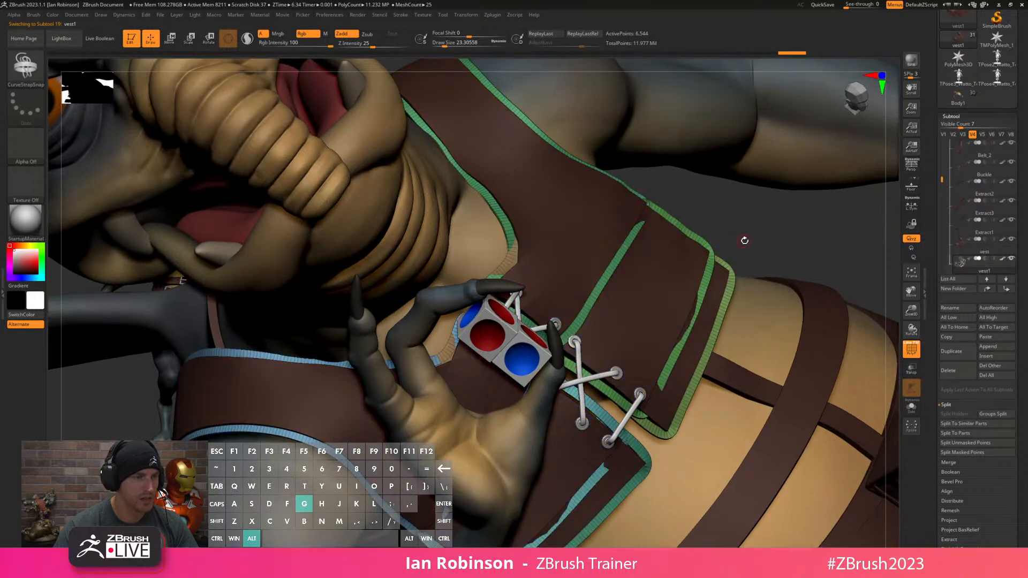
Smooth the strap trim with Dynamic Subdivision, hide its wireframe and sample the vest's dark brown color.
key(d)
alt+drag(778, 243, 573, 218)
key(shift+f)
key(c)
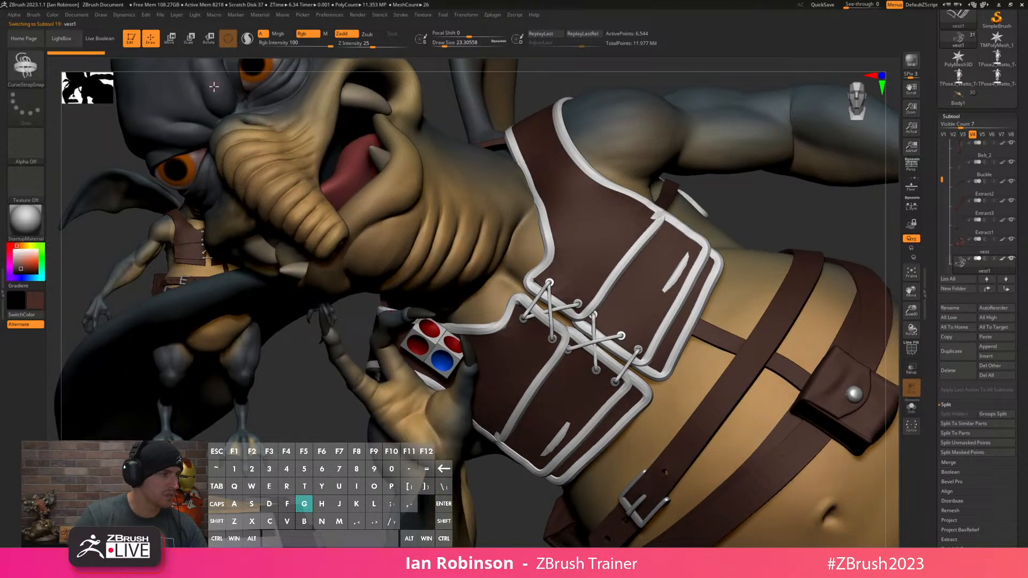
Fill the strap trim subtool with the sampled dark brown colour.
click(52, 15)
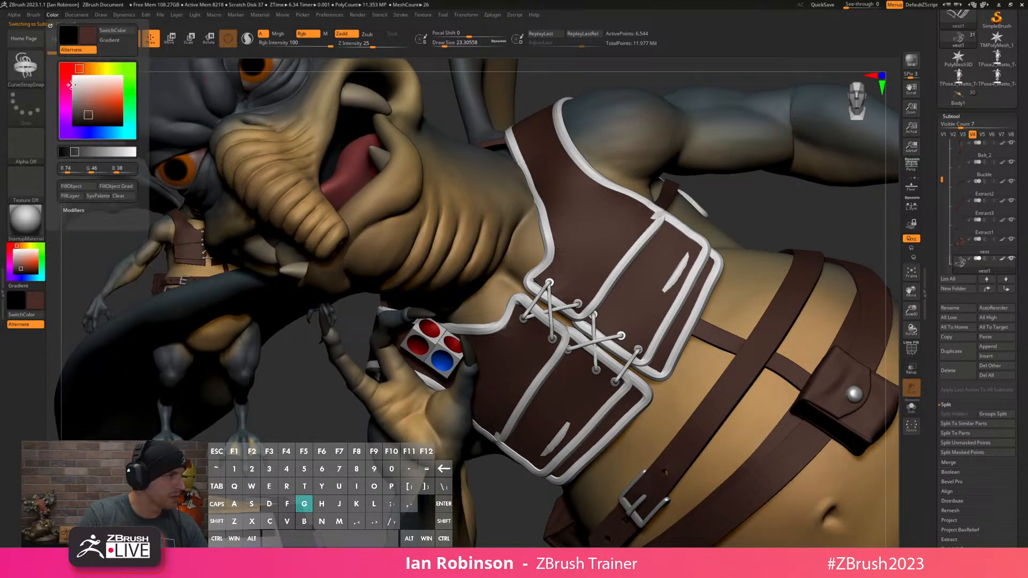
click(85, 187)
alt+right_drag(479, 274, 483, 226)
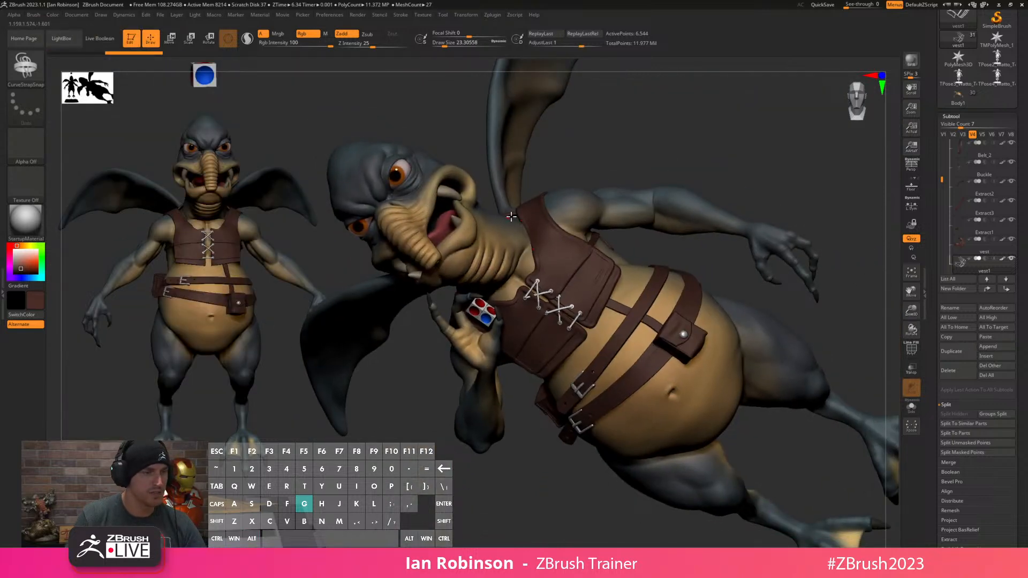
right_drag(722, 168, 686, 404)
alt+right_drag(682, 300, 558, 202)
Show the strap trim's polygroup wireframe and set its Dynamic Subdivision thickness to 0.02.
key(shift+f)
alt+right_drag(687, 218, 644, 319)
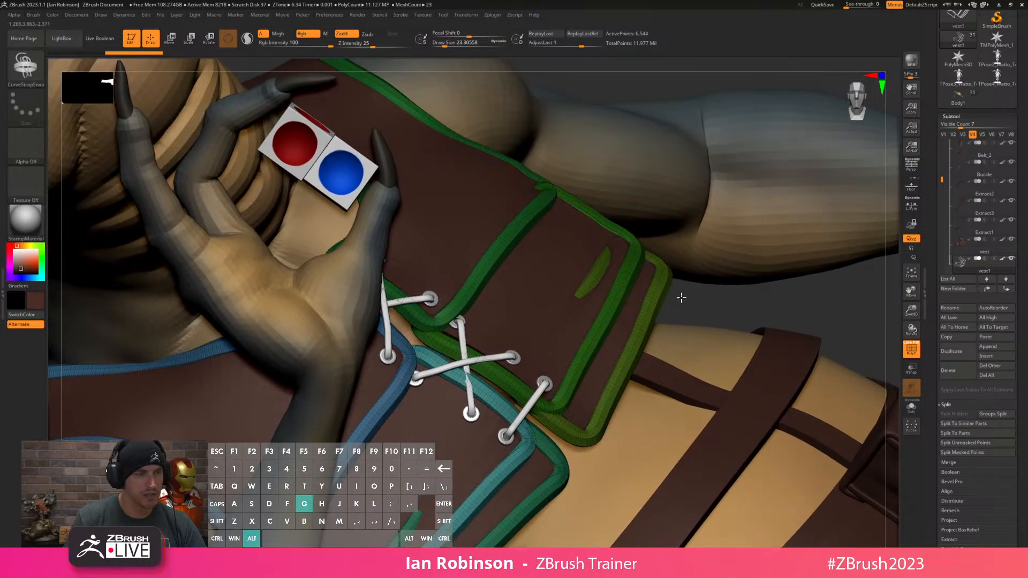
click(952, 116)
click(955, 124)
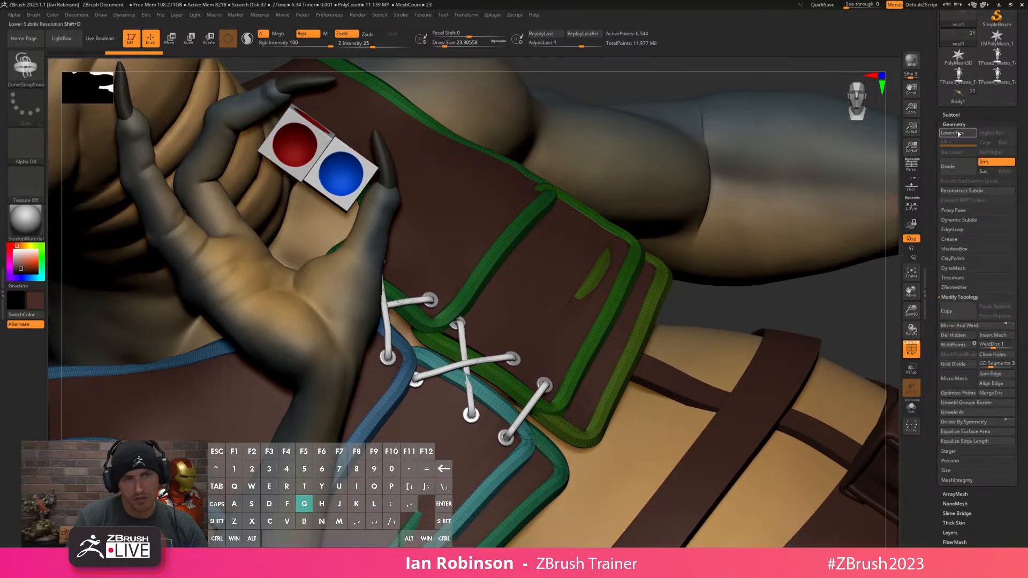
click(959, 221)
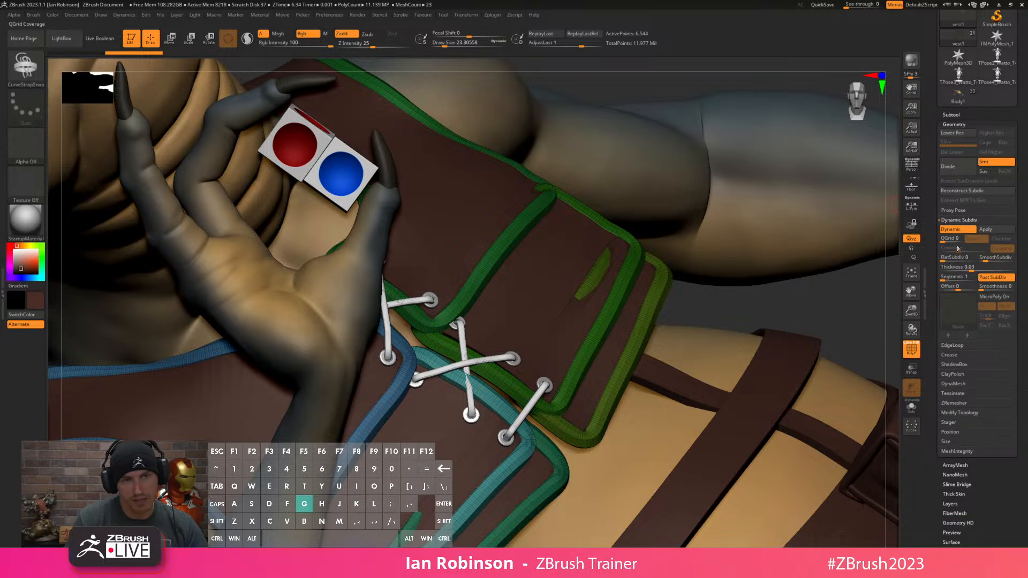
drag(965, 267, 964, 267)
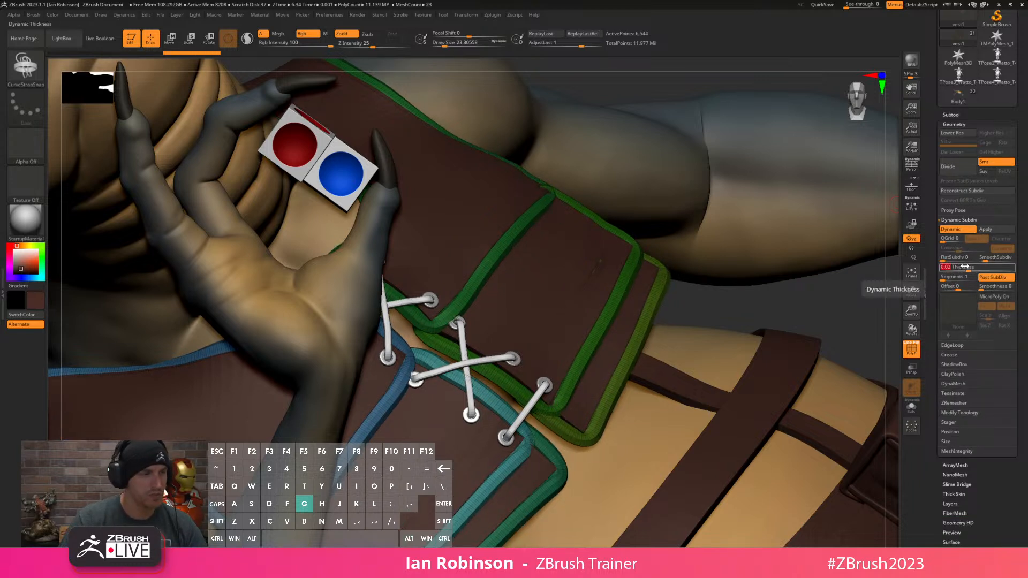
drag(756, 302, 750, 300)
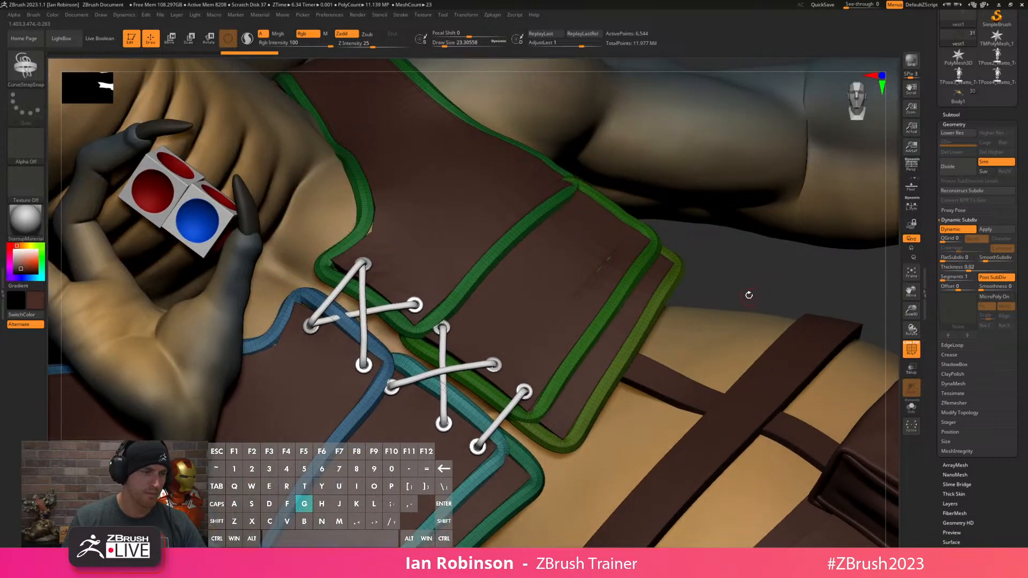
Use the Move Topological brush at a draw size of about 145 to reposition the trim junction at the vest's side edge.
key(b)
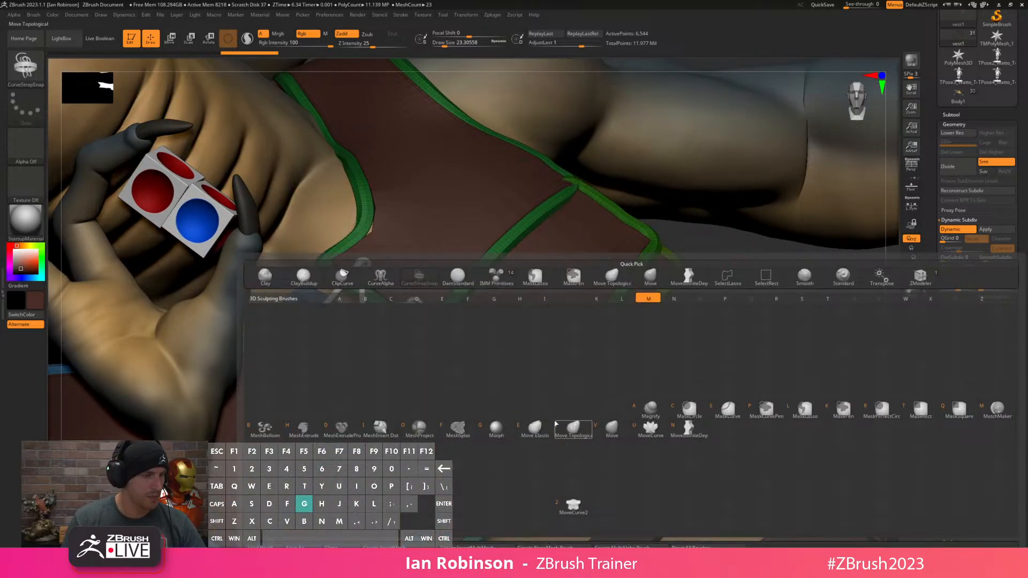
key(j)
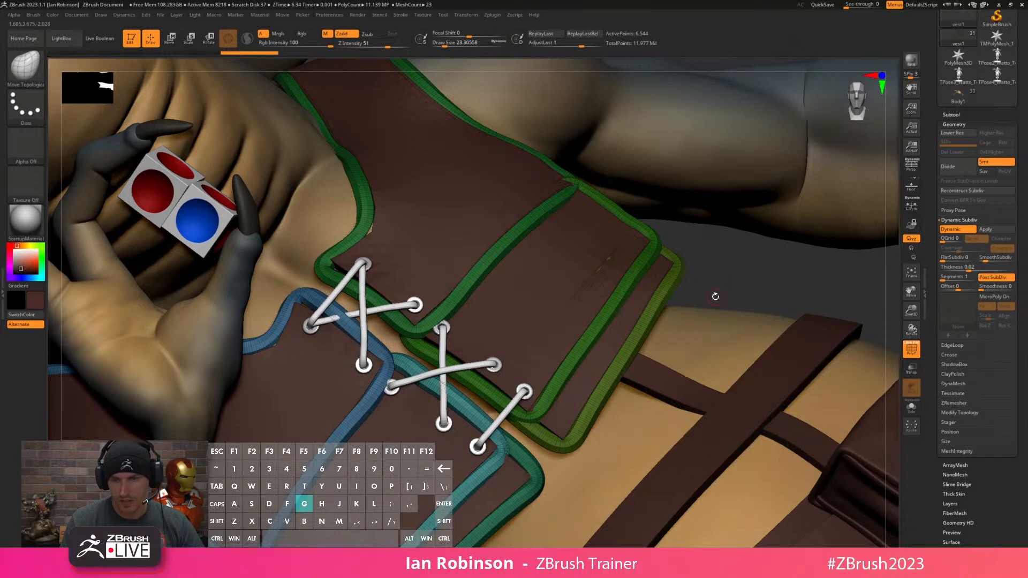
key(s)
drag(715, 291, 731, 291)
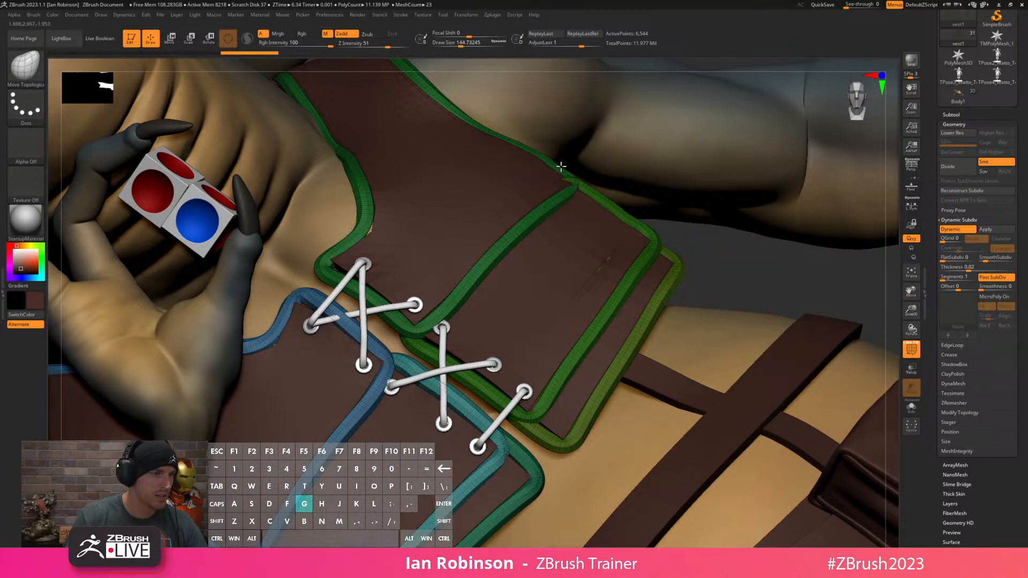
drag(564, 164, 567, 159)
mouse_move(743, 301)
mouse_down()
mouse_move(692, 310)
mouse_move(594, 182)
mouse_up()
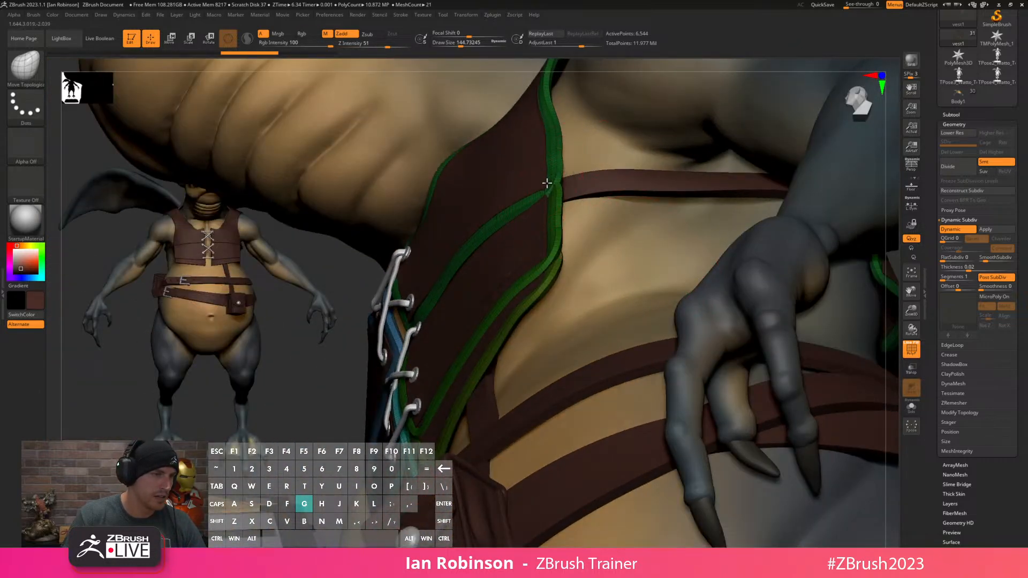
mouse_move(553, 176)
right_down()
mouse_move(544, 211)
mouse_move(592, 232)
mouse_move(542, 278)
mouse_move(561, 161)
mouse_move(624, 193)
right_up()
drag(588, 188, 582, 188)
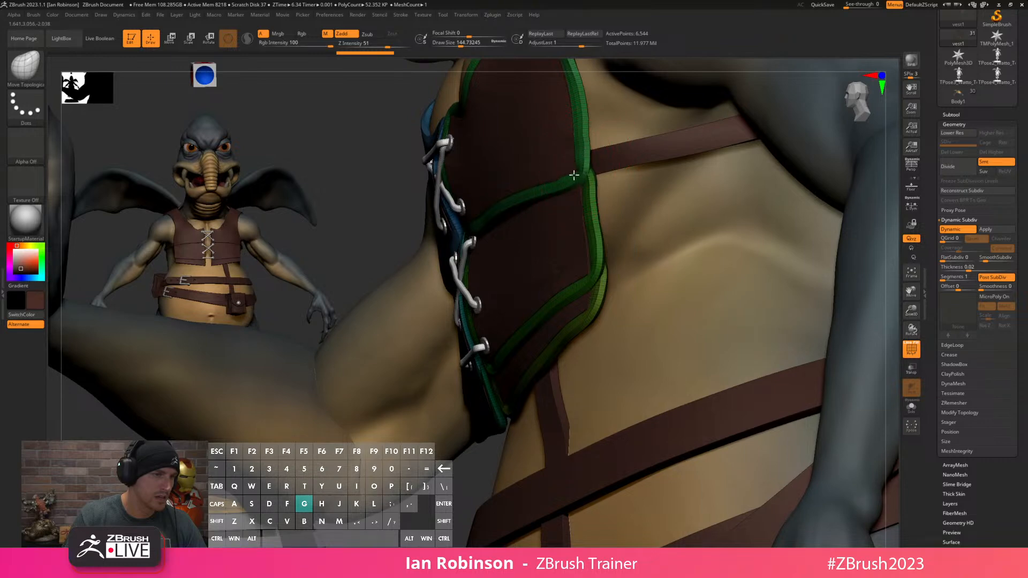
mouse_move(574, 177)
right_down()
mouse_move(596, 162)
mouse_move(580, 162)
right_up()
Enlarge the Move Topological brush to about 177 and adjust the strap trim along the vest's lower corners and front lacing edges.
right_drag(417, 248, 437, 230)
key(s)
mouse_move(400, 249)
mouse_down()
mouse_move(388, 252)
mouse_move(389, 267)
mouse_up()
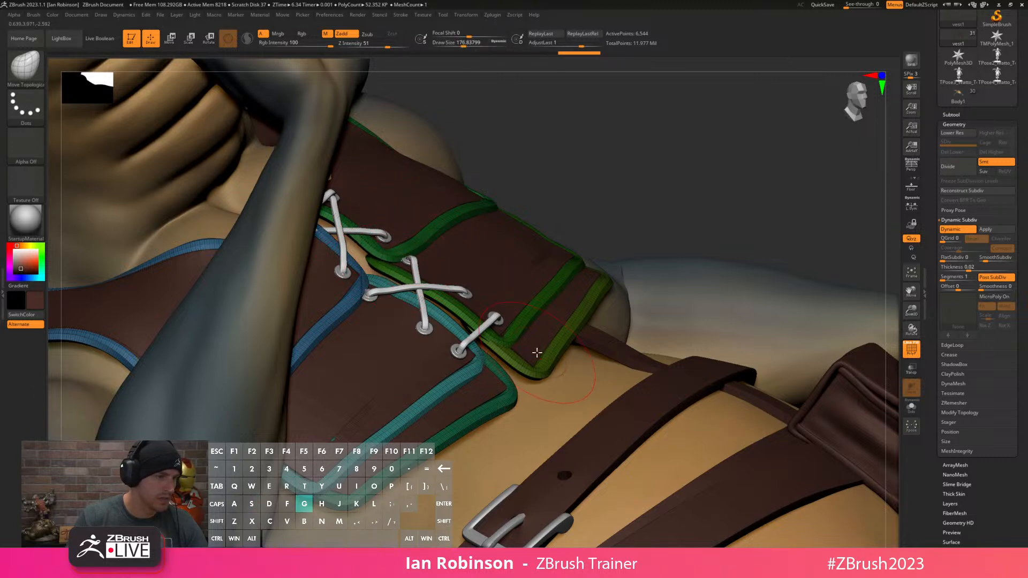
drag(517, 333, 516, 334)
mouse_move(512, 348)
right_down()
mouse_move(470, 348)
mouse_move(470, 332)
right_up()
drag(470, 327, 474, 327)
right_drag(412, 294, 411, 338)
right_drag(408, 276, 405, 151)
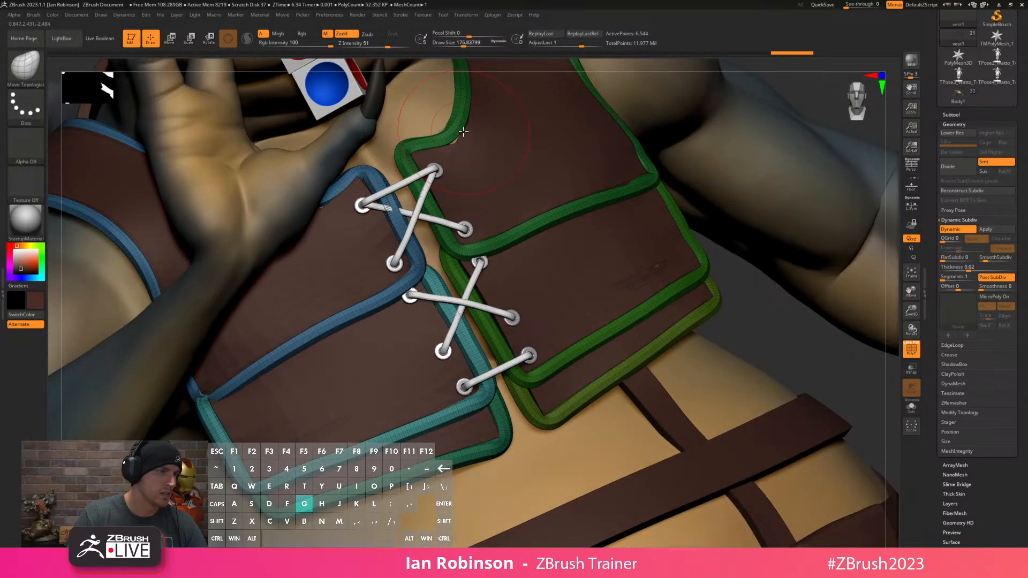
mouse_move(464, 131)
right_down()
mouse_move(328, 202)
mouse_move(370, 225)
right_up()
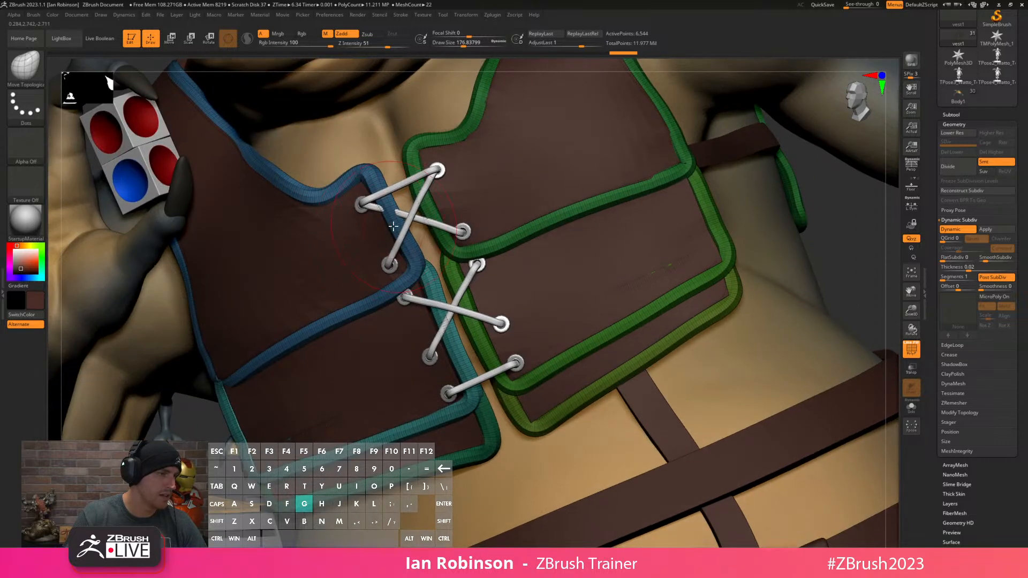
right_drag(409, 267, 503, 188)
Select the vest's fabric panels, hide their wireframe and set their Dynamic Subdivision thickness to 0.02.
alt+click(573, 169)
key(shift+f)
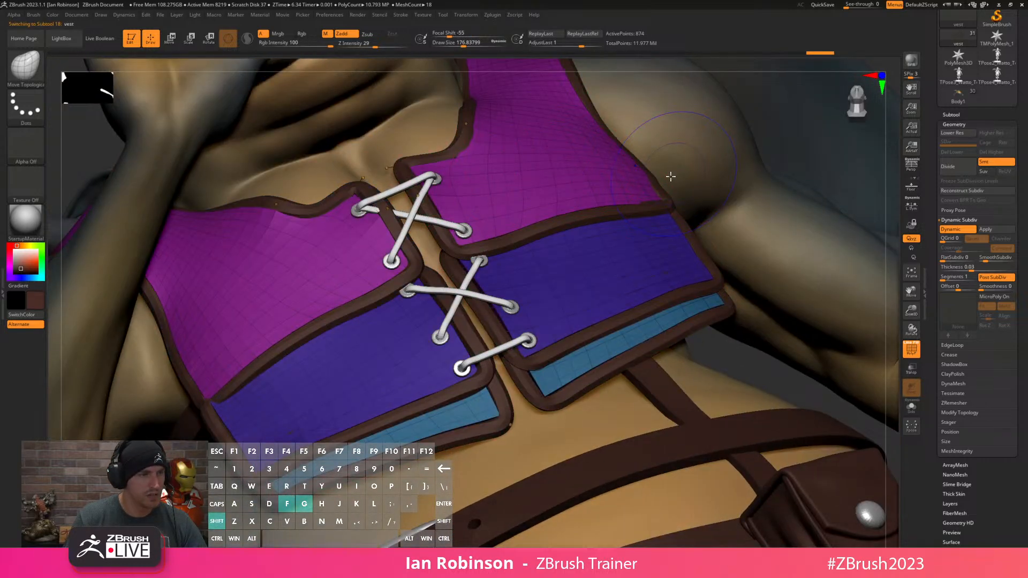
right_drag(672, 217, 632, 200)
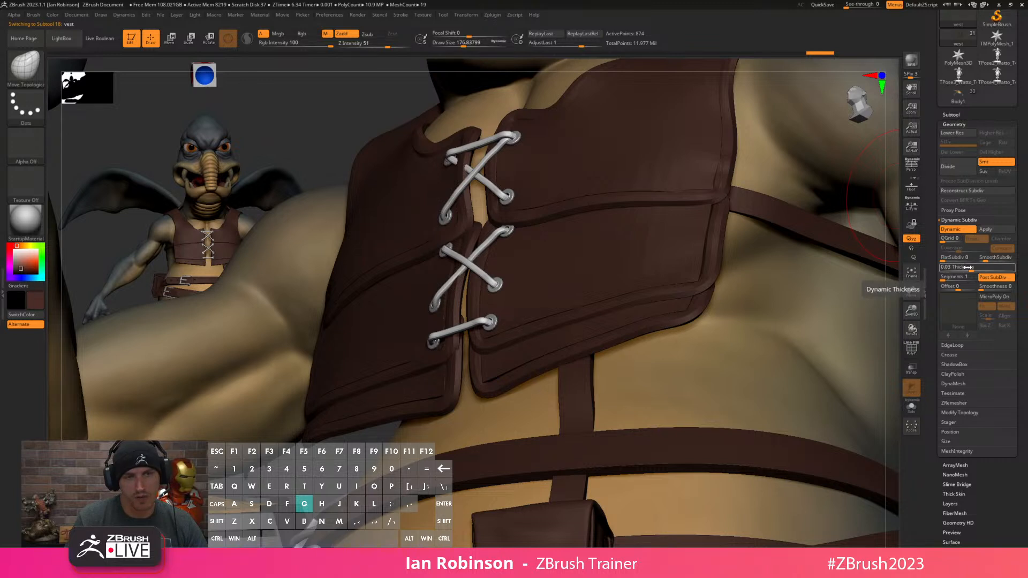
drag(978, 267, 971, 267)
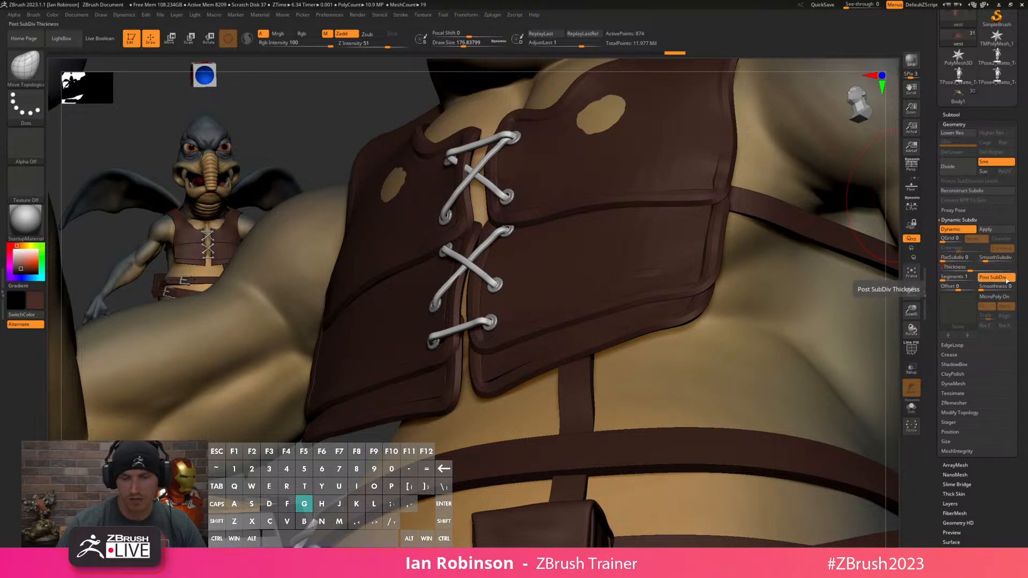
mouse_move(753, 207)
right_down()
mouse_move(739, 298)
mouse_move(744, 286)
mouse_move(776, 287)
right_up()
key(w)
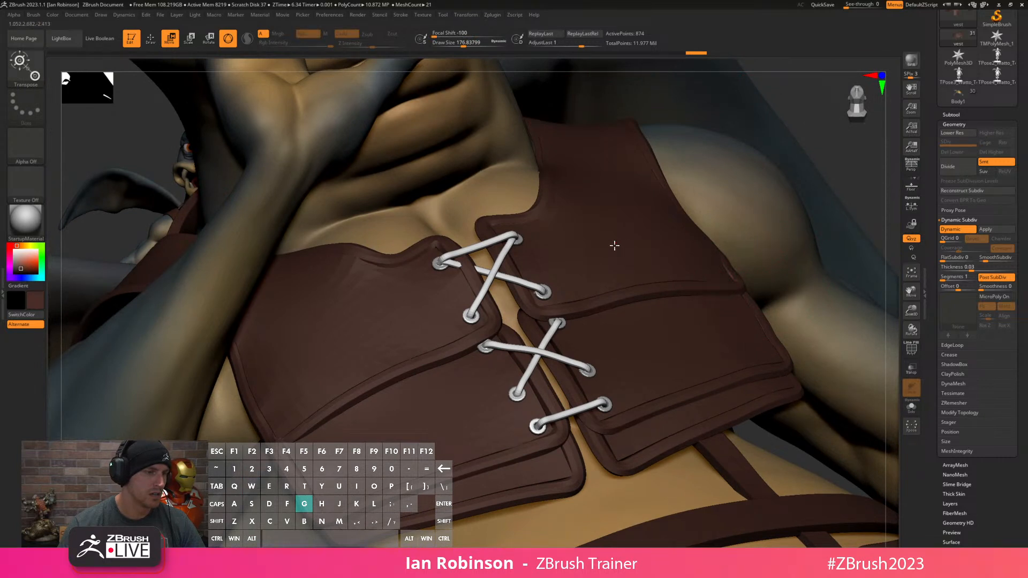
alt+click(597, 244)
alt+click(437, 395)
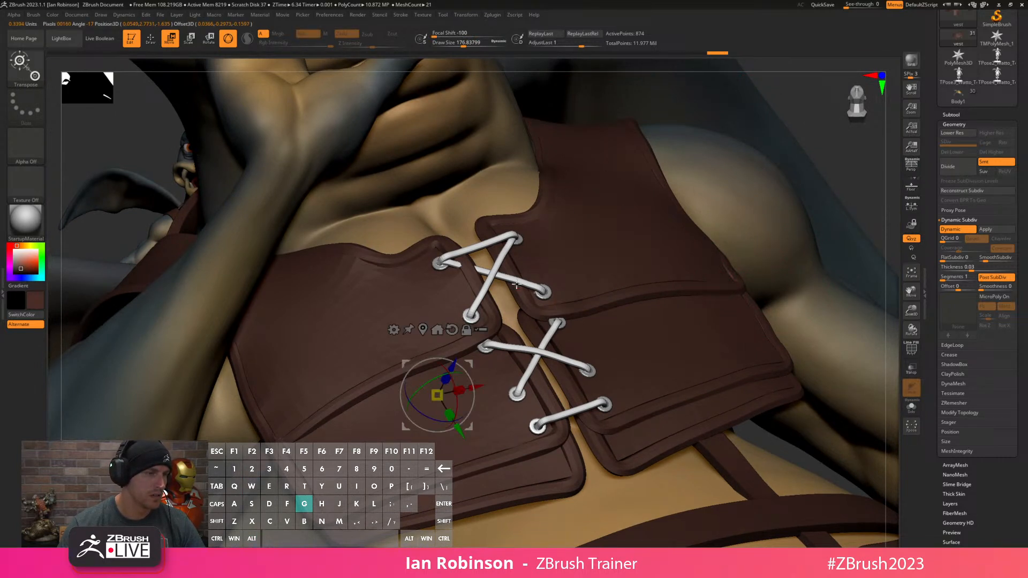
key(ctrl)
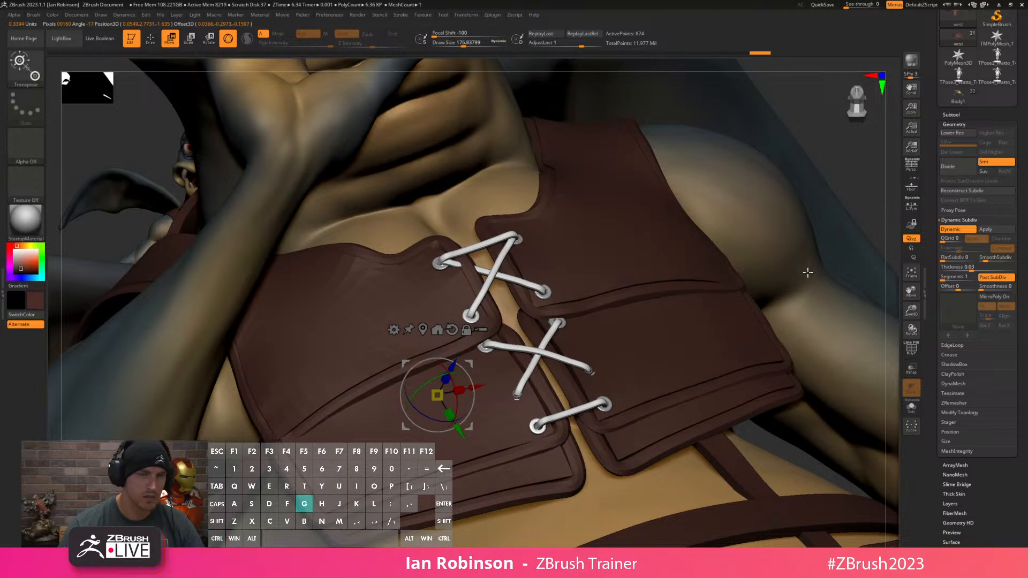
text(q.02)
key(Return)
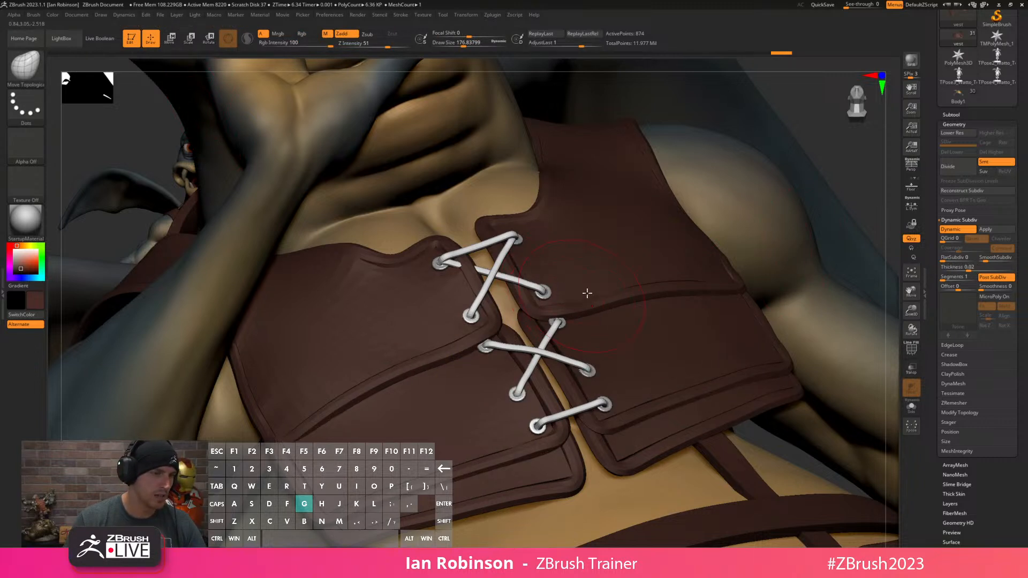
Adjust the fabric panel's front edge around the upper lacing eyelets with Move Topological.
mouse_move(714, 275)
right_down()
mouse_move(694, 299)
mouse_move(701, 277)
right_up()
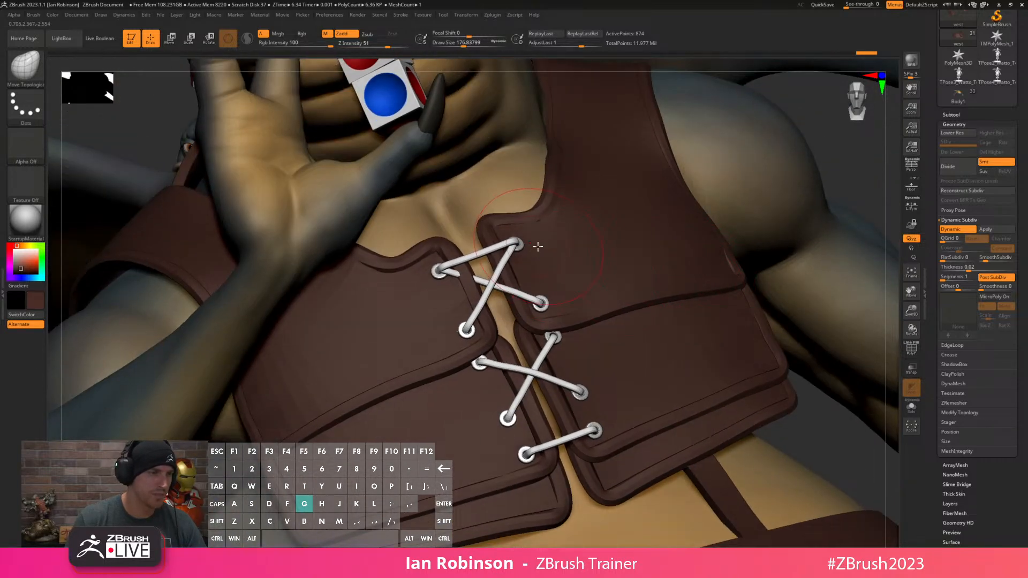
right_drag(538, 245, 531, 246)
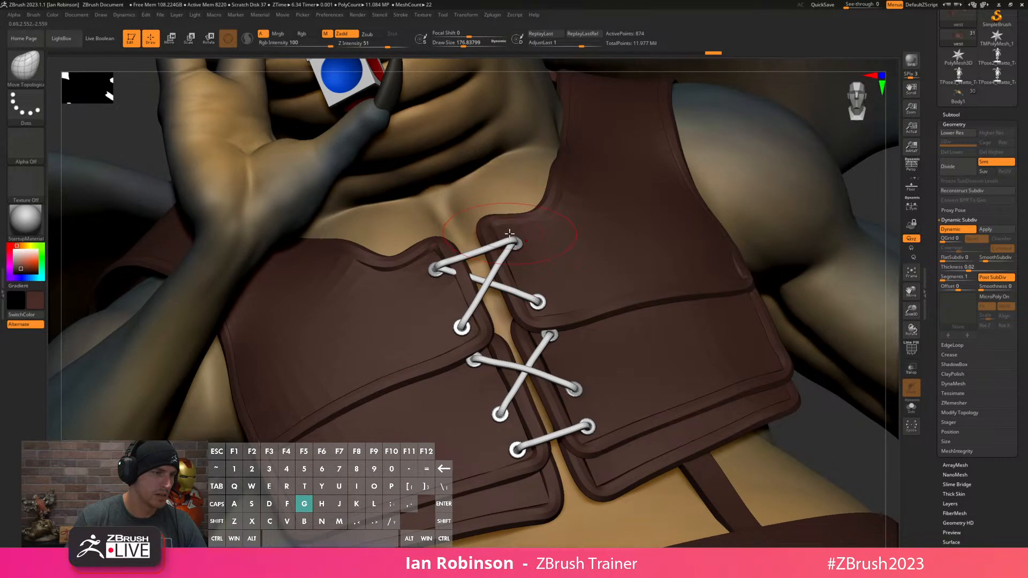
key(space)
drag(546, 251, 547, 268)
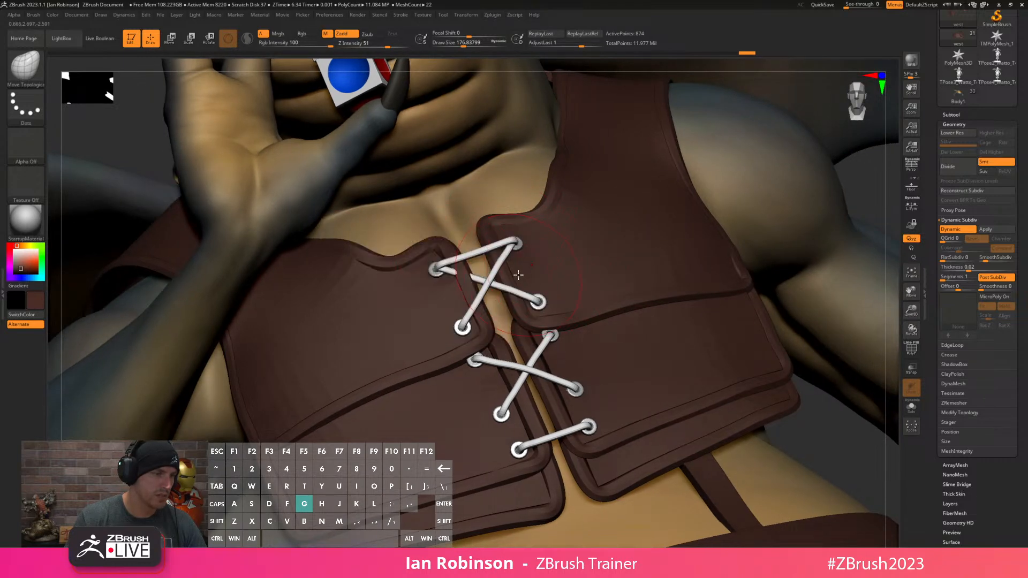
right_drag(537, 302, 530, 324)
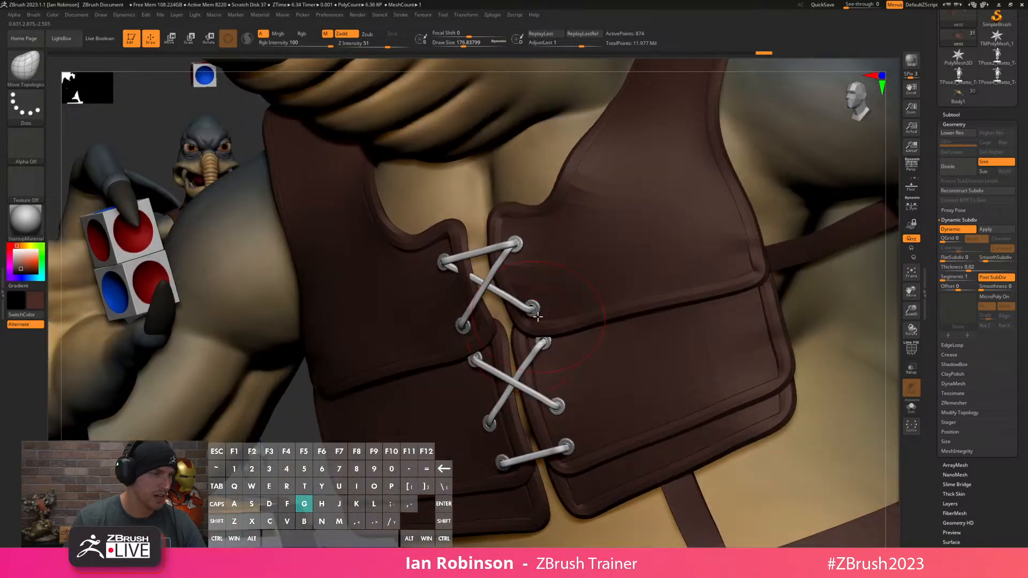
mouse_move(513, 249)
right_down()
mouse_move(537, 223)
mouse_move(432, 267)
mouse_move(435, 241)
mouse_move(403, 264)
mouse_move(331, 240)
mouse_move(340, 276)
right_up()
Adjust the opposite chest panel's surface toward the side seam beneath the raised arm with Move Topological.
click(332, 242)
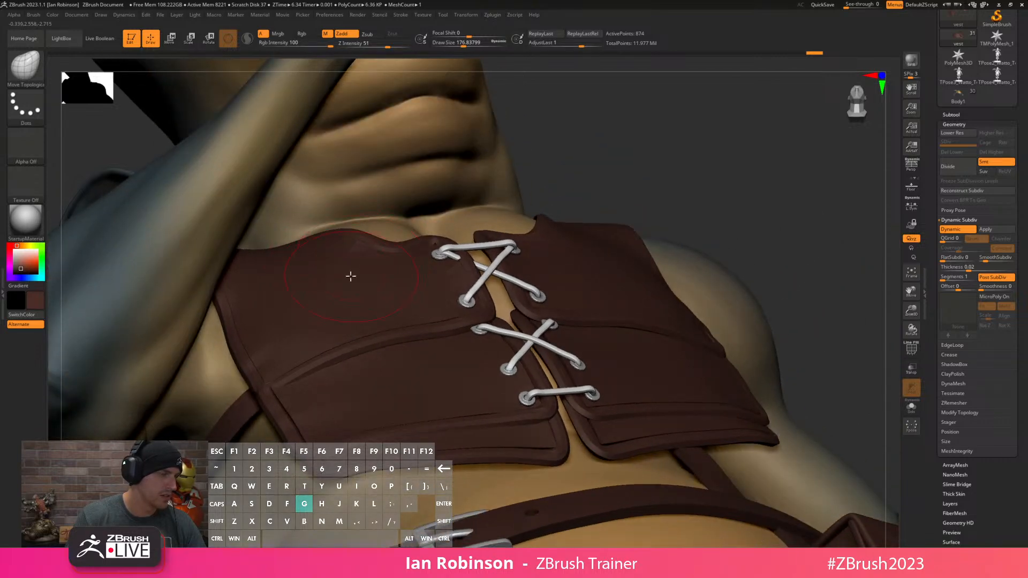
right_drag(425, 259, 348, 227)
right_drag(284, 402, 302, 358)
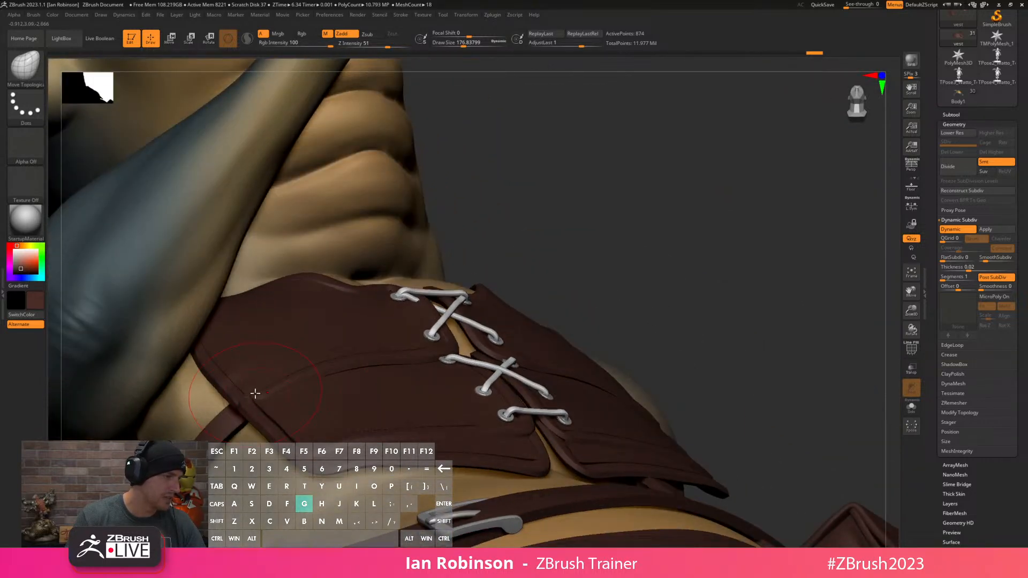
right_drag(252, 396, 266, 392)
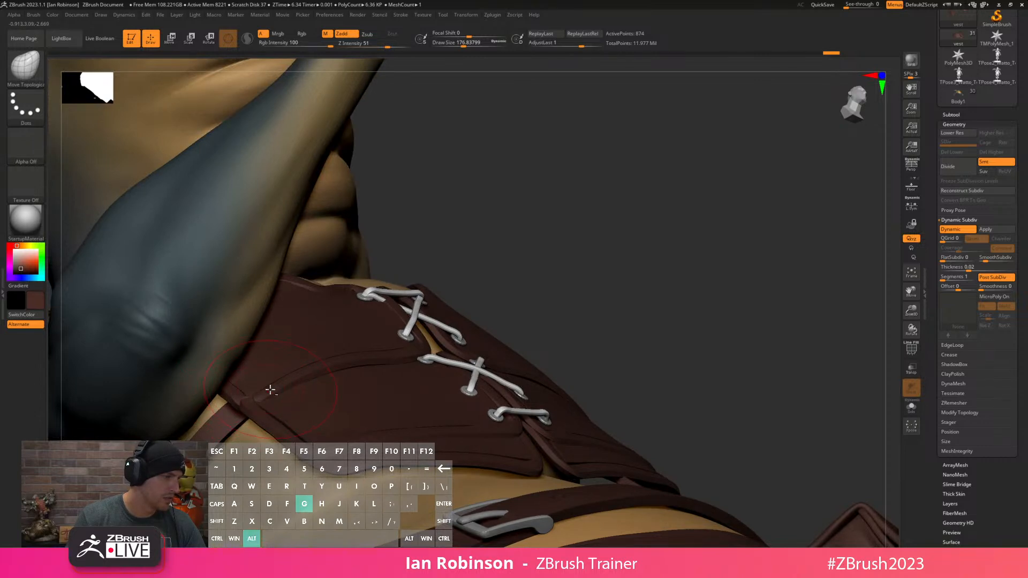
Select the strap trim, show its wireframe and move the overlapping straps into place at the side seam beneath the raised arm.
alt+click(260, 396)
key(shift+f)
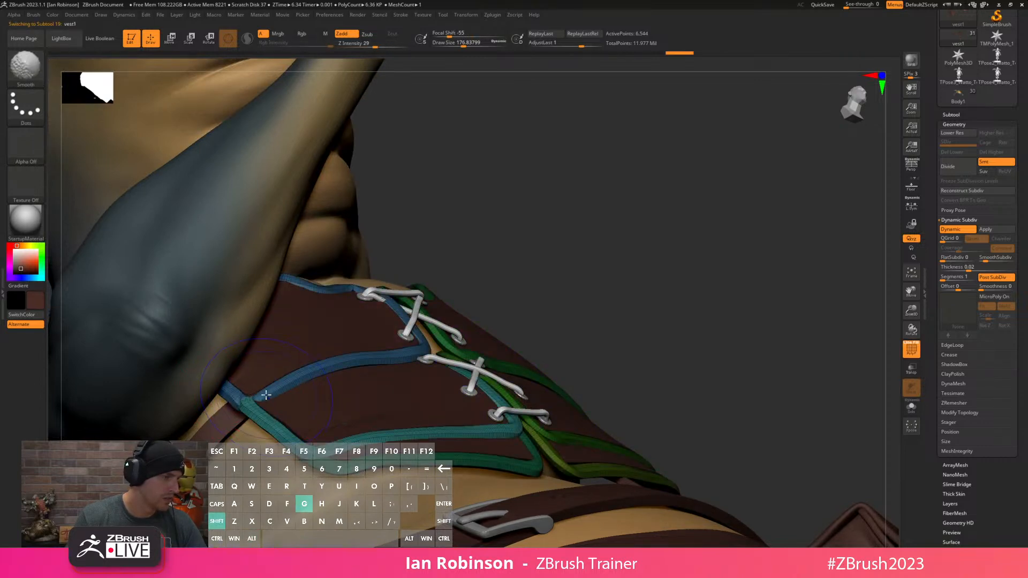
drag(242, 401, 239, 388)
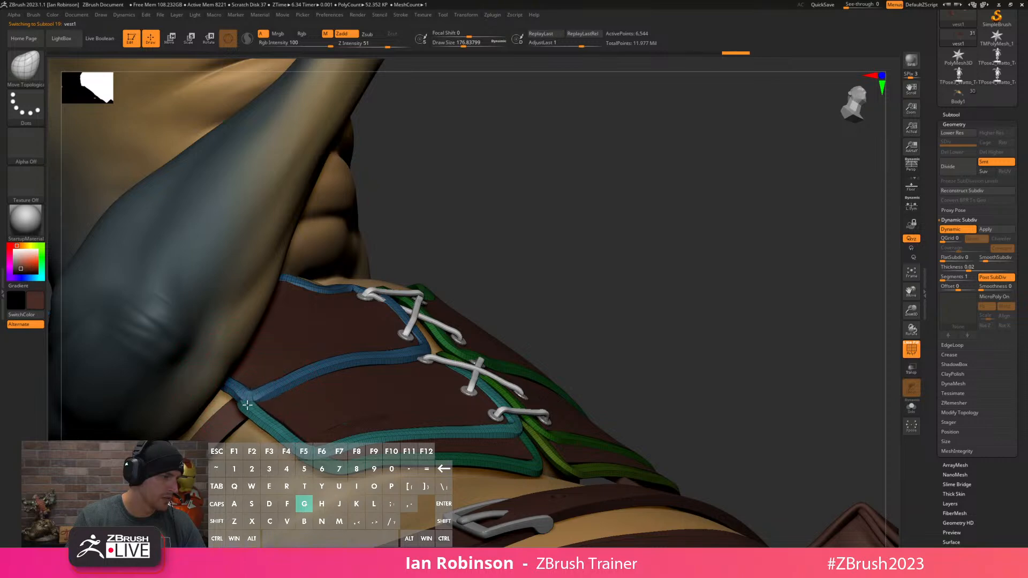
drag(263, 418, 291, 437)
right_drag(353, 444, 338, 468)
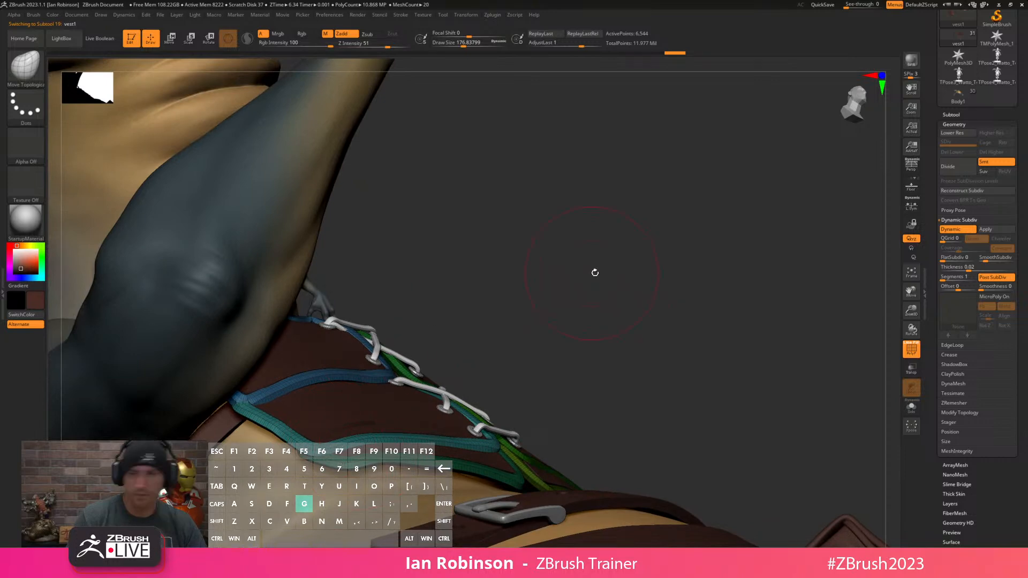
Nudge the lower edge of the vest's side panel against the body with the Move Topological brush.
mouse_move(709, 284)
right_down()
mouse_move(689, 275)
mouse_move(730, 266)
mouse_move(718, 281)
mouse_move(659, 275)
mouse_move(640, 234)
mouse_move(673, 280)
mouse_move(660, 221)
mouse_move(597, 214)
mouse_move(578, 294)
mouse_move(596, 291)
mouse_move(523, 319)
mouse_move(556, 319)
right_up()
key(shift)
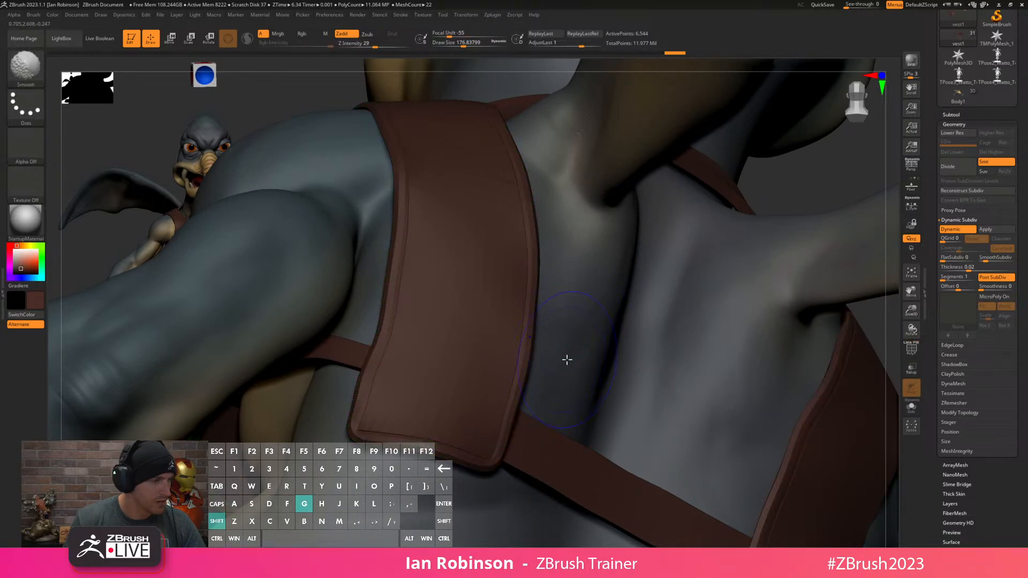
mouse_move(450, 409)
right_down()
mouse_move(471, 362)
mouse_move(466, 409)
right_up()
drag(447, 409, 452, 405)
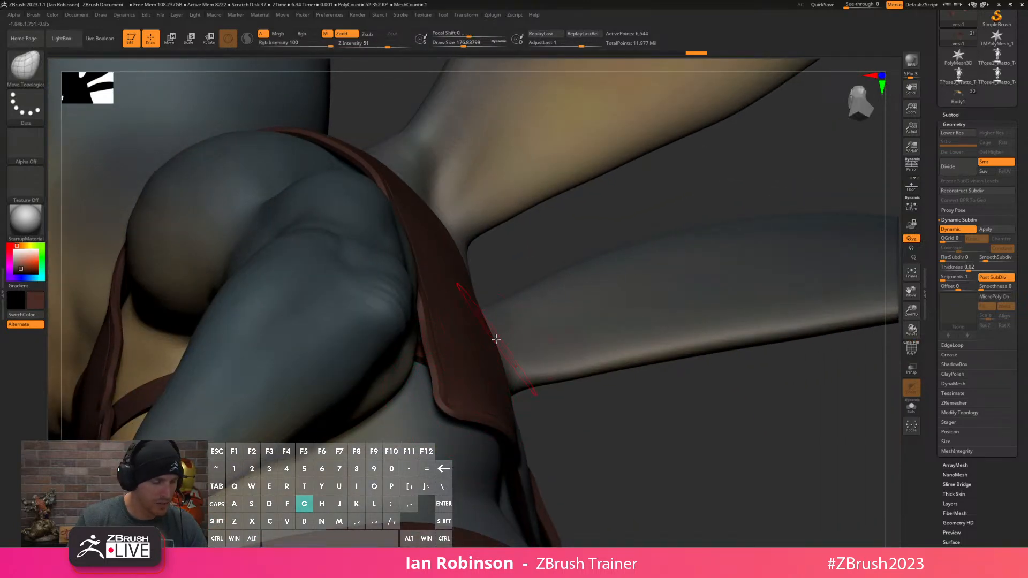
Place the transform gizmo on the front panel of the posed figure's vest and make the vest subtool active.
key(w)
key(f)
mouse_move(471, 211)
right_down()
mouse_move(755, 229)
mouse_move(661, 264)
right_up()
key(ctrl+z)
drag(622, 279, 311, 218)
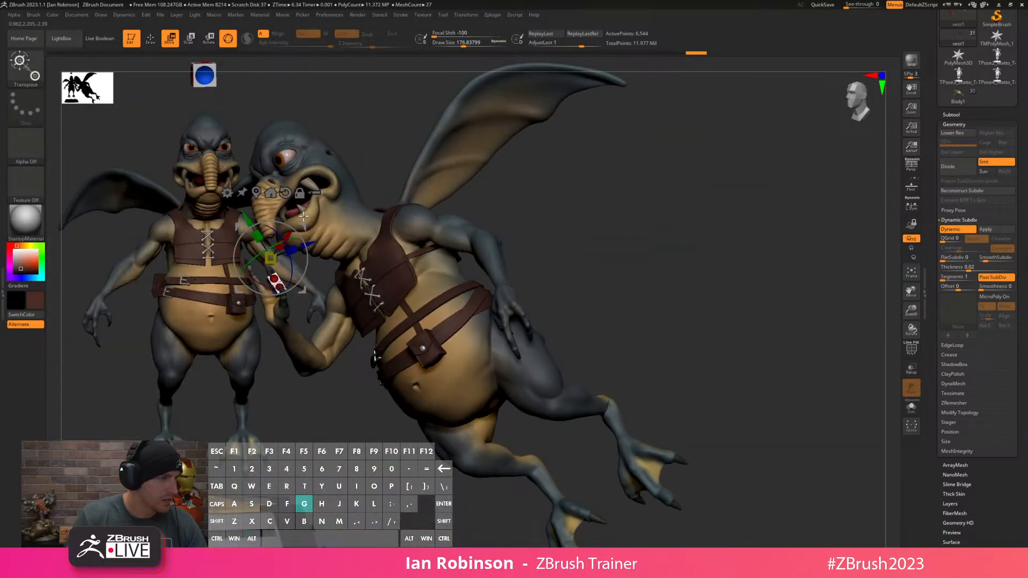
alt+click(257, 198)
alt+right_drag(419, 250, 579, 340)
key(x)
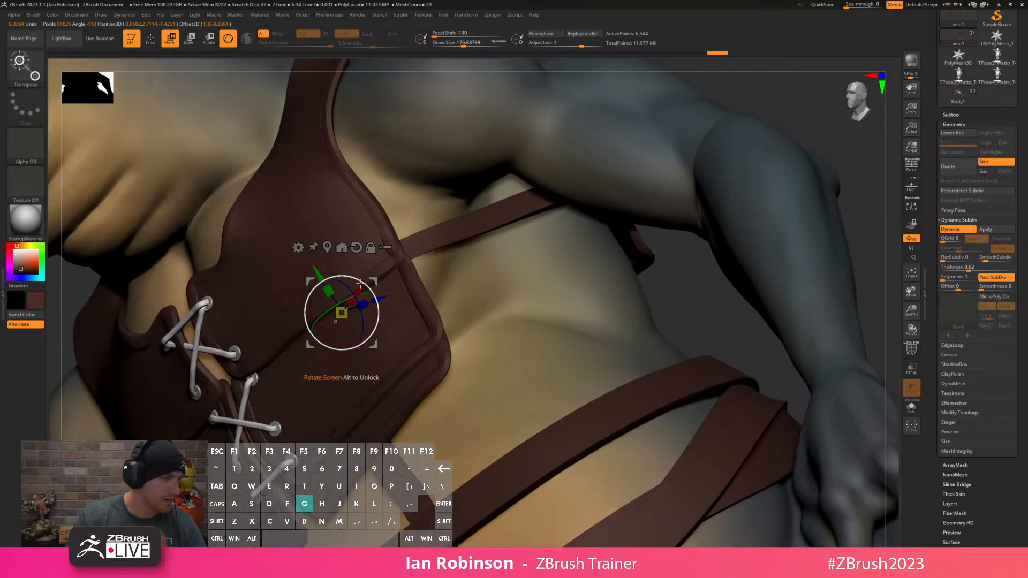
alt+click(324, 339)
key(ctrl)
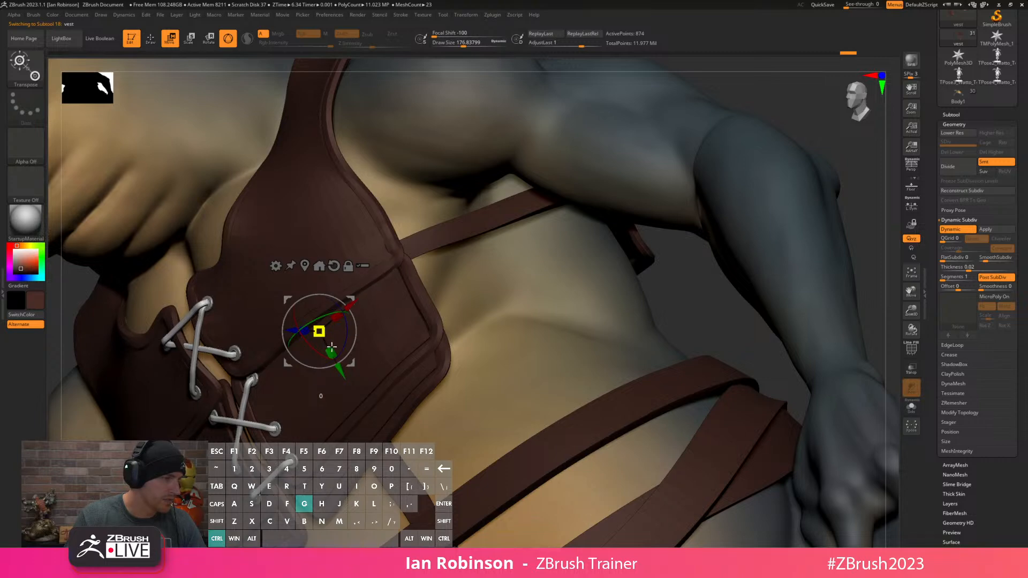
Examine the vest's fit around the lacing, chest and shoulder from several angles, with and without polyframes.
key(q)
mouse_move(404, 307)
alt+right_down()
mouse_move(369, 231)
mouse_move(611, 225)
mouse_move(697, 210)
mouse_move(683, 189)
mouse_move(677, 256)
mouse_move(688, 230)
mouse_move(710, 230)
alt+right_up()
key(shift+f)
key(shift+f)
alt+right_drag(501, 279, 542, 376)
key(shift+f)
key(shift+f)
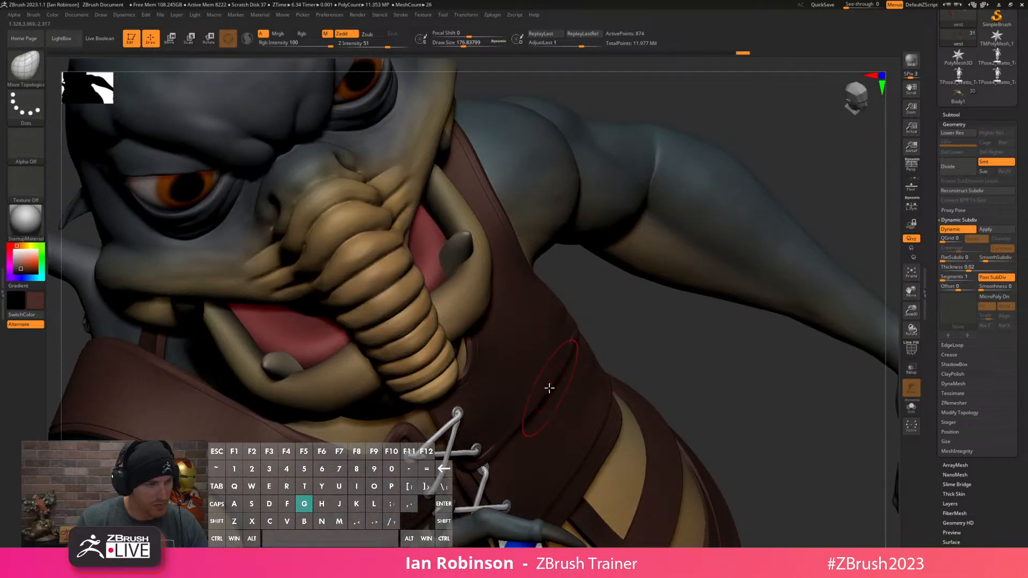
right_drag(551, 361, 507, 407)
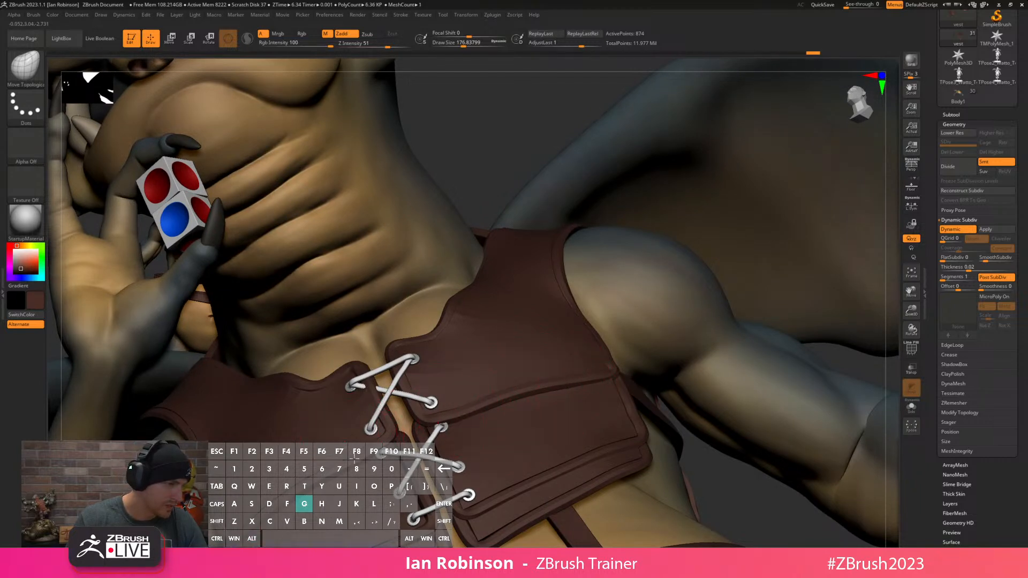
right_drag(236, 485, 311, 482)
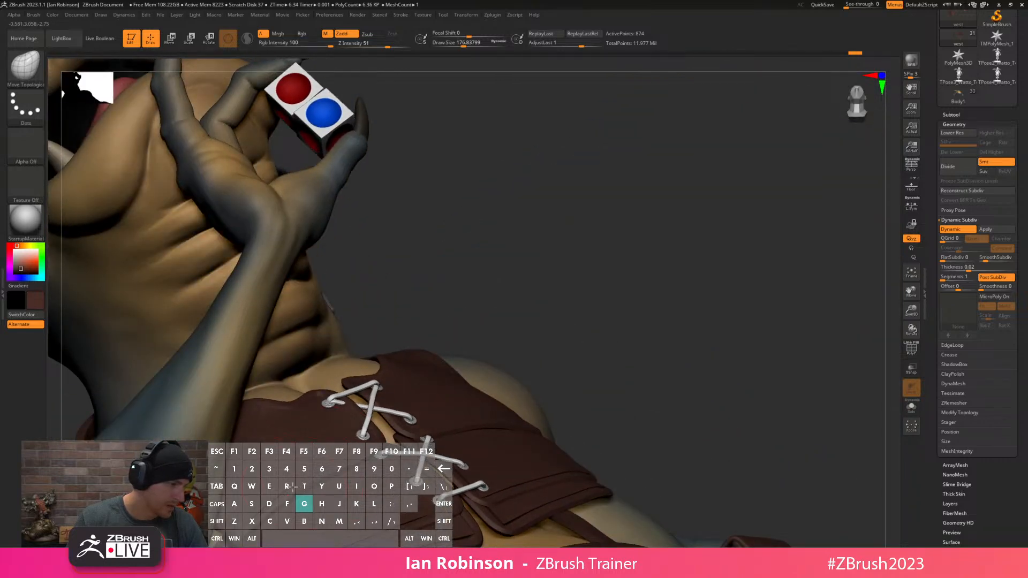
right_drag(608, 324, 711, 269)
key(shift+f)
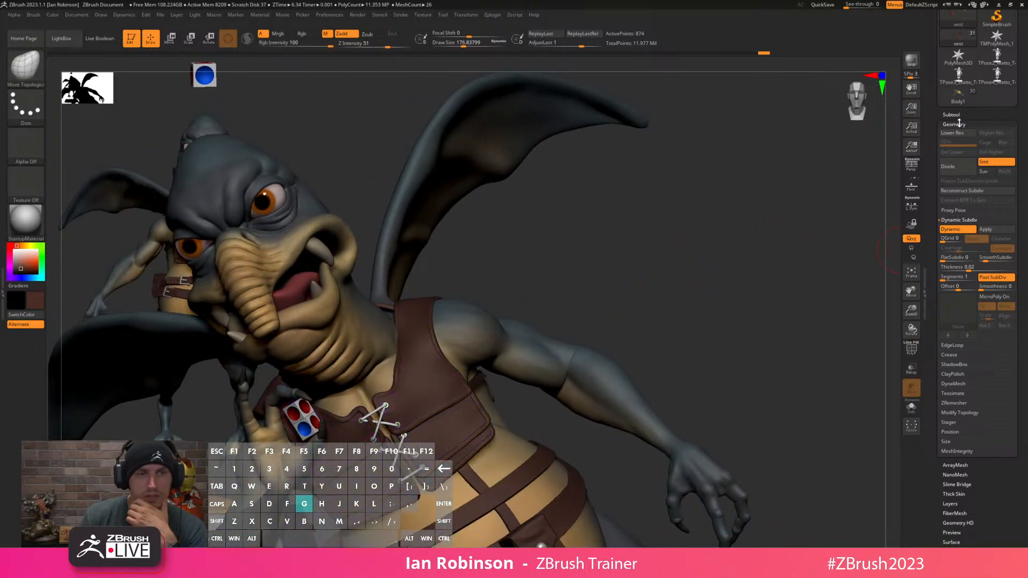
Make Body1 the active subtool and reposition the gizmo on the forearm, the raised hand and the wing.
click(957, 124)
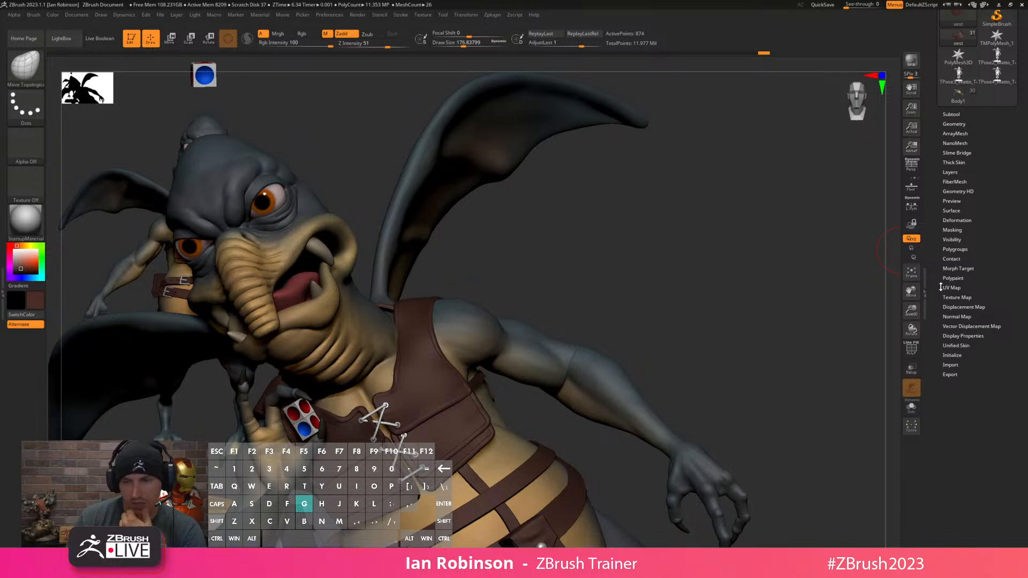
key(w)
alt+drag(664, 293, 703, 191)
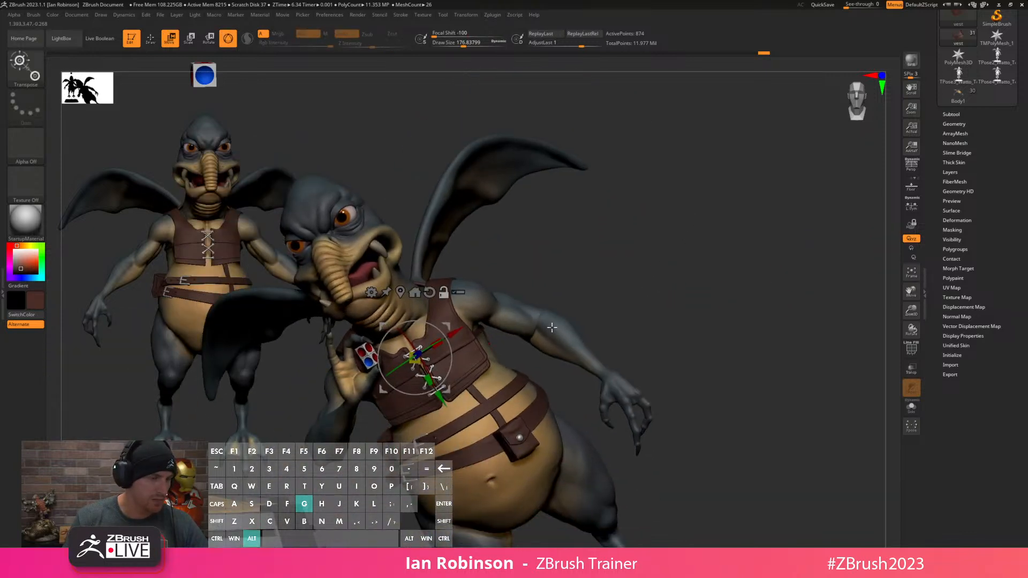
alt+click(557, 327)
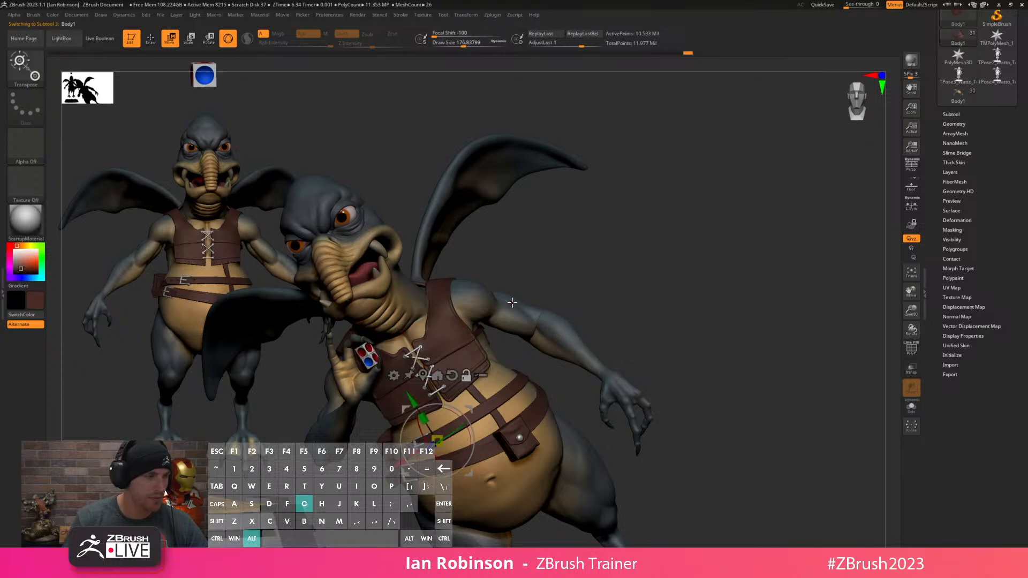
key(shift+f)
key(shift+f)
alt+click(559, 326)
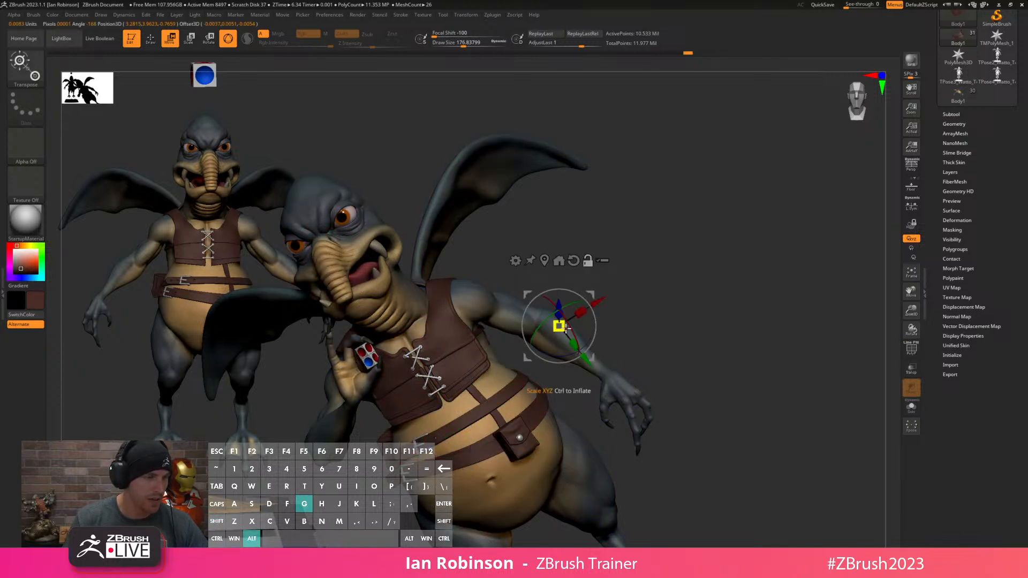
alt+click(356, 388)
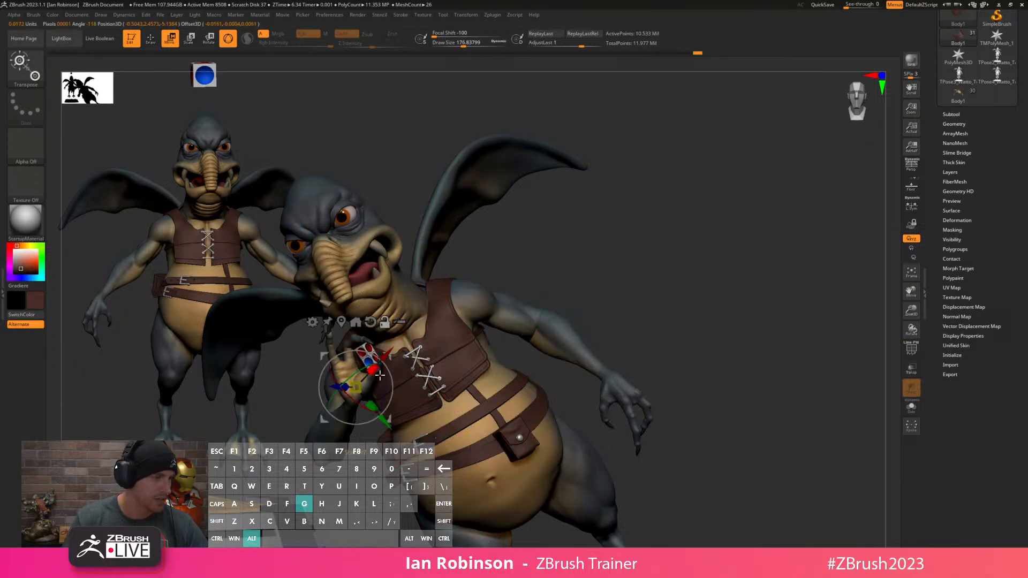
alt+click(484, 192)
Examine the posed figure's wing and back up close, finishing with a straight side view of the whole body.
drag(521, 230, 653, 267)
alt+drag(702, 325, 474, 311)
click(759, 301)
alt+drag(860, 258, 700, 361)
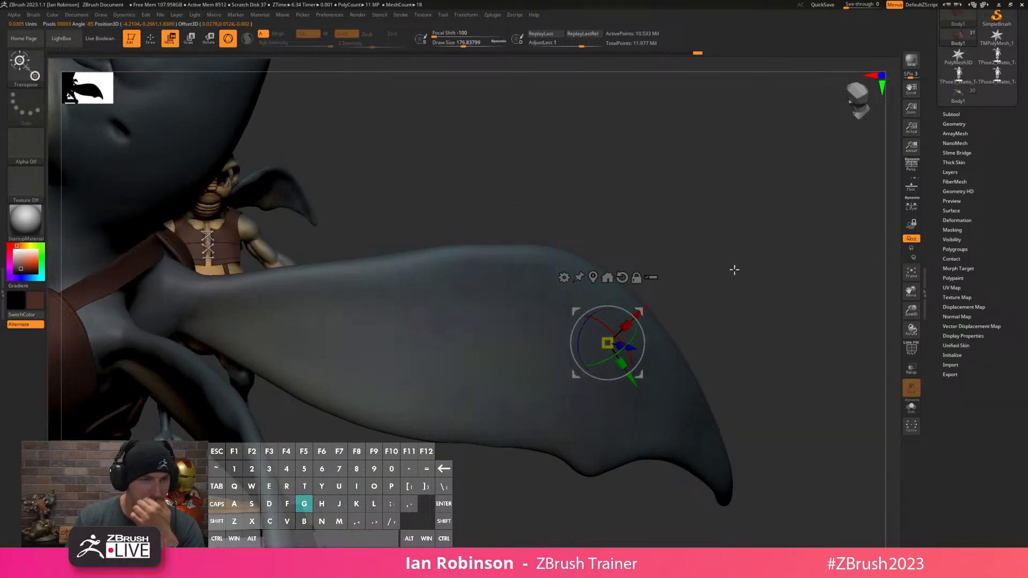
alt+drag(764, 262, 681, 268)
key(q)
alt+right_drag(555, 319, 579, 365)
right_drag(680, 360, 507, 349)
mouse_move(375, 294)
right_down()
mouse_move(359, 291)
mouse_move(372, 287)
right_up()
right_drag(426, 163, 622, 227)
key(f)
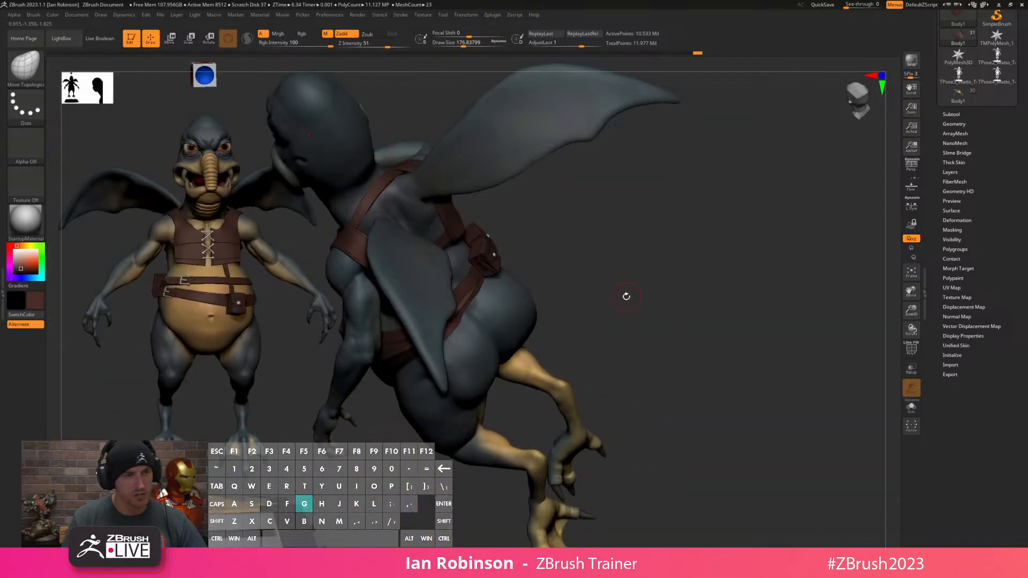
shift+right_drag(609, 266, 650, 250)
alt+right_drag(648, 316, 780, 397)
Reset the gizmo's orientation and centre it on the Body1 mesh, then return to Draw mode.
key(w)
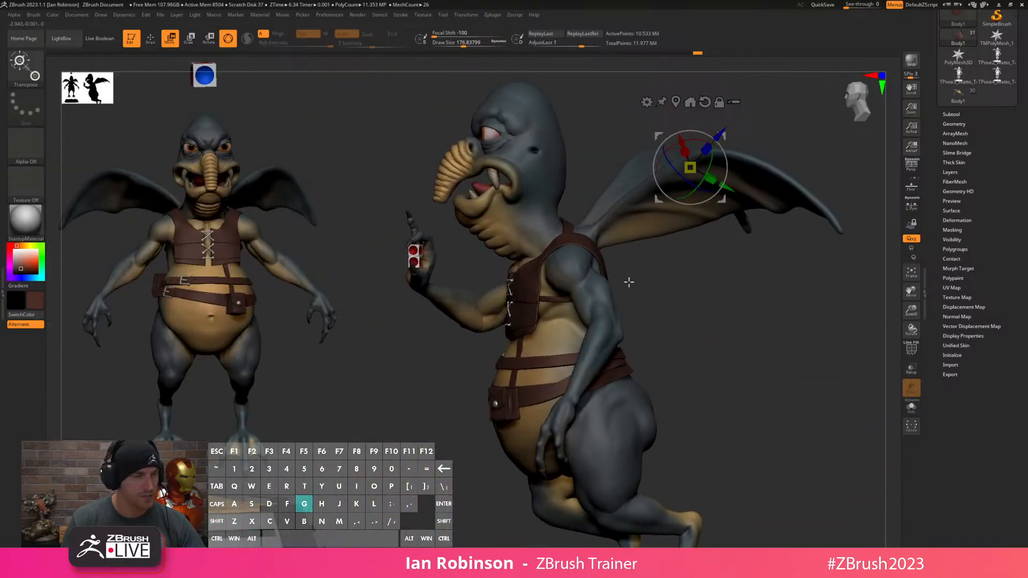
alt+click(704, 102)
alt+click(676, 102)
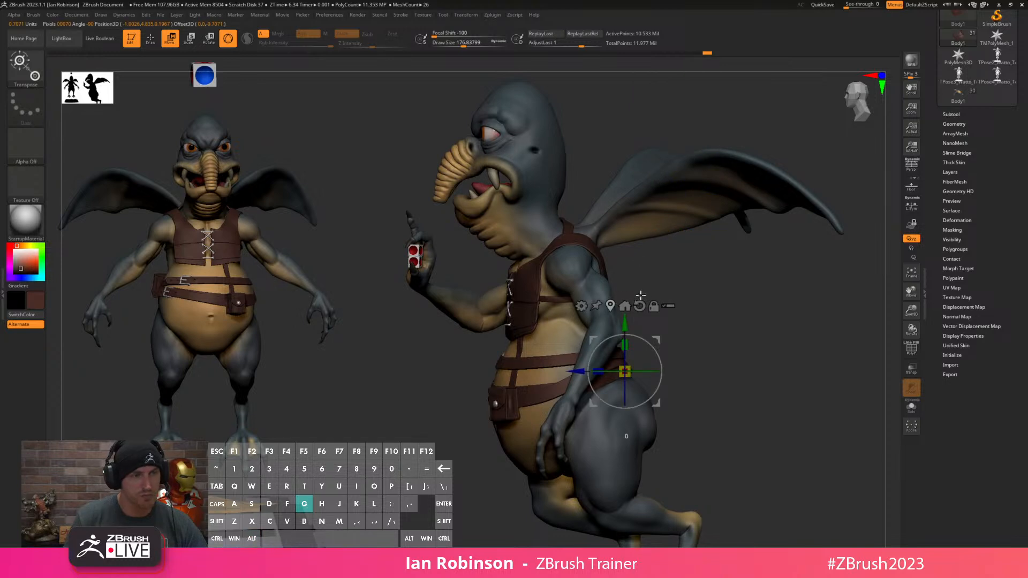
key(f)
key(q)
mouse_move(694, 300)
alt+right_down()
mouse_move(711, 333)
mouse_move(822, 333)
alt+right_up()
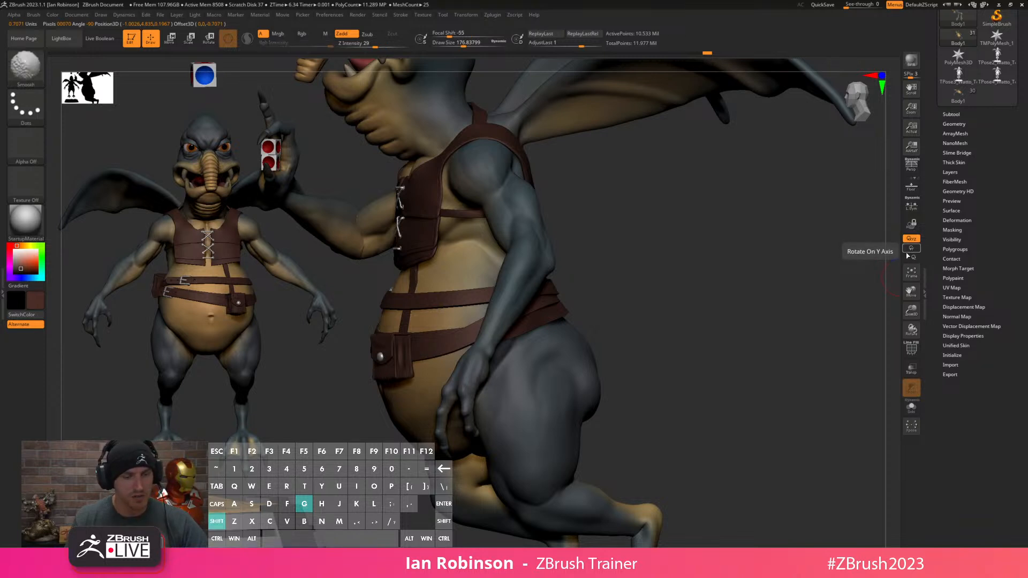
Restrict view rotation to the Y axis and turn the whole posed figure to a straight front view.
click(912, 242)
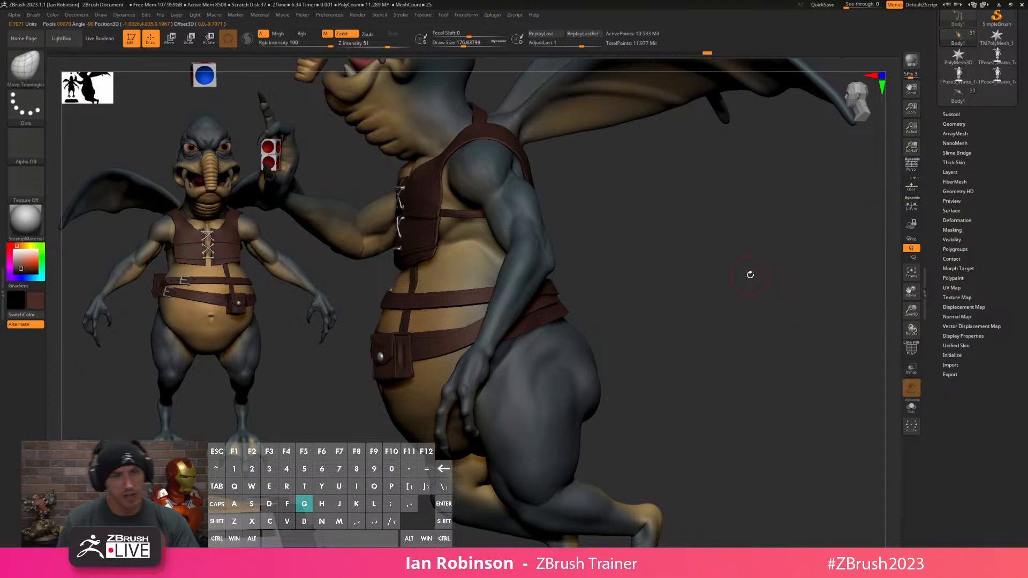
mouse_move(736, 254)
mouse_down()
mouse_move(712, 294)
mouse_move(684, 294)
mouse_move(741, 288)
mouse_move(740, 269)
mouse_up()
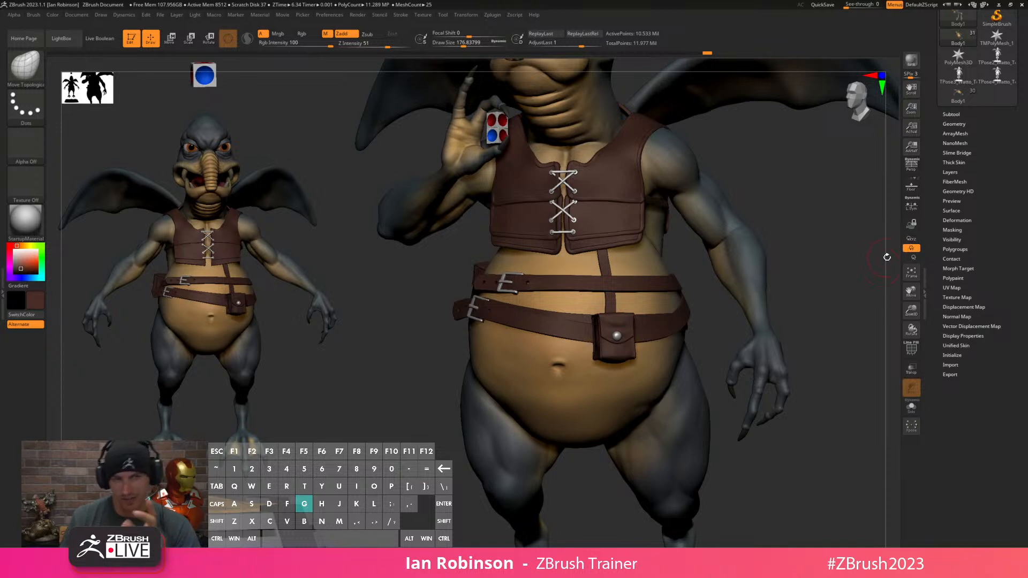
drag(823, 234, 823, 245)
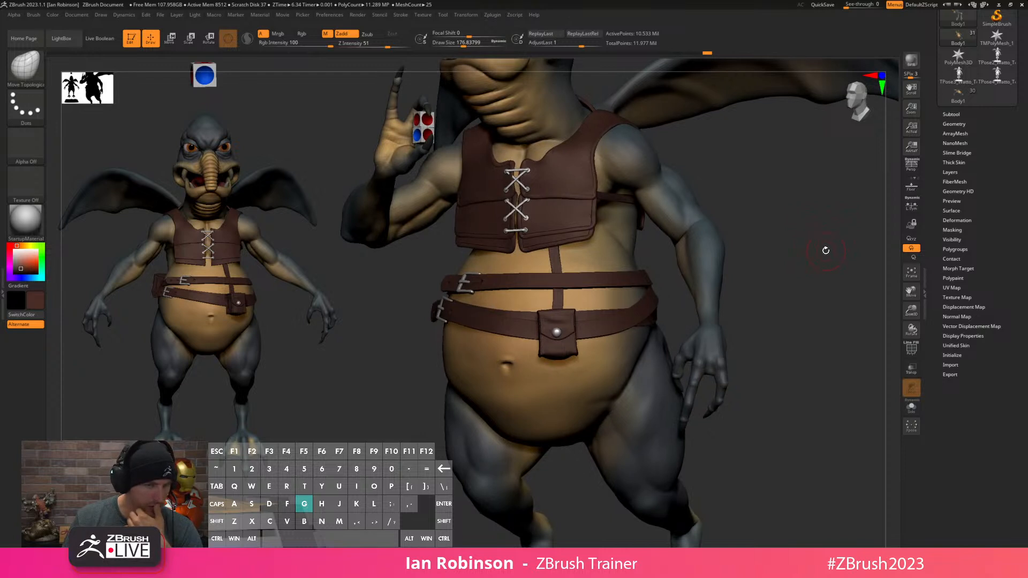
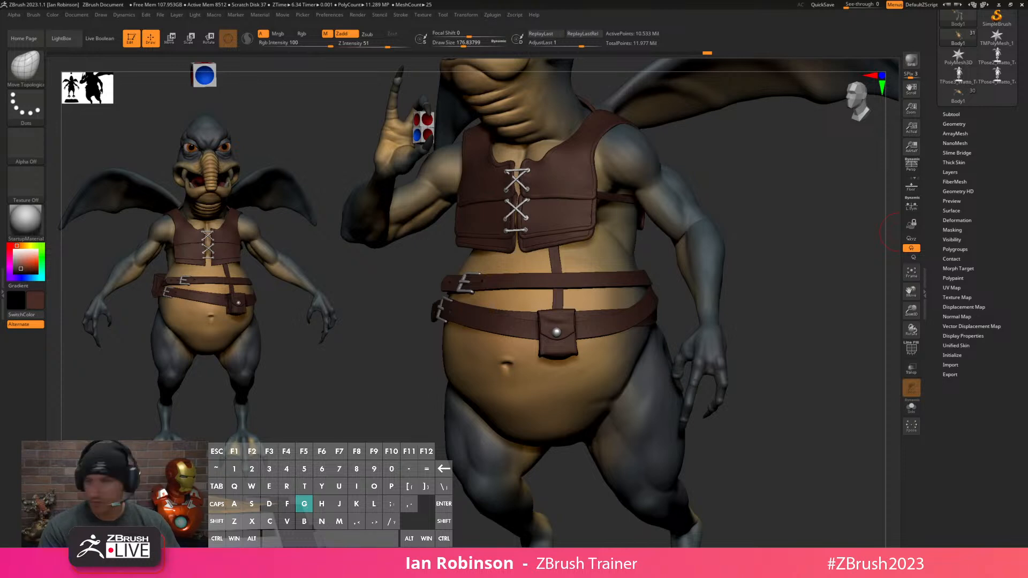
key(f)
key(f)
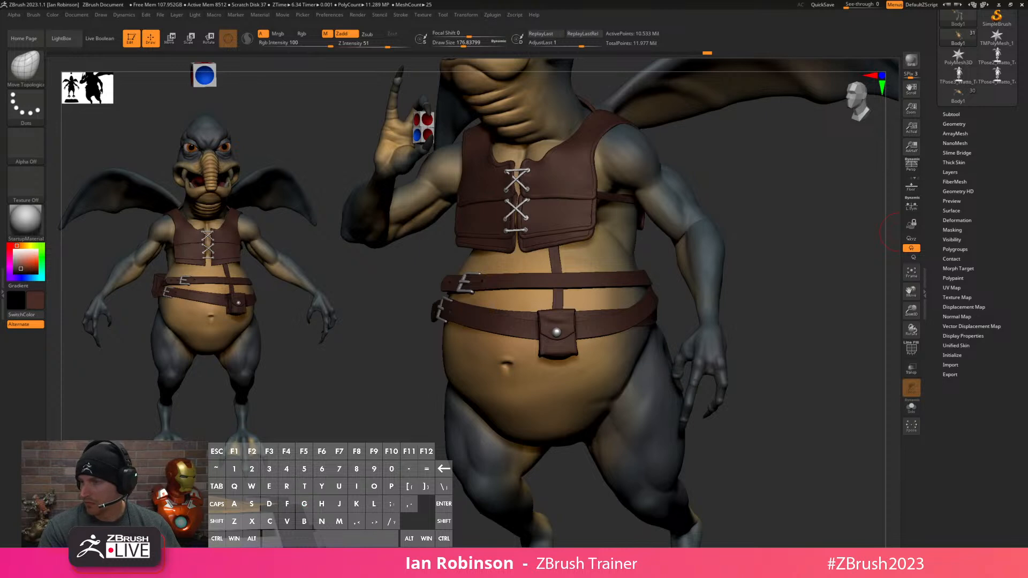
key(g)
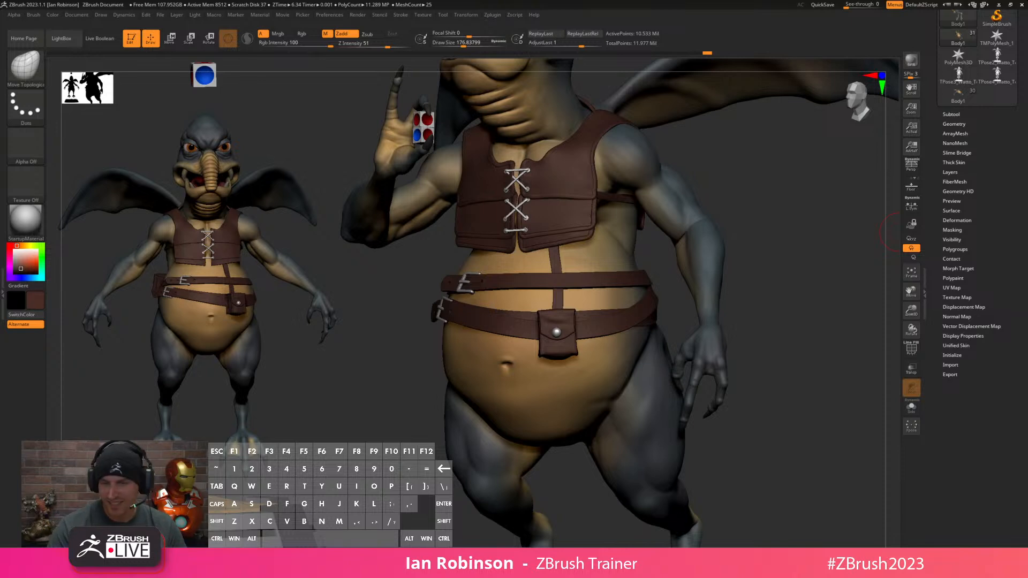
drag(782, 217, 785, 219)
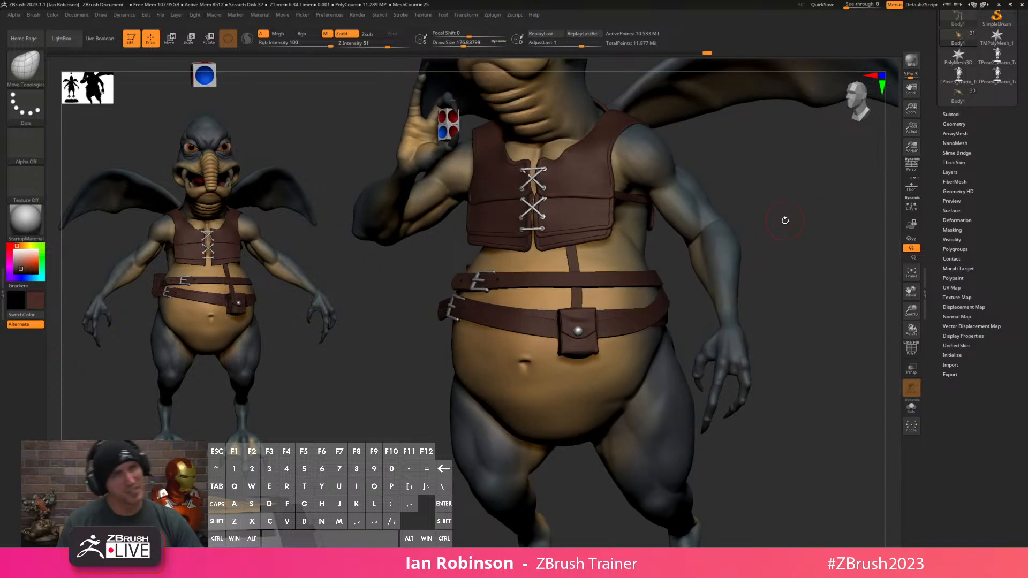
key(f)
alt+drag(763, 299, 620, 285)
drag(729, 285, 788, 214)
shift+drag(787, 214, 769, 259)
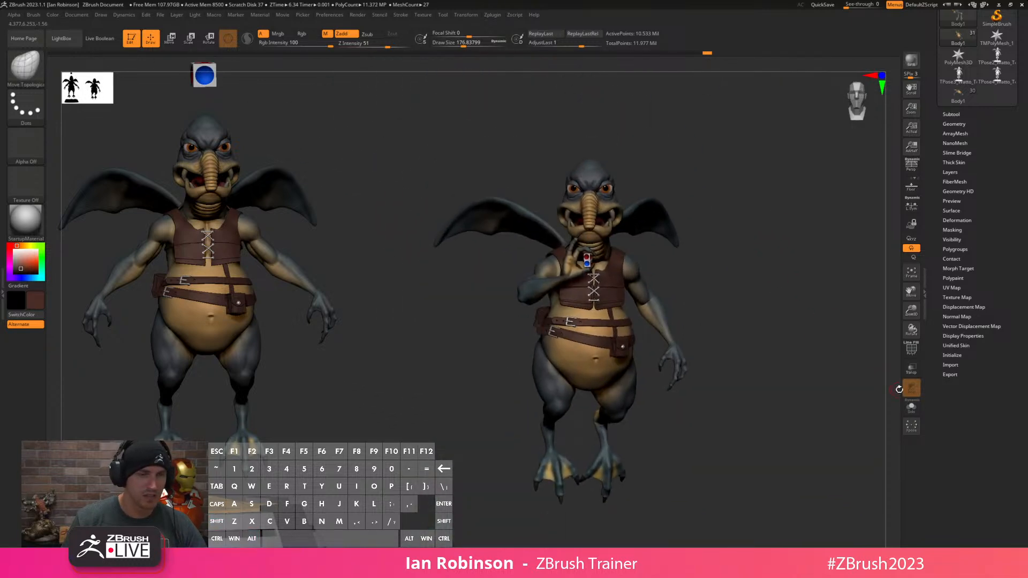
Toggle Solo and polyframes on Body1 to examine its polygroups around the laced vest.
click(911, 407)
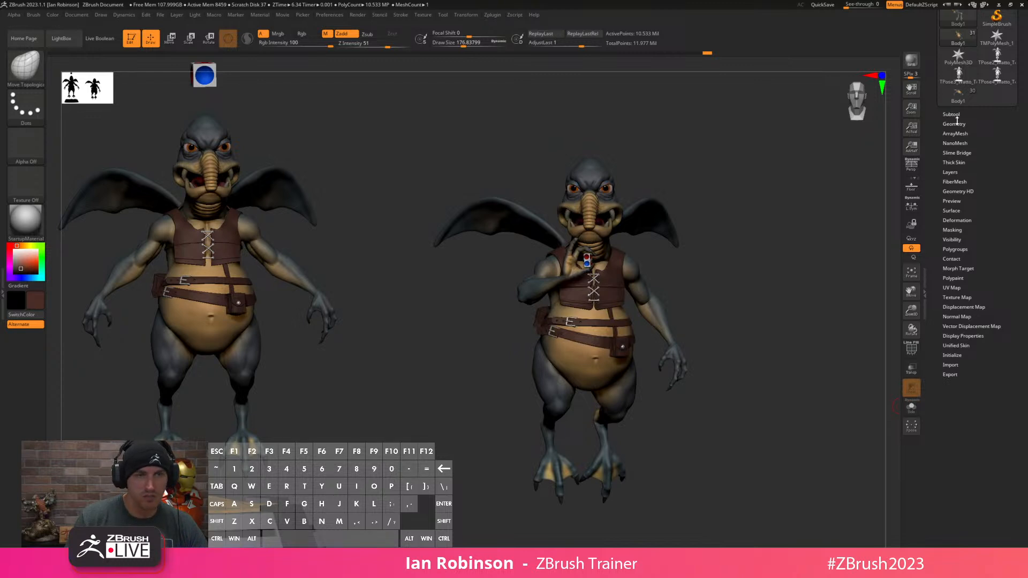
alt+drag(742, 303, 664, 399)
alt+click(599, 204)
key(shift+f)
key(shift+f)
alt+click(592, 164)
key(shift+f)
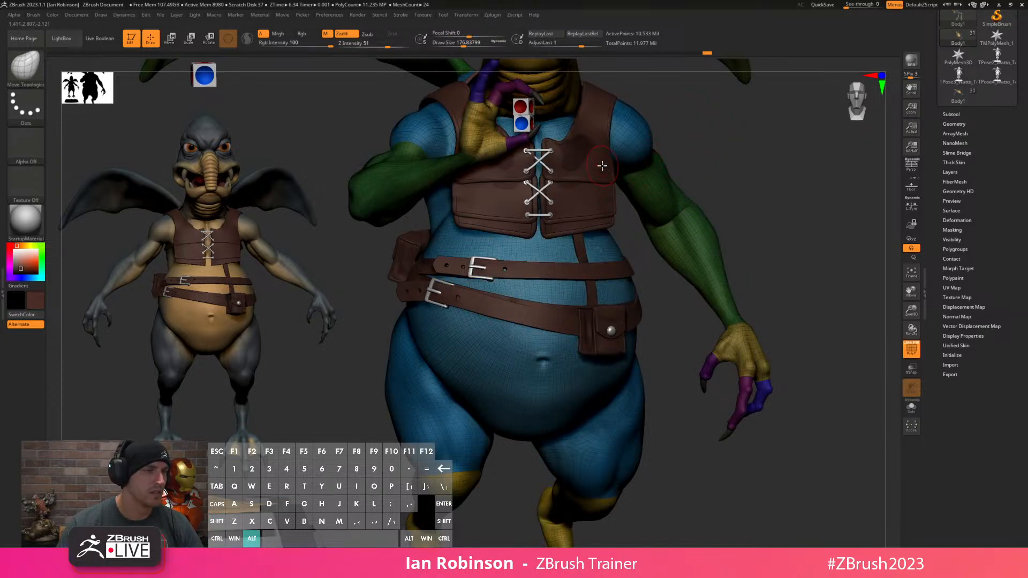
alt+right_drag(600, 177, 606, 223)
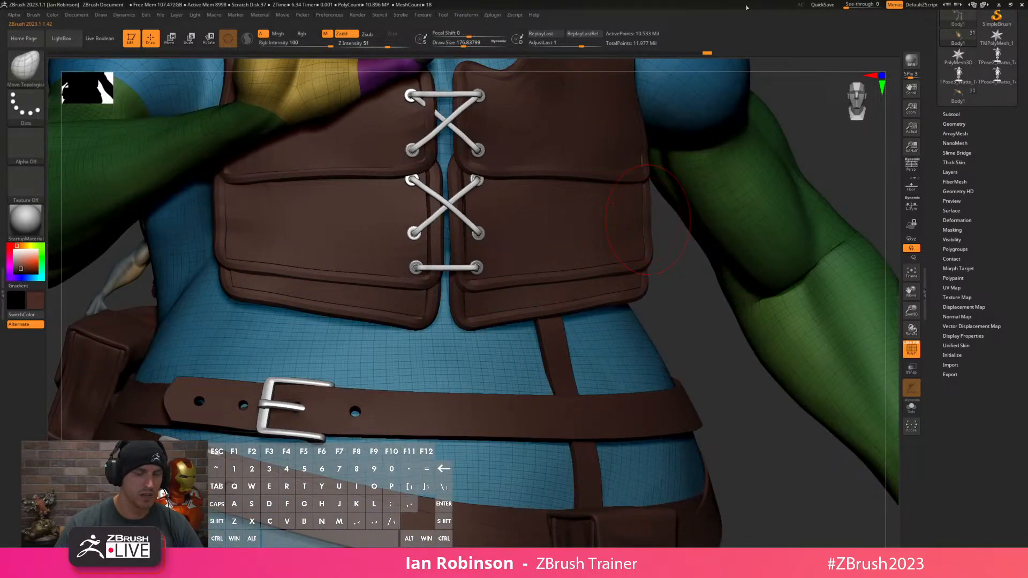
Select the vest subtool in the Vest_and_Belts folder and turn off its polyframe display.
click(952, 115)
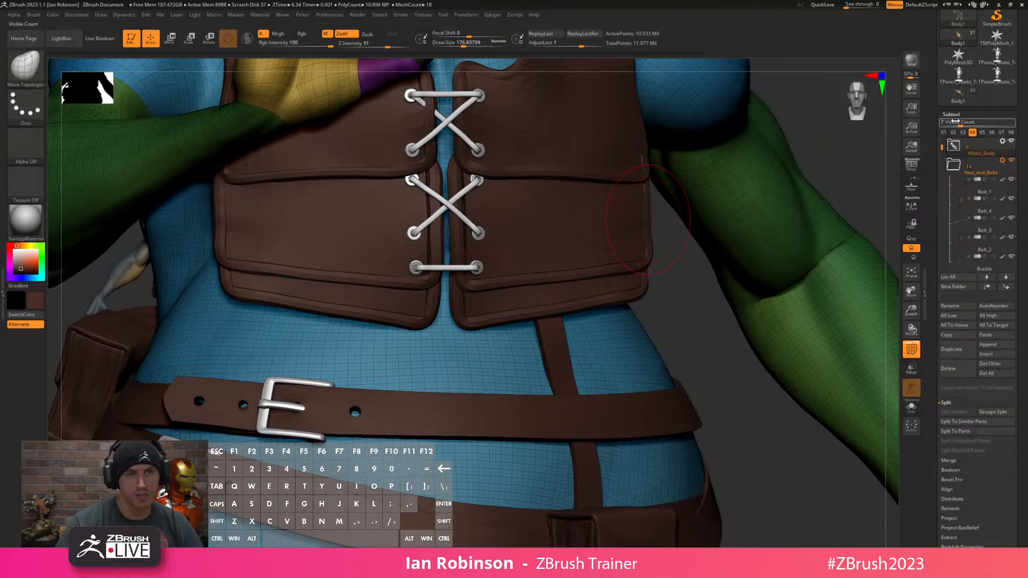
mouse_move(959, 215)
scroll(959, 216, down, 2)
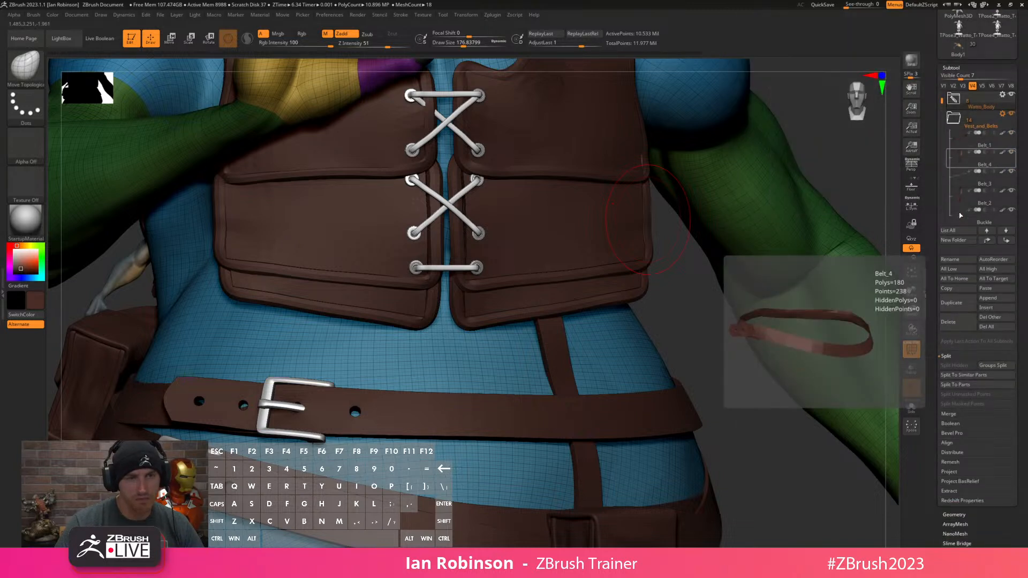
scroll(969, 153, down, 6)
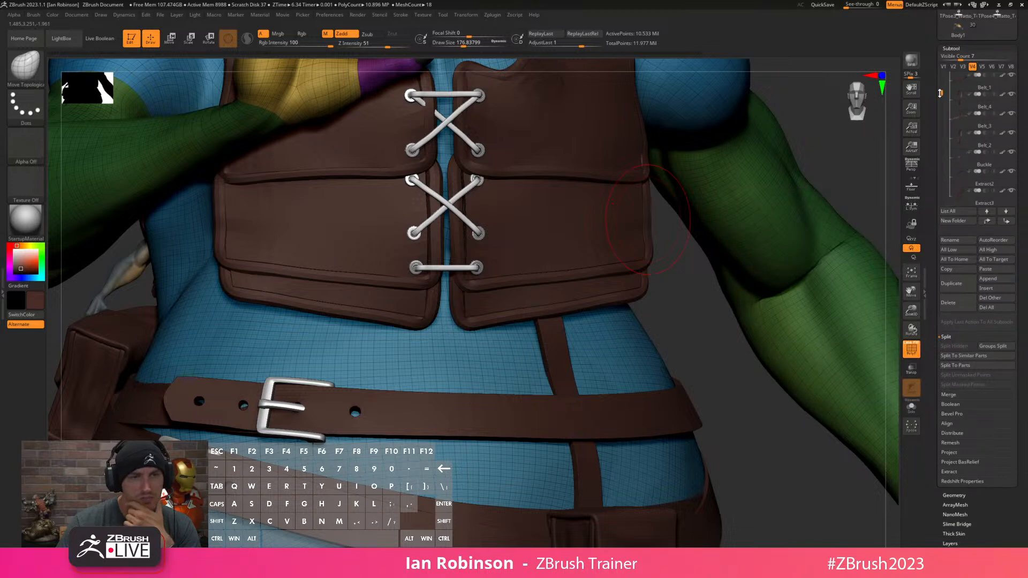
click(969, 153)
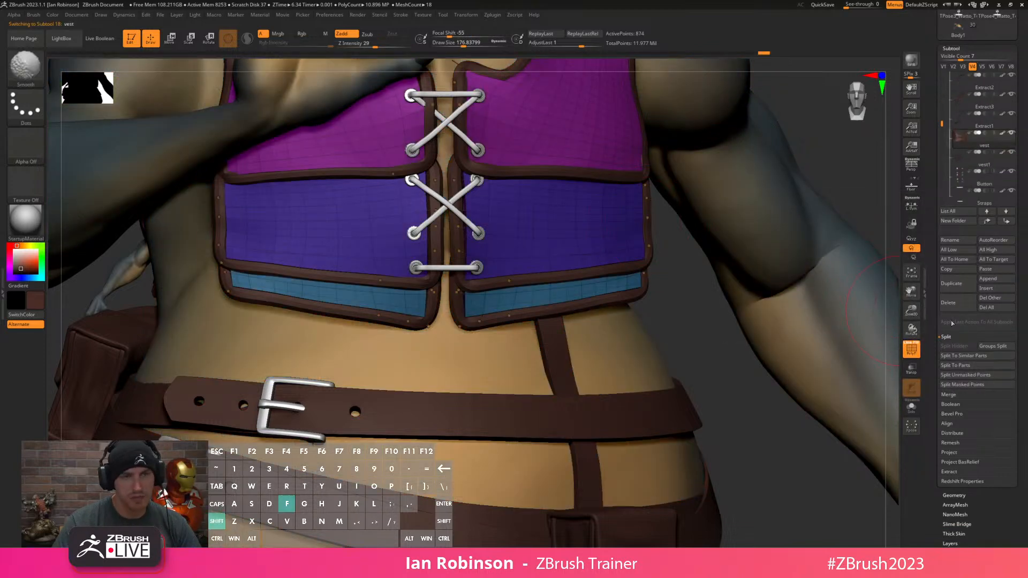
key(shift+f)
scroll(971, 372, down, 6)
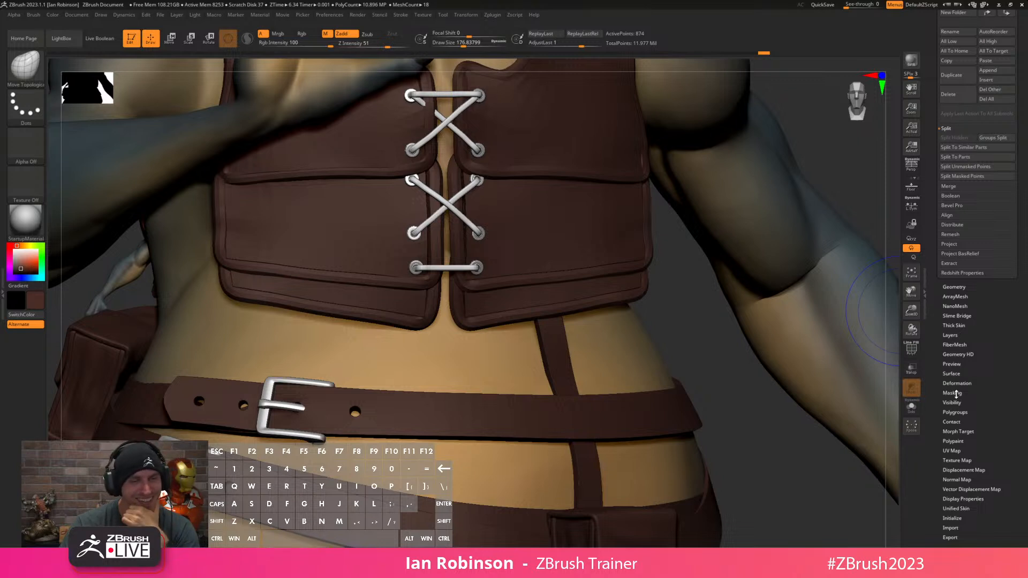
Isolate the vest subtool and open NoiseMaker for its surface, then cancel the noise editor.
click(955, 374)
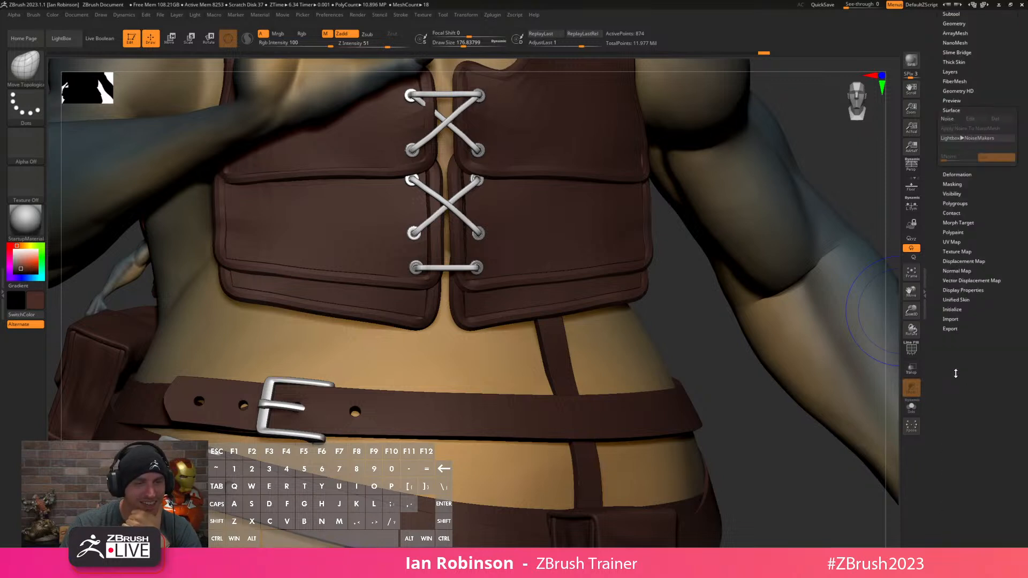
click(912, 407)
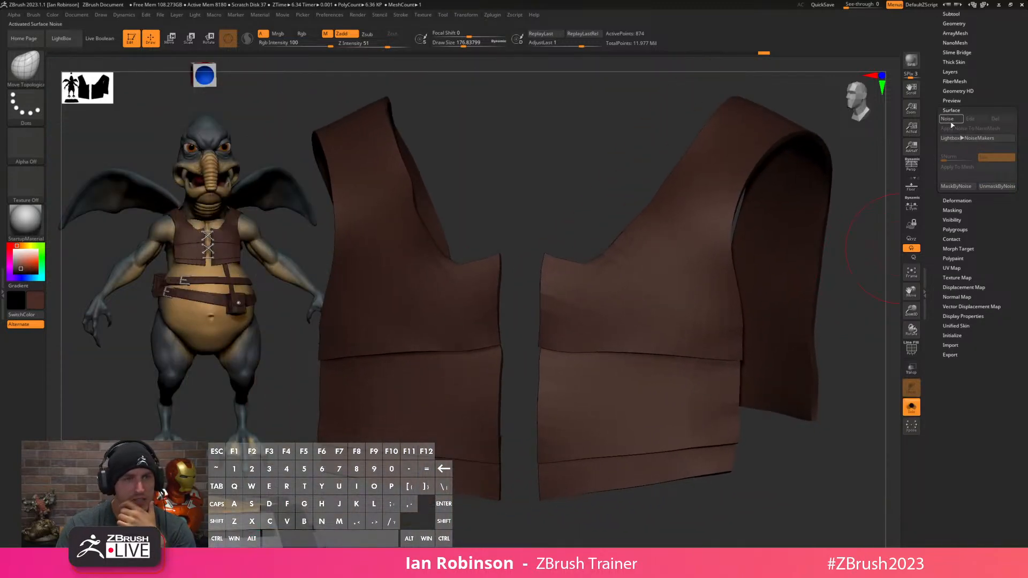
click(948, 119)
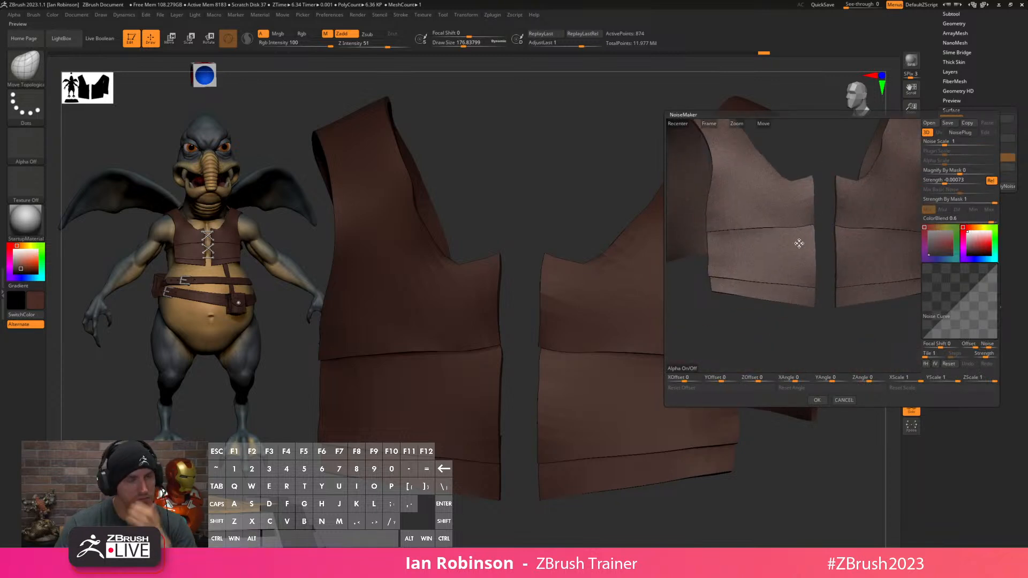
click(844, 400)
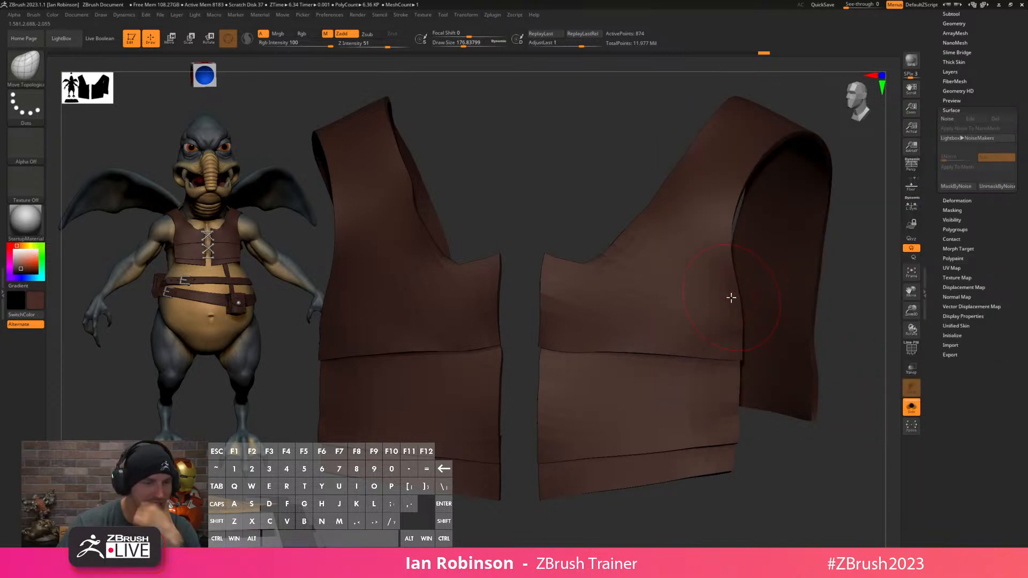
Browse the LightBox textures and load IMG_4808.jpg as the current texture.
key(comma)
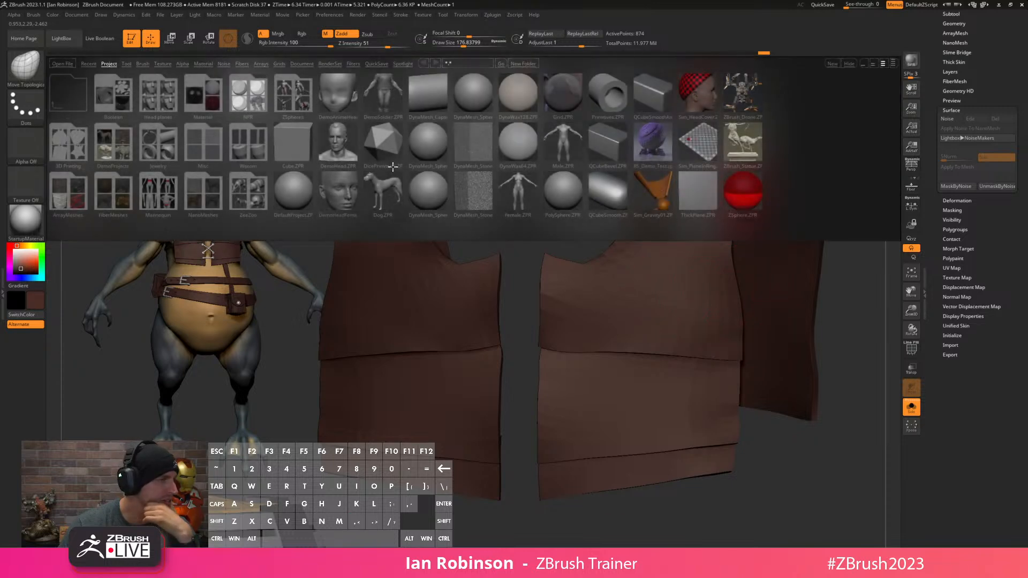
click(162, 63)
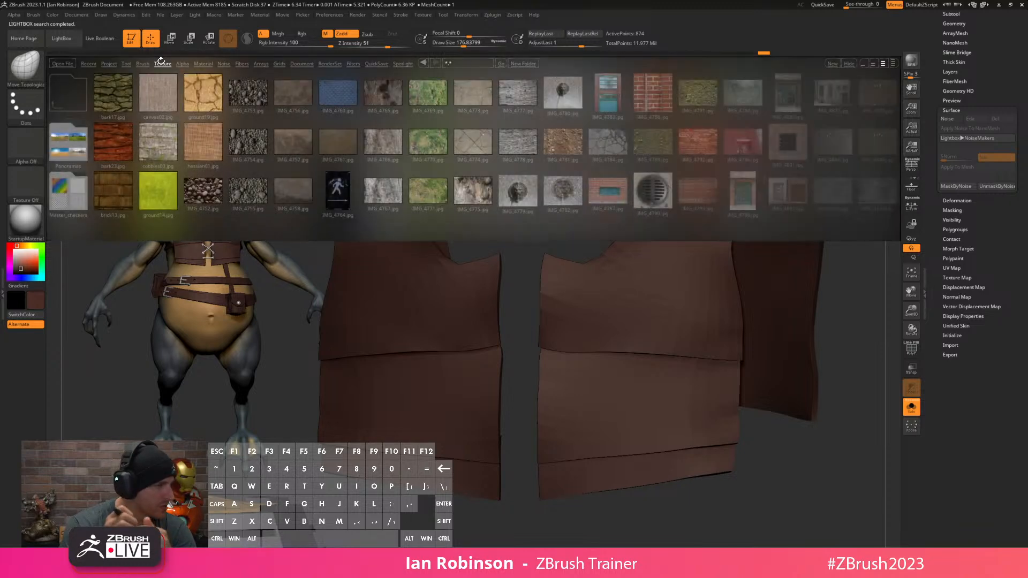
scroll(440, 166, down, 5)
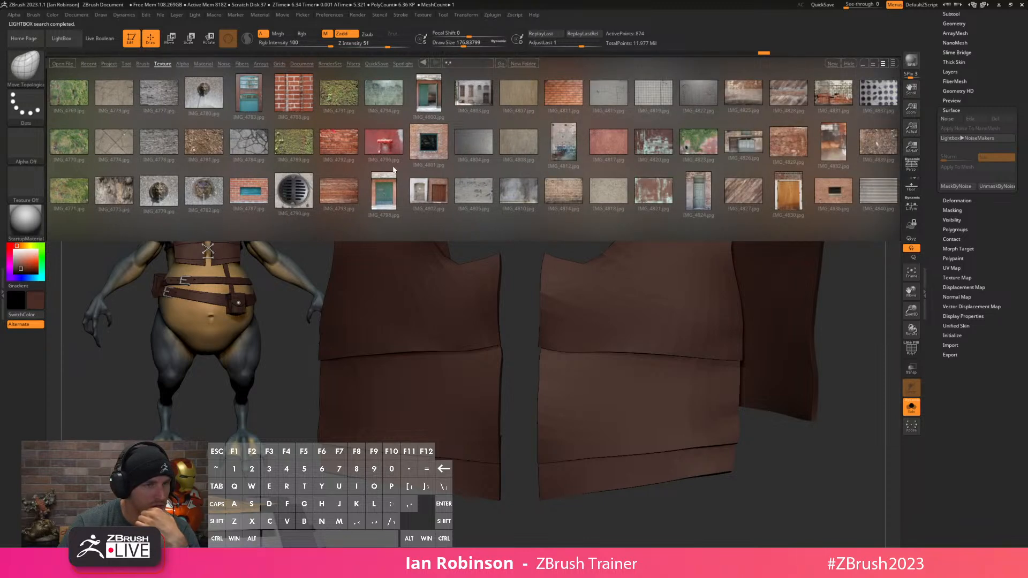
scroll(393, 170, down, 3)
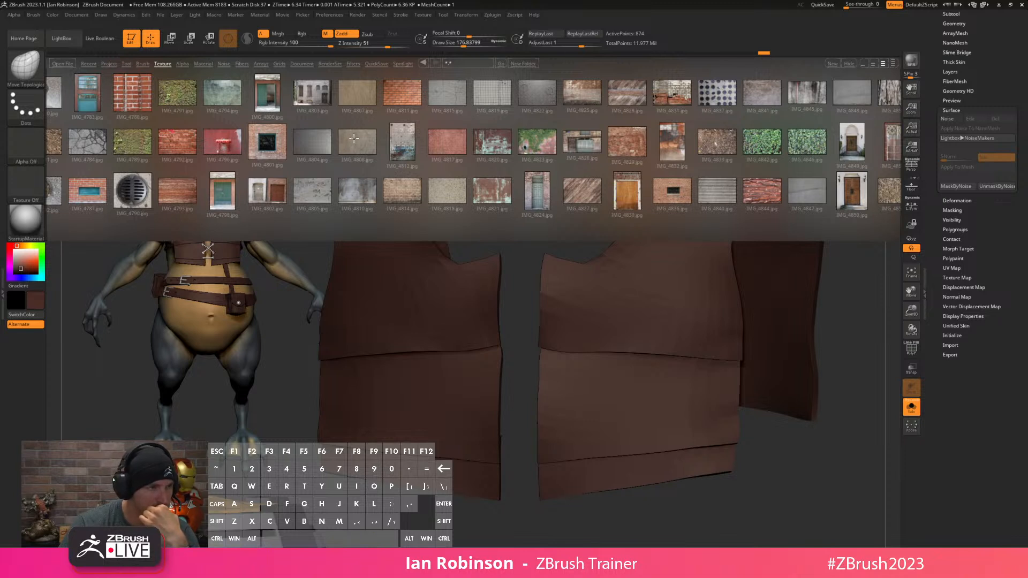
double_click(354, 140)
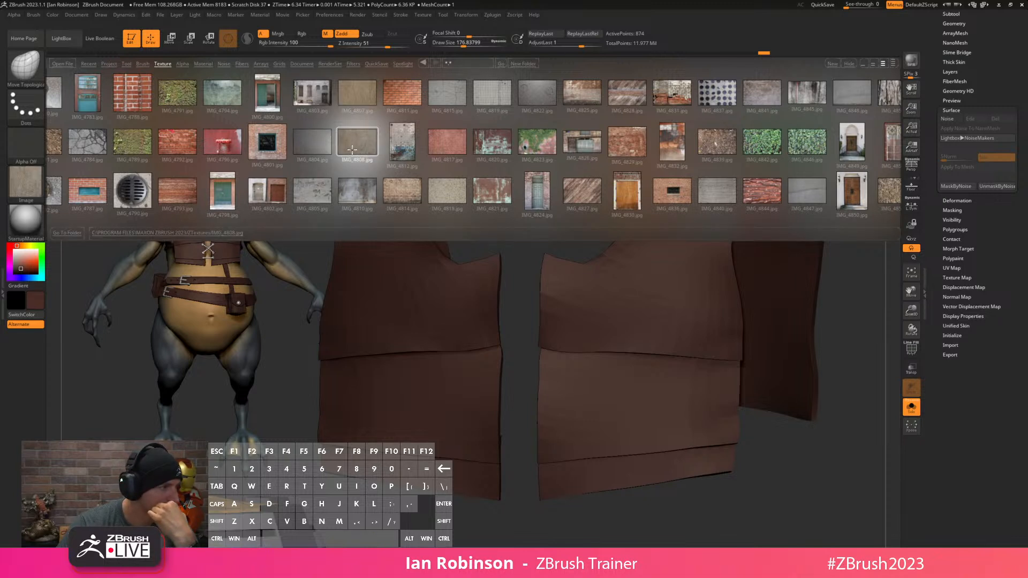
key(comma)
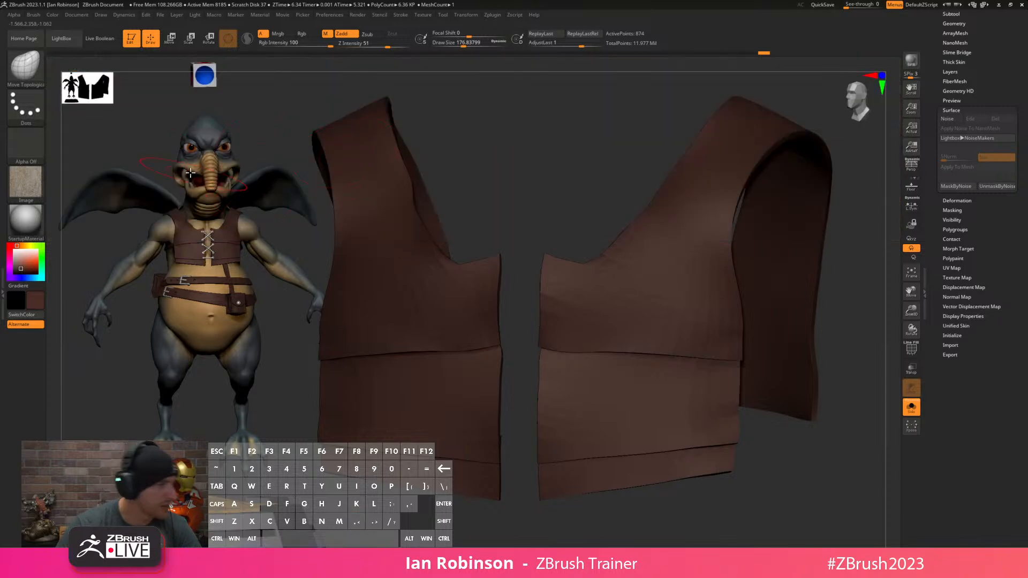
Look through the thumbnails in the current texture palette without choosing another texture.
click(30, 186)
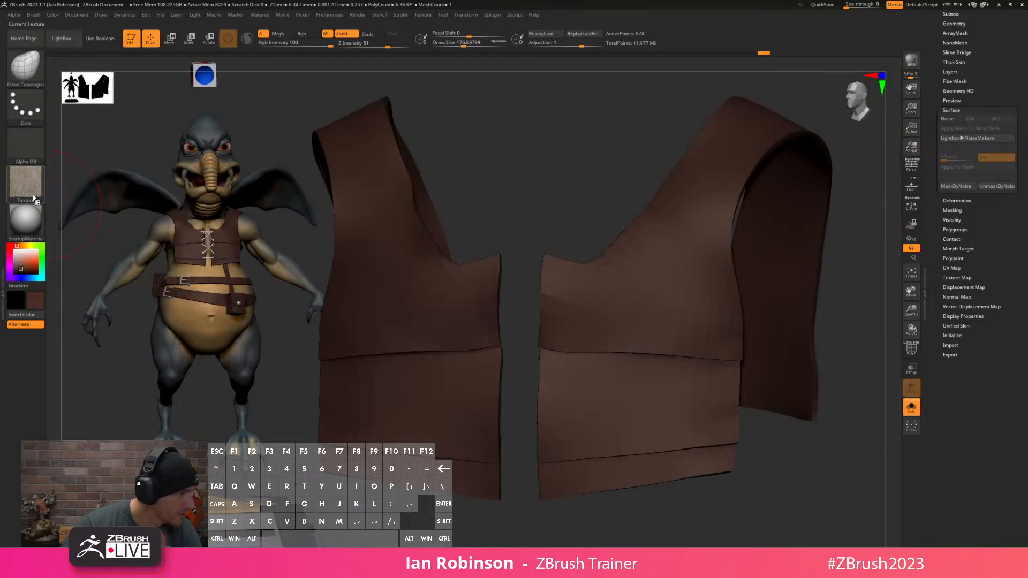
click(24, 181)
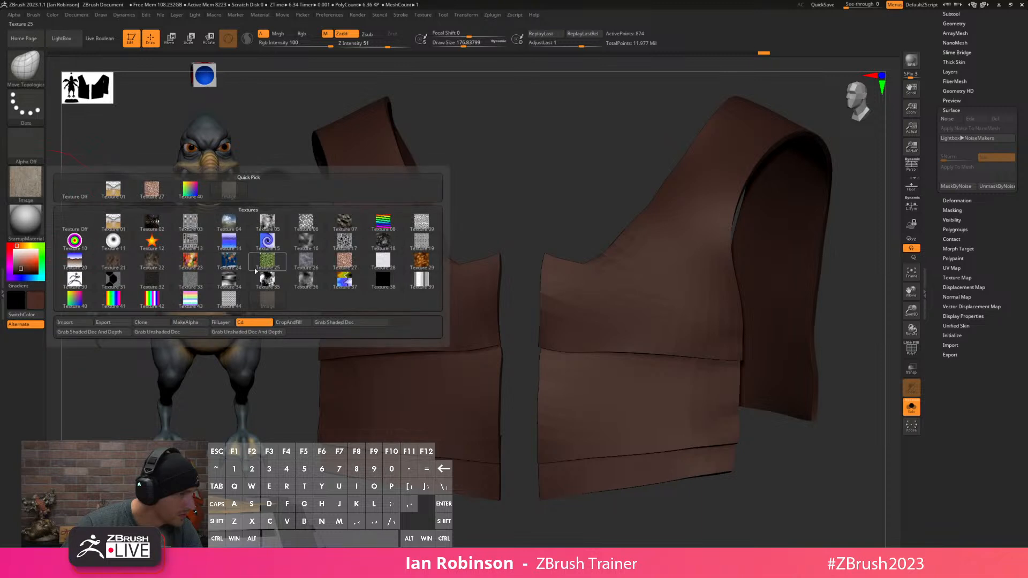
mouse_move(311, 268)
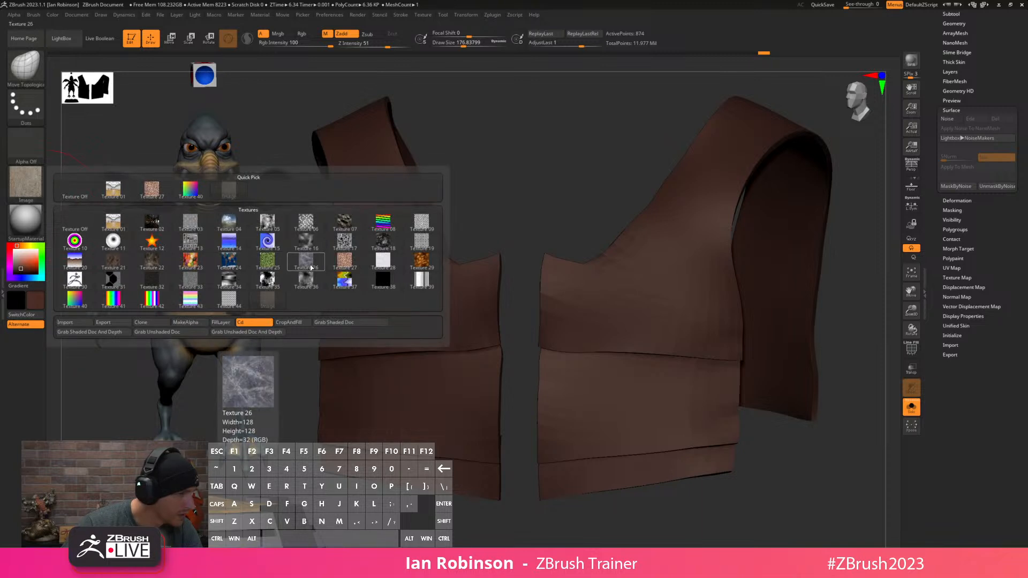
mouse_move(215, 273)
mouse_move(113, 259)
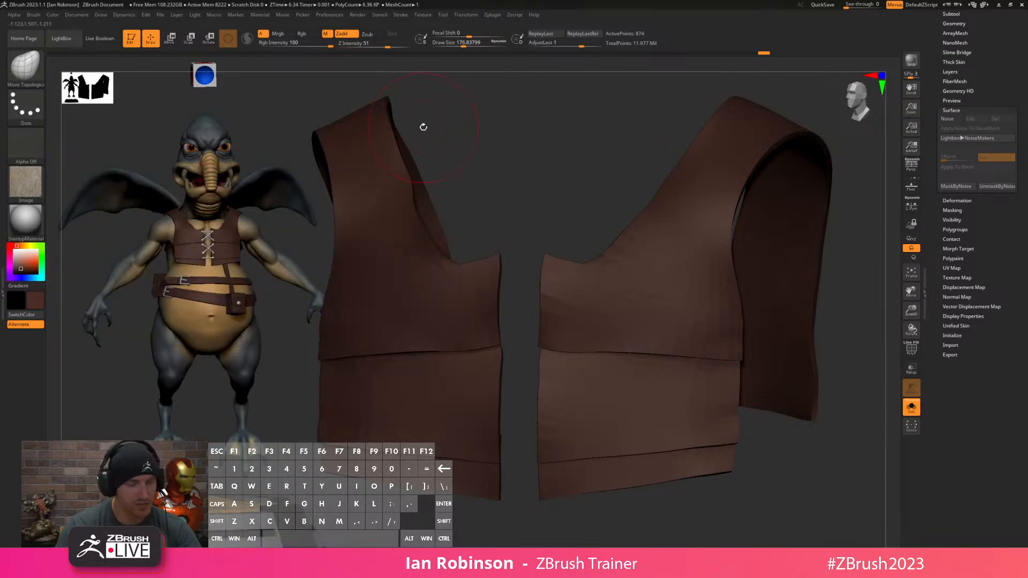
Apply the dark red Noise44 preset from the LightBox noise library to the vest.
key(comma)
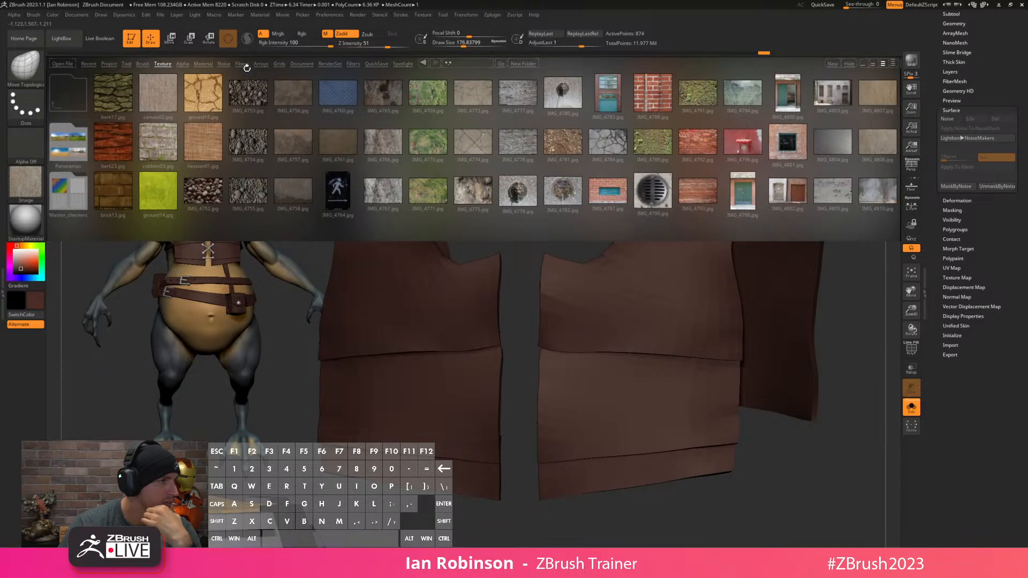
click(216, 65)
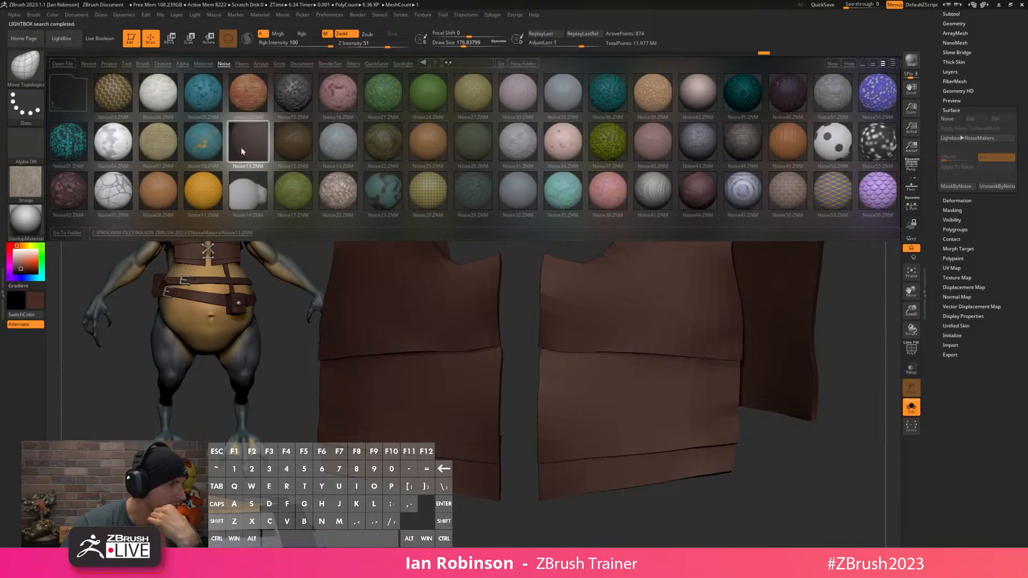
click(709, 184)
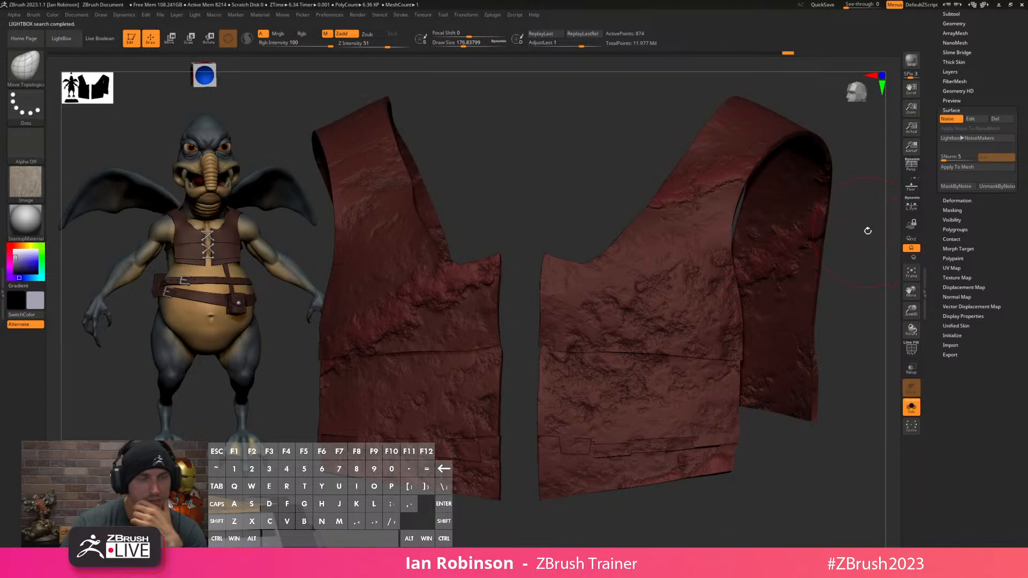
Edit the vest's surface noise, view the preview from another angle and set ColorBlend to 0.
click(977, 121)
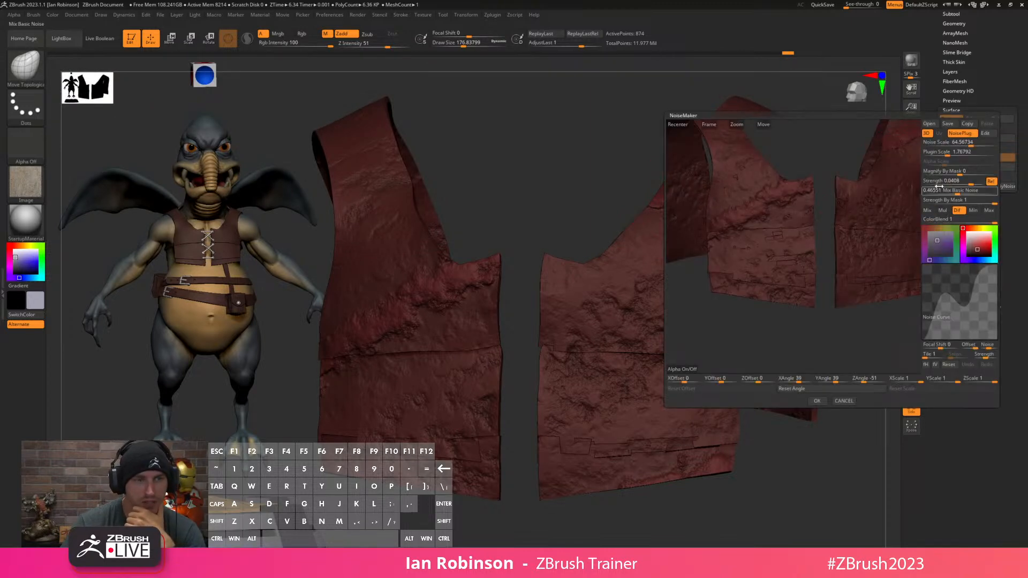
mouse_move(847, 222)
mouse_down()
mouse_move(835, 210)
mouse_move(821, 225)
mouse_move(833, 212)
mouse_up()
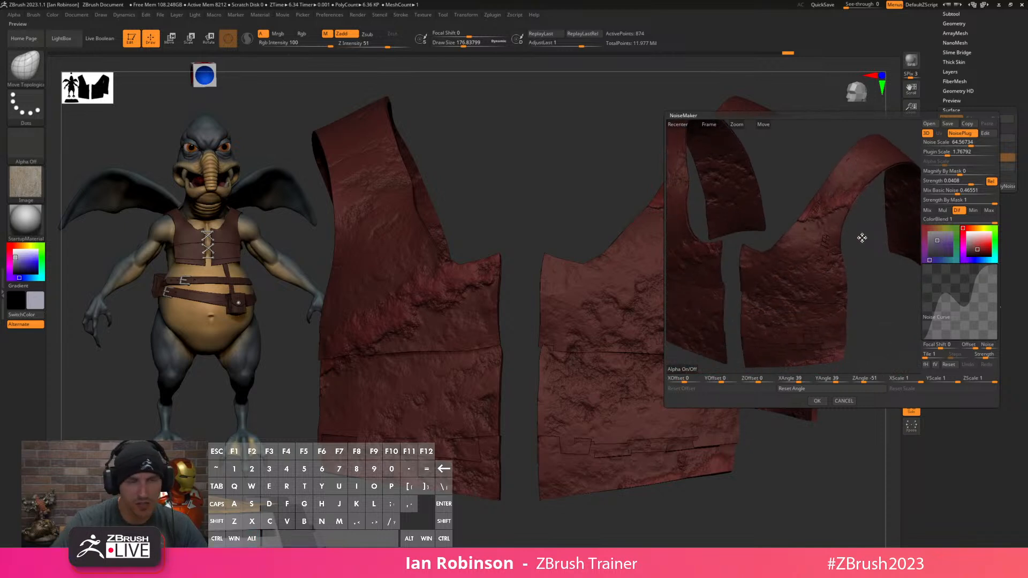
click(968, 202)
click(967, 219)
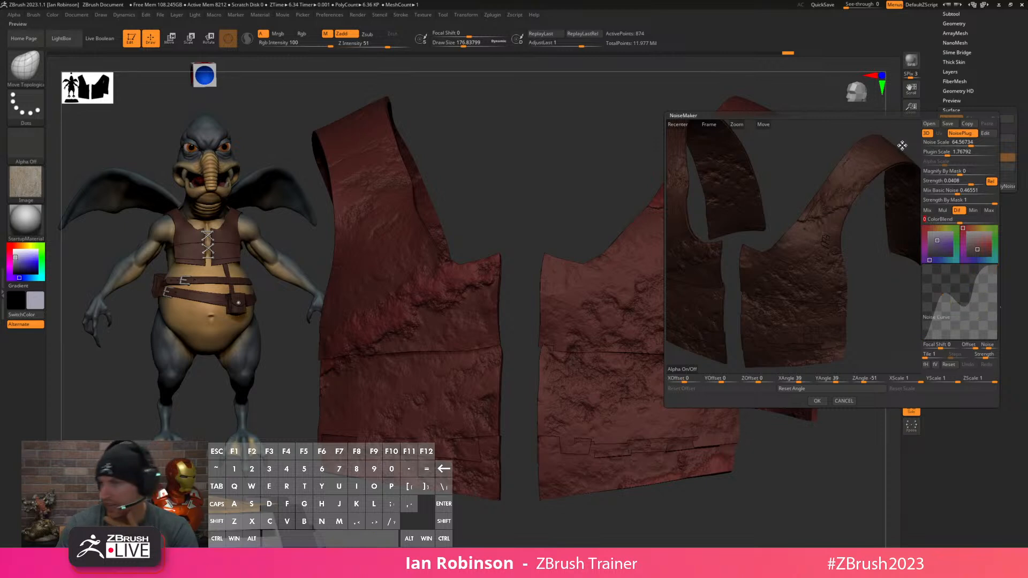
Set Plugin Scale to about 2.5, Noise Scale to about 39, Strength to -0.01398 and Mix Basic Noise to about 0.787.
click(932, 190)
click(946, 151)
mouse_move(950, 152)
mouse_down()
mouse_move(942, 153)
mouse_move(967, 145)
mouse_up()
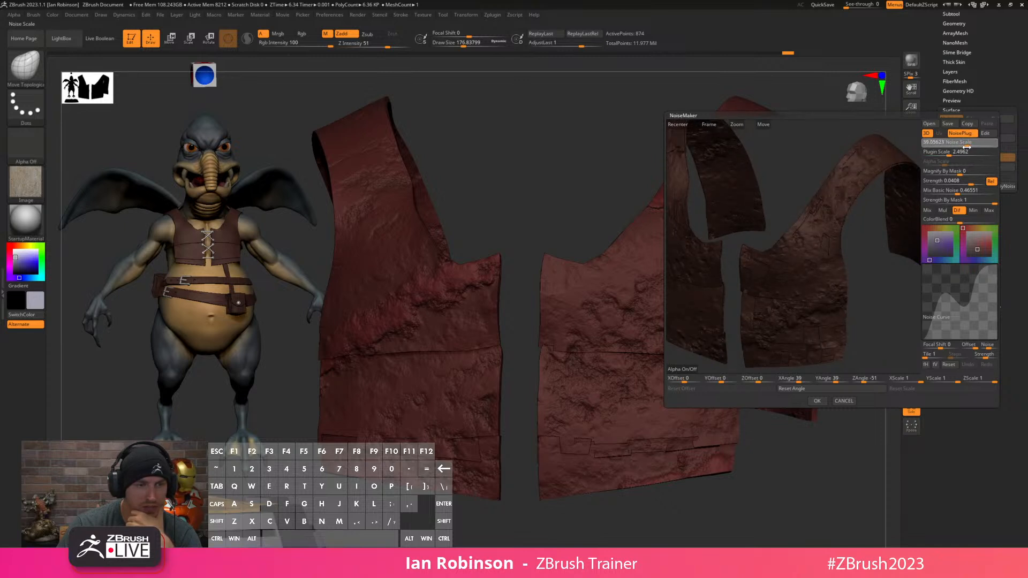
drag(964, 183, 966, 184)
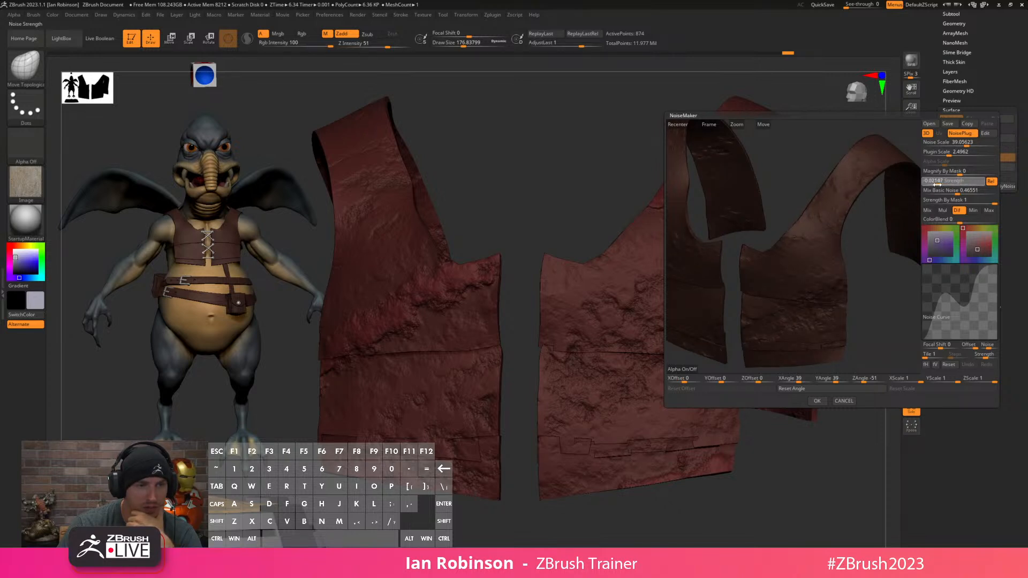
drag(938, 183, 957, 193)
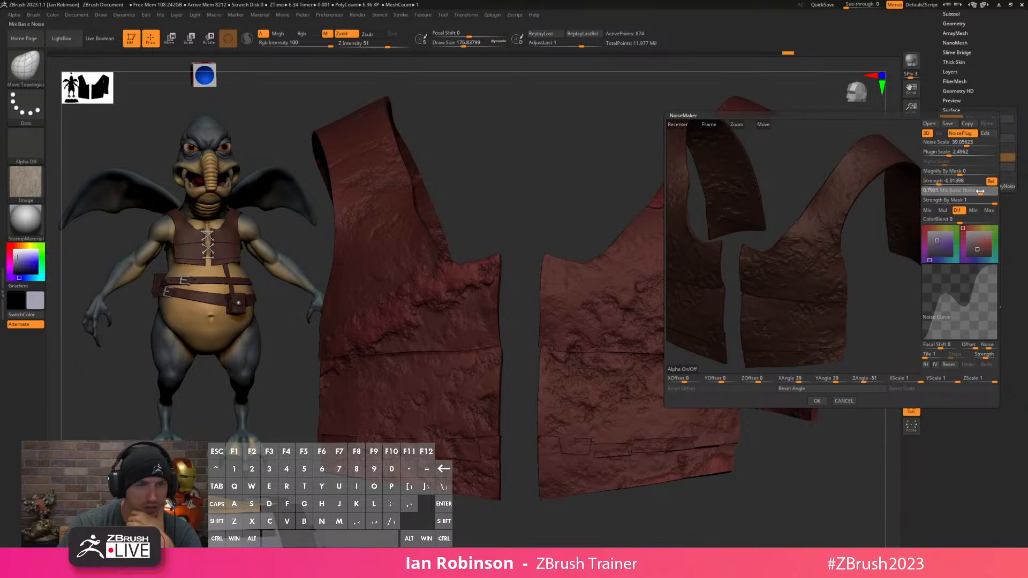
drag(980, 192, 978, 192)
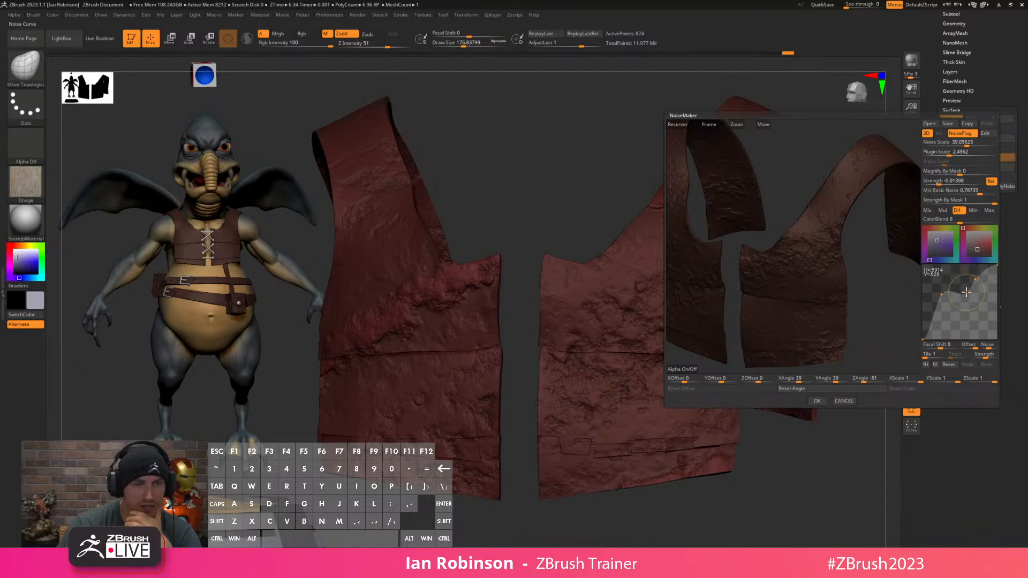
Reshape the noise curve into a roughly diagonal rising line, check the vest preview and accept the noise settings.
drag(942, 299, 947, 317)
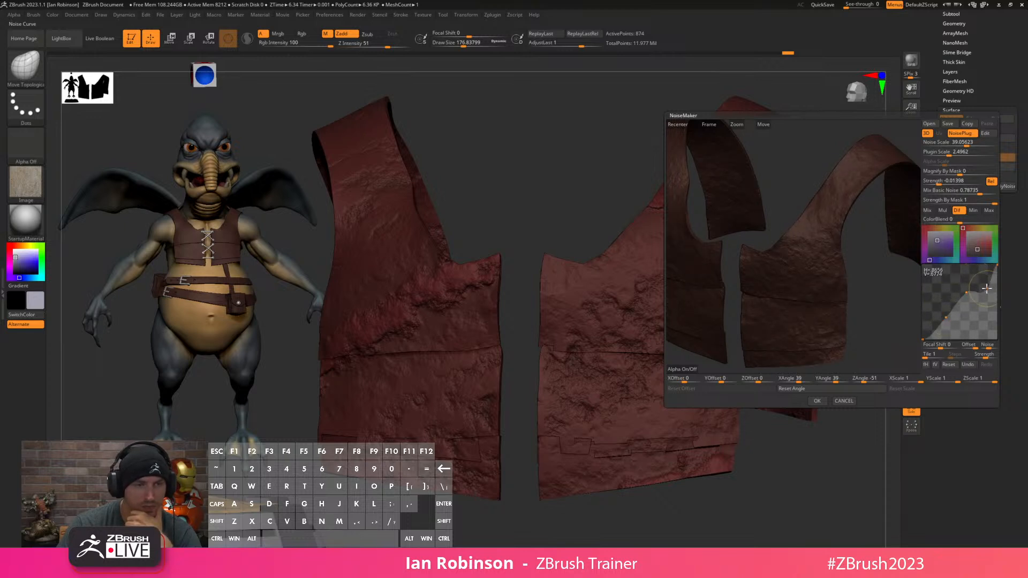
drag(985, 293, 965, 296)
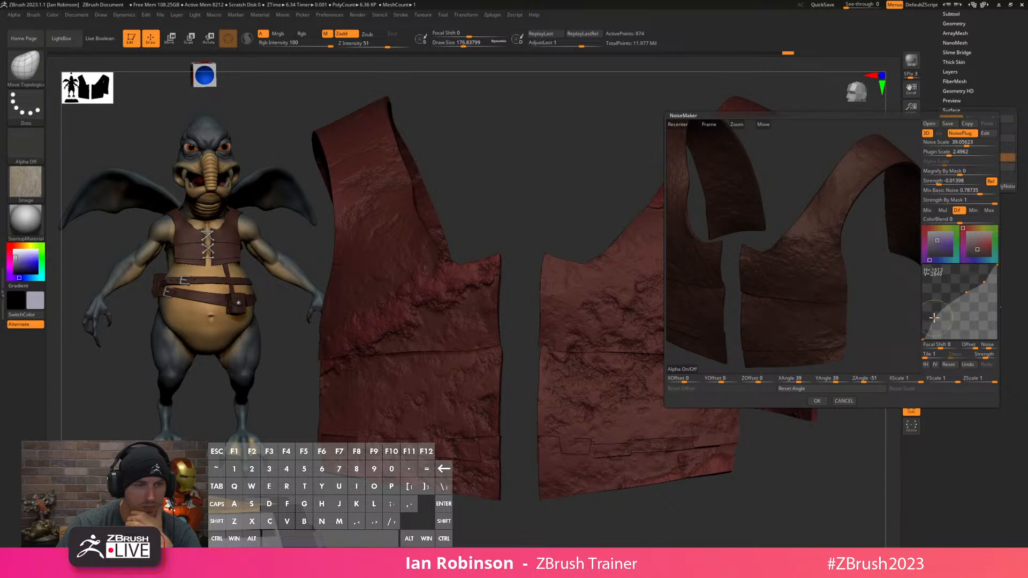
mouse_move(966, 292)
mouse_down()
mouse_move(957, 299)
mouse_move(970, 315)
mouse_move(958, 309)
mouse_up()
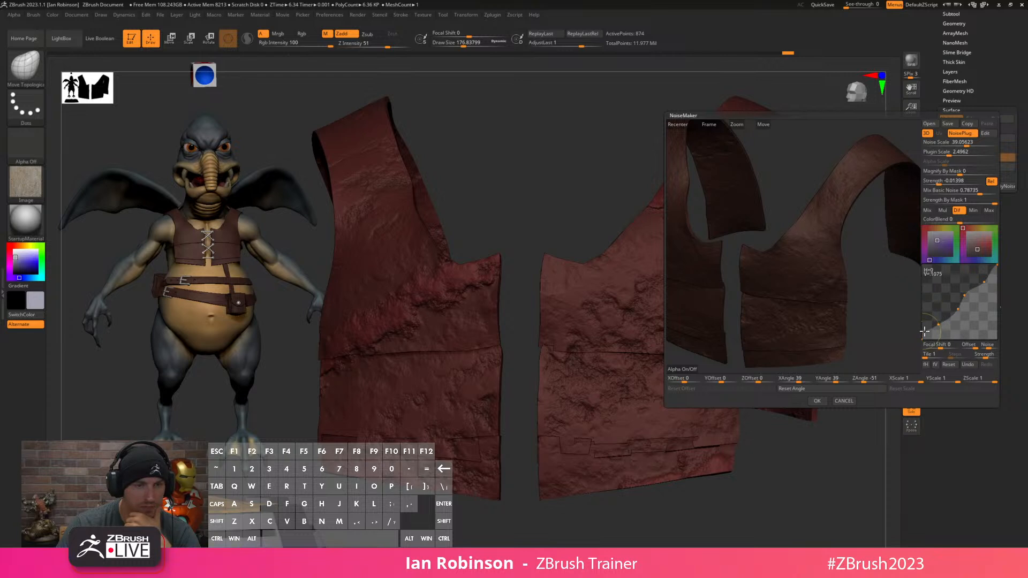
drag(924, 339, 969, 291)
drag(879, 280, 875, 308)
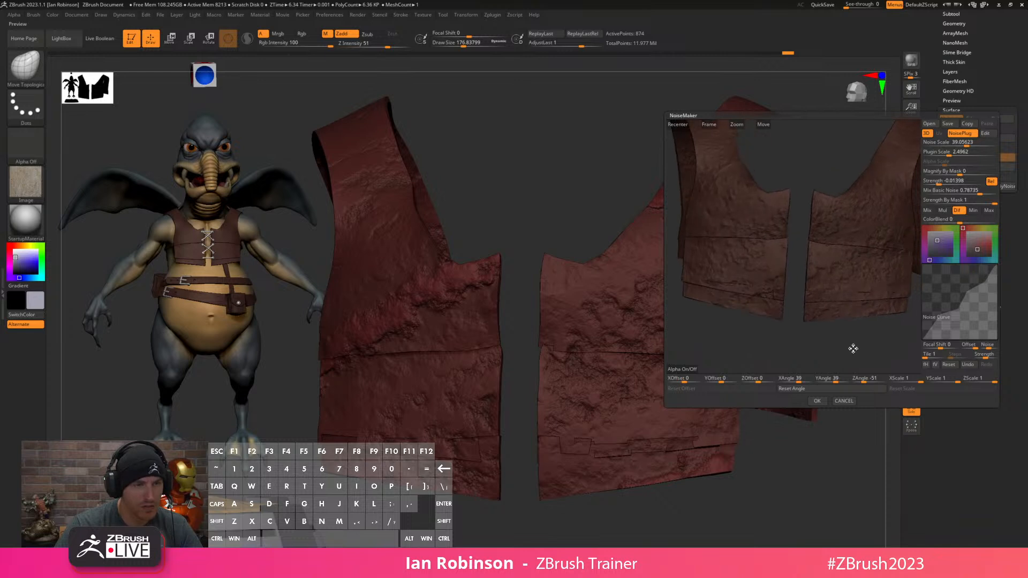
click(823, 404)
Inspect the noise on the isolated vest with polyframes toggled, then turn the surface noise off.
alt+drag(833, 361, 788, 331)
key(shift+f)
key(shift+f)
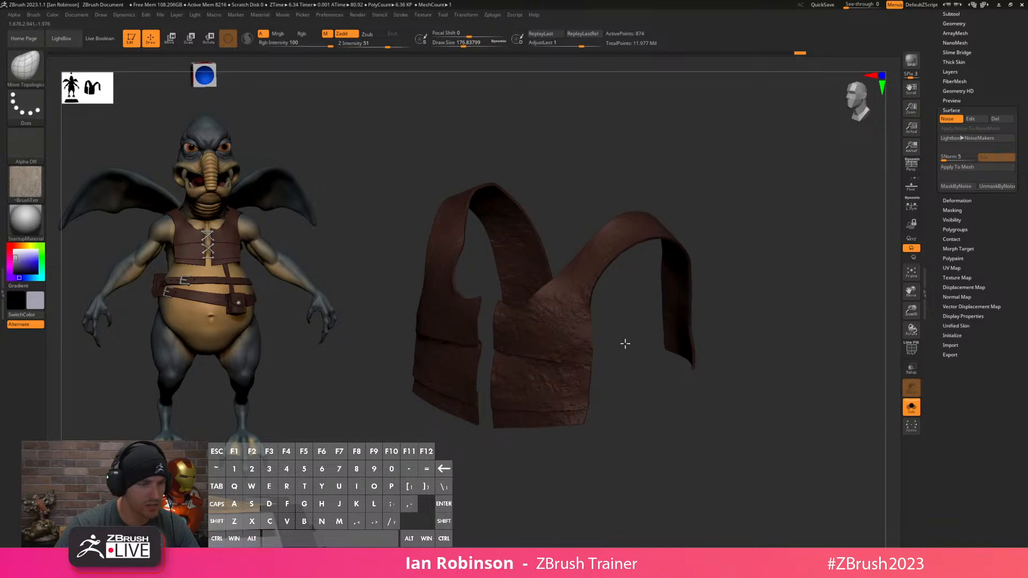
alt+drag(624, 340, 637, 382)
click(953, 119)
click(949, 119)
Apply the vest's dynamic subdivision to convert it into real geometry and check its polyframes.
click(956, 114)
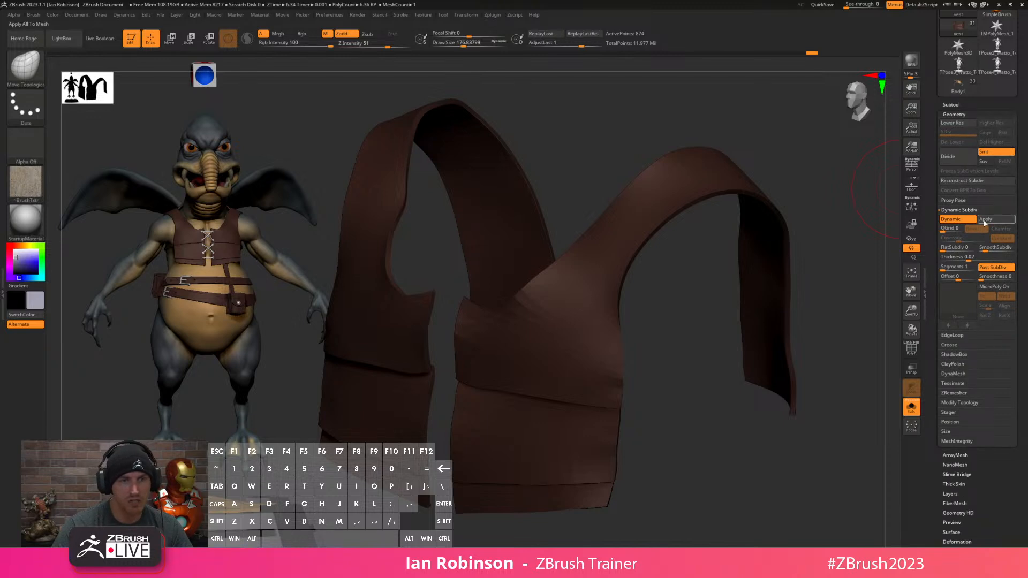
click(985, 219)
key(shift+f)
key(shift+f)
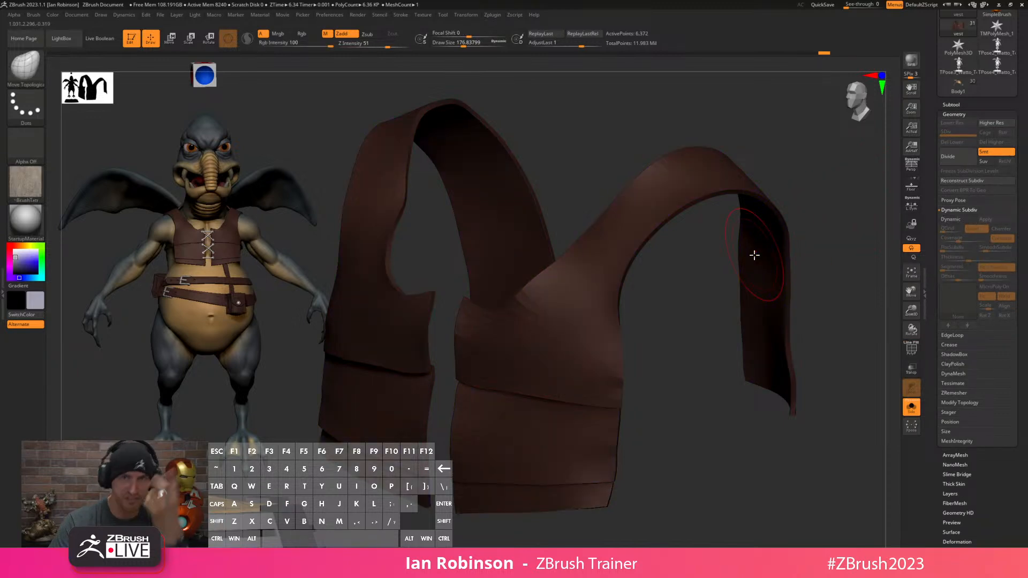
Turn Dynamic Subdiv back on for the vest, set its Thickness to 0 and view it from the front.
key(d)
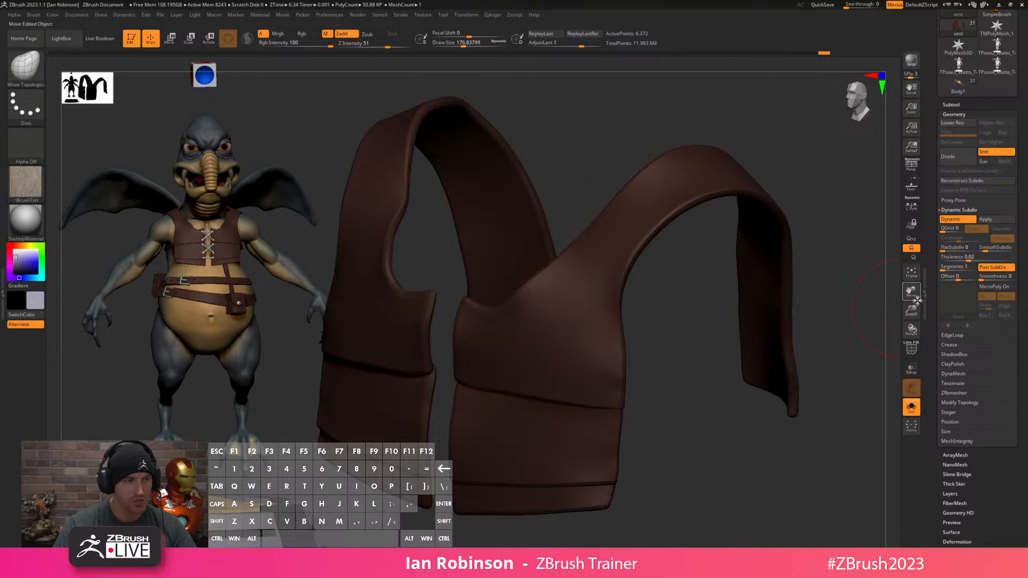
drag(962, 257, 942, 257)
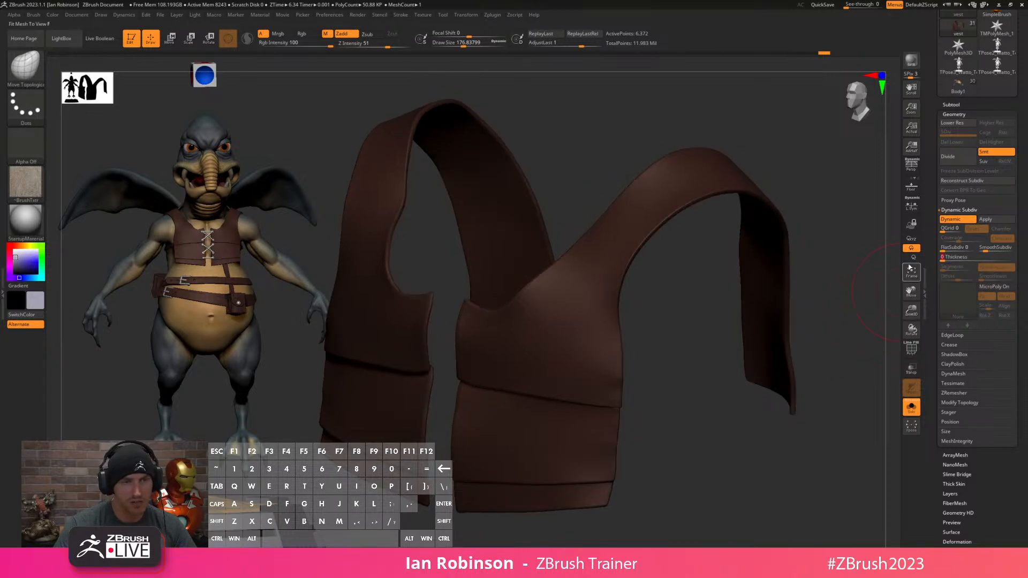
drag(723, 312, 882, 272)
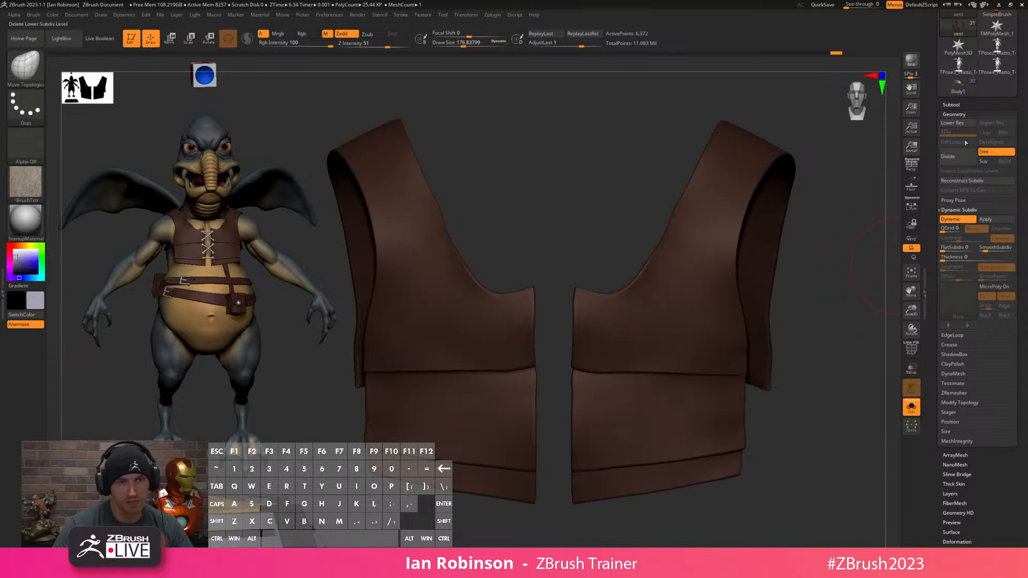
click(958, 114)
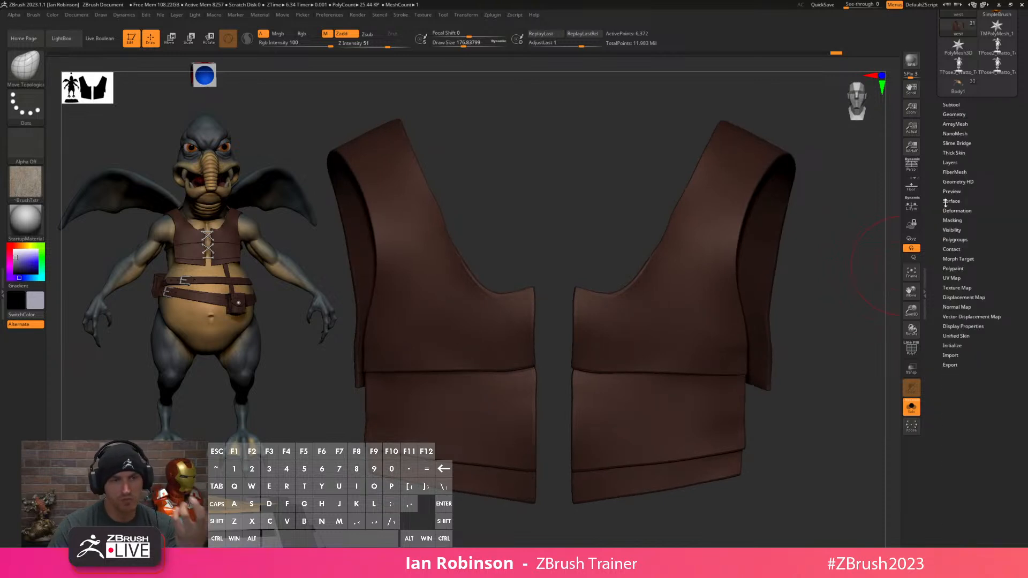
Turn the vest's surface noise back on, inspect it at an angle and mask the vest by that noise.
click(957, 201)
click(948, 209)
drag(869, 259, 838, 262)
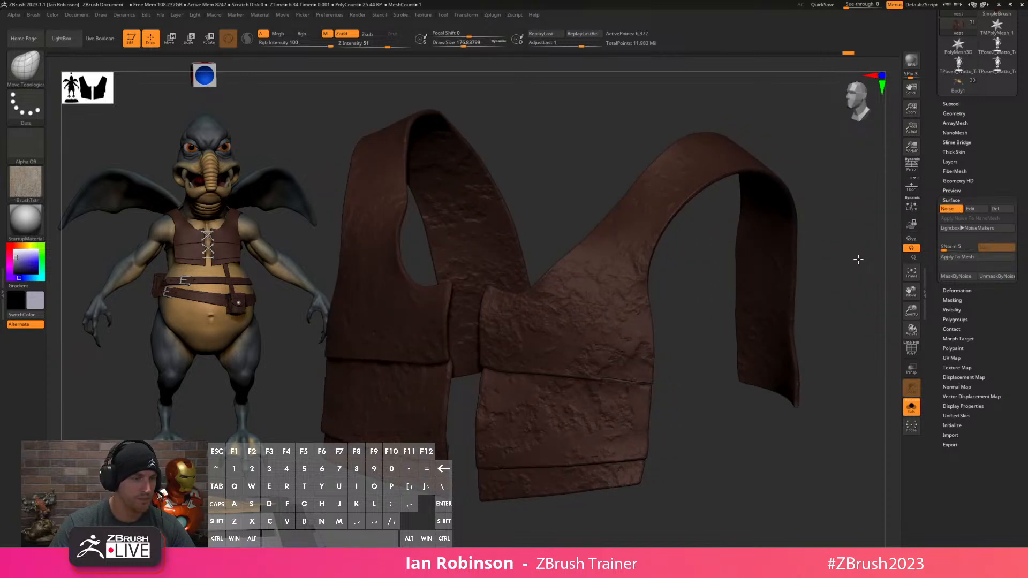
click(953, 276)
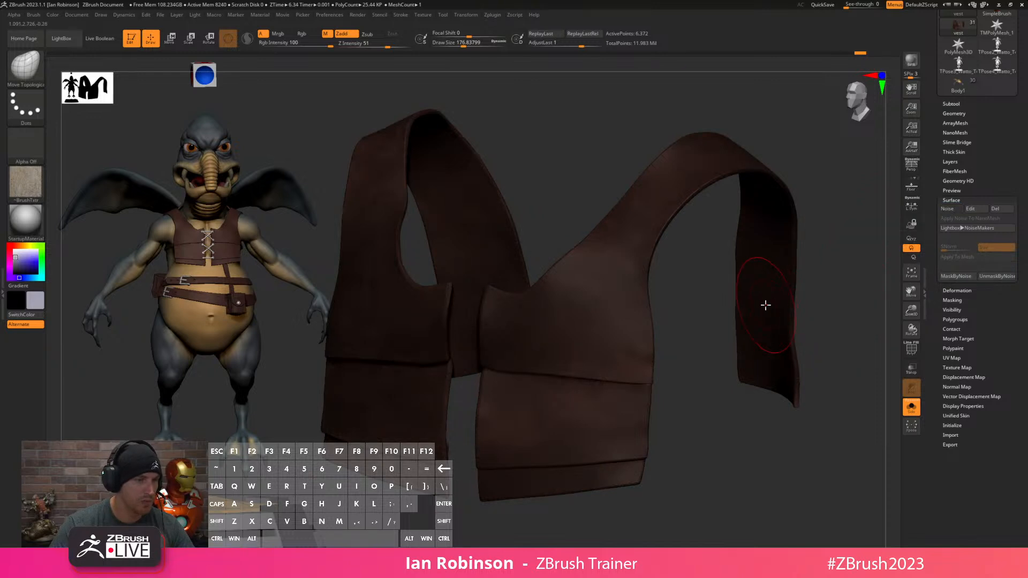
Slightly inflate the unmasked areas of the vest with the gizmo and clear the mask.
shift+drag(718, 294, 728, 287)
key(w)
mouse_move(541, 316)
mouse_down()
mouse_move(549, 296)
mouse_move(523, 334)
mouse_move(533, 324)
mouse_up()
key(q)
mouse_move(723, 259)
mouse_down()
mouse_move(783, 245)
mouse_move(764, 259)
mouse_move(725, 220)
mouse_move(679, 305)
mouse_move(620, 300)
mouse_up()
drag(705, 310, 710, 295)
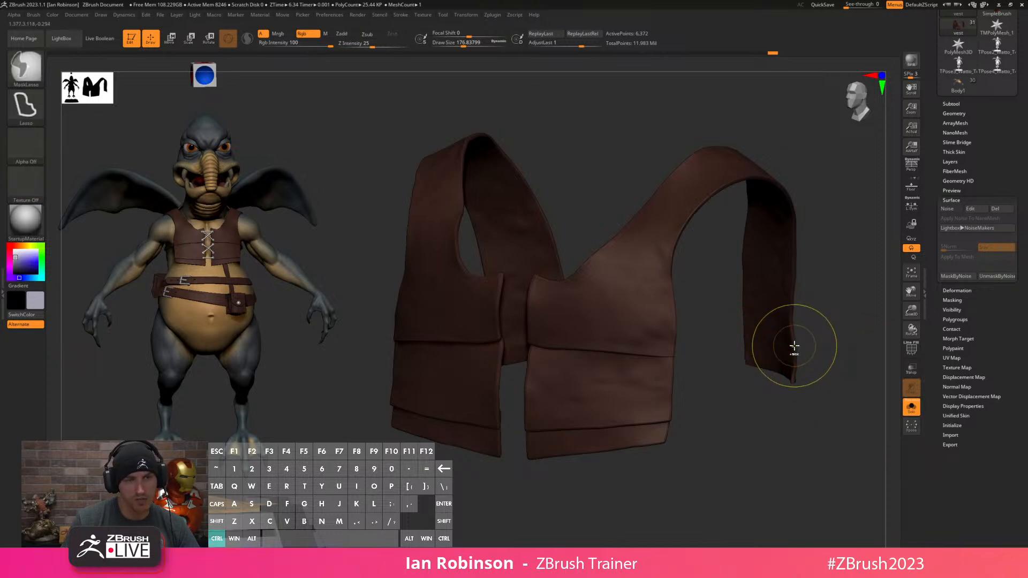
Subdivide the vest geometry up to subdivision level 5 and turn its surface noise on again.
click(945, 209)
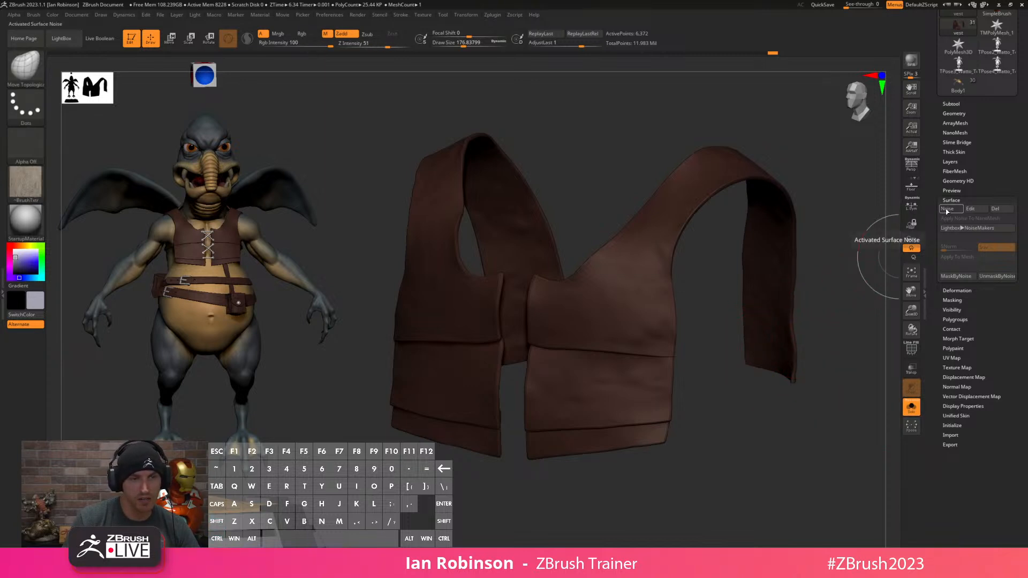
key(ctrl)
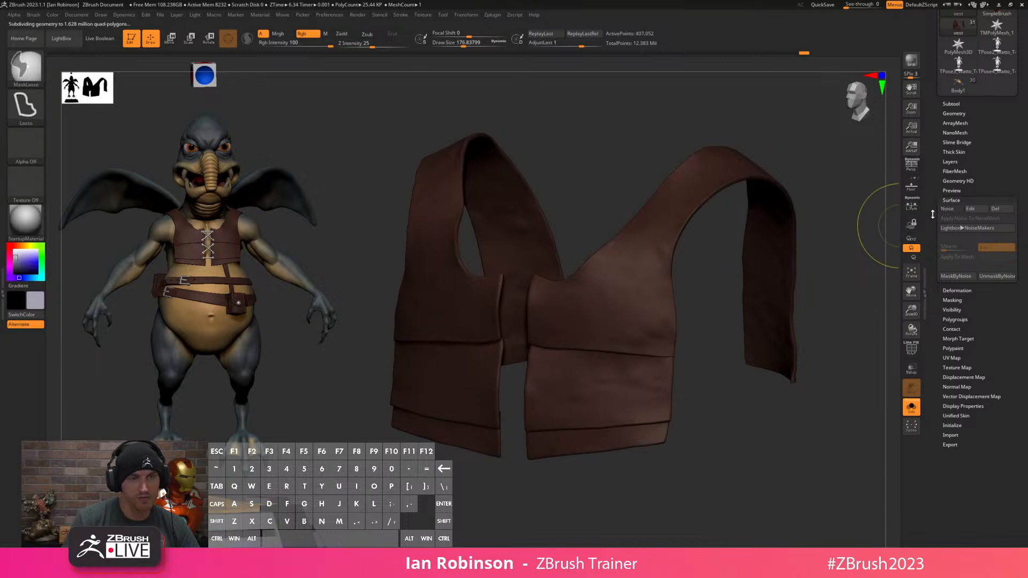
key(ctrl+d)
key(ctrl+d)
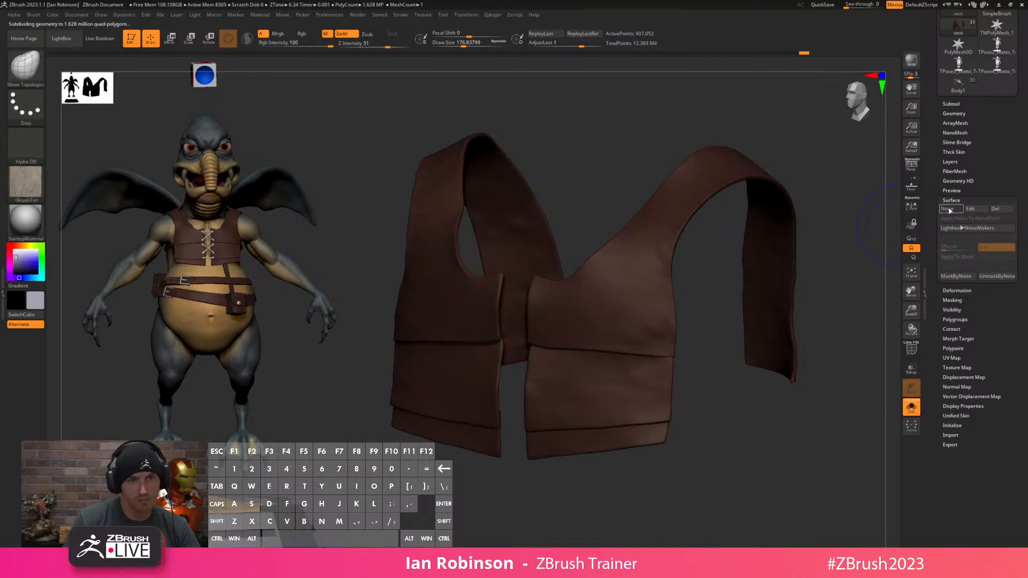
click(948, 209)
drag(725, 309, 760, 296)
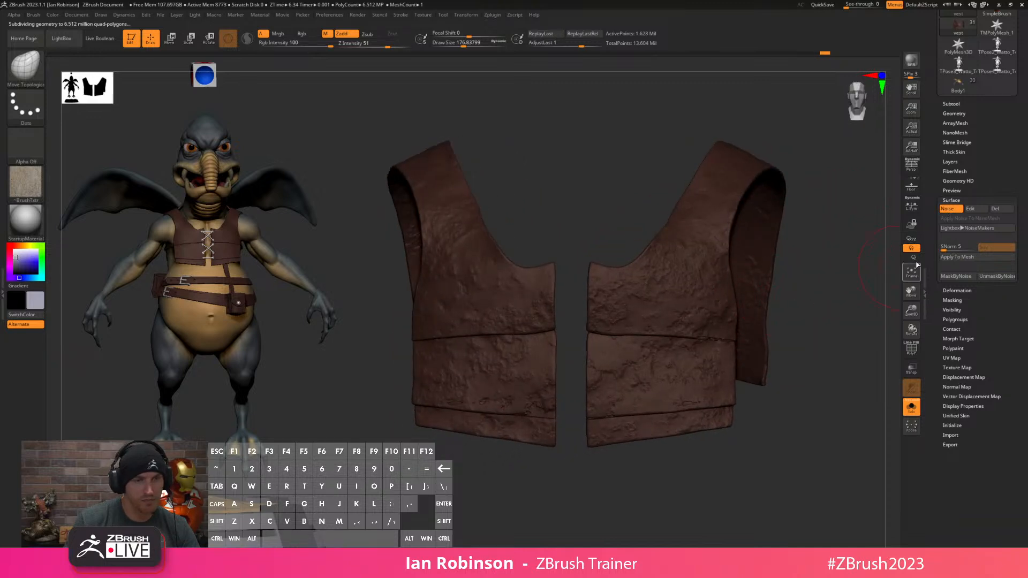
Mask the denser vest by its surface noise and inflate the unmasked areas slightly with the gizmo.
click(949, 257)
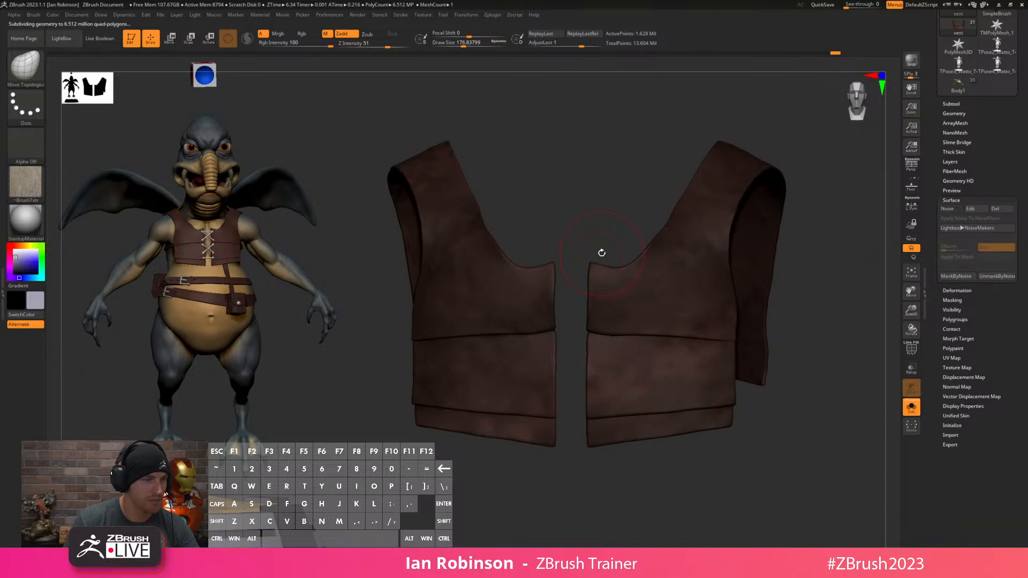
key(w)
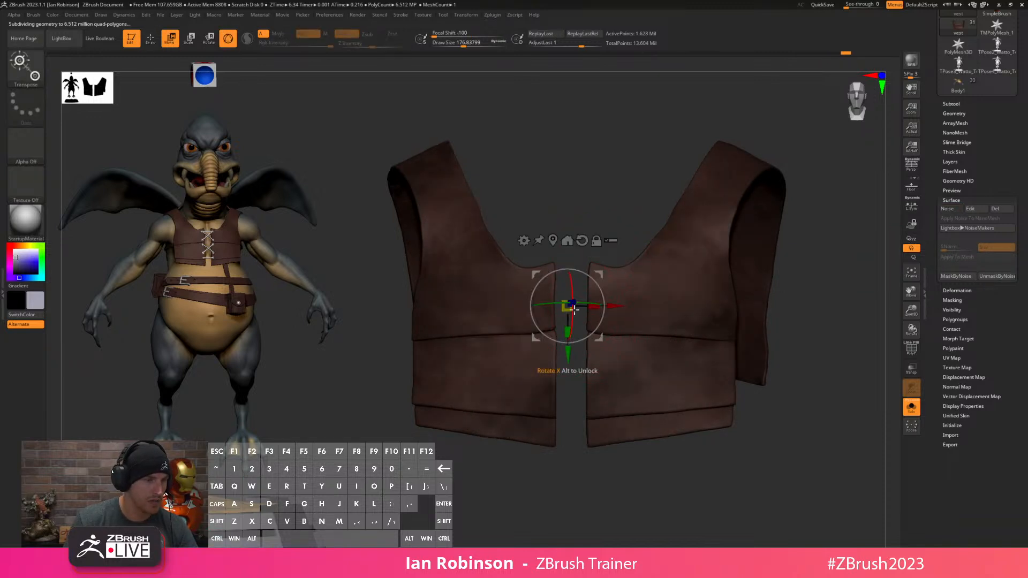
key(ctrl)
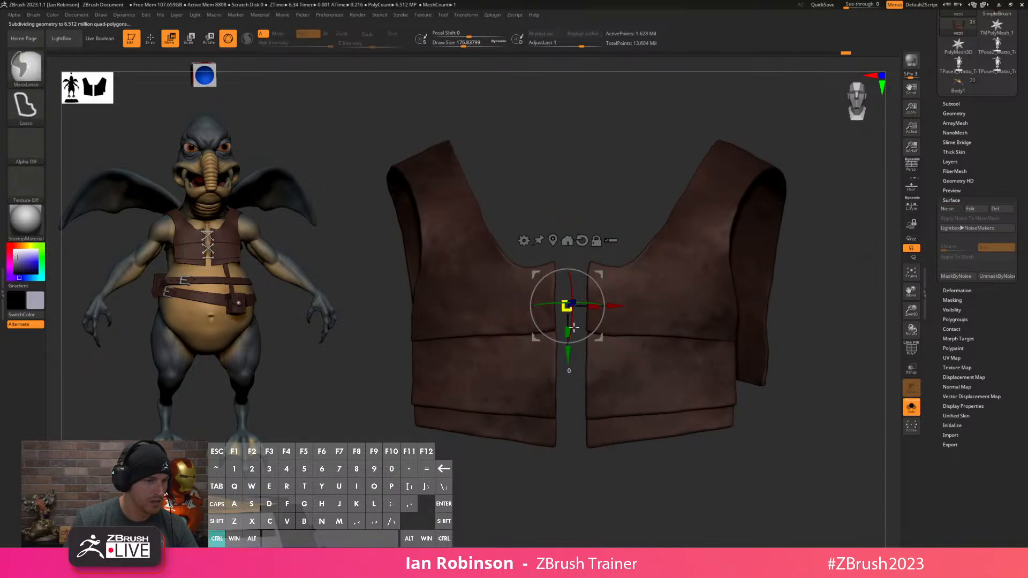
key(q)
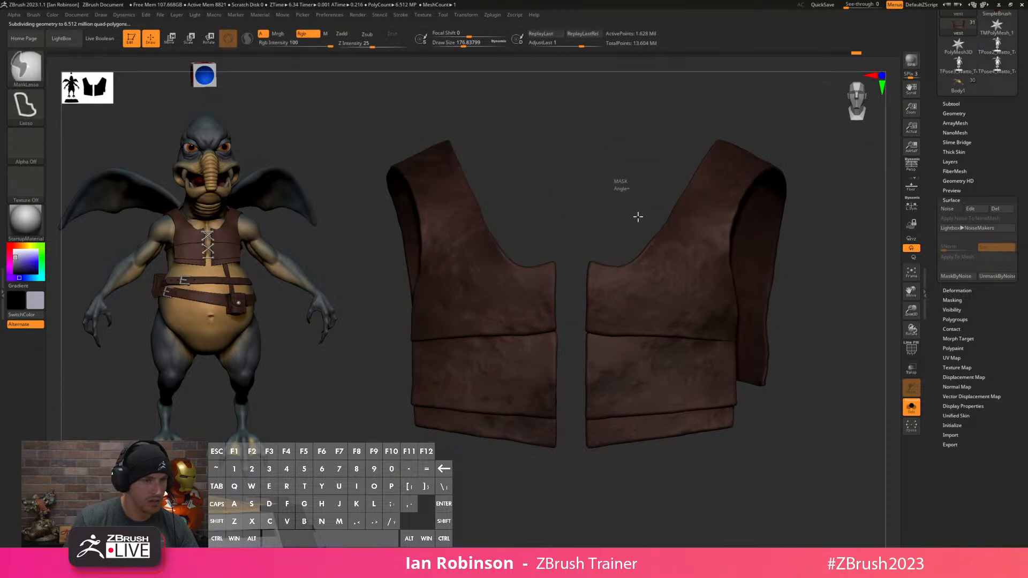
mouse_move(834, 305)
mouse_down()
mouse_move(813, 282)
mouse_move(817, 305)
mouse_up()
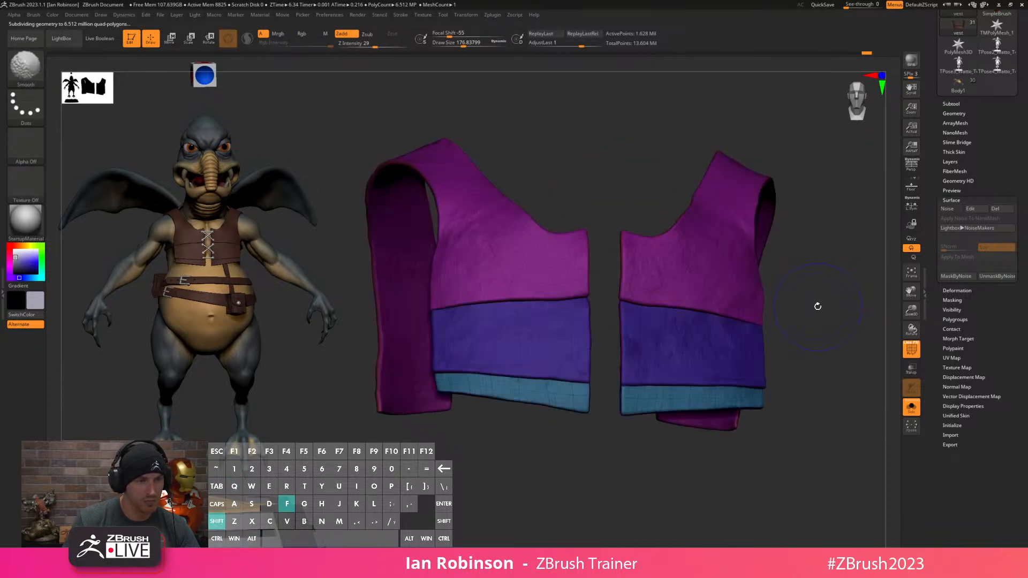
Give the vest's separate pieces their own polygroups with Auto Groups and enlarge the draw size to about 256.
key(g)
key(Escape)
click(952, 200)
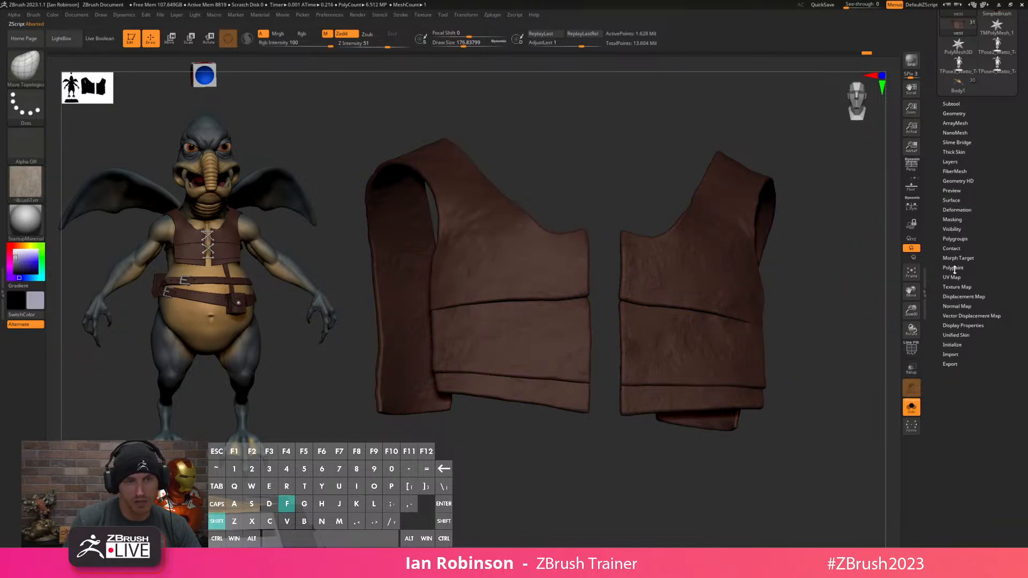
key(shift+f)
click(955, 239)
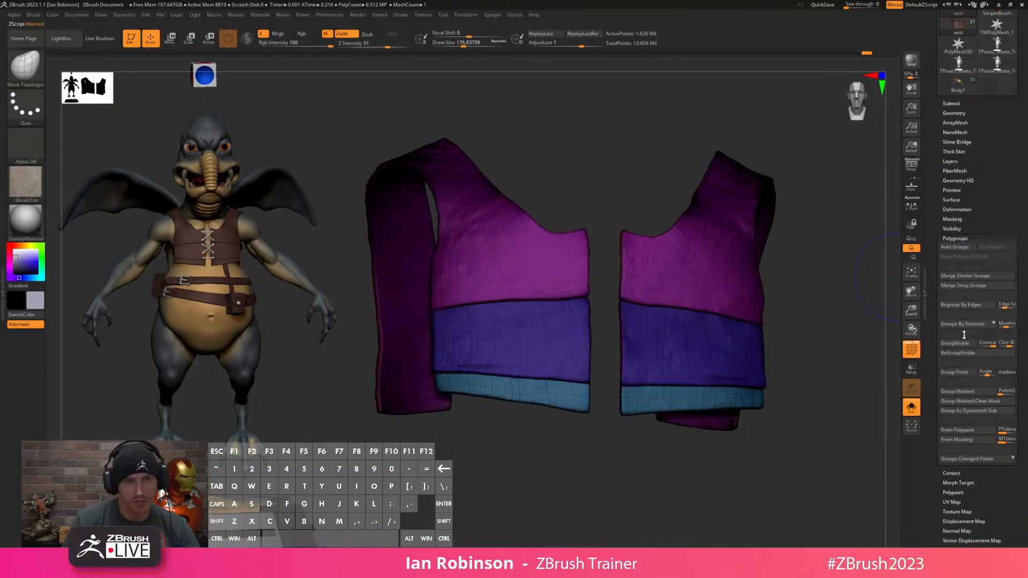
click(949, 250)
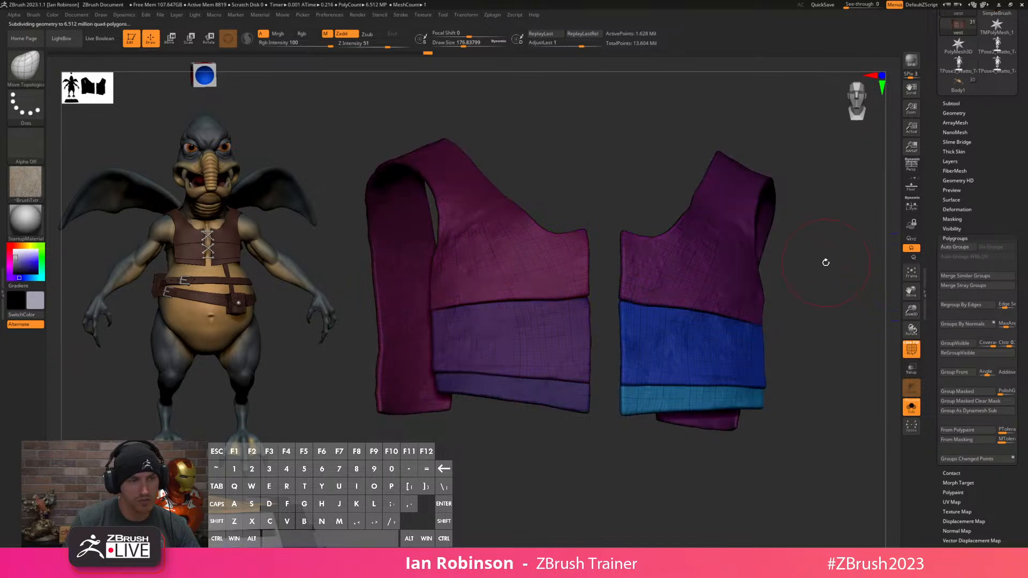
key(s)
drag(822, 264, 828, 265)
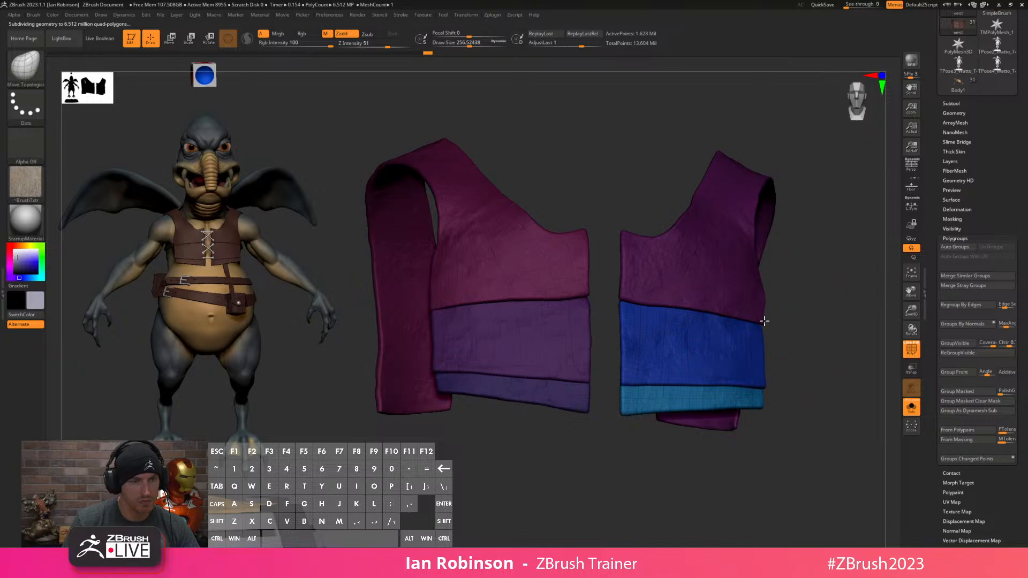
Leave Solo mode, hide the polyframes and select the trim strip along the vest's shoulder edge.
click(912, 408)
key(shift+f)
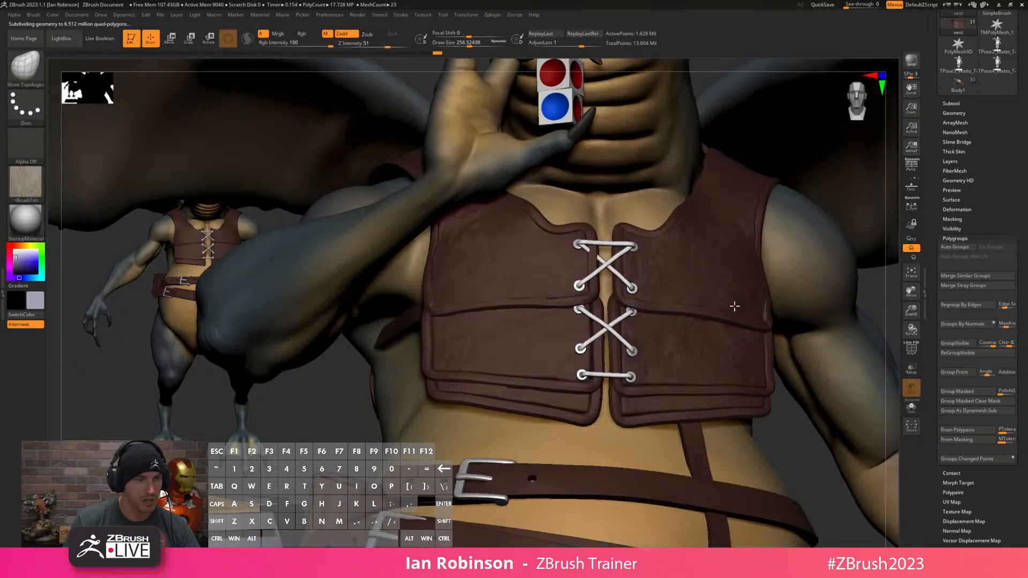
alt+right_drag(725, 301, 557, 257)
right_drag(766, 285, 652, 331)
mouse_move(783, 267)
right_down()
mouse_move(752, 287)
mouse_move(774, 283)
right_up()
right_drag(584, 251, 661, 224)
alt+click(651, 237)
right_drag(742, 206, 725, 216)
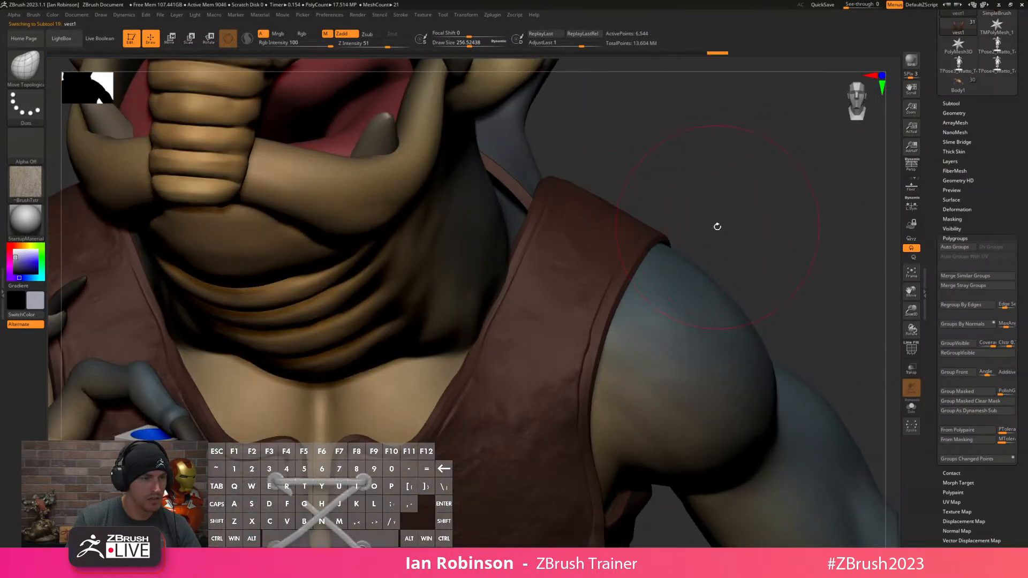
Set the vest trim's dynamic Thickness to 0.032 and check it against the vest.
key(shift)
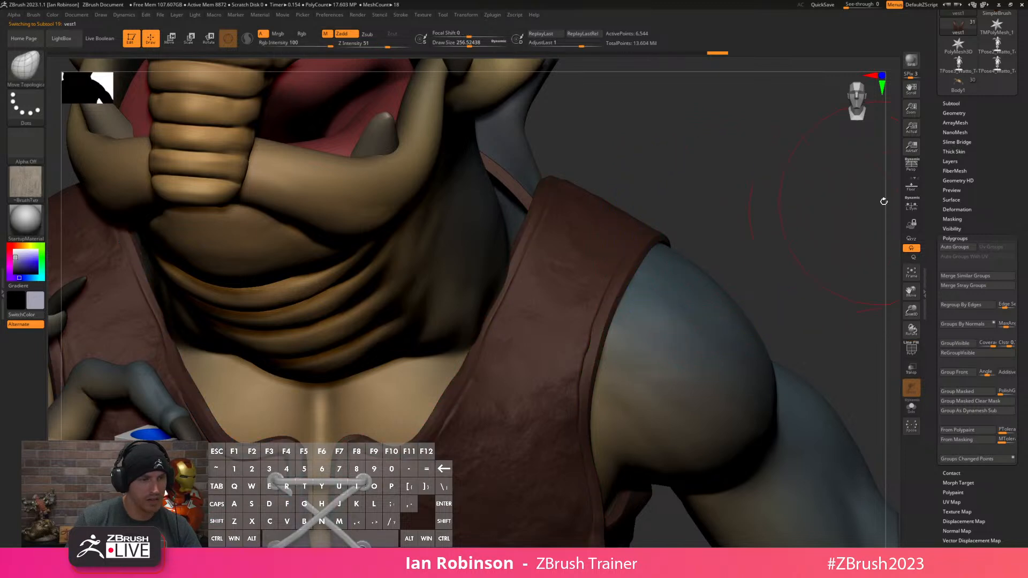
click(955, 114)
drag(961, 260, 971, 261)
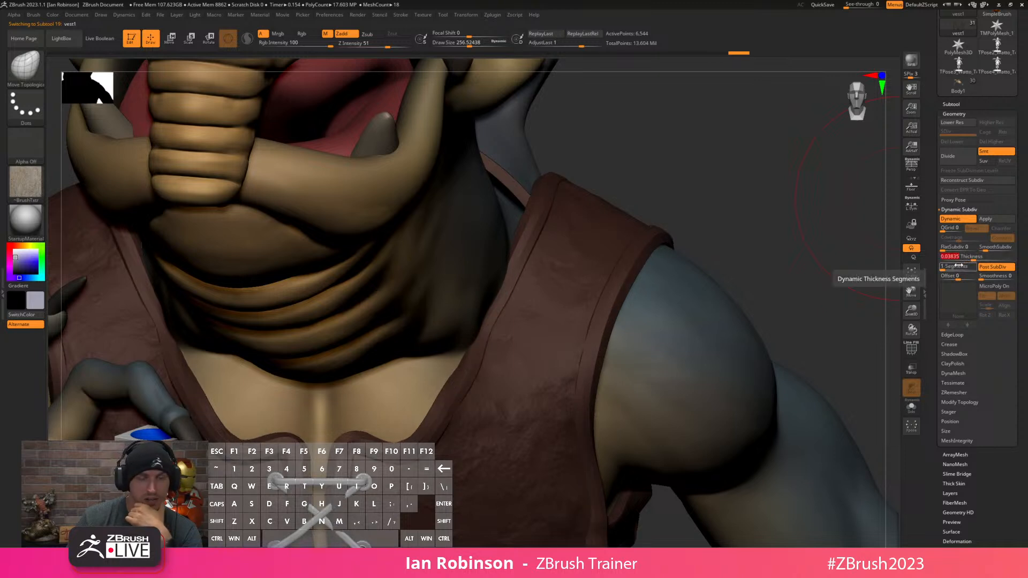
text(0.032)
key(Return)
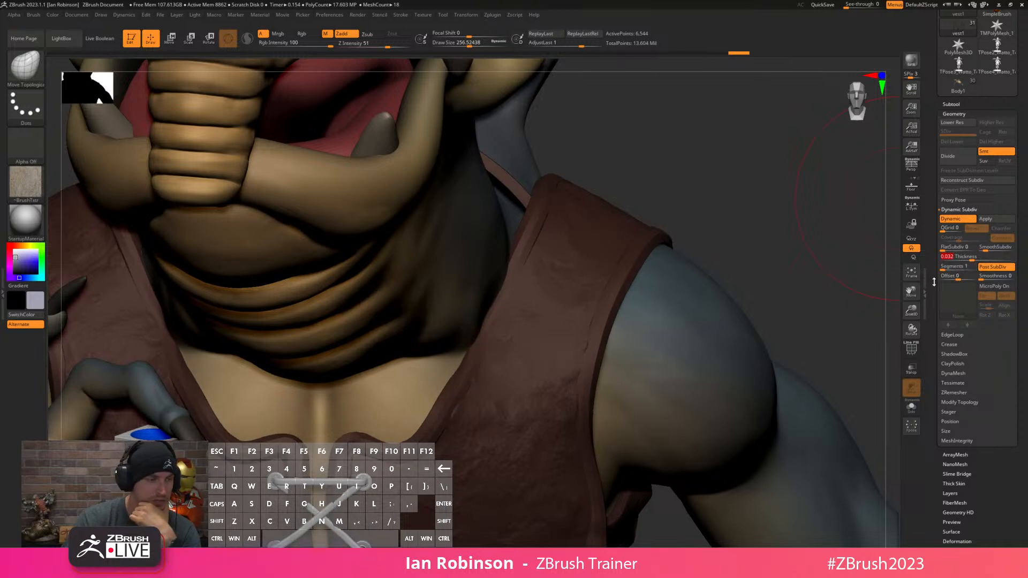
drag(697, 199, 638, 221)
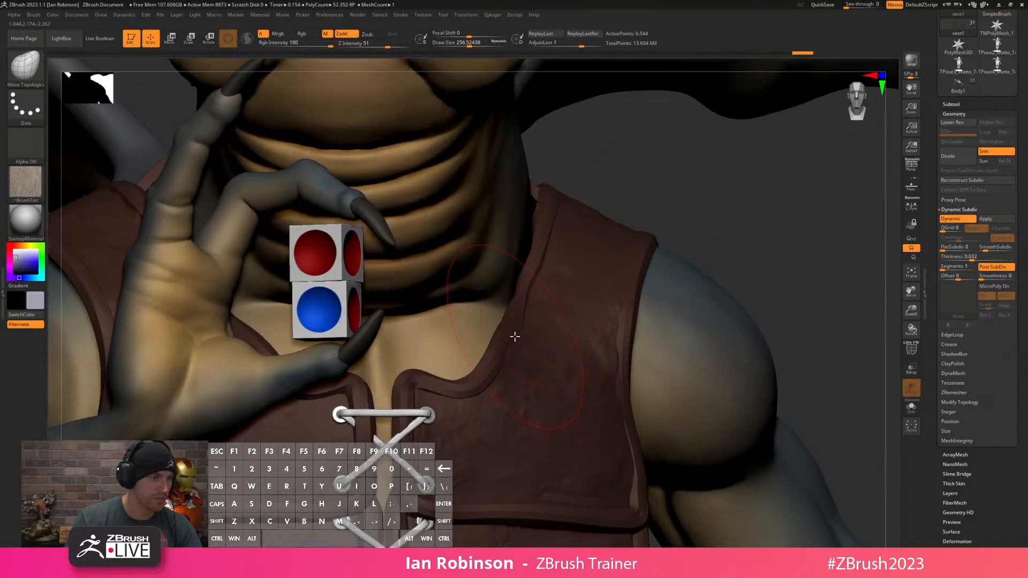
alt+drag(748, 194, 717, 290)
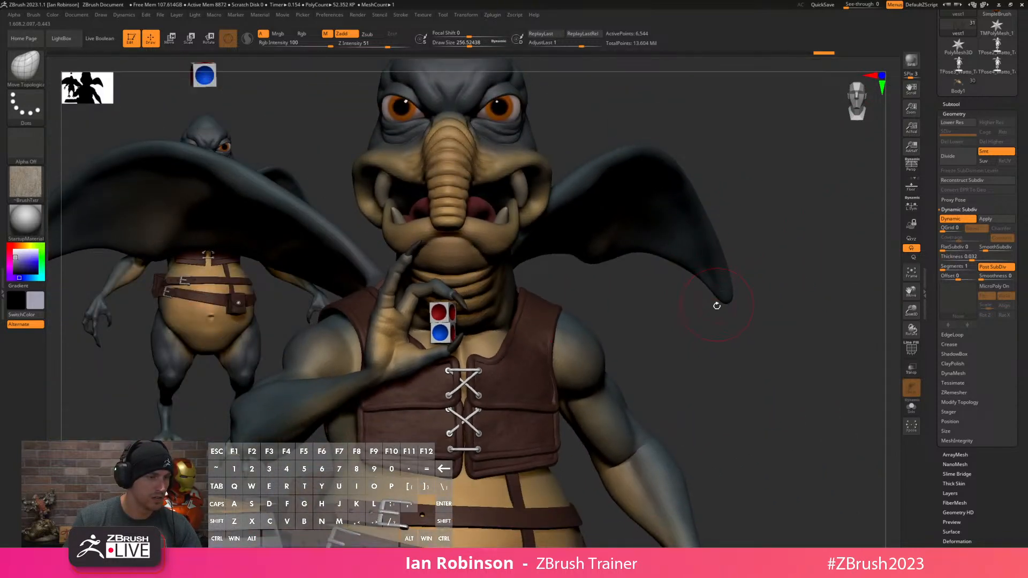
drag(727, 345, 712, 332)
Set the vest trim's dynamic Thickness to 0.02.
key(ctrl)
click(965, 261)
text(0.02)
key(Return)
drag(696, 319, 708, 279)
Select the main vest, turn off its Dynamic Subdiv and return it to subdivision level 5.
alt+click(555, 267)
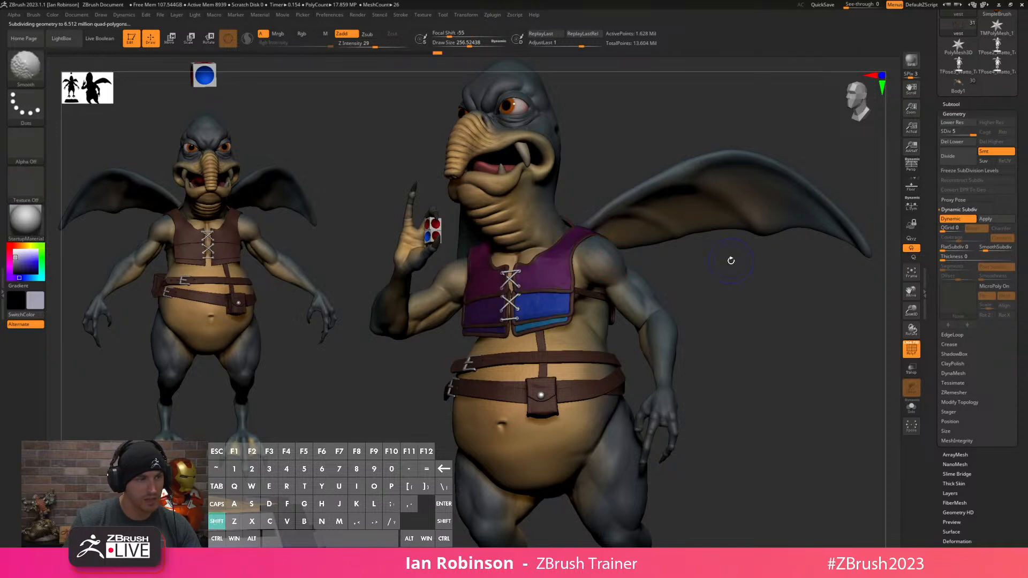
key(shift+d)
key(f)
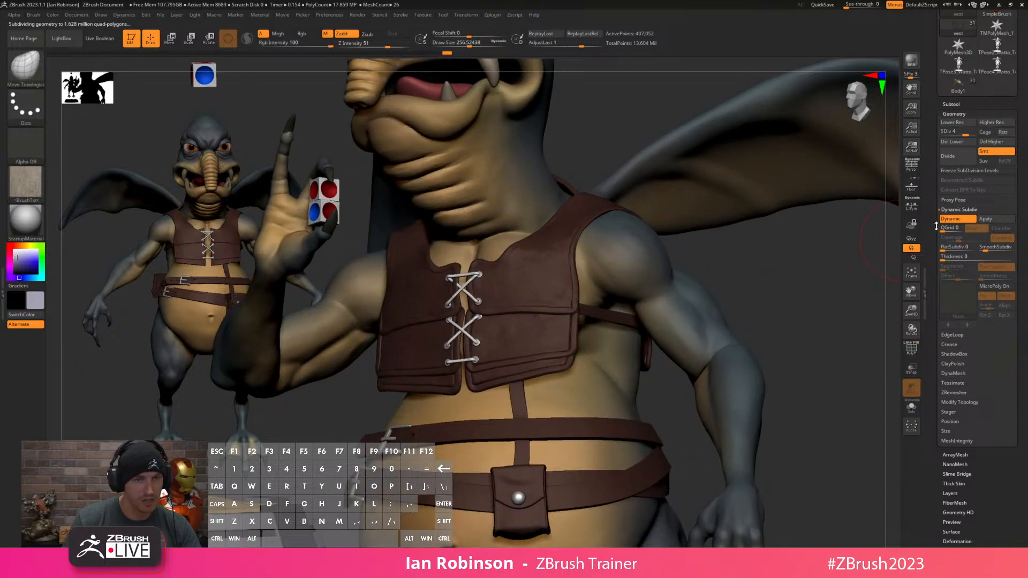
click(958, 219)
key(d)
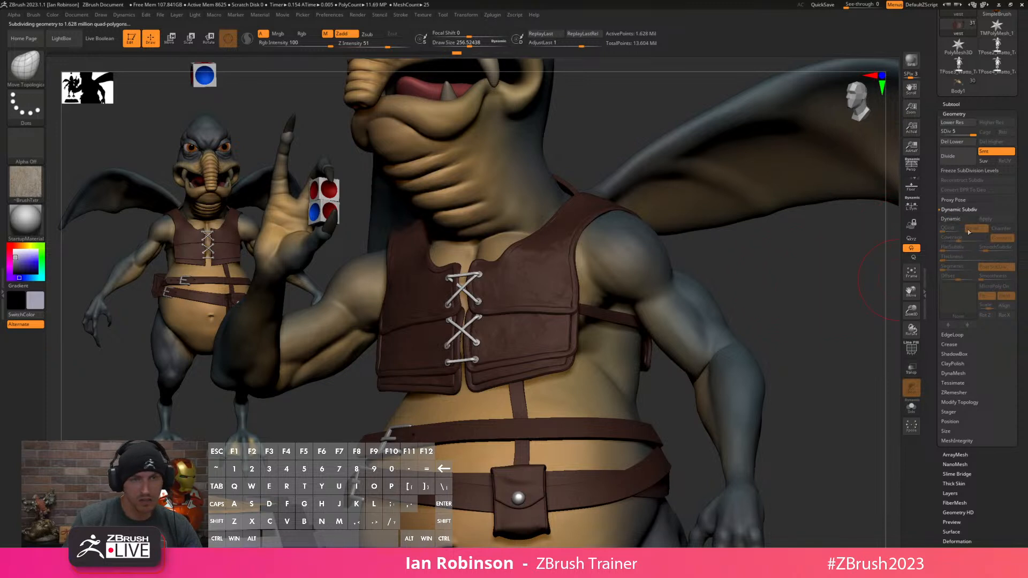
Turn on surface noise for the subdivided vest, open its noise settings and accept them.
click(954, 114)
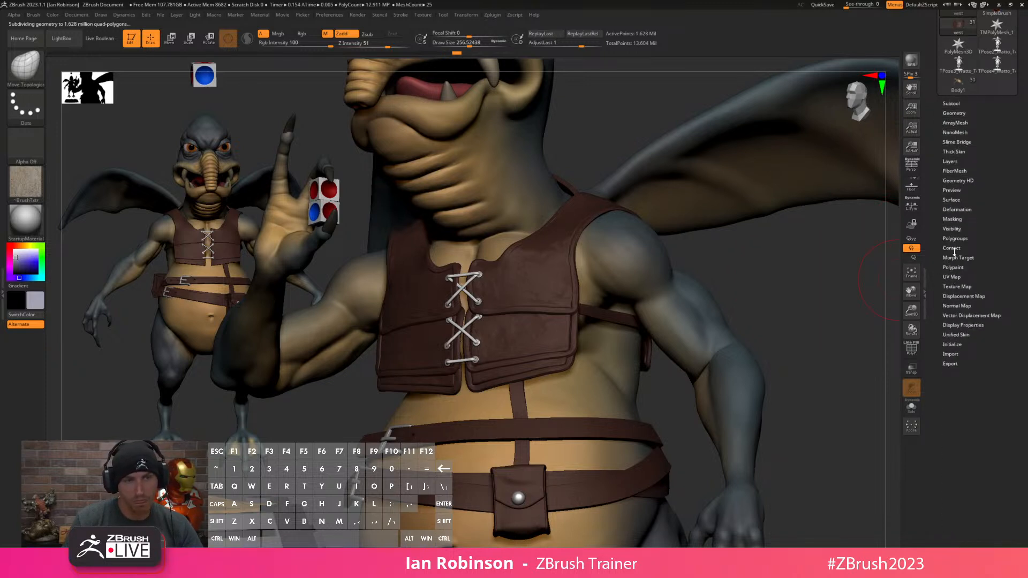
click(952, 200)
click(960, 208)
click(971, 209)
click(968, 213)
click(818, 490)
Select the upper waist belt and check its polyframes with dynamic subdivision toggled off and on.
alt+click(631, 436)
alt+drag(812, 322, 793, 276)
key(shift+f)
key(shift+f)
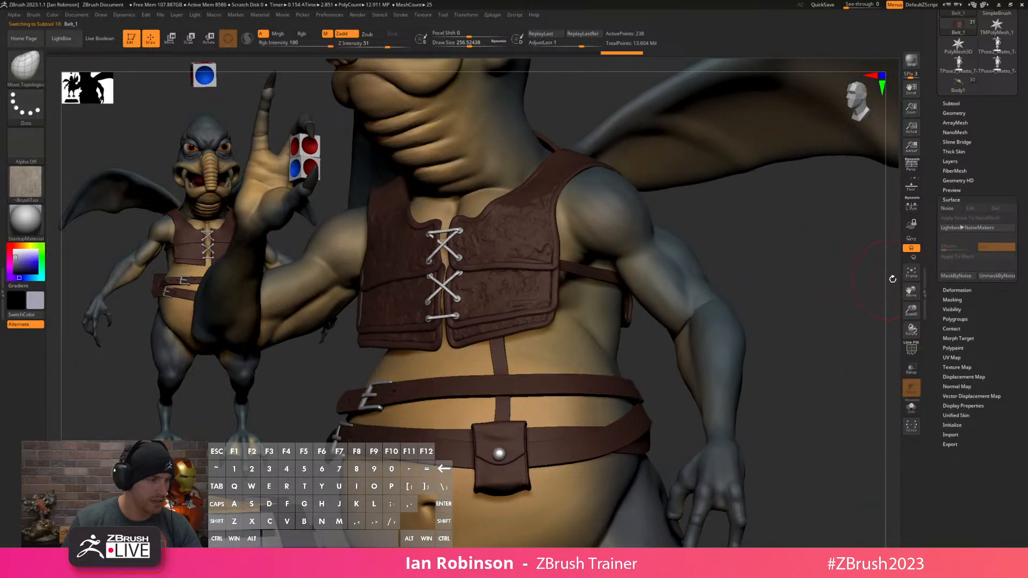
key(shift+d)
key(d)
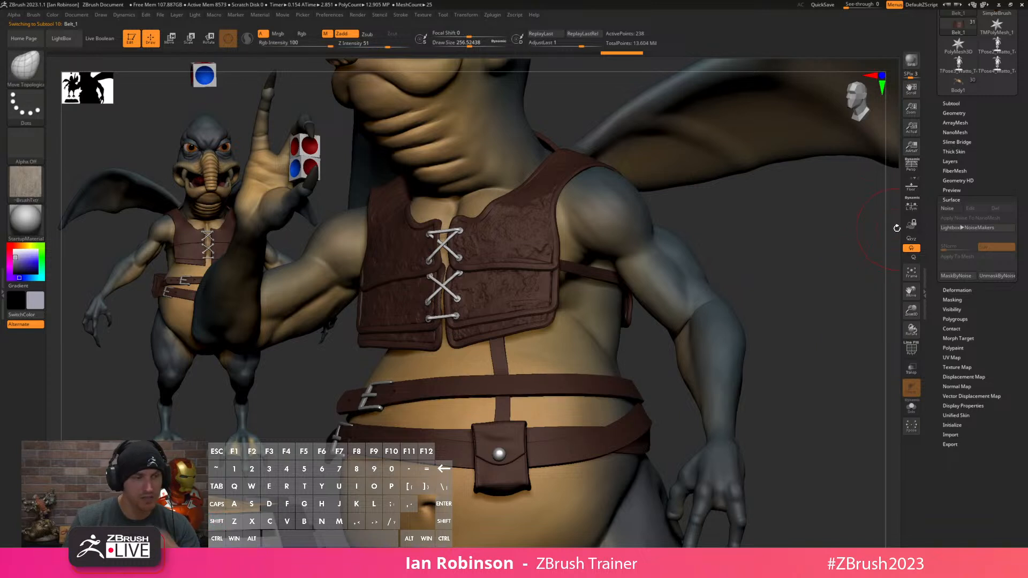
Apply the upper belt's dynamic subdivision as real geometry, then turn Dynamic back on with Thickness 0.
click(955, 113)
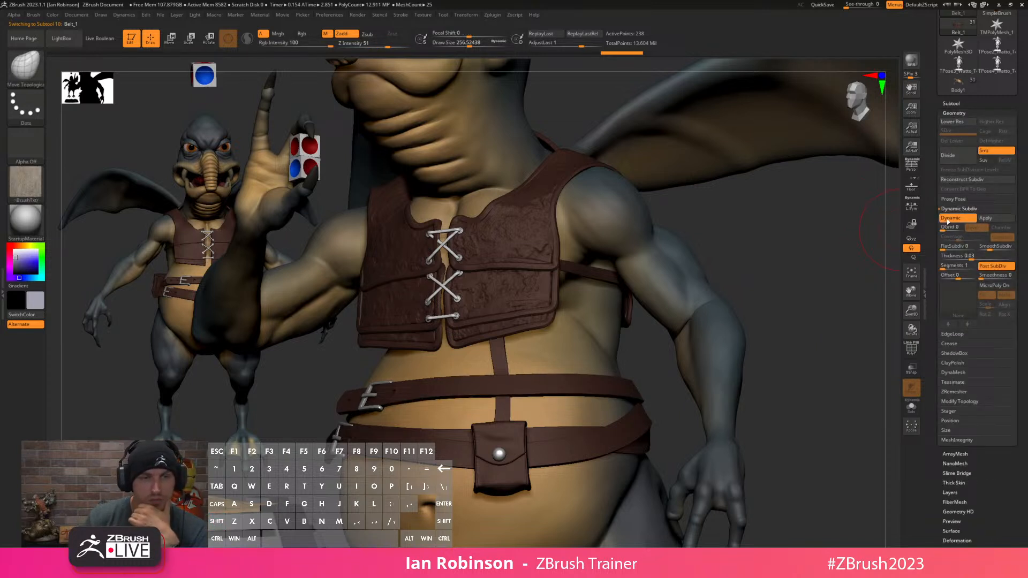
click(985, 219)
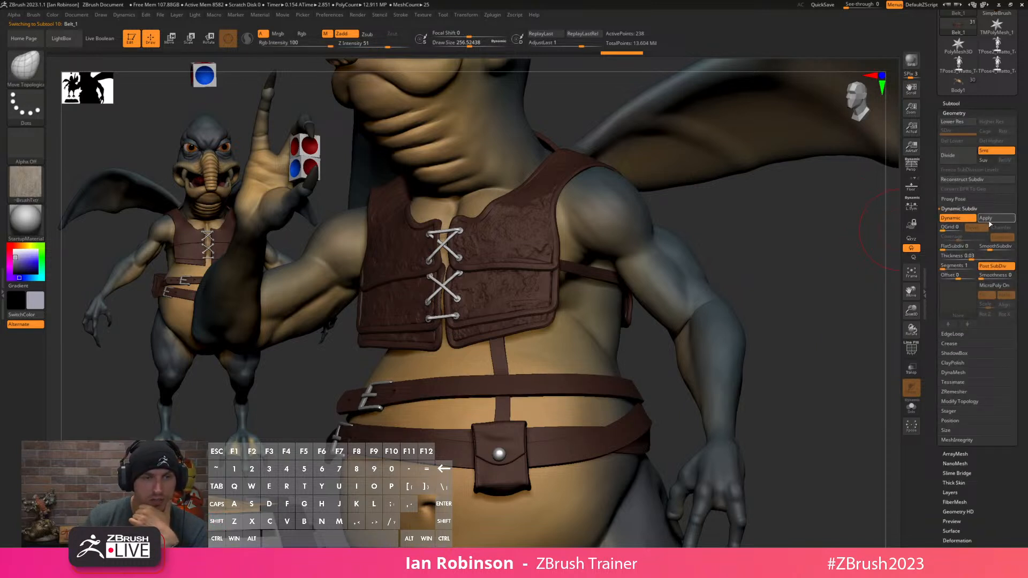
click(958, 219)
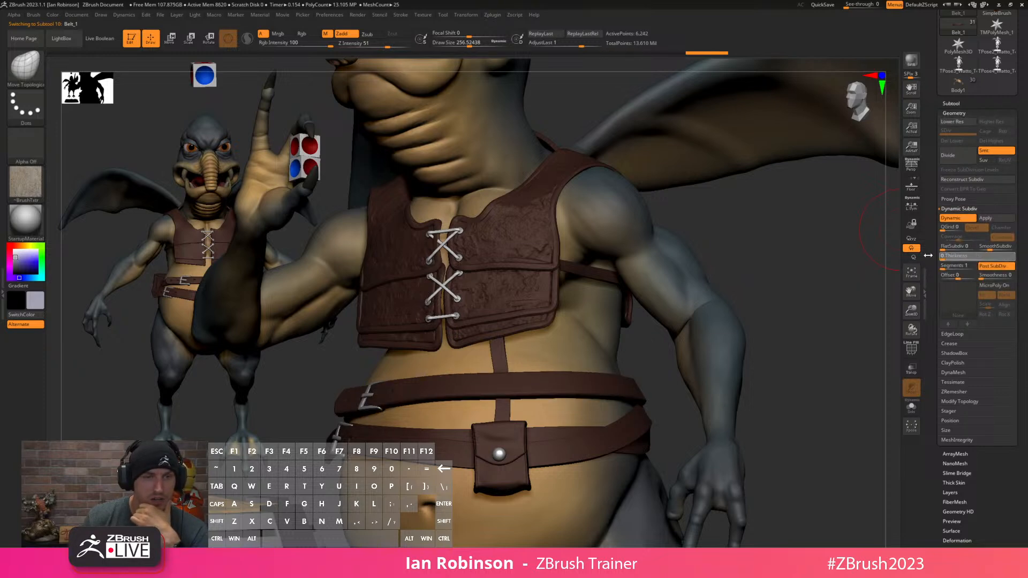
drag(800, 285, 813, 301)
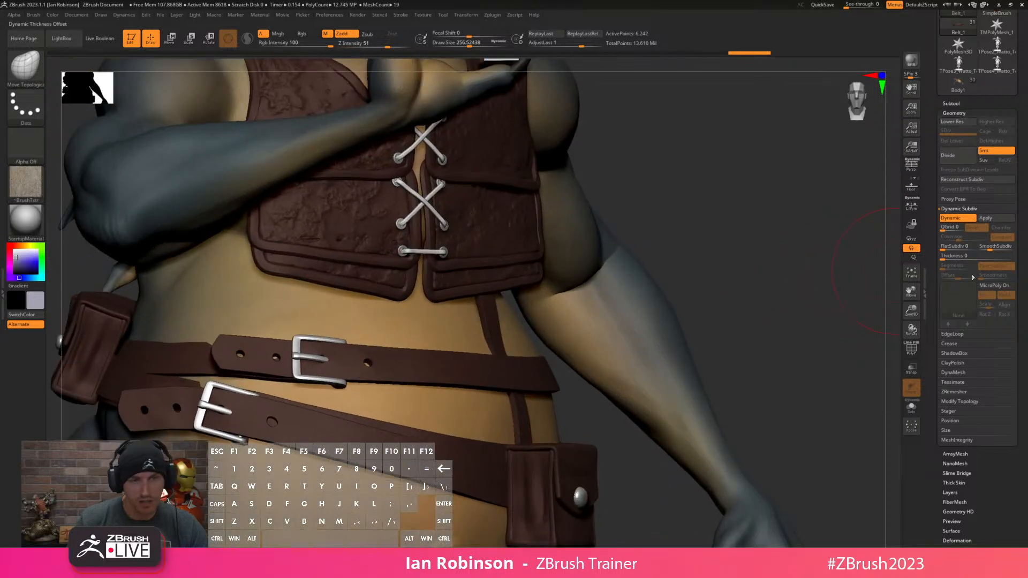
Turn on surface noise for the upper waist belt, paste the copied noise settings and accept them.
scroll(962, 446, down, 5)
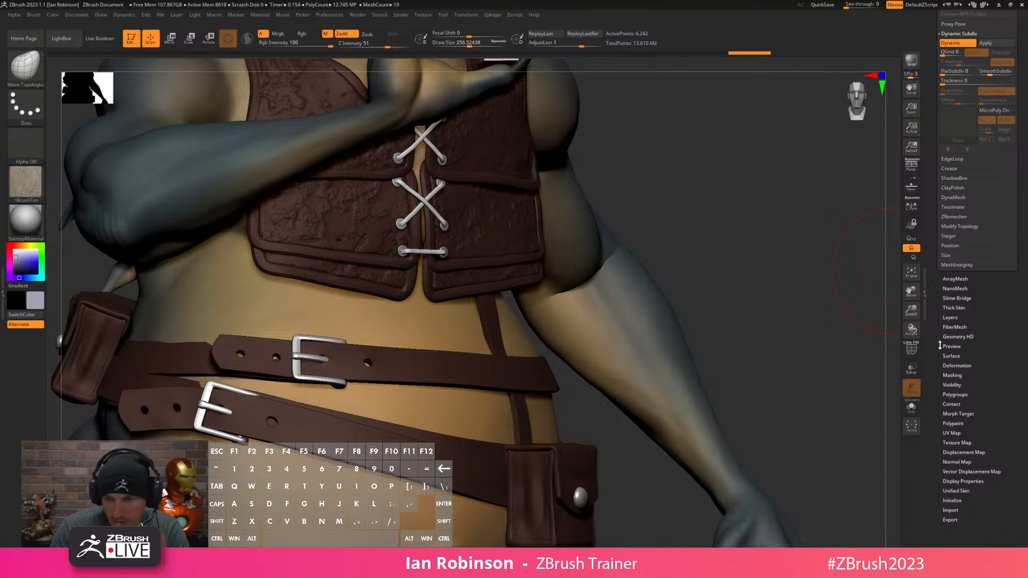
drag(783, 236, 680, 246)
alt+drag(617, 299, 625, 262)
alt+click(617, 333)
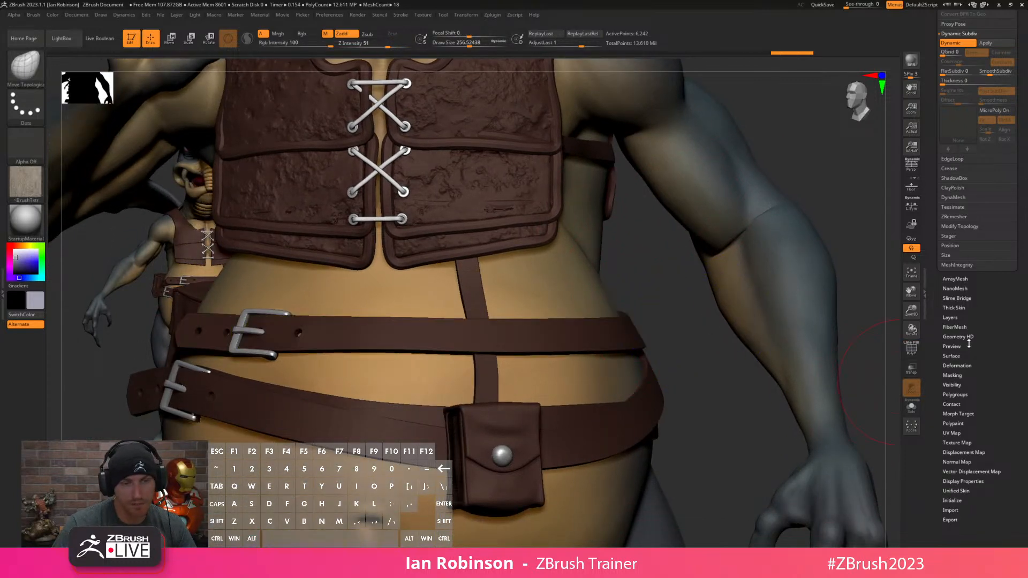
click(951, 356)
click(982, 111)
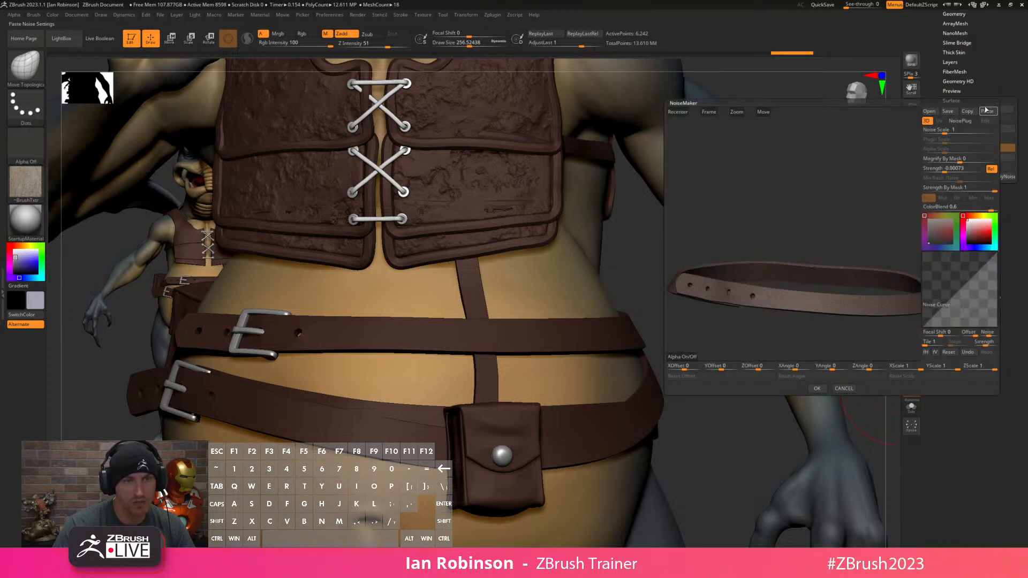
click(988, 113)
click(817, 389)
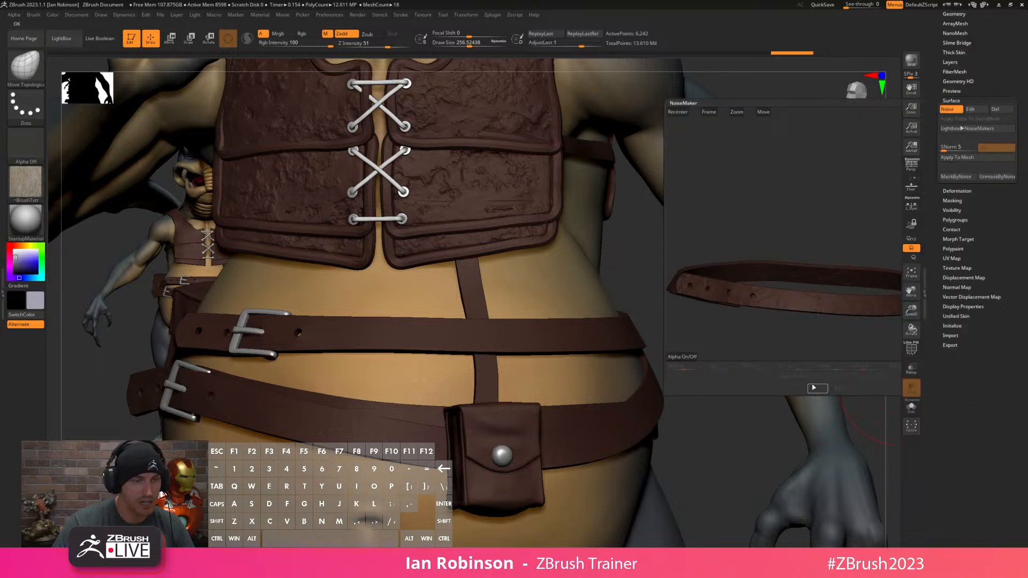
Set the upper belt noise's Plugin Scale to 0.66117 and copy the updated noise settings.
drag(688, 346, 684, 355)
mouse_move(670, 306)
ctrl+mouse_down()
mouse_move(541, 305)
mouse_move(588, 411)
mouse_move(624, 410)
ctrl+mouse_up()
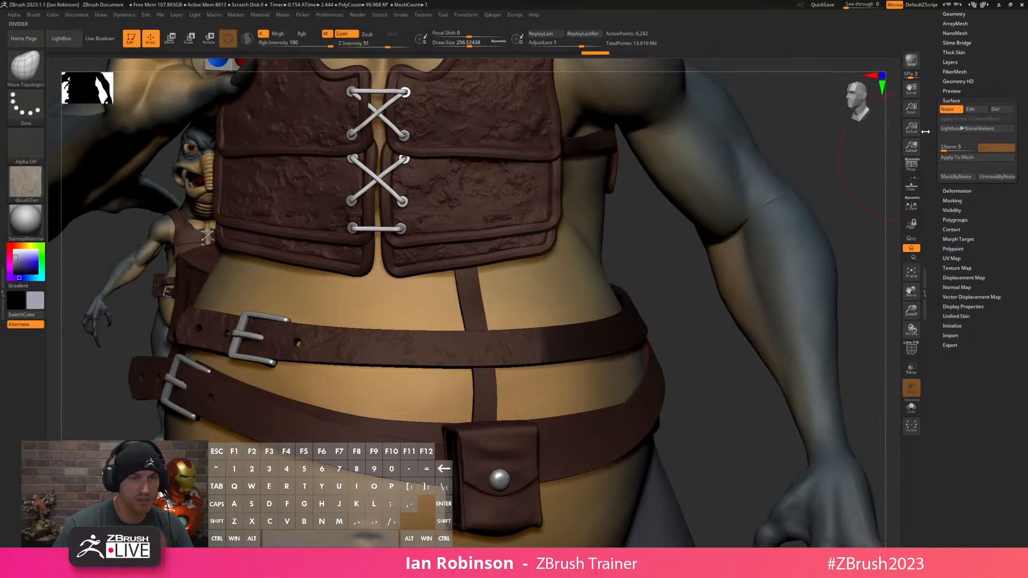
right_drag(716, 310, 691, 324)
mouse_move(528, 328)
alt+right_down()
mouse_move(578, 300)
mouse_move(604, 306)
mouse_move(477, 355)
alt+right_up()
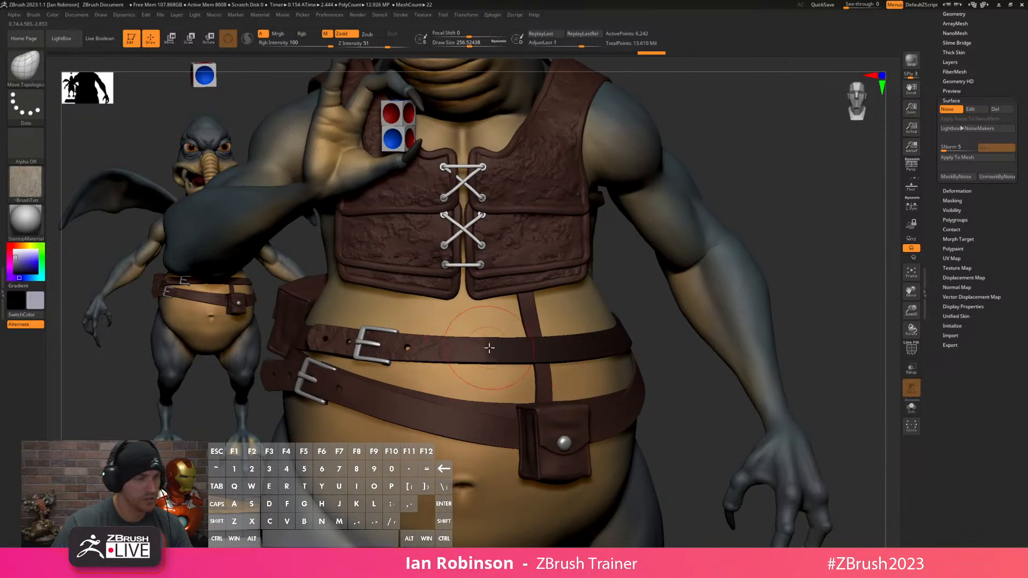
ctrl+drag(803, 249, 843, 186)
click(971, 108)
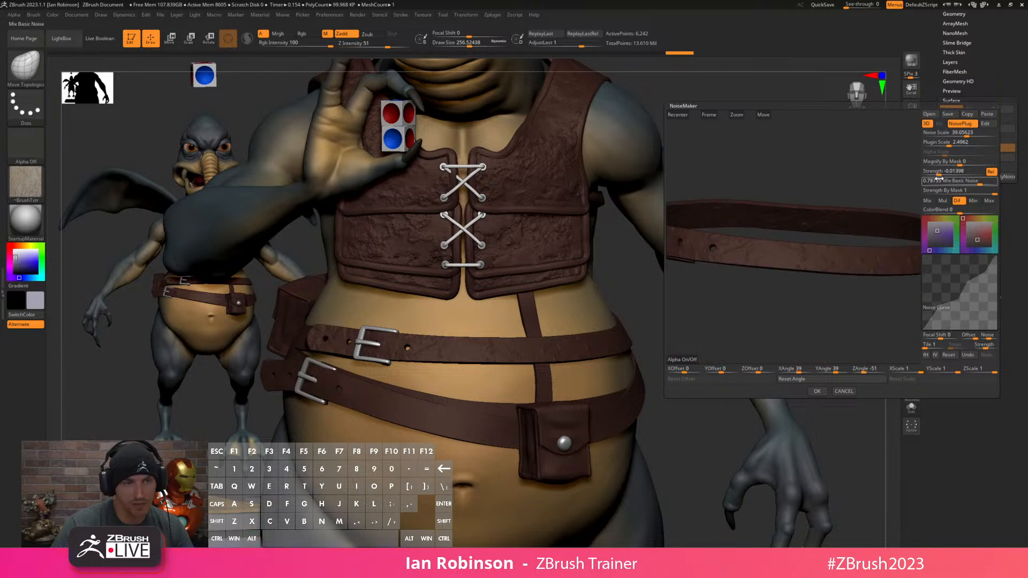
click(949, 143)
drag(949, 144, 943, 144)
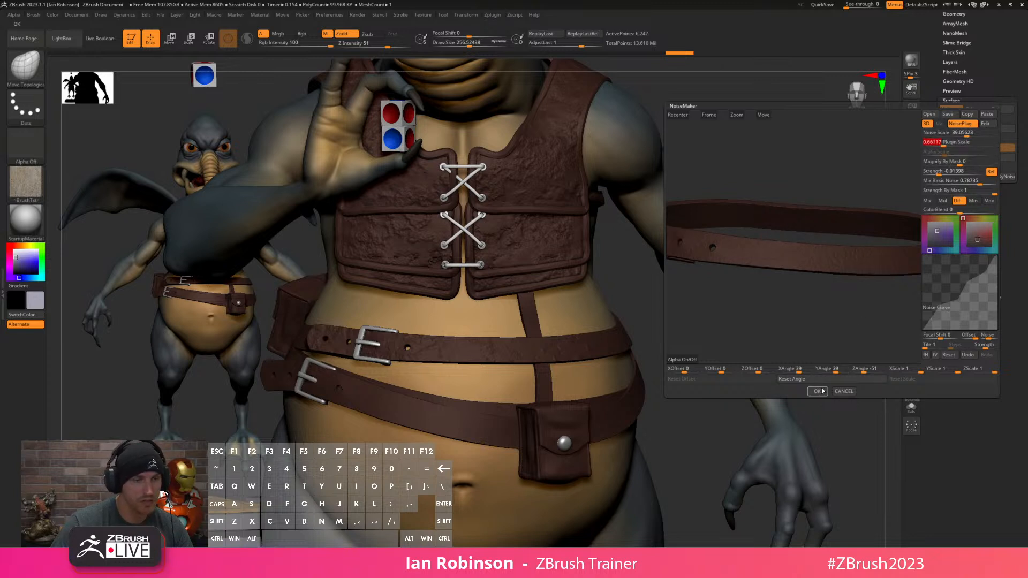
click(818, 392)
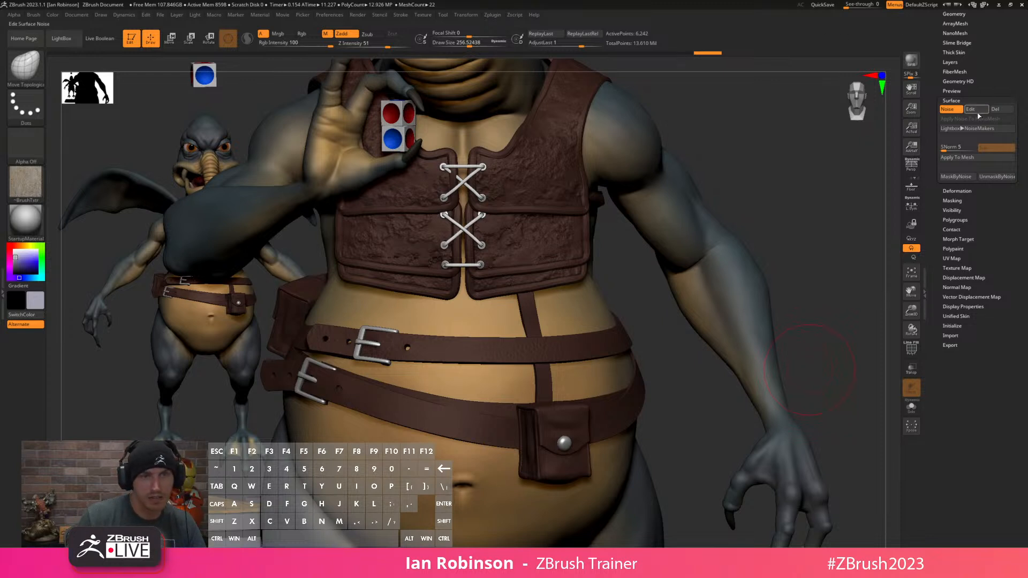
click(971, 109)
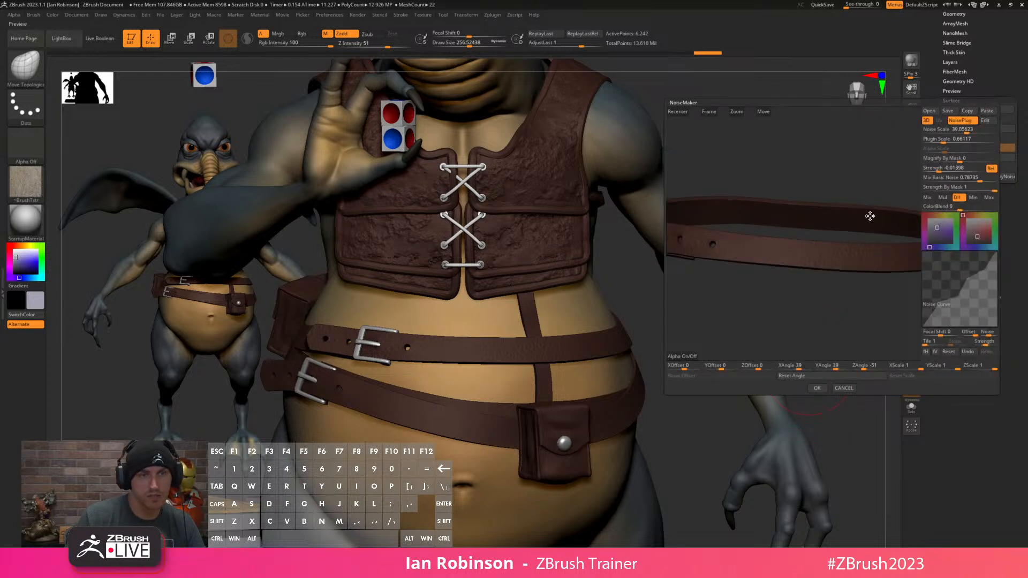
click(818, 388)
Select the lower waist belt, apply its dynamic subdivision as geometry, and turn Dynamic back on with Thickness 0.
alt+click(569, 421)
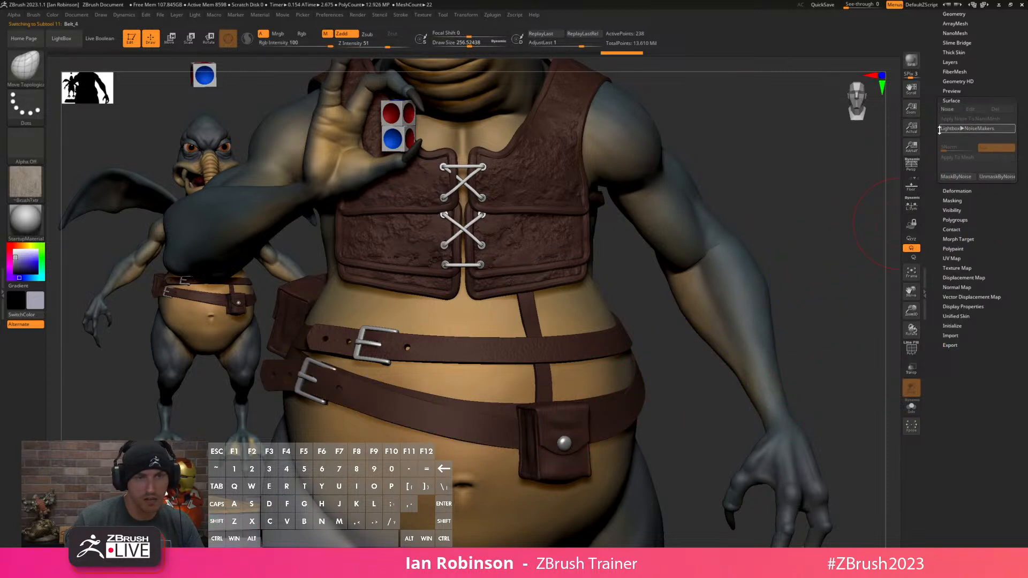
drag(987, 64, 987, 117)
click(954, 67)
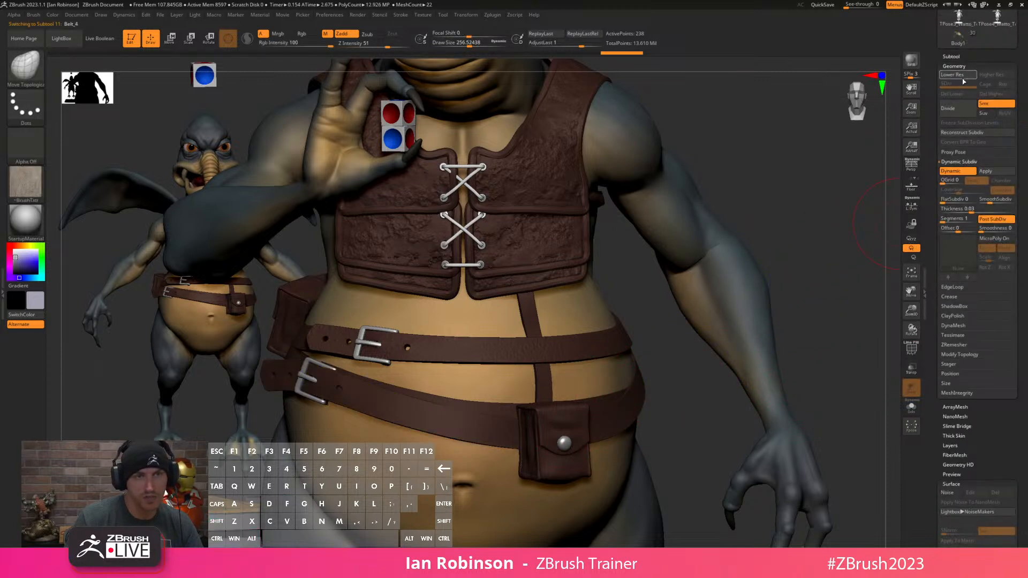
click(986, 171)
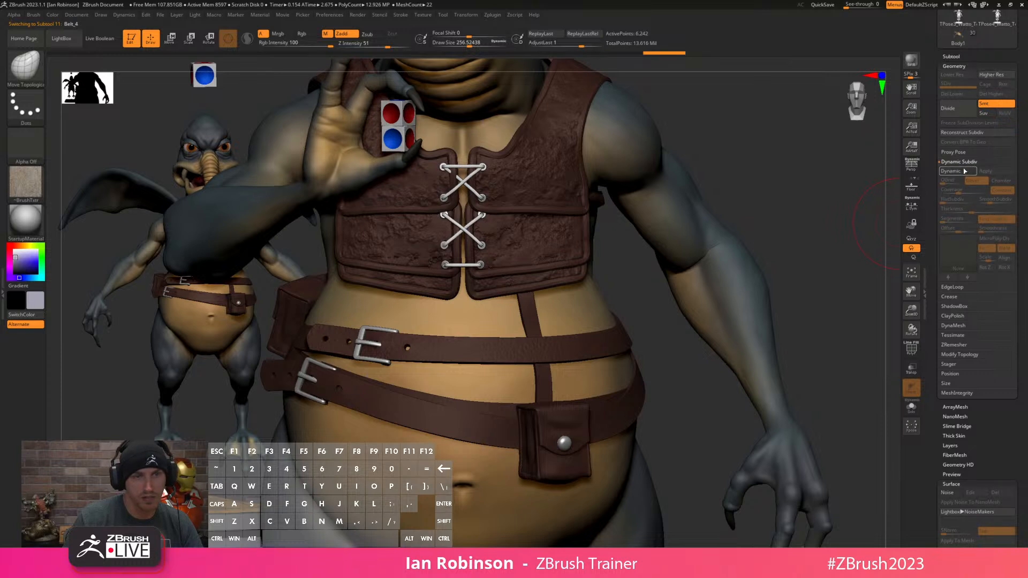
click(965, 170)
drag(958, 209, 884, 223)
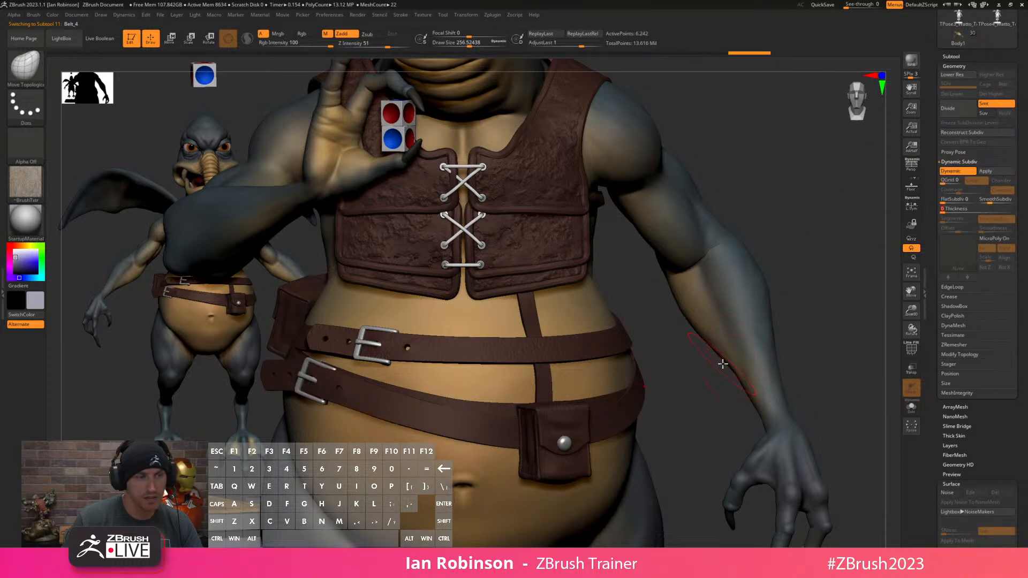
Turn on surface noise for the lower waist belt and paste in the upper belt's noise settings.
click(956, 66)
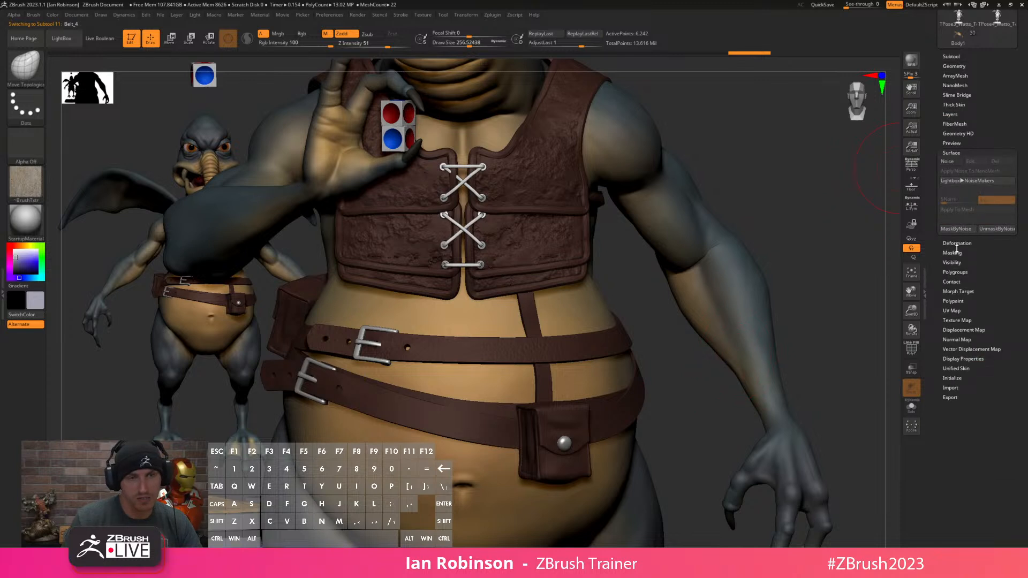
click(947, 162)
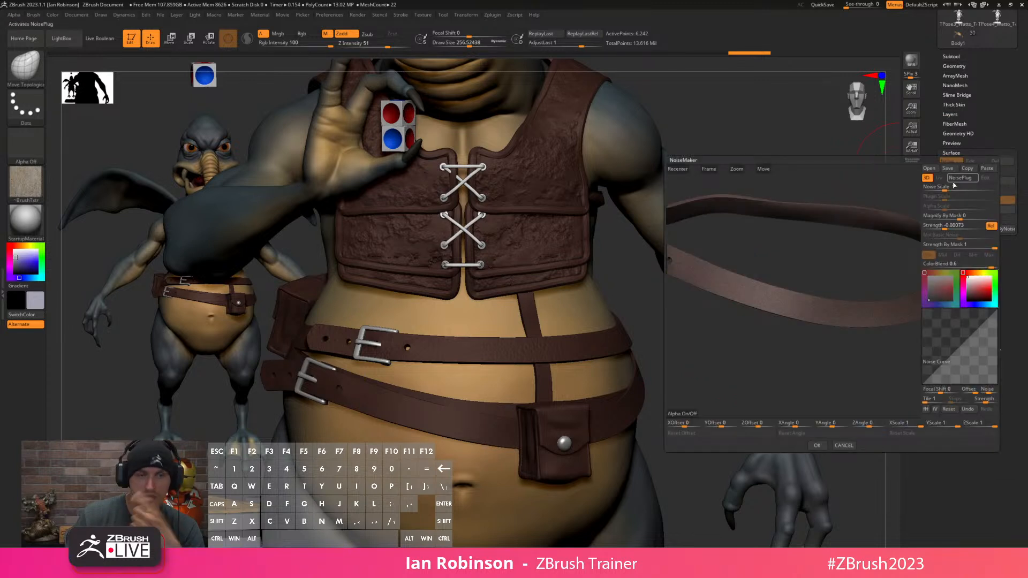
click(987, 169)
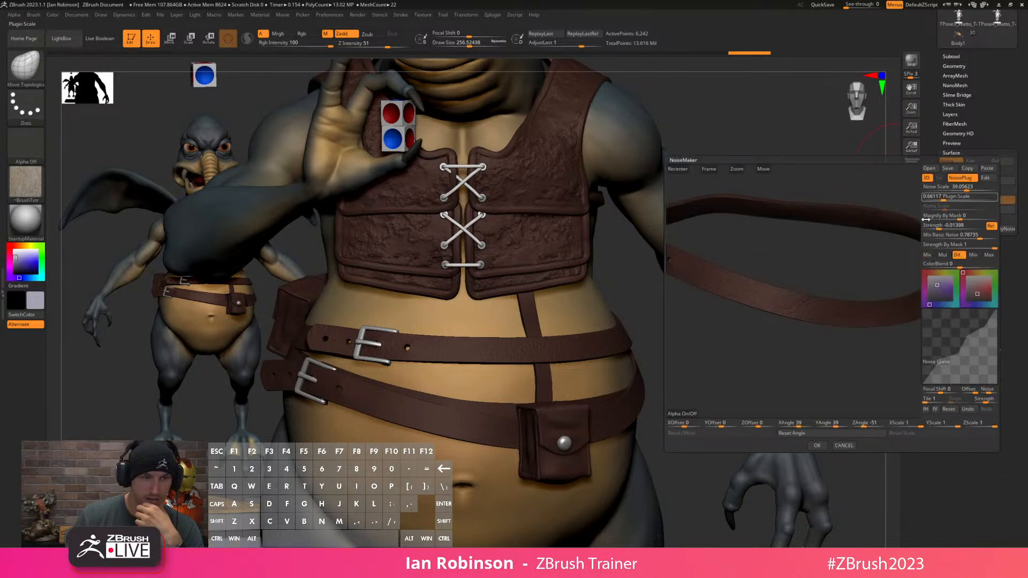
click(818, 446)
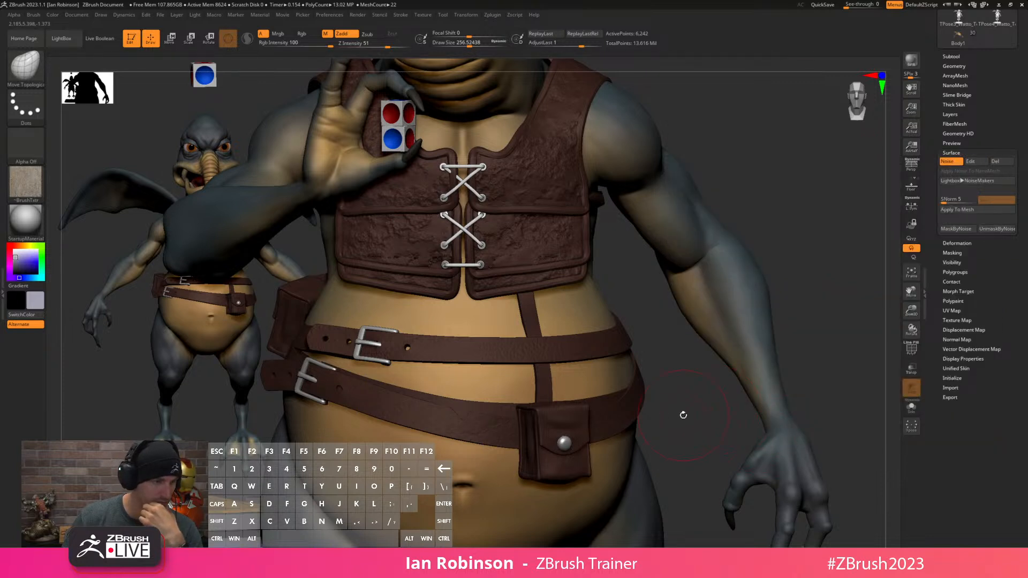
Select the lower belt strap beside the pouch, apply its dynamic thickness as geometry, and re-enable Dynamic with Thickness 0.
alt+click(617, 396)
key(shift)
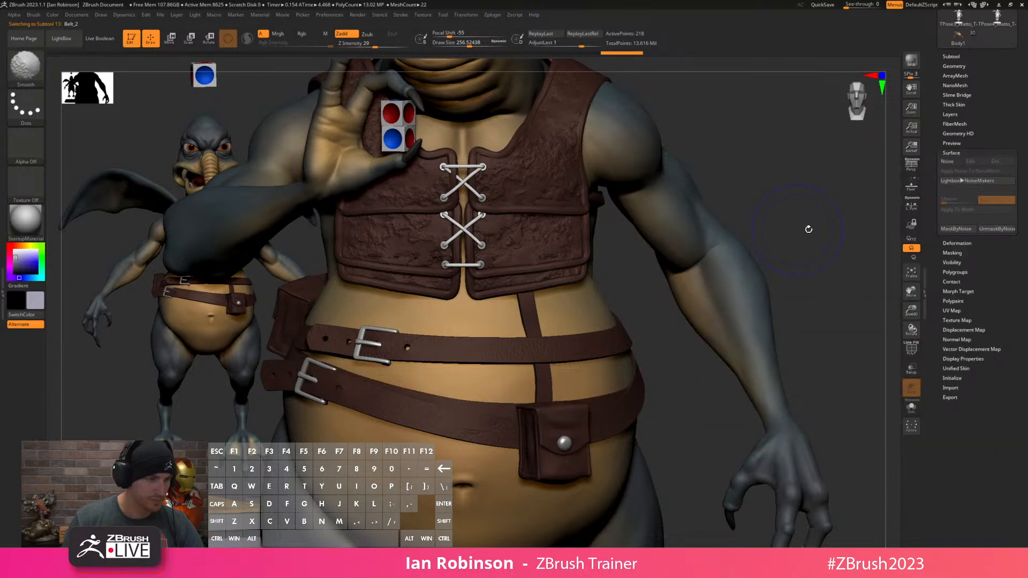
key(shift)
click(964, 67)
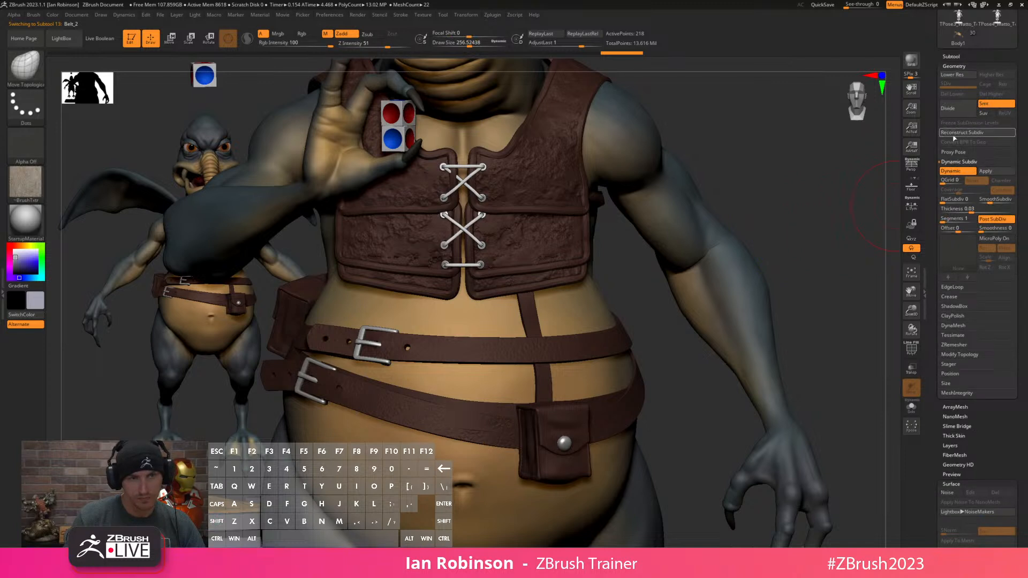
click(955, 171)
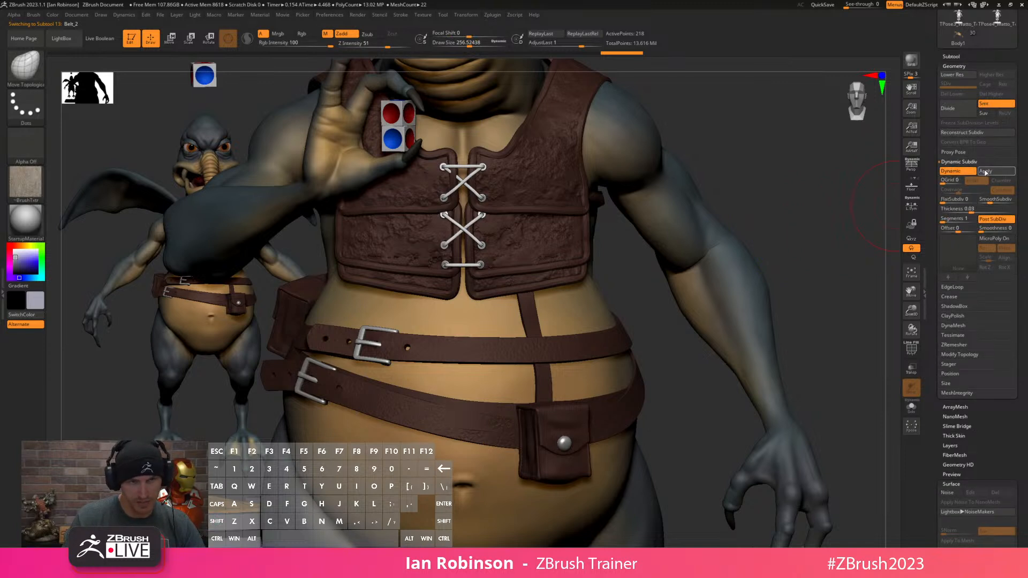
key(d)
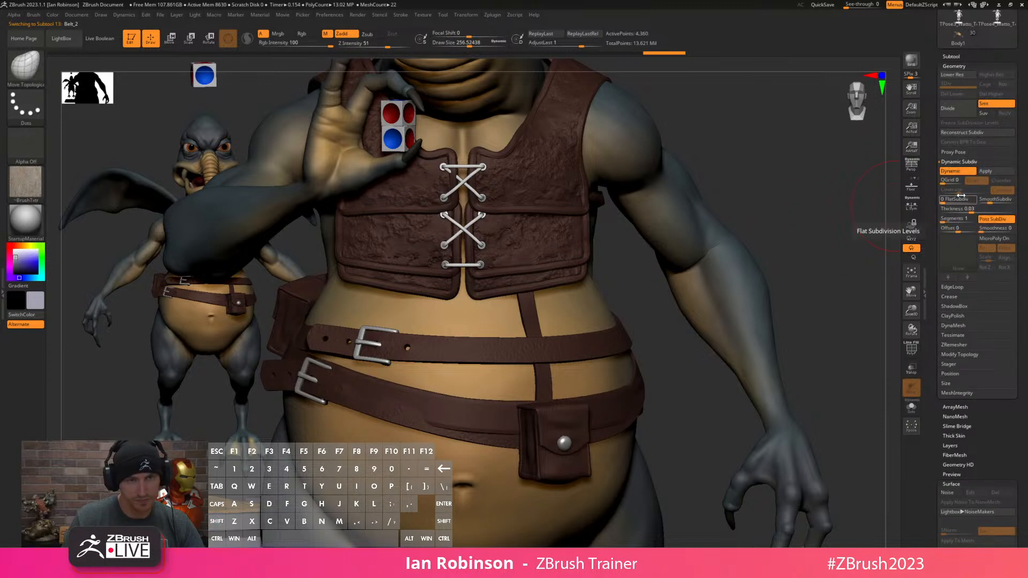
scroll(964, 412, down, 2)
Turn on surface noise for the strap beside the pouch, paste the copied noise settings and accept them.
click(947, 437)
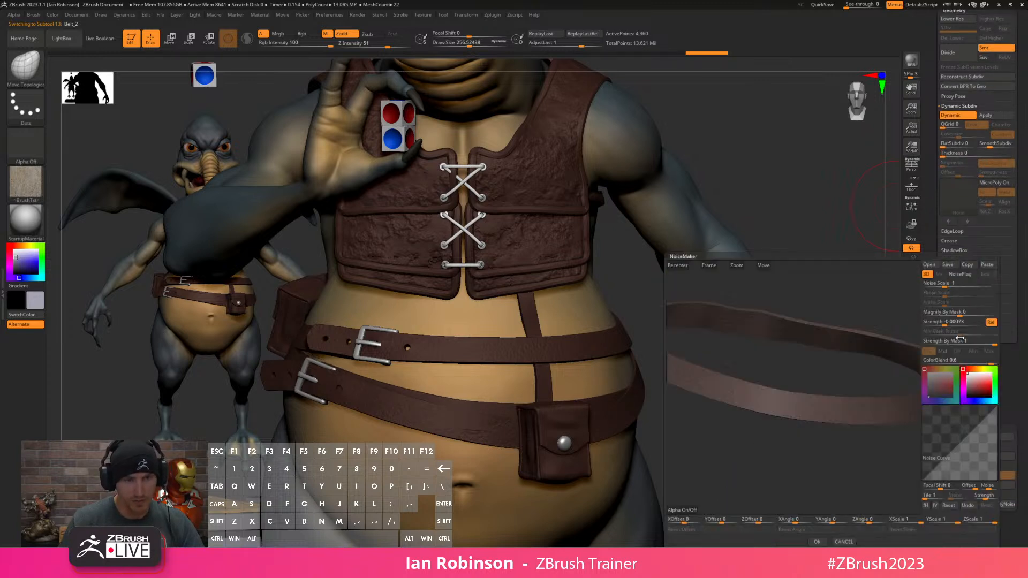
click(986, 265)
click(817, 542)
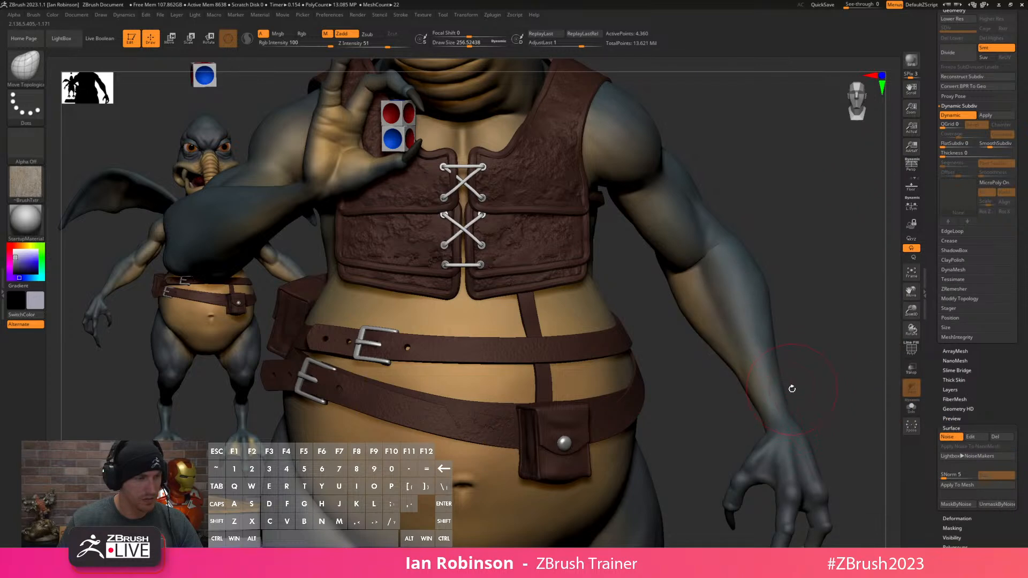
Select the lower front belt and enlarge the Move Topological brush to about 508 for adjusting the belts around the waist.
drag(725, 450, 634, 391)
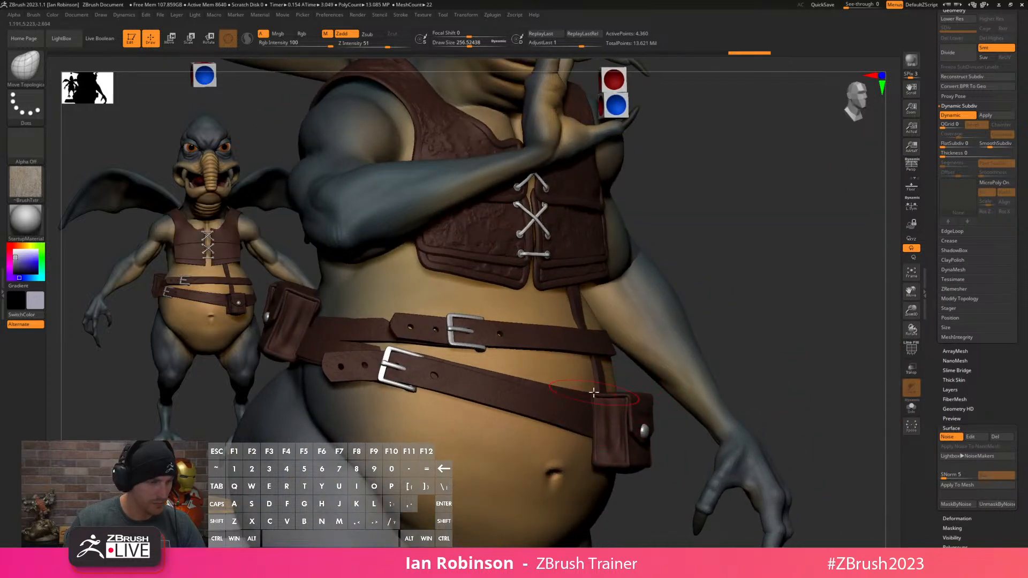
drag(690, 375, 566, 444)
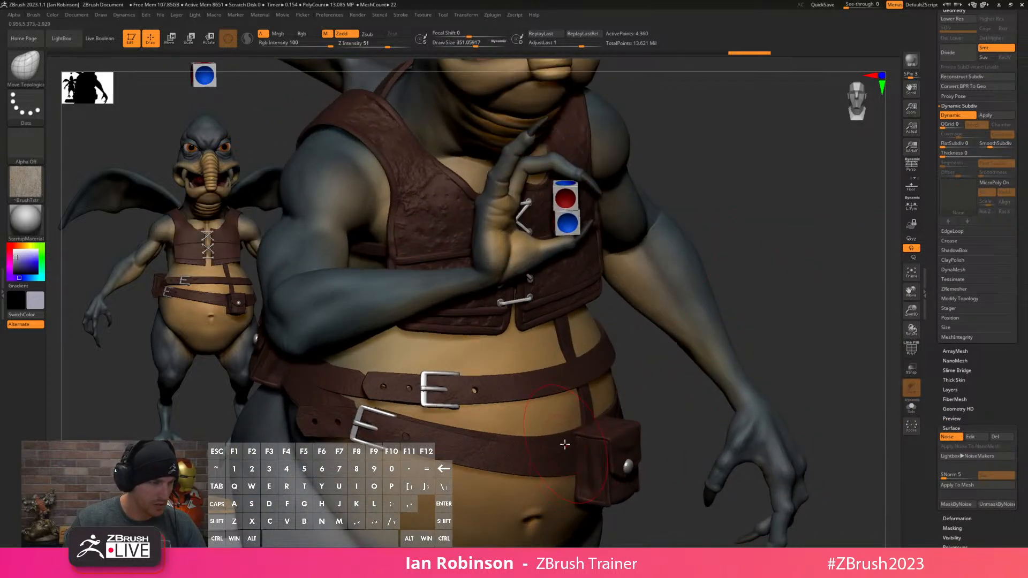
alt+click(556, 460)
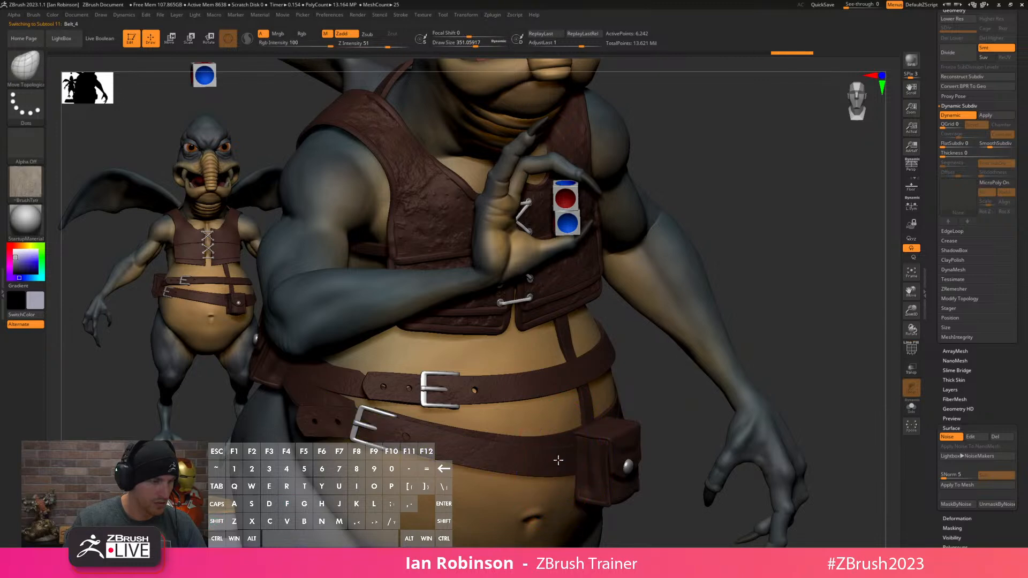
mouse_move(559, 431)
right_down()
mouse_move(500, 402)
mouse_move(484, 362)
mouse_move(496, 360)
mouse_move(484, 373)
mouse_move(484, 403)
right_up()
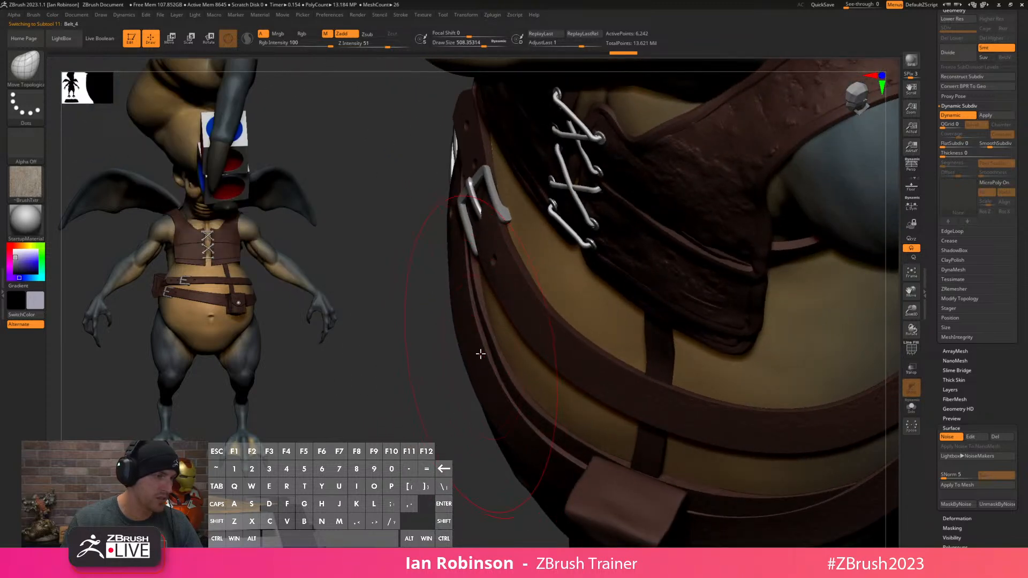
right_drag(482, 358, 466, 288)
right_drag(509, 318, 522, 293)
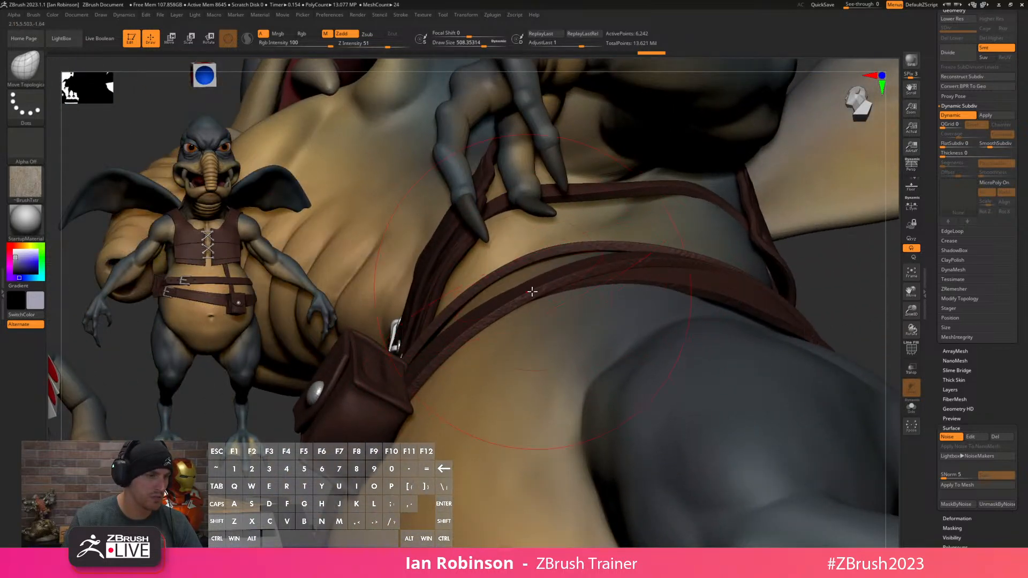
Nudge the overlapping belt straps around the hip behind the pouch with the Move Topological brush.
alt+click(770, 309)
right_drag(770, 309, 625, 392)
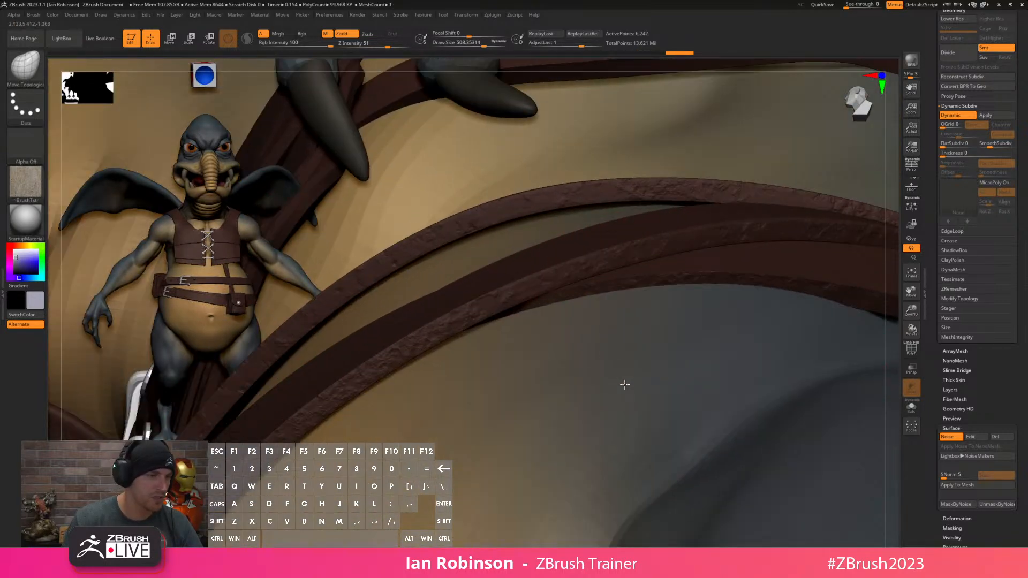
mouse_move(586, 250)
right_down()
mouse_move(583, 232)
mouse_move(589, 257)
right_up()
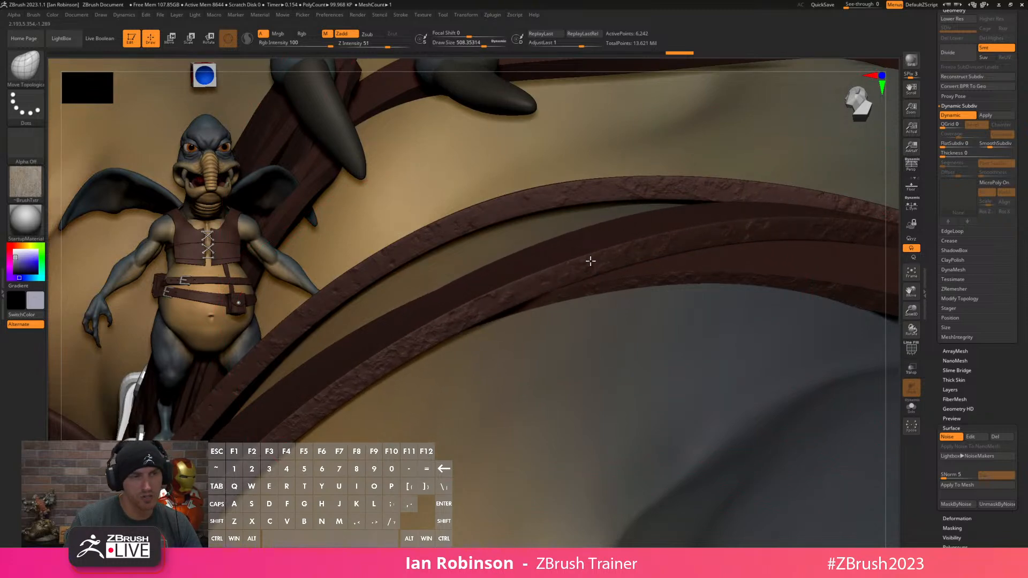
alt+right_drag(601, 300, 559, 296)
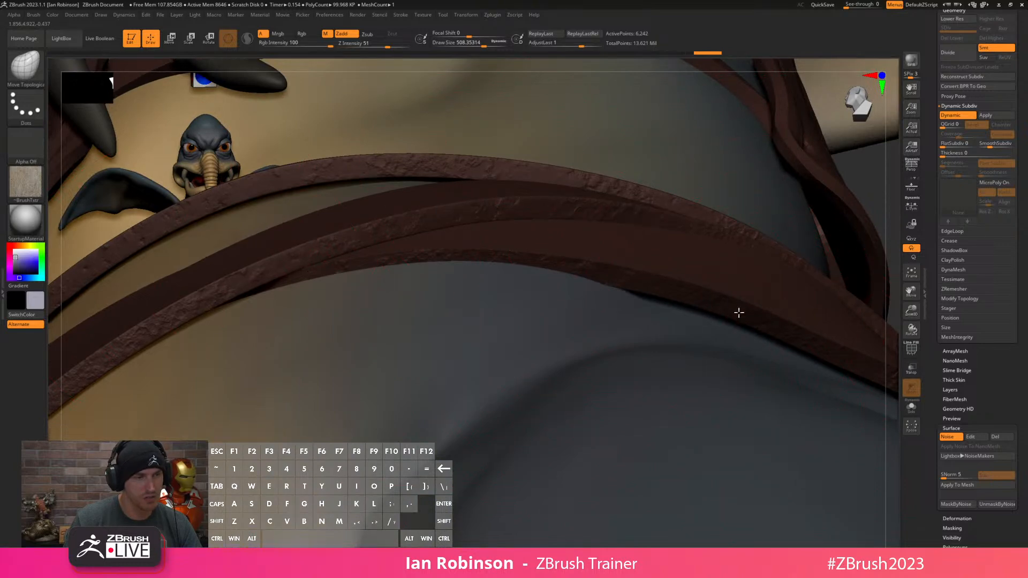
right_drag(746, 287, 631, 296)
right_drag(785, 273, 603, 362)
Switch between the overlapping straps and adjust their fit across the lower back with the Move Topological brush.
alt+click(602, 359)
right_drag(608, 323, 659, 261)
mouse_move(658, 261)
mouse_down()
mouse_move(641, 246)
mouse_move(641, 257)
mouse_up()
mouse_move(640, 257)
right_down()
mouse_move(505, 271)
mouse_move(647, 276)
right_up()
mouse_move(777, 276)
mouse_down()
mouse_move(783, 285)
mouse_move(748, 275)
mouse_up()
alt+click(712, 273)
right_drag(530, 259, 585, 222)
drag(573, 233, 583, 227)
right_drag(584, 227, 547, 218)
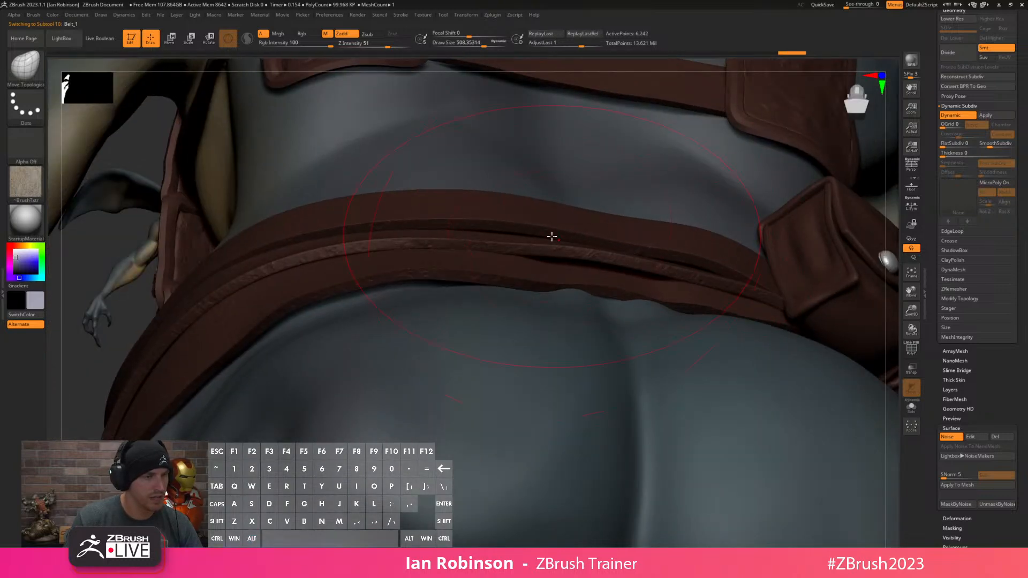
Select the lower belt at the back, undo the last adjustment and check the side pouches.
alt+drag(545, 233, 492, 251)
key(ctrl+z)
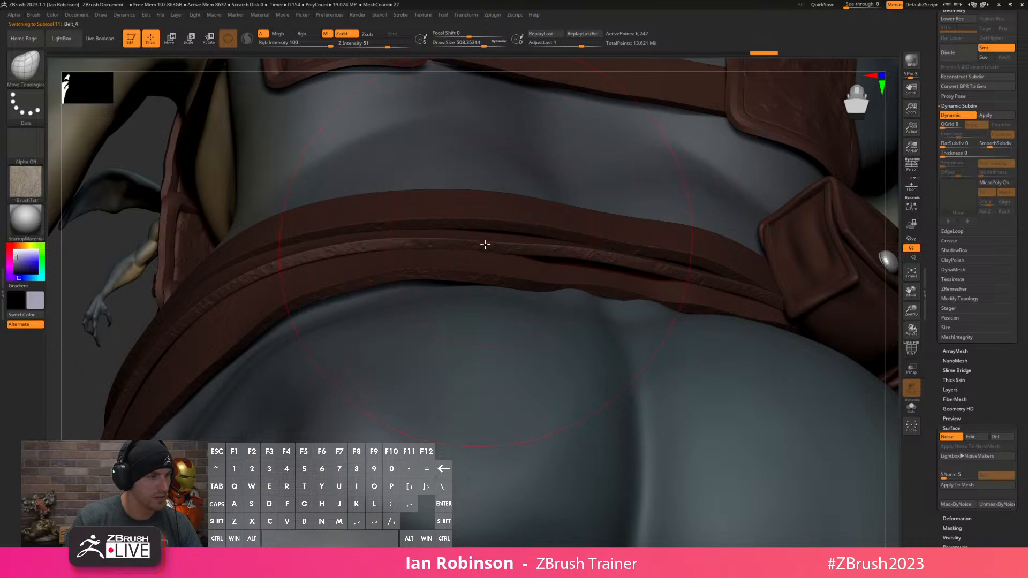
alt+right_drag(597, 262, 489, 307)
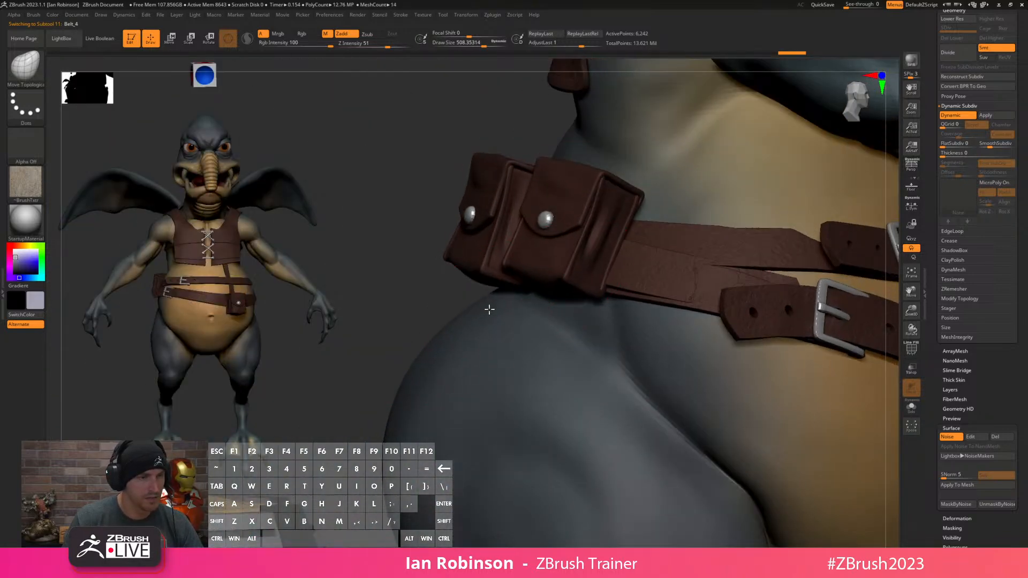
Inspect the overlapping straps beside the rear pouches, toggling the polyframe to compare the belt and body meshes.
right_drag(632, 281, 688, 284)
key(shift+f)
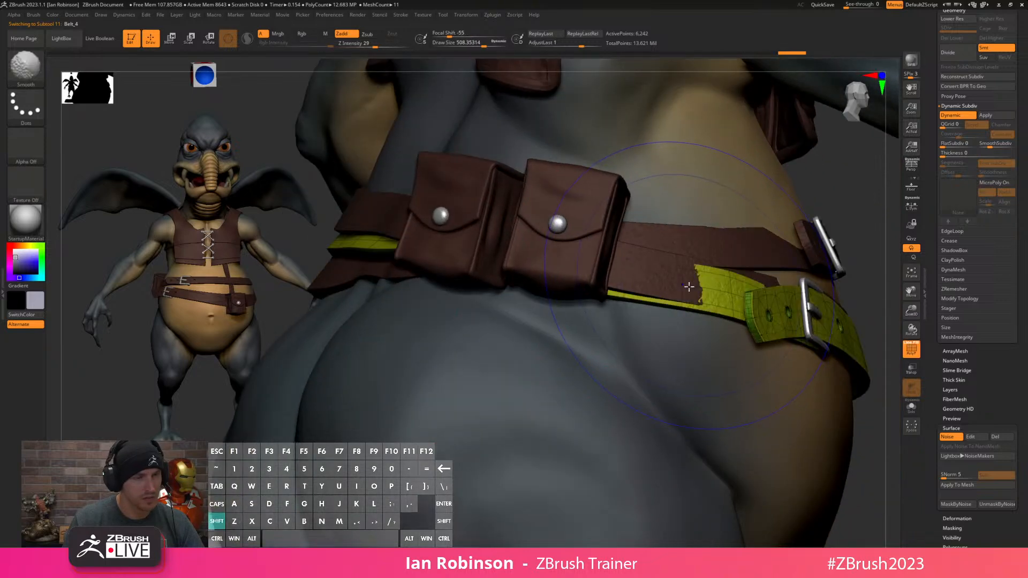
key(shift+f)
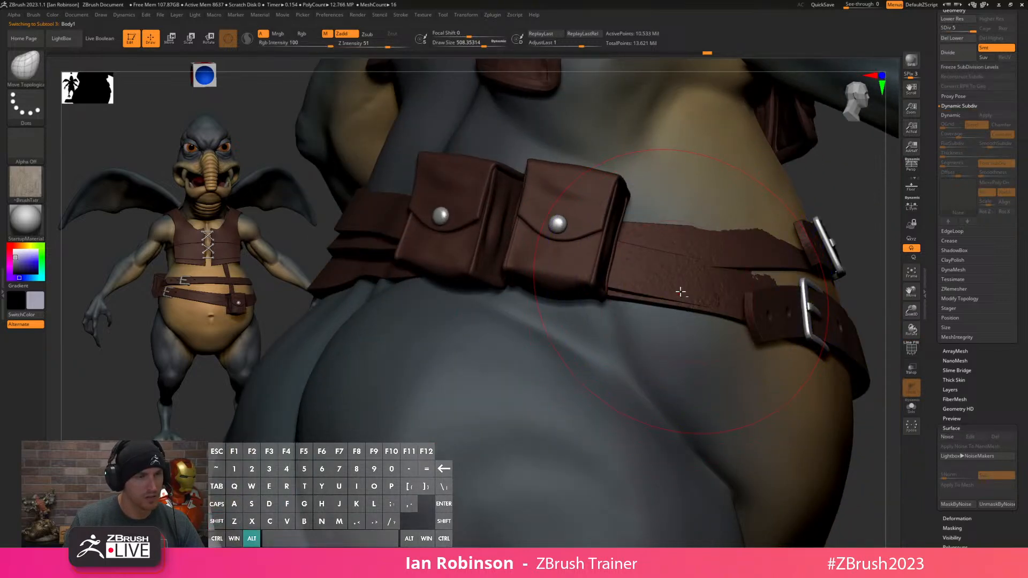
key(shift+f)
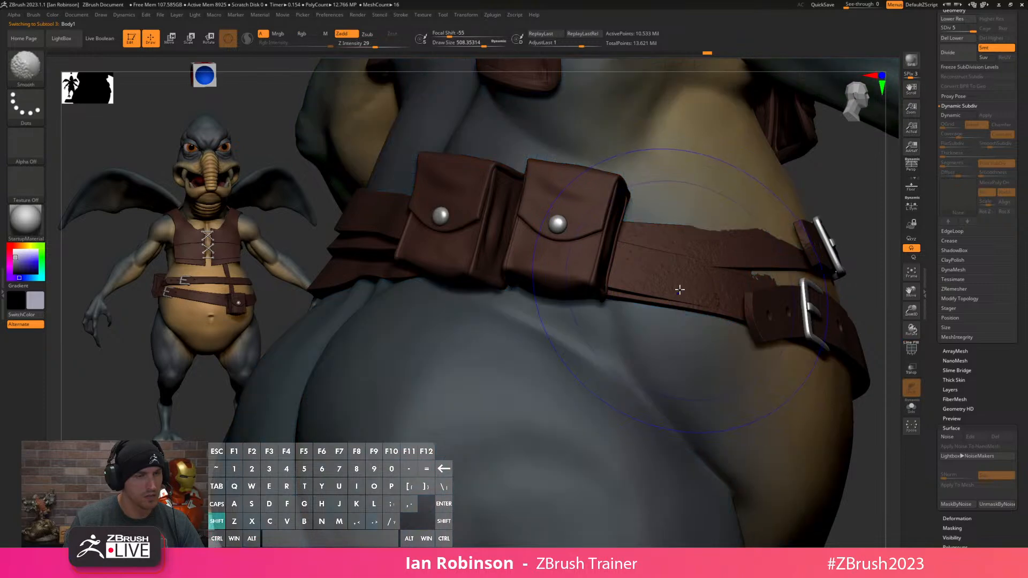
key(shift+f)
key(alt)
key(shift+f)
key(alt)
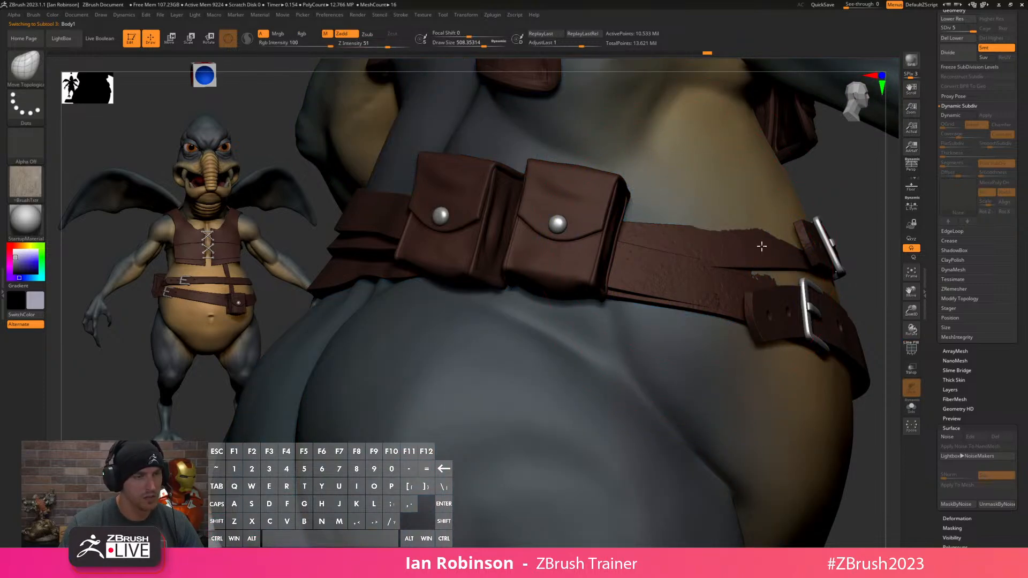
key(shift+f)
scroll(961, 133, up, 3)
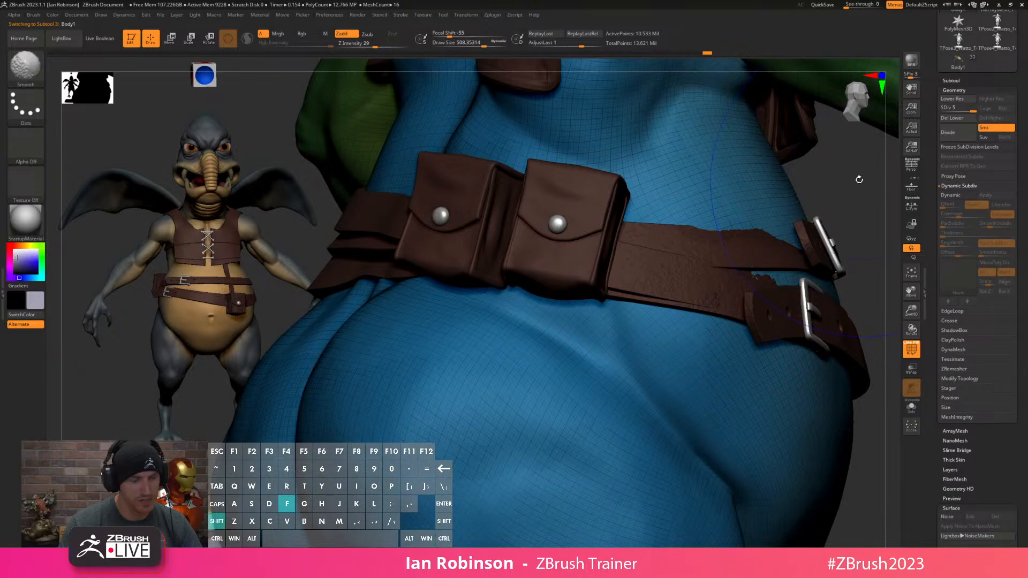
Switch to Belt_3 and back to Belt_4 to tell the overlapping straps apart.
key(shift+f)
click(956, 80)
click(975, 206)
mouse_move(1003, 201)
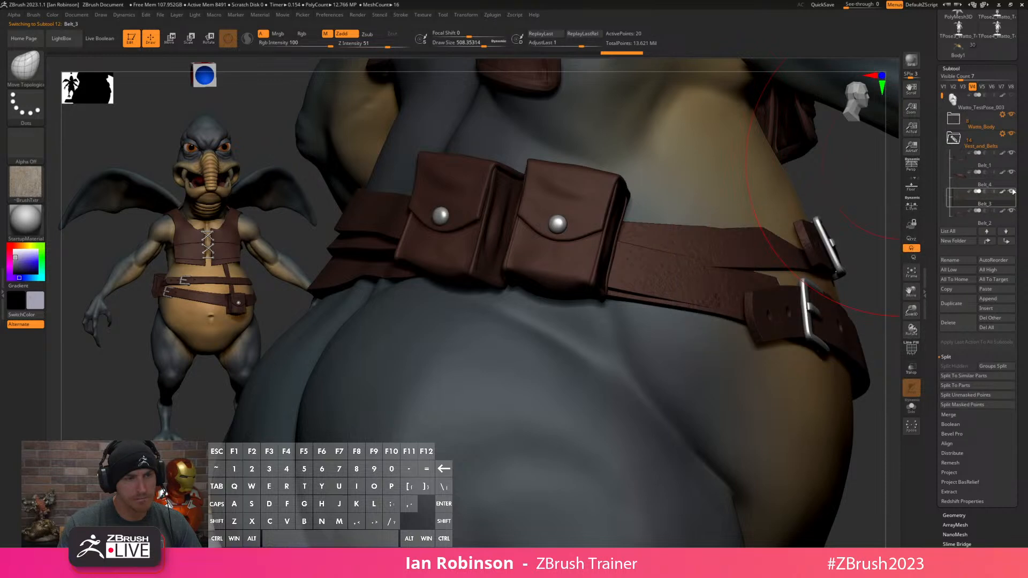
click(999, 180)
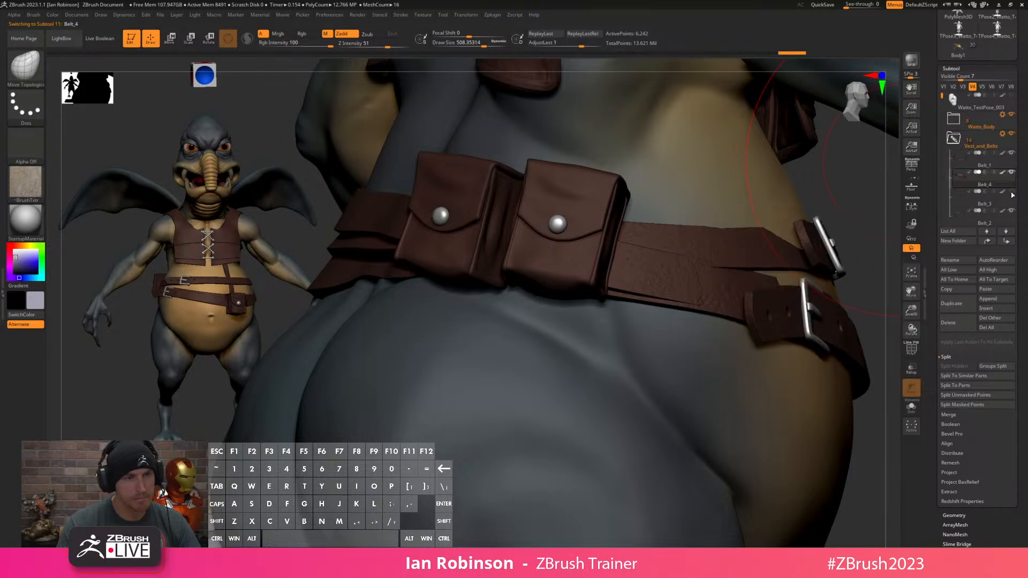
alt+drag(879, 195, 780, 188)
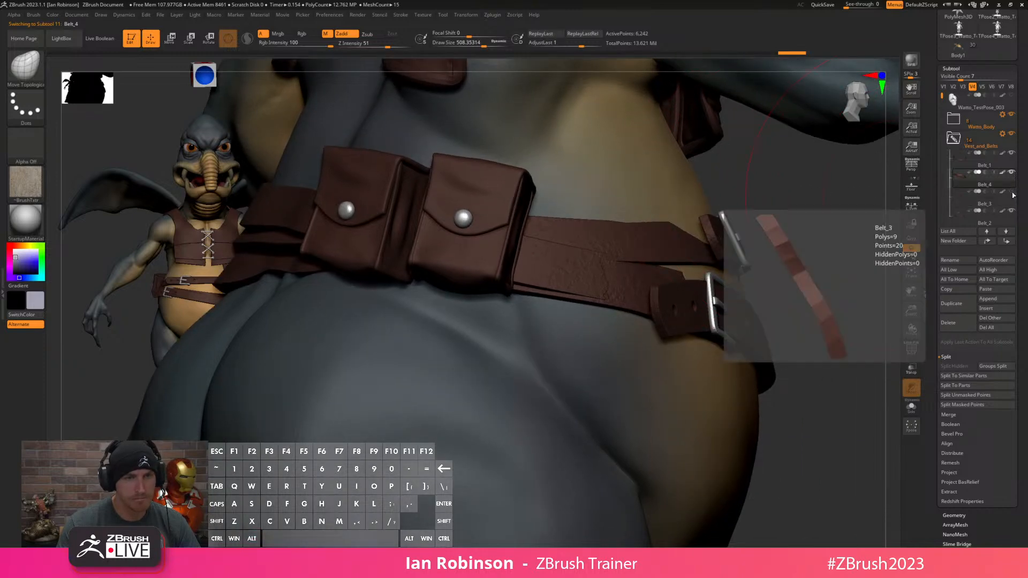
mouse_move(871, 230)
mouse_down()
mouse_move(853, 236)
mouse_move(868, 230)
mouse_up()
key(shift+f)
key(shift+f)
Select Belt_2 and nudge it beside the rear pouch with the Move Topological brush, checking the fit from below.
drag(782, 225, 591, 289)
key(shift+f)
alt+click(550, 253)
alt+click(560, 264)
key(shift+f)
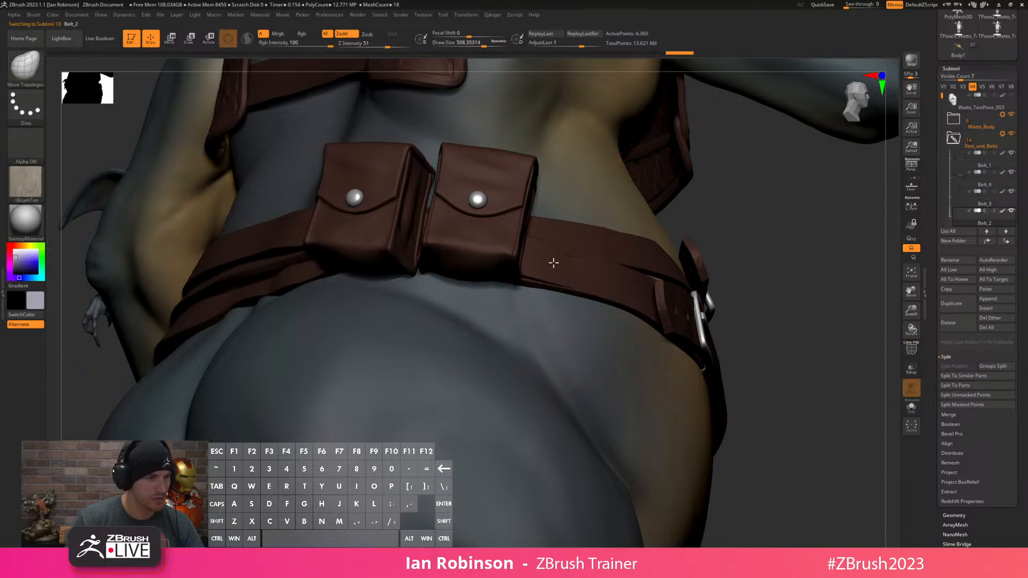
drag(535, 256, 520, 273)
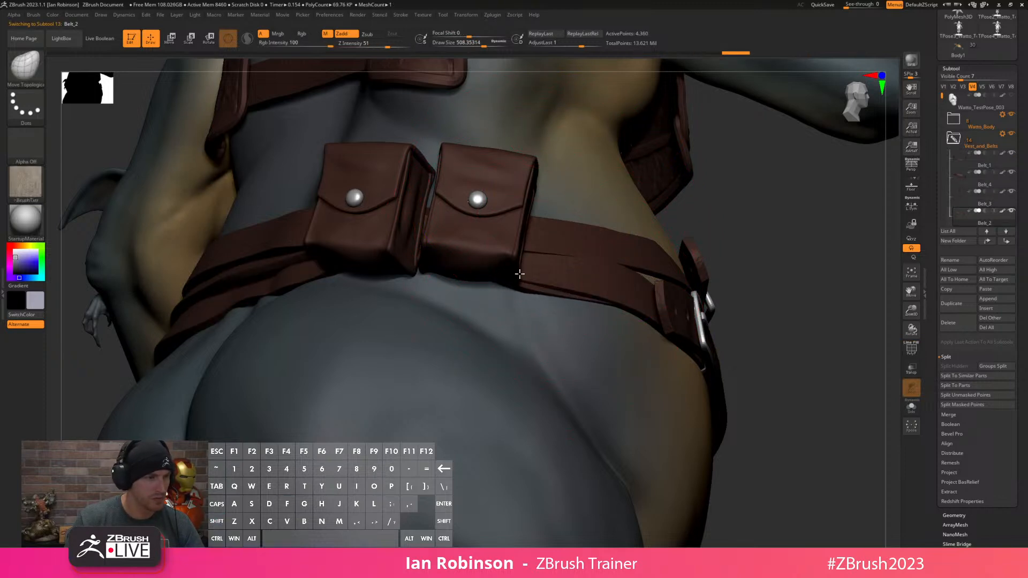
right_drag(608, 307, 602, 278)
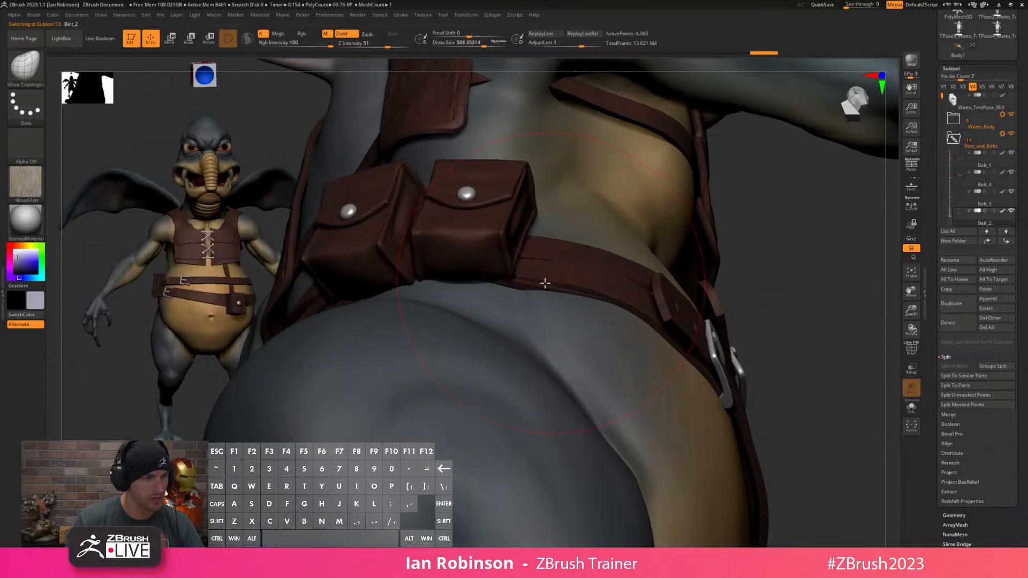
mouse_move(437, 290)
right_down()
mouse_move(457, 271)
mouse_move(433, 277)
right_up()
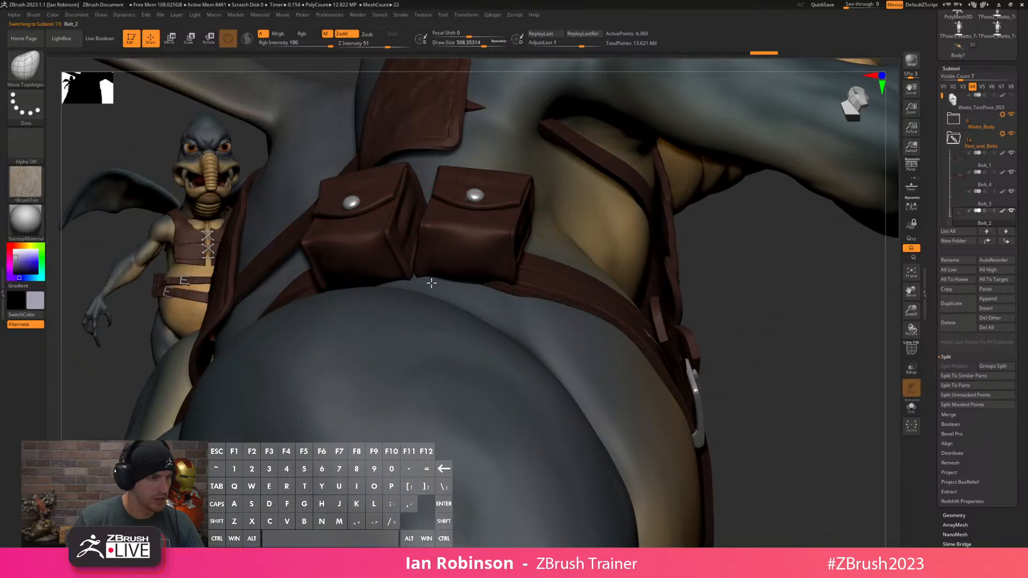
Nudge Belt_4 and Belt_1 where they overlap between the rear pouch and the buckles with the Move Topological brush.
right_drag(620, 326, 601, 308)
alt+click(601, 308)
key(shift+f)
key(Down)
key(Up)
key(shift+f)
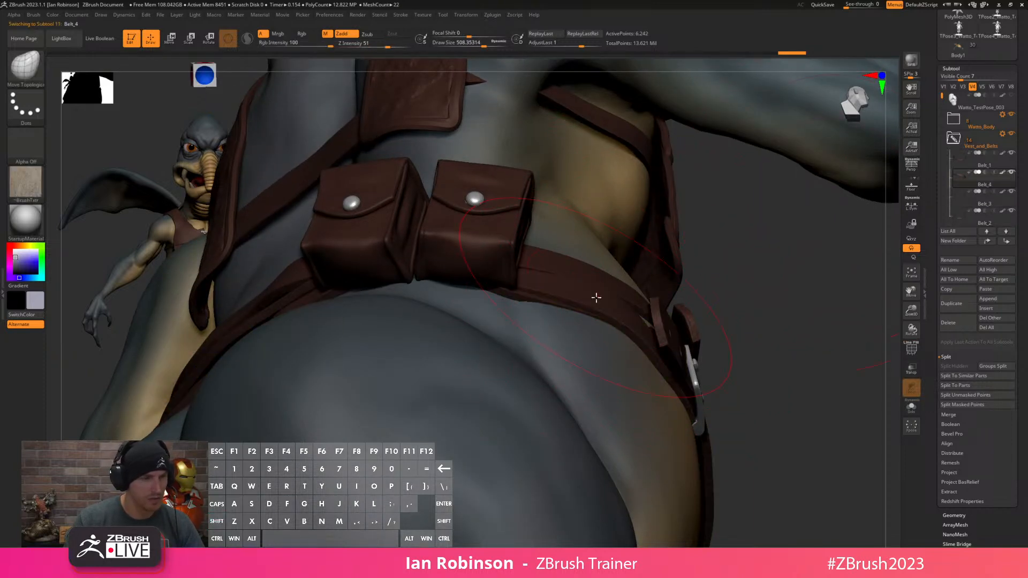
drag(628, 317, 629, 309)
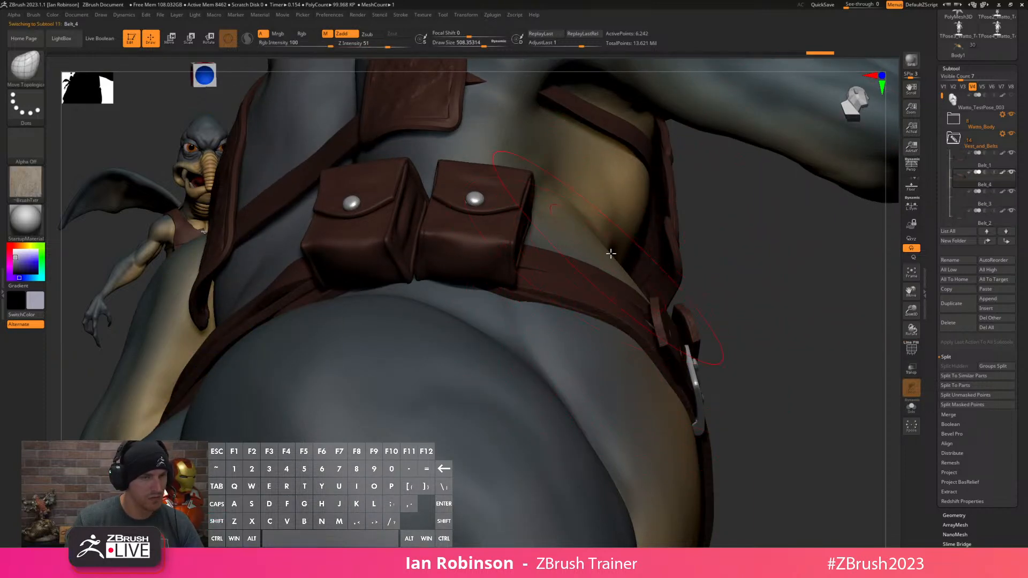
key(Up)
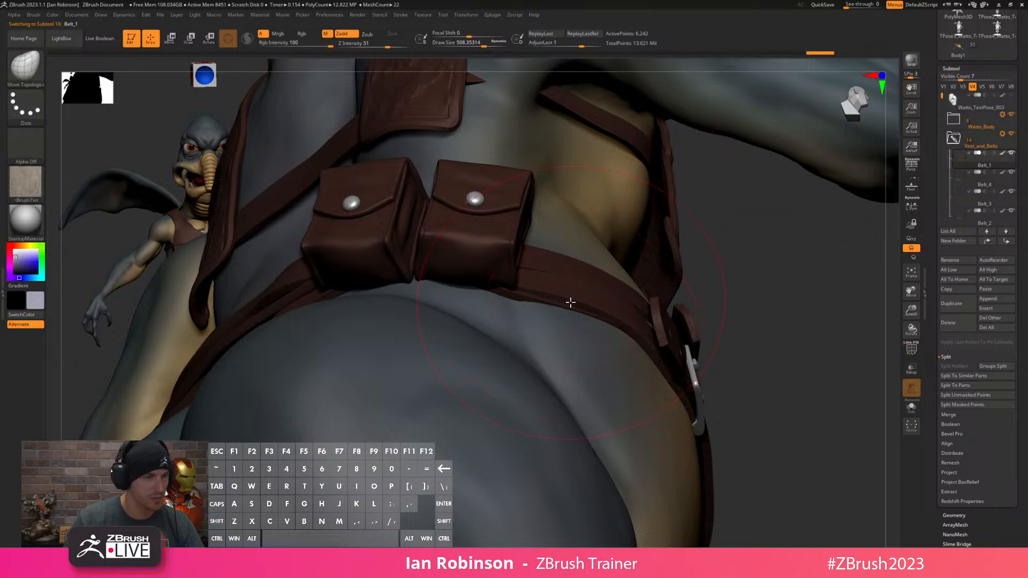
drag(603, 271, 603, 269)
Show the whole posed character and save the tool to its existing file.
mouse_move(789, 304)
alt+mouse_down()
mouse_move(706, 257)
mouse_move(702, 244)
alt+mouse_up()
mouse_move(744, 381)
mouse_down()
mouse_move(695, 386)
mouse_move(787, 384)
mouse_move(830, 431)
mouse_move(835, 379)
mouse_move(816, 390)
mouse_move(840, 368)
mouse_move(808, 300)
mouse_up()
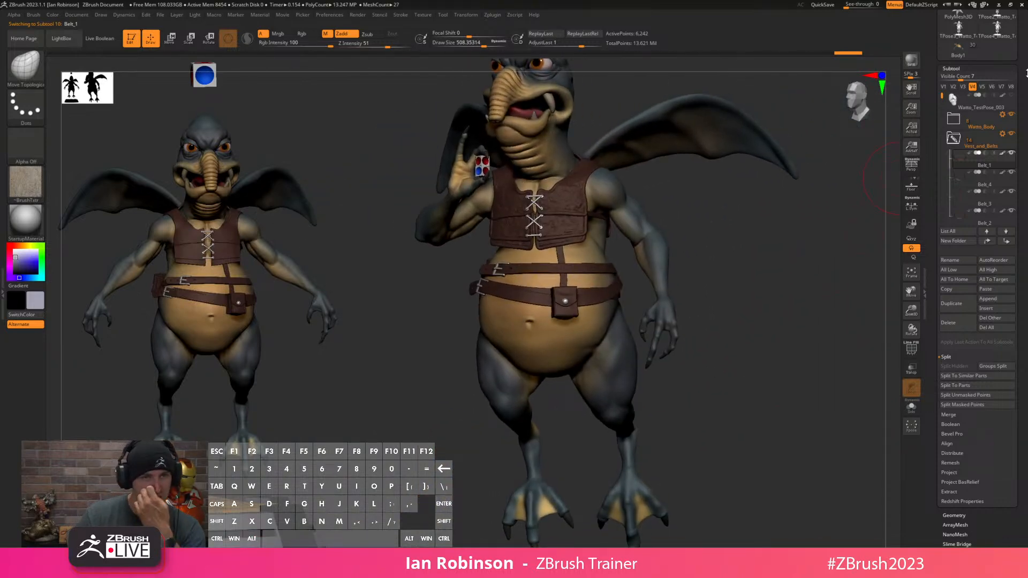
drag(1020, 110, 1017, 575)
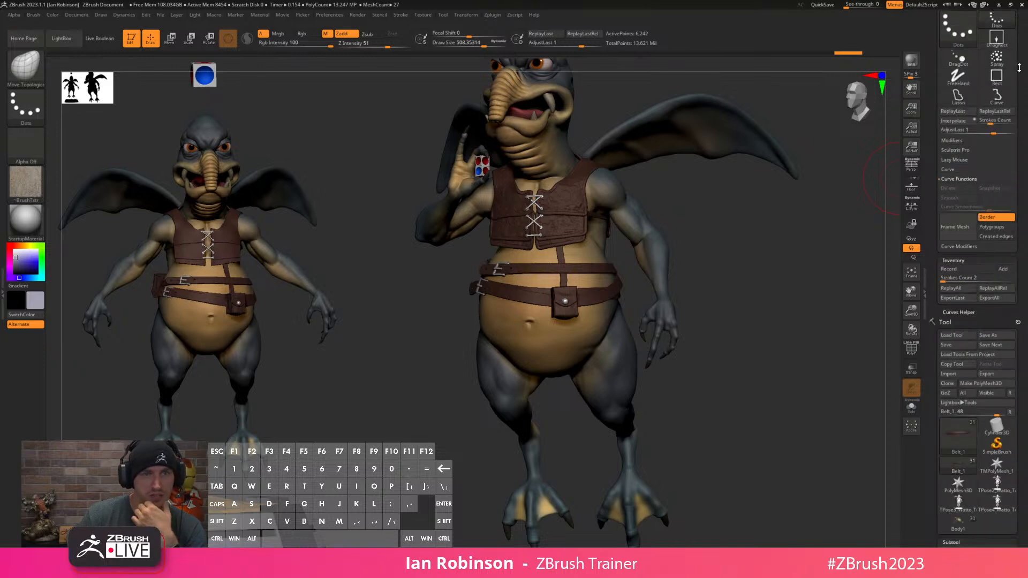
drag(1019, 67, 1019, 94)
click(1018, 14)
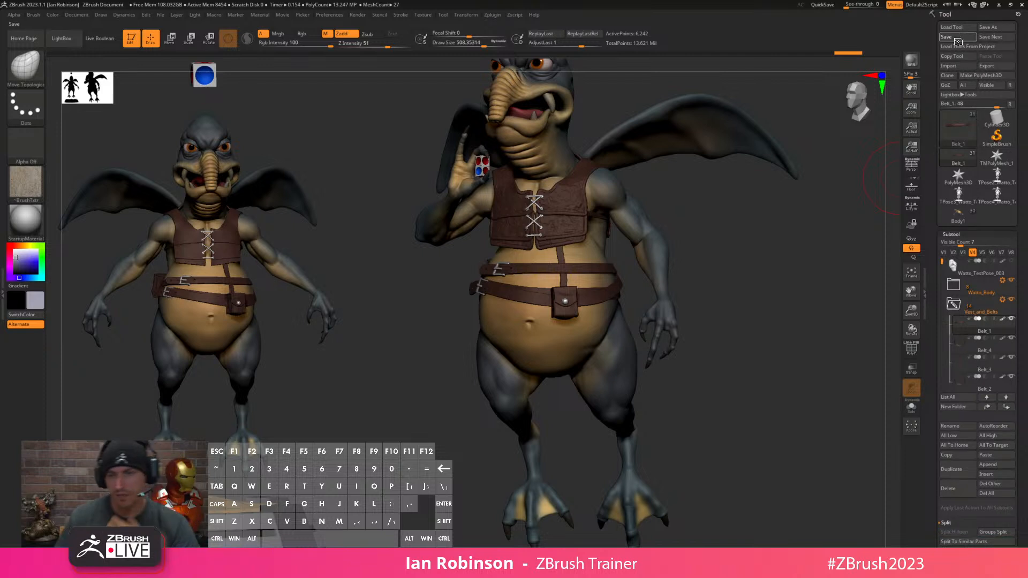
click(958, 38)
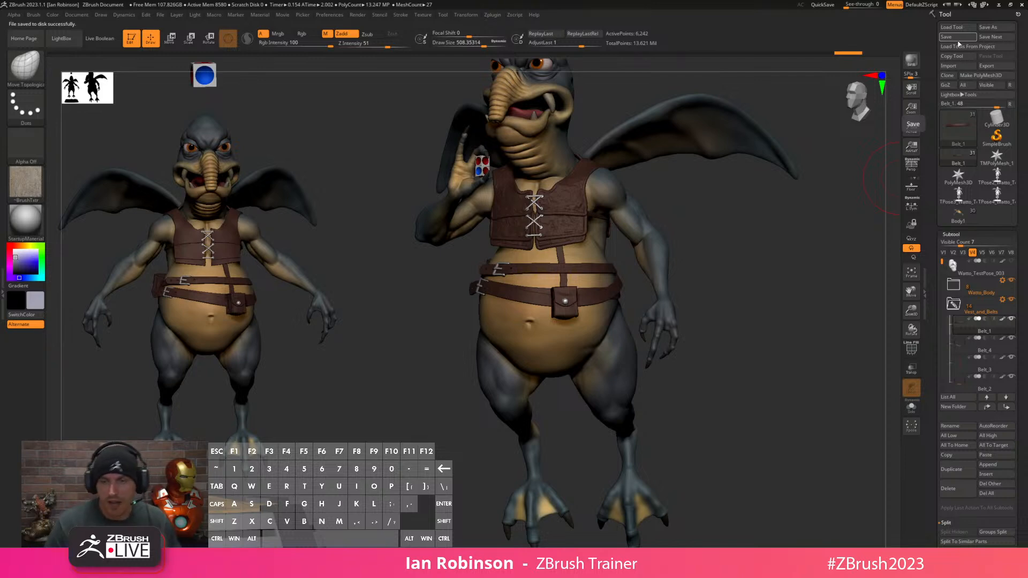
Isolate Belt_1 with Solo, frame it and examine its inner and outer faces with the polyframe shown.
alt+drag(727, 223, 654, 289)
key(shift+f)
click(912, 406)
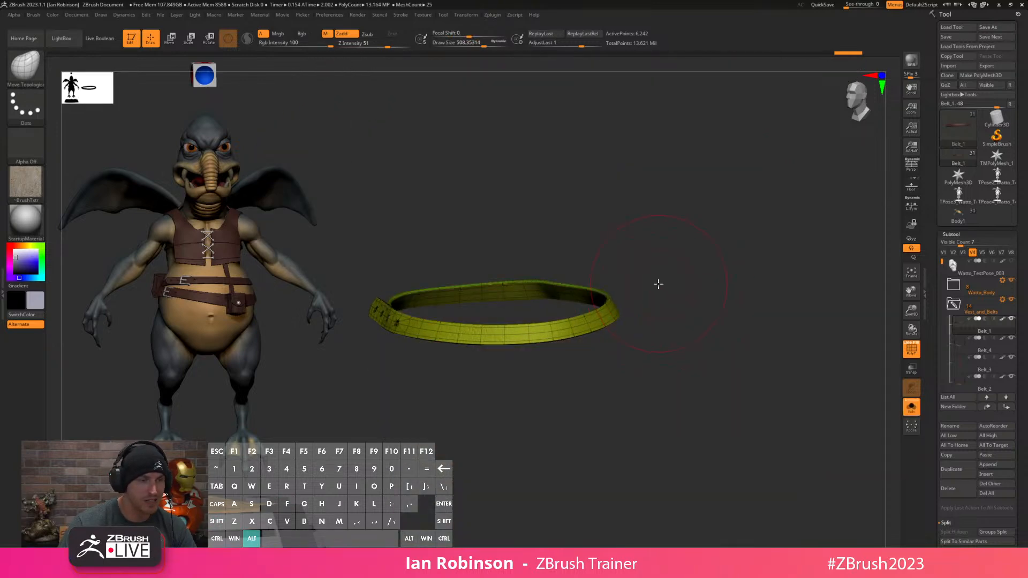
key(f)
key(shift+f)
key(shift+f)
mouse_move(691, 198)
mouse_down()
mouse_move(631, 177)
mouse_move(668, 177)
mouse_move(676, 212)
mouse_up()
key(shift+f)
key(shift+f)
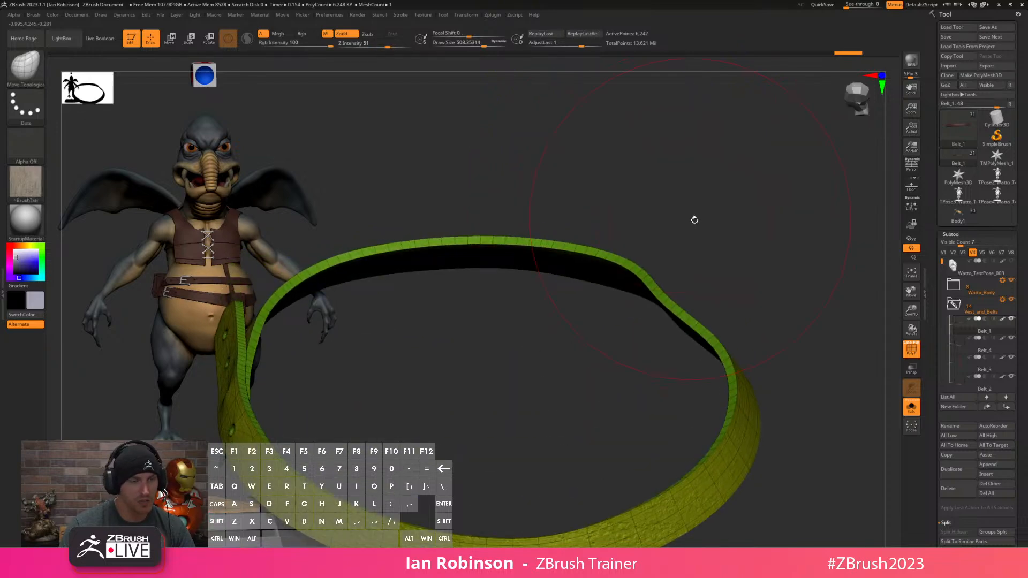
Check the isolated belt's Geometry and UV Map settings for existing subdivision levels and UVs.
click(952, 234)
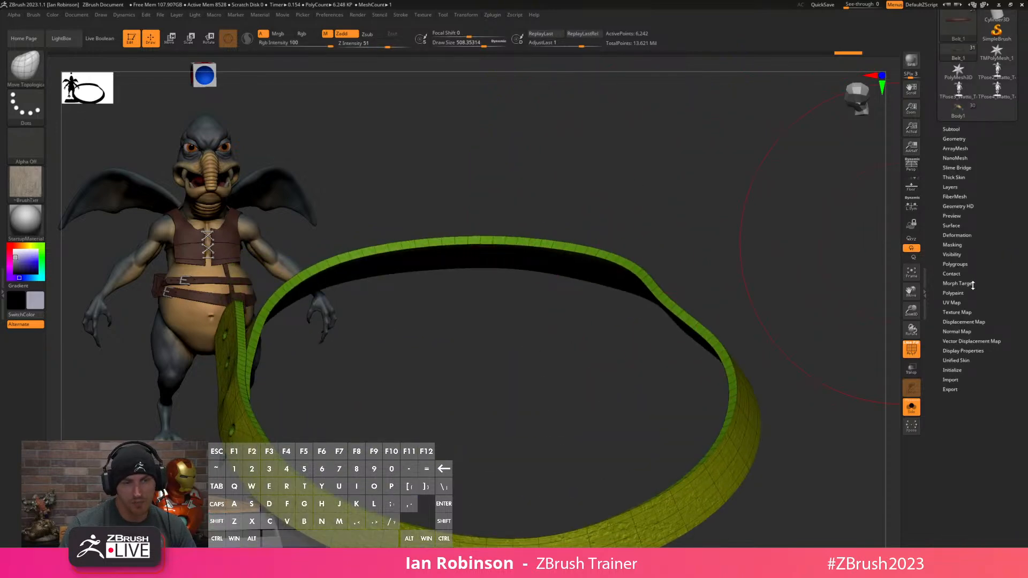
key(shift+f)
click(961, 139)
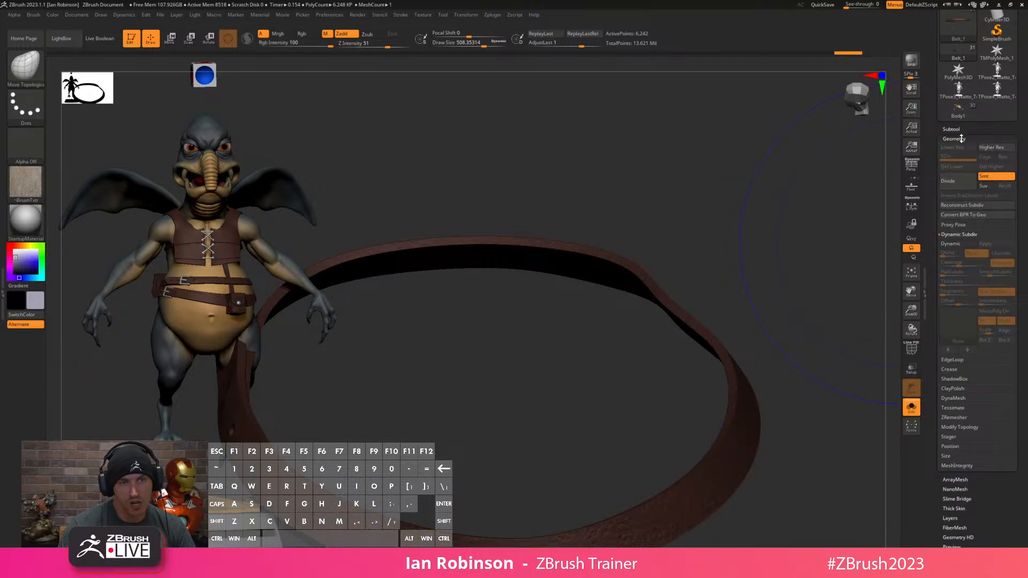
scroll(948, 257, down, 3)
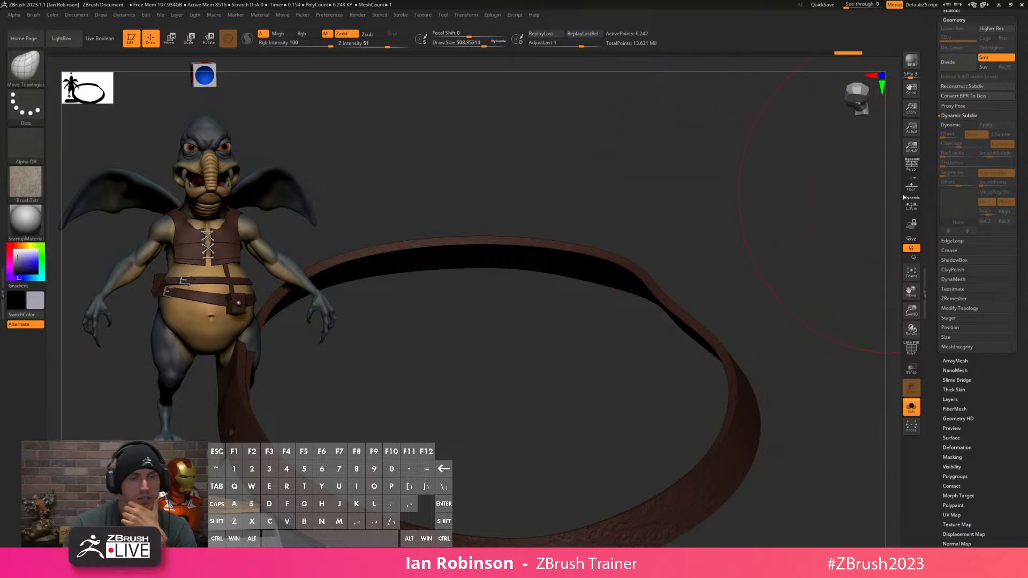
scroll(966, 347, down, 3)
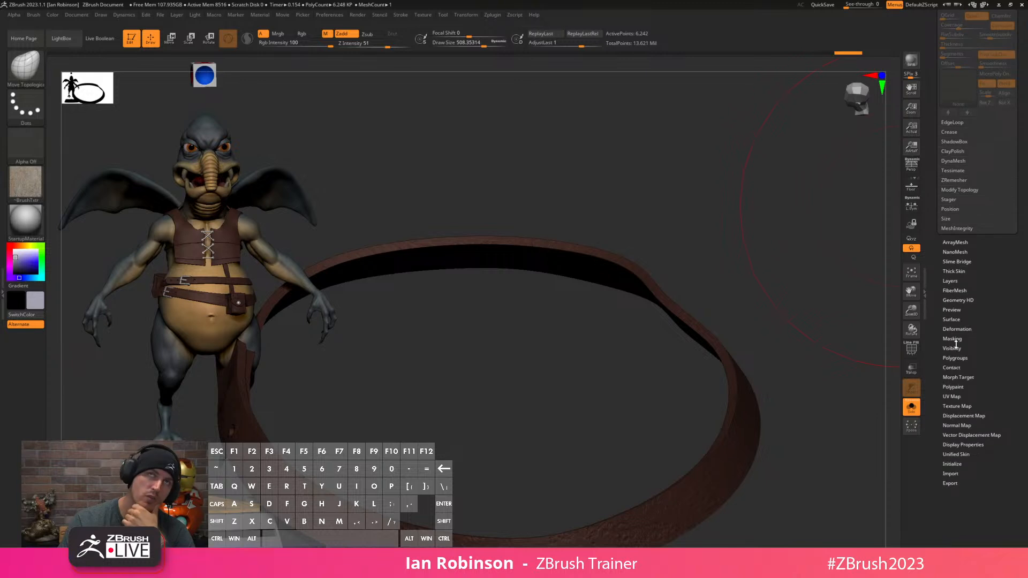
scroll(956, 346, down, 1)
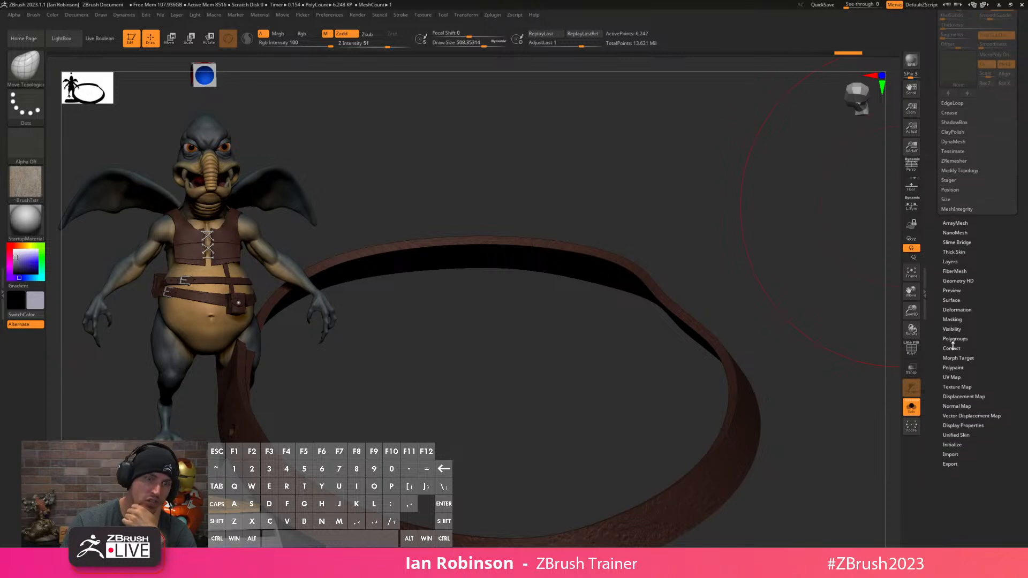
click(953, 378)
key(shift)
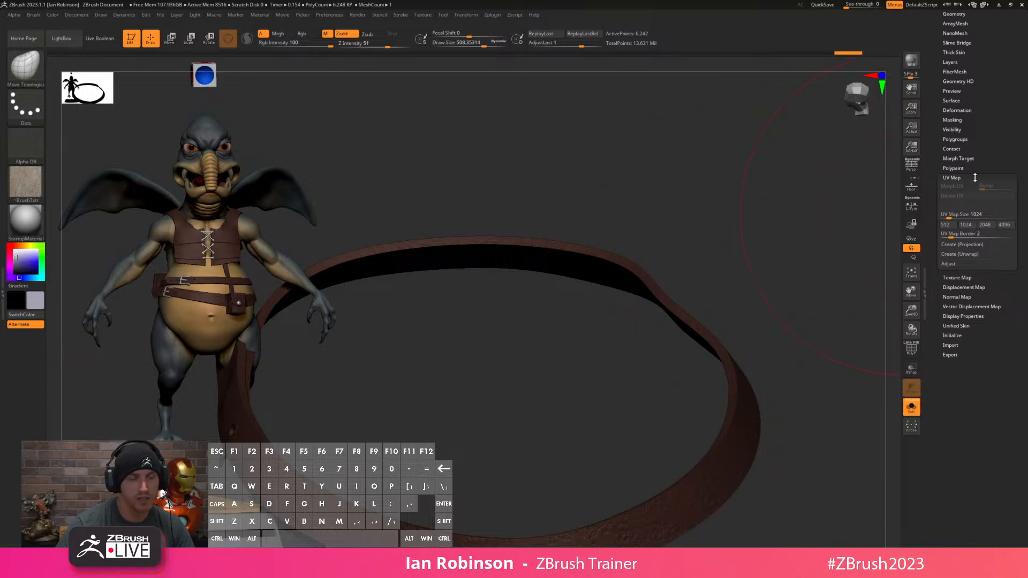
scroll(967, 164, up, 3)
key(shift)
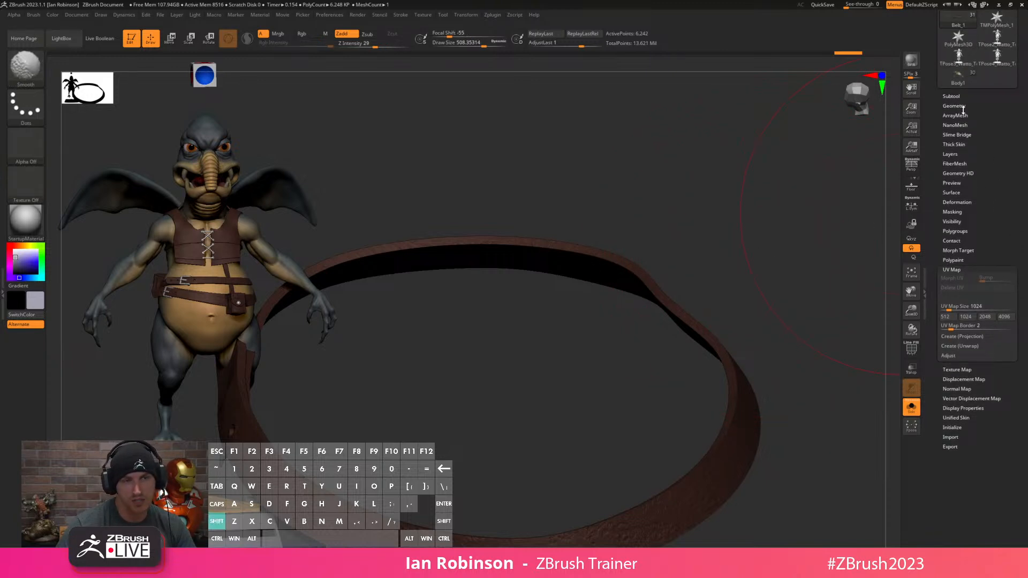
Divide the isolated belt into separate polygroups with Groups By Normals.
click(953, 106)
scroll(986, 308, down, 5)
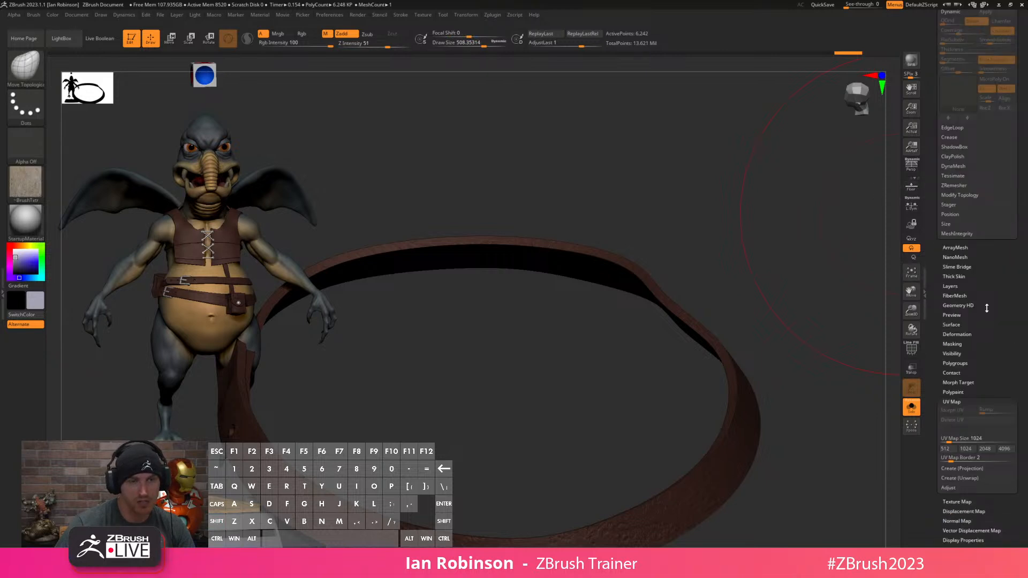
drag(987, 309, 986, 303)
key(shift+f)
key(shift+f)
key(shift+d)
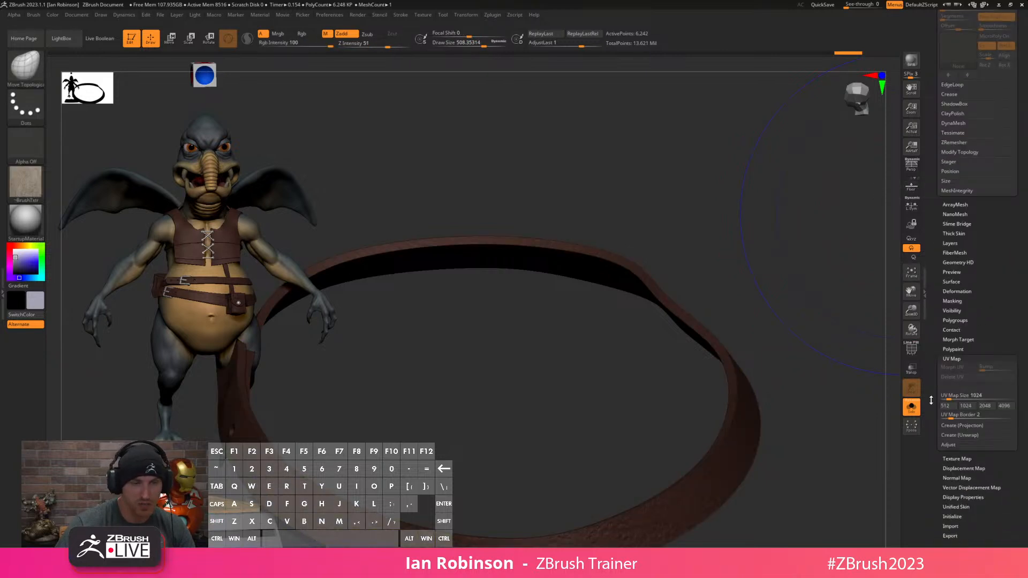
key(shift+f)
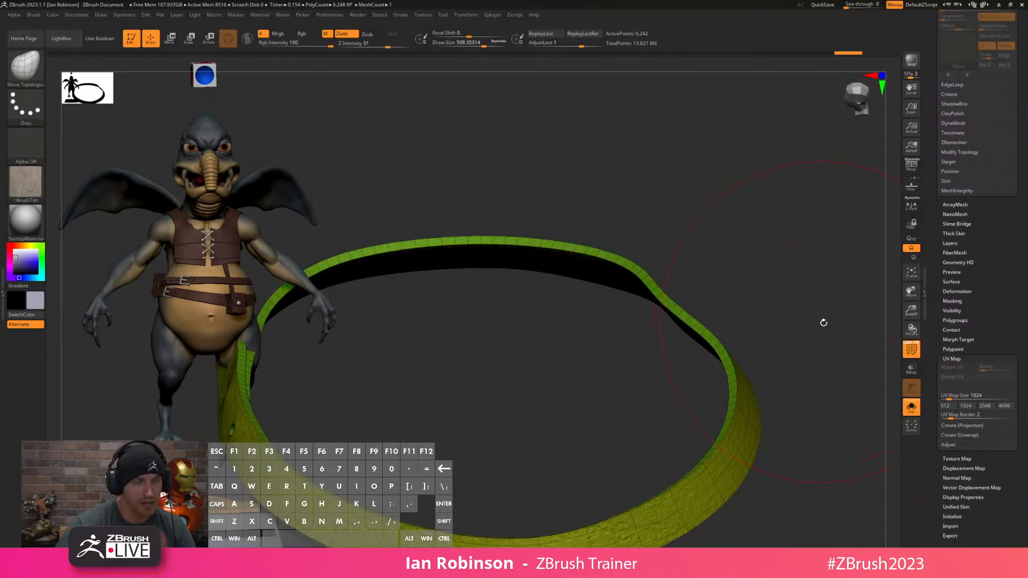
key(shift+f)
scroll(953, 349, down, 3)
key(shift)
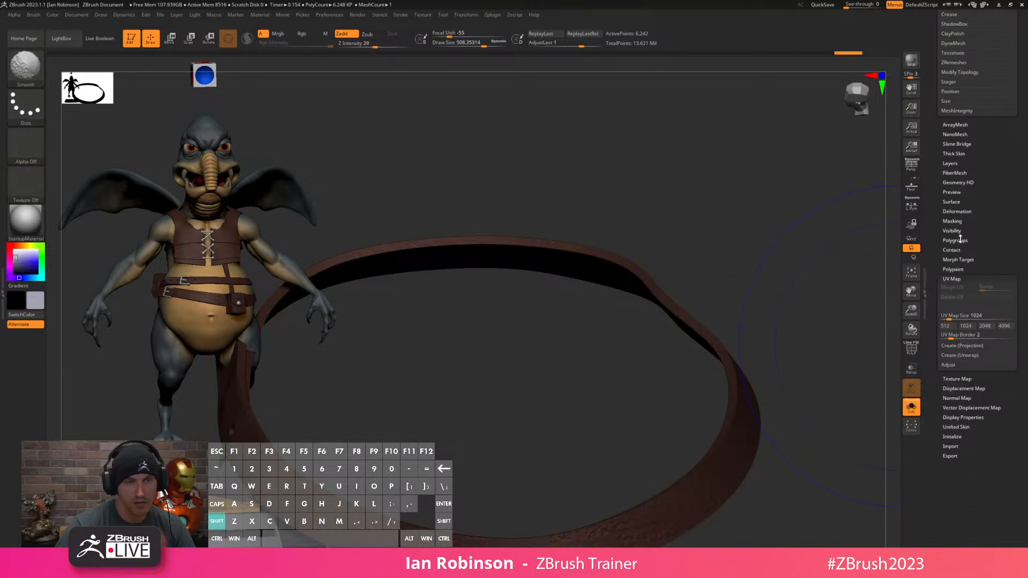
click(957, 241)
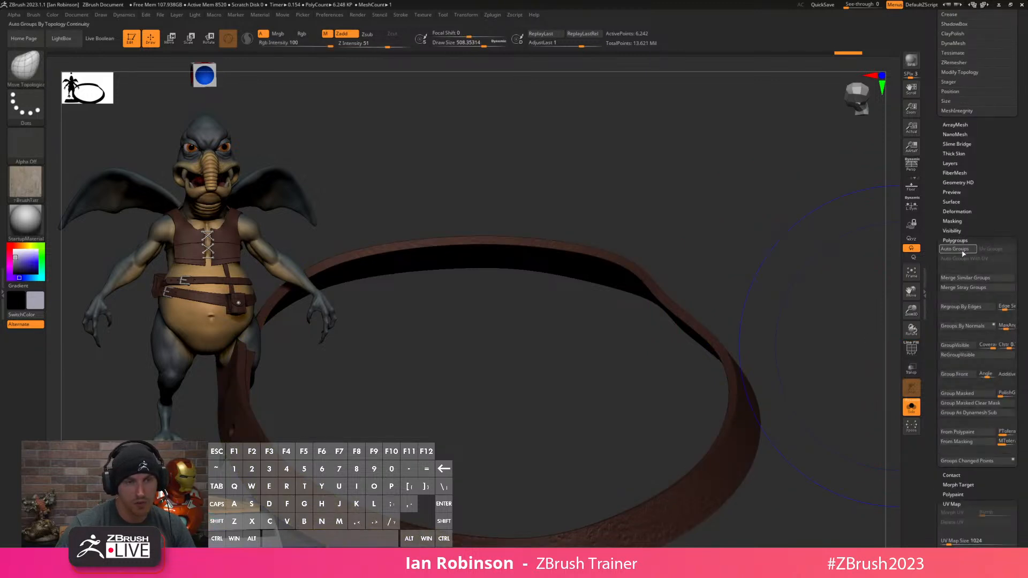
click(958, 326)
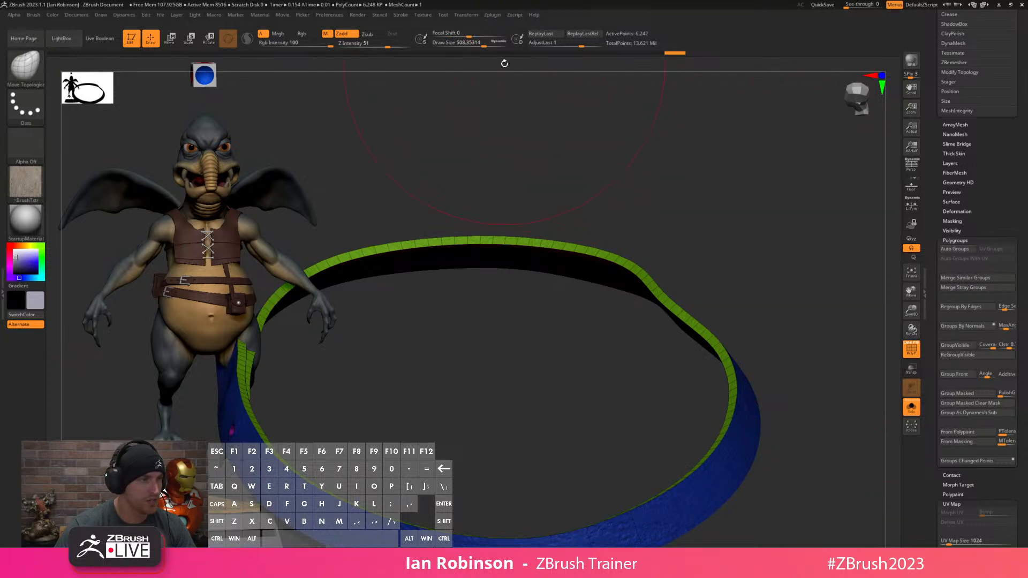
Unwrap the belt's UVs by polygroup with UV Master, then inspect the flattened UV islands with Morph UV.
click(492, 15)
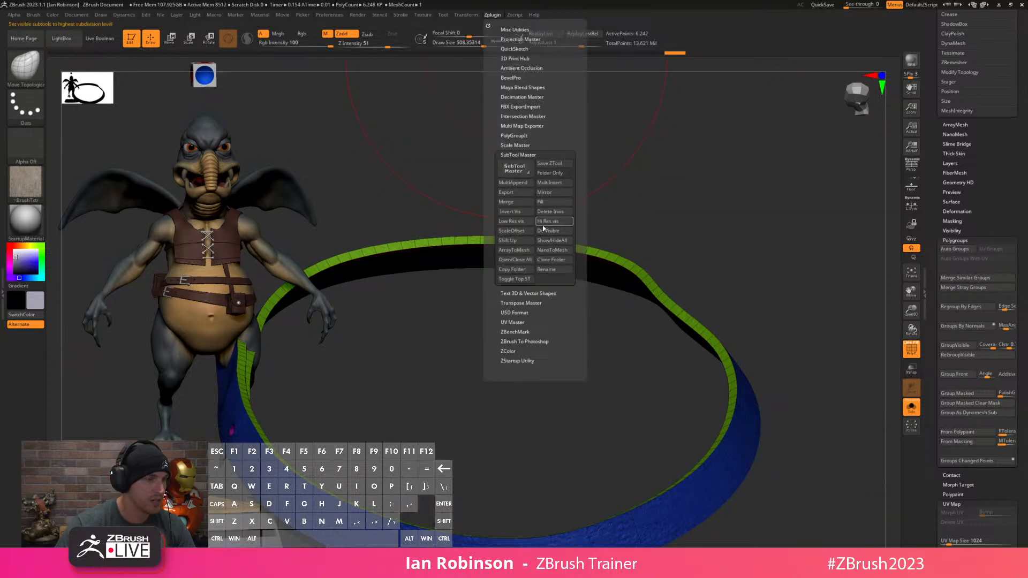
click(516, 322)
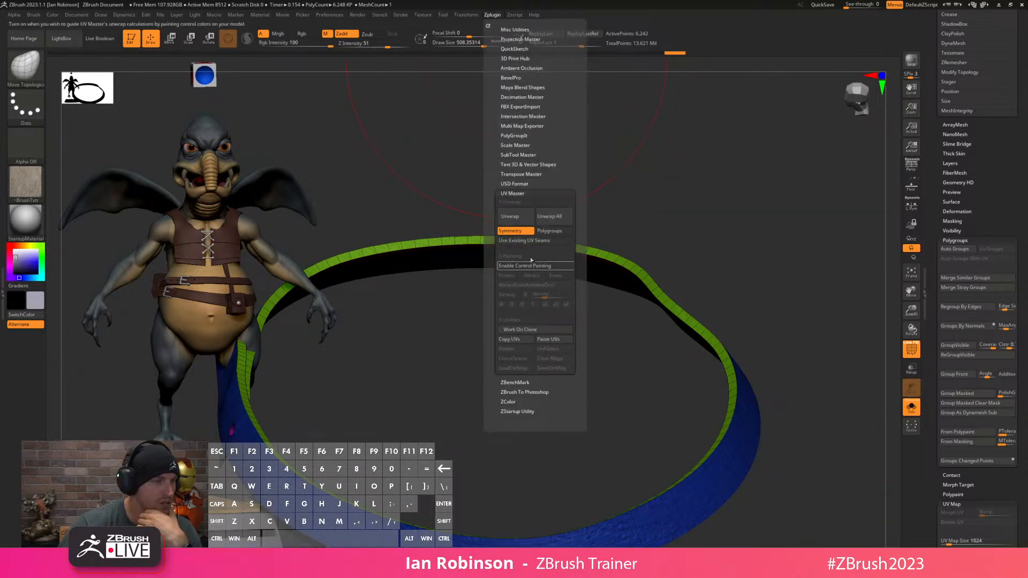
click(509, 216)
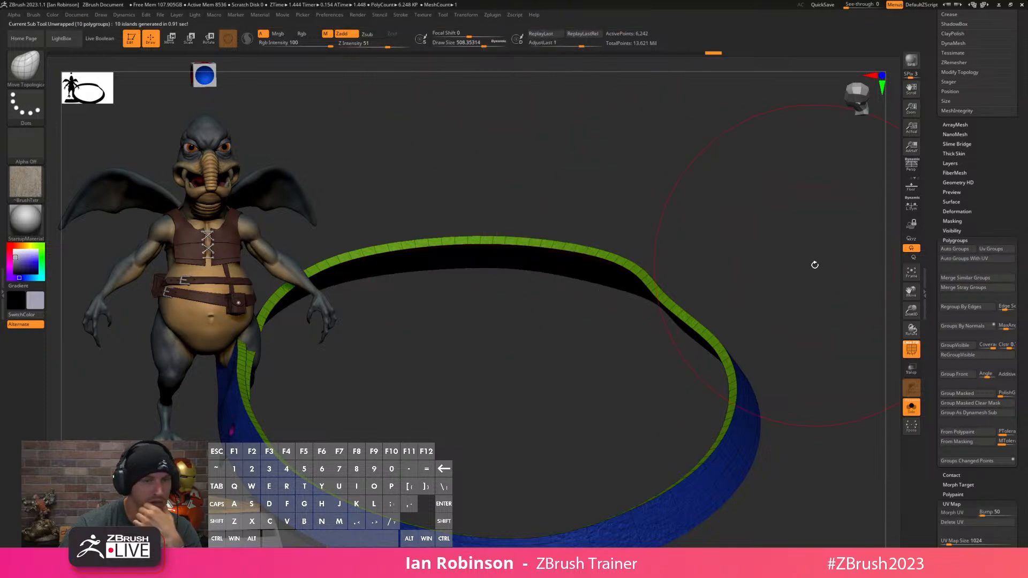
scroll(973, 259, down, 1)
click(968, 221)
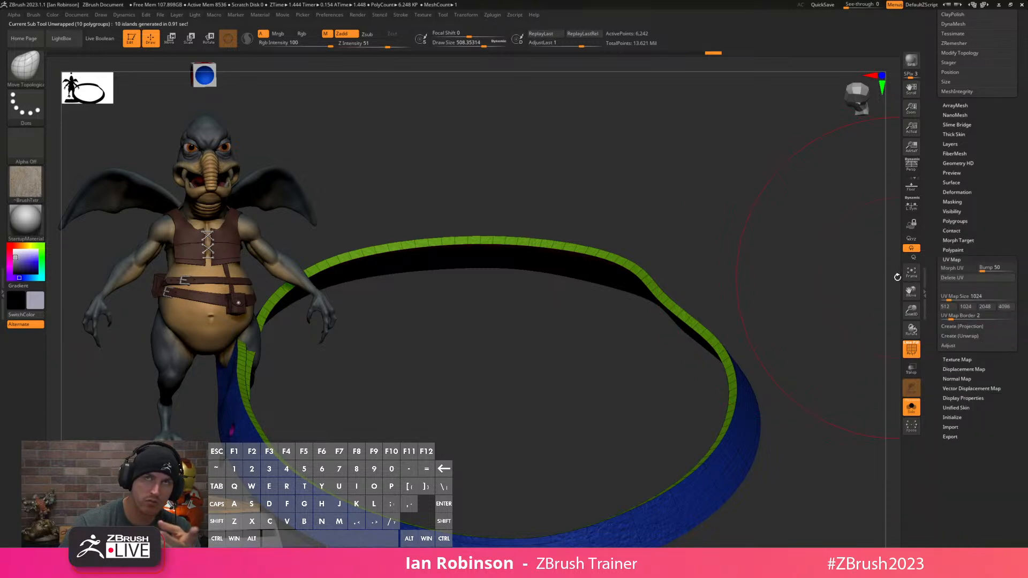
click(965, 268)
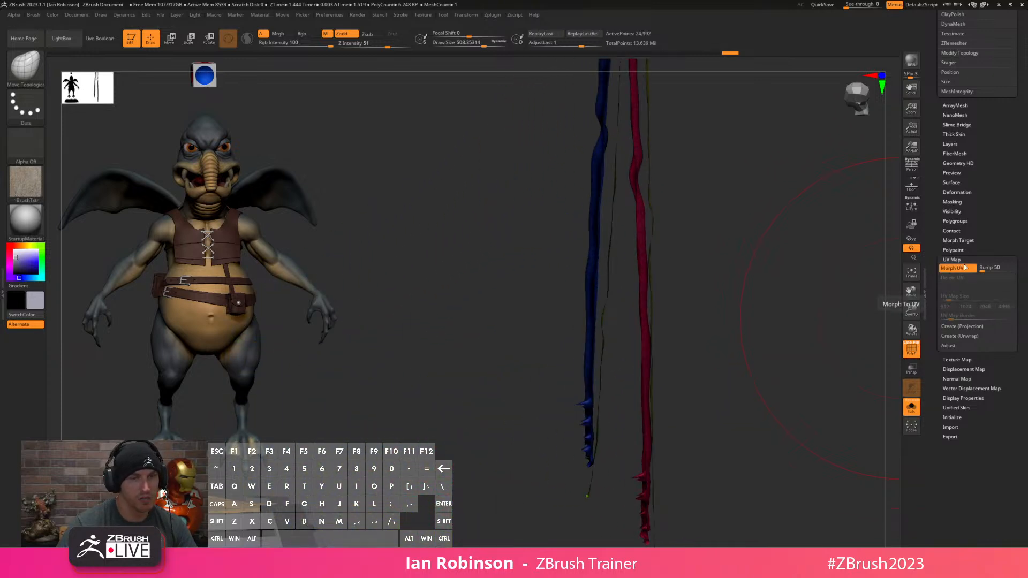
click(966, 268)
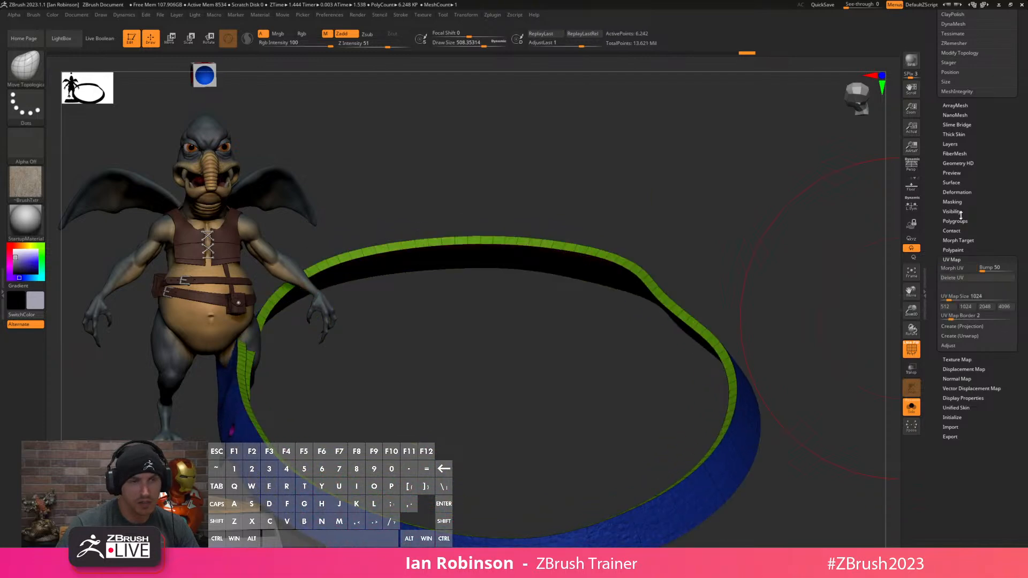
Apply the belt's Dynamic Subdiv as real subdivision levels and recheck its UV layout with Morph UV.
key(shift+f)
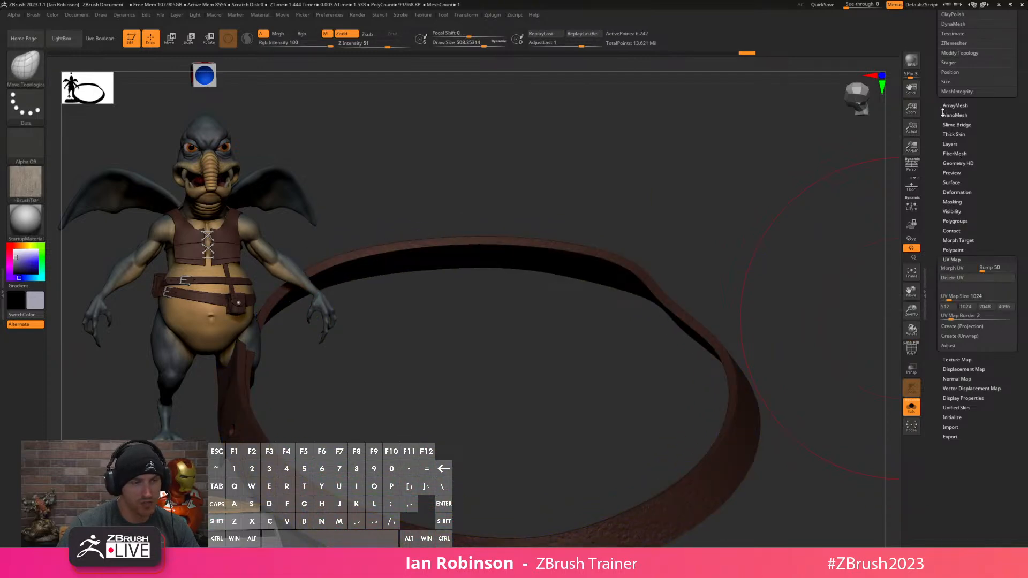
click(951, 112)
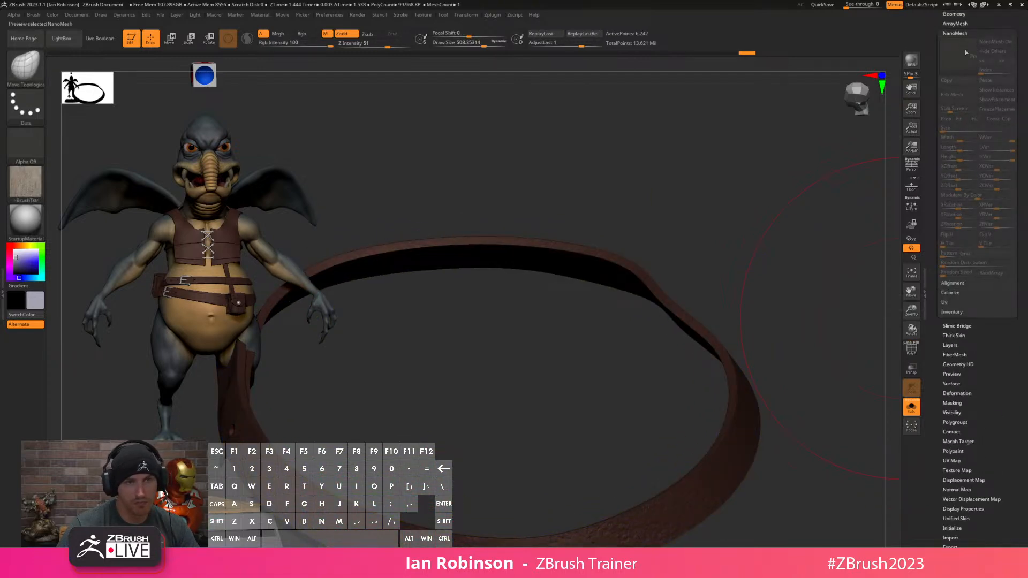
click(957, 15)
click(985, 118)
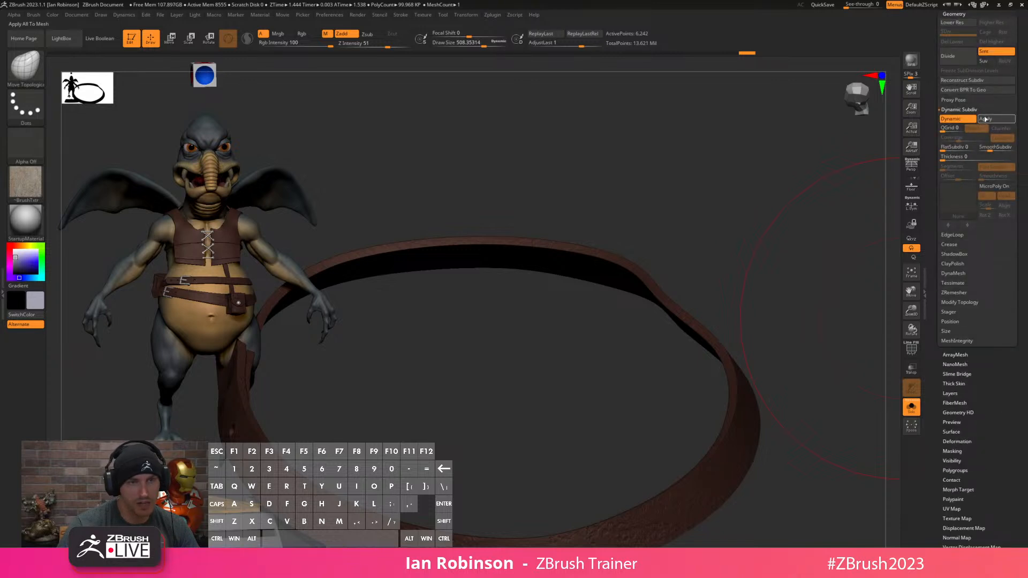
click(956, 509)
click(950, 492)
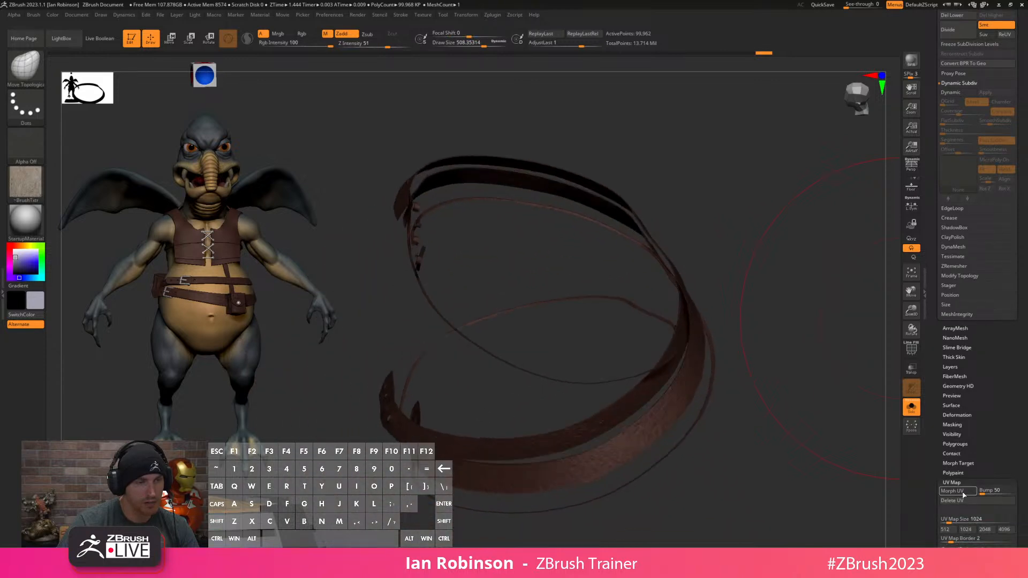
click(963, 494)
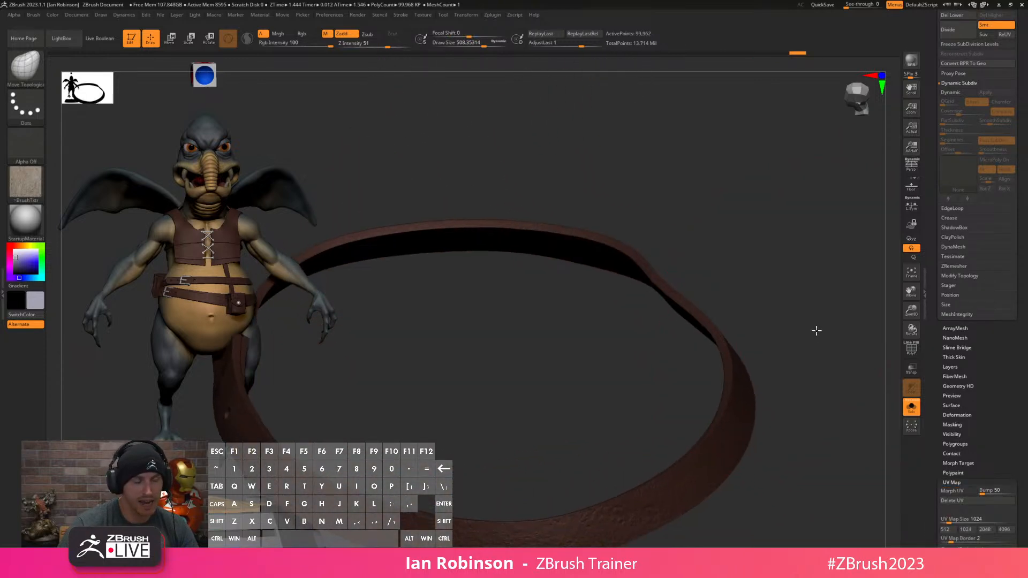
Duplicate the belt subtool and isolate the copy's blue outer-face polygroup with the polyframe shown.
key(shift+f)
drag(753, 309, 785, 310)
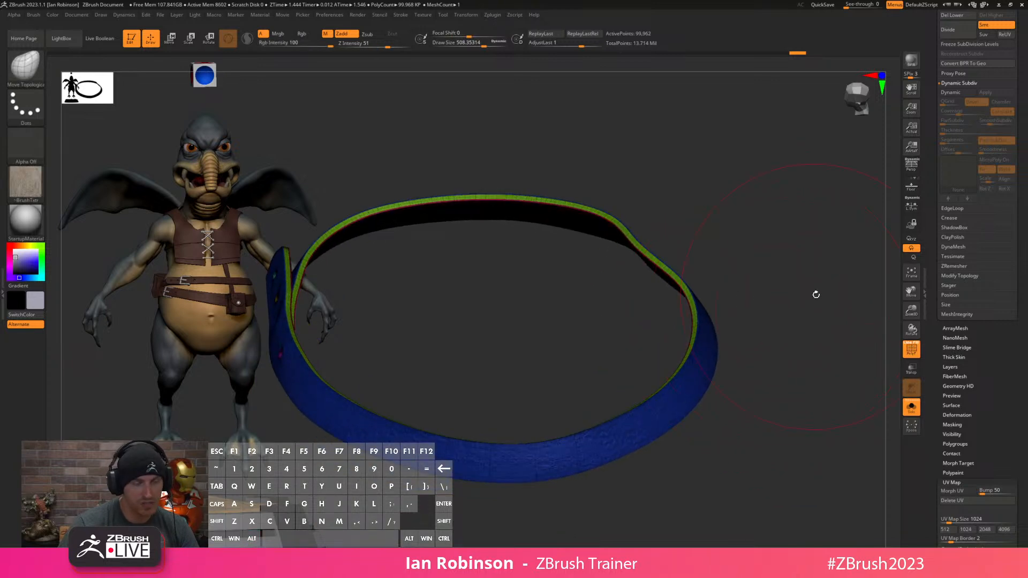
scroll(937, 159, up, 5)
key(ctrl+shift)
ctrl+shift+drag(748, 411, 700, 379)
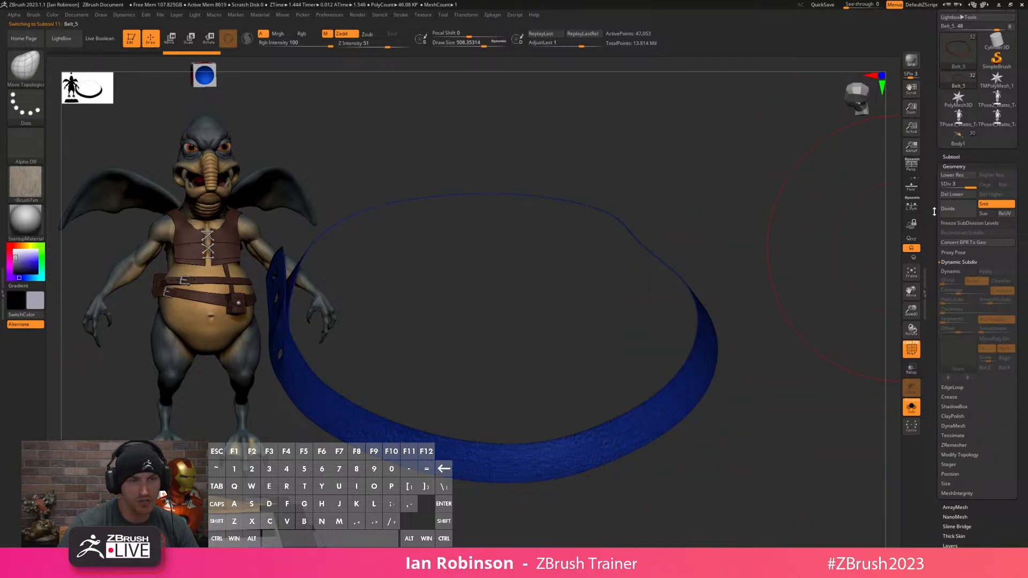
Reduce the belt copy to its lowest subdivision level without the other levels and delete its hidden geometry.
click(958, 195)
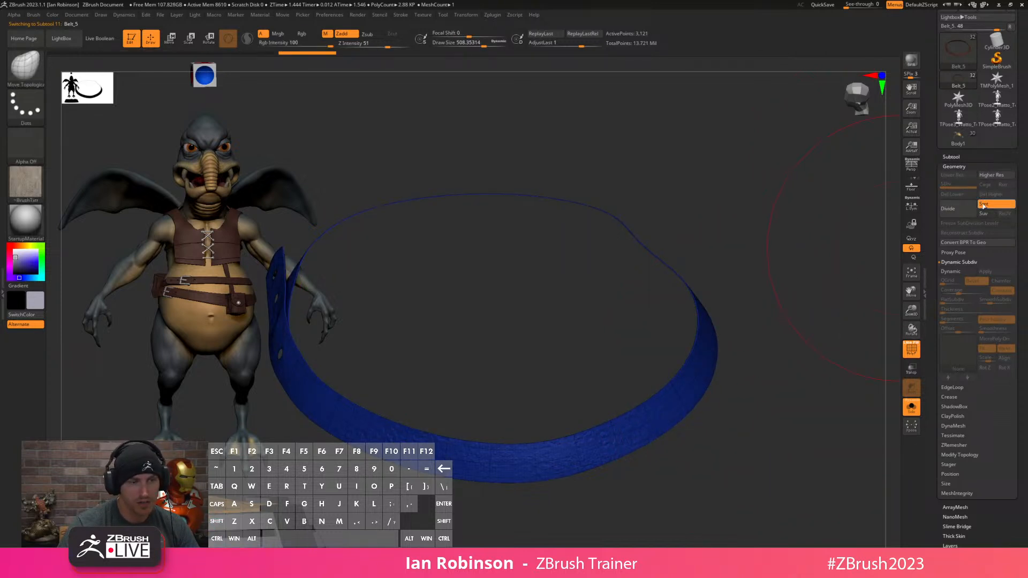
scroll(953, 300, down, 2)
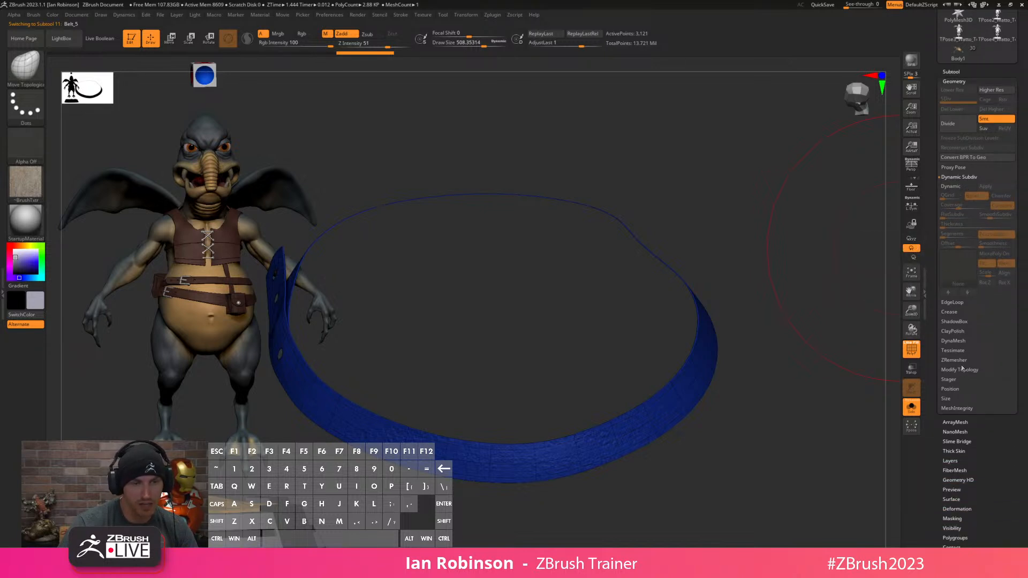
click(962, 370)
click(957, 408)
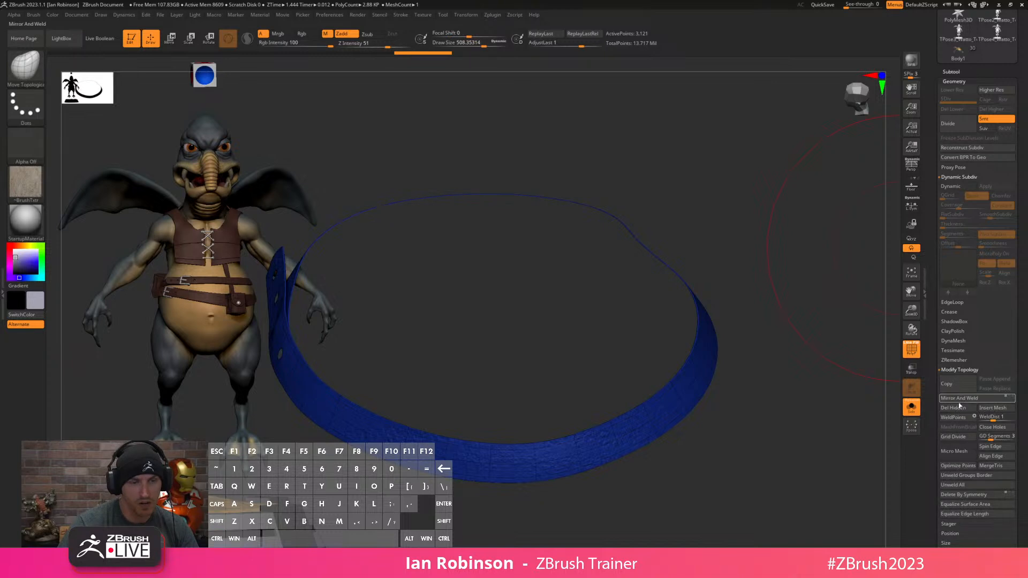
Unwrap the remaining outer strip by polygroup with UV Master and inspect its flattened layout.
scroll(963, 276, down, 4)
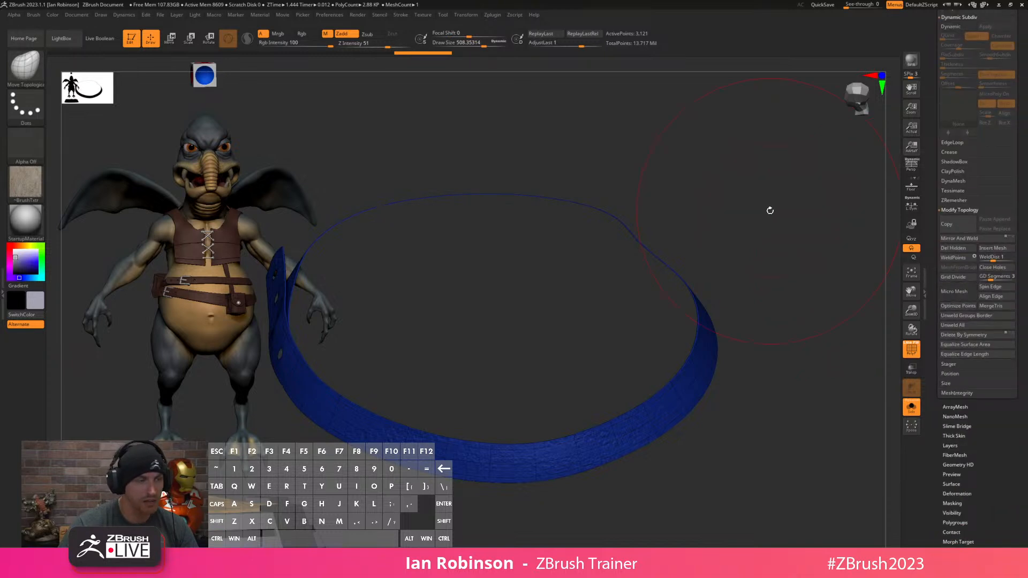
click(492, 14)
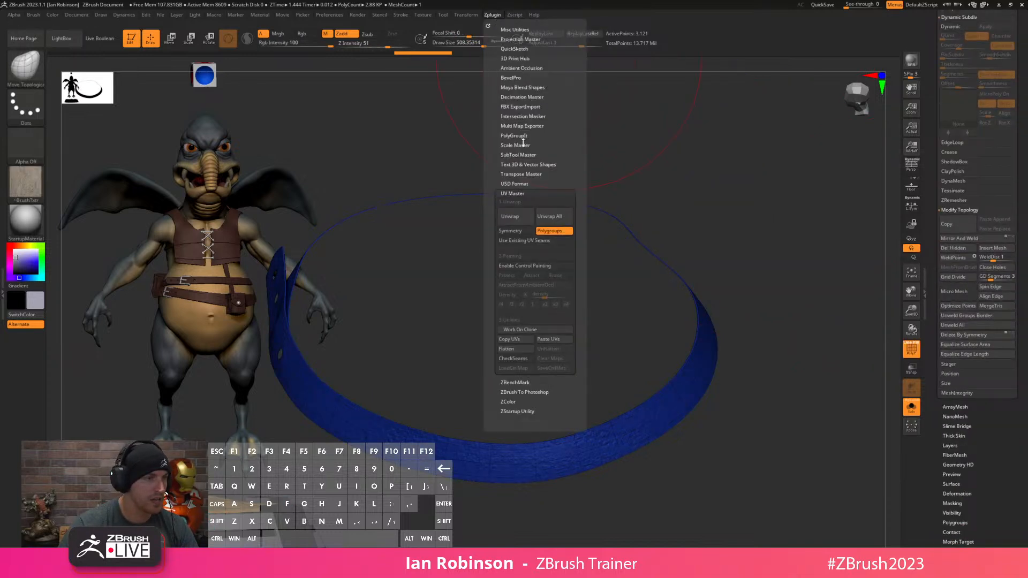
click(521, 211)
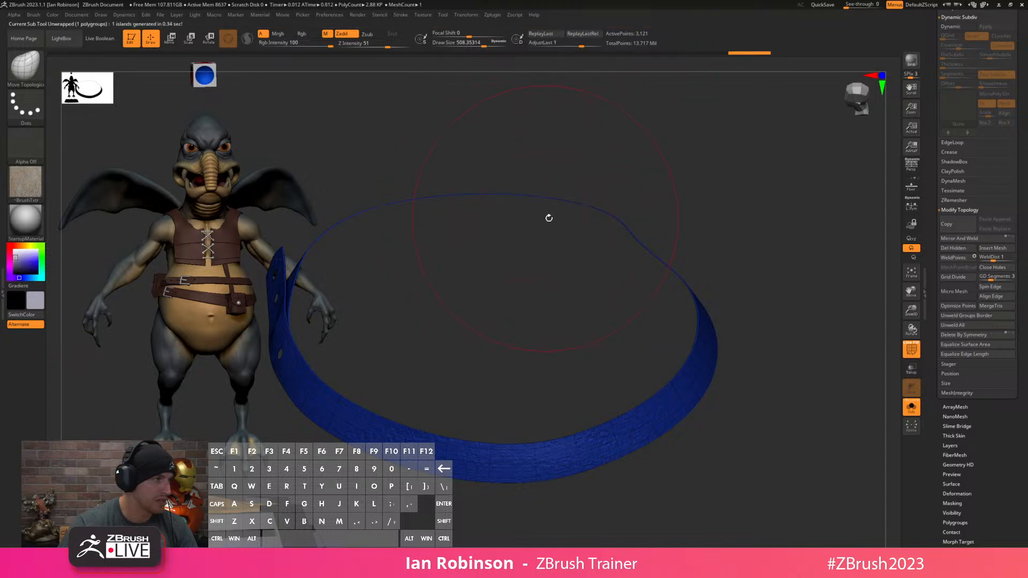
scroll(986, 352, down, 4)
click(953, 408)
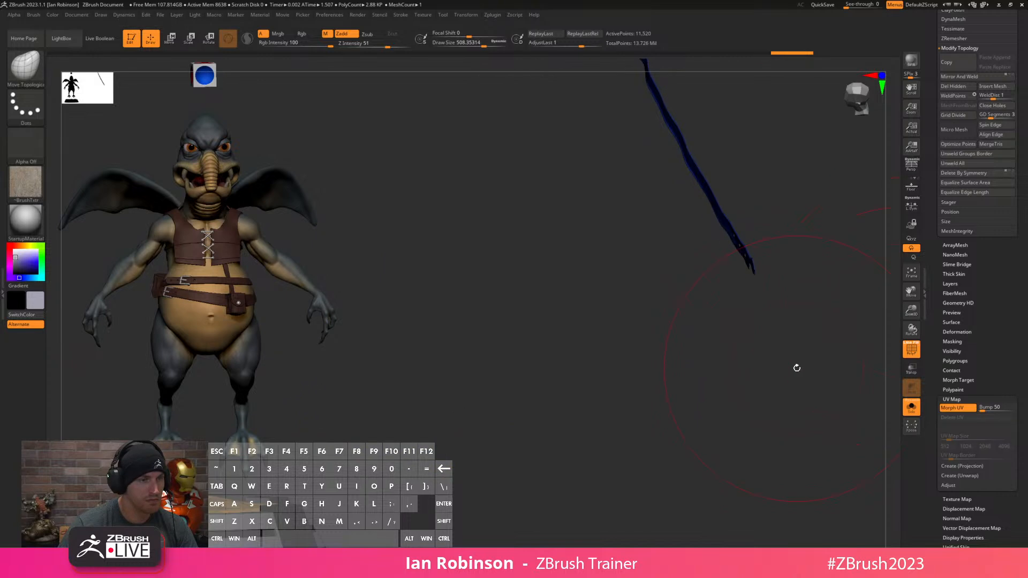
click(953, 408)
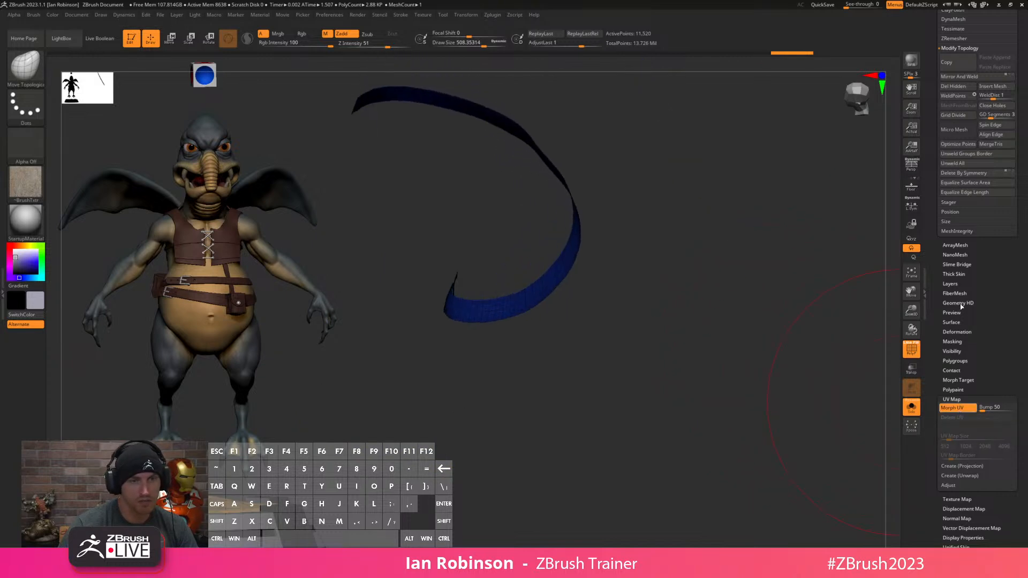
Give the outer strip a Dynamic Subdiv thickness of 0.03 and apply it as real geometry.
scroll(961, 279, up, 5)
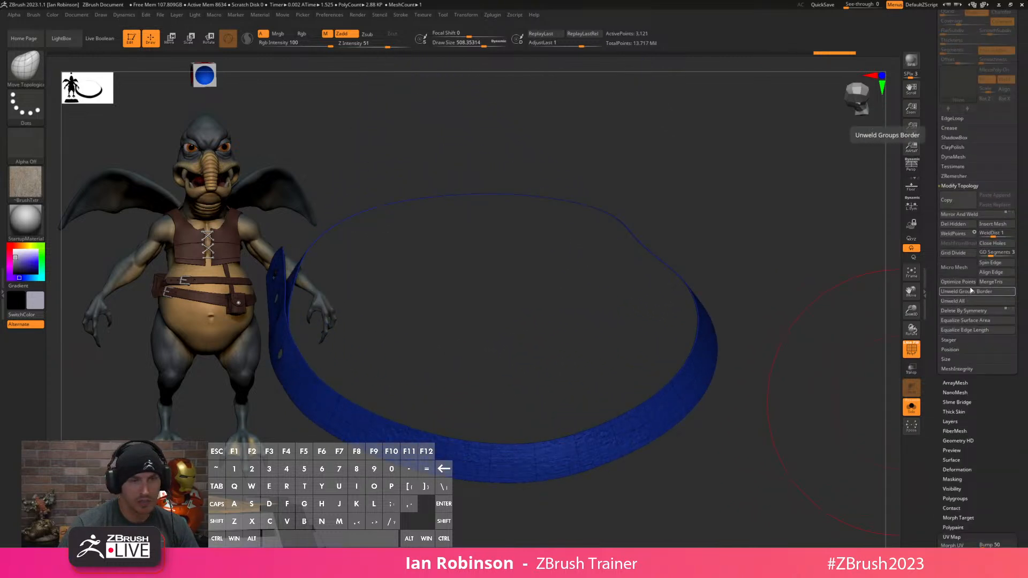
click(958, 83)
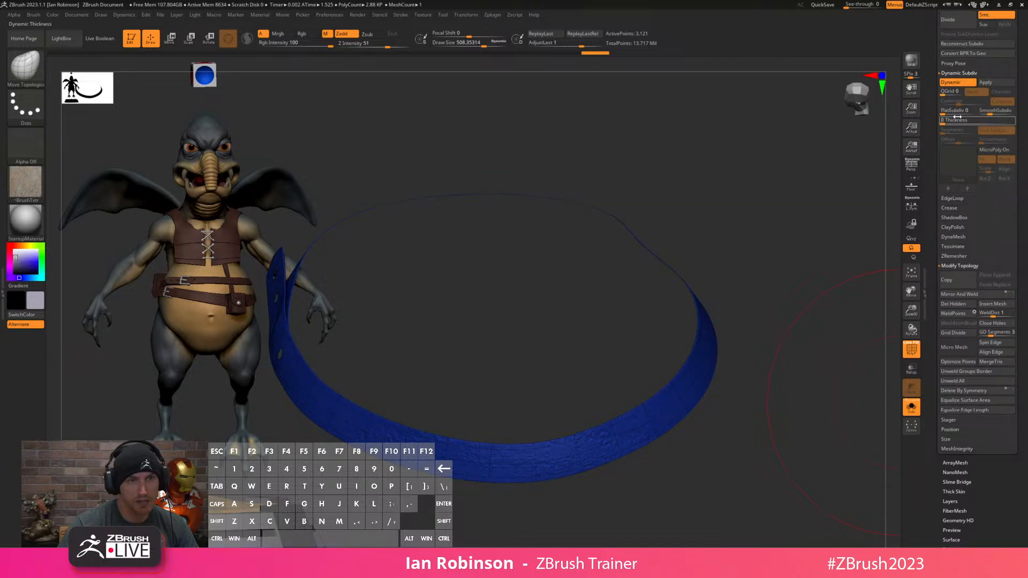
key(Return)
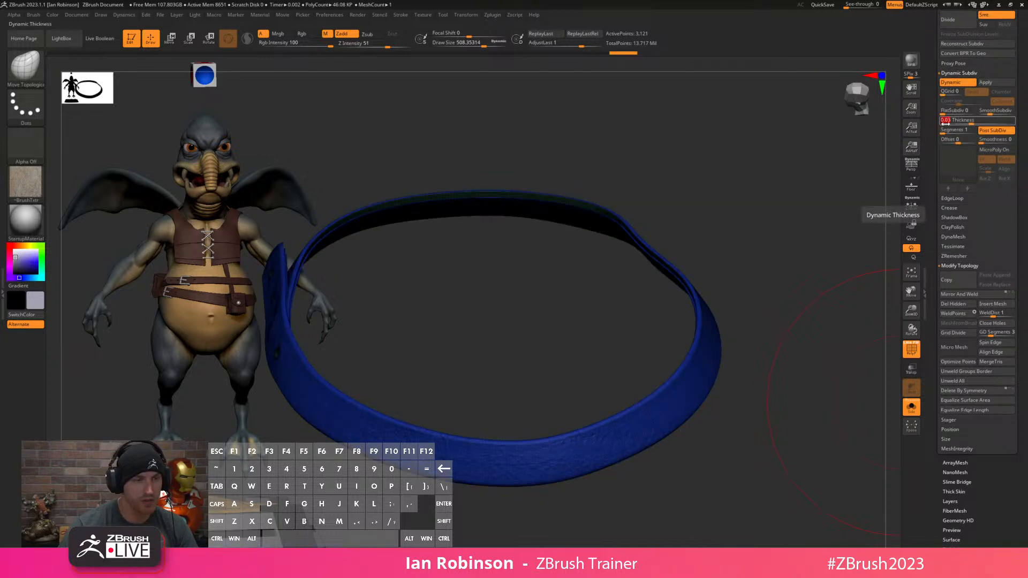
drag(806, 218, 830, 227)
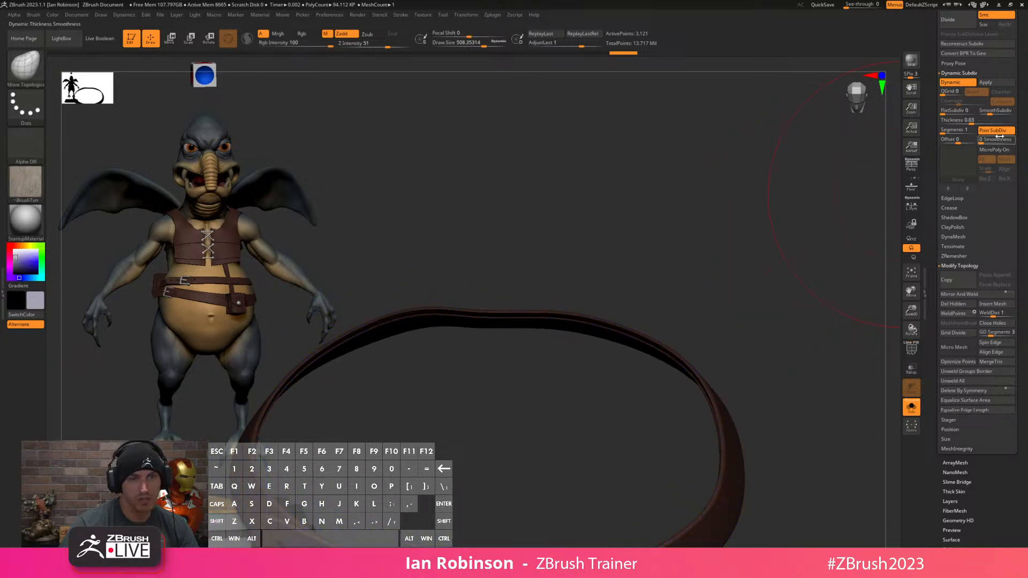
click(986, 84)
Examine the thickened strip's flattened UVs and polygroups with Morph UV and return to the 3D belt shape.
drag(981, 560, 978, 257)
click(958, 320)
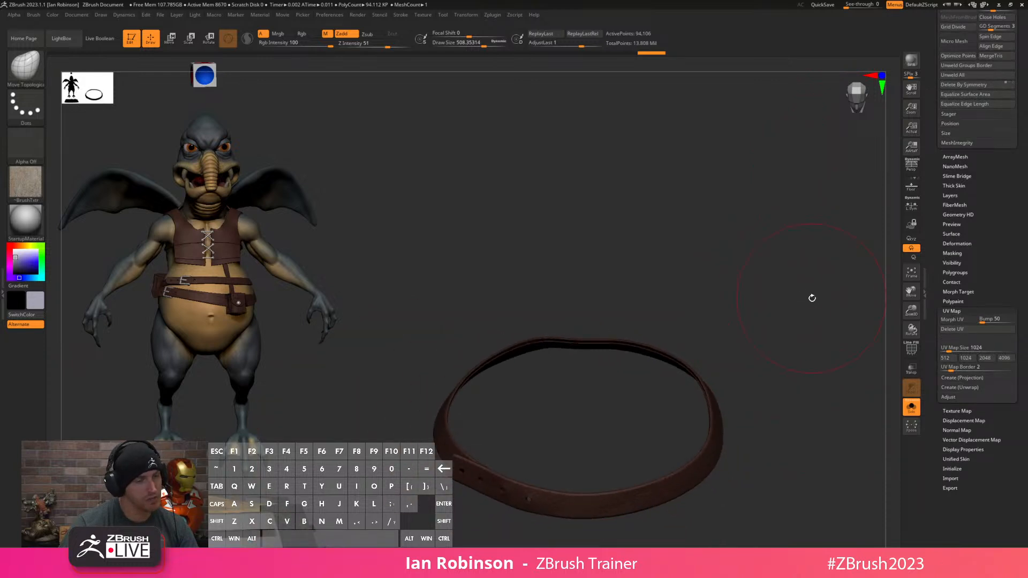
click(952, 320)
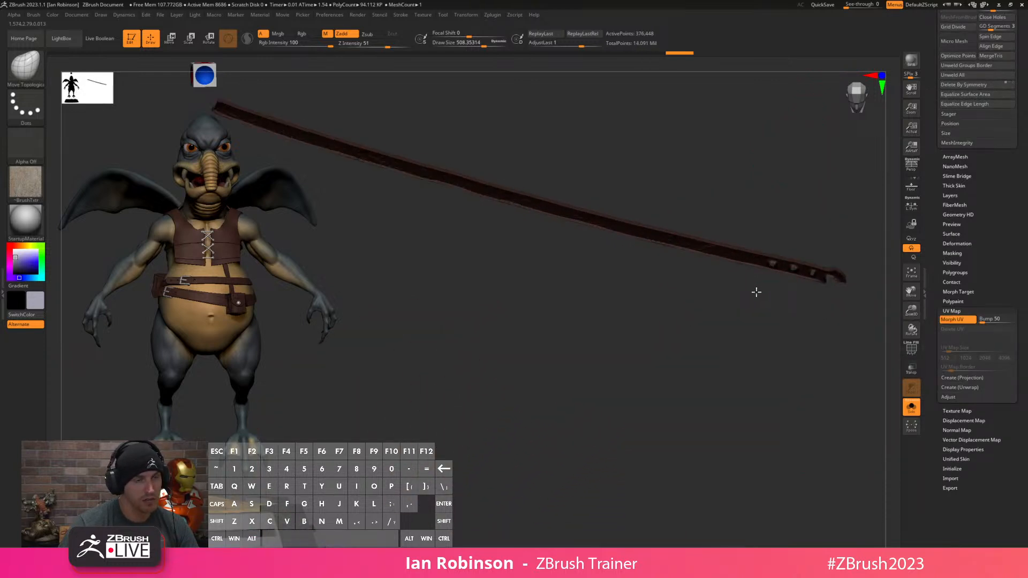
key(shift+f)
drag(754, 307, 771, 289)
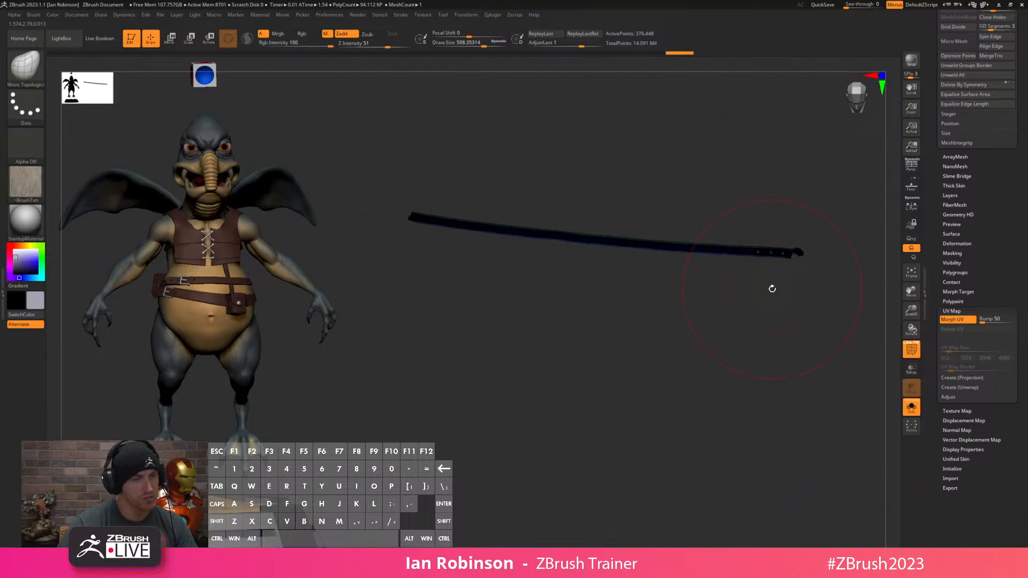
key(ctrl+z)
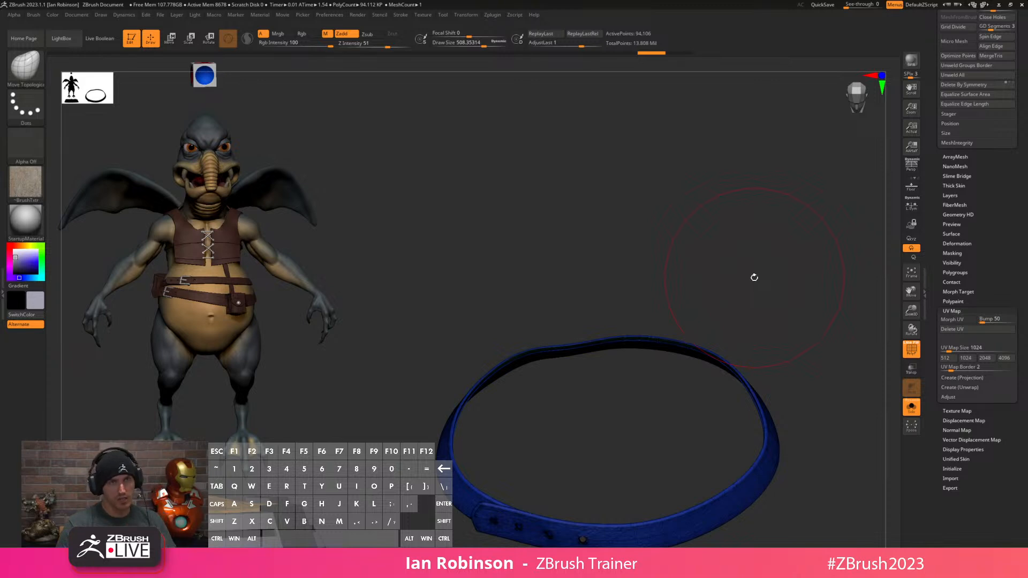
Delete the duplicated Belt_5 subtool.
scroll(967, 128, up, 10)
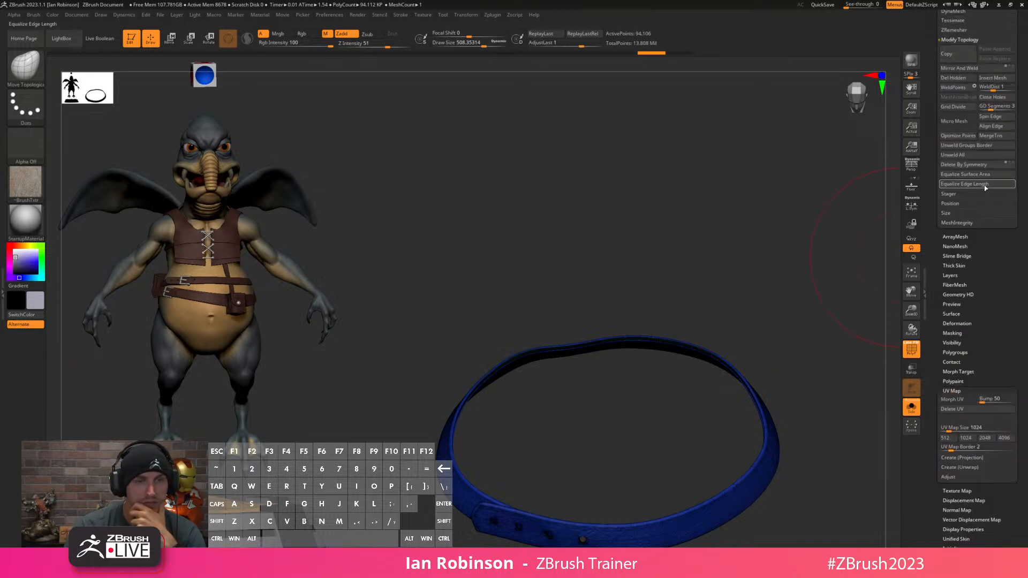
scroll(968, 128, up, 6)
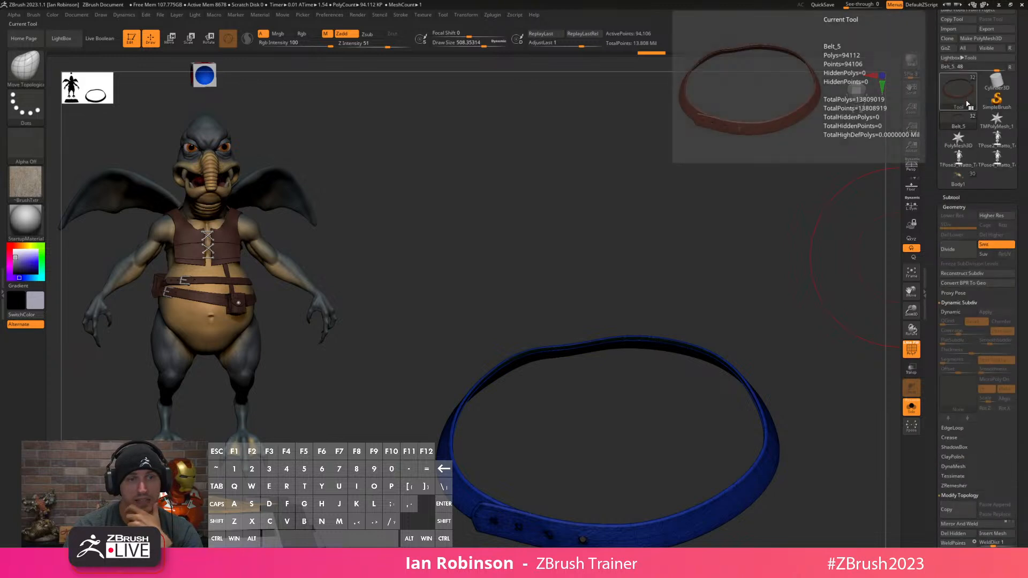
click(956, 198)
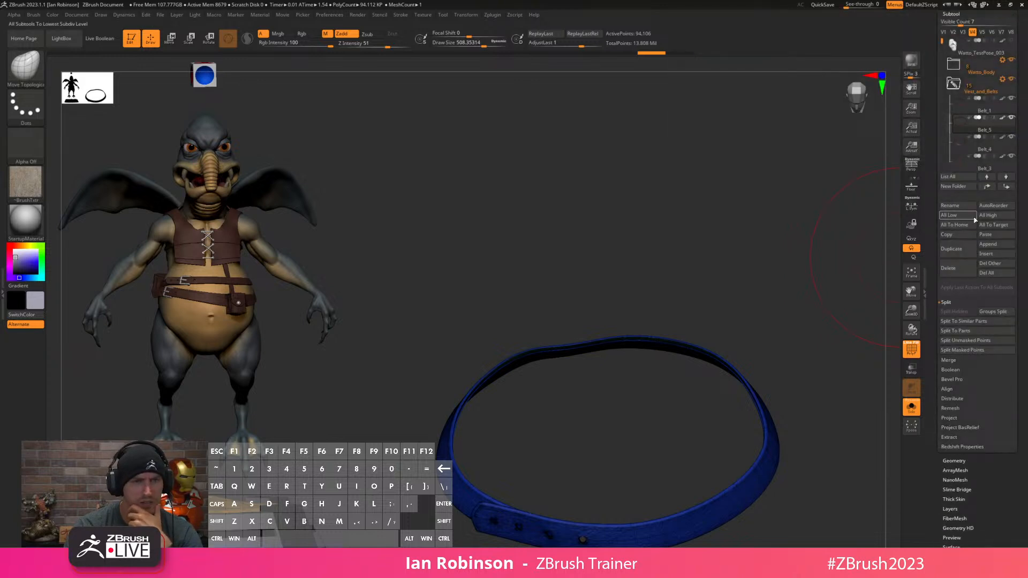
click(950, 268)
click(889, 292)
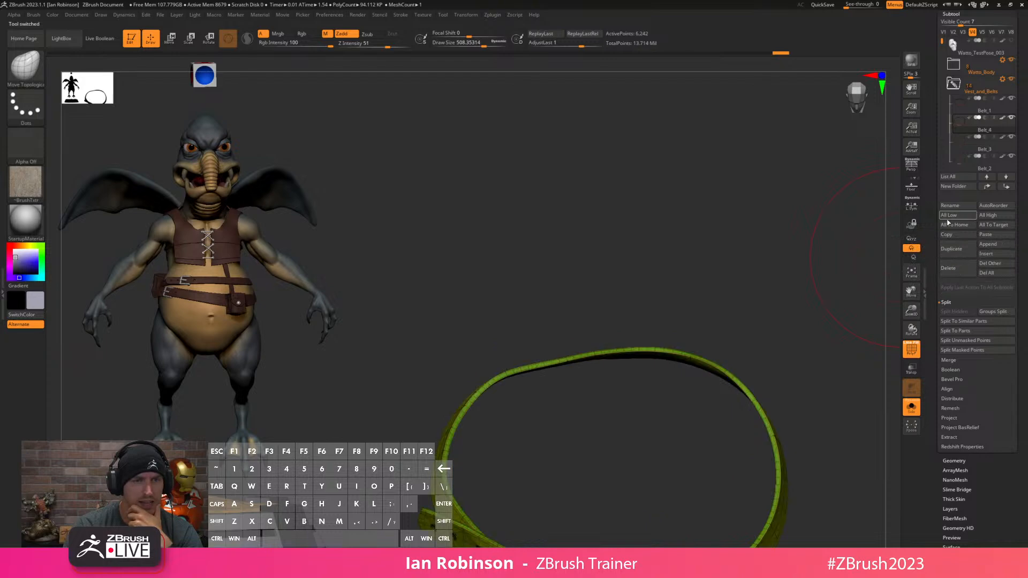
Turn off Solo and bring the whole posed character back into view.
click(912, 407)
alt+drag(848, 235, 814, 186)
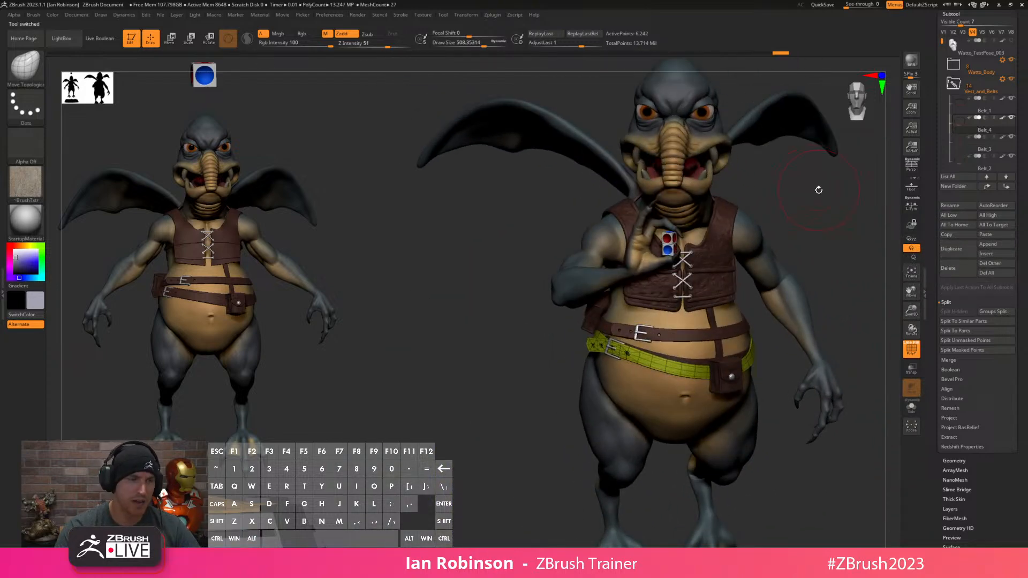
click(976, 366)
key(shift+f)
key(shift+f)
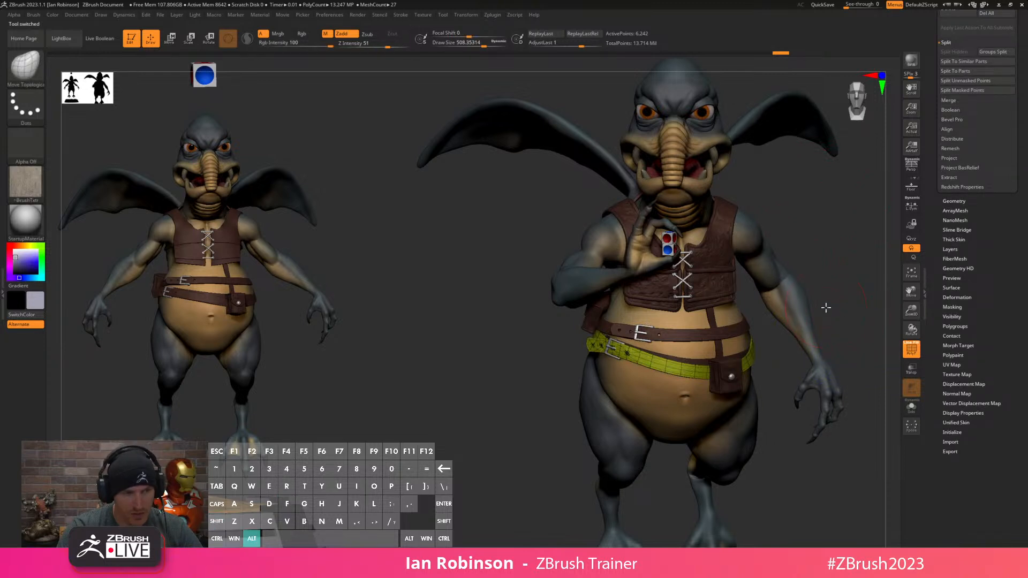
Unwrap the lower belt's UVs with UV Master, using its polygroups as the islands.
alt+drag(826, 306, 888, 351)
click(953, 364)
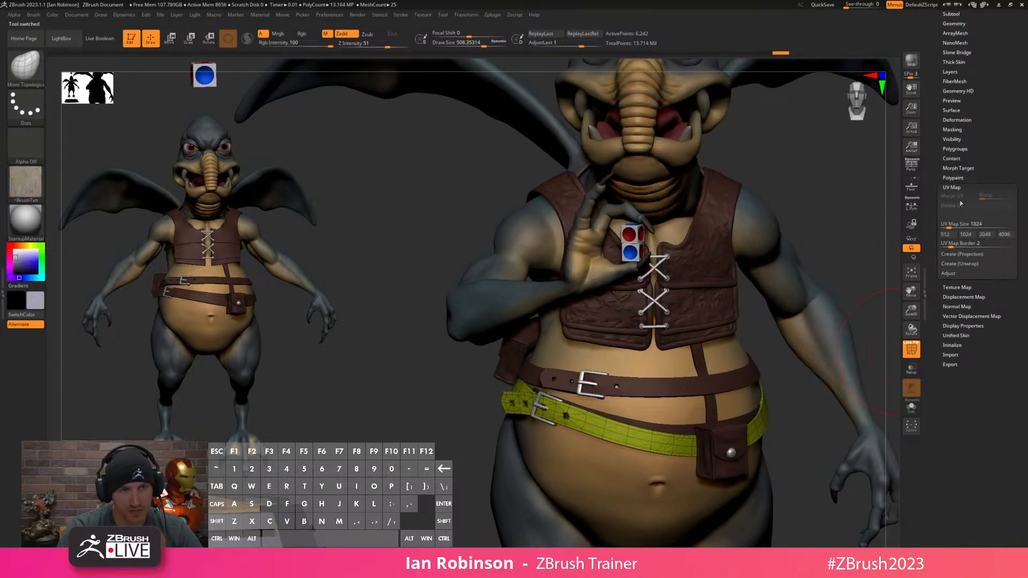
key(shift)
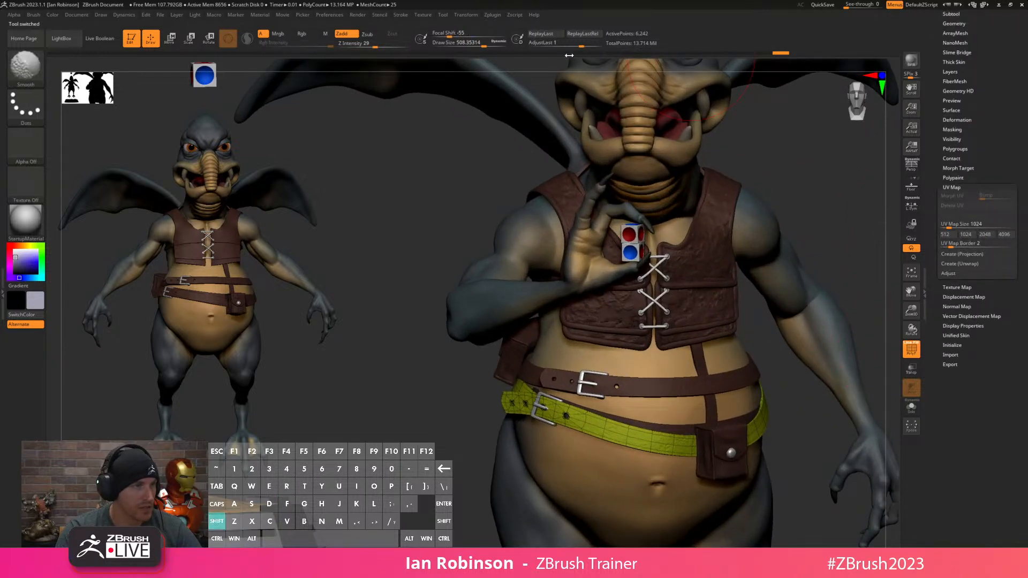
click(492, 15)
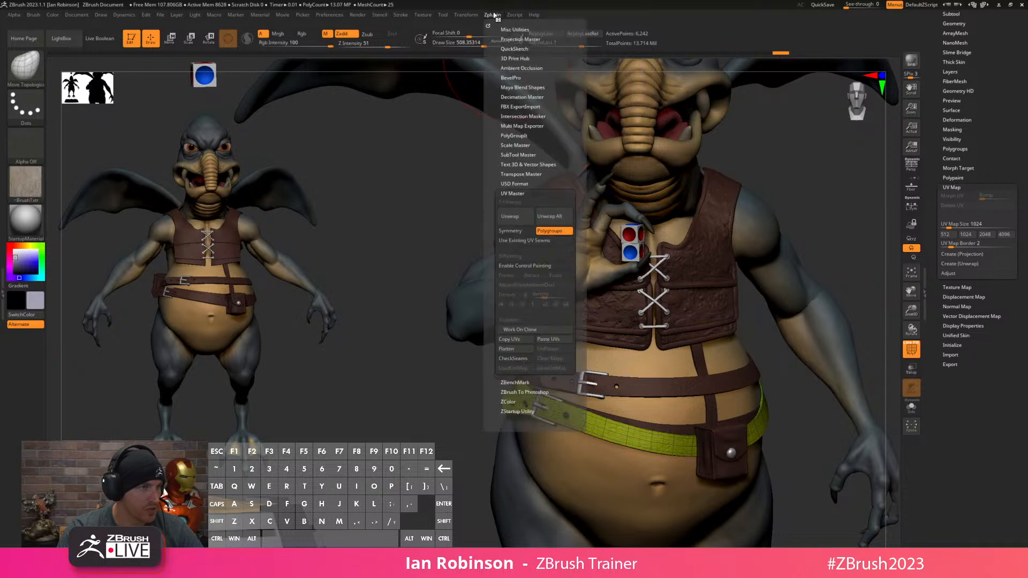
click(522, 214)
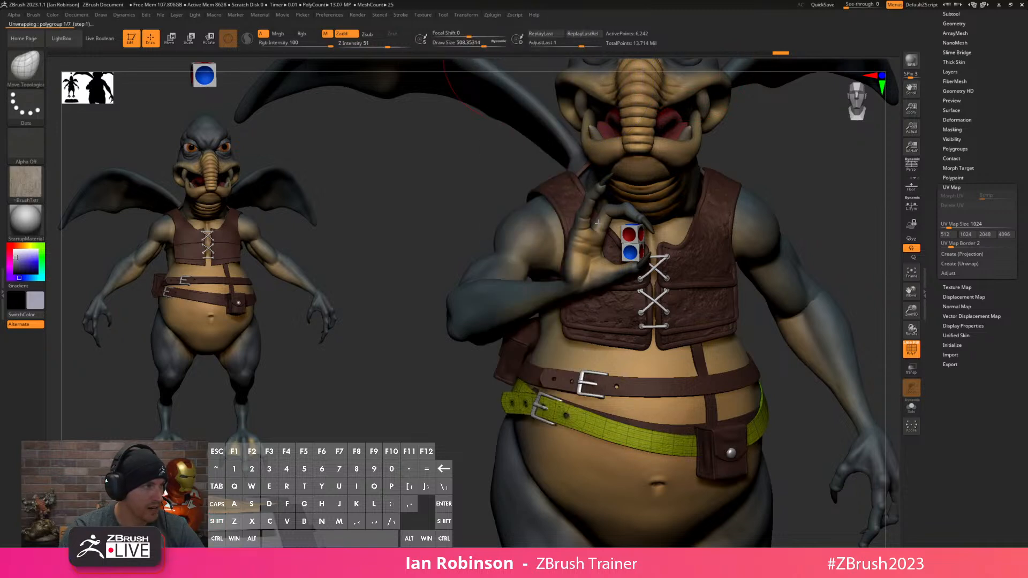
Switch the lower belt's surface noise from 3D to UV mapping in NoiseMaker and close the noise editor.
click(954, 111)
click(969, 119)
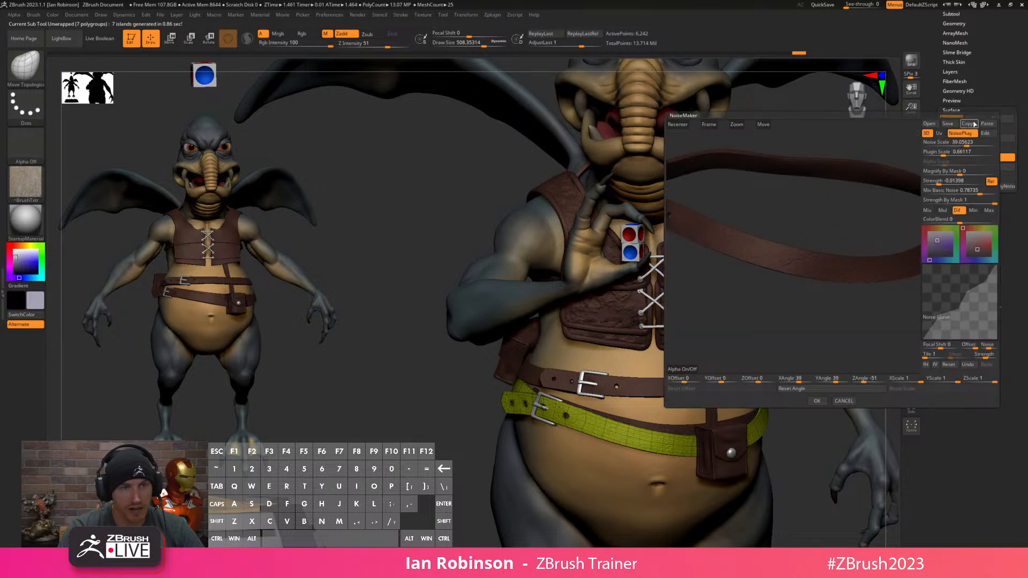
key(shift)
click(940, 133)
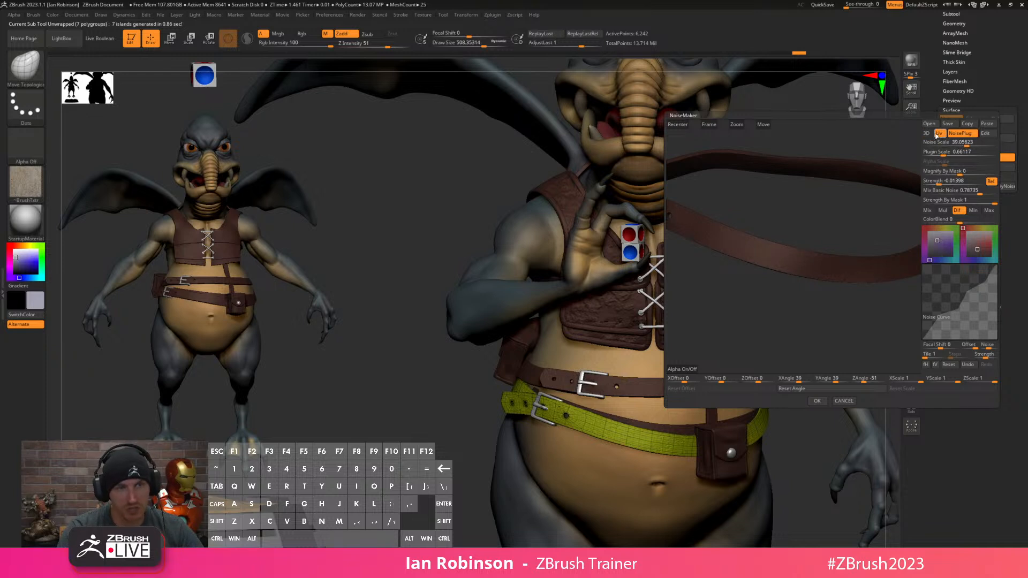
key(Escape)
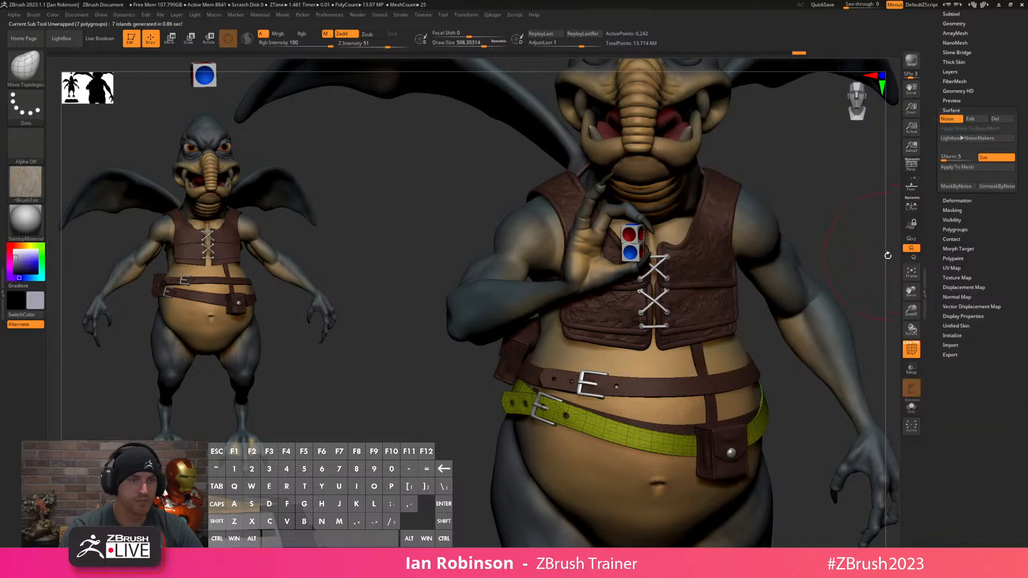
Open the belt's UV Map settings and turn off the polyframe display on the character.
key(shift)
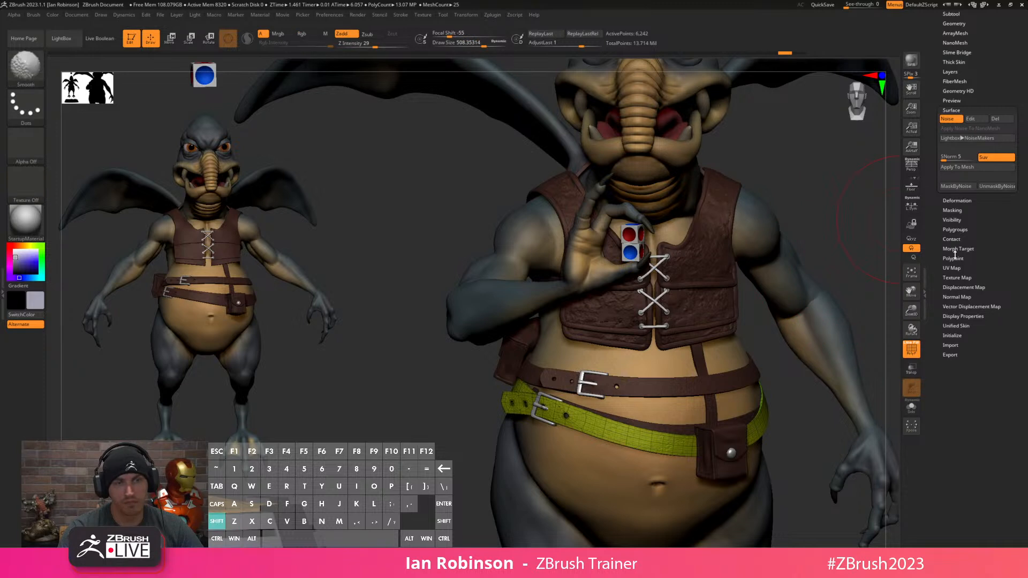
click(951, 268)
key(ctrl)
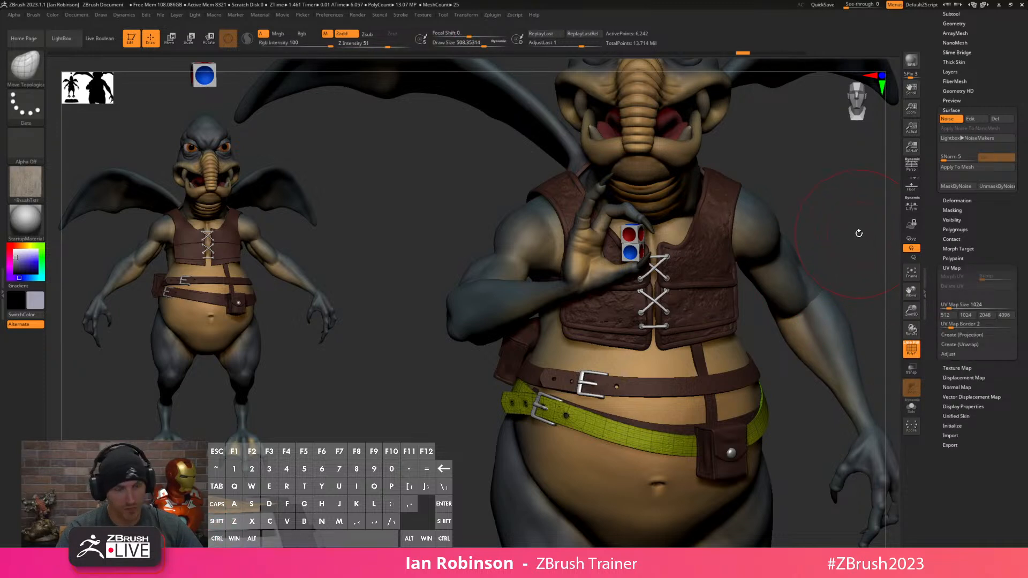
key(shift)
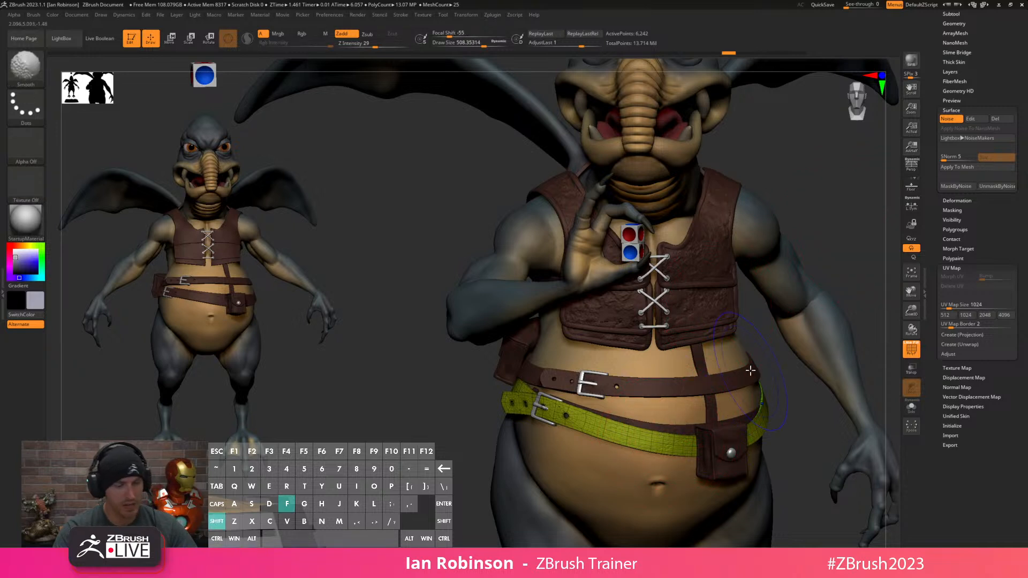
key(shift+f)
mouse_move(833, 282)
alt+mouse_down()
mouse_move(812, 262)
mouse_move(819, 248)
mouse_move(724, 269)
alt+mouse_up()
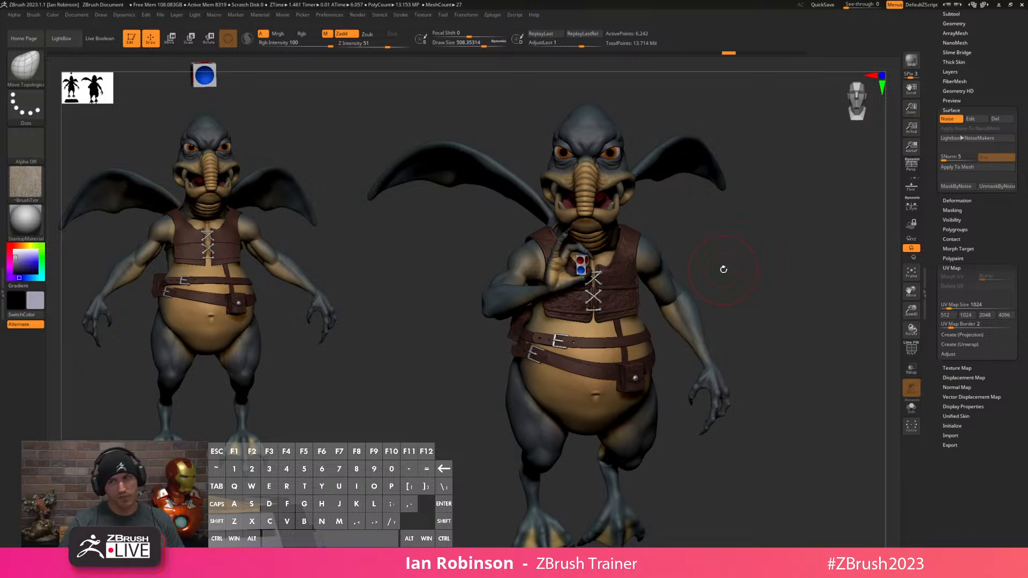
Collapse the Vest_and_Belts and Die subtool folders and show the Base folder beneath the character.
scroll(959, 177, up, 3)
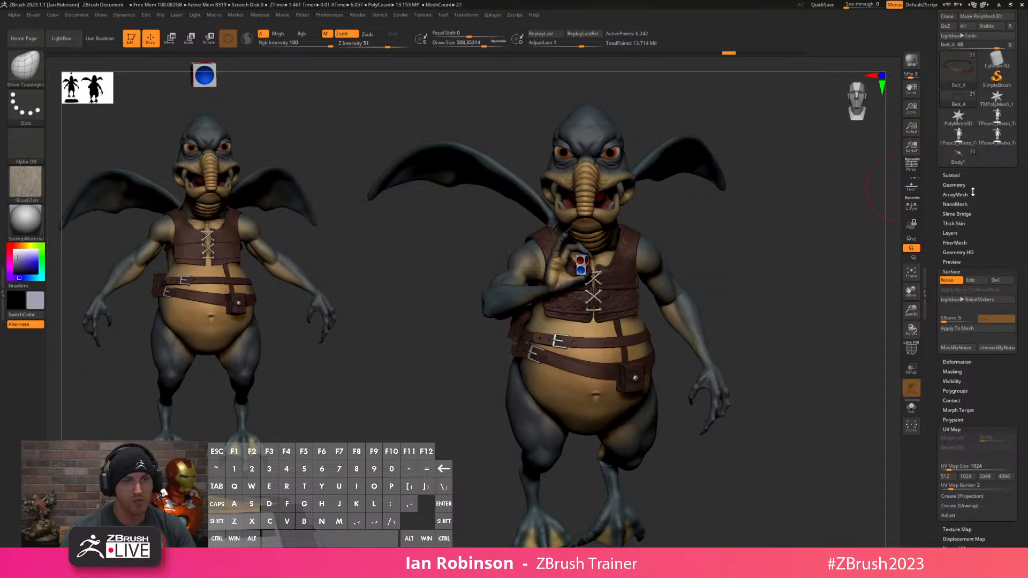
click(952, 175)
scroll(960, 214, down, 1)
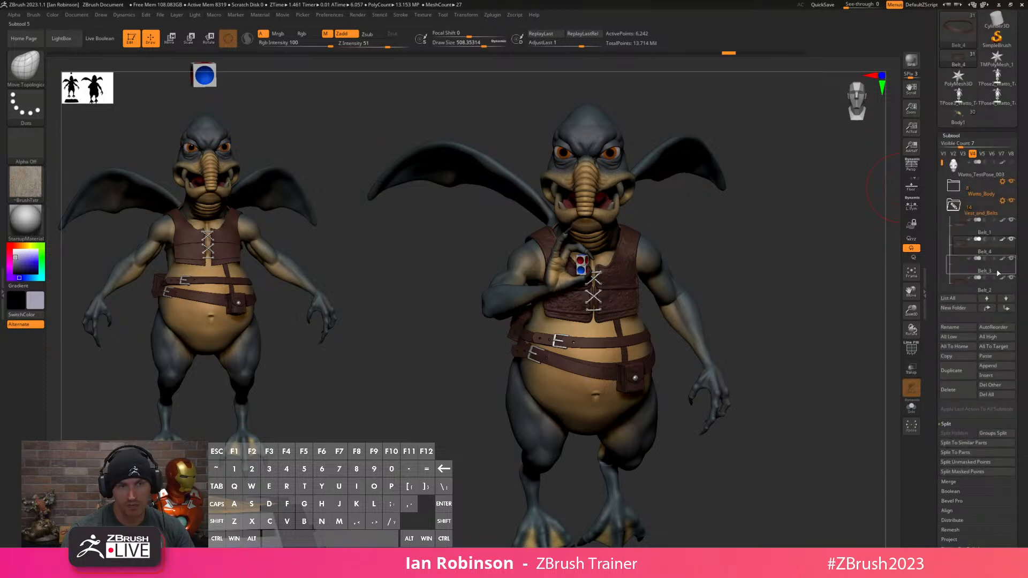
click(954, 205)
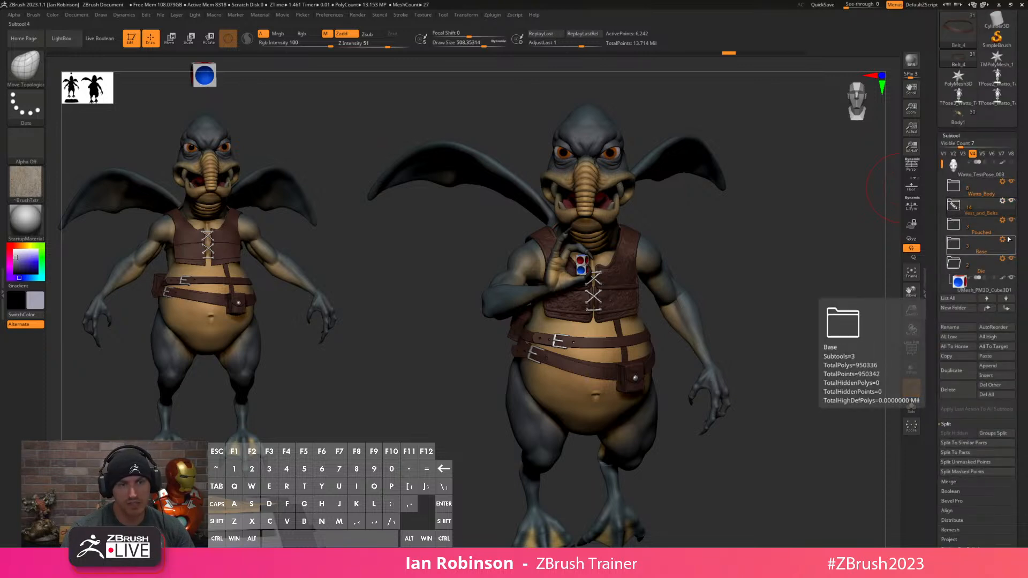
click(957, 268)
mouse_move(838, 316)
alt+mouse_down()
mouse_move(785, 243)
mouse_move(790, 287)
mouse_move(688, 264)
mouse_move(709, 250)
mouse_move(684, 285)
alt+mouse_up()
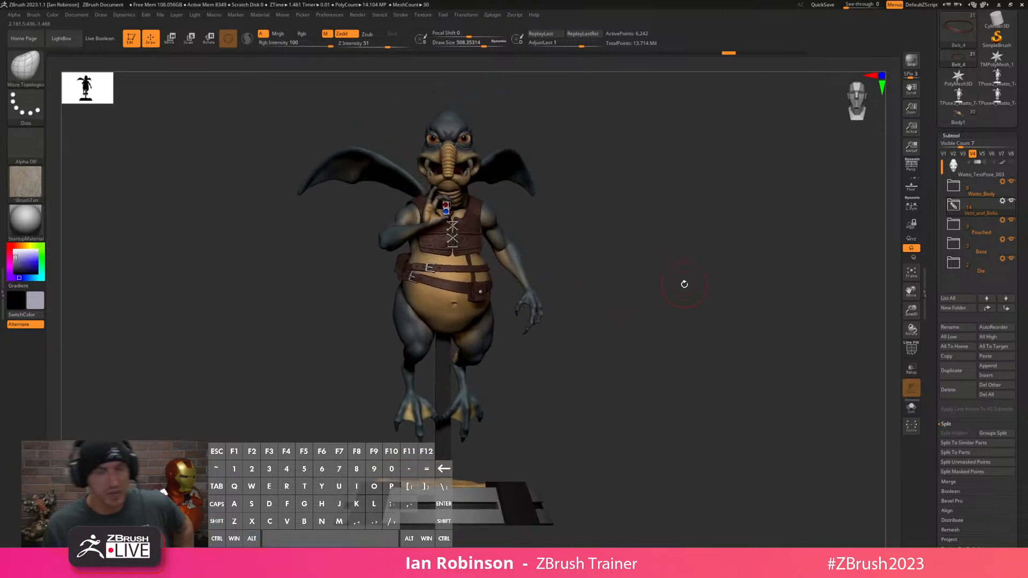
drag(683, 284, 680, 287)
Turn on perspective for the figure on its base and save the tool file.
key(p)
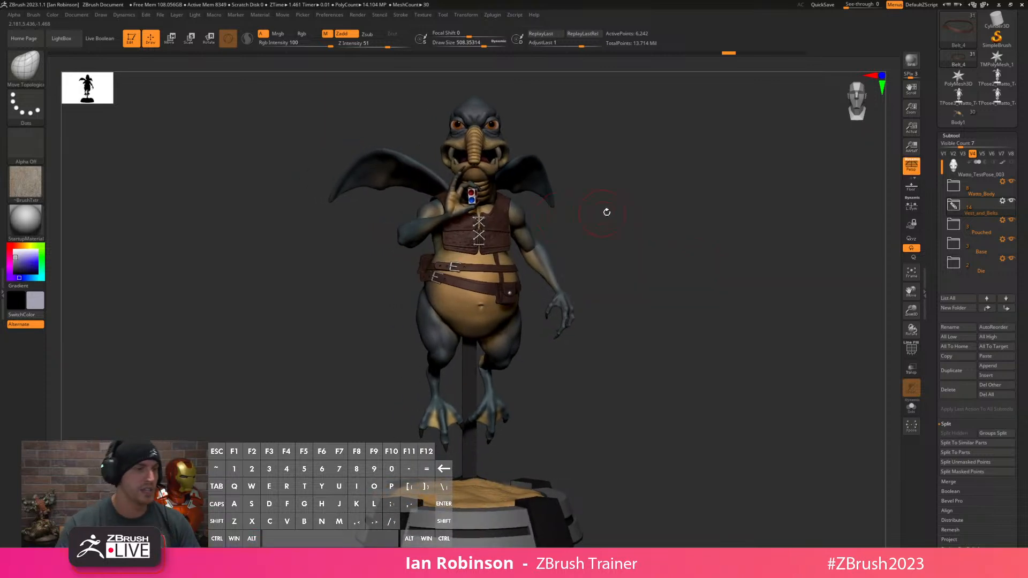
scroll(974, 146, up, 3)
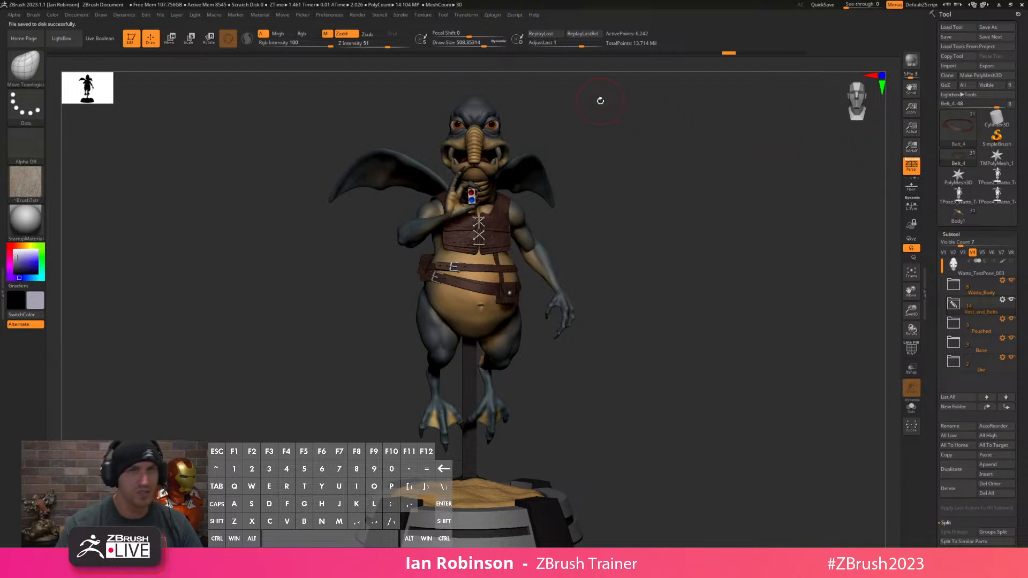
key(f)
key(ctrl)
key(ctrl)
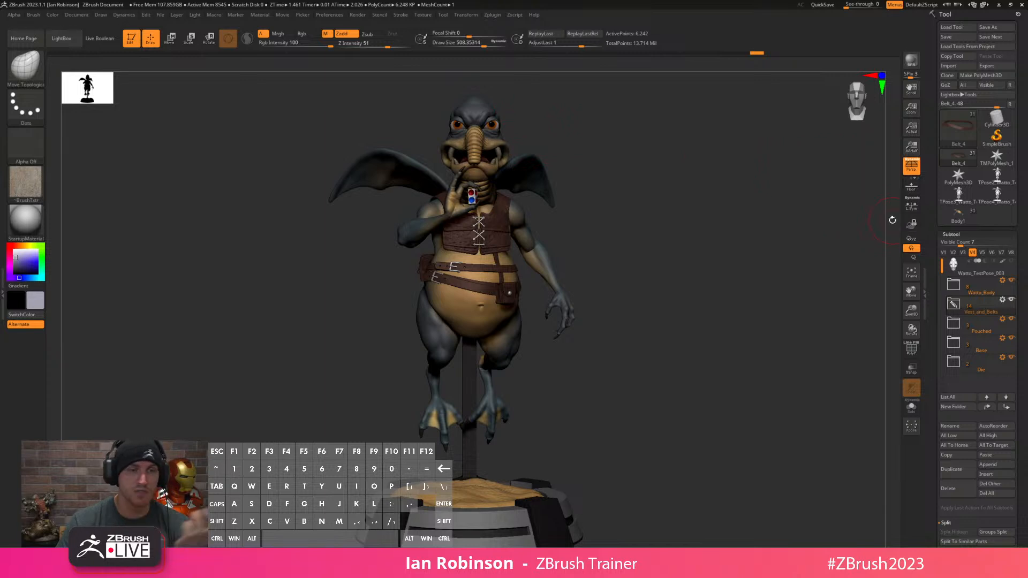
Turn on the floor display for the posed figure.
click(911, 185)
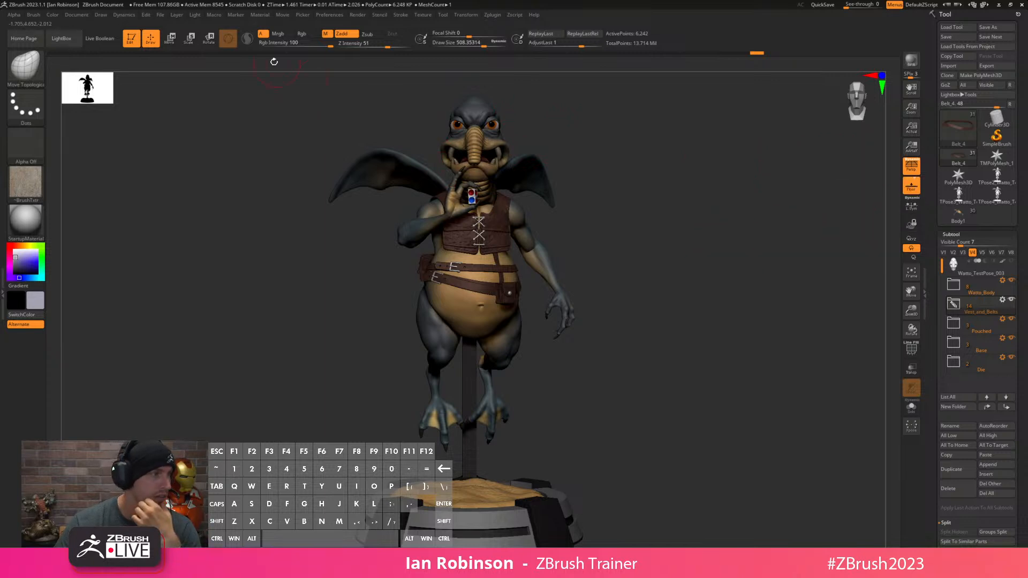
click(79, 15)
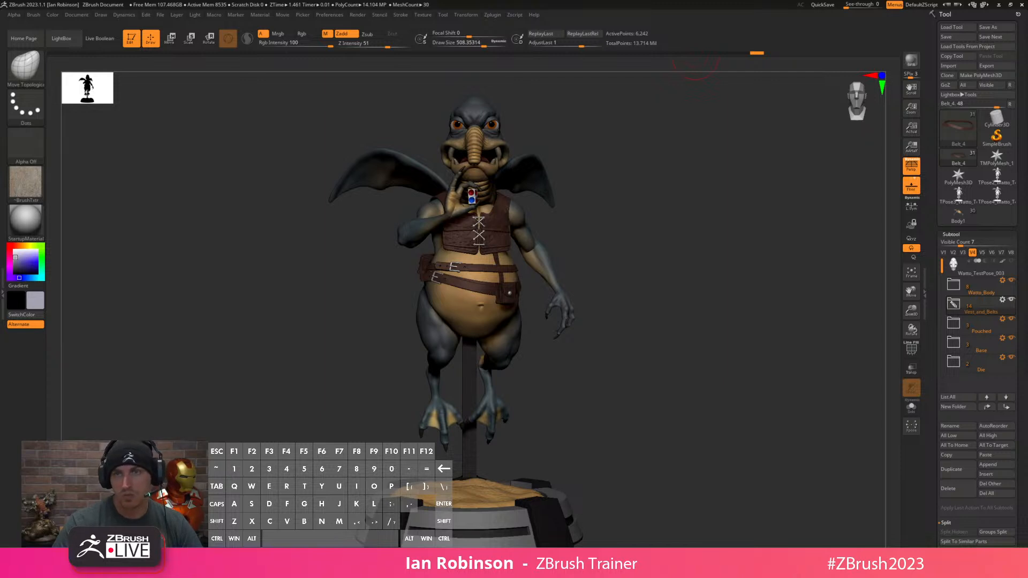
key(Return)
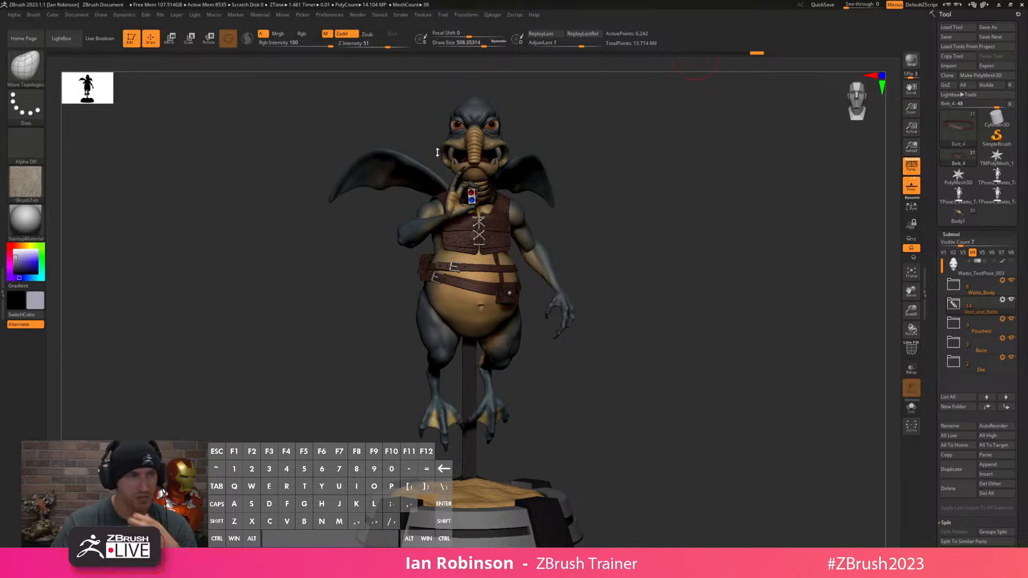
Select the support pole in the Base folder and examine its mesh with the polyframe from the side and front.
drag(648, 186, 617, 186)
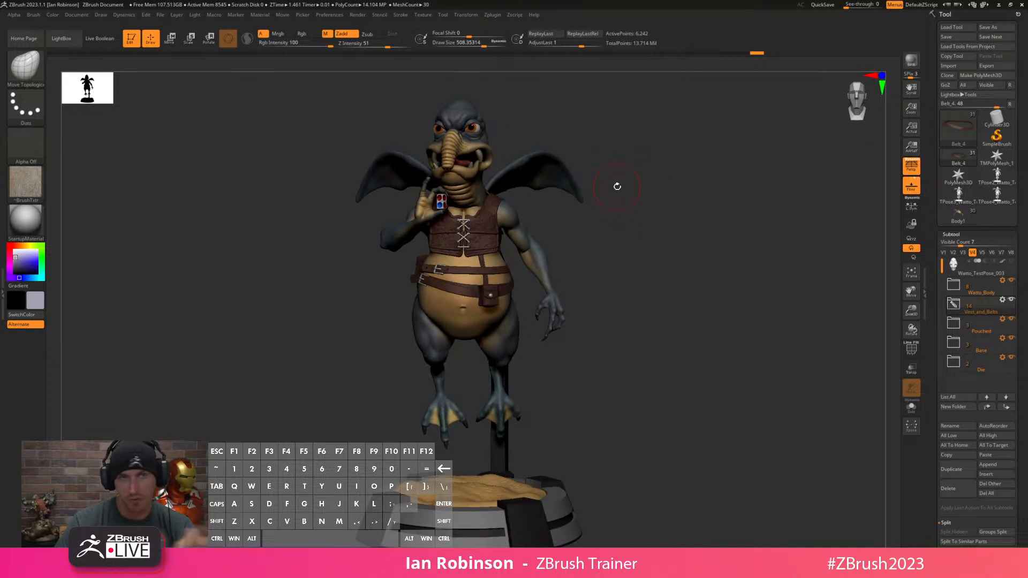
drag(663, 209, 625, 220)
alt+click(590, 255)
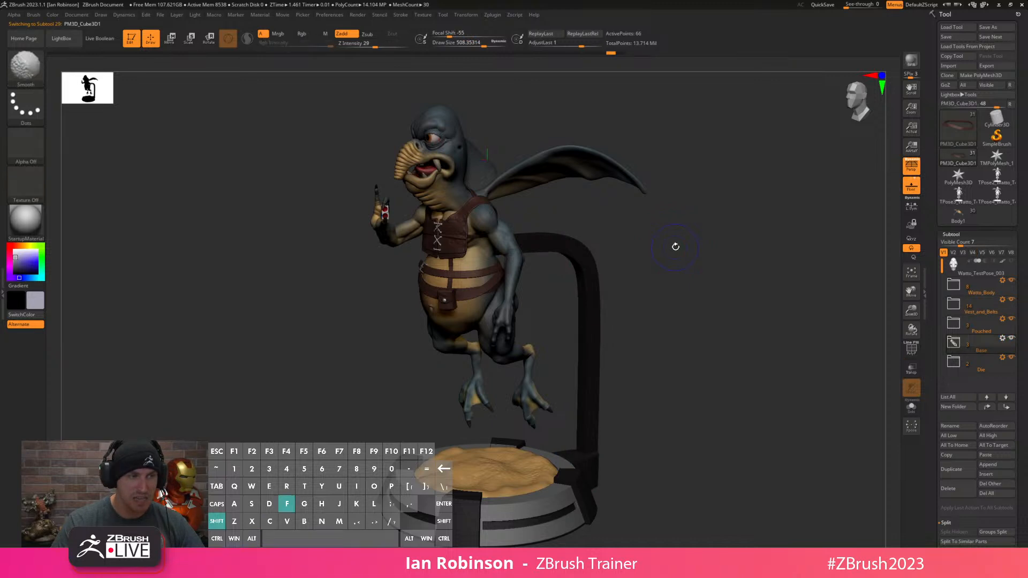
drag(667, 241, 687, 231)
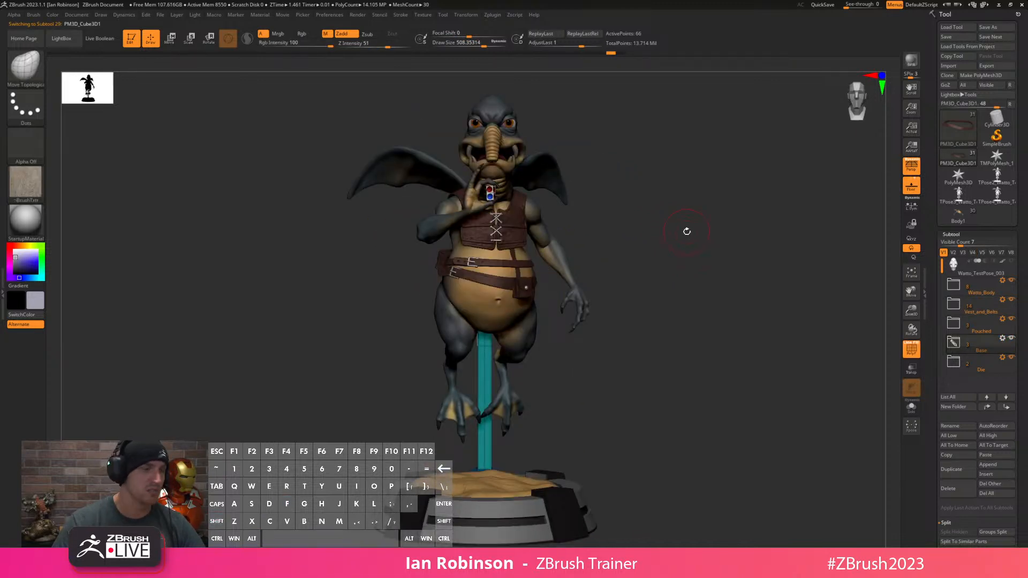
key(shift+f)
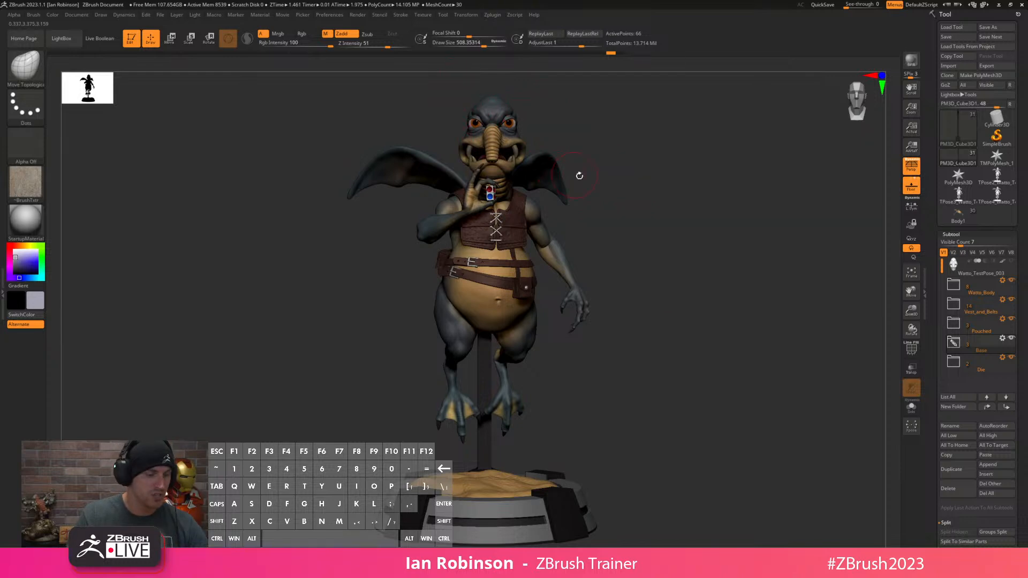
Save the tool file again and open the LightBox project library, closing the home page window.
key(ctrl+s)
key(Escape)
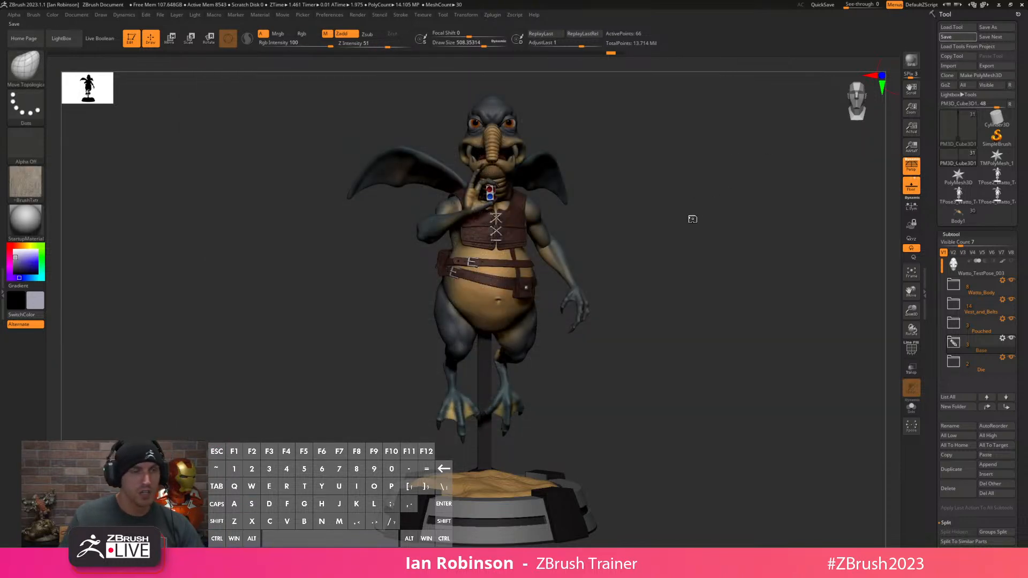
key(comma)
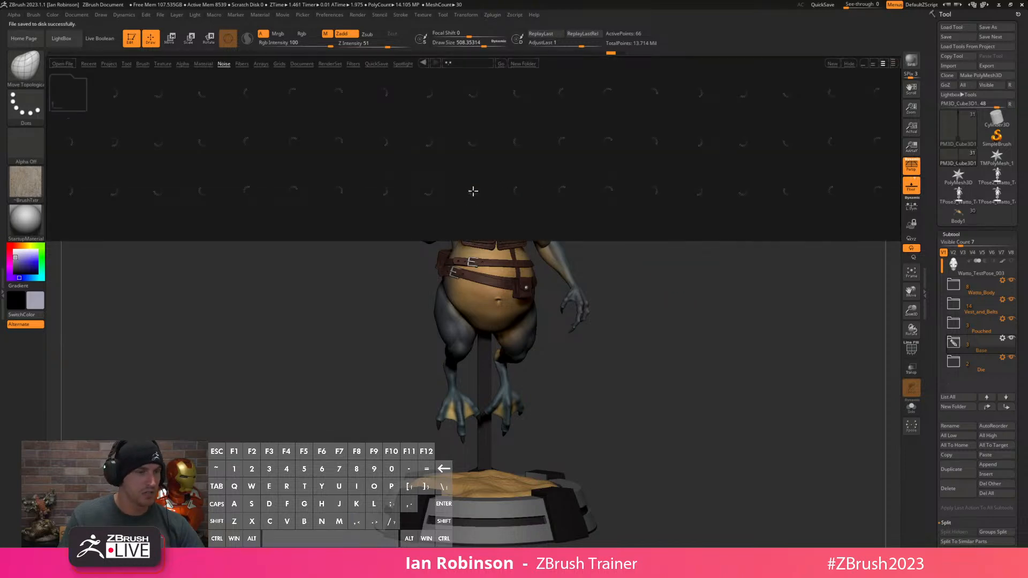
click(107, 64)
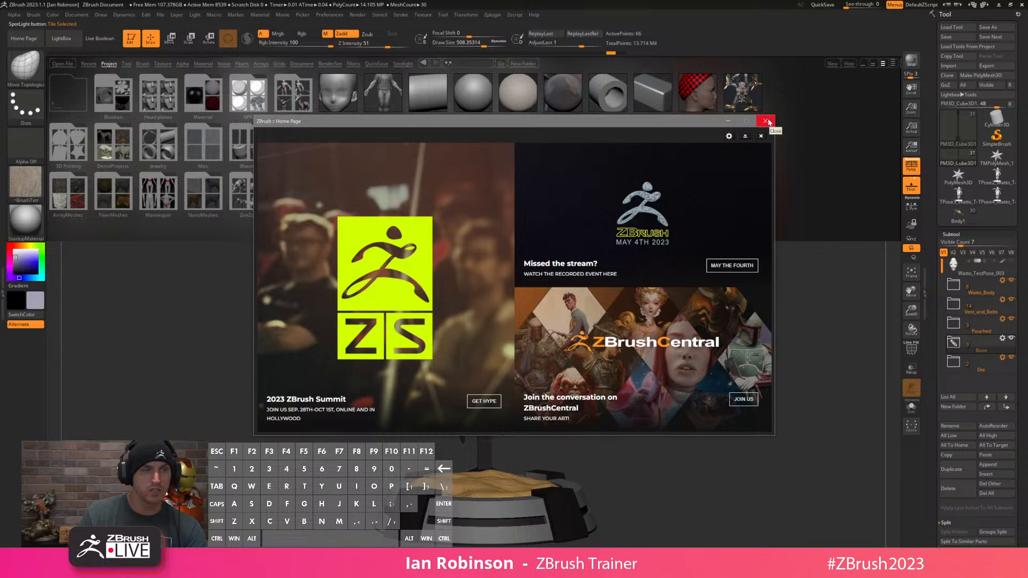
click(768, 122)
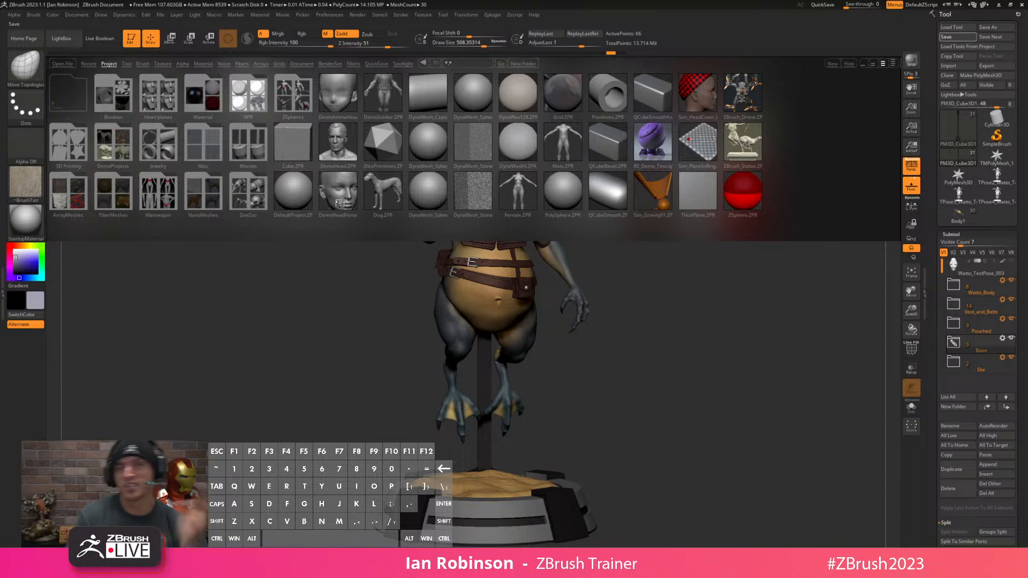
Load DefaultProject.ZPR from the project library without saving changes to the current project.
click(296, 193)
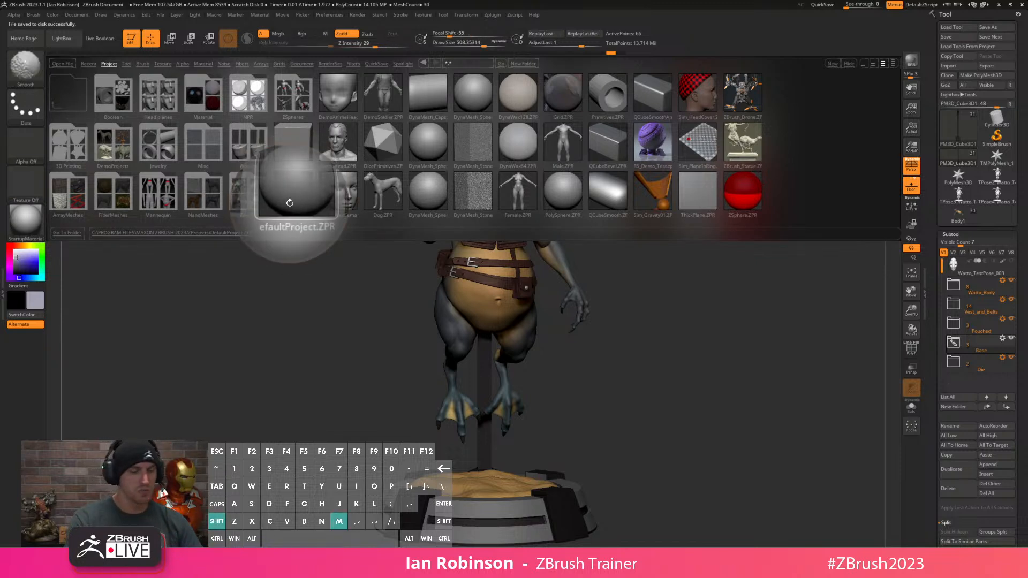
double_click(286, 200)
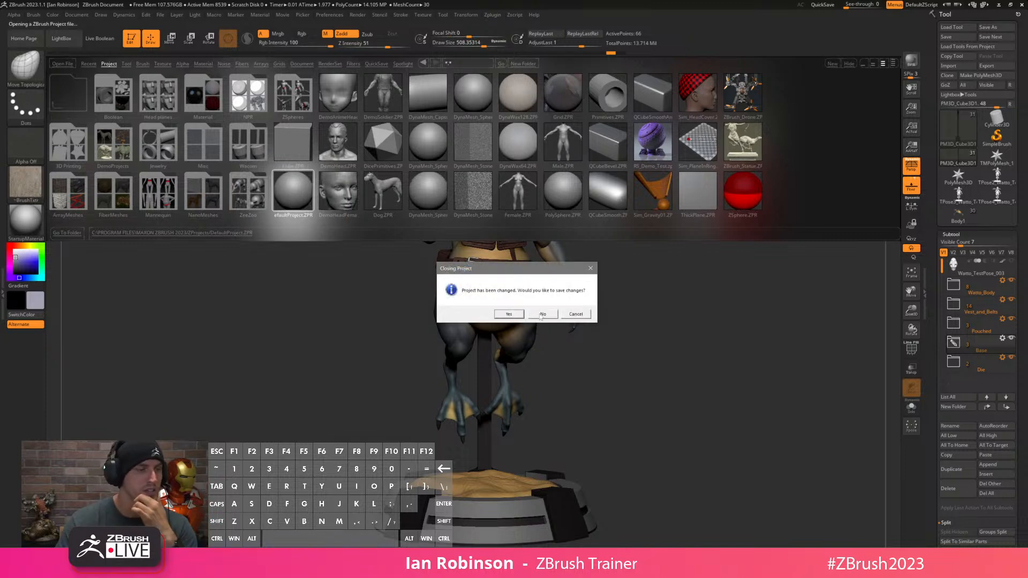
click(542, 315)
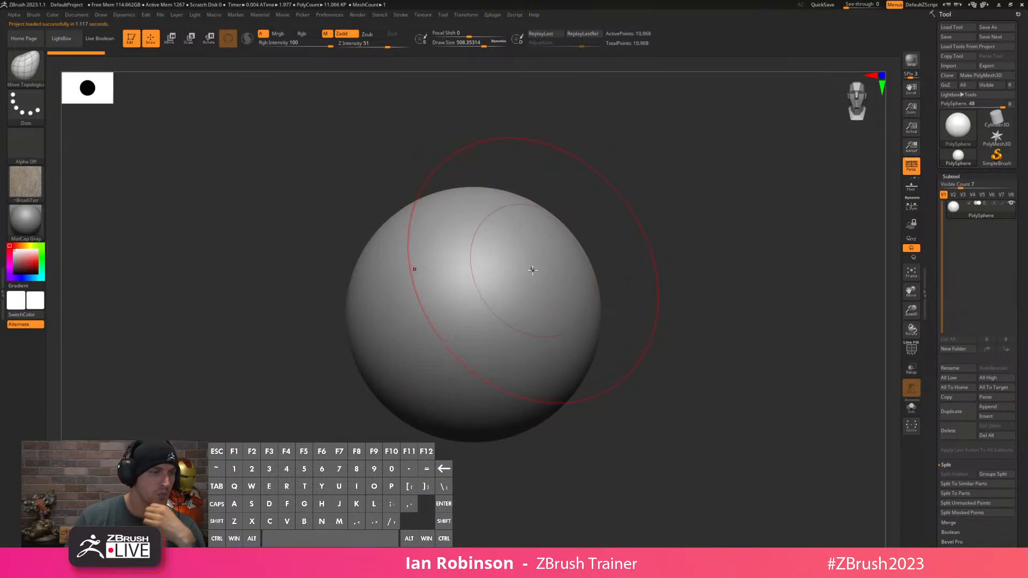
Choose the Standard brush at a draw size of about 116 and undo the test pull on the sphere.
mouse_move(555, 230)
mouse_down()
mouse_move(528, 187)
mouse_move(587, 340)
mouse_move(687, 230)
mouse_move(647, 133)
mouse_move(621, 143)
mouse_up()
key(b)
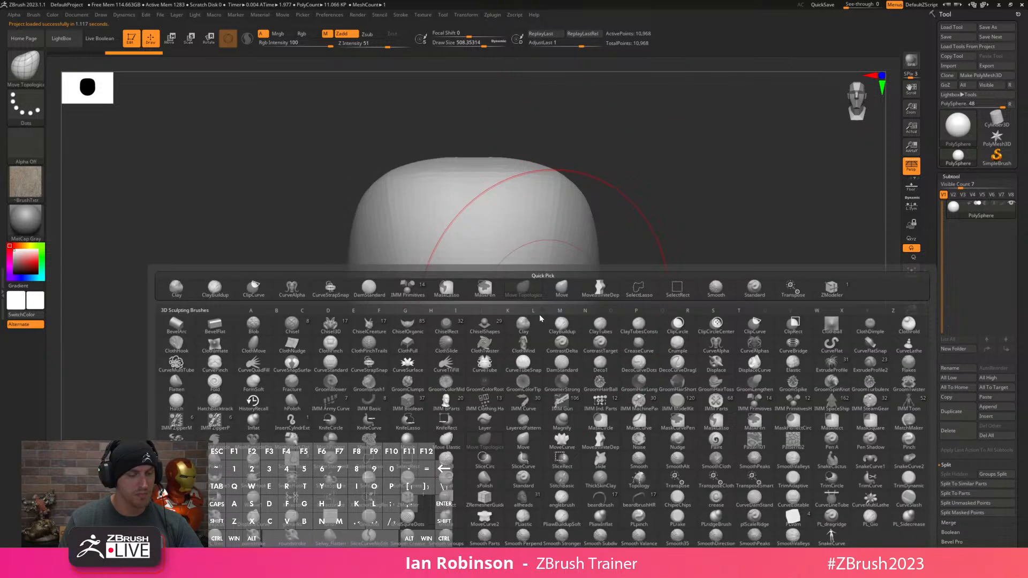
click(540, 317)
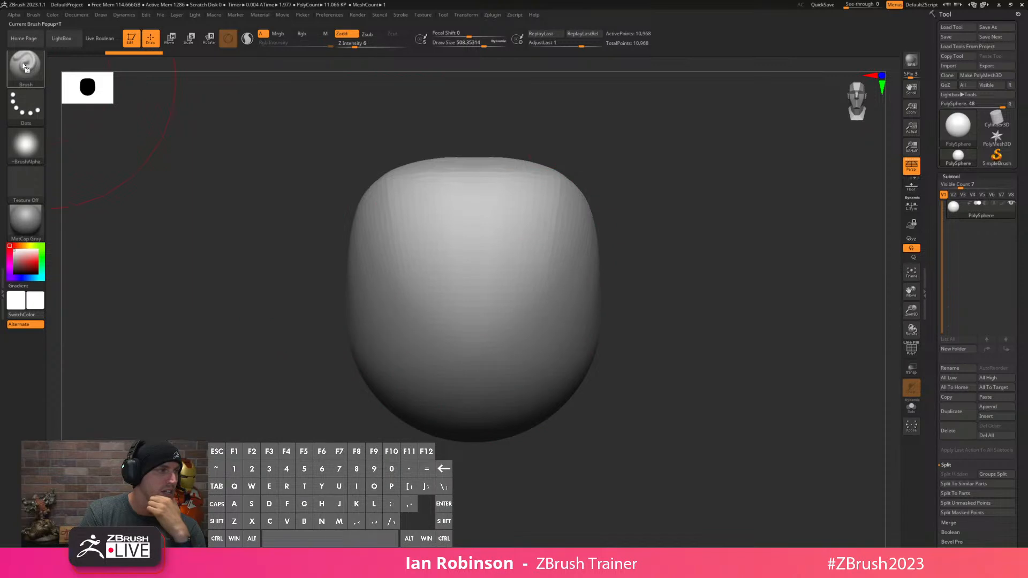
key(s)
drag(600, 298, 571, 298)
key(ctrl+z)
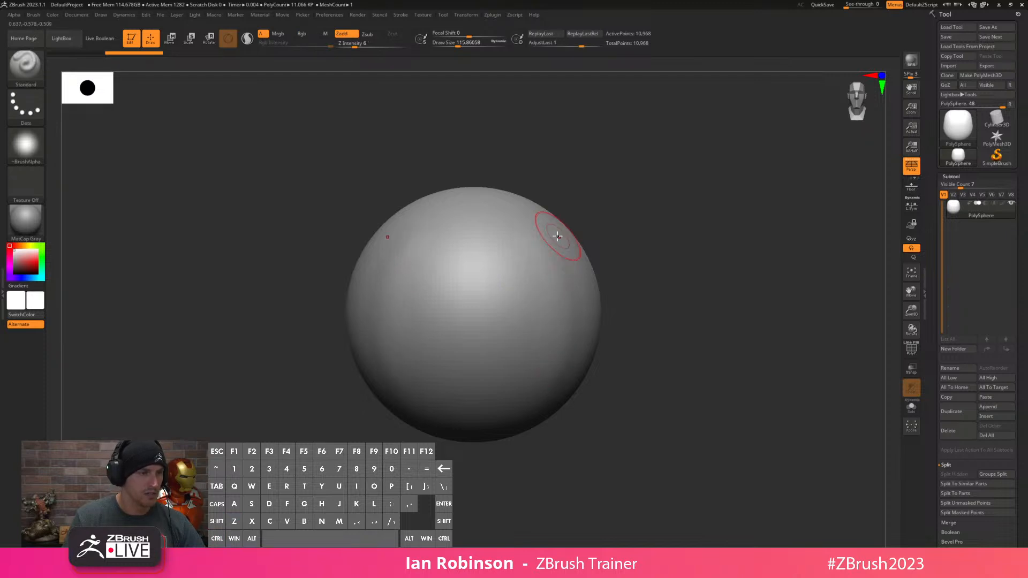
Set the Standard brush's Z Intensity to 24 and undo the test strokes on the sphere.
drag(361, 44, 372, 45)
key(ctrl+z)
mouse_move(550, 264)
mouse_down()
mouse_move(538, 217)
mouse_move(520, 228)
mouse_move(511, 382)
mouse_up()
key(ctrl+z)
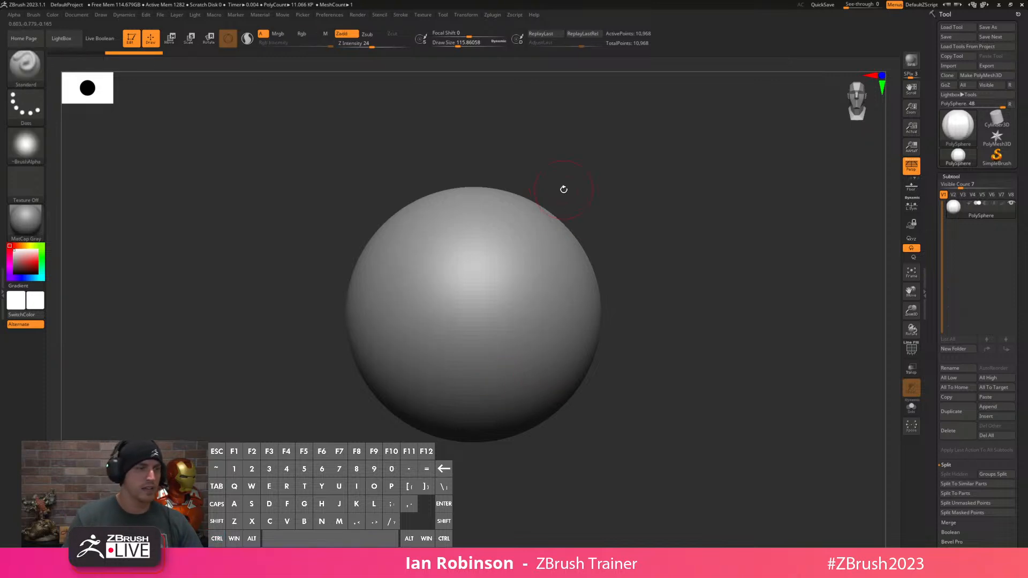
Locate DefaultProject.ZPR in the LightBox project library and close the library again.
key(comma)
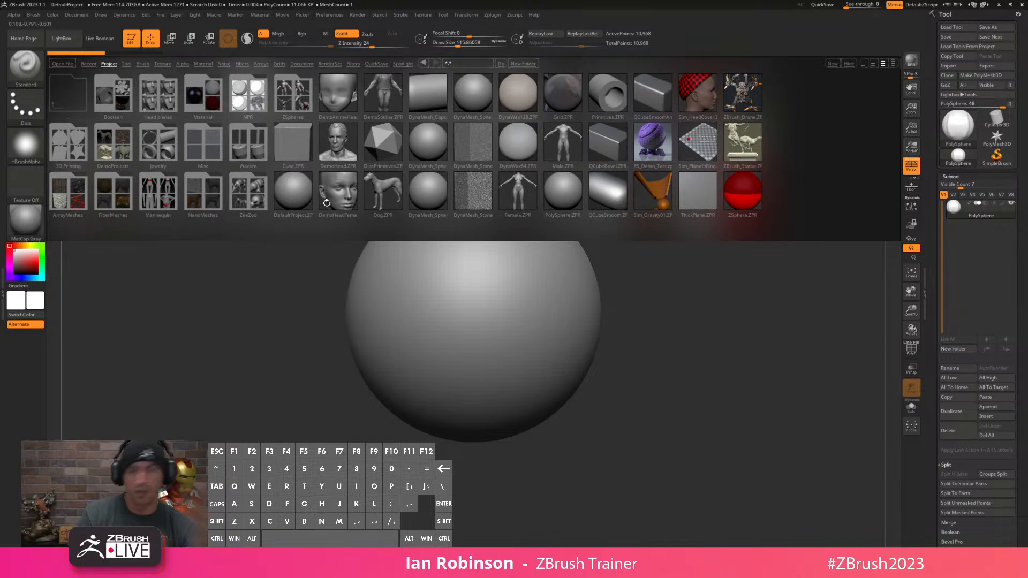
click(298, 188)
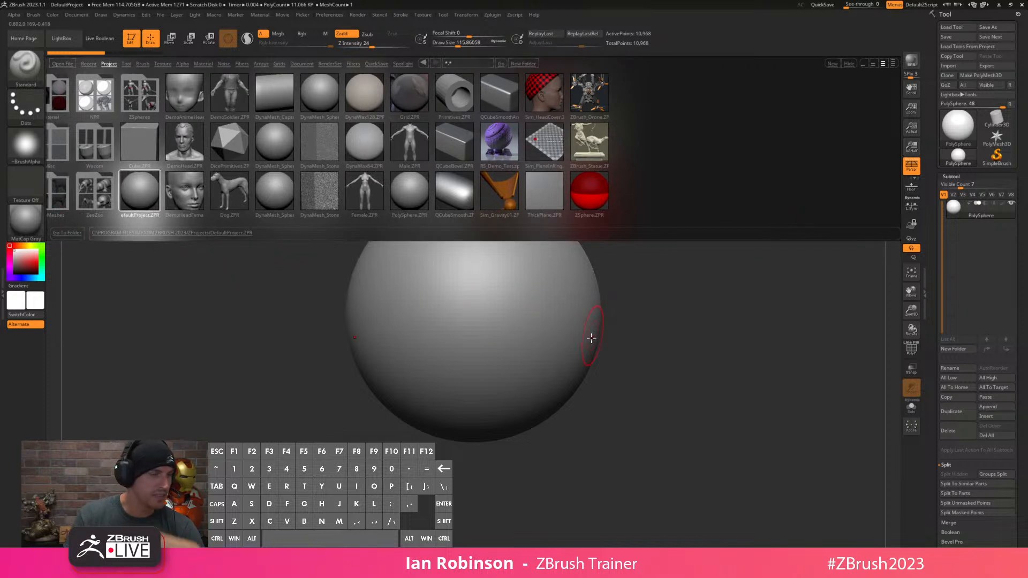
key(comma)
Sculpt mirrored vertical ridges down the sphere with the Standard brush, and try a CurveTubeSnap tube over them before undoing it.
drag(538, 229, 535, 399)
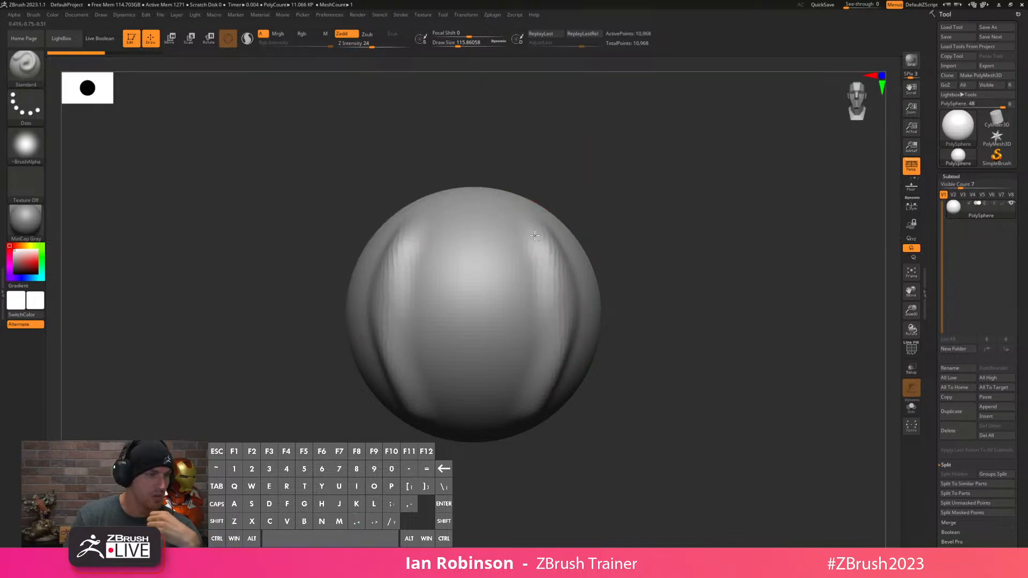
click(25, 72)
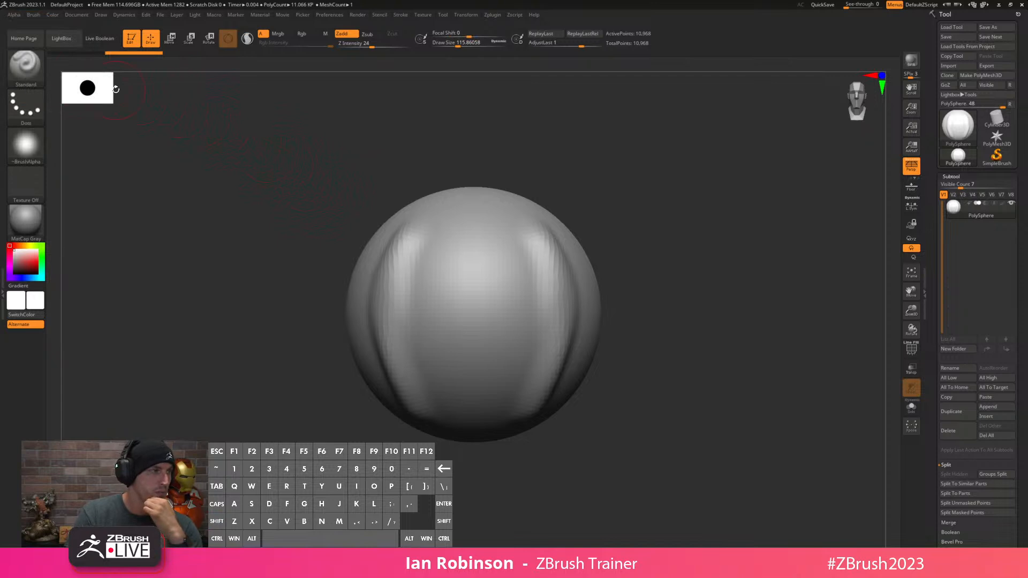
click(31, 80)
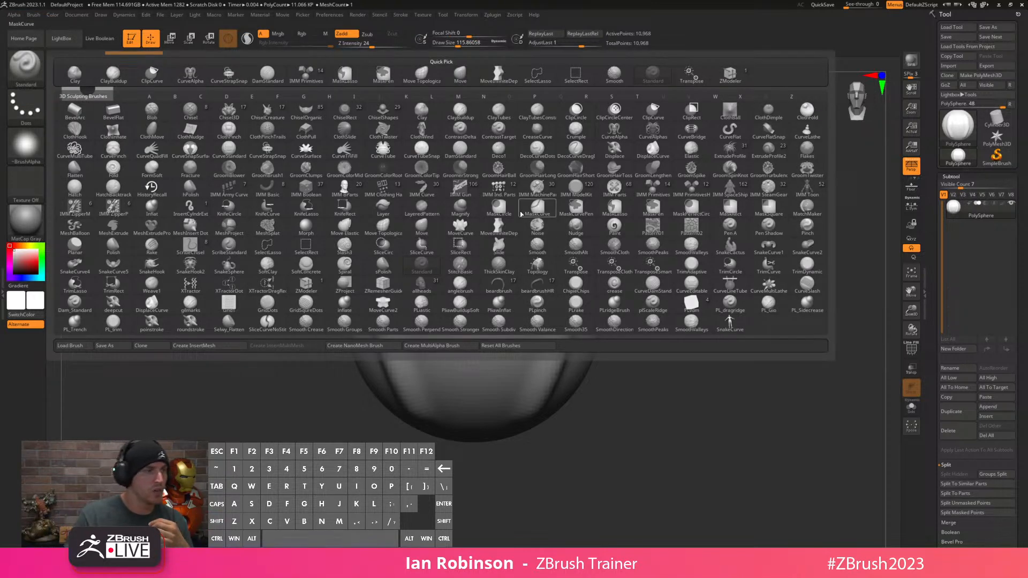
click(421, 153)
mouse_move(541, 243)
mouse_down()
mouse_move(552, 367)
mouse_move(610, 365)
mouse_up()
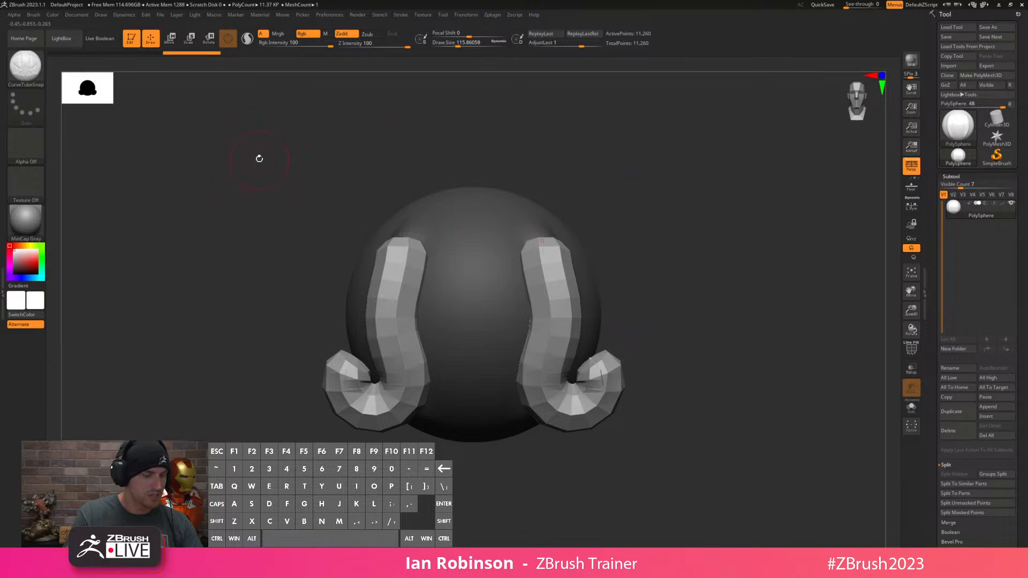
key(ctrl+z)
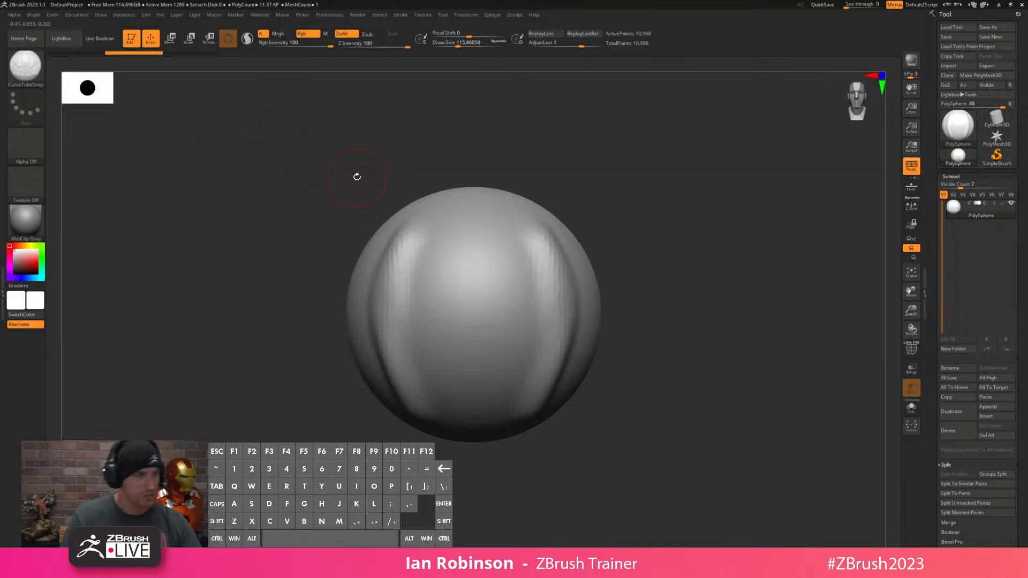
Choose the Chisel3D brush, try its Ear01 and Eye02 shapes on the sphere, and undo back to the clean sphere.
click(25, 66)
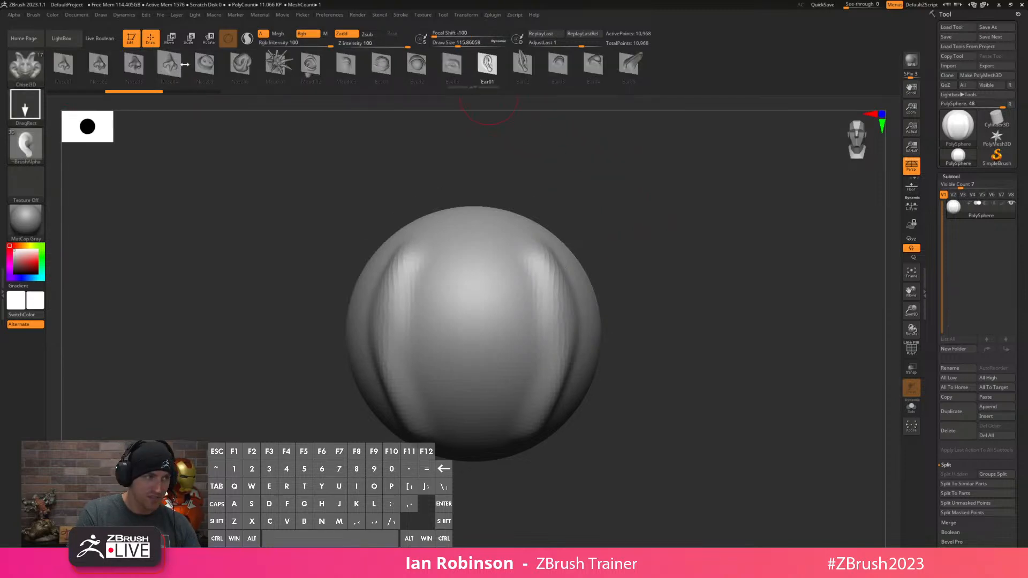
drag(612, 231, 739, 234)
key(ctrl+z)
drag(609, 296, 626, 413)
drag(523, 149, 444, 153)
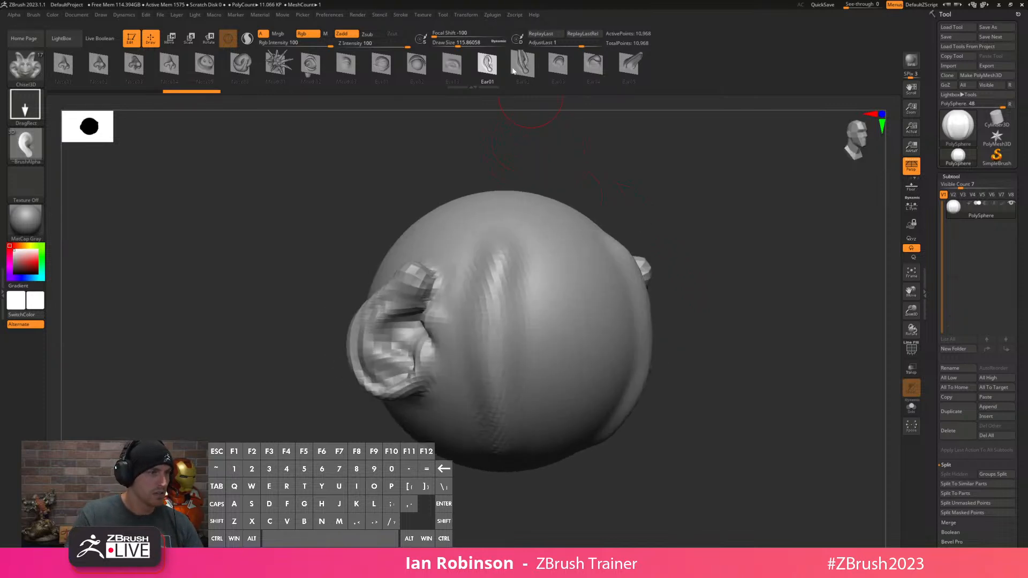
click(412, 65)
mouse_move(508, 236)
mouse_down()
mouse_move(513, 387)
mouse_move(509, 251)
mouse_move(512, 307)
mouse_up()
mouse_move(732, 229)
mouse_down()
mouse_move(709, 218)
mouse_move(780, 188)
mouse_move(732, 213)
mouse_move(716, 273)
mouse_move(764, 225)
mouse_move(814, 225)
mouse_move(734, 234)
mouse_move(793, 252)
mouse_move(814, 271)
mouse_up()
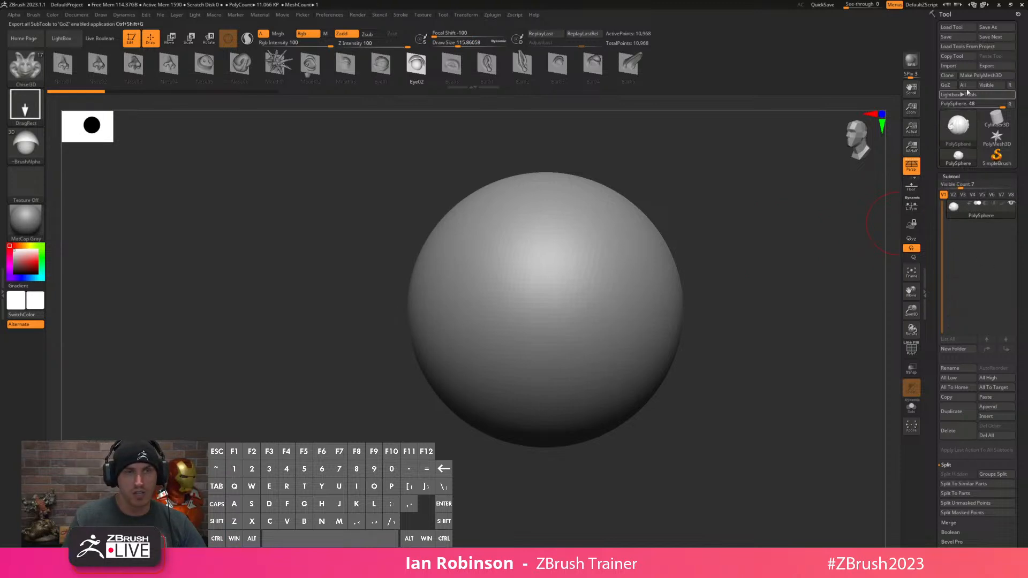
Set the sphere's DynaMesh resolution to 208 and remesh it.
click(957, 173)
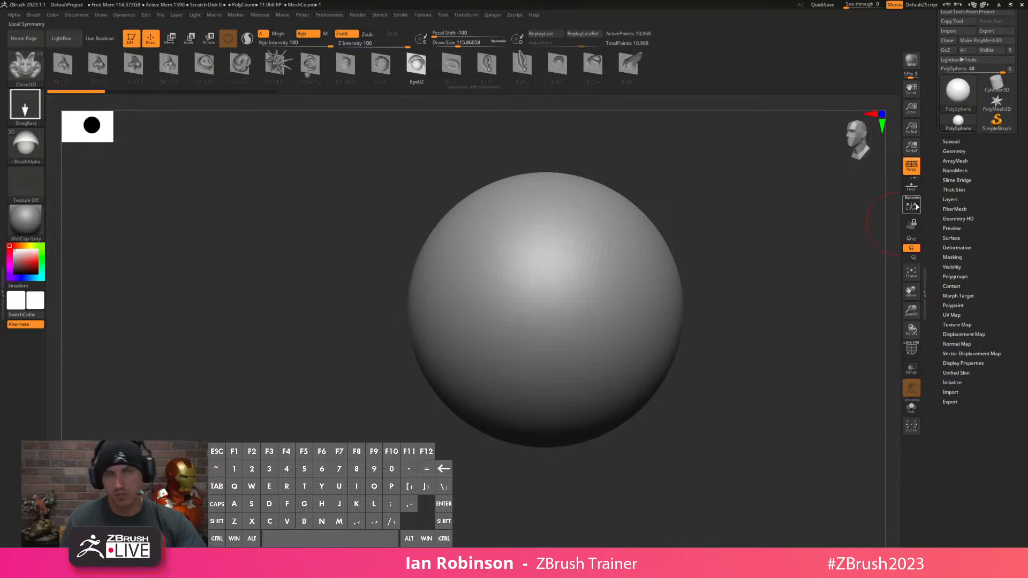
click(966, 152)
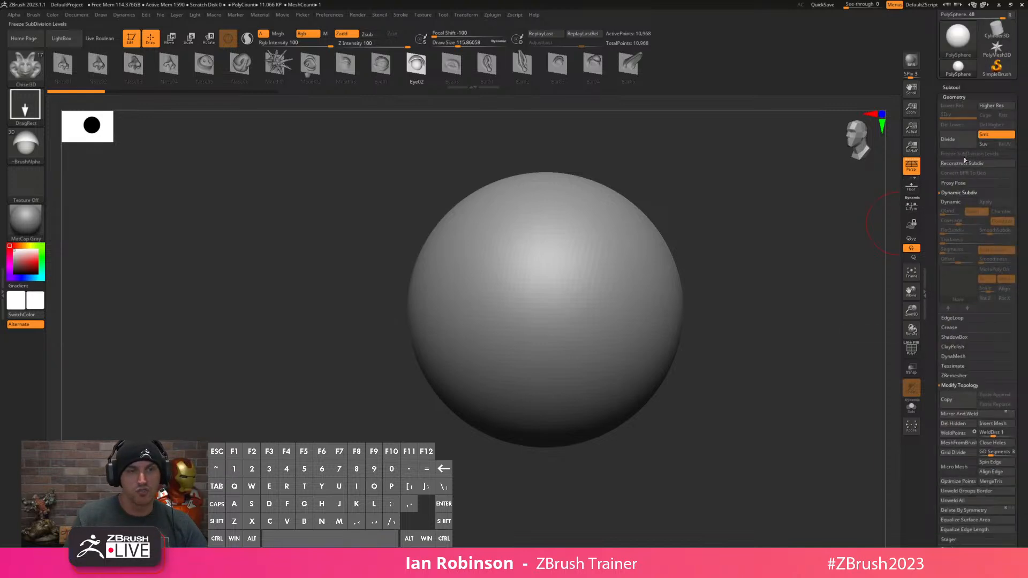
click(964, 194)
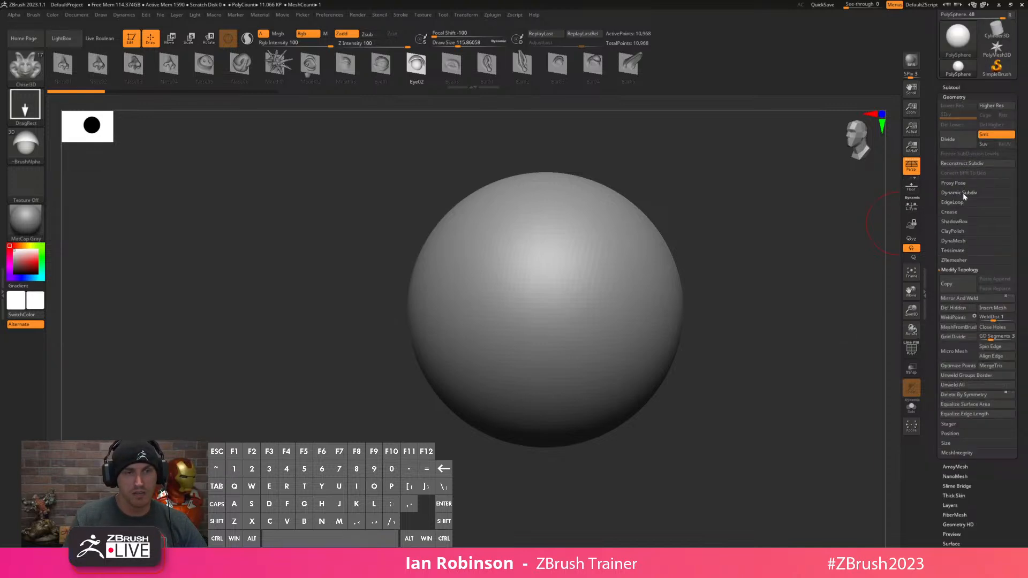
click(955, 242)
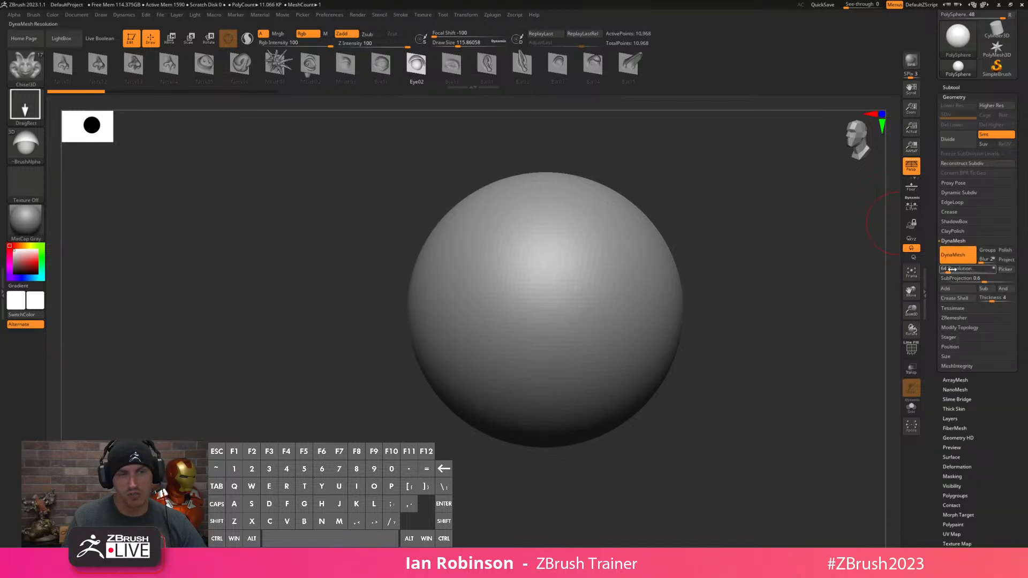
drag(948, 271, 953, 271)
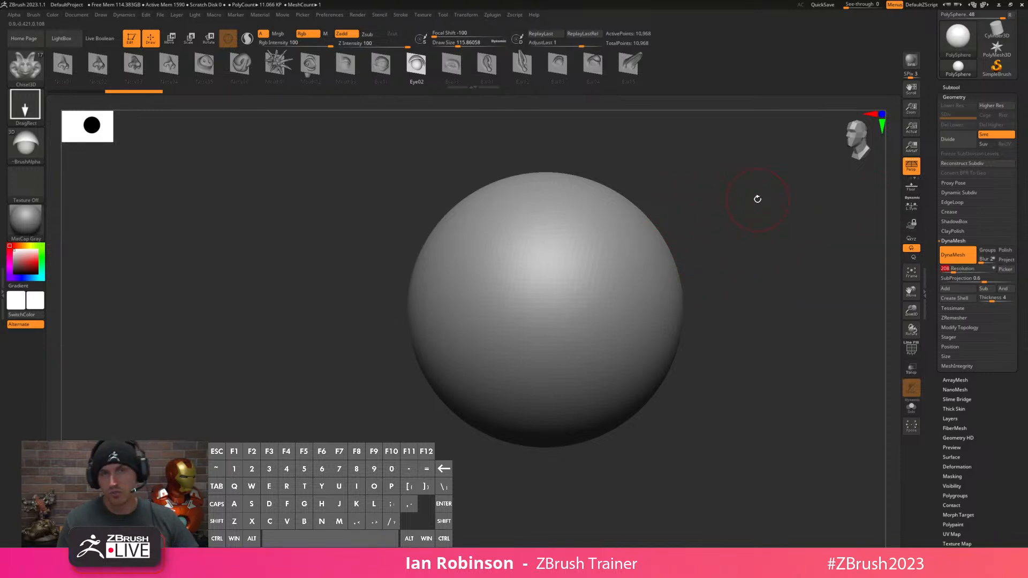
mouse_move(723, 191)
ctrl+mouse_down()
mouse_move(805, 301)
mouse_move(820, 411)
mouse_move(782, 353)
mouse_move(769, 228)
mouse_move(738, 467)
mouse_move(787, 232)
mouse_move(774, 202)
mouse_move(757, 416)
mouse_move(775, 224)
ctrl+mouse_up()
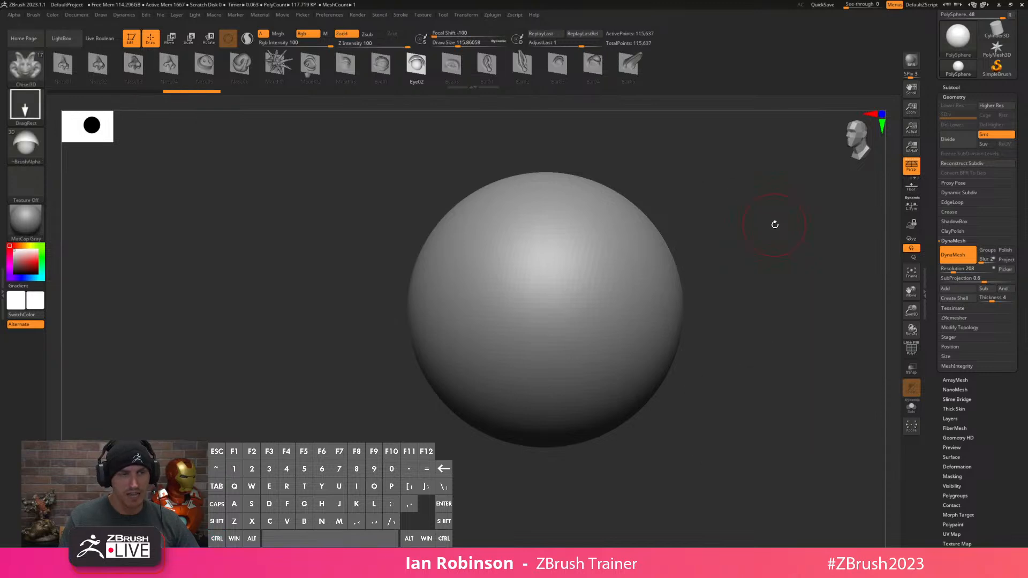
key(ctrl+a)
key(ctrl+shift+a)
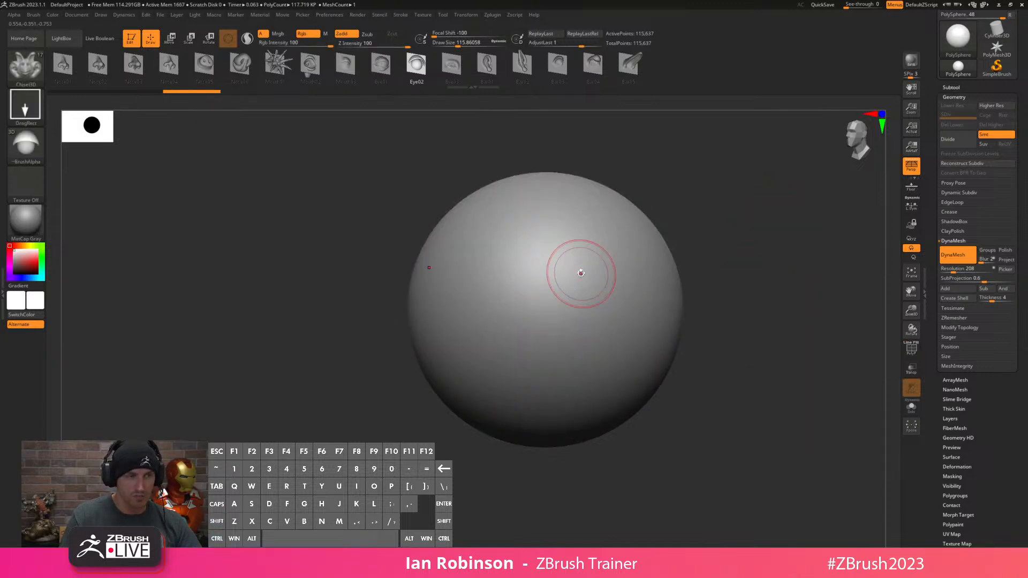
Pull mirrored eyes out of the sphere's upper sides with the Eye02 shape and add mirrored ears below them.
mouse_move(616, 251)
mouse_down()
mouse_move(633, 338)
mouse_move(628, 205)
mouse_move(592, 184)
mouse_up()
key(Right)
key(Right)
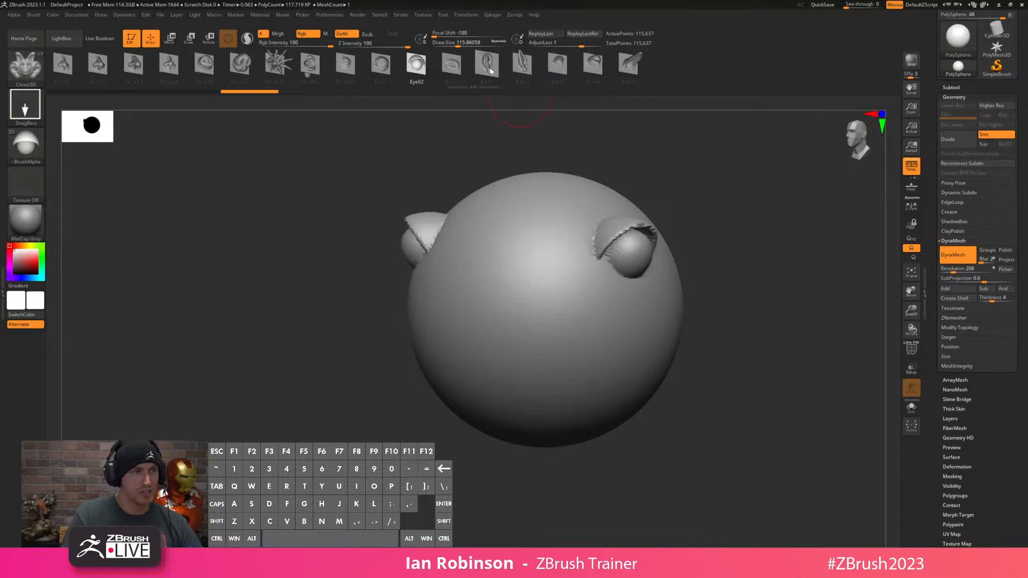
drag(601, 321, 594, 431)
Add the spiky Mouth01 shape to the front of the sphere between the two ears.
click(275, 64)
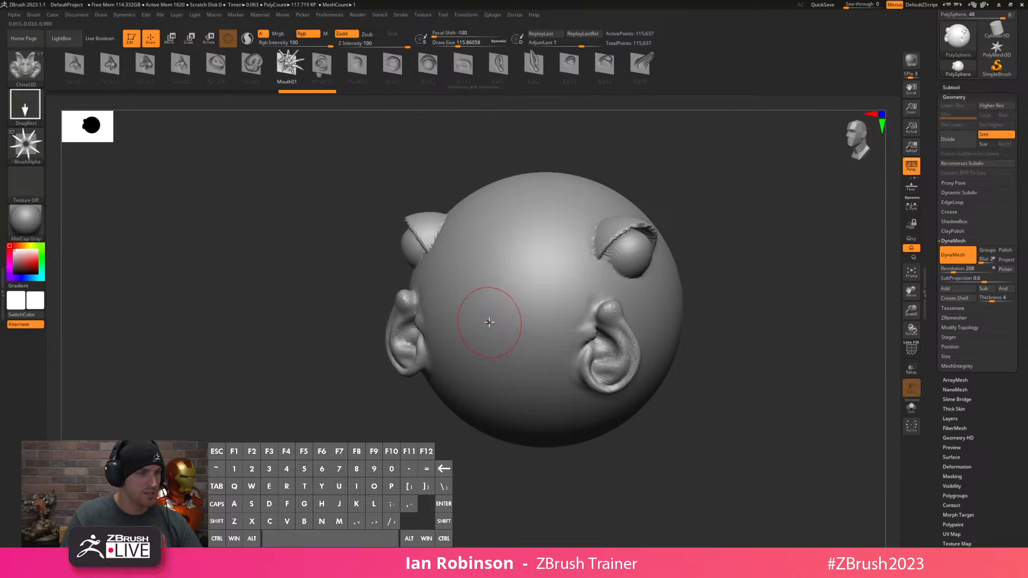
drag(486, 324, 499, 413)
mouse_move(756, 250)
mouse_down()
mouse_move(732, 265)
mouse_move(749, 262)
mouse_move(694, 374)
mouse_move(729, 193)
mouse_up()
Add mirrored pointed ears behind the eyes and a Nose05 snout above the mouth.
click(534, 64)
click(386, 66)
click(287, 64)
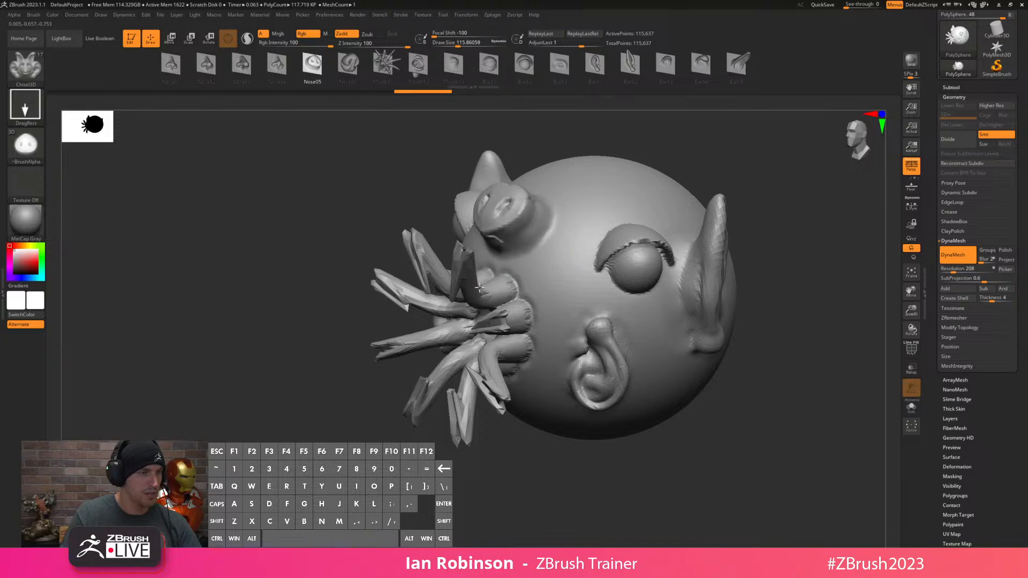
drag(305, 384, 756, 250)
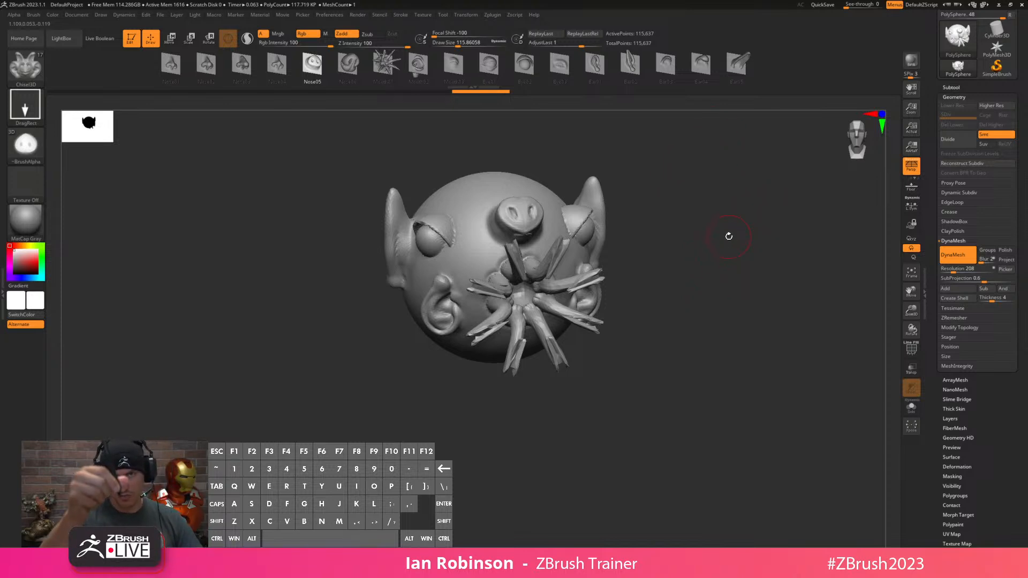
Examine the sculpted head from the front and side, and switch to the Clay brush.
drag(696, 250, 719, 229)
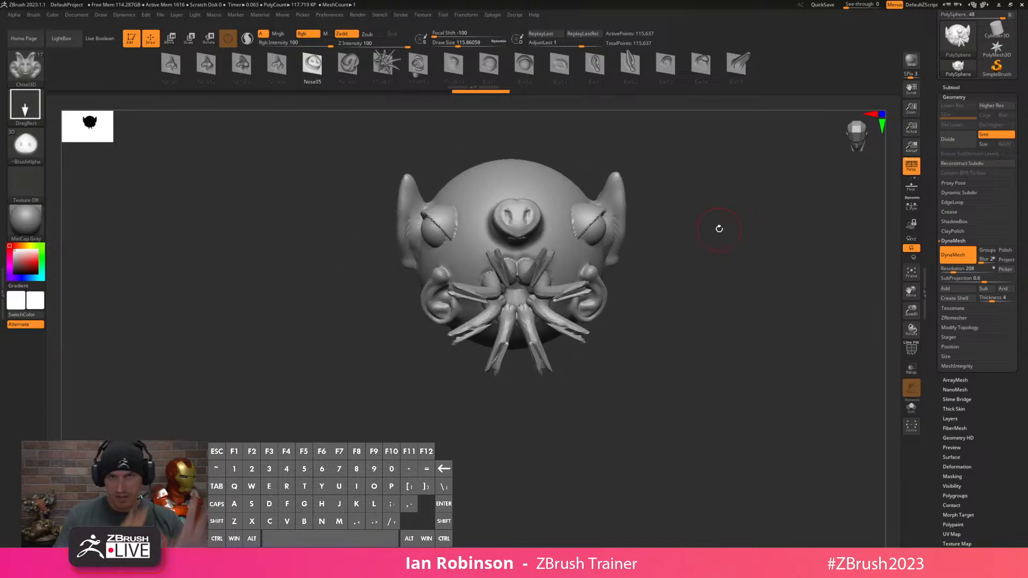
alt+drag(769, 312, 746, 367)
alt+drag(720, 233, 734, 306)
right_drag(735, 306, 748, 239)
alt+drag(749, 239, 798, 359)
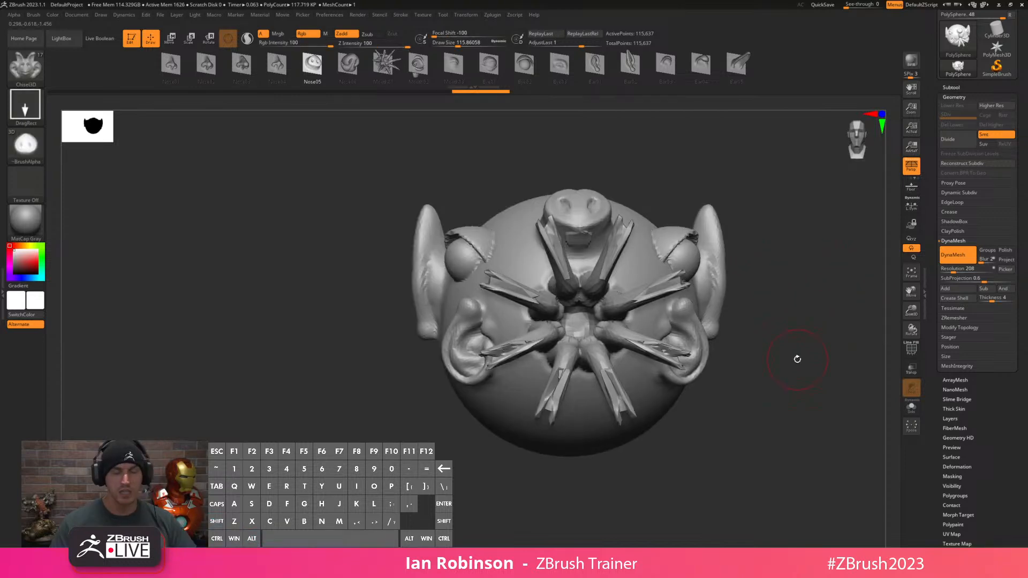
key(b)
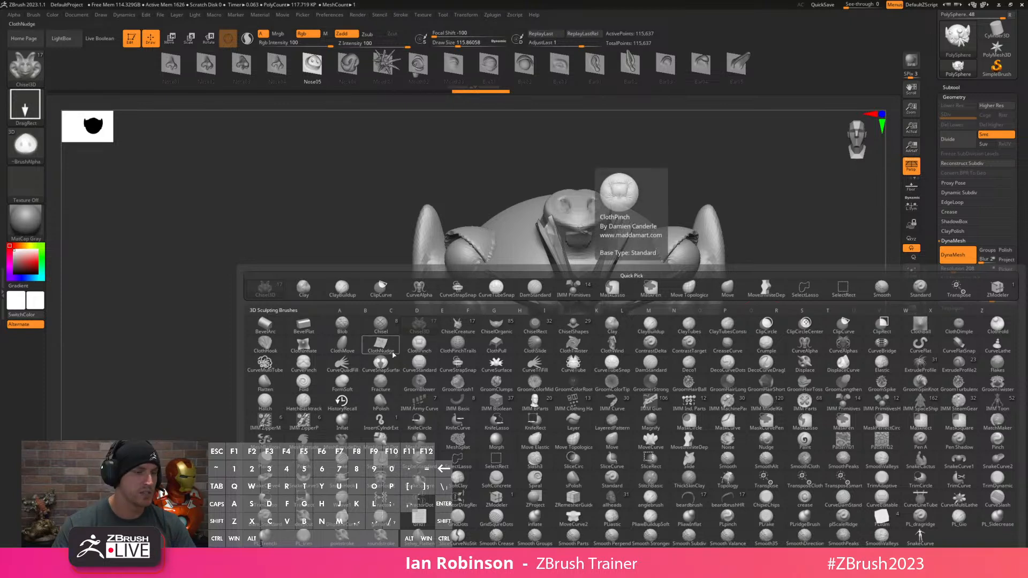
click(619, 330)
mouse_move(734, 317)
alt+mouse_down()
mouse_move(734, 305)
mouse_move(663, 309)
alt+mouse_up()
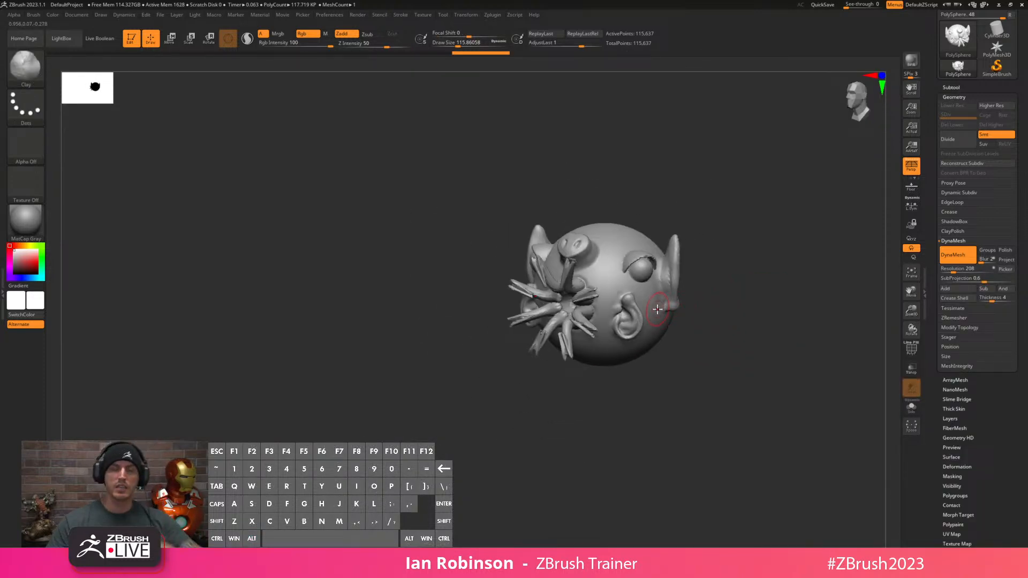
Open the Subtool settings and view the meshes available for insertion without choosing one.
click(962, 85)
alt+drag(784, 185, 810, 198)
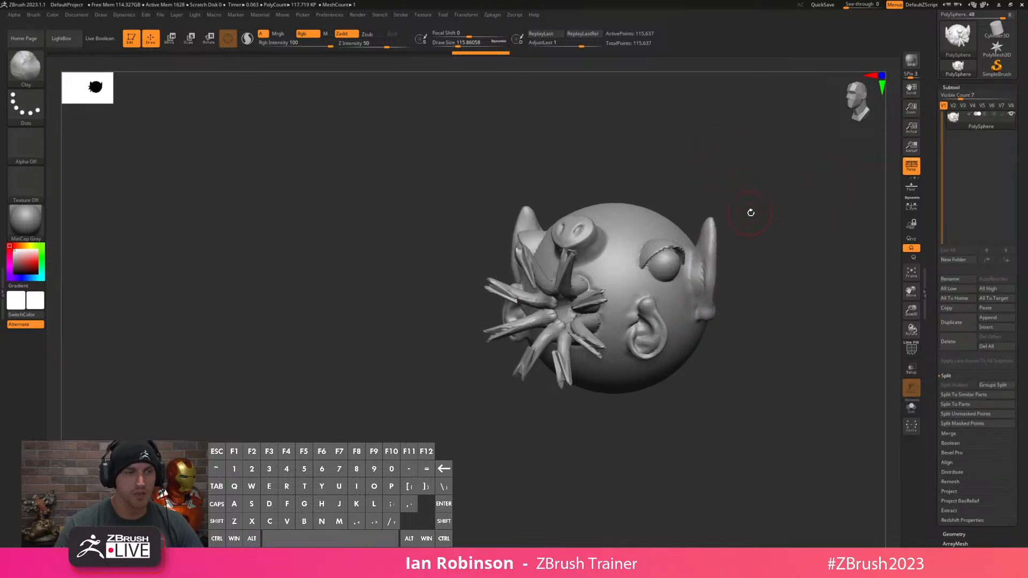
drag(743, 213, 732, 245)
click(988, 326)
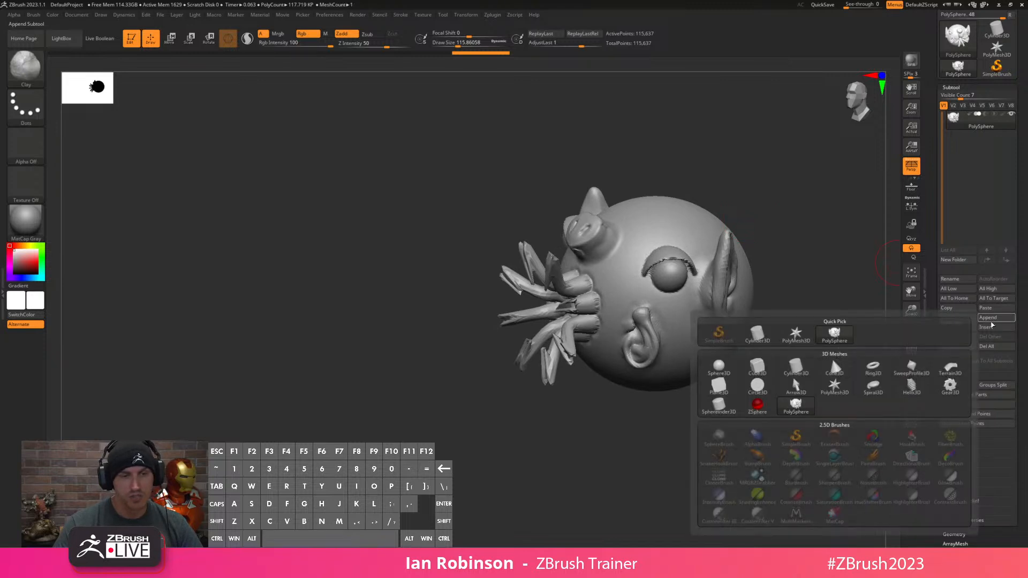
click(989, 331)
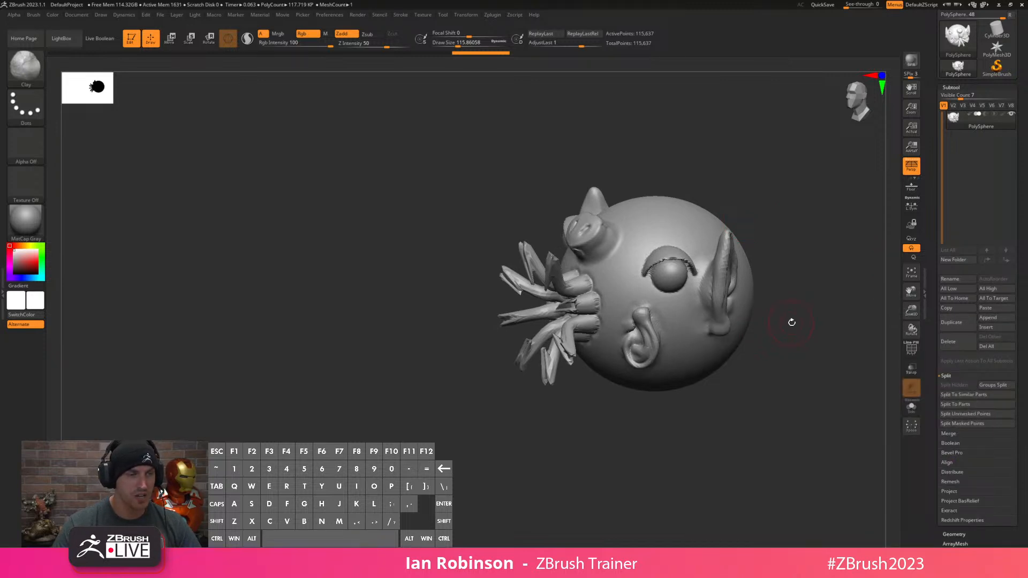
Switch to the Move gizmo and undo a test move of the head along its vertical axis.
drag(782, 323, 796, 300)
key(w)
drag(686, 270, 678, 316)
key(ctrl+z)
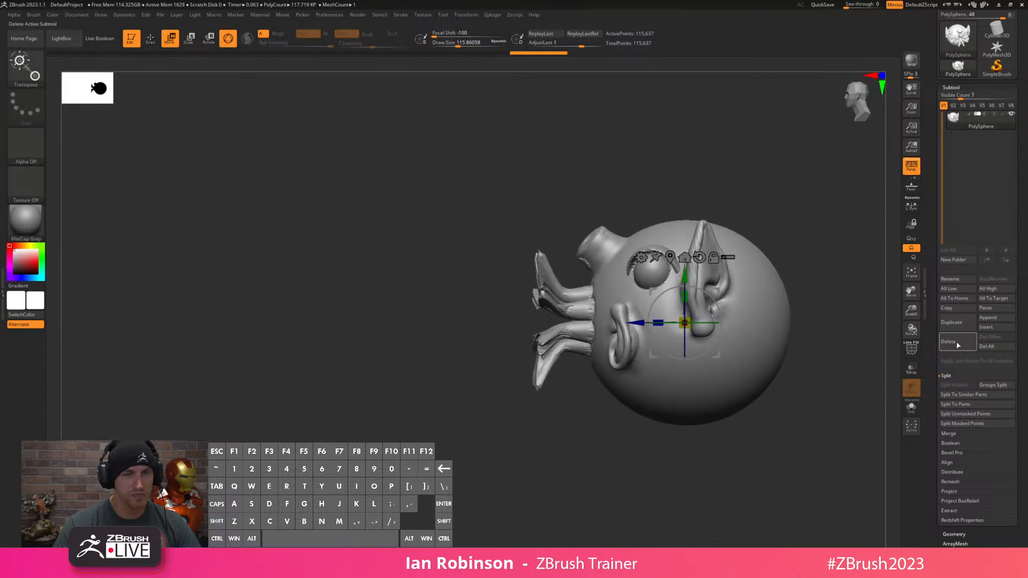
Insert a Cube3D as a new subtool, move it straight down beneath the head, and return to Draw mode.
click(987, 328)
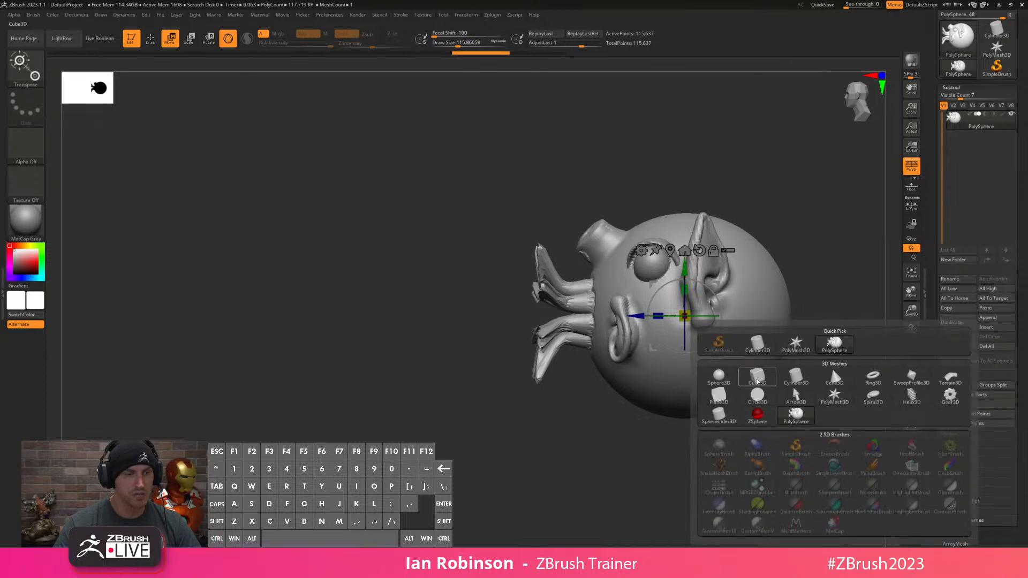
click(834, 378)
drag(684, 268, 683, 397)
mouse_move(703, 445)
mouse_down()
mouse_move(603, 473)
mouse_move(787, 420)
mouse_move(781, 399)
mouse_move(744, 379)
mouse_move(736, 406)
mouse_up()
key(ctrl+z)
key(q)
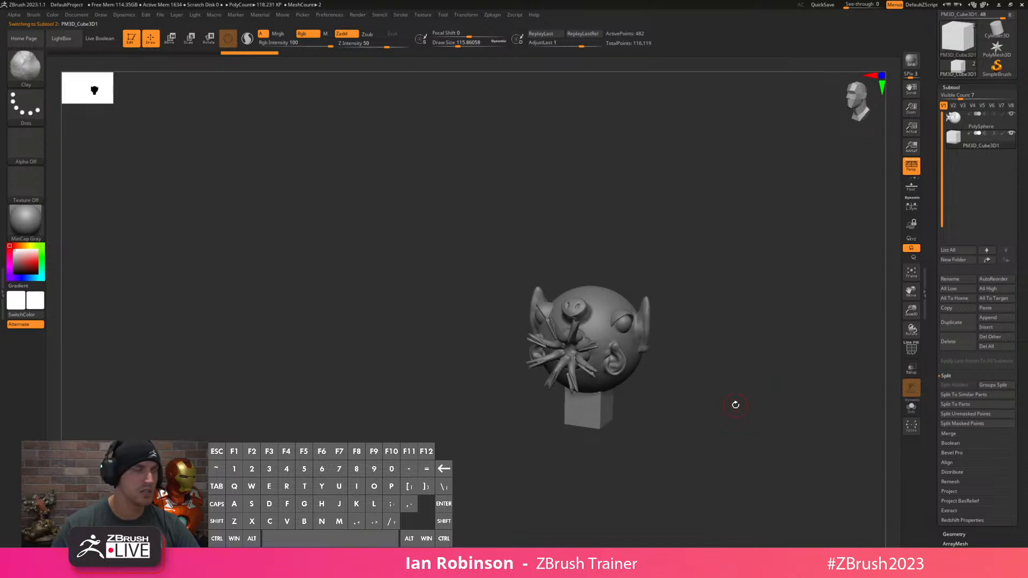
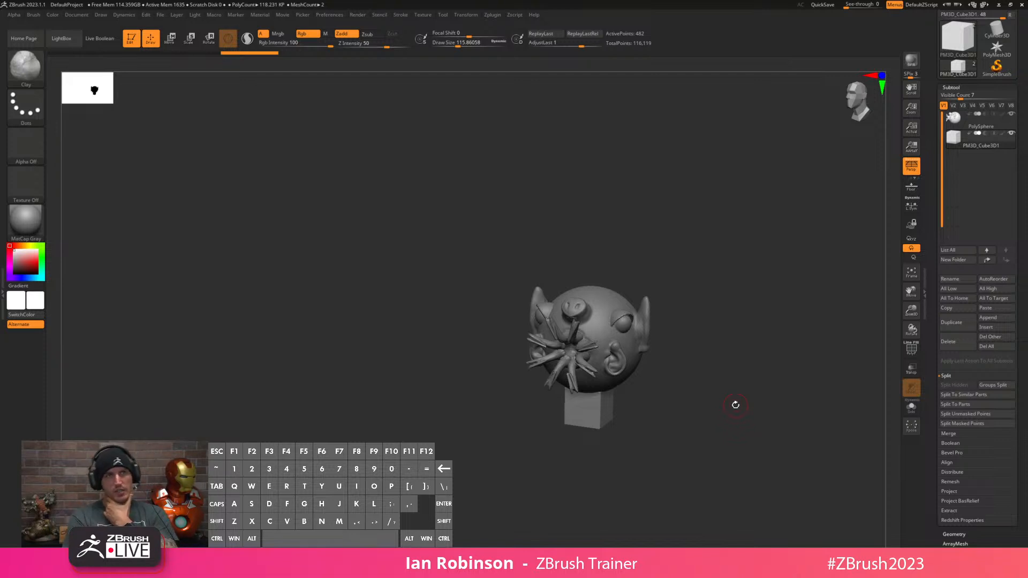
Insert a Plane3D as a new subtool below the cube.
shift+drag(728, 292, 765, 323)
alt+drag(796, 285, 684, 279)
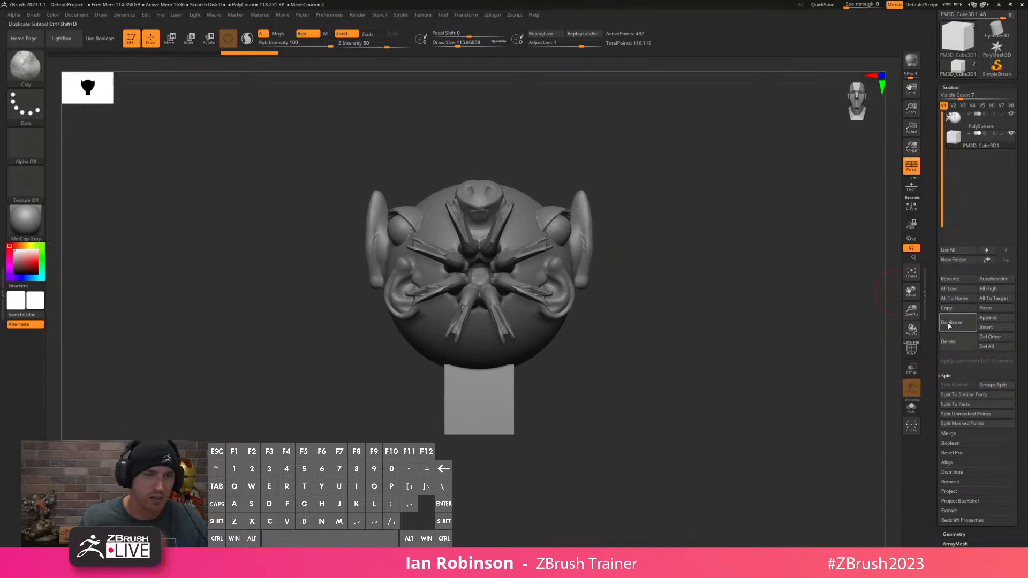
click(996, 329)
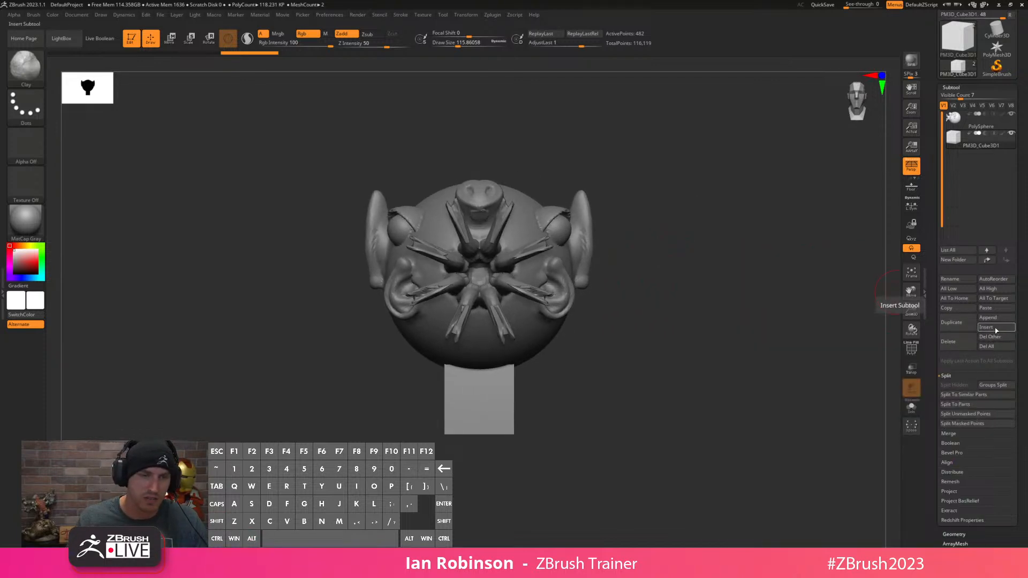
click(981, 328)
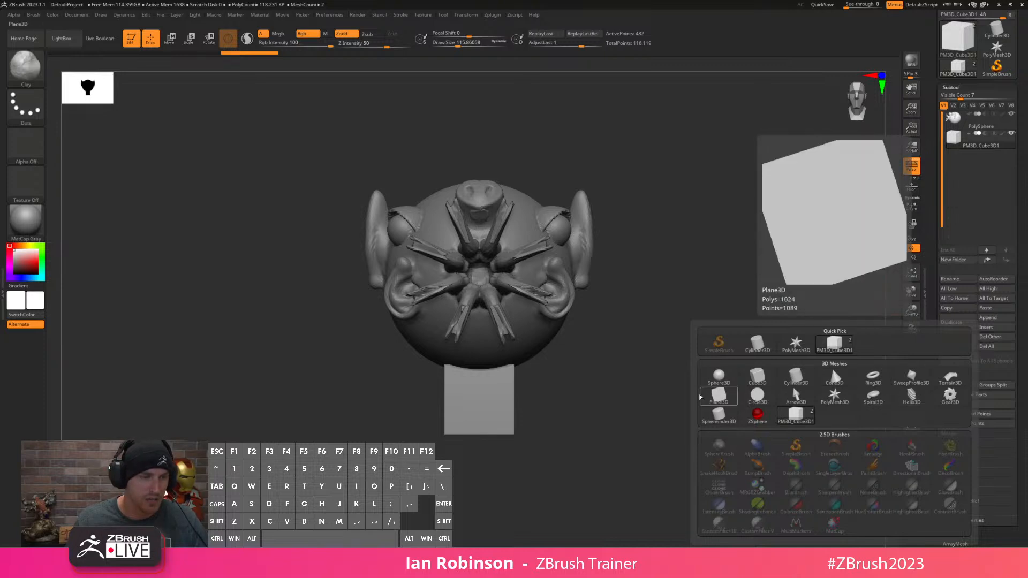
click(718, 396)
Isolate the plane in Solo mode and display its polyframe facing the front.
click(912, 408)
alt+drag(717, 284, 769, 316)
key(shift+f)
key(g)
key(Escape)
alt+drag(748, 278, 844, 273)
key(shift+f)
key(shift+f)
key(shift+f)
key(shift+f)
key(shift+f)
key(shift+f)
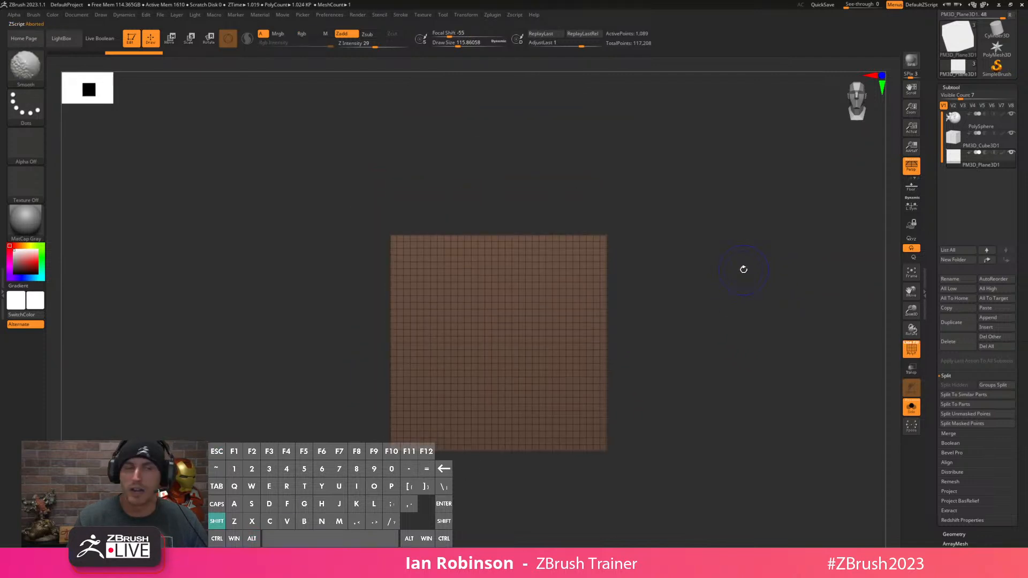
key(shift+f)
key(shift+f)
key(shift+f)
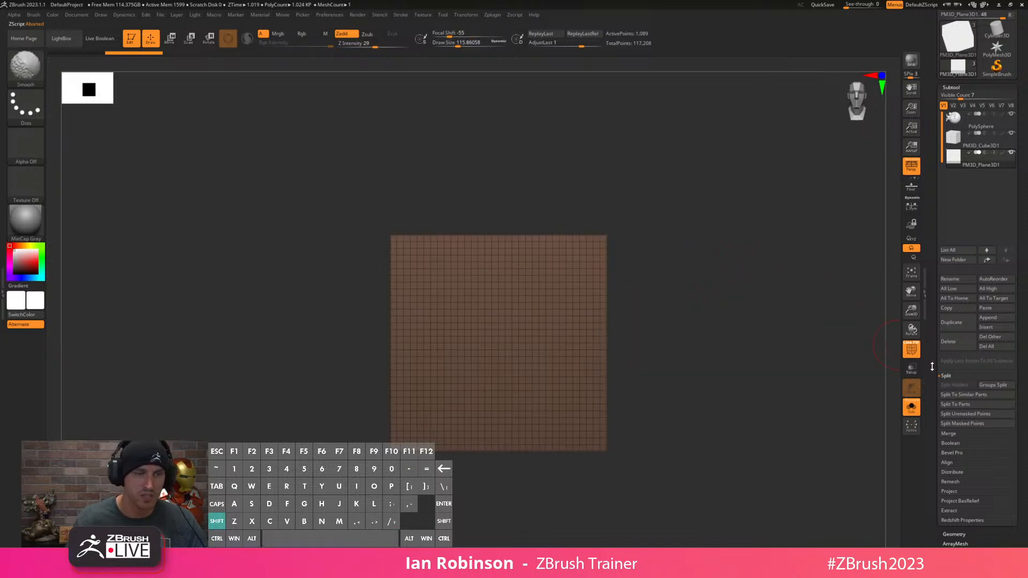
key(shift+m)
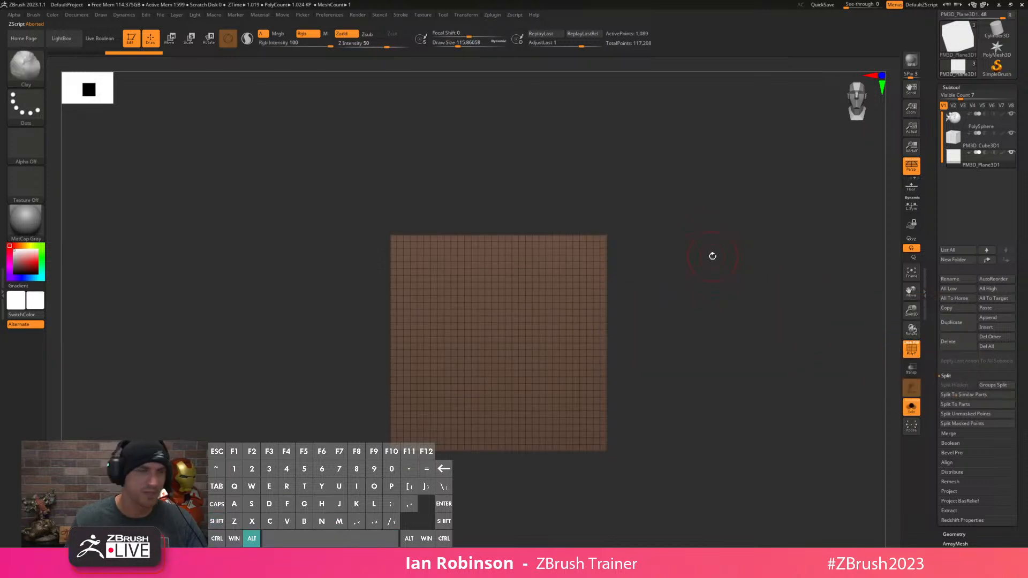
scroll(709, 255, up, 3)
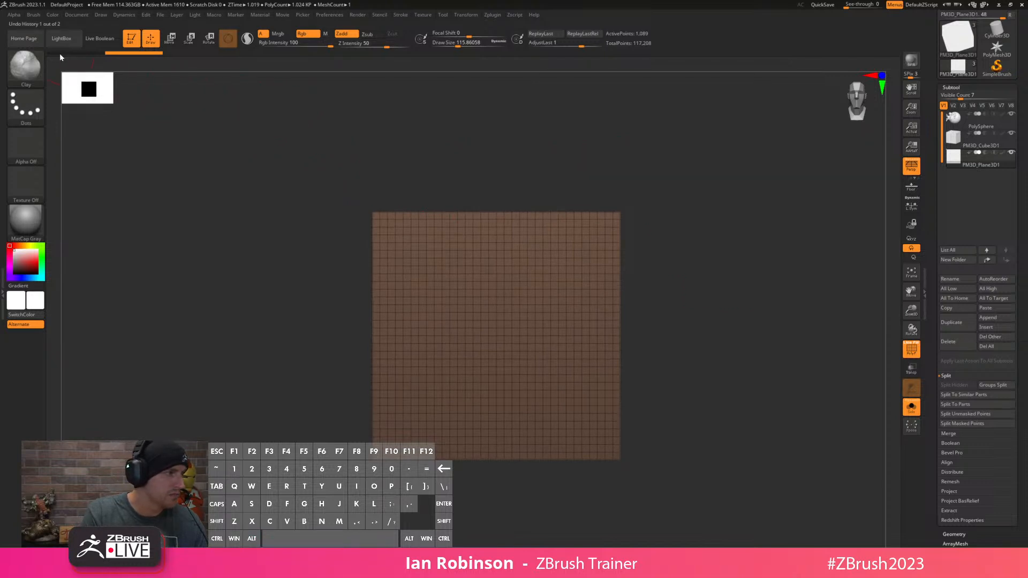
Switch the masking brush to MaskPerfectCircle.
ctrl+click(25, 64)
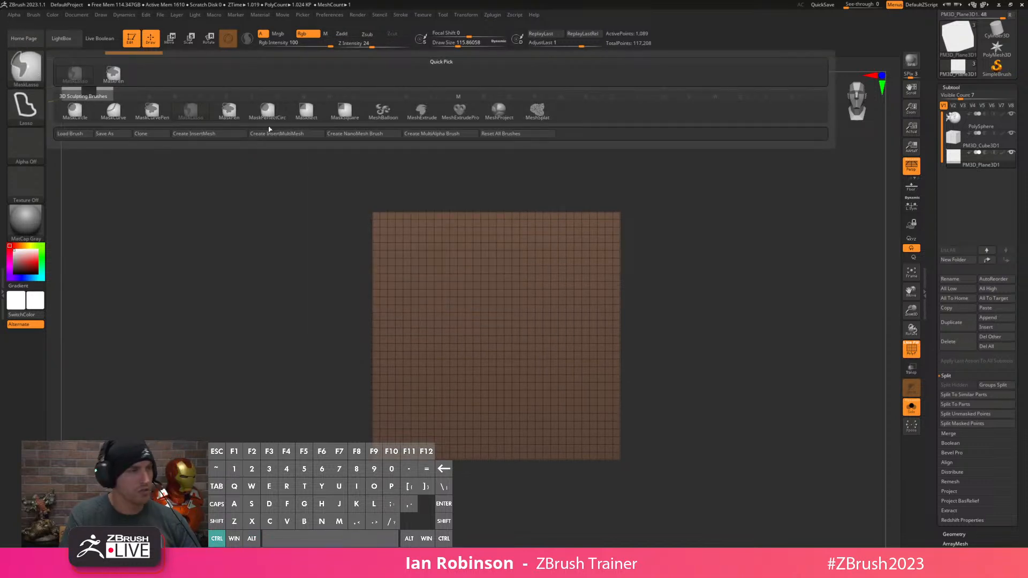
key(ctrl)
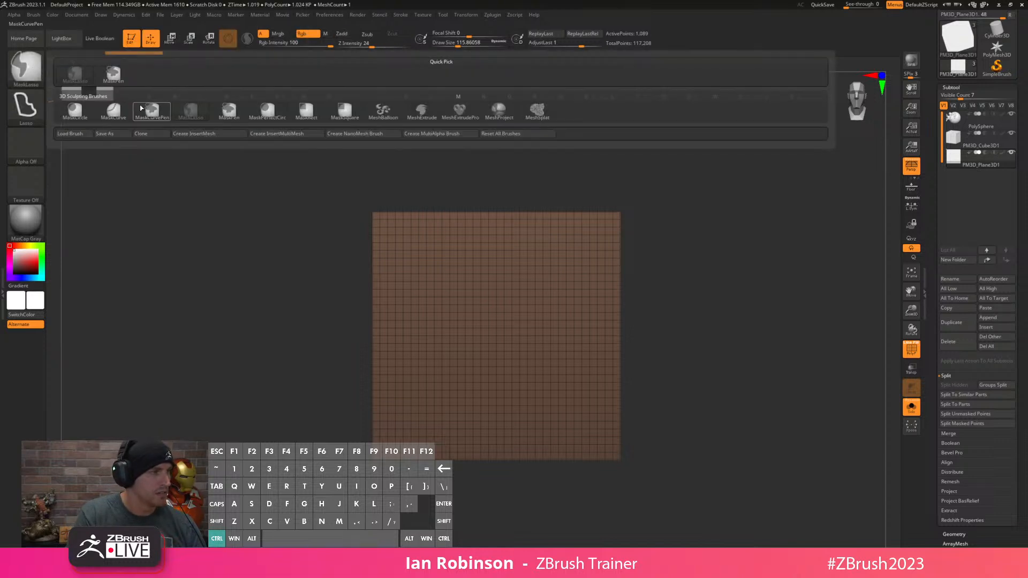
click(267, 111)
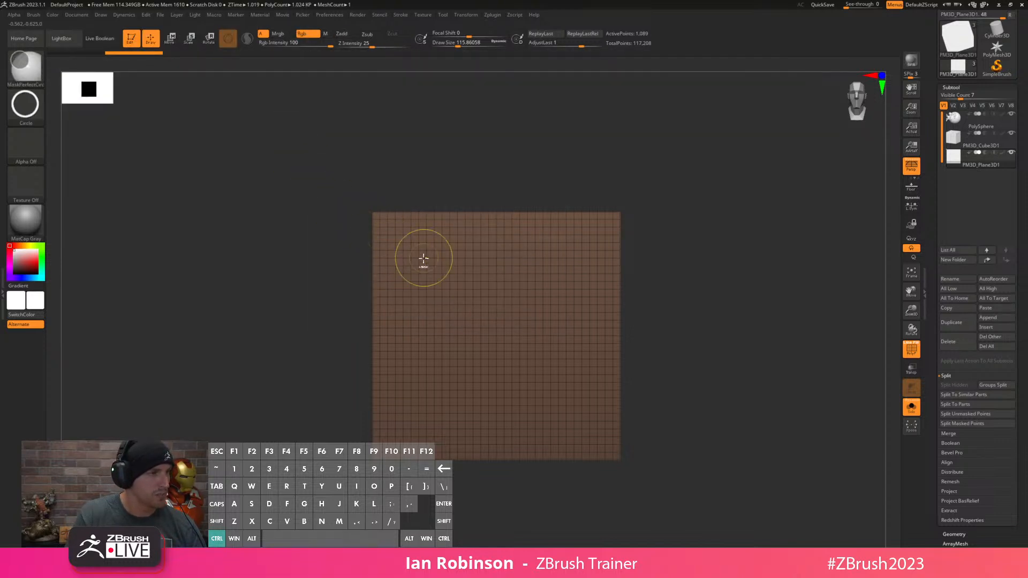
Try masking a few circular areas on the undivided plane and clear the mask.
ctrl+drag(432, 270, 465, 305)
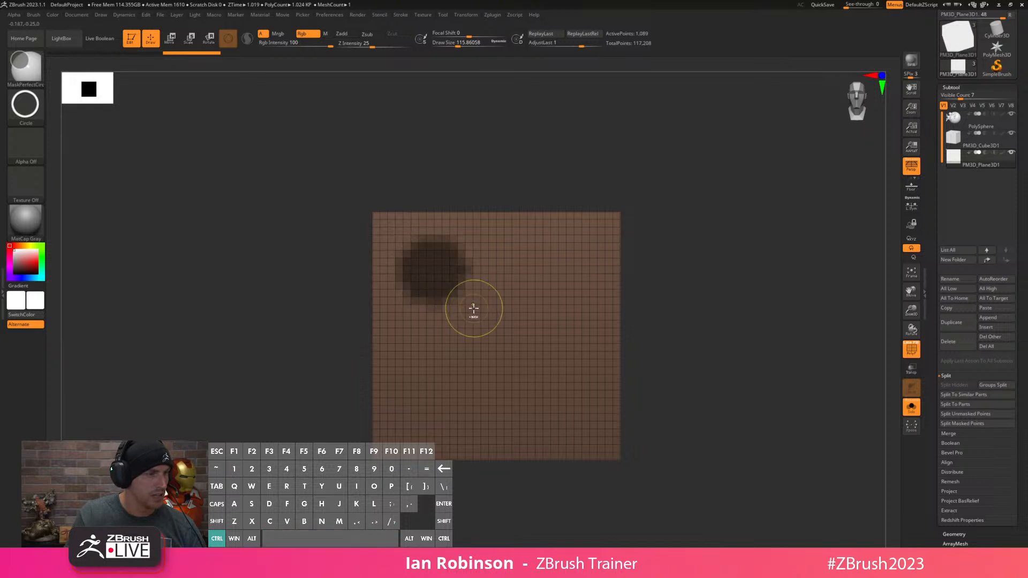
ctrl+drag(559, 315, 570, 334)
ctrl+drag(461, 386, 478, 421)
ctrl+drag(584, 396, 635, 438)
ctrl+drag(716, 303, 721, 335)
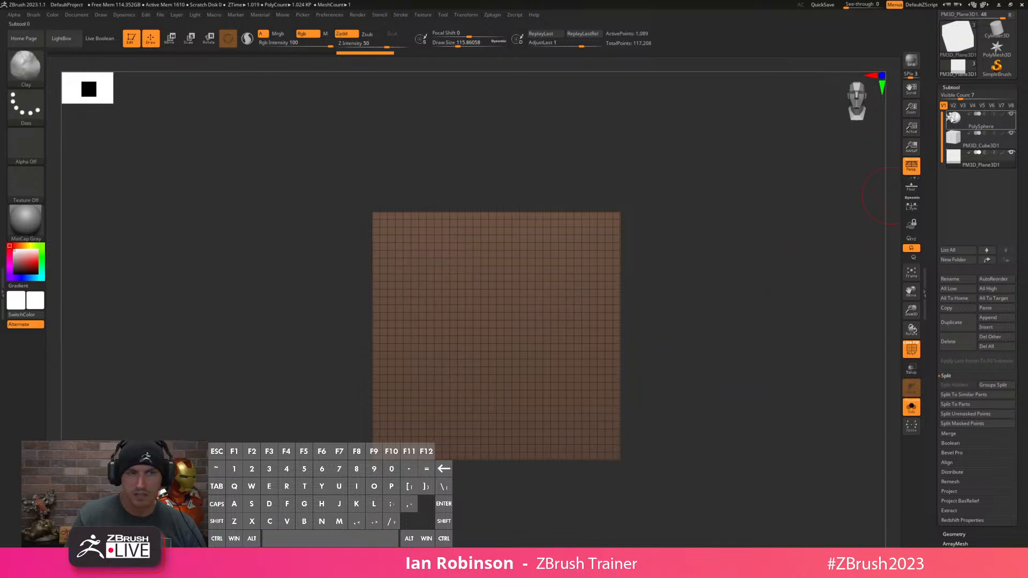
Subdivide the plane up to SDiv 3 and delete its lower subdivision levels.
click(954, 86)
click(956, 97)
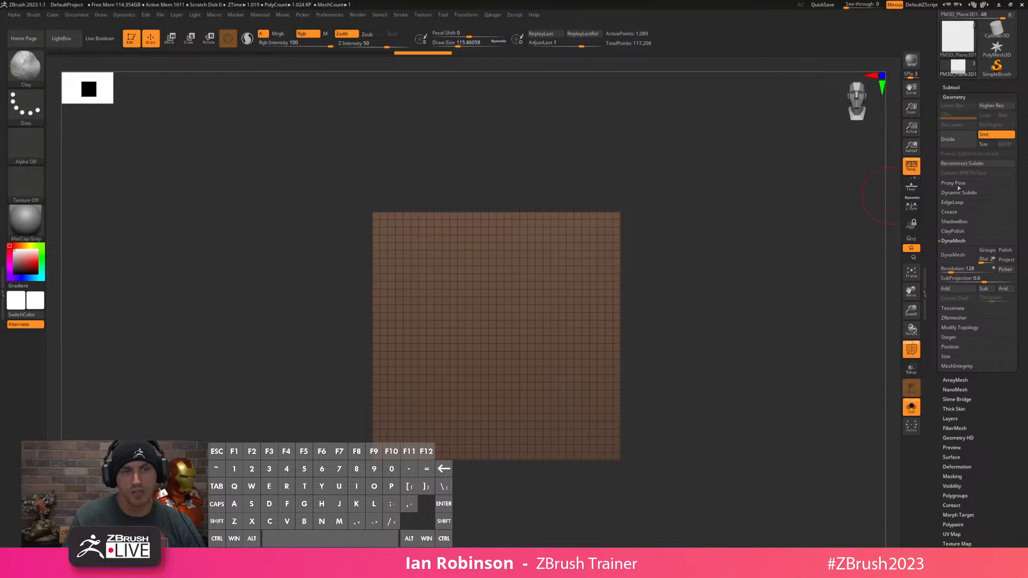
key(ctrl+d)
key(ctrl+d)
key(shift+f)
key(shift+f)
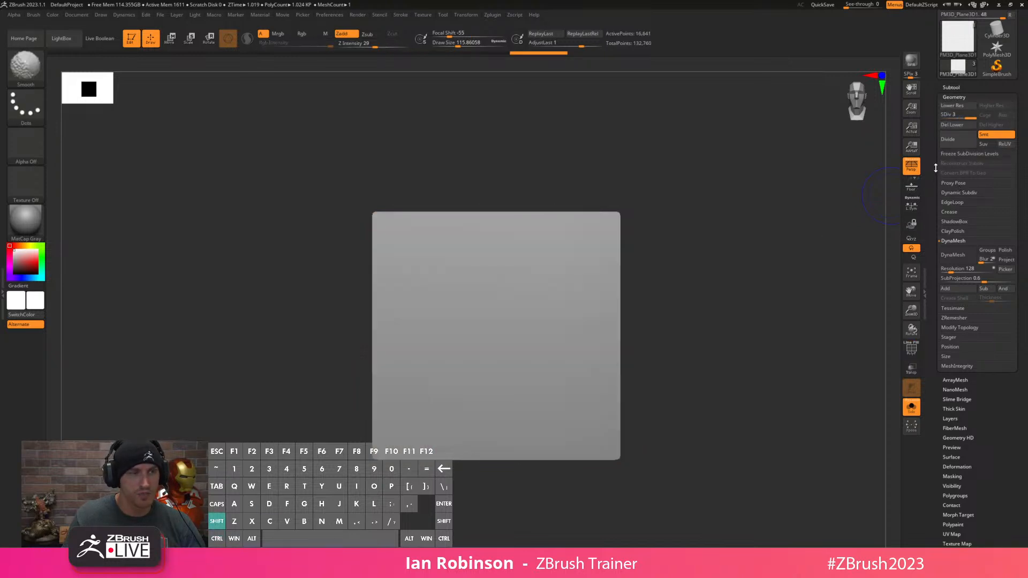
click(952, 124)
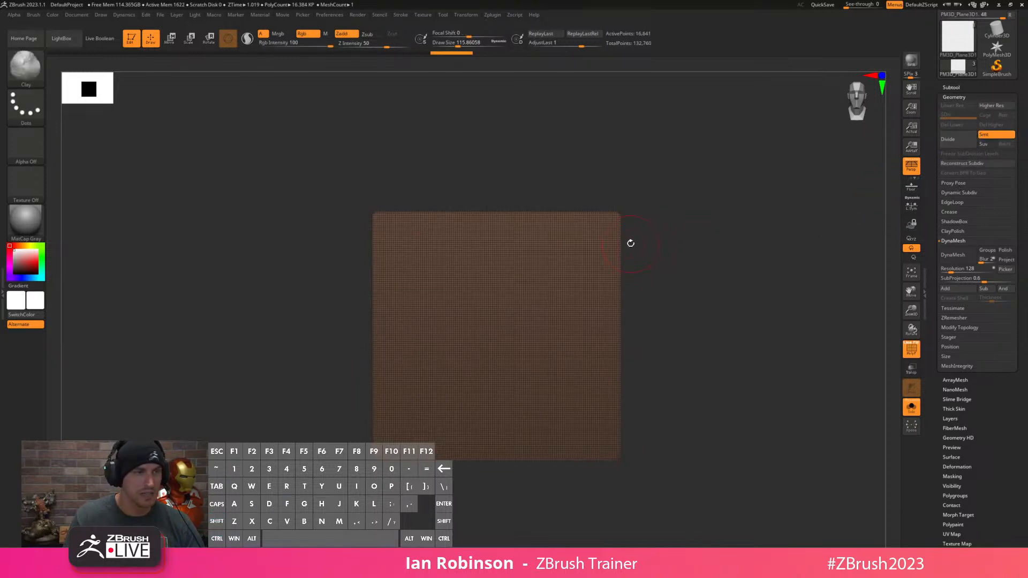
Mask eleven circles of varied sizes scattered across the plane, one of them running off its lower-left corner.
mouse_move(444, 264)
ctrl+mouse_down()
mouse_move(478, 296)
mouse_move(467, 308)
ctrl+mouse_up()
ctrl+drag(532, 291, 533, 289)
ctrl+click(467, 363)
ctrl+drag(578, 349, 536, 432)
ctrl+click(527, 434)
mouse_move(402, 419)
ctrl+mouse_down()
mouse_move(388, 416)
mouse_move(389, 429)
ctrl+mouse_up()
ctrl+click(588, 239)
ctrl+drag(505, 230, 518, 249)
ctrl+click(606, 312)
ctrl+click(407, 356)
ctrl+drag(490, 420, 503, 440)
Convert the masked circles into a single polygroup, undoing and repeating the grouping for a green group colour.
key(ctrl+w)
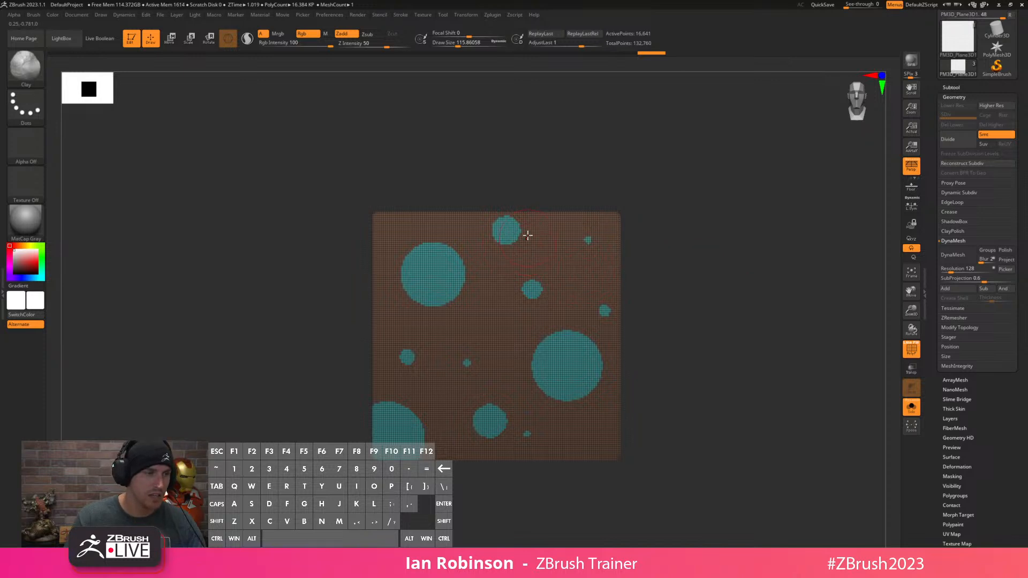
ctrl+right_drag(688, 257, 722, 257)
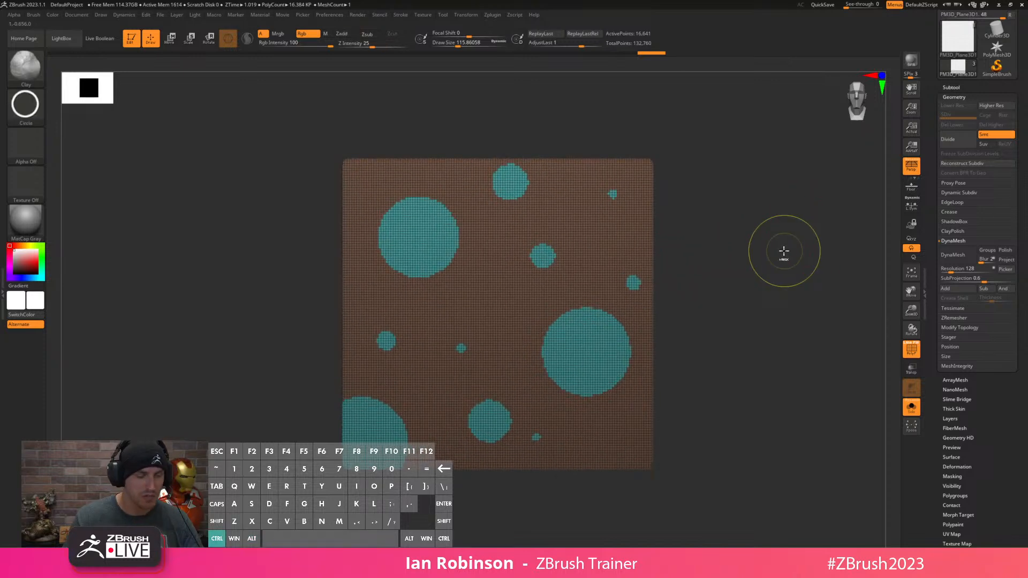
key(ctrl+z)
key(ctrl+w)
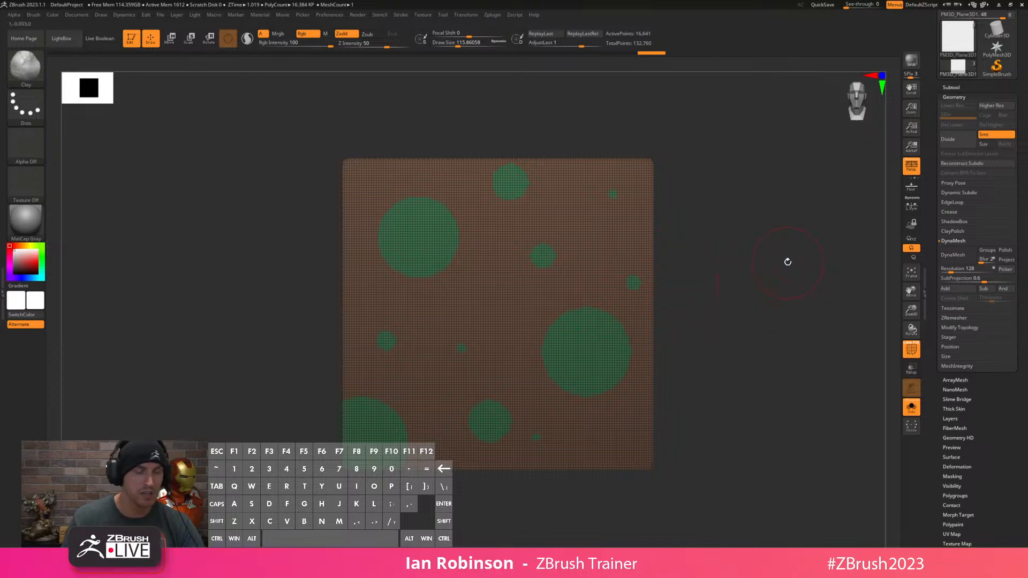
Smooth the circular polygroup borders on the plane with the Polish By Groups deformation.
click(958, 96)
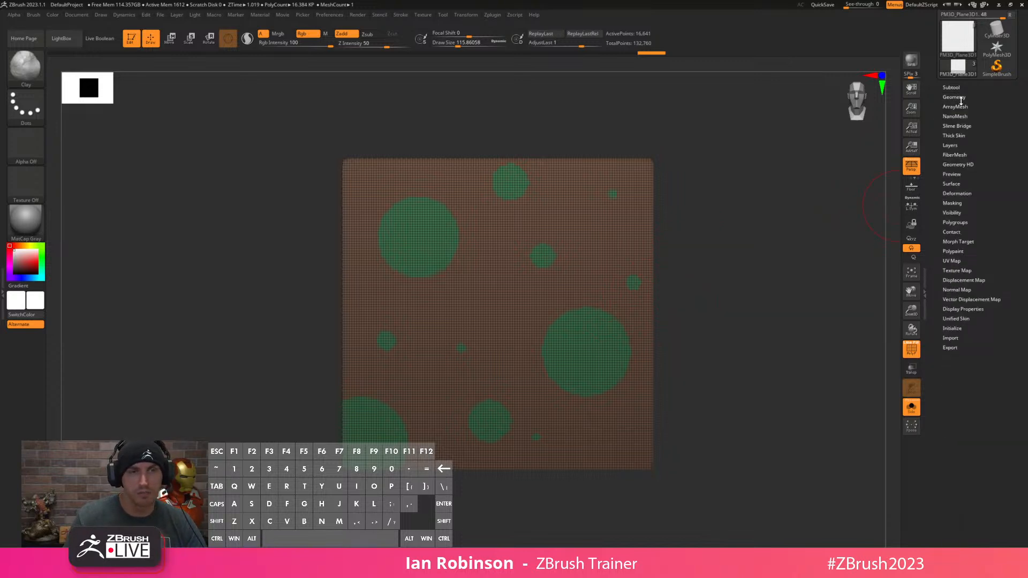
mouse_move(994, 154)
mouse_down()
mouse_move(985, 203)
mouse_move(998, 197)
mouse_move(998, 147)
mouse_move(998, 156)
mouse_up()
click(957, 212)
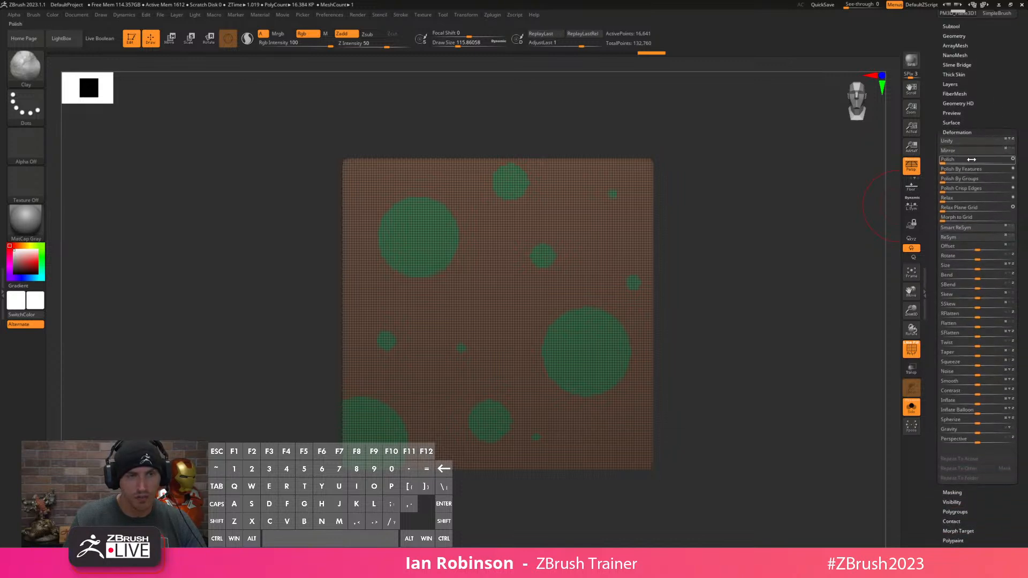
click(960, 132)
click(956, 161)
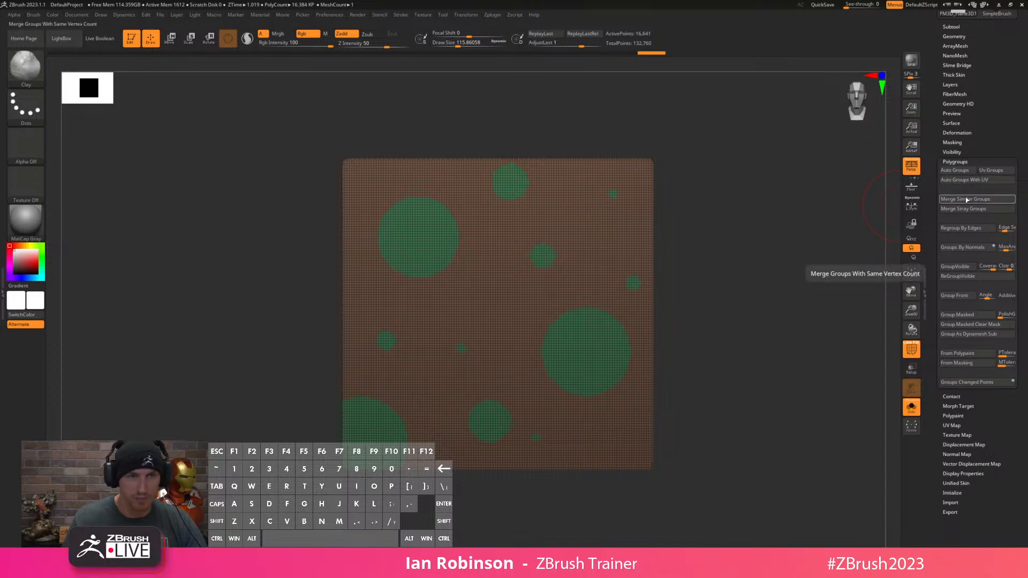
drag(962, 163, 962, 162)
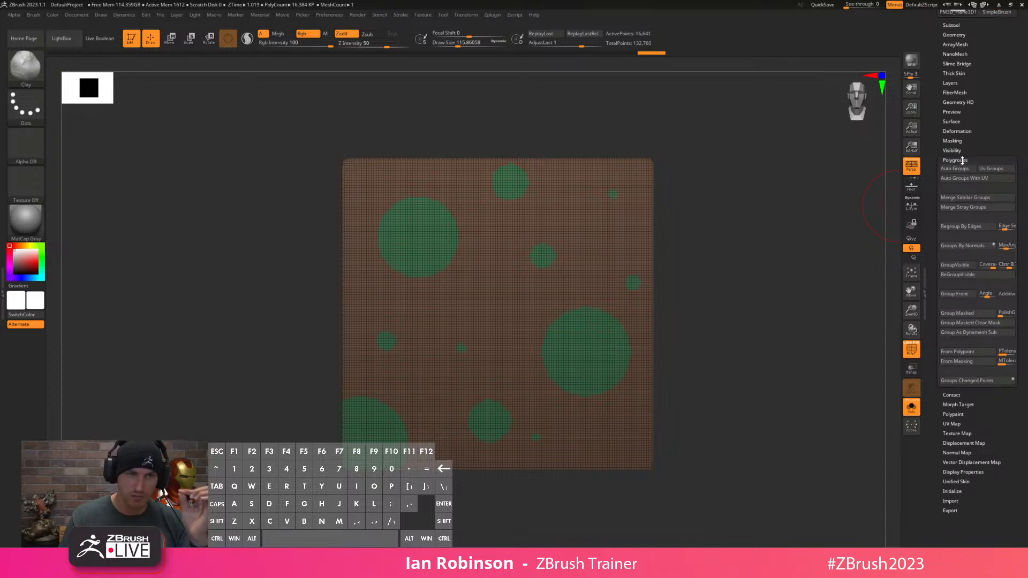
click(958, 161)
click(957, 132)
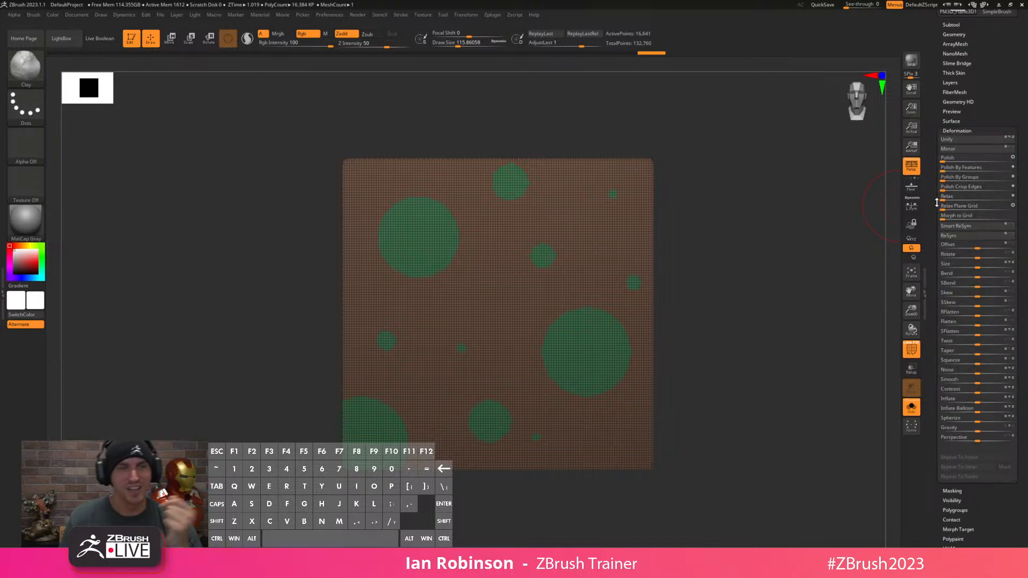
drag(956, 178, 984, 185)
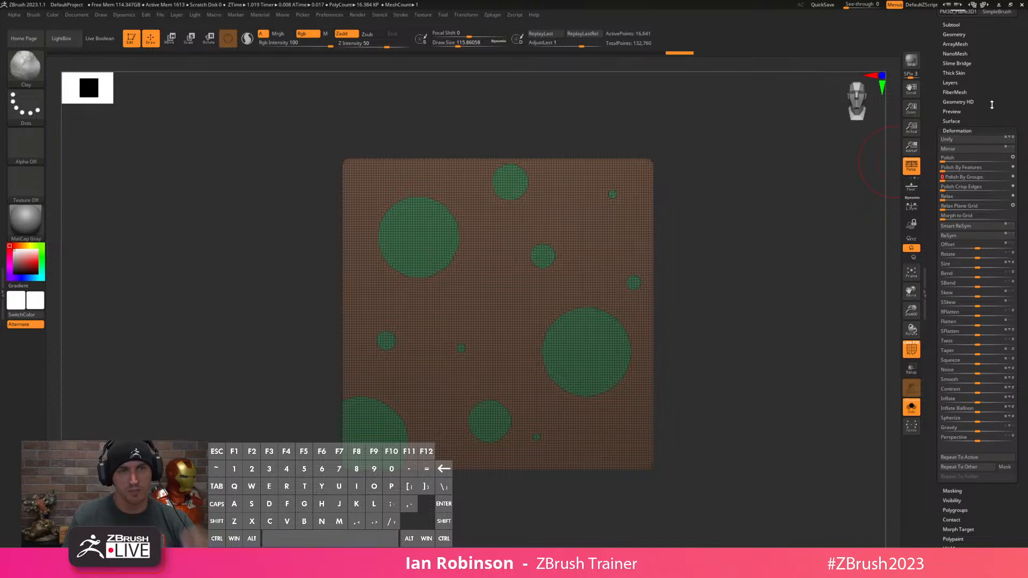
Hide the circular polygroup and delete the hidden geometry, cutting round holes through the plane.
drag(676, 228, 594, 182)
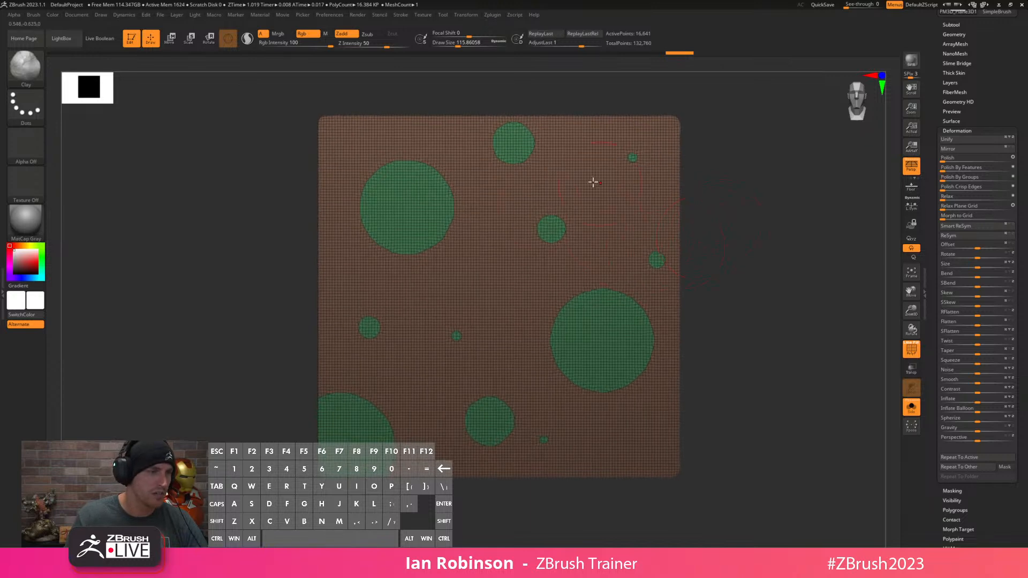
ctrl+shift+click(619, 328)
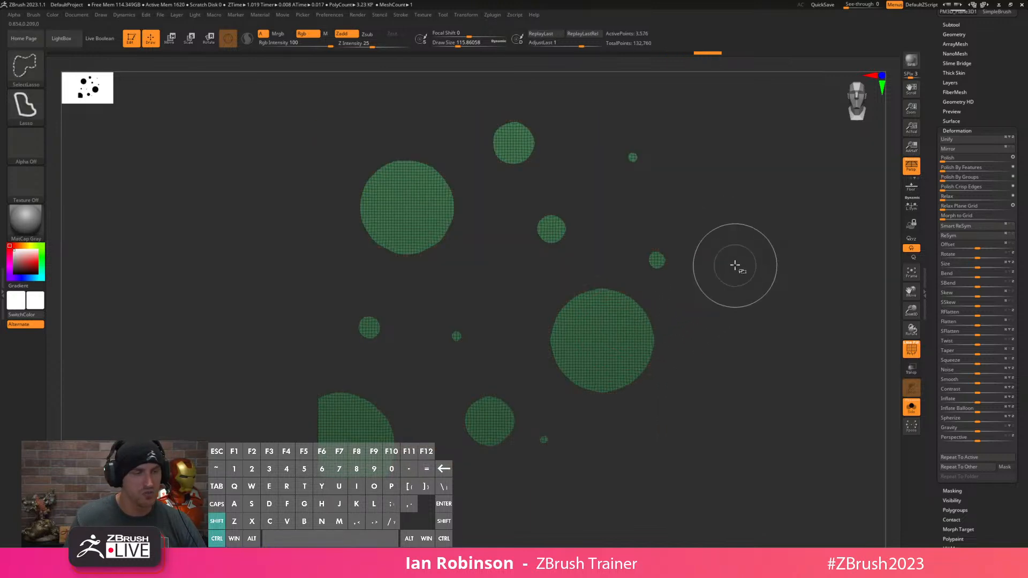
ctrl+alt+shift+drag(753, 230, 780, 325)
drag(999, 101, 987, 139)
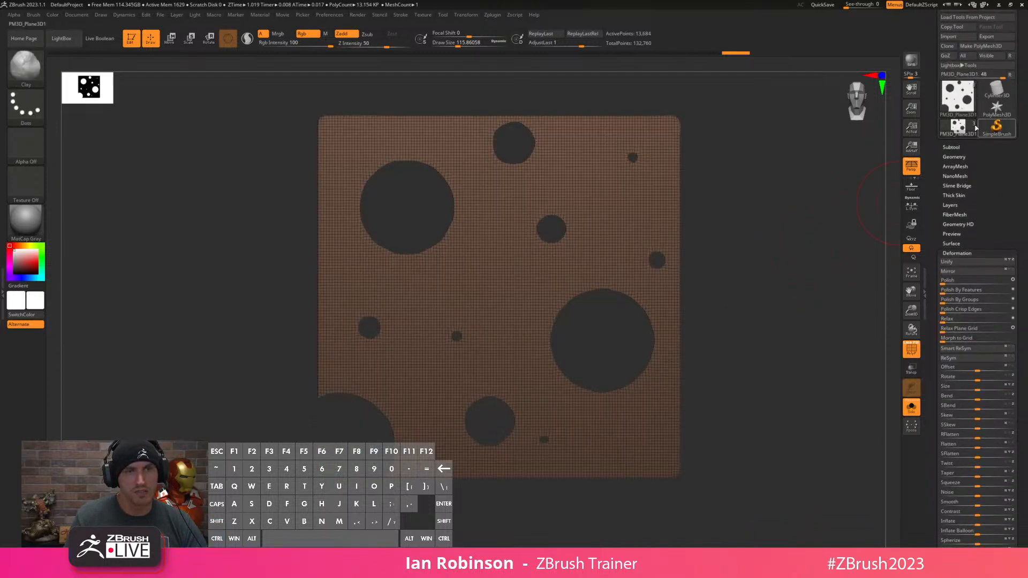
click(953, 148)
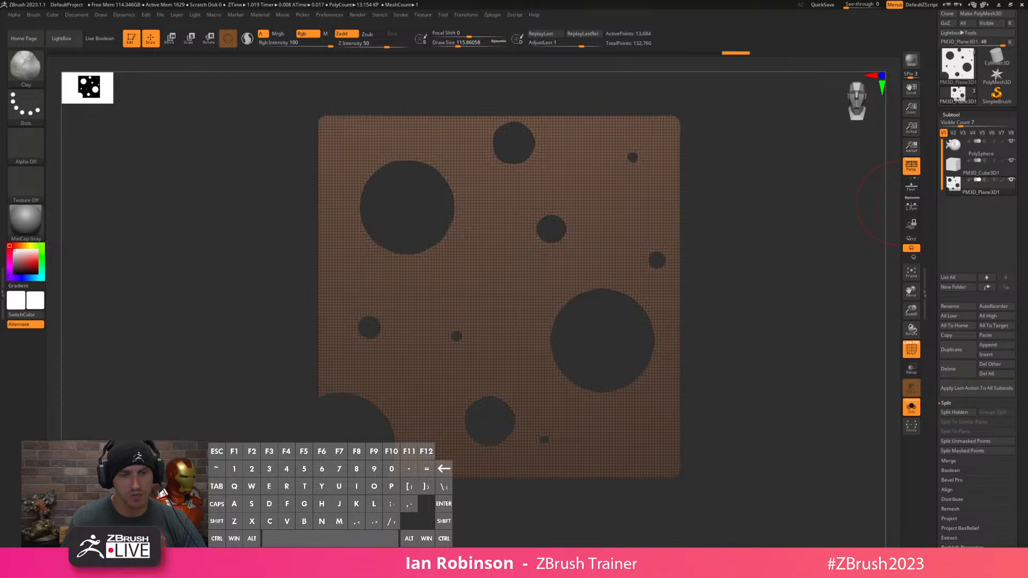
click(951, 115)
click(954, 124)
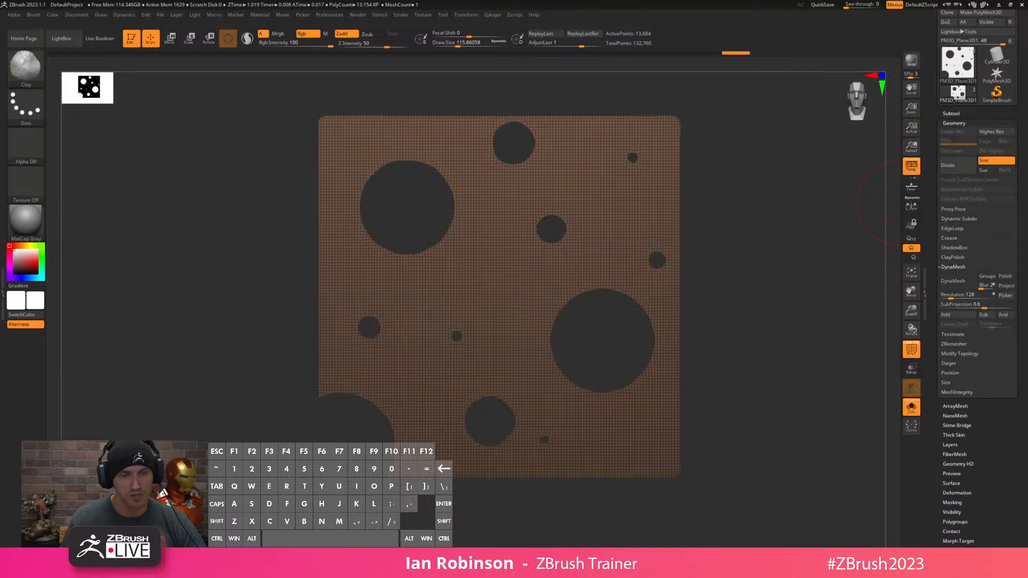
click(959, 354)
click(958, 335)
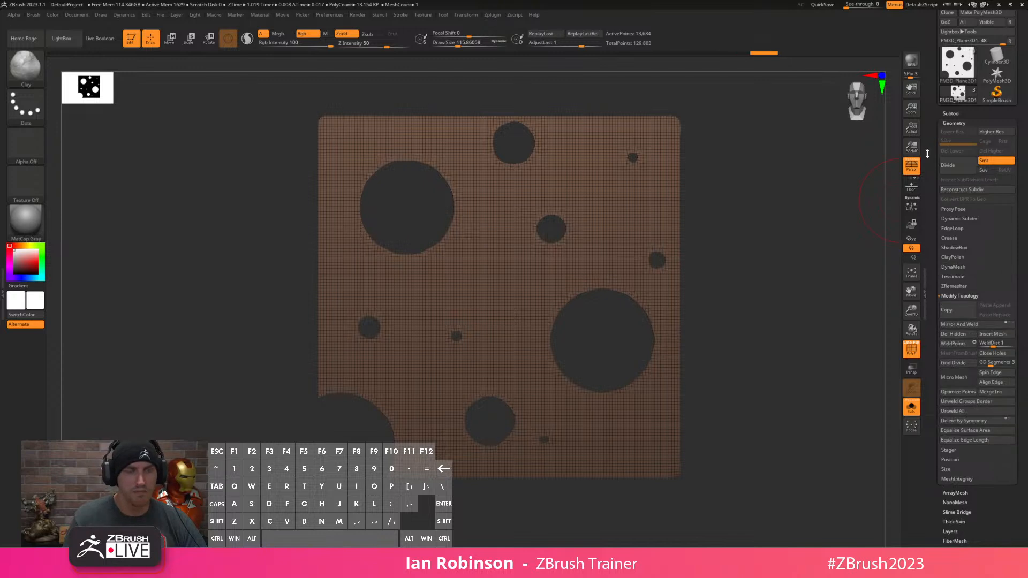
ZRemesh the perforated plane with KeepGroups on, SmoothGroups at 0 and AdaptiveSize at 0.
click(954, 286)
drag(837, 300, 836, 332)
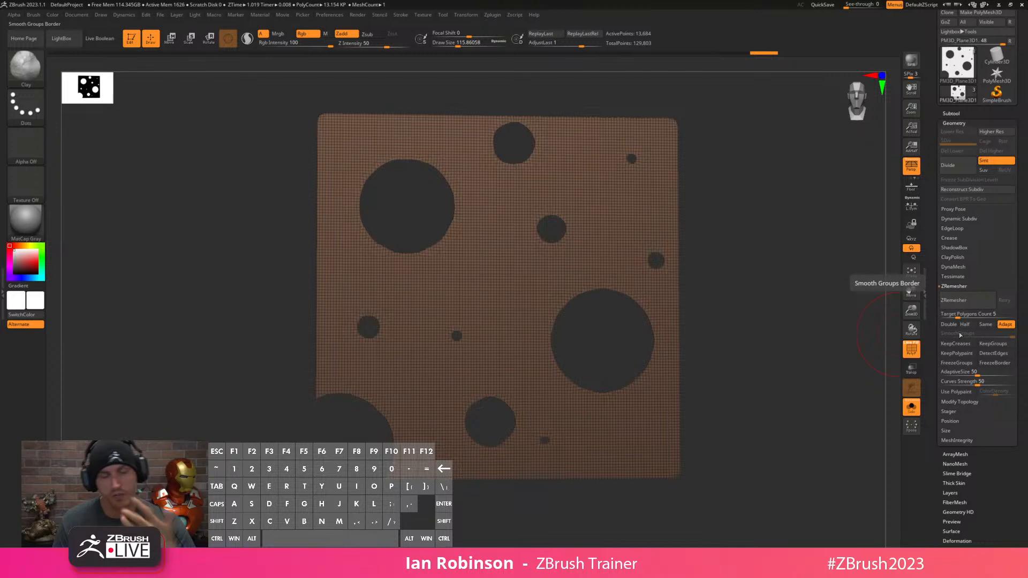
click(994, 344)
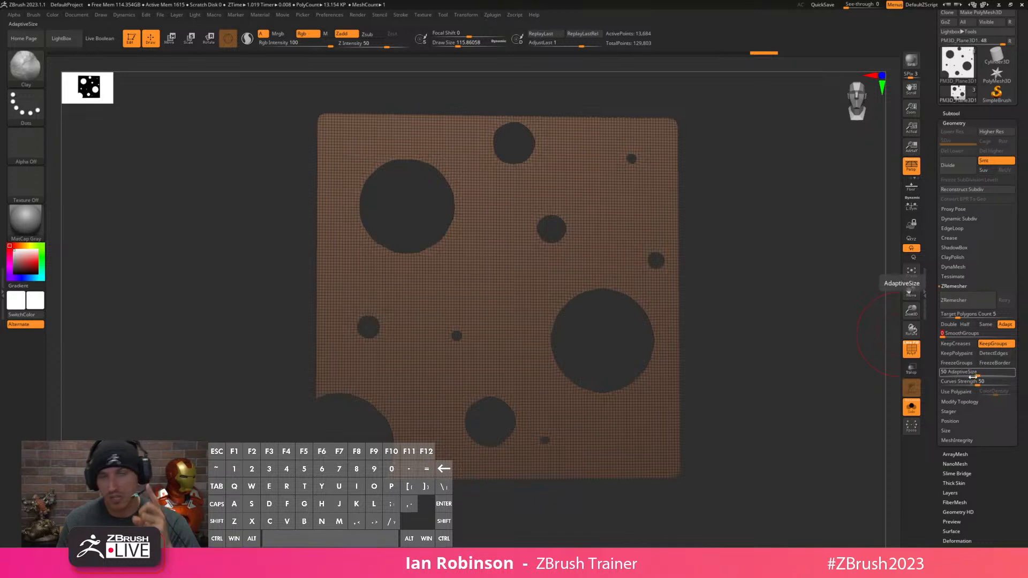
drag(972, 374, 926, 366)
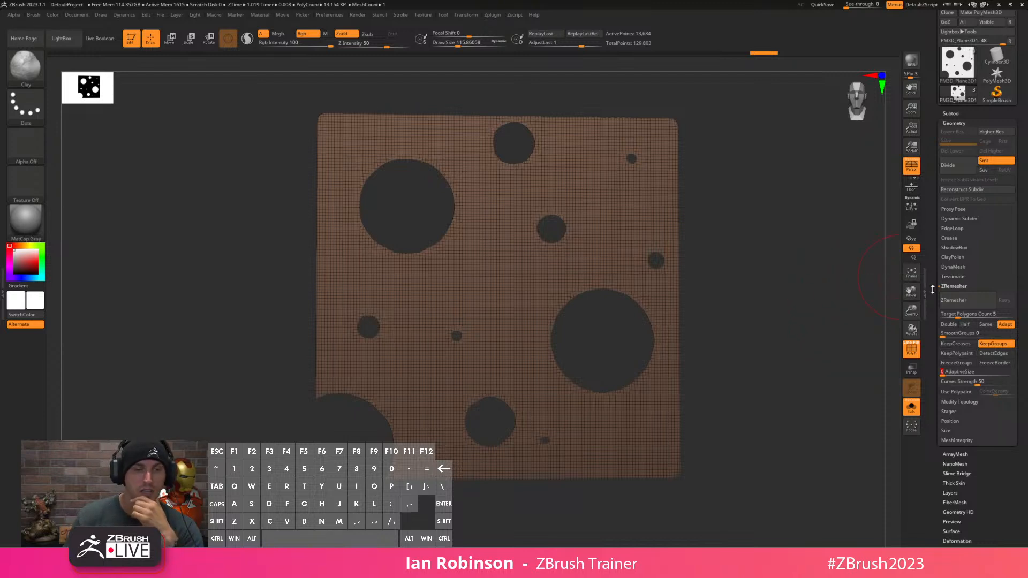
click(958, 300)
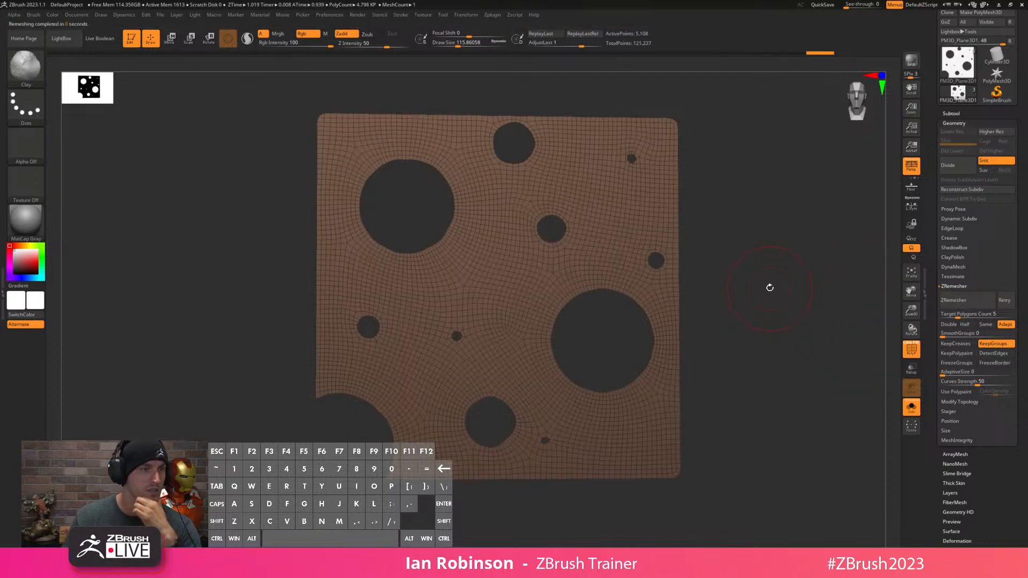
key(f)
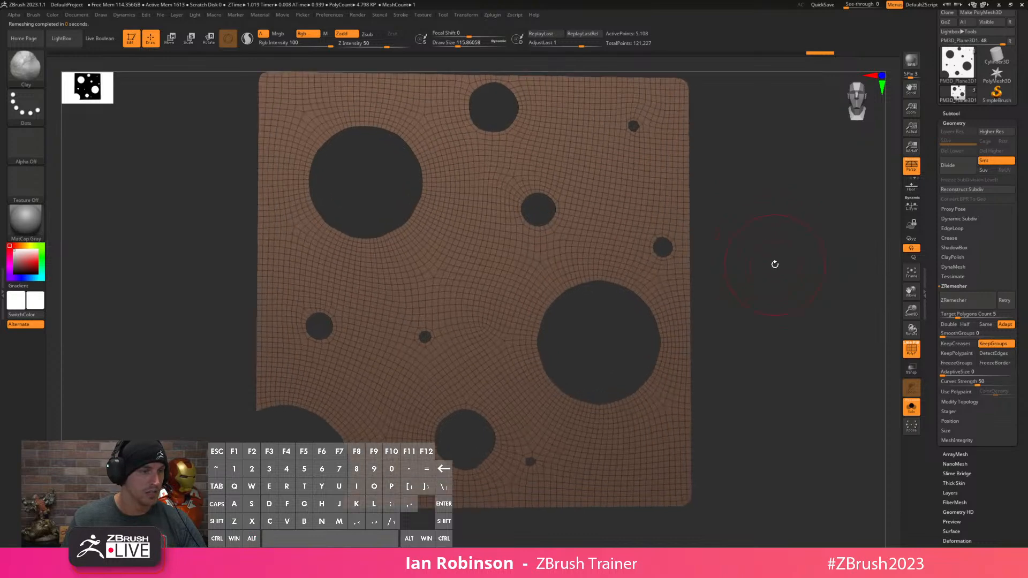
Switch the ZRemesher target to Half and retry the remesh on the perforated plane.
click(965, 324)
click(1005, 300)
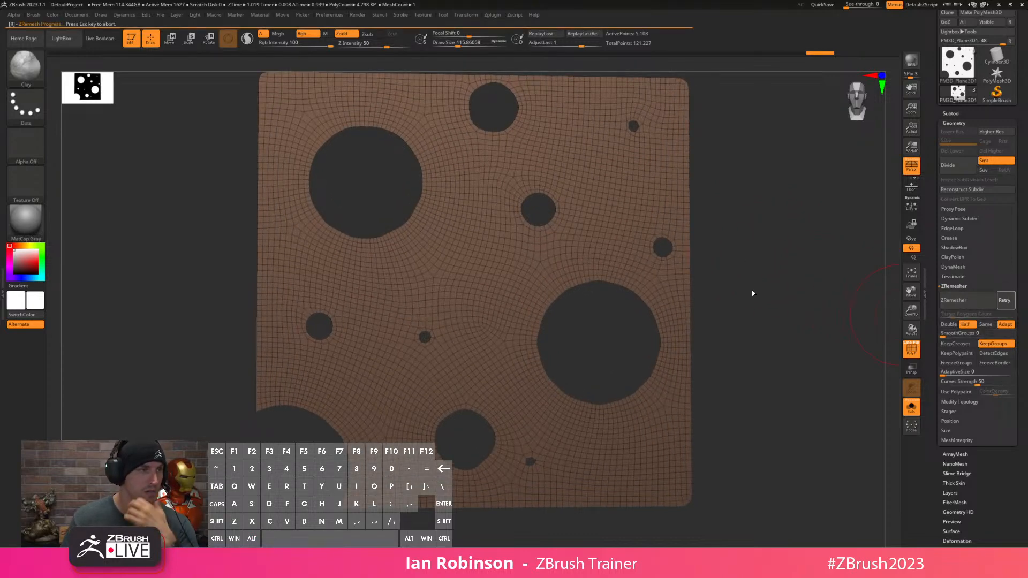
drag(726, 275, 767, 281)
Try the ZModeler QMesh action with the Polygroup All target on the perforated plane, then undo it.
key(b)
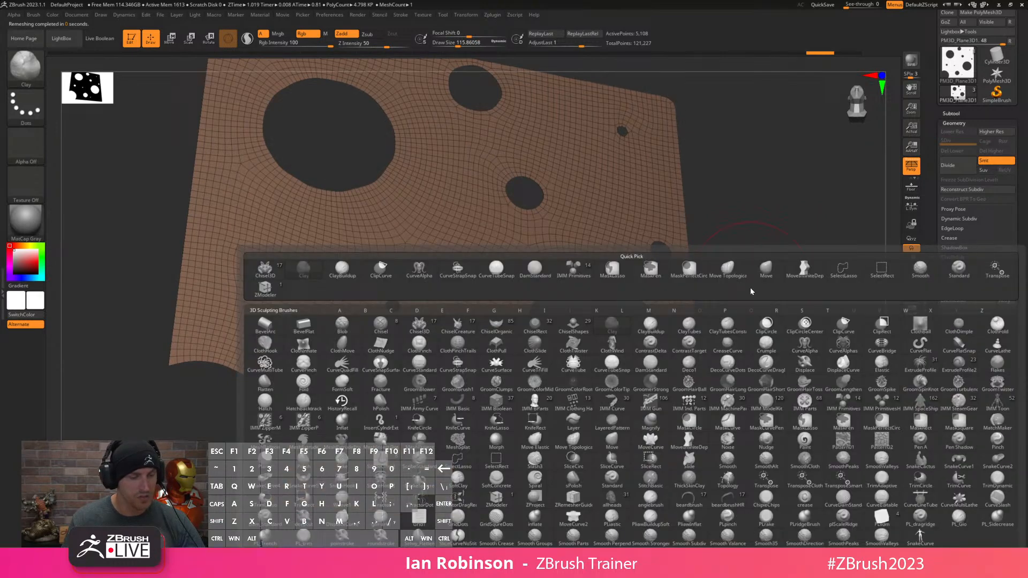
key(z)
key(m)
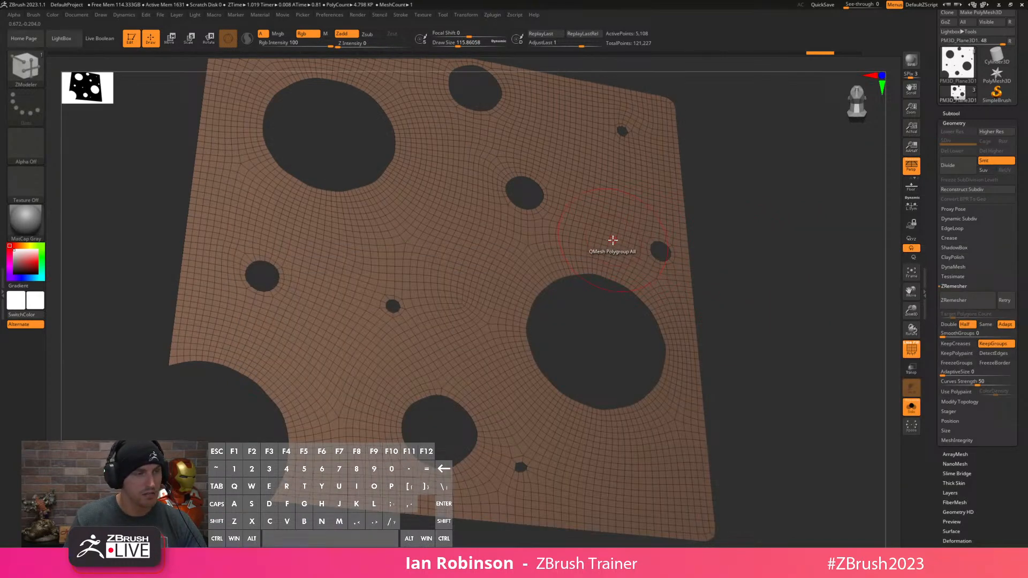
key(space)
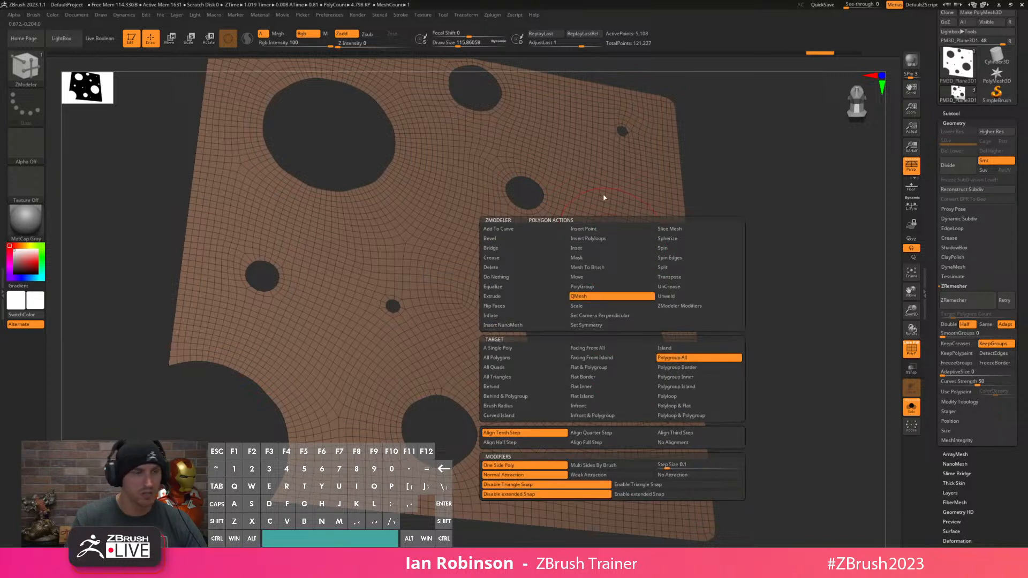
click(611, 295)
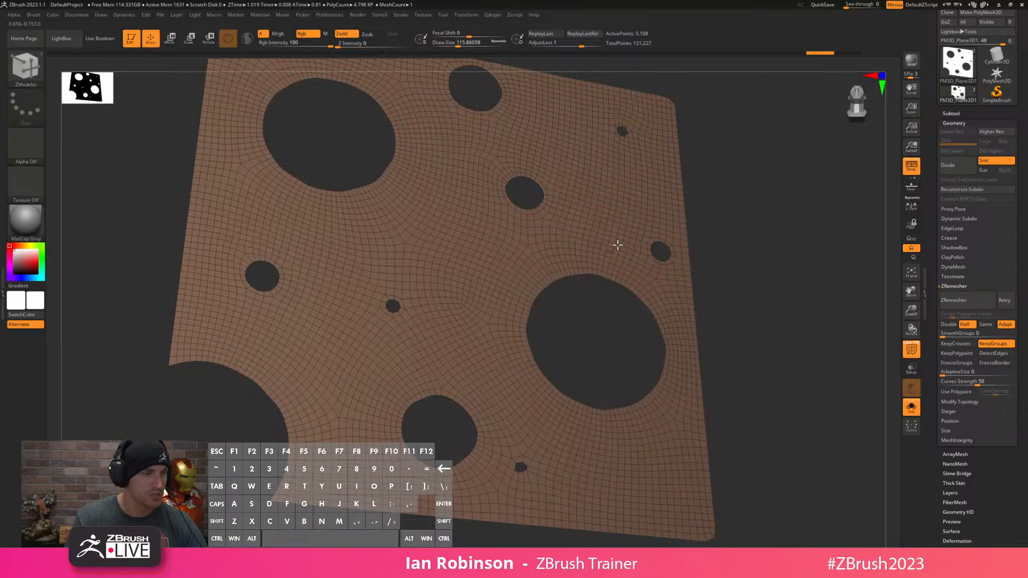
drag(610, 248, 625, 238)
alt+drag(789, 261, 787, 230)
drag(722, 257, 767, 307)
key(shift+f)
key(ctrl+z)
Try to move the perforated plane upward with the gizmo and undo the move.
shift+drag(830, 215, 757, 317)
key(w)
click(957, 114)
drag(568, 270, 568, 100)
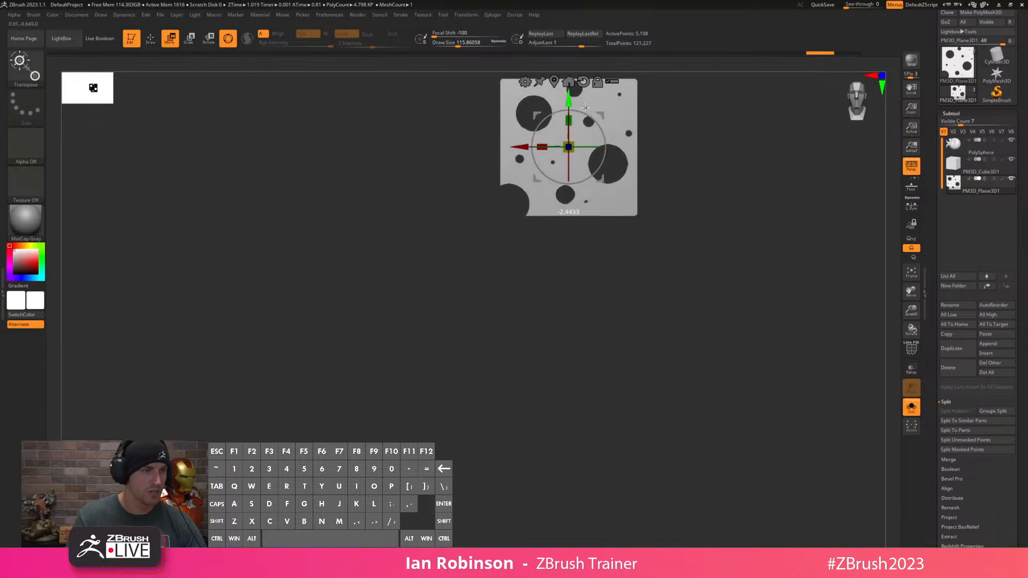
key(ctrl+z)
Delete all subtools other than the perforated plane.
key(q)
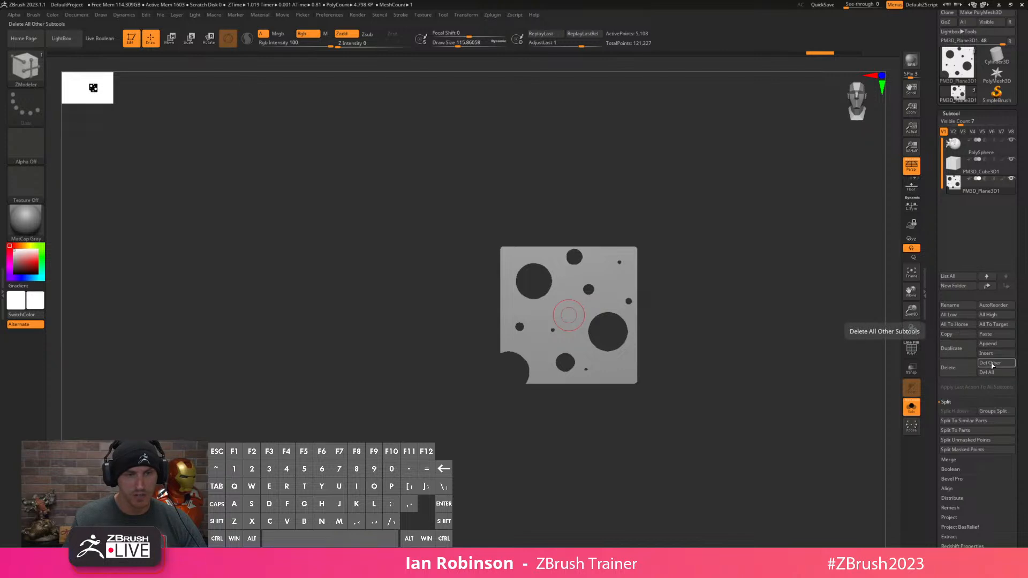
click(990, 363)
click(882, 380)
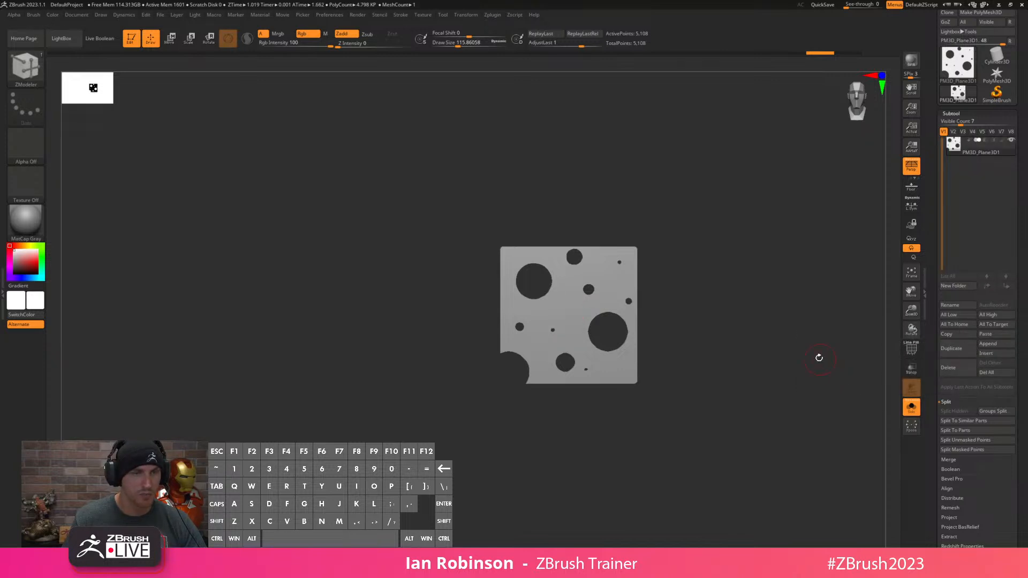
Insert a Cylinder3D subtool, make it active and flatten it vertically into a thin disc.
click(994, 354)
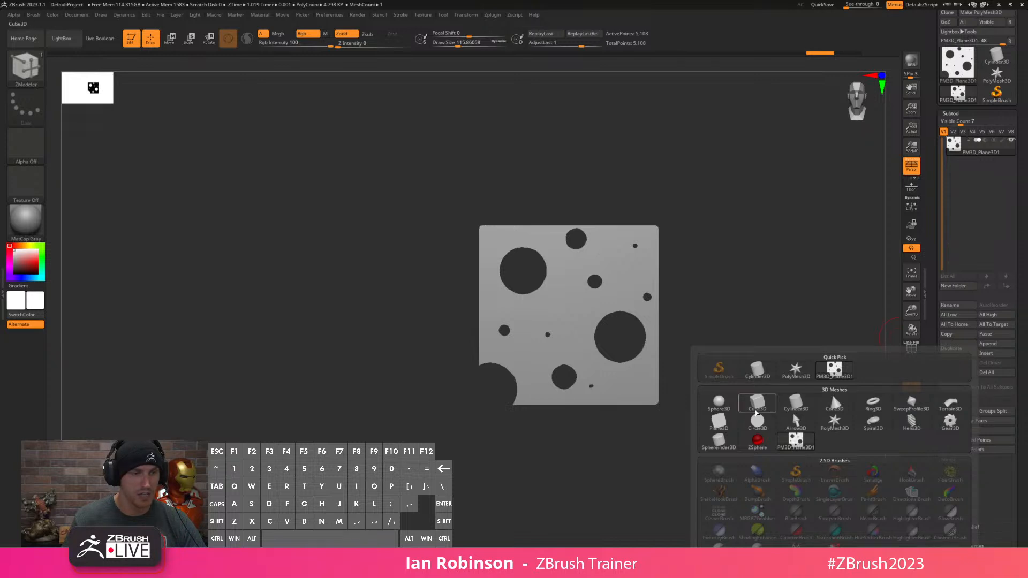
click(796, 404)
key(w)
key(alt)
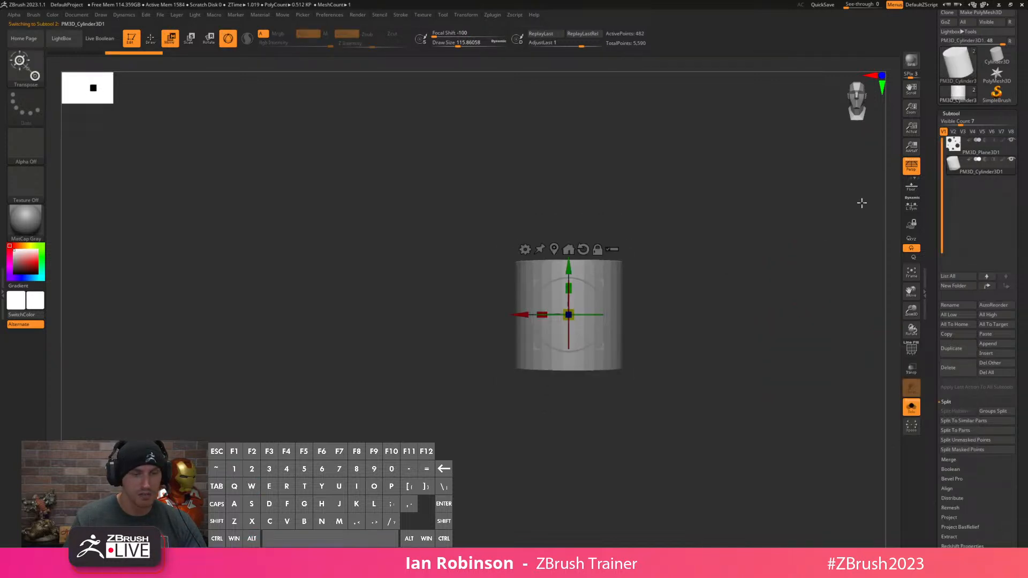
key(p)
key(alt)
drag(630, 221, 666, 241)
drag(569, 290, 558, 352)
key(q)
Turn off Solo and lower the disc beneath the perforated plane.
alt+drag(693, 252, 749, 300)
click(912, 409)
key(w)
drag(568, 339, 778, 353)
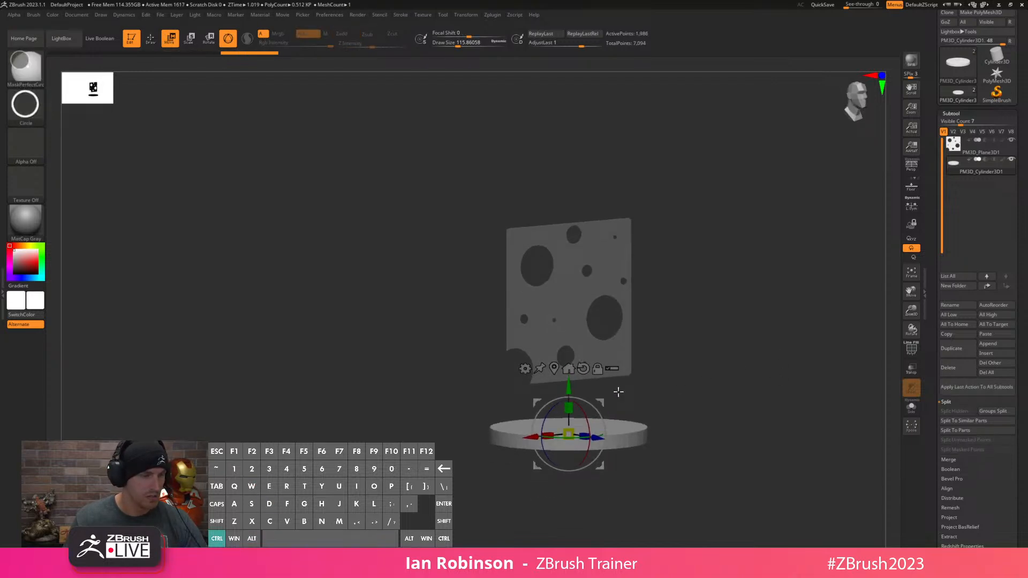
Subdivide the disc two more levels and switch back to the ZModeler brush.
key(q)
drag(714, 355, 733, 345)
key(shift+f)
key(shift+f)
key(b)
key(z)
key(m)
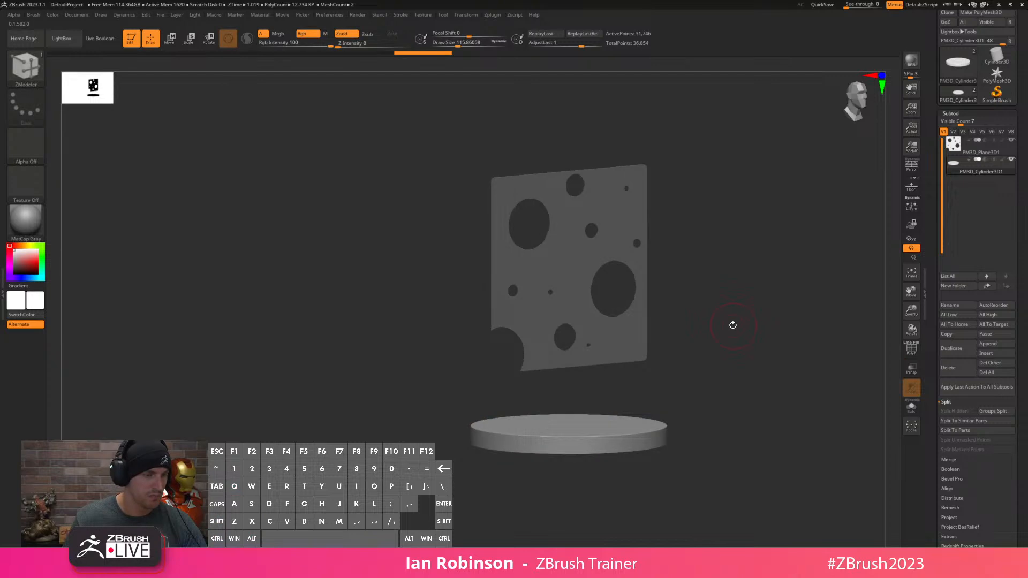
Make the perforated plane active, rotate it to lie horizontal and lower it to just above the disc.
click(981, 150)
key(w)
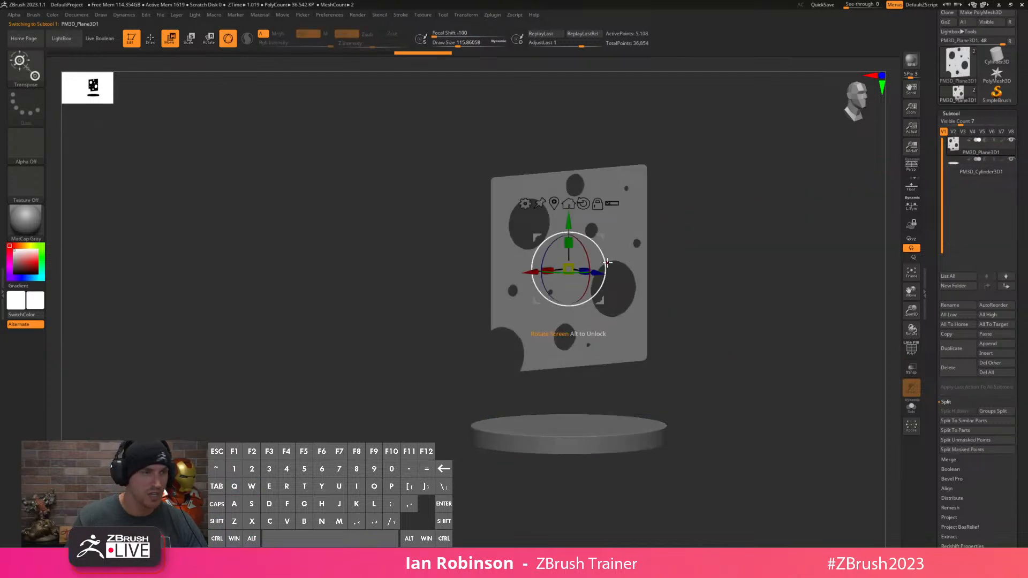
shift+drag(584, 278, 750, 224)
drag(569, 221, 565, 343)
key(q)
drag(768, 271, 796, 227)
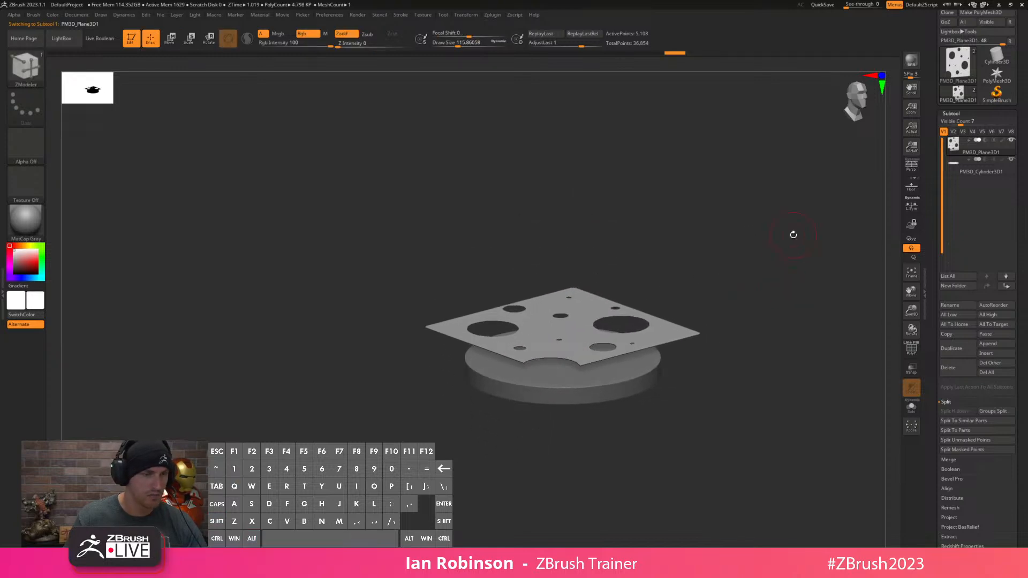
Make the disc active and stretch it vertically into a taller cylinder below the plane.
key(w)
alt+click(567, 342)
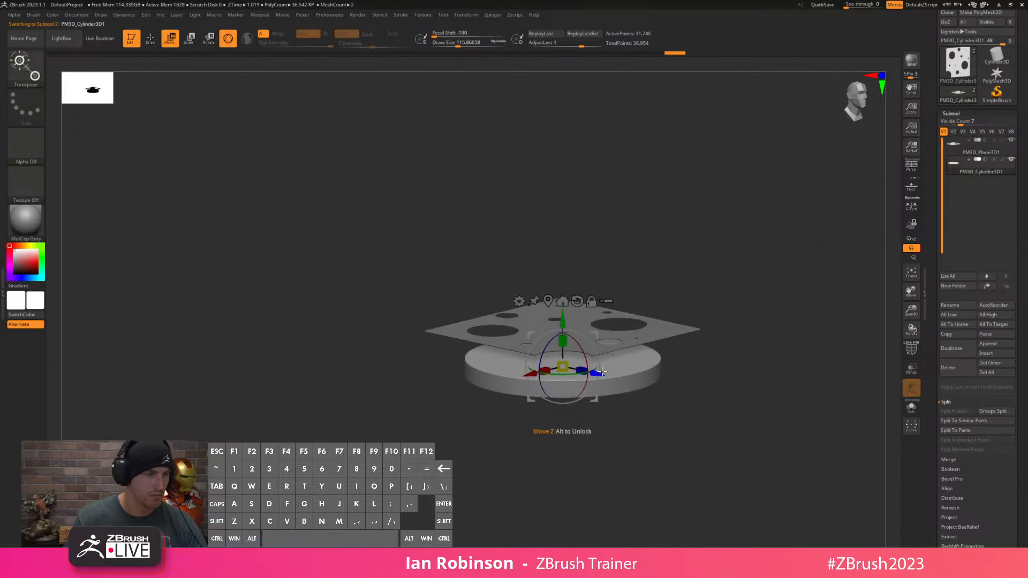
key(q)
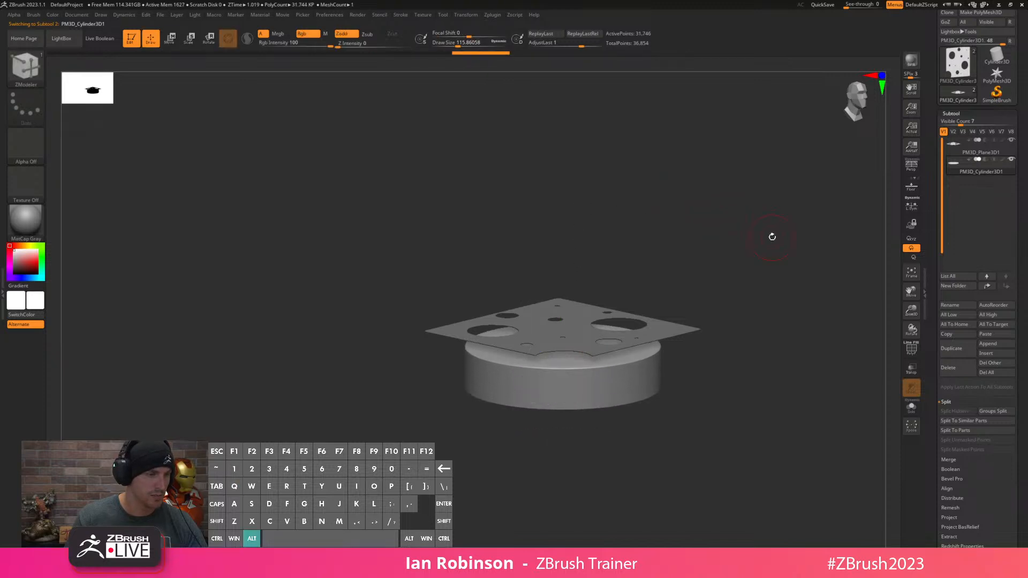
drag(760, 230, 777, 227)
Make the perforated plane active with PolyFrame shown and dock the Dynamics palette in the tray.
key(shift+f)
alt+click(595, 328)
drag(616, 268, 554, 239)
click(120, 14)
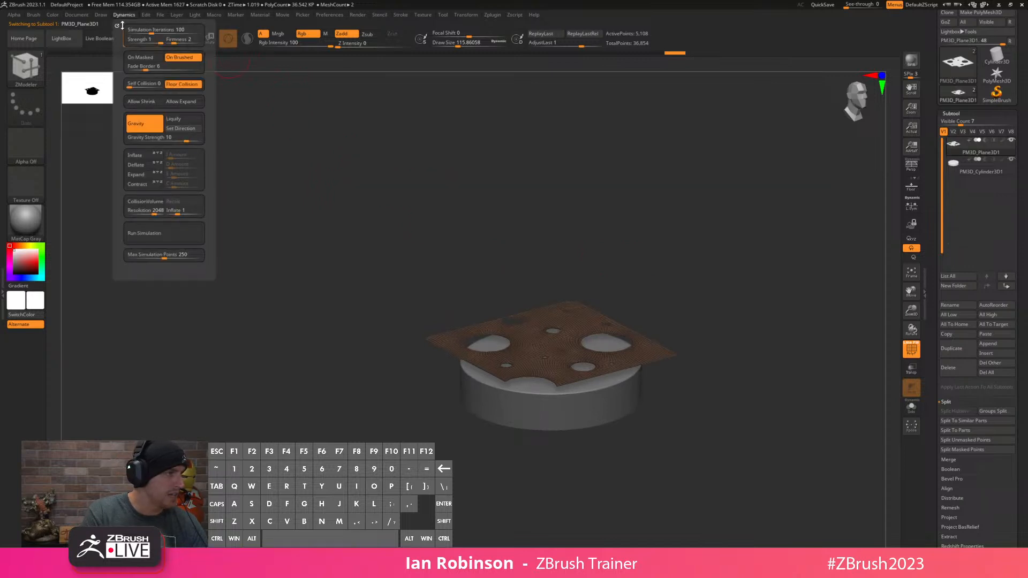
click(117, 26)
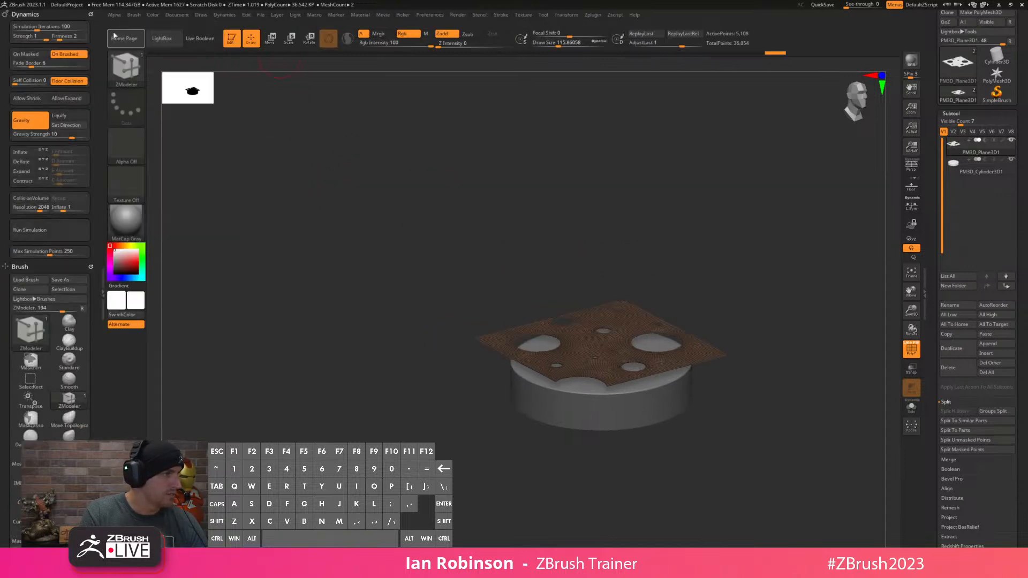
Enable CollisionVolume with Inflate 0.01 and Gravity Strength 2, and run the simulation to drape the plane over the cylinder.
click(45, 199)
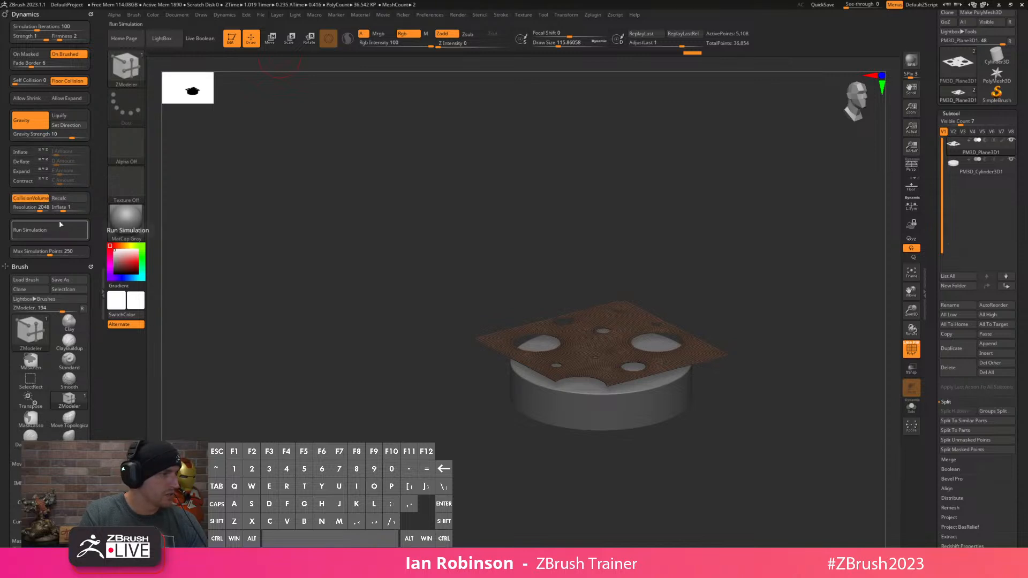
click(67, 206)
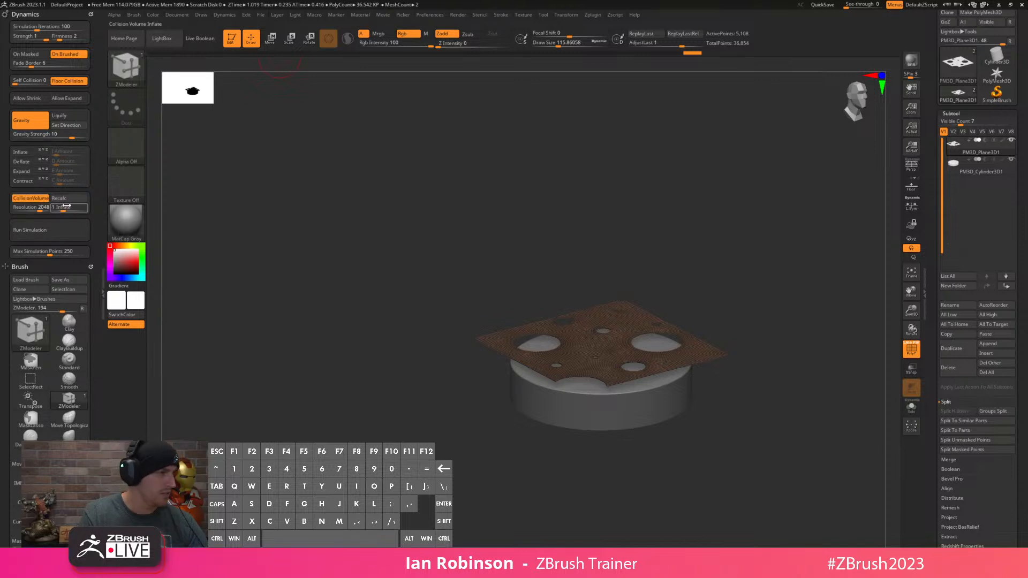
drag(57, 211, 61, 215)
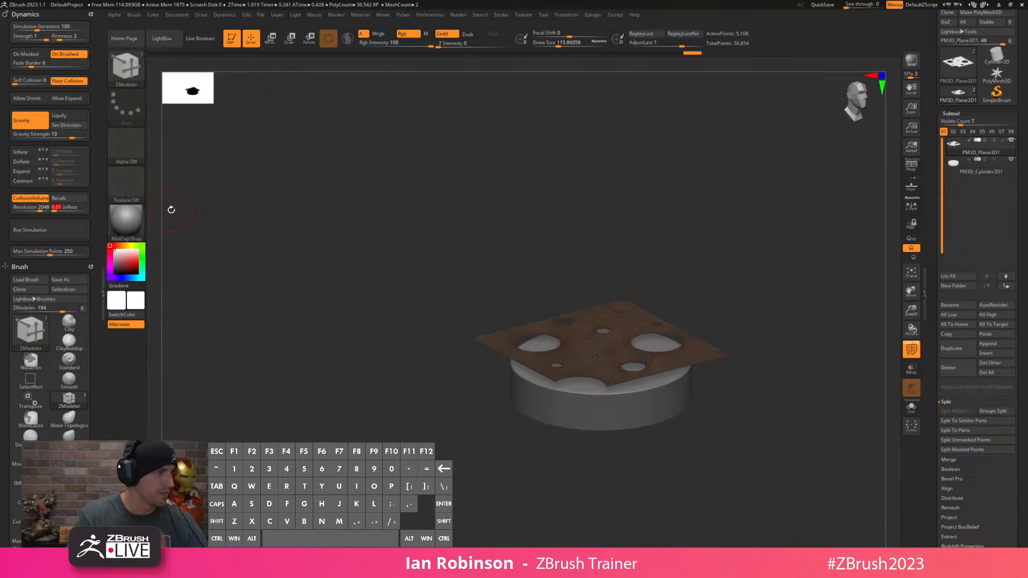
text(2)
key(Return)
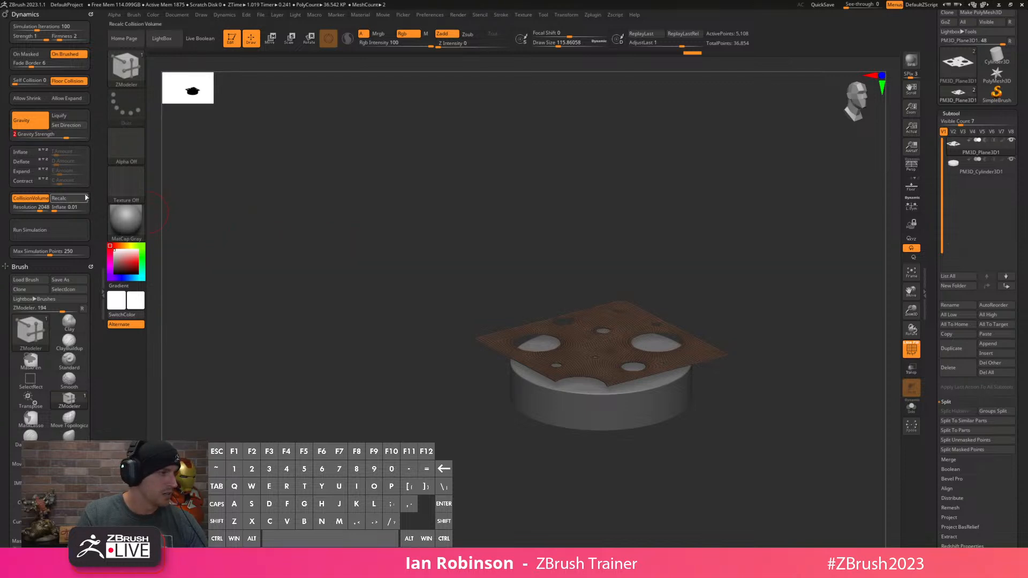
click(59, 234)
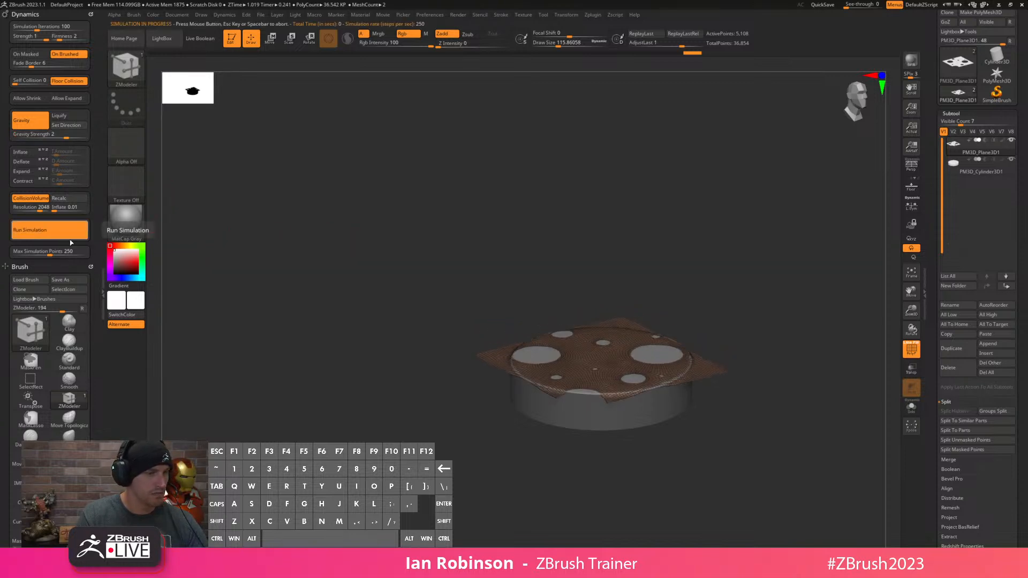
drag(584, 276, 787, 294)
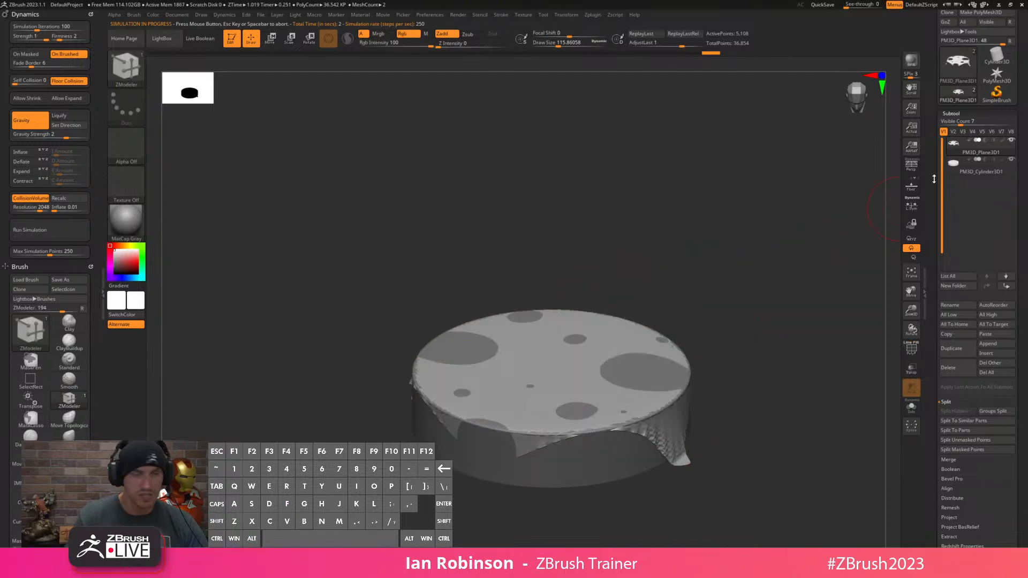
Enable Dynamic Subdiv on the draped plane and give it a Thickness of 0.0183.
click(953, 115)
click(956, 123)
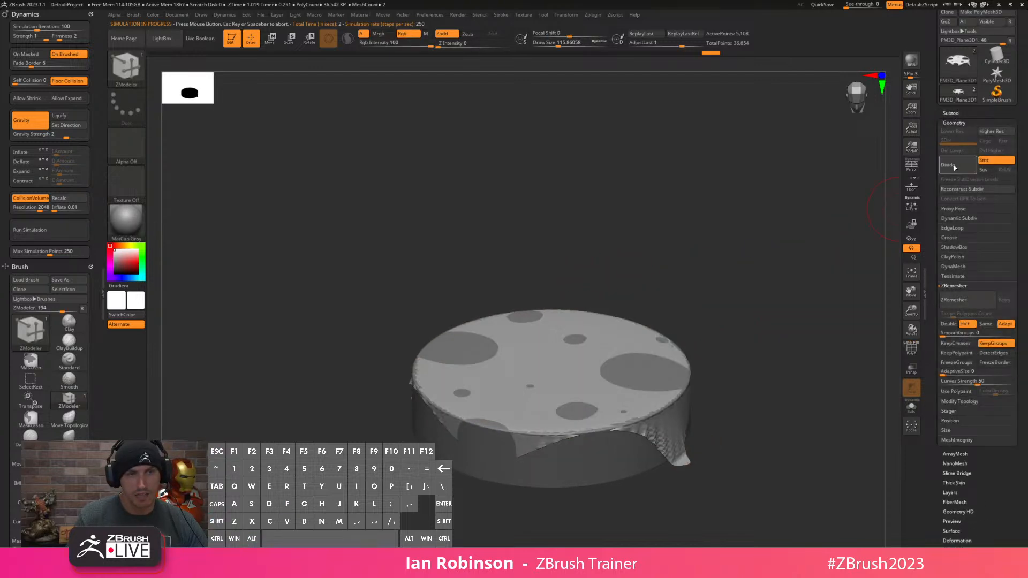
click(957, 220)
click(952, 228)
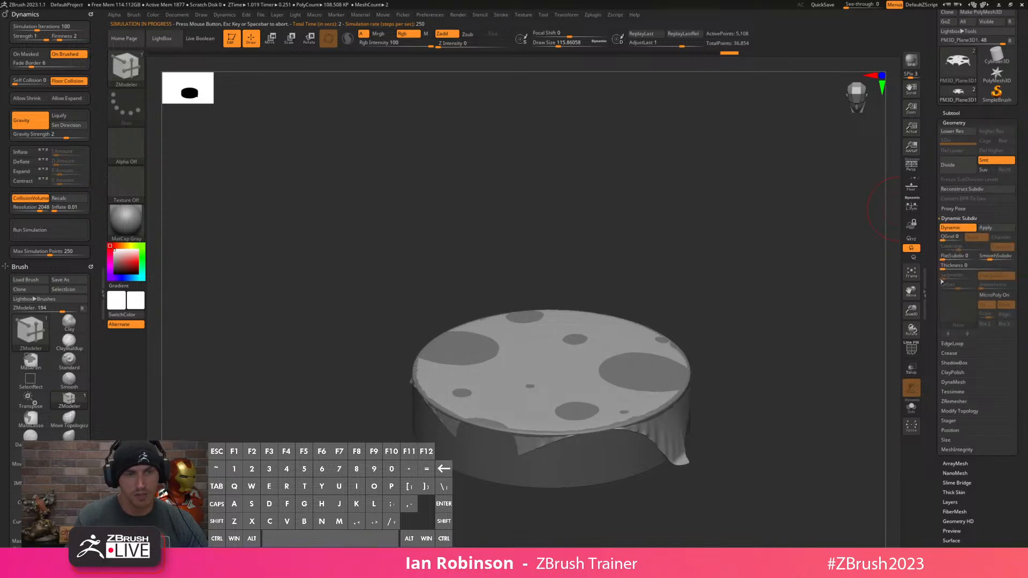
click(951, 270)
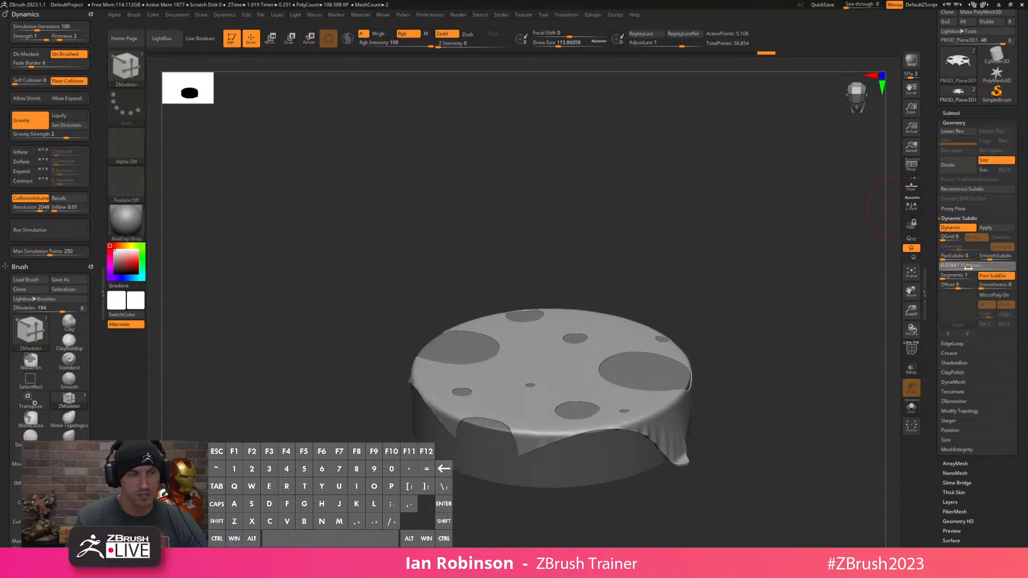
drag(848, 293, 771, 267)
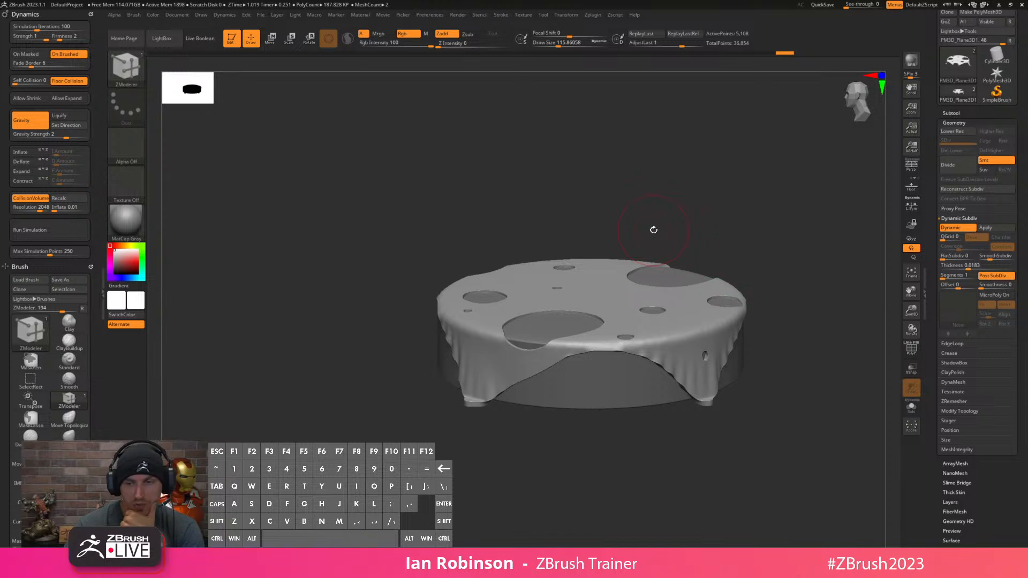
drag(665, 209, 681, 223)
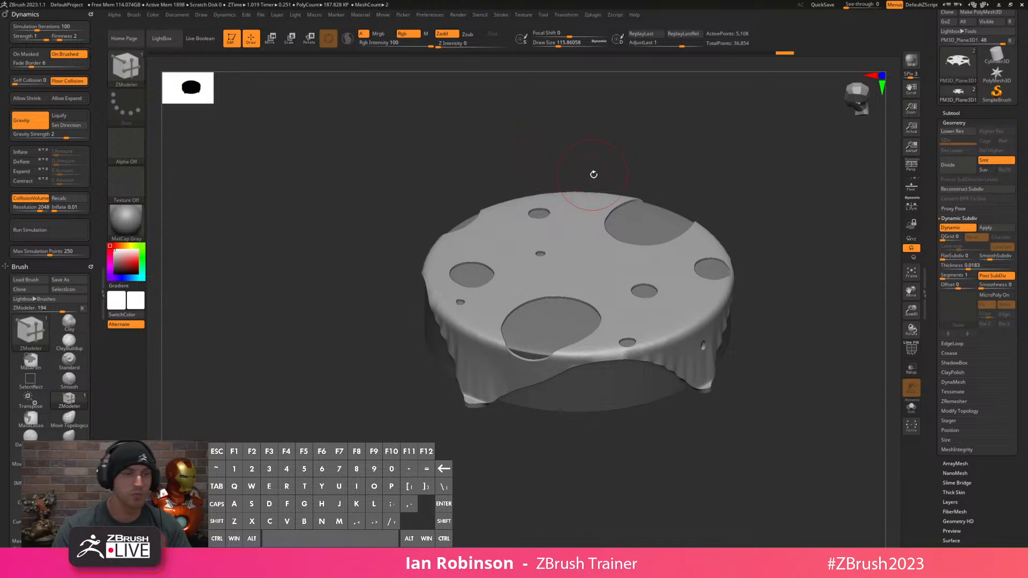
alt+drag(778, 190, 749, 181)
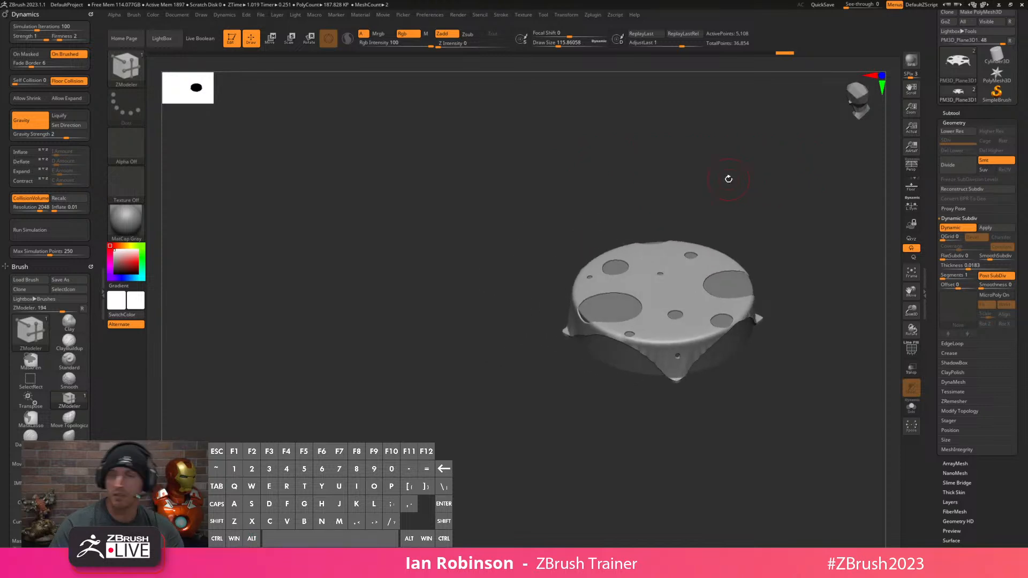